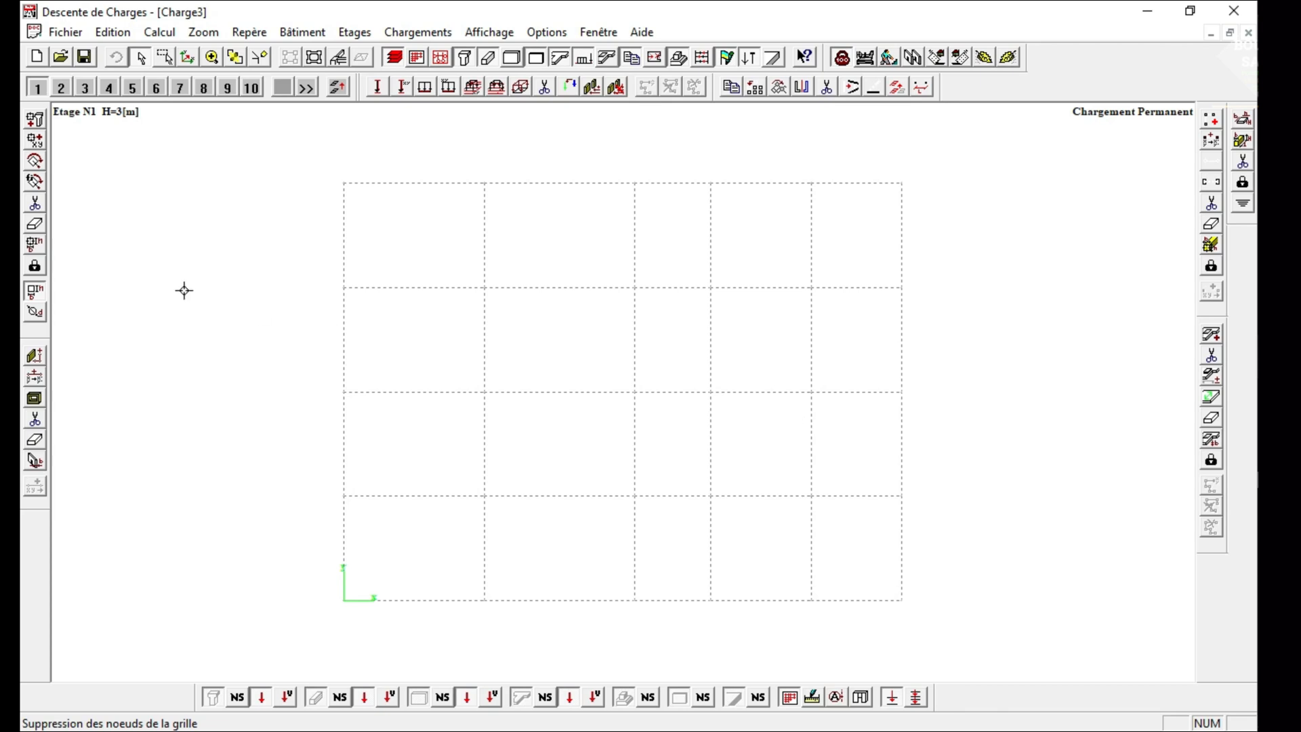
Create a new document and import the DXF drawing named 1.
{"action": "left_click", "coordinate": [60, 33]}
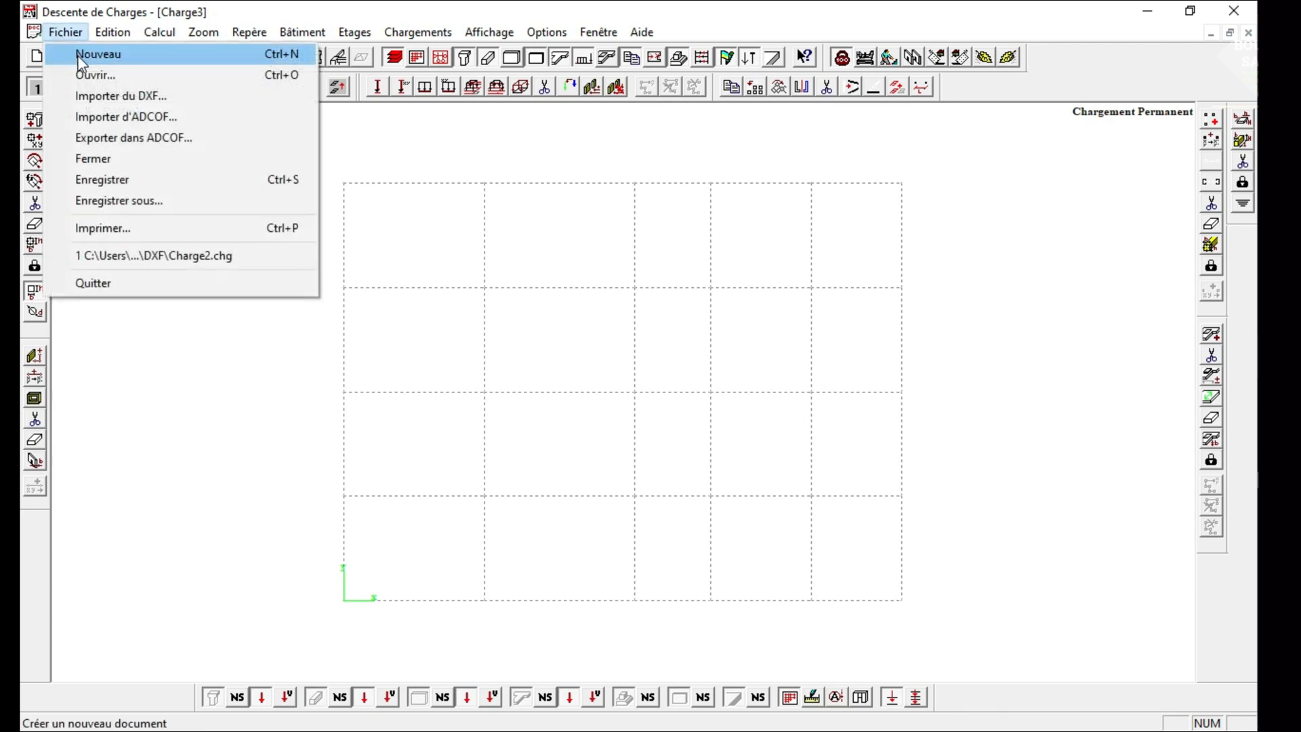
{"action": "left_click", "coordinate": [68, 49]}
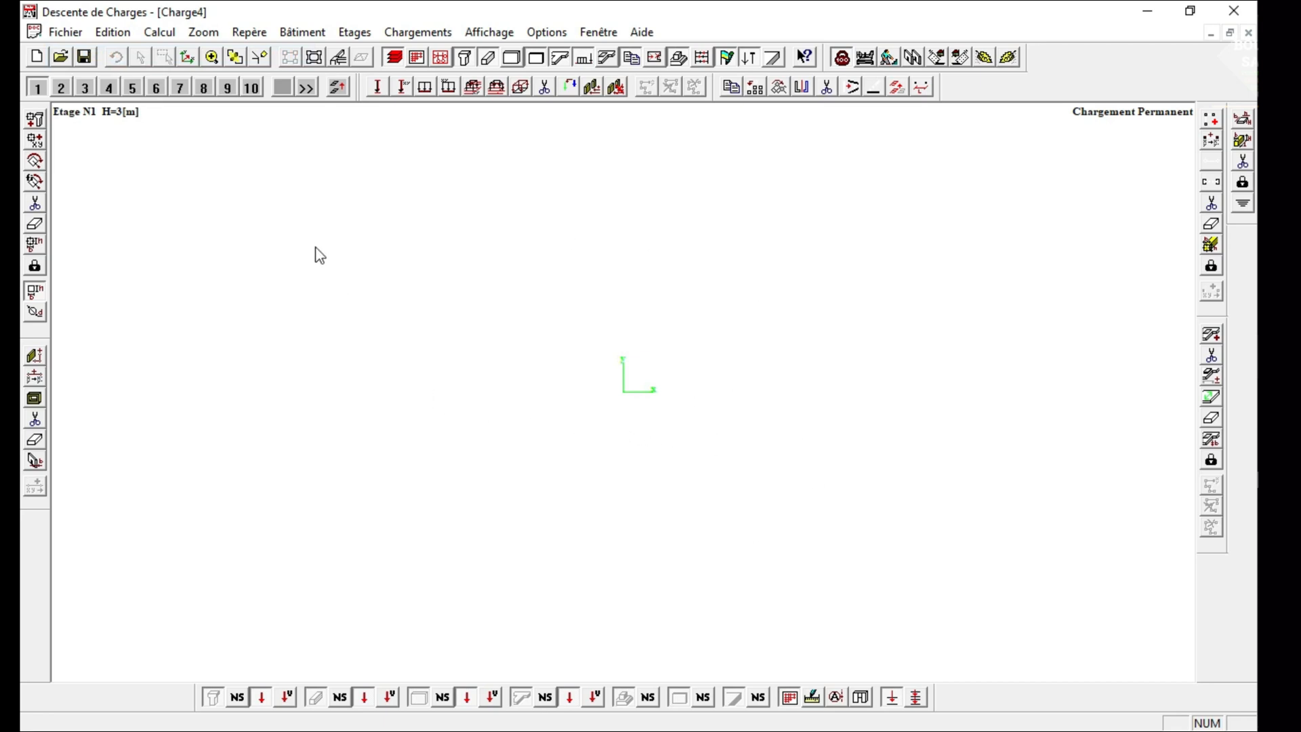
{"action": "left_click", "coordinate": [73, 32]}
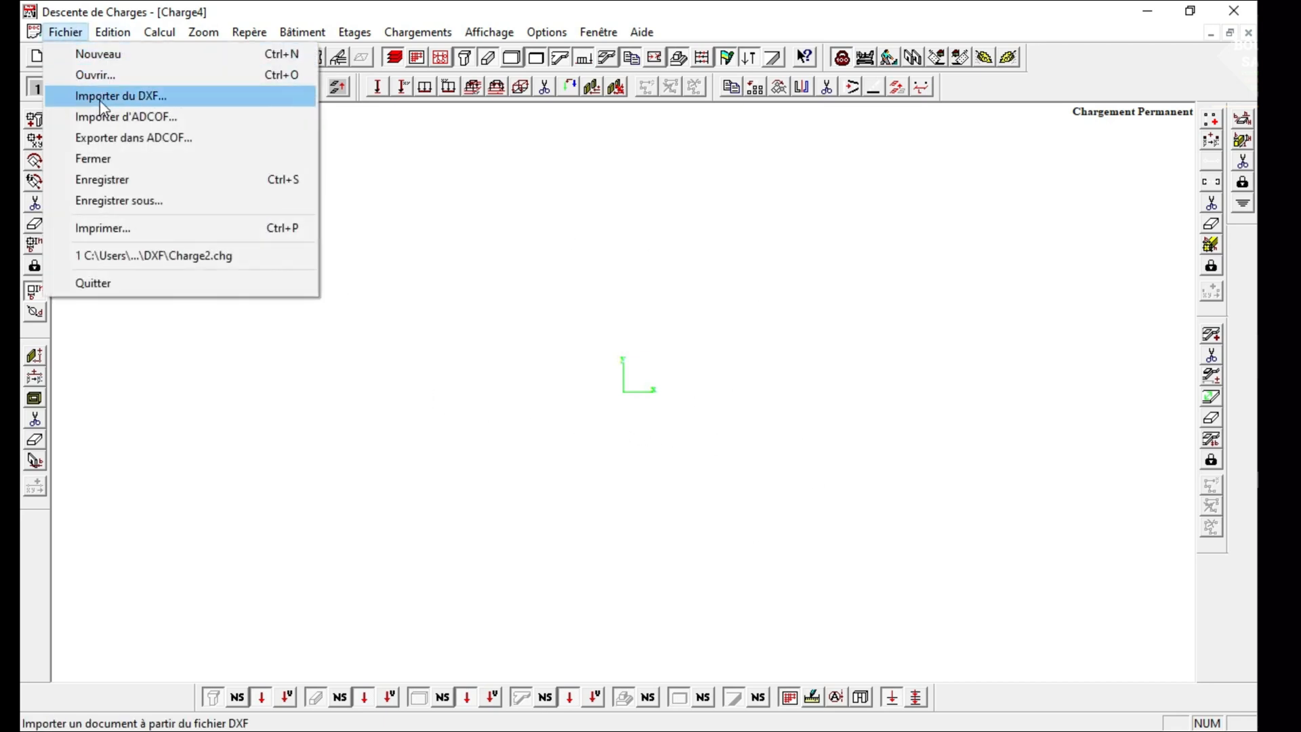
{"action": "left_click", "coordinate": [82, 97]}
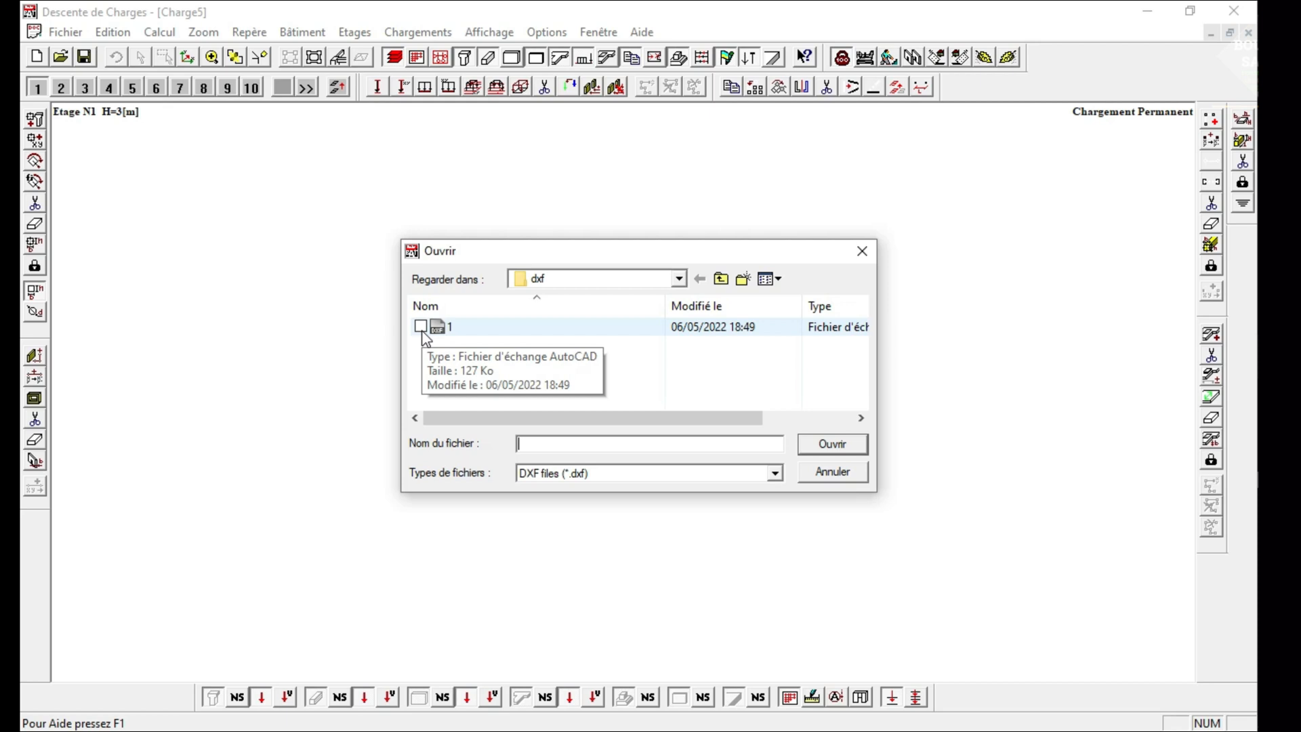
{"action": "double_click", "coordinate": [467, 332]}
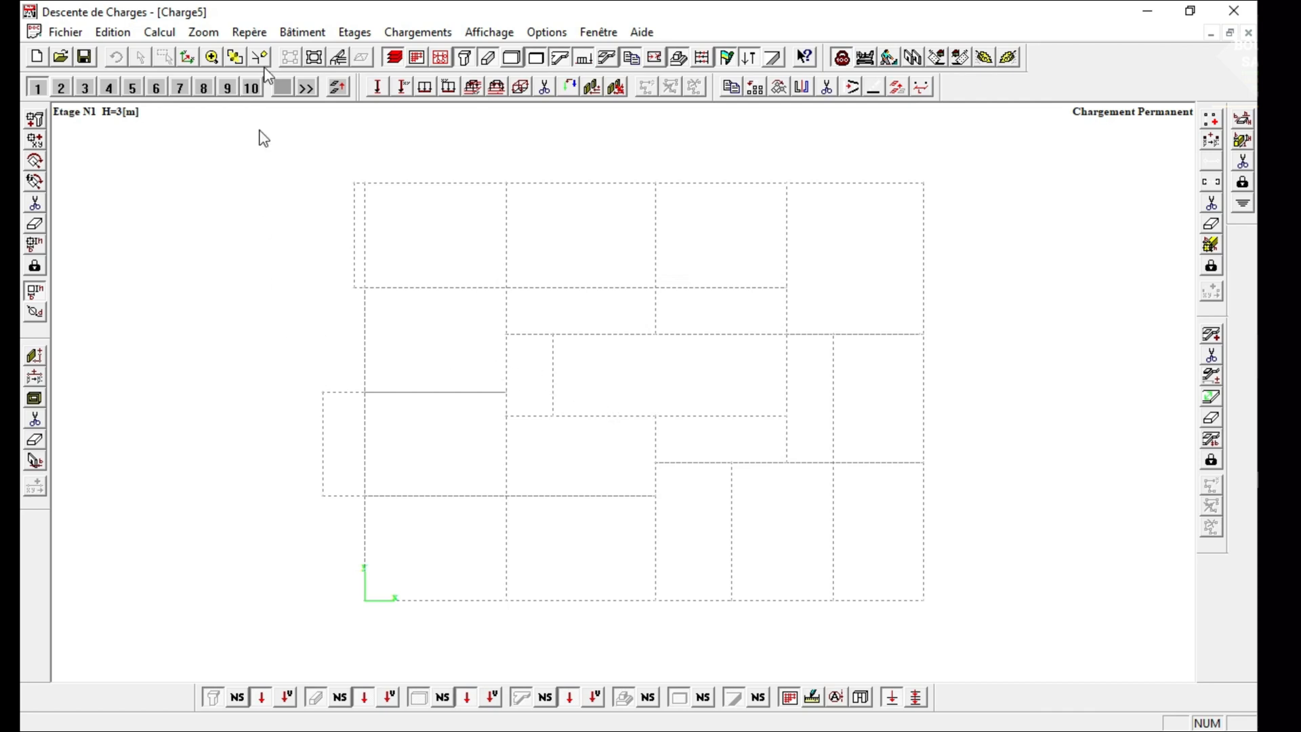
Open the measurement units settings, look through the options, restore the default units and accept them.
{"action": "left_click", "coordinate": [305, 33]}
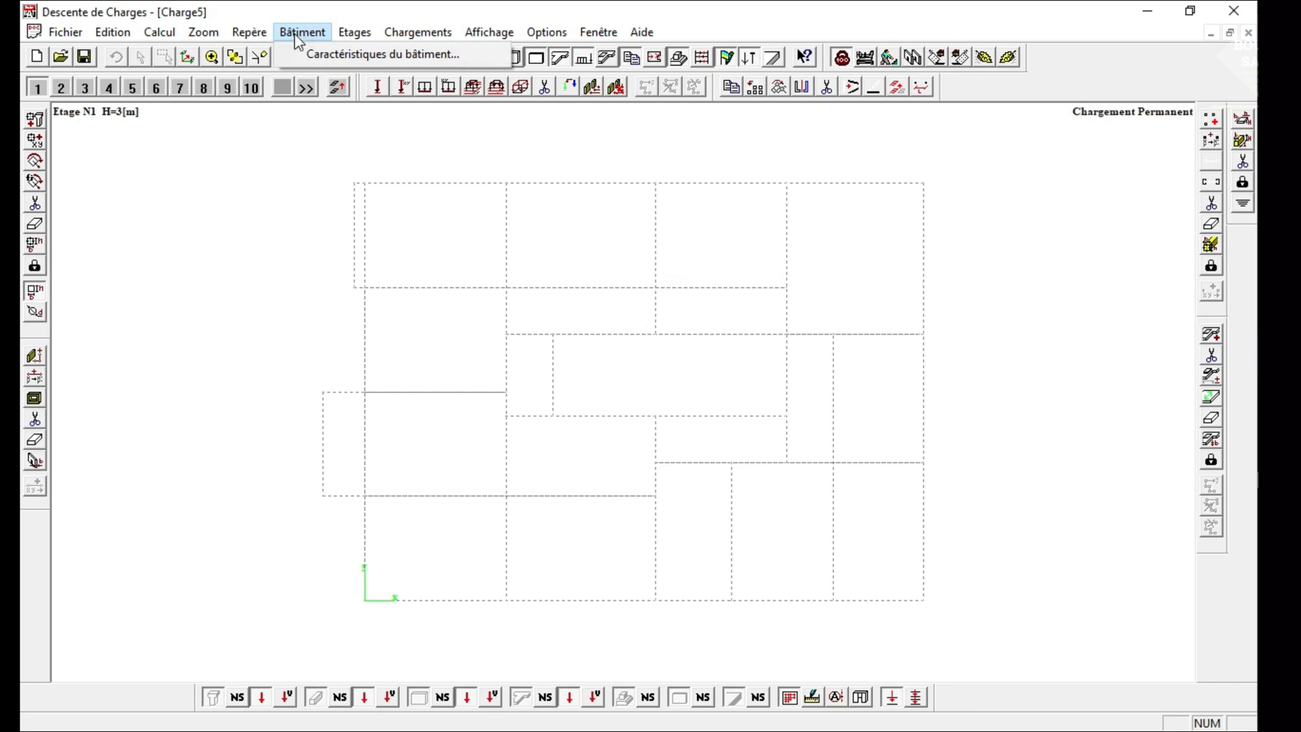
{"action": "left_click", "coordinate": [295, 13]}
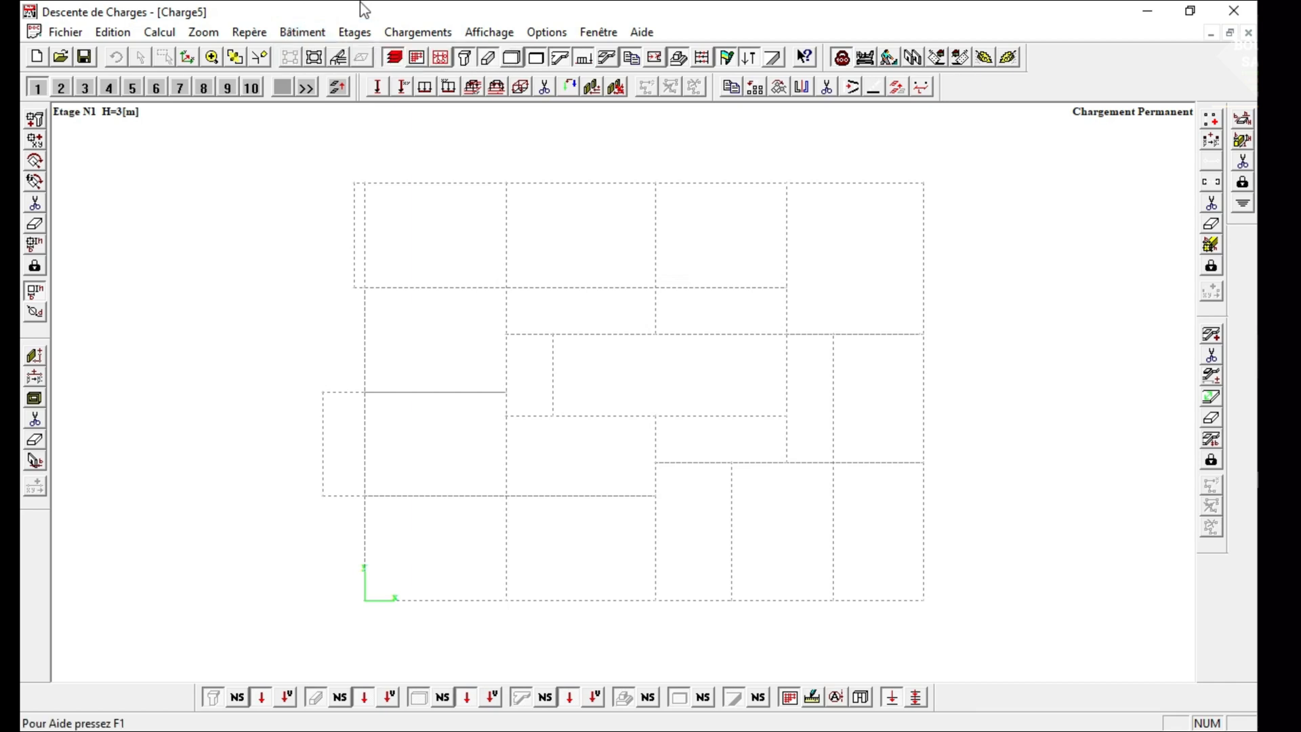
{"action": "left_click", "coordinate": [546, 32]}
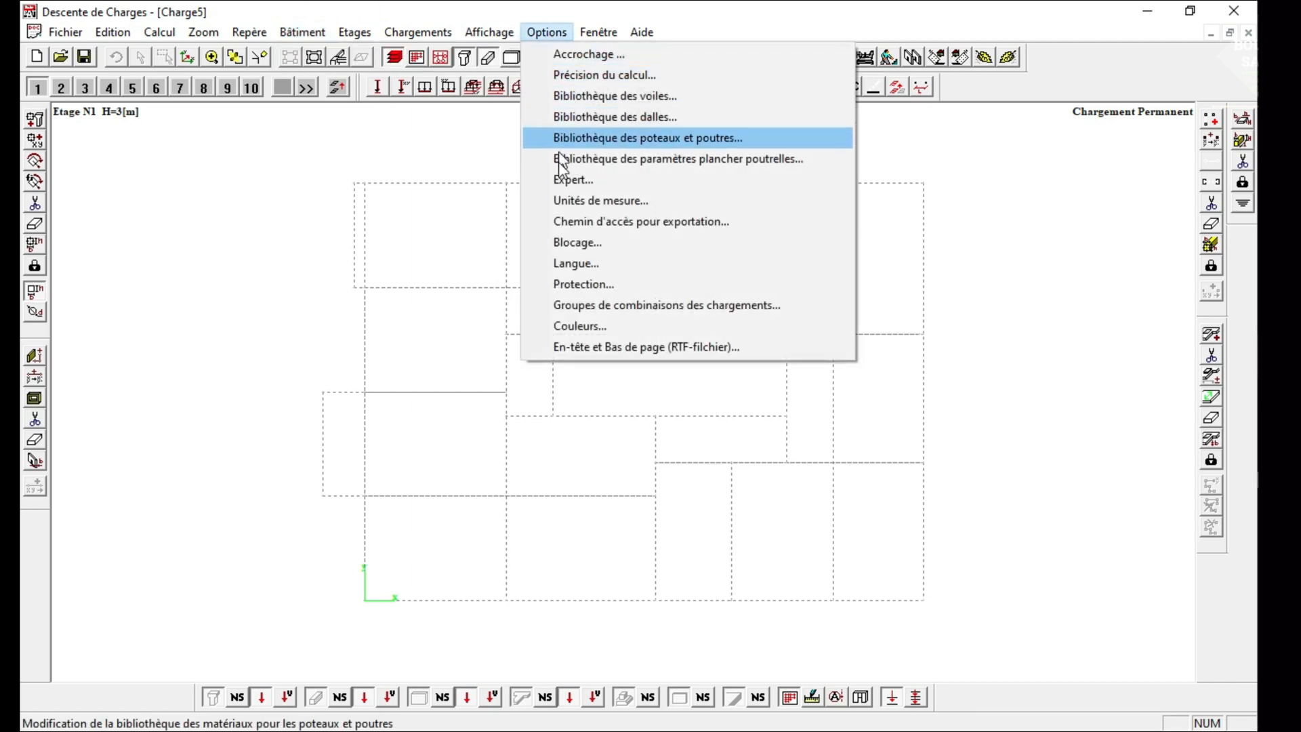
{"action": "left_click", "coordinate": [559, 201]}
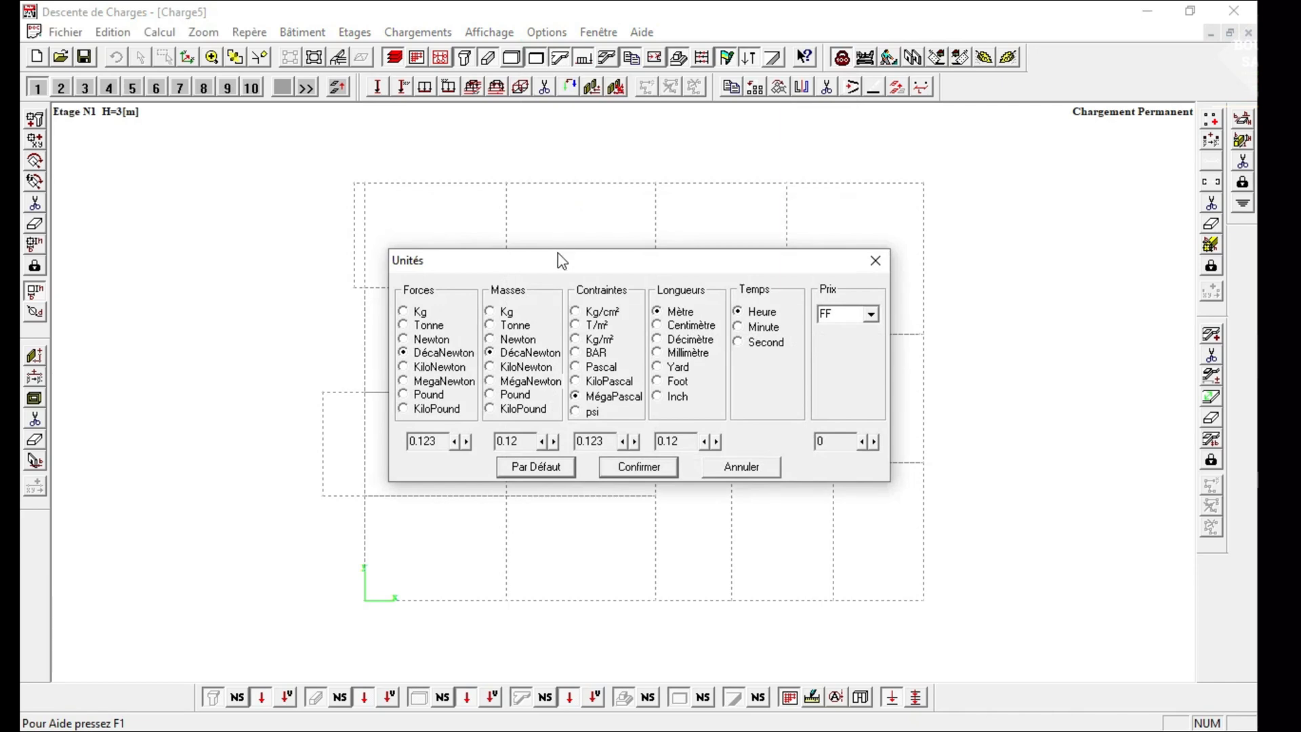
{"action": "left_click_drag", "start_coordinate": [561, 260], "coordinate": [445, 178]}
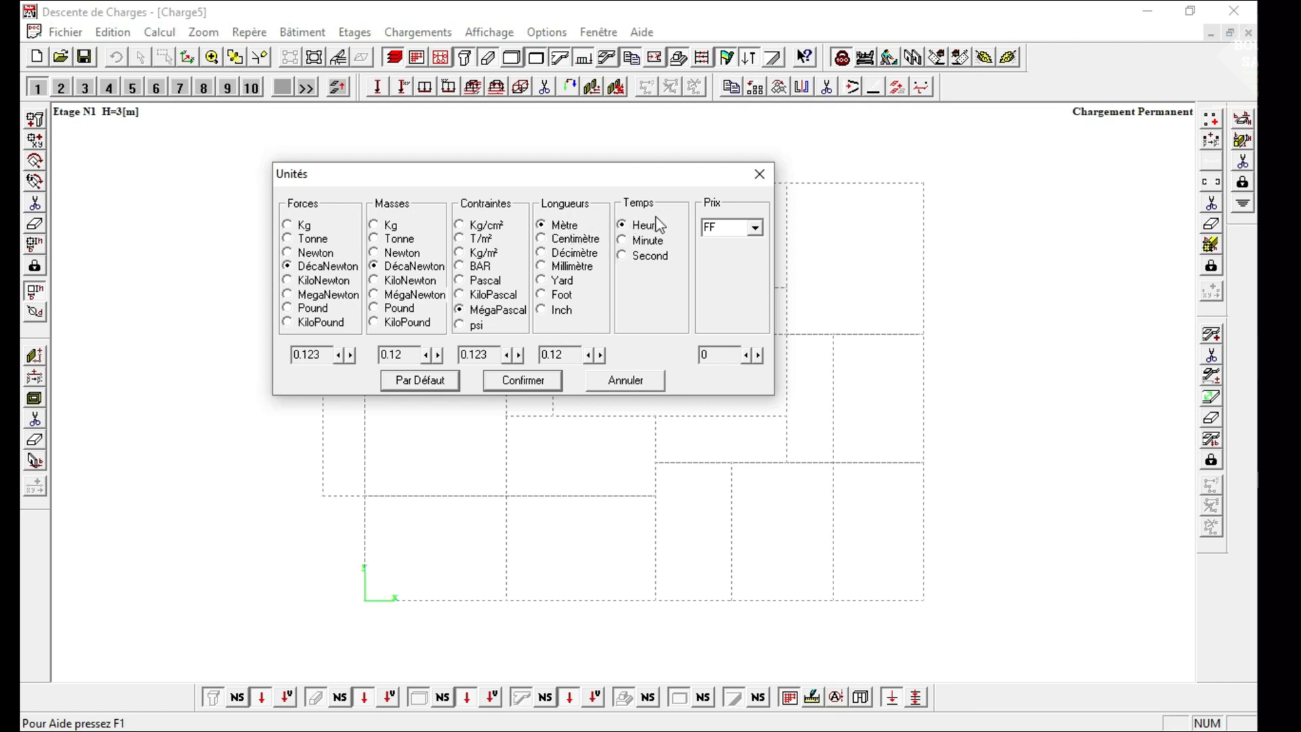
{"action": "double_click", "coordinate": [725, 227]}
{"action": "left_click", "coordinate": [727, 229]}
{"action": "left_click", "coordinate": [317, 357]}
{"action": "left_click", "coordinate": [416, 387]}
{"action": "left_click", "coordinate": [507, 389]}
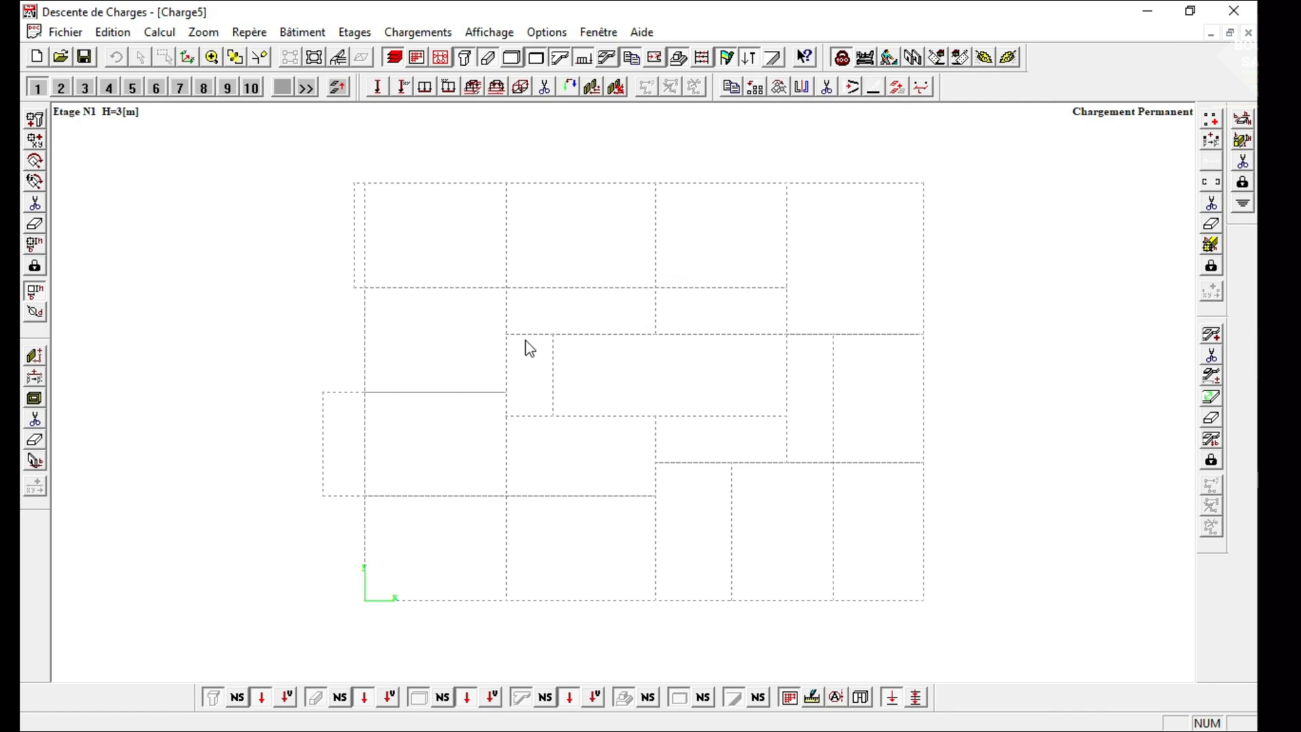
Open the building characteristics, go through the level values and keep the structure type Mixte.
{"action": "left_click", "coordinate": [289, 34]}
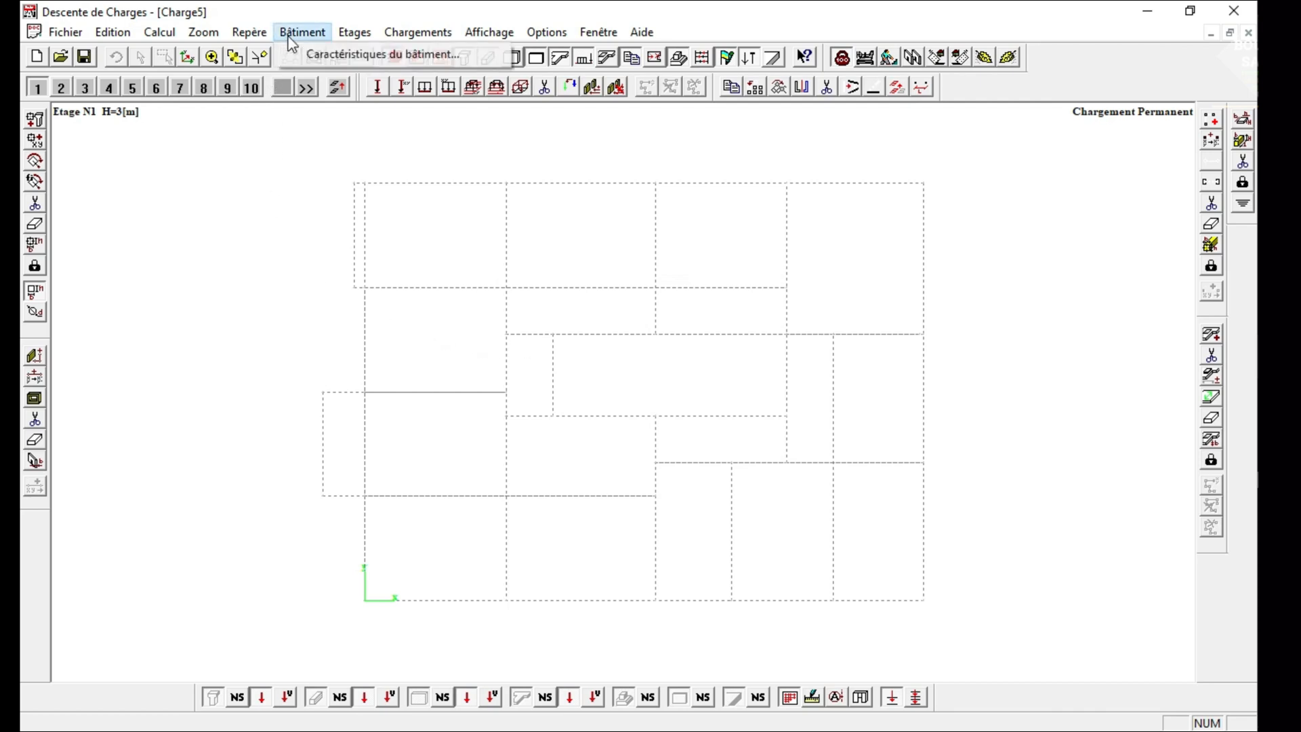
{"action": "left_click", "coordinate": [326, 55]}
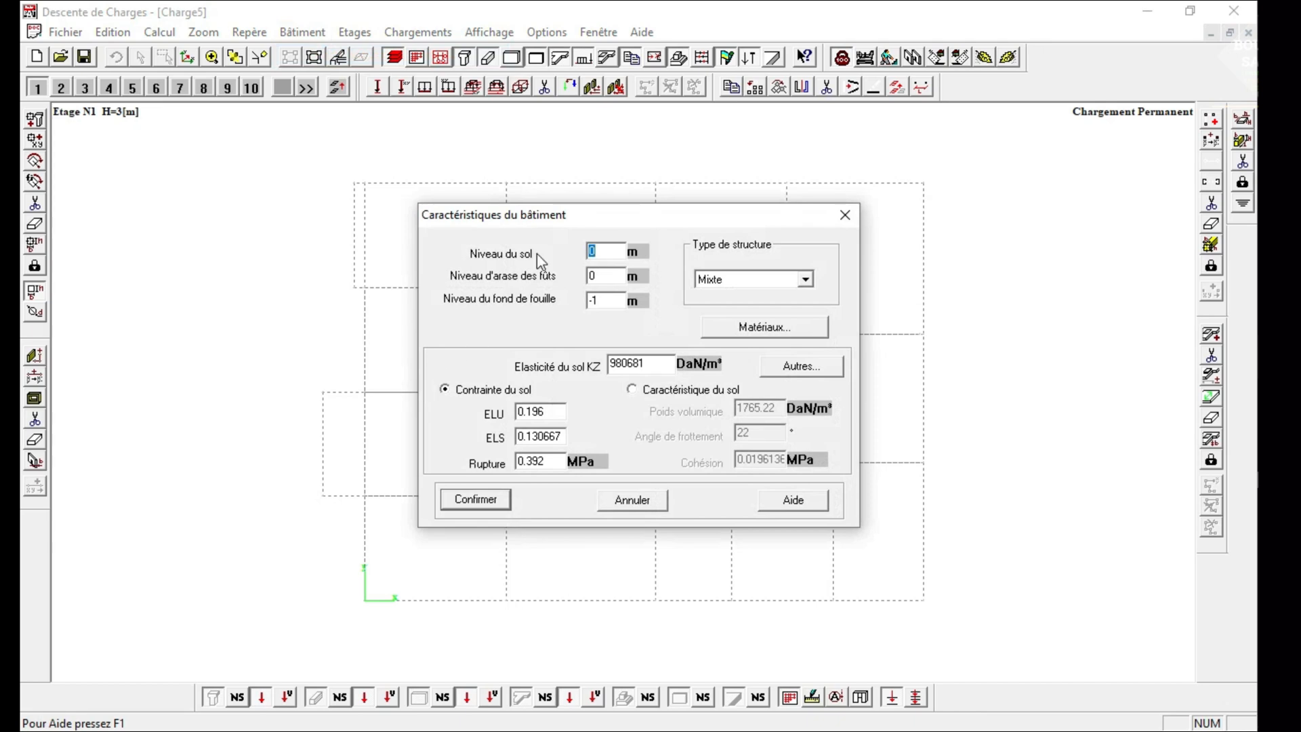
{"action": "left_click_drag", "start_coordinate": [576, 211], "coordinate": [533, 176]}
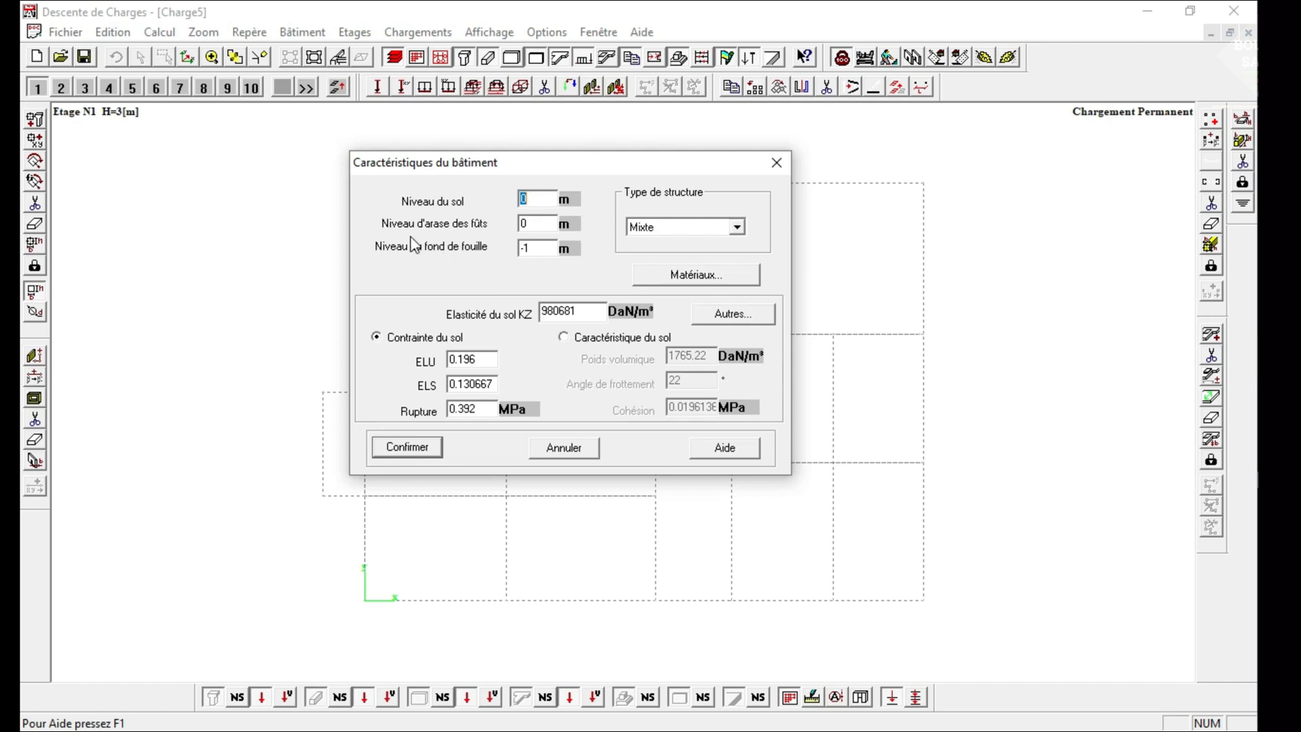
{"action": "left_click", "coordinate": [523, 224]}
{"action": "left_click", "coordinate": [535, 250]}
{"action": "left_click", "coordinate": [686, 227]}
{"action": "left_click", "coordinate": [688, 231]}
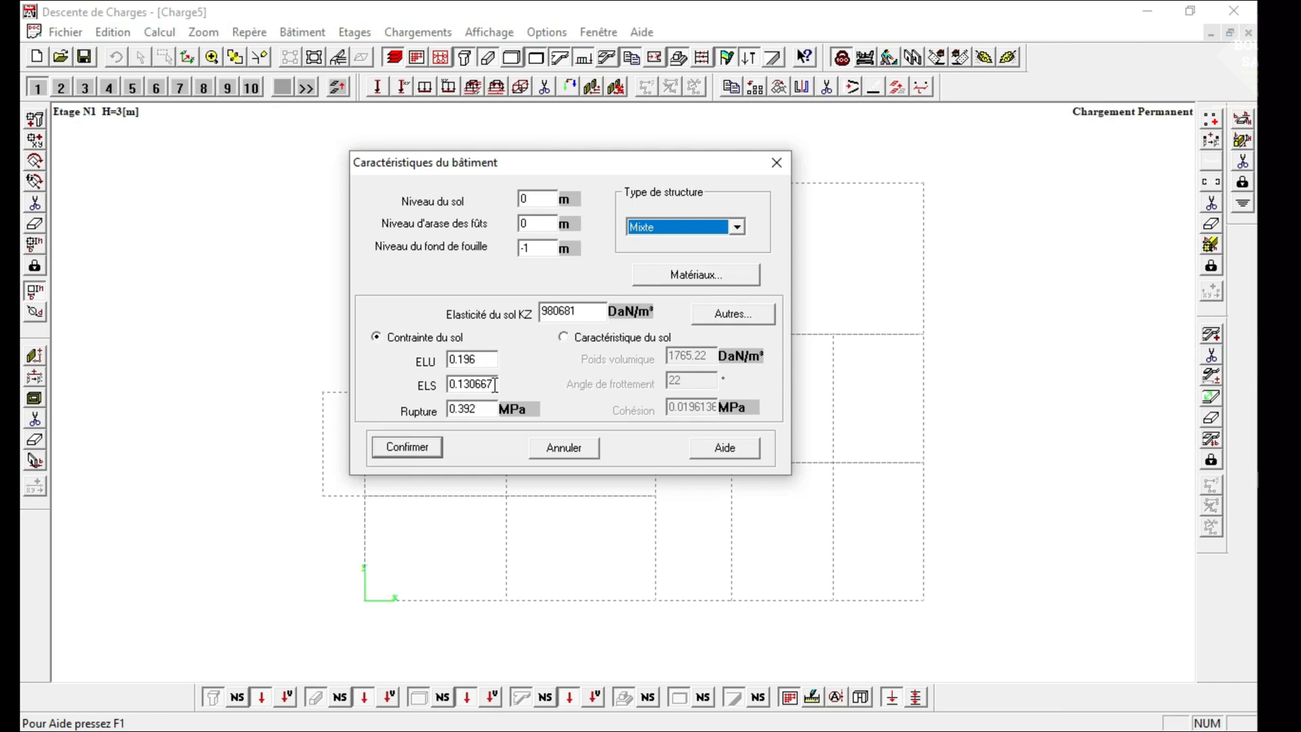
Set the ELS soil stress to 0.2 MPa in the building characteristics.
{"action": "left_click_drag", "start_coordinate": [495, 385], "coordinate": [423, 384]}
{"action": "type", "text": "0.2"}
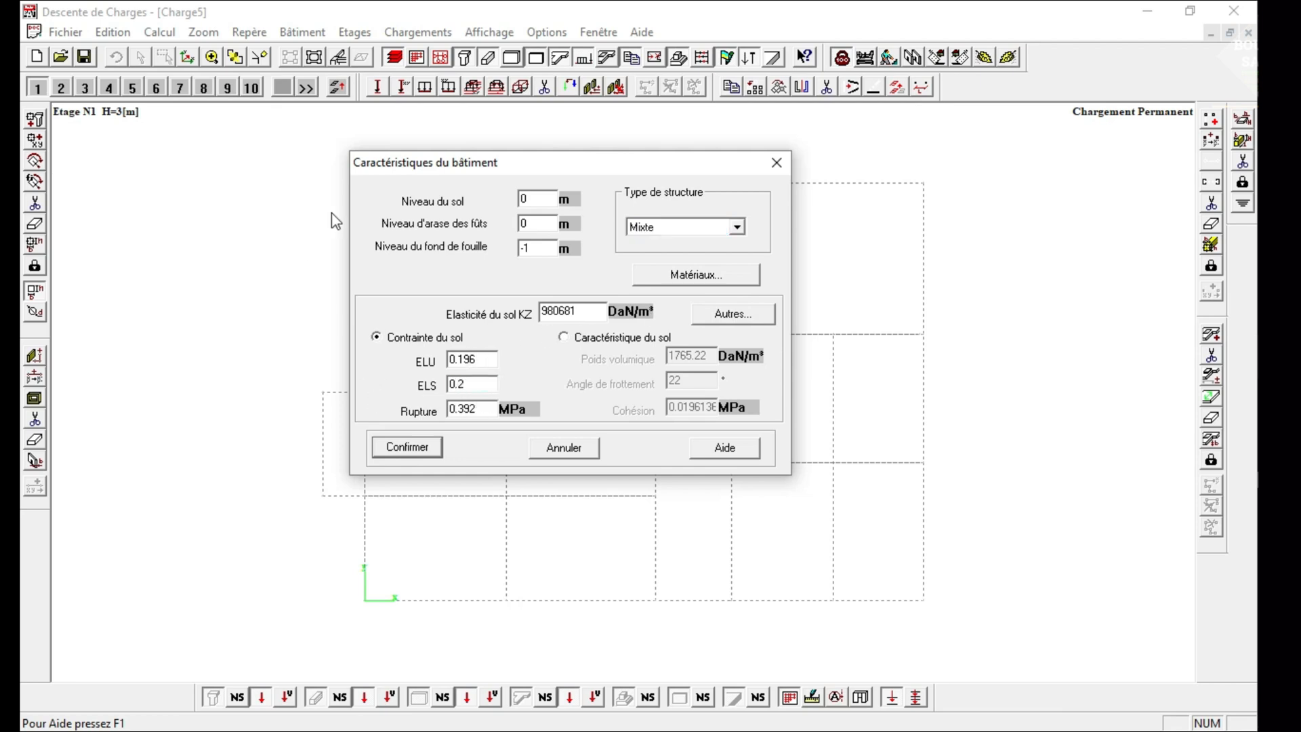
{"action": "left_click", "coordinate": [457, 358]}
Open the building's material properties and set the fc28 of the Poteaux and Poutres to 25 MPa.
{"action": "left_click", "coordinate": [692, 277]}
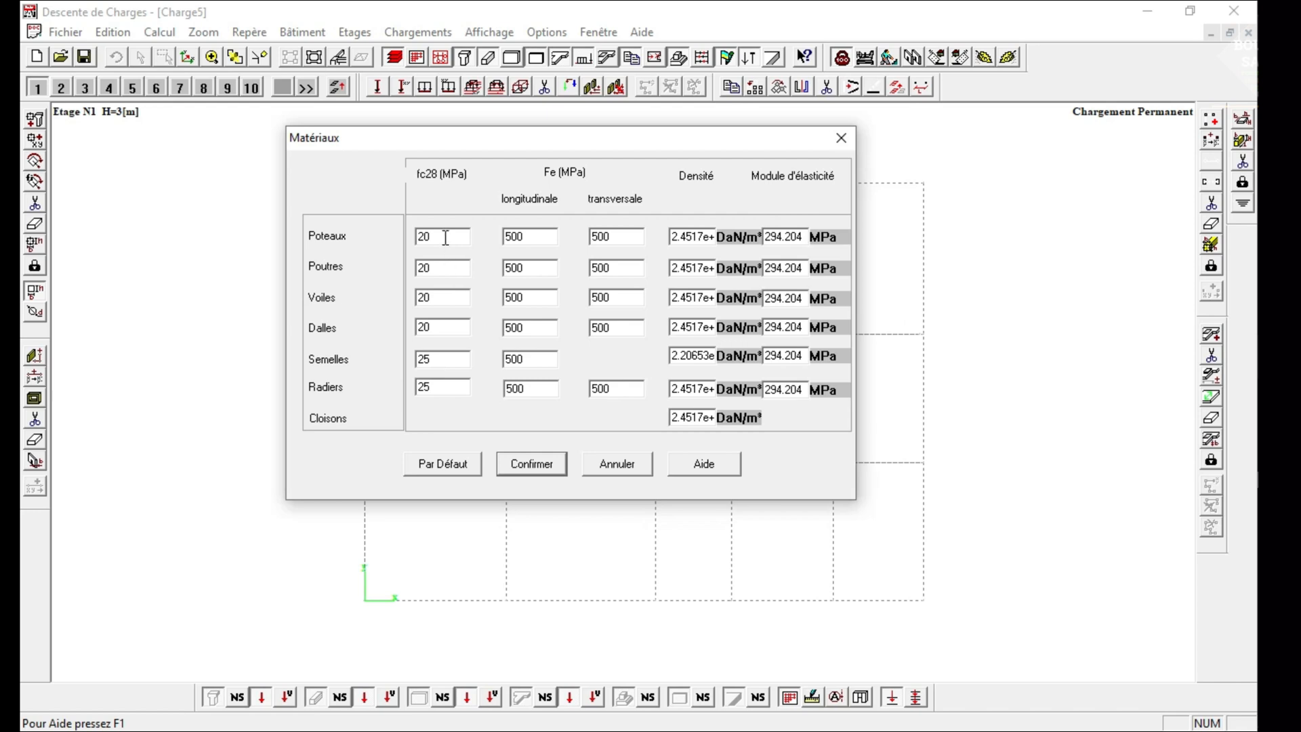
{"action": "left_click_drag", "start_coordinate": [445, 237], "coordinate": [372, 243]}
{"action": "left_click_drag", "start_coordinate": [457, 240], "coordinate": [349, 245]}
{"action": "right_click", "coordinate": [427, 244]}
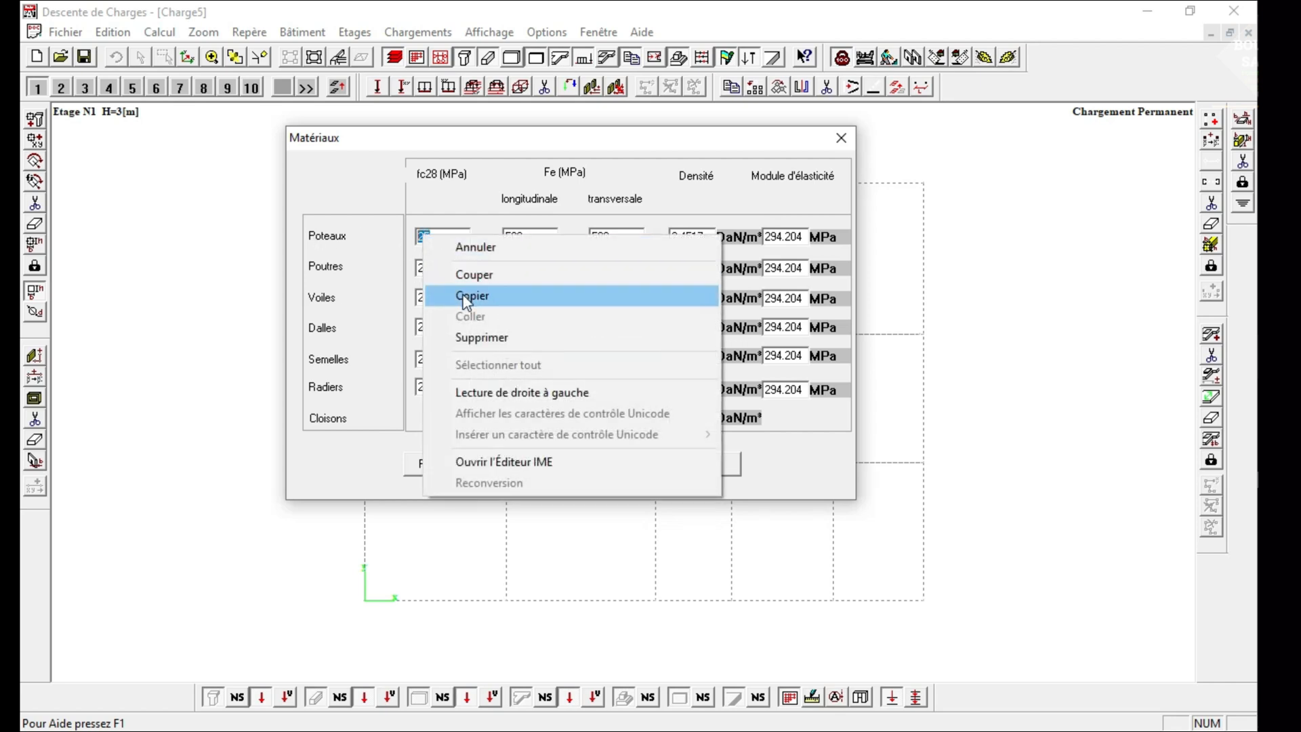
{"action": "left_click", "coordinate": [446, 293]}
{"action": "right_click", "coordinate": [418, 269]}
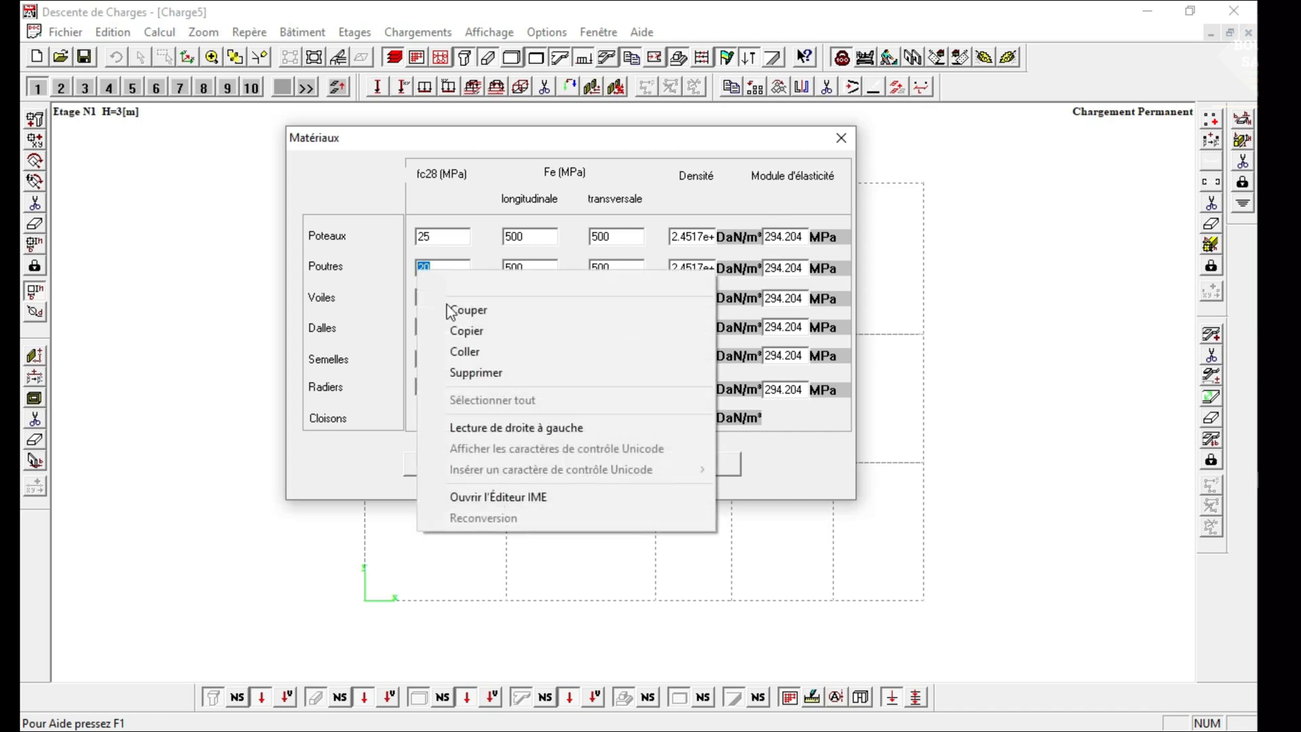
{"action": "left_click", "coordinate": [449, 351]}
Paste the copied fc28 strength of 25 MPa for the Voiles and Dalles.
{"action": "left_click_drag", "start_coordinate": [452, 305], "coordinate": [395, 298]}
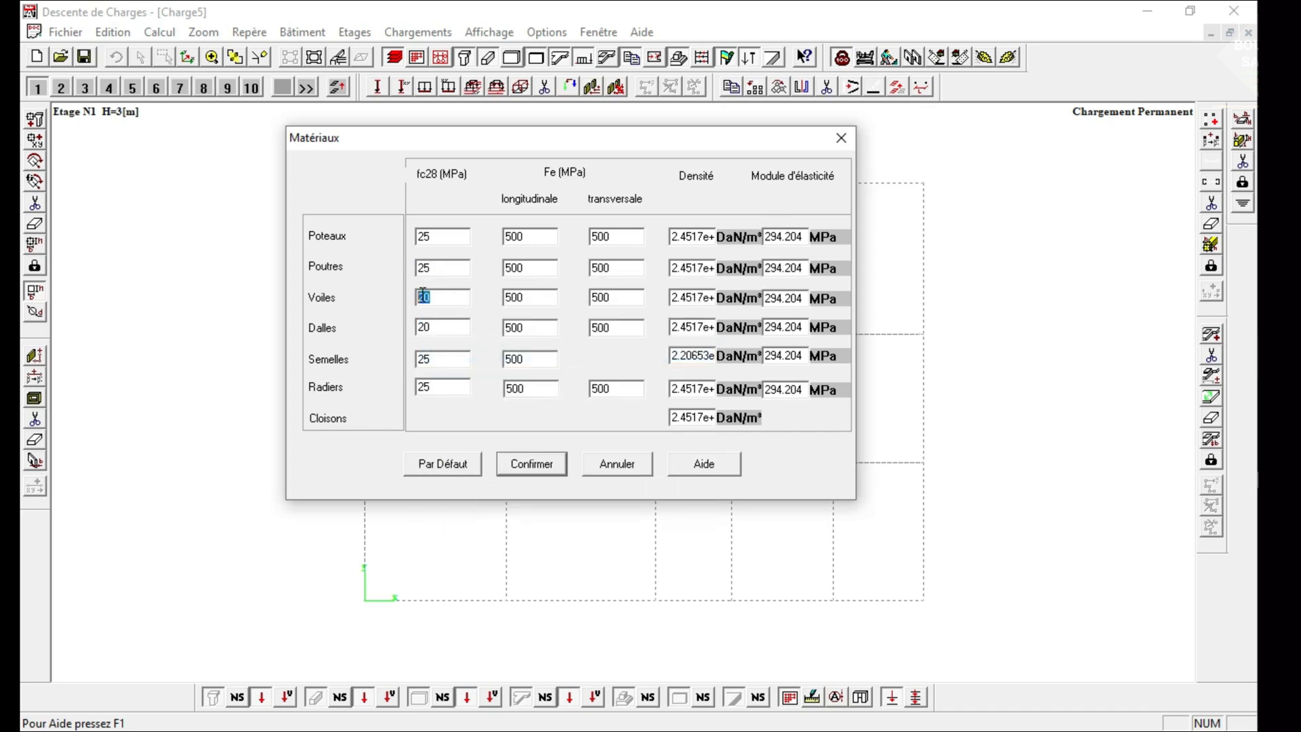
{"action": "right_click", "coordinate": [421, 296]}
{"action": "left_click", "coordinate": [470, 376]}
{"action": "left_click_drag", "start_coordinate": [456, 328], "coordinate": [377, 341]}
{"action": "right_click", "coordinate": [426, 329]}
{"action": "left_click", "coordinate": [477, 404]}
Set the longitudinal steel strength Fe of the Poteaux to 400 MPa.
{"action": "left_click", "coordinate": [539, 241]}
{"action": "double_click", "coordinate": [527, 236]}
{"action": "type", "text": "4"}
{"action": "right_click", "coordinate": [461, 240]}
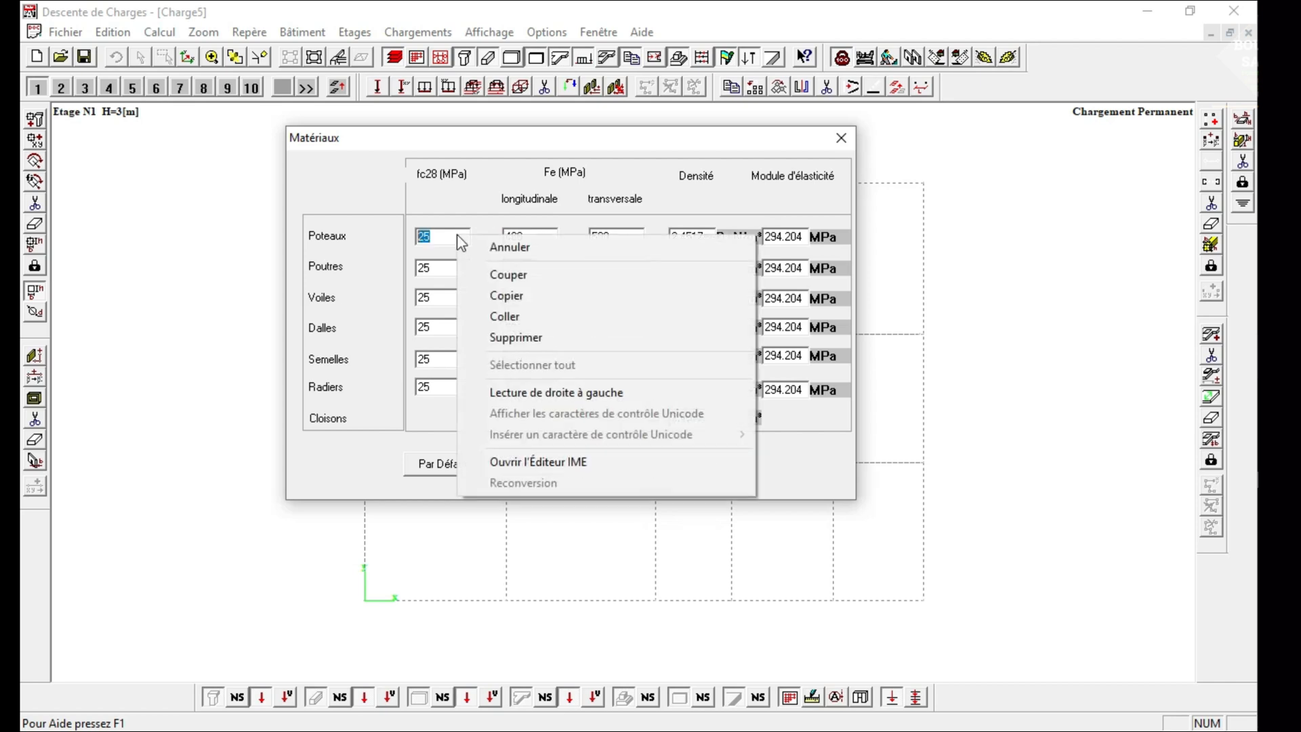
{"action": "left_click", "coordinate": [554, 227]}
Copy the Poteaux's longitudinal Fe of 400 MPa to the Poutres, Voiles and Dalles.
{"action": "left_click_drag", "start_coordinate": [544, 243], "coordinate": [498, 363]}
{"action": "right_click", "coordinate": [518, 239]}
{"action": "left_click", "coordinate": [550, 300]}
{"action": "right_click", "coordinate": [513, 269]}
{"action": "left_click", "coordinate": [558, 354]}
{"action": "right_click", "coordinate": [515, 301]}
{"action": "left_click", "coordinate": [561, 377]}
{"action": "right_click", "coordinate": [512, 328]}
{"action": "left_click", "coordinate": [545, 405]}
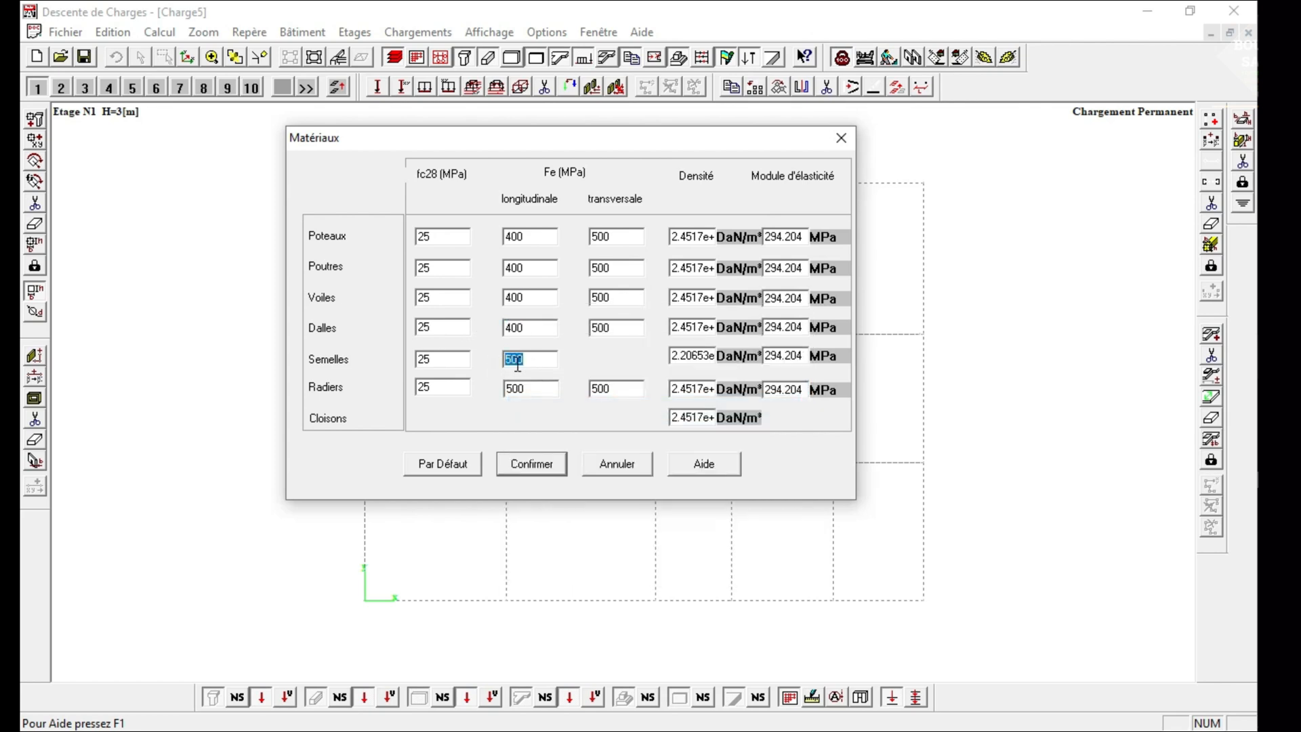
Set the transverse steel strength Fe of the Poteaux, Poutres, Voiles and Dalles to 400 MPa by pasting the copied value.
{"action": "left_click_drag", "start_coordinate": [623, 238], "coordinate": [591, 298]}
{"action": "right_click", "coordinate": [602, 242]}
{"action": "left_click", "coordinate": [634, 321]}
{"action": "right_click", "coordinate": [594, 268]}
{"action": "left_click", "coordinate": [644, 351]}
{"action": "right_click", "coordinate": [601, 299]}
{"action": "left_click", "coordinate": [651, 381]}
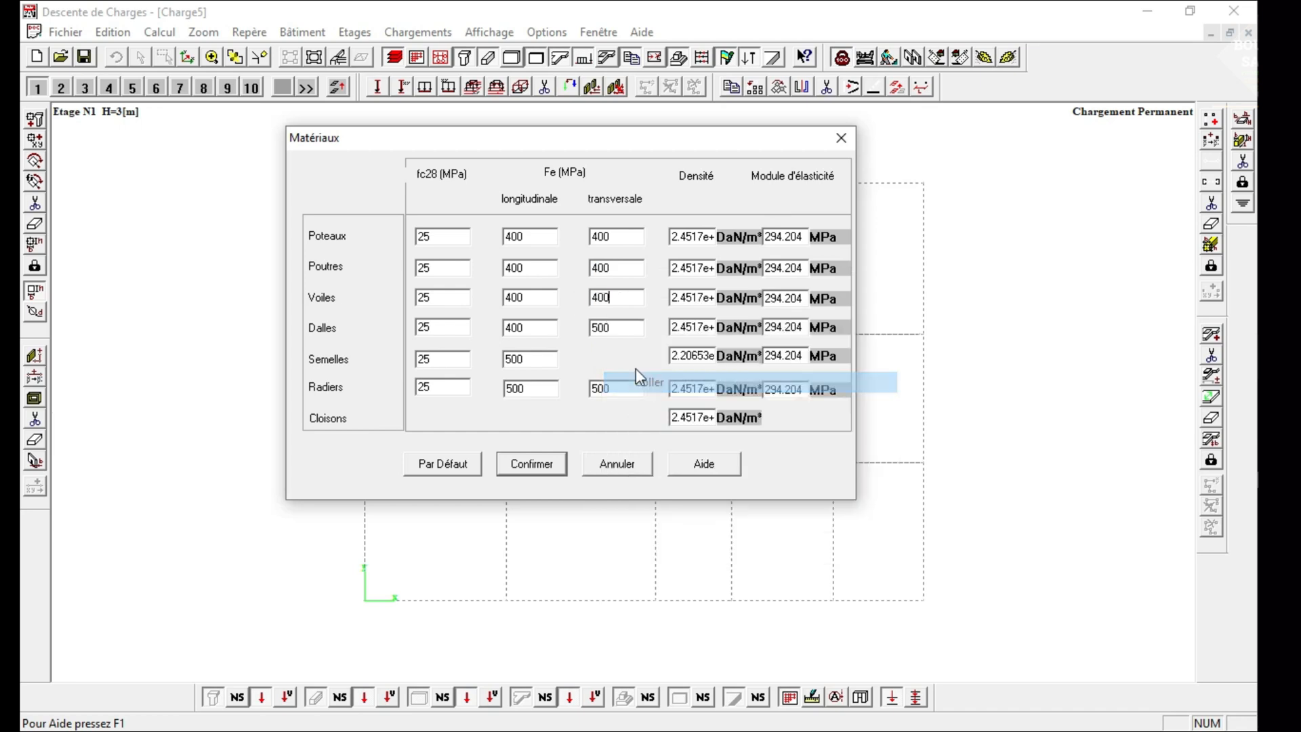
{"action": "double_click", "coordinate": [601, 327]}
{"action": "right_click", "coordinate": [623, 328]}
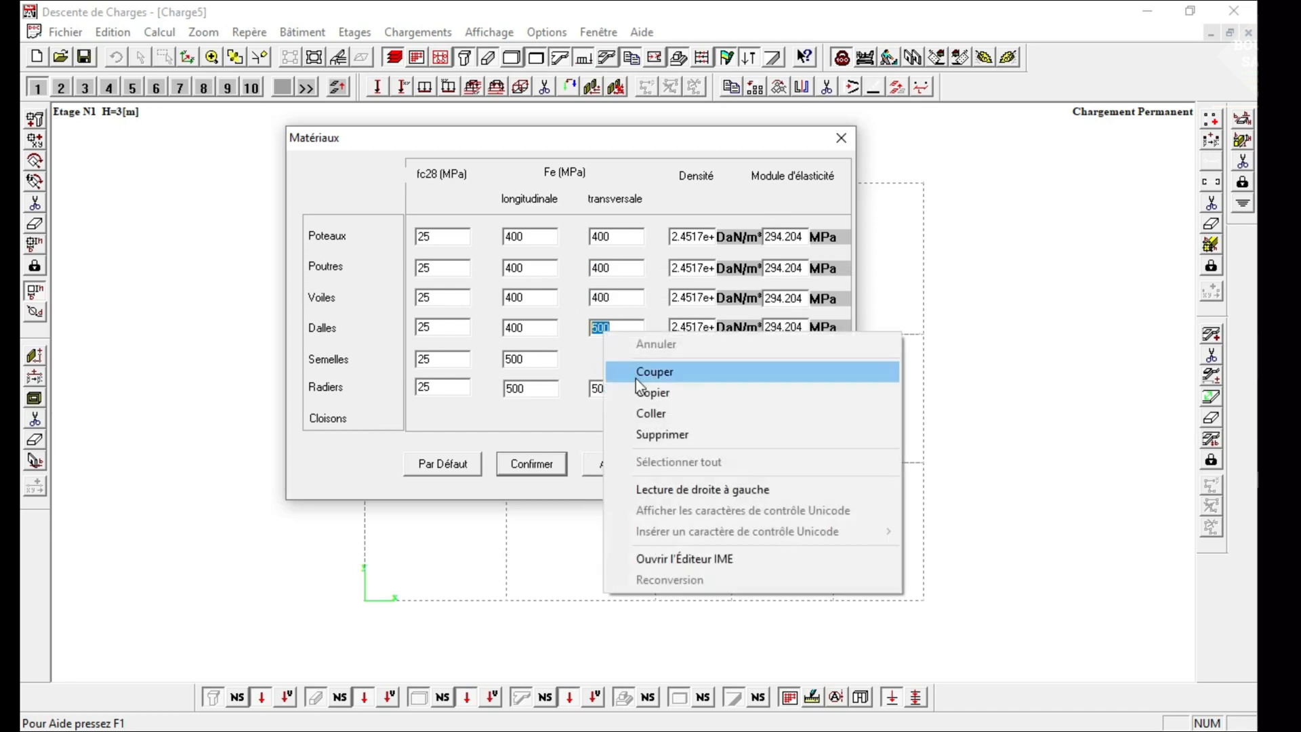
{"action": "left_click", "coordinate": [660, 411]}
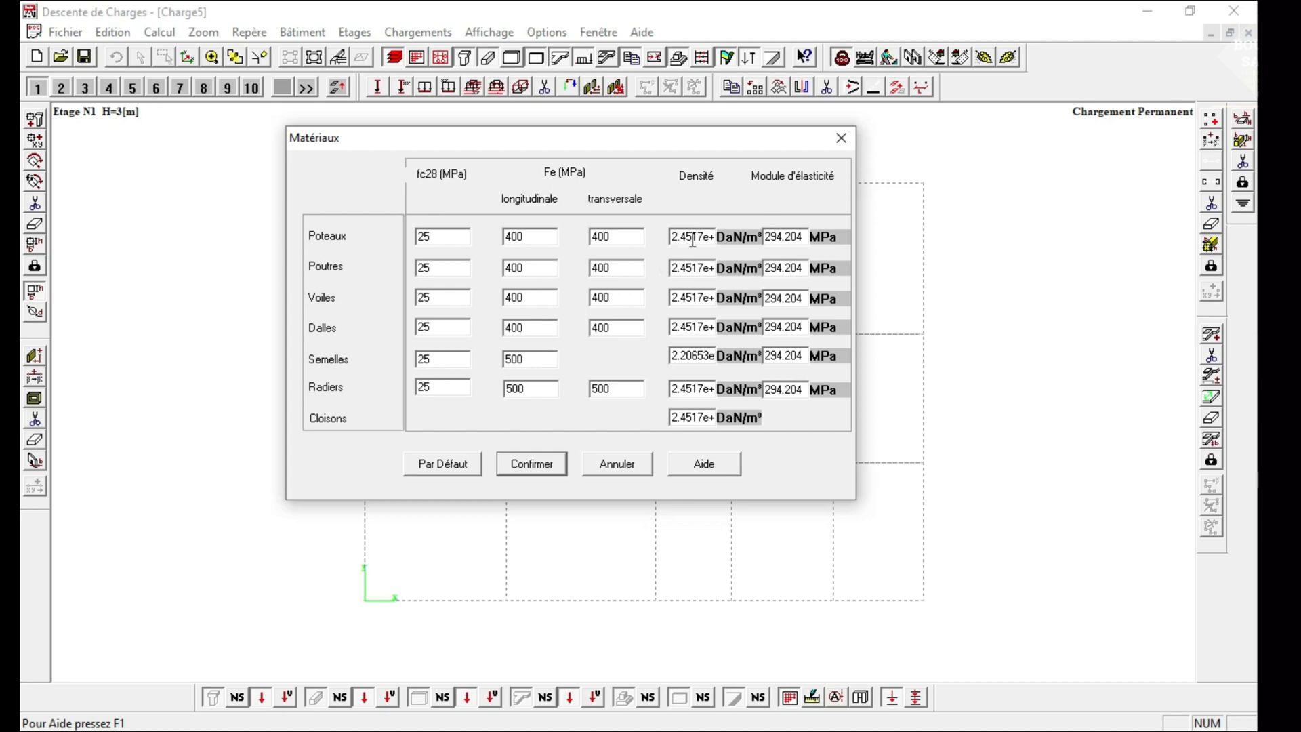
Set the density of the Poteaux to 2500 DaN/m³ and copy that value.
{"action": "left_click_drag", "start_coordinate": [672, 236], "coordinate": [736, 235]}
{"action": "type", "text": "2500"}
{"action": "double_click", "coordinate": [688, 237]}
{"action": "left_click_drag", "start_coordinate": [675, 266], "coordinate": [663, 237]}
{"action": "right_click", "coordinate": [685, 238]}
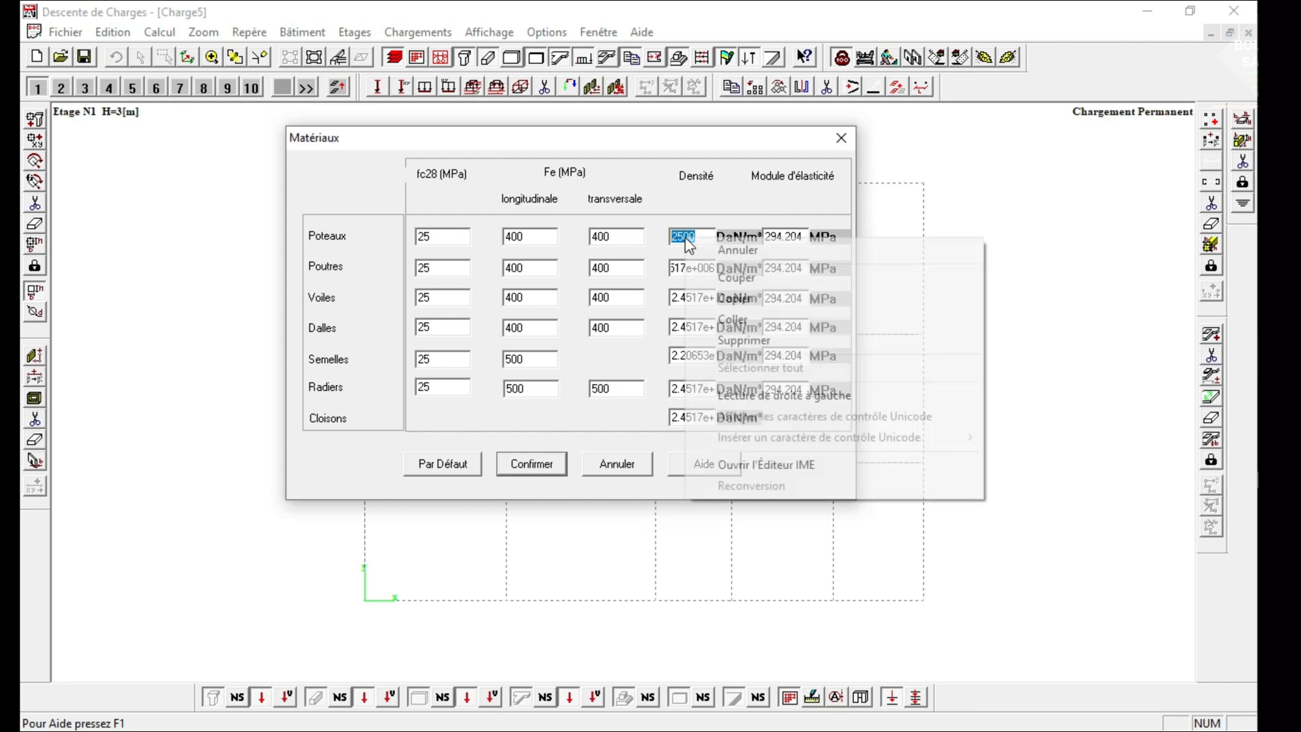
{"action": "left_click", "coordinate": [726, 298]}
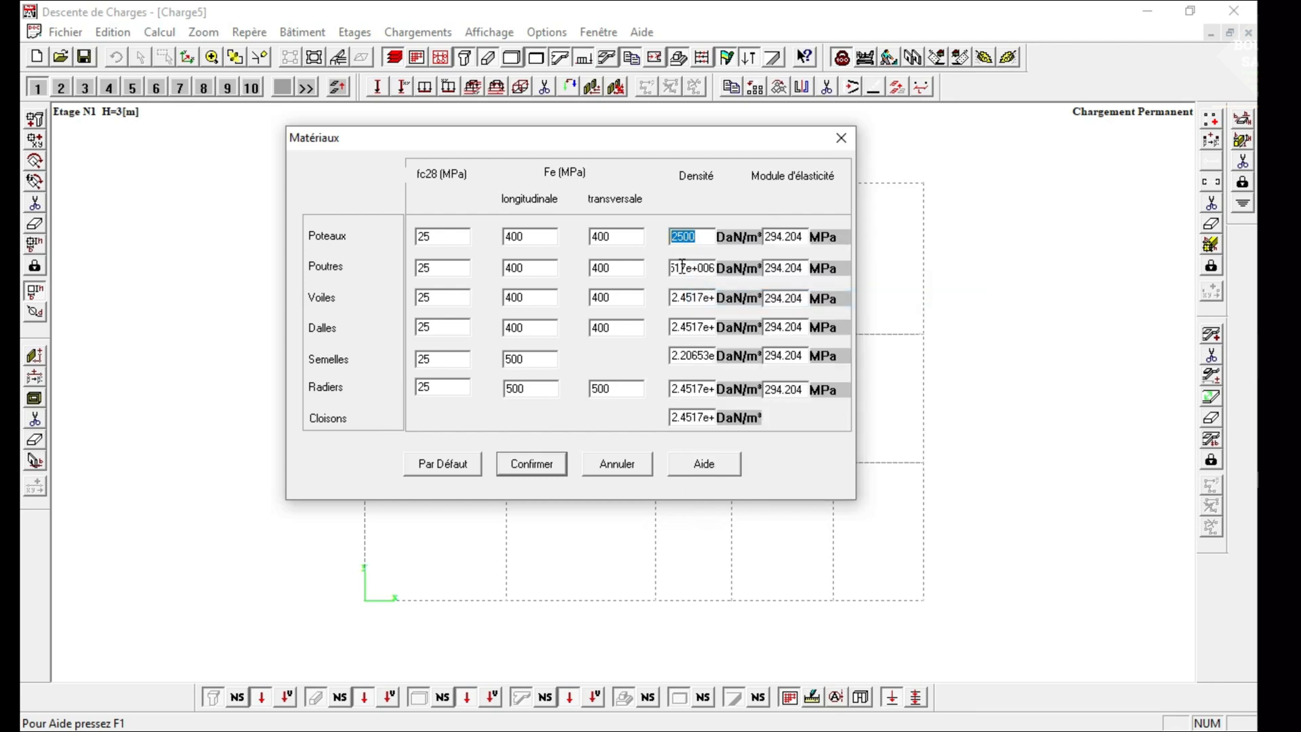
Paste the copied density of 2500 DaN/m³ for the Poutres and Voiles.
{"action": "left_click_drag", "start_coordinate": [674, 267], "coordinate": [775, 271]}
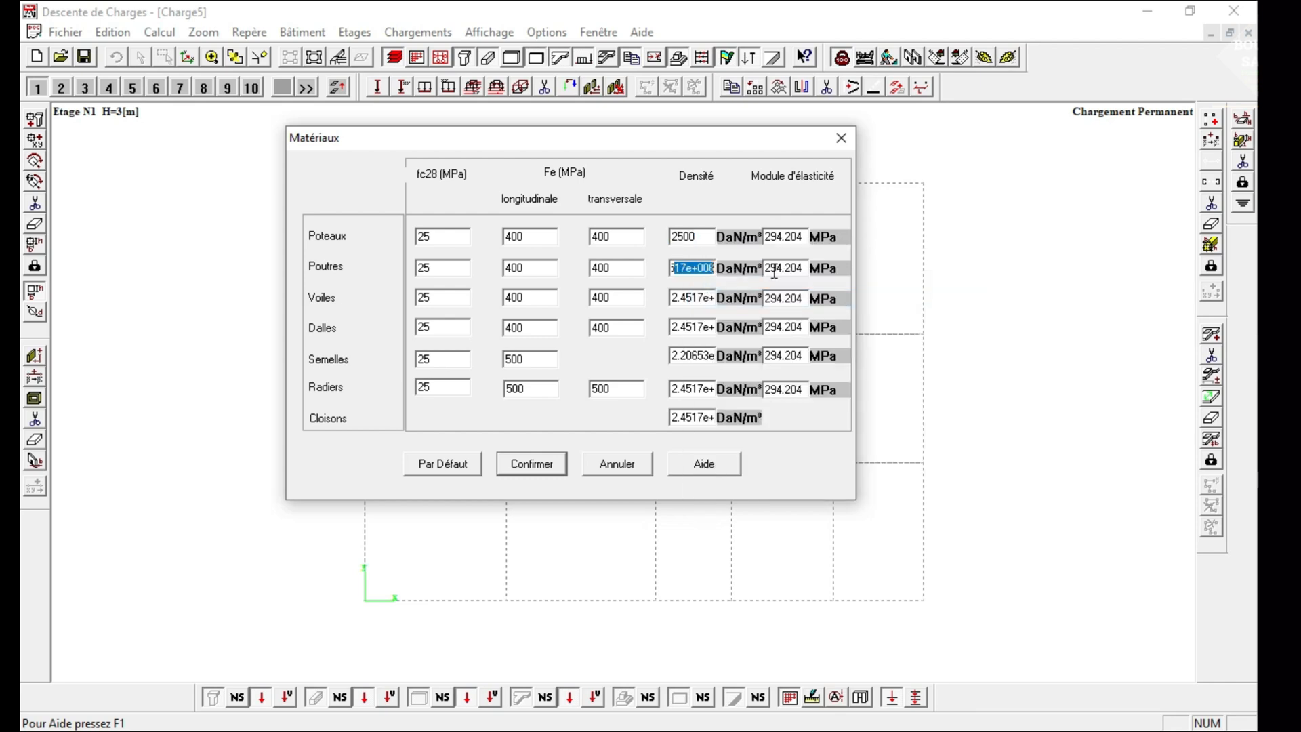
{"action": "left_click_drag", "start_coordinate": [684, 271], "coordinate": [718, 292]}
{"action": "left_click", "coordinate": [676, 270]}
{"action": "right_click", "coordinate": [694, 273]}
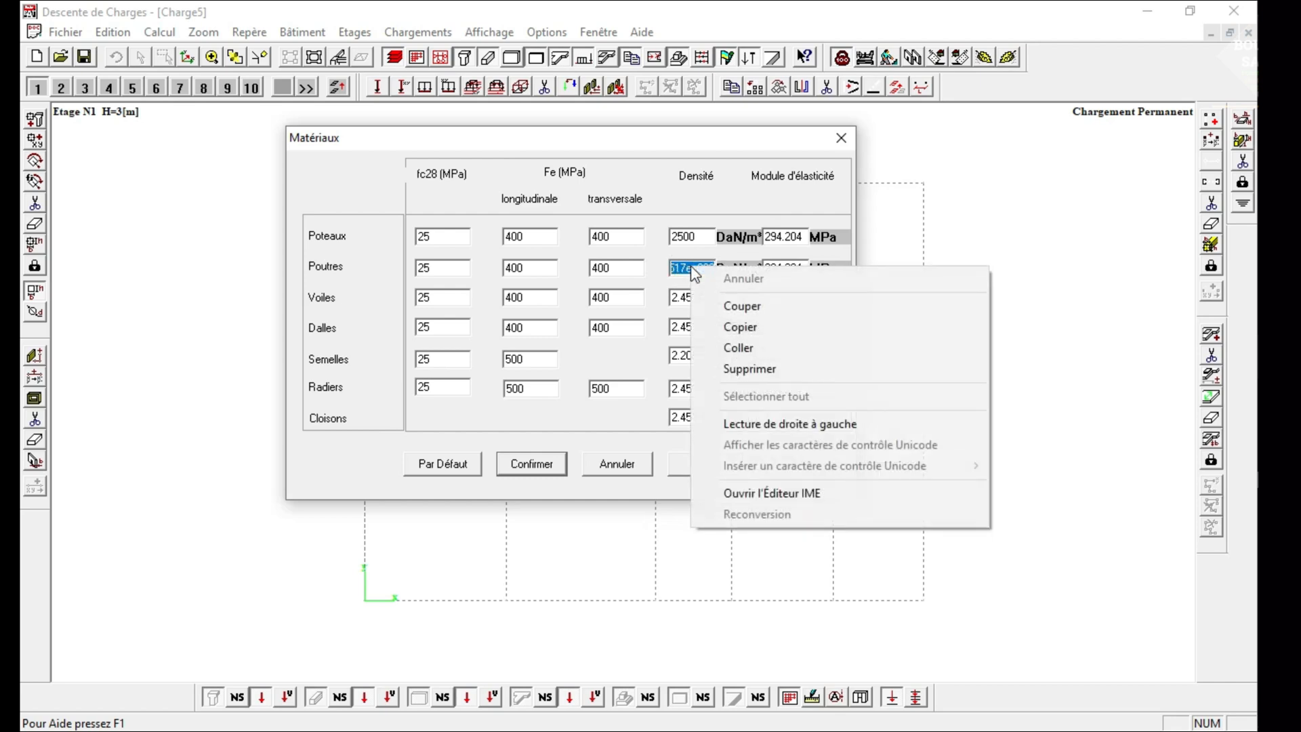
{"action": "left_click", "coordinate": [729, 348]}
{"action": "left_click_drag", "start_coordinate": [674, 292], "coordinate": [708, 298]}
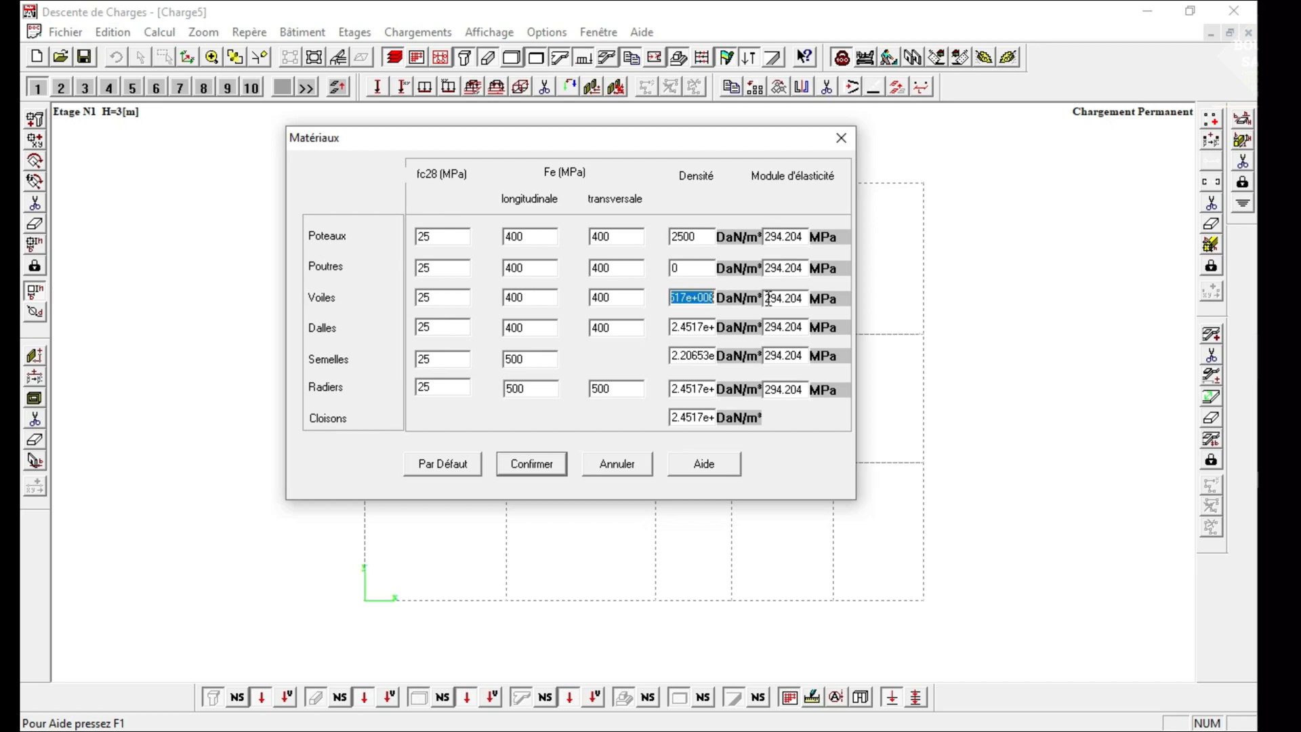
{"action": "right_click", "coordinate": [689, 296]}
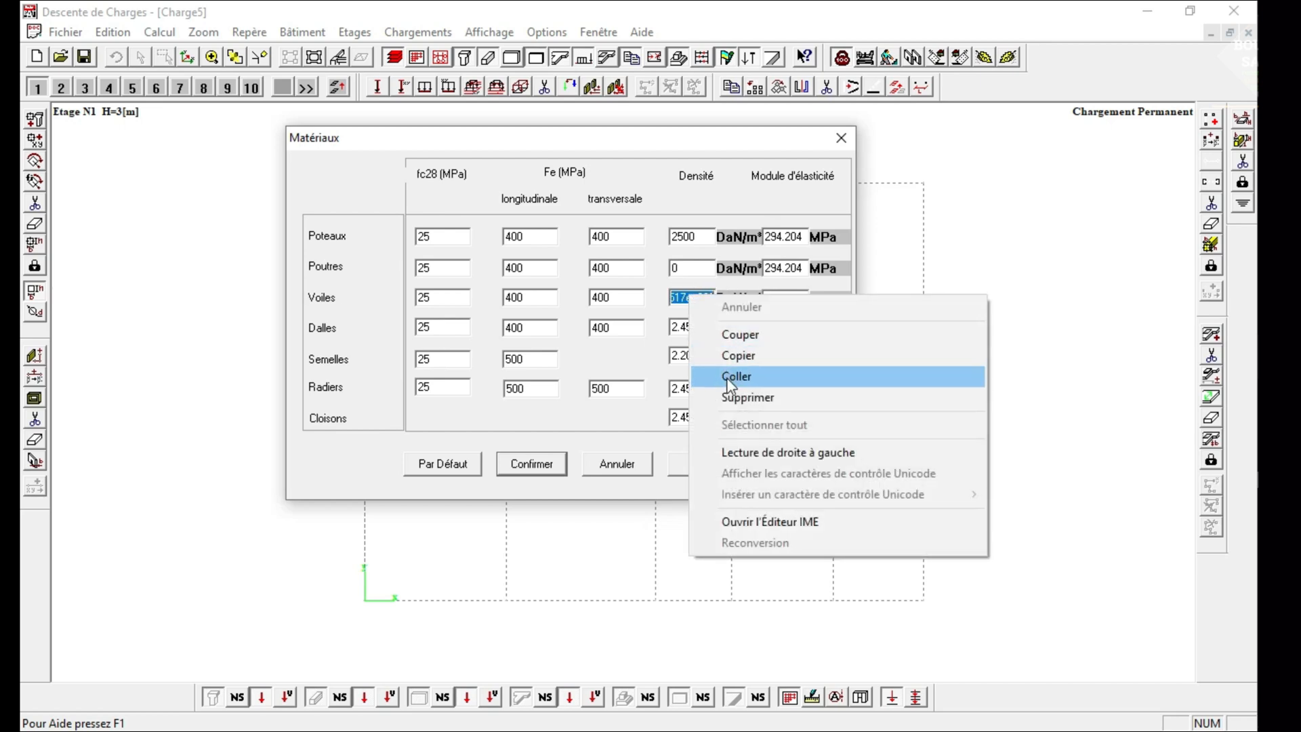
{"action": "left_click", "coordinate": [733, 376]}
Paste the copied density of 2500 DaN/m³ for the Dalles and Semelles.
{"action": "left_click_drag", "start_coordinate": [672, 323], "coordinate": [715, 326]}
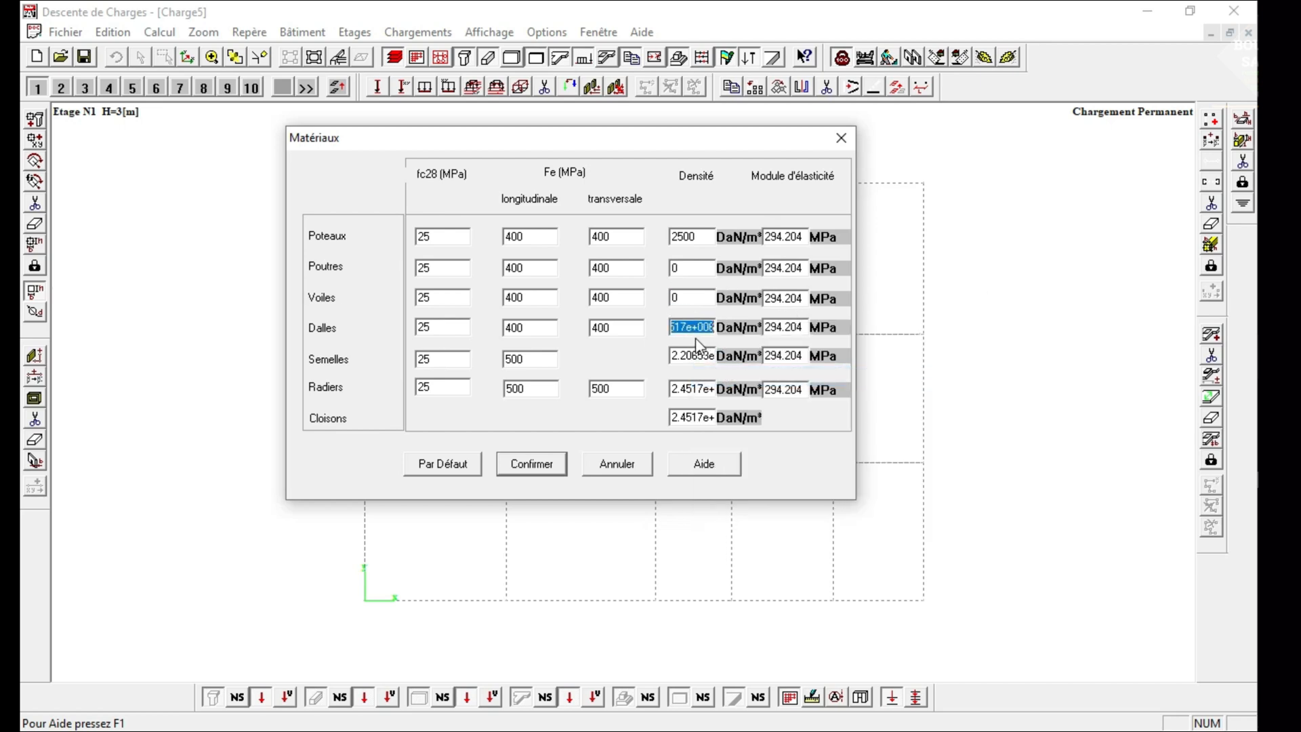
{"action": "right_click", "coordinate": [676, 326]}
{"action": "left_click", "coordinate": [722, 407]}
{"action": "left_click_drag", "start_coordinate": [672, 356], "coordinate": [718, 357]}
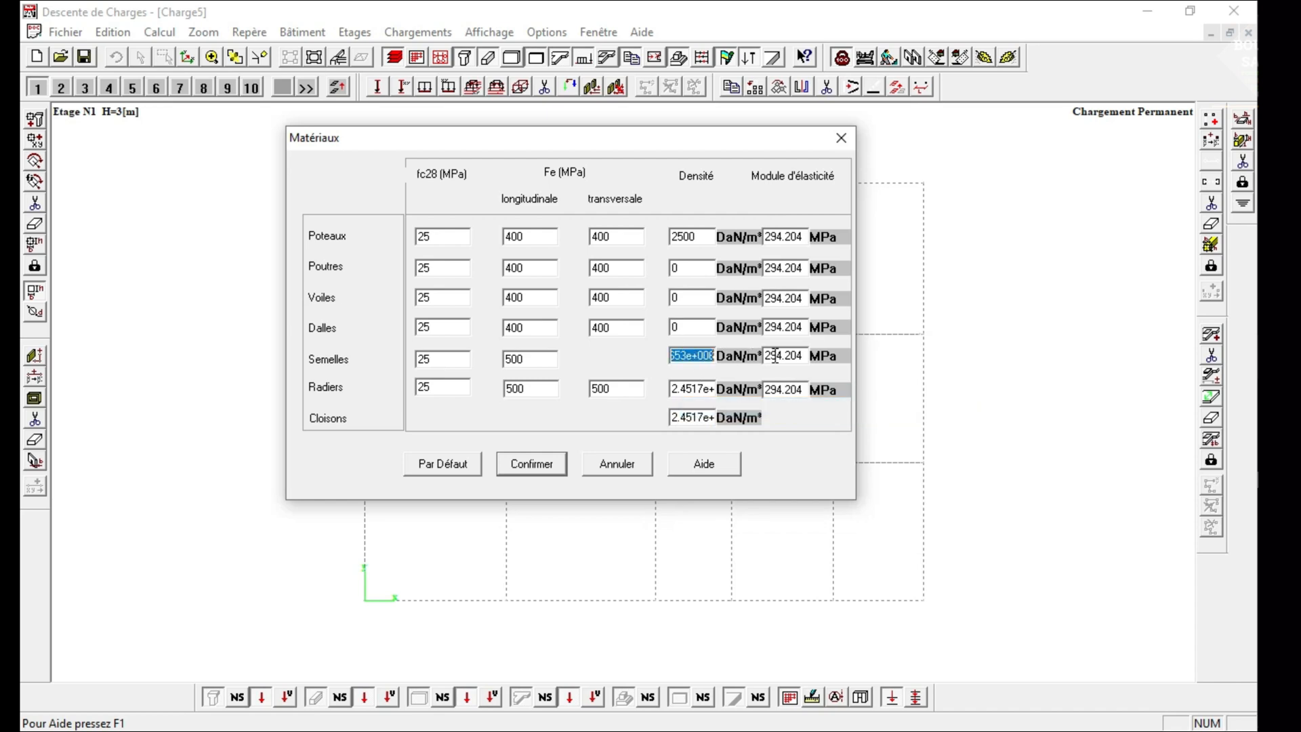
{"action": "right_click", "coordinate": [676, 357]}
{"action": "left_click", "coordinate": [735, 458]}
Paste the 2500 DaN/m³ density for the Radiers and Cloisons, and check the pasted values in the density column.
{"action": "left_click_drag", "start_coordinate": [674, 391], "coordinate": [742, 391]}
{"action": "right_click", "coordinate": [693, 389]}
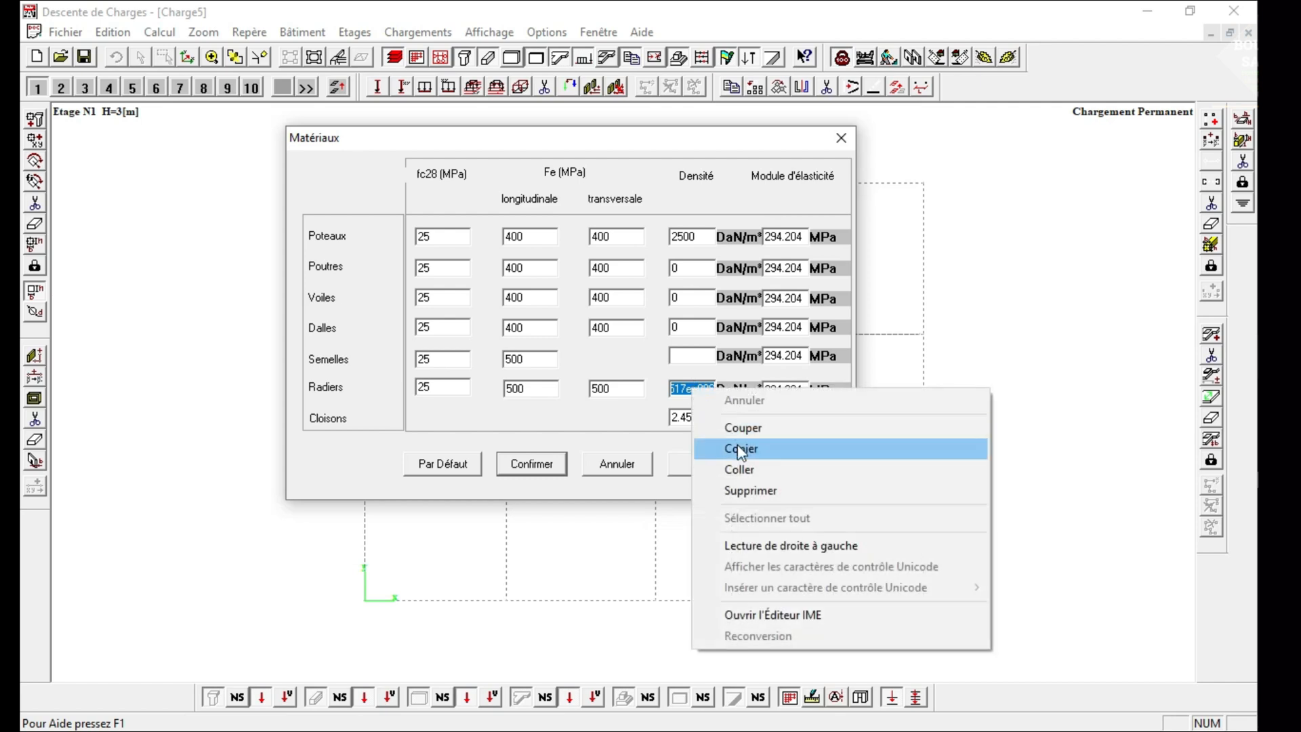
{"action": "left_click", "coordinate": [742, 470]}
{"action": "double_click", "coordinate": [692, 419]}
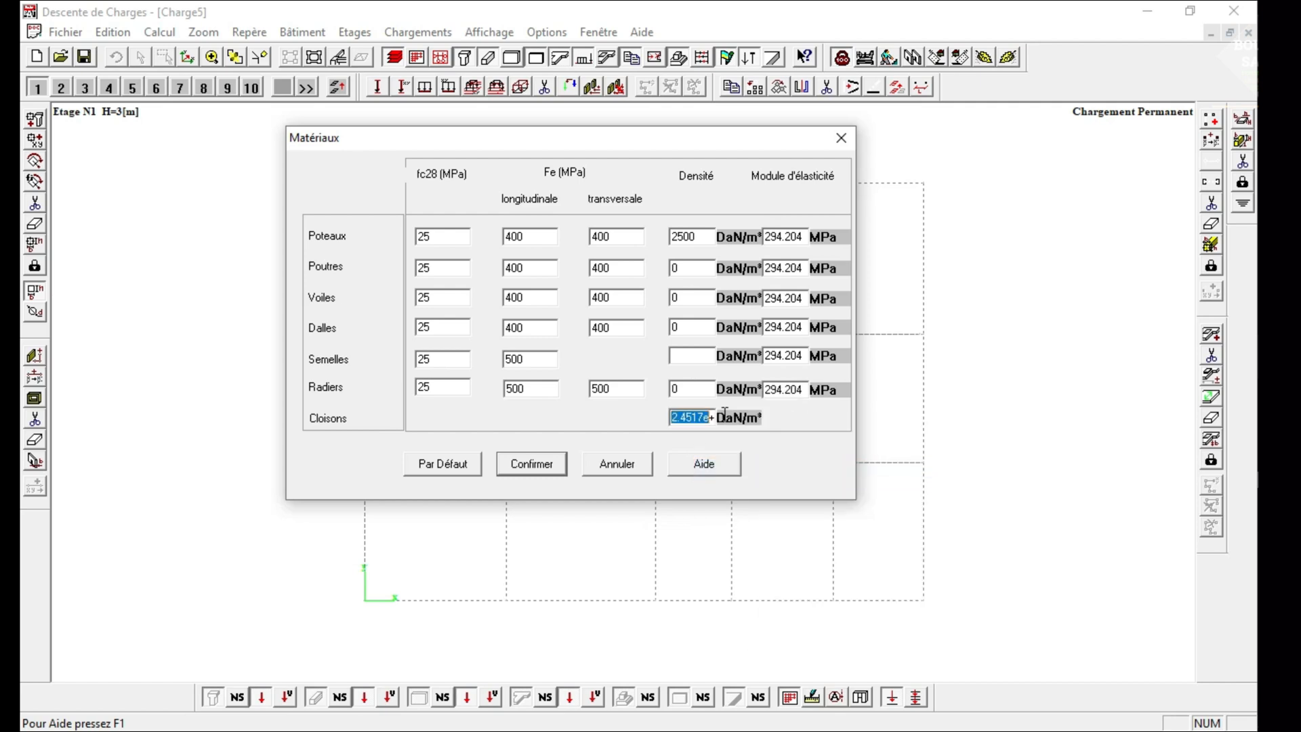
{"action": "right_click", "coordinate": [690, 417]}
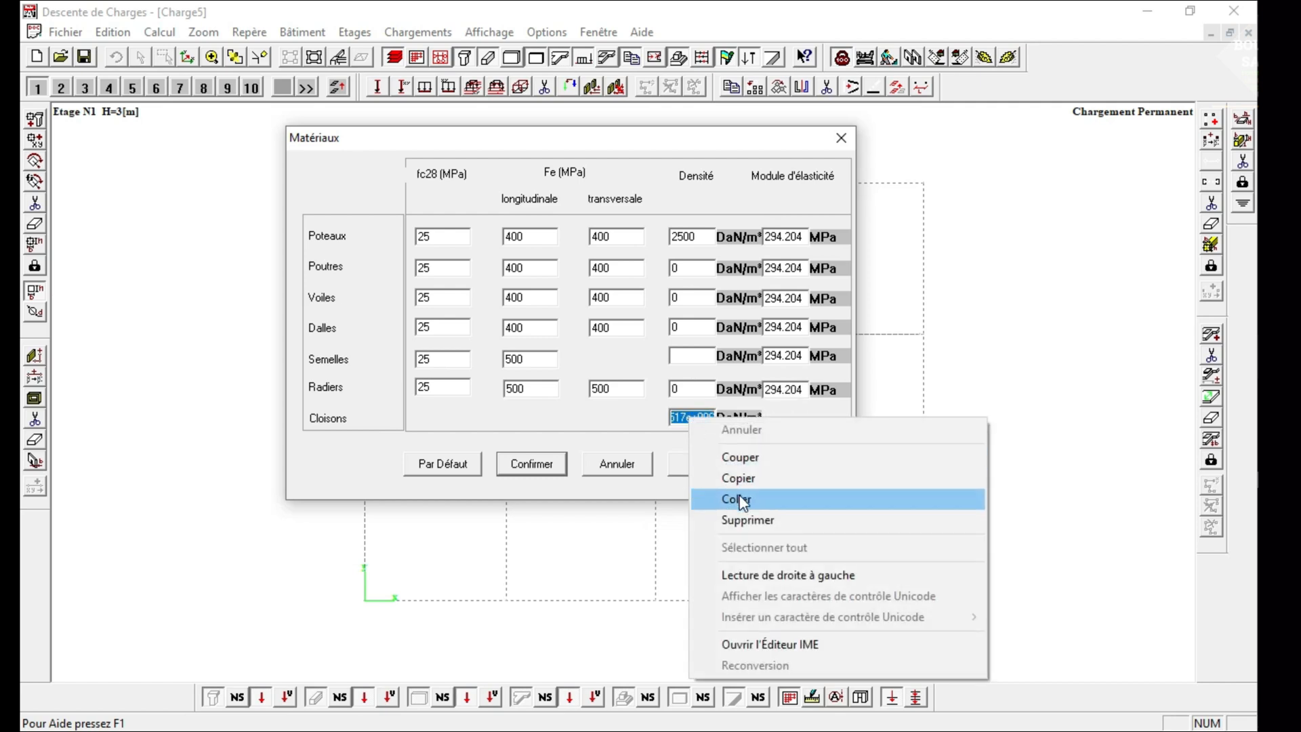
{"action": "left_click", "coordinate": [740, 500]}
{"action": "left_click_drag", "start_coordinate": [690, 266], "coordinate": [611, 269]}
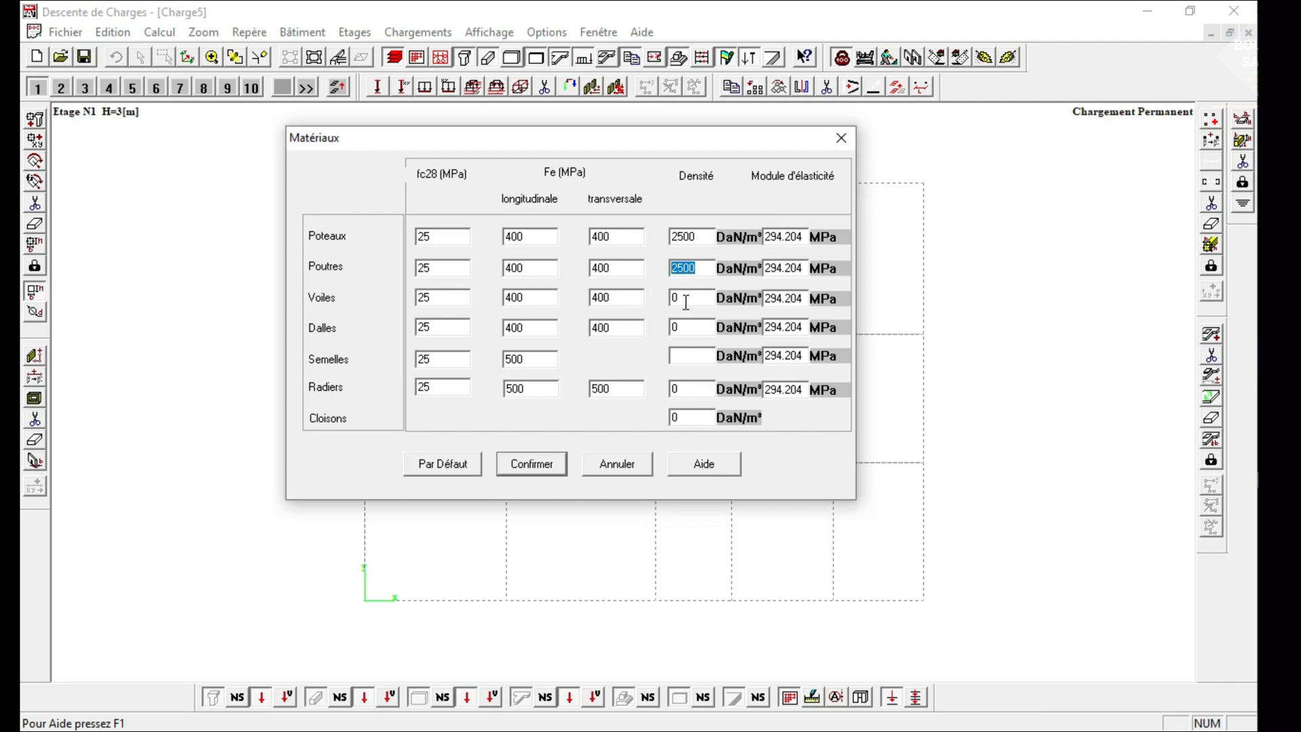
{"action": "left_click_drag", "start_coordinate": [686, 302], "coordinate": [628, 360]}
{"action": "left_click_drag", "start_coordinate": [690, 389], "coordinate": [595, 416]}
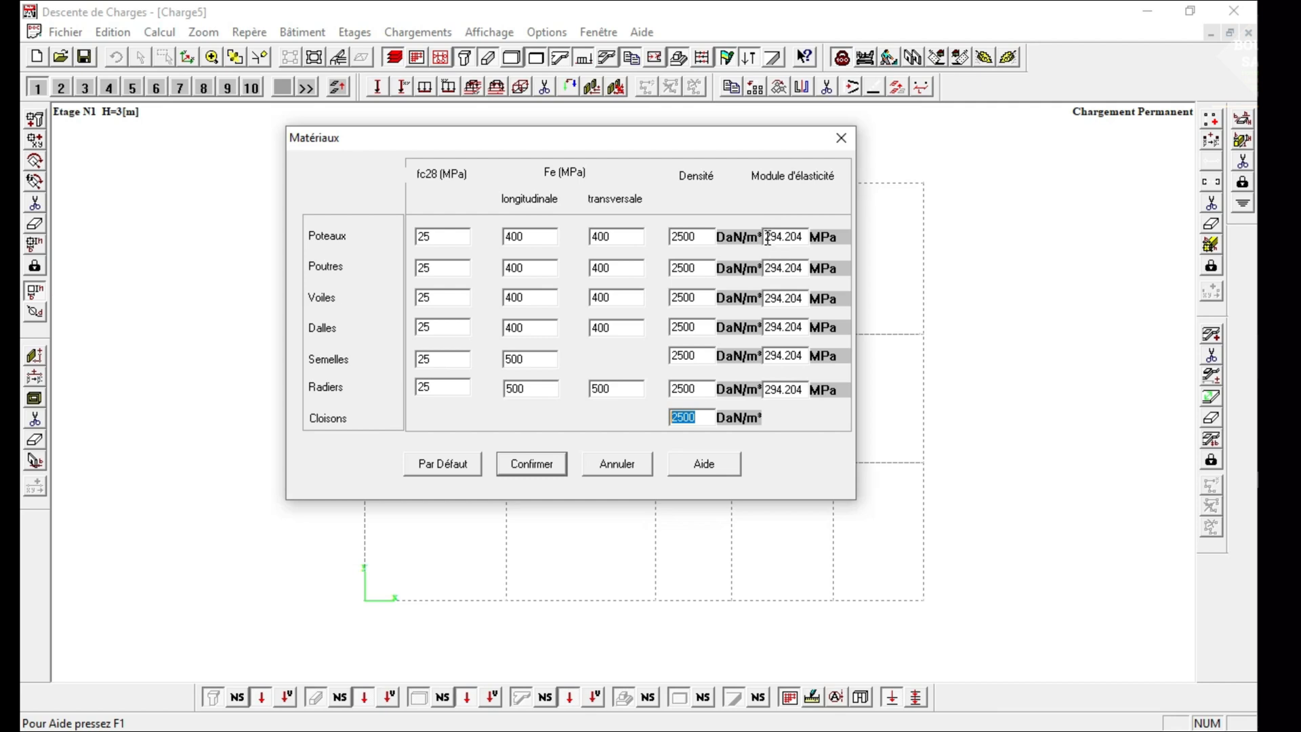
Set the elasticity modulus of the Poteaux to 30000 MPa and copy that value.
{"action": "left_click_drag", "start_coordinate": [765, 237], "coordinate": [826, 254]}
{"action": "type", "text": "30000"}
{"action": "left_click_drag", "start_coordinate": [796, 239], "coordinate": [752, 242]}
{"action": "right_click", "coordinate": [776, 234]}
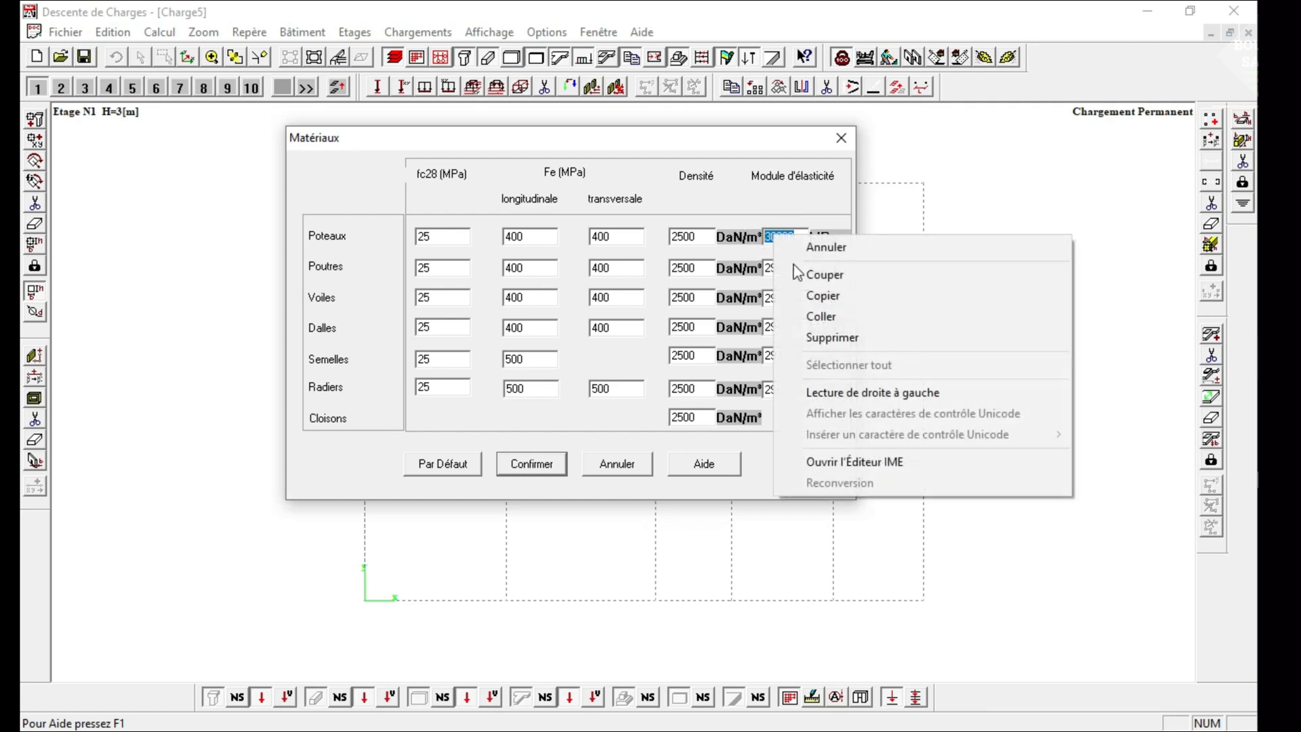
{"action": "left_click", "coordinate": [824, 305]}
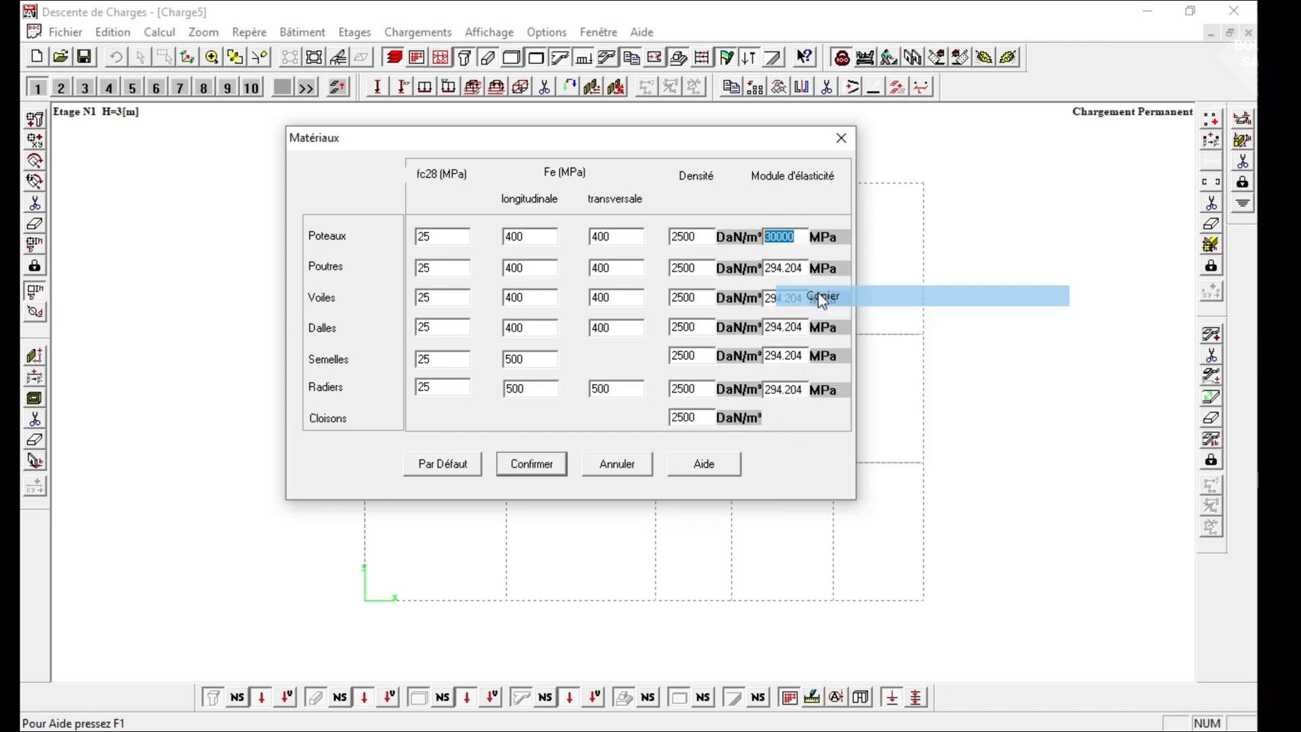
Paste the copied elasticity modulus of 30000 MPa for the Poutres and Voiles.
{"action": "left_click_drag", "start_coordinate": [803, 270], "coordinate": [738, 271]}
{"action": "right_click", "coordinate": [780, 266]}
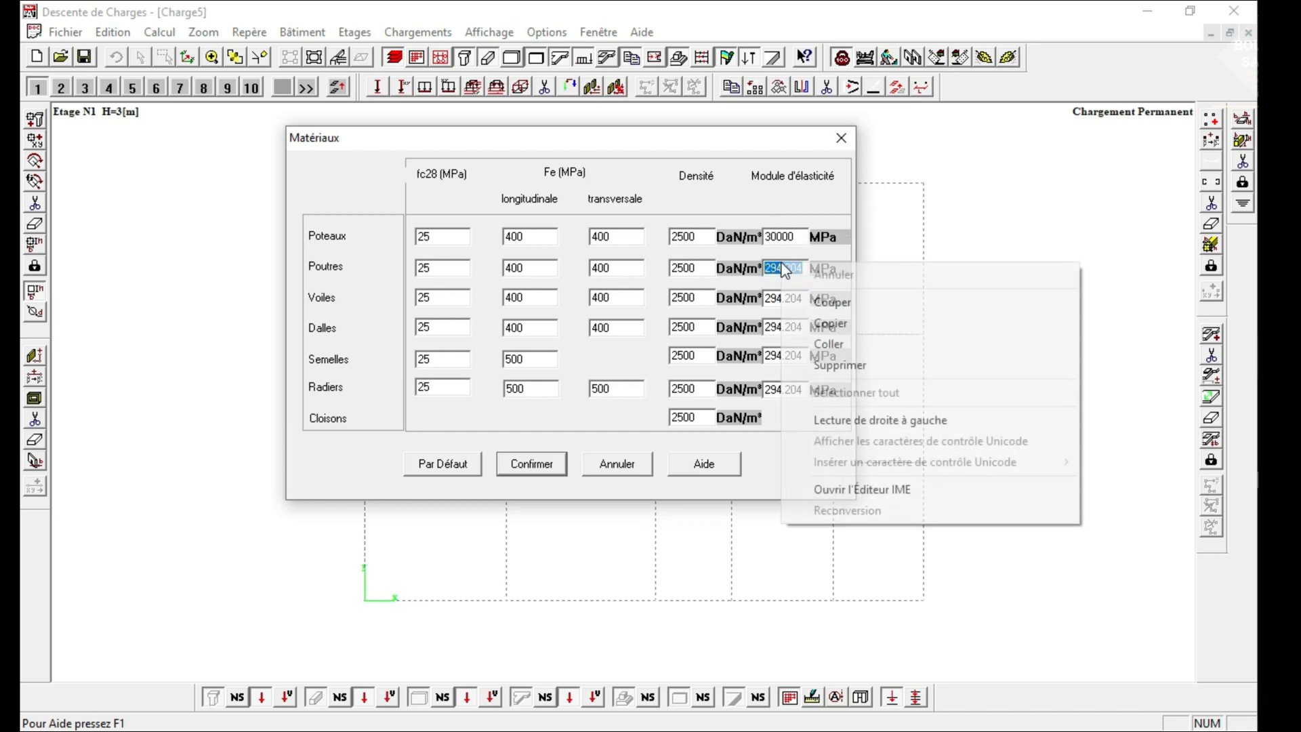
{"action": "left_click", "coordinate": [828, 344]}
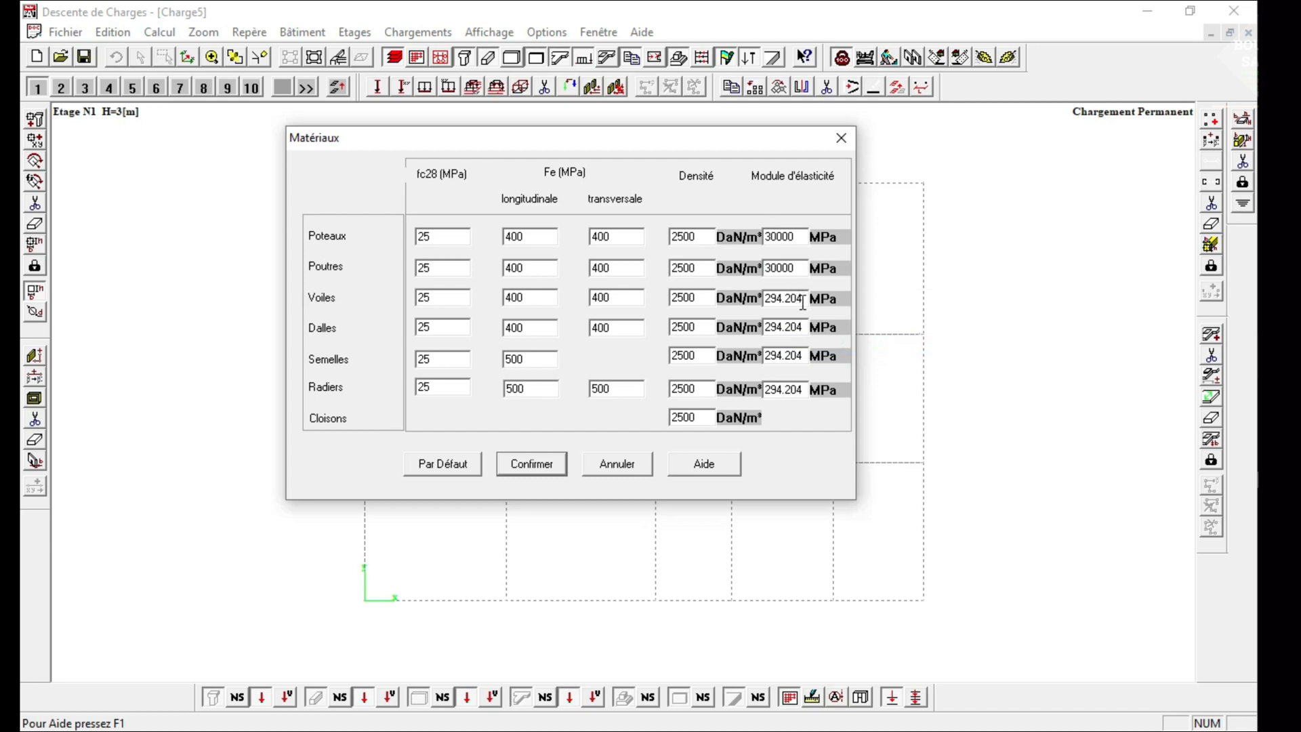
{"action": "left_click_drag", "start_coordinate": [803, 300], "coordinate": [744, 305]}
{"action": "right_click", "coordinate": [775, 292]}
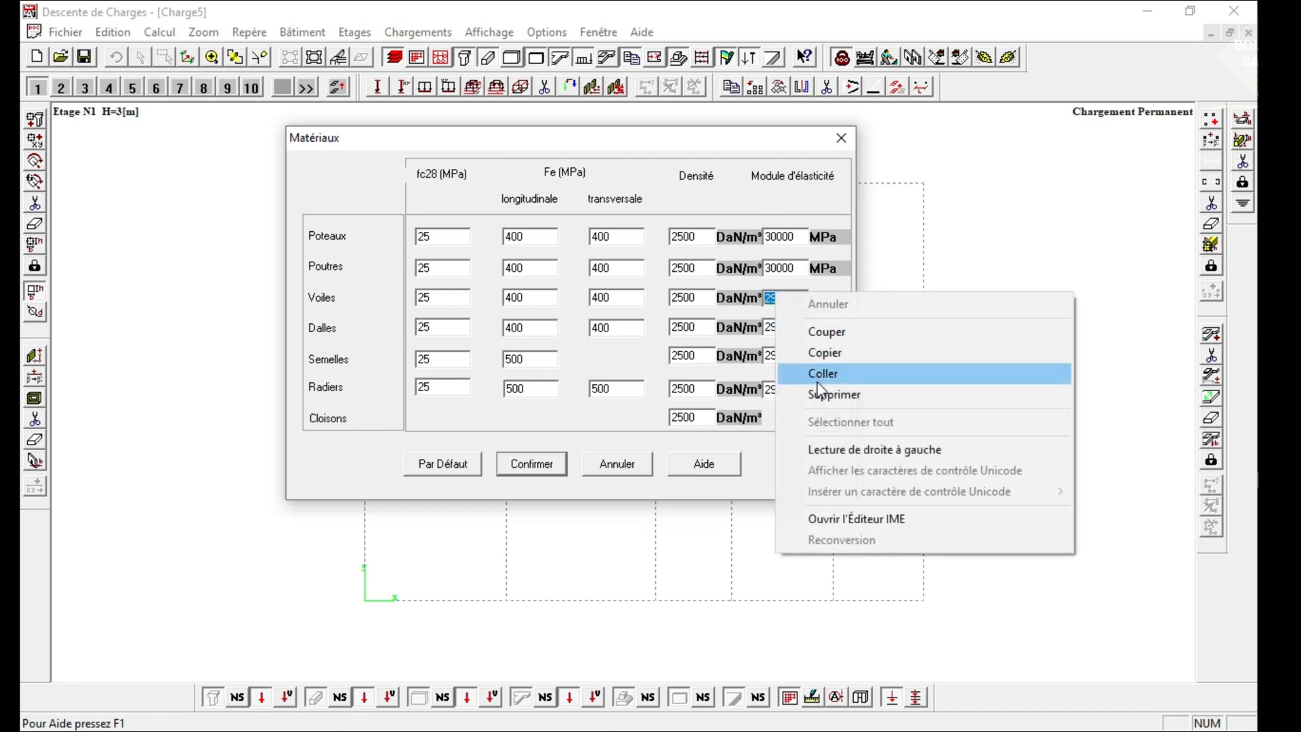
{"action": "left_click", "coordinate": [821, 375]}
Paste the copied elasticity modulus of 30000 MPa for the Dalles and Semelles.
{"action": "left_click_drag", "start_coordinate": [807, 328], "coordinate": [757, 330]}
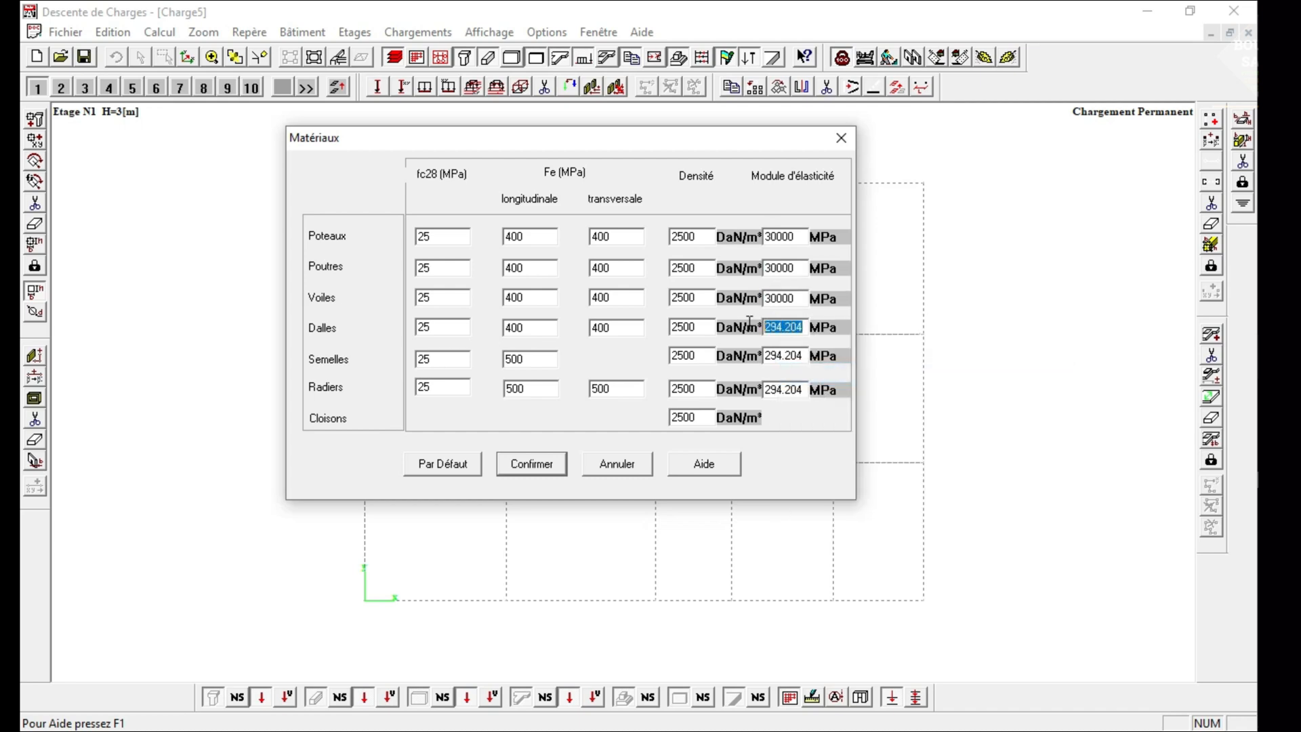
{"action": "right_click", "coordinate": [775, 327]}
{"action": "left_click", "coordinate": [829, 407]}
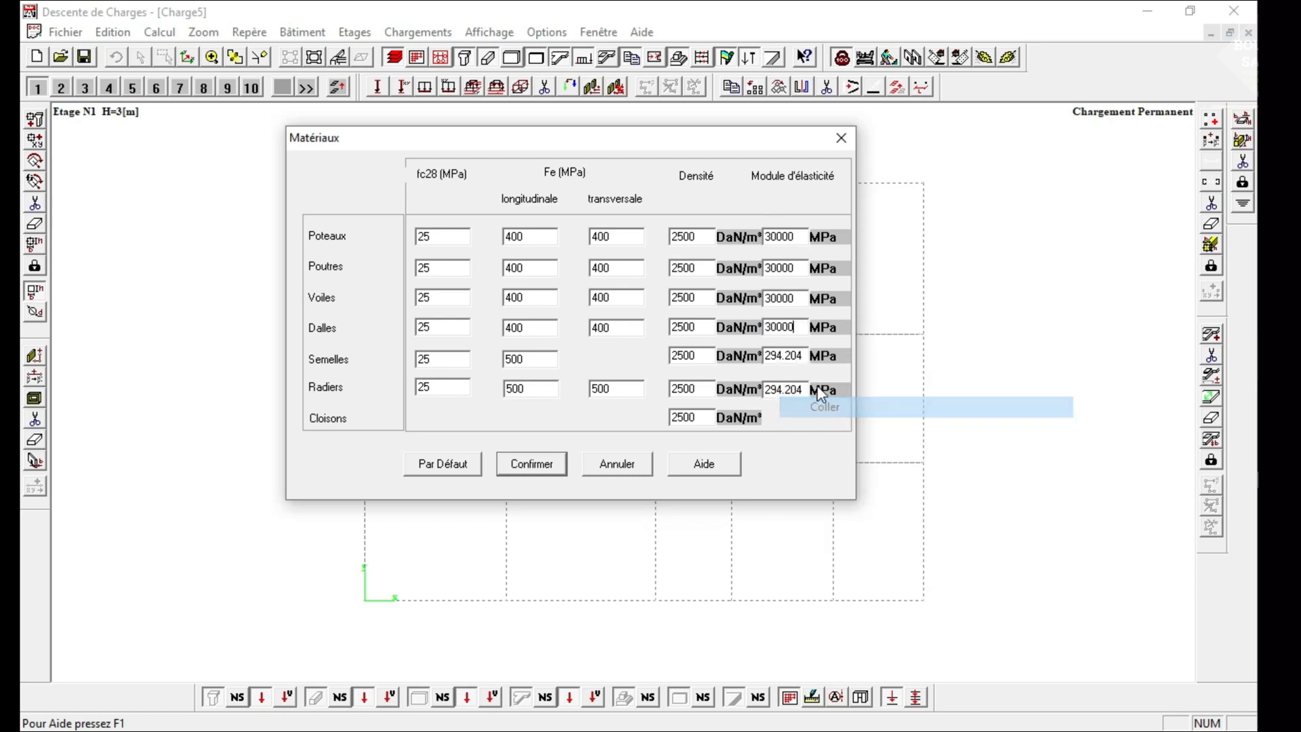
{"action": "left_click_drag", "start_coordinate": [785, 359], "coordinate": [759, 392]}
{"action": "right_click", "coordinate": [776, 358]}
{"action": "left_click", "coordinate": [827, 439]}
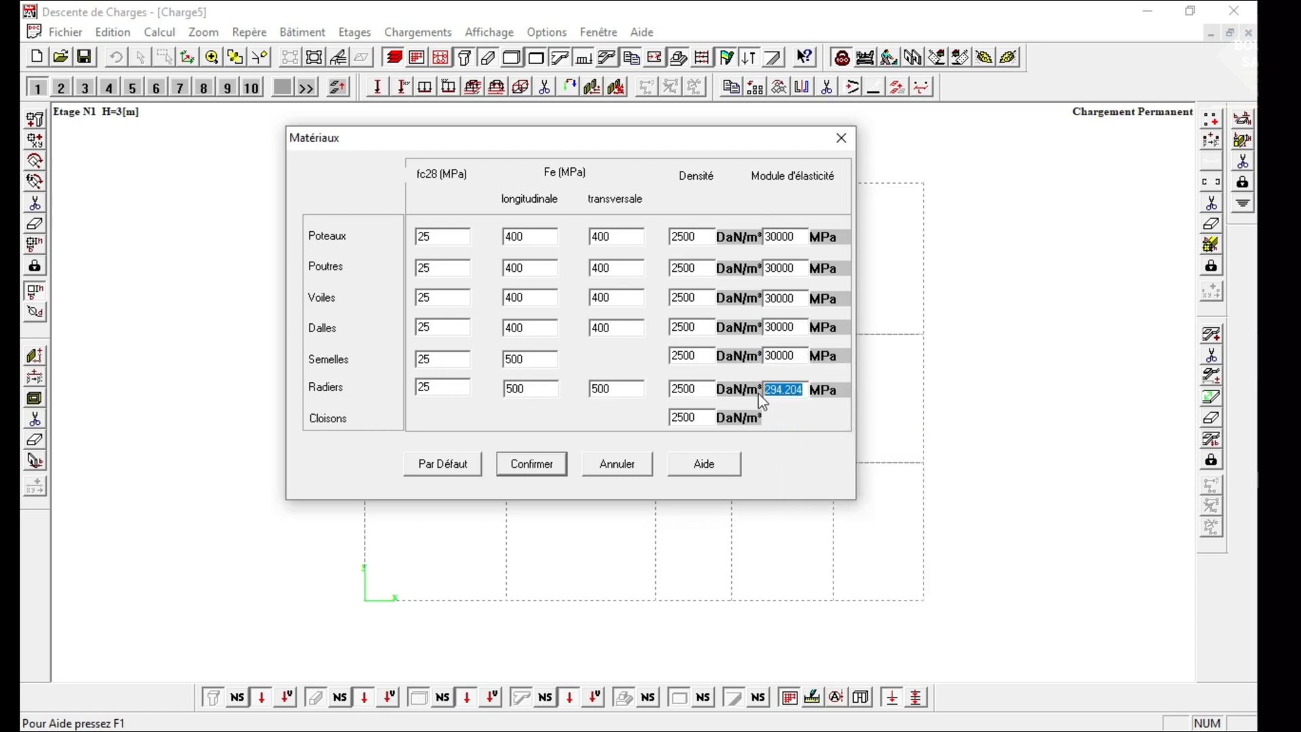
Paste the 30000 MPa elasticity modulus for the Radiers and confirm the materials and building characteristics.
{"action": "right_click", "coordinate": [779, 390]}
{"action": "left_click", "coordinate": [838, 471]}
{"action": "left_click", "coordinate": [471, 468]}
{"action": "left_click", "coordinate": [673, 277]}
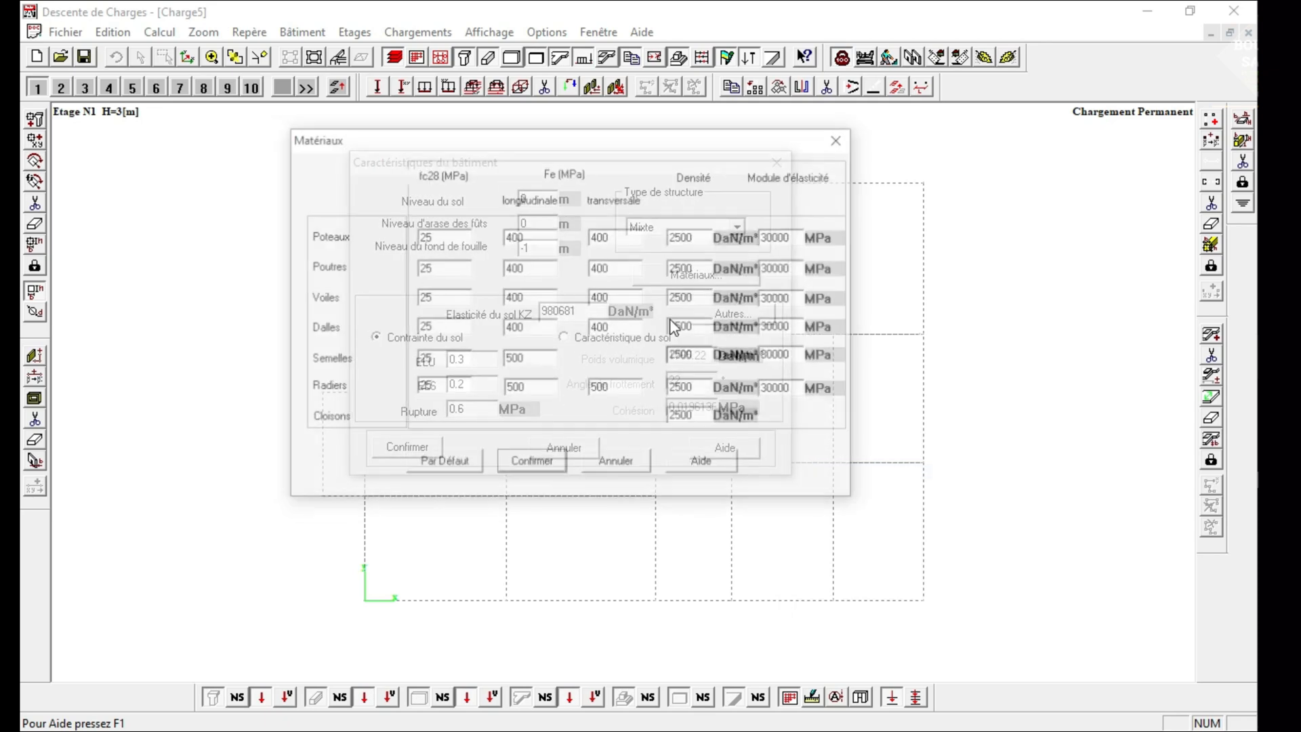
{"action": "left_click", "coordinate": [532, 466]}
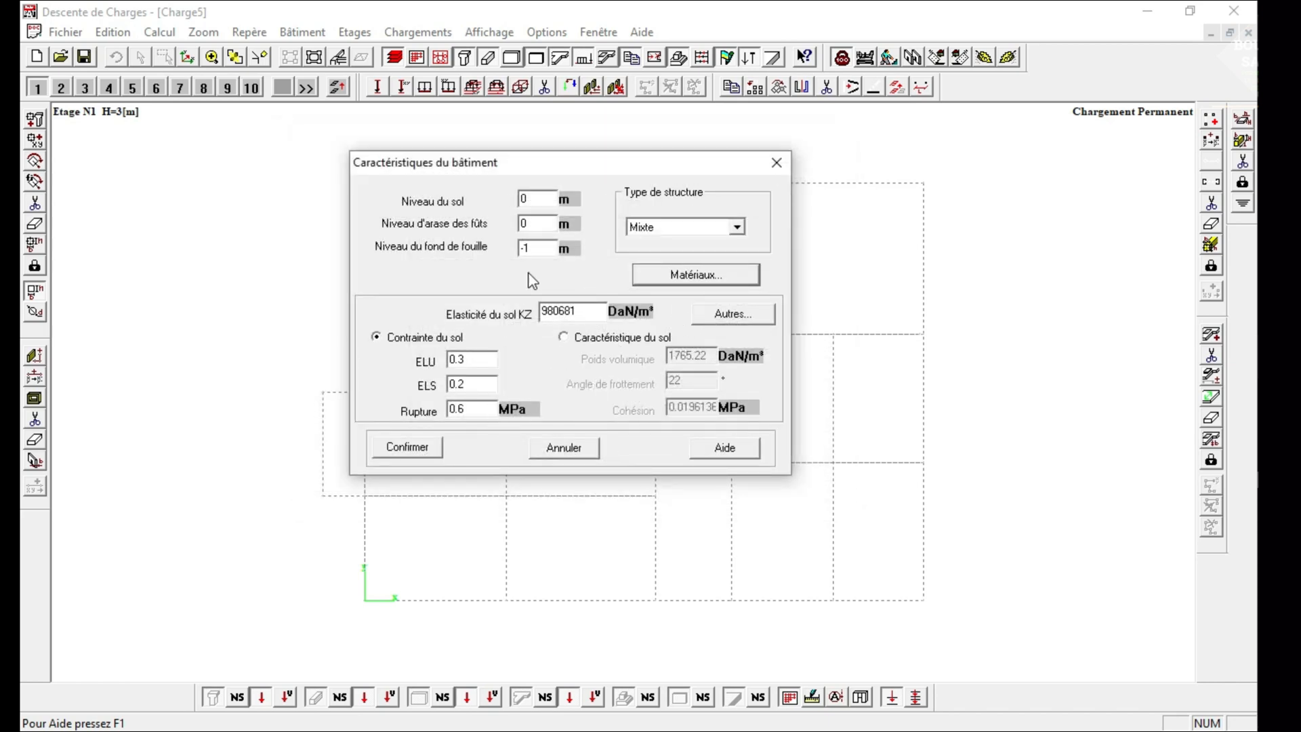
{"action": "left_click", "coordinate": [407, 447]}
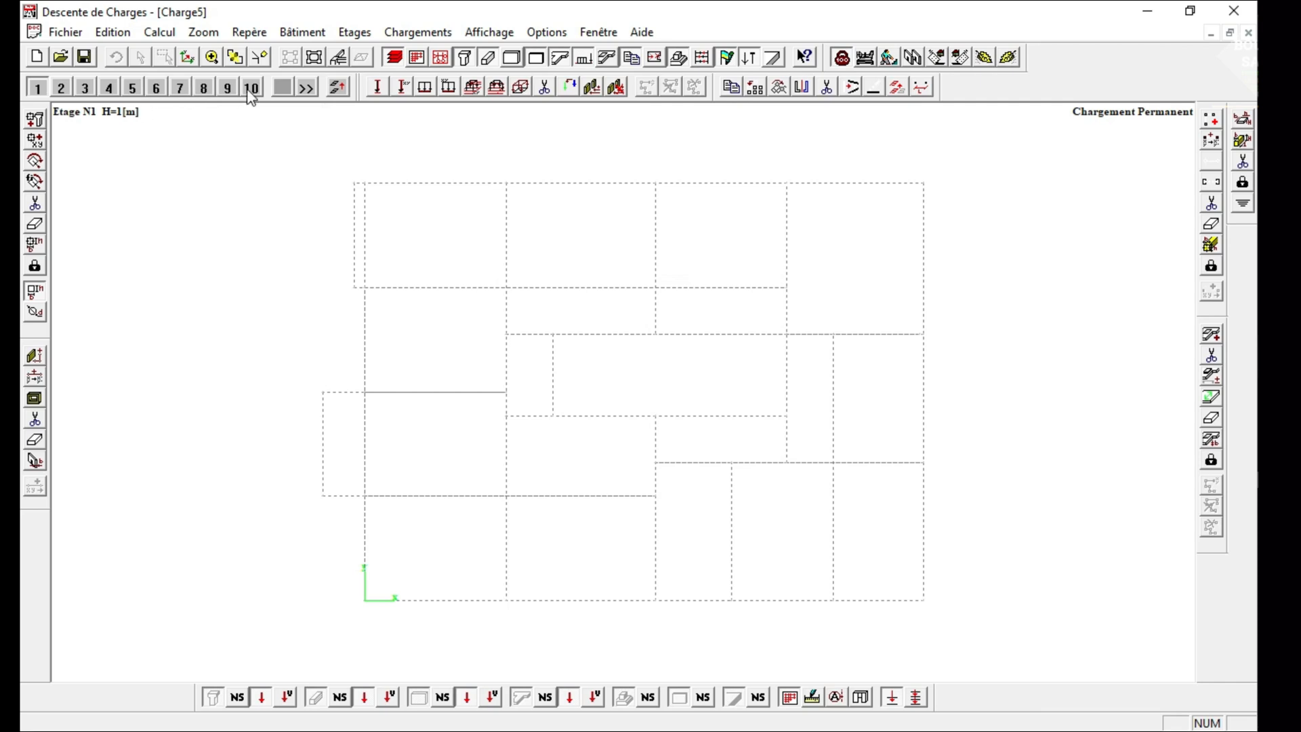
Name level 1 "Fondation" and set its height to 1.20 m.
{"action": "left_click", "coordinate": [394, 59]}
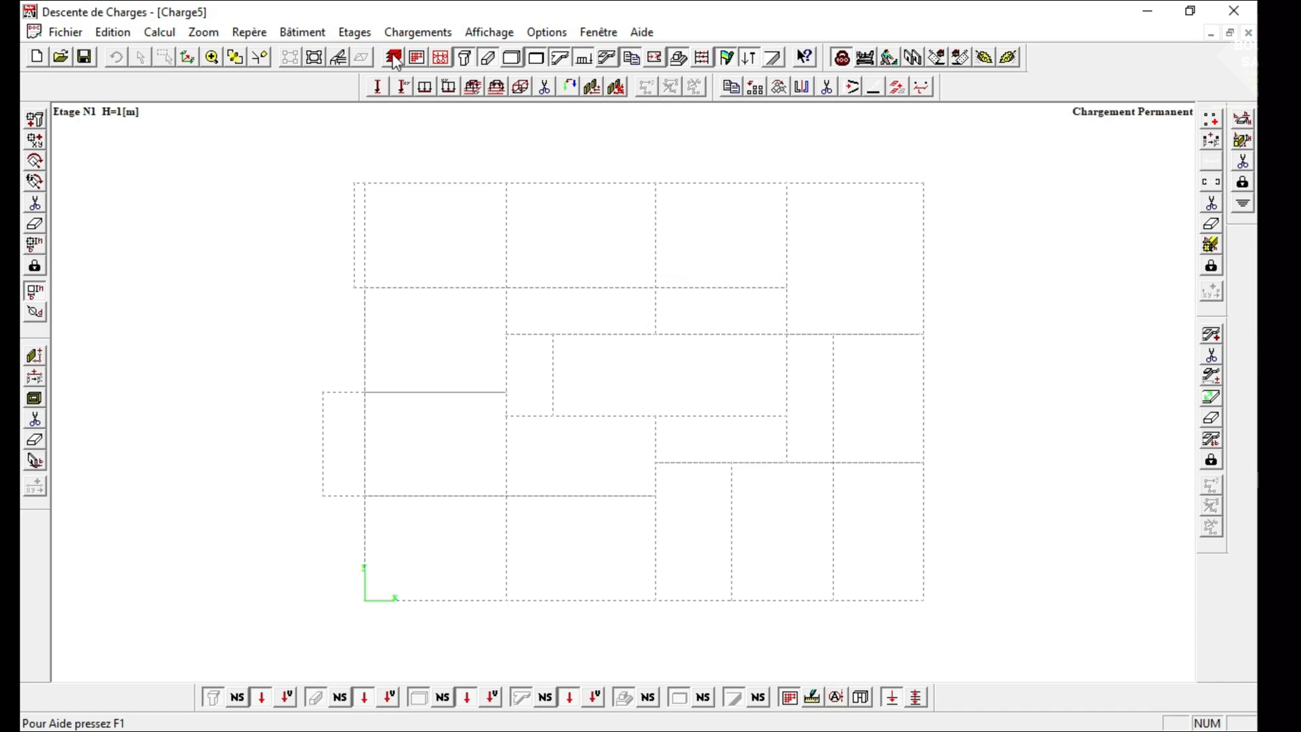
{"action": "left_click", "coordinate": [395, 60]}
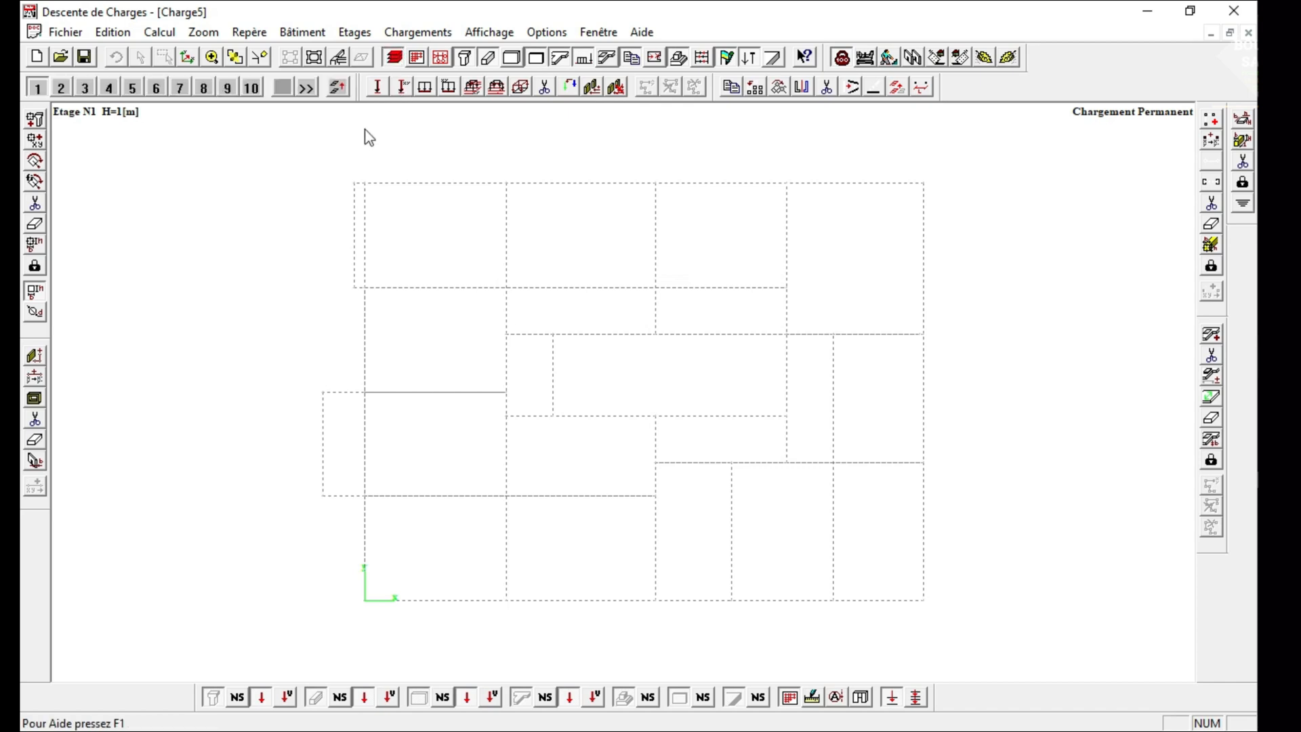
{"action": "left_click", "coordinate": [38, 88]}
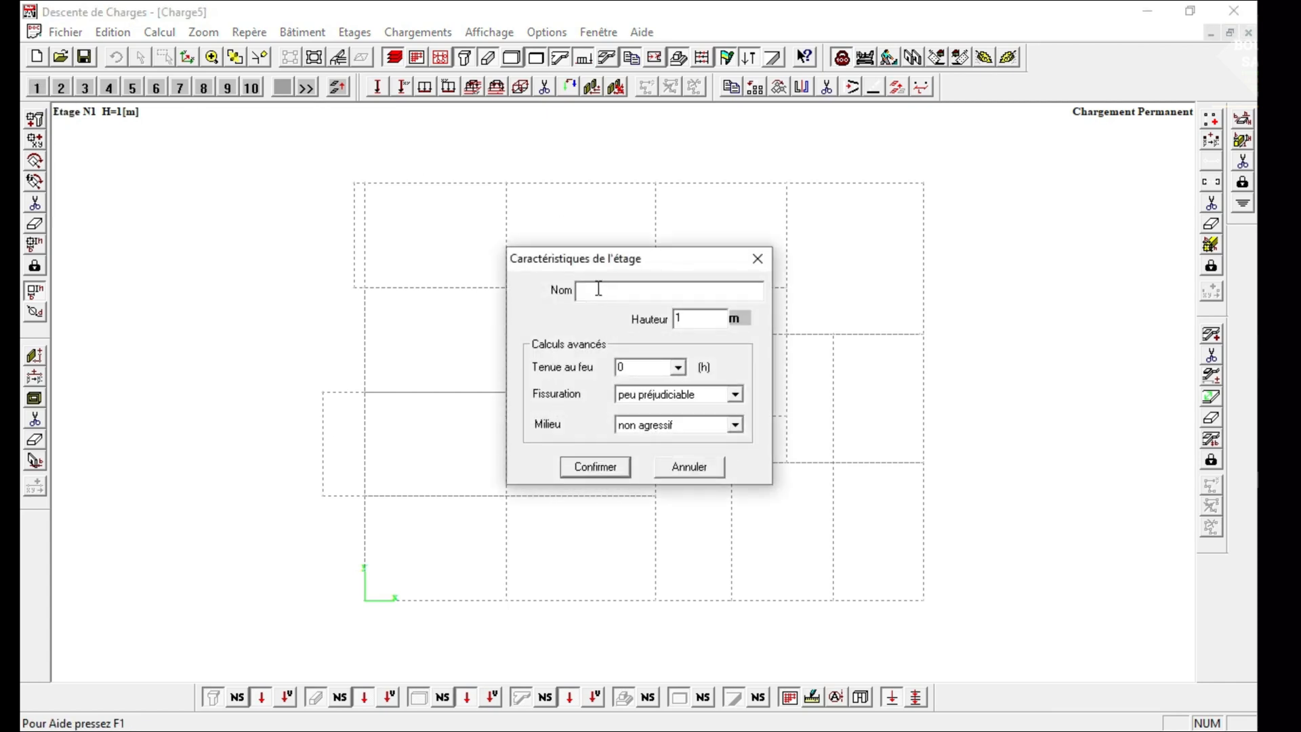
{"action": "type", "text": "Fondation"}
{"action": "double_click", "coordinate": [682, 318]}
{"action": "type", "text": "1.20"}
Set the fire resistance of the Fondation level to 0 h and confirm its characteristics.
{"action": "left_click", "coordinate": [671, 372]}
{"action": "left_click", "coordinate": [678, 368]}
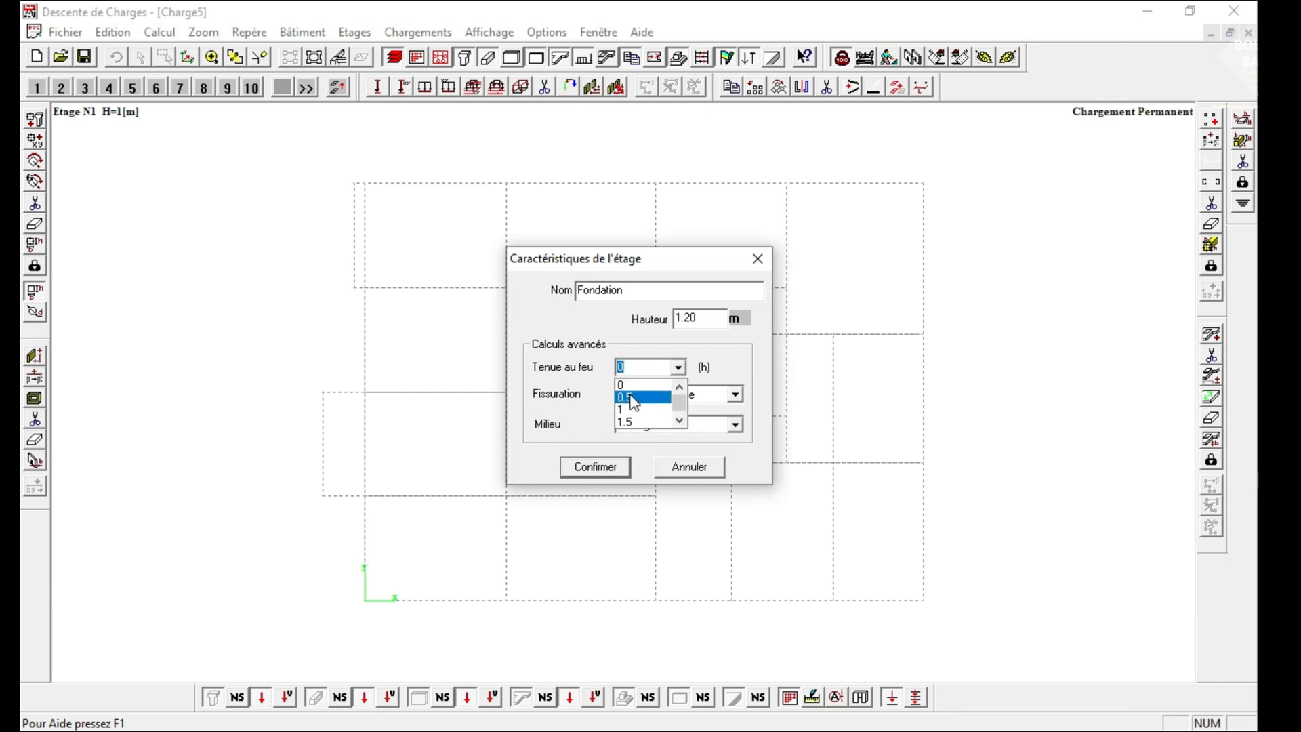
{"action": "left_click", "coordinate": [633, 399]}
{"action": "left_click", "coordinate": [677, 368]}
{"action": "scroll", "coordinate": [625, 384], "scroll_direction": "up", "scroll_amount": 1}
{"action": "left_click", "coordinate": [625, 382]}
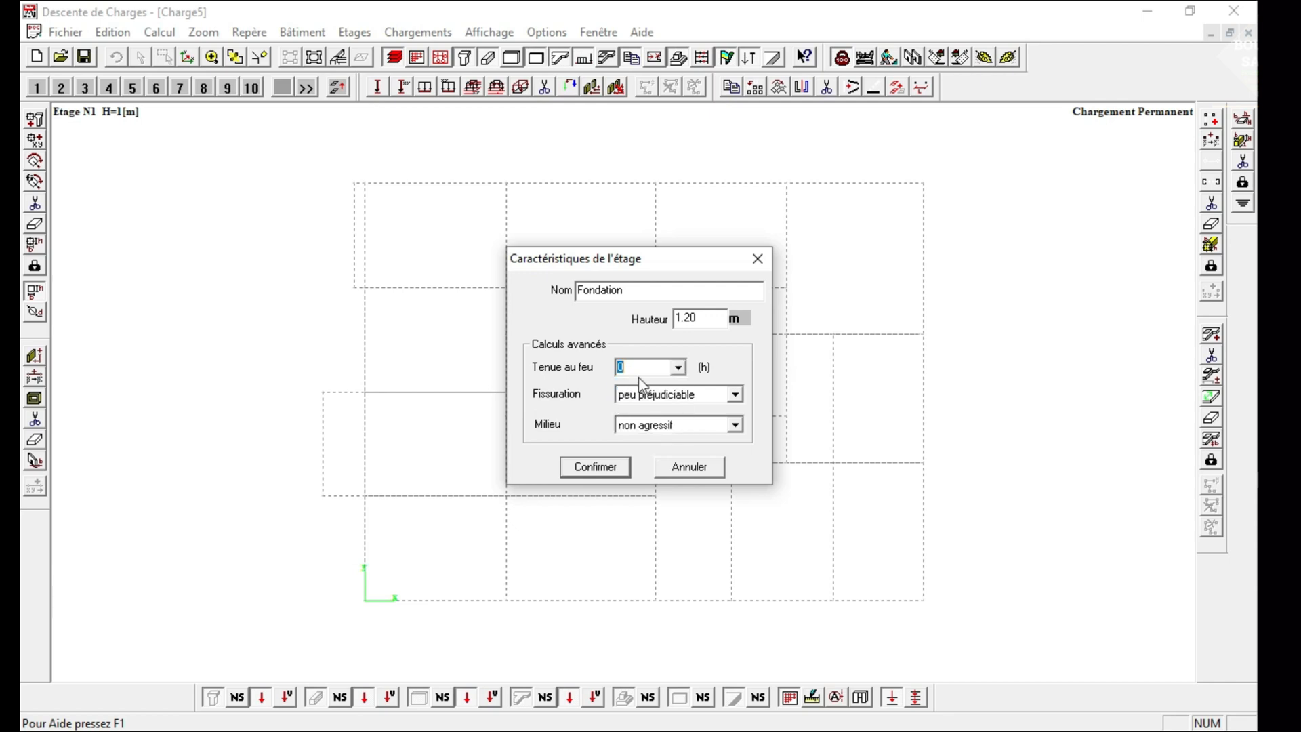
{"action": "left_click", "coordinate": [677, 368]}
{"action": "left_click", "coordinate": [676, 368]}
{"action": "left_click", "coordinate": [694, 319]}
{"action": "left_click", "coordinate": [603, 465]}
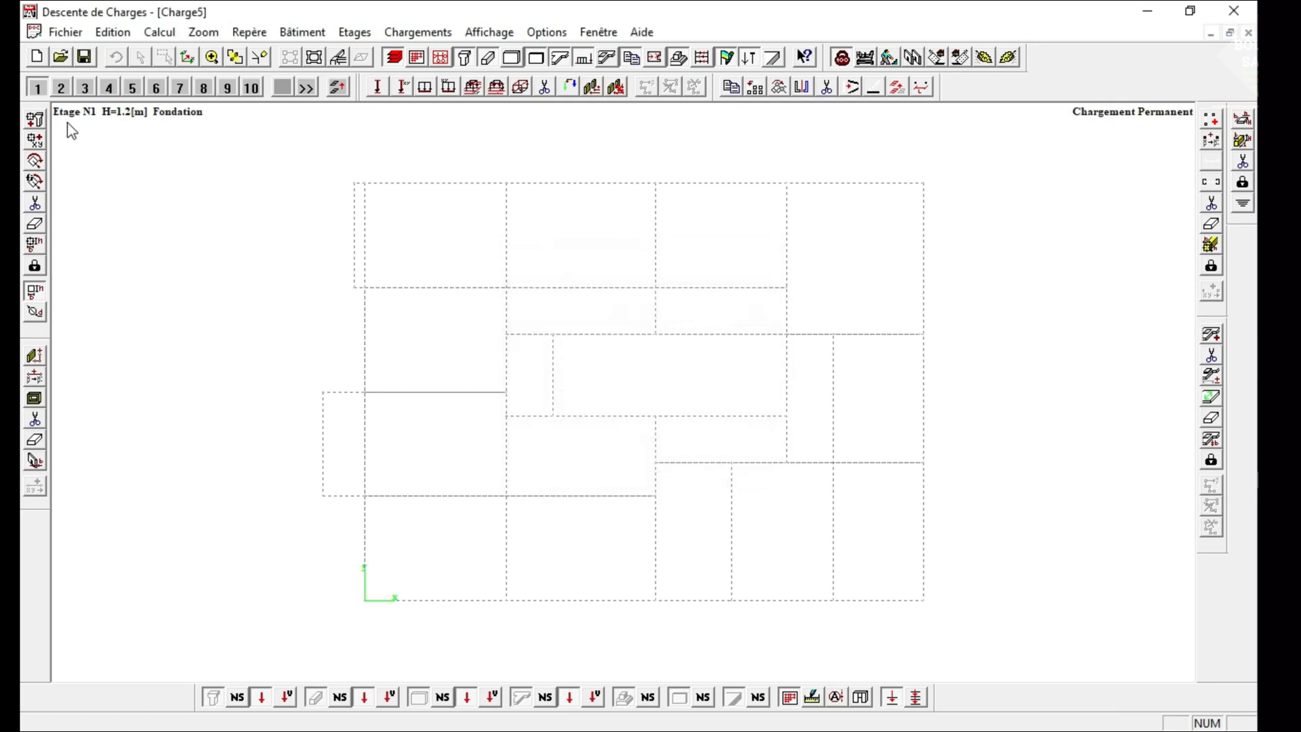
Define level 2 with the name "PH RDC" and confirm its characteristics.
{"action": "left_click", "coordinate": [61, 88]}
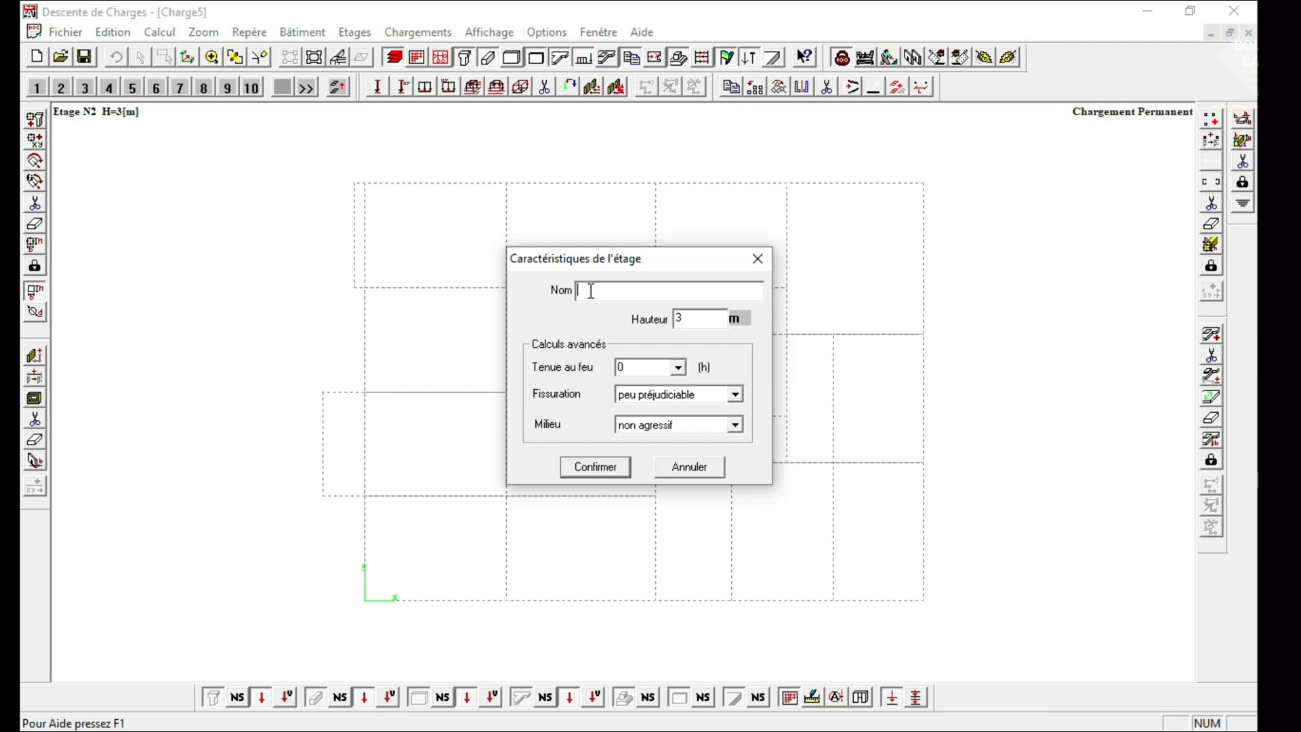
{"action": "type", "text": "Ph"}
{"action": "key", "text": "BackSpace"}
{"action": "type", "text": "H RDC"}
{"action": "left_click", "coordinate": [610, 467]}
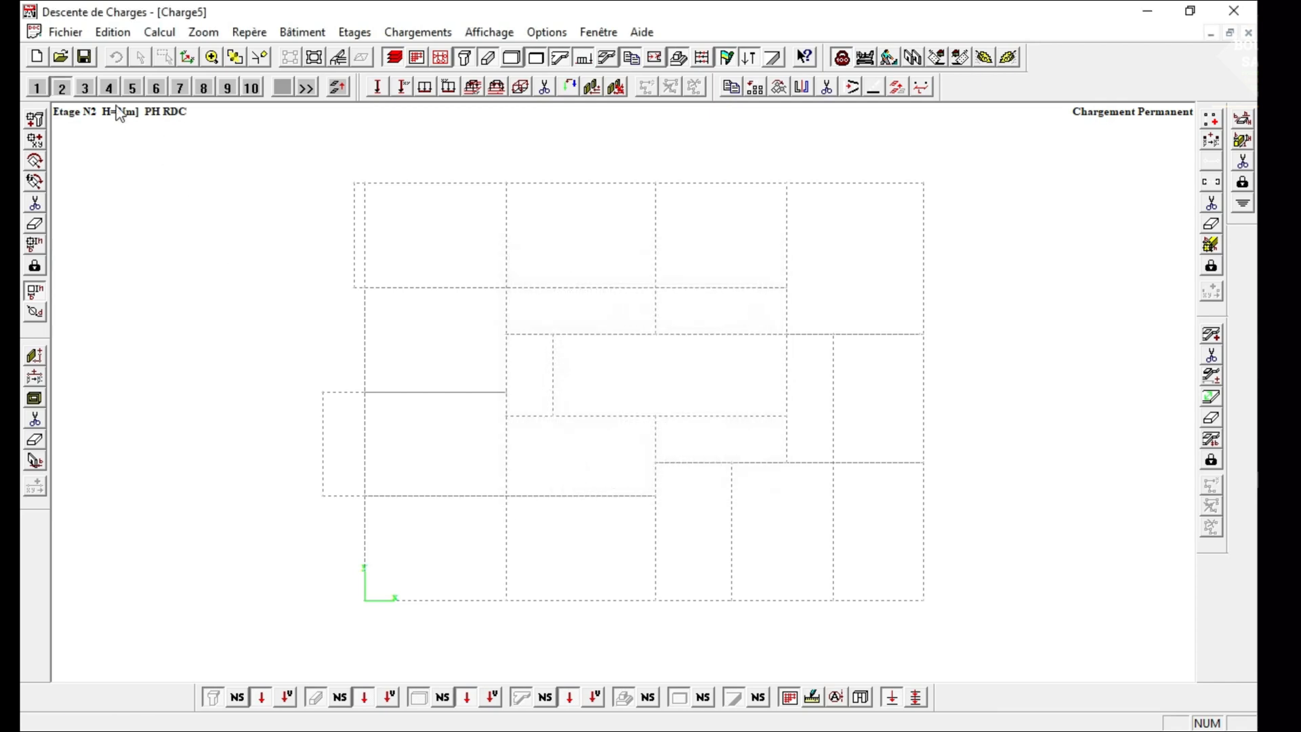
Define level 3 with the name "PH 1er ETAGE" and confirm its characteristics.
{"action": "left_click", "coordinate": [85, 88]}
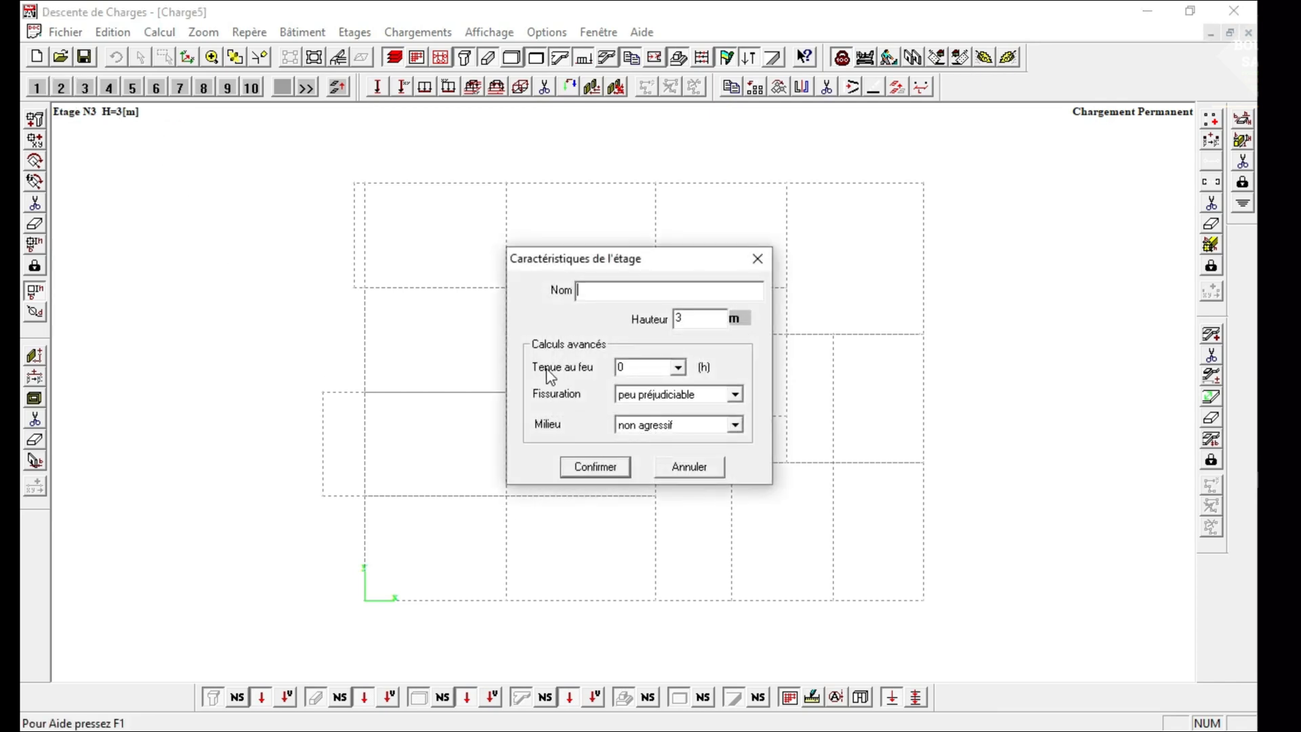
{"action": "type", "text": "PH 1e"}
{"action": "key", "text": "BackSpace"}
{"action": "type", "text": "1er"}
{"action": "key", "text": "BackSpace"}
{"action": "key", "text": "BackSpace"}
{"action": "key", "text": "BackSpace"}
{"action": "type", "text": "1er ETAGE"}
{"action": "left_click", "coordinate": [595, 467]}
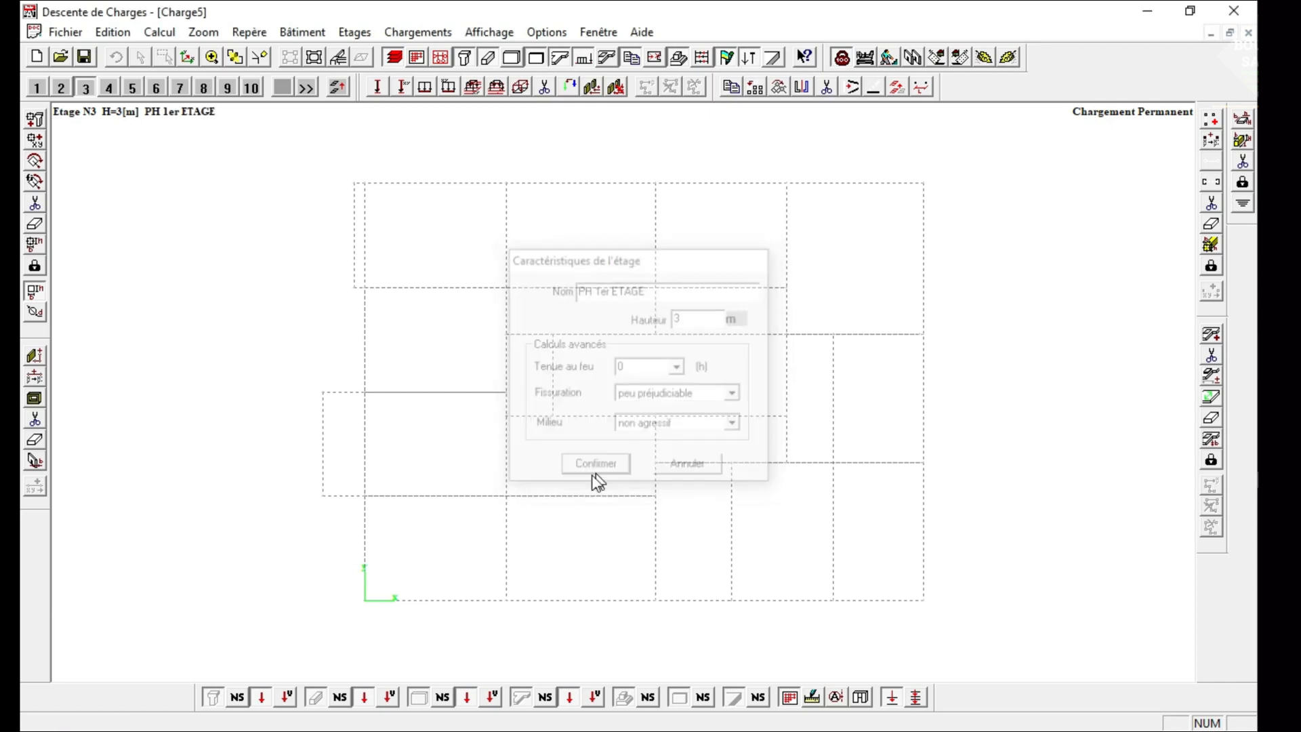
Define level 4 with the name "PH 2ème ETAGE" and confirm its characteristics.
{"action": "left_click", "coordinate": [108, 88]}
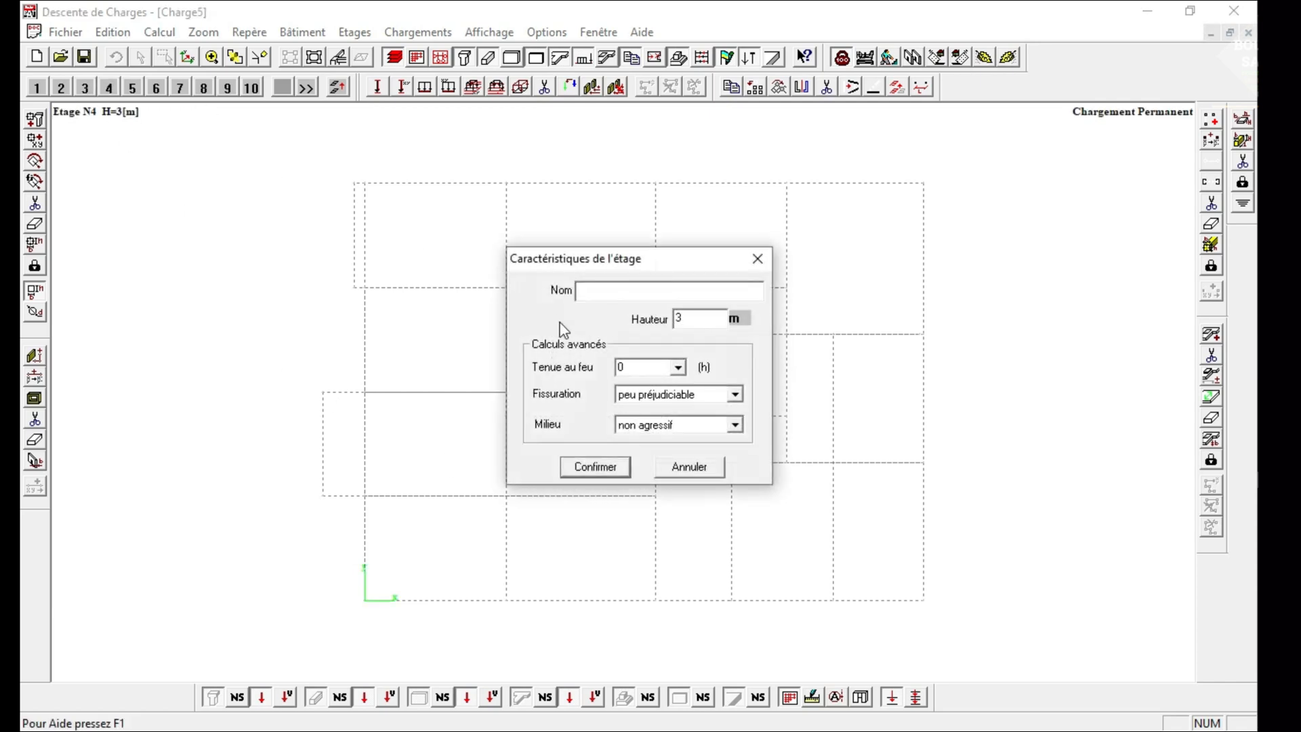
{"action": "type", "text": "Ph 2ème"}
{"action": "key", "text": "BackSpace"}
{"action": "key", "text": "BackSpace"}
{"action": "type", "text": "me ETAGE"}
{"action": "left_click", "coordinate": [592, 291]}
{"action": "key", "text": "BackSpace"}
{"action": "type", "text": "H"}
{"action": "left_click", "coordinate": [596, 468]}
Define level 5 with the name "Terrasse" and a height of 2.40 m.
{"action": "left_click", "coordinate": [133, 87]}
{"action": "type", "text": "Terrasse"}
{"action": "key", "text": "Tab"}
{"action": "type", "text": "2.40"}
{"action": "left_click", "coordinate": [596, 464]}
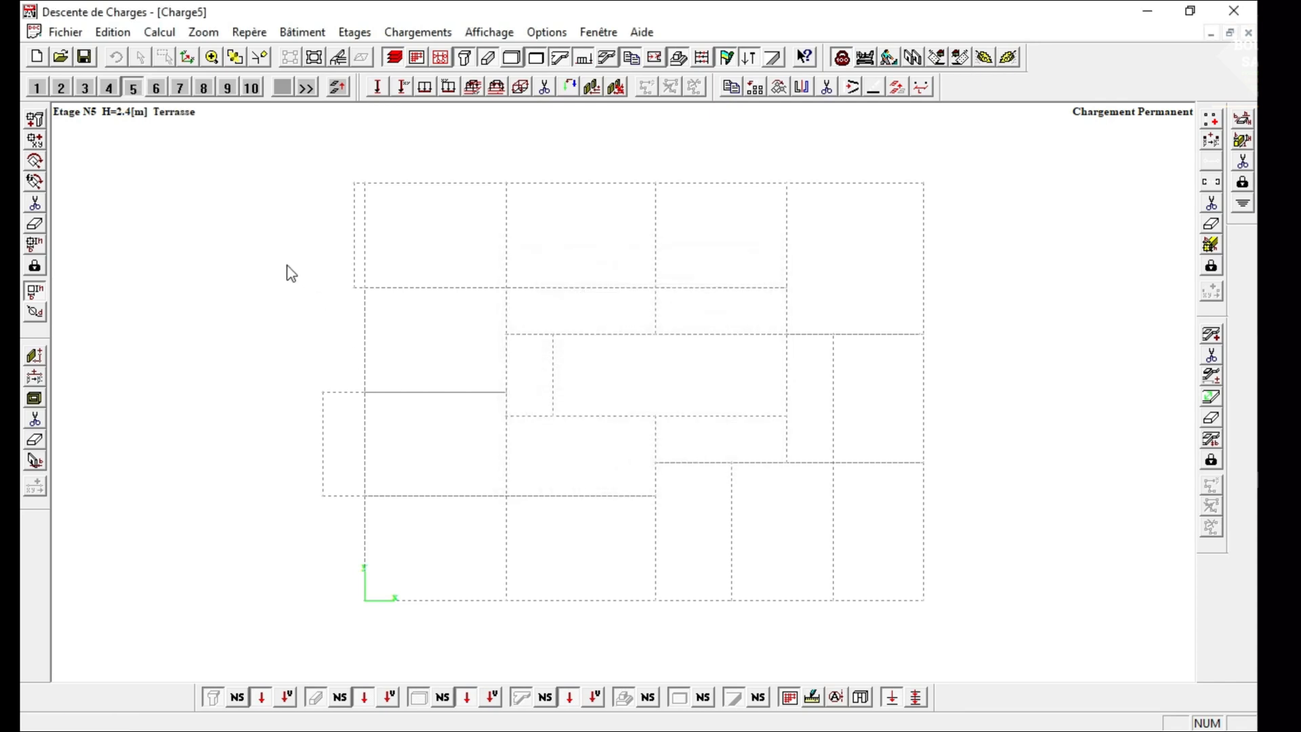
Review the characteristics of the Fondation and PH RDC levels without changing them.
{"action": "left_click", "coordinate": [36, 87]}
{"action": "left_click", "coordinate": [35, 116]}
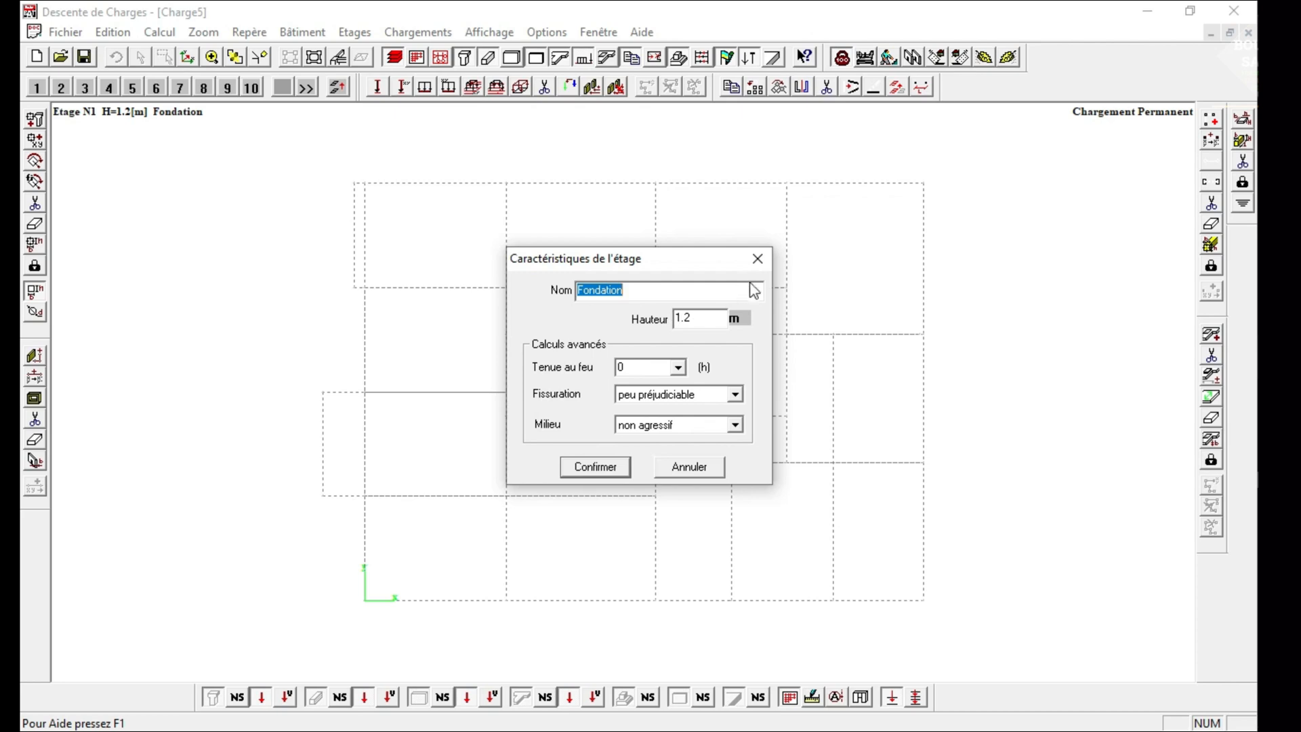
{"action": "left_click", "coordinate": [758, 258]}
{"action": "double_click", "coordinate": [59, 89]}
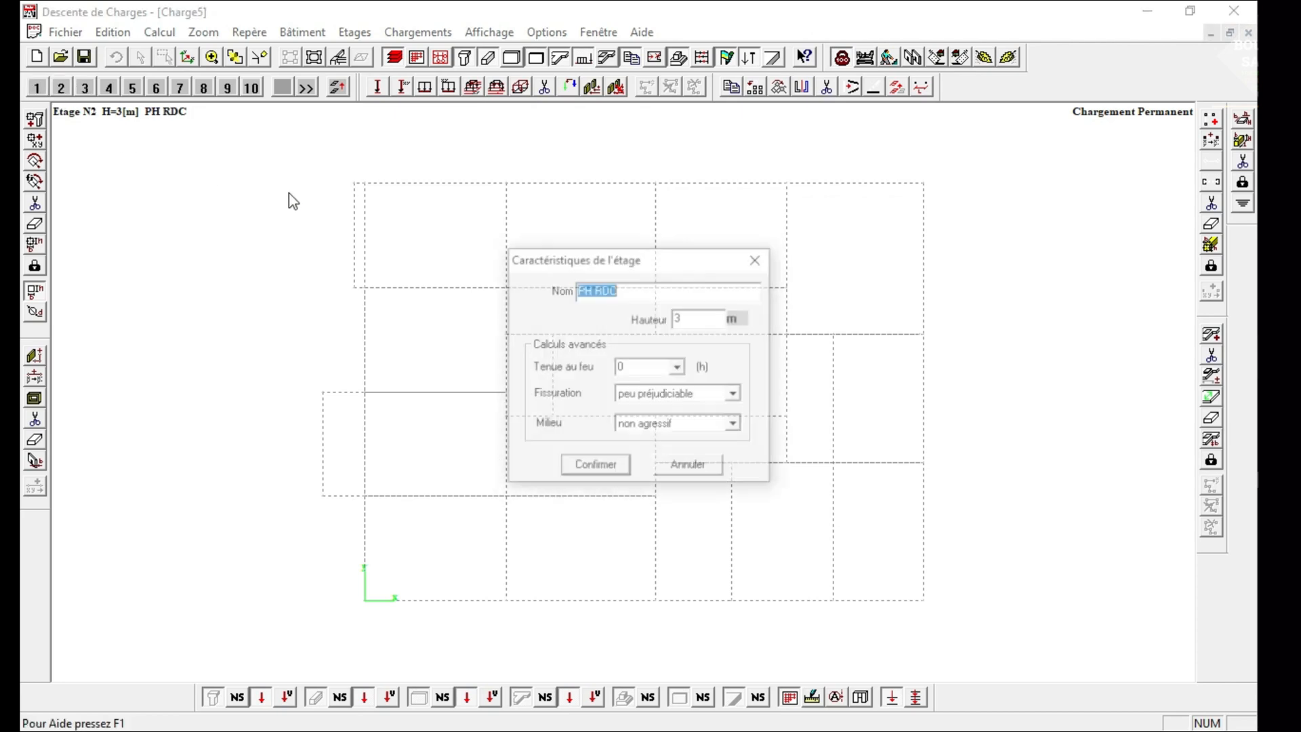
{"action": "left_click", "coordinate": [758, 259]}
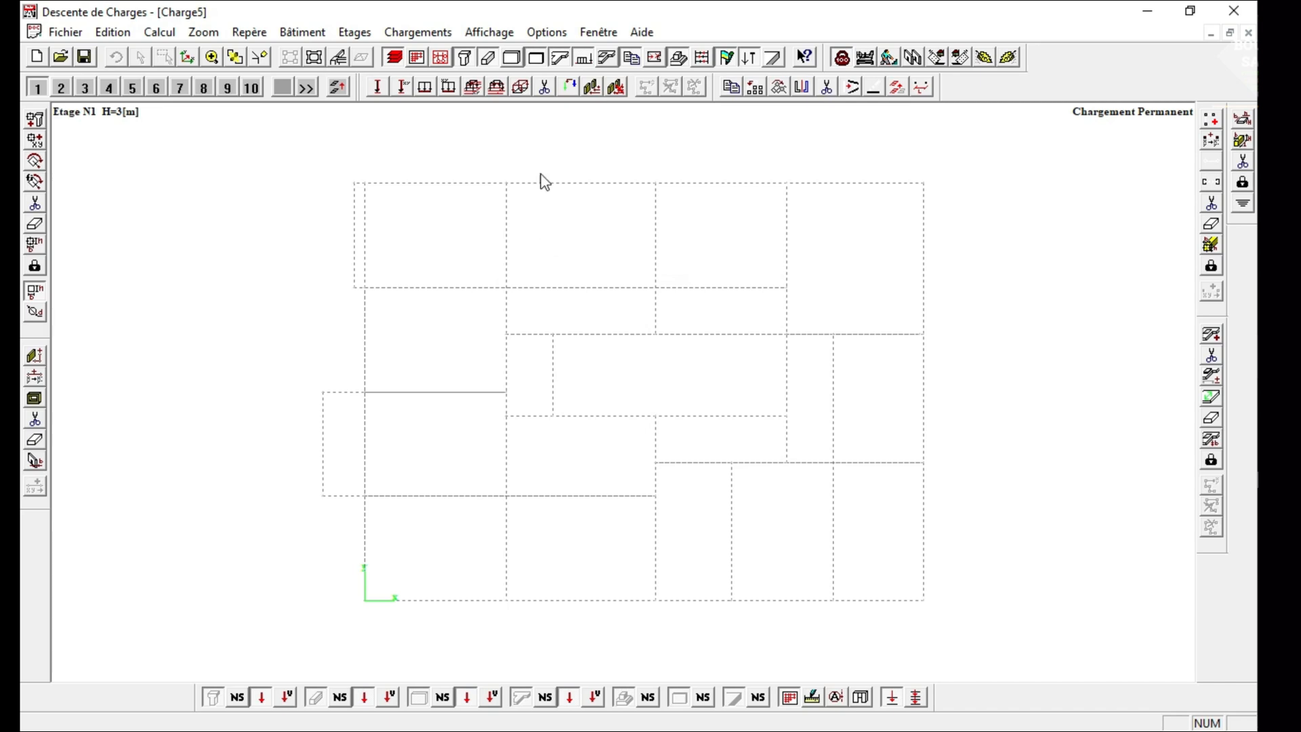
Examine the wall types and slab types in their libraries, leaving both catalogues unchanged.
{"action": "left_click", "coordinate": [540, 33]}
{"action": "left_click", "coordinate": [615, 96]}
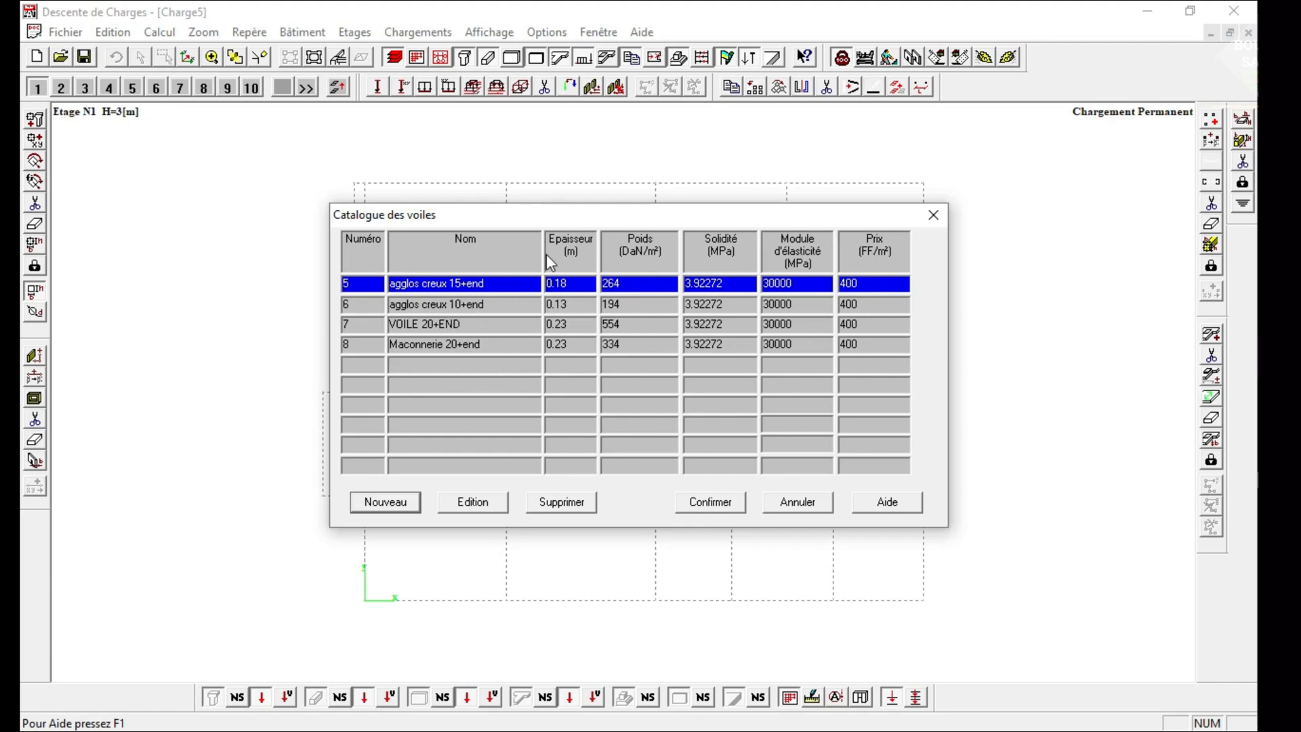
{"action": "left_click", "coordinate": [933, 215]}
{"action": "left_click", "coordinate": [546, 33]}
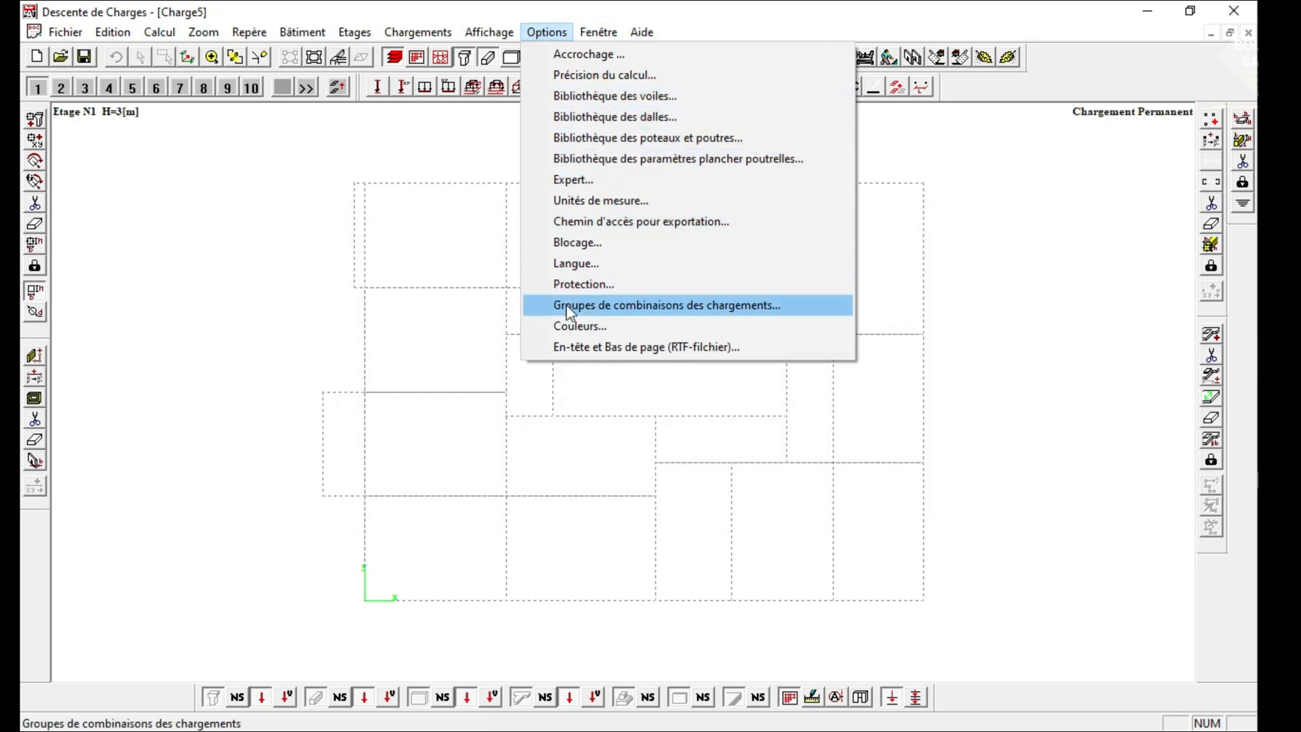
{"action": "left_click", "coordinate": [621, 119]}
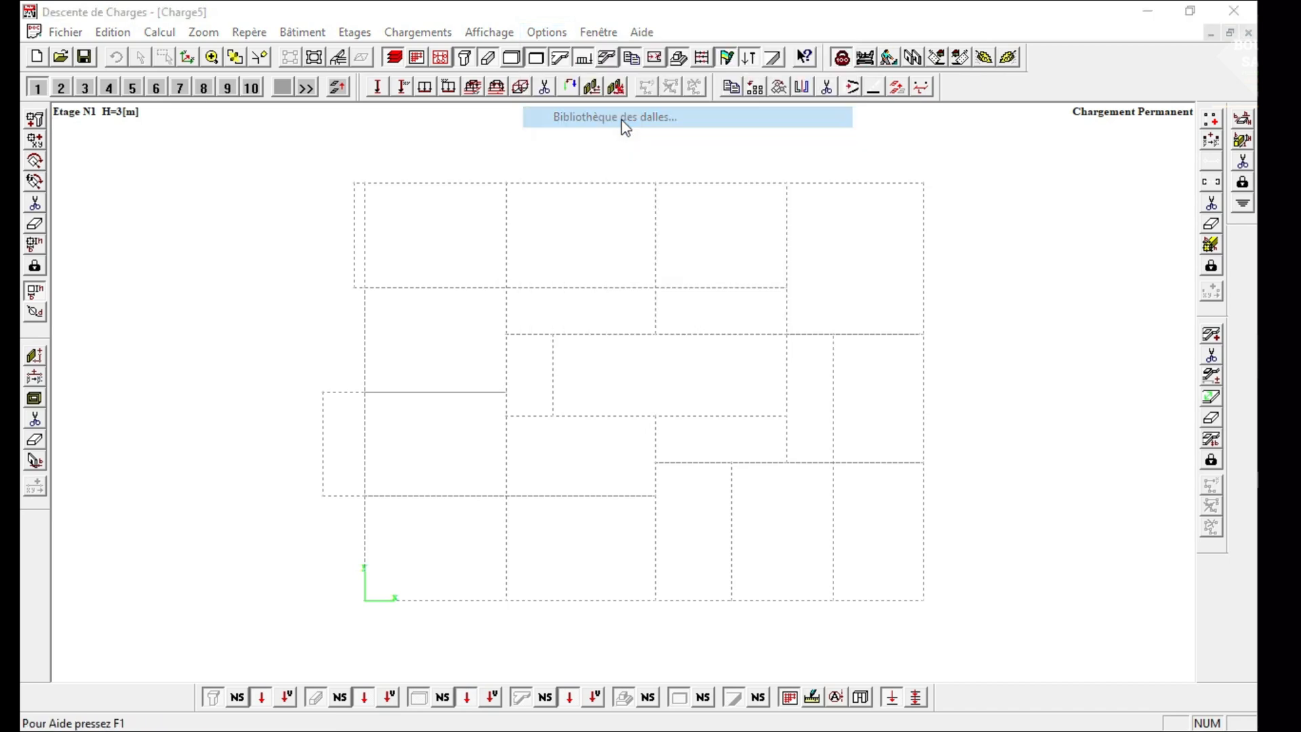
{"action": "left_click_drag", "start_coordinate": [593, 220], "coordinate": [488, 168]}
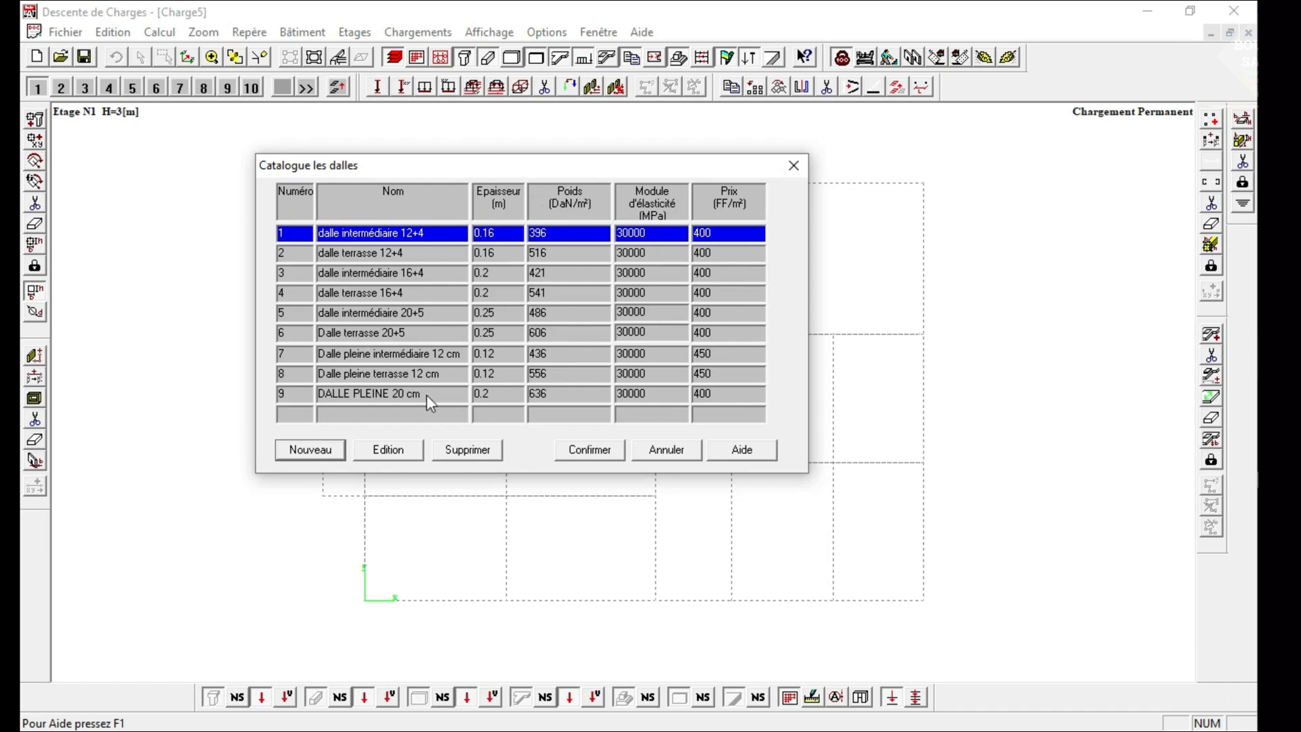
{"action": "left_click", "coordinate": [657, 453]}
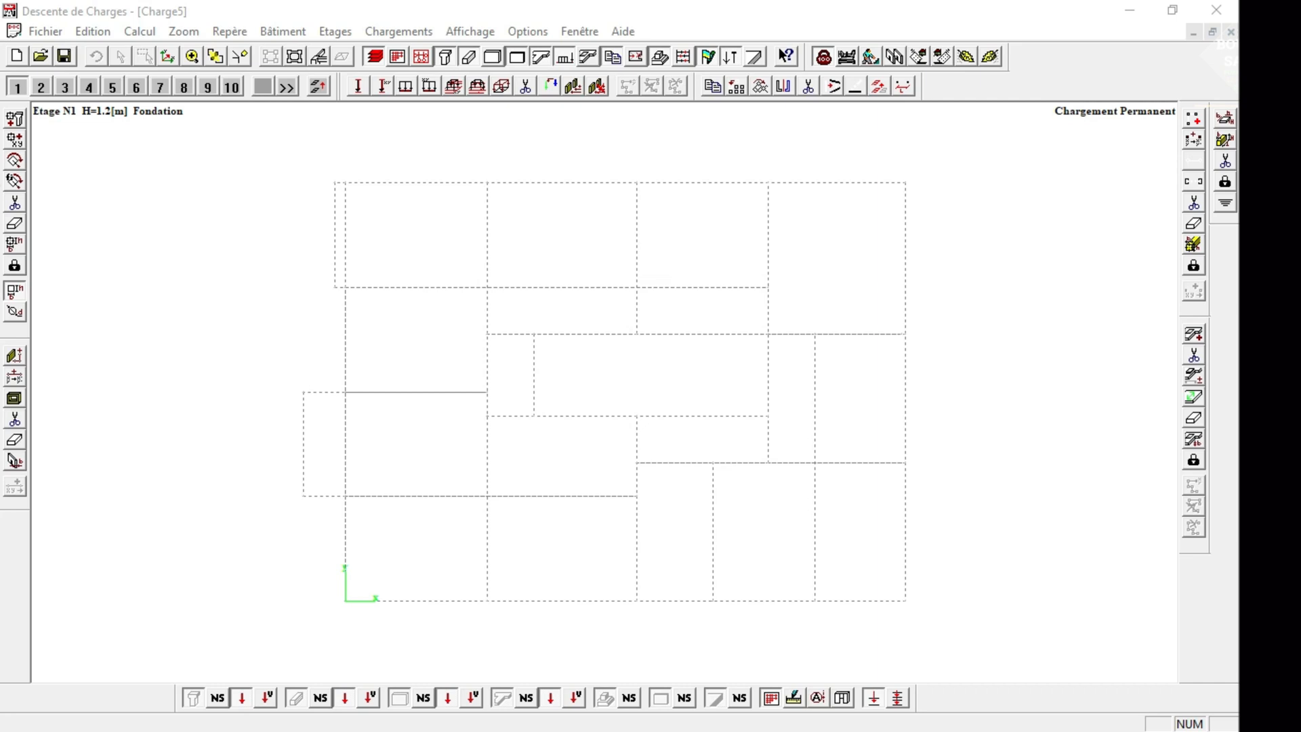
Switch to FICHIER NORMAL DE LA FORMATION.dwg in AutoCAD, look over its floor plans, and reduce its window to a floating size.
{"action": "left_click", "coordinate": [1266, 179]}
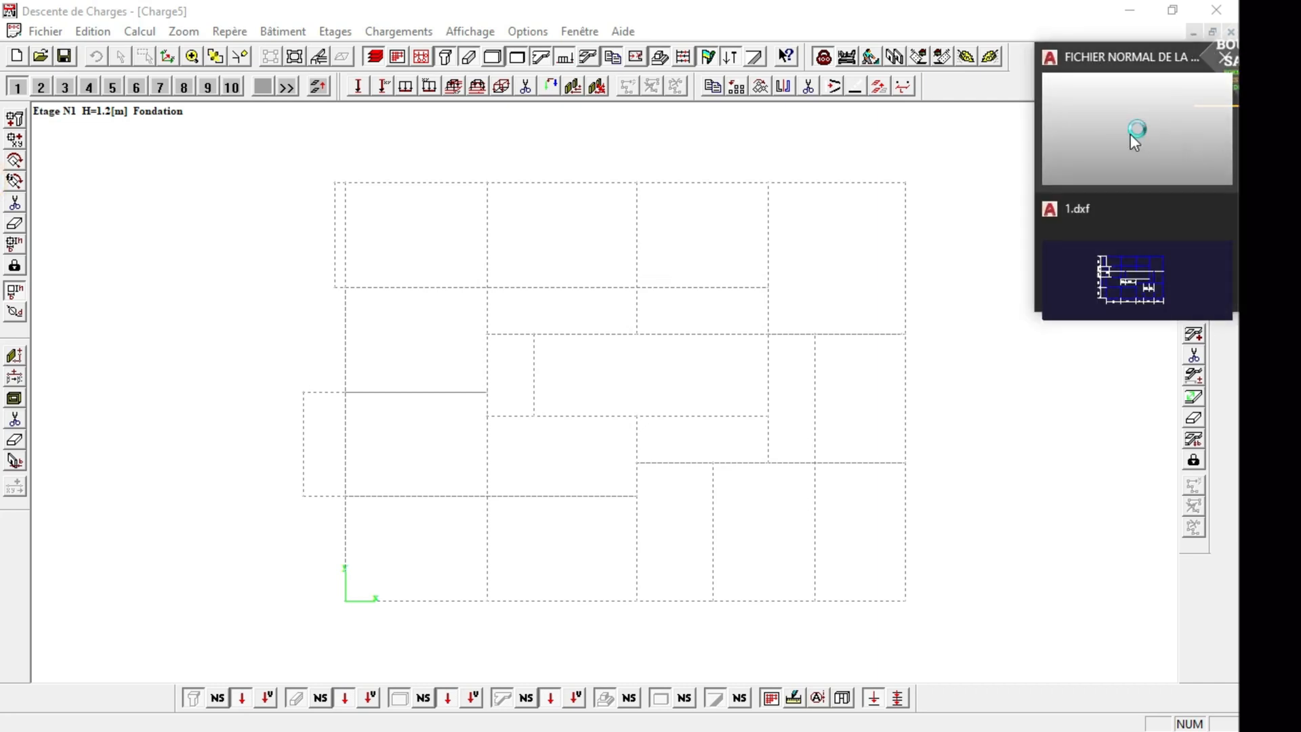
{"action": "left_click", "coordinate": [1129, 130]}
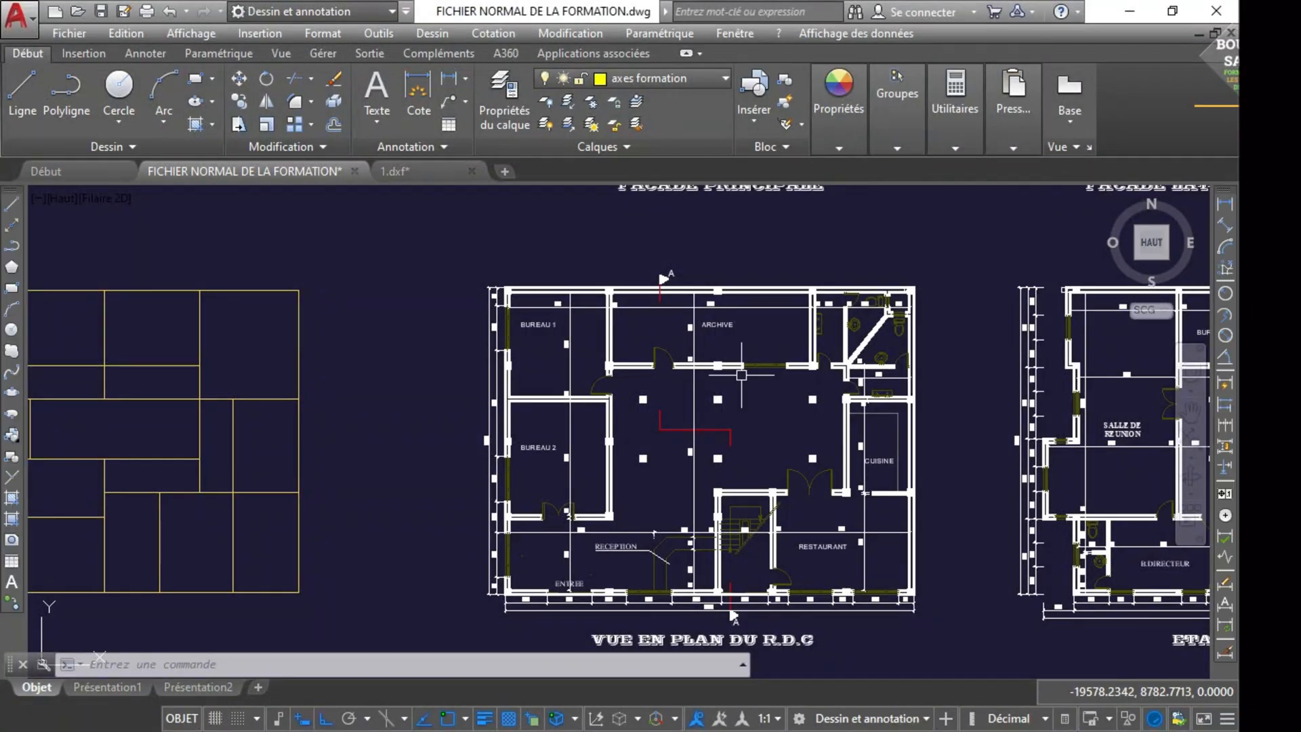
{"action": "scroll", "coordinate": [742, 375], "scroll_direction": "down", "scroll_amount": 6}
{"action": "scroll", "coordinate": [741, 375], "scroll_direction": "up", "scroll_amount": 4}
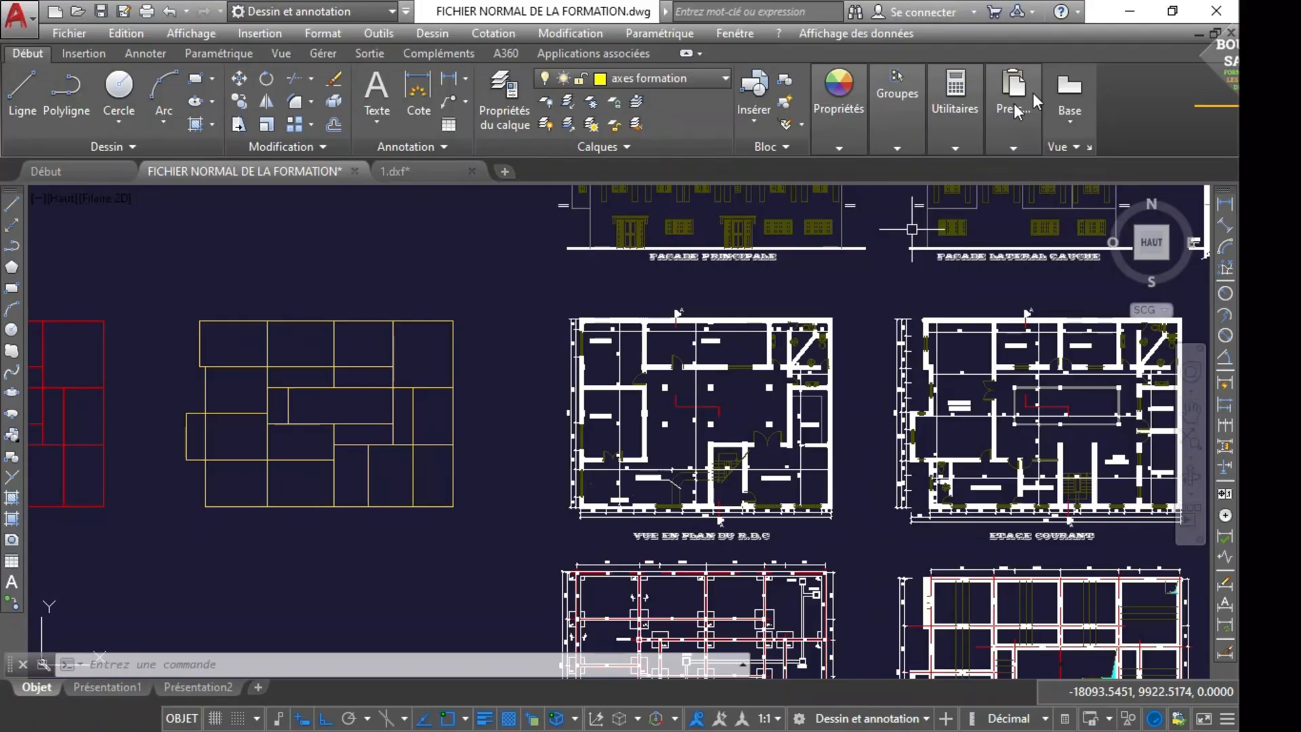
{"action": "left_click", "coordinate": [1172, 11]}
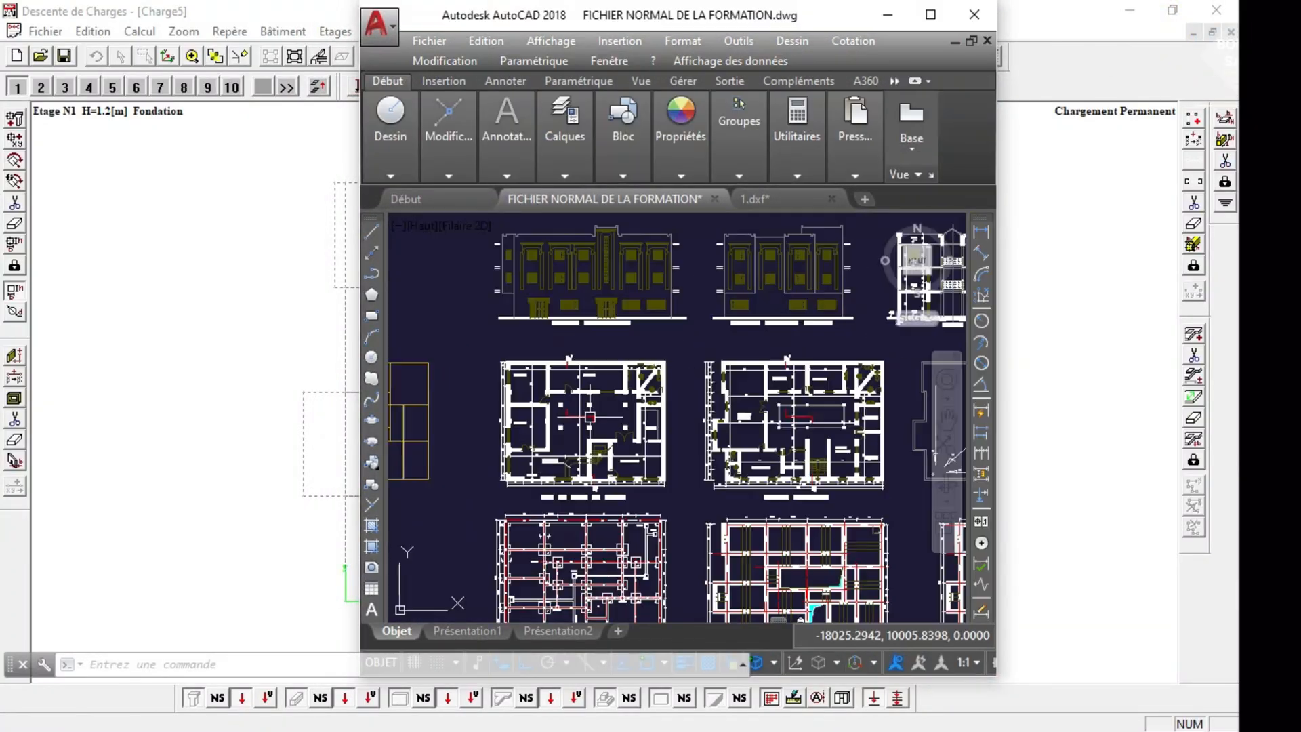
Enlarge the ground-floor plan in the AutoCAD drawing and move its window off the Descente de Charges window.
{"action": "scroll", "coordinate": [588, 414], "scroll_direction": "up", "scroll_amount": 4}
{"action": "scroll", "coordinate": [557, 383], "scroll_direction": "down", "scroll_amount": 4}
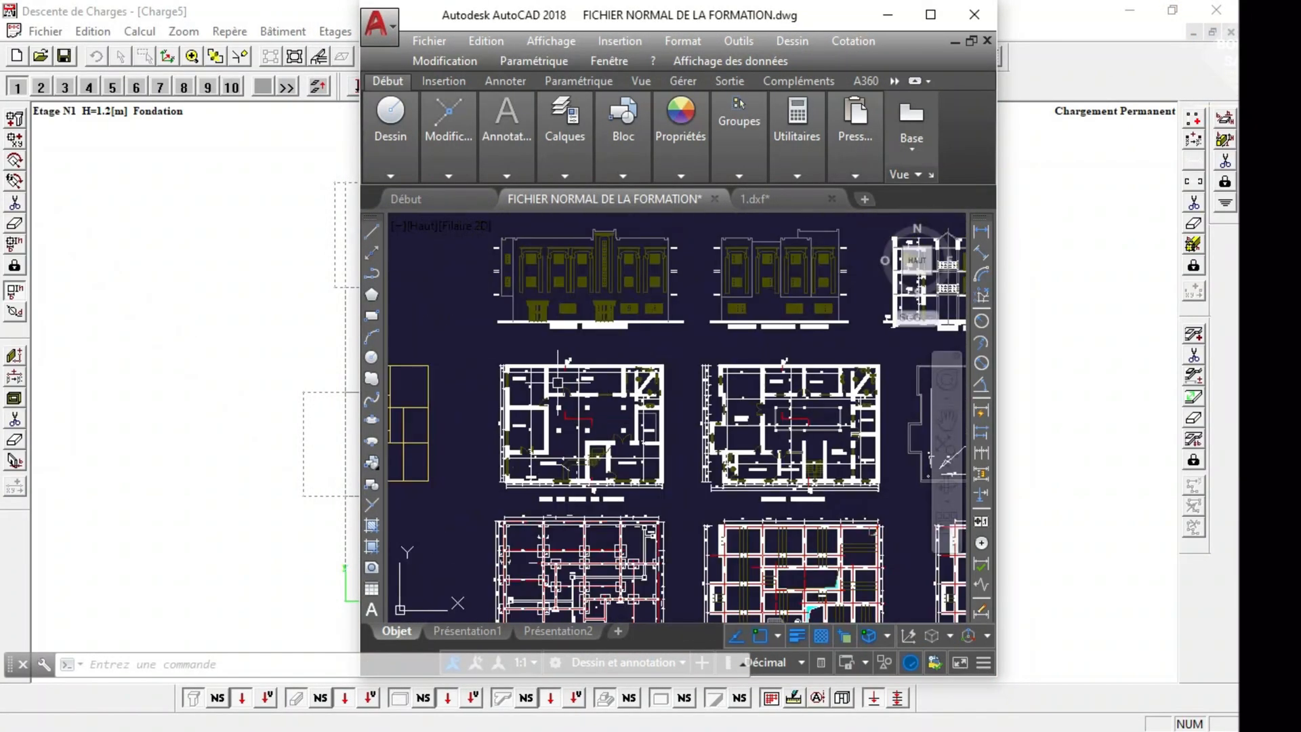
{"action": "scroll", "coordinate": [557, 383], "scroll_direction": "up", "scroll_amount": 4}
{"action": "left_click_drag", "start_coordinate": [685, 27], "coordinate": [806, 49]}
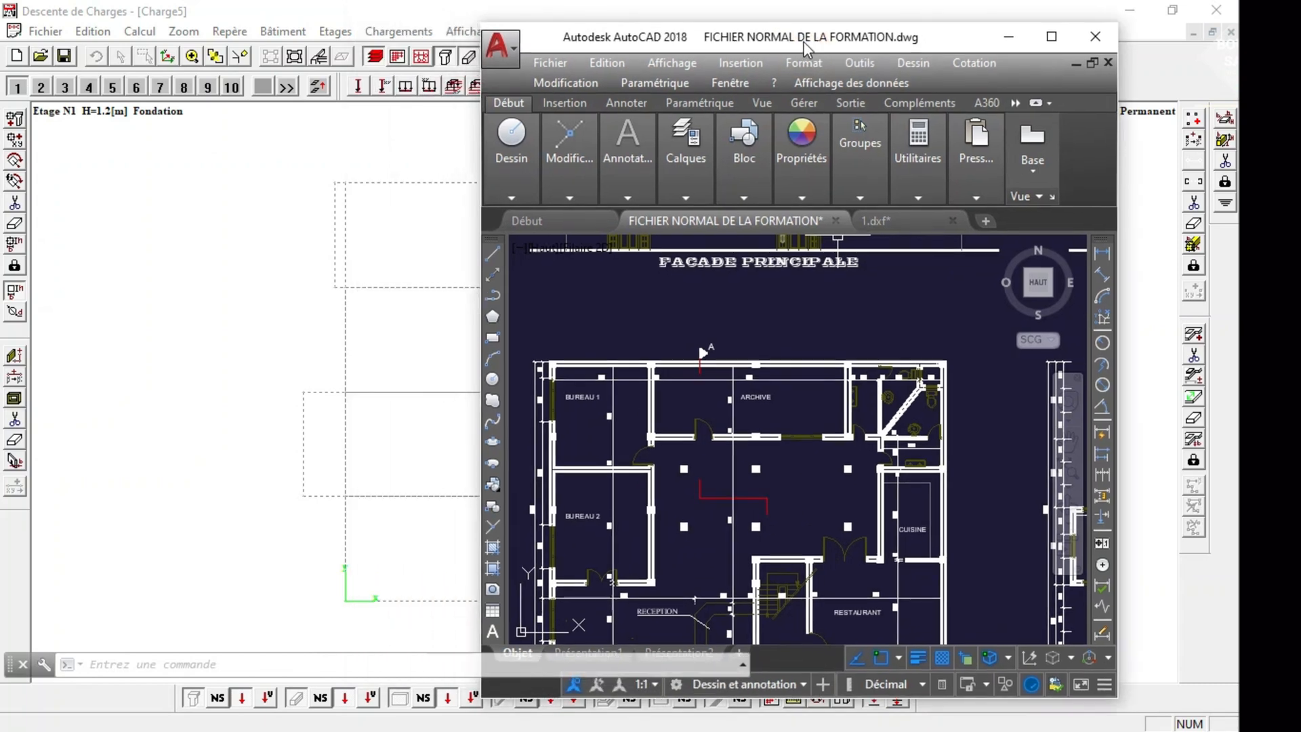
Switch to Descente de Charges, reduce it to a floating window, and resize it to about half the screen width with the full grid visible.
{"action": "left_click", "coordinate": [1172, 10]}
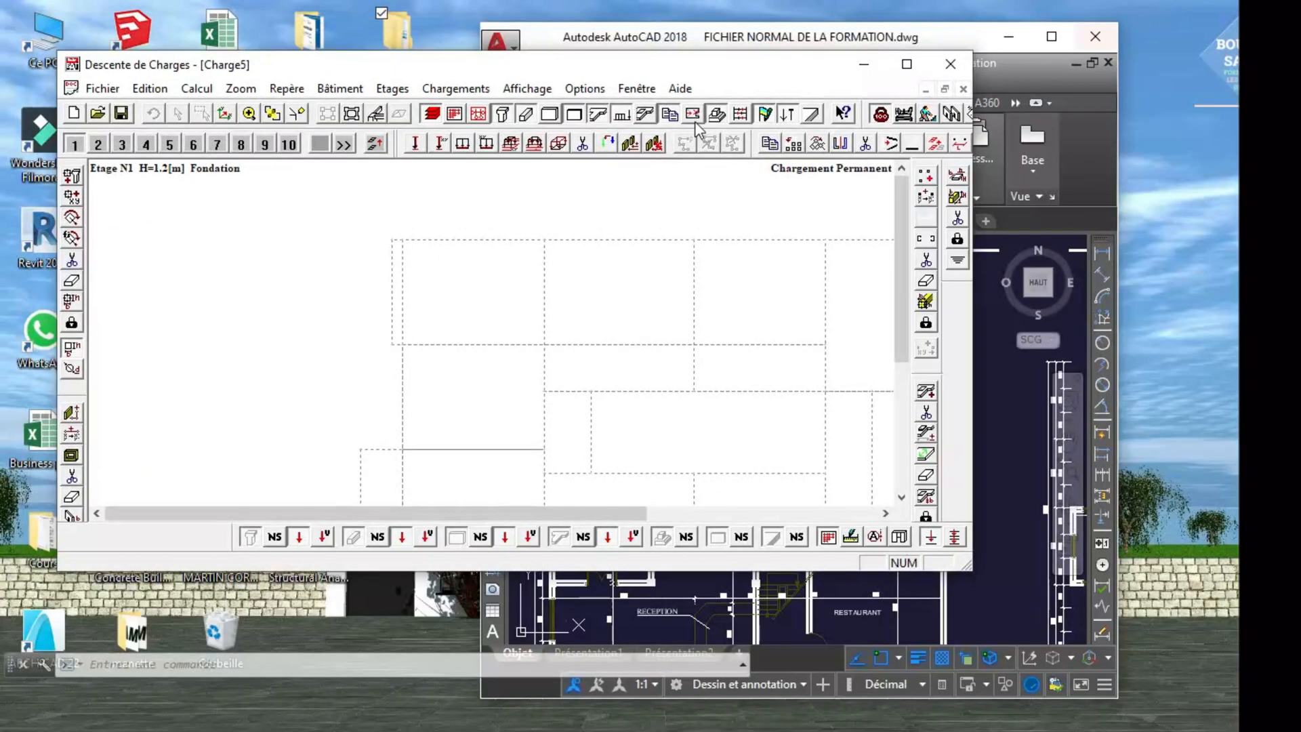
{"action": "left_click_drag", "start_coordinate": [612, 64], "coordinate": [523, 15]}
{"action": "mouse_move", "coordinate": [332, 522]}
{"action": "left_mouse_down"}
{"action": "mouse_move", "coordinate": [312, 599]}
{"action": "mouse_move", "coordinate": [312, 729]}
{"action": "left_mouse_up"}
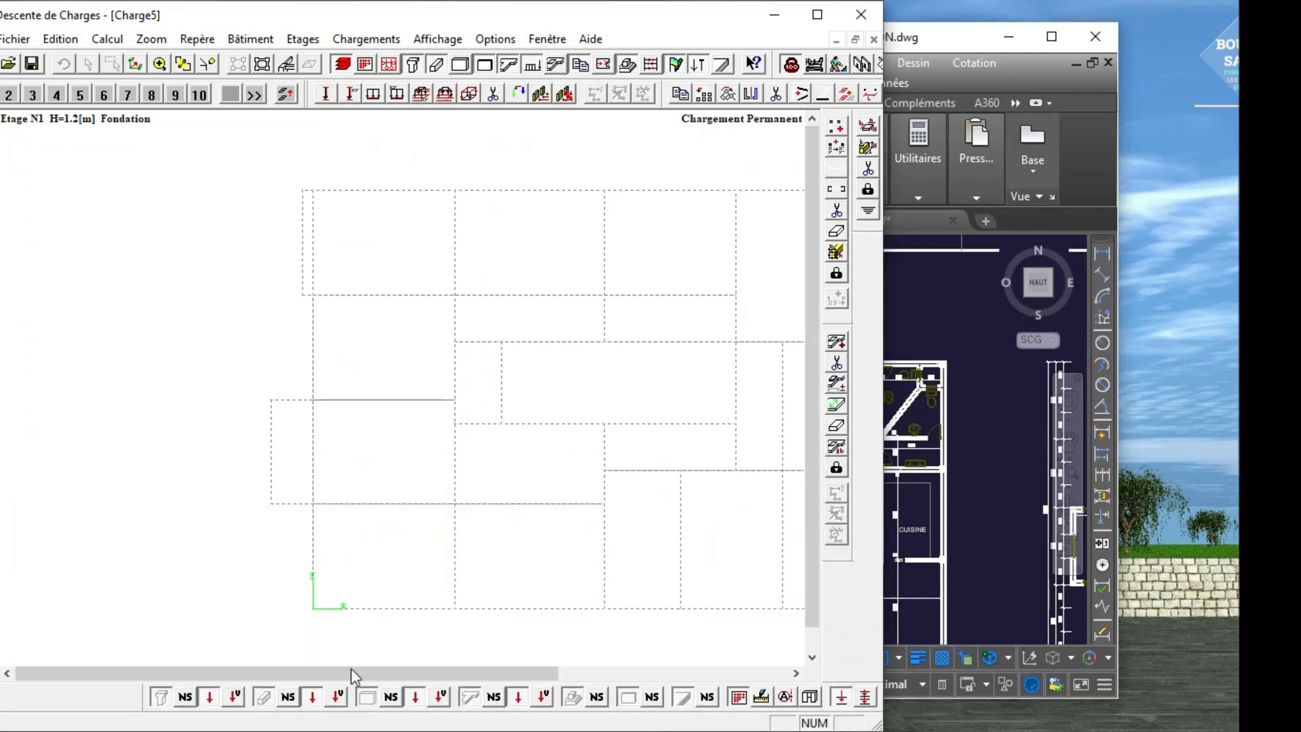
{"action": "left_click_drag", "start_coordinate": [351, 669], "coordinate": [527, 709]}
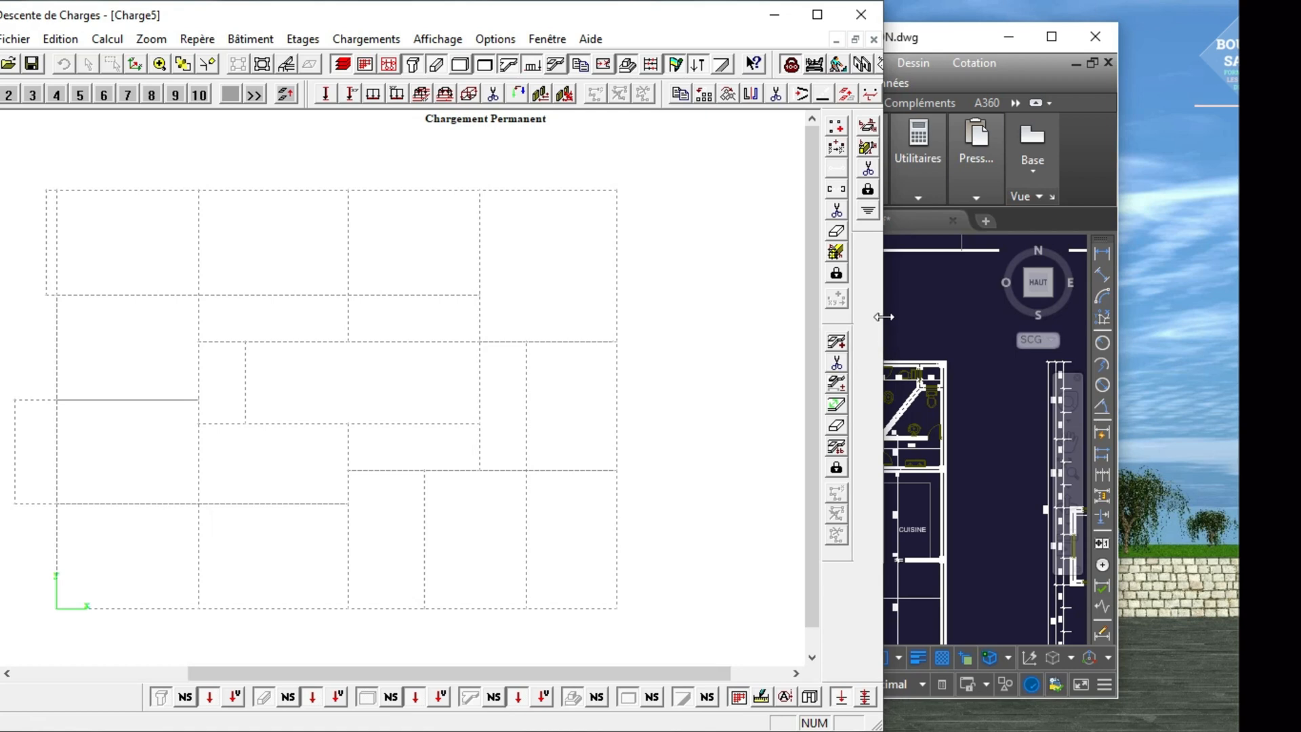
{"action": "left_click_drag", "start_coordinate": [883, 316], "coordinate": [718, 325]}
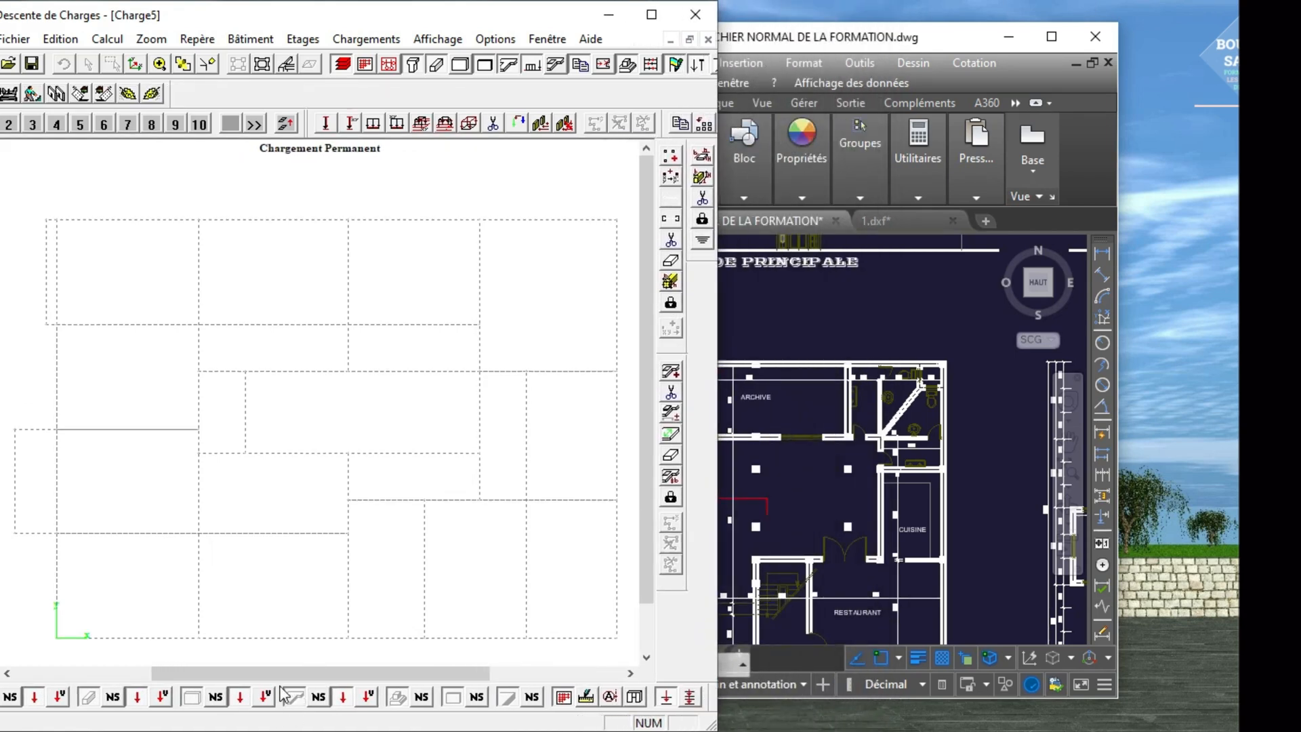
{"action": "left_click_drag", "start_coordinate": [281, 675], "coordinate": [75, 678]}
{"action": "left_click_drag", "start_coordinate": [191, 18], "coordinate": [229, 20]}
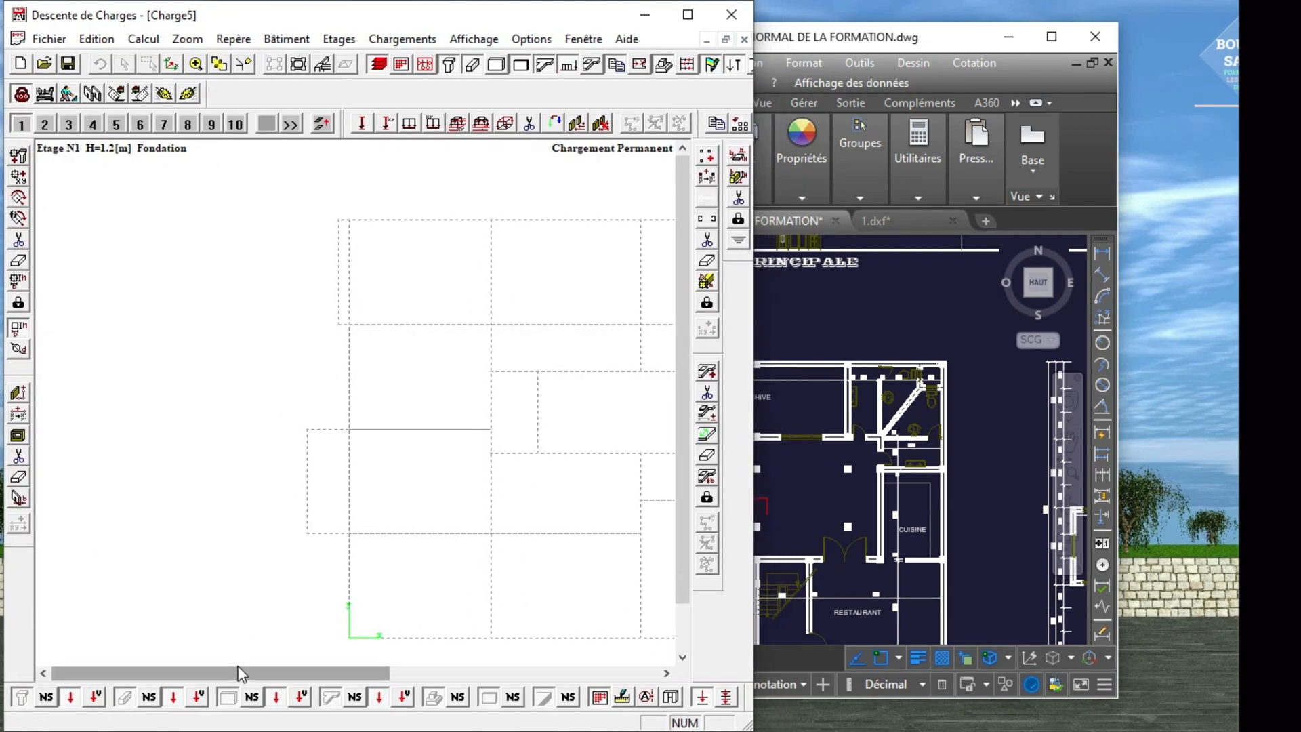
{"action": "left_click_drag", "start_coordinate": [238, 673], "coordinate": [385, 685]}
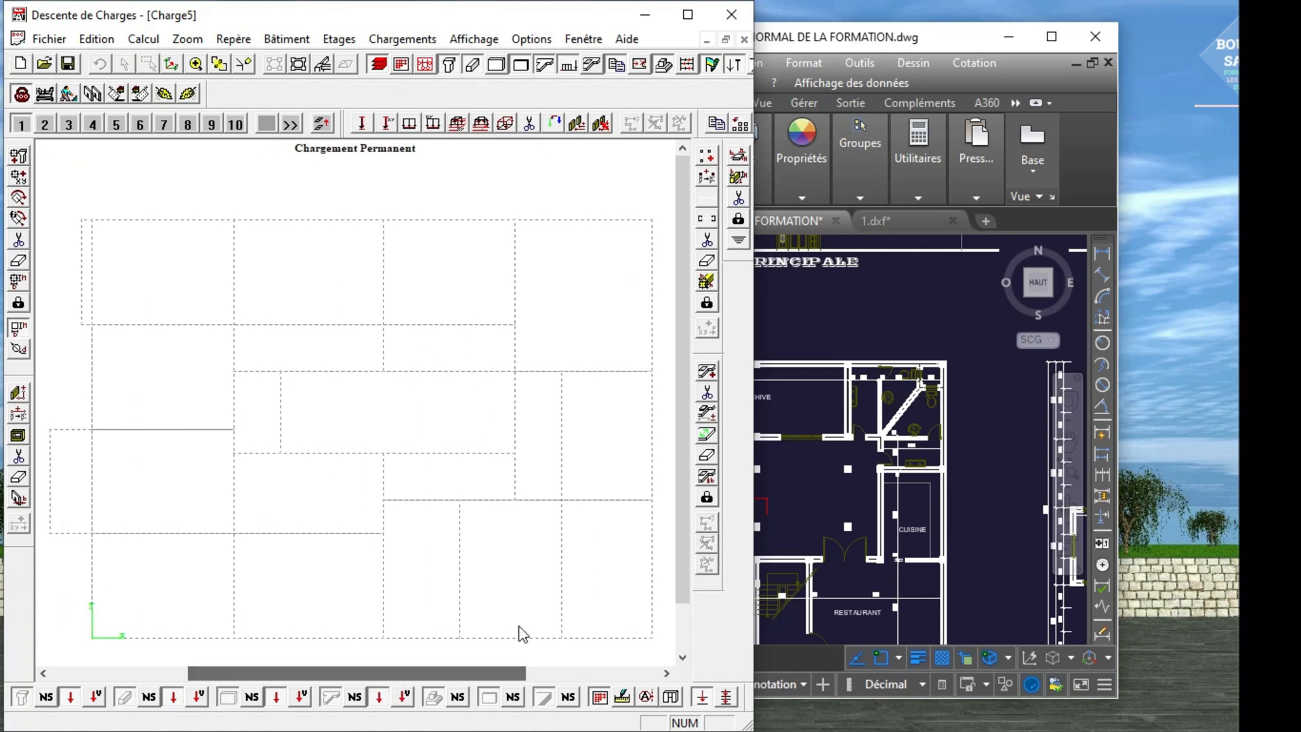
{"action": "left_click_drag", "start_coordinate": [752, 391], "coordinate": [737, 393]}
Switch to AutoCAD and place its floating window beside the Descente de Charges window.
{"action": "left_click", "coordinate": [900, 37]}
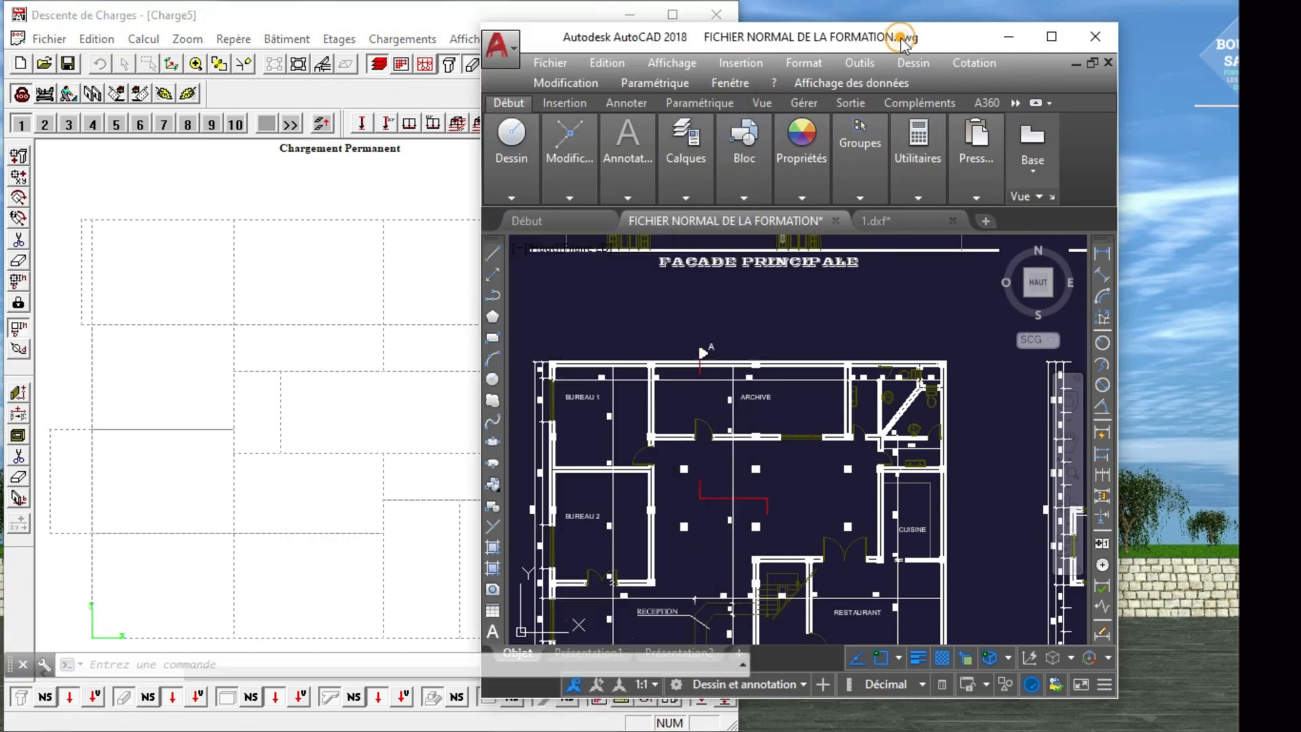
{"action": "left_click", "coordinate": [1052, 37]}
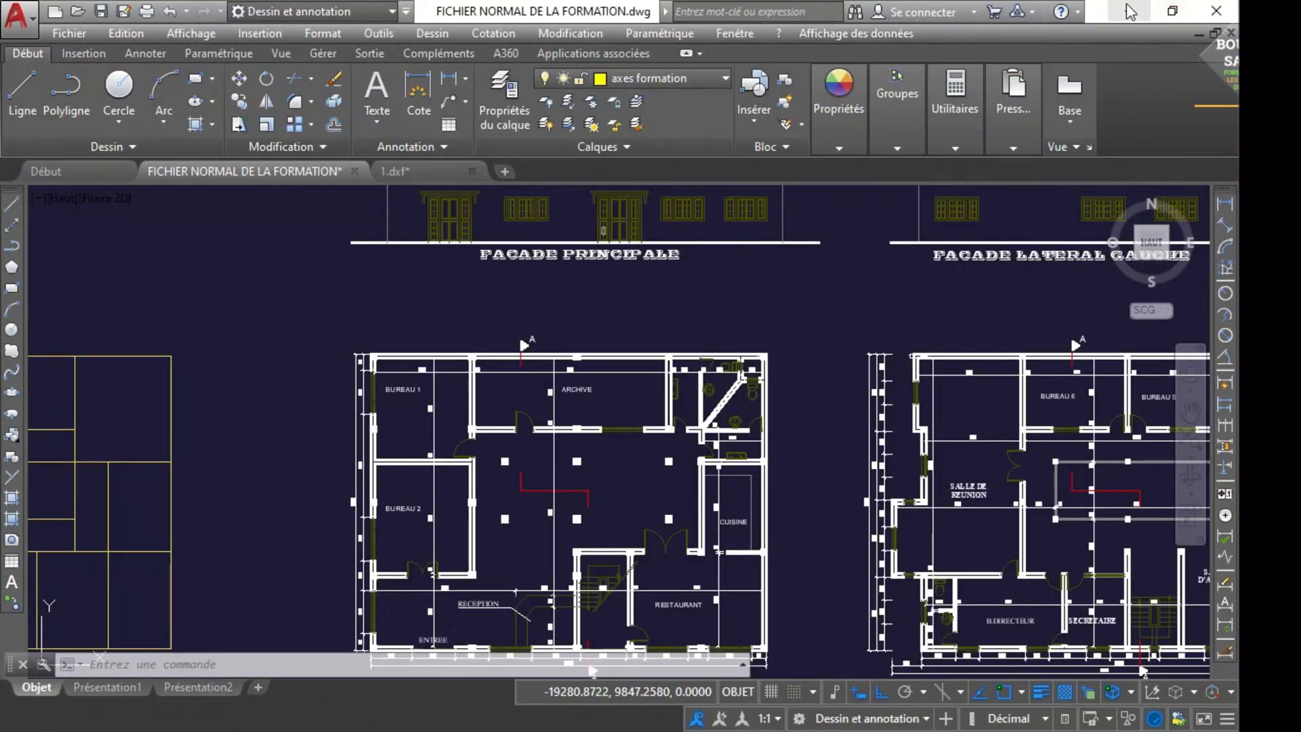
{"action": "left_click", "coordinate": [1174, 12]}
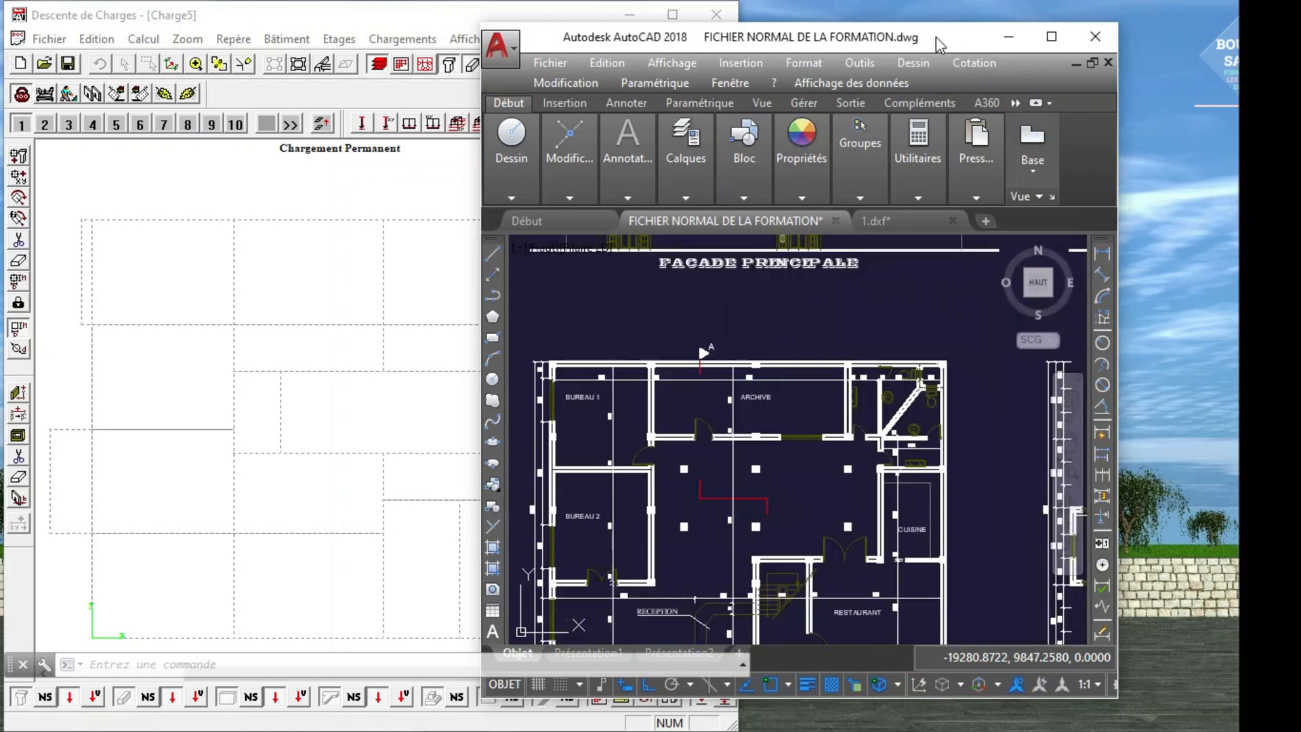
{"action": "left_click_drag", "start_coordinate": [858, 49], "coordinate": [1086, 24]}
Examine the ground-floor plan for column positions around BUREAU 1, ARCHIVE and the central hall.
{"action": "scroll", "coordinate": [915, 372], "scroll_direction": "up", "scroll_amount": 3}
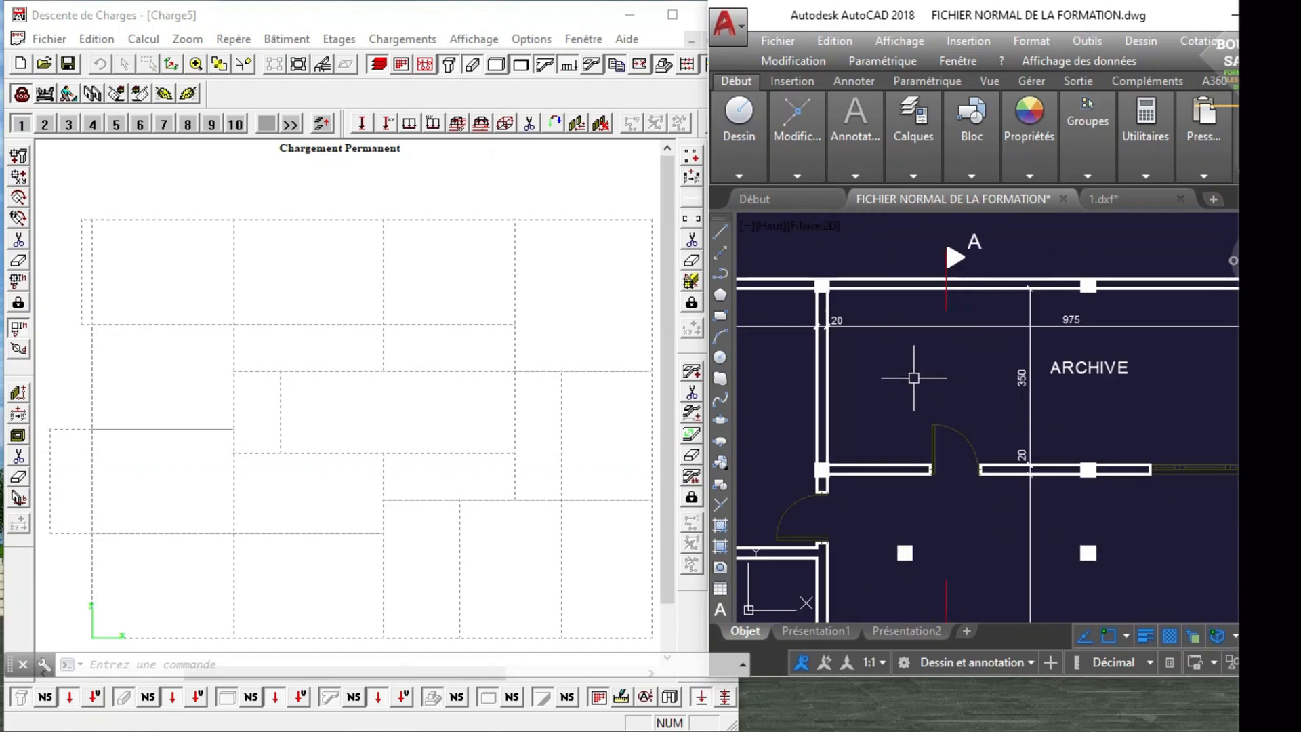
{"action": "scroll", "coordinate": [915, 378], "scroll_direction": "down", "scroll_amount": 3}
{"action": "scroll", "coordinate": [826, 376], "scroll_direction": "up", "scroll_amount": 1}
{"action": "scroll", "coordinate": [837, 366], "scroll_direction": "down", "scroll_amount": 1}
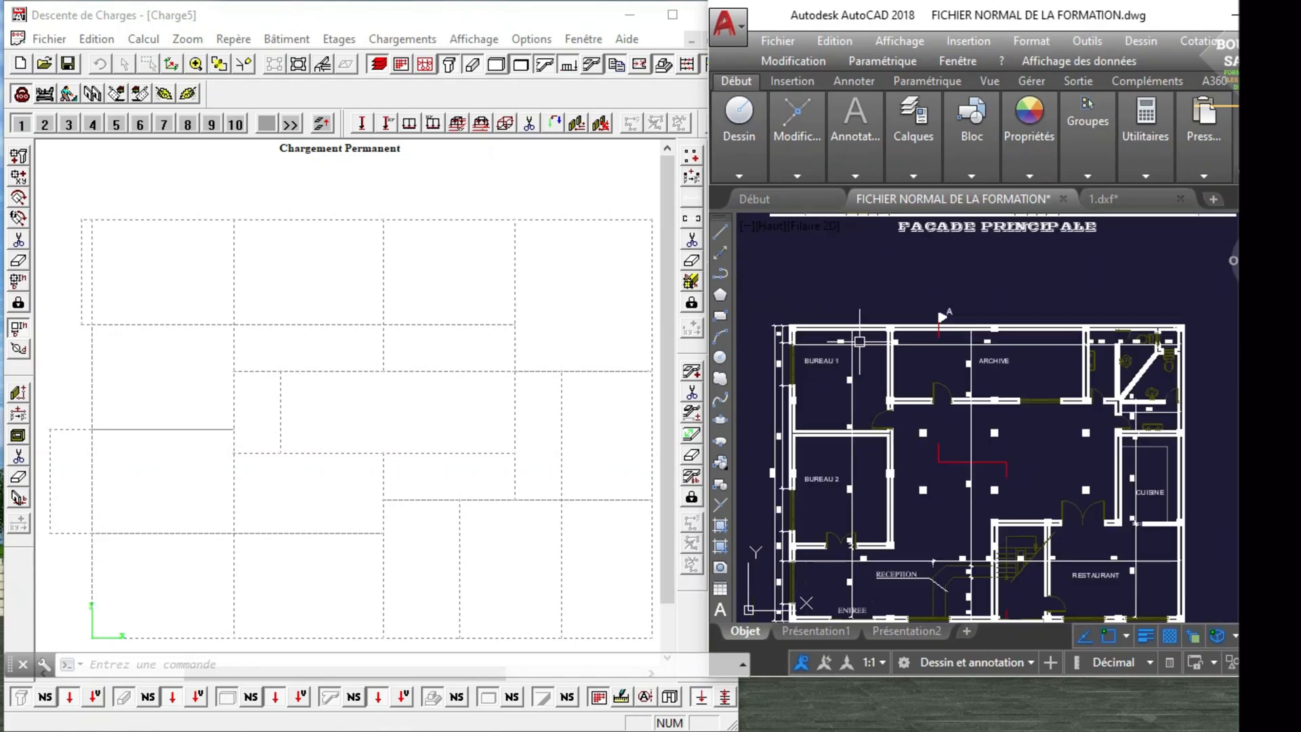
{"action": "scroll", "coordinate": [847, 352], "scroll_direction": "up", "scroll_amount": 1}
{"action": "scroll", "coordinate": [859, 340], "scroll_direction": "down", "scroll_amount": 1}
{"action": "scroll", "coordinate": [986, 366], "scroll_direction": "up", "scroll_amount": 1}
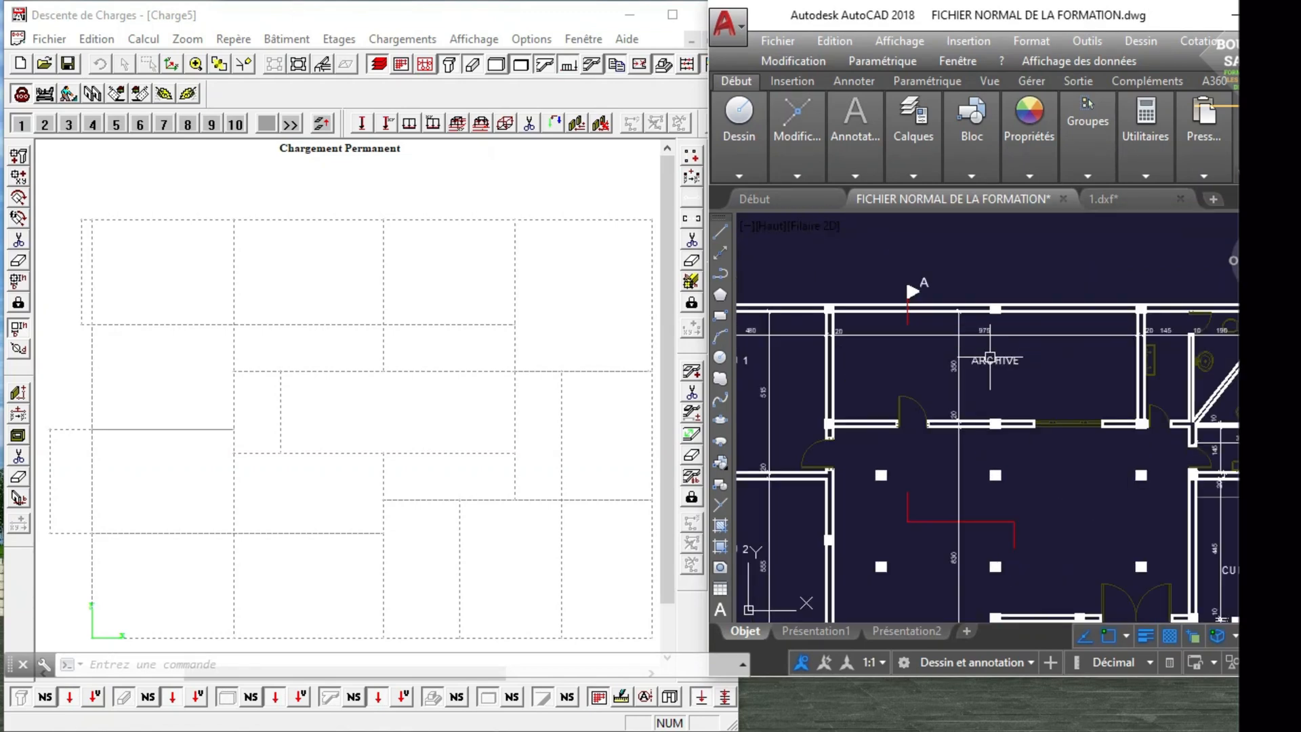
{"action": "scroll", "coordinate": [986, 365], "scroll_direction": "down", "scroll_amount": 1}
{"action": "scroll", "coordinate": [1098, 359], "scroll_direction": "up", "scroll_amount": 1}
{"action": "scroll", "coordinate": [1019, 344], "scroll_direction": "down", "scroll_amount": 1}
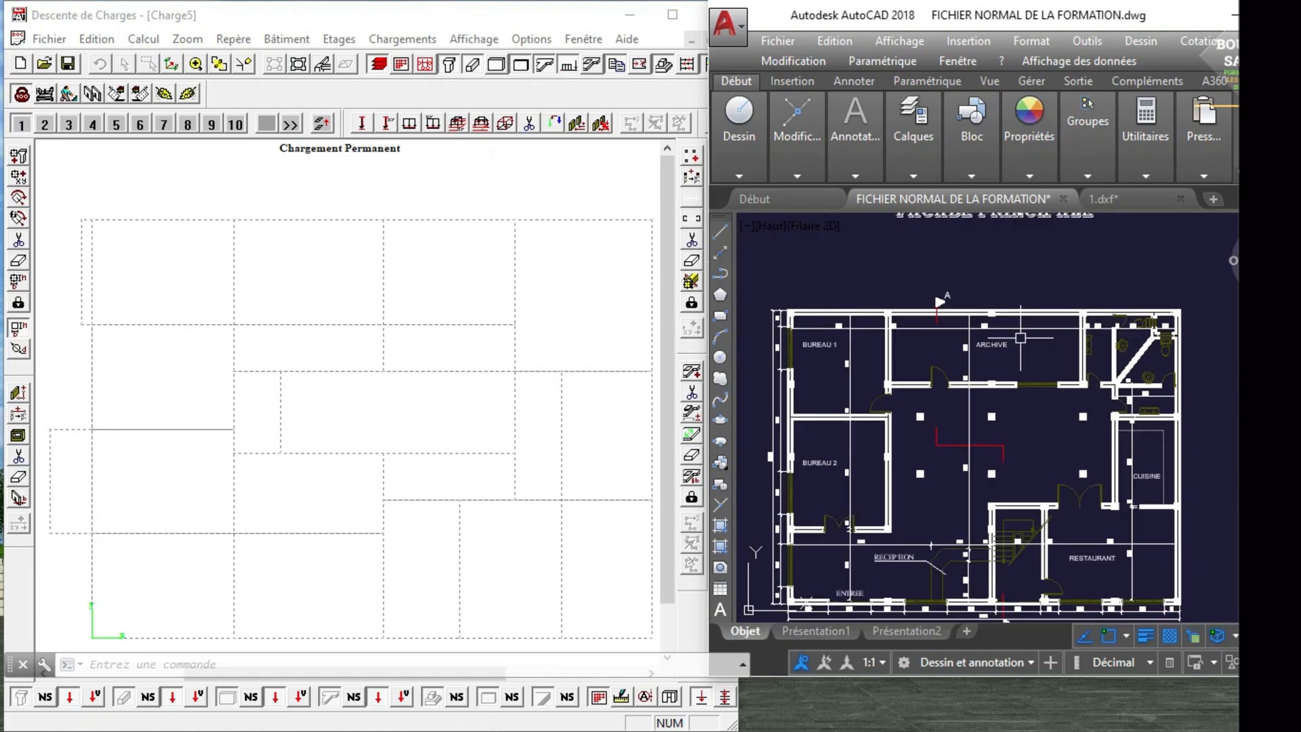
{"action": "scroll", "coordinate": [928, 335], "scroll_direction": "up", "scroll_amount": 1}
{"action": "scroll", "coordinate": [928, 334], "scroll_direction": "down", "scroll_amount": 1}
{"action": "scroll", "coordinate": [927, 336], "scroll_direction": "up", "scroll_amount": 1}
{"action": "scroll", "coordinate": [927, 335], "scroll_direction": "down", "scroll_amount": 1}
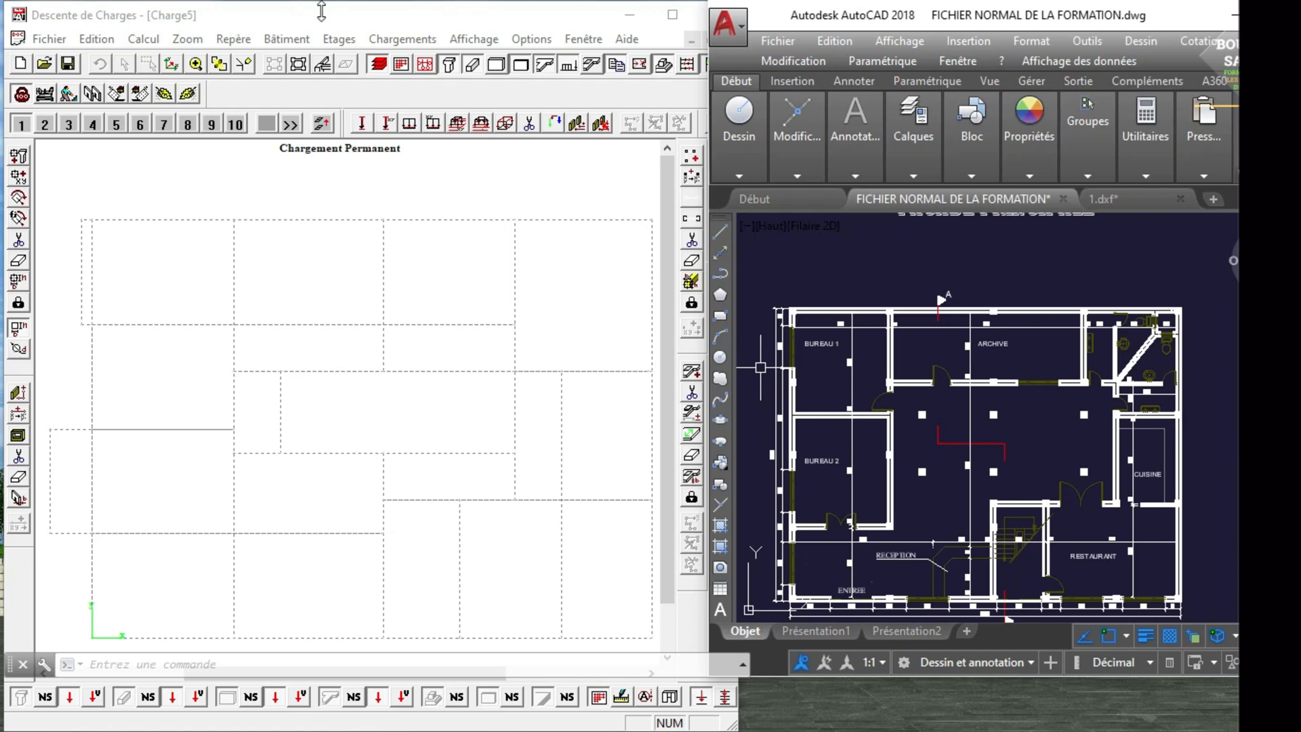
Switch to Descente de Charges and start column entry with b and h of 0.15 m, using the single-point cursor.
{"action": "left_click", "coordinate": [447, 69]}
{"action": "left_click", "coordinate": [450, 64]}
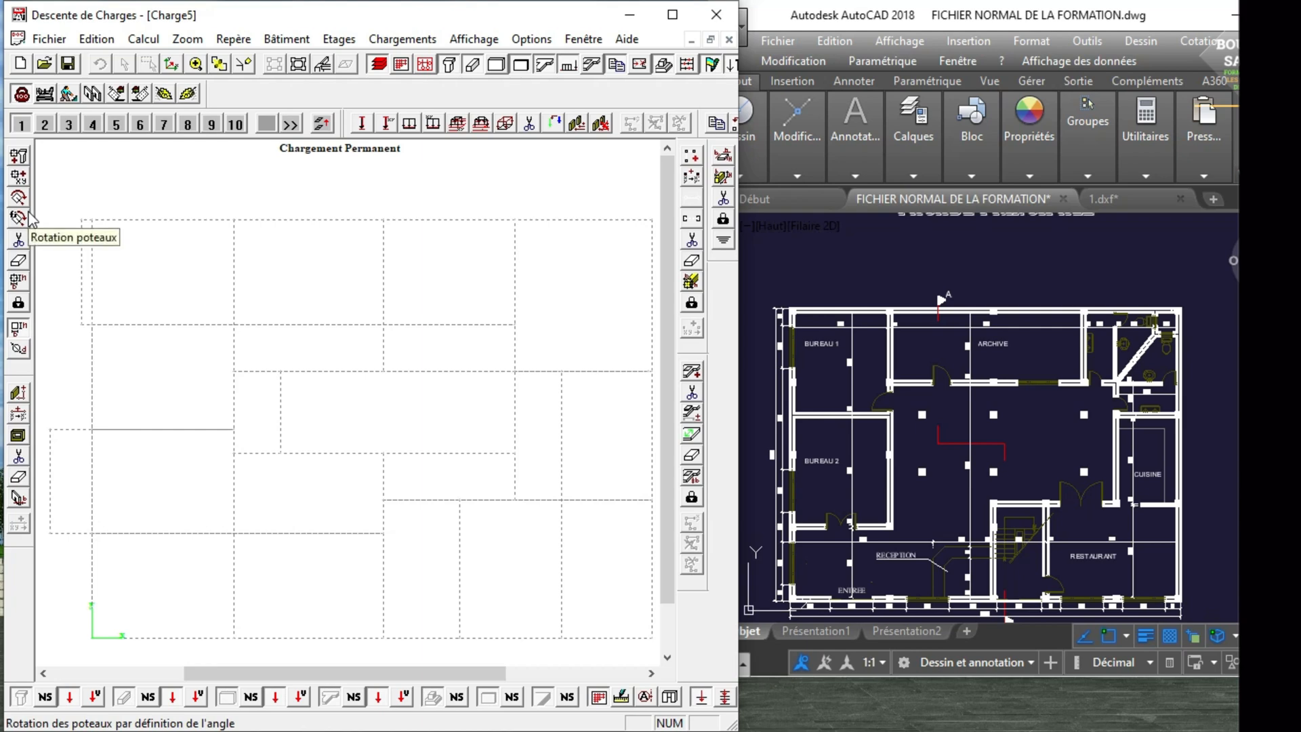
{"action": "left_click", "coordinate": [20, 156]}
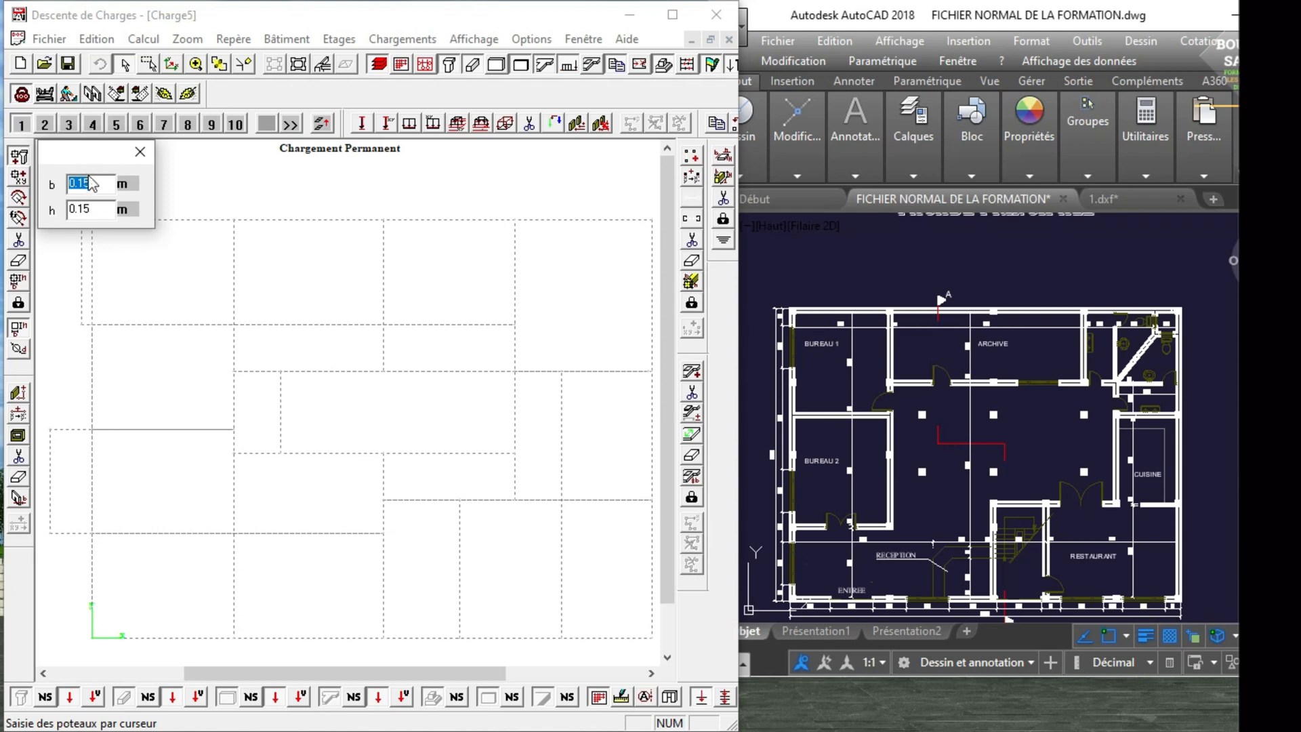
{"action": "left_click_drag", "start_coordinate": [87, 163], "coordinate": [80, 161]}
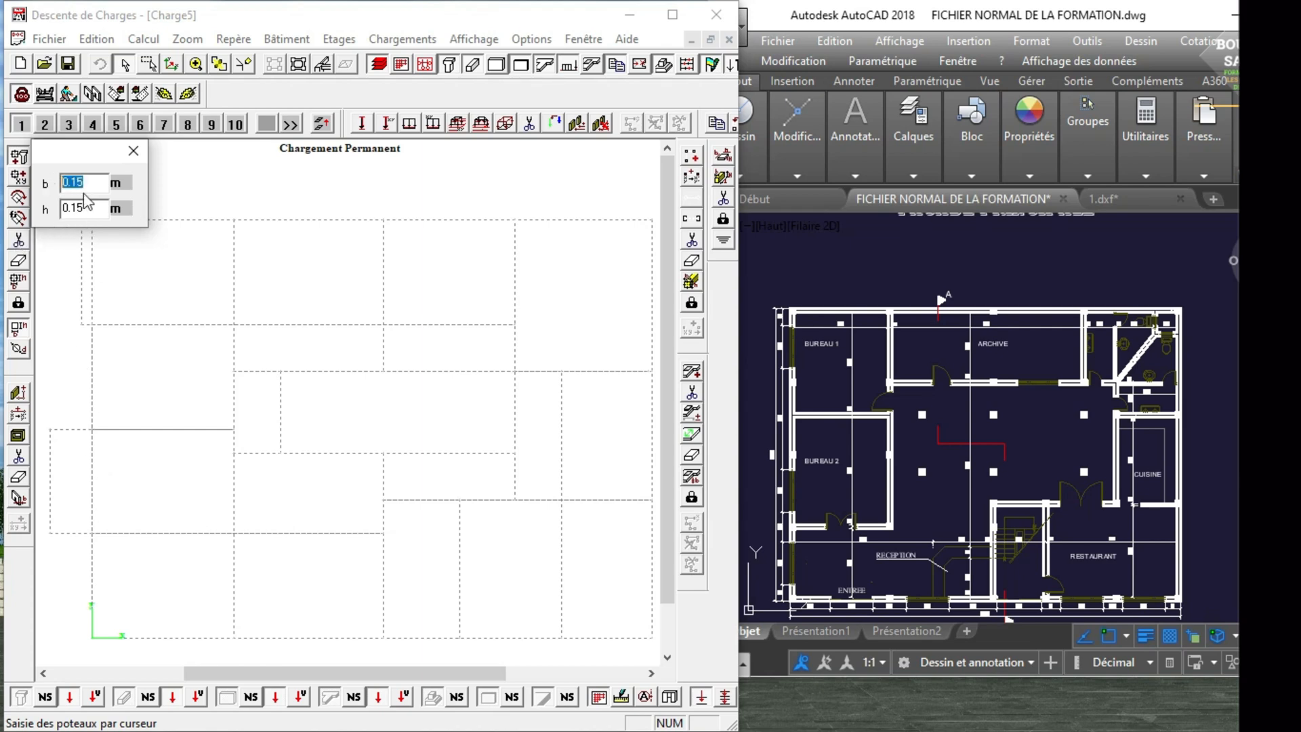
{"action": "left_click", "coordinate": [101, 208]}
{"action": "left_click_drag", "start_coordinate": [93, 151], "coordinate": [404, 79]}
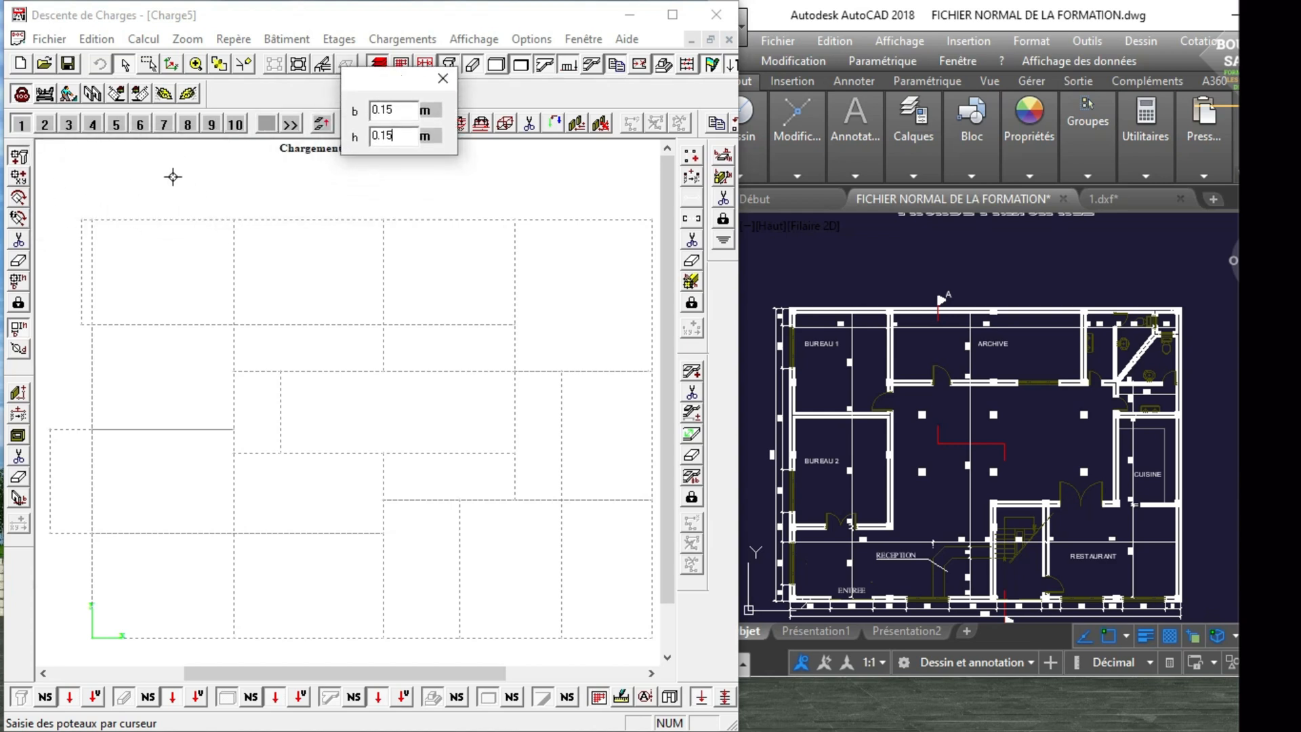
{"action": "right_click", "coordinate": [149, 164]}
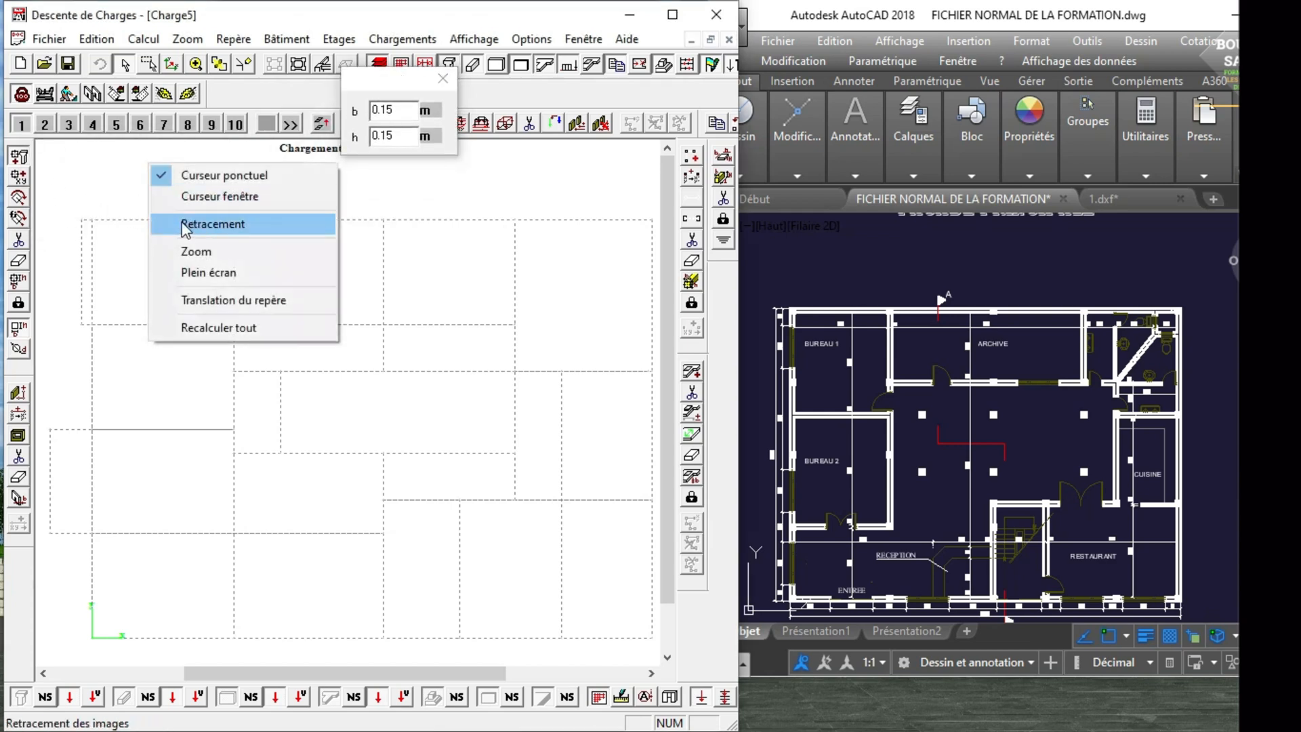
{"action": "left_click", "coordinate": [210, 176]}
Compare the R.D.C plan and foundation plan in AutoCAD with the imported grid to locate the columns along the upper facade.
{"action": "scroll", "coordinate": [820, 393], "scroll_direction": "up", "scroll_amount": 3}
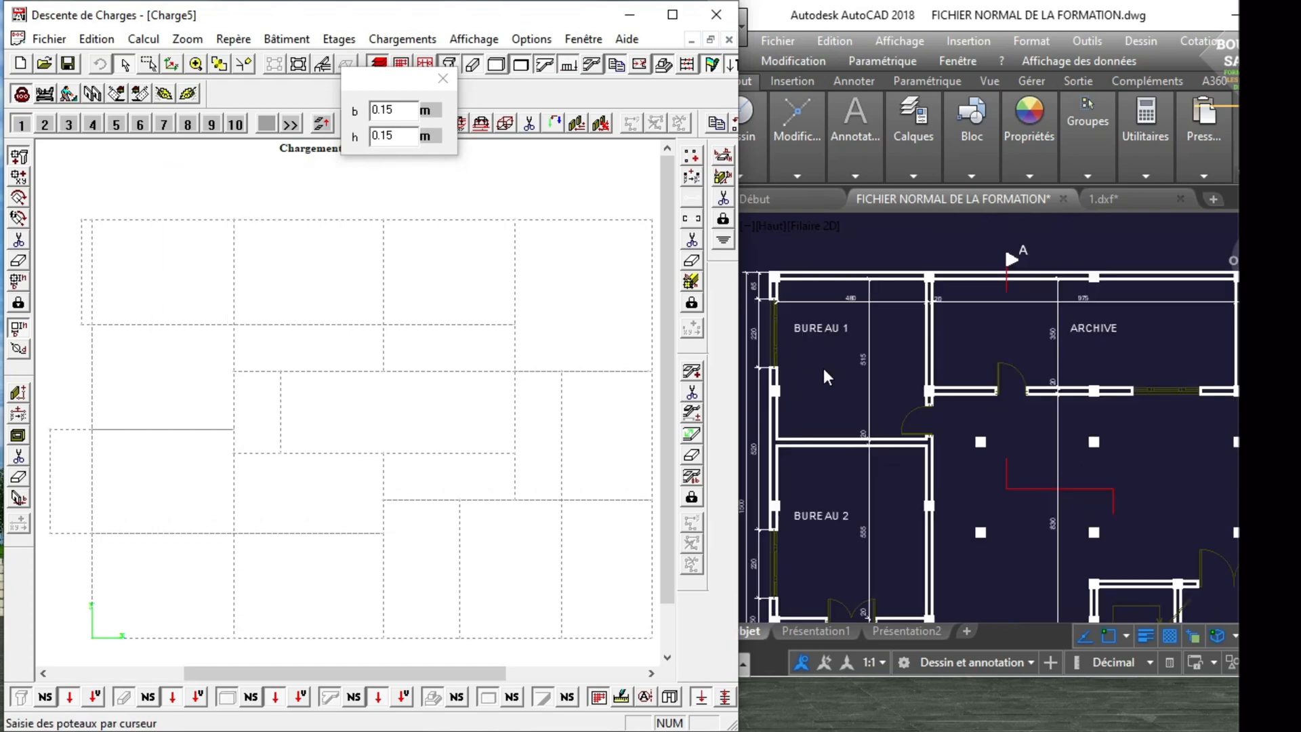
{"action": "scroll", "coordinate": [882, 292], "scroll_direction": "down", "scroll_amount": 5}
{"action": "scroll", "coordinate": [883, 292], "scroll_direction": "up", "scroll_amount": 5}
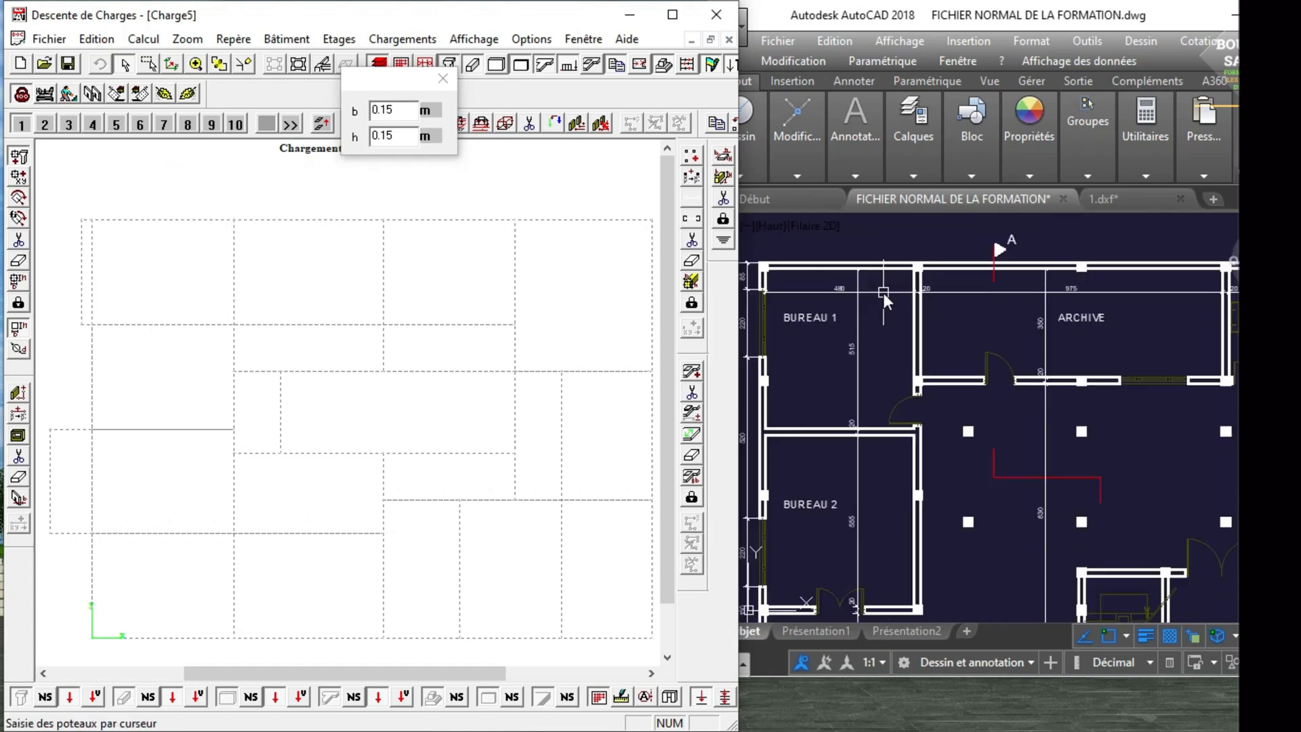
{"action": "scroll", "coordinate": [884, 293], "scroll_direction": "down", "scroll_amount": 6}
{"action": "scroll", "coordinate": [931, 473], "scroll_direction": "up", "scroll_amount": 2}
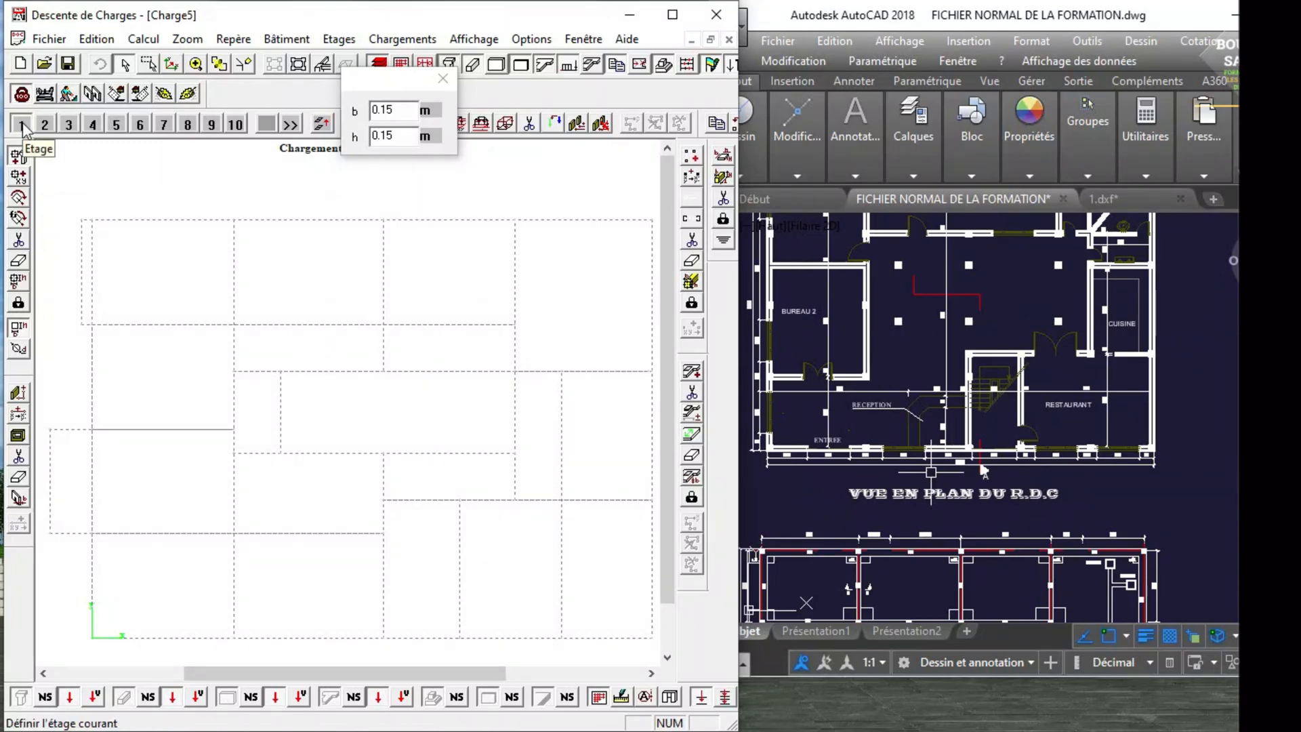
{"action": "scroll", "coordinate": [840, 365], "scroll_direction": "down", "scroll_amount": 3}
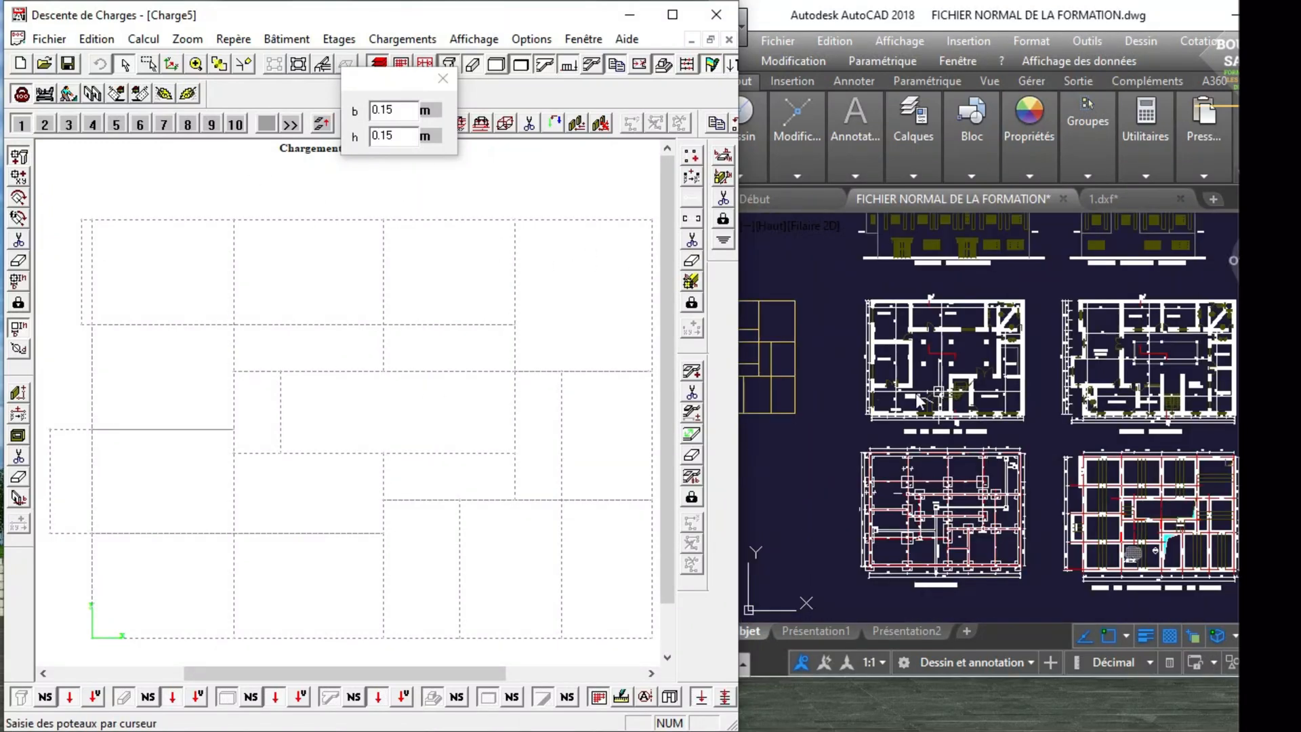
{"action": "scroll", "coordinate": [901, 393], "scroll_direction": "up", "scroll_amount": 3}
{"action": "scroll", "coordinate": [896, 395], "scroll_direction": "down", "scroll_amount": 3}
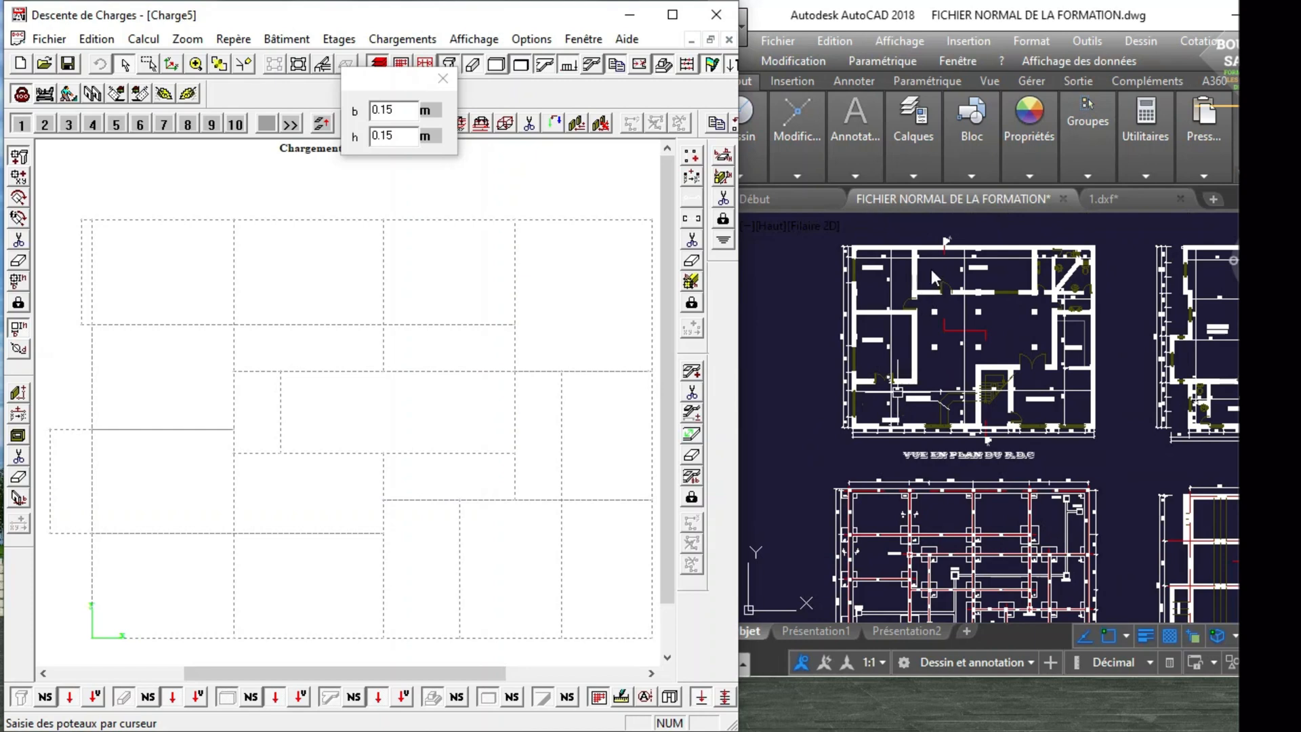
{"action": "scroll", "coordinate": [901, 318], "scroll_direction": "up", "scroll_amount": 5}
{"action": "scroll", "coordinate": [897, 325], "scroll_direction": "down", "scroll_amount": 2}
{"action": "scroll", "coordinate": [893, 290], "scroll_direction": "up", "scroll_amount": 2}
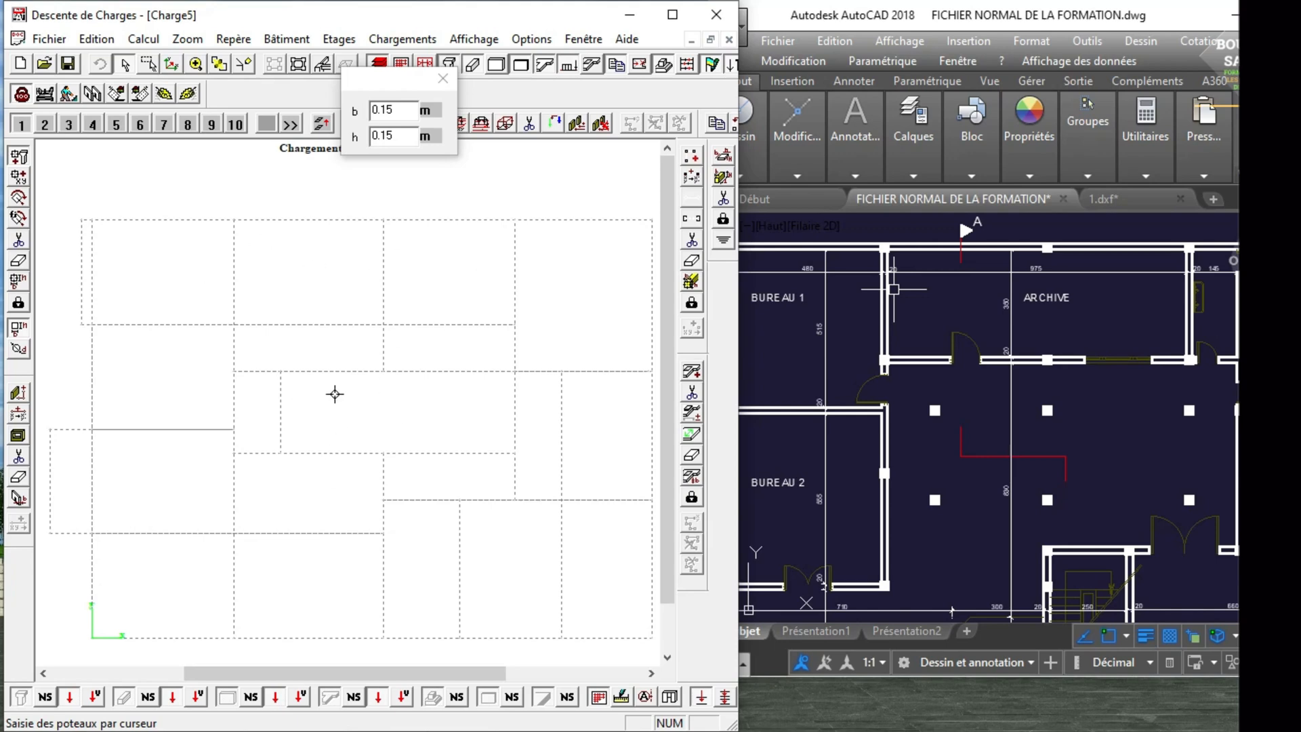
{"action": "scroll", "coordinate": [892, 342], "scroll_direction": "down", "scroll_amount": 2}
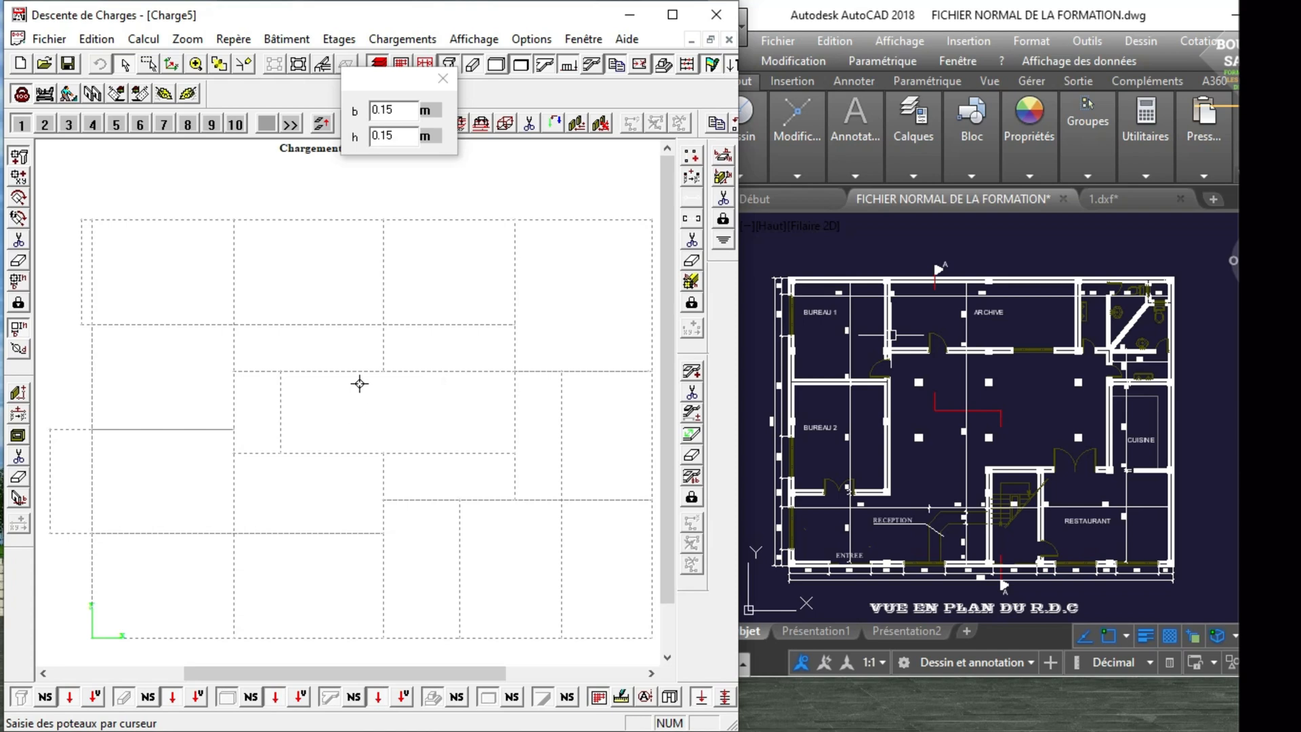
{"action": "scroll", "coordinate": [888, 283], "scroll_direction": "up", "scroll_amount": 3}
{"action": "scroll", "coordinate": [888, 283], "scroll_direction": "down", "scroll_amount": 3}
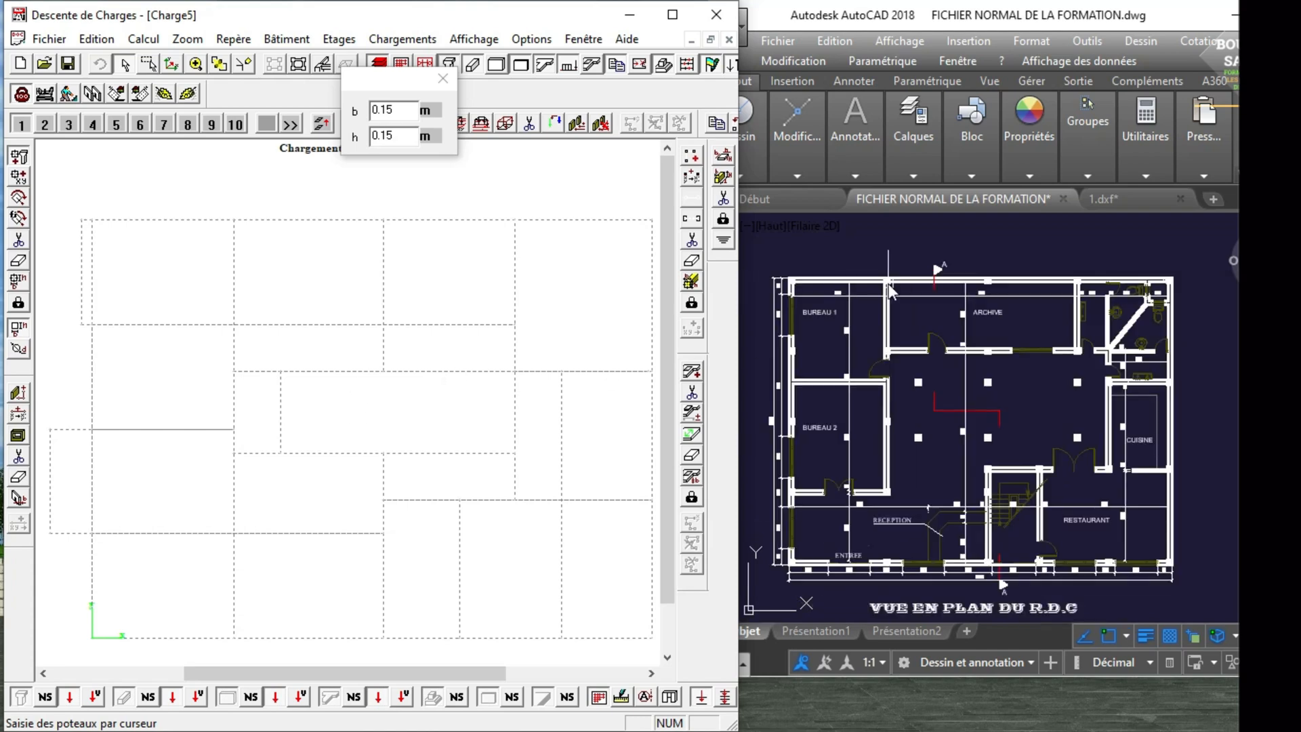
{"action": "scroll", "coordinate": [825, 282], "scroll_direction": "up", "scroll_amount": 3}
{"action": "scroll", "coordinate": [825, 282], "scroll_direction": "down", "scroll_amount": 3}
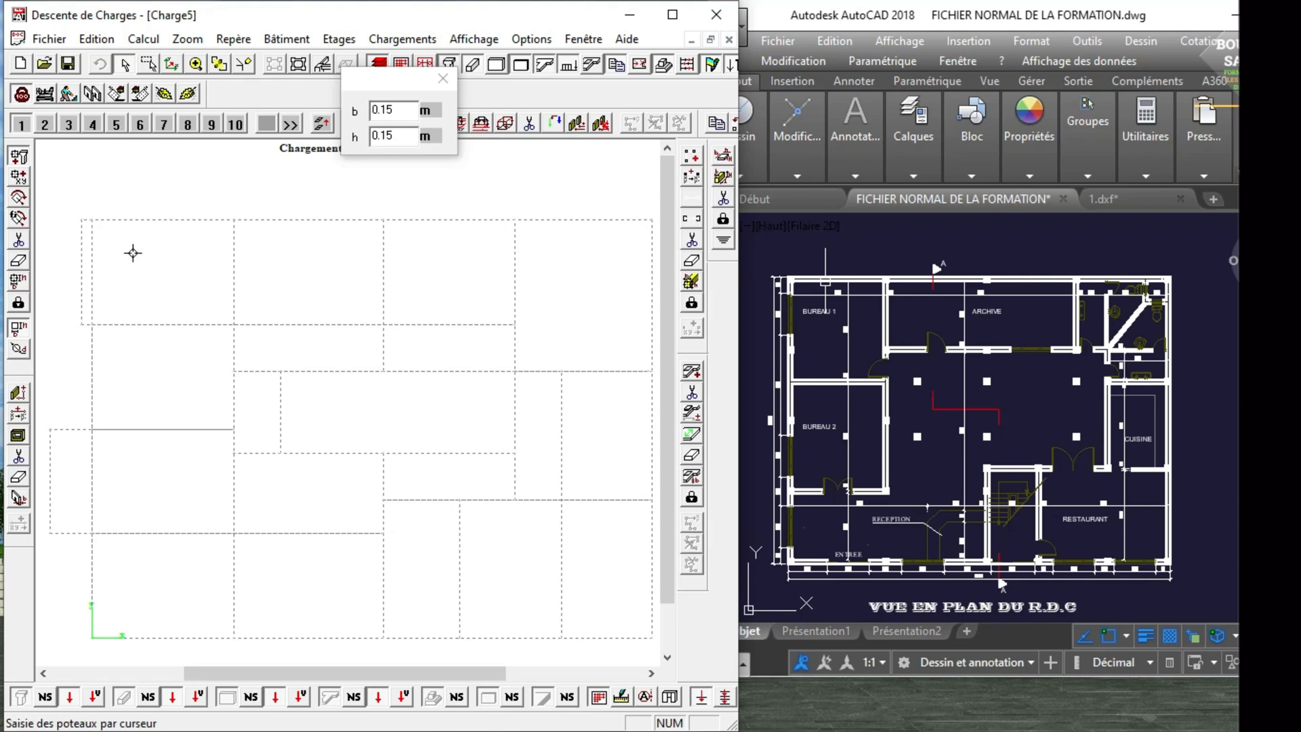
{"action": "scroll", "coordinate": [892, 315], "scroll_direction": "up", "scroll_amount": 1}
{"action": "scroll", "coordinate": [887, 314], "scroll_direction": "down", "scroll_amount": 3}
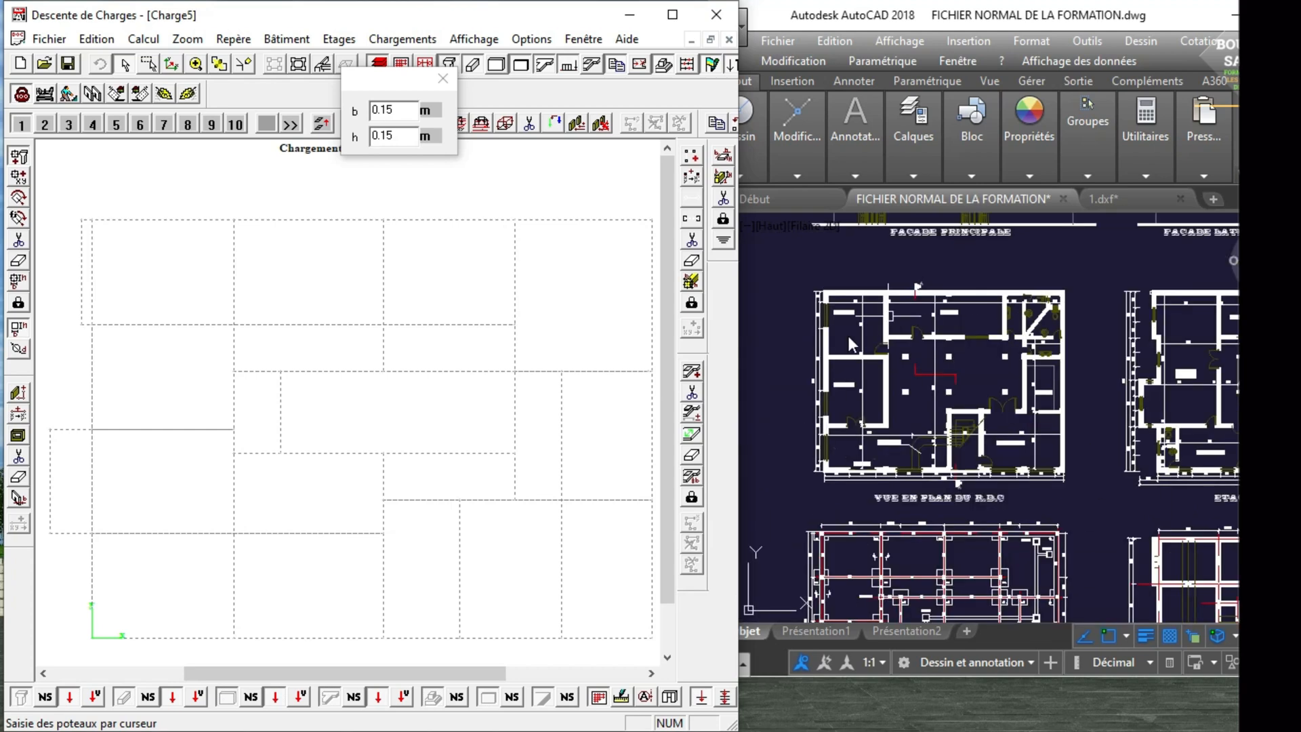
{"action": "scroll", "coordinate": [831, 304], "scroll_direction": "up", "scroll_amount": 6}
{"action": "scroll", "coordinate": [831, 352], "scroll_direction": "down", "scroll_amount": 4}
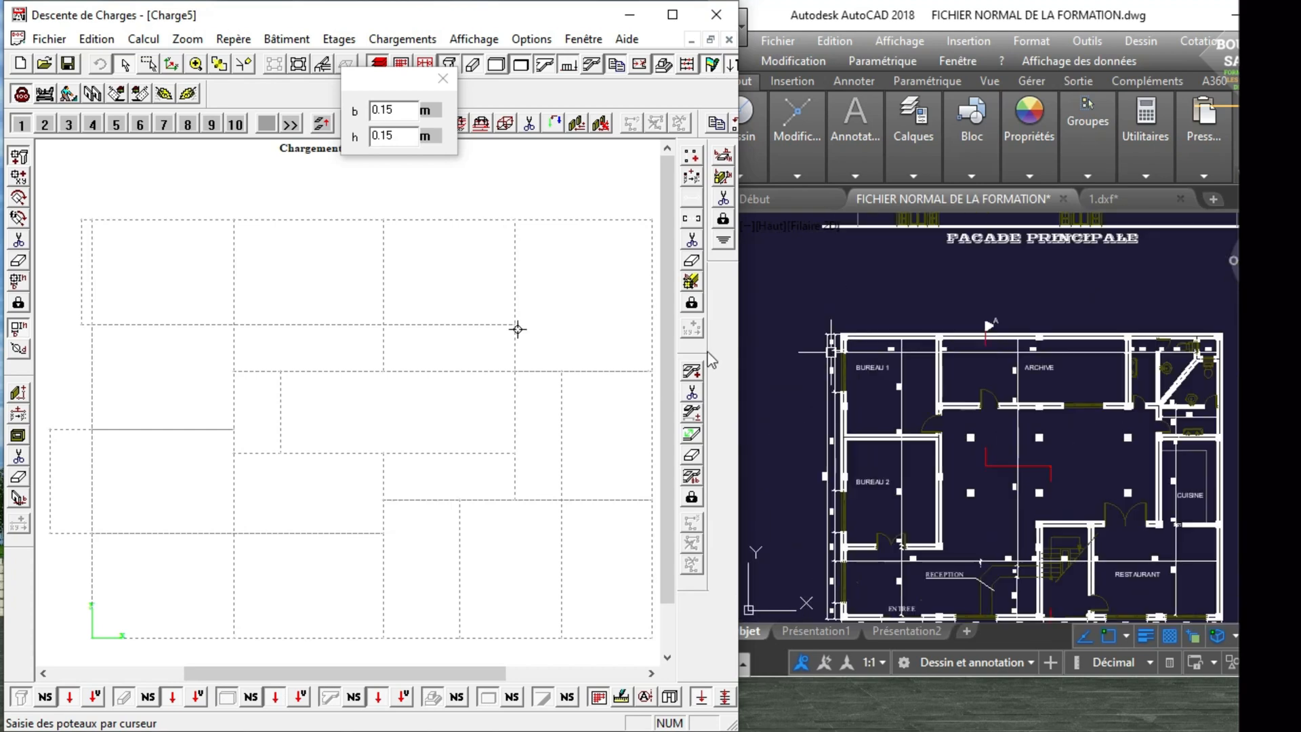
{"action": "scroll", "coordinate": [830, 342], "scroll_direction": "up", "scroll_amount": 3}
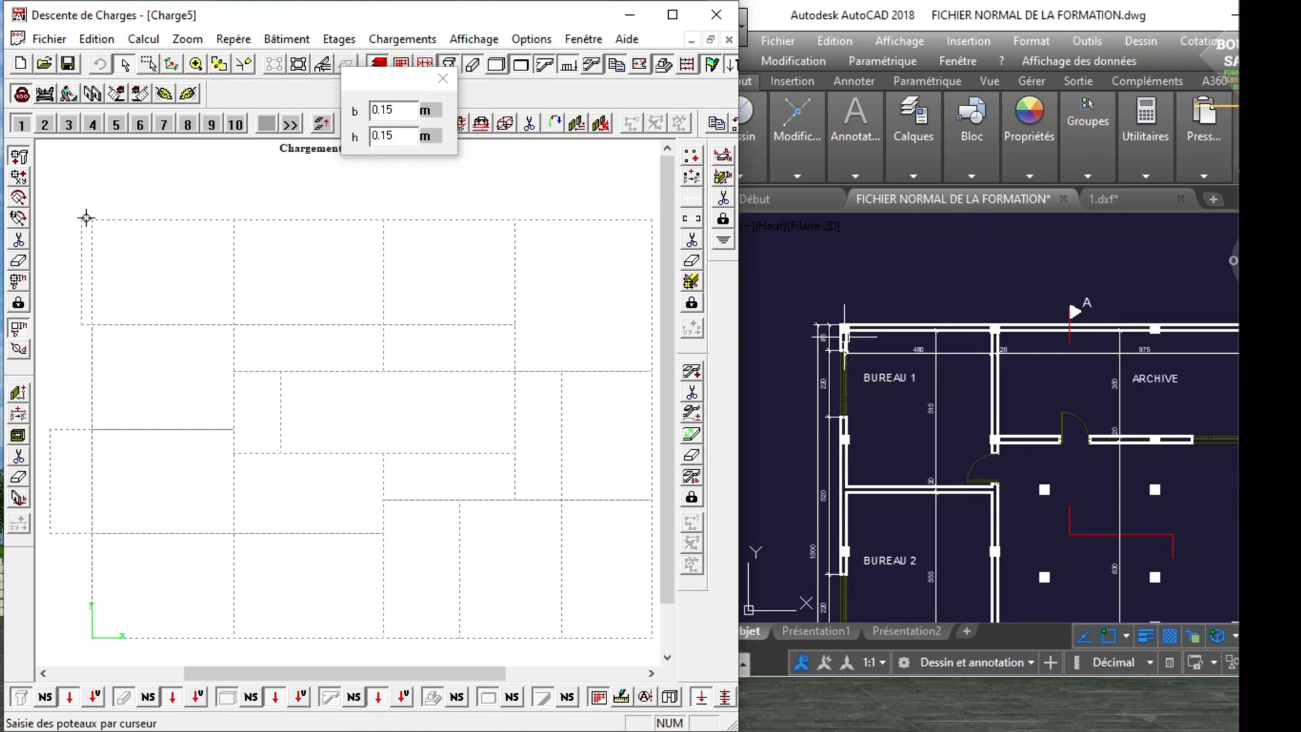
Place five 0.15 × 0.15 m columns at the main intersections along the uppermost grid line of the Fondation level.
{"action": "left_click", "coordinate": [95, 219]}
{"action": "left_click", "coordinate": [228, 222]}
{"action": "left_click", "coordinate": [383, 218]}
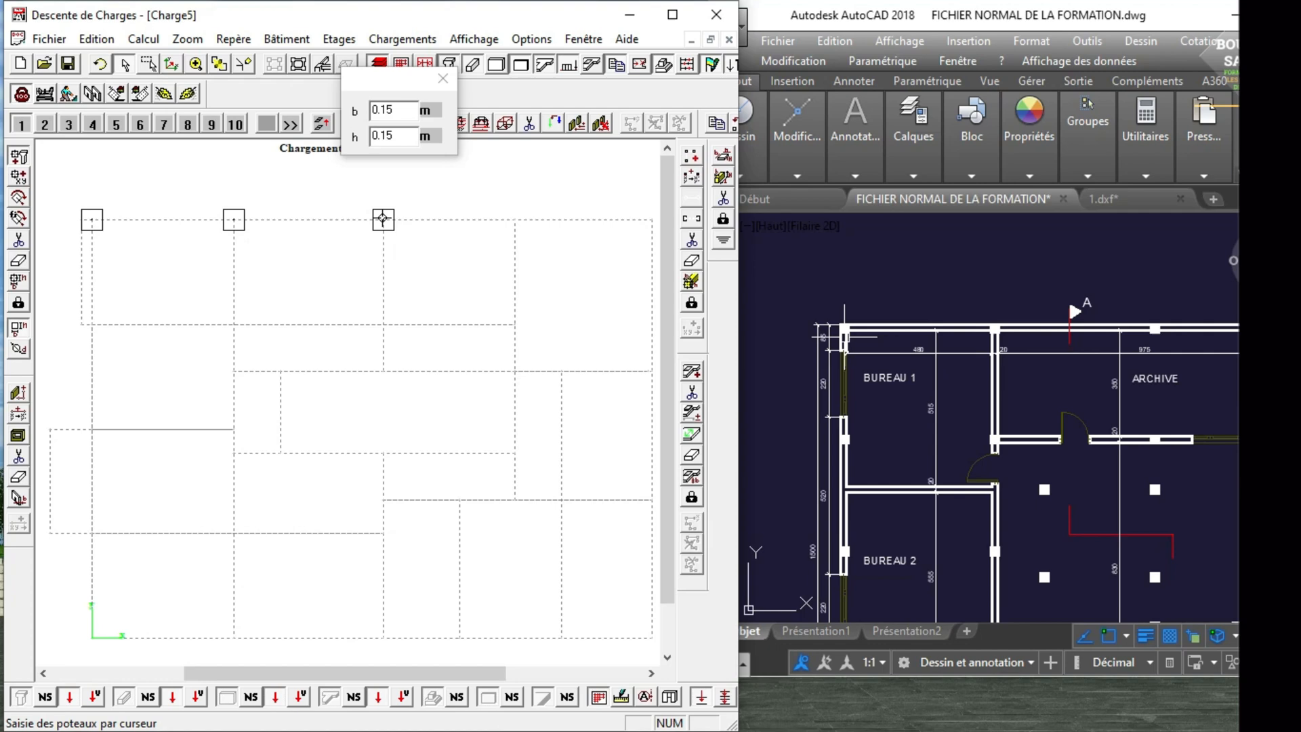
{"action": "left_click", "coordinate": [512, 217]}
{"action": "left_click", "coordinate": [650, 220]}
{"action": "scroll", "coordinate": [978, 348], "scroll_direction": "down", "scroll_amount": 3}
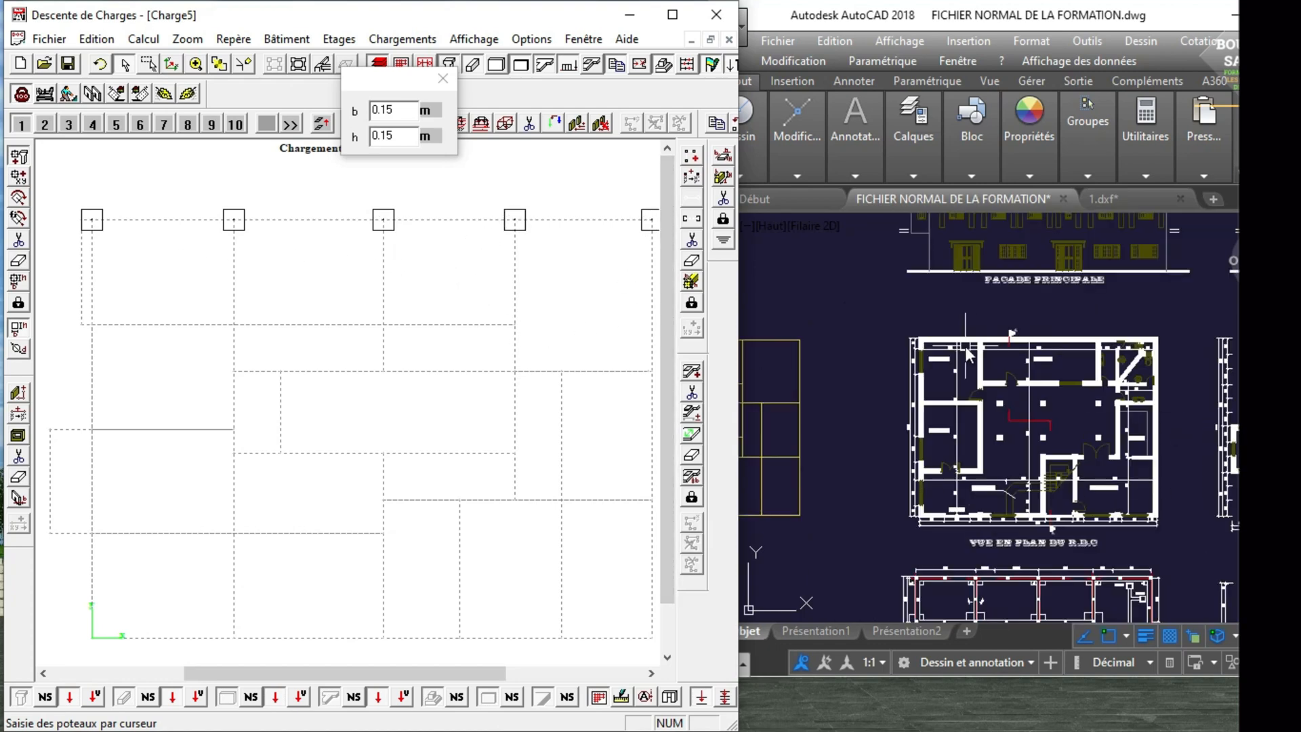
Place four 0.15 × 0.15 m columns along the second horizontal grid line, at the first four vertical axes, matching the R.D.C plan.
{"action": "scroll", "coordinate": [1079, 352], "scroll_direction": "up", "scroll_amount": 3}
{"action": "scroll", "coordinate": [997, 302], "scroll_direction": "down", "scroll_amount": 2}
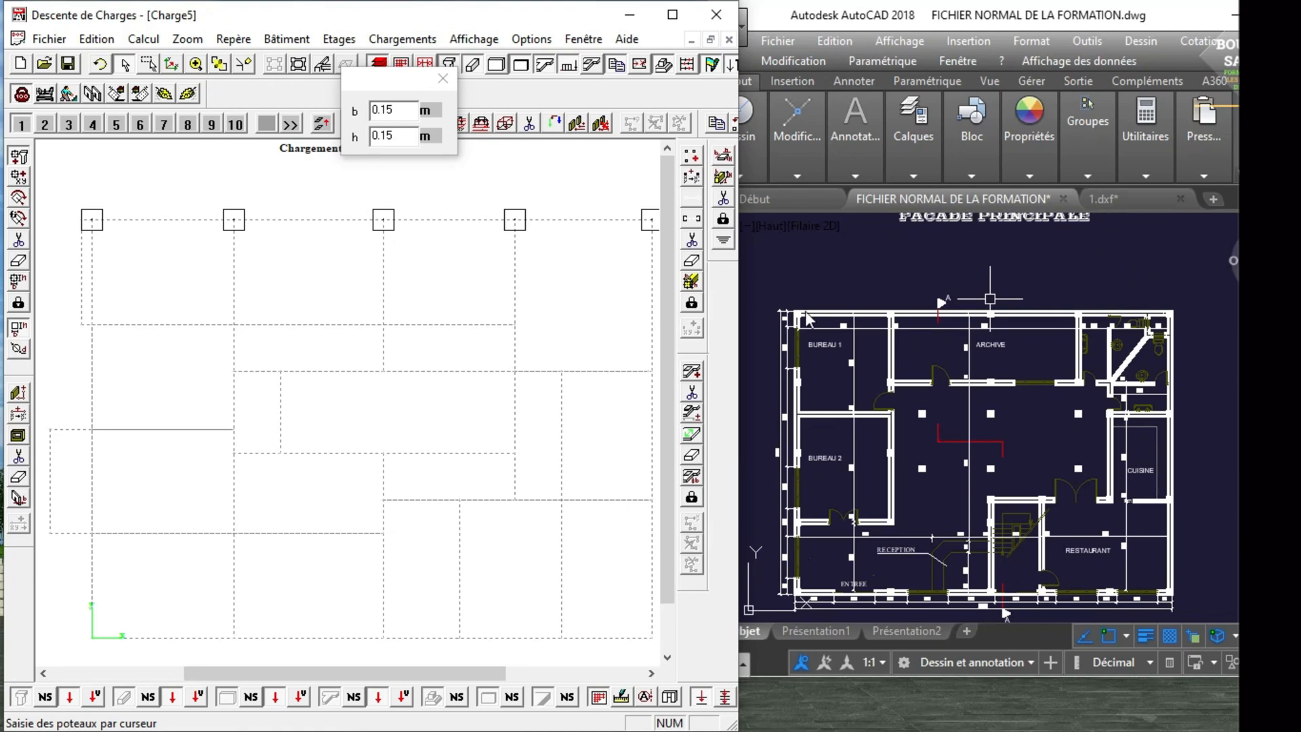
{"action": "scroll", "coordinate": [982, 284], "scroll_direction": "down", "scroll_amount": 2}
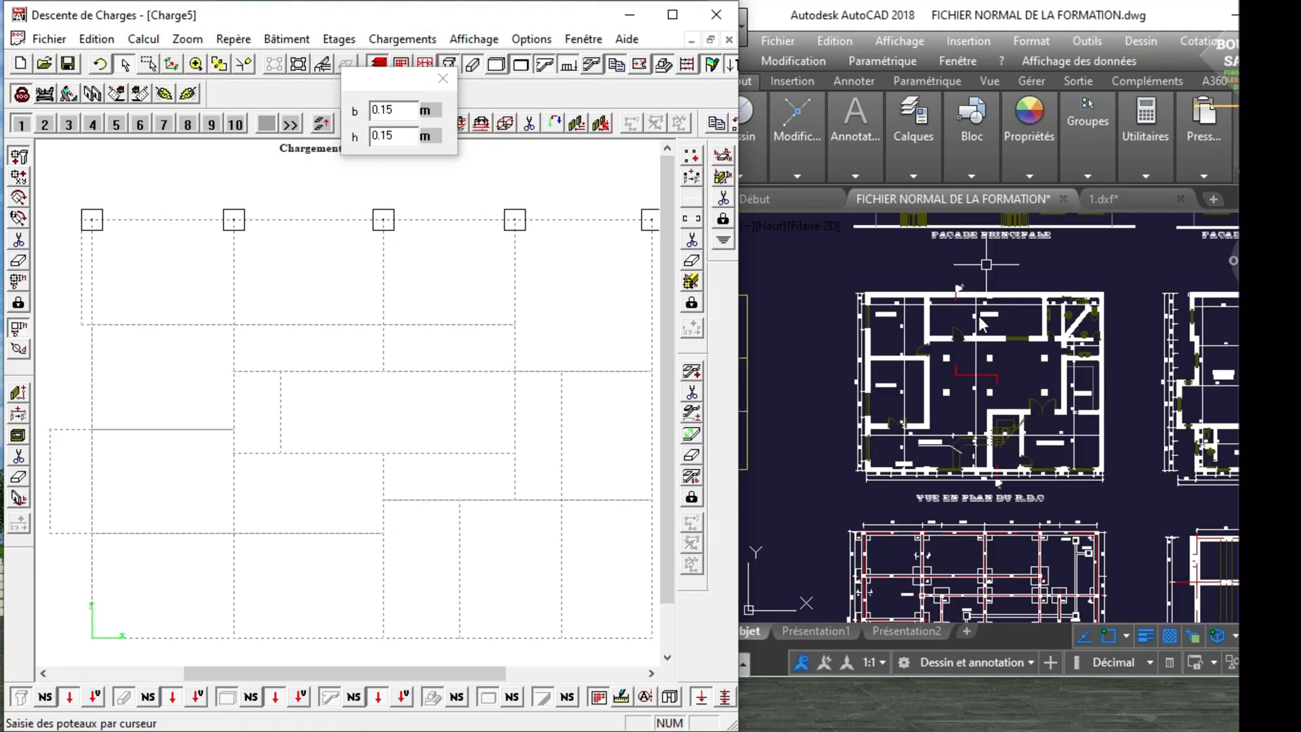
{"action": "scroll", "coordinate": [979, 316], "scroll_direction": "up", "scroll_amount": 2}
{"action": "scroll", "coordinate": [934, 304], "scroll_direction": "down", "scroll_amount": 1}
{"action": "scroll", "coordinate": [767, 361], "scroll_direction": "up", "scroll_amount": 2}
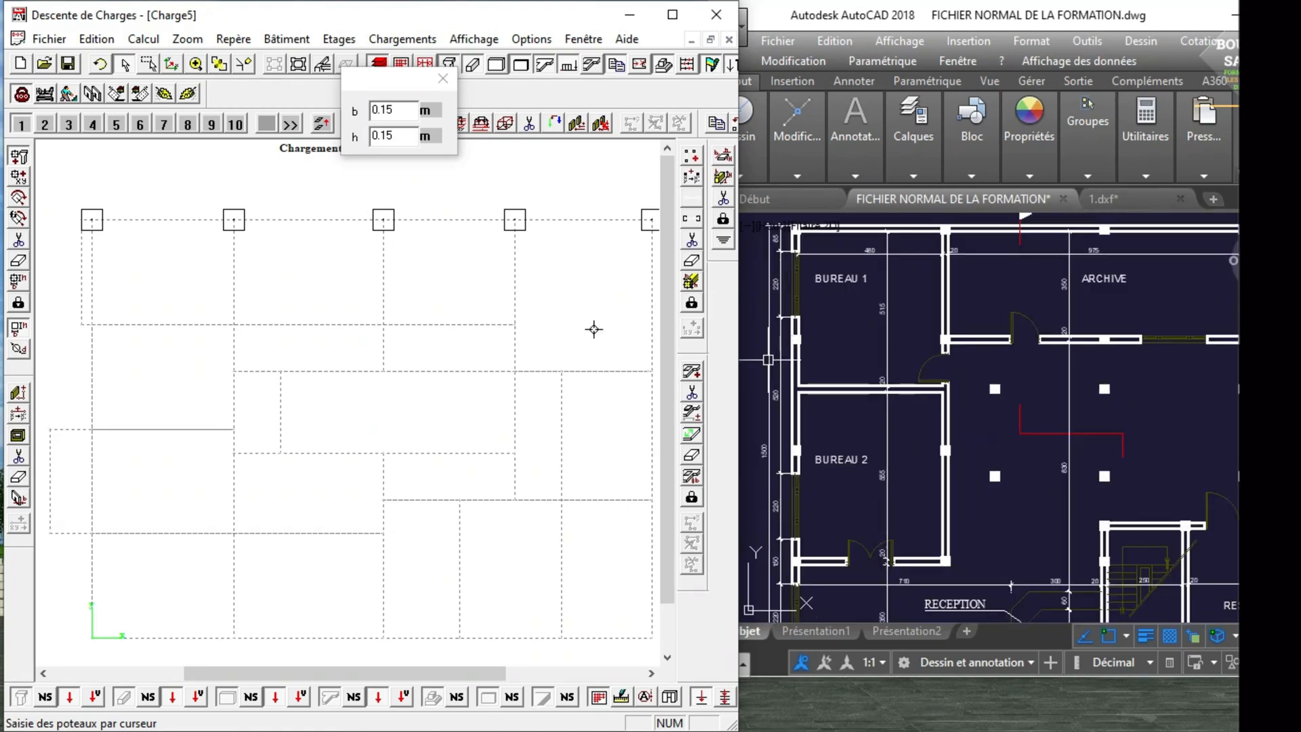
{"action": "left_click", "coordinate": [91, 326]}
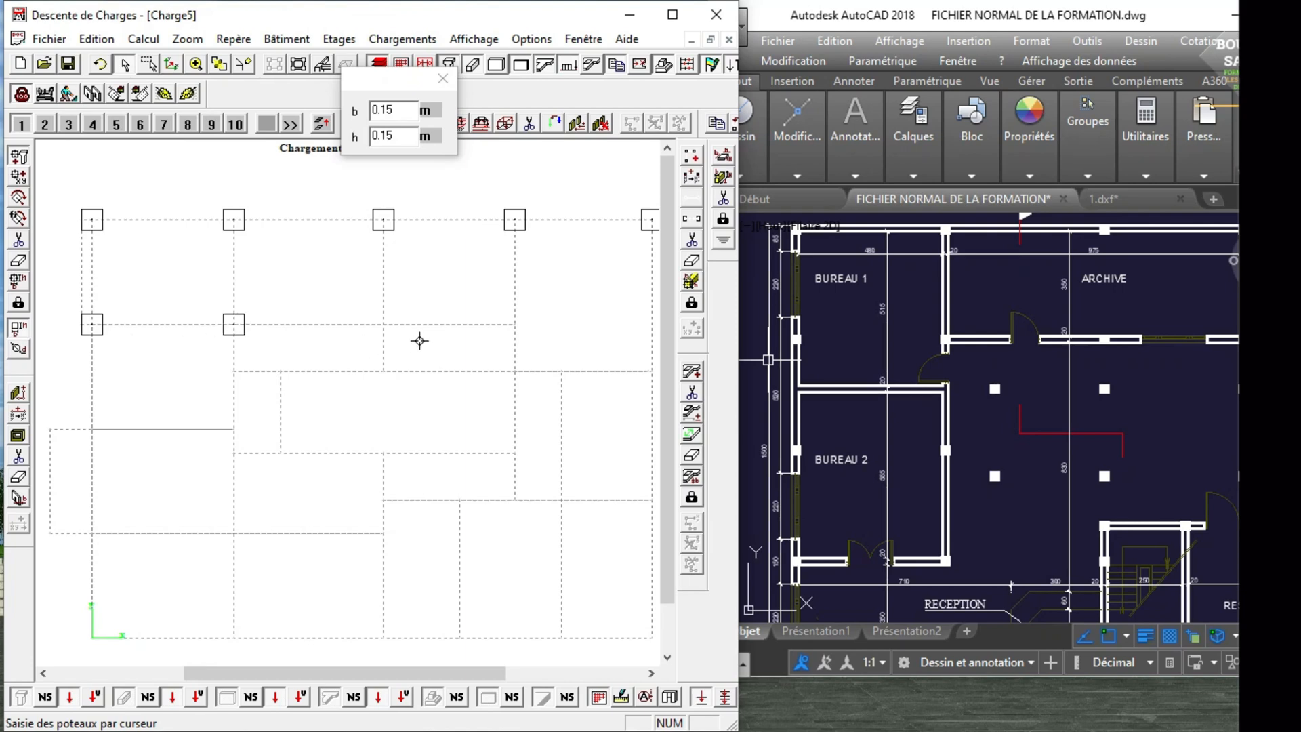
{"action": "left_click", "coordinate": [384, 324]}
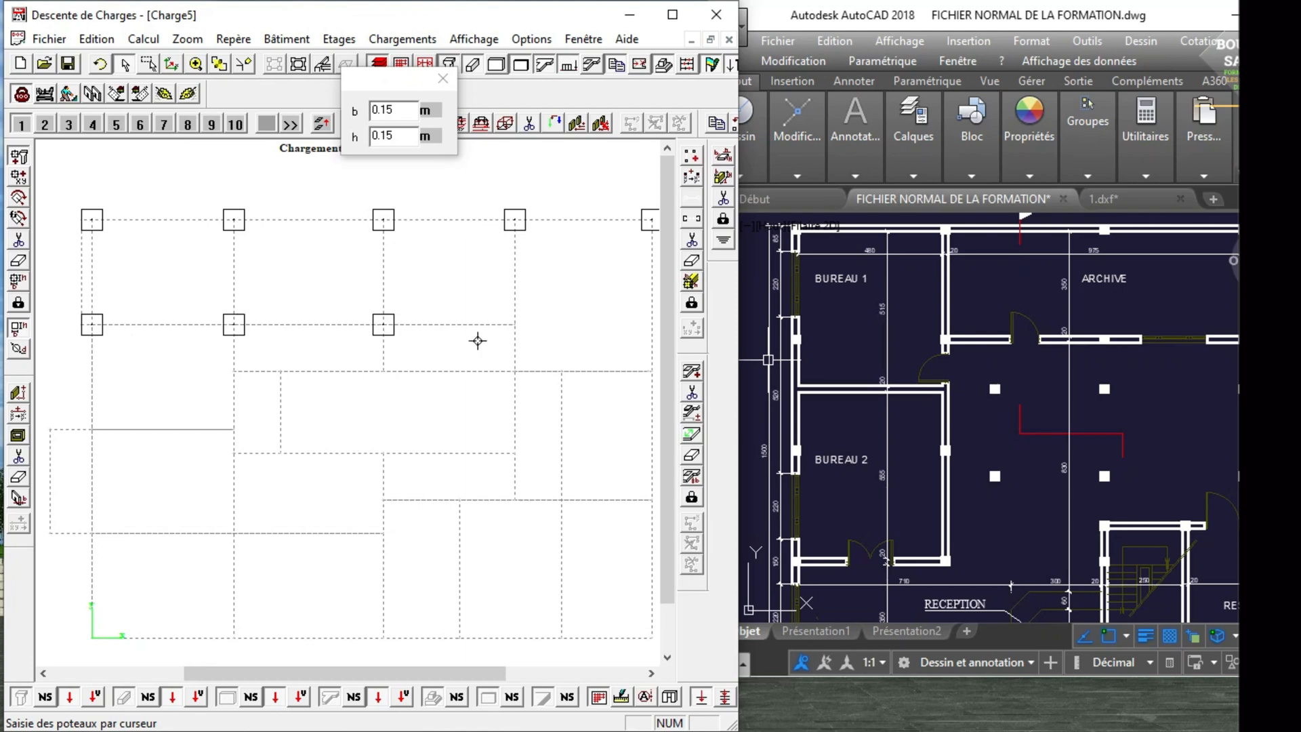
{"action": "left_click", "coordinate": [515, 325]}
Examine the R.D.C plan around the toilets, BUREAU 1, BUREAU 2 and the central hall to locate the next row of columns.
{"action": "scroll", "coordinate": [903, 334], "scroll_direction": "down", "scroll_amount": 2}
{"action": "scroll", "coordinate": [1152, 339], "scroll_direction": "up", "scroll_amount": 2}
{"action": "scroll", "coordinate": [1137, 332], "scroll_direction": "down", "scroll_amount": 2}
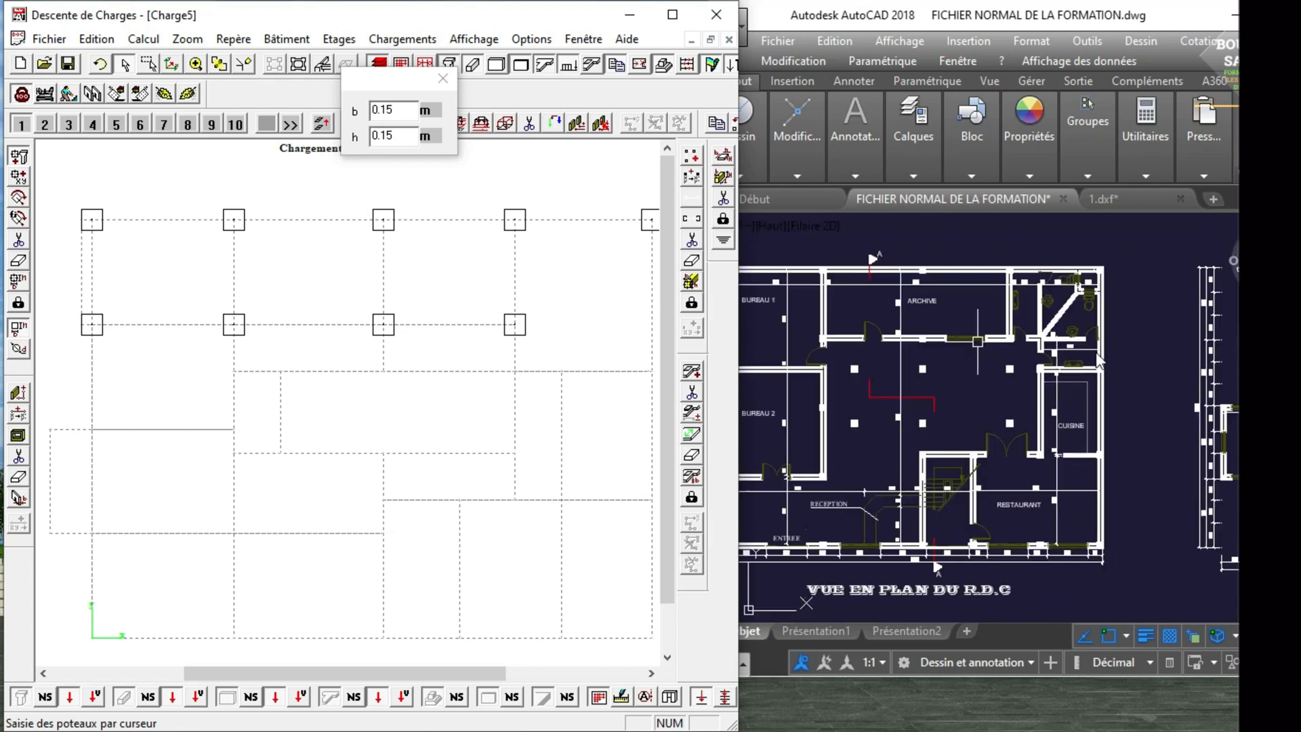
{"action": "scroll", "coordinate": [1084, 323], "scroll_direction": "up", "scroll_amount": 5}
{"action": "scroll", "coordinate": [1084, 343], "scroll_direction": "down", "scroll_amount": 4}
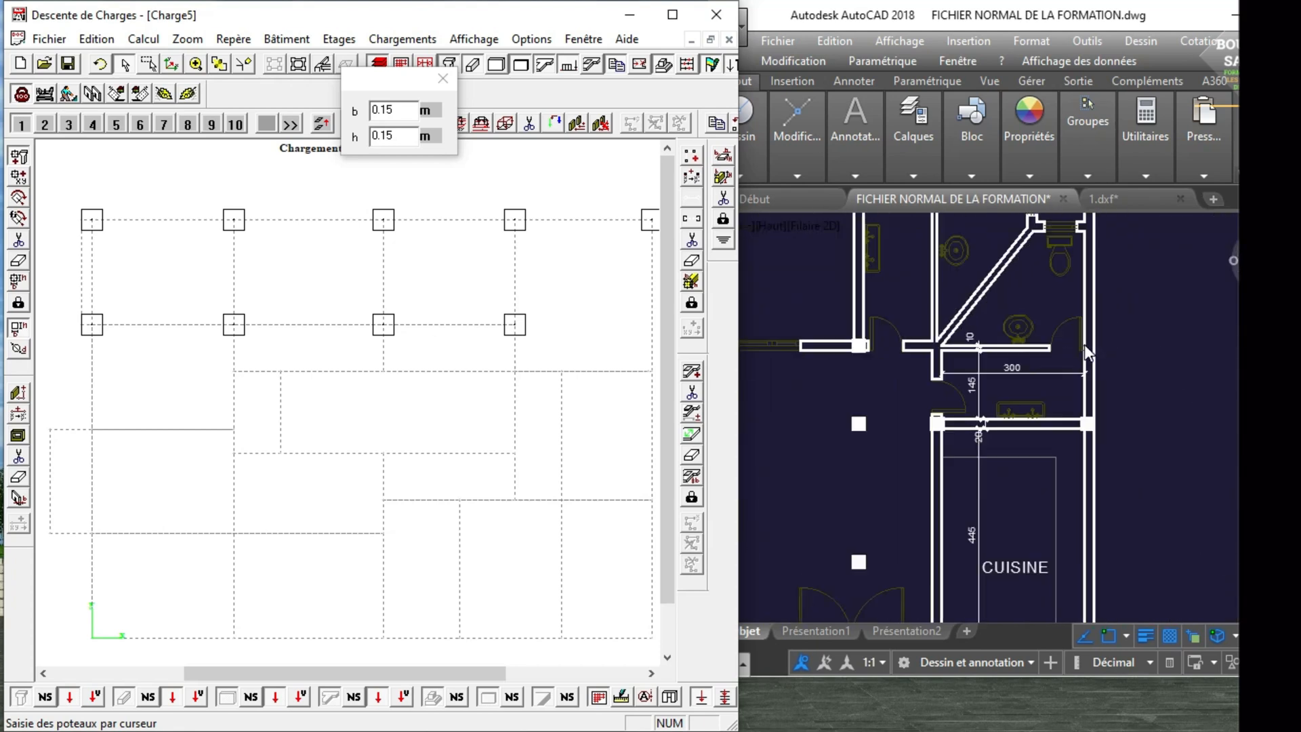
{"action": "scroll", "coordinate": [884, 364], "scroll_direction": "down", "scroll_amount": 2}
{"action": "scroll", "coordinate": [847, 364], "scroll_direction": "up", "scroll_amount": 3}
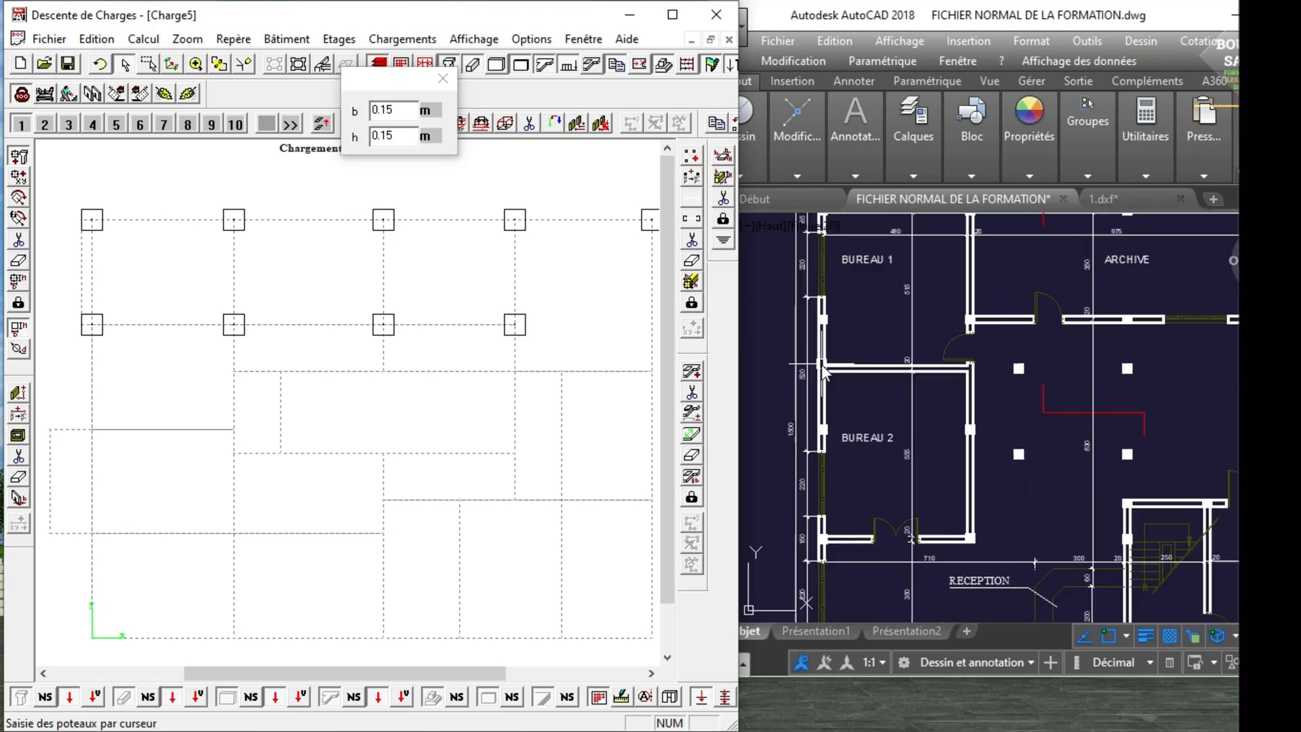
{"action": "scroll", "coordinate": [821, 364], "scroll_direction": "down", "scroll_amount": 2}
{"action": "scroll", "coordinate": [822, 364], "scroll_direction": "down", "scroll_amount": 1}
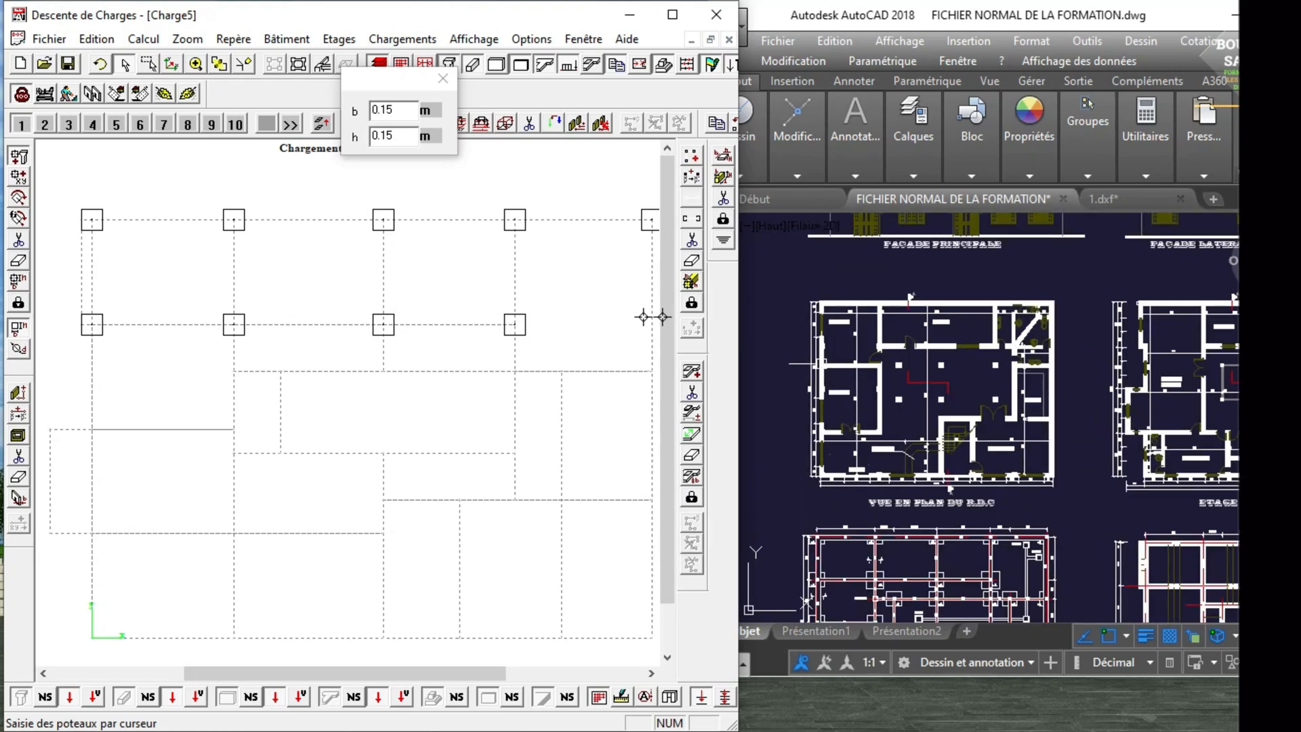
{"action": "scroll", "coordinate": [847, 342], "scroll_direction": "down", "scroll_amount": 1}
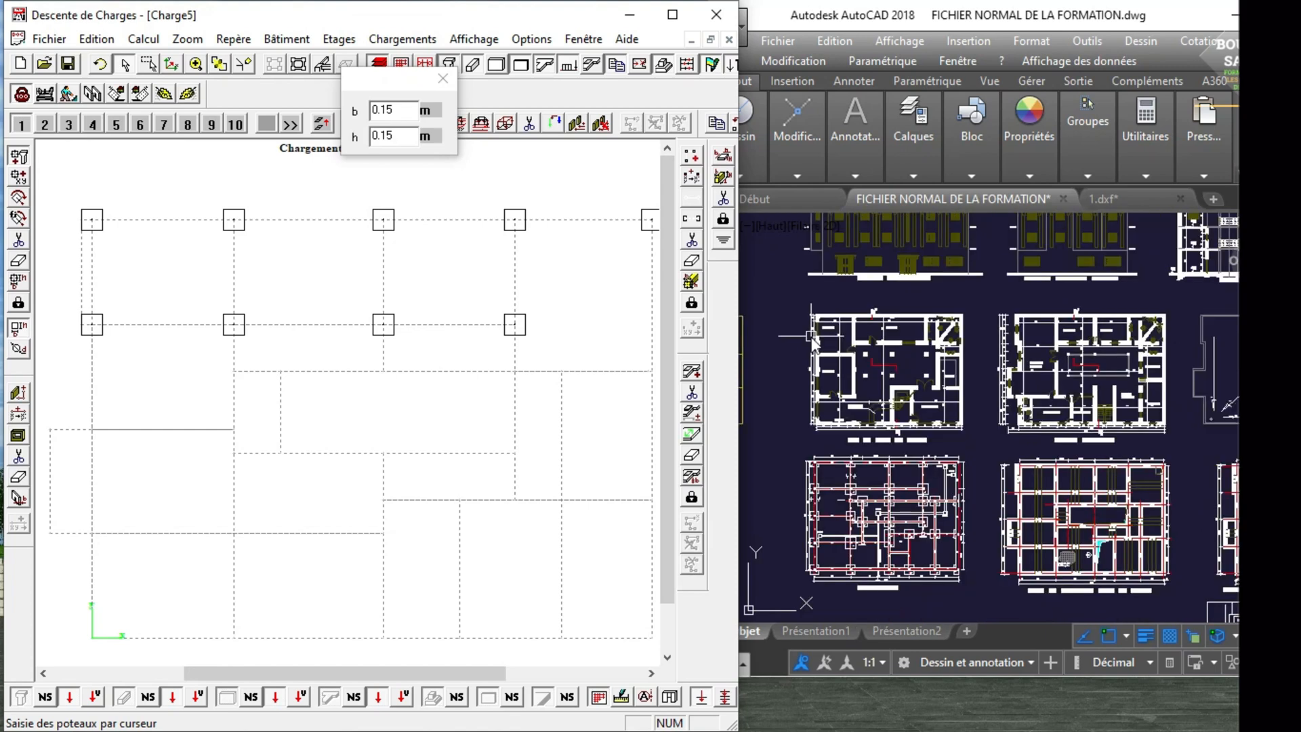
{"action": "scroll", "coordinate": [893, 345], "scroll_direction": "up", "scroll_amount": 4}
{"action": "scroll", "coordinate": [893, 344], "scroll_direction": "down", "scroll_amount": 6}
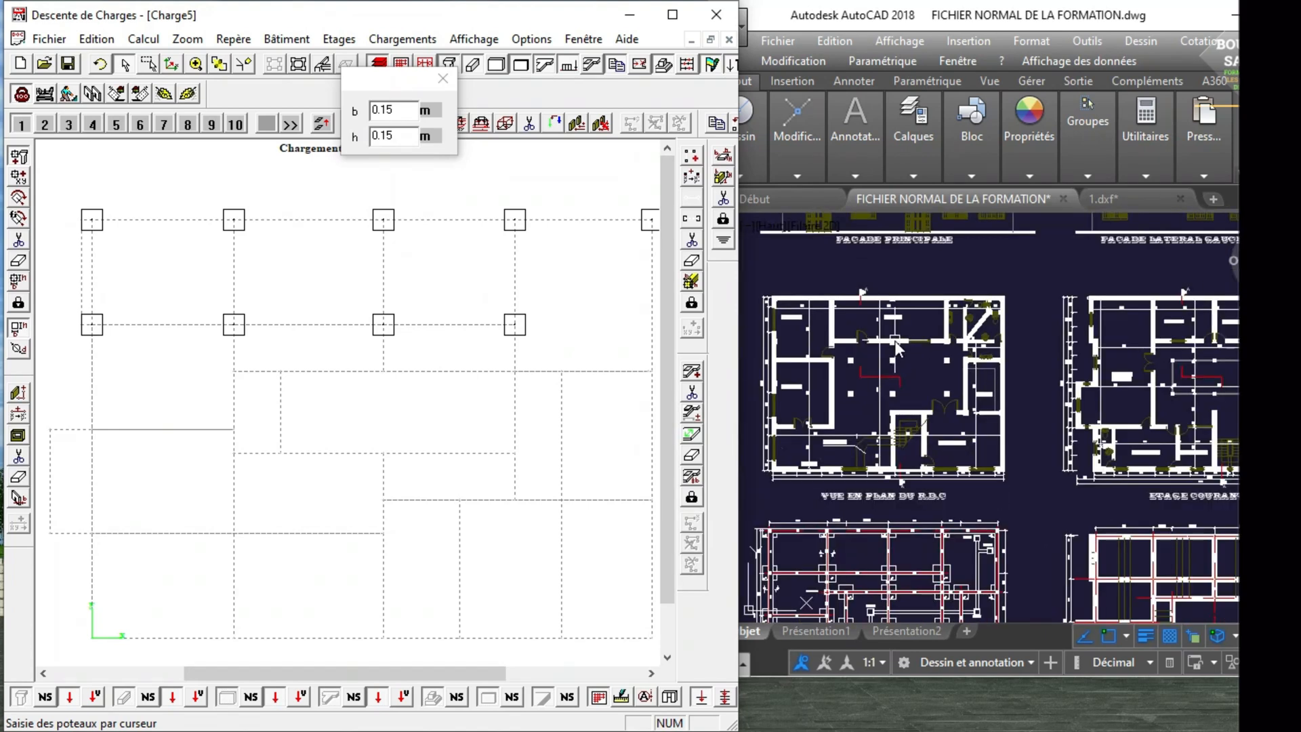
{"action": "scroll", "coordinate": [803, 339], "scroll_direction": "up", "scroll_amount": 2}
{"action": "scroll", "coordinate": [802, 339], "scroll_direction": "up", "scroll_amount": 3}
{"action": "scroll", "coordinate": [859, 340], "scroll_direction": "down", "scroll_amount": 3}
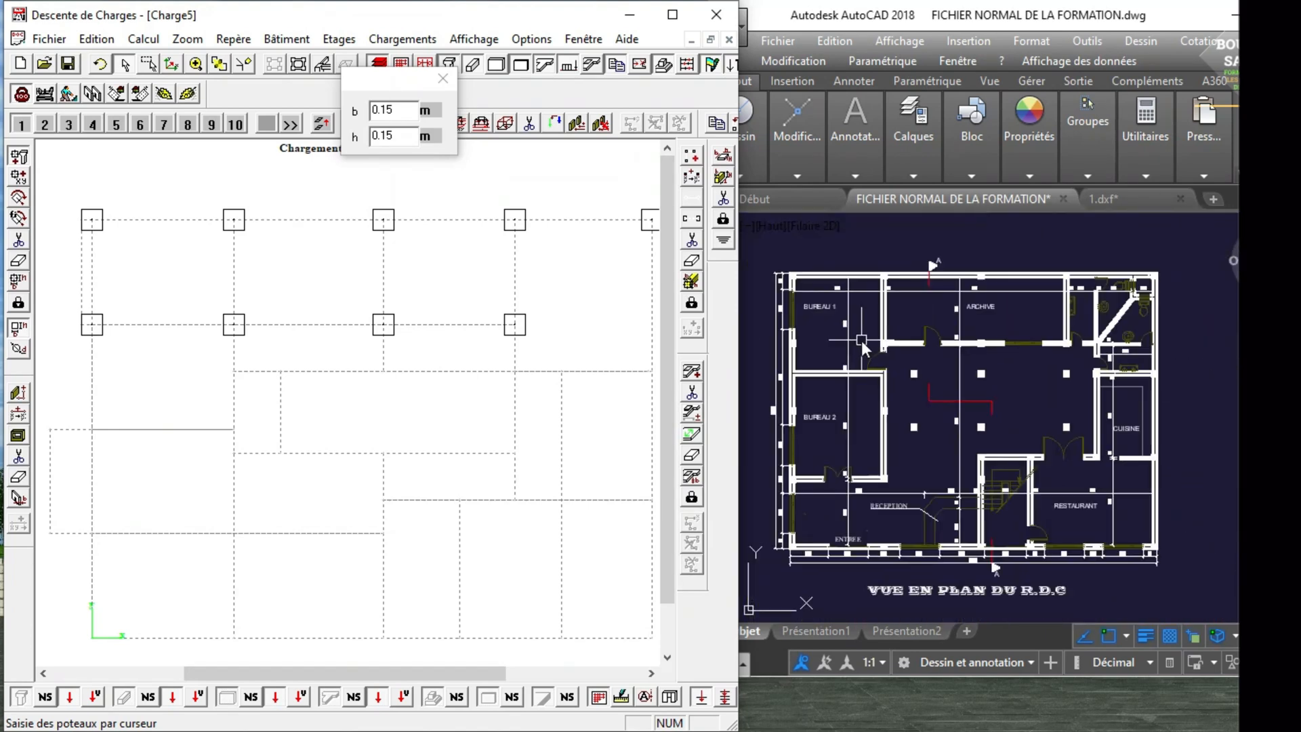
{"action": "scroll", "coordinate": [853, 357], "scroll_direction": "up", "scroll_amount": 2}
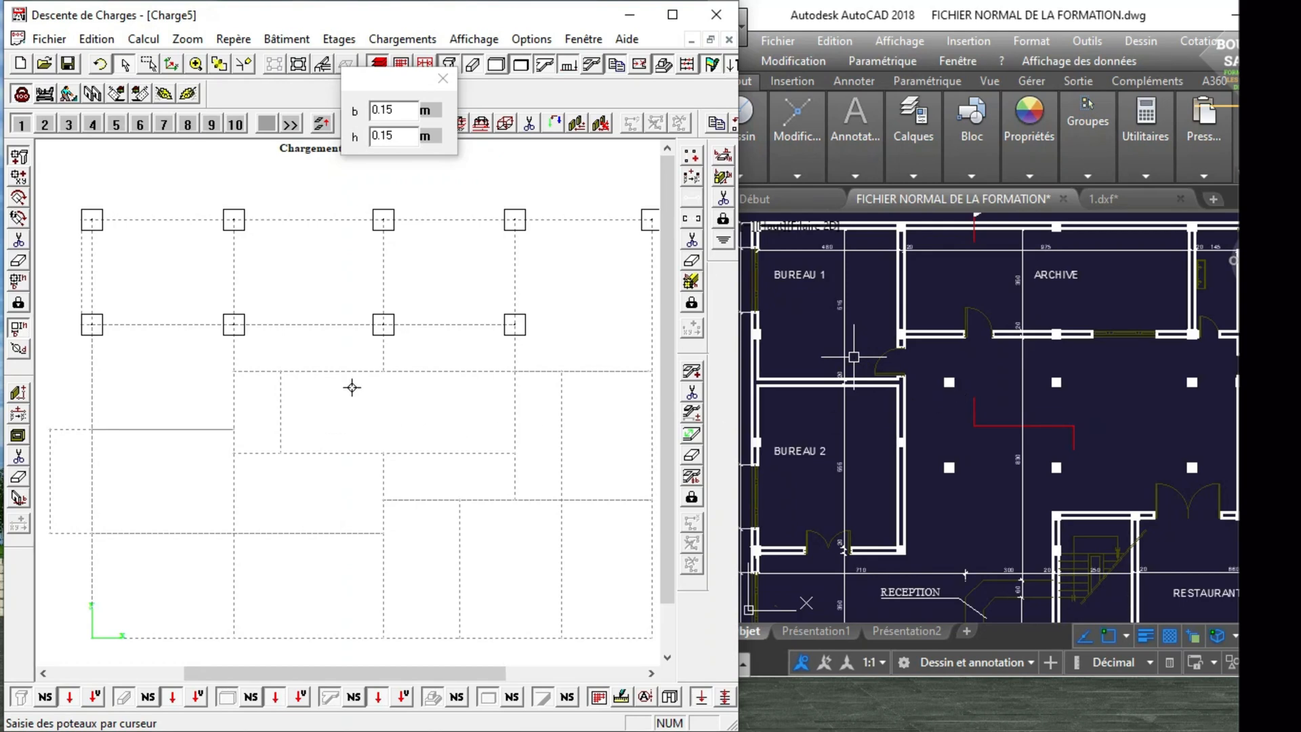
Place three columns along the third horizontal grid line for the upper row of freestanding columns in the central hall.
{"action": "scroll", "coordinate": [869, 388], "scroll_direction": "up", "scroll_amount": 1}
{"action": "scroll", "coordinate": [869, 387], "scroll_direction": "down", "scroll_amount": 1}
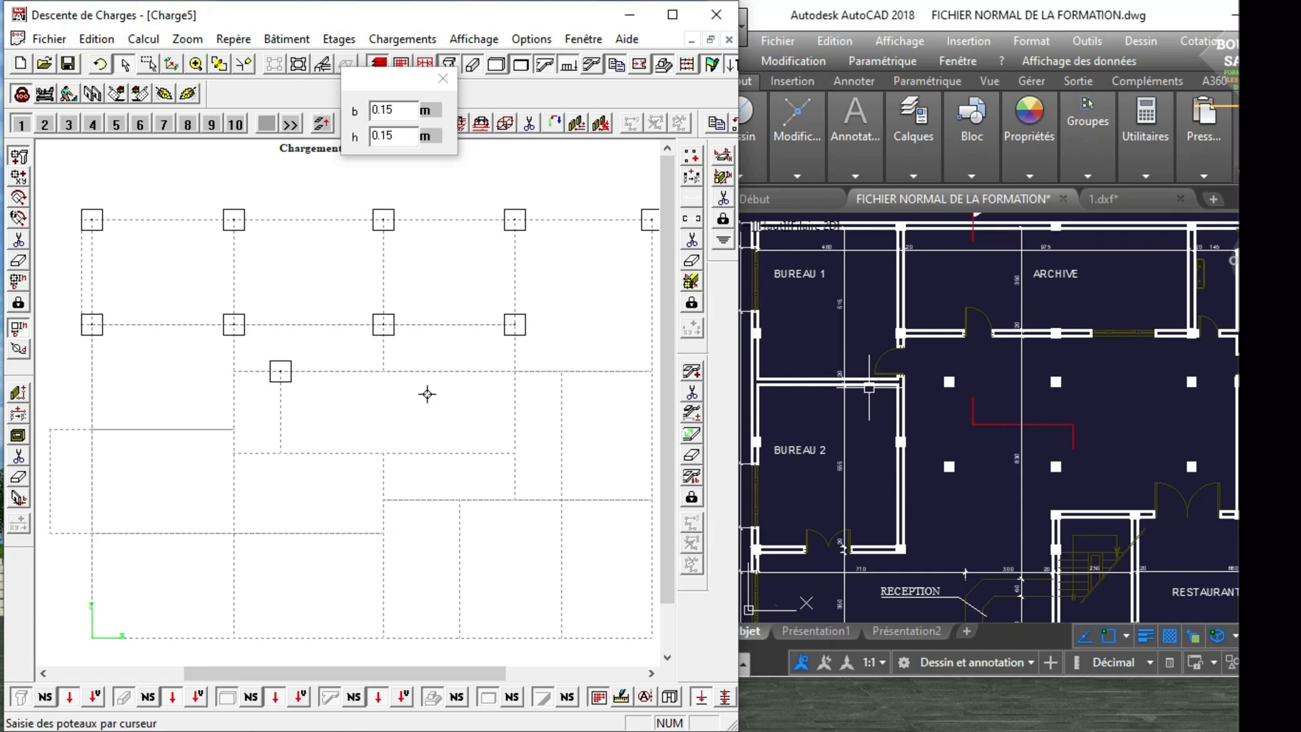
{"action": "left_click", "coordinate": [385, 367]}
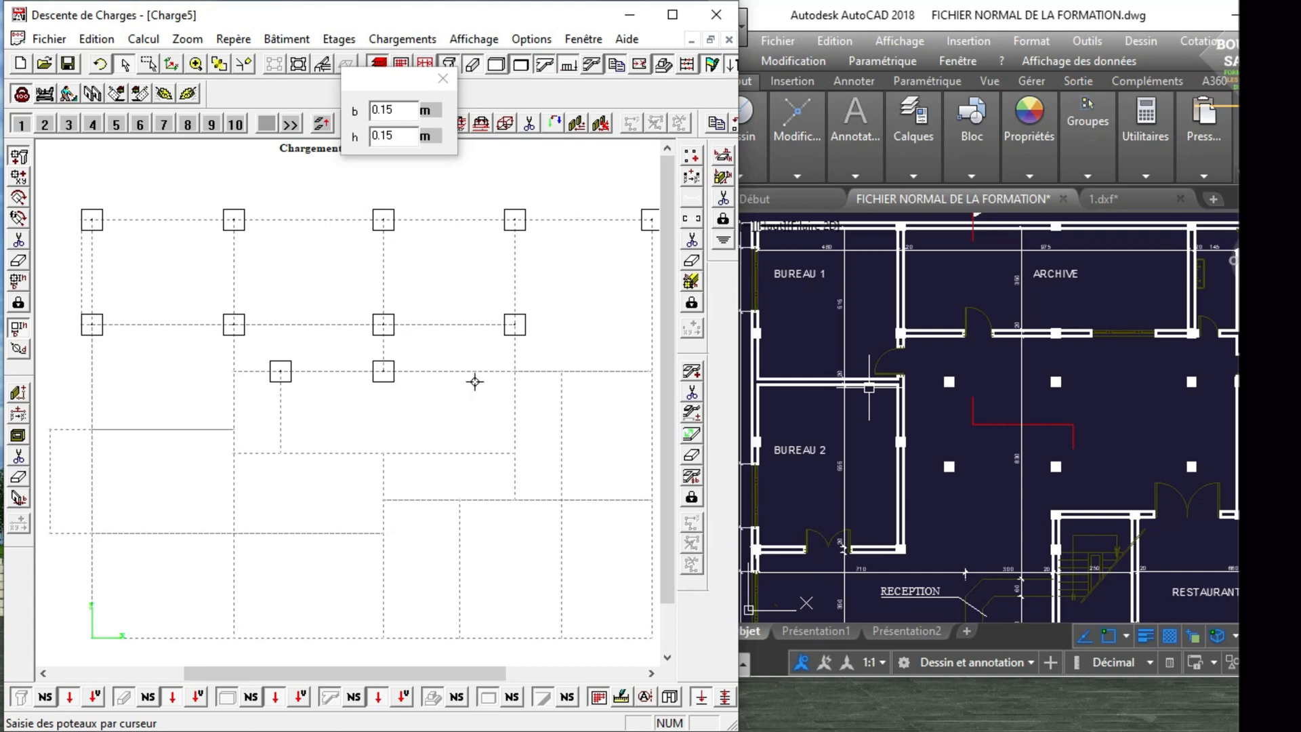
{"action": "left_click", "coordinate": [514, 366]}
Extend the third grid line's column row with two columns at the upper corners of the CUISINE.
{"action": "scroll", "coordinate": [859, 388], "scroll_direction": "down", "scroll_amount": 3}
{"action": "scroll", "coordinate": [997, 389], "scroll_direction": "up", "scroll_amount": 3}
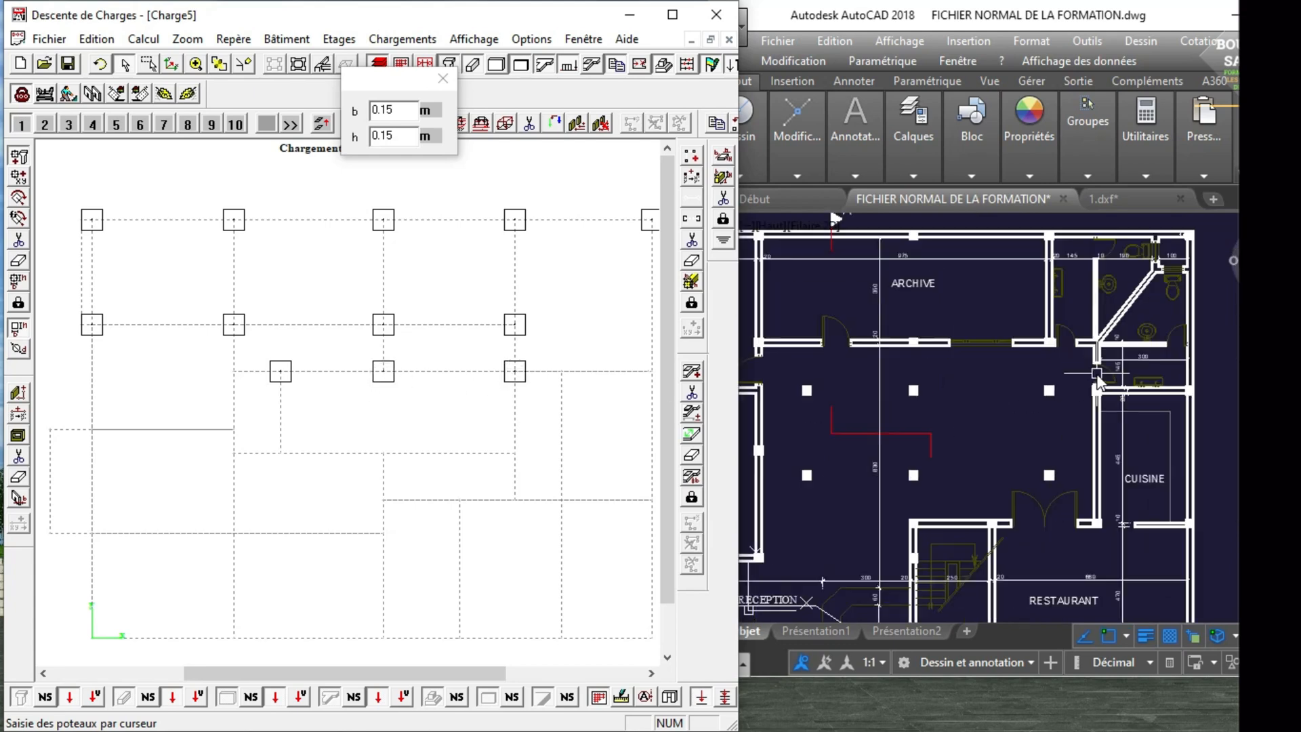
{"action": "scroll", "coordinate": [1004, 379], "scroll_direction": "up", "scroll_amount": 3}
{"action": "scroll", "coordinate": [932, 388], "scroll_direction": "down", "scroll_amount": 2}
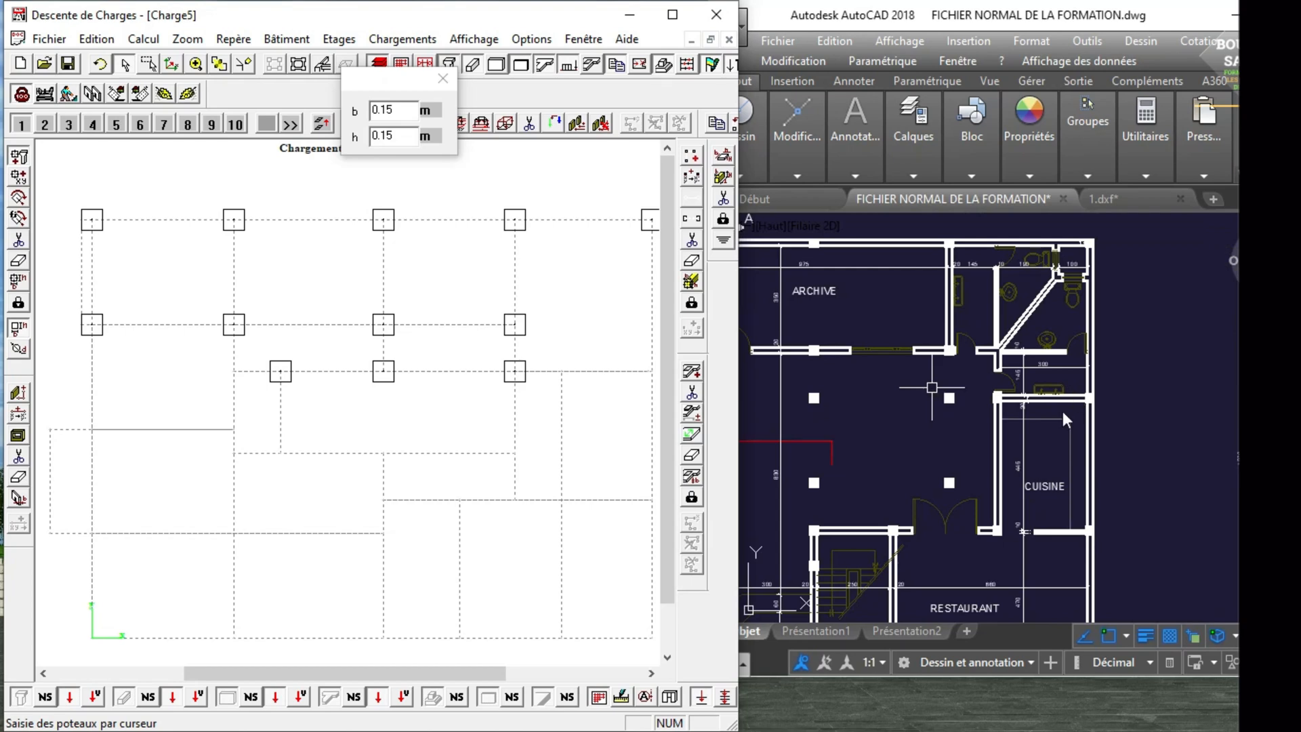
{"action": "scroll", "coordinate": [1053, 408], "scroll_direction": "up", "scroll_amount": 2}
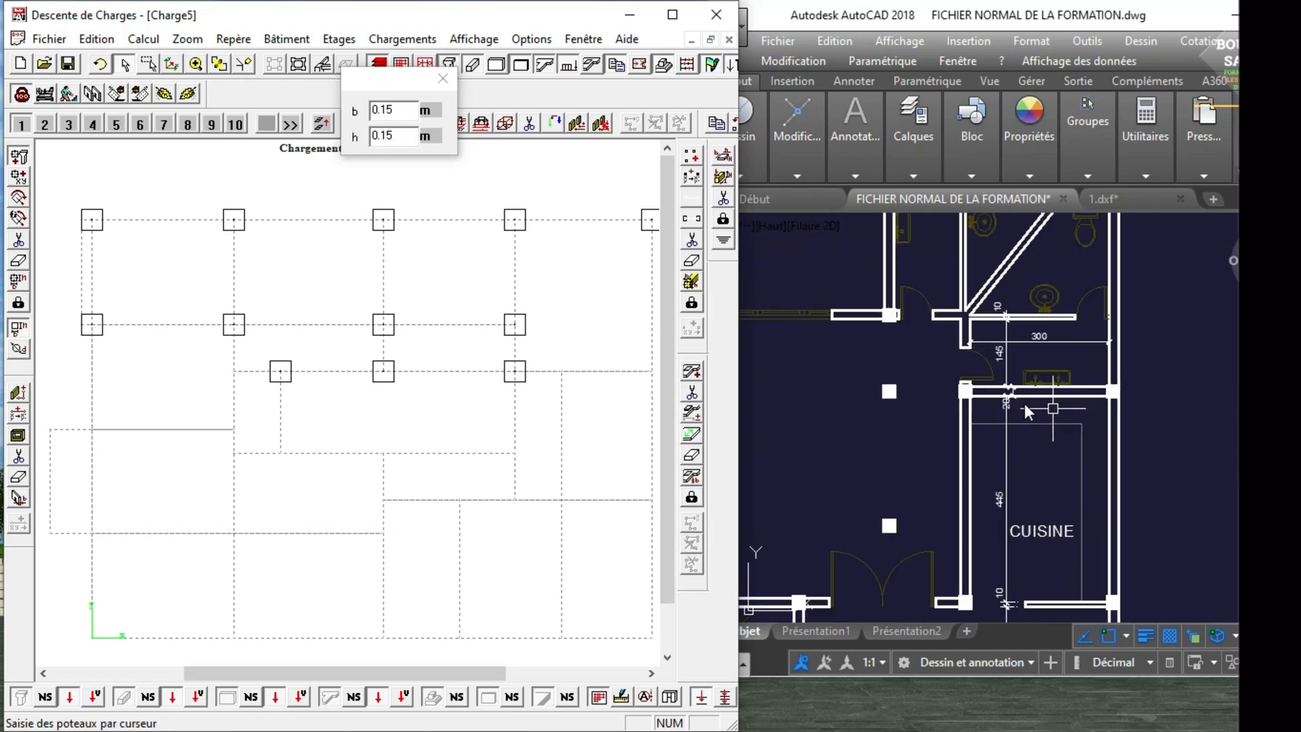
{"action": "left_click", "coordinate": [560, 376]}
{"action": "left_click", "coordinate": [647, 372]}
Place two columns at the ends of the short grid line crossing BUREAU 2, matching the columns in its side walls.
{"action": "scroll", "coordinate": [963, 388], "scroll_direction": "down", "scroll_amount": 6}
{"action": "scroll", "coordinate": [872, 397], "scroll_direction": "up", "scroll_amount": 4}
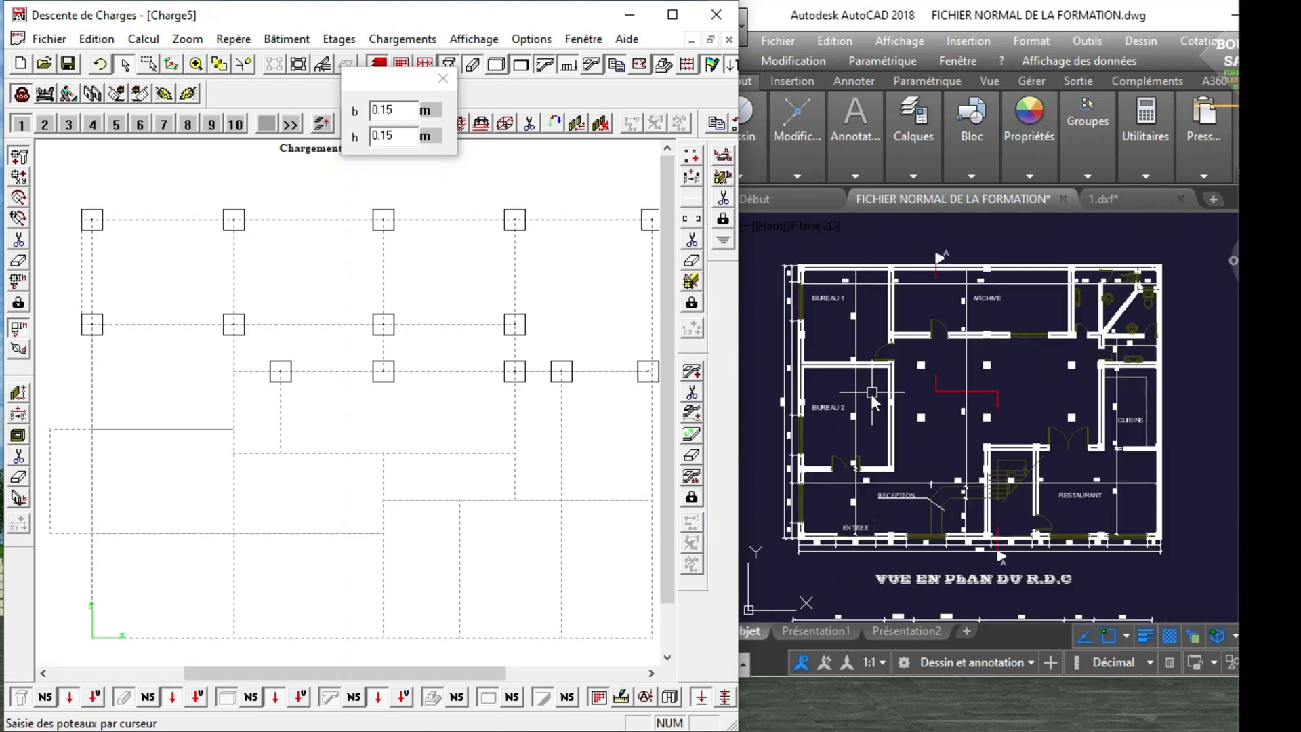
{"action": "scroll", "coordinate": [871, 393], "scroll_direction": "up", "scroll_amount": 2}
{"action": "scroll", "coordinate": [883, 392], "scroll_direction": "down", "scroll_amount": 2}
{"action": "scroll", "coordinate": [894, 392], "scroll_direction": "up", "scroll_amount": 2}
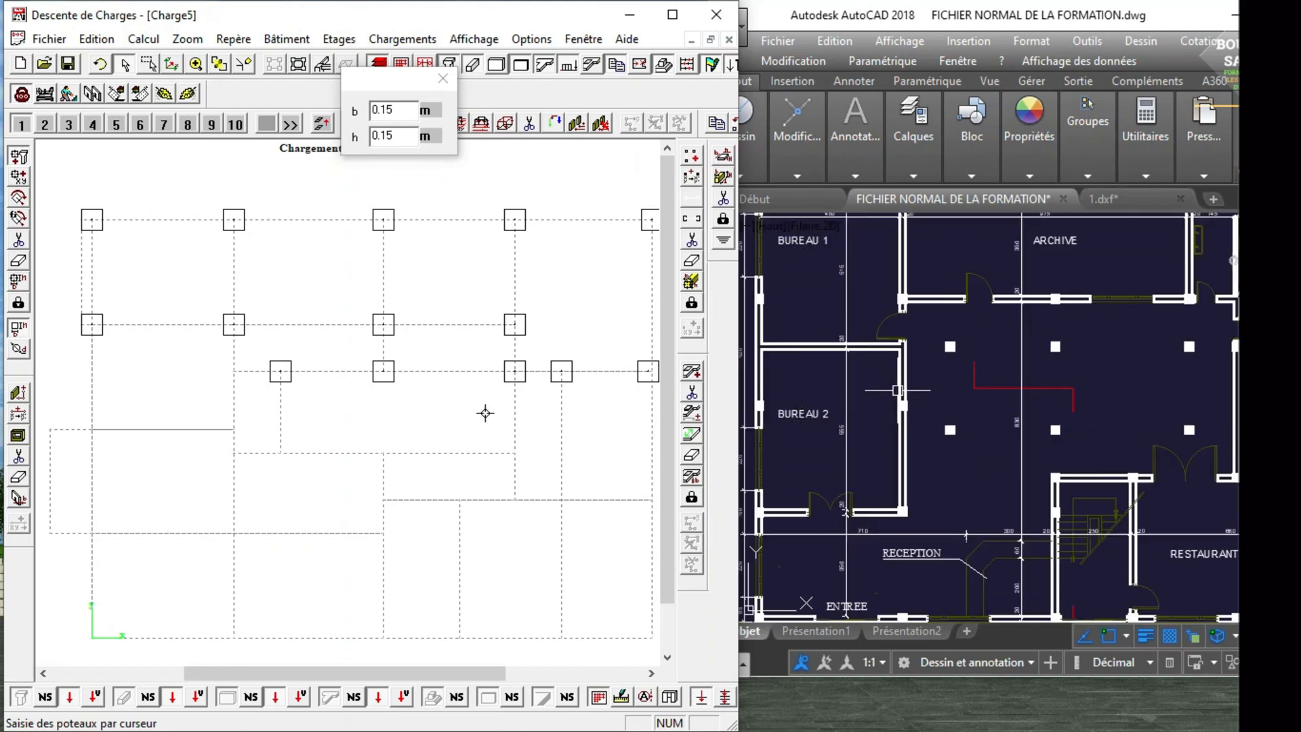
{"action": "left_click", "coordinate": [90, 430]}
{"action": "left_click", "coordinate": [233, 430]}
Place three columns on the grid line below the hall's upper row, for the hall's lower row of freestanding columns.
{"action": "left_click", "coordinate": [280, 453]}
{"action": "left_click", "coordinate": [387, 453]}
{"action": "left_click", "coordinate": [498, 448]}
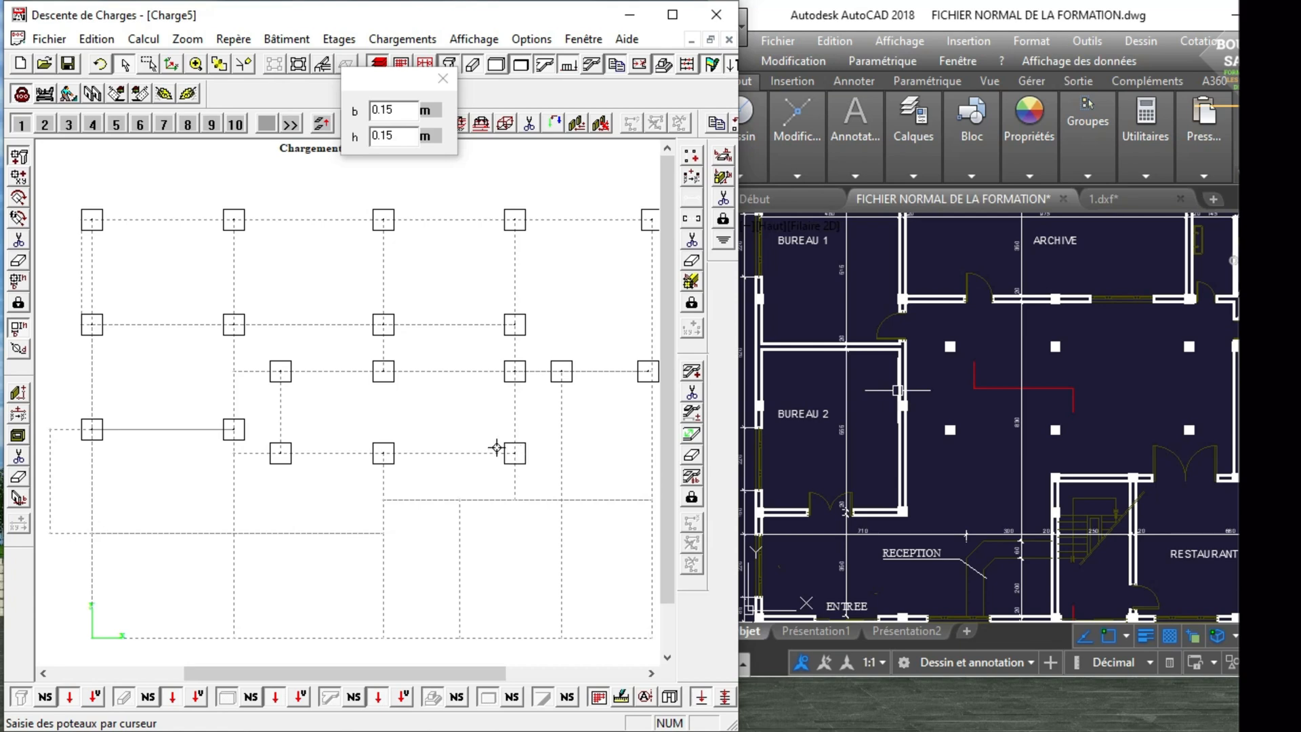
Place two columns at the upper corners of the staircase enclosure, on the grid line between the hall and the RESTAURANT.
{"action": "scroll", "coordinate": [928, 424], "scroll_direction": "down", "scroll_amount": 4}
{"action": "scroll", "coordinate": [1106, 416], "scroll_direction": "up", "scroll_amount": 8}
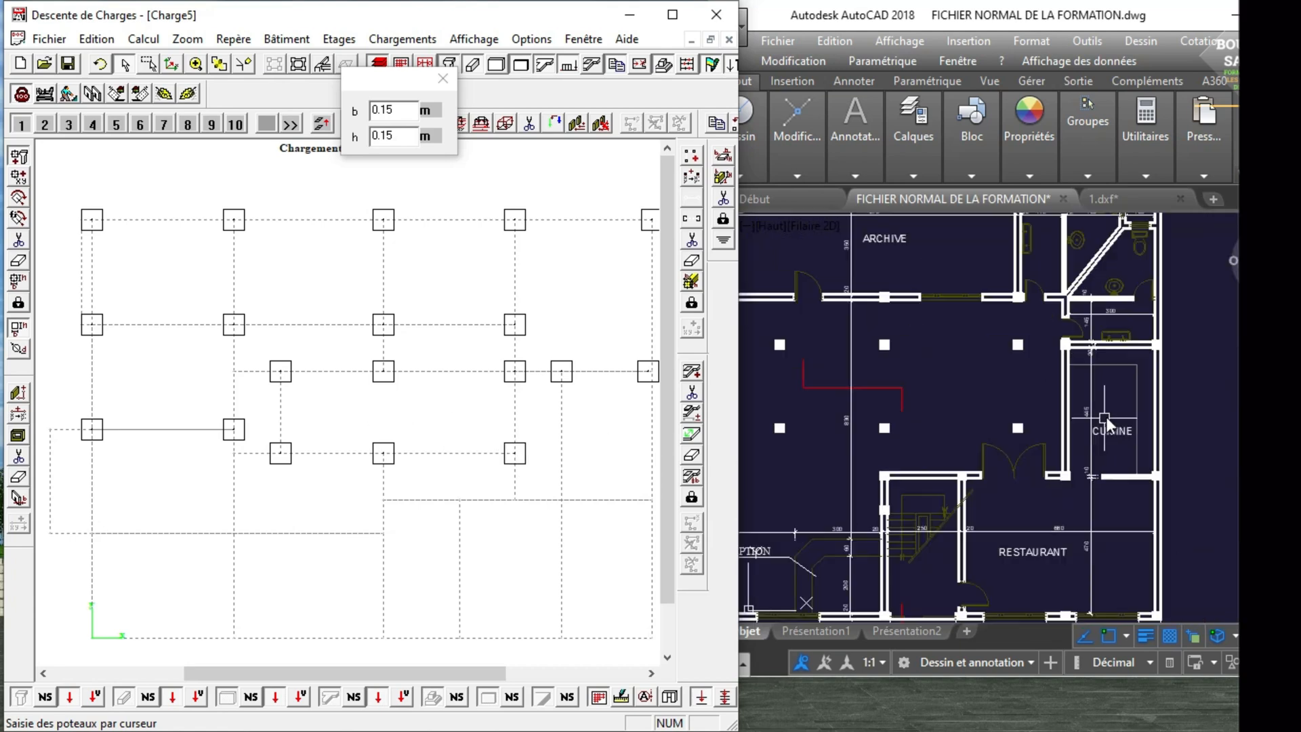
{"action": "scroll", "coordinate": [1111, 427], "scroll_direction": "down", "scroll_amount": 6}
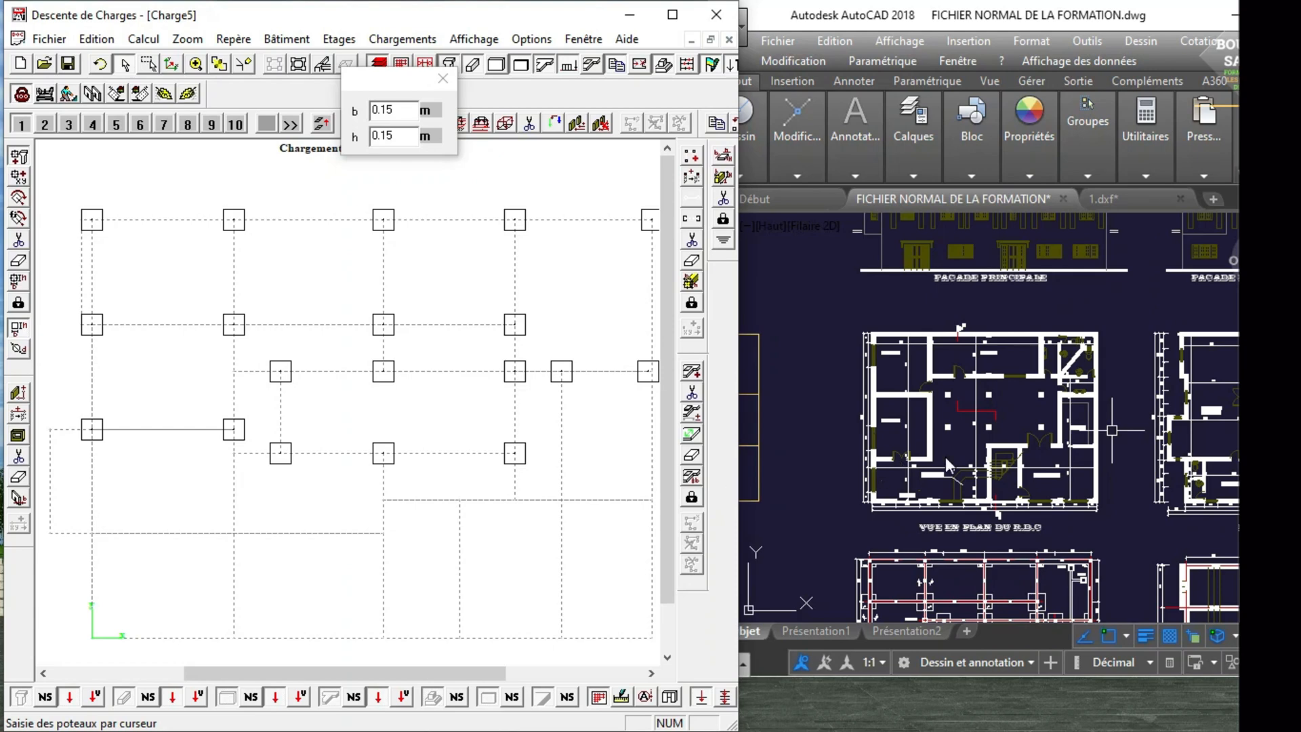
{"action": "scroll", "coordinate": [945, 456], "scroll_direction": "up", "scroll_amount": 5}
{"action": "scroll", "coordinate": [941, 442], "scroll_direction": "down", "scroll_amount": 1}
{"action": "scroll", "coordinate": [935, 447], "scroll_direction": "up", "scroll_amount": 1}
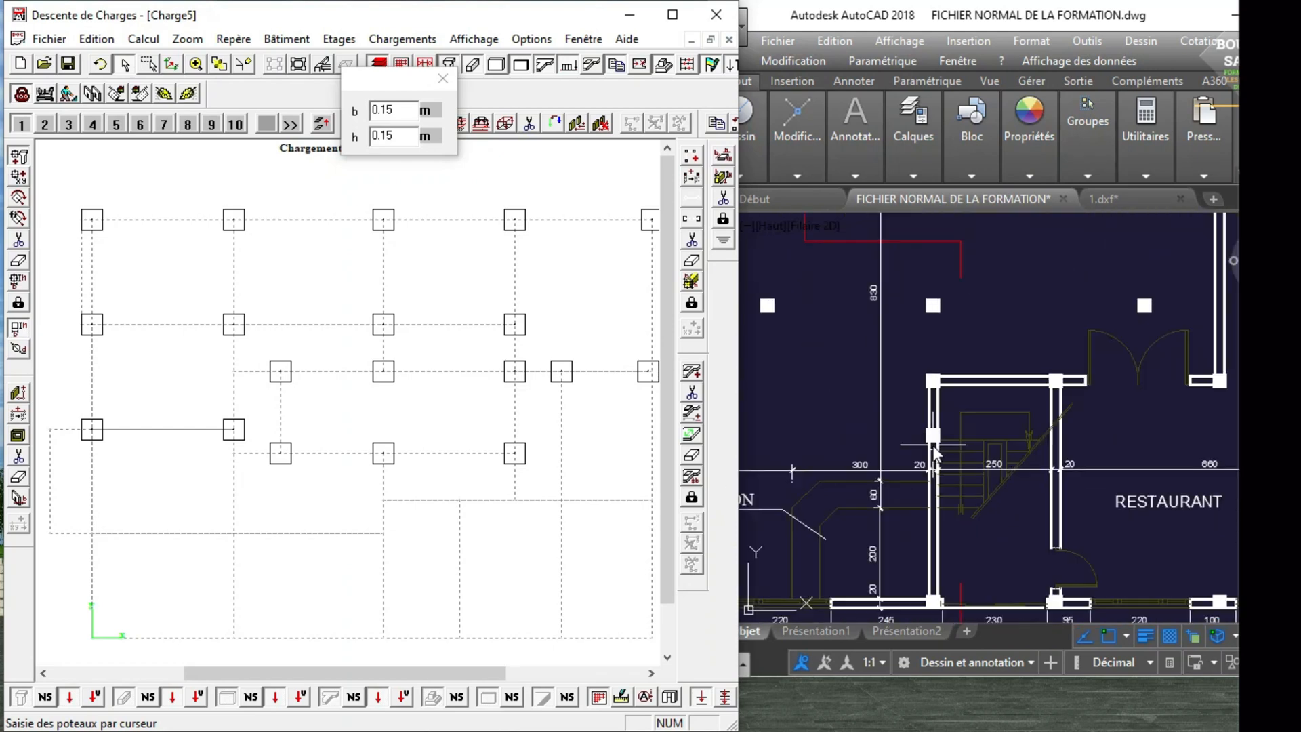
{"action": "left_click", "coordinate": [384, 499]}
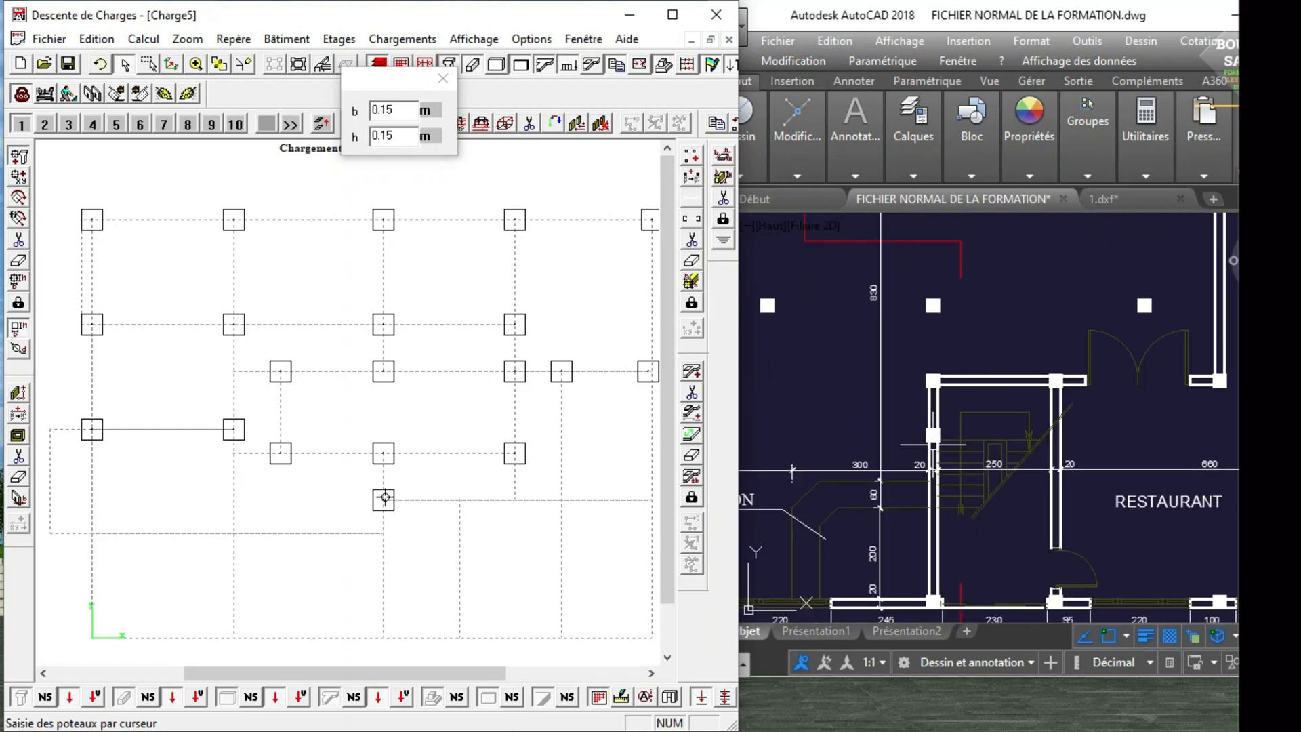
{"action": "left_click", "coordinate": [460, 500]}
Place two columns at the lower corners of the CUISINE, on the same grid line as the staircase's upper corners.
{"action": "scroll", "coordinate": [899, 389], "scroll_direction": "down", "scroll_amount": 6}
{"action": "scroll", "coordinate": [939, 377], "scroll_direction": "up", "scroll_amount": 4}
{"action": "scroll", "coordinate": [1004, 361], "scroll_direction": "up", "scroll_amount": 2}
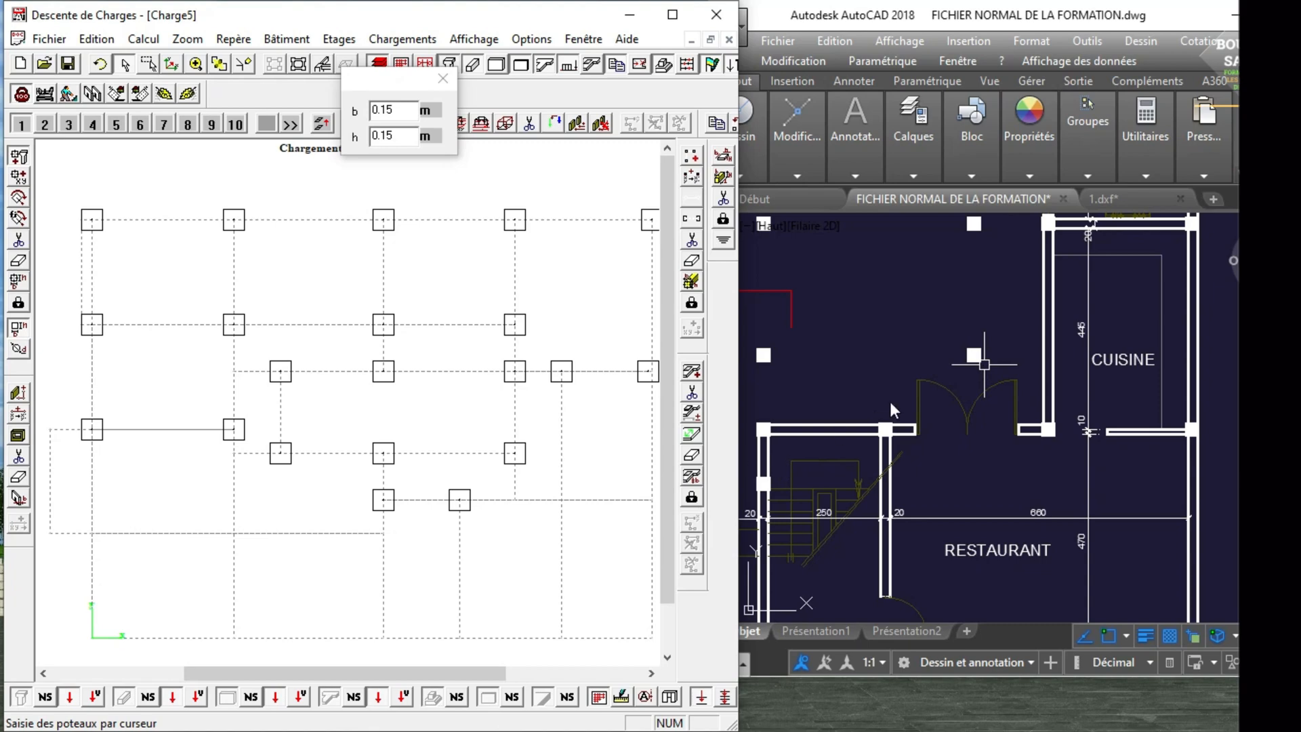
{"action": "scroll", "coordinate": [924, 388], "scroll_direction": "down", "scroll_amount": 5}
{"action": "scroll", "coordinate": [935, 352], "scroll_direction": "up", "scroll_amount": 5}
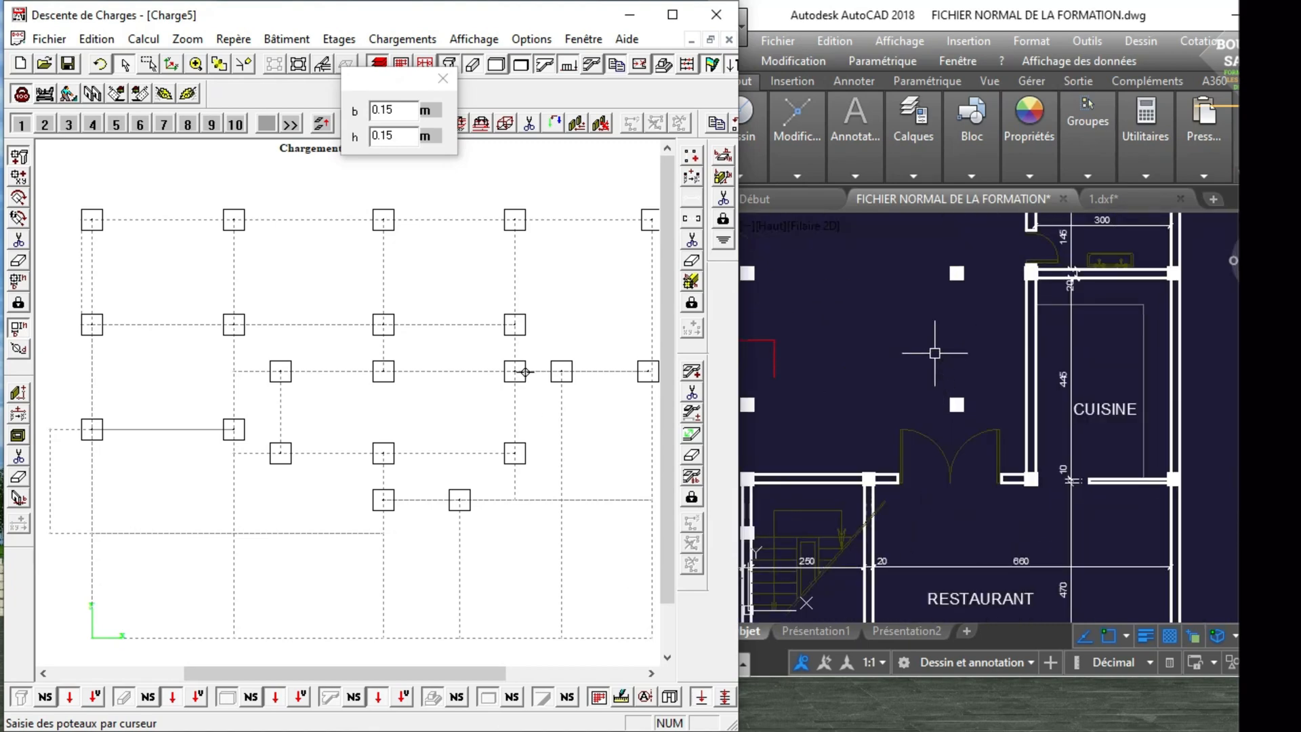
{"action": "scroll", "coordinate": [851, 446], "scroll_direction": "down", "scroll_amount": 2}
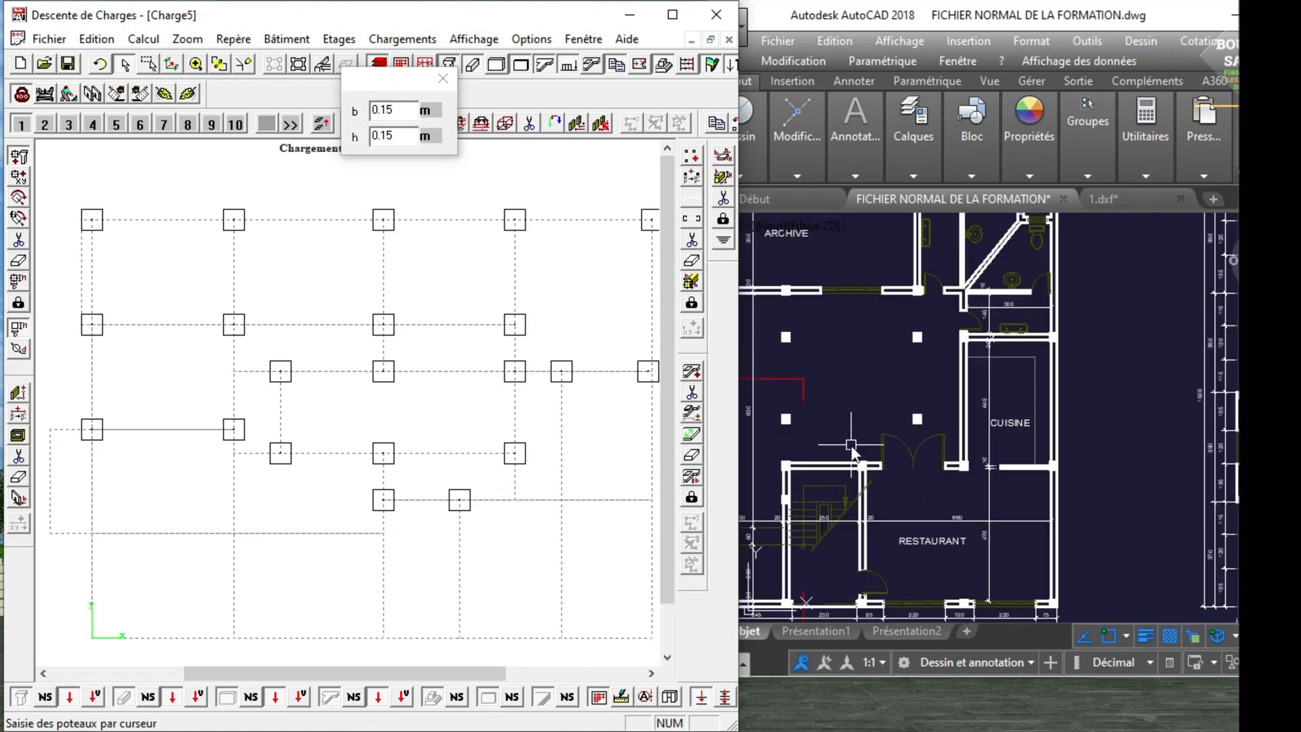
{"action": "scroll", "coordinate": [908, 449], "scroll_direction": "up", "scroll_amount": 2}
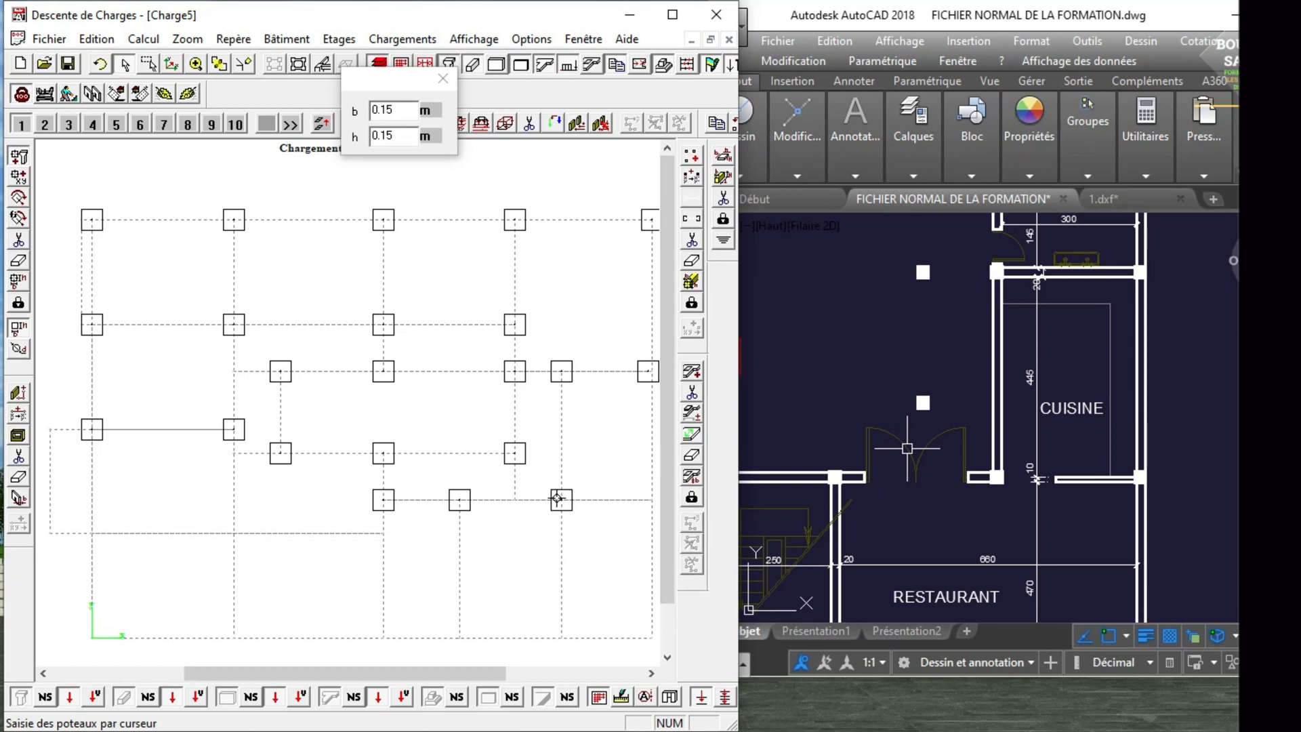
{"action": "scroll", "coordinate": [851, 420], "scroll_direction": "down", "scroll_amount": 2}
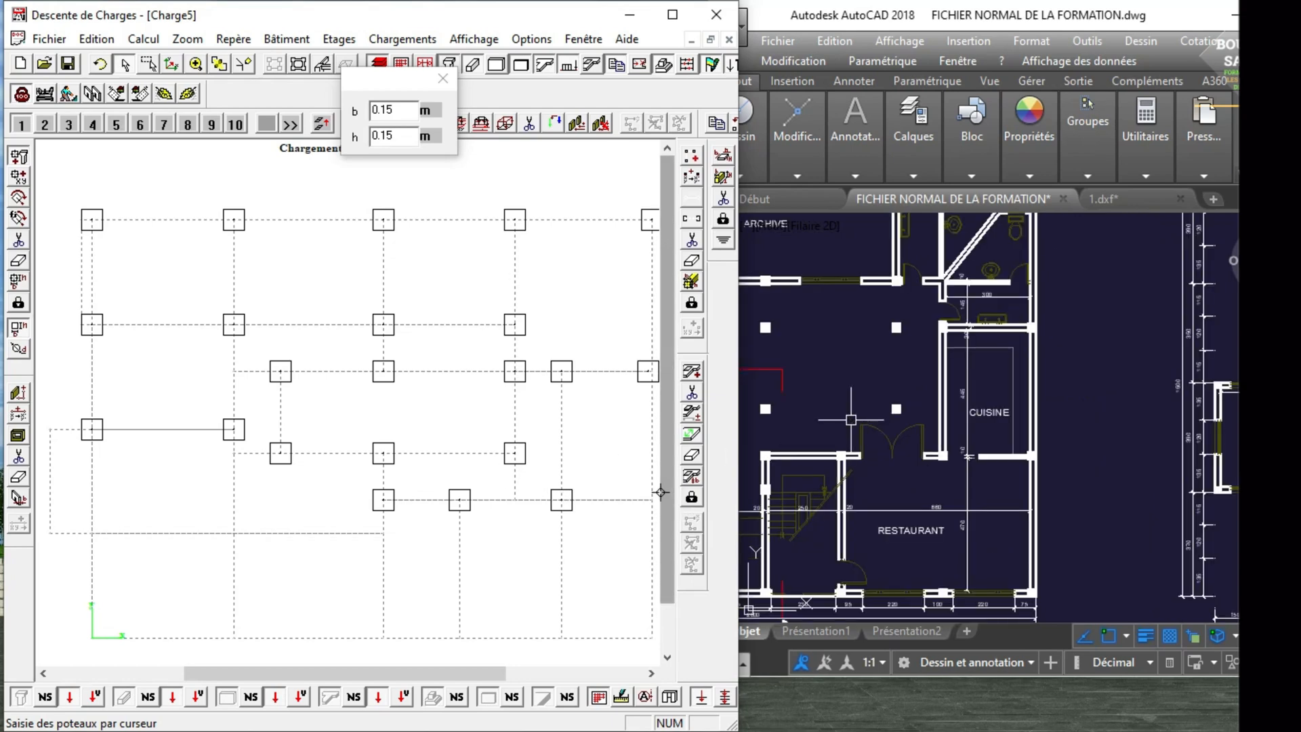
Place two columns at the lower corners of BUREAU 2, on the grid line above the RECEPTION.
{"action": "scroll", "coordinate": [887, 416], "scroll_direction": "down", "scroll_amount": 5}
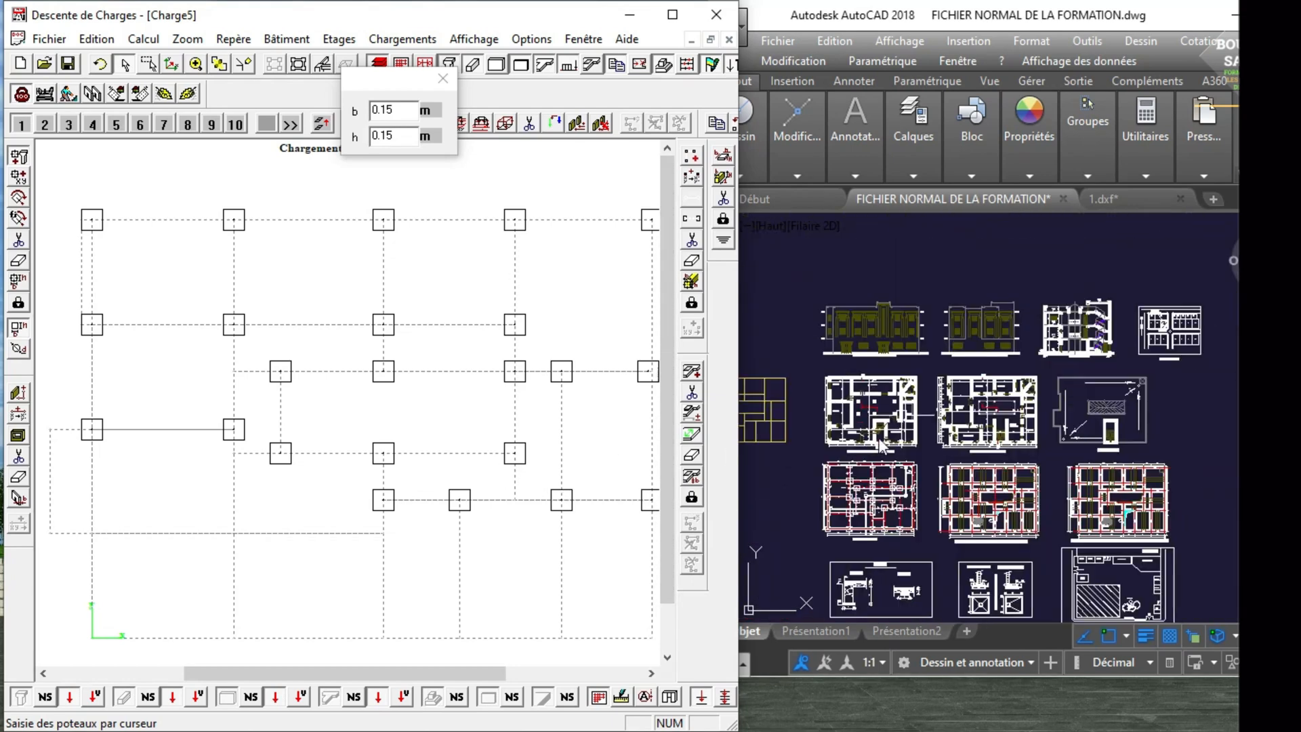
{"action": "scroll", "coordinate": [881, 437], "scroll_direction": "up", "scroll_amount": 5}
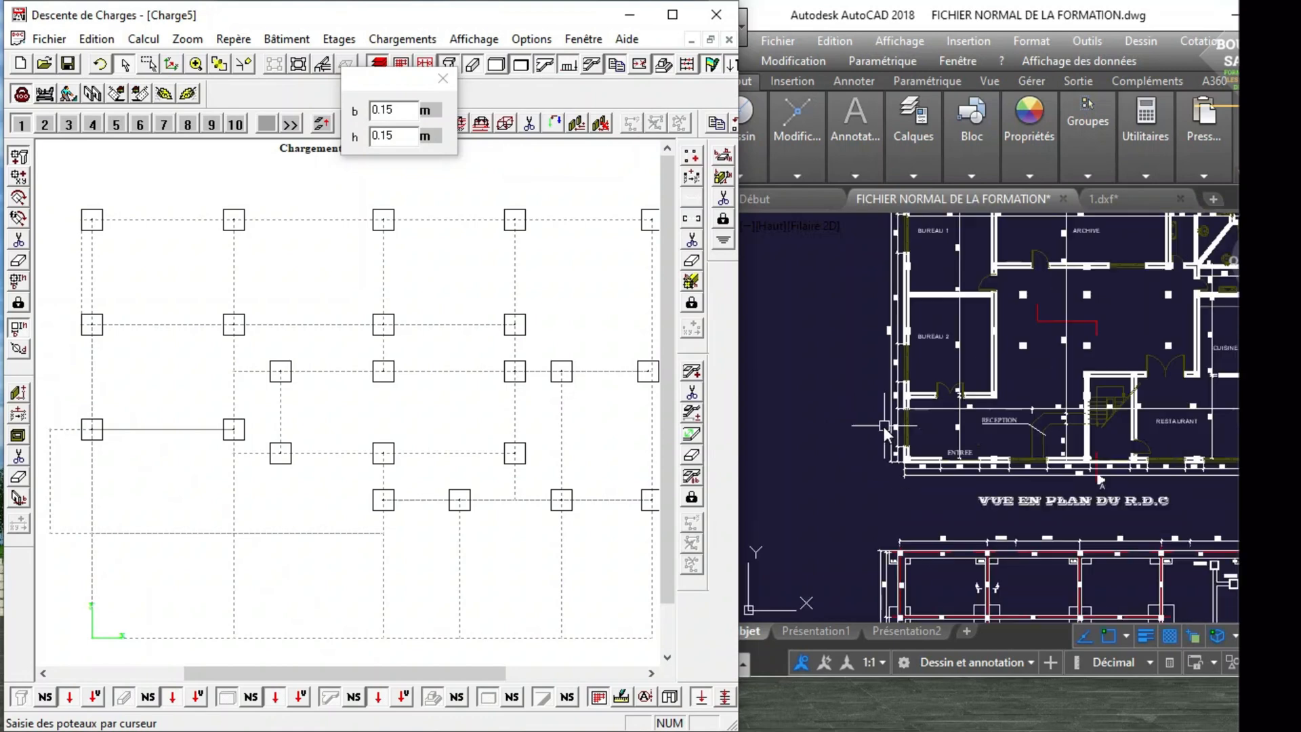
{"action": "scroll", "coordinate": [931, 424], "scroll_direction": "up", "scroll_amount": 2}
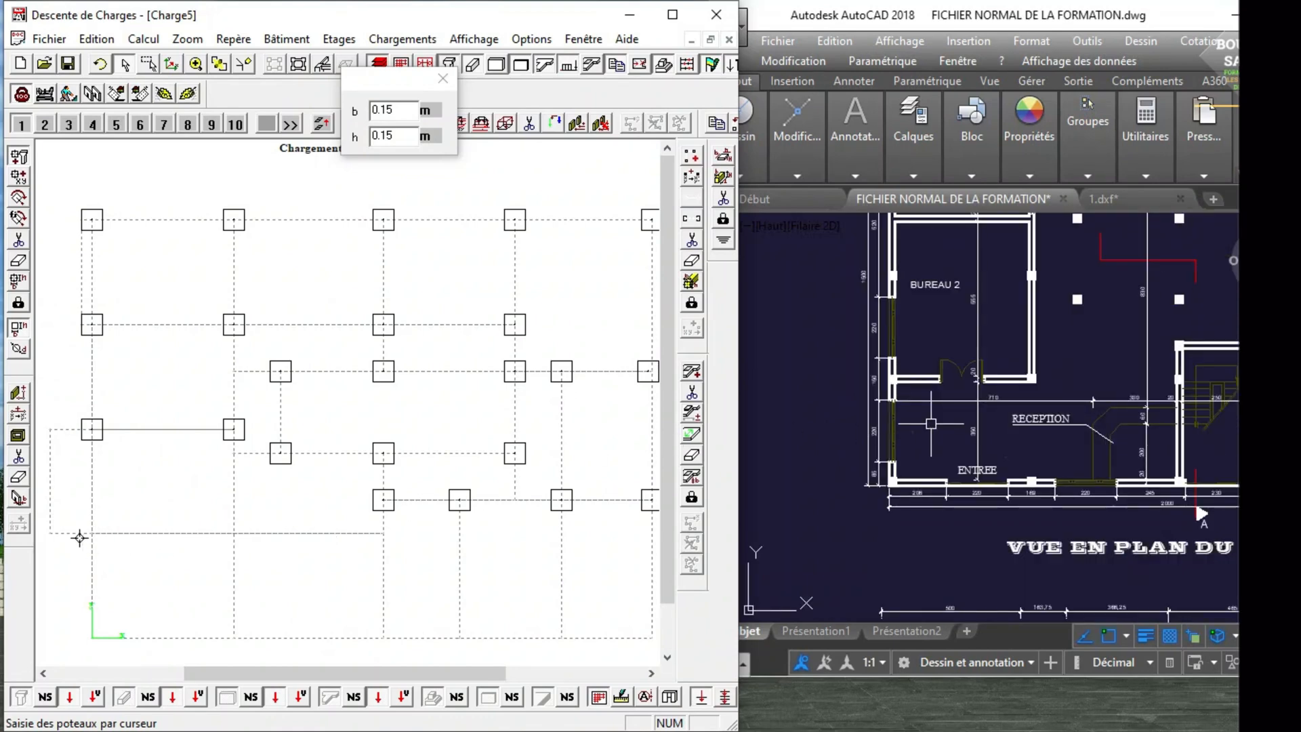
{"action": "left_click", "coordinate": [91, 533]}
{"action": "left_click", "coordinate": [233, 533]}
Place a column where the grid line above the RECEPTION meets the staircase wall, matching the R.D.C plan.
{"action": "scroll", "coordinate": [968, 406], "scroll_direction": "down", "scroll_amount": 6}
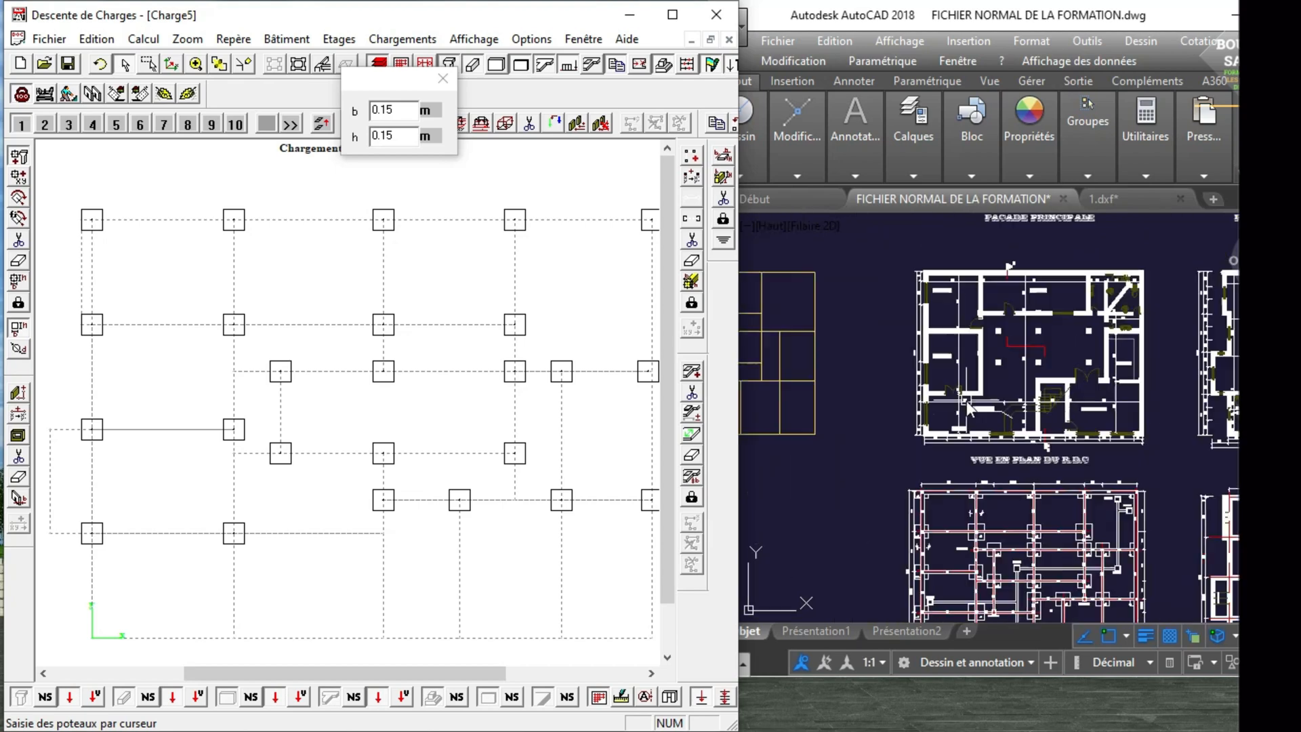
{"action": "scroll", "coordinate": [968, 406], "scroll_direction": "up", "scroll_amount": 5}
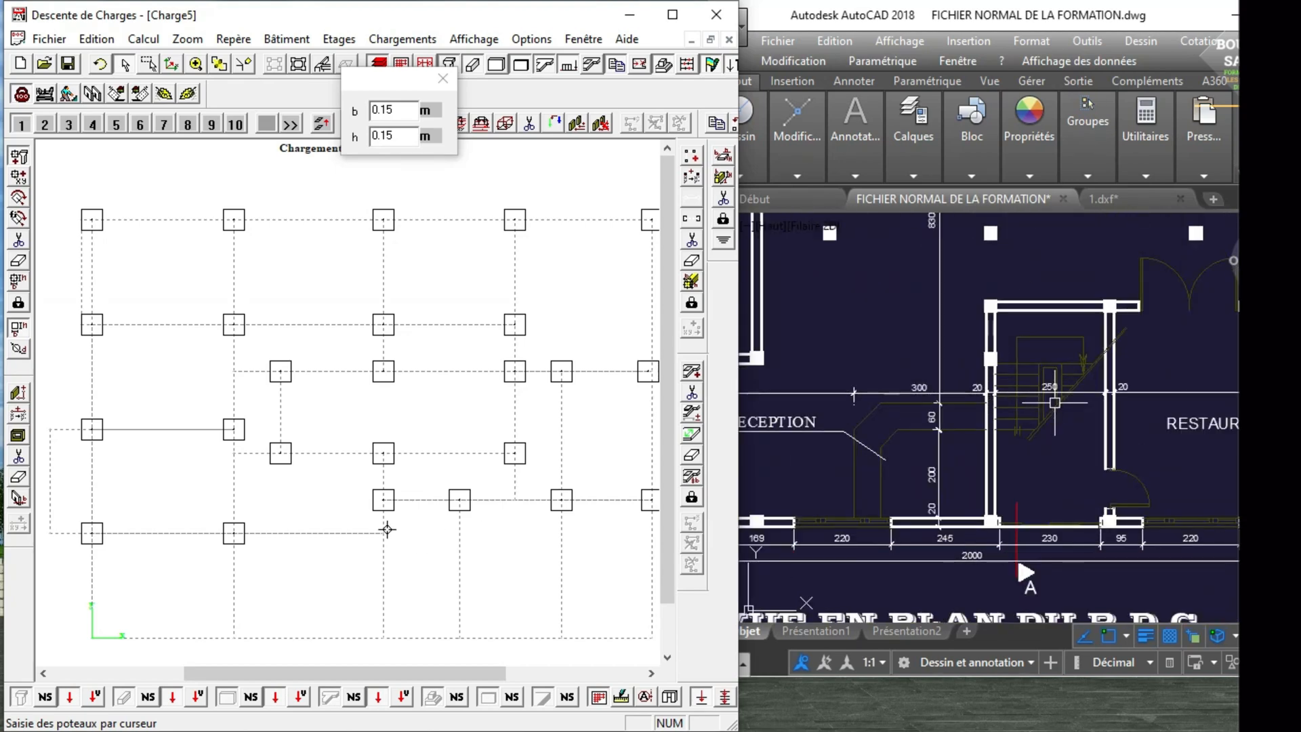
{"action": "scroll", "coordinate": [886, 396], "scroll_direction": "down", "scroll_amount": 3}
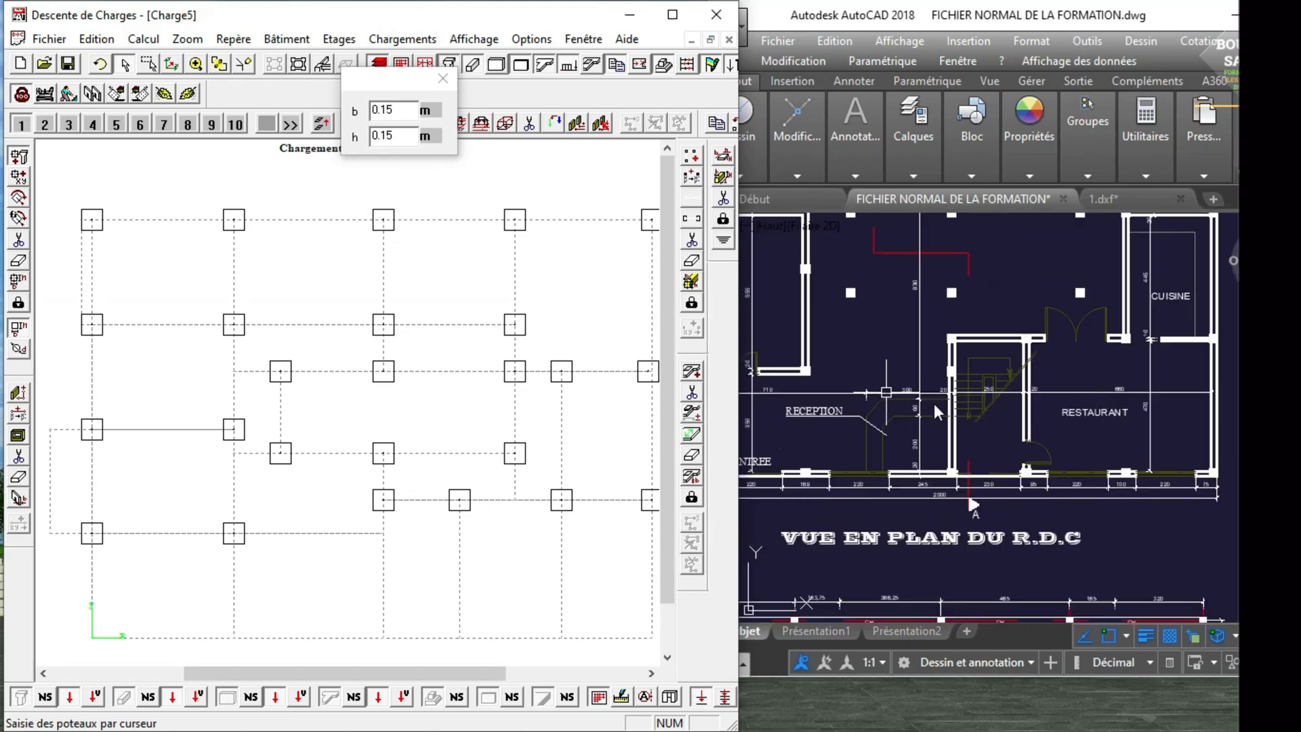
{"action": "scroll", "coordinate": [938, 400], "scroll_direction": "up", "scroll_amount": 3}
{"action": "scroll", "coordinate": [937, 399], "scroll_direction": "down", "scroll_amount": 3}
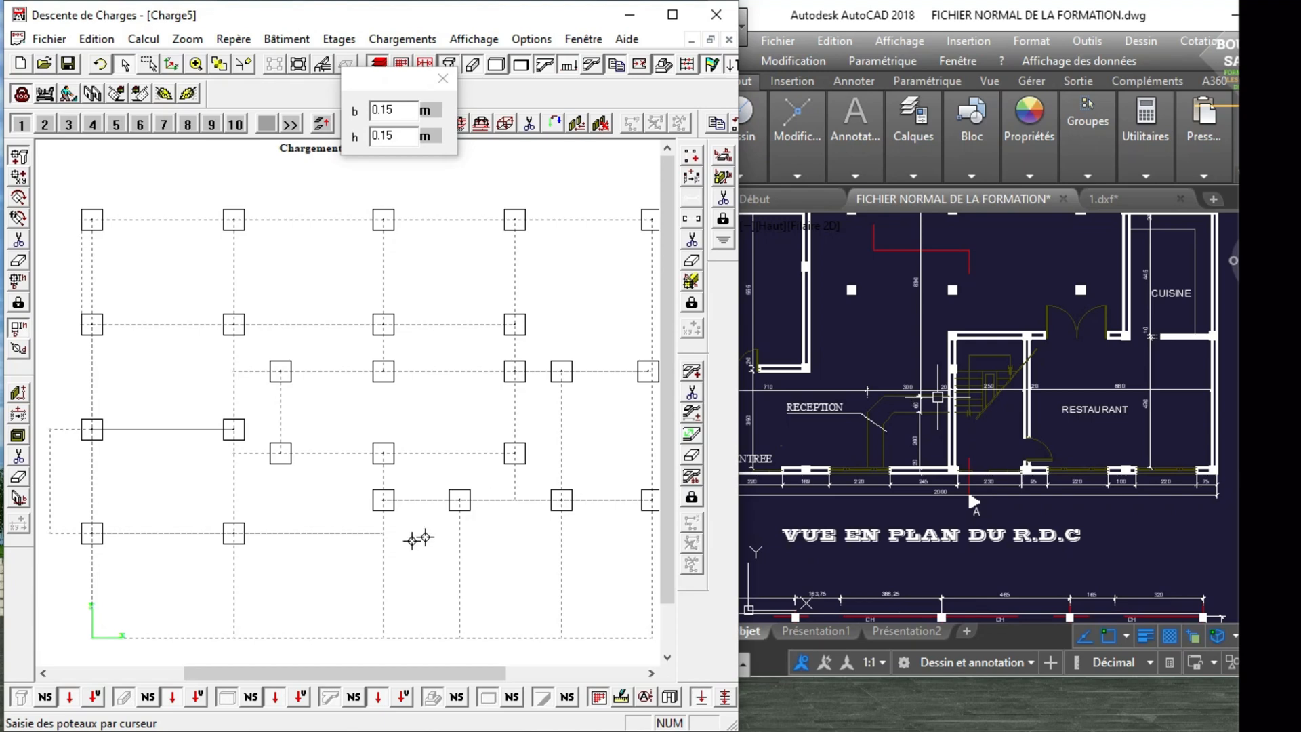
{"action": "left_click", "coordinate": [383, 533]}
{"action": "scroll", "coordinate": [977, 387], "scroll_direction": "down", "scroll_amount": 3}
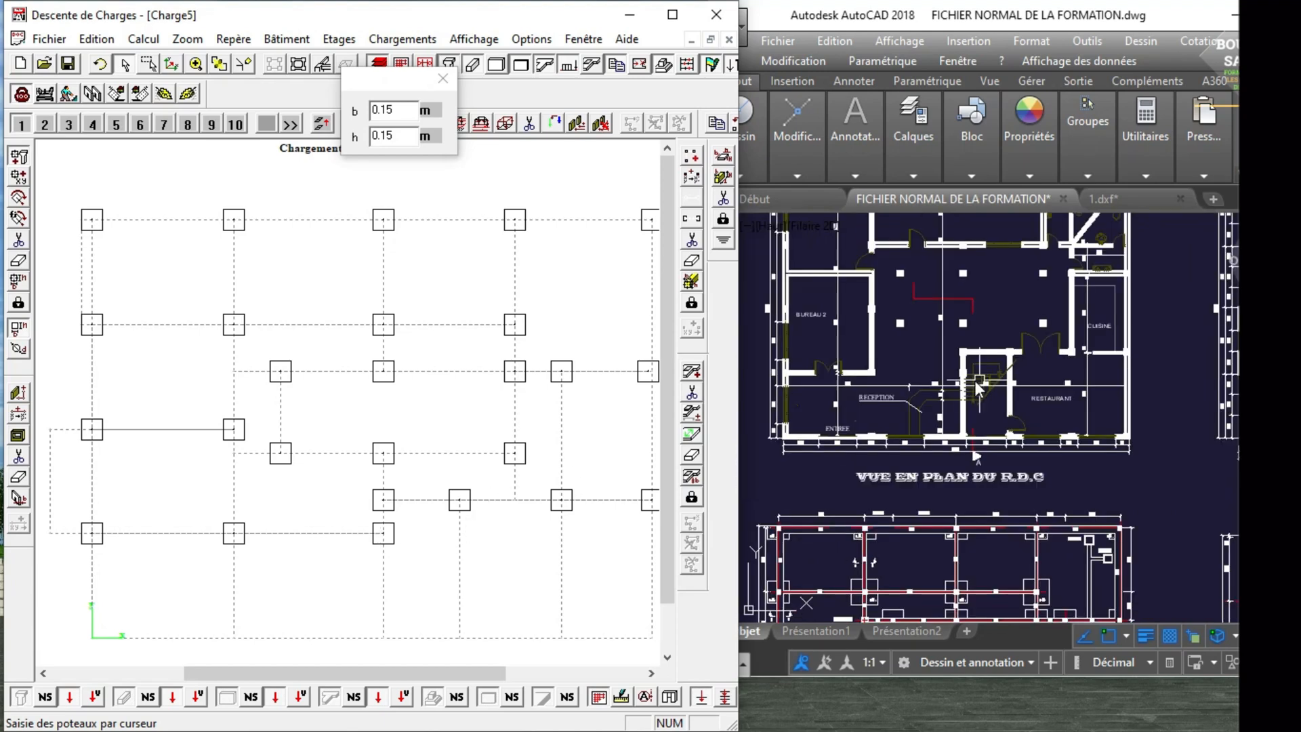
Place six columns along the lowest horizontal grid line, from the origin to the outermost vertical grid line, matching the R.D.C plan.
{"action": "scroll", "coordinate": [979, 386], "scroll_direction": "up", "scroll_amount": 4}
{"action": "scroll", "coordinate": [982, 390], "scroll_direction": "down", "scroll_amount": 4}
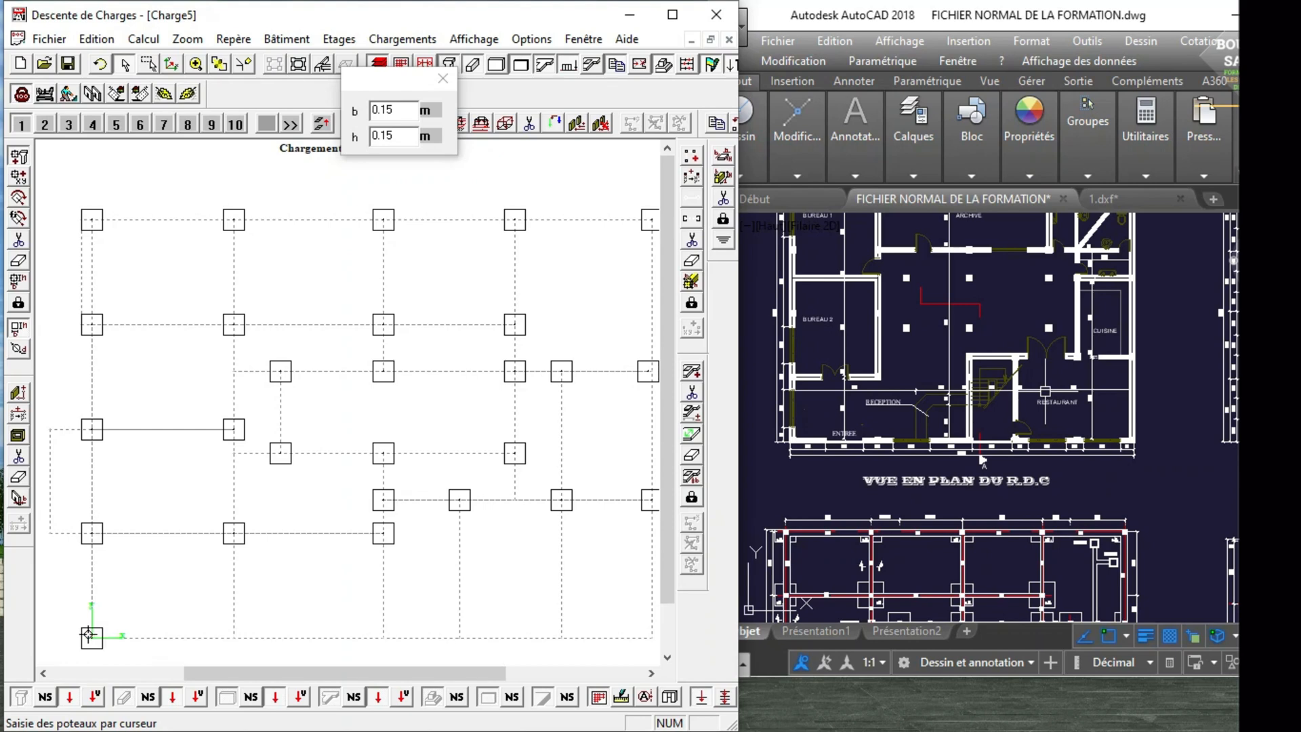
{"action": "left_click", "coordinate": [233, 638]}
{"action": "left_click", "coordinate": [383, 637]}
{"action": "left_click", "coordinate": [459, 637]}
{"action": "left_click", "coordinate": [565, 638]}
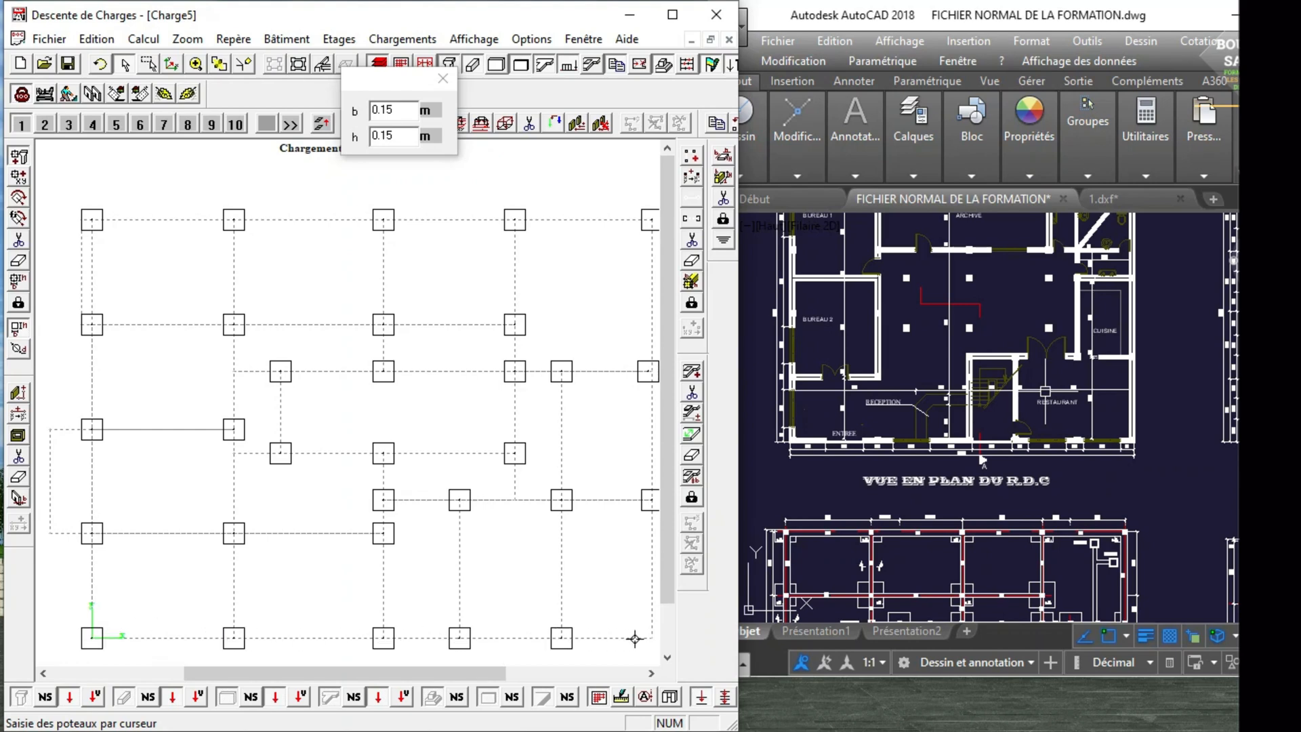
{"action": "left_click", "coordinate": [652, 634]}
{"action": "left_click", "coordinate": [443, 79]}
{"action": "scroll", "coordinate": [1018, 367], "scroll_direction": "down", "scroll_amount": 3}
{"action": "scroll", "coordinate": [1018, 366], "scroll_direction": "up", "scroll_amount": 6}
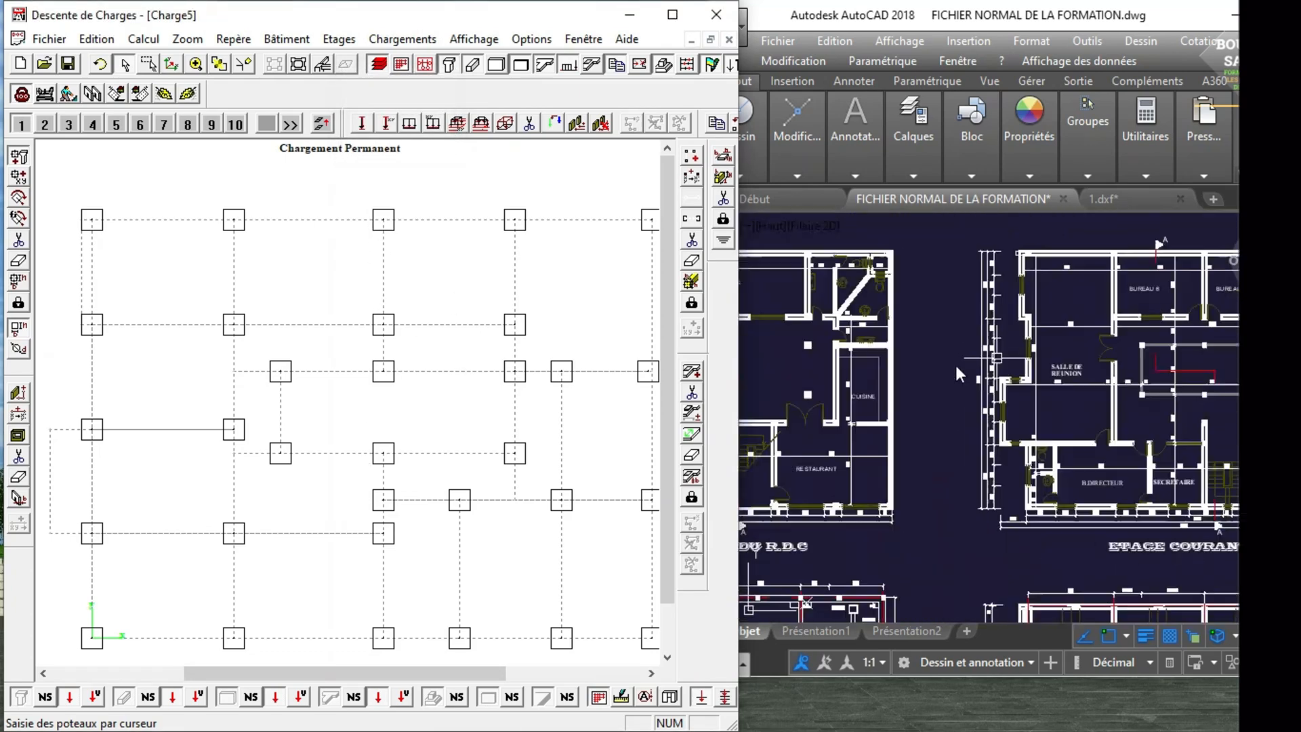
{"action": "scroll", "coordinate": [1013, 360], "scroll_direction": "down", "scroll_amount": 2}
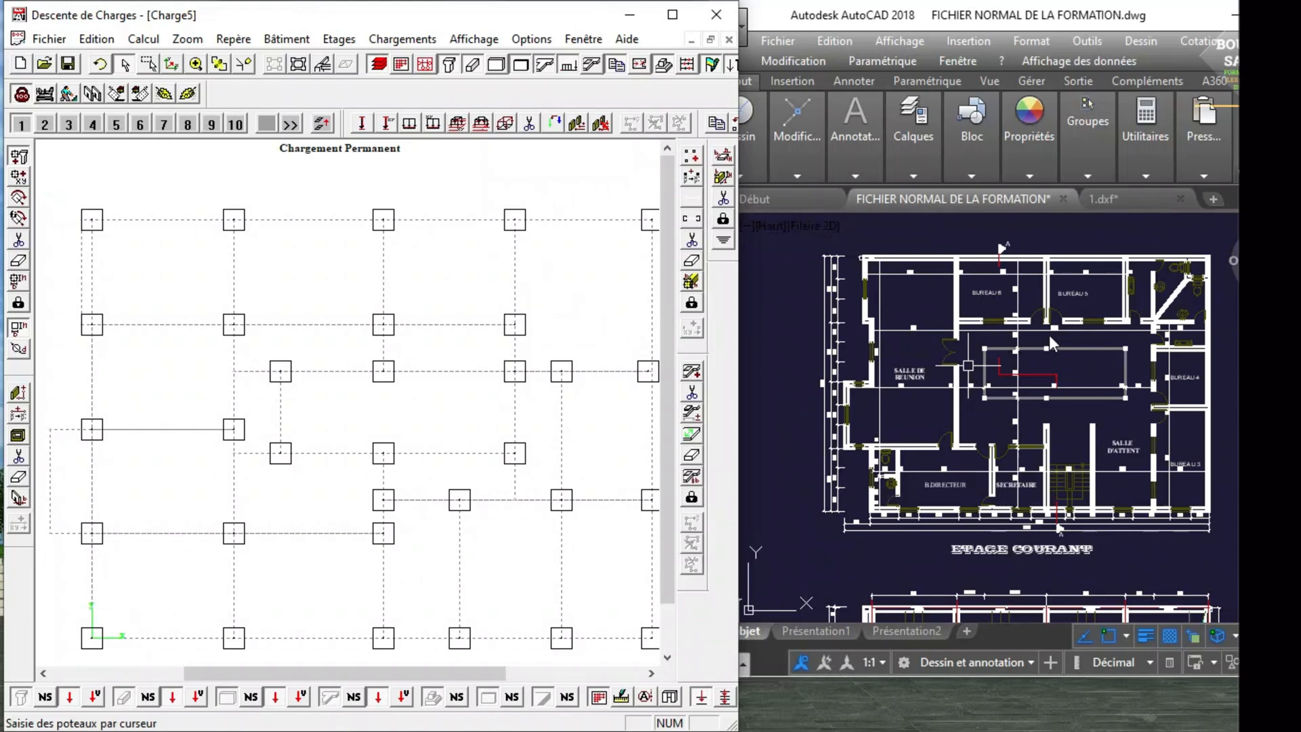
{"action": "scroll", "coordinate": [1049, 335], "scroll_direction": "down", "scroll_amount": 2}
{"action": "scroll", "coordinate": [1002, 339], "scroll_direction": "down", "scroll_amount": 2}
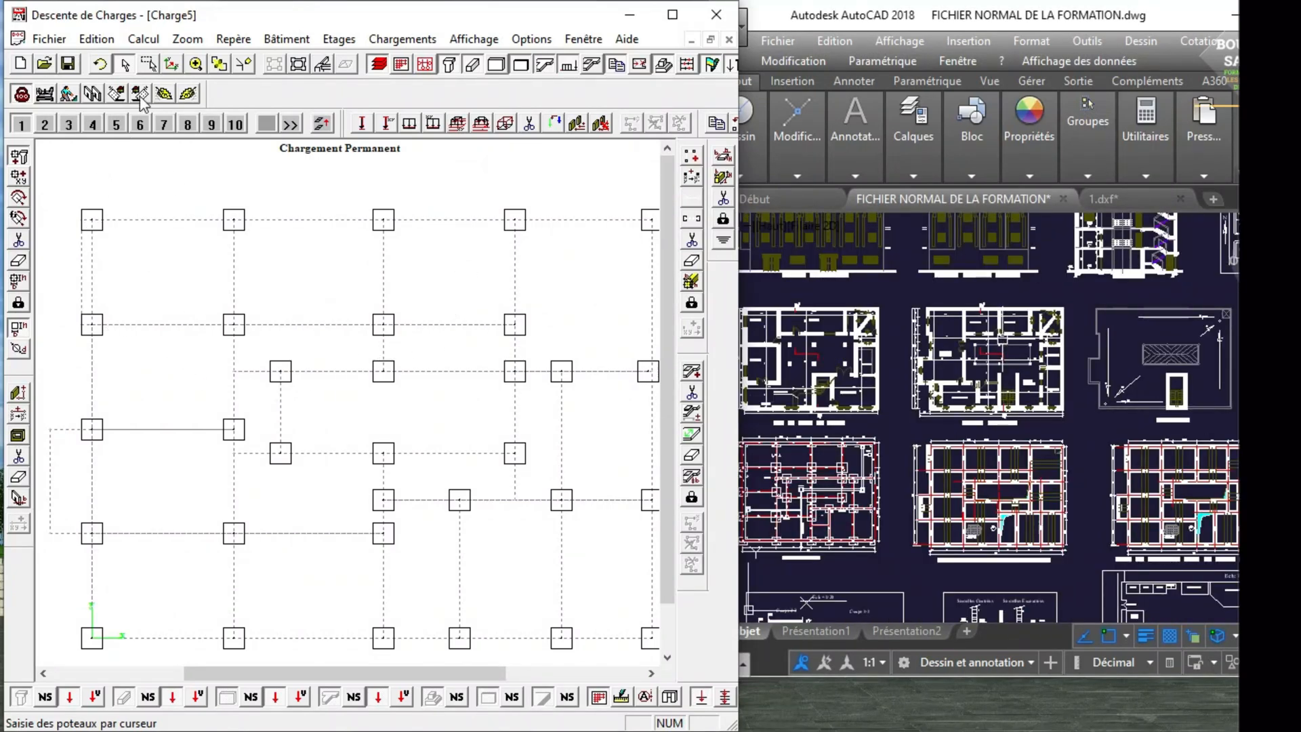
Examine the placed columns in a rotated 3D view with the window maximized, and return to the Fondation plan view.
{"action": "left_click", "coordinate": [322, 64]}
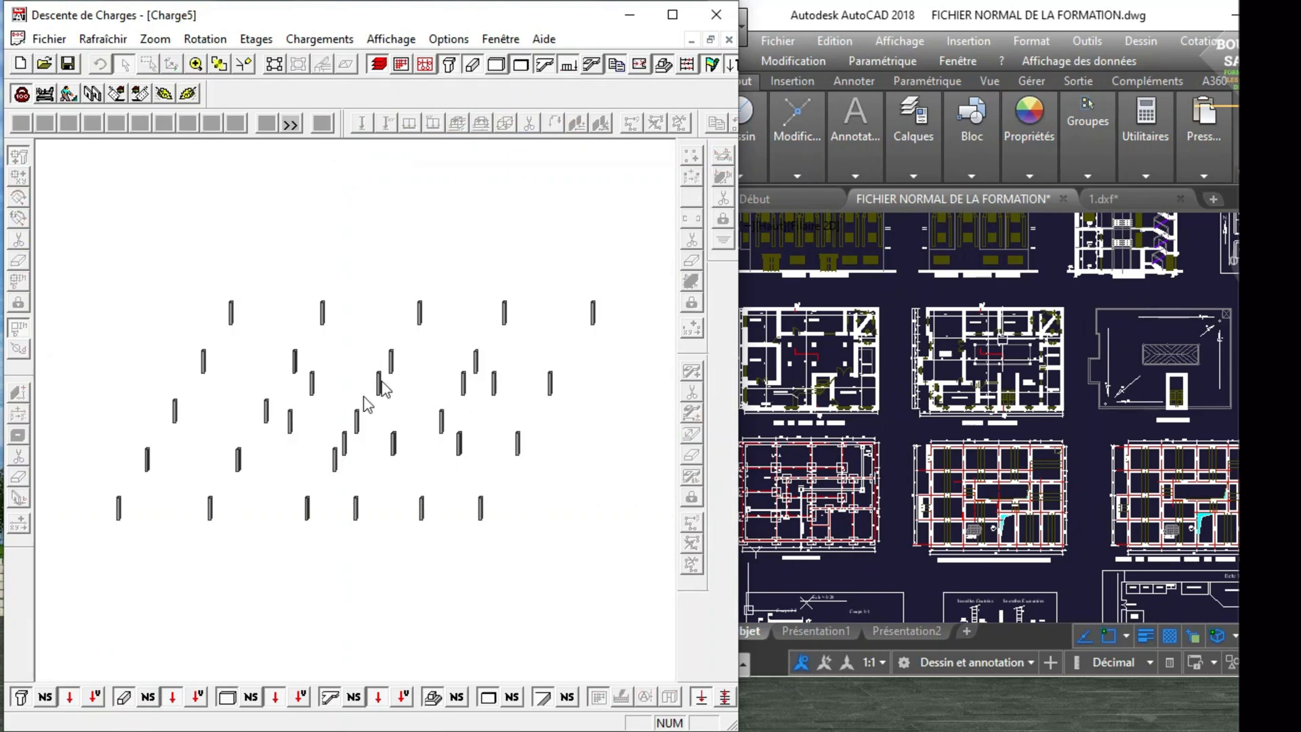
{"action": "left_click", "coordinate": [672, 15]}
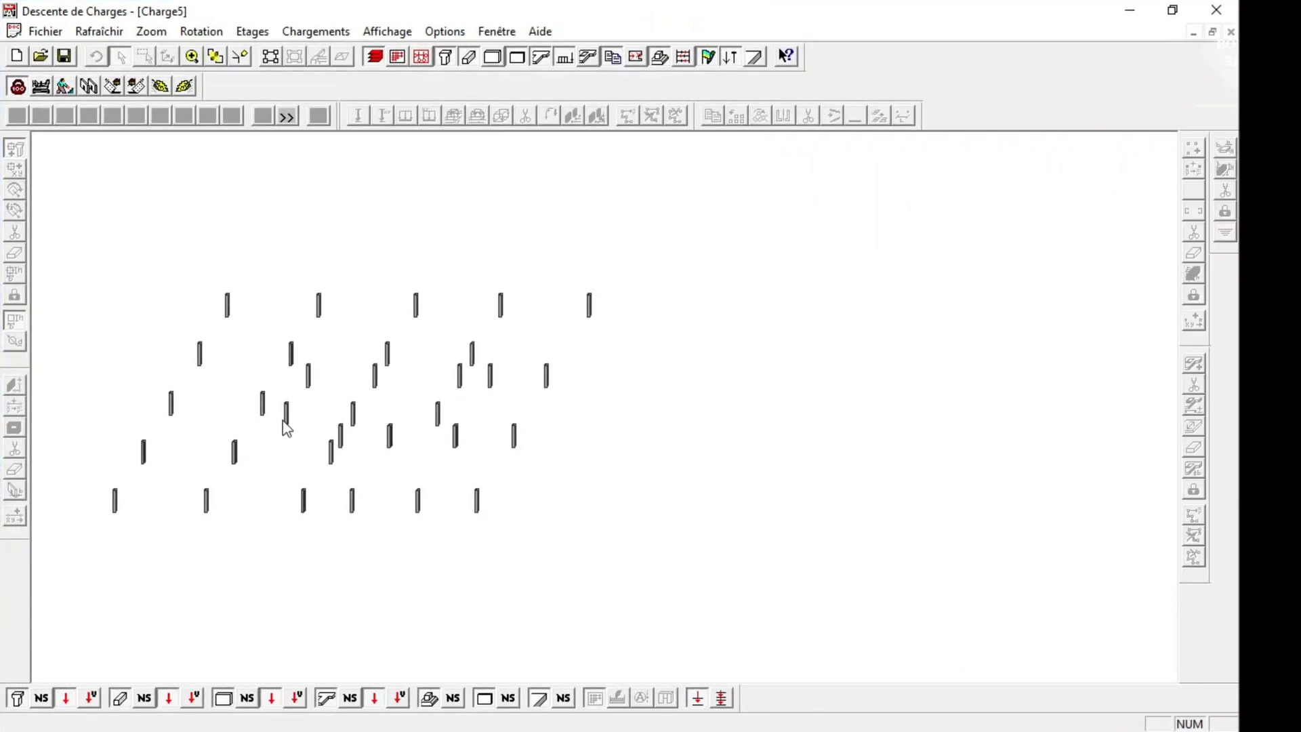
{"action": "left_click", "coordinate": [224, 52]}
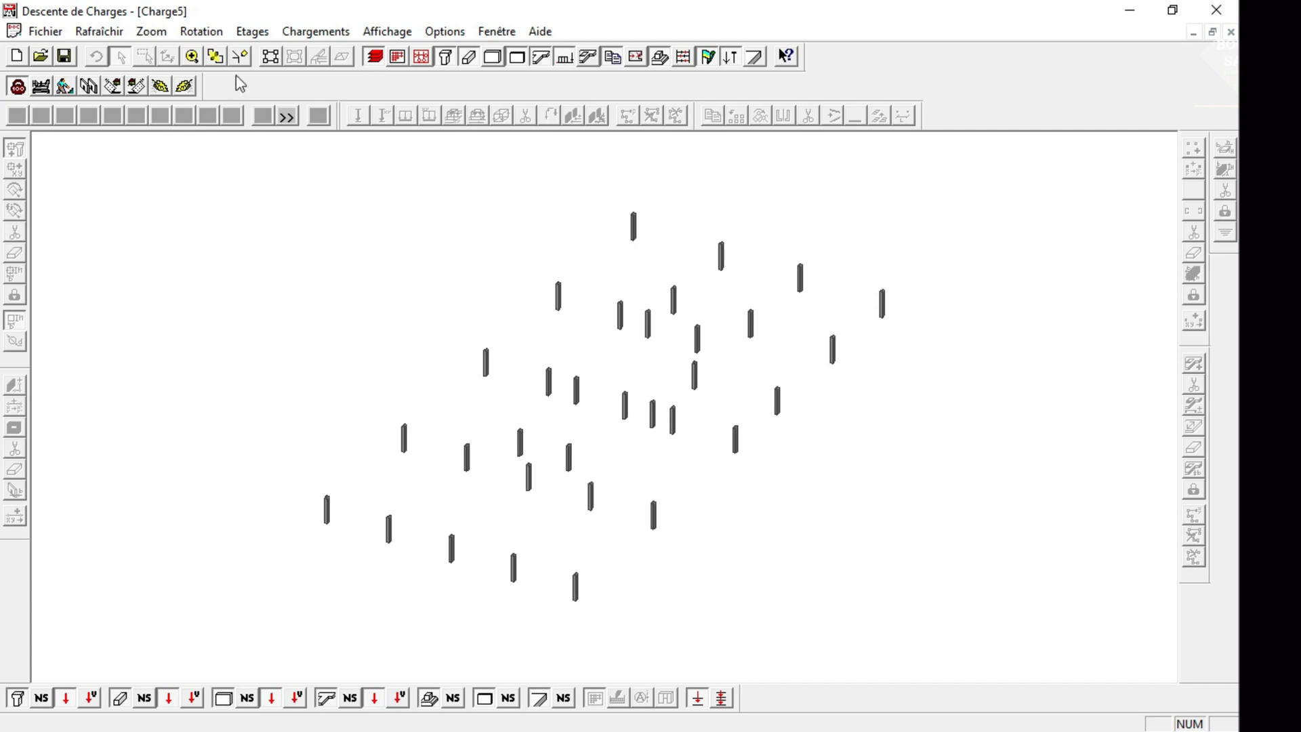
{"action": "left_click", "coordinate": [202, 31]}
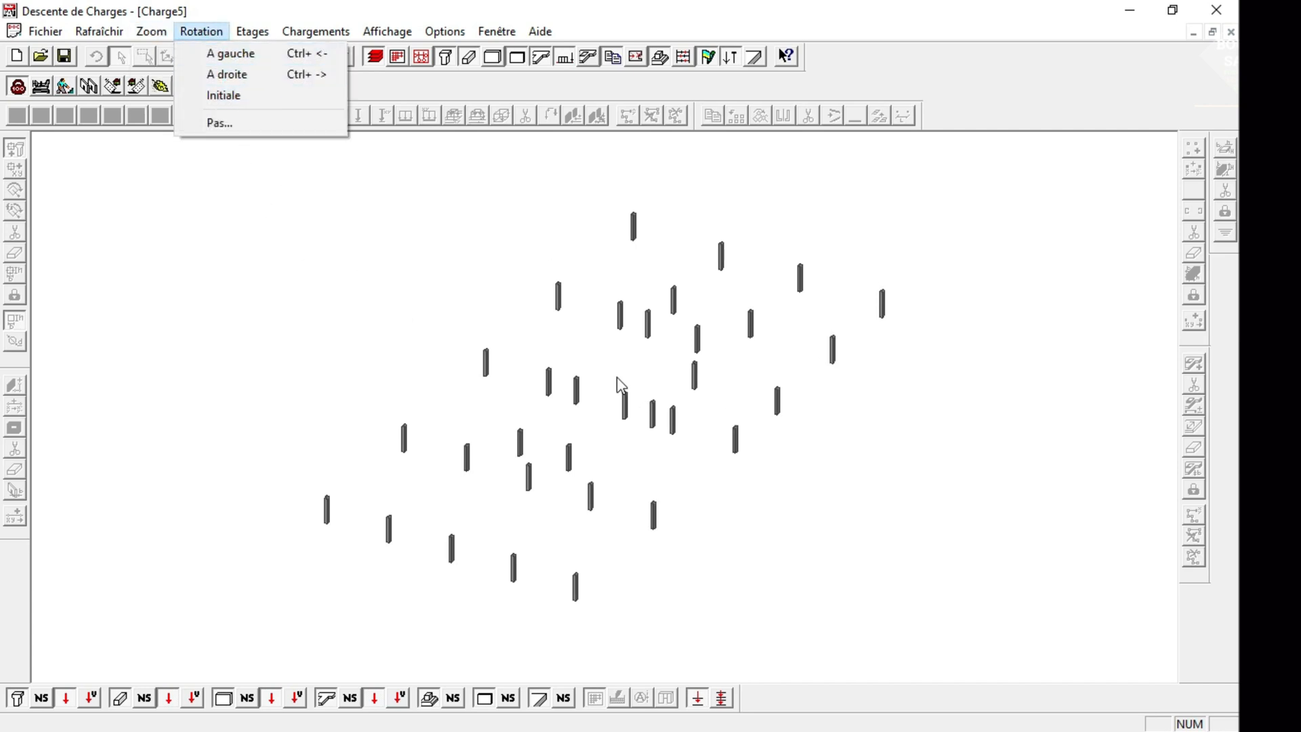
{"action": "left_click", "coordinate": [179, 327]}
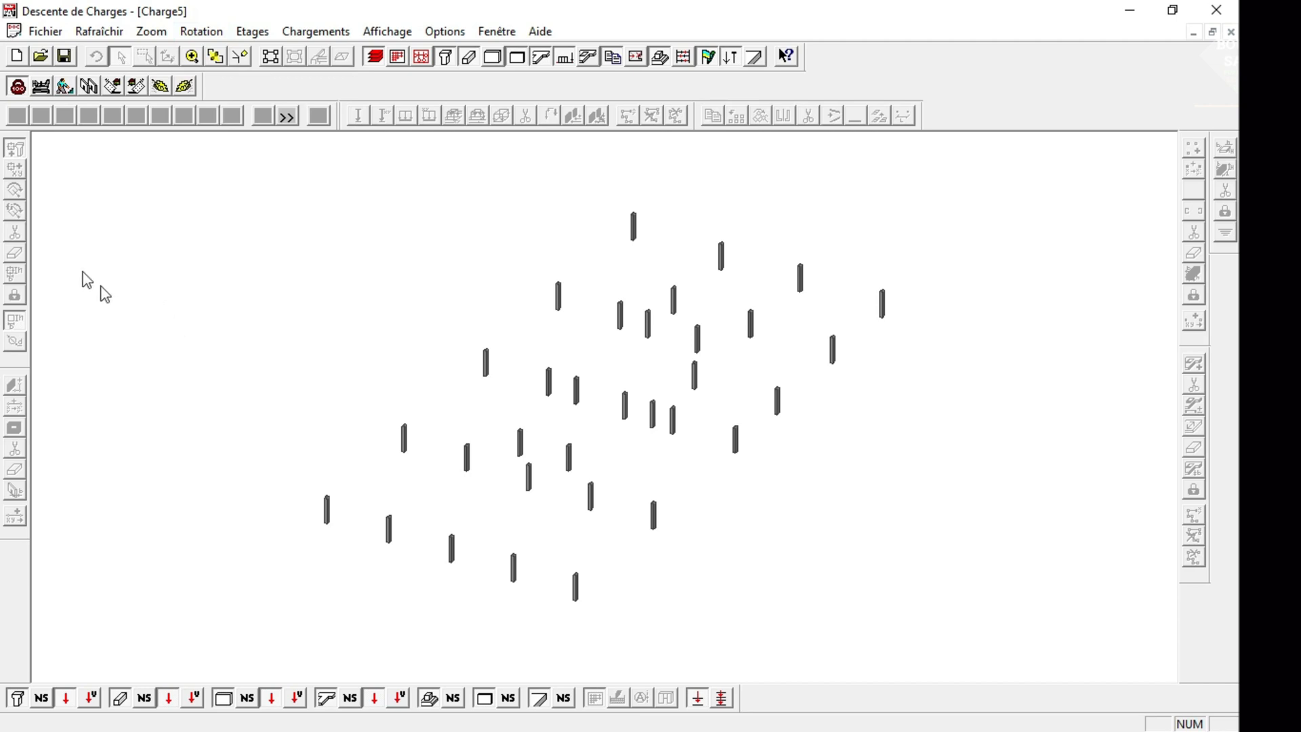
{"action": "left_click", "coordinate": [271, 58]}
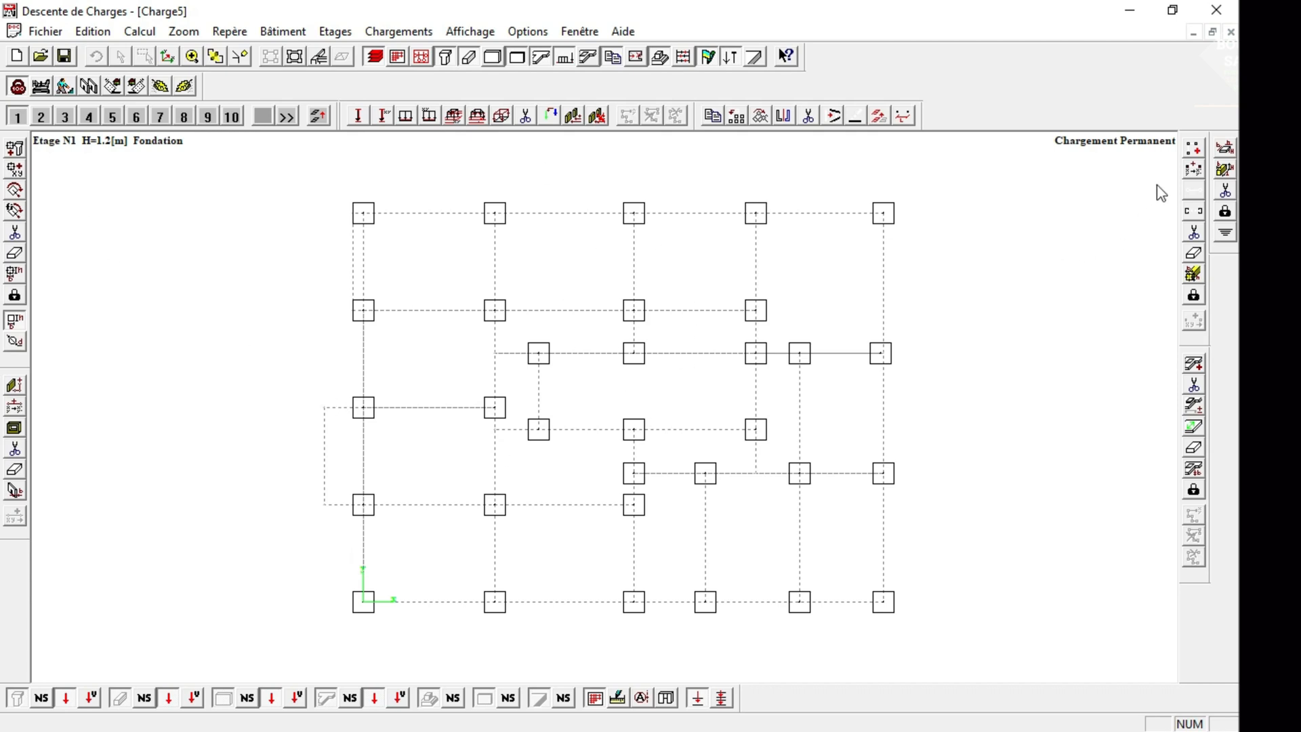
Draw 0.15 × 0.3 m beams between the columns along the first vertical grid line, from the upper corner to the origin.
{"action": "left_click", "coordinate": [1192, 149]}
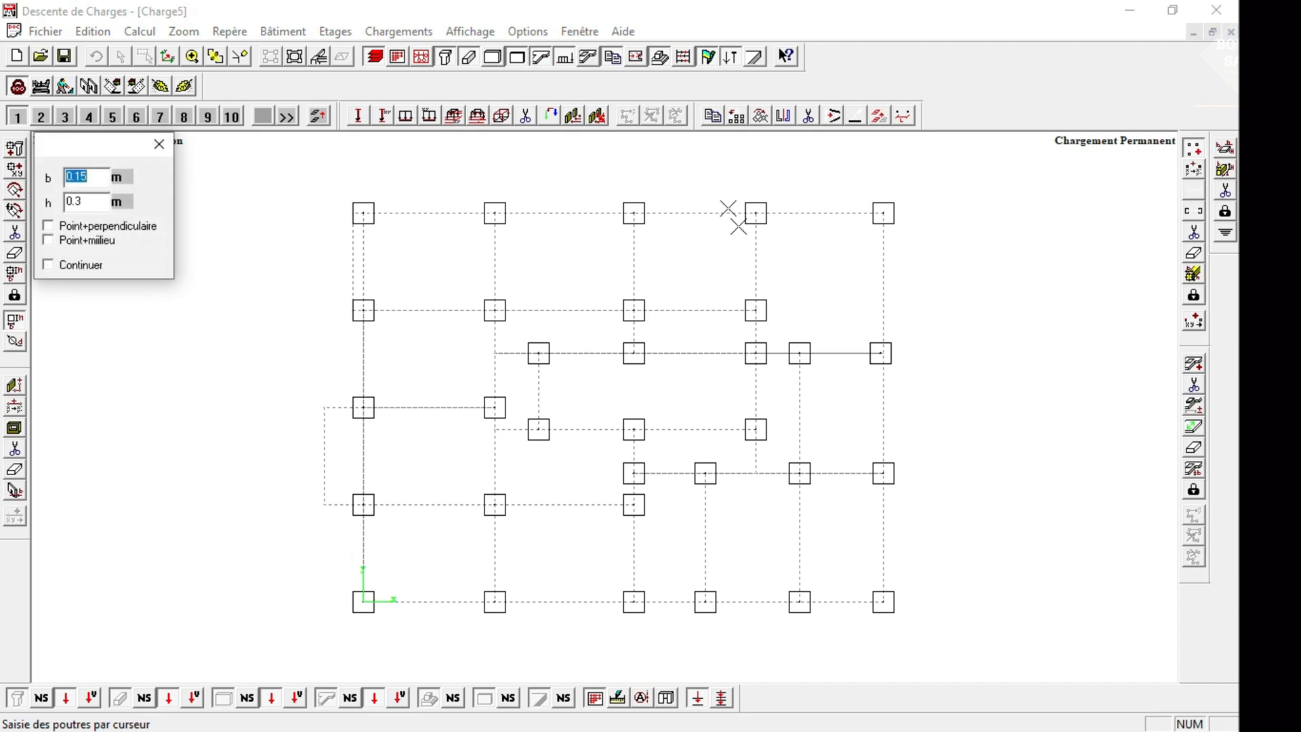
{"action": "left_click", "coordinate": [158, 145]}
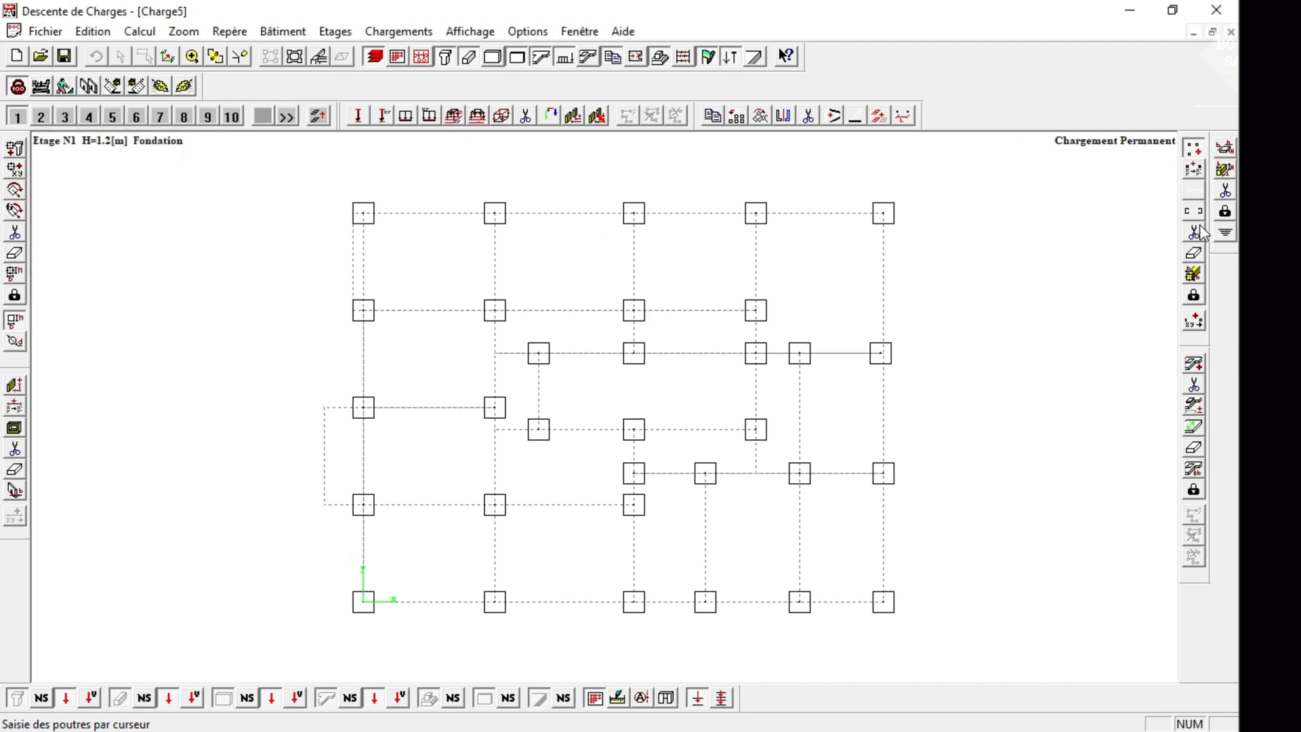
{"action": "left_click", "coordinate": [1197, 154]}
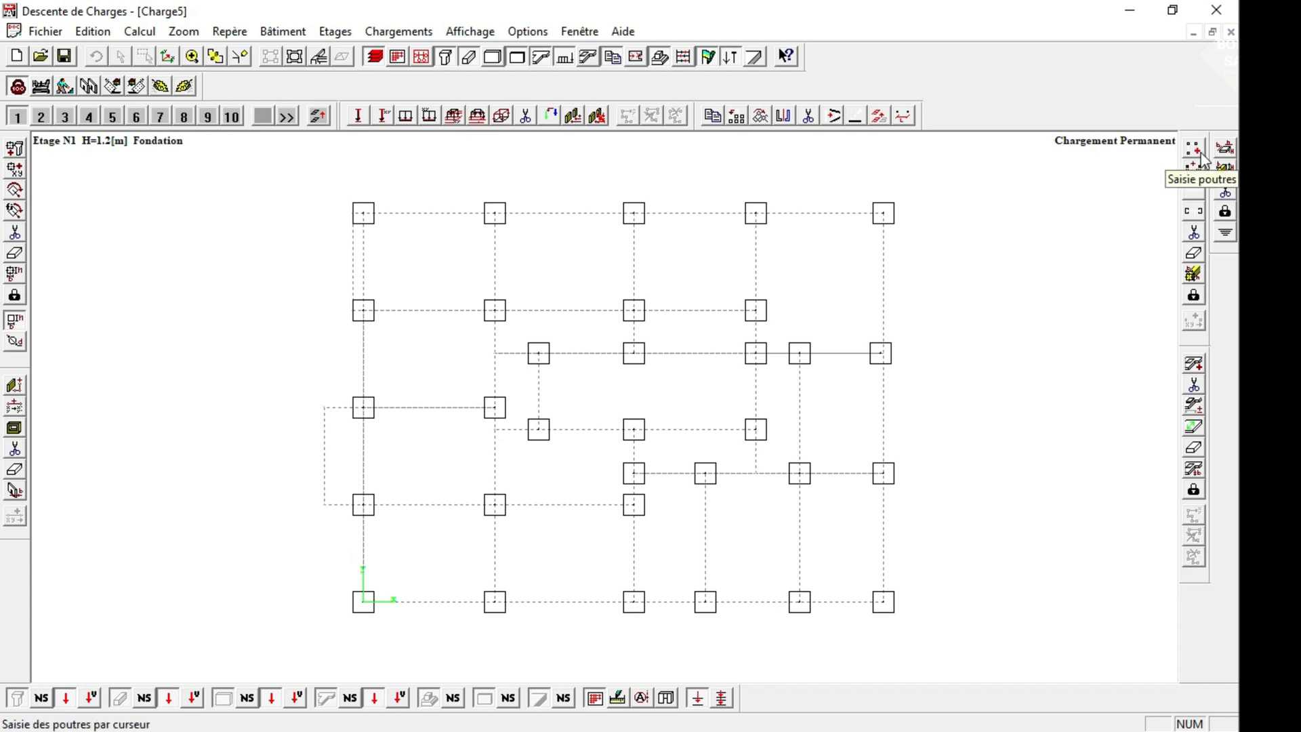
{"action": "left_click", "coordinate": [1201, 155]}
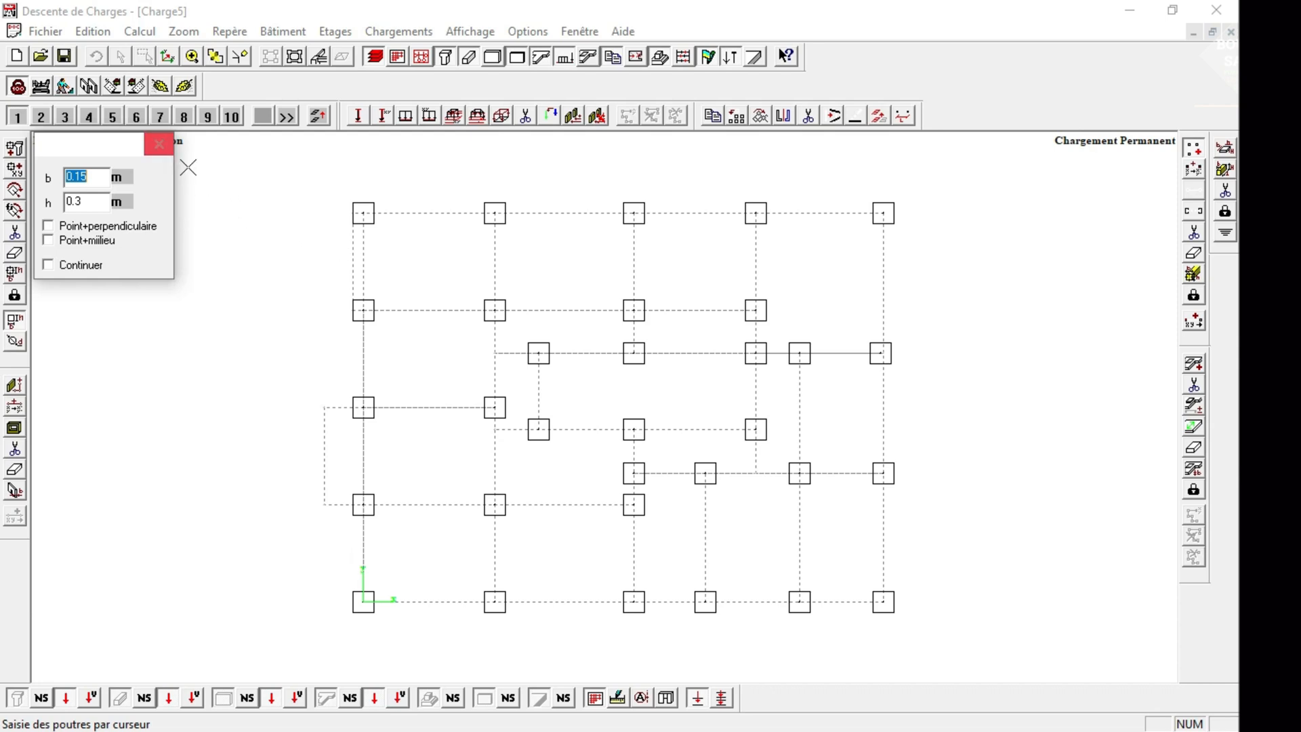
{"action": "left_click", "coordinate": [159, 143]}
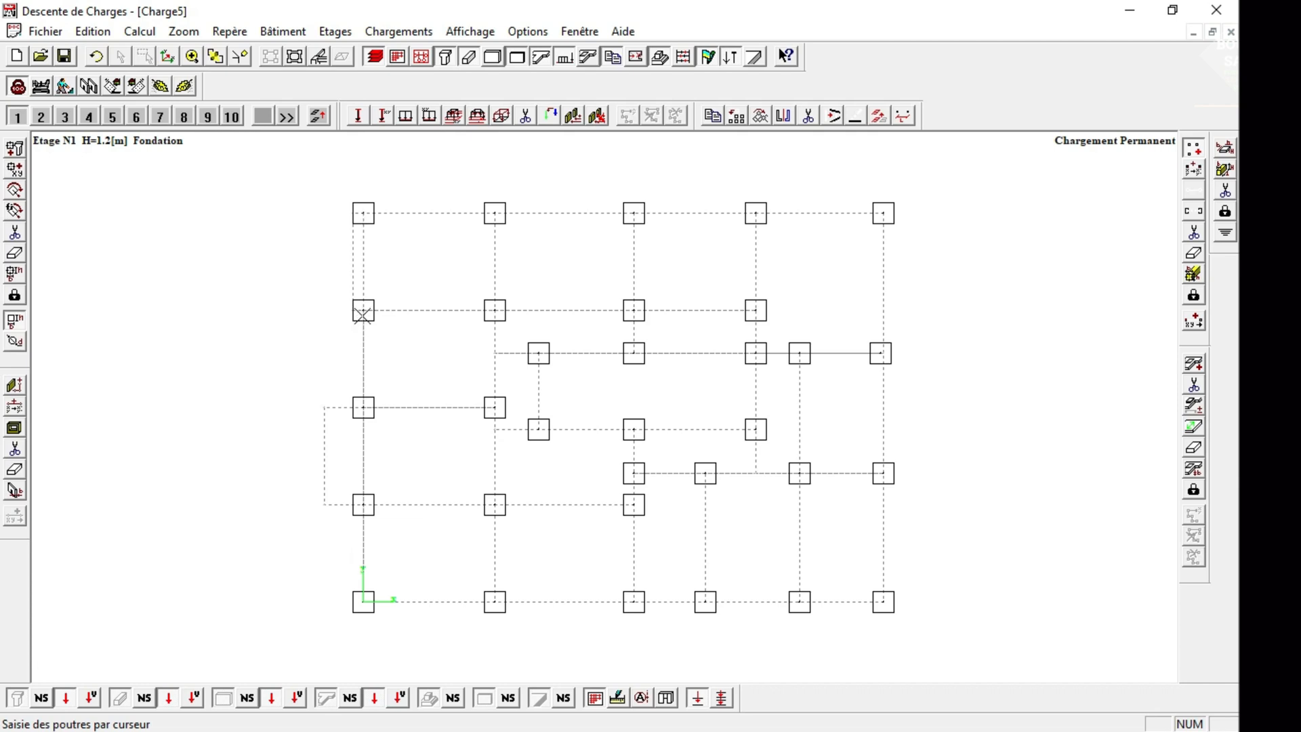
{"action": "left_click", "coordinate": [363, 305]}
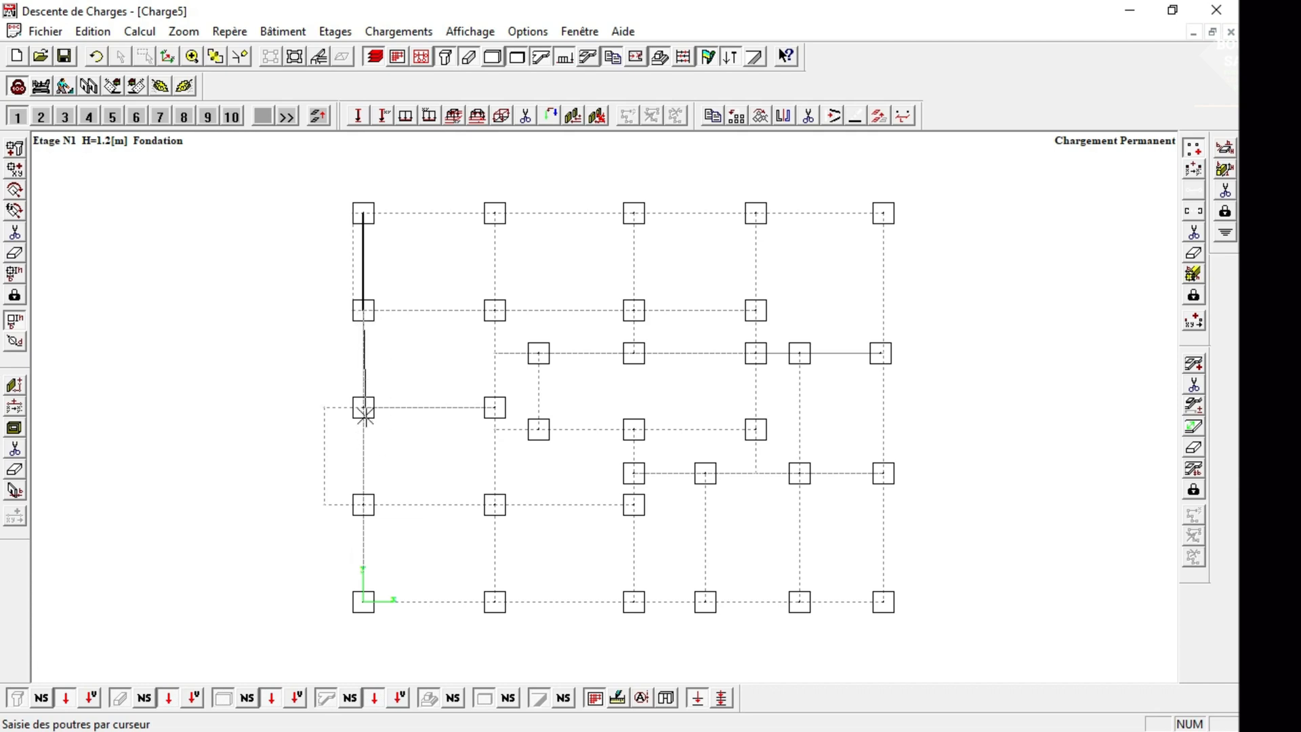
{"action": "left_click", "coordinate": [364, 407]}
{"action": "left_click", "coordinate": [364, 505]}
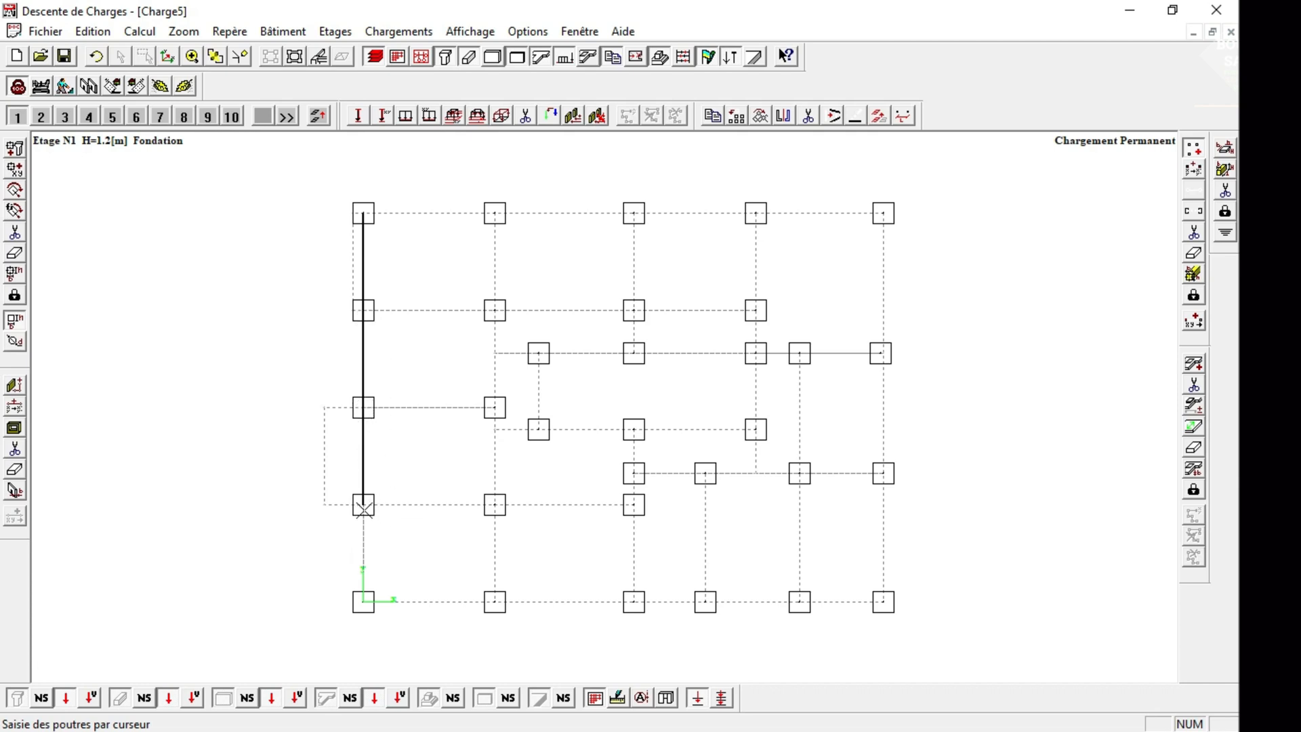
{"action": "left_click", "coordinate": [363, 601]}
Draw beams along the whole second vertical grid line, and one between the two columns on the short vertical grid line beside it.
{"action": "left_click", "coordinate": [495, 213]}
{"action": "left_click", "coordinate": [494, 310]}
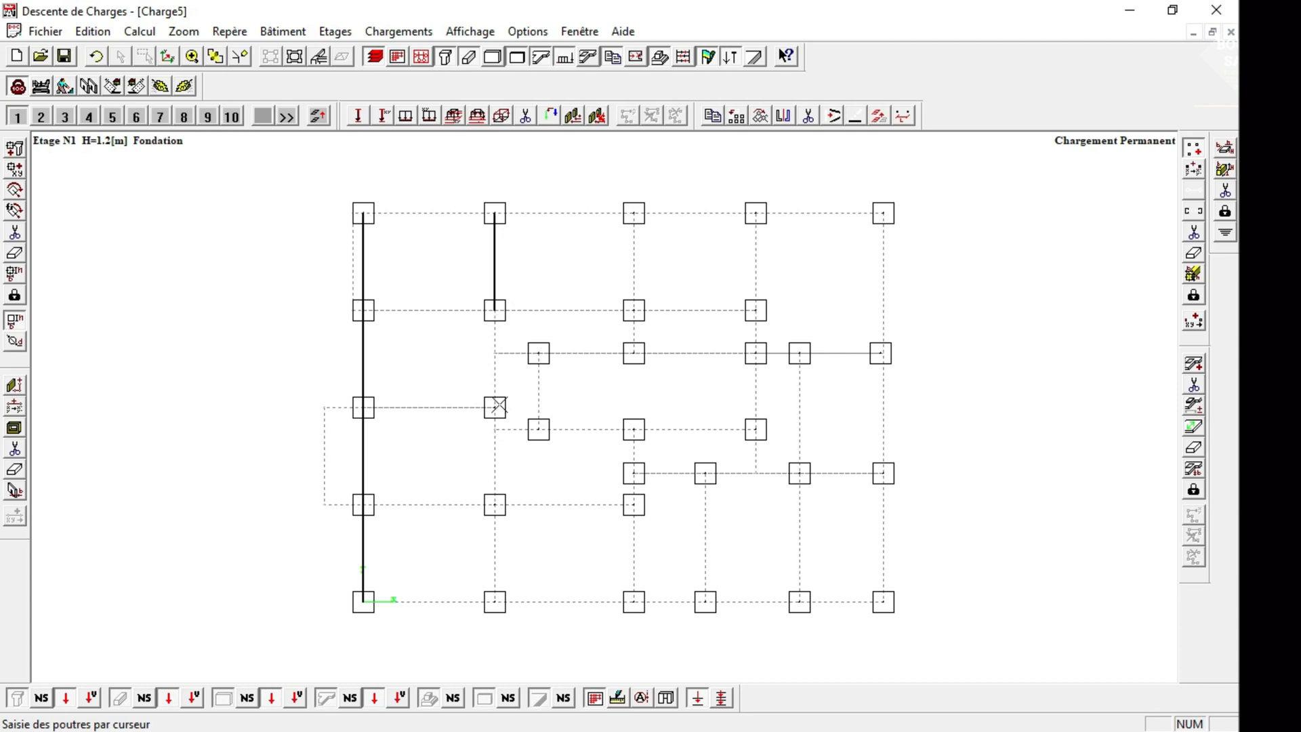
{"action": "left_click", "coordinate": [495, 407]}
{"action": "left_click", "coordinate": [495, 504]}
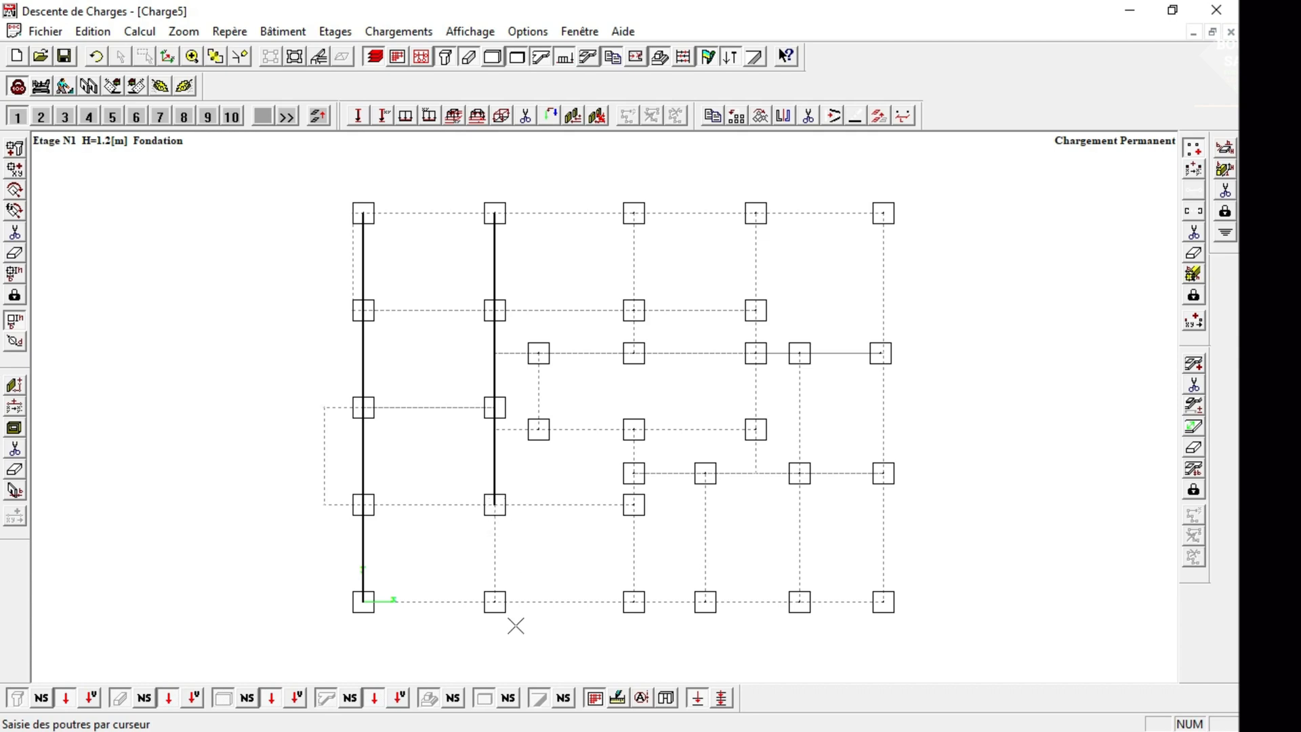
{"action": "left_click", "coordinate": [495, 602]}
{"action": "left_click", "coordinate": [539, 429]}
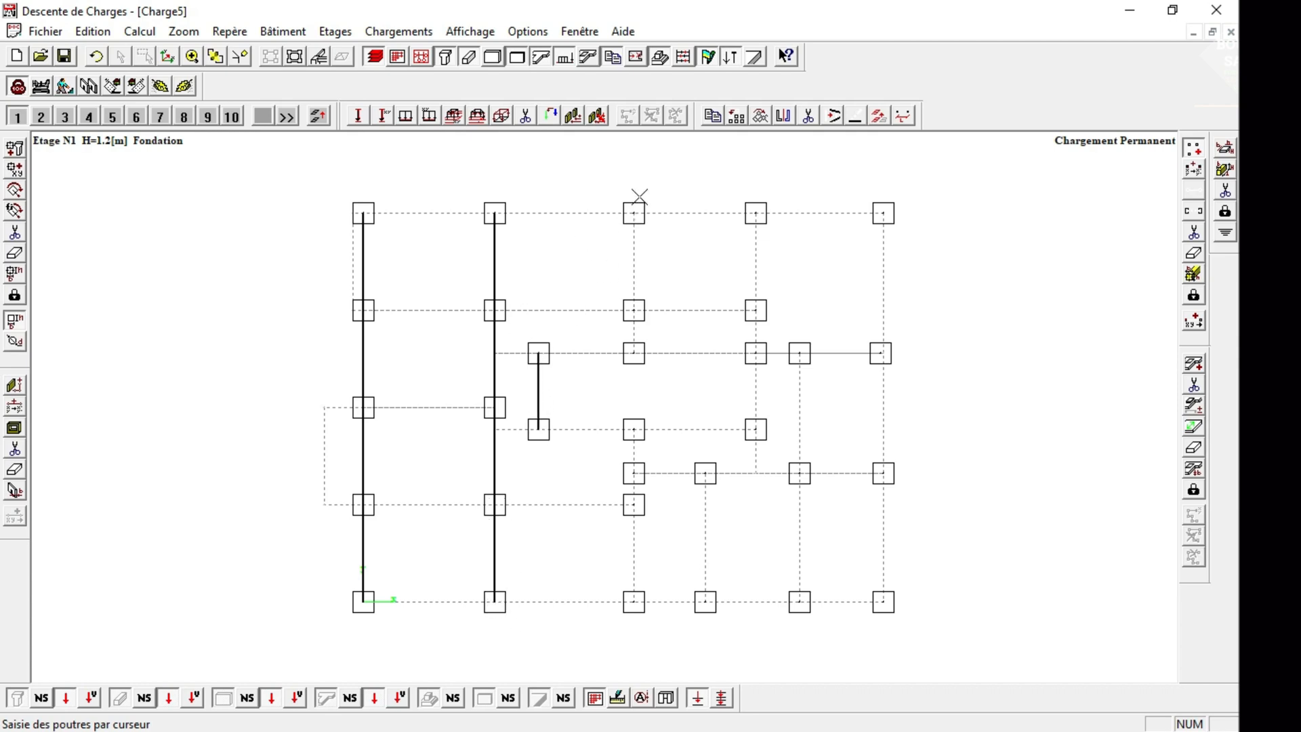
Draw beams on the middle vertical grid line above and below the central bay, plus one on the short staircase grid line beside it.
{"action": "left_click", "coordinate": [633, 213]}
{"action": "left_click", "coordinate": [635, 309]}
{"action": "left_click", "coordinate": [633, 353]}
{"action": "left_click", "coordinate": [634, 473]}
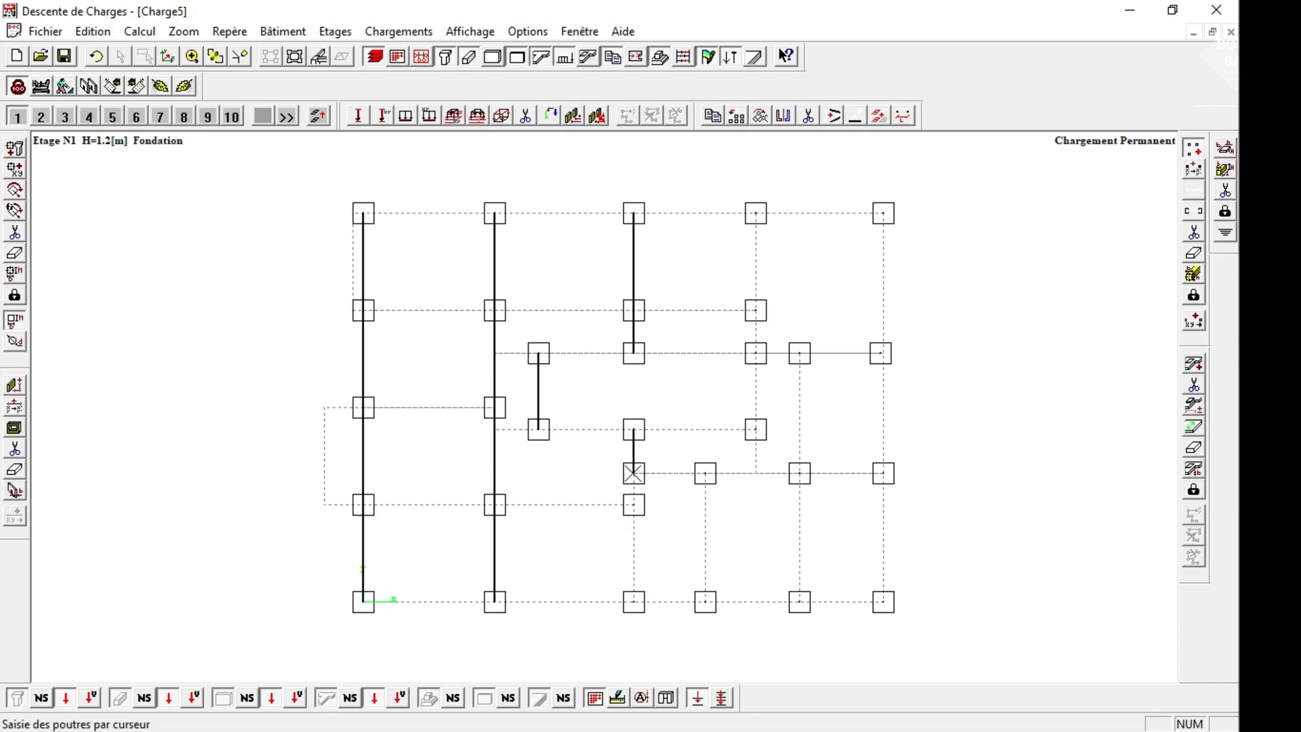
{"action": "left_click", "coordinate": [633, 504]}
{"action": "left_click", "coordinate": [633, 602]}
{"action": "left_click", "coordinate": [705, 473]}
{"action": "left_click", "coordinate": [705, 602]}
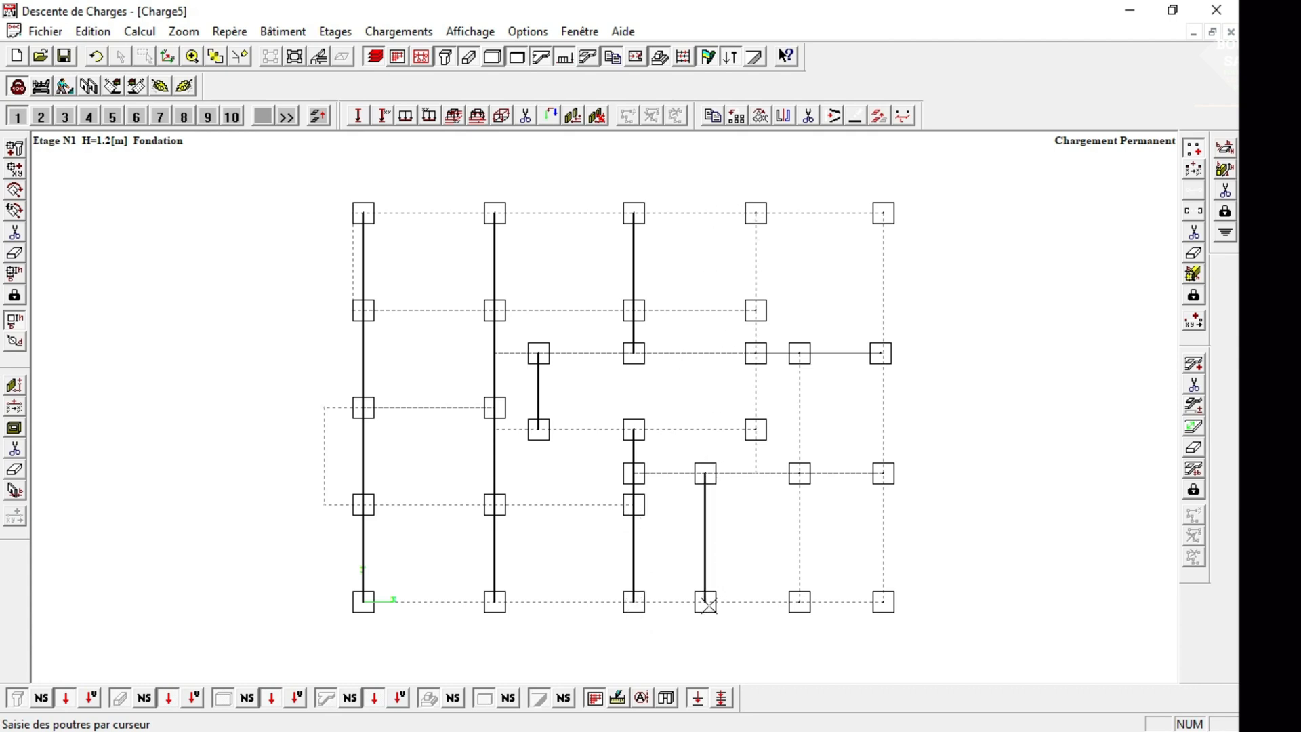
Draw beams between the four columns of the vertical grid line one bay in from the right edge of the building's upper side.
{"action": "left_click", "coordinate": [756, 213]}
{"action": "left_click", "coordinate": [756, 310]}
{"action": "left_click", "coordinate": [756, 312]}
{"action": "left_click", "coordinate": [757, 353]}
{"action": "left_click", "coordinate": [756, 353]}
{"action": "left_click", "coordinate": [756, 430]}
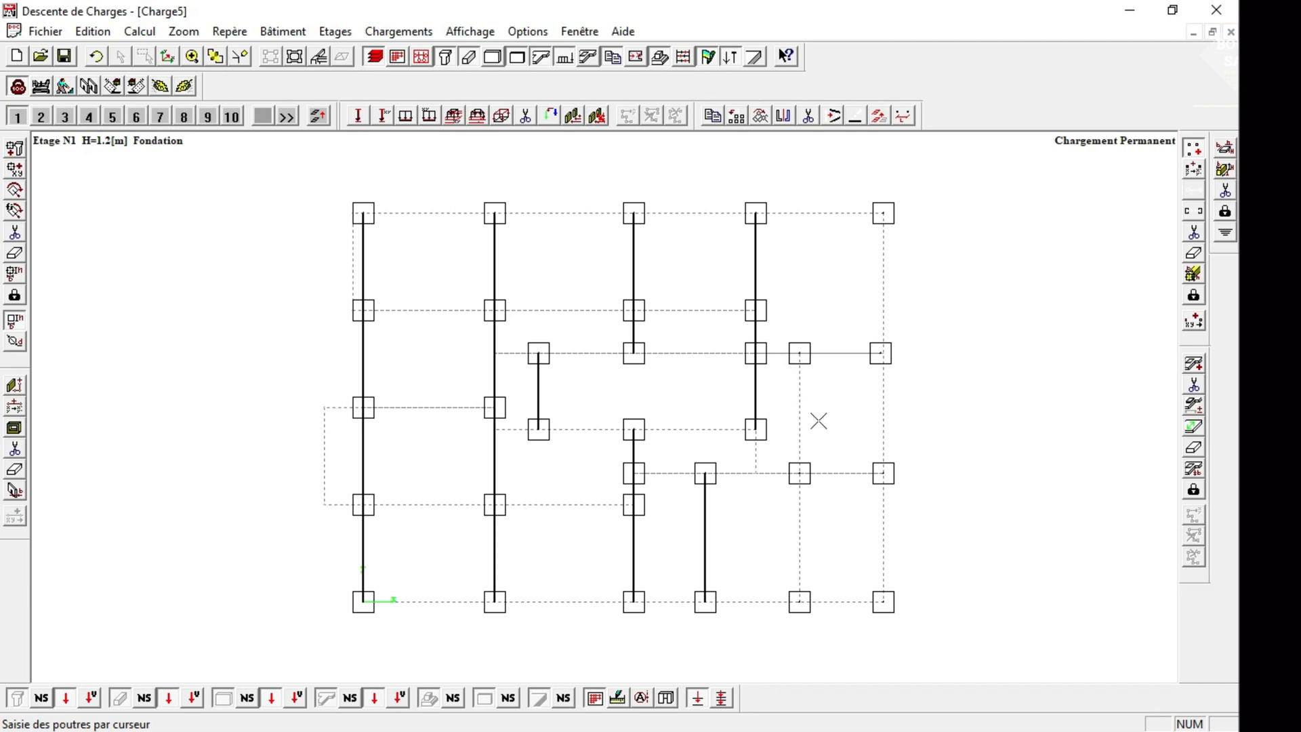
Draw beams between the three columns of the next vertical grid line, and extend the previous beam line down to the horizontal grid line below.
{"action": "left_click", "coordinate": [800, 353]}
{"action": "left_click", "coordinate": [800, 473]}
{"action": "left_click", "coordinate": [799, 473]}
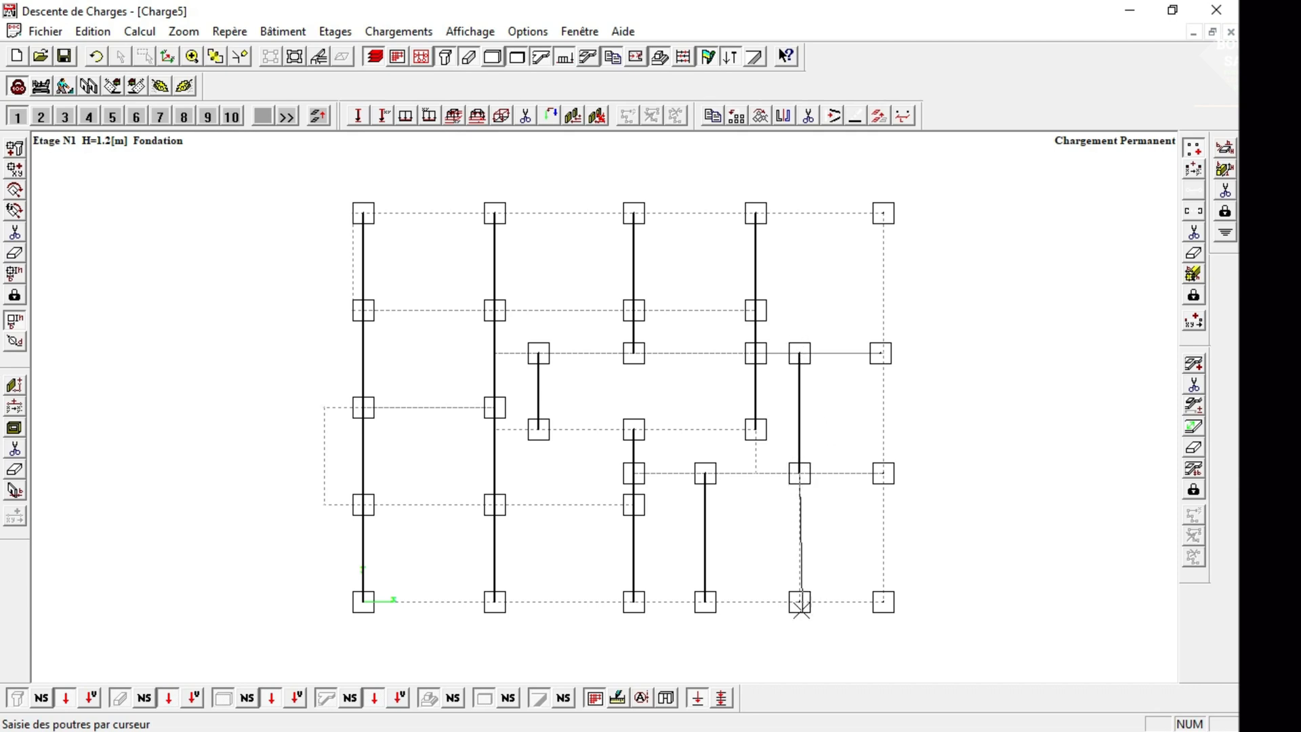
{"action": "left_click", "coordinate": [799, 602]}
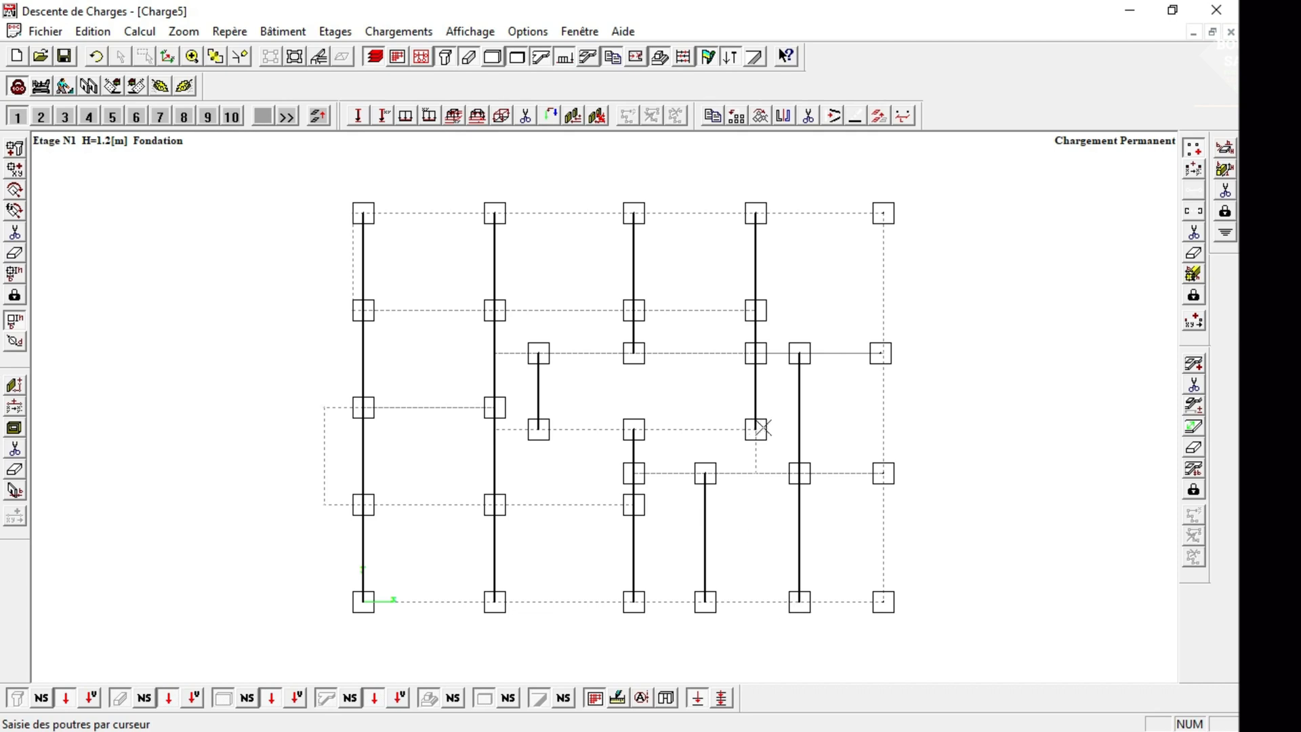
{"action": "left_click", "coordinate": [755, 473]}
Try to draw a beam from the building's upper-right corner column to the column below it, undoing each attempt.
{"action": "left_click", "coordinate": [882, 213]}
{"action": "left_click", "coordinate": [882, 351]}
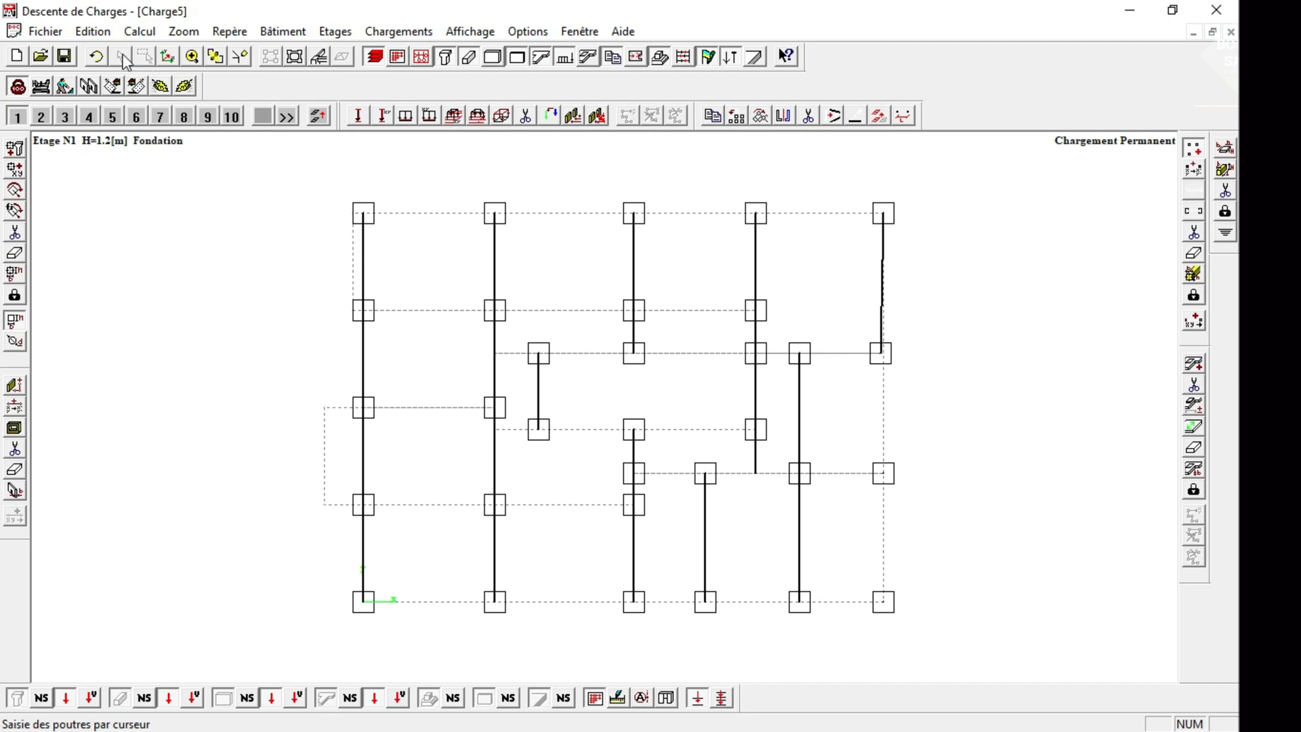
{"action": "left_click", "coordinate": [97, 56]}
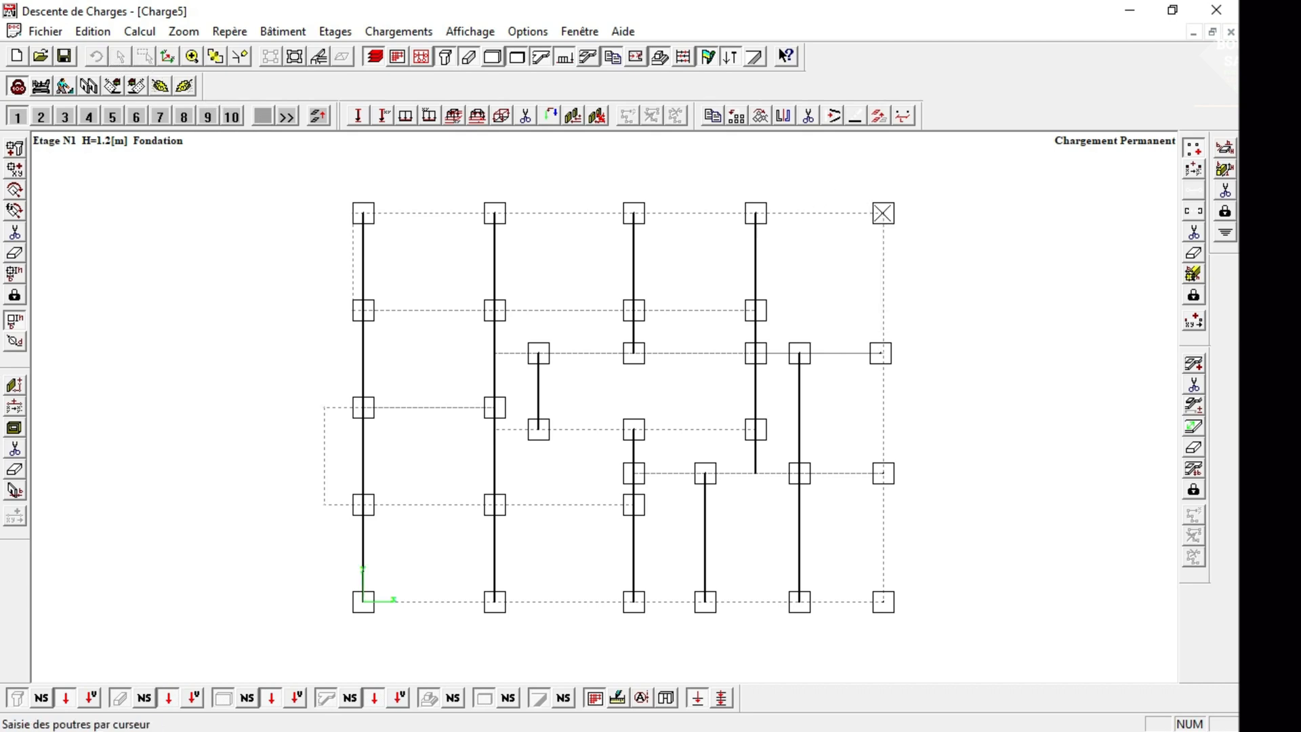
{"action": "left_click", "coordinate": [882, 213]}
{"action": "left_click", "coordinate": [882, 351]}
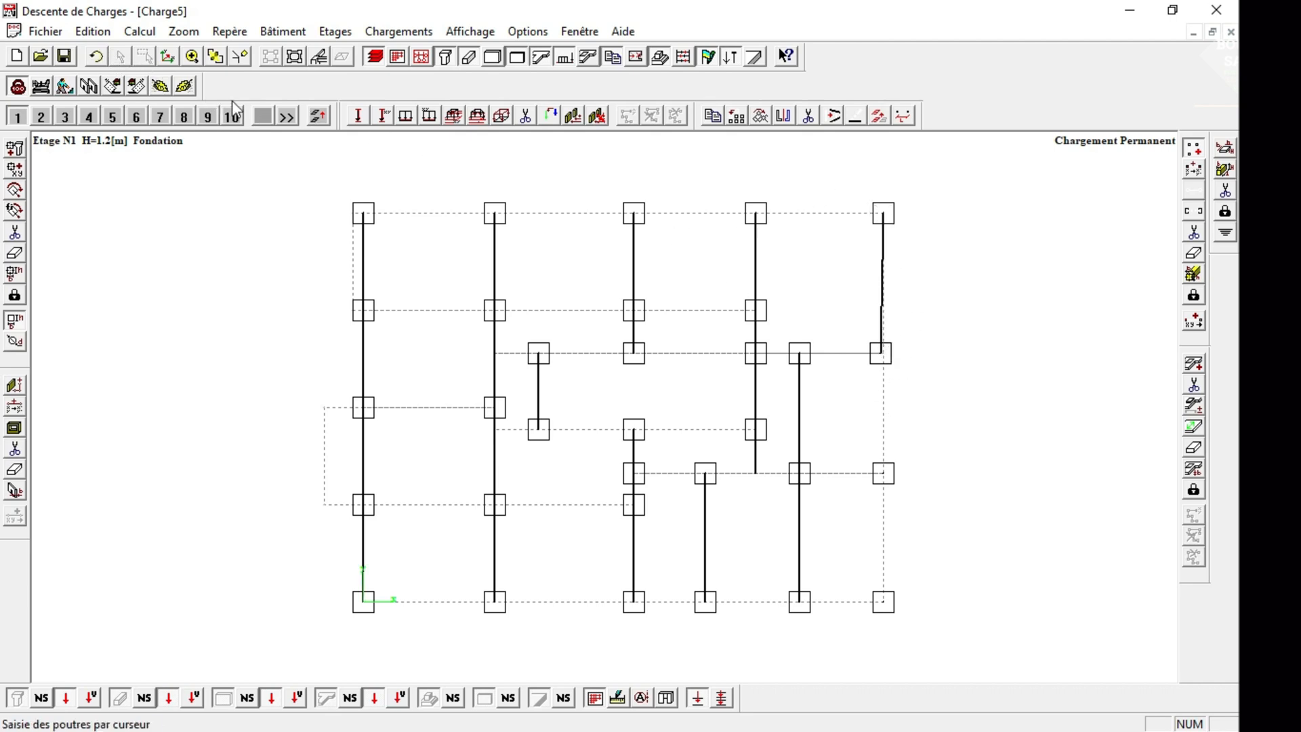
{"action": "left_click", "coordinate": [96, 56]}
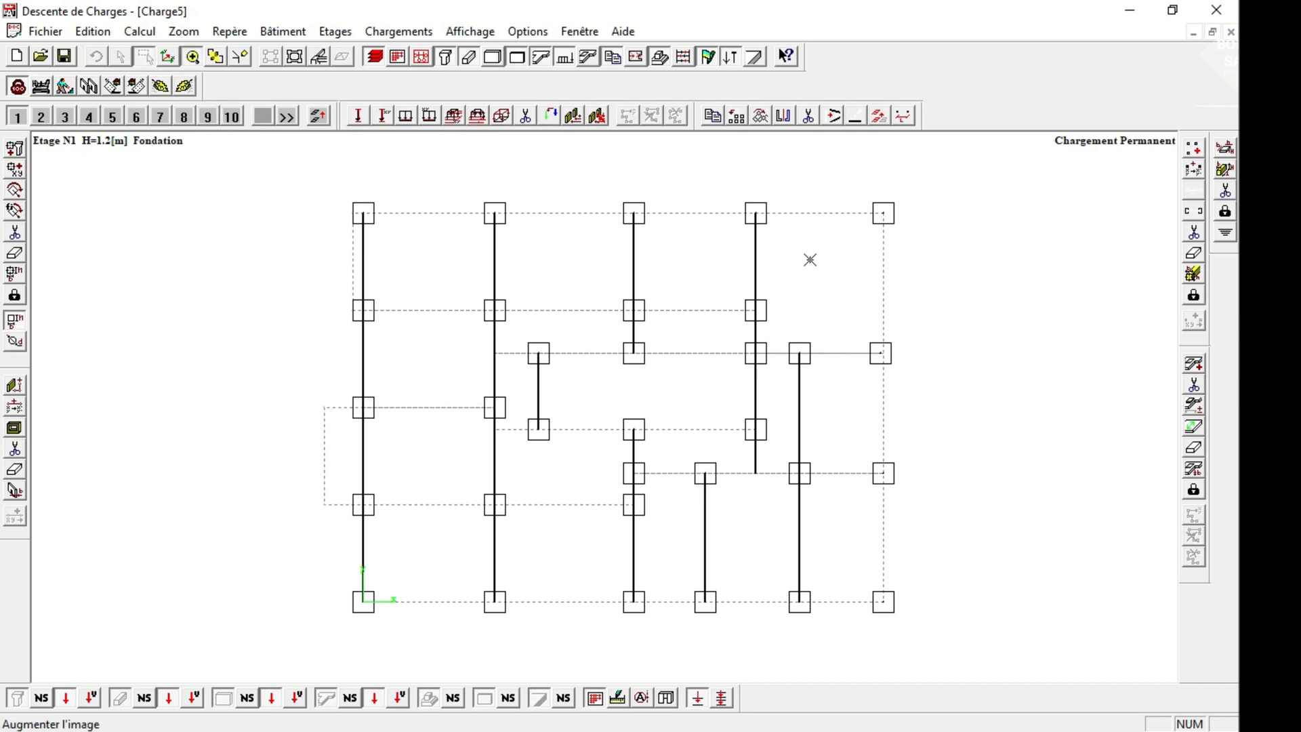
Draw the beam on the rightmost vertical grid line from the upper corner column straight down to the grid intersection below.
{"action": "left_click_drag", "start_coordinate": [840, 189], "coordinate": [964, 415]}
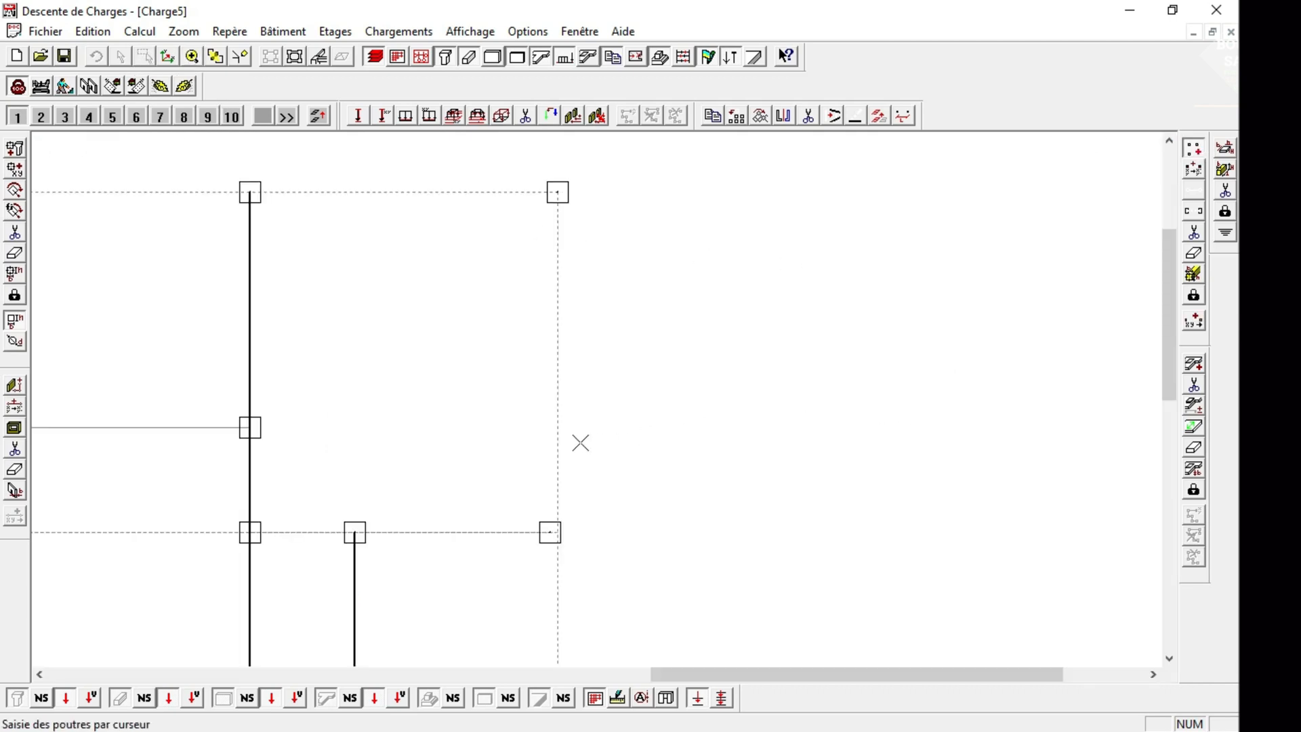
{"action": "left_click", "coordinate": [557, 191]}
{"action": "left_click", "coordinate": [563, 546]}
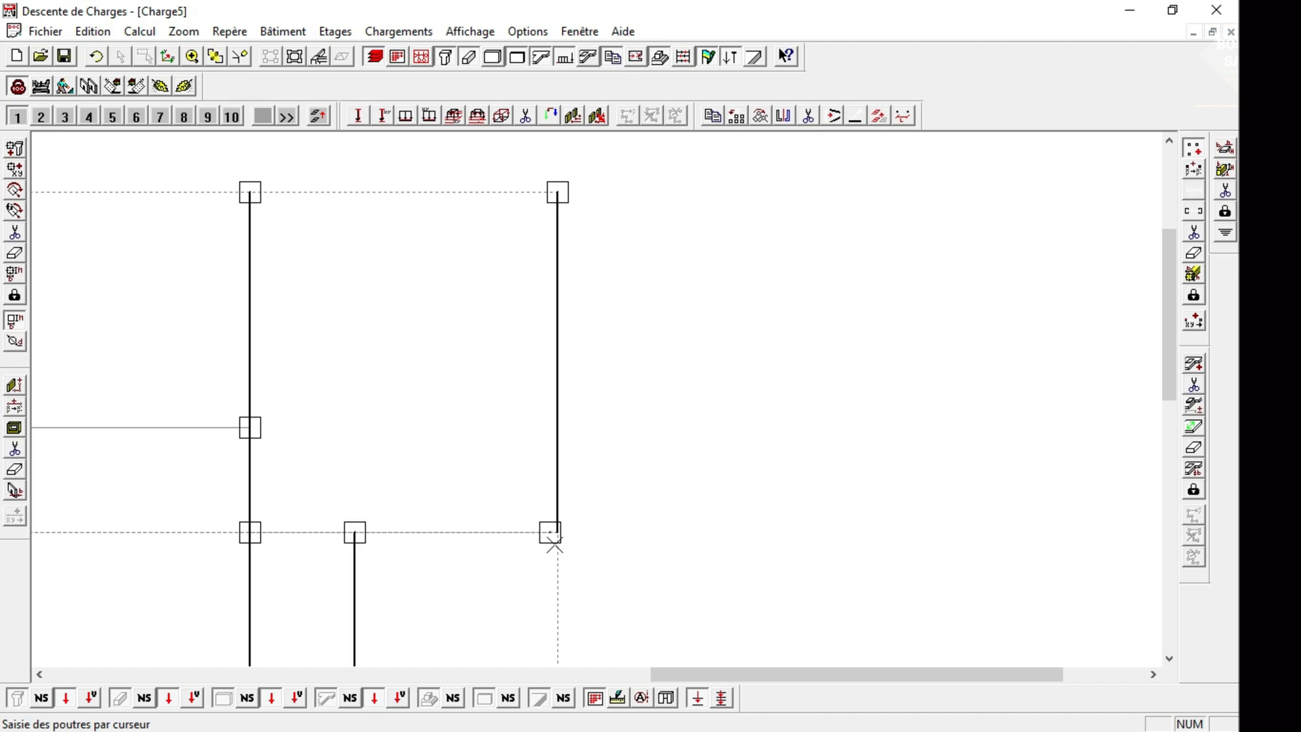
Delete the misaligned column below the upper-right corner and try to place a 0.15 × 0.15 m column at the beam's lower end.
{"action": "left_click", "coordinate": [14, 234]}
{"action": "left_click", "coordinate": [550, 532]}
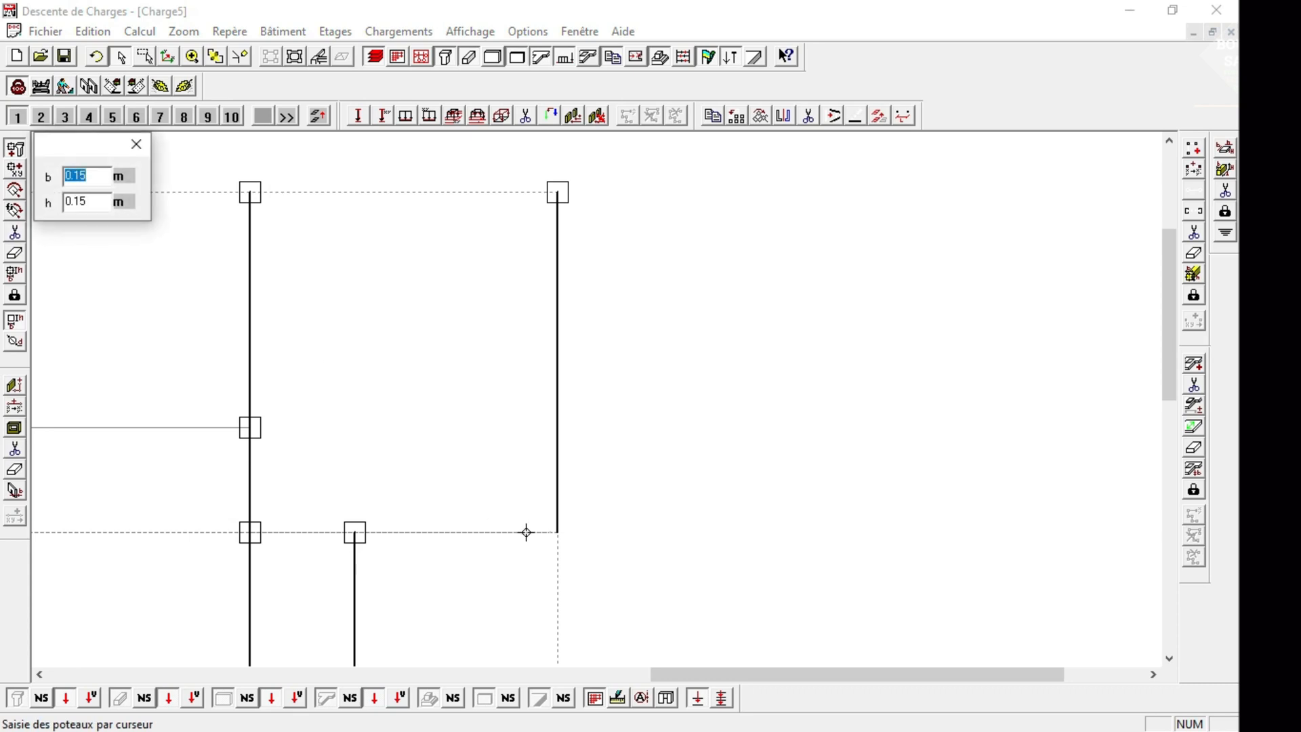
{"action": "left_click", "coordinate": [568, 534]}
{"action": "left_click", "coordinate": [558, 532]}
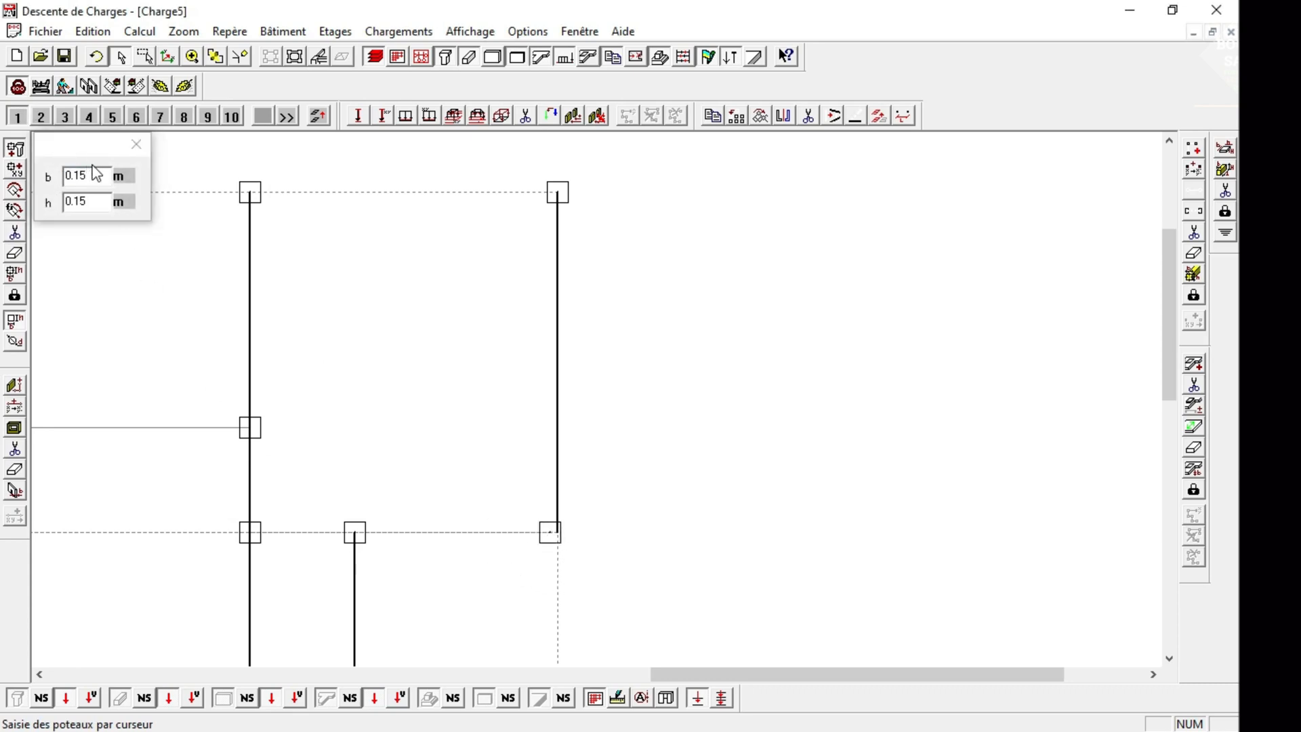
Undo the misplaced column and place a 0.15 × 0.15 m column at the lower end of the rightmost beam.
{"action": "left_click", "coordinate": [99, 61]}
{"action": "left_click_drag", "start_coordinate": [526, 474], "coordinate": [563, 560]}
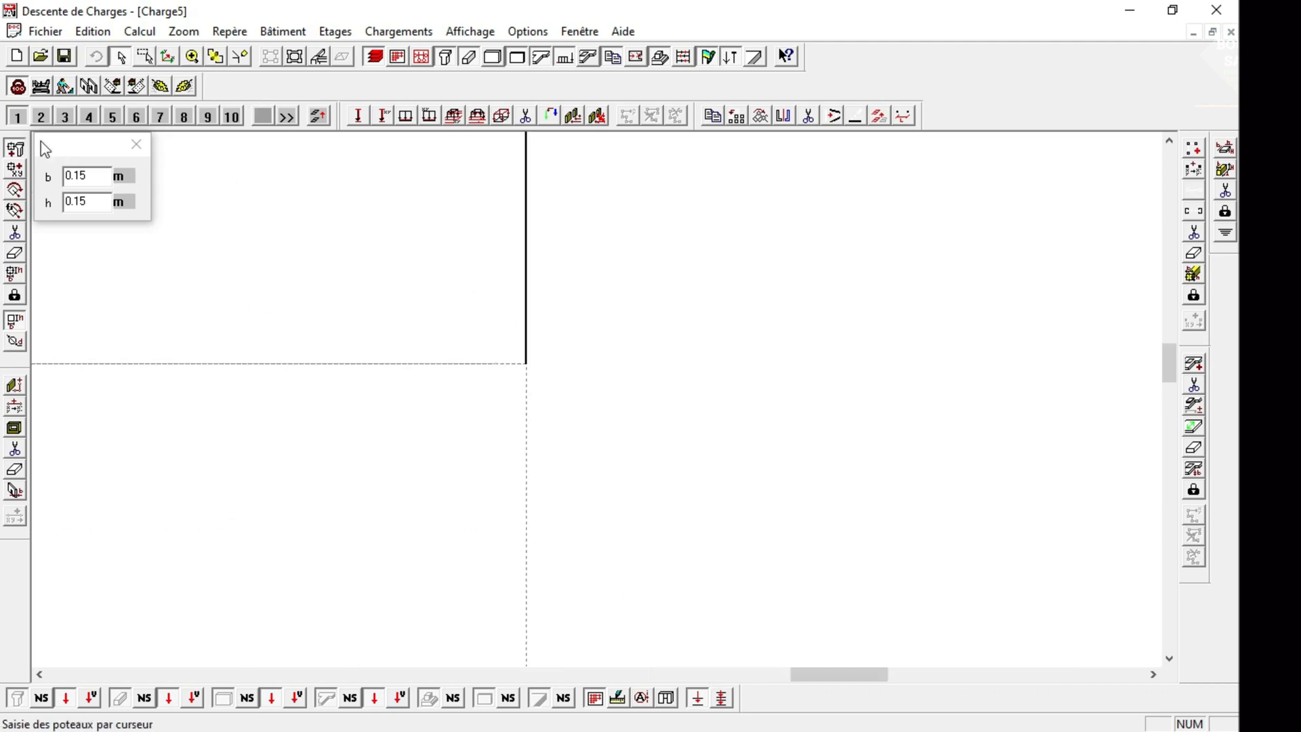
{"action": "left_click", "coordinate": [15, 151]}
{"action": "left_click", "coordinate": [15, 150]}
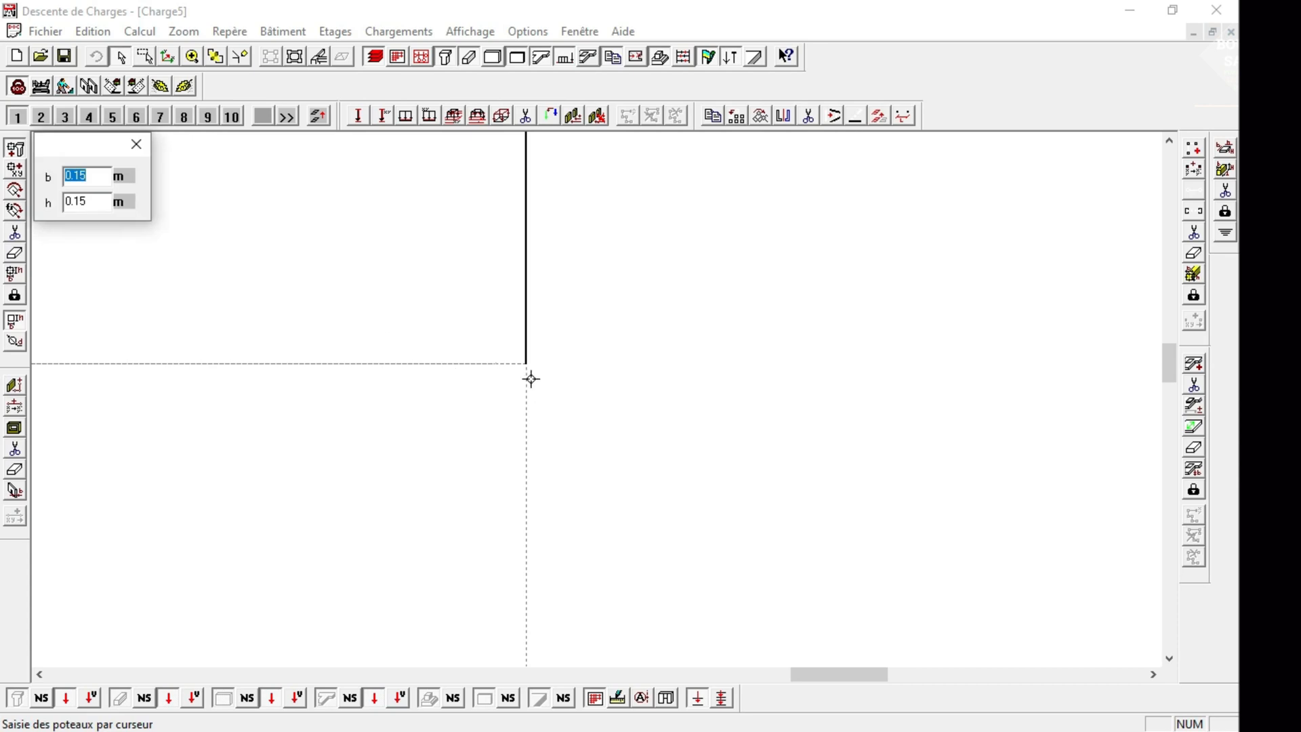
{"action": "left_click", "coordinate": [216, 57]}
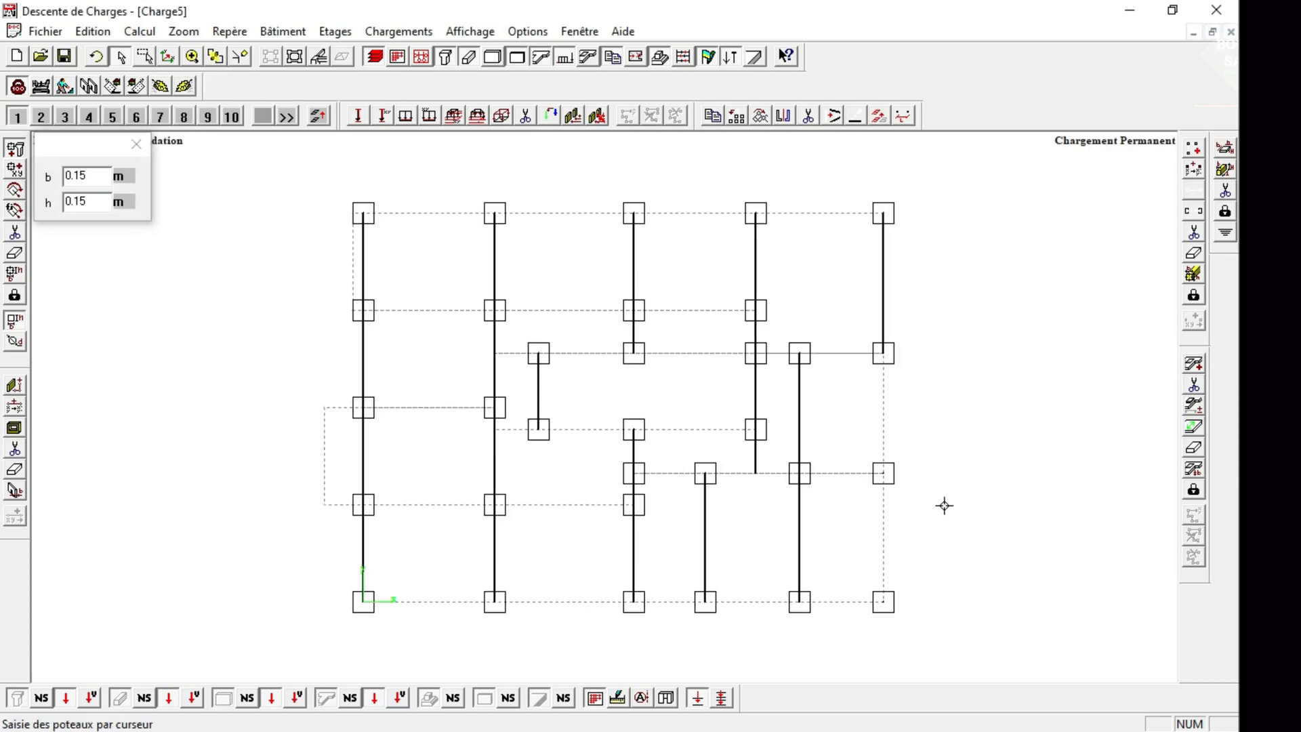
{"action": "left_click", "coordinate": [135, 143]}
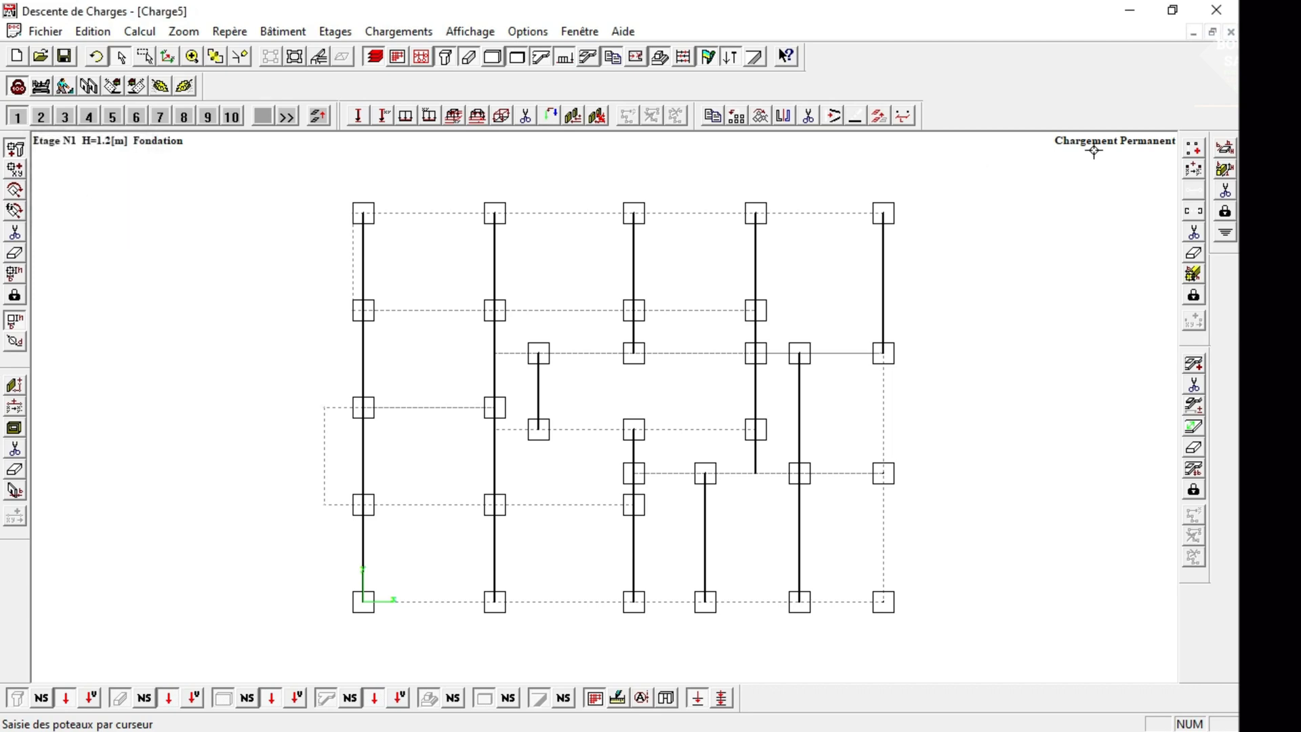
Draw 0.15 × 0.3 m beams down the rightmost vertical grid line from the new column to the lower-right corner column.
{"action": "left_click", "coordinate": [1193, 148]}
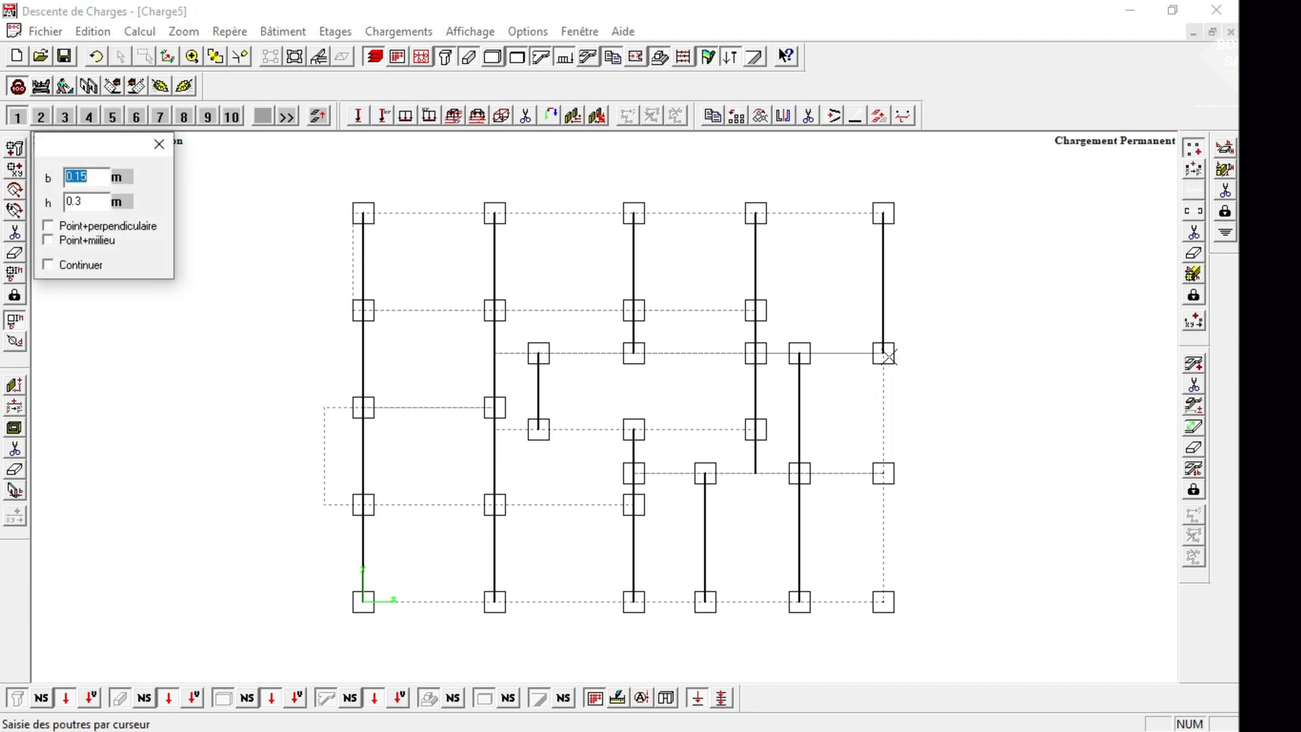
{"action": "left_click", "coordinate": [193, 56]}
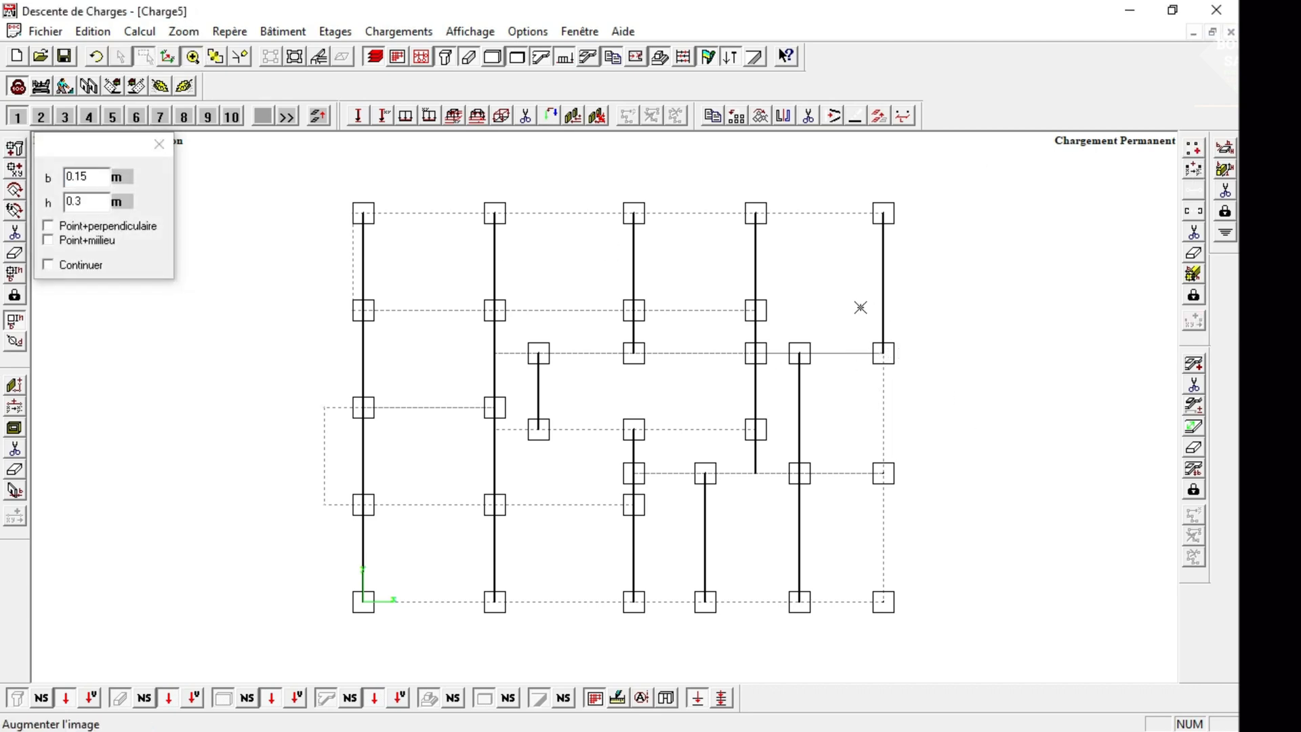
{"action": "left_click", "coordinate": [941, 440]}
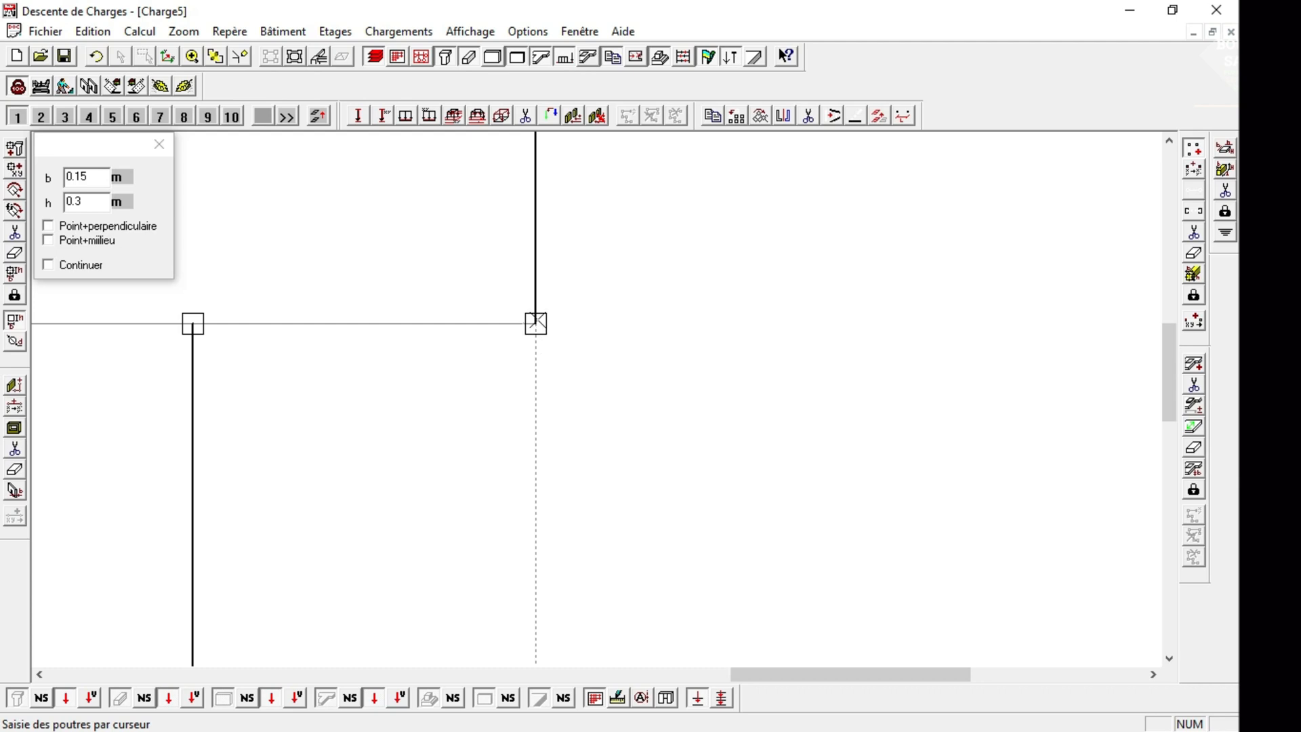
{"action": "left_click", "coordinate": [213, 58]}
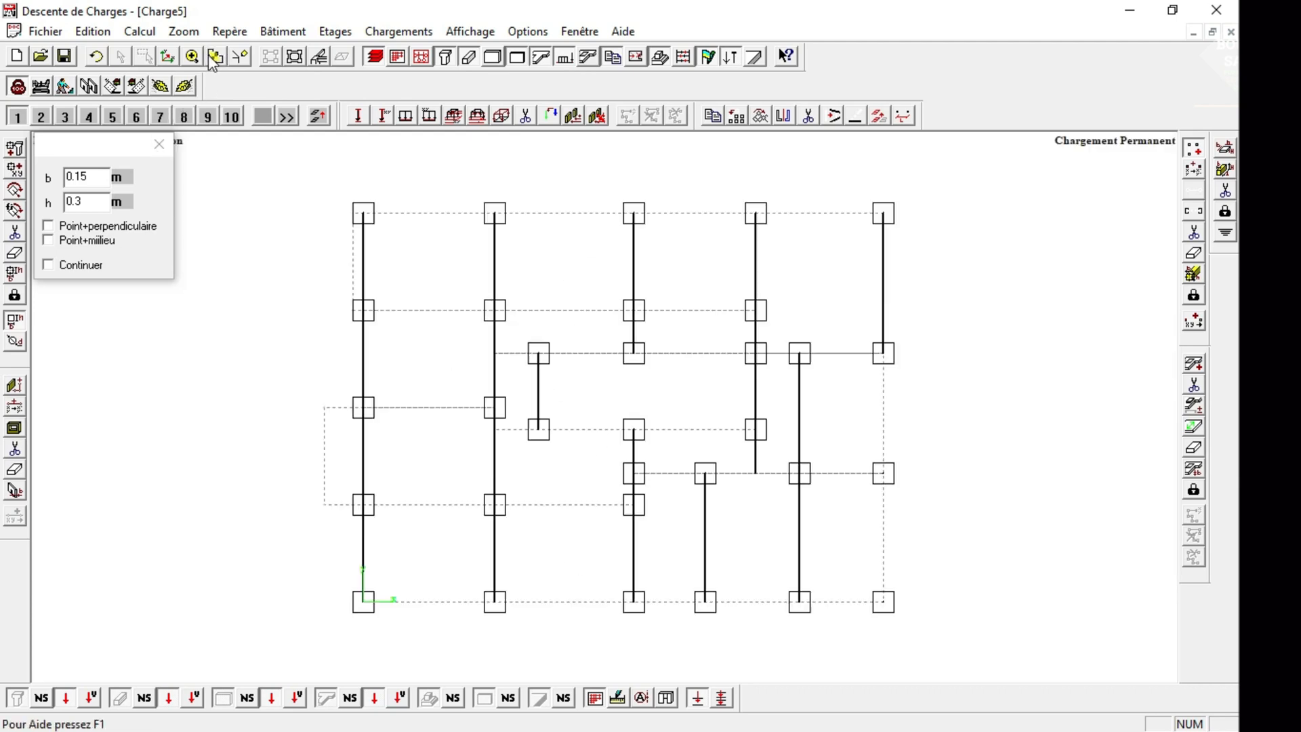
{"action": "left_click", "coordinate": [883, 473]}
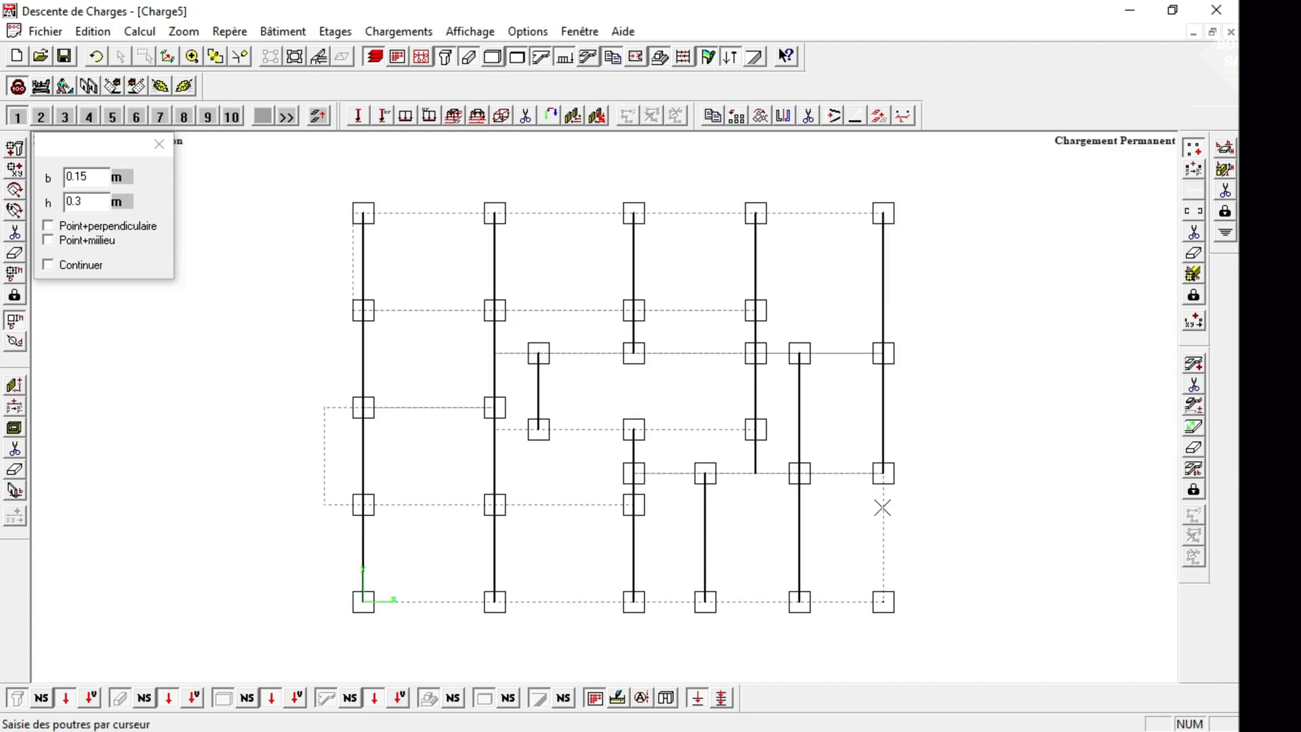
{"action": "left_click", "coordinate": [883, 473]}
{"action": "left_click", "coordinate": [884, 602]}
Draw beams between all five columns of the building's uppermost horizontal grid line.
{"action": "left_click", "coordinate": [364, 218]}
{"action": "left_click", "coordinate": [497, 222]}
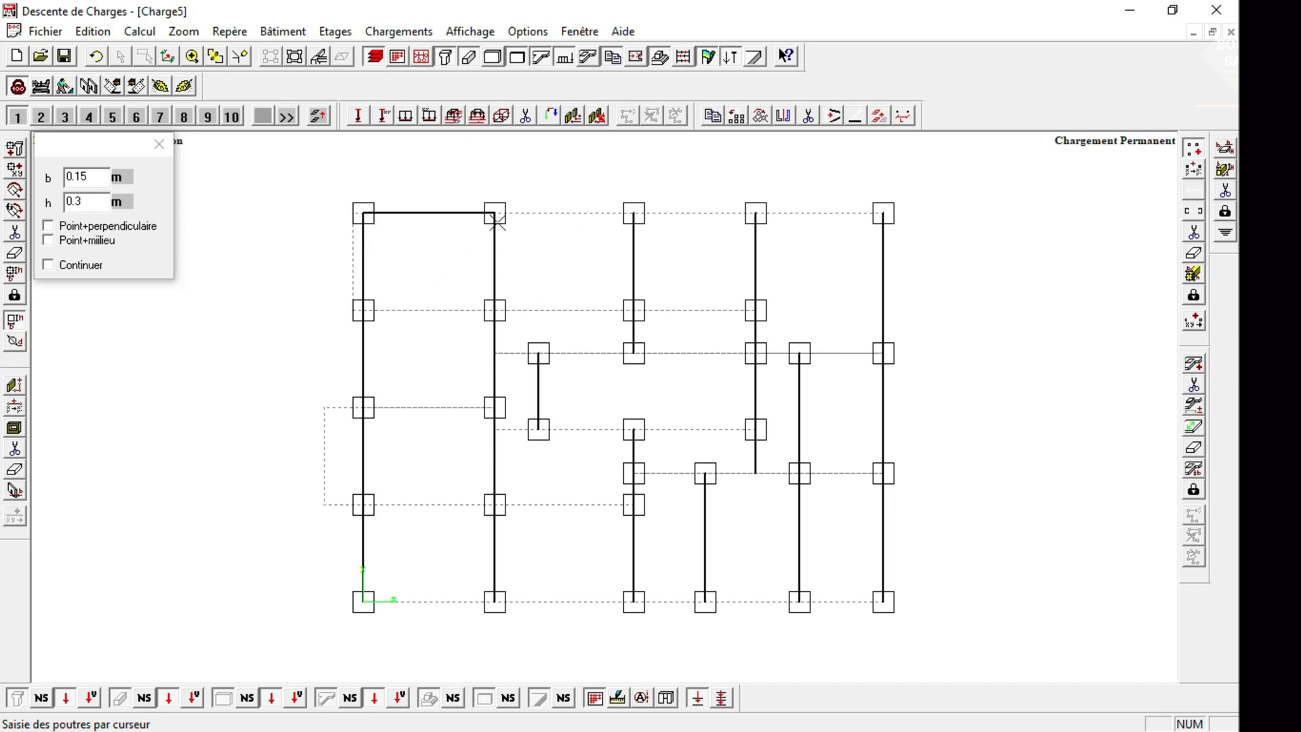
{"action": "left_click", "coordinate": [636, 218]}
{"action": "left_click", "coordinate": [765, 233]}
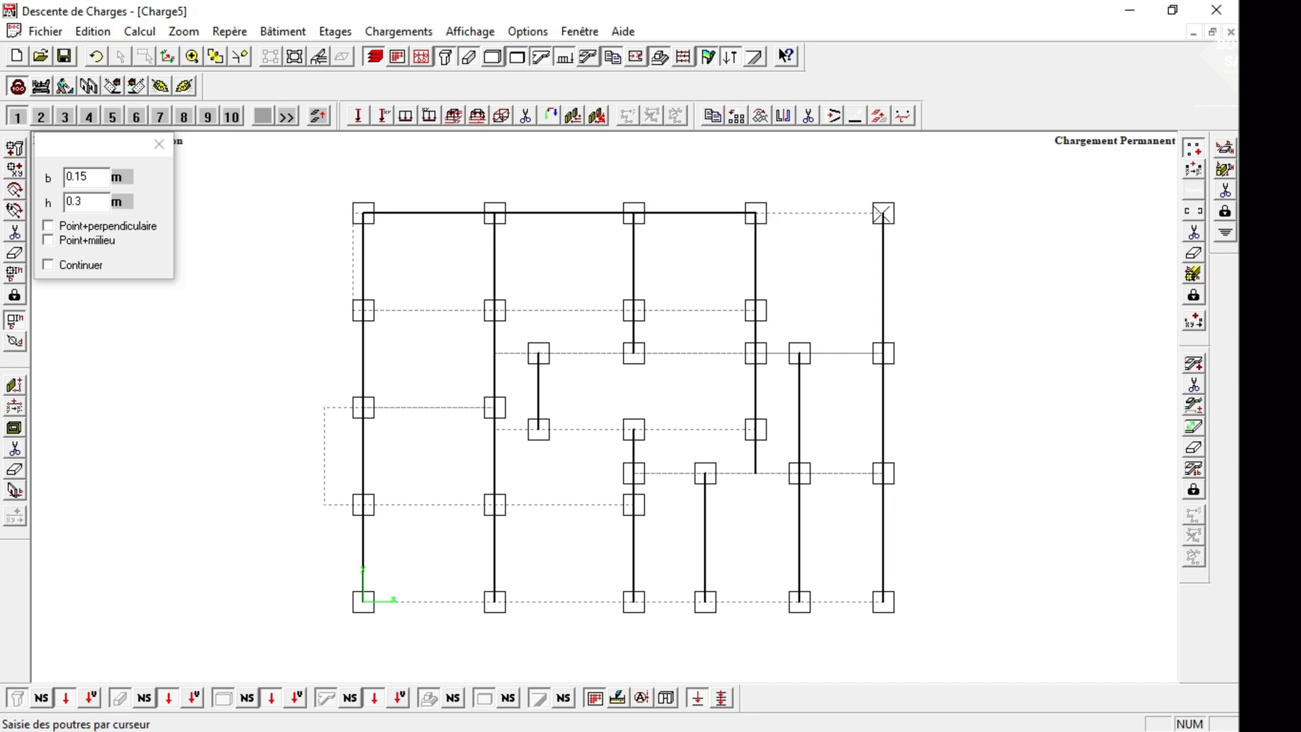
{"action": "left_click", "coordinate": [874, 227]}
Draw beams between the four columns of the second horizontal grid line from the top.
{"action": "left_click", "coordinate": [364, 311]}
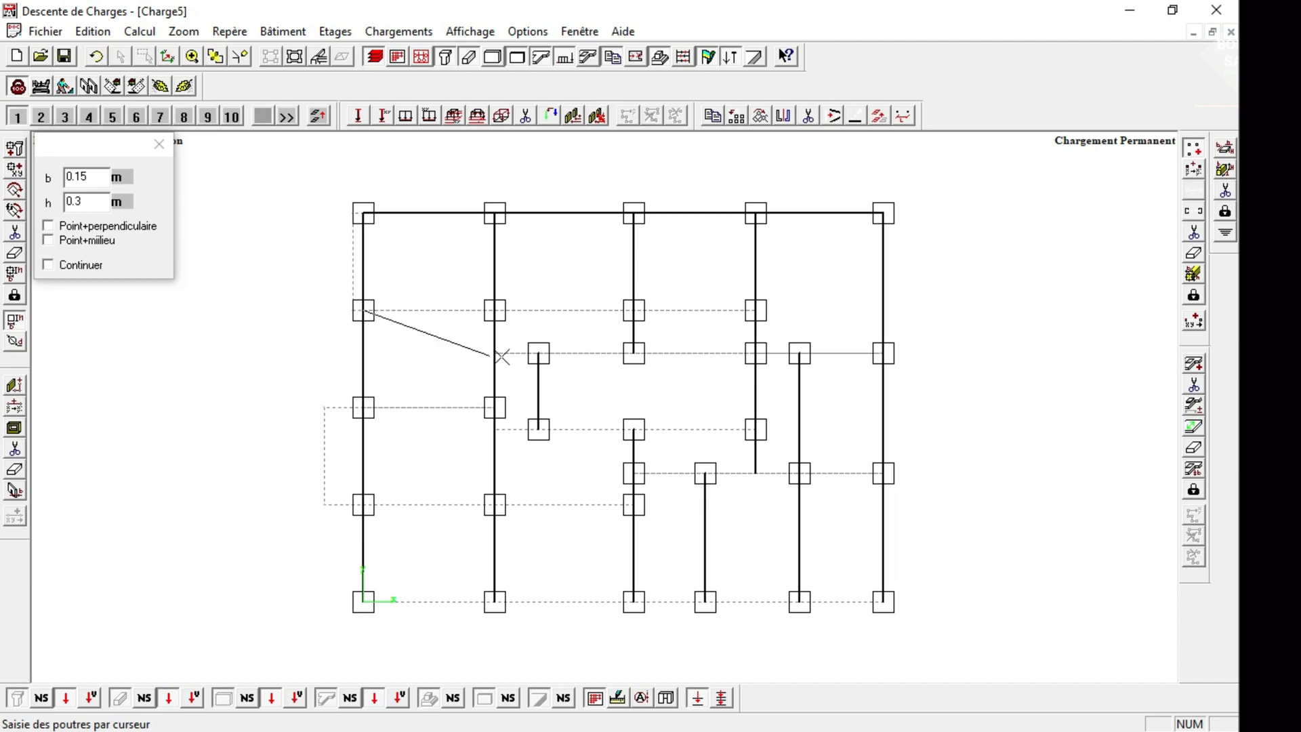
{"action": "left_click", "coordinate": [494, 311]}
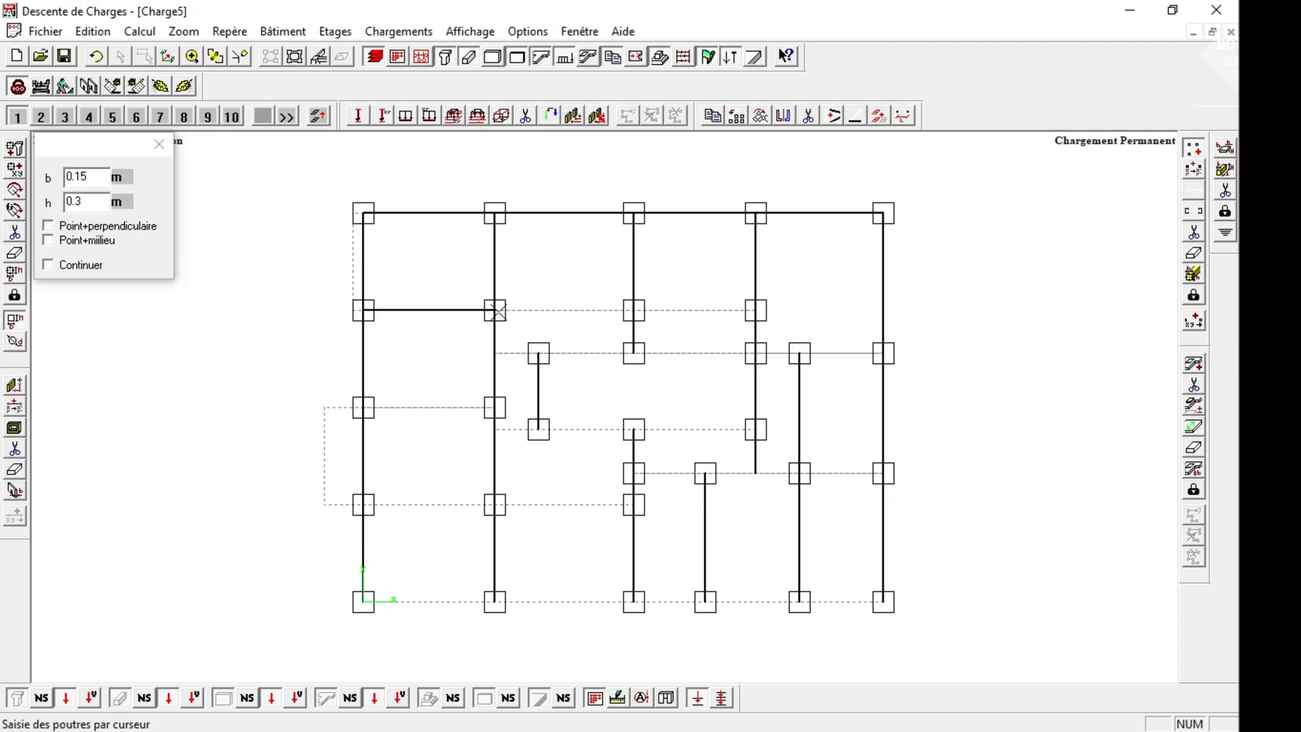
{"action": "left_click", "coordinate": [498, 310]}
{"action": "left_click", "coordinate": [634, 310]}
{"action": "left_click", "coordinate": [631, 310]}
{"action": "left_click", "coordinate": [754, 309]}
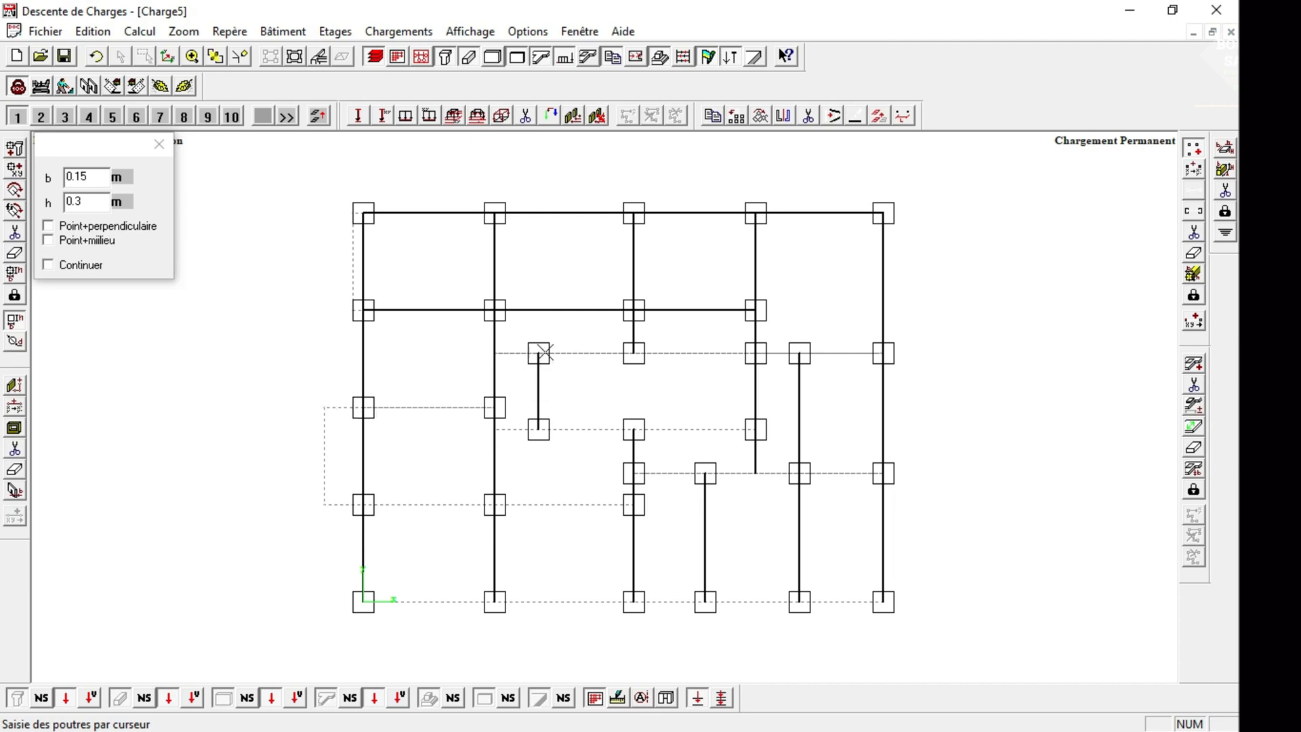
Draw beams along the third horizontal grid line from the second vertical beam line through the columns to the building's right edge.
{"action": "left_click", "coordinate": [538, 352]}
{"action": "left_click", "coordinate": [635, 358]}
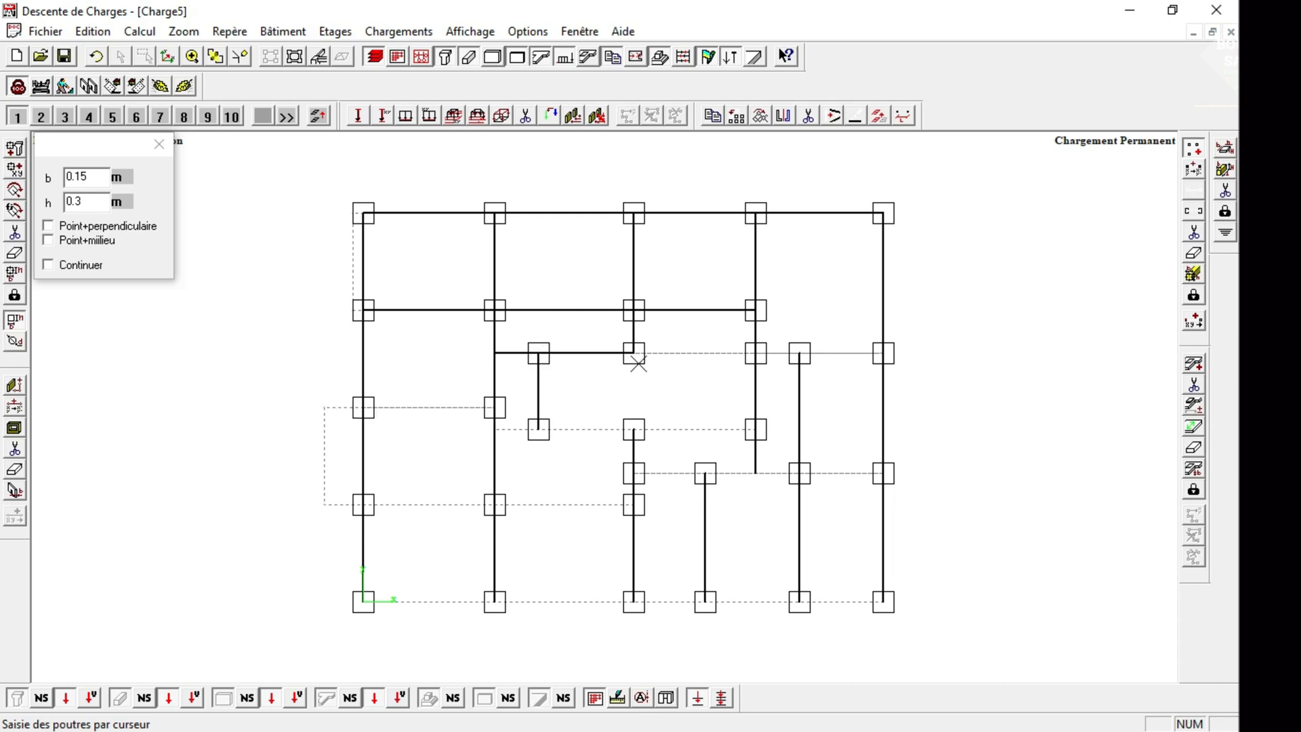
{"action": "left_click", "coordinate": [753, 353]}
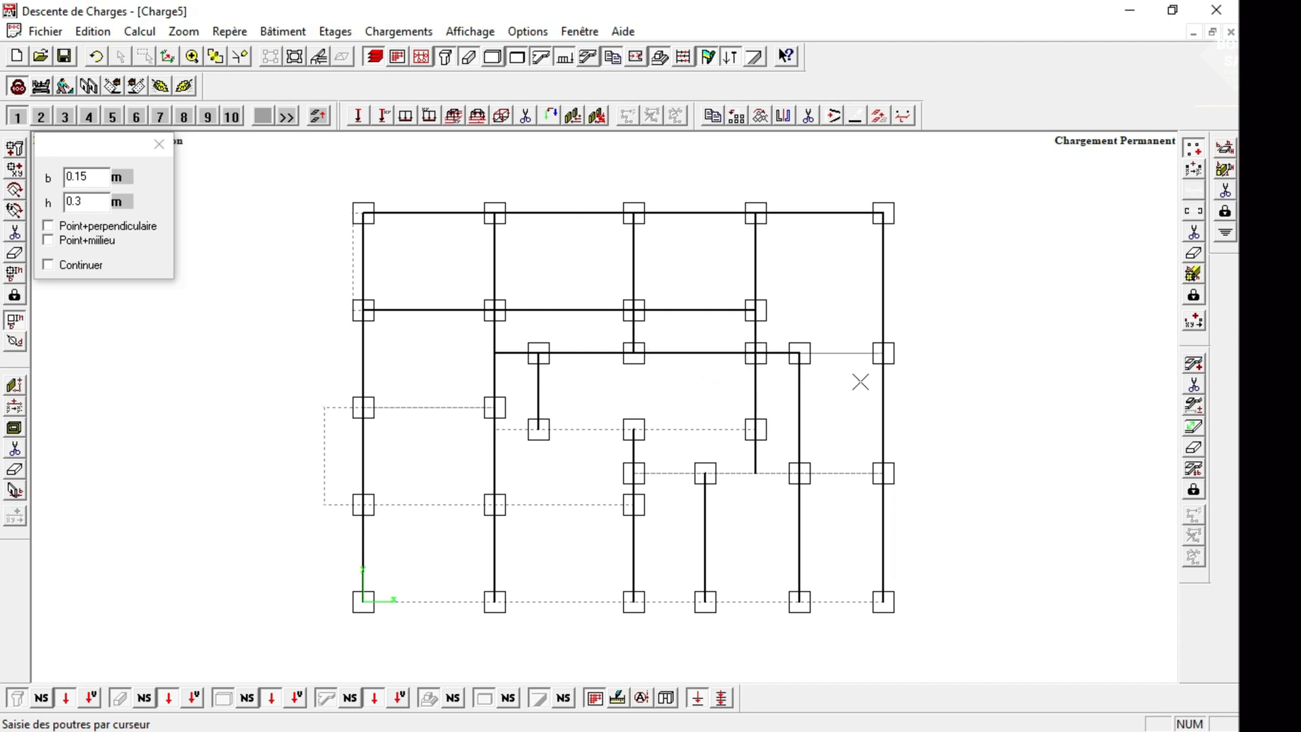
{"action": "left_click", "coordinate": [882, 357]}
Draw the beam between the two left columns of the next row, and beams along the grid line just below it across its three columns.
{"action": "left_click", "coordinate": [363, 407]}
{"action": "left_click", "coordinate": [494, 408]}
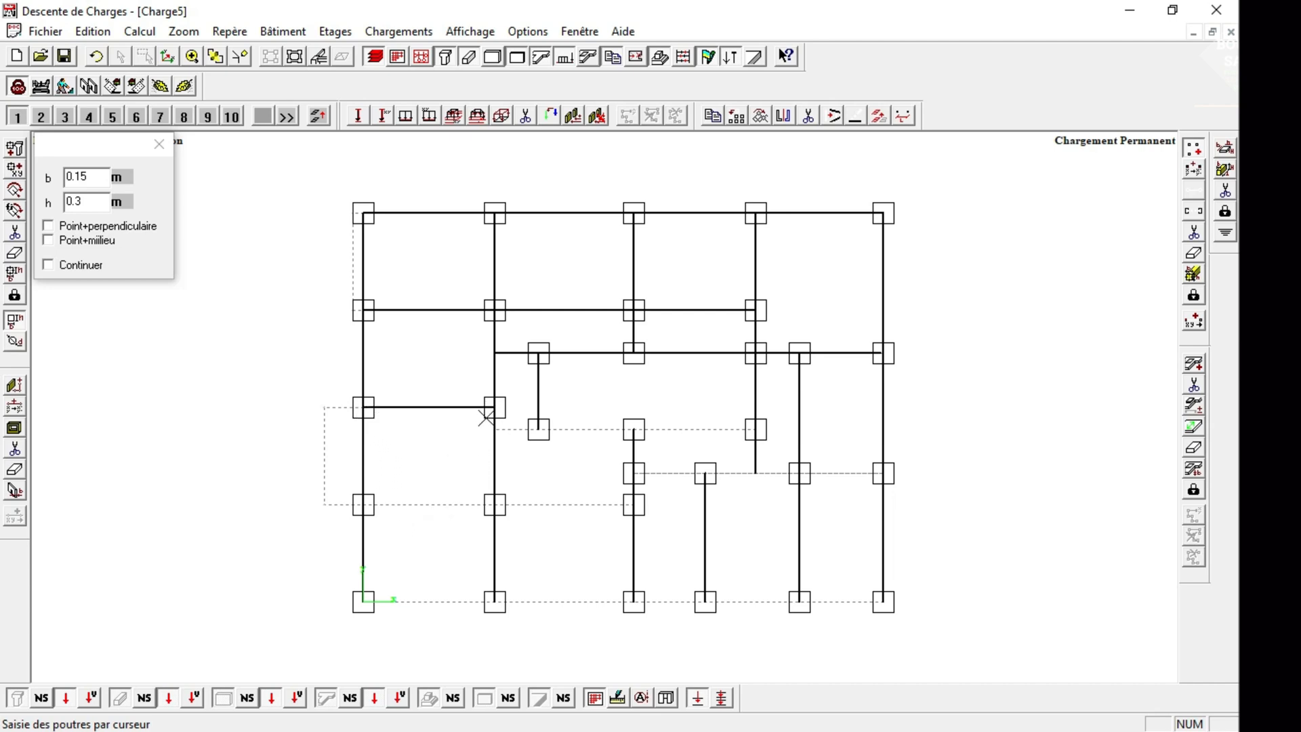
{"action": "left_click", "coordinate": [494, 426]}
{"action": "left_click", "coordinate": [539, 429]}
{"action": "left_click", "coordinate": [633, 431]}
{"action": "left_click", "coordinate": [753, 433]}
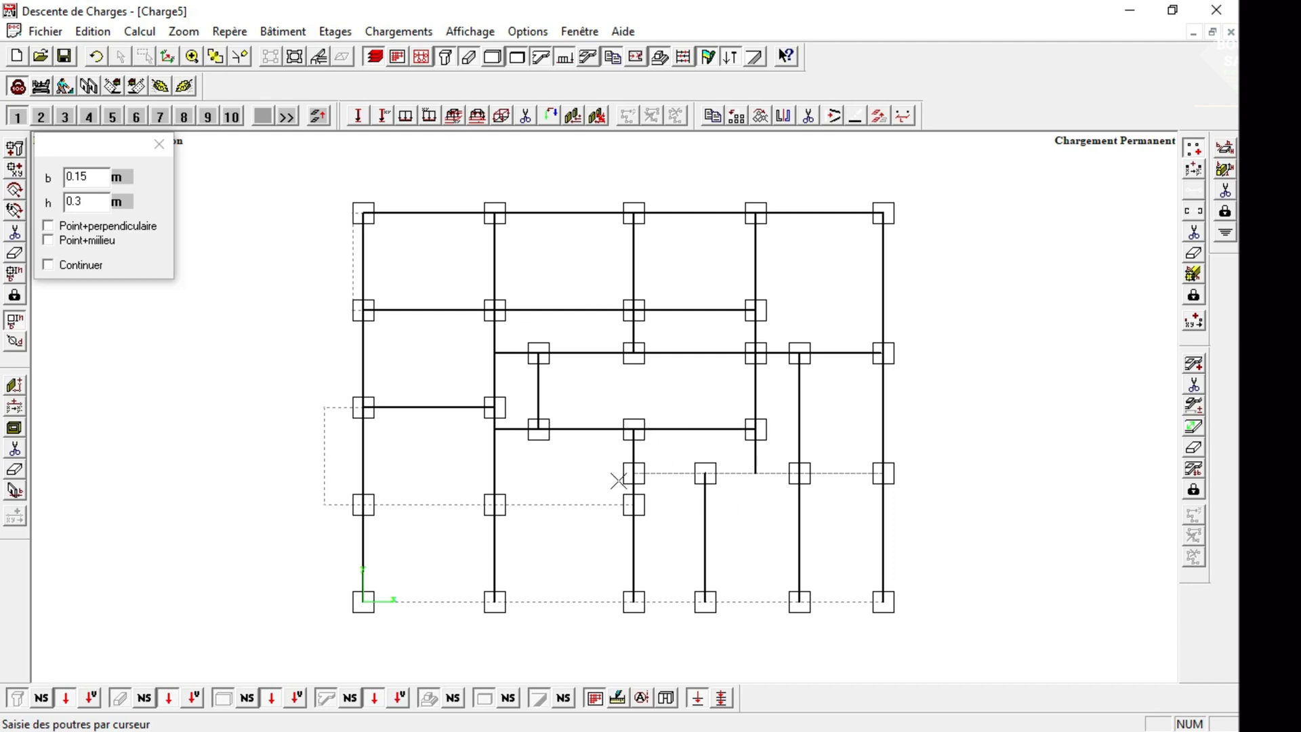
Draw beams along the next horizontal line to the right edge, and from the left edge through the three columns of the row below.
{"action": "left_click", "coordinate": [705, 473]}
{"action": "left_click", "coordinate": [756, 473]}
{"action": "left_click", "coordinate": [799, 473]}
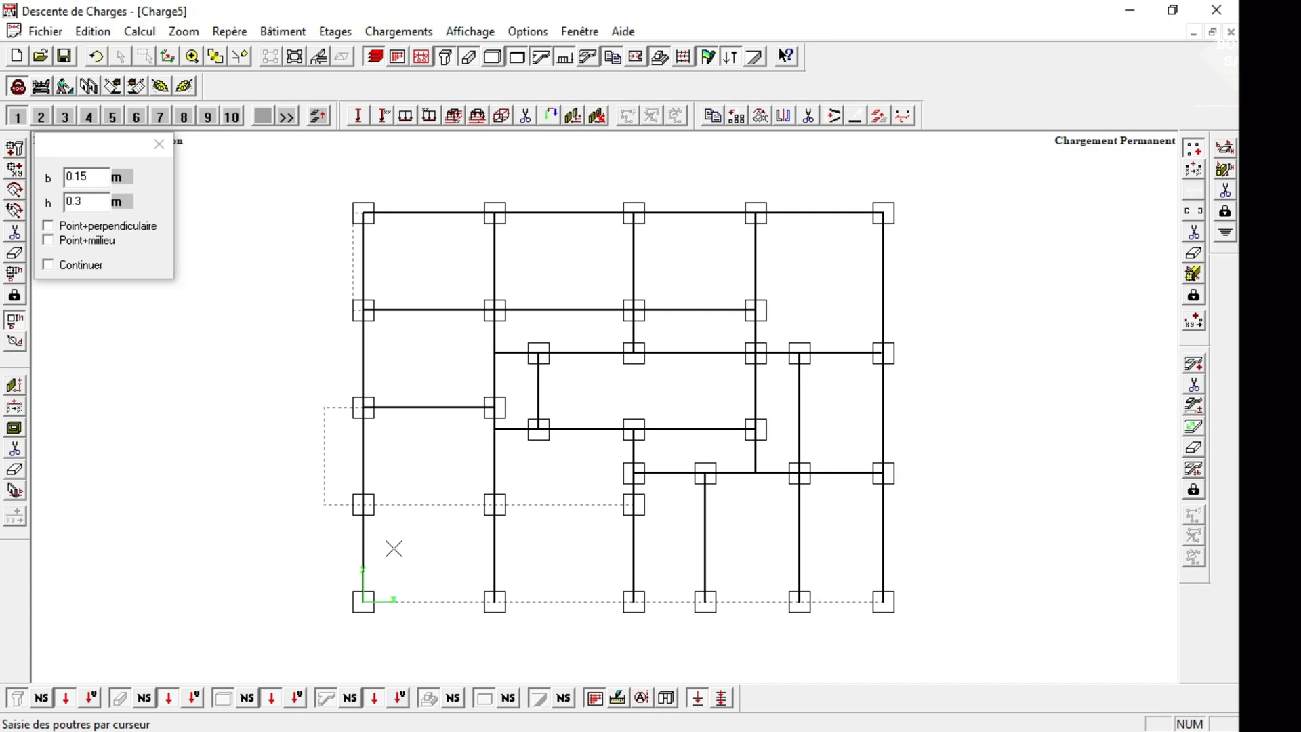
{"action": "left_click", "coordinate": [363, 505]}
{"action": "left_click", "coordinate": [496, 507]}
{"action": "left_click", "coordinate": [628, 506]}
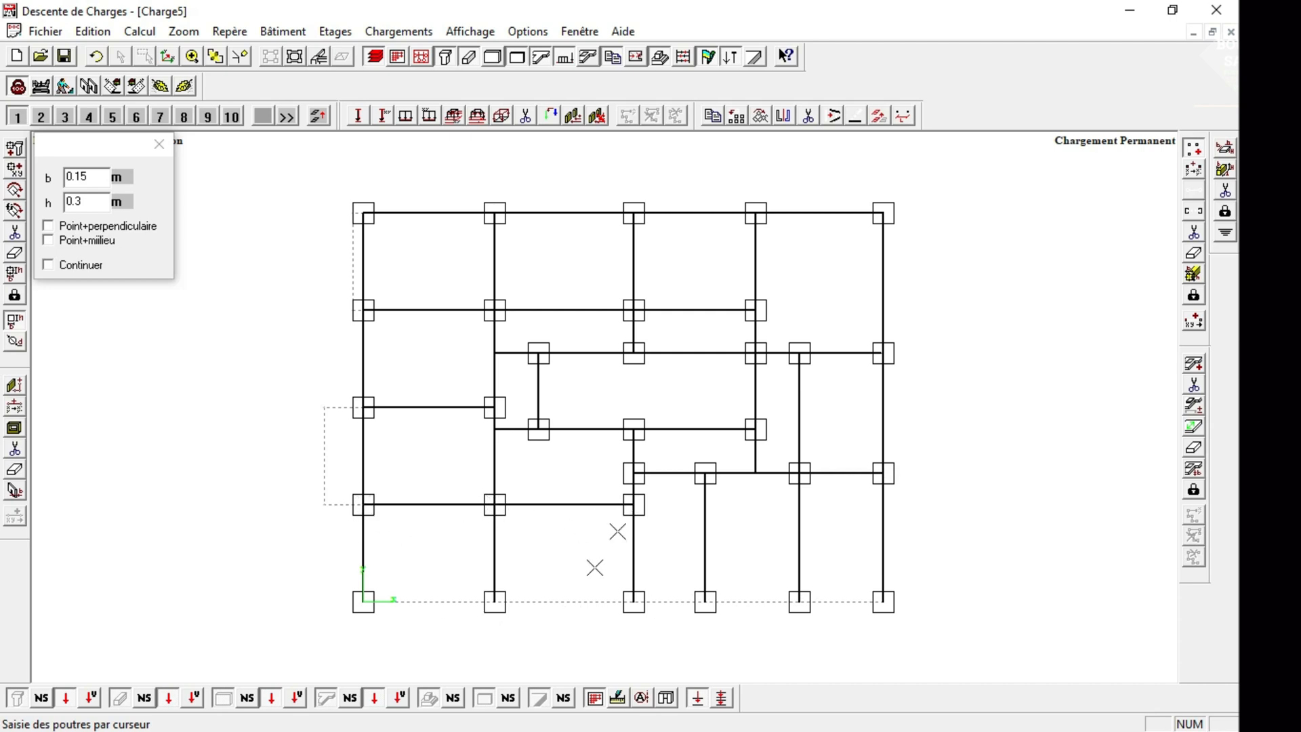
Draw beams between all six columns of the building's lowest horizontal grid line.
{"action": "left_click", "coordinate": [363, 601]}
{"action": "left_click", "coordinate": [495, 600]}
{"action": "left_click", "coordinate": [633, 601]}
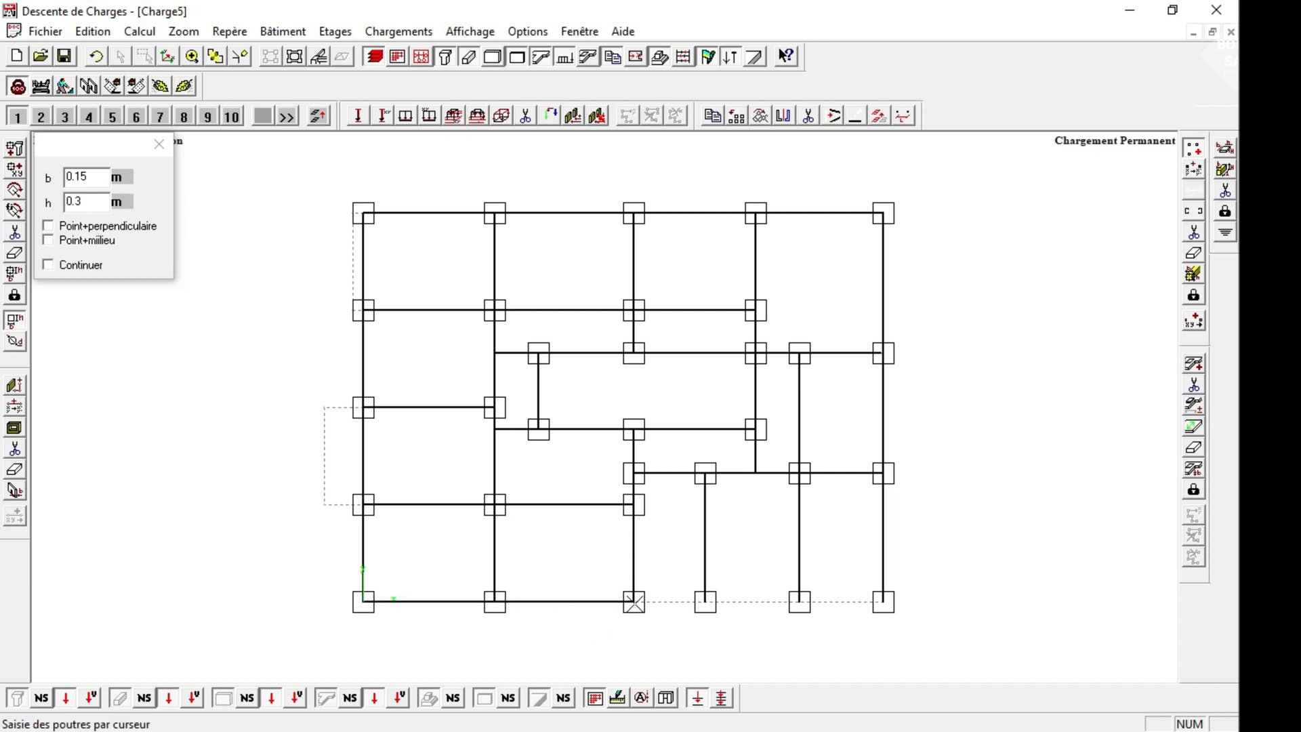
{"action": "left_click", "coordinate": [707, 610]}
{"action": "left_click", "coordinate": [799, 601]}
{"action": "left_click", "coordinate": [883, 623]}
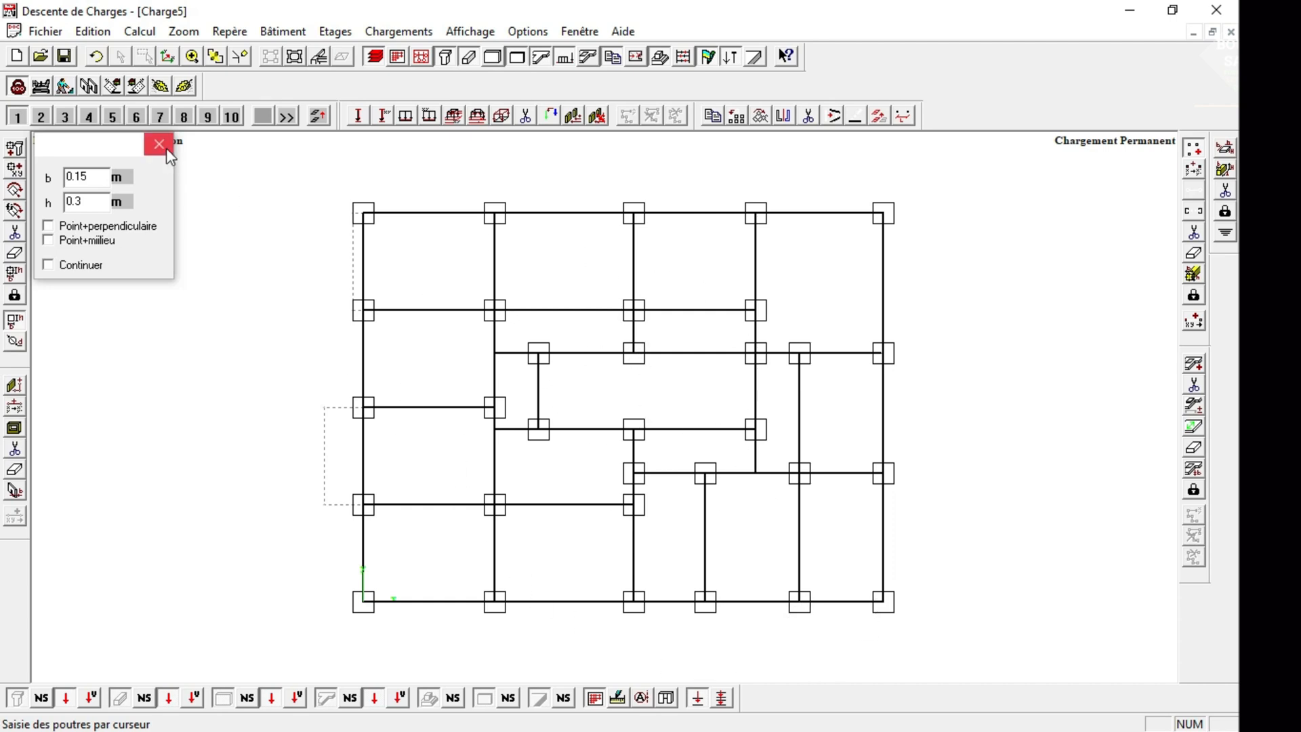
Finish beam entry, examine the foundation frame in 3D, and return to the plan view.
{"action": "left_click", "coordinate": [159, 144]}
{"action": "left_click", "coordinate": [319, 56]}
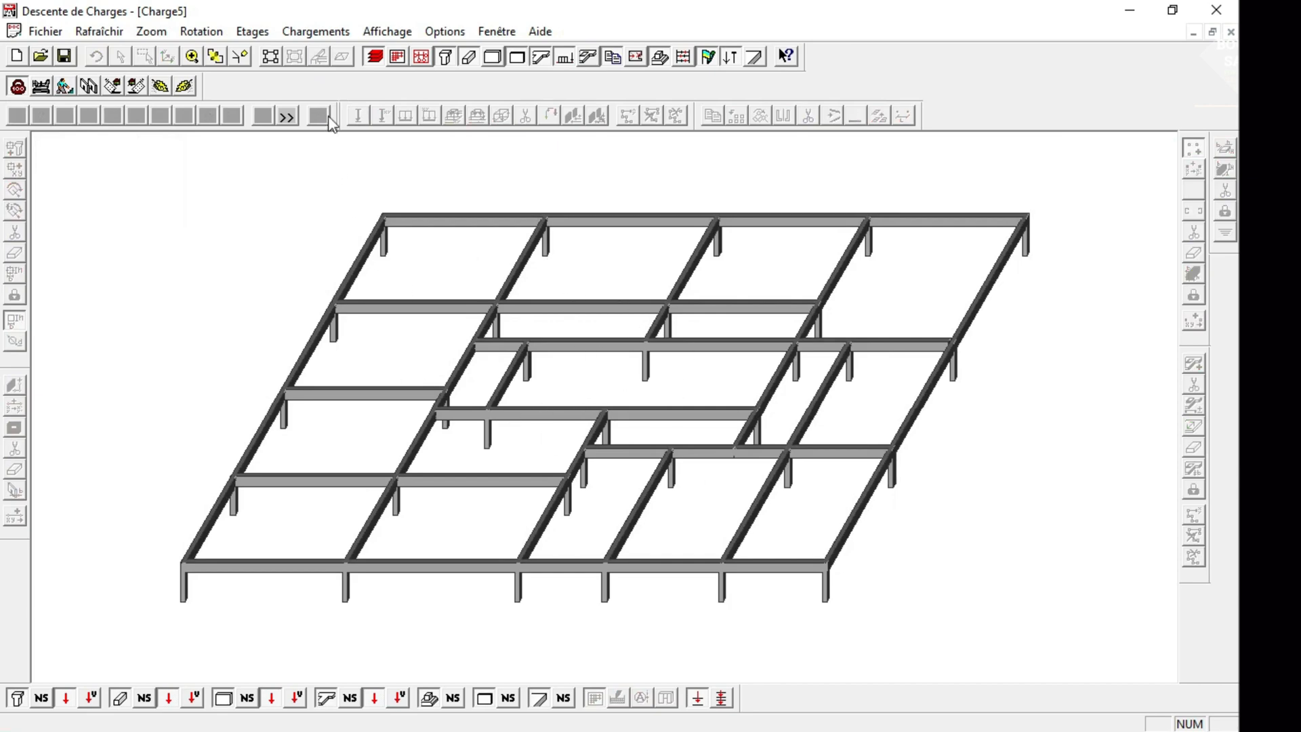
{"action": "left_click", "coordinate": [271, 59]}
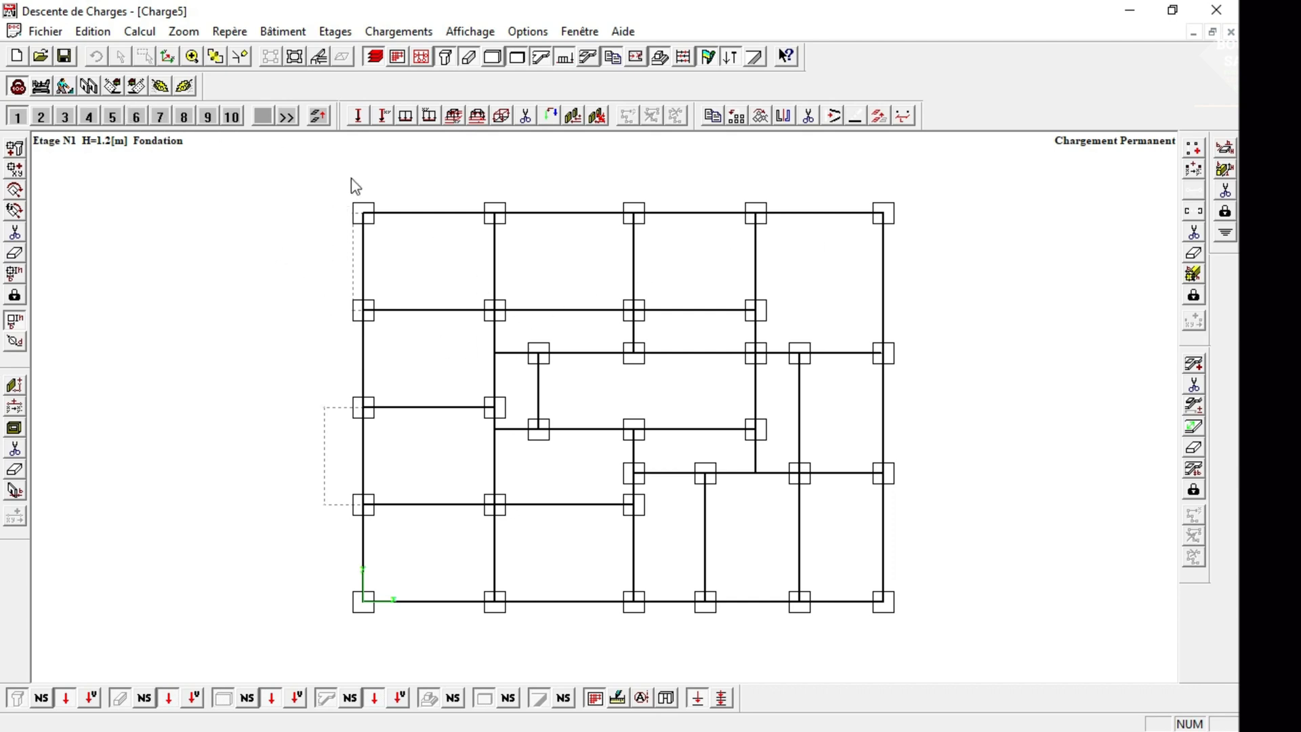
Examine the foundation frame in 3D and the characteristics of the Fondation storey, keeping its settings.
{"action": "left_click", "coordinate": [319, 59]}
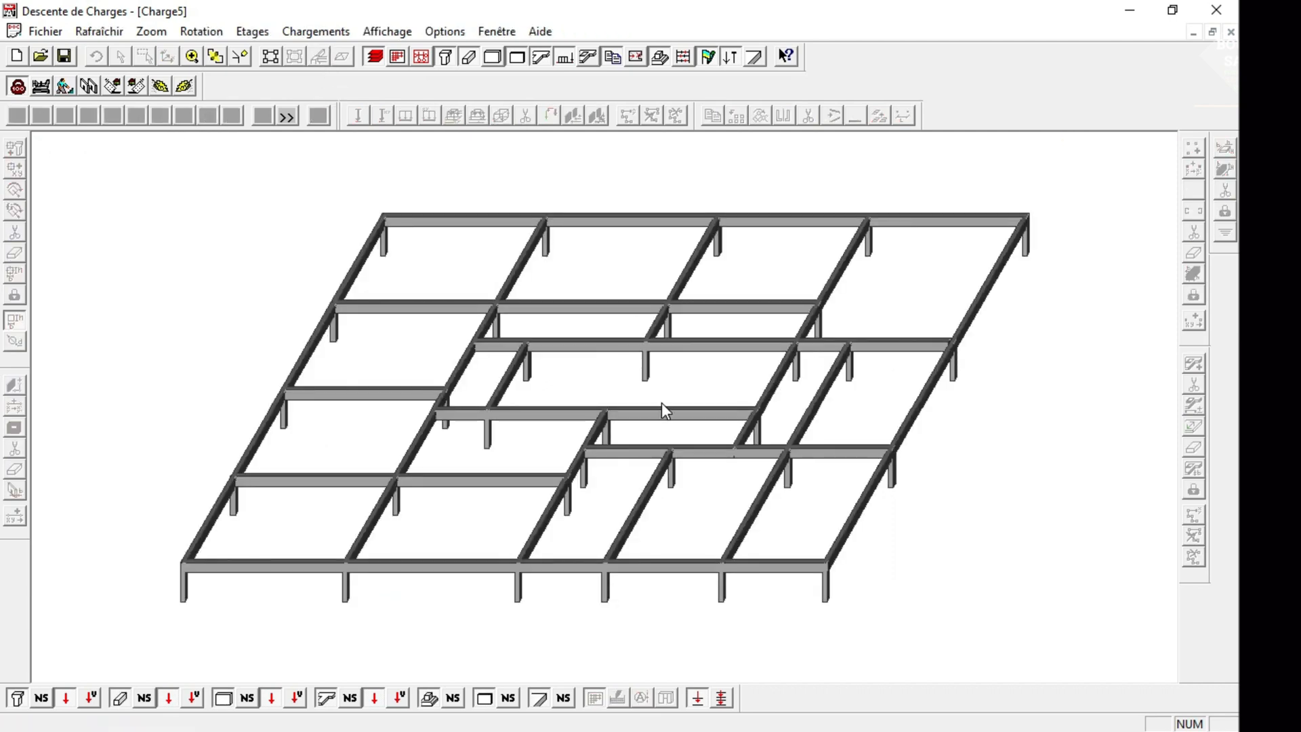
{"action": "left_click", "coordinate": [269, 59]}
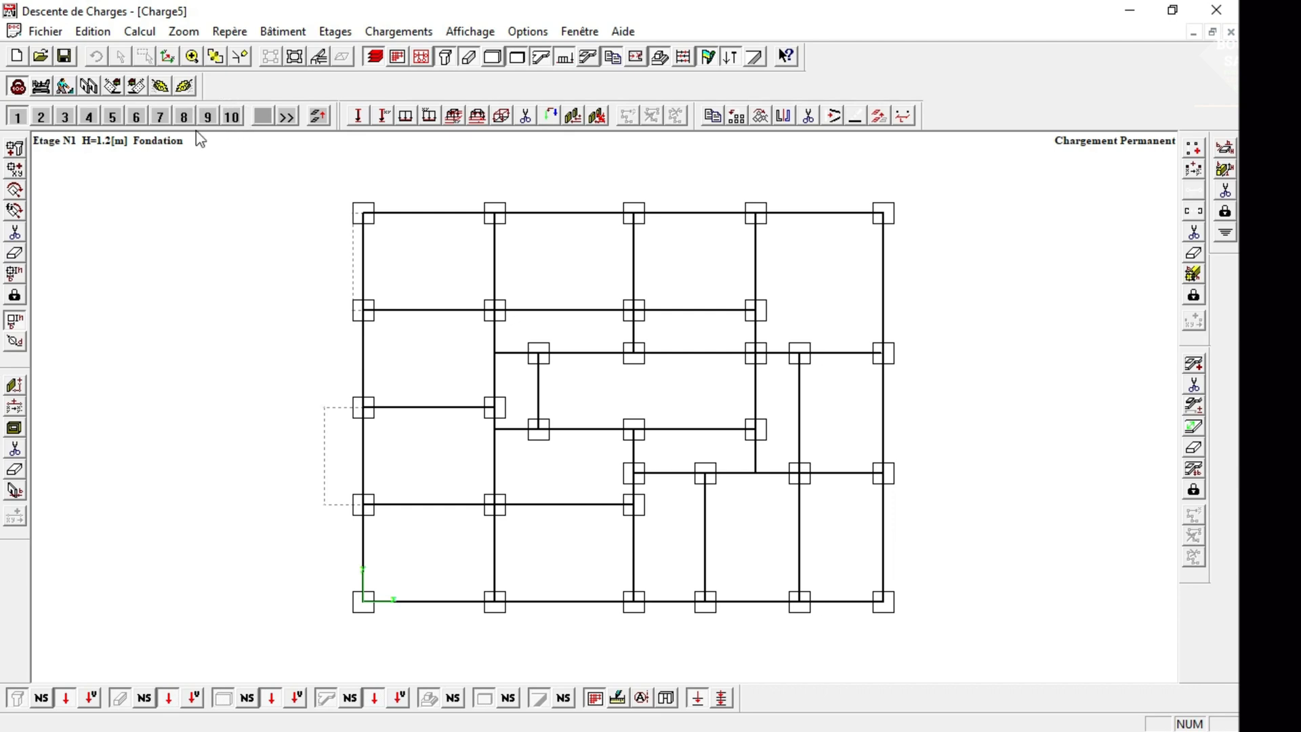
{"action": "left_click", "coordinate": [17, 117]}
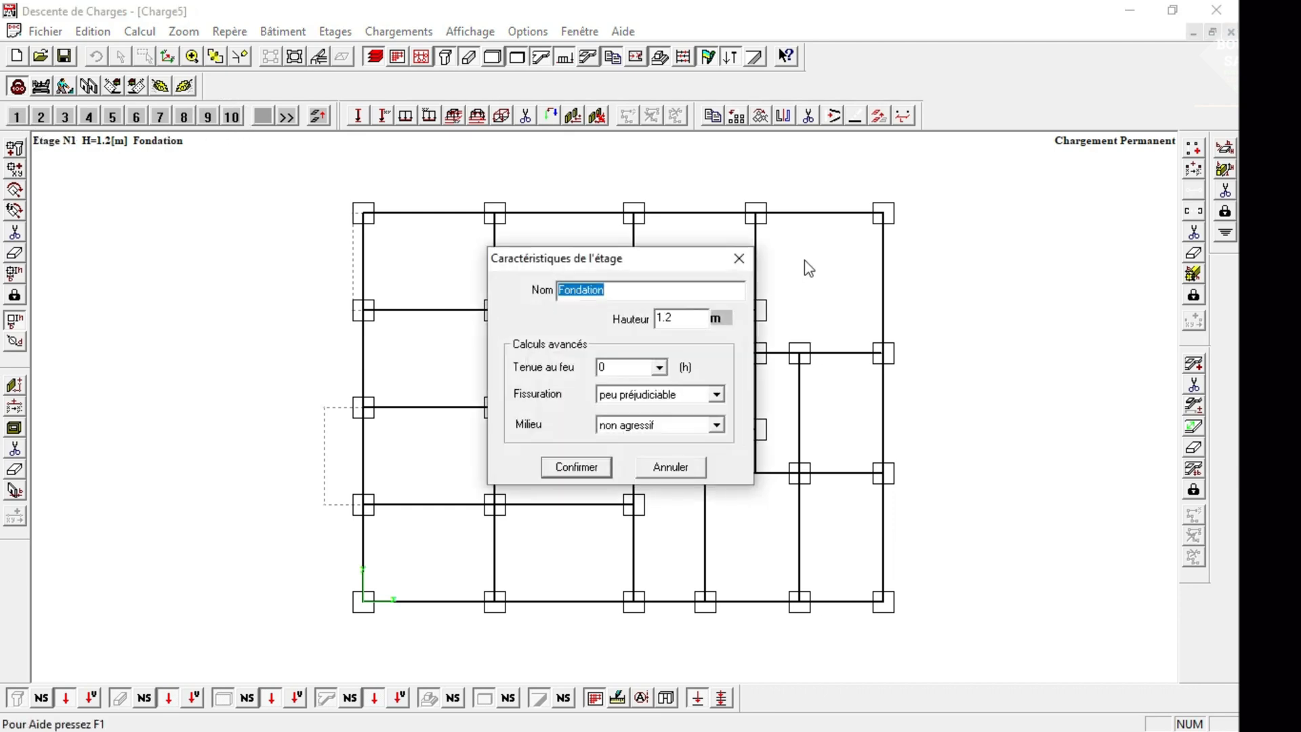
{"action": "left_click", "coordinate": [739, 258]}
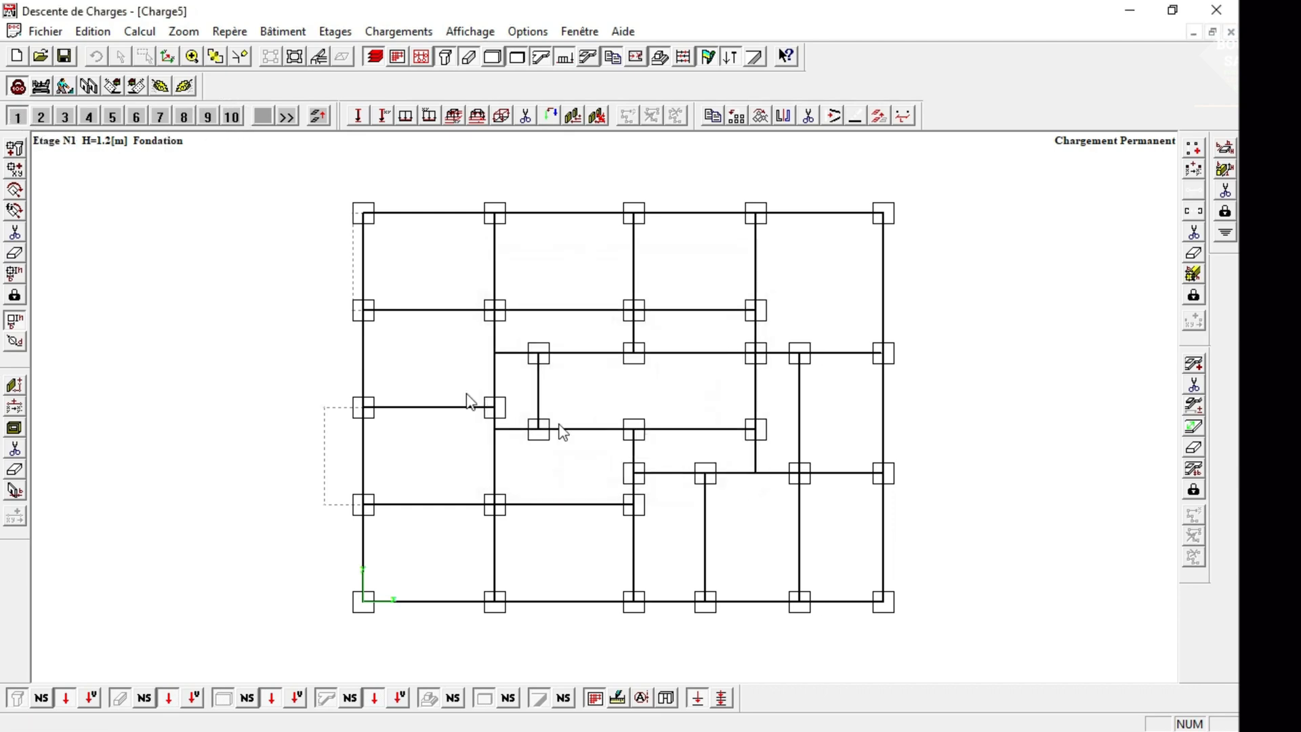
{"action": "left_click", "coordinate": [318, 57]}
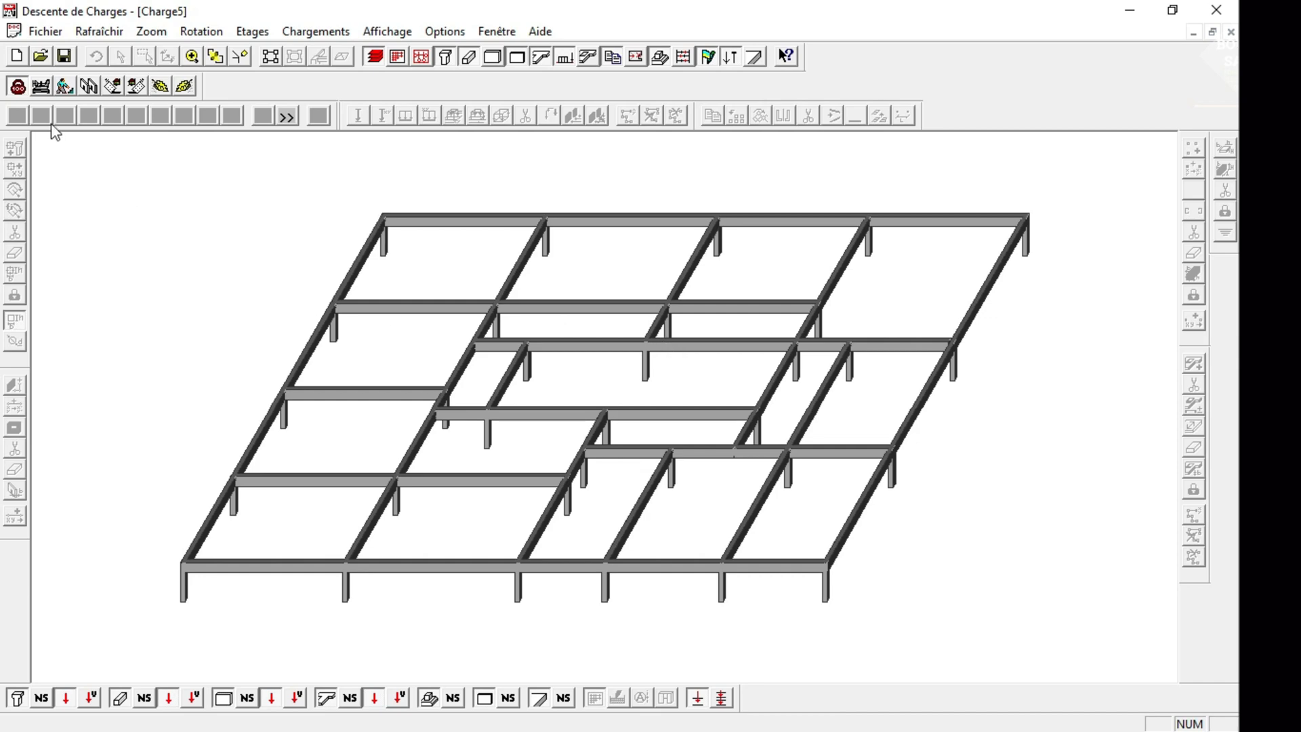
{"action": "left_click", "coordinate": [269, 59]}
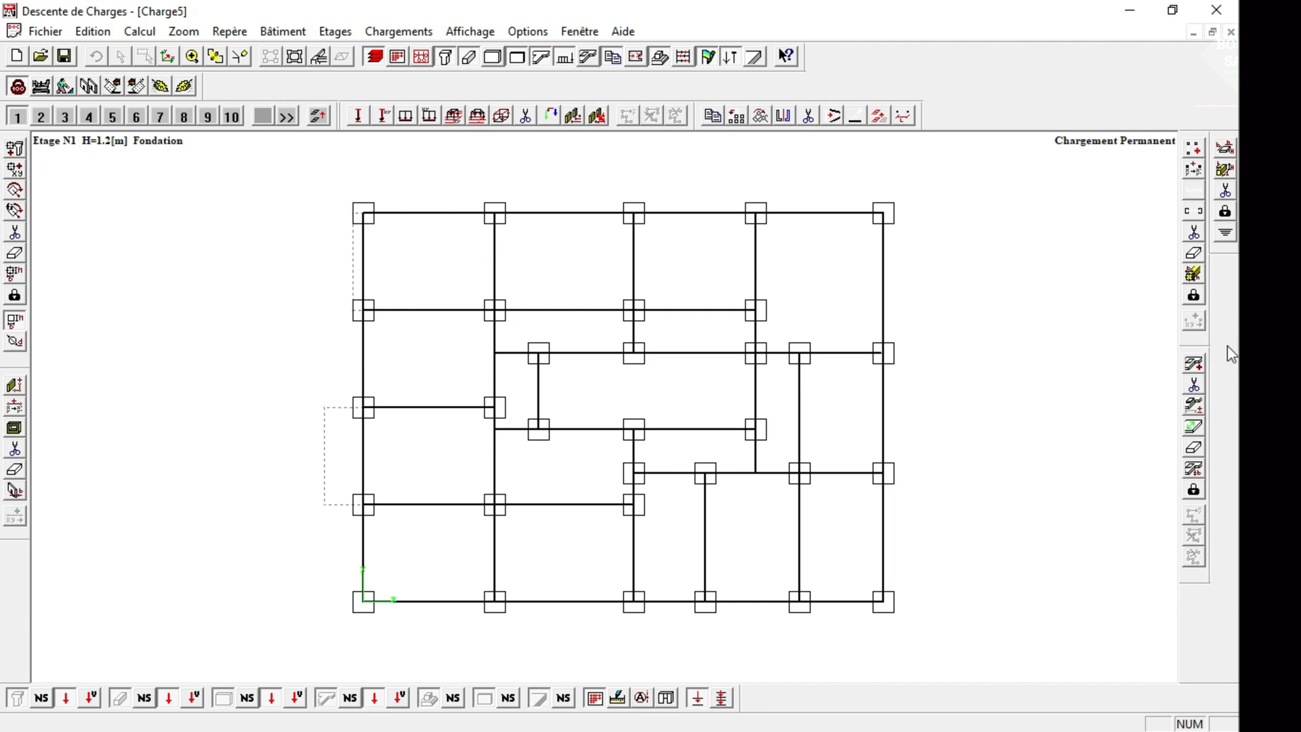
Draw a 0.16 m slab over the whole rectangular outline of the Fondation storey between its four corner columns, and check it in 3D.
{"action": "left_click", "coordinate": [1193, 364]}
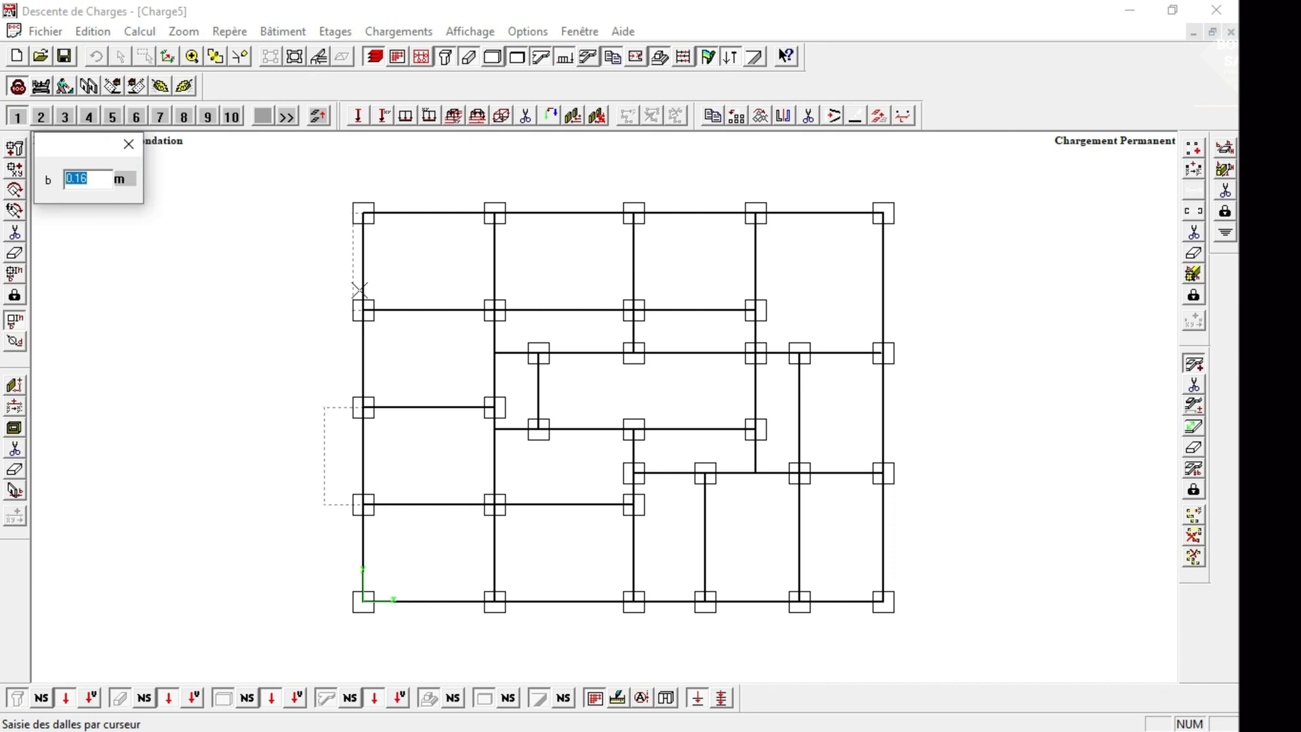
{"action": "left_click", "coordinate": [367, 217]}
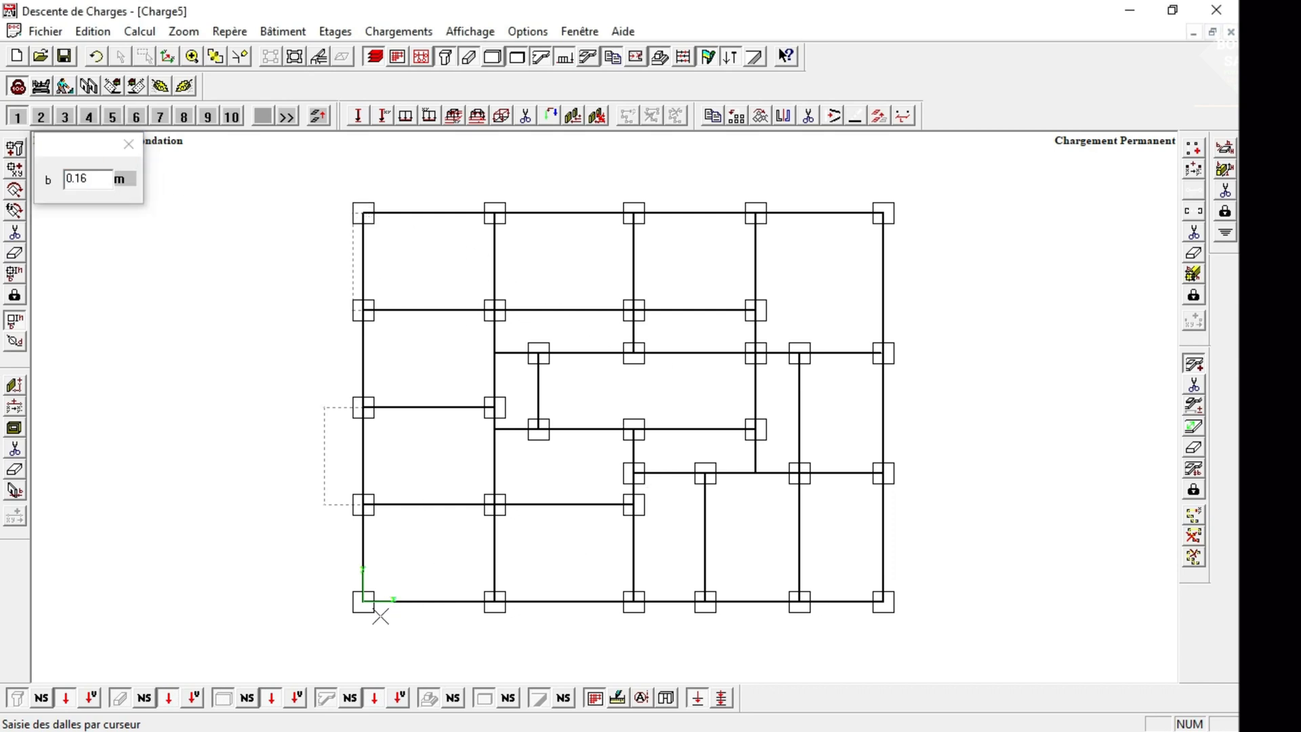
{"action": "left_click", "coordinate": [364, 599]}
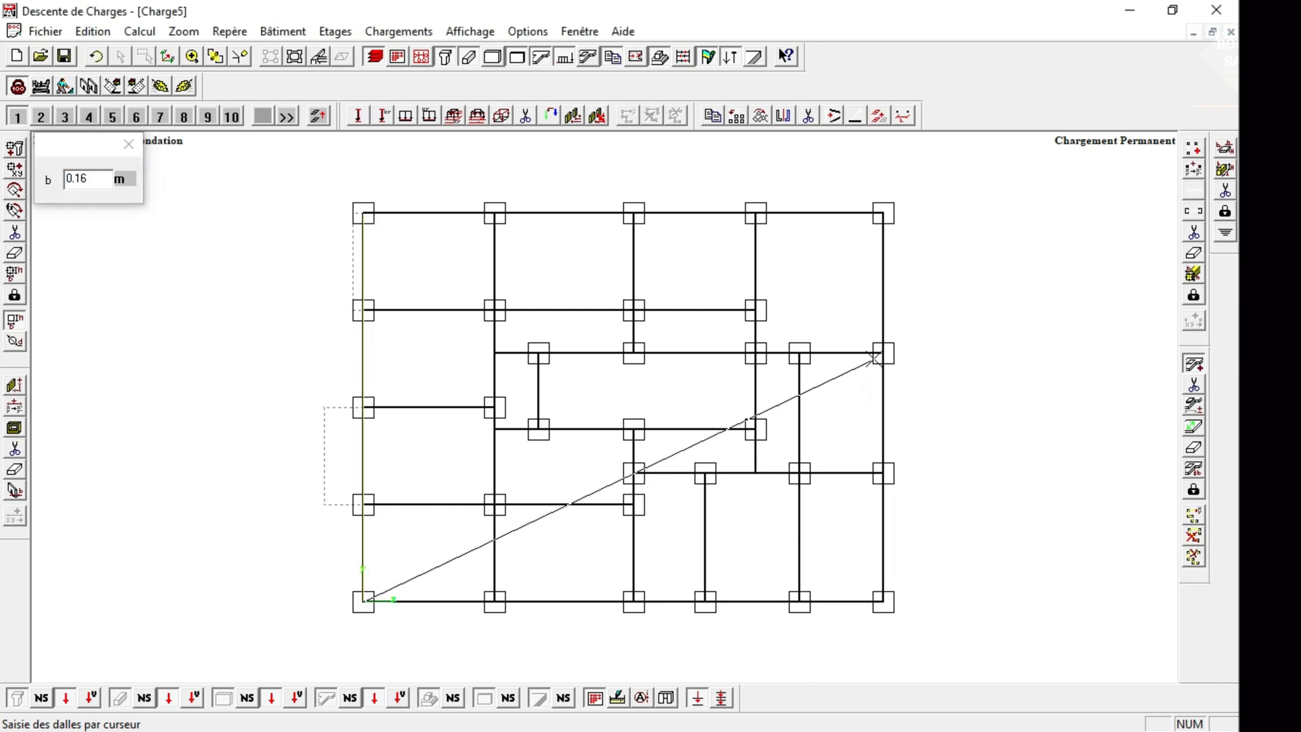
{"action": "left_click", "coordinate": [882, 600]}
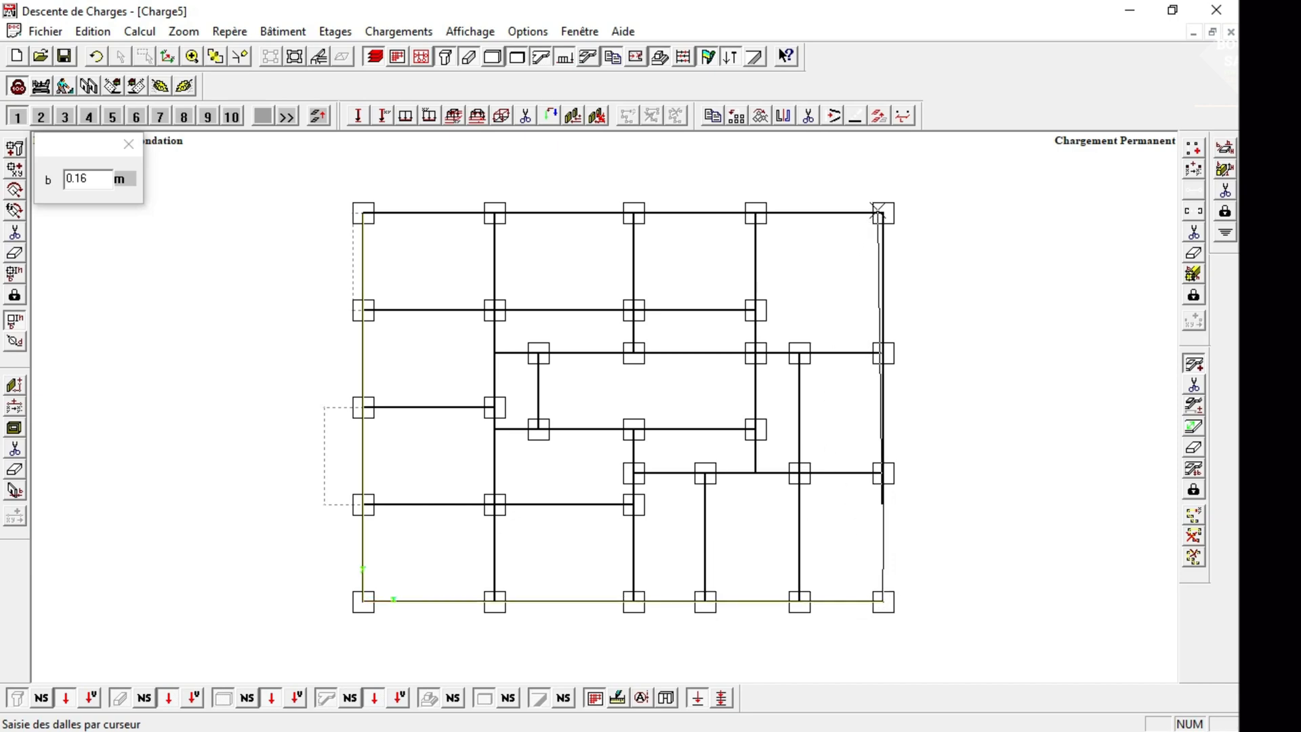
{"action": "left_click", "coordinate": [882, 214]}
{"action": "left_click", "coordinate": [357, 218]}
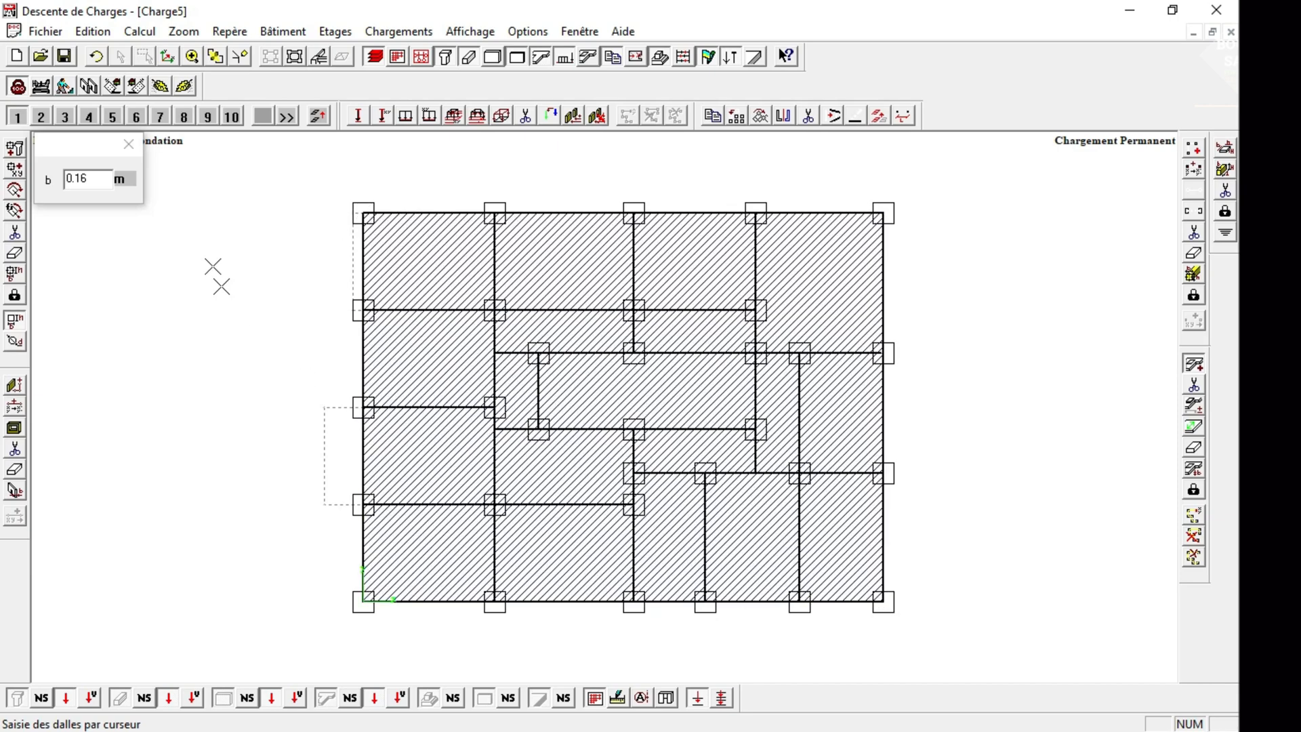
{"action": "left_click", "coordinate": [119, 151]}
{"action": "left_click", "coordinate": [316, 56]}
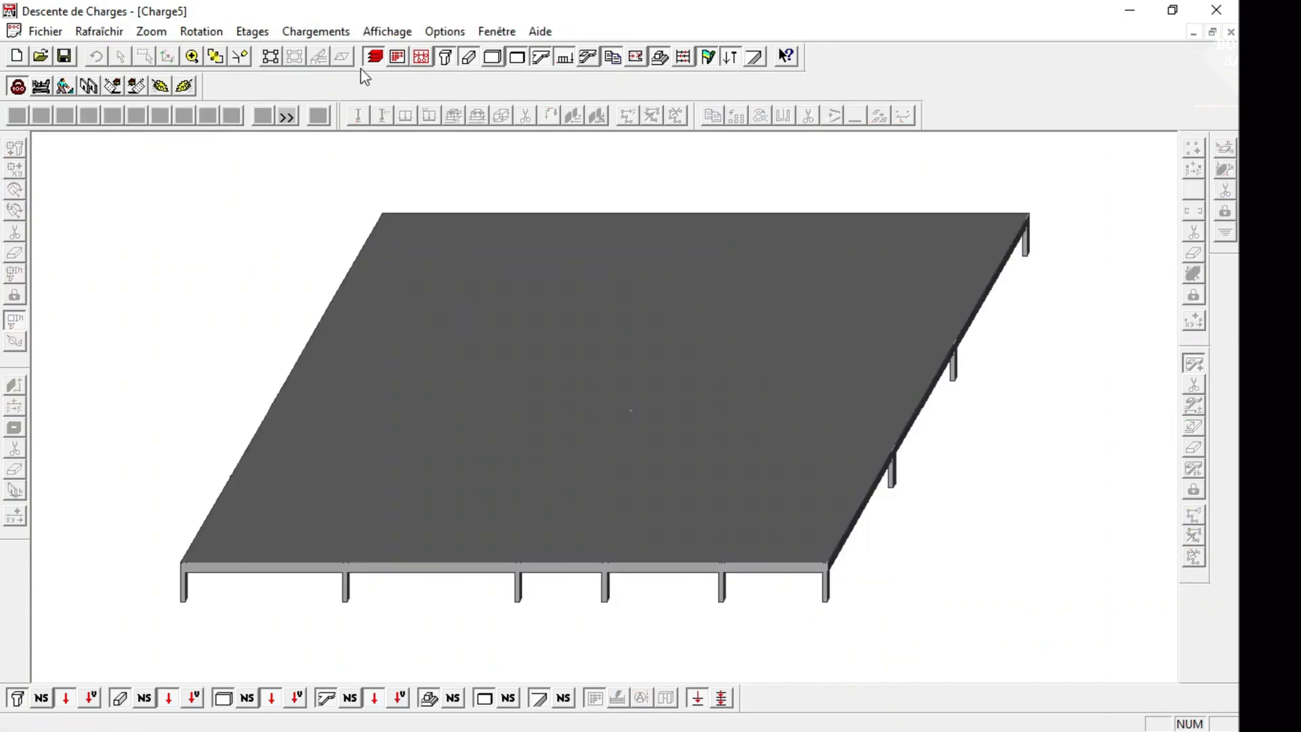
{"action": "left_click", "coordinate": [268, 58]}
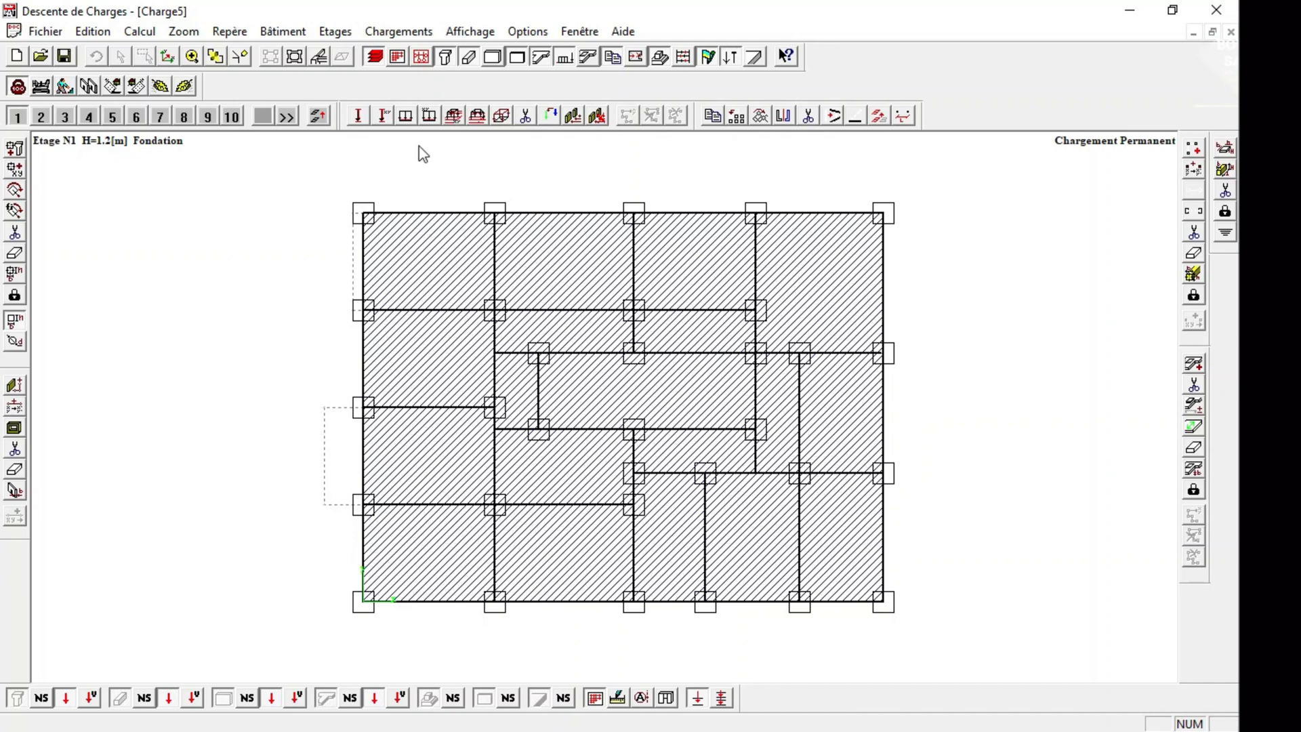
Set up the copy of elements to another storey with only columns and beams included, excluding walls, partitions and slabs.
{"action": "left_click", "coordinate": [879, 117]}
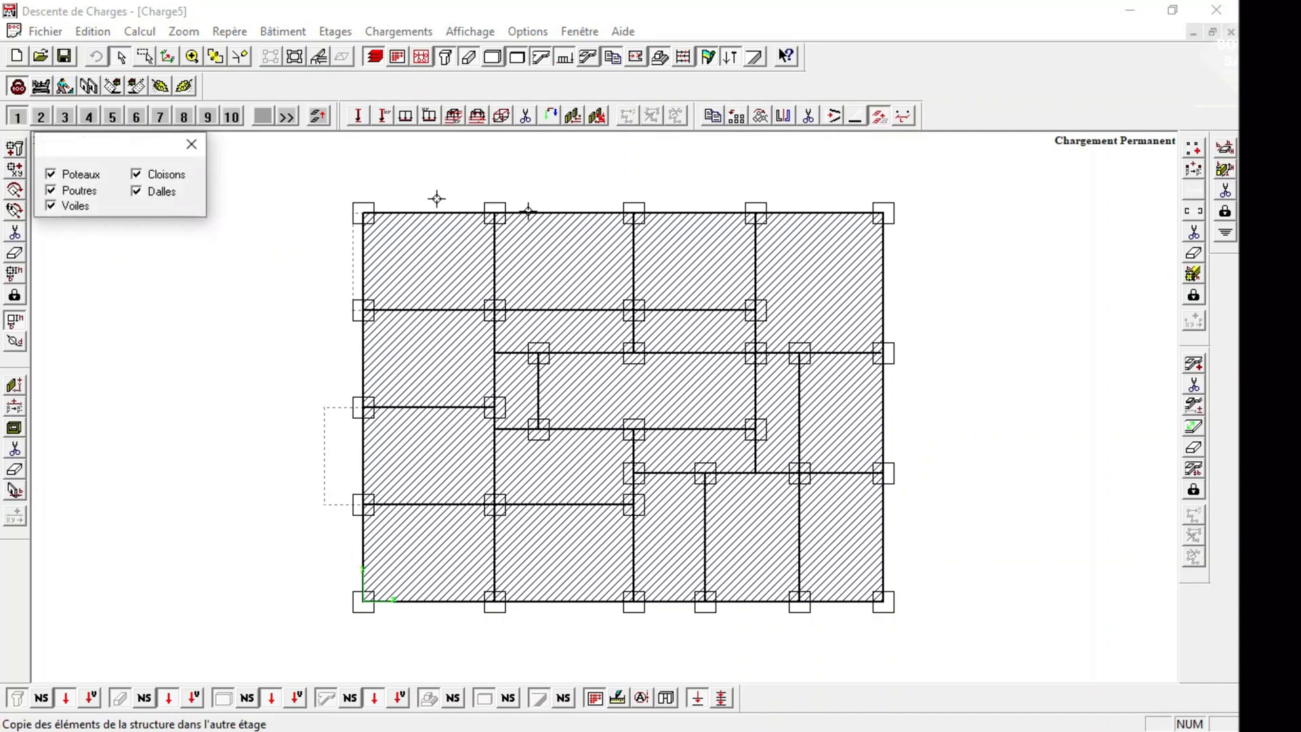
{"action": "left_click_drag", "start_coordinate": [93, 162], "coordinate": [129, 213]}
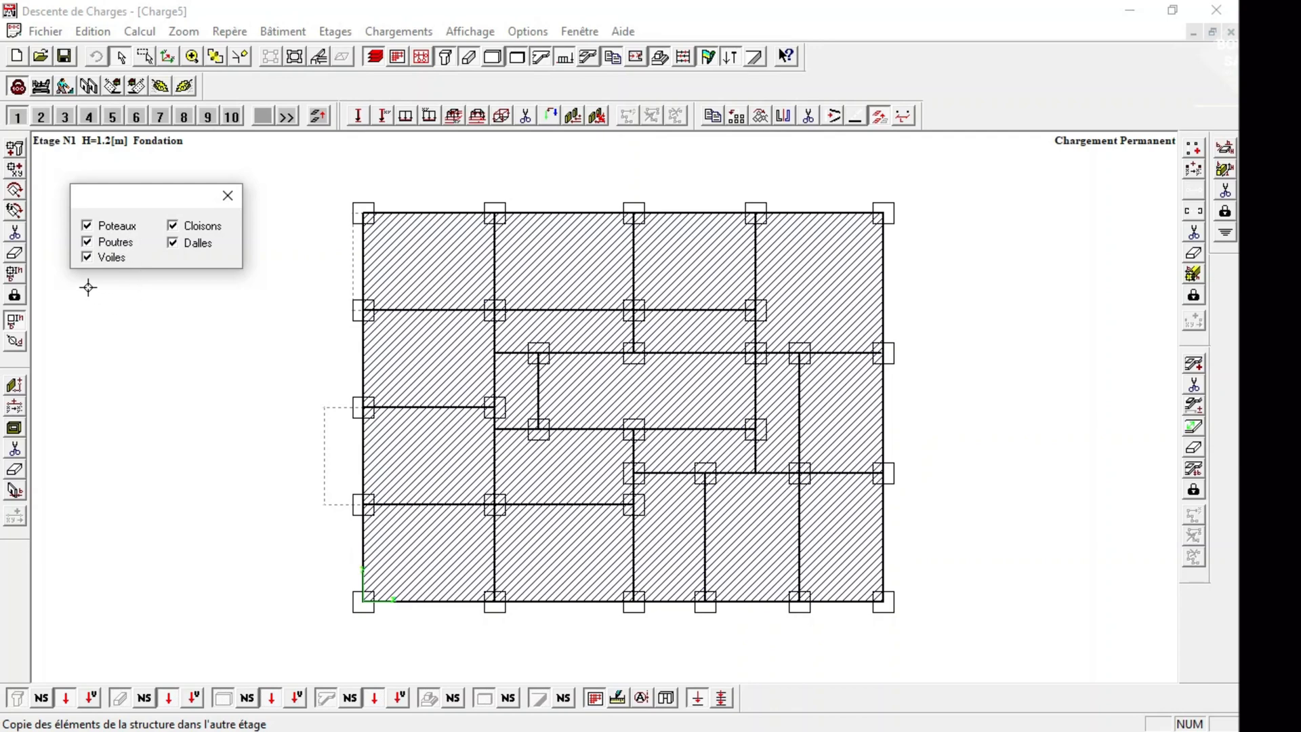
{"action": "left_click", "coordinate": [174, 244]}
{"action": "left_click", "coordinate": [87, 258]}
{"action": "left_click", "coordinate": [180, 228]}
{"action": "mouse_move", "coordinate": [159, 205]}
{"action": "left_mouse_down"}
{"action": "mouse_move", "coordinate": [125, 202]}
{"action": "mouse_move", "coordinate": [138, 199]}
{"action": "left_mouse_up"}
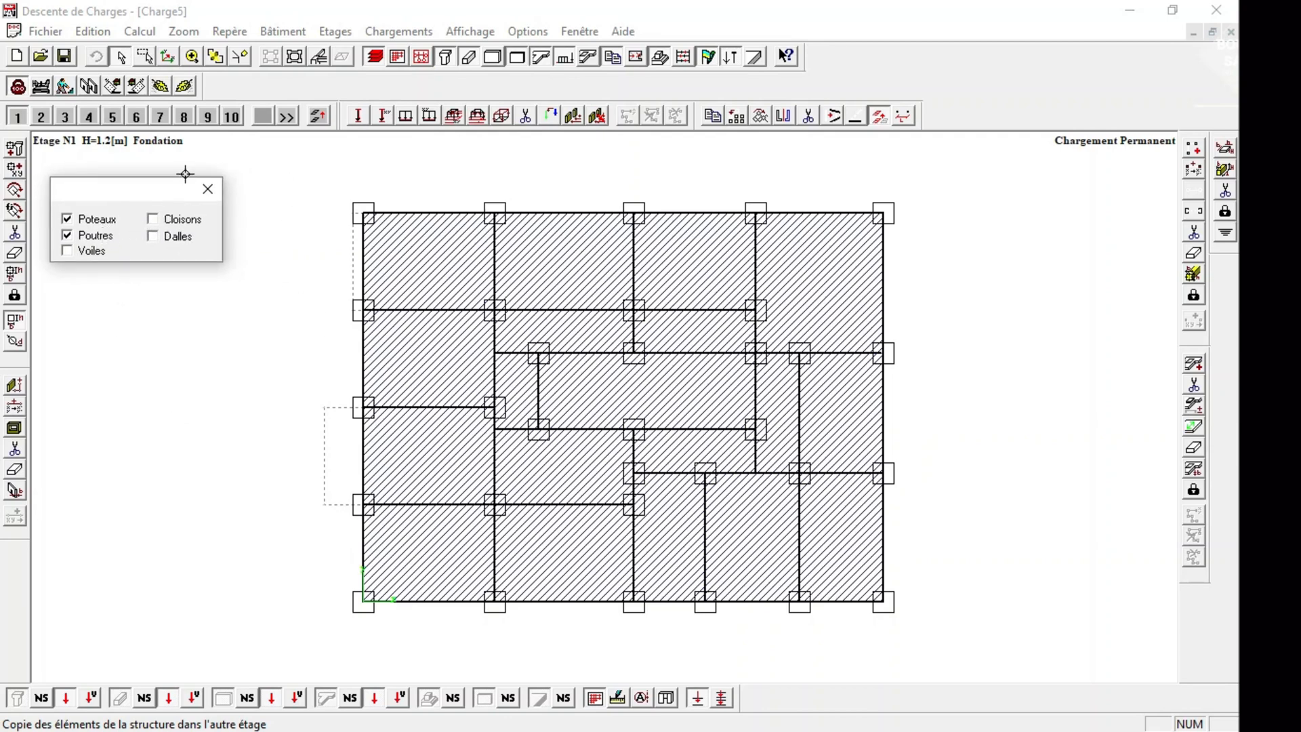
Select the whole structure with a window, copy its columns and beams to storey 2, and check the result in 3D.
{"action": "right_click", "coordinate": [233, 166]}
{"action": "left_click", "coordinate": [278, 199]}
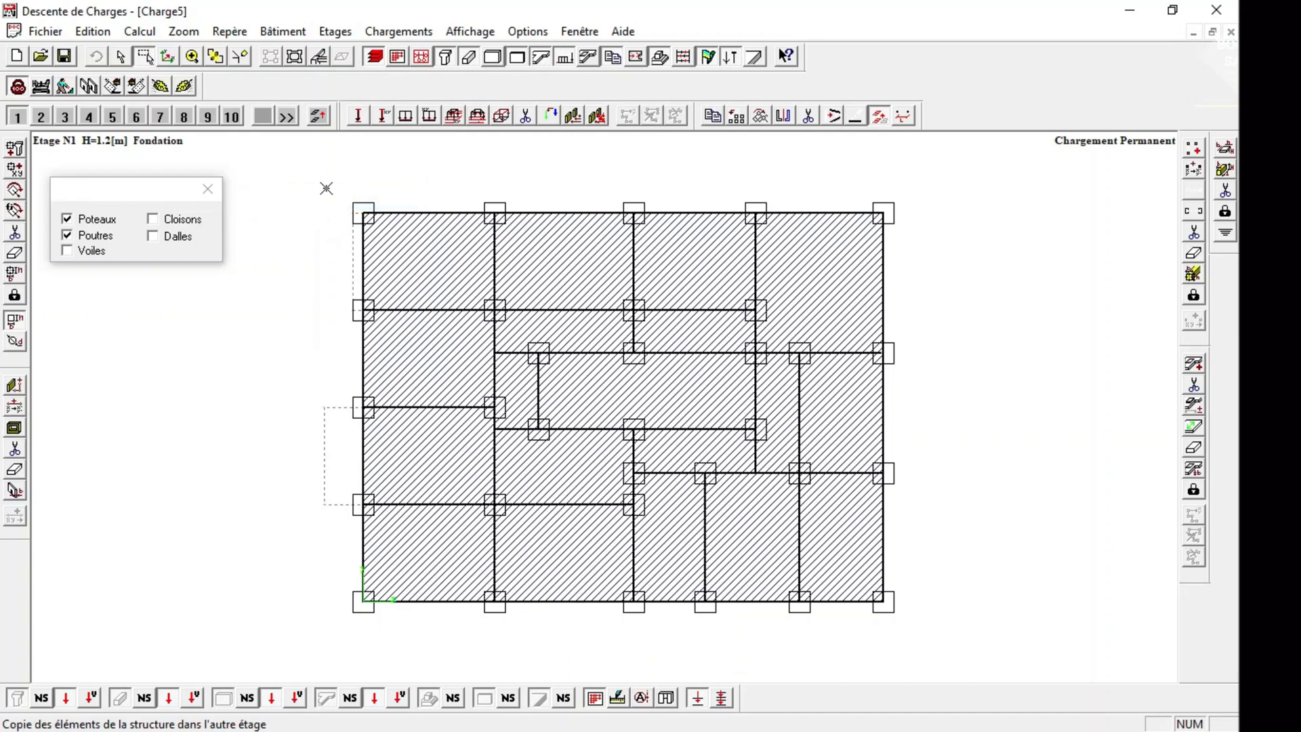
{"action": "left_click_drag", "start_coordinate": [325, 189], "coordinate": [978, 643]}
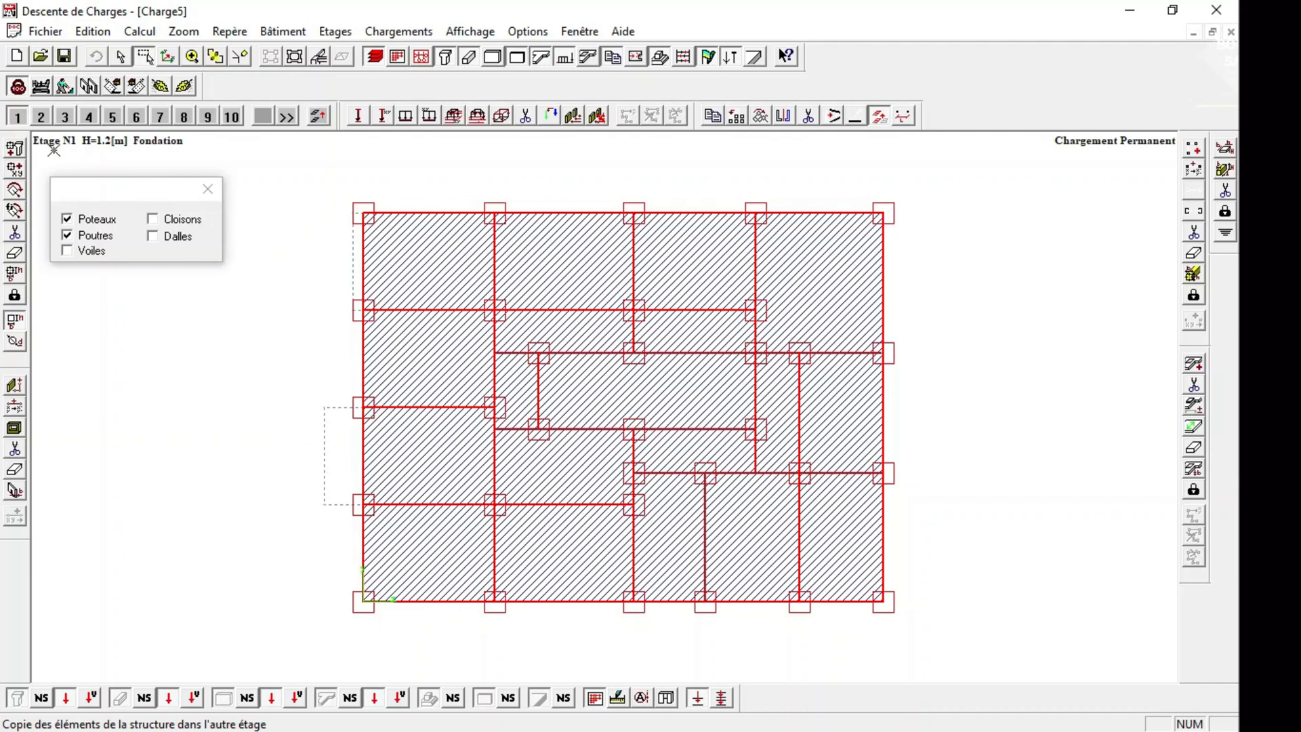
{"action": "left_click", "coordinate": [45, 122]}
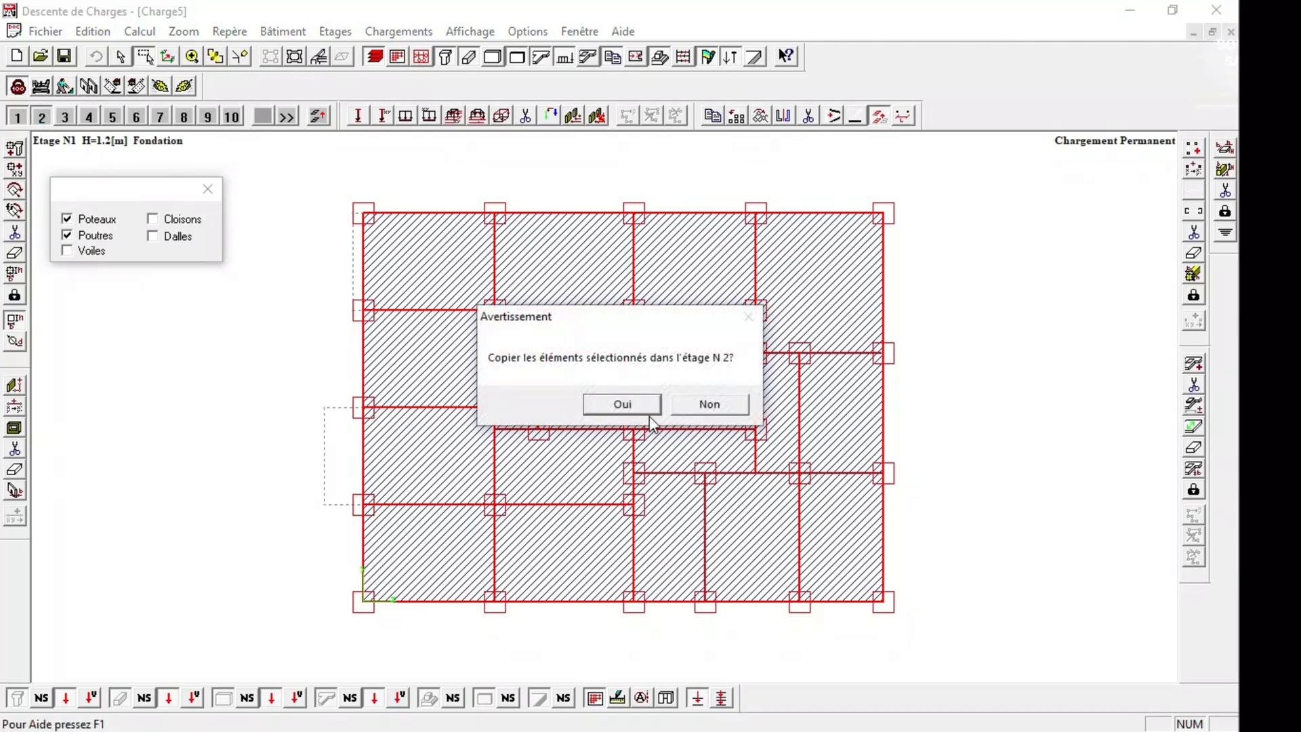
{"action": "left_click", "coordinate": [620, 404]}
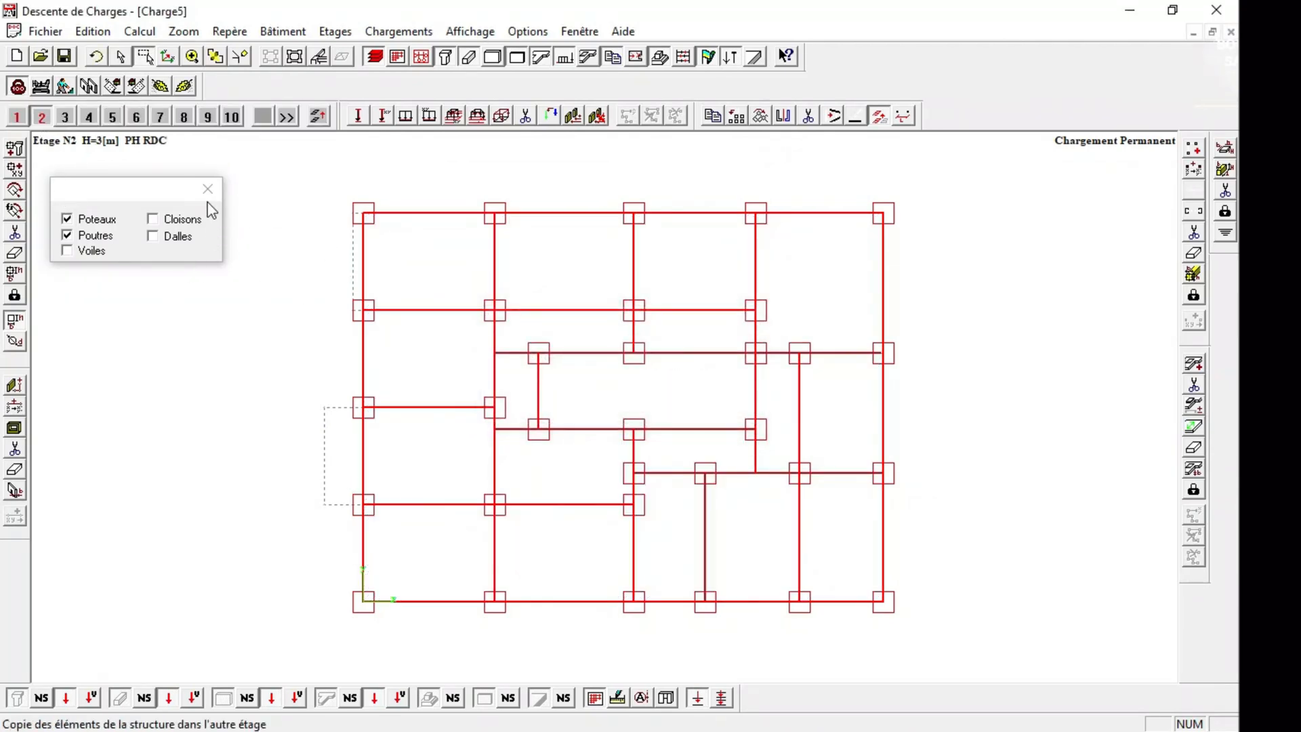
{"action": "left_click", "coordinate": [296, 58]}
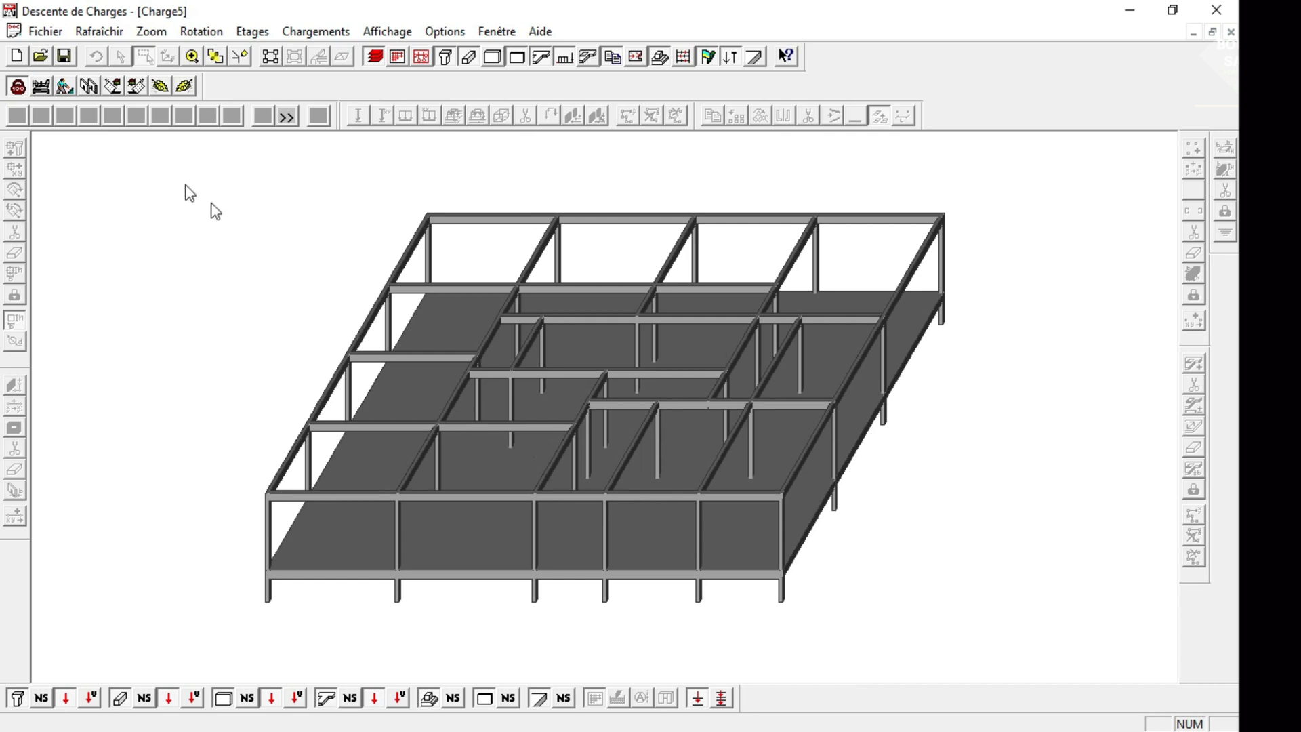
{"action": "left_click", "coordinate": [273, 57]}
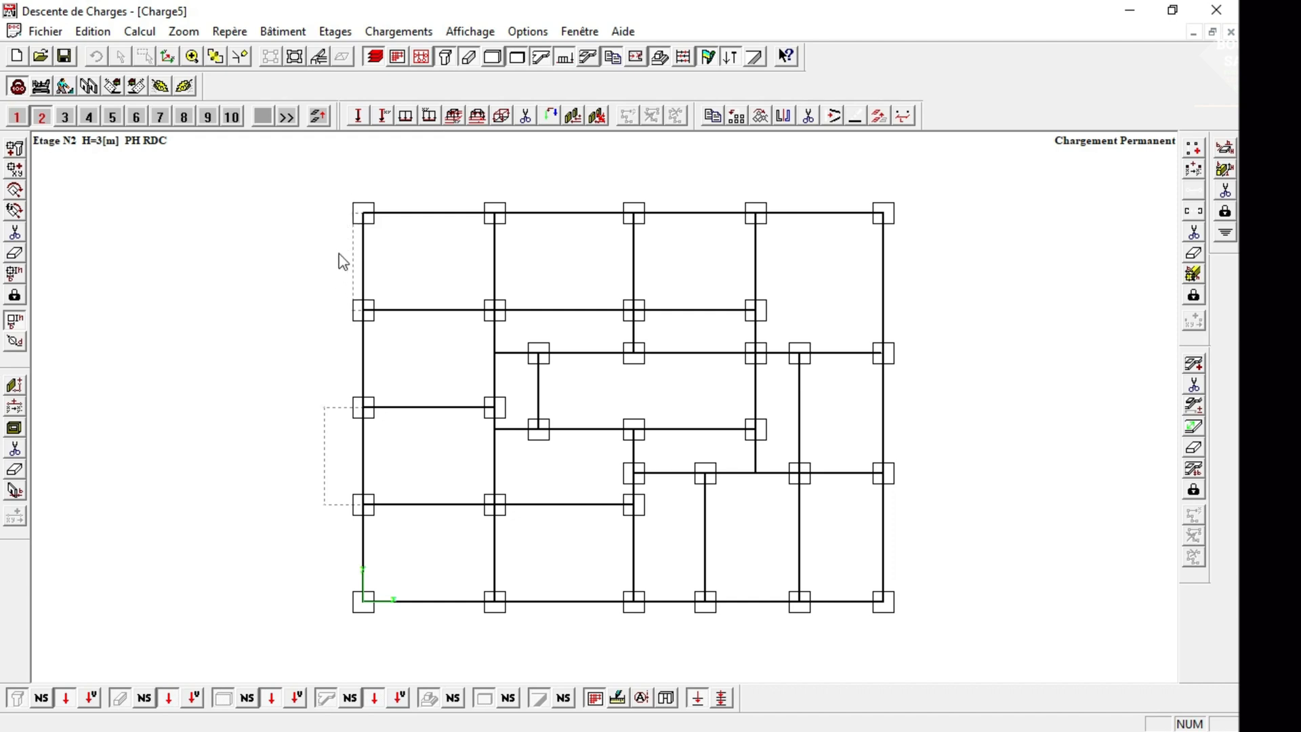
Draw 0.15 x 0.3 m beams on storey 2 along both dashed overhang outlines outside the building's left edge.
{"action": "left_click", "coordinate": [1193, 148]}
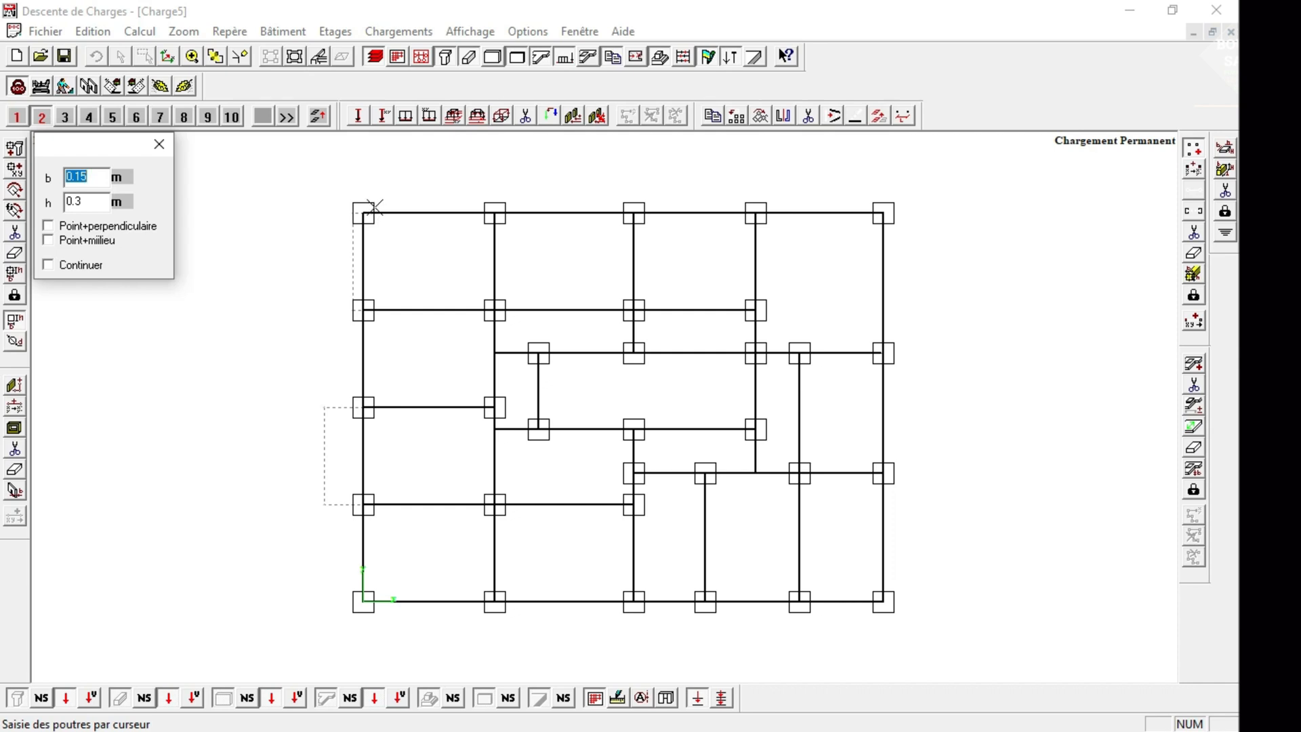
{"action": "left_click", "coordinate": [360, 216]}
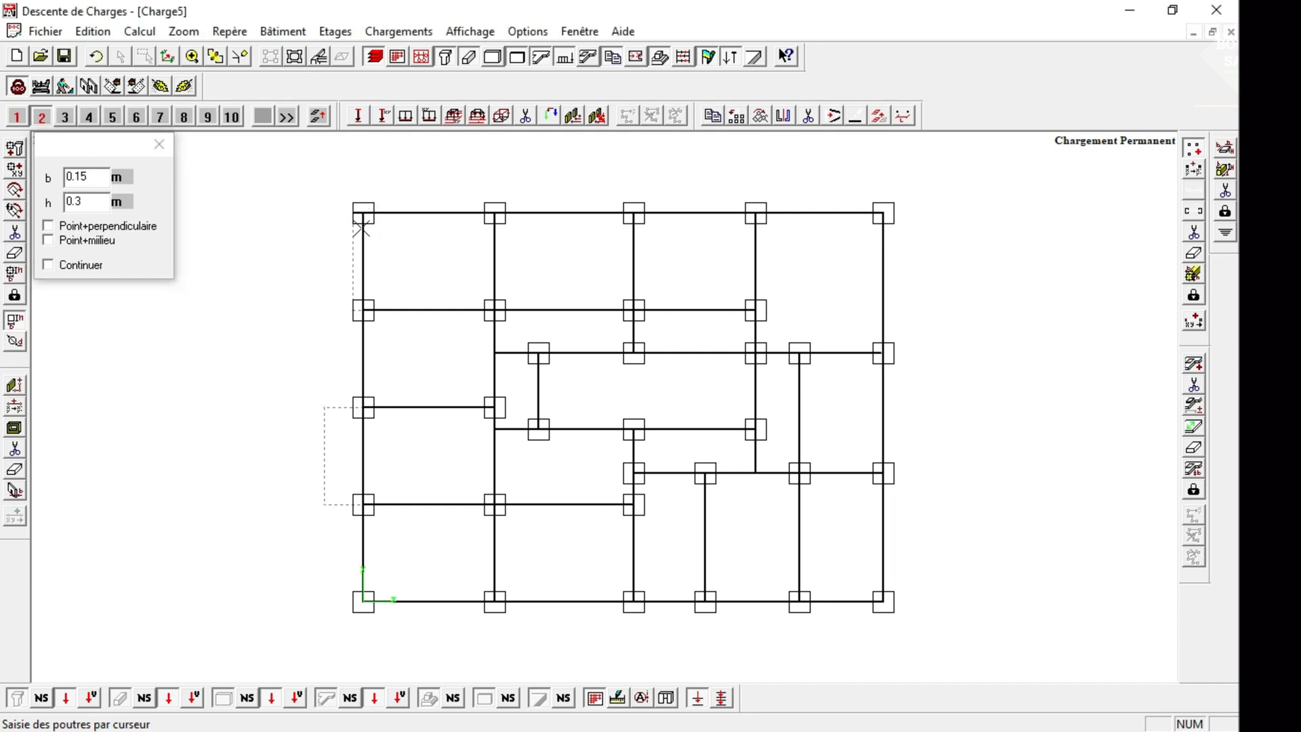
{"action": "left_click", "coordinate": [363, 310]}
{"action": "left_click", "coordinate": [326, 408]}
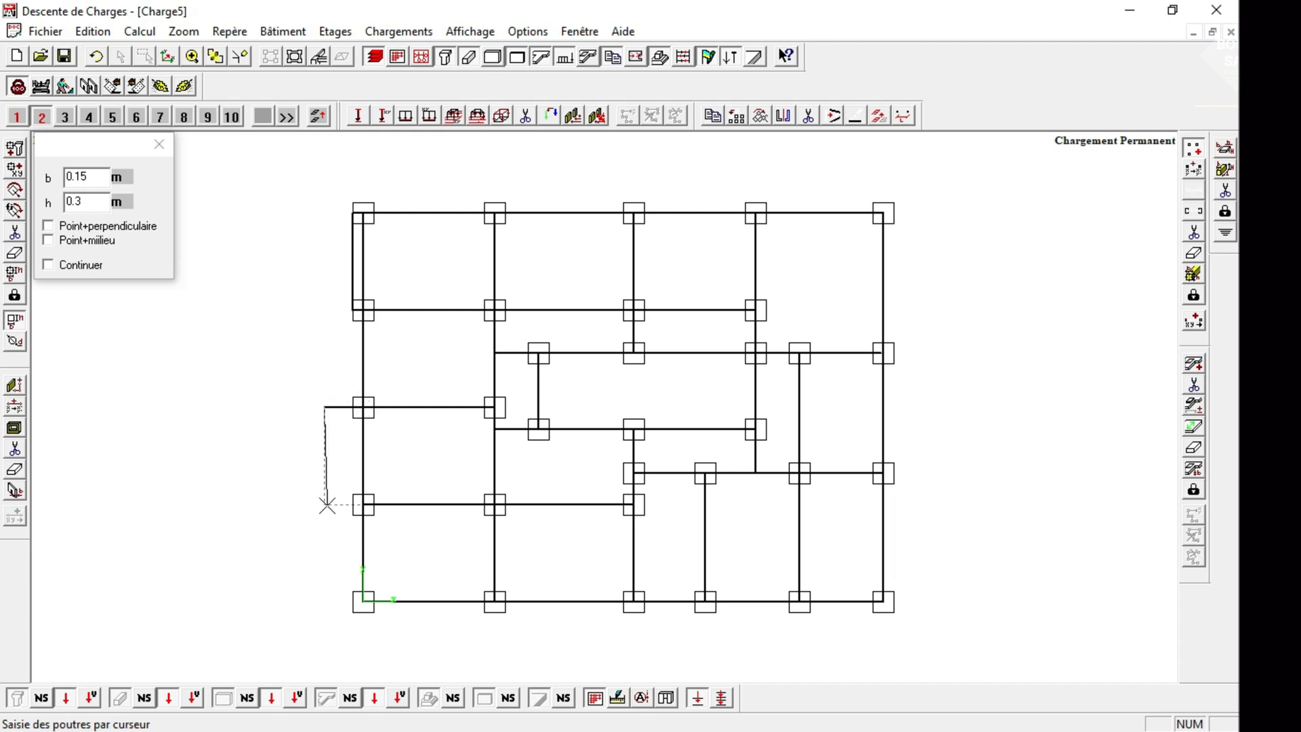
{"action": "left_click", "coordinate": [323, 496]}
{"action": "left_click", "coordinate": [336, 503]}
{"action": "left_click", "coordinate": [160, 145]}
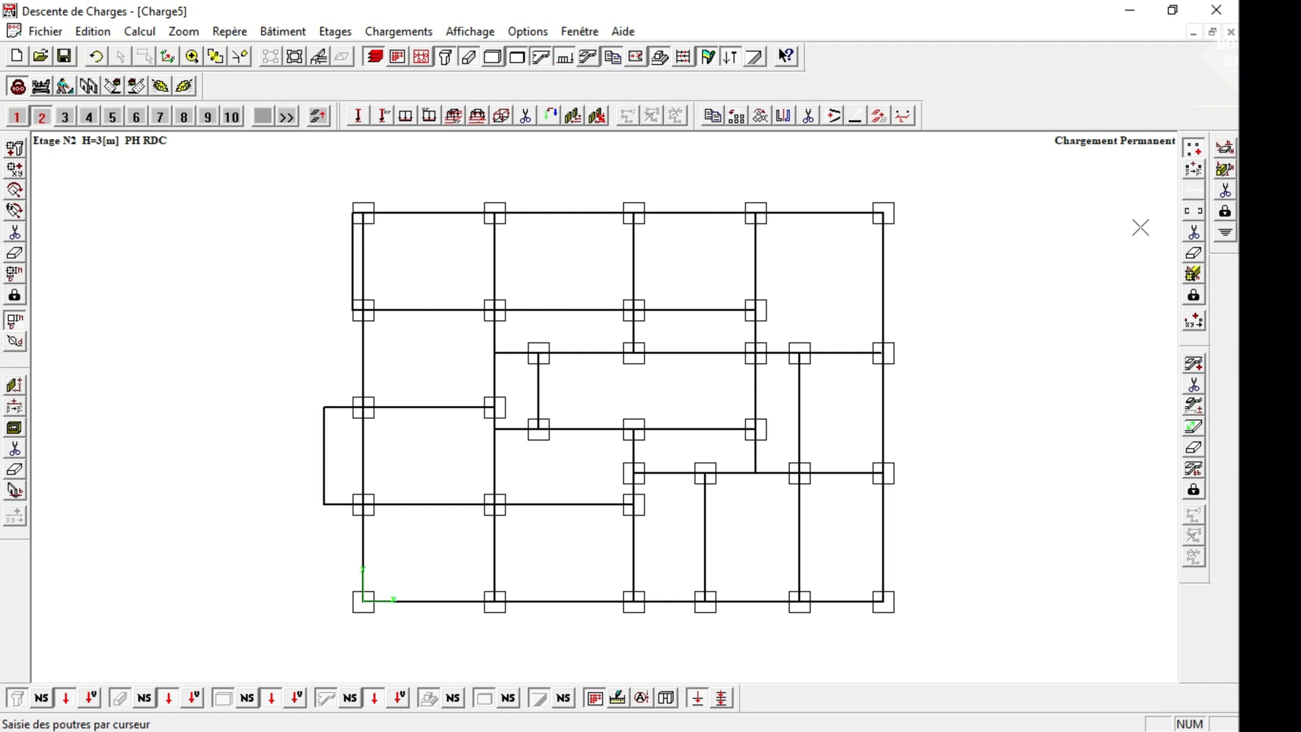
Draw a 0.16 m slab over the top-left bay of storey 2, including its narrow overhang.
{"action": "left_click", "coordinate": [1196, 361]}
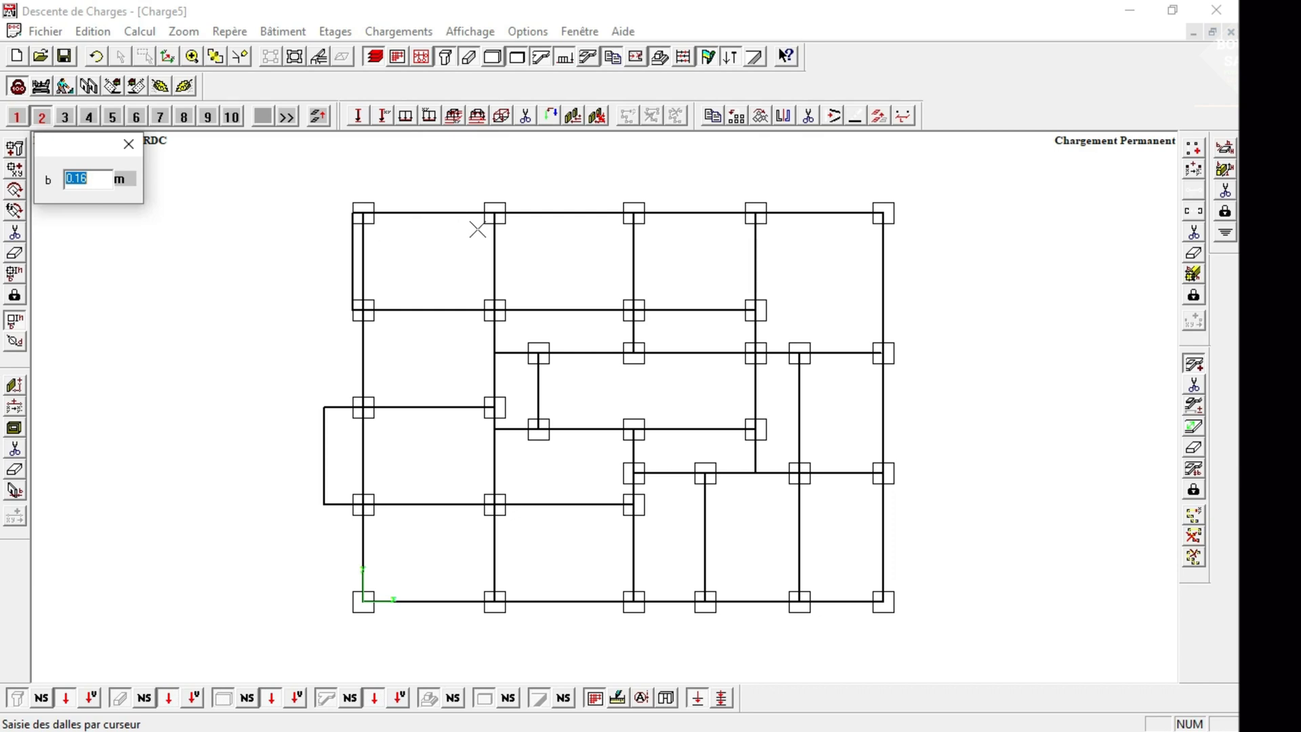
{"action": "left_click", "coordinate": [495, 310]}
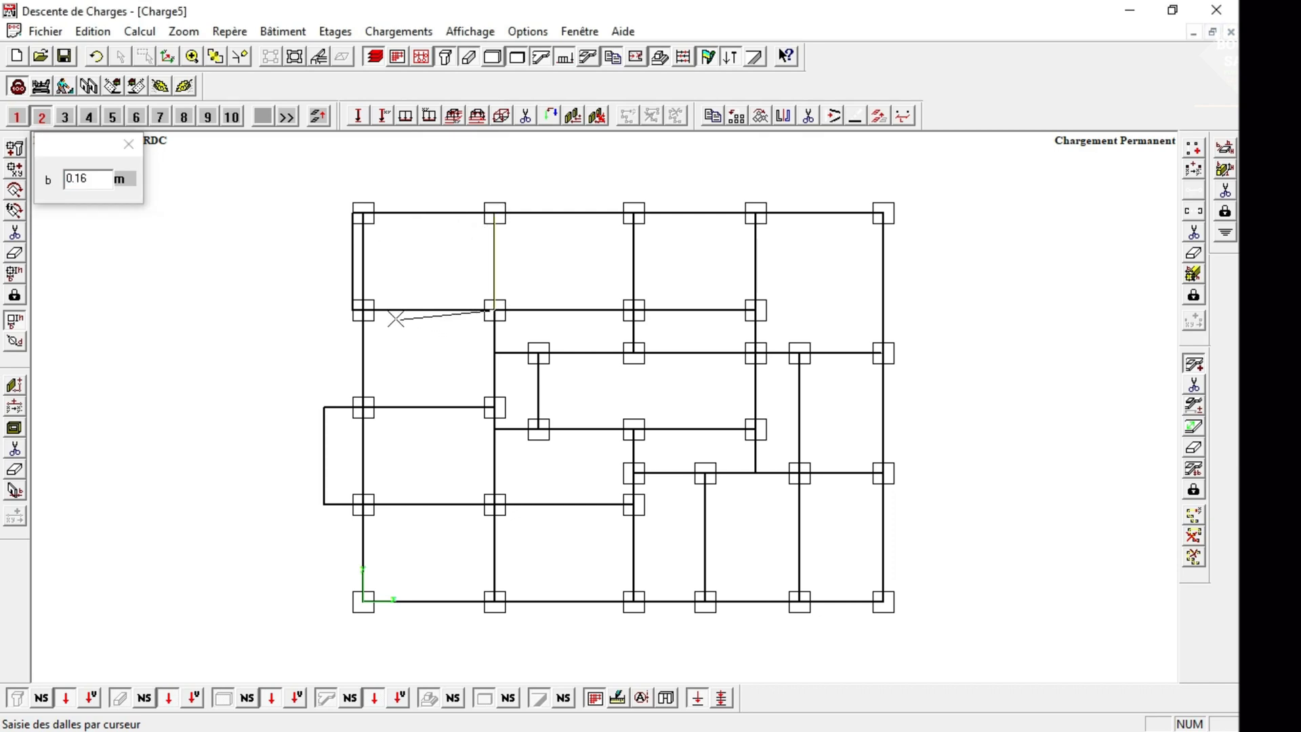
{"action": "left_click", "coordinate": [353, 310]}
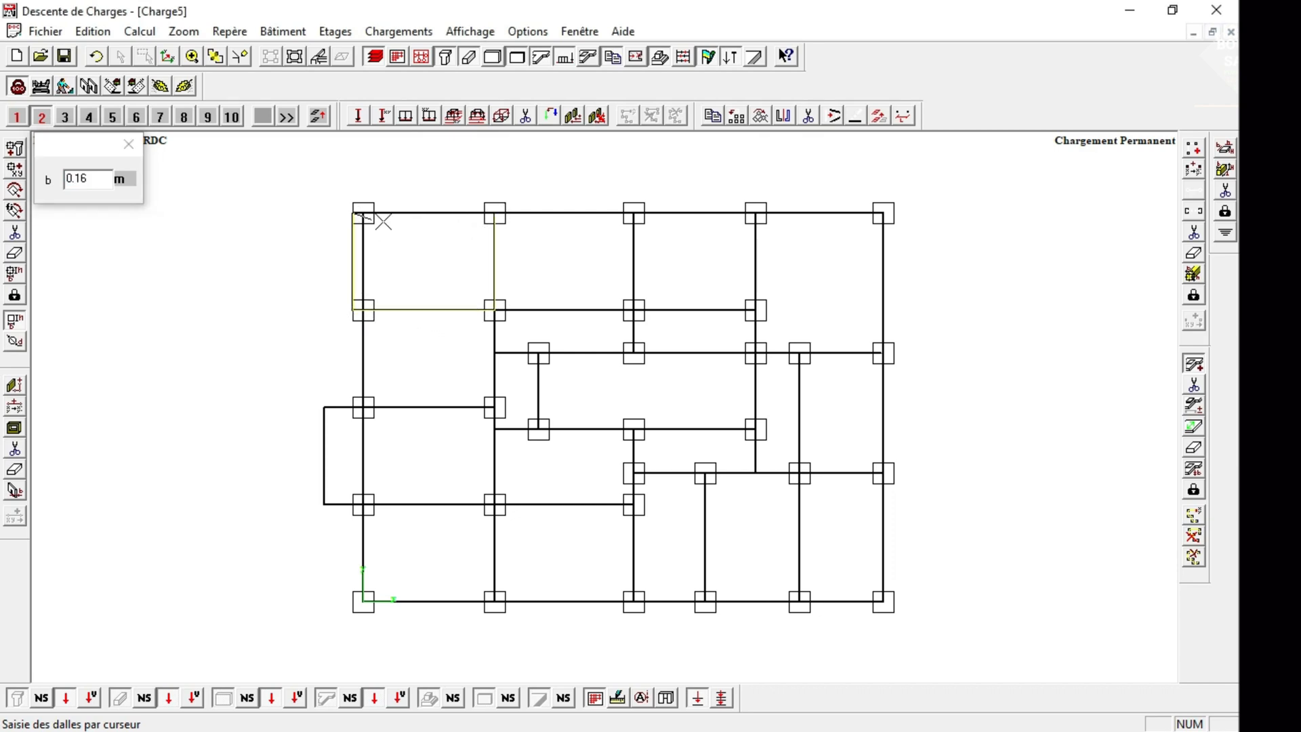
{"action": "left_click", "coordinate": [495, 214]}
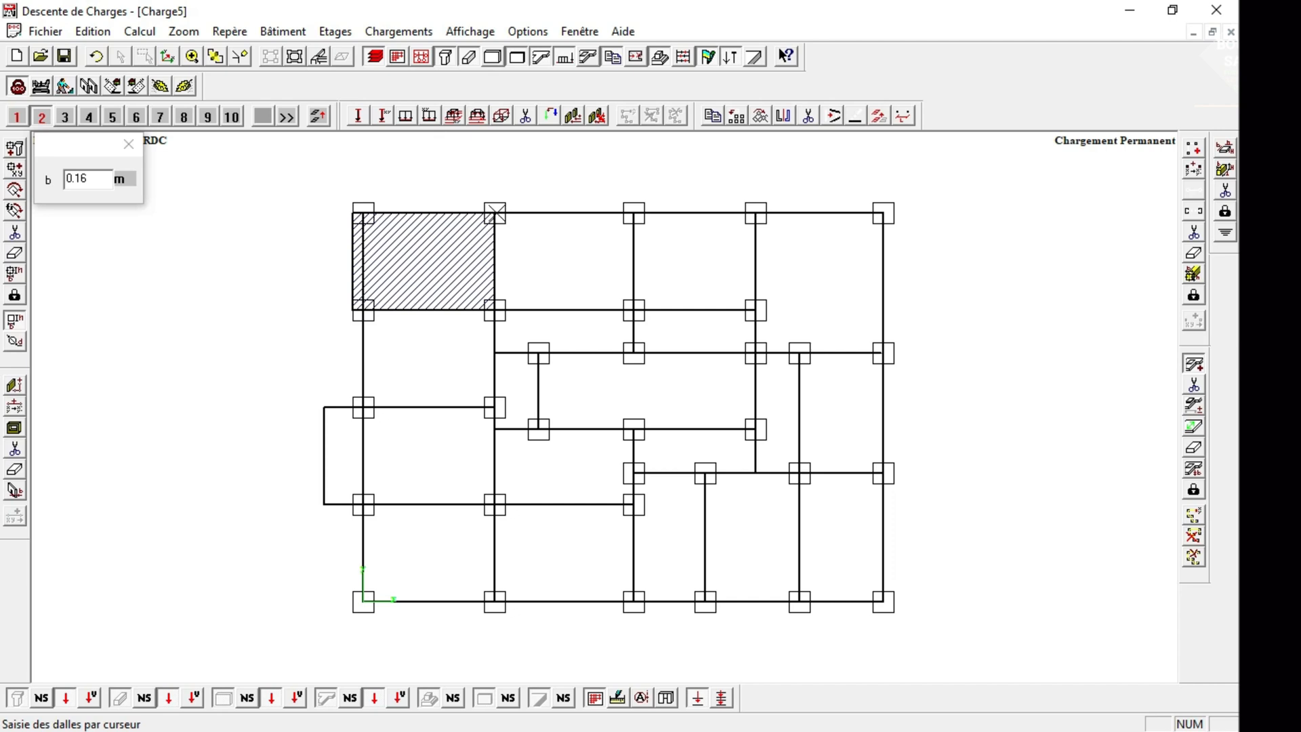
Draw 0.16 m slabs over the second and third bays of the top row.
{"action": "left_click", "coordinate": [494, 214]}
{"action": "left_click", "coordinate": [495, 310]}
{"action": "left_click", "coordinate": [634, 310]}
{"action": "left_click", "coordinate": [634, 214]}
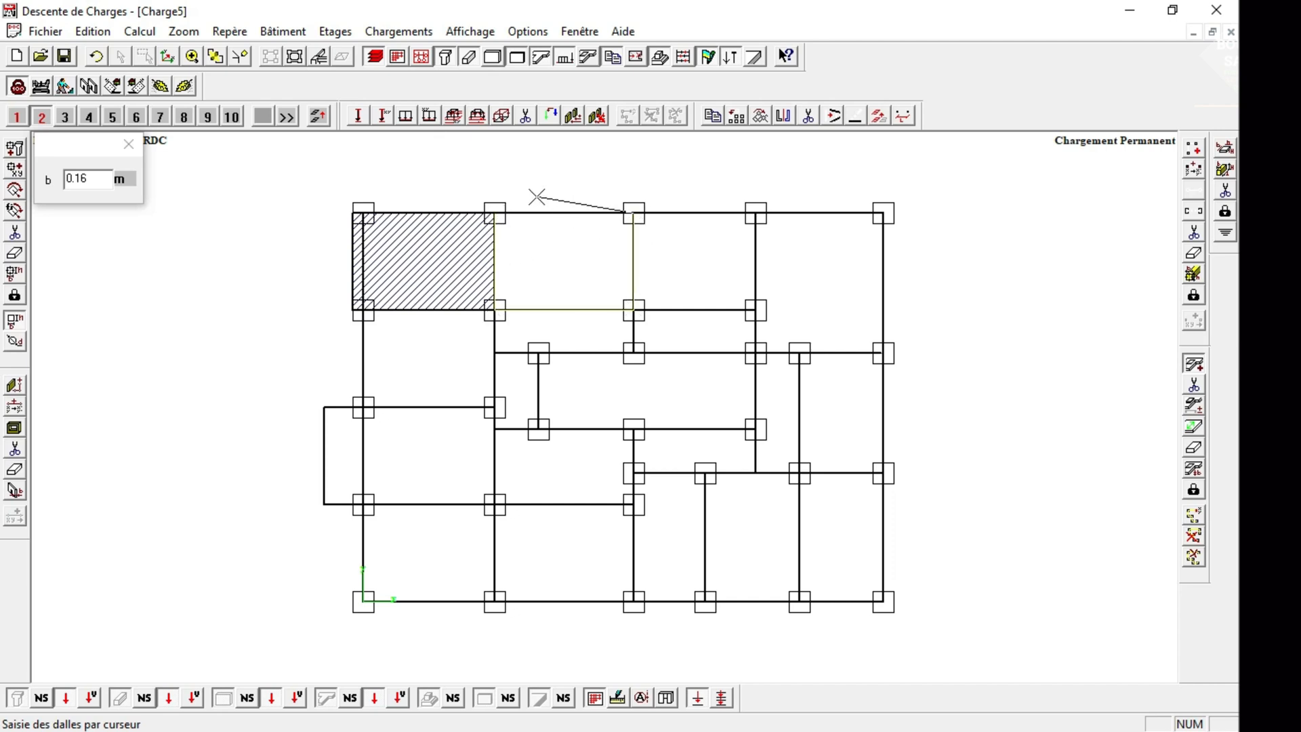
{"action": "left_click", "coordinate": [495, 214]}
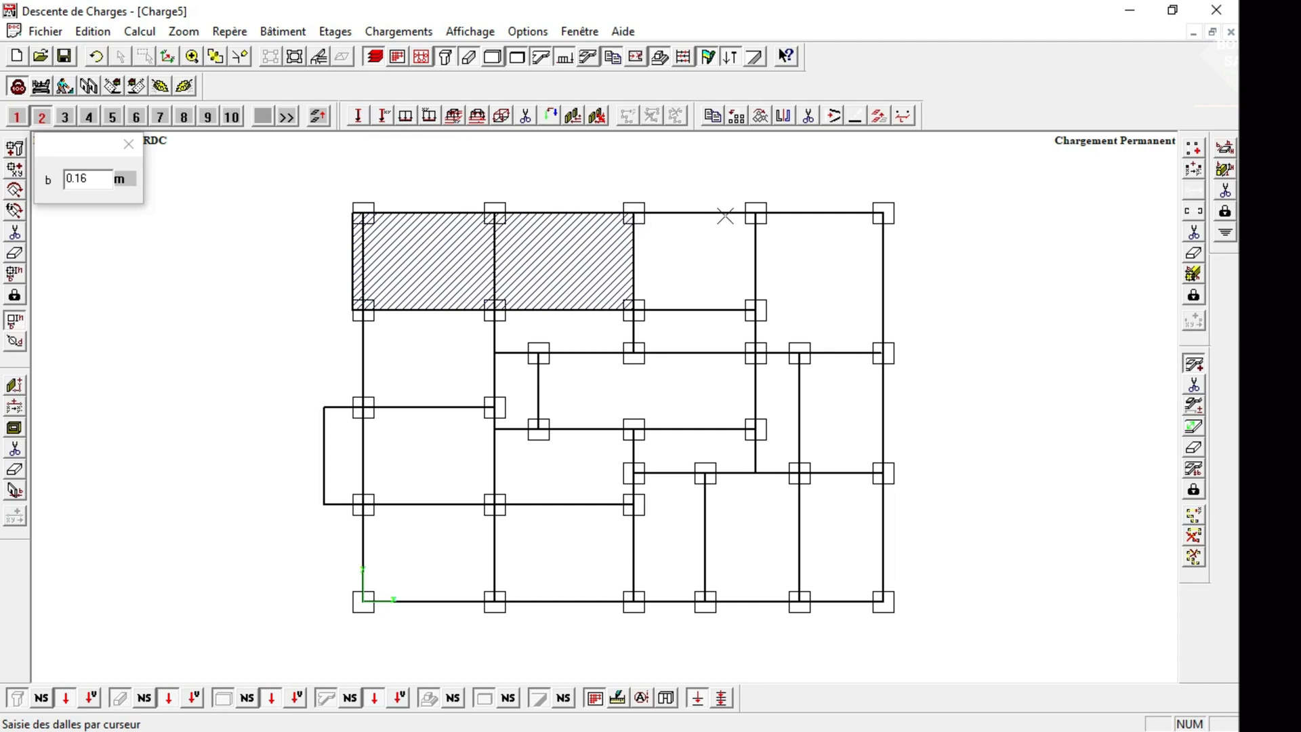
{"action": "left_click", "coordinate": [634, 214]}
{"action": "left_click", "coordinate": [755, 213]}
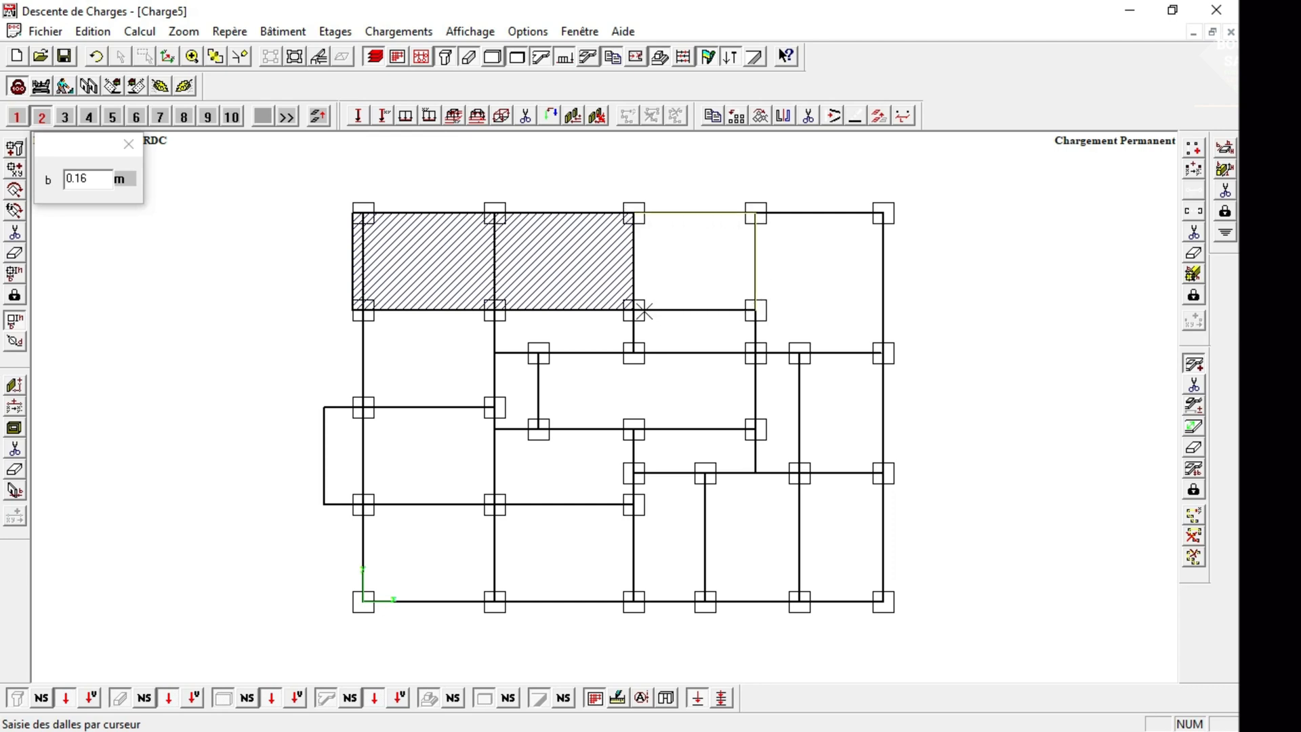
{"action": "left_click", "coordinate": [635, 310]}
{"action": "left_click", "coordinate": [633, 216]}
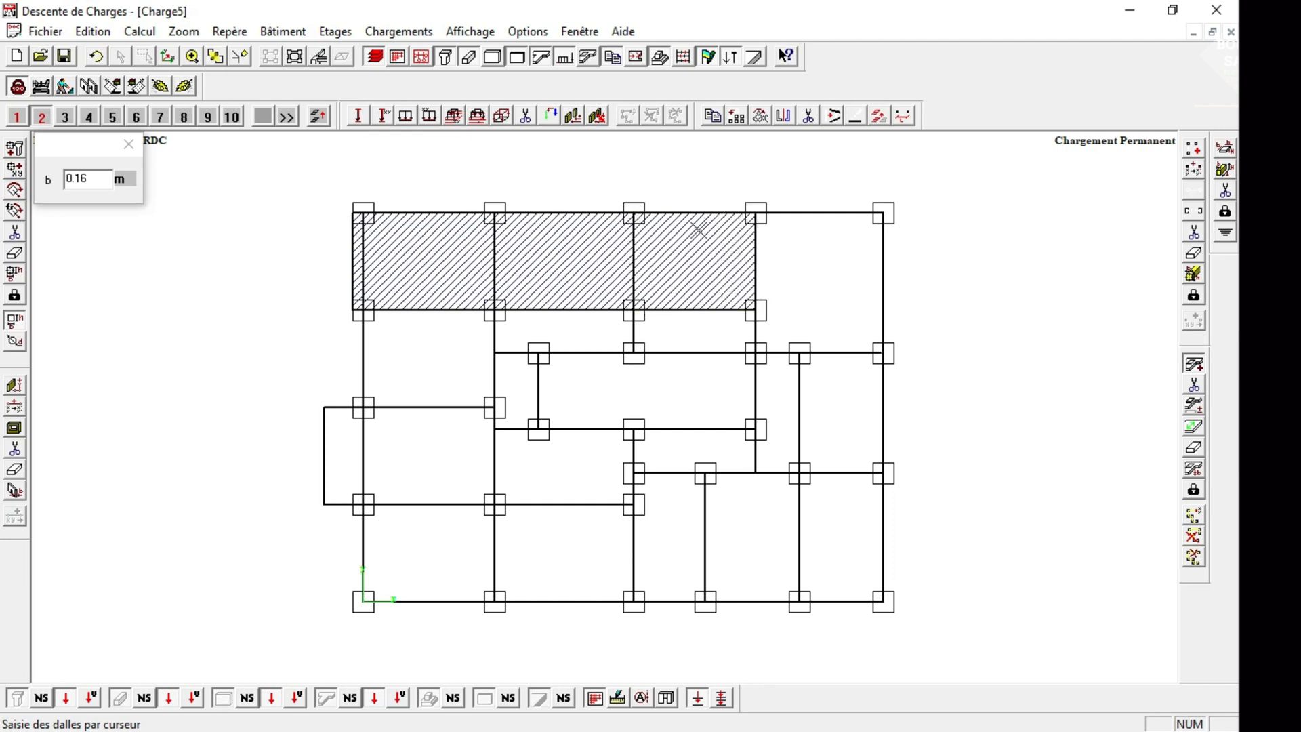
Draw a 0.16 m slab over the top-right bay of storey 2, extending down to the beam at the lower column row.
{"action": "left_click", "coordinate": [755, 215]}
{"action": "left_click", "coordinate": [755, 352]}
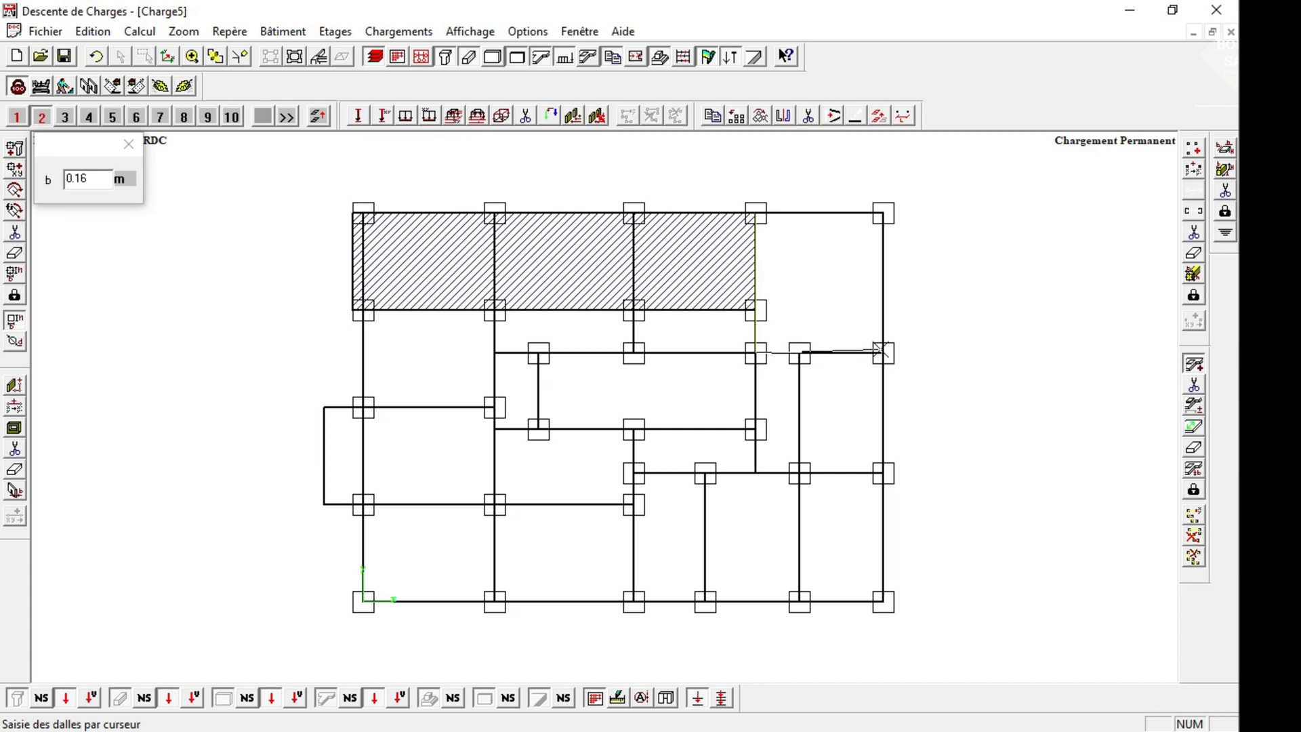
{"action": "left_click", "coordinate": [881, 351]}
{"action": "left_click", "coordinate": [194, 57]}
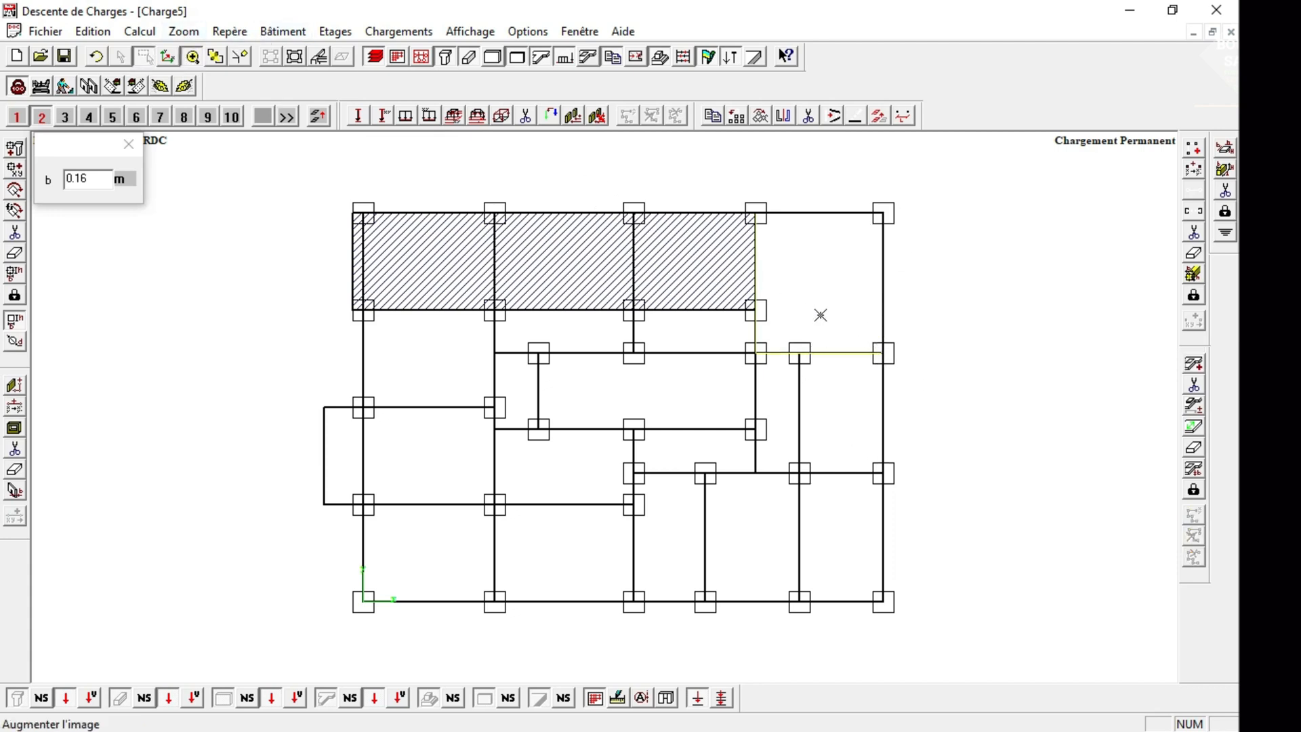
{"action": "left_click_drag", "start_coordinate": [820, 315], "coordinate": [937, 412]}
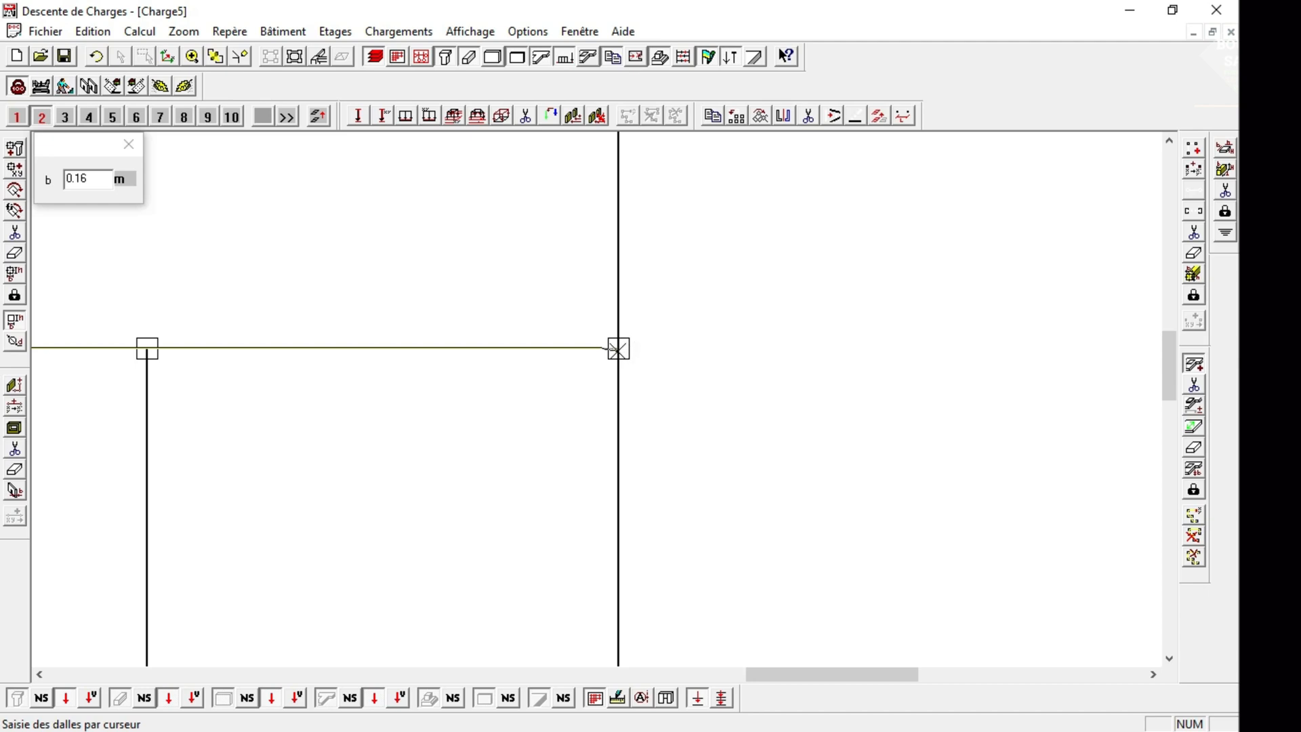
{"action": "left_click", "coordinate": [215, 57]}
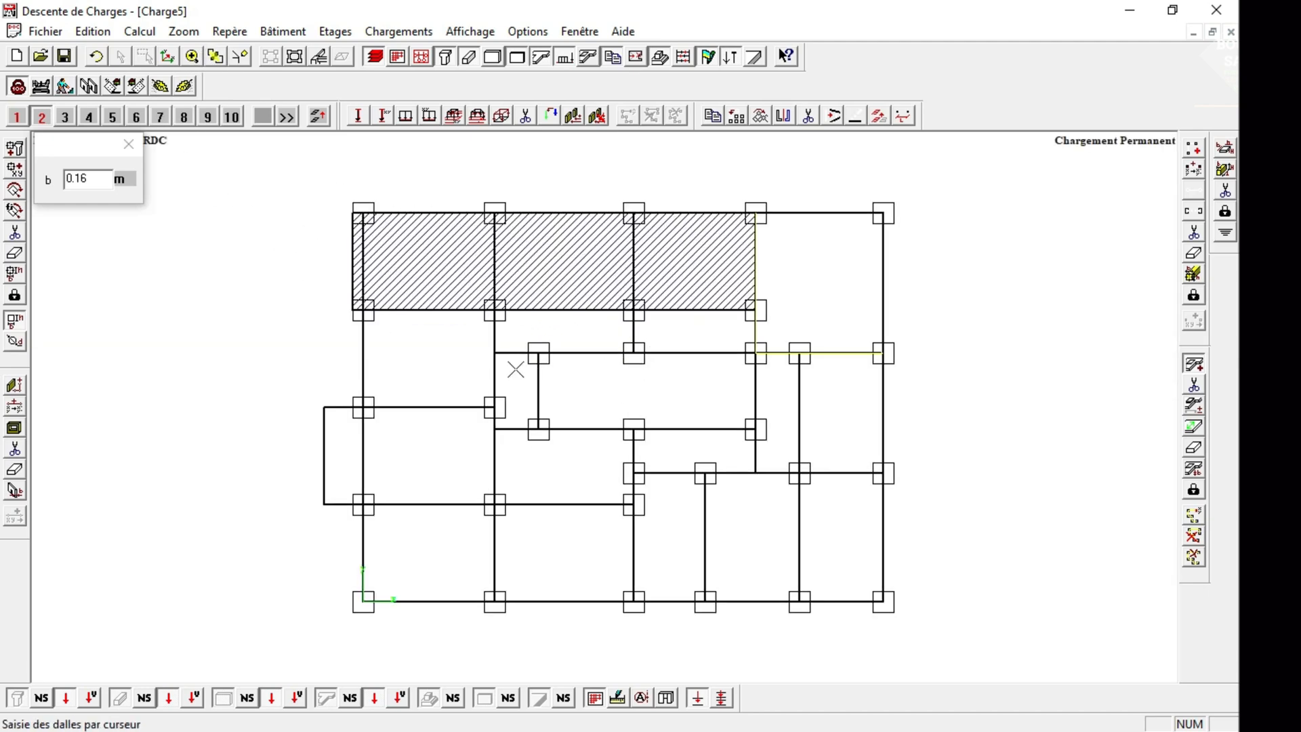
{"action": "left_click", "coordinate": [883, 214]}
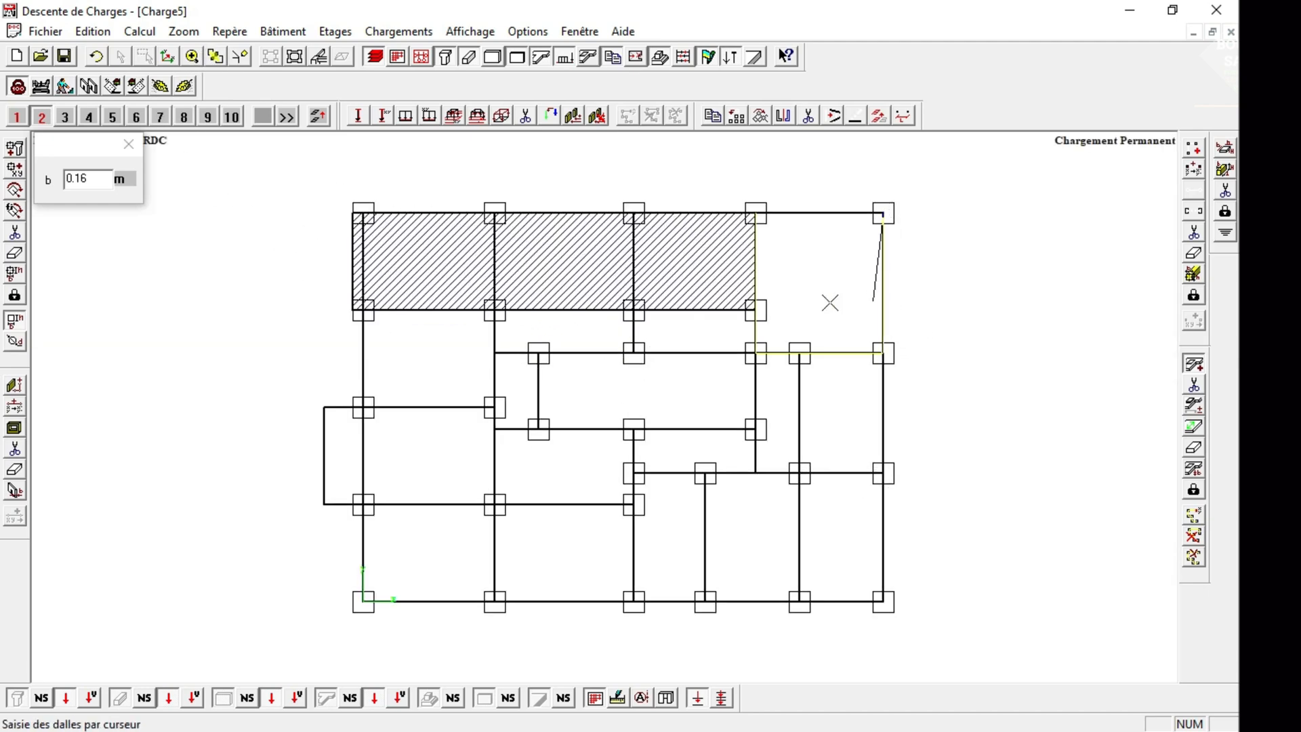
{"action": "left_click", "coordinate": [758, 226]}
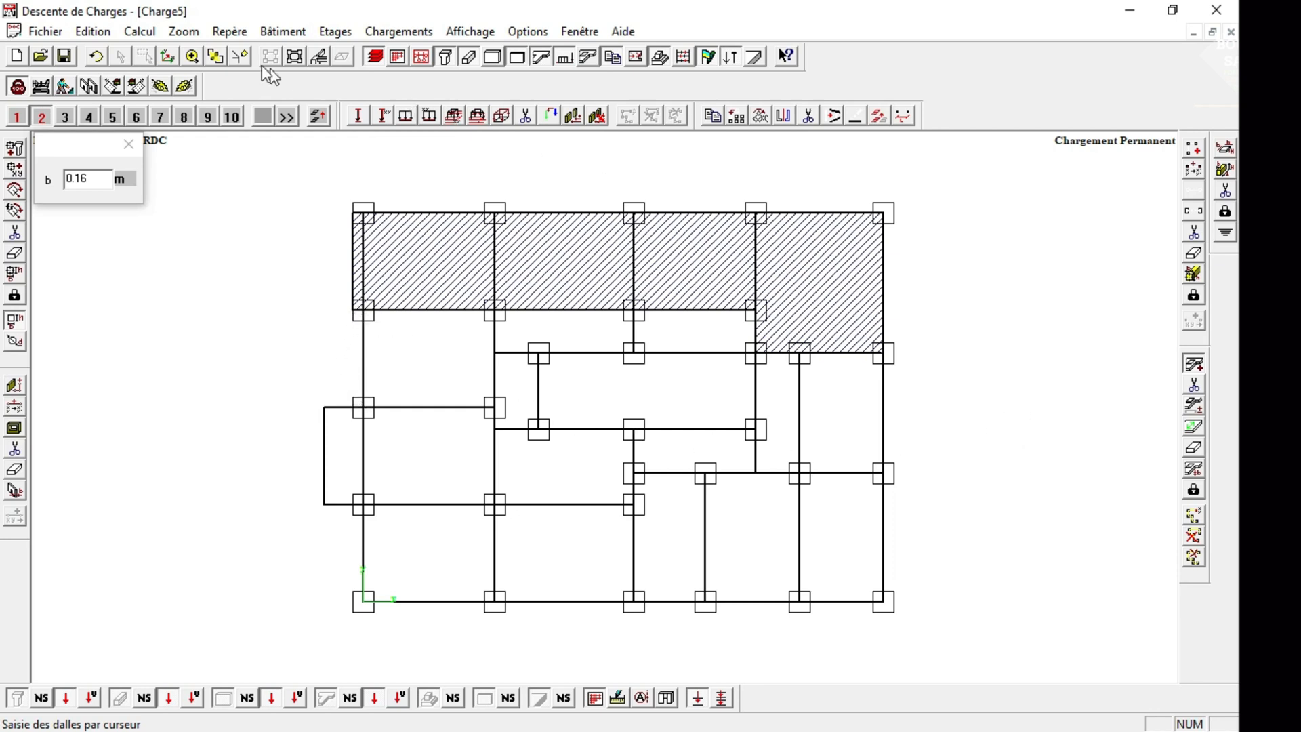
Delete the beam segment under the top-right slab's lower edge and redraw it as a 0.15 x 0.3 m beam between the two columns.
{"action": "left_click", "coordinate": [193, 57]}
{"action": "left_click_drag", "start_coordinate": [770, 320], "coordinate": [951, 401]}
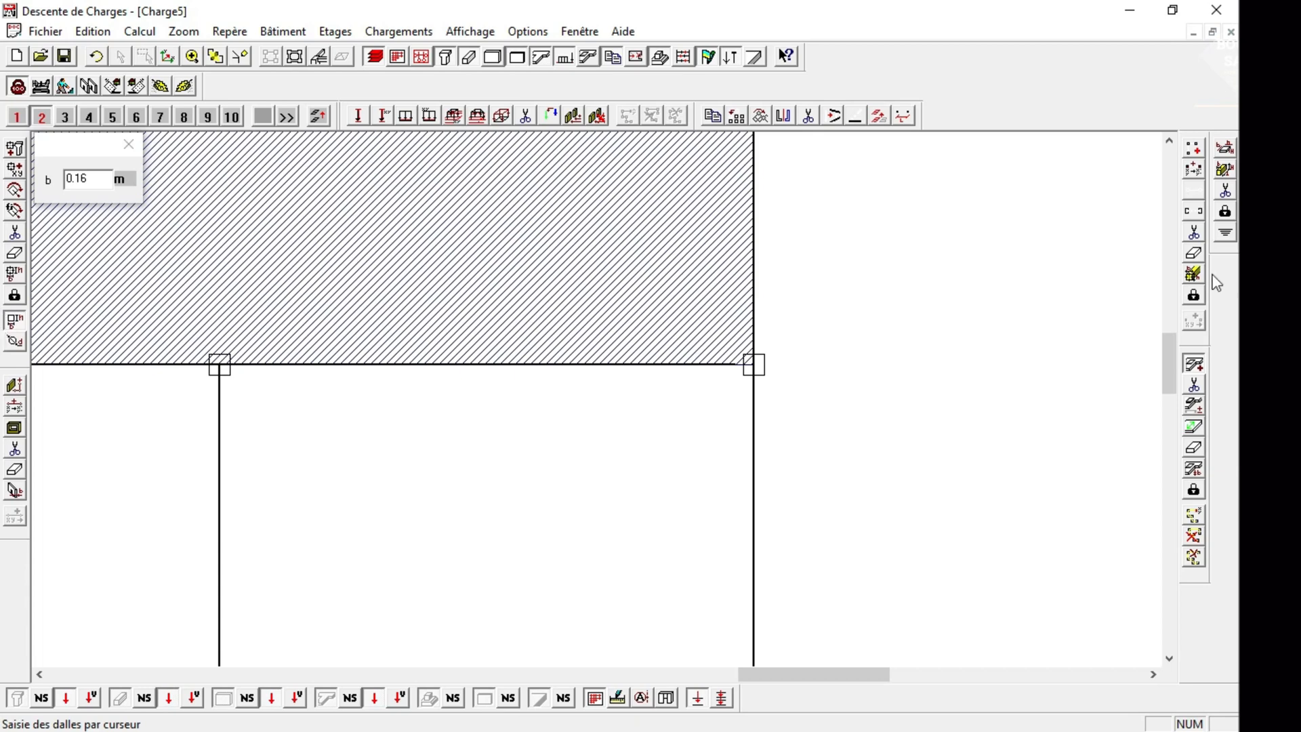
{"action": "left_click", "coordinate": [1194, 234]}
{"action": "left_click", "coordinate": [607, 366]}
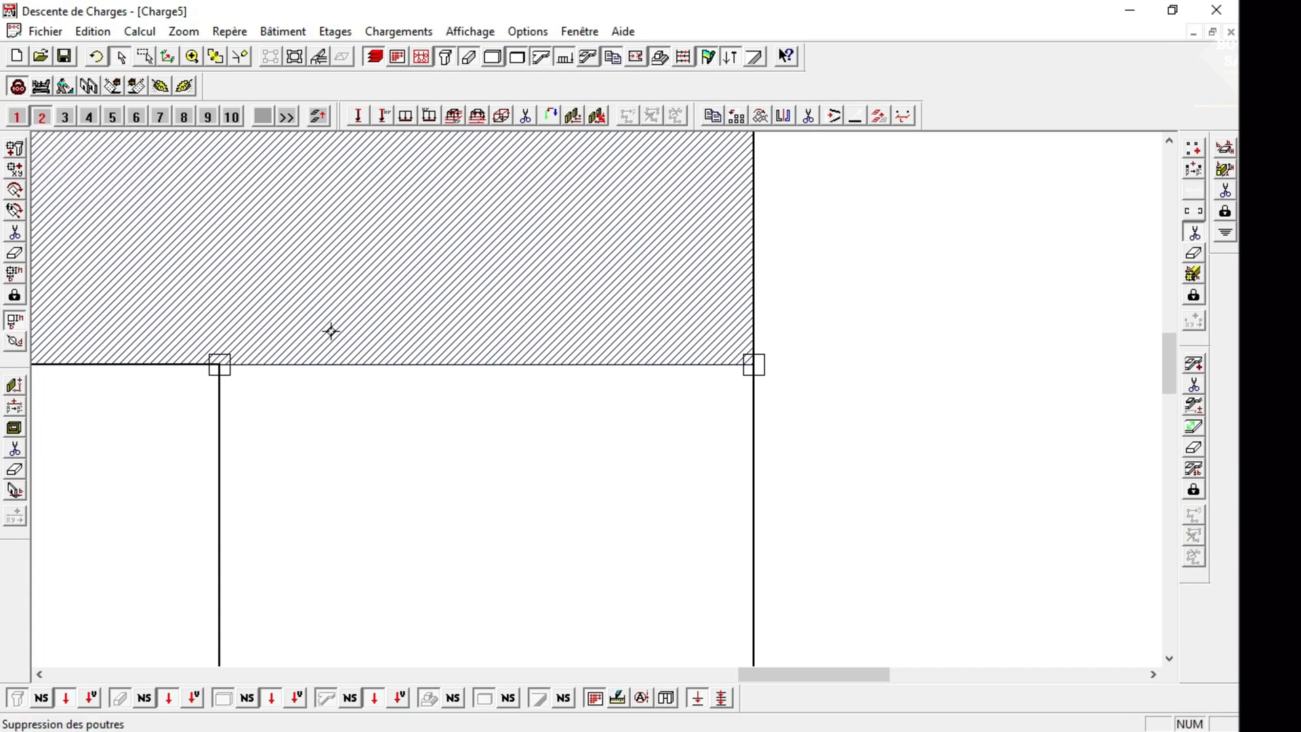
{"action": "left_click", "coordinate": [1195, 149]}
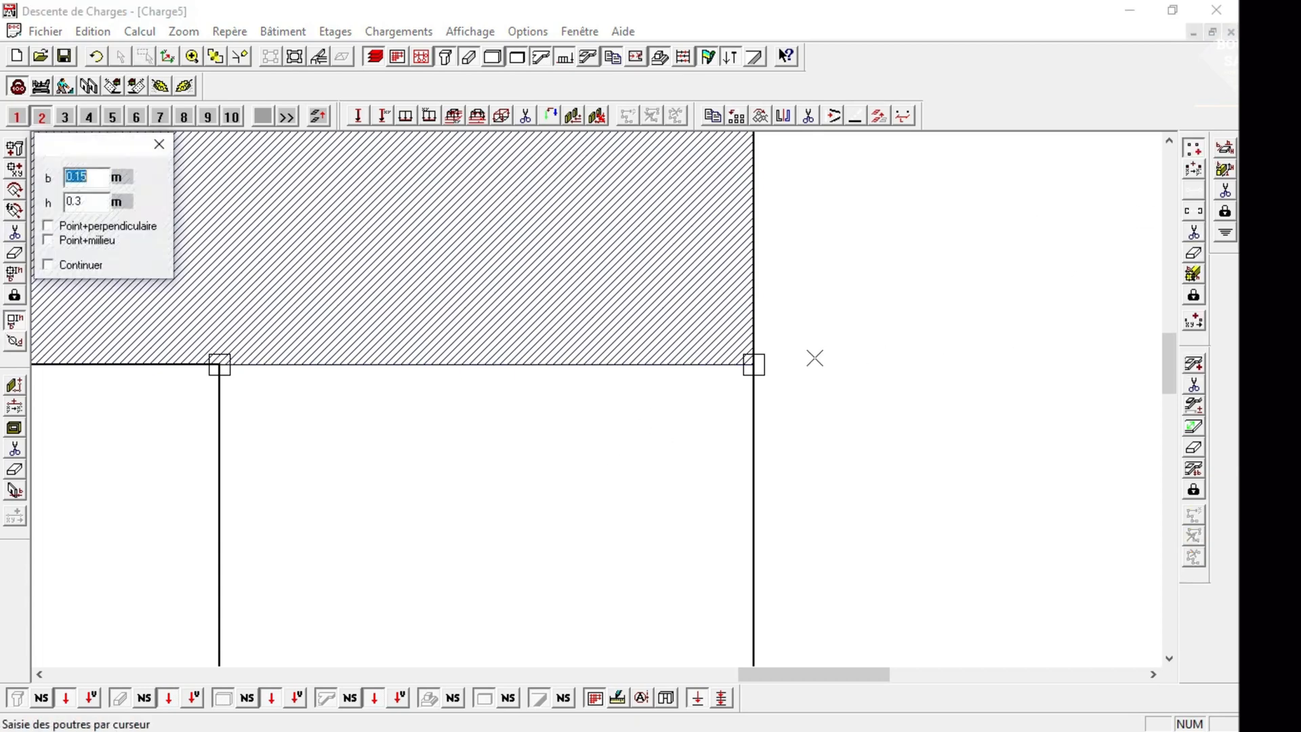
{"action": "left_click", "coordinate": [757, 364]}
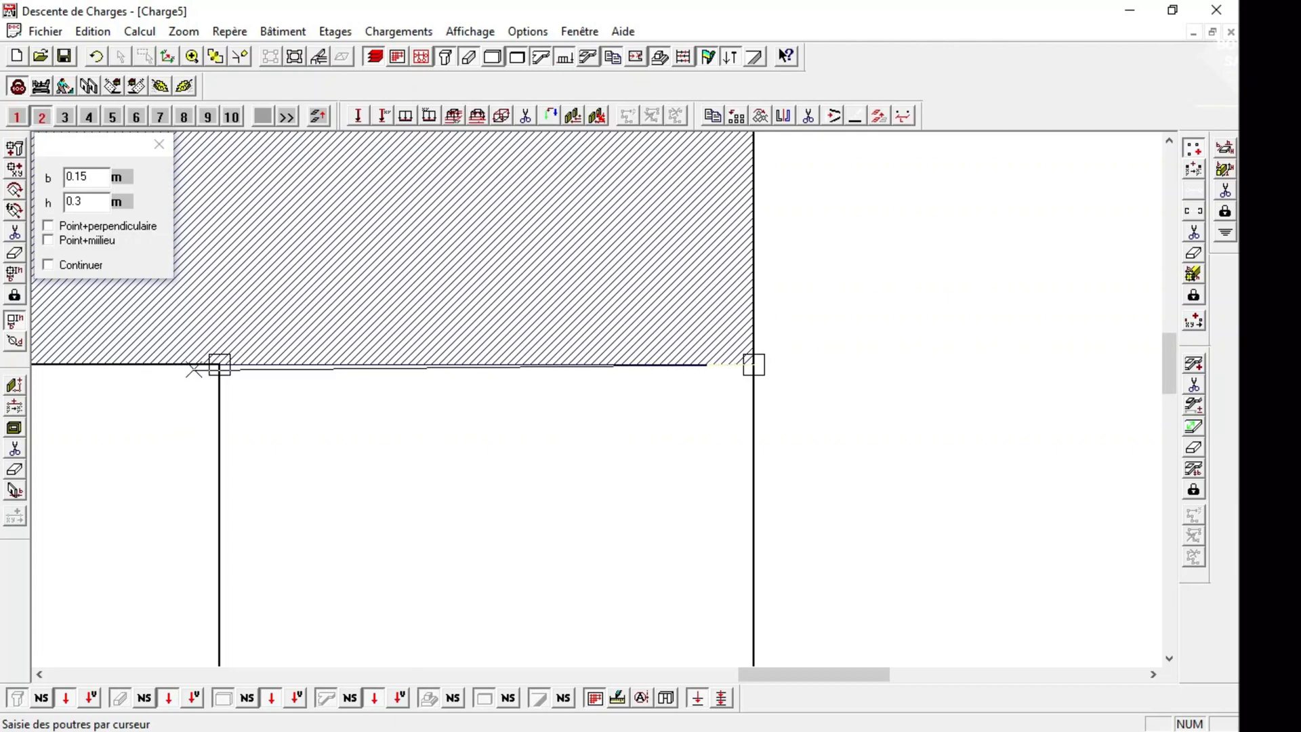
{"action": "left_click", "coordinate": [219, 366]}
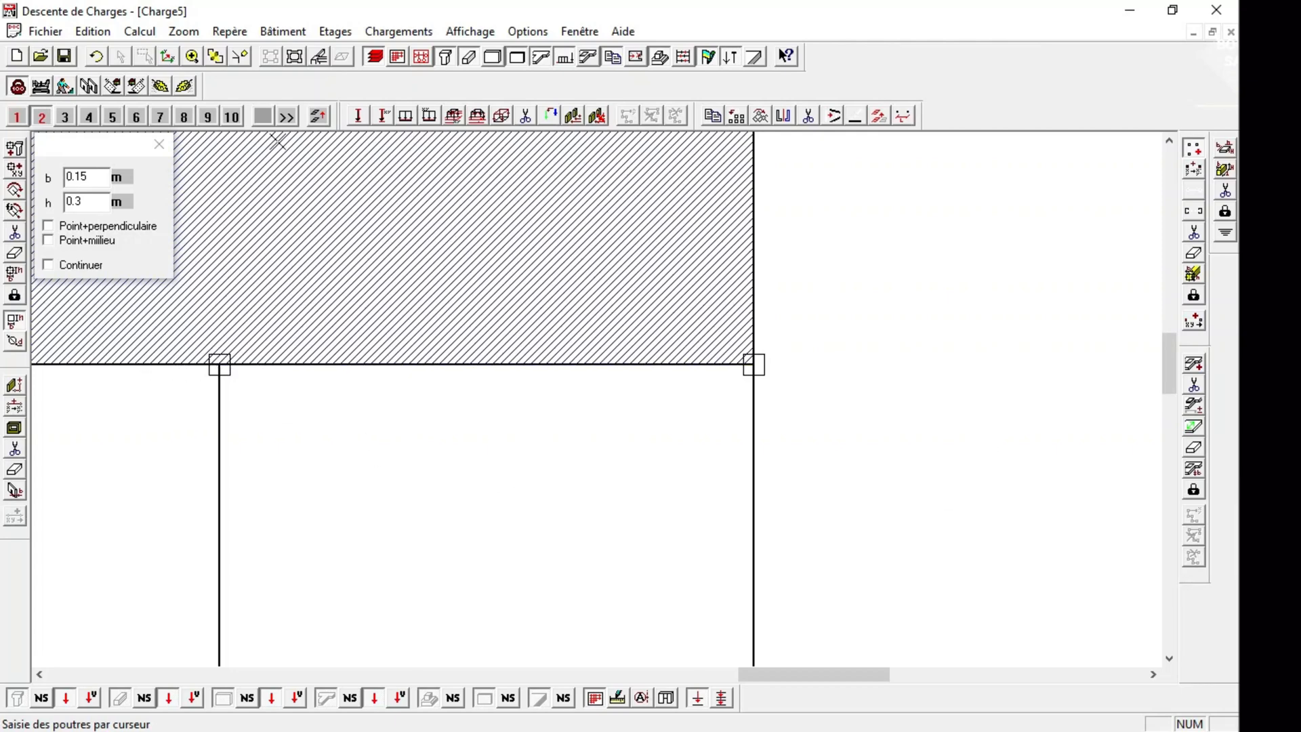
{"action": "left_click", "coordinate": [216, 56]}
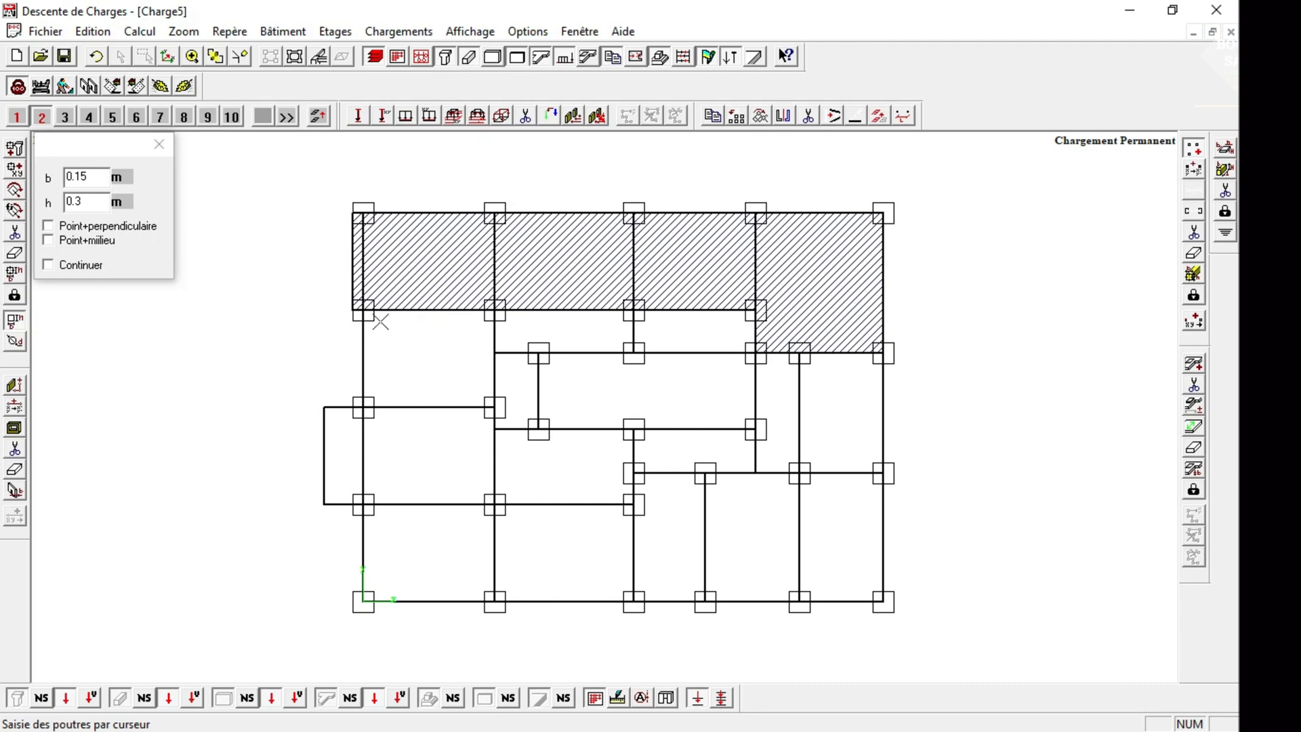
{"action": "left_click", "coordinate": [159, 145]}
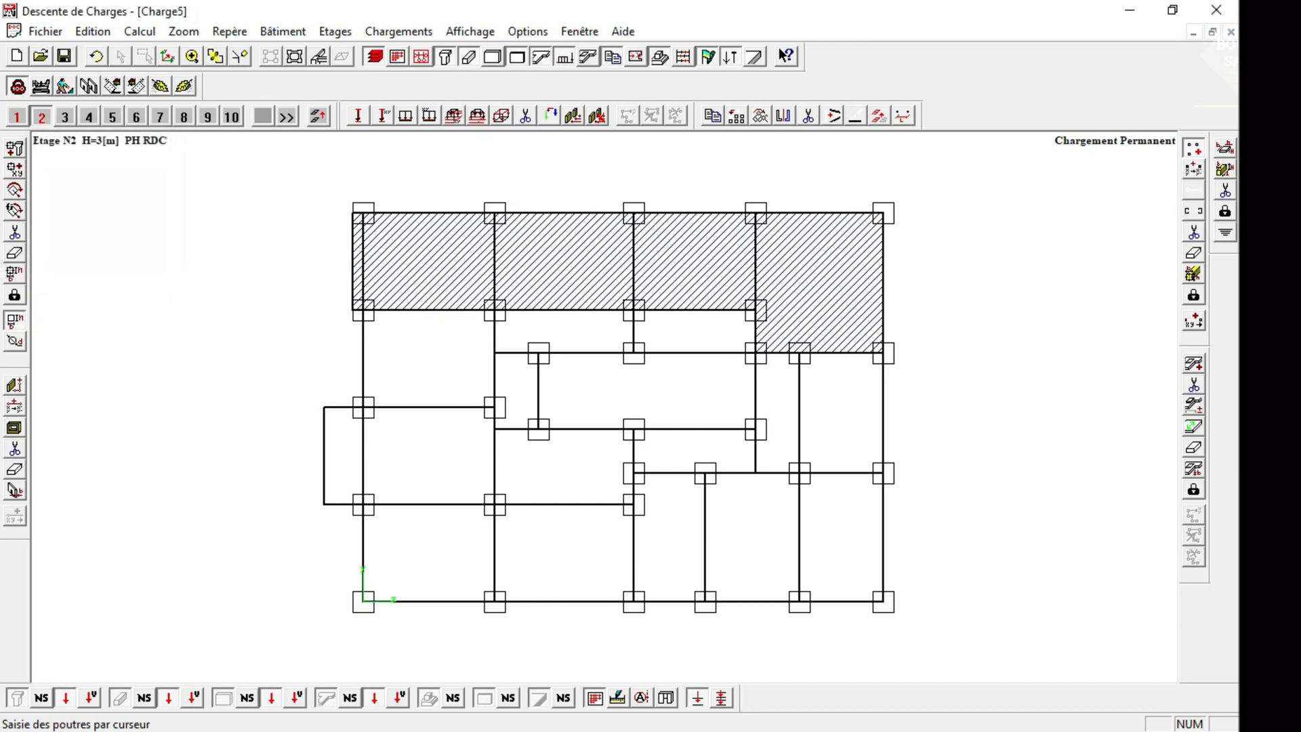
Draw a 0.16 m slab over the leftmost bay directly below the top row, excluding the overhang.
{"action": "left_click", "coordinate": [1194, 364]}
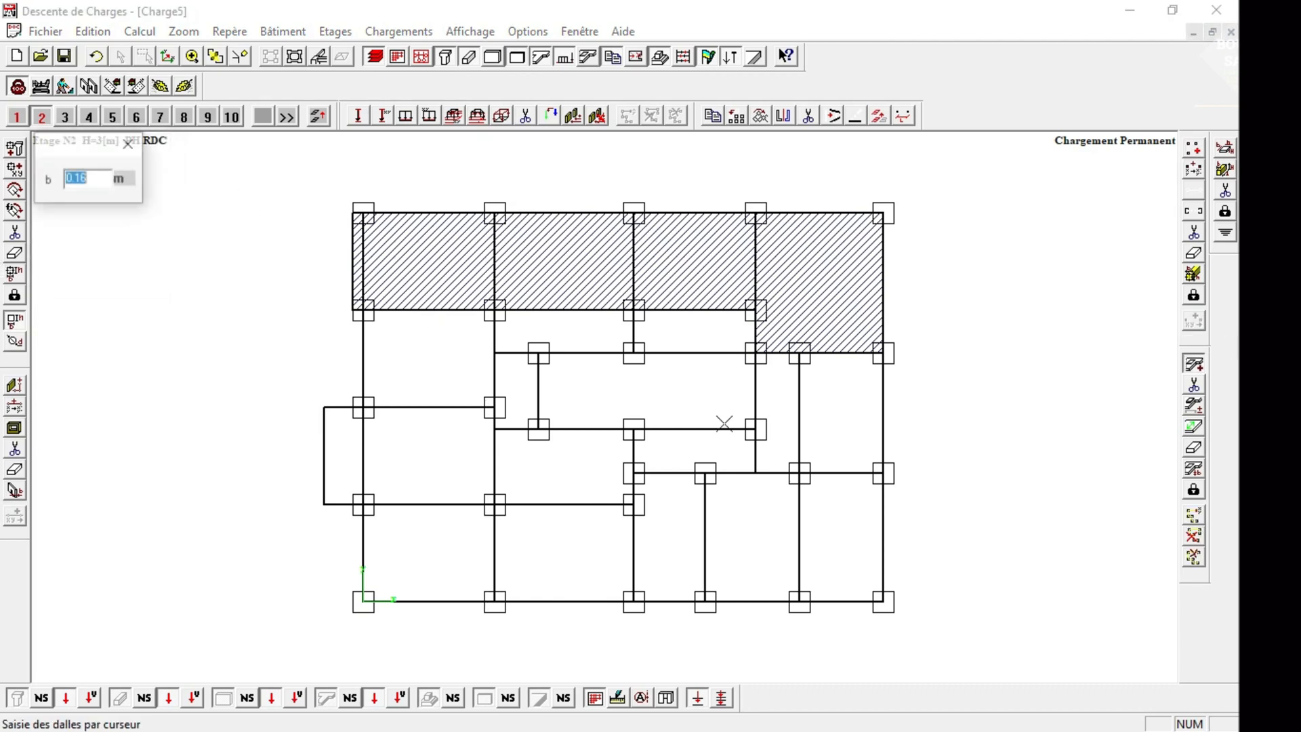
{"action": "left_click", "coordinate": [353, 311]}
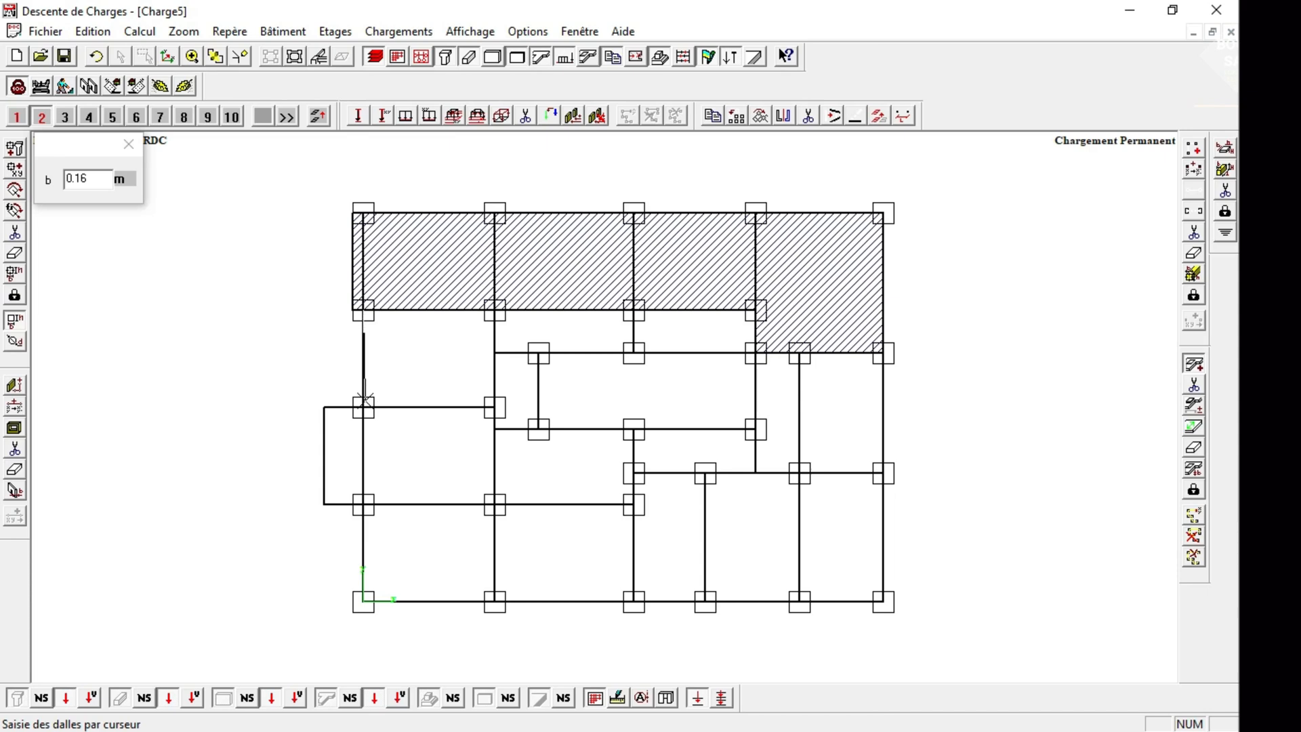
{"action": "left_click", "coordinate": [363, 407]}
{"action": "left_click", "coordinate": [494, 406]}
{"action": "left_click", "coordinate": [495, 311]}
{"action": "left_click", "coordinate": [364, 310]}
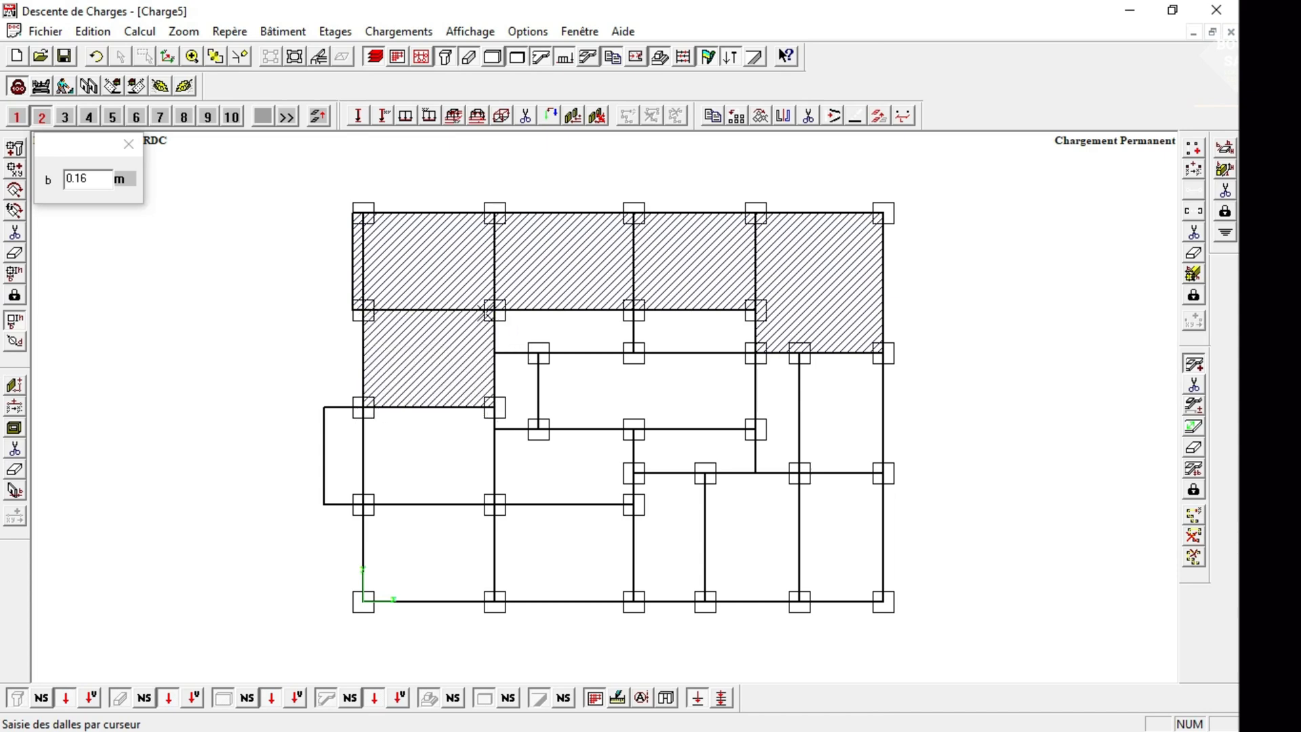
Draw 0.16 m slabs over the two narrow bays directly below the second and third bays of the top row.
{"action": "left_click", "coordinate": [495, 353]}
{"action": "left_click", "coordinate": [633, 352]}
{"action": "left_click", "coordinate": [634, 309]}
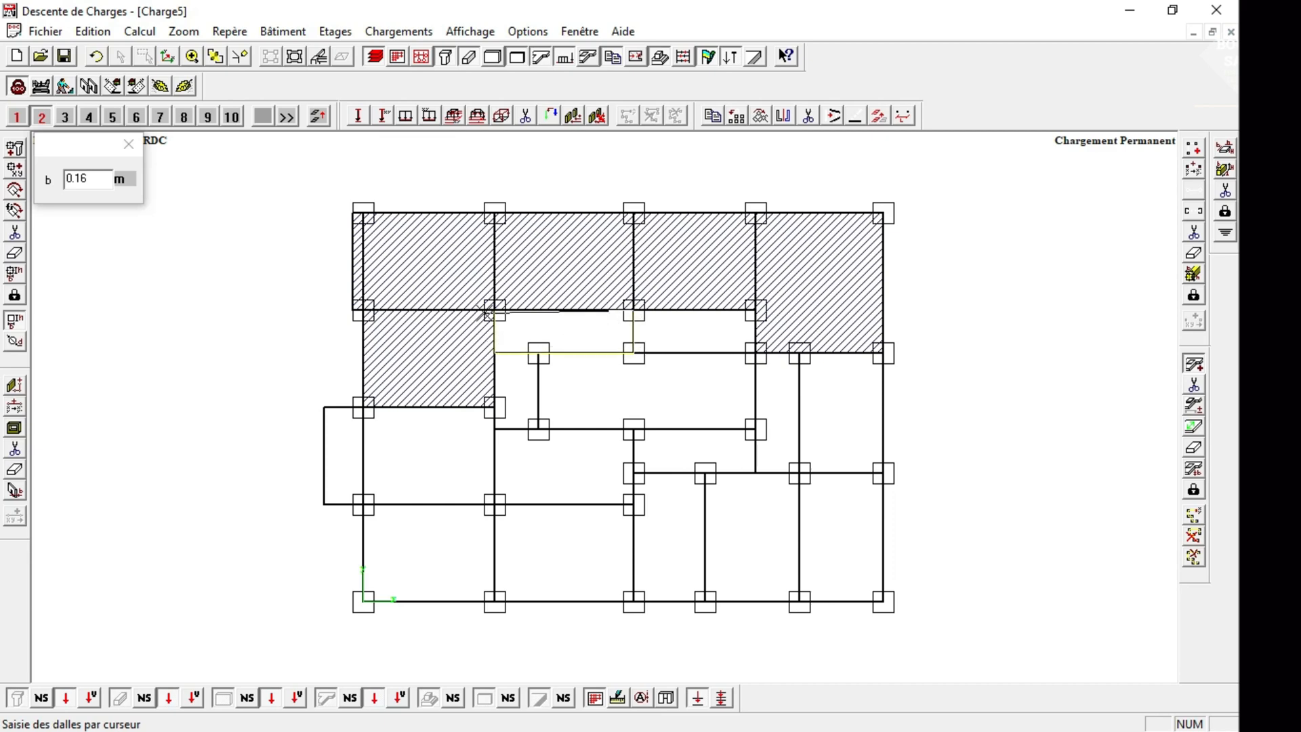
{"action": "left_click", "coordinate": [495, 311]}
{"action": "left_click", "coordinate": [634, 309]}
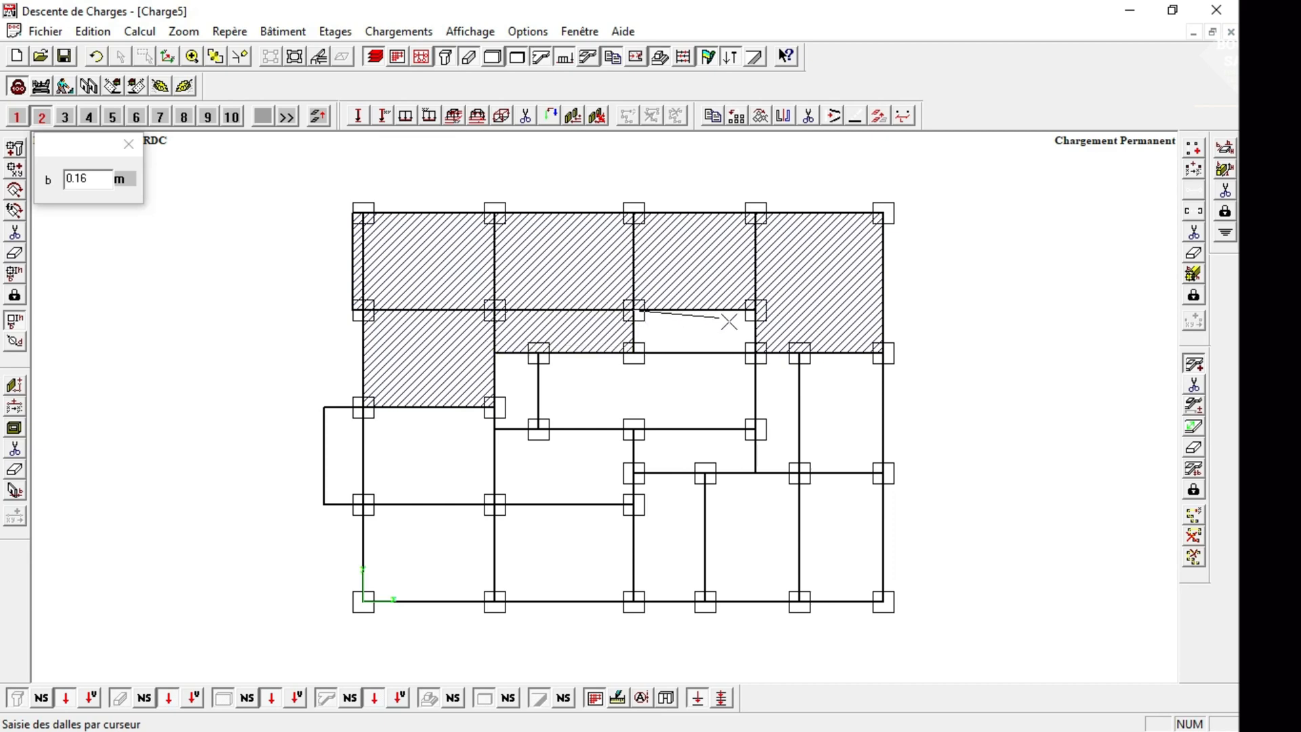
{"action": "left_click", "coordinate": [755, 310]}
{"action": "left_click", "coordinate": [755, 352]}
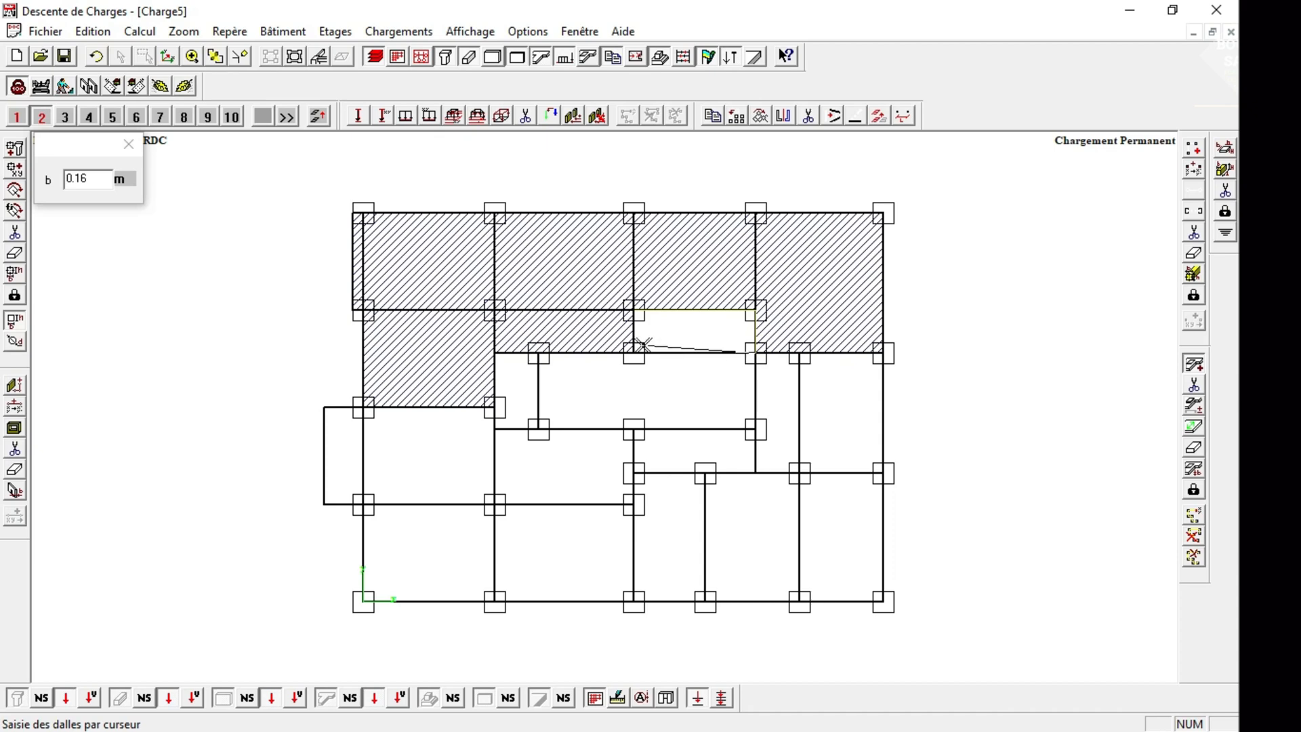
{"action": "left_click", "coordinate": [633, 352]}
{"action": "left_click", "coordinate": [644, 310]}
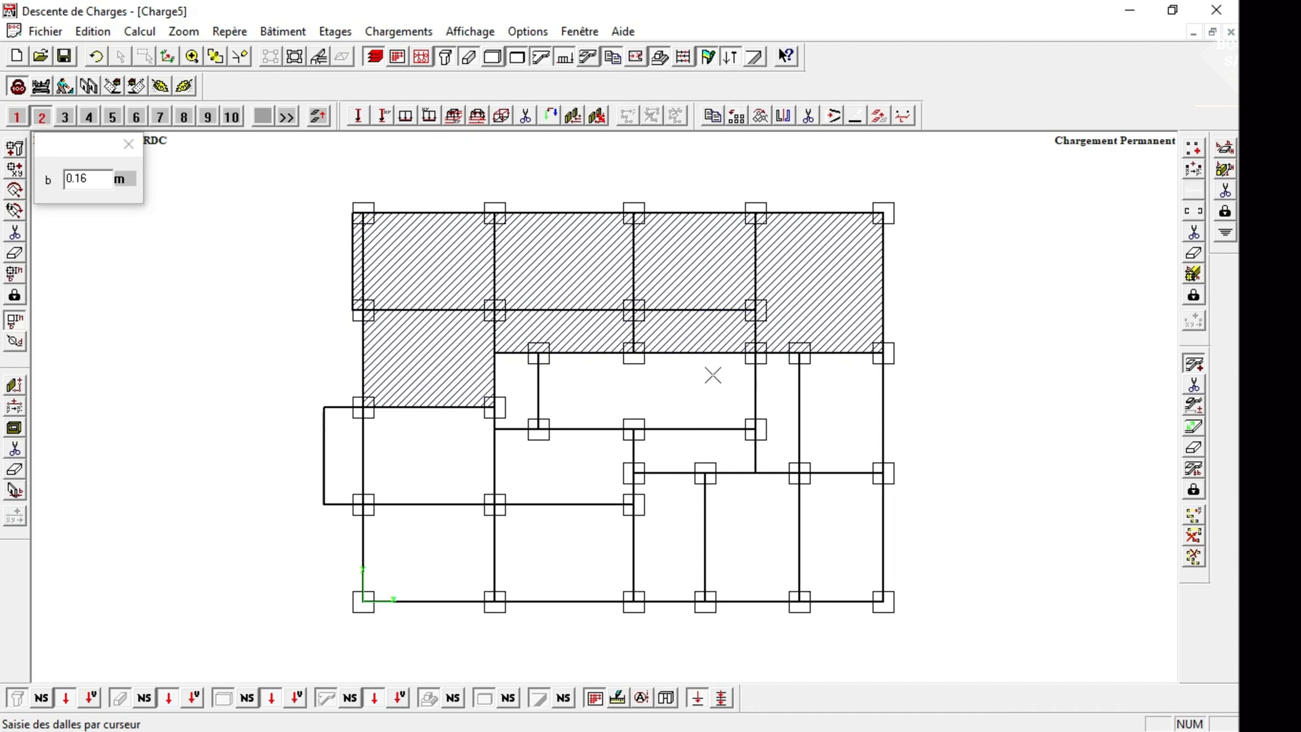
Draw a 0.16 m slab over the narrow bay on the left side of the central opening.
{"action": "left_click", "coordinate": [498, 427]}
{"action": "left_click", "coordinate": [538, 352]}
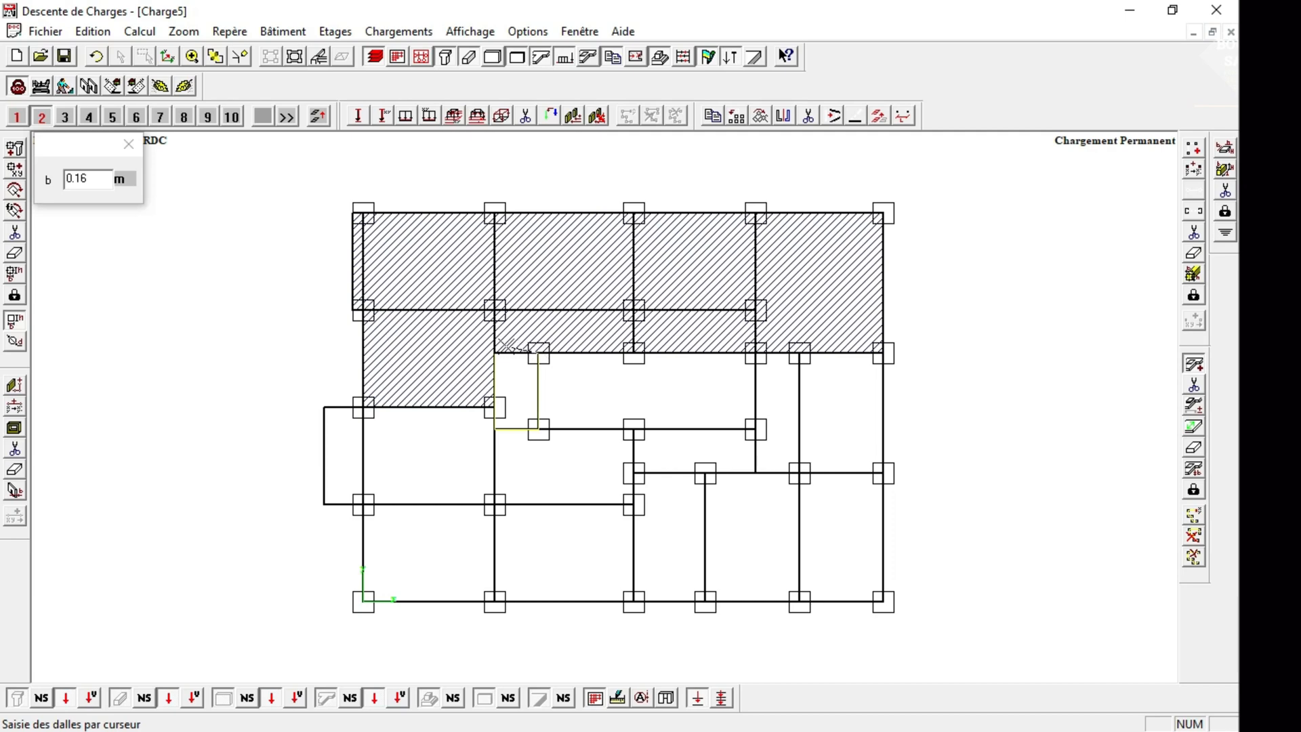
{"action": "left_click", "coordinate": [495, 352]}
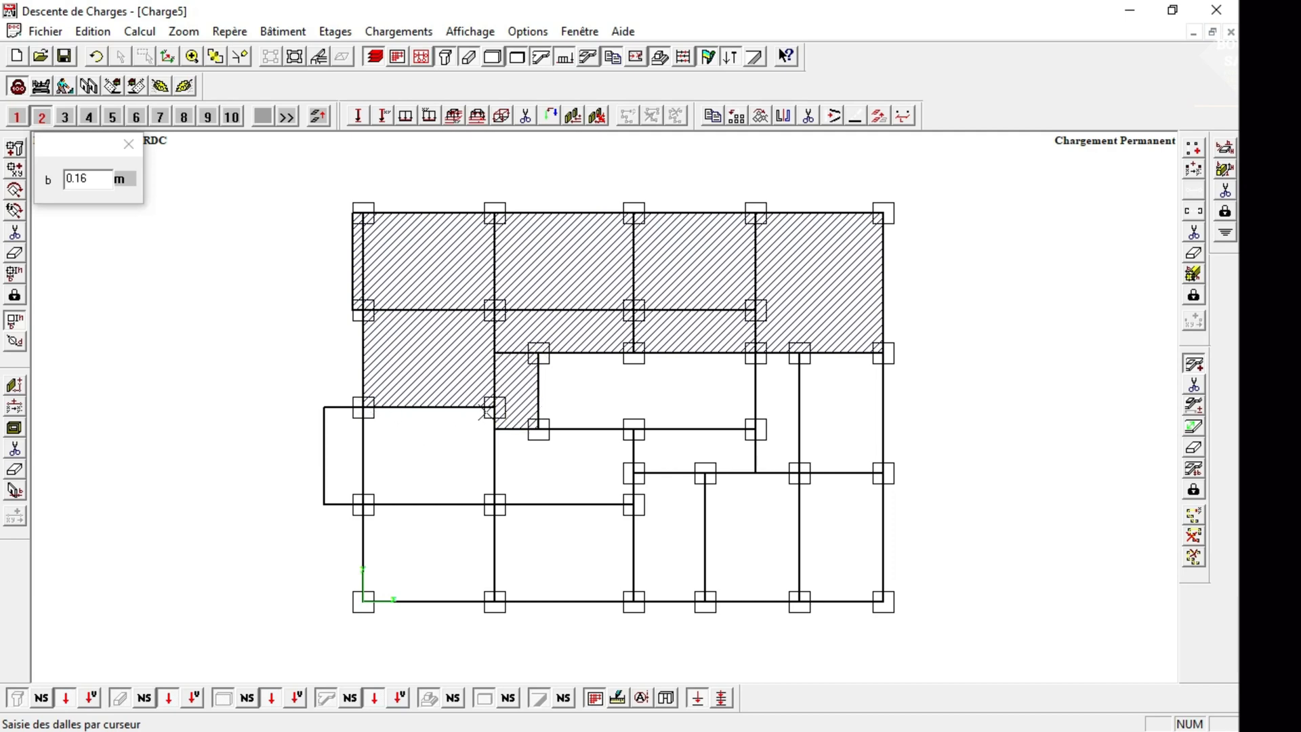
Draw 0.16 m slabs over the left bay including its wide overhang and over the adjoining bay to its right.
{"action": "left_click", "coordinate": [324, 407]}
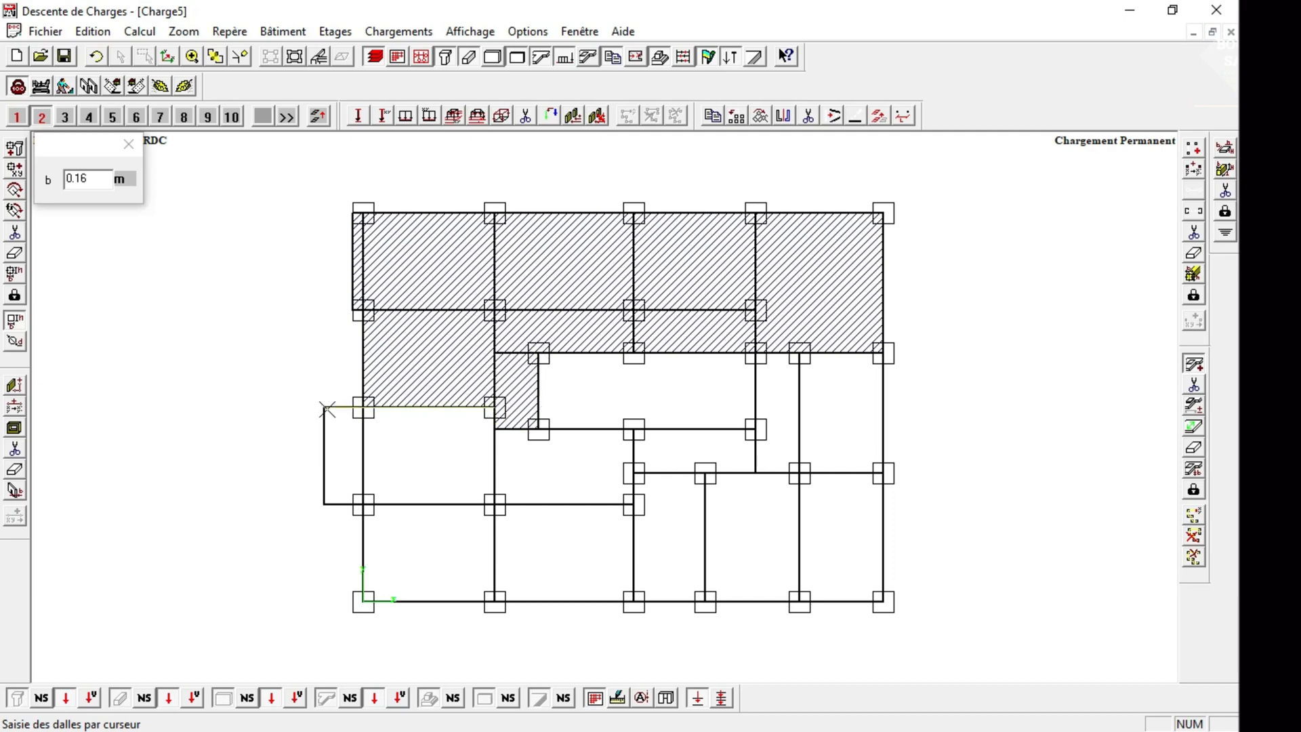
{"action": "left_click", "coordinate": [325, 504]}
{"action": "left_click", "coordinate": [495, 504]}
{"action": "left_click", "coordinate": [494, 407]}
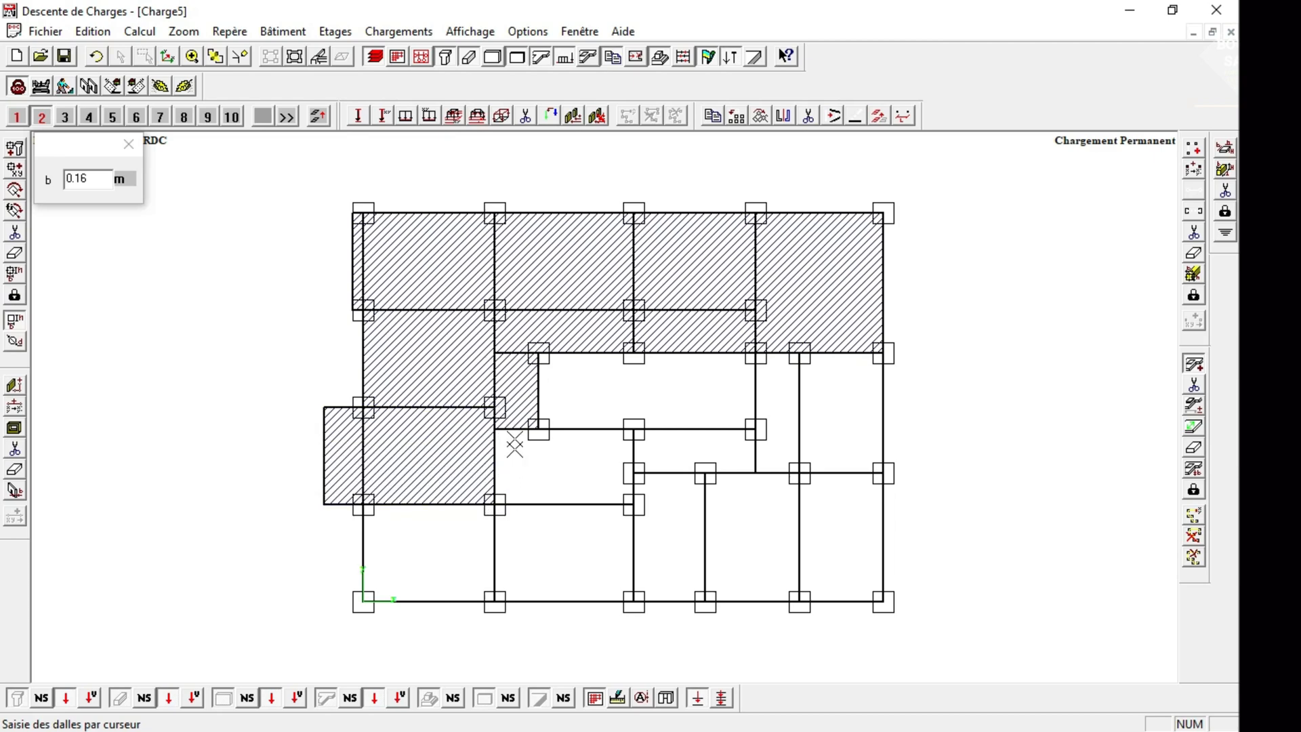
{"action": "left_click", "coordinate": [496, 429]}
{"action": "left_click", "coordinate": [634, 429]}
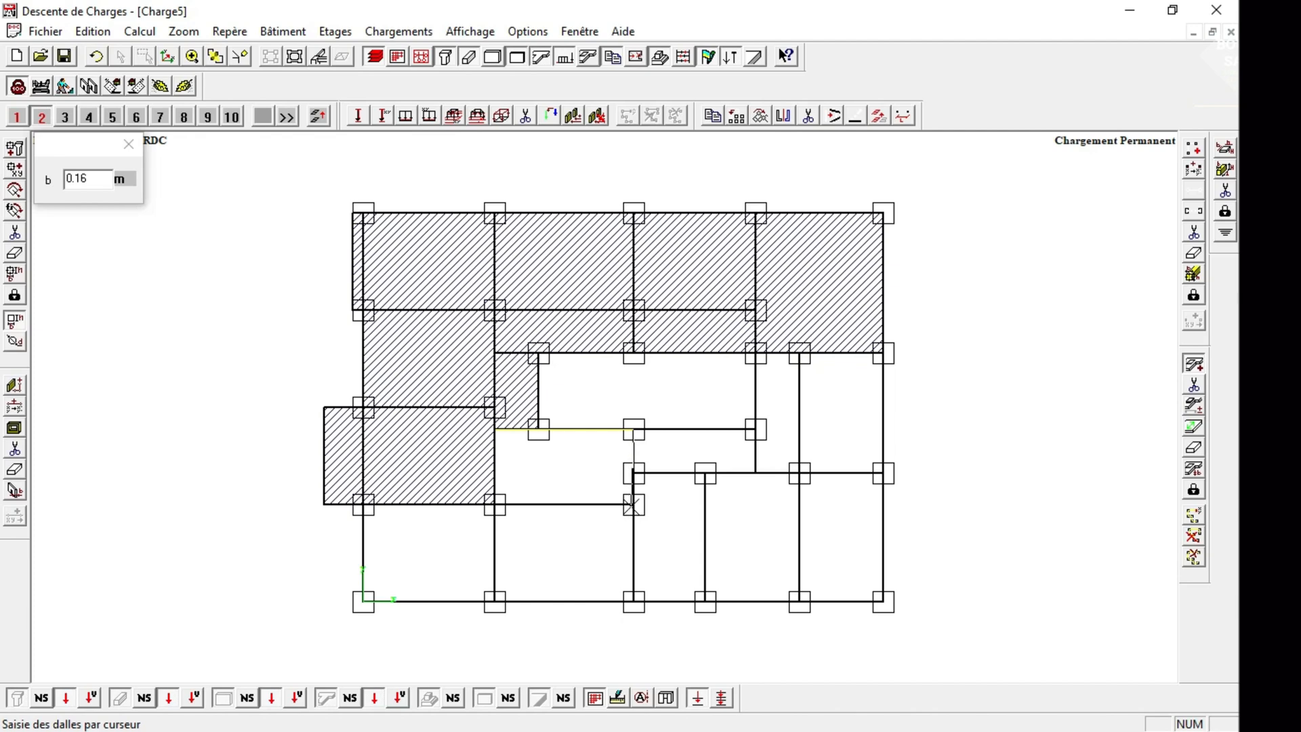
{"action": "left_click", "coordinate": [495, 504]}
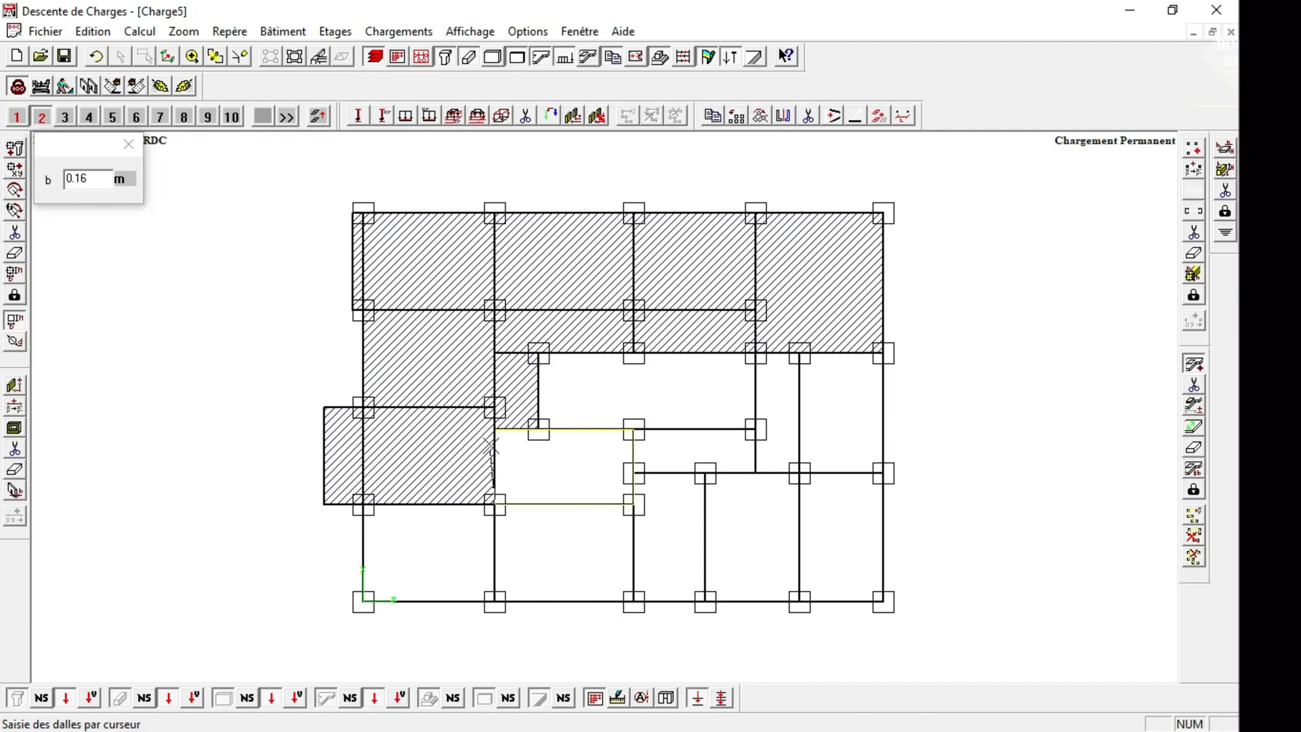
{"action": "left_click", "coordinate": [495, 429]}
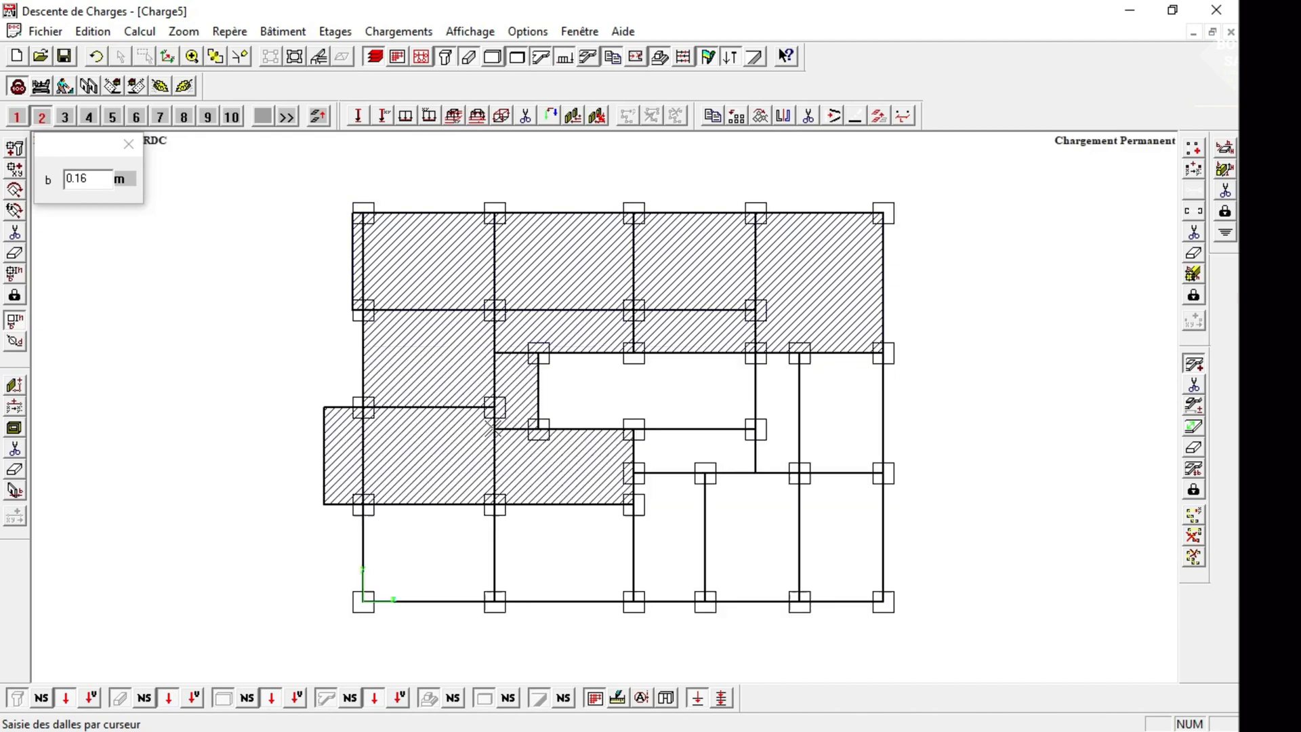
Draw 0.16 m slabs over the narrow bays below and to the right of the central opening.
{"action": "left_click", "coordinate": [755, 429]}
{"action": "left_click", "coordinate": [755, 473]}
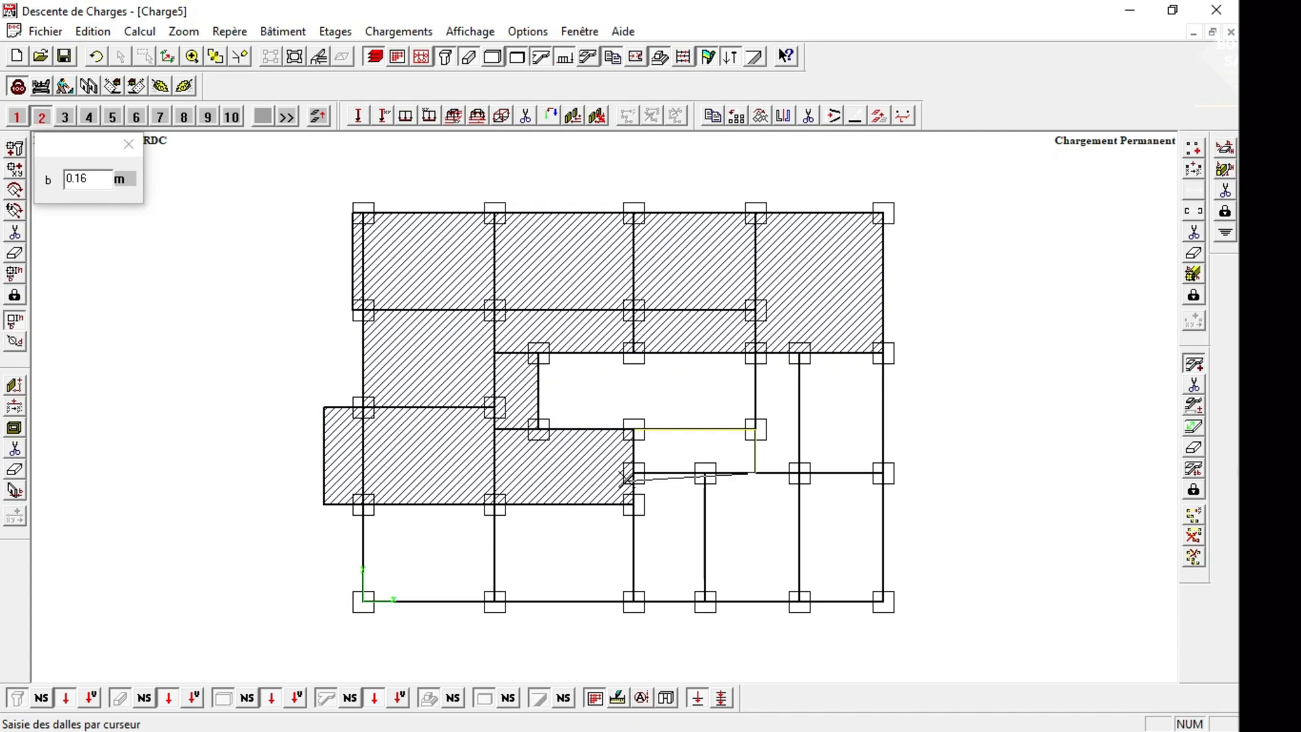
{"action": "left_click", "coordinate": [638, 427]}
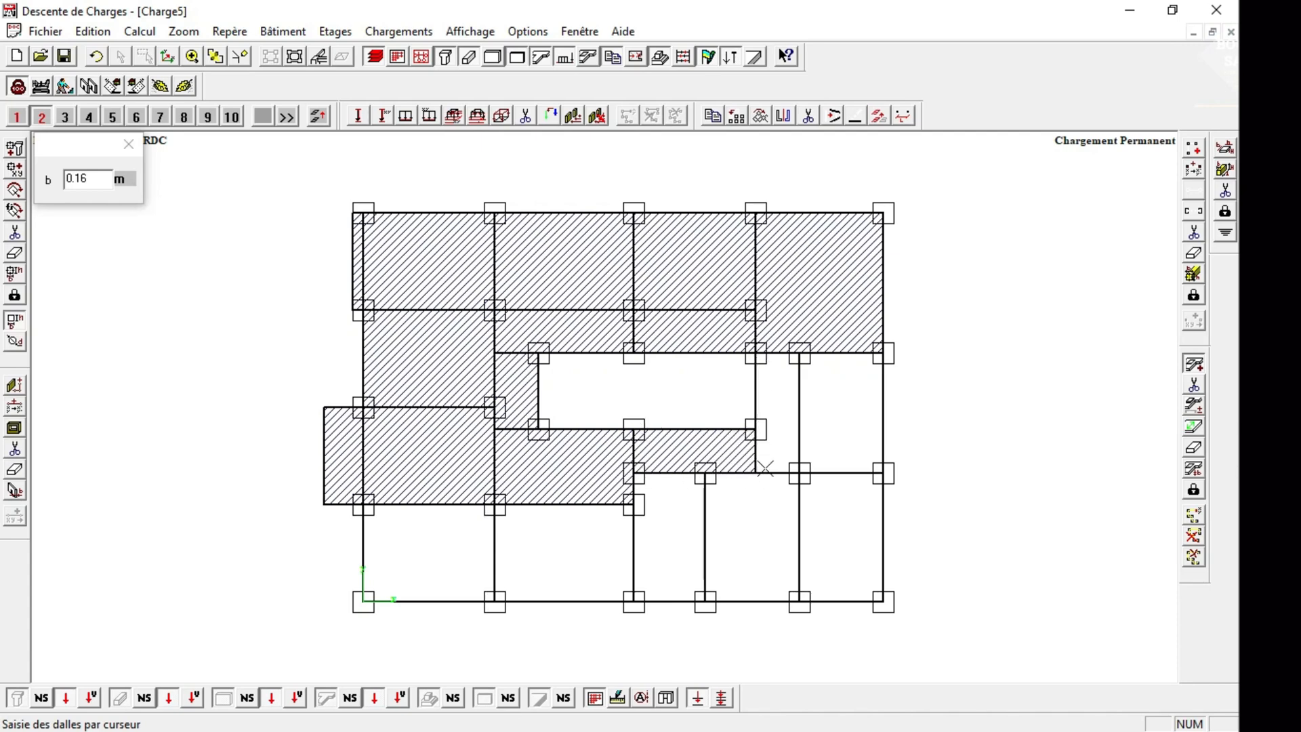
{"action": "left_click", "coordinate": [756, 353]}
{"action": "left_click", "coordinate": [755, 472]}
{"action": "left_click", "coordinate": [799, 473]}
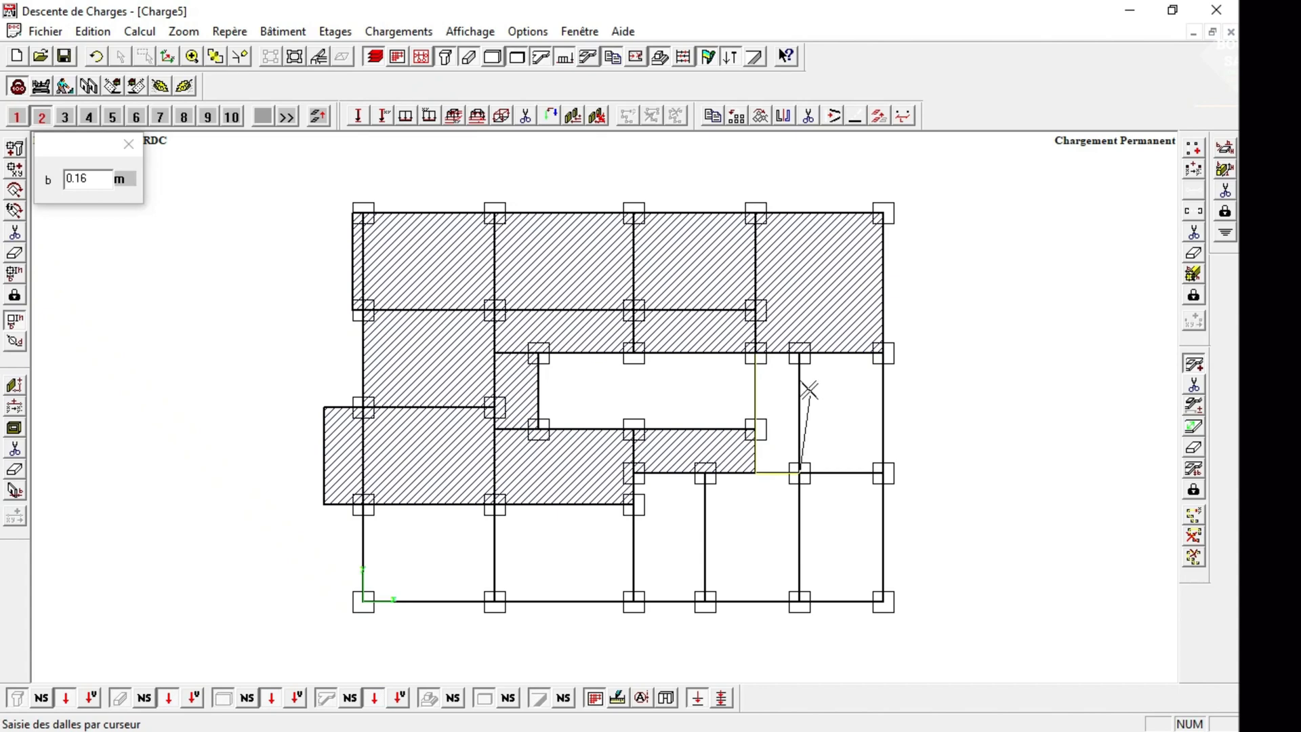
{"action": "left_click", "coordinate": [755, 353]}
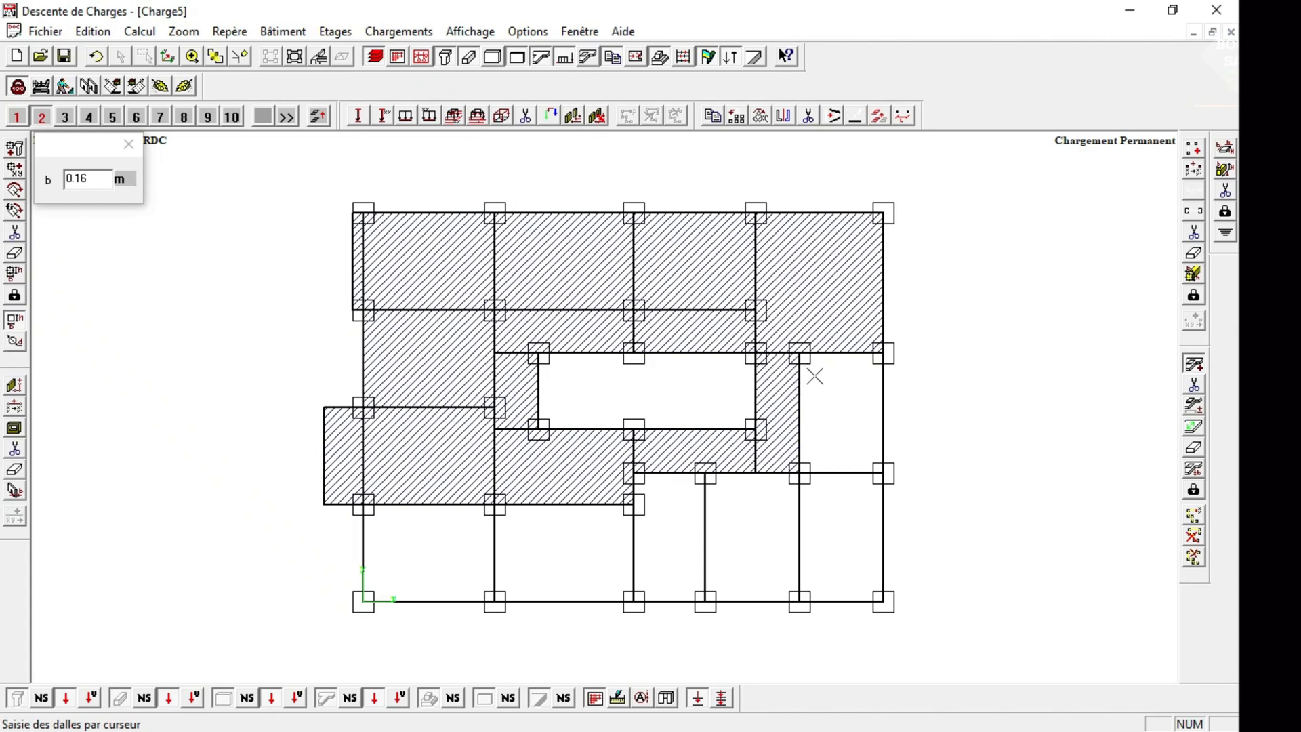
{"action": "left_click", "coordinate": [882, 353]}
{"action": "left_click", "coordinate": [883, 473]}
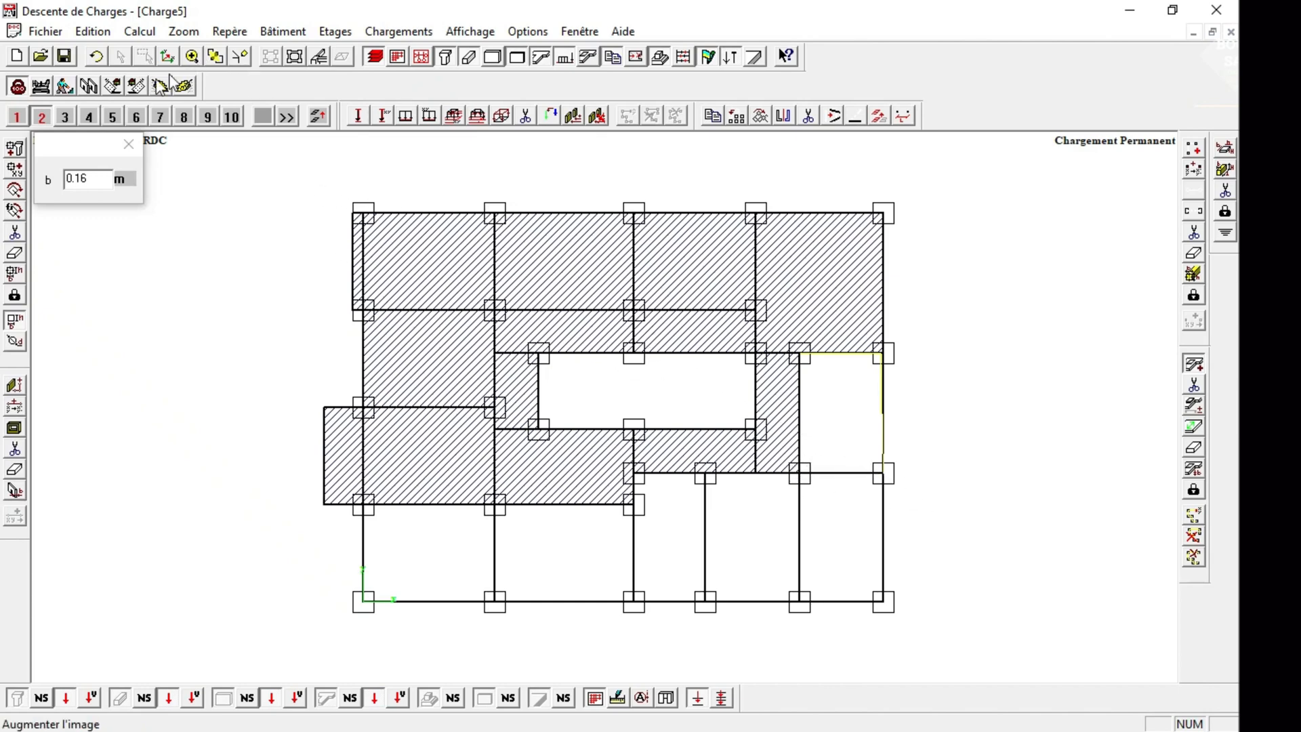
{"action": "left_click", "coordinate": [96, 56]}
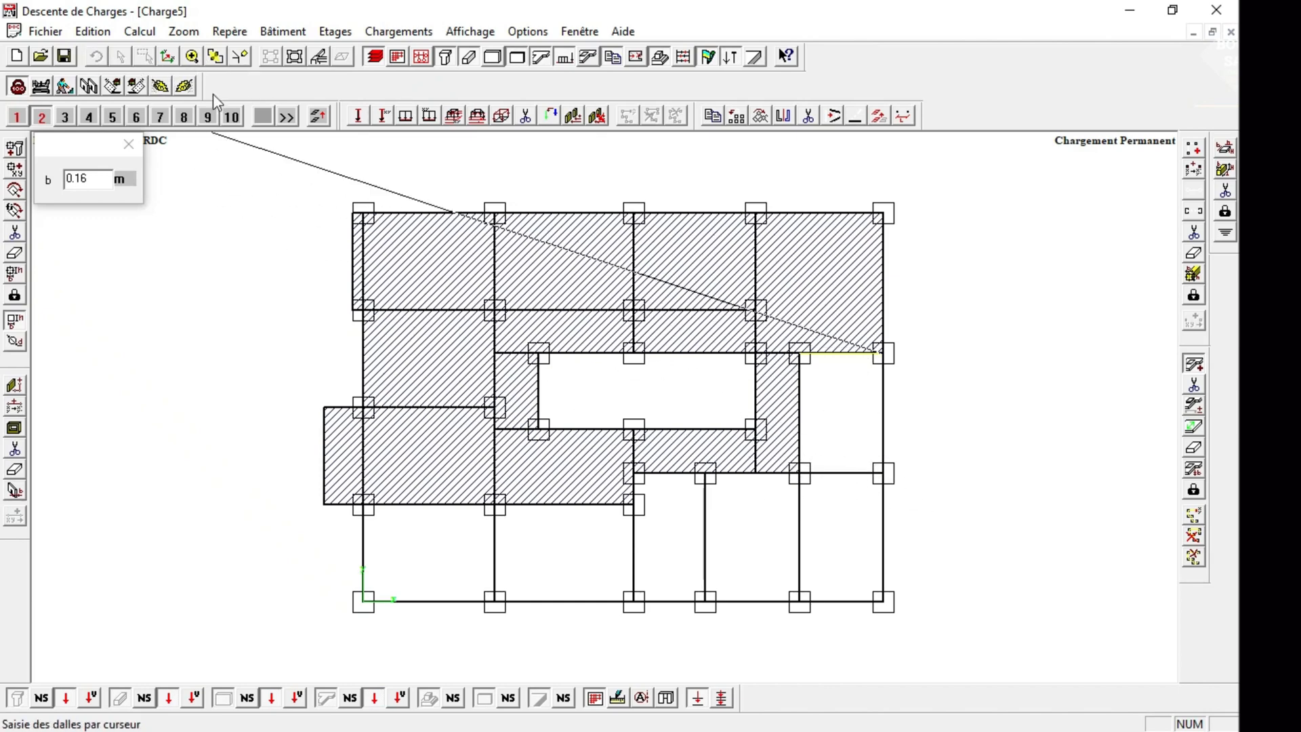
{"action": "left_click", "coordinate": [191, 56]}
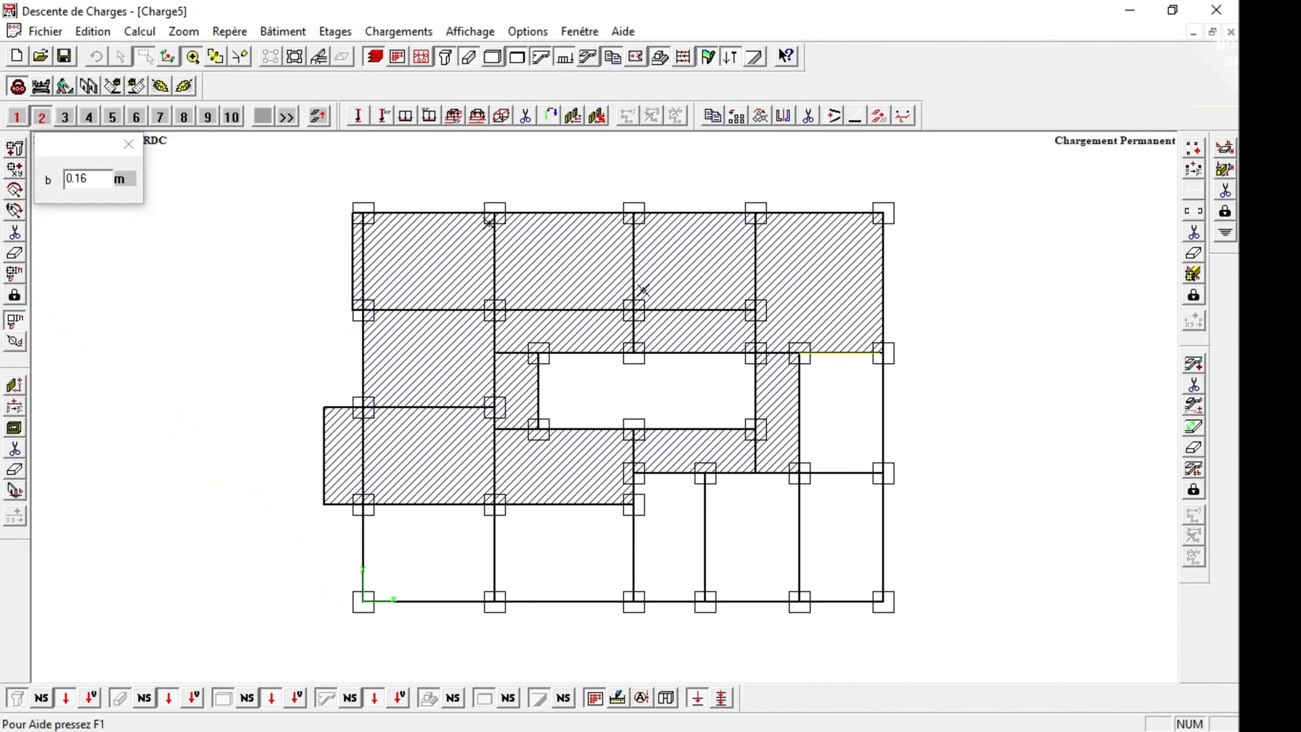
{"action": "left_click", "coordinate": [957, 531]}
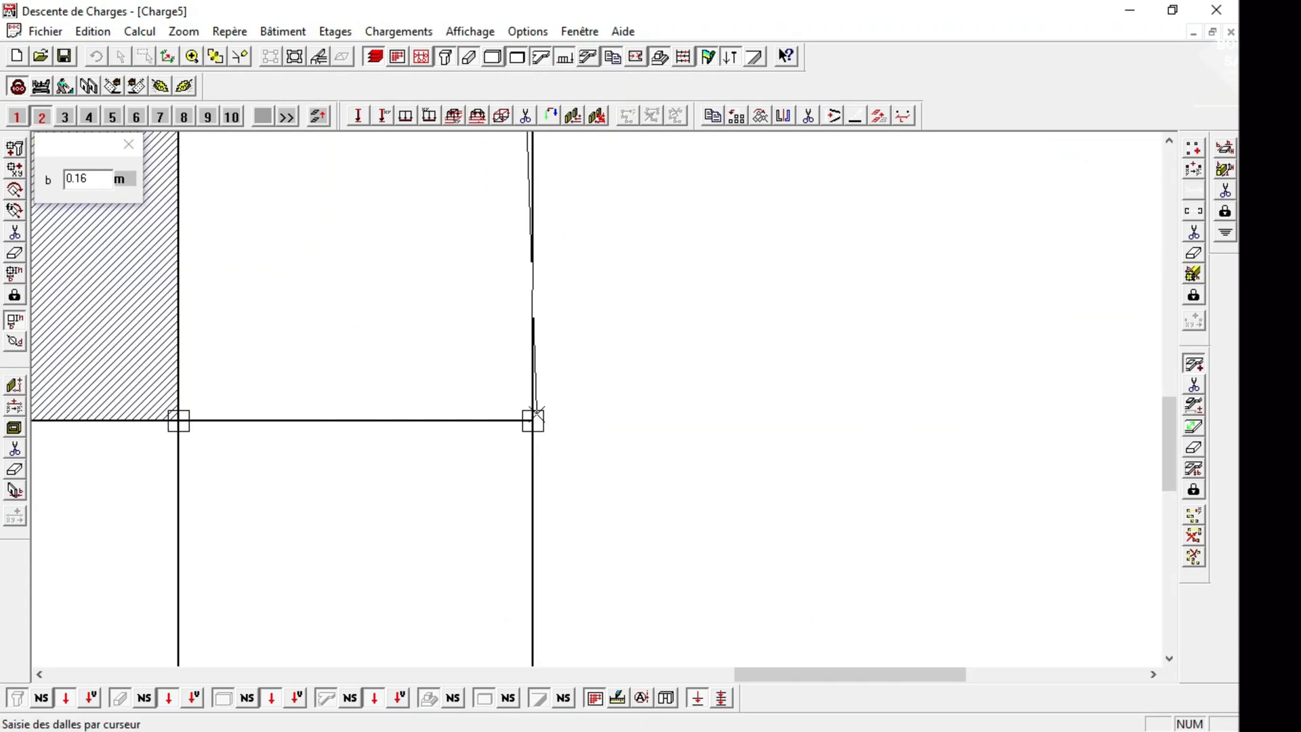
{"action": "left_click", "coordinate": [533, 420]}
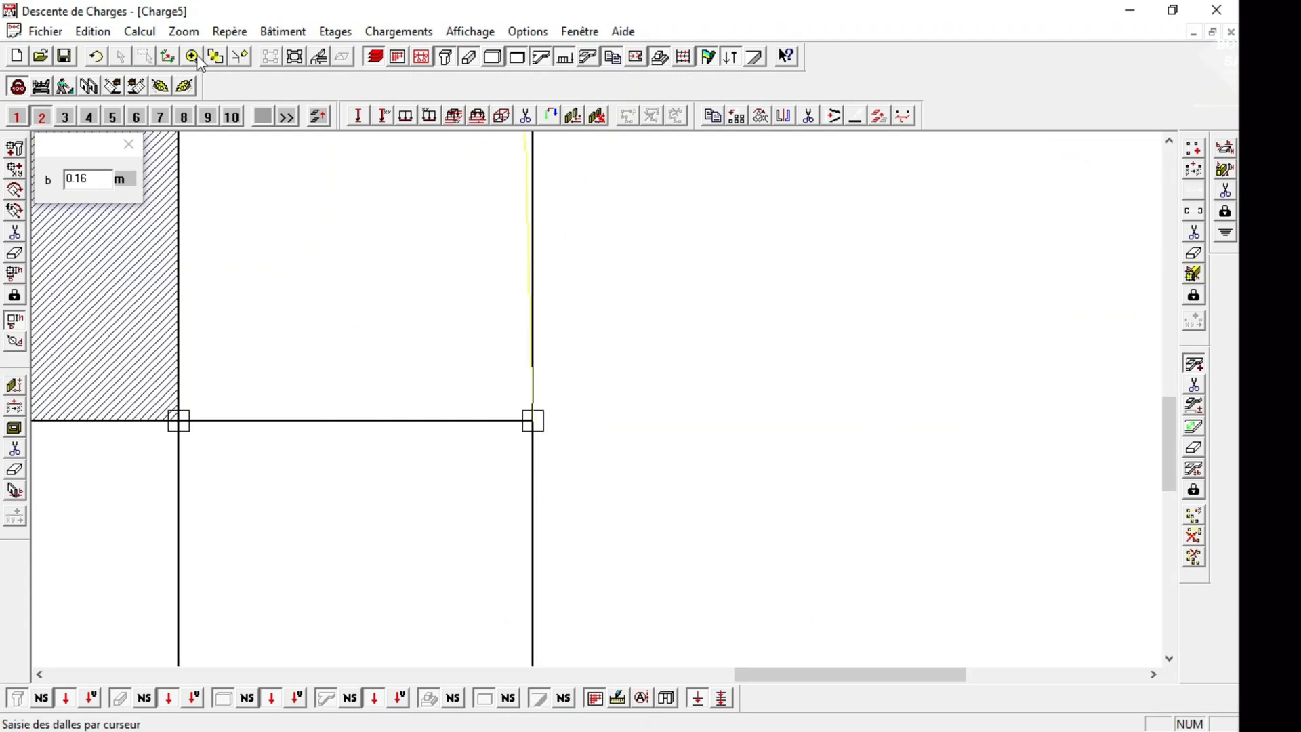
{"action": "left_click", "coordinate": [117, 57]}
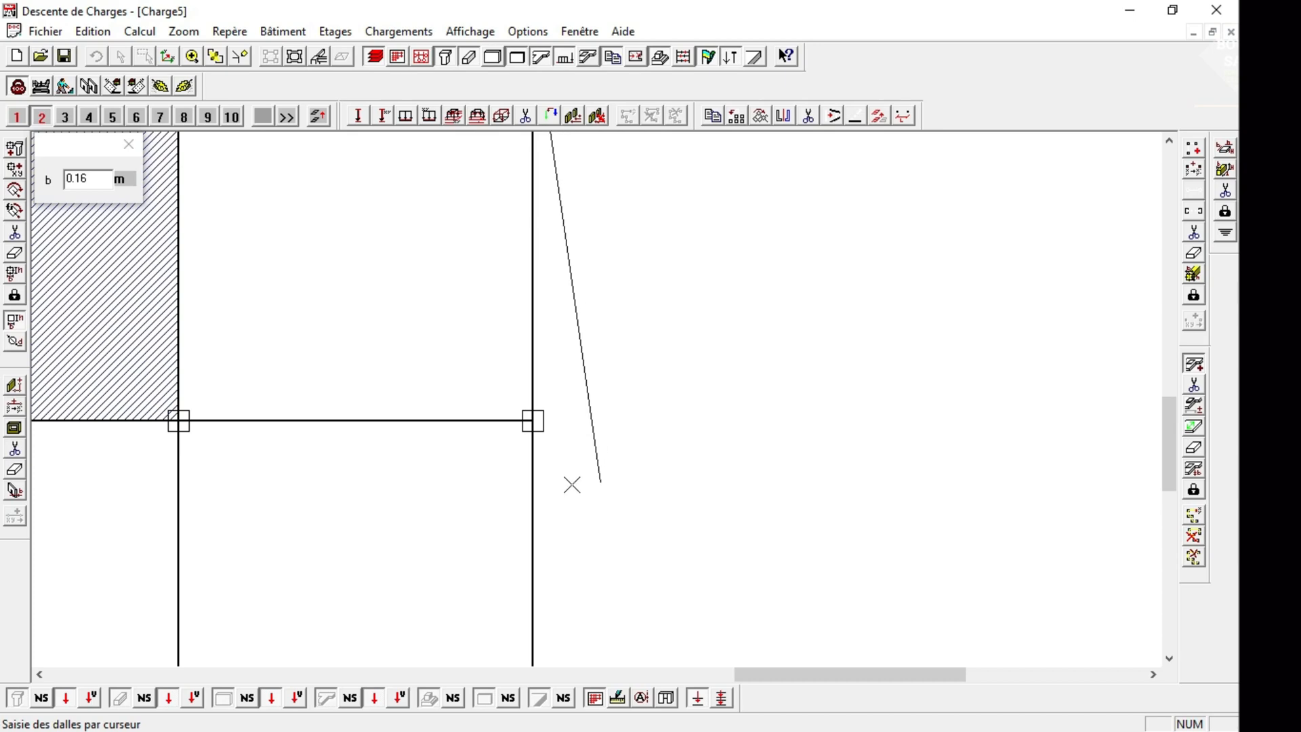
{"action": "left_click", "coordinate": [1194, 369]}
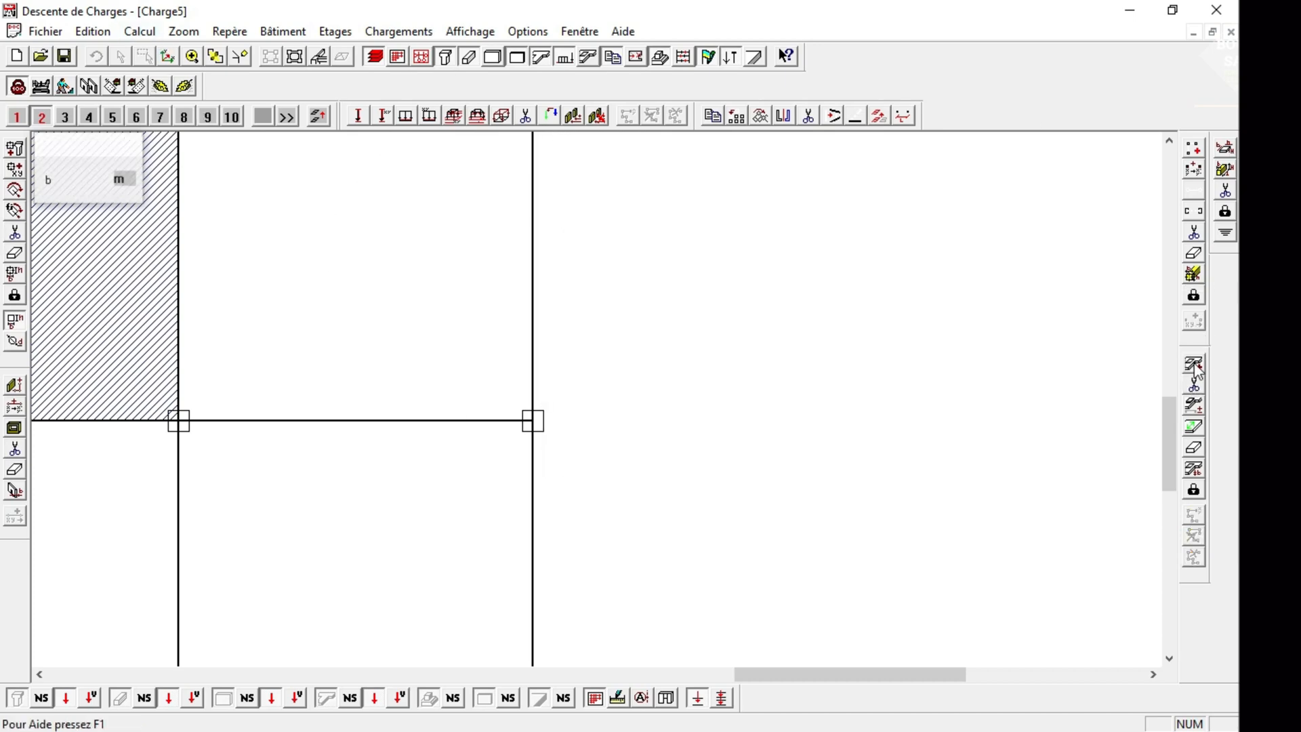
Draw a 0.16 m slab over the outer right bay beside the narrow bay right of the central opening.
{"action": "left_click", "coordinate": [212, 58]}
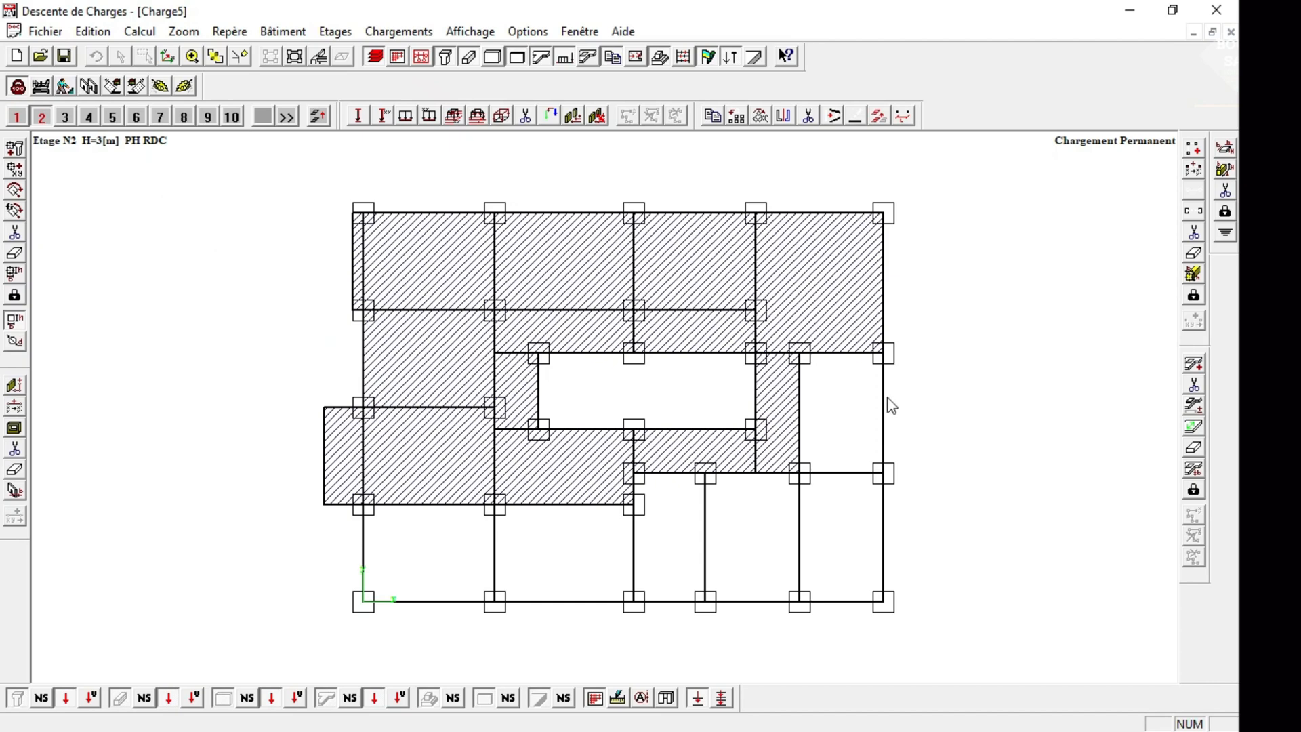
{"action": "left_click", "coordinate": [192, 56]}
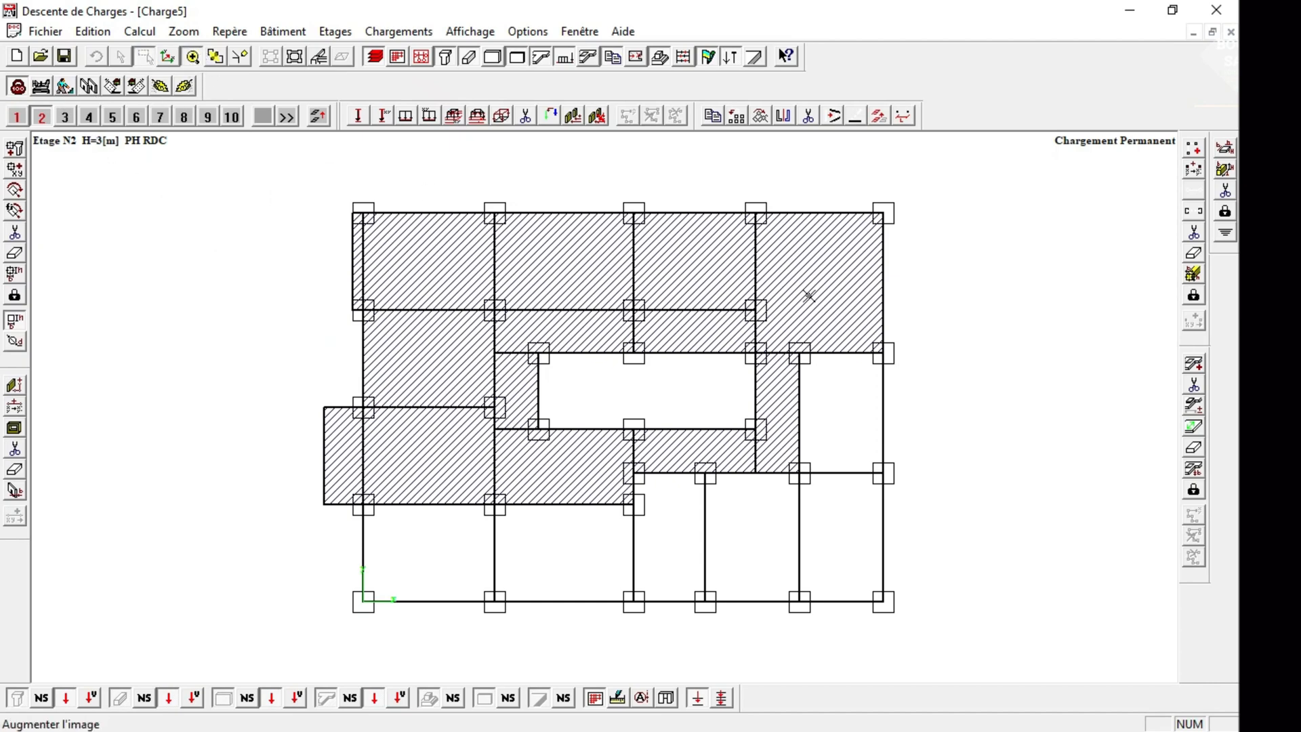
{"action": "left_click_drag", "start_coordinate": [813, 300], "coordinate": [976, 423]}
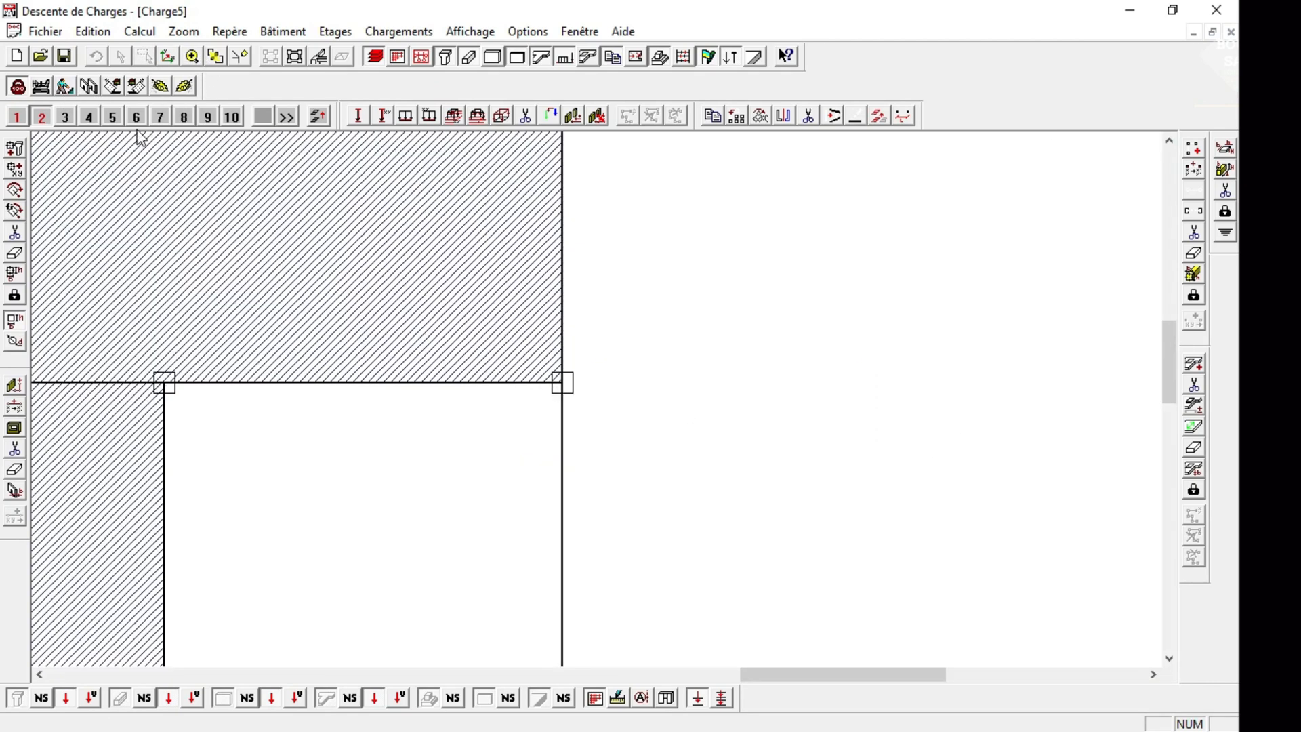
{"action": "left_click", "coordinate": [1193, 364]}
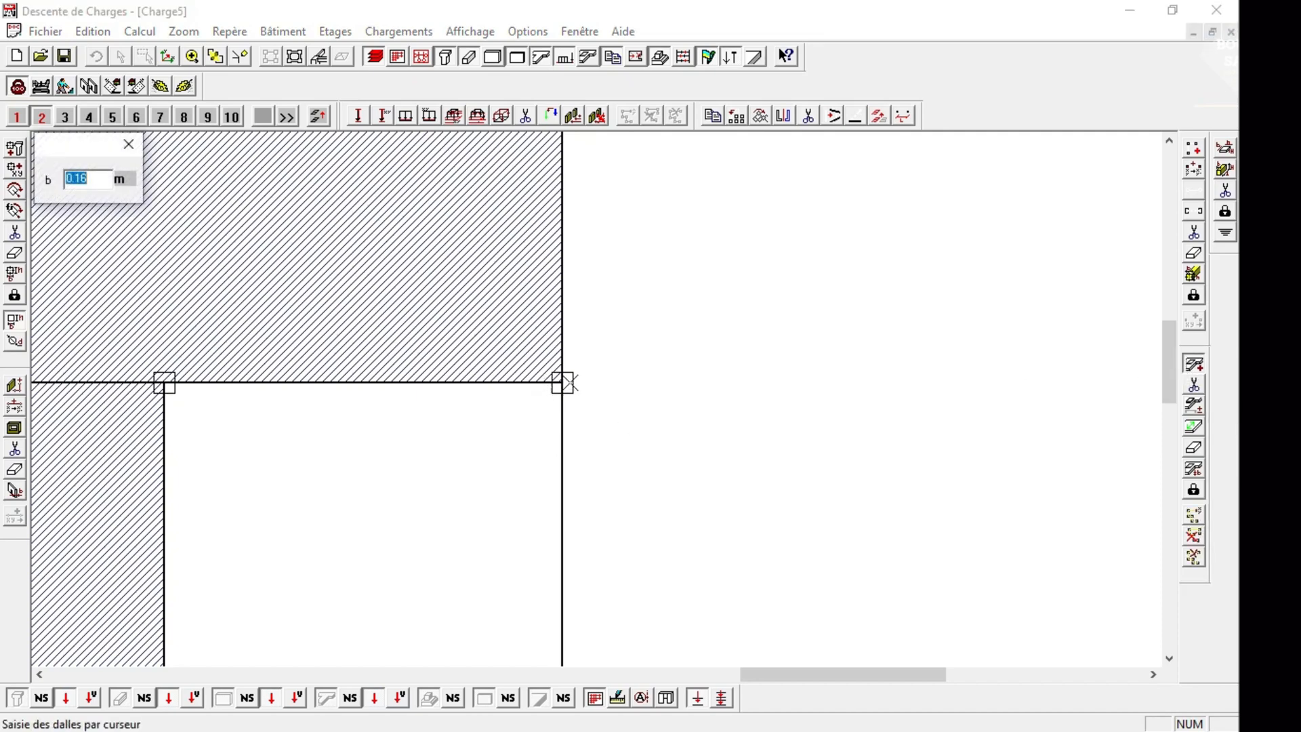
{"action": "left_click", "coordinate": [568, 381]}
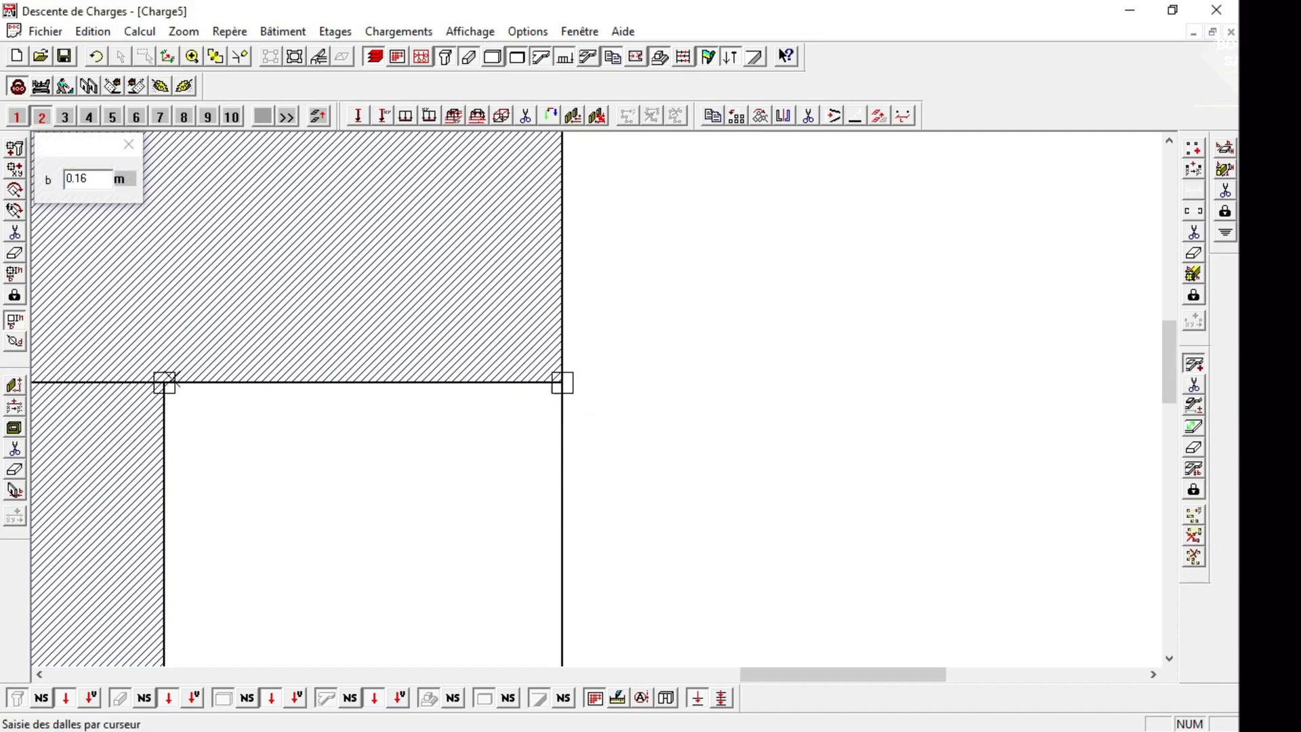
{"action": "left_click", "coordinate": [169, 382]}
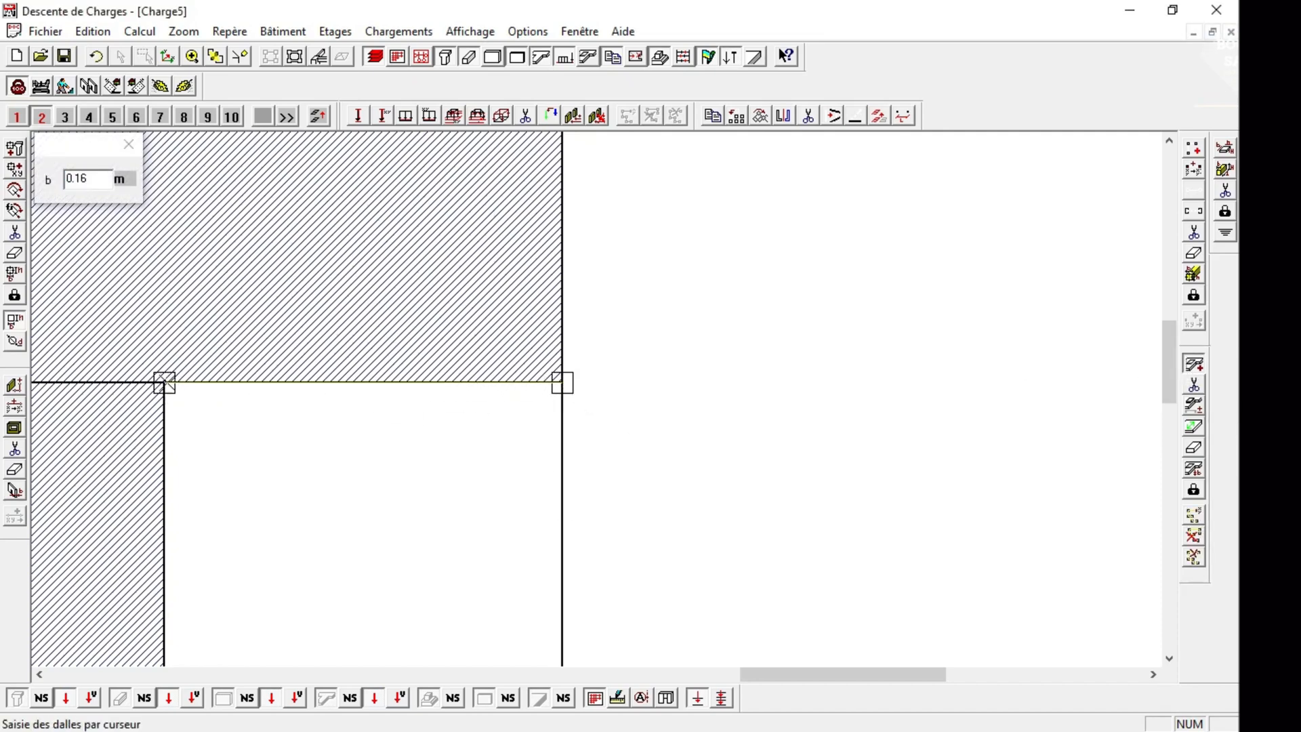
{"action": "left_click", "coordinate": [192, 56]}
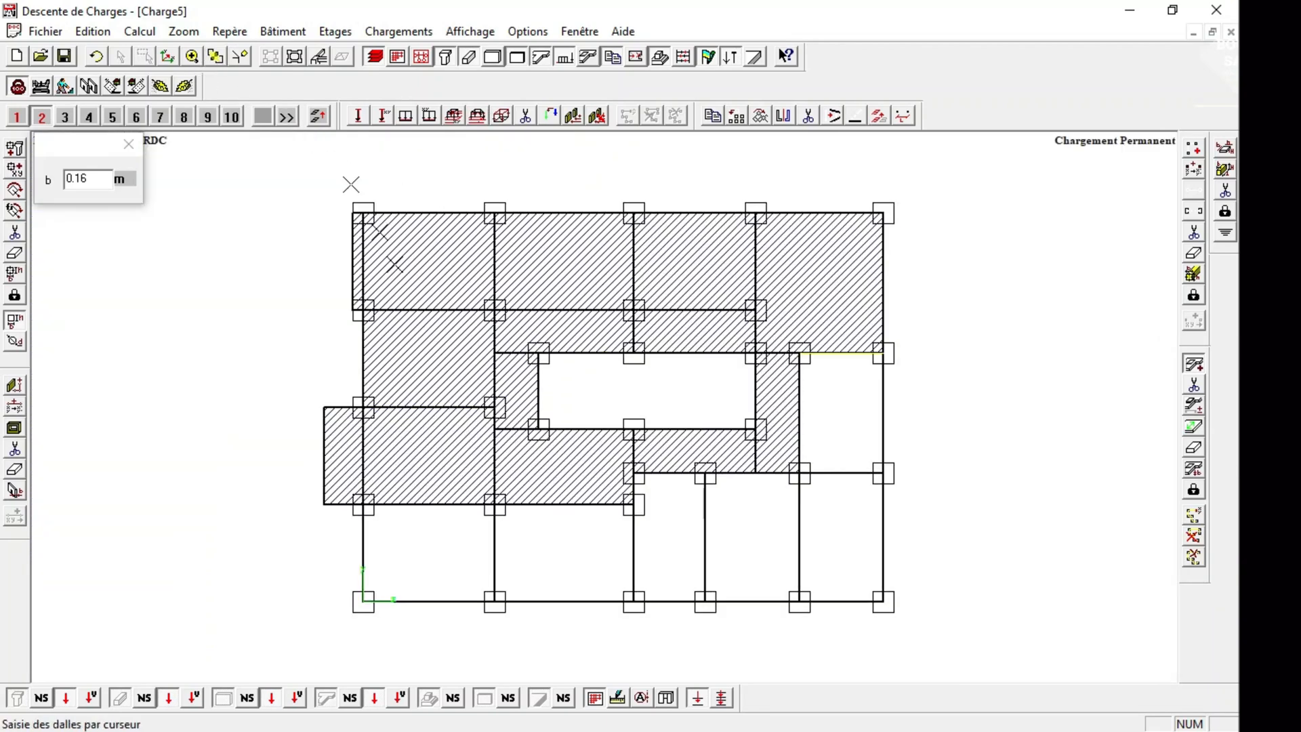
{"action": "left_click", "coordinate": [801, 473]}
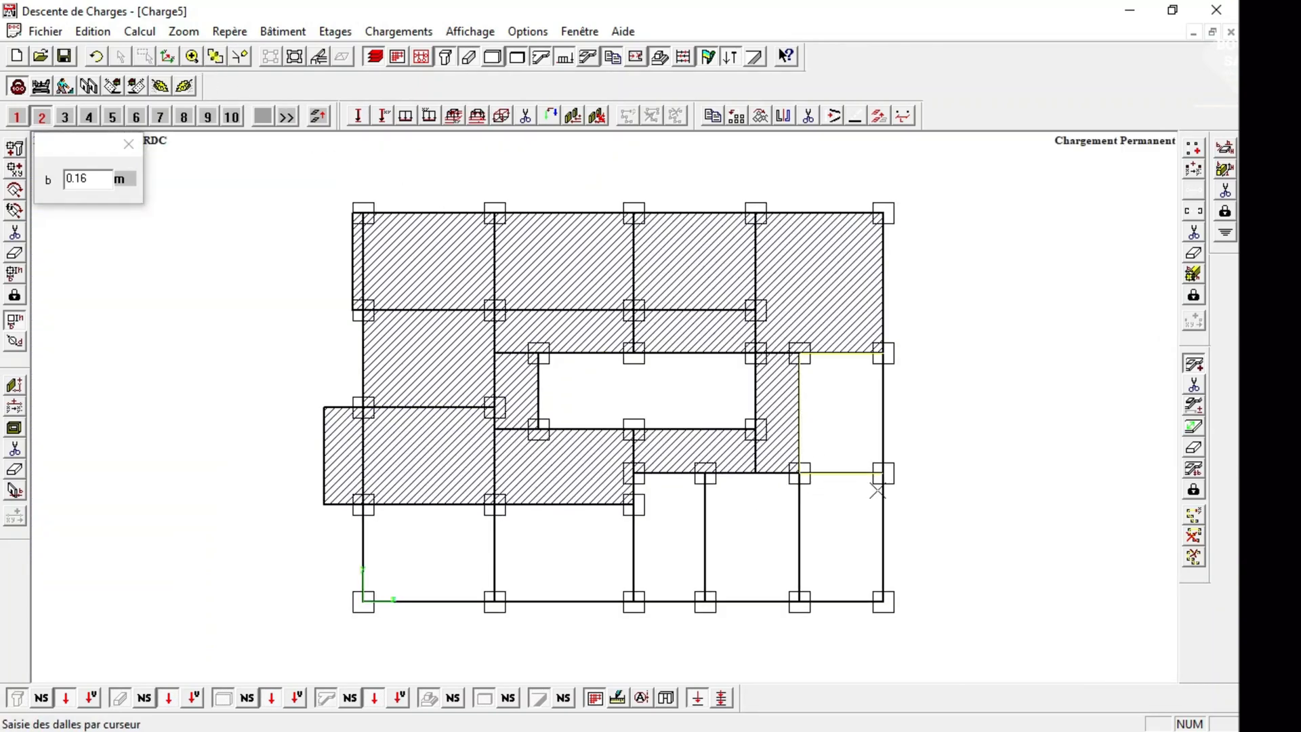
{"action": "left_click", "coordinate": [194, 60]}
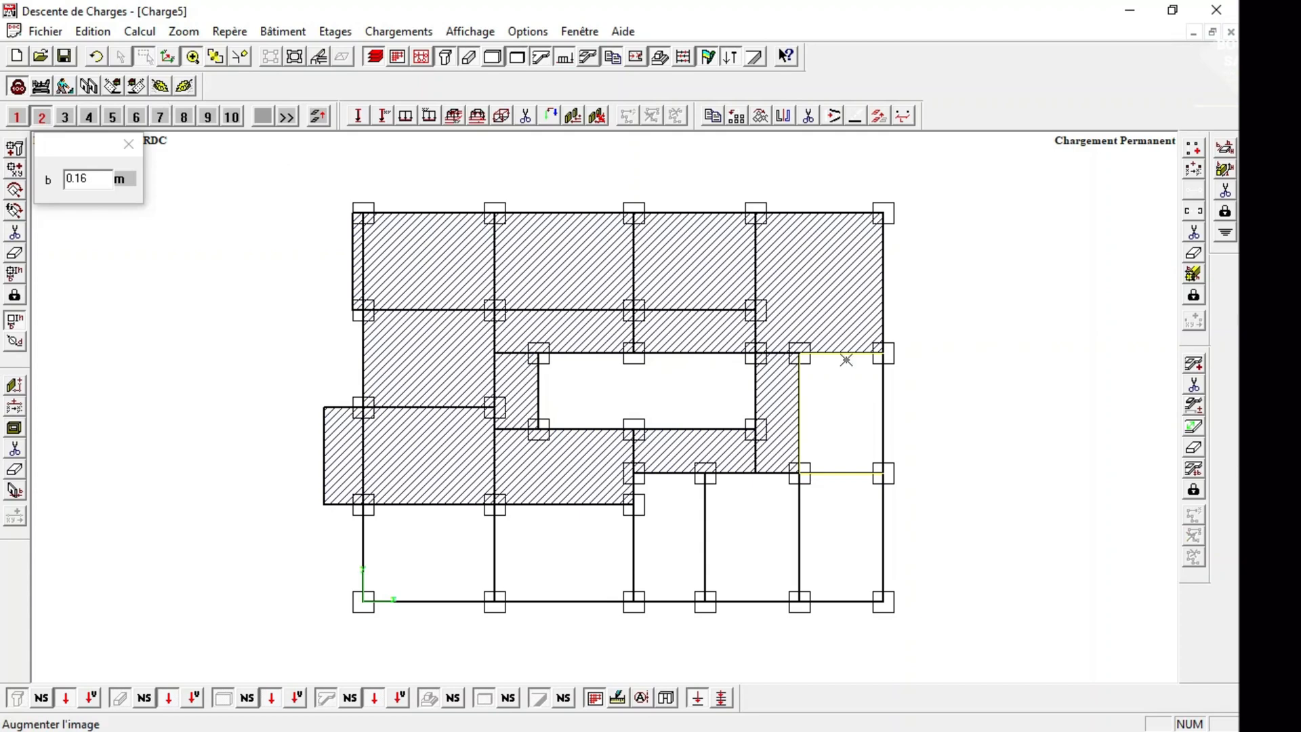
{"action": "left_click_drag", "start_coordinate": [840, 322], "coordinate": [960, 424]}
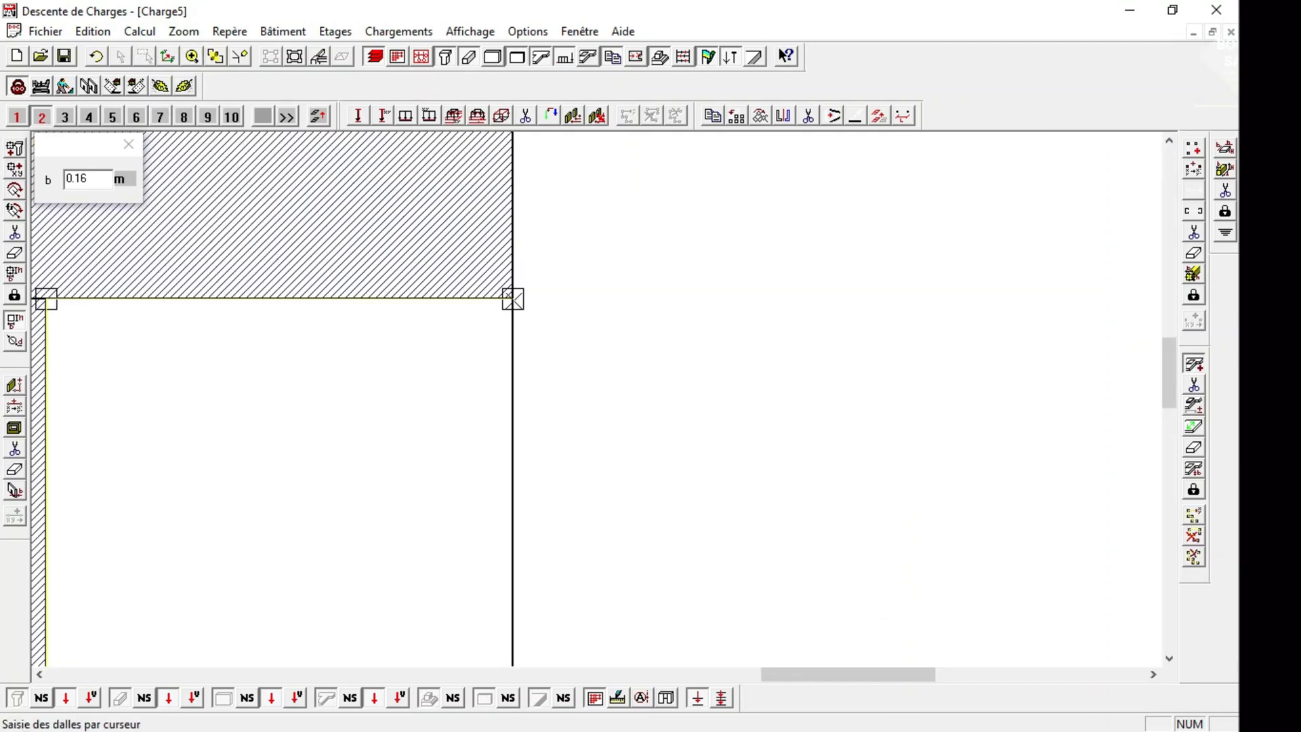
{"action": "left_click", "coordinate": [513, 299]}
{"action": "left_click", "coordinate": [216, 58]}
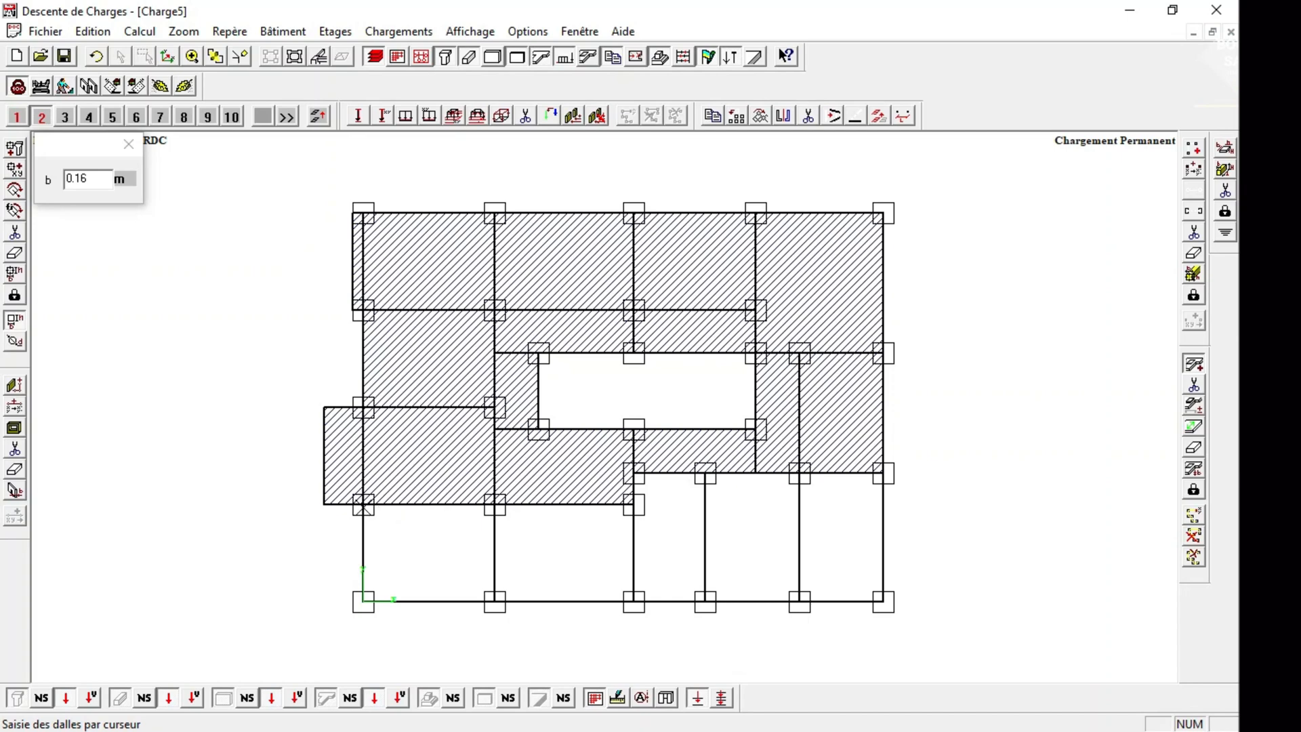
Draw 0.16 m slabs over the first and second bays of the bottom row.
{"action": "left_click", "coordinate": [363, 504]}
{"action": "left_click", "coordinate": [363, 599]}
{"action": "left_click", "coordinate": [494, 600]}
{"action": "left_click", "coordinate": [495, 504]}
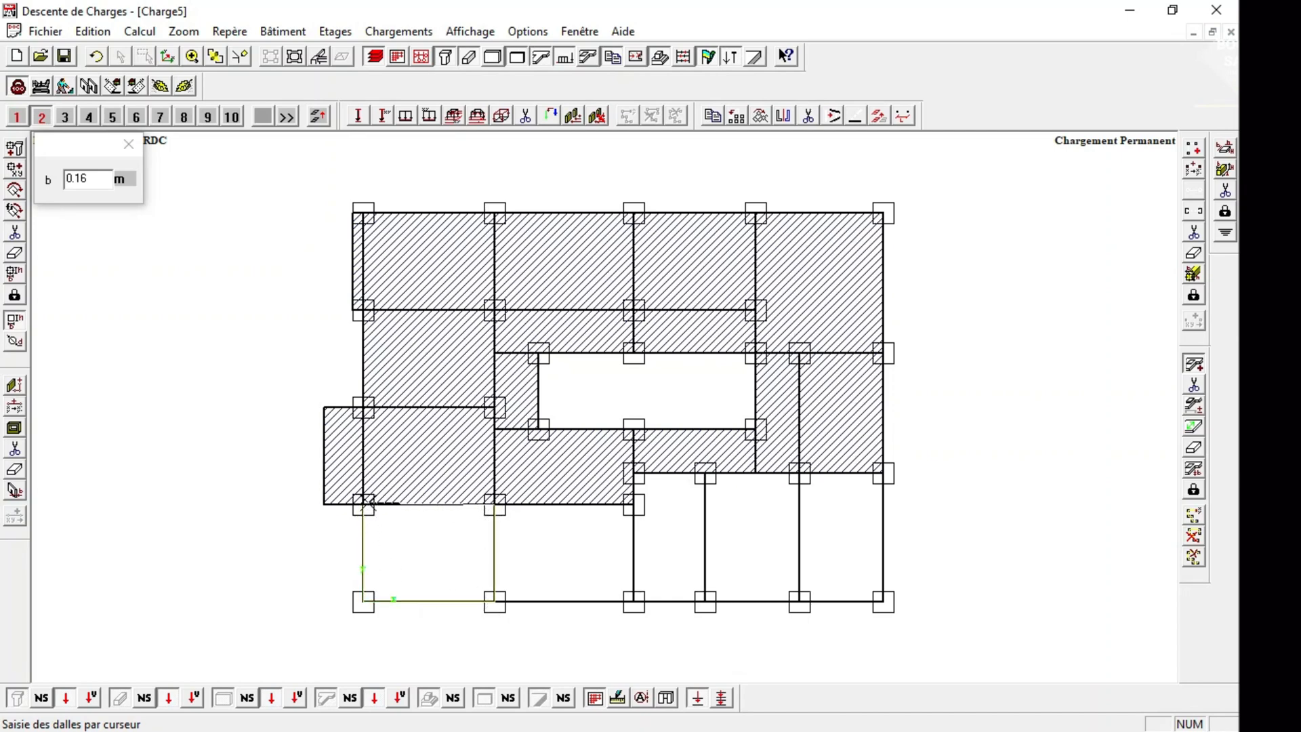
{"action": "left_click", "coordinate": [363, 505]}
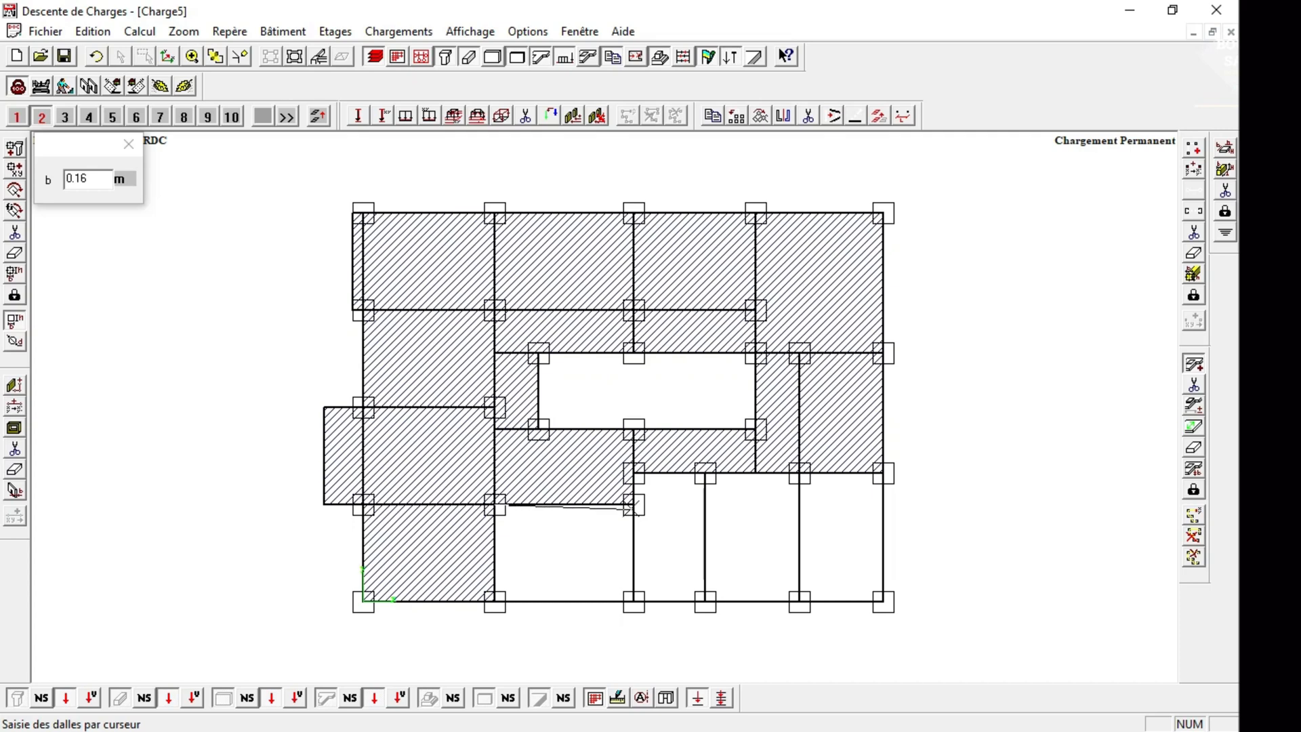
{"action": "left_click", "coordinate": [634, 504]}
{"action": "left_click", "coordinate": [634, 600]}
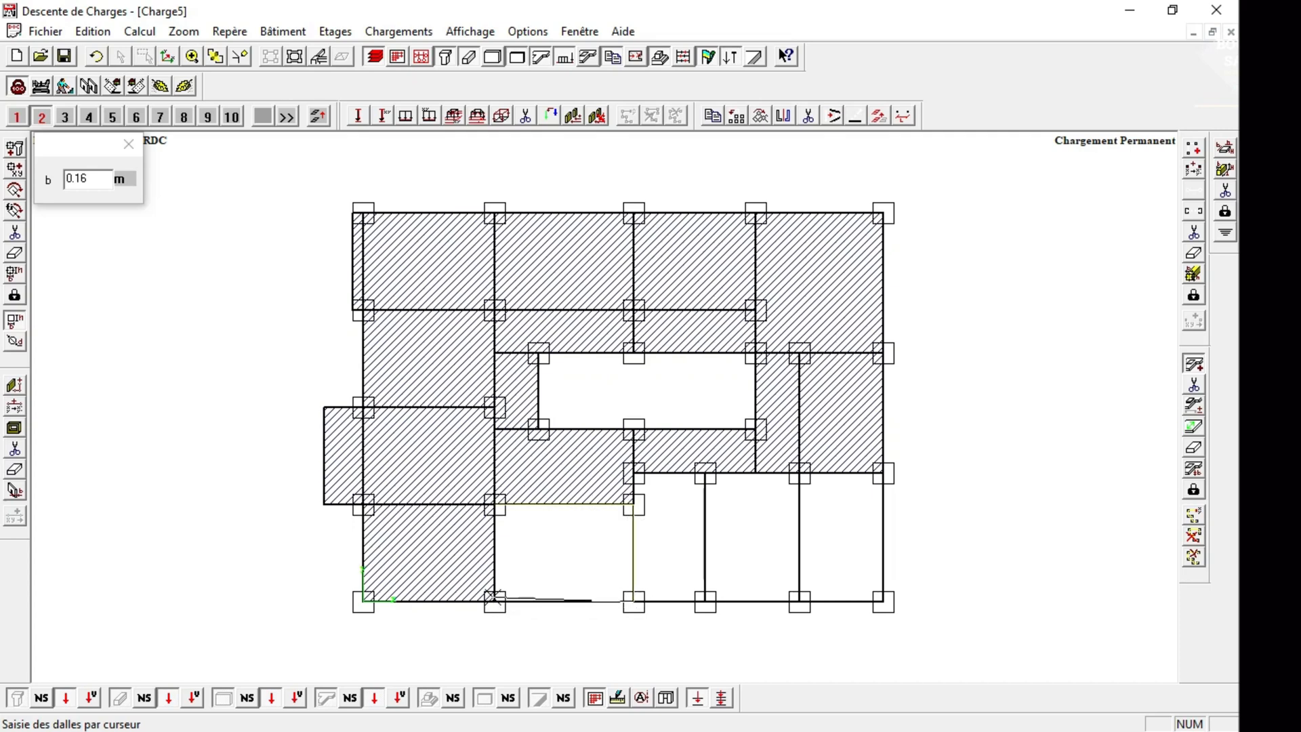
{"action": "left_click", "coordinate": [495, 600]}
{"action": "left_click", "coordinate": [495, 504]}
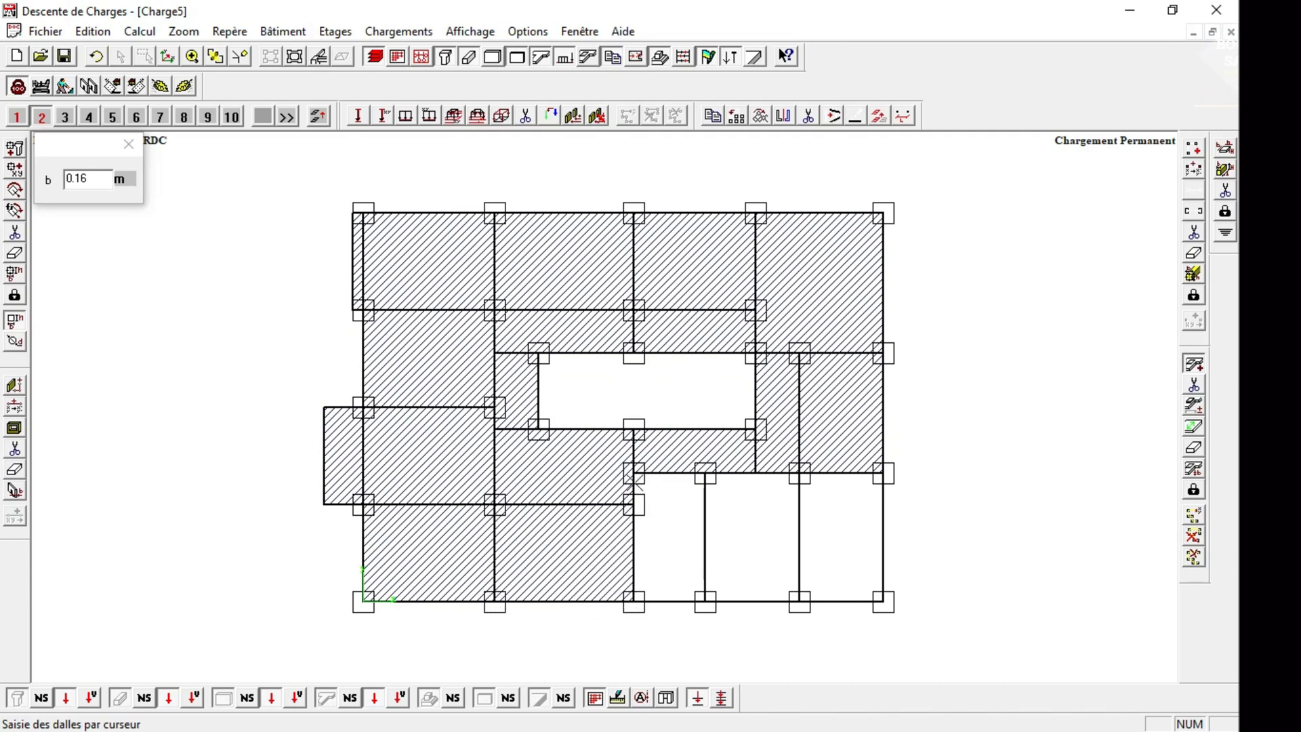
Draw 0.16 m slabs over the third and fourth bays of the bottom row.
{"action": "left_click", "coordinate": [634, 473]}
{"action": "left_click", "coordinate": [634, 600]}
{"action": "left_click", "coordinate": [705, 600]}
{"action": "left_click", "coordinate": [706, 473]}
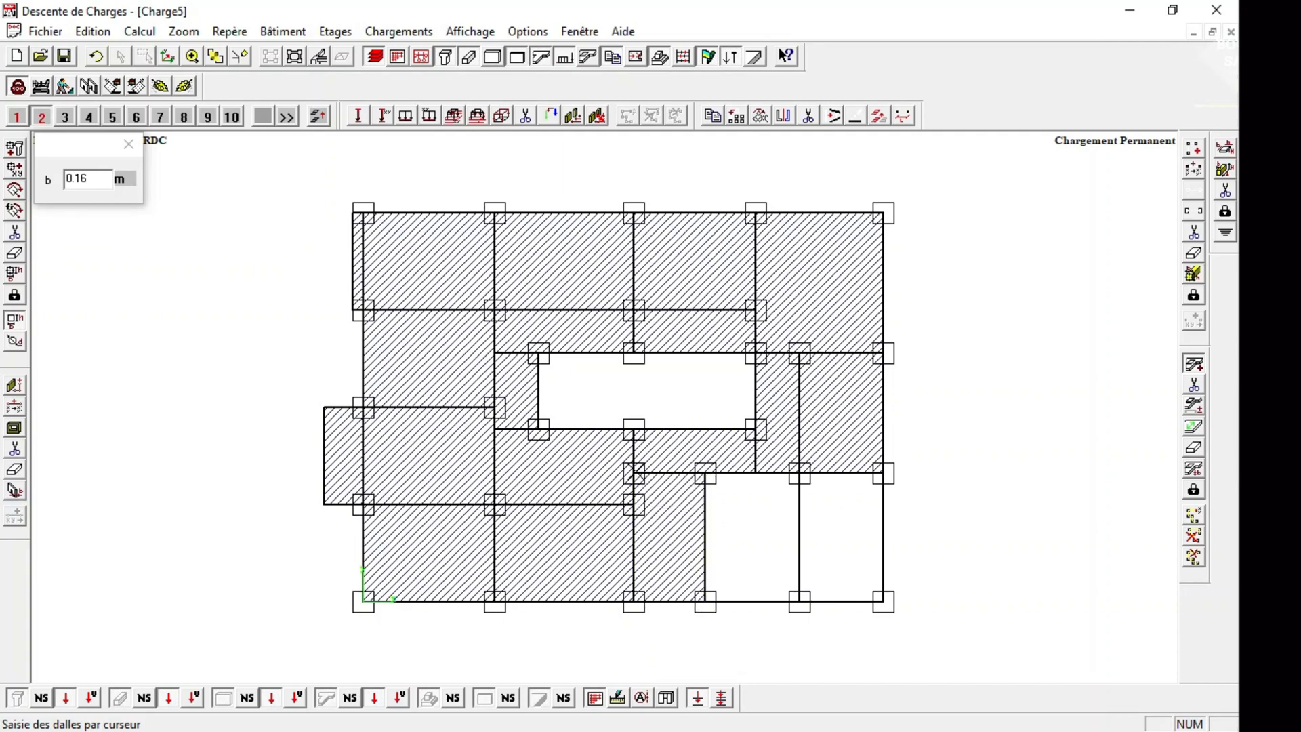
{"action": "left_click", "coordinate": [705, 473]}
{"action": "left_click", "coordinate": [799, 473]}
{"action": "left_click", "coordinate": [800, 600]}
{"action": "left_click", "coordinate": [705, 600]}
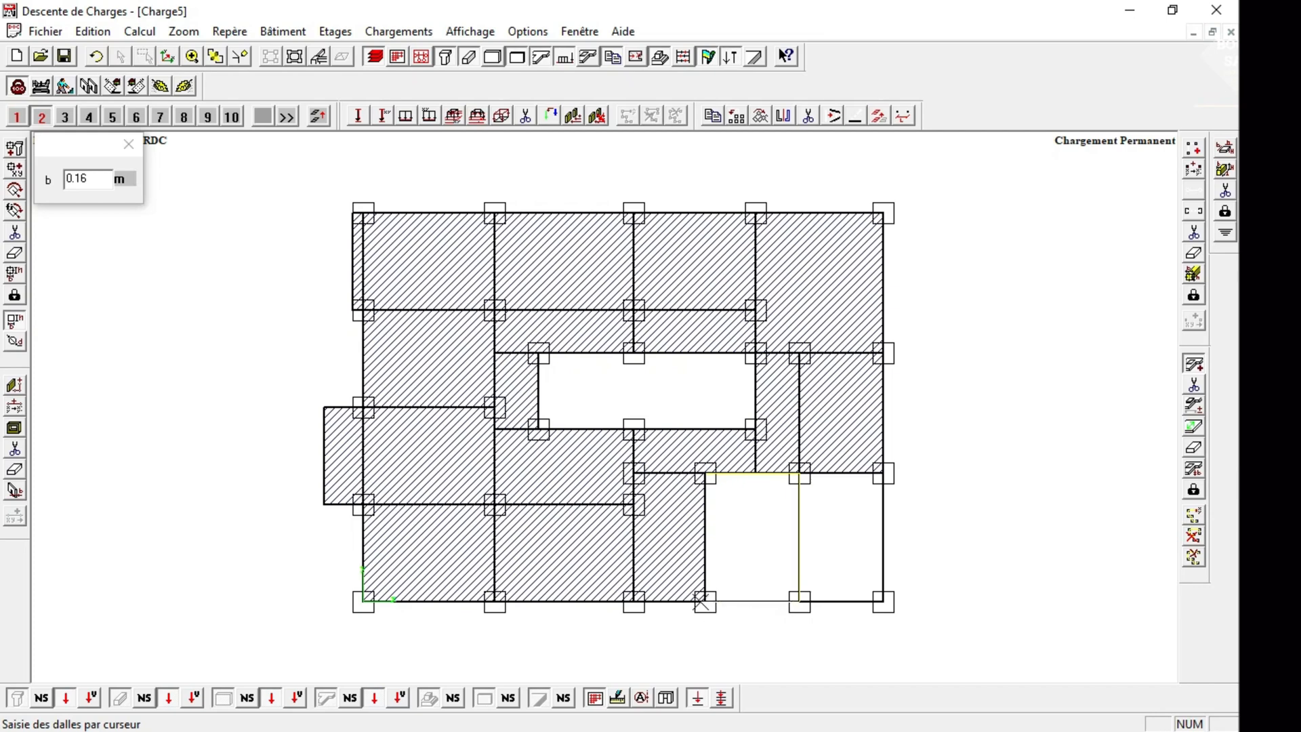
{"action": "left_click", "coordinate": [706, 473]}
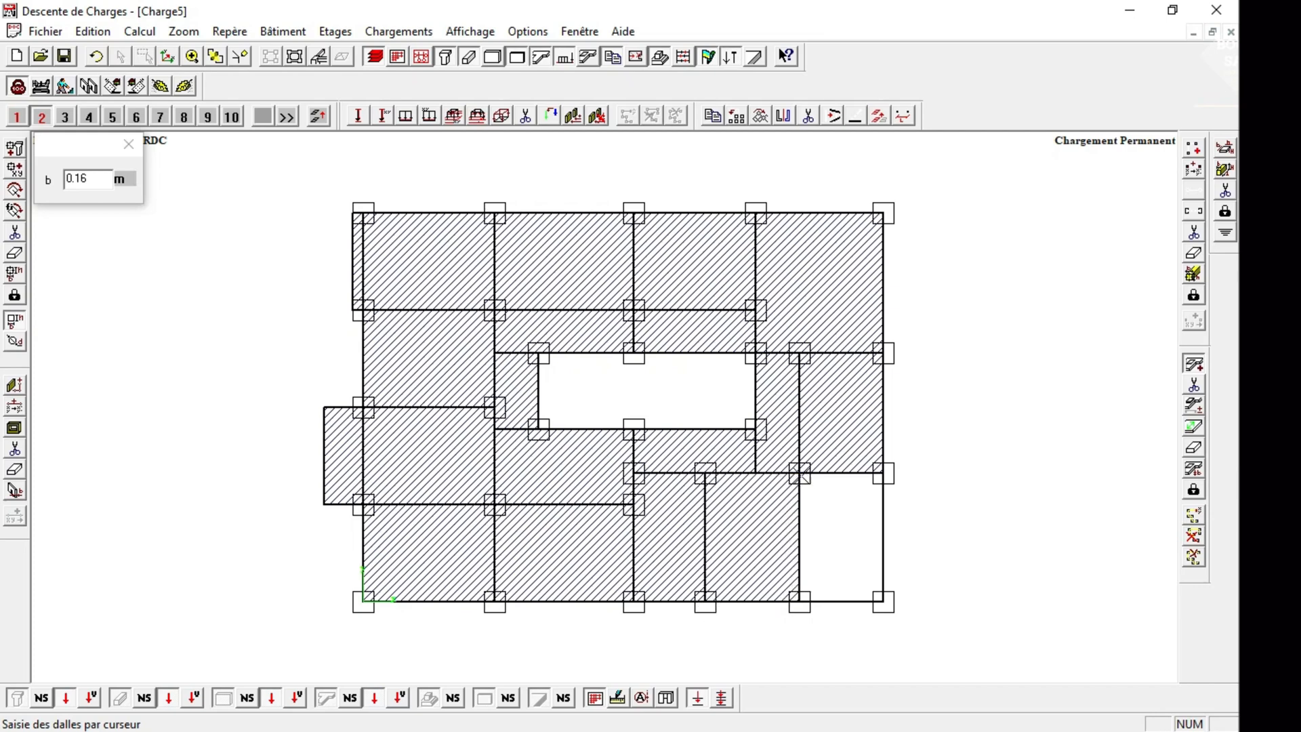
Draw a 0.16 m slab over the last bay of the bottom row, finish slab entry and check the building in 3D.
{"action": "left_click", "coordinate": [799, 473]}
{"action": "left_click", "coordinate": [883, 473]}
{"action": "left_click", "coordinate": [883, 600]}
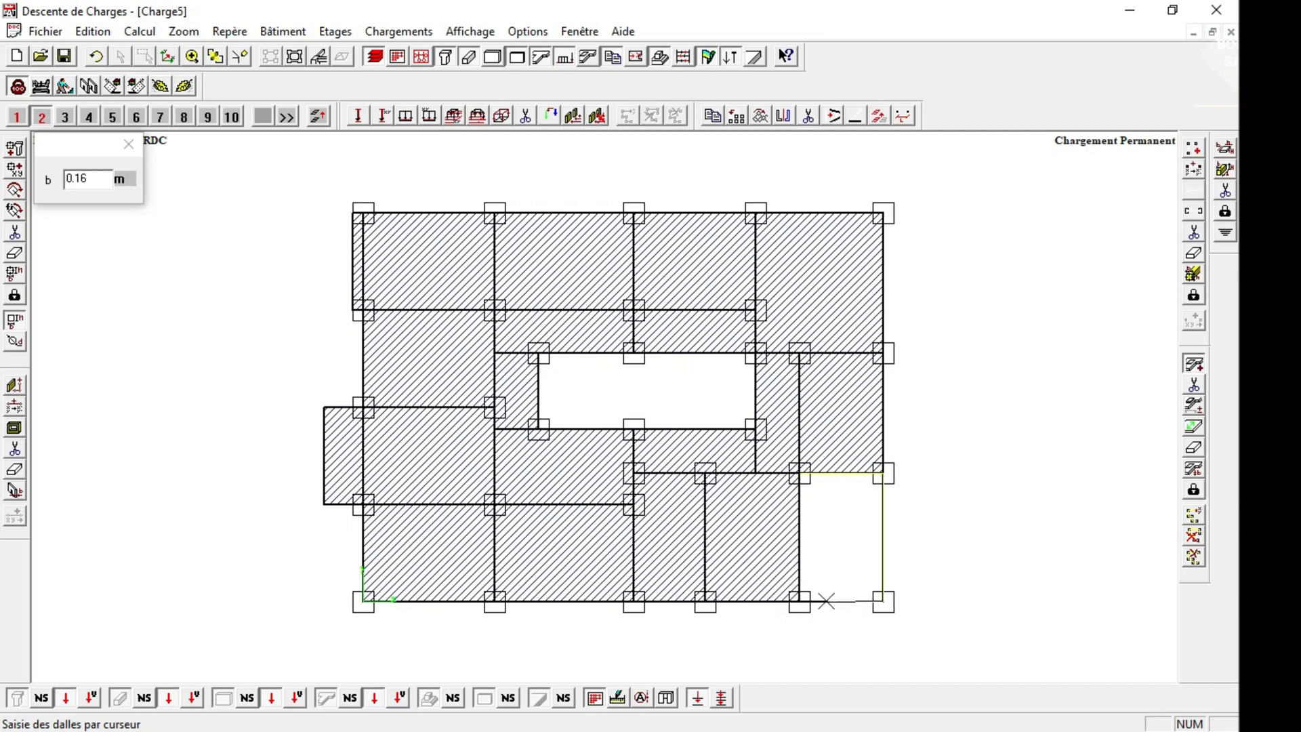
{"action": "left_click", "coordinate": [799, 601]}
{"action": "left_click", "coordinate": [799, 473]}
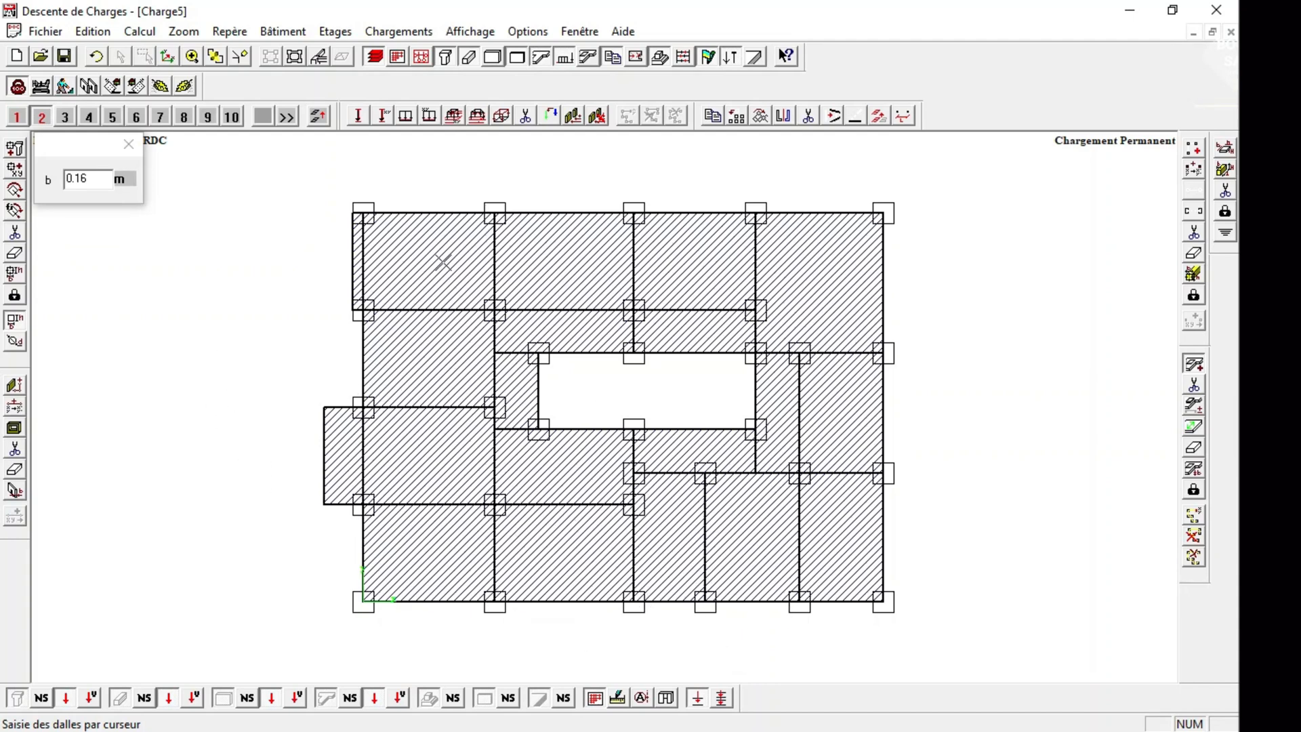
{"action": "left_click", "coordinate": [128, 144]}
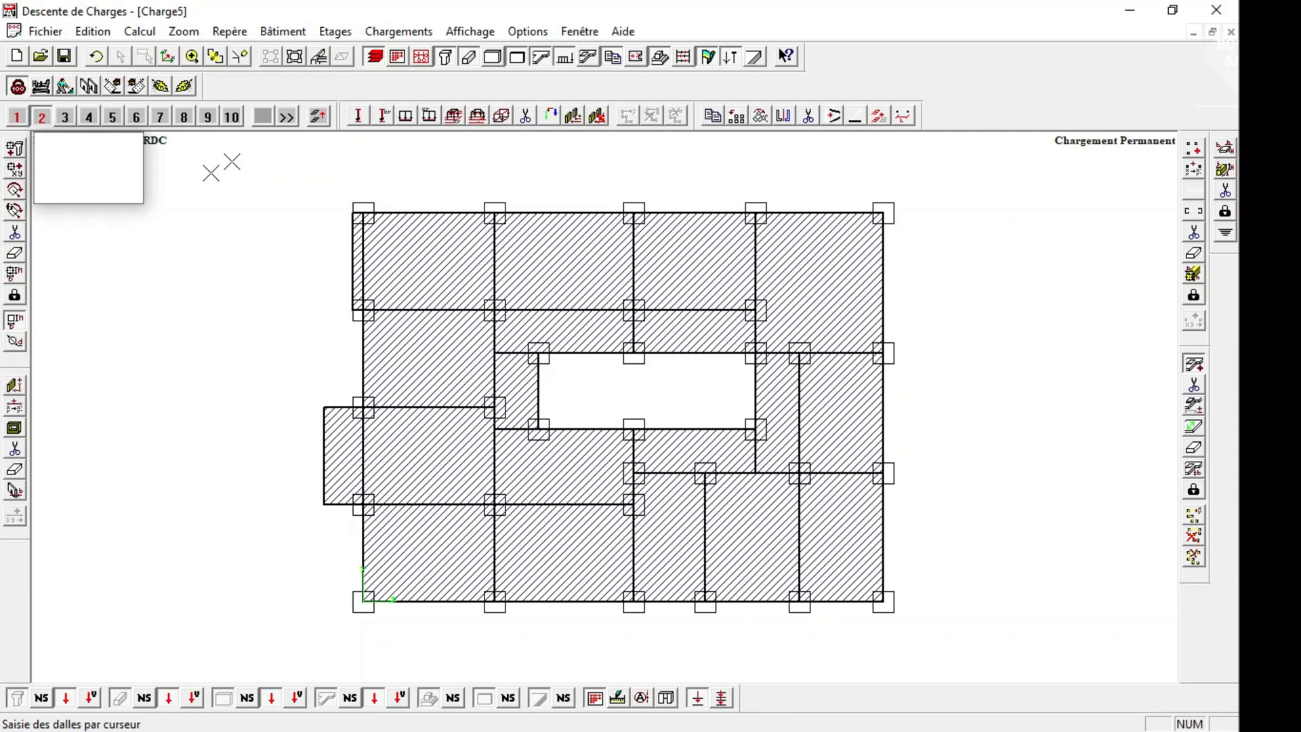
{"action": "left_click", "coordinate": [317, 58]}
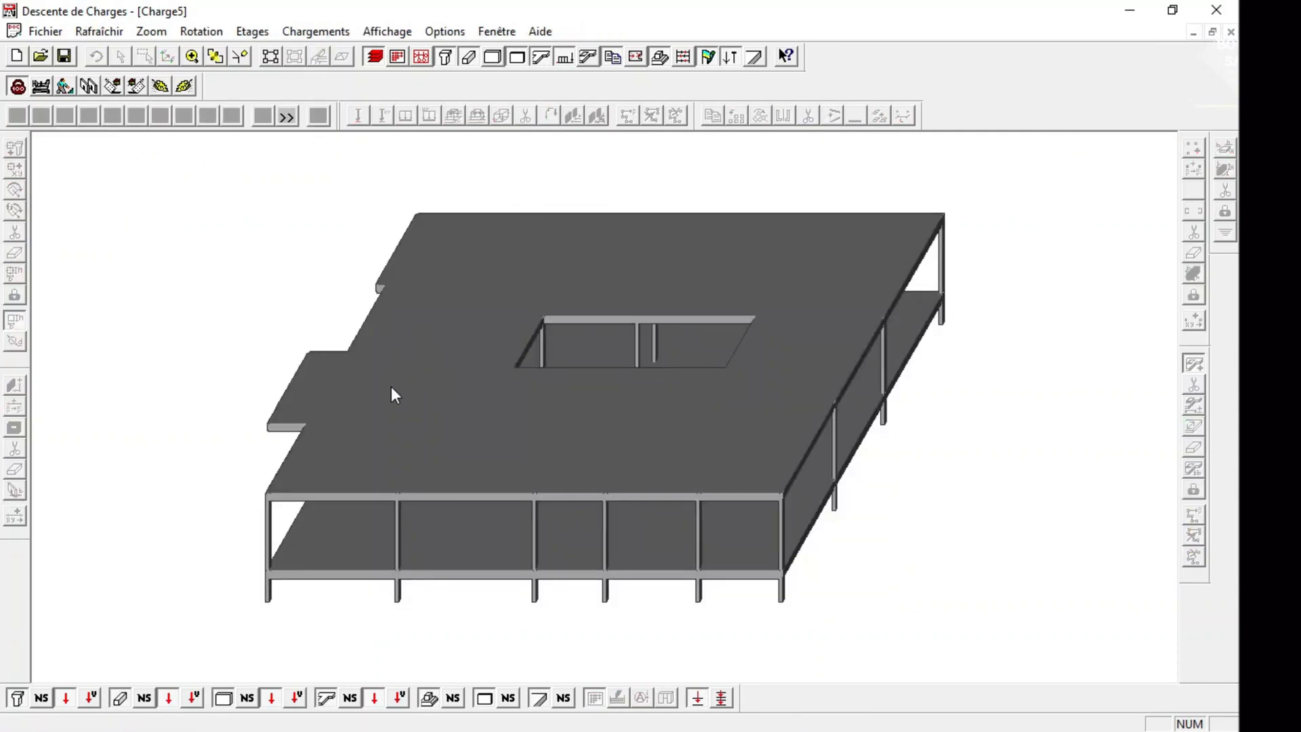
{"action": "left_click", "coordinate": [271, 59]}
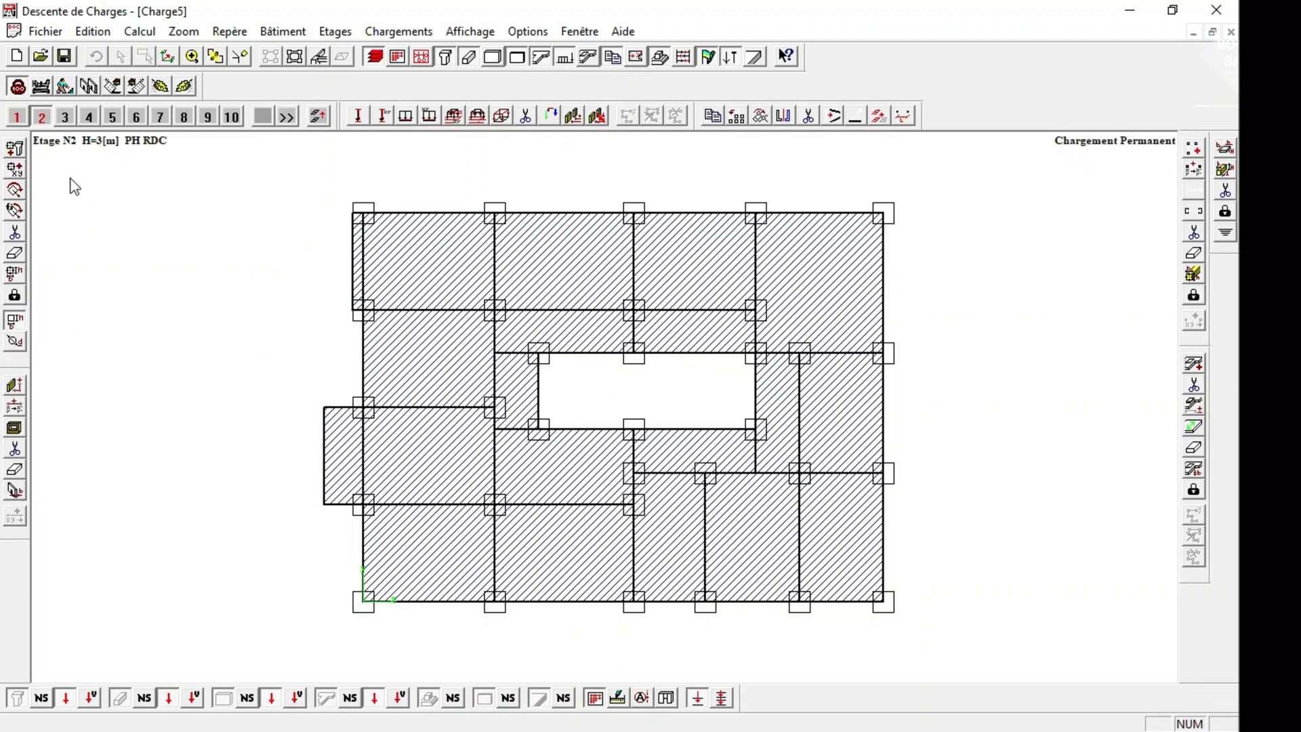
On storey 1, draw partitions 0.08 m thick and 3 m high along all four outer edges of the building.
{"action": "left_click", "coordinate": [17, 117]}
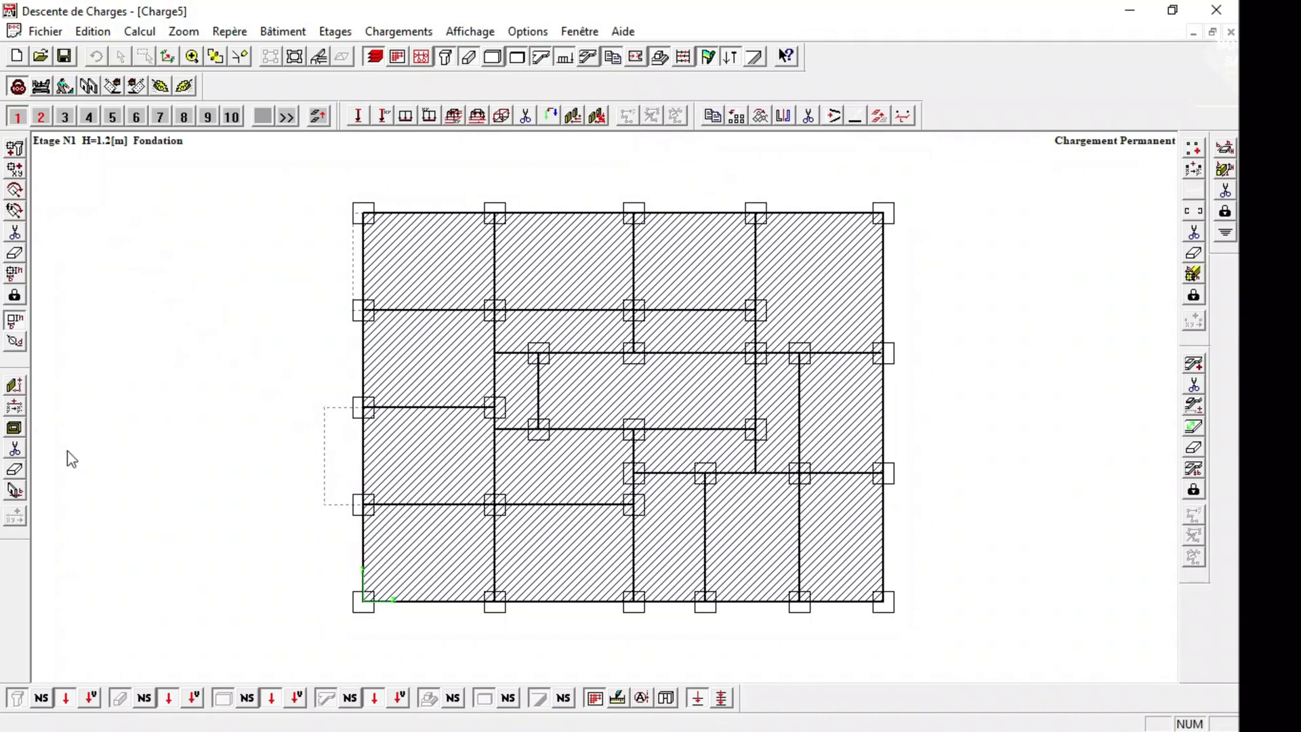
{"action": "left_click", "coordinate": [14, 384]}
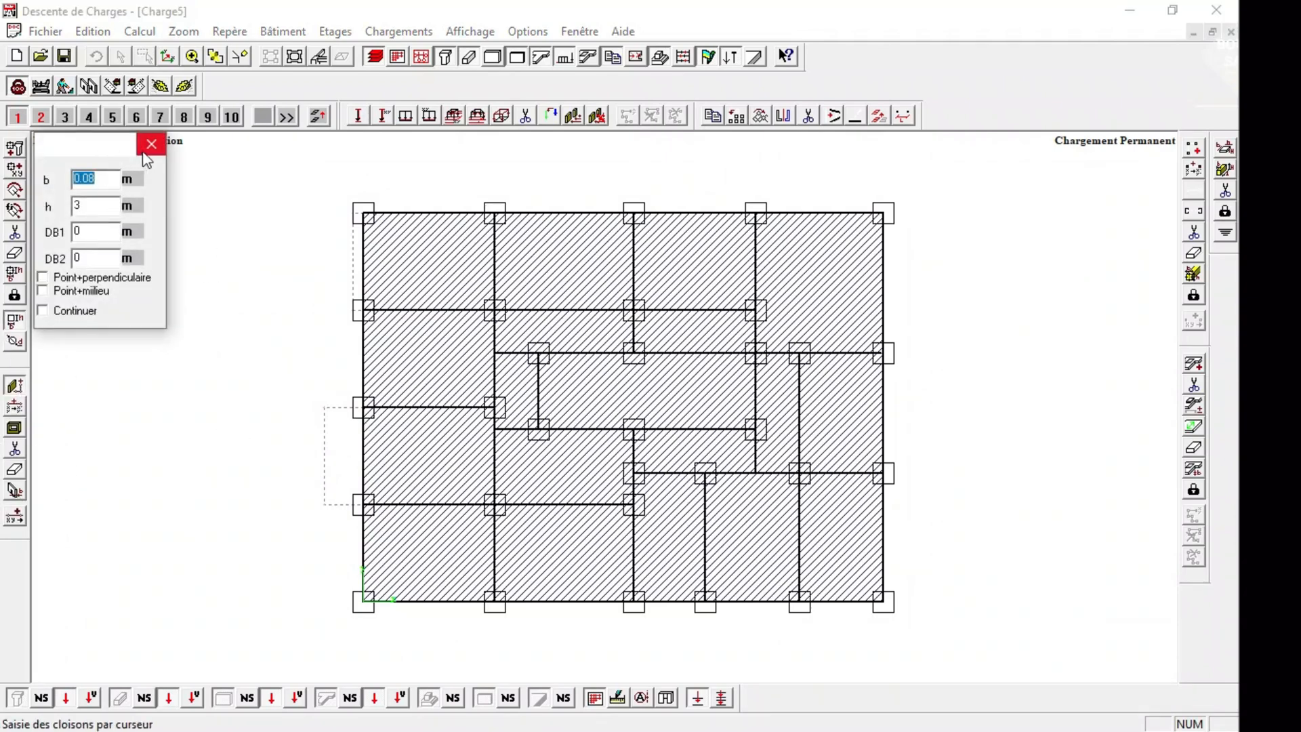
{"action": "left_click_drag", "start_coordinate": [97, 147], "coordinate": [156, 162]}
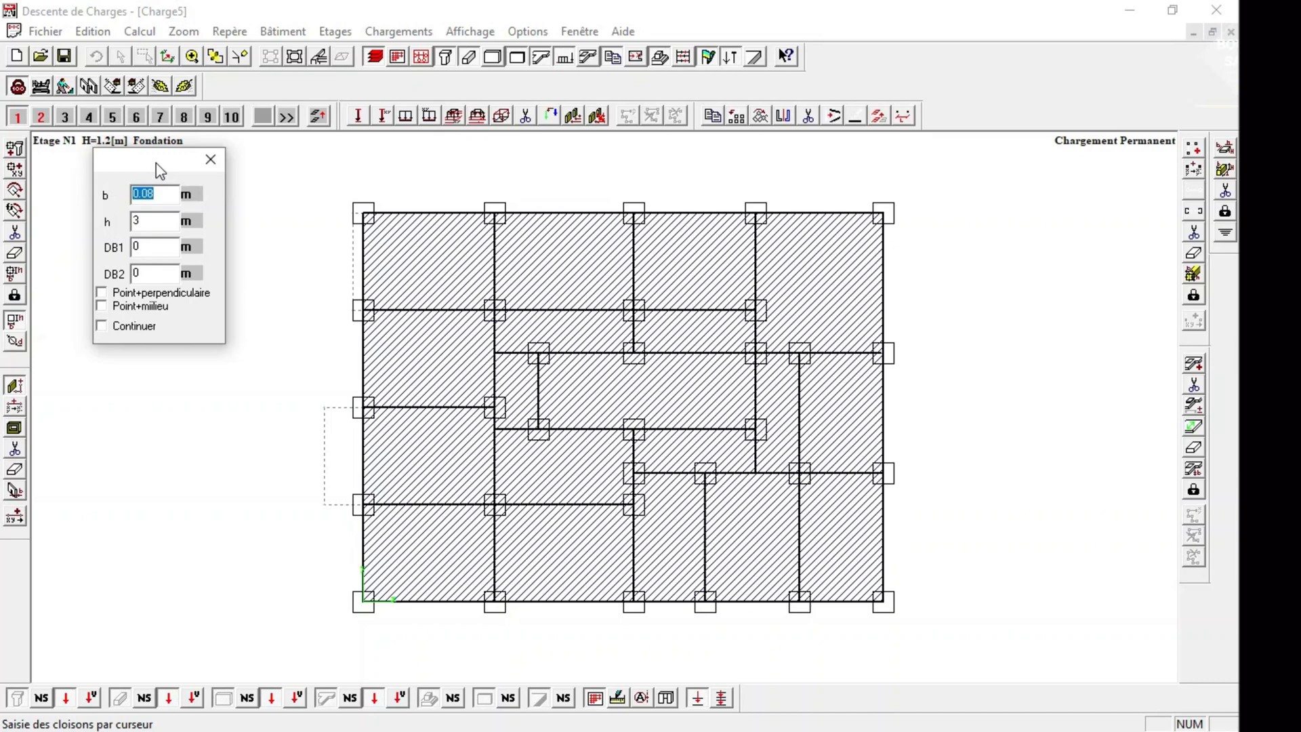
{"action": "left_click", "coordinate": [156, 220]}
{"action": "left_click_drag", "start_coordinate": [173, 162], "coordinate": [143, 164]}
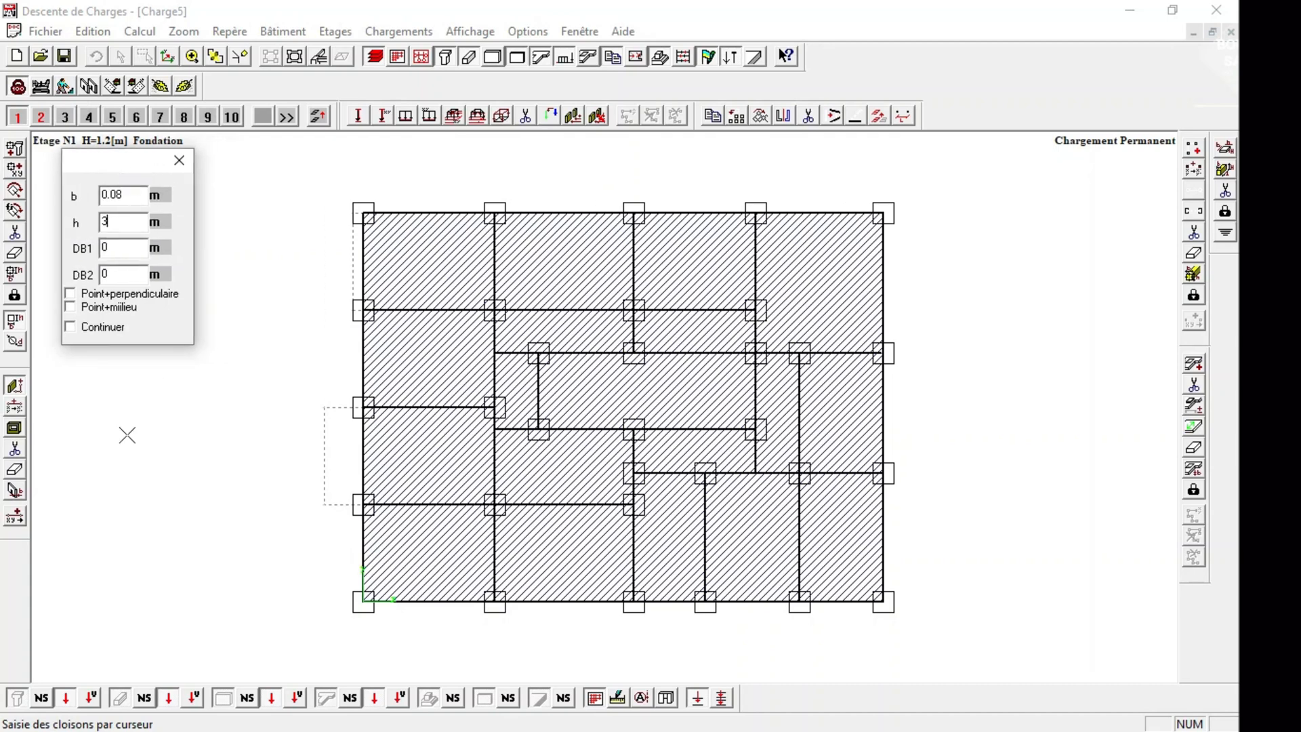
{"action": "left_click", "coordinate": [364, 599]}
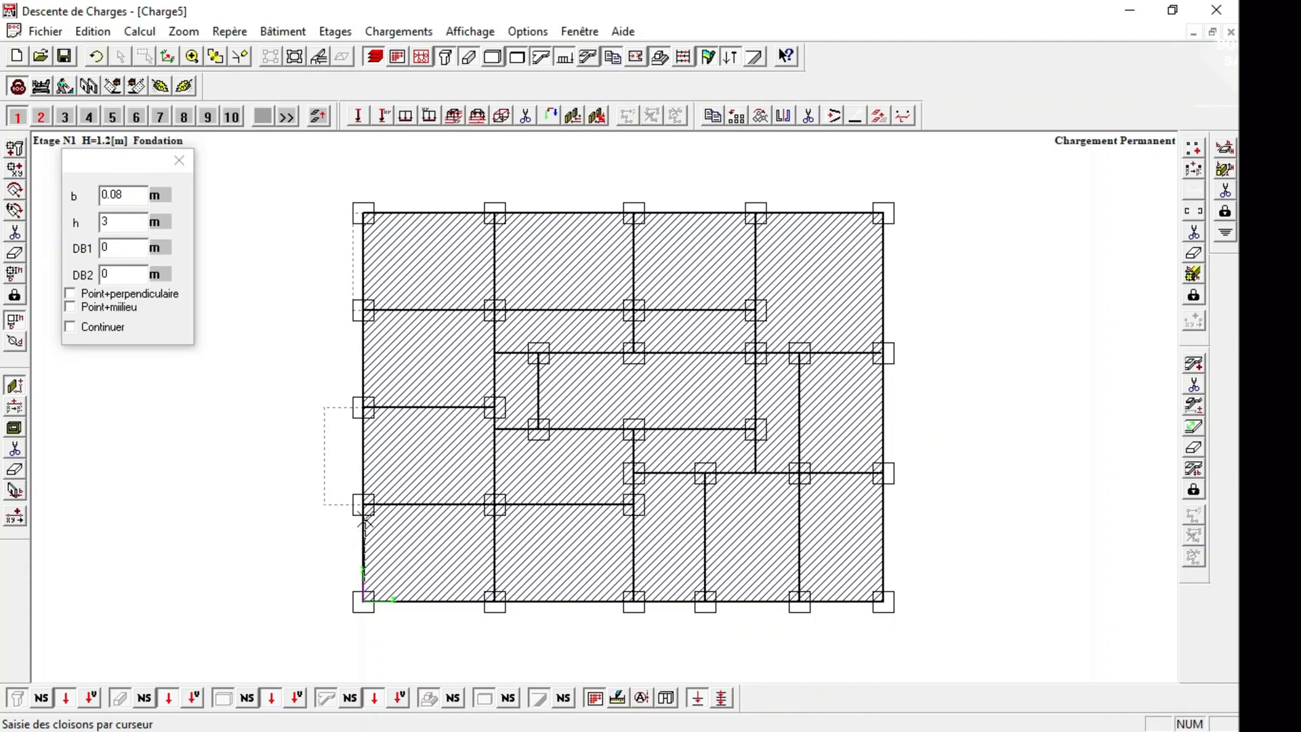
{"action": "left_click", "coordinate": [365, 508]}
{"action": "left_click", "coordinate": [364, 213]}
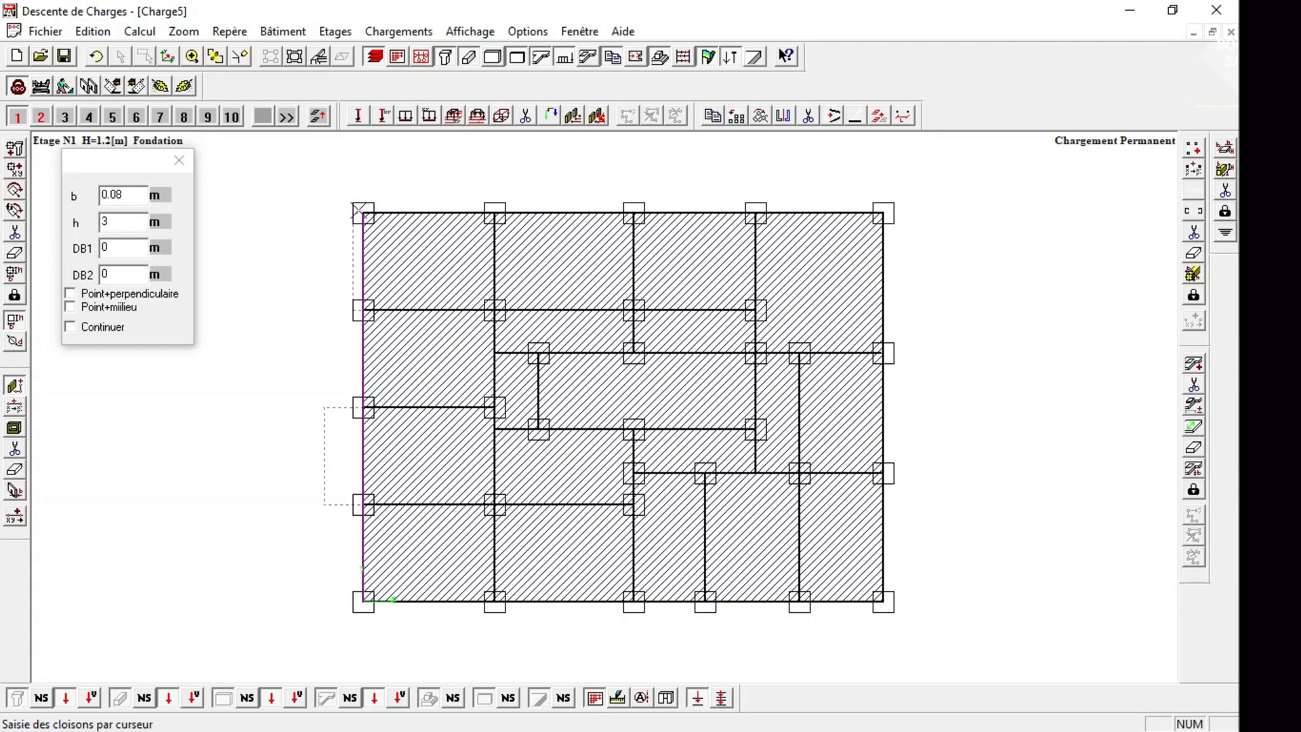
{"action": "left_click", "coordinate": [882, 214]}
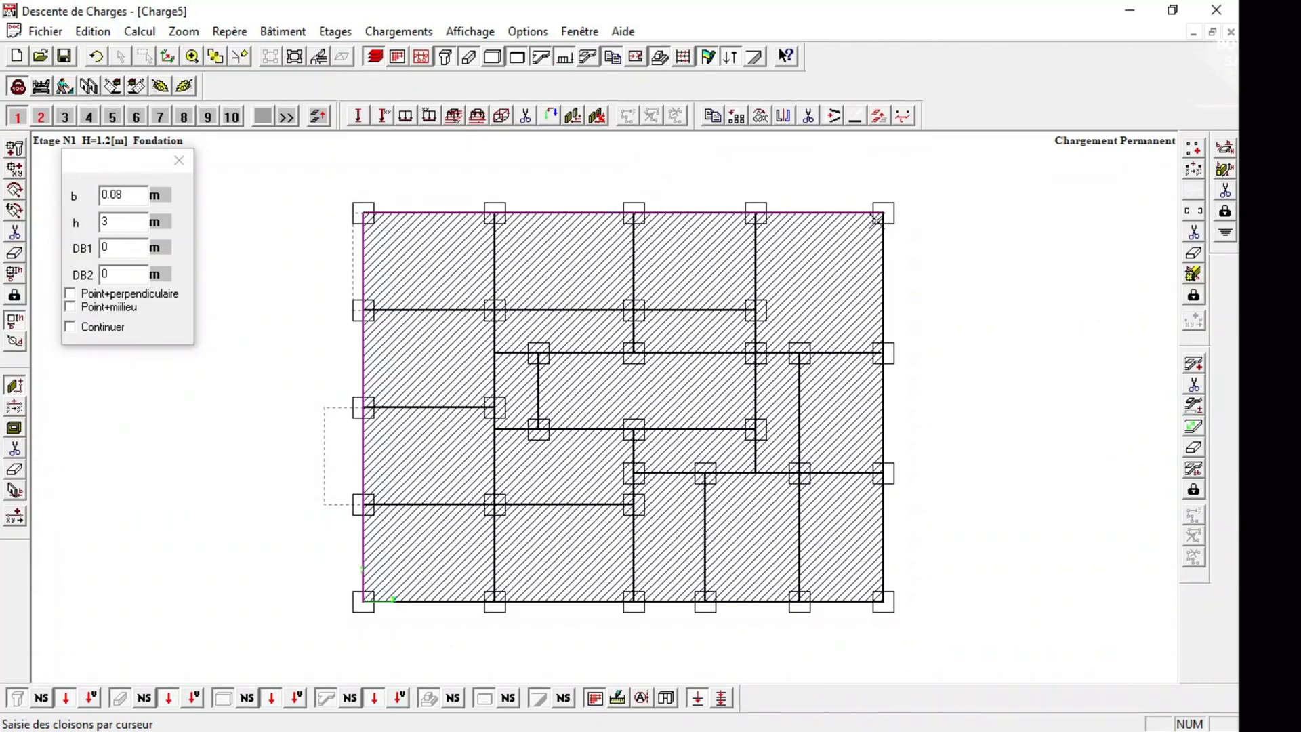
{"action": "left_click", "coordinate": [883, 601]}
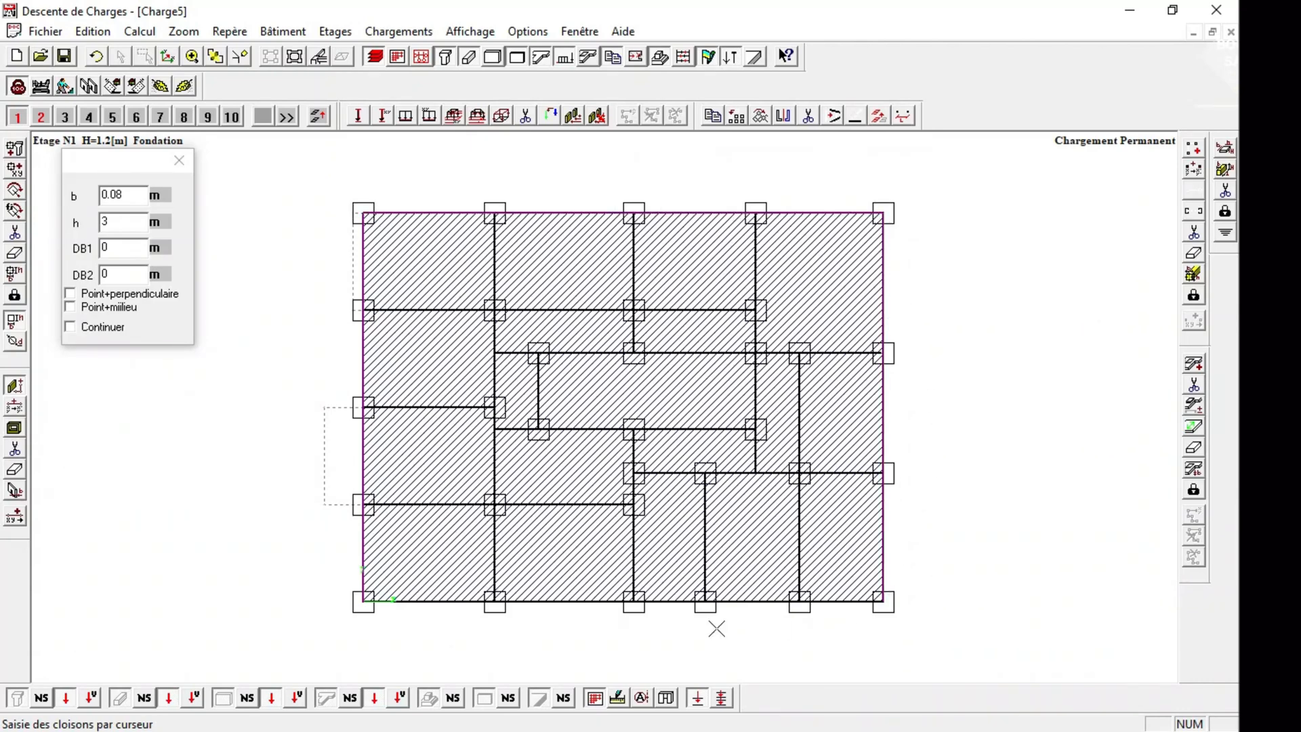
{"action": "left_click", "coordinate": [364, 601]}
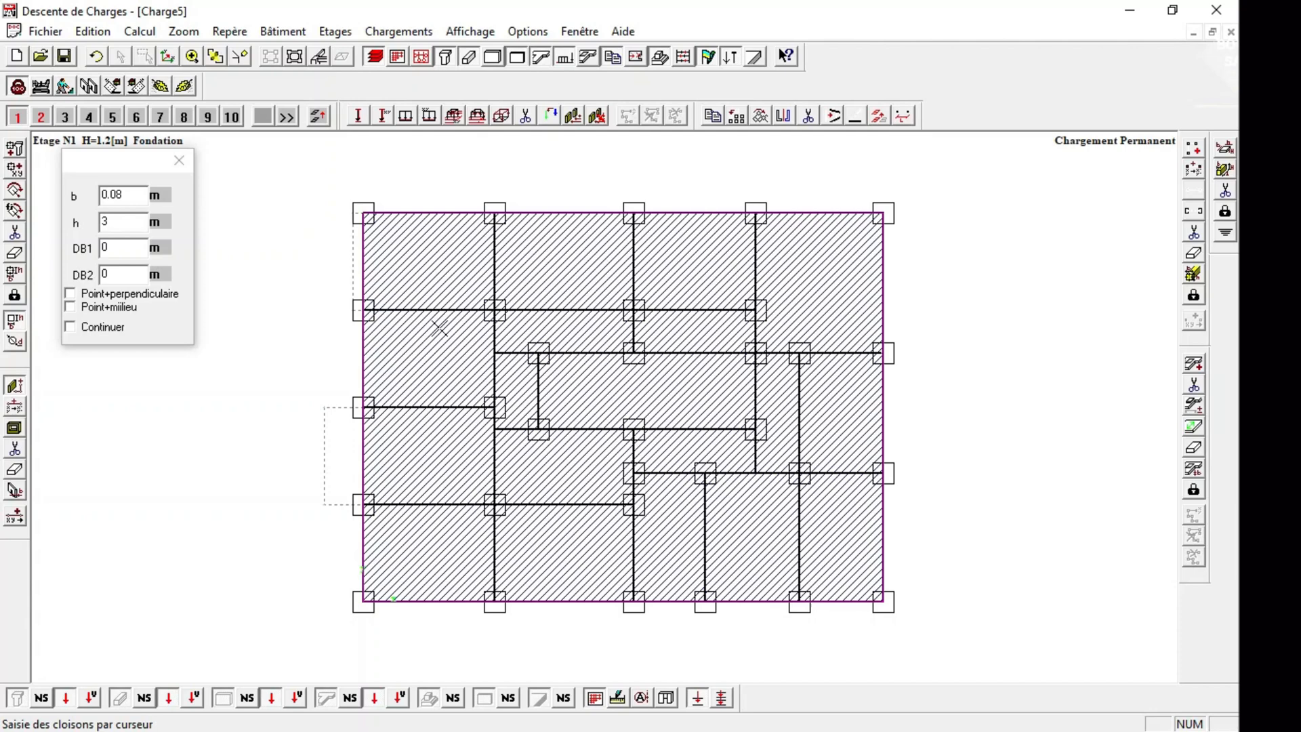
Draw 0.08 m partitions along the top row's lower beam line and the full depth of the second column line.
{"action": "left_click", "coordinate": [364, 310]}
{"action": "left_click", "coordinate": [755, 309]}
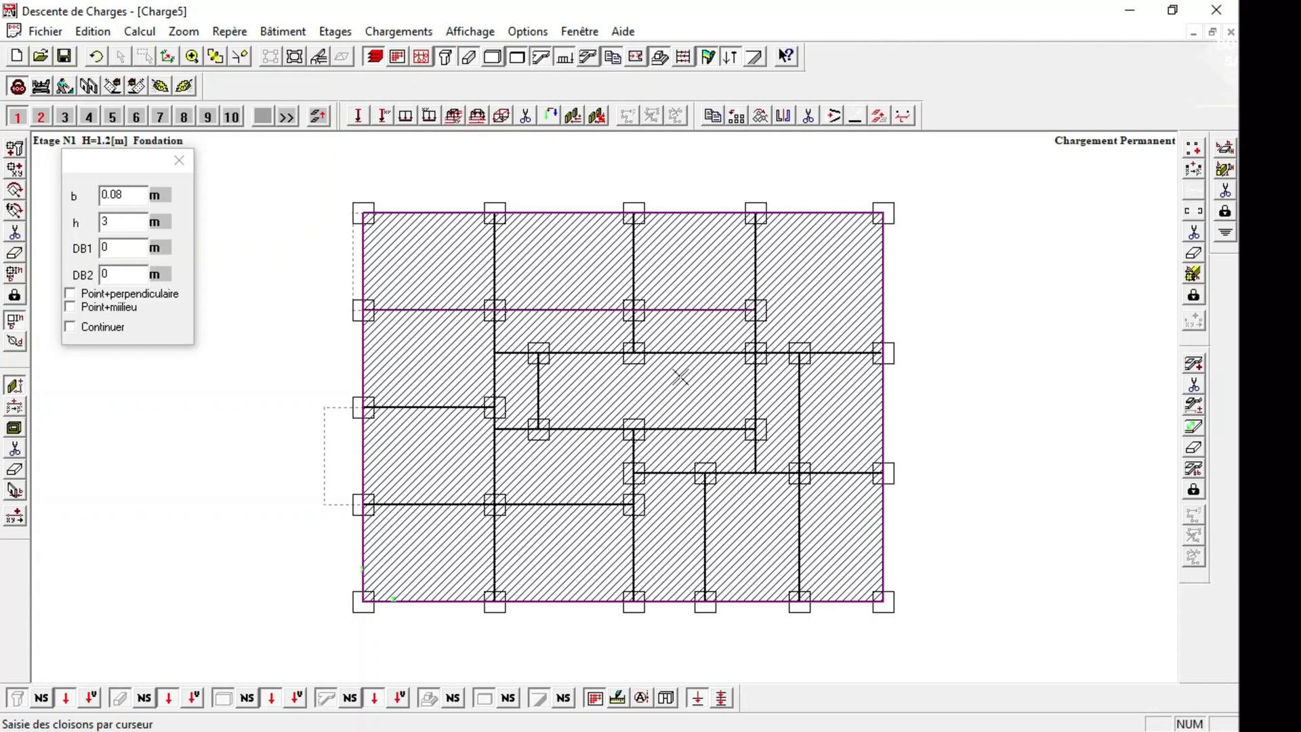
{"action": "left_click", "coordinate": [494, 212]}
{"action": "left_click", "coordinate": [495, 602]}
Draw 0.08 m partitions along the left bay's middle beam and along the bottom row's upper beam over its first two bays.
{"action": "left_click", "coordinate": [364, 406]}
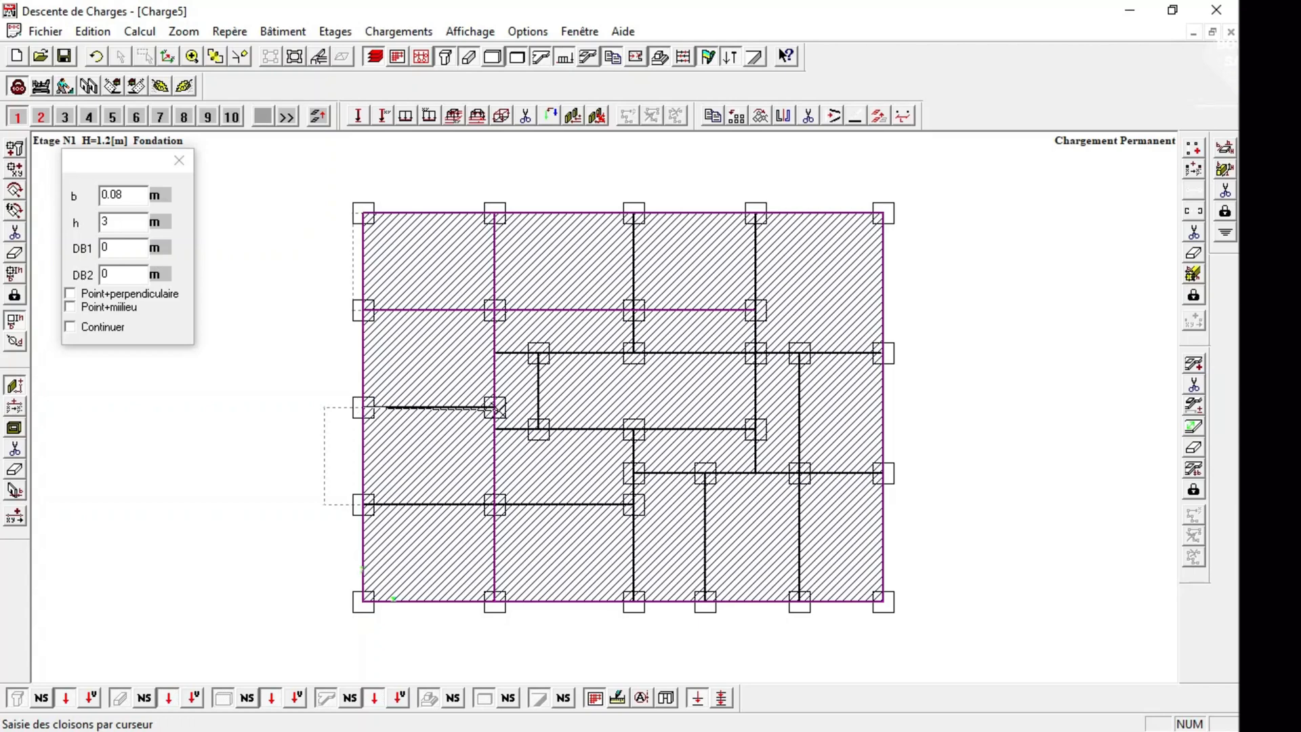
{"action": "left_click", "coordinate": [495, 406]}
{"action": "left_click", "coordinate": [363, 504]}
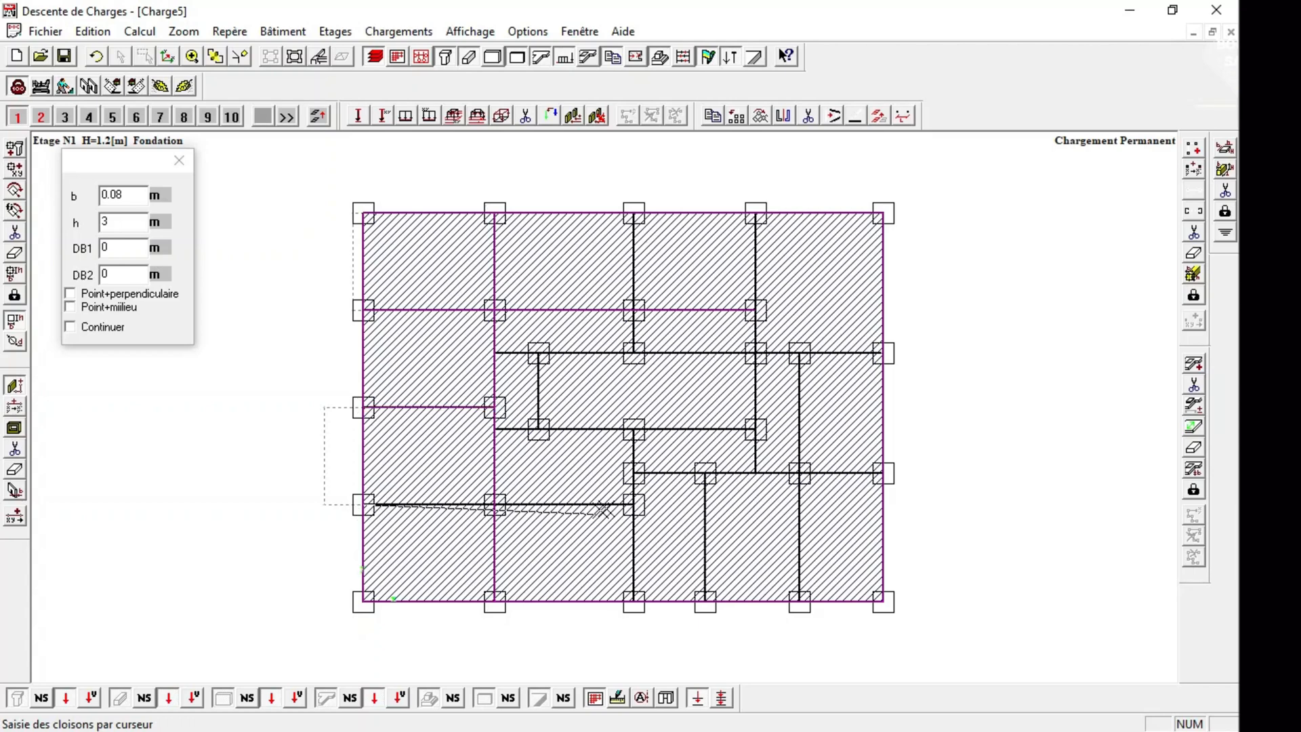
{"action": "left_click", "coordinate": [633, 504]}
Draw 0.08 m partitions from the bottom edge up to the central bay, along that bay's lower beam, and along the lower right bays' upper beam.
{"action": "left_click", "coordinate": [633, 602]}
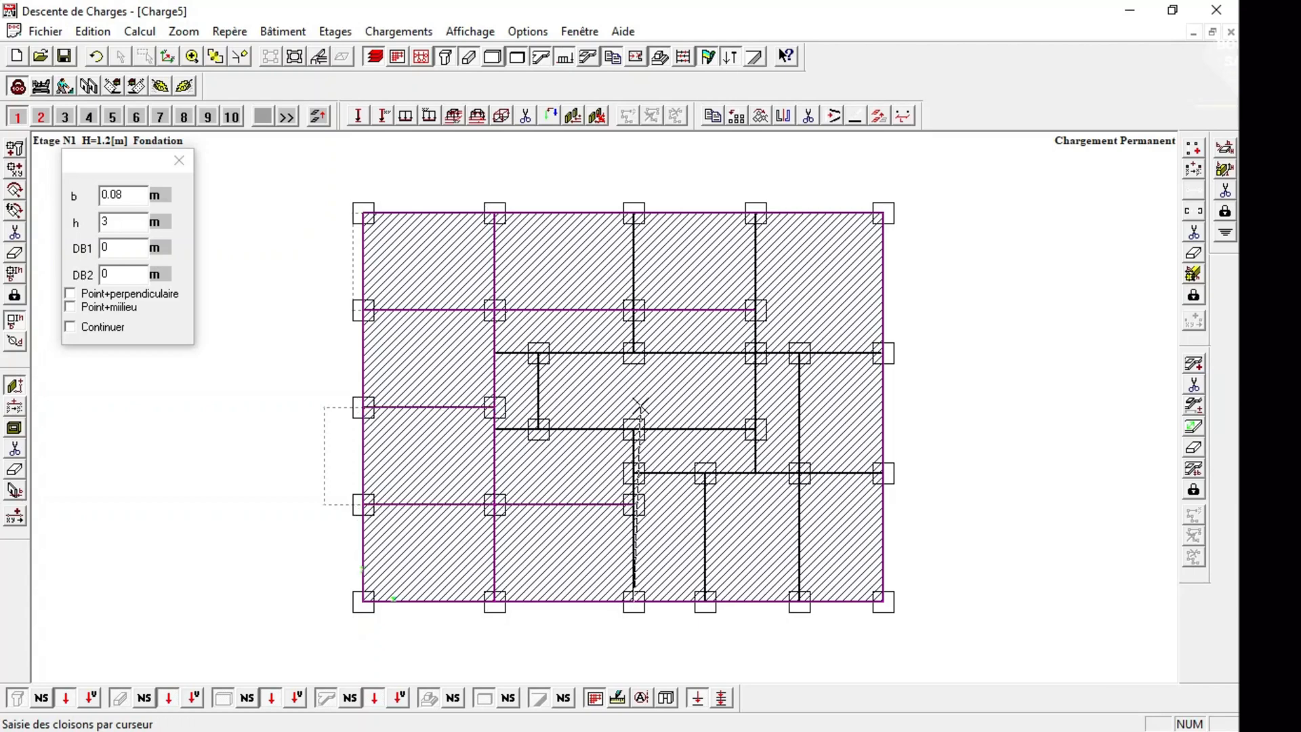
{"action": "left_click", "coordinate": [634, 429]}
{"action": "left_click", "coordinate": [495, 429]}
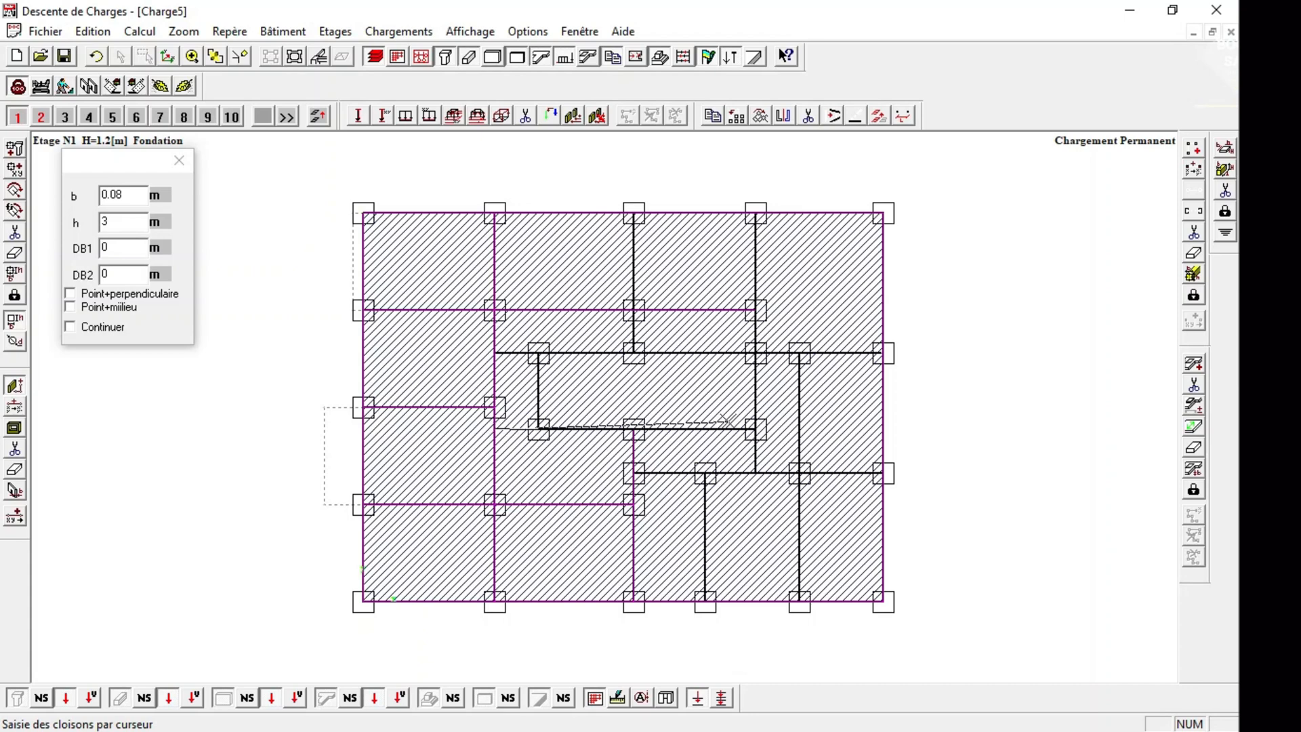
{"action": "left_click", "coordinate": [755, 429]}
{"action": "left_click", "coordinate": [633, 473]}
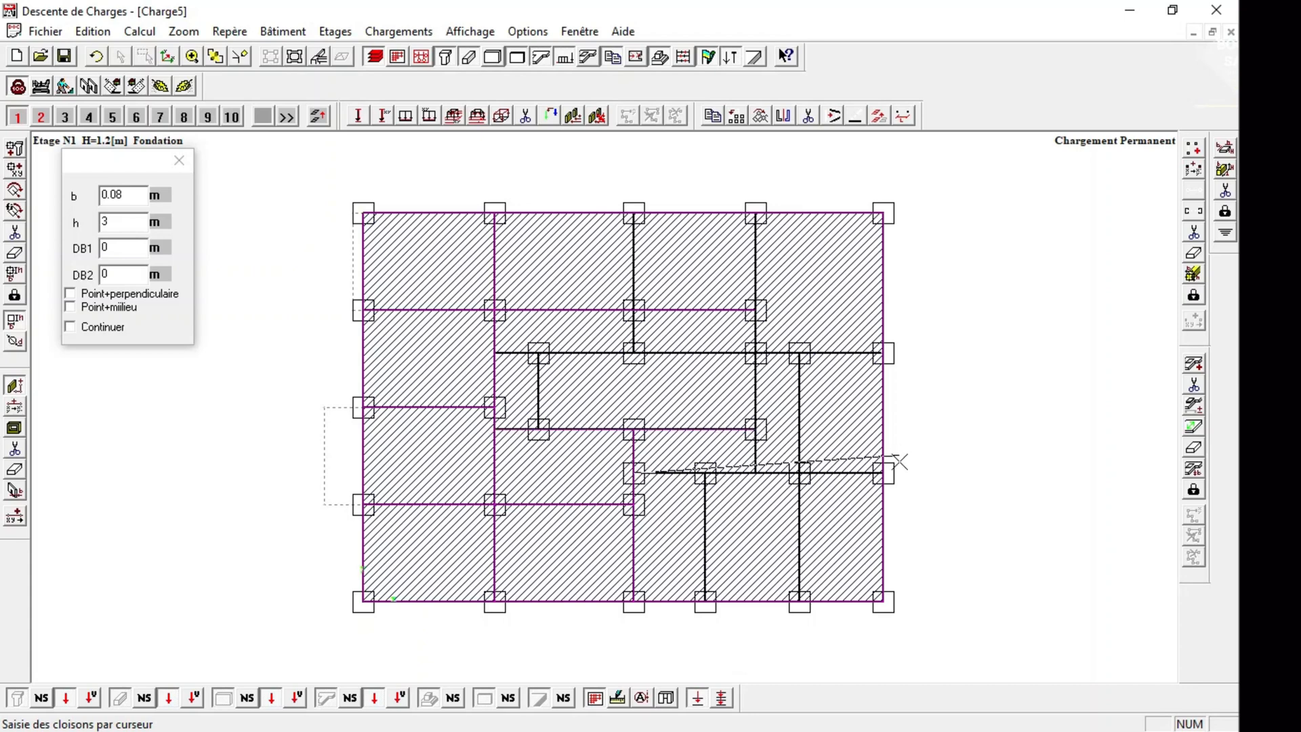
{"action": "left_click", "coordinate": [882, 473]}
Draw 0.08 m partitions up the two remaining column lines in the lower right, extending the outer one to the central bay's upper beam level.
{"action": "left_click", "coordinate": [704, 602]}
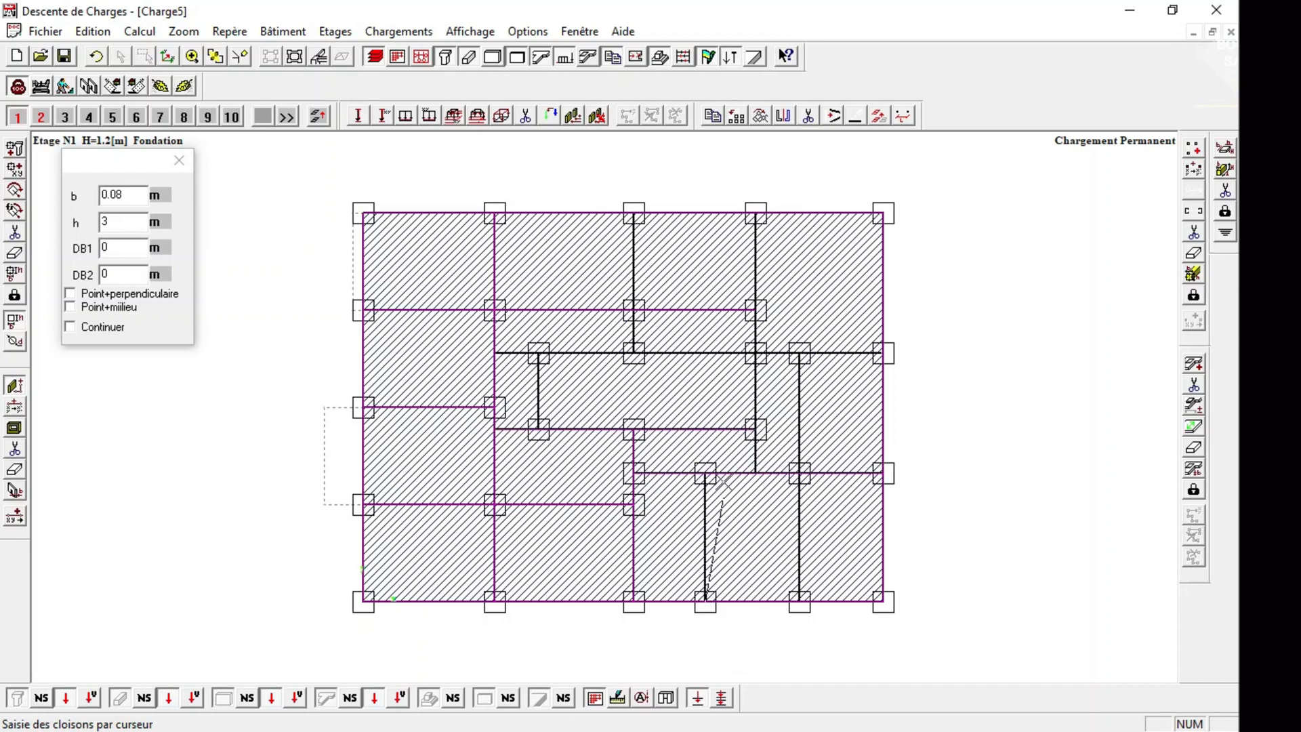
{"action": "left_click", "coordinate": [705, 473]}
{"action": "left_click", "coordinate": [799, 601]}
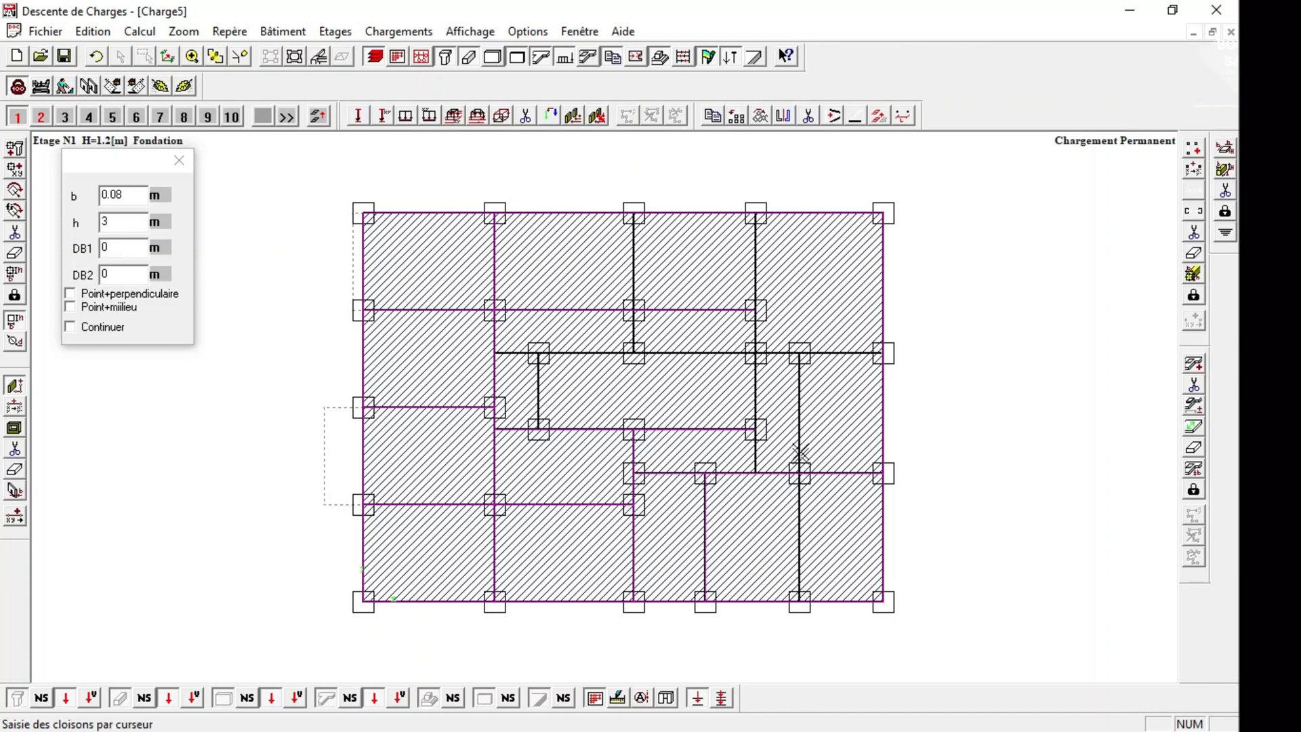
{"action": "left_click", "coordinate": [799, 353]}
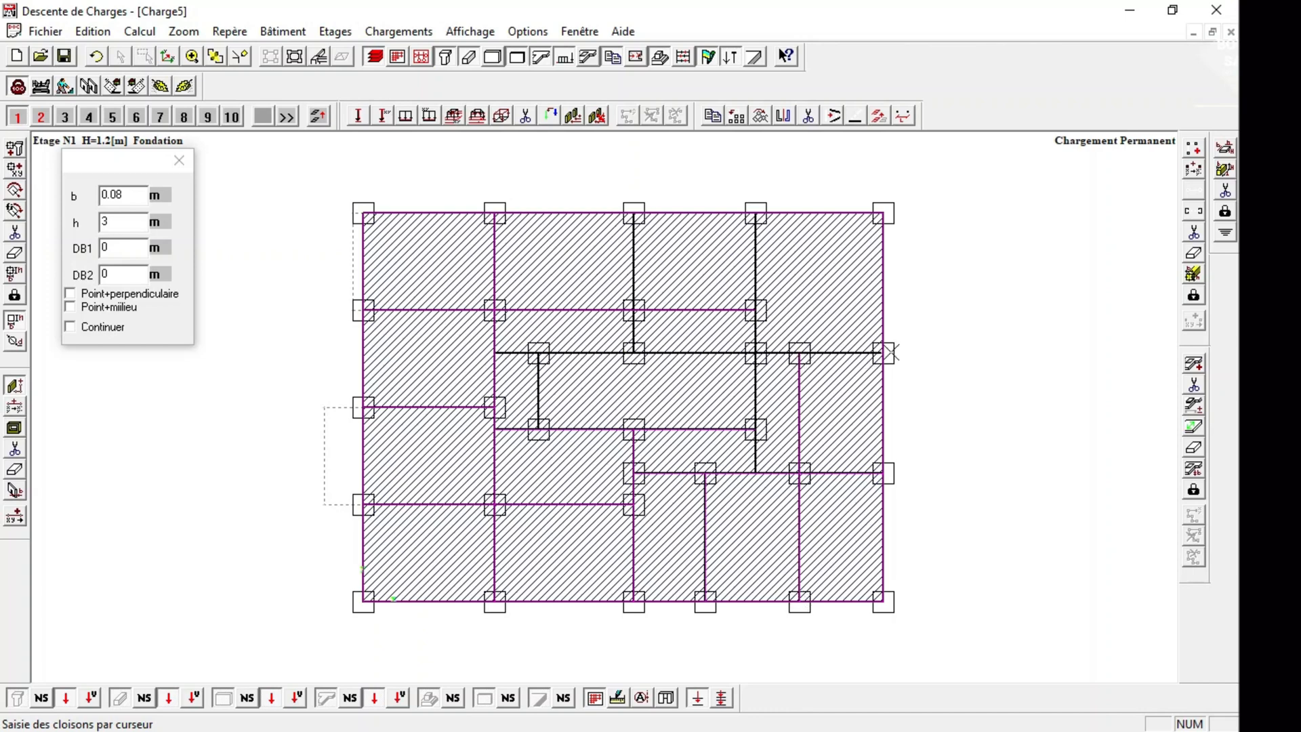
Draw 0.08 m partitions along the central bay's upper beam and short left side, its right column line, and the top row's middle column line.
{"action": "left_click", "coordinate": [755, 213]}
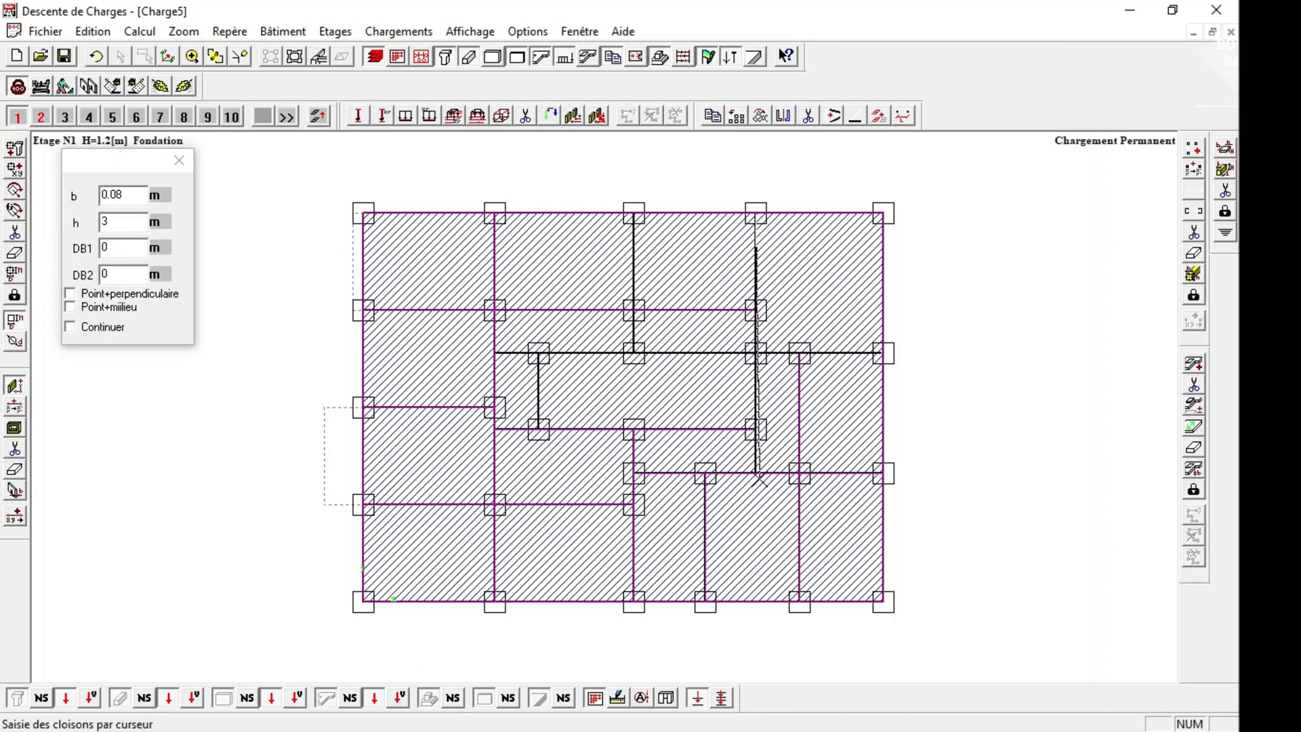
{"action": "left_click", "coordinate": [755, 472]}
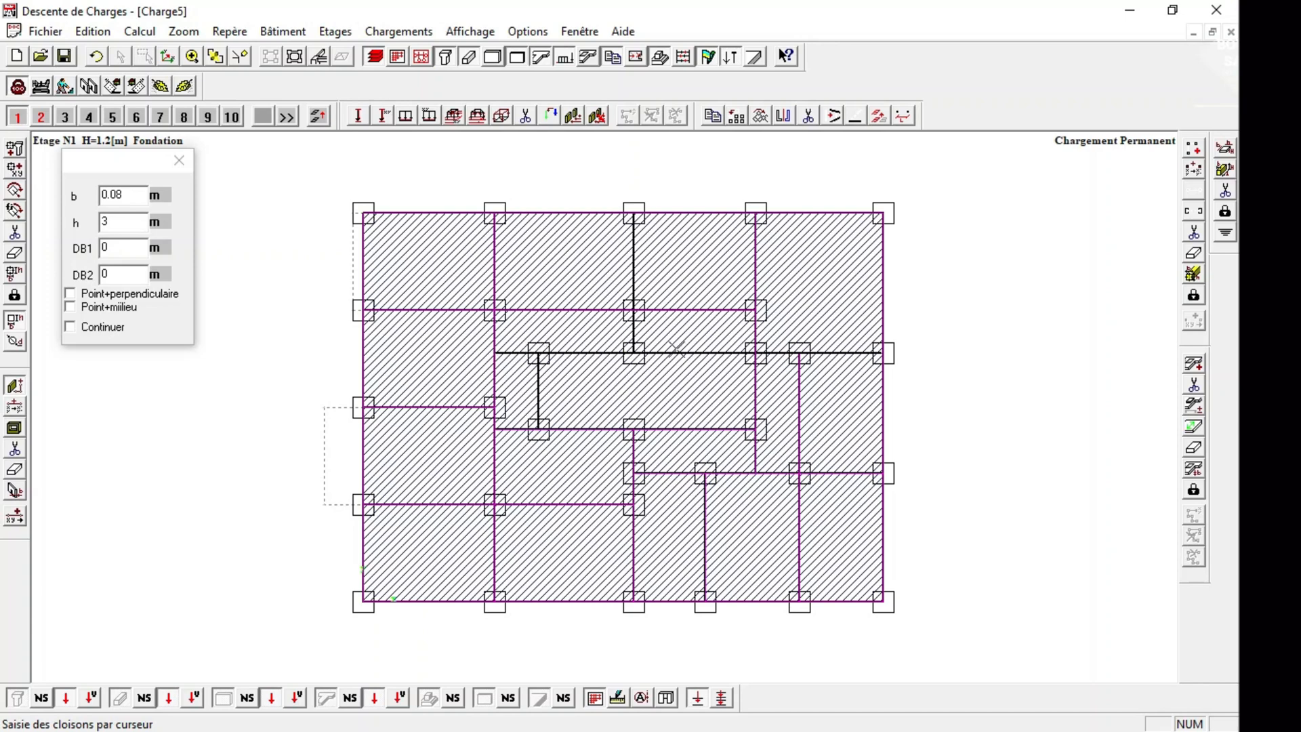
{"action": "left_click", "coordinate": [755, 354]}
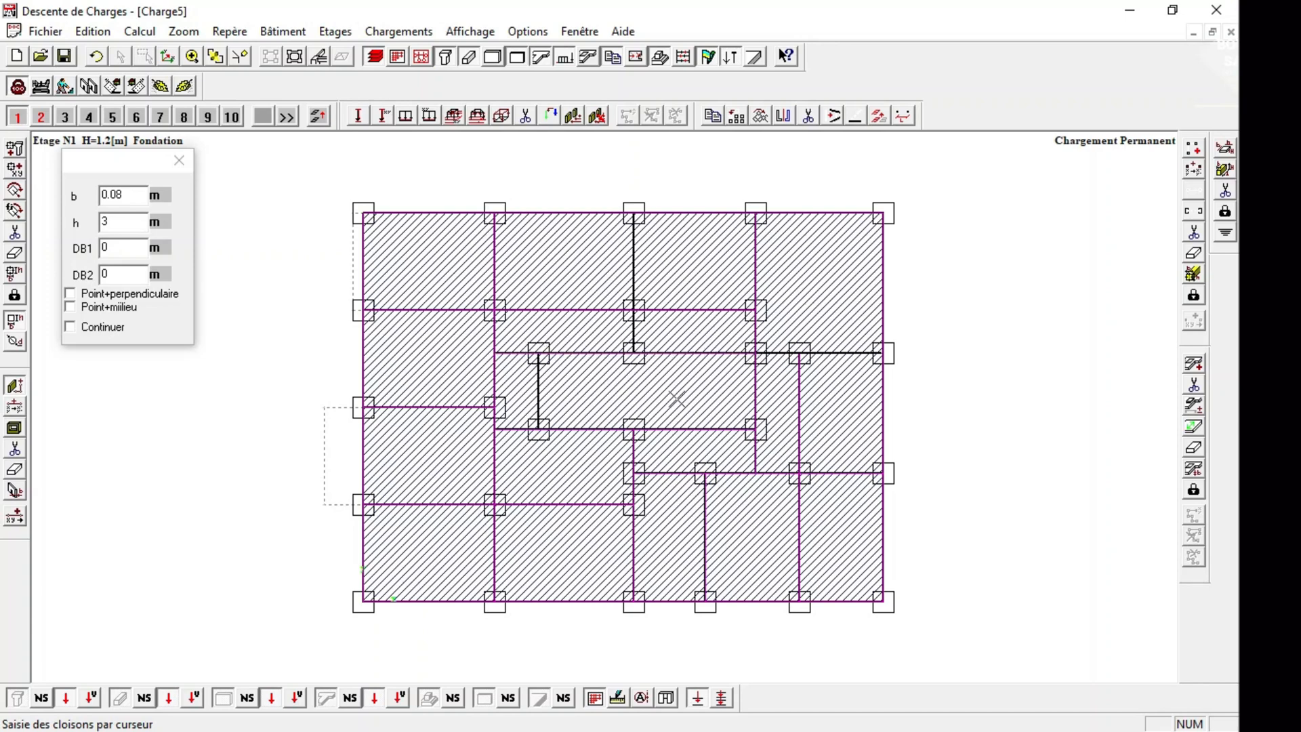
{"action": "left_click", "coordinate": [634, 214]}
{"action": "left_click", "coordinate": [634, 353]}
{"action": "left_click", "coordinate": [544, 348]}
{"action": "left_click", "coordinate": [540, 432]}
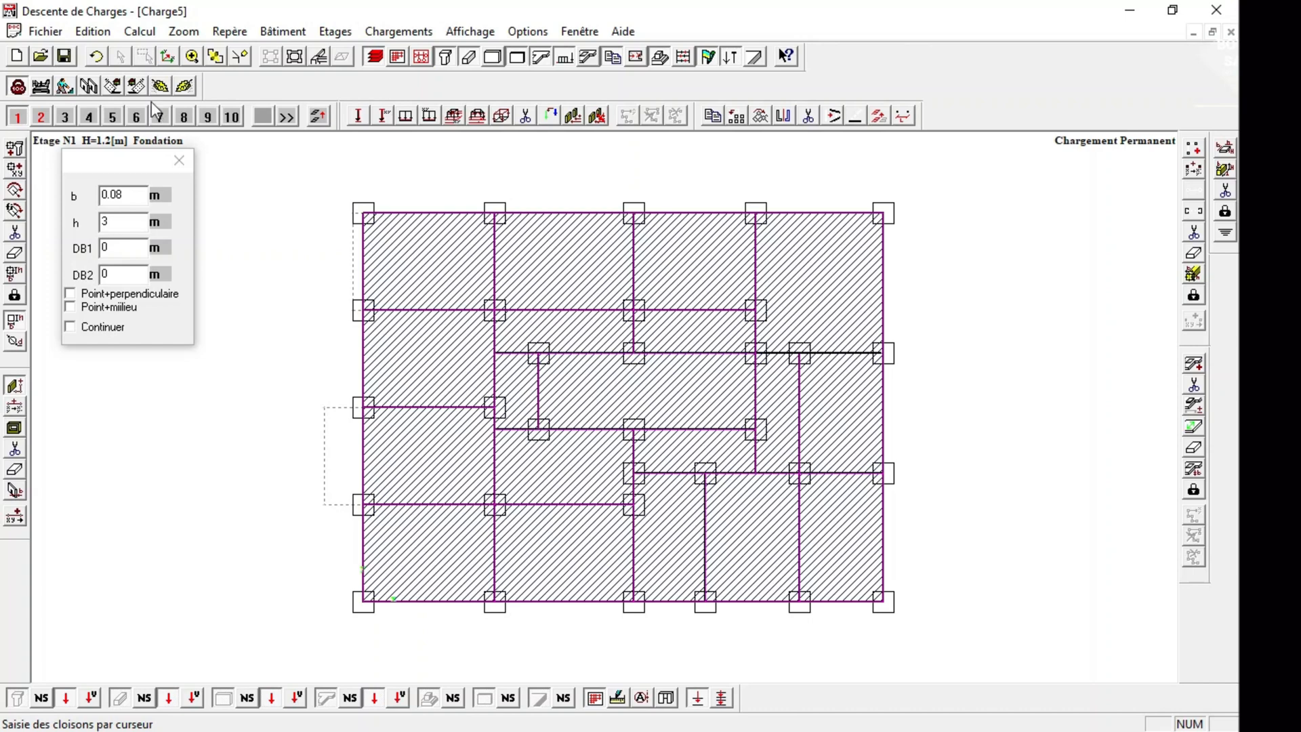
Delete the outer right bay's beam at the central bay's upper beam level and redraw it as 0.15 × 0.3 m.
{"action": "left_click", "coordinate": [190, 58]}
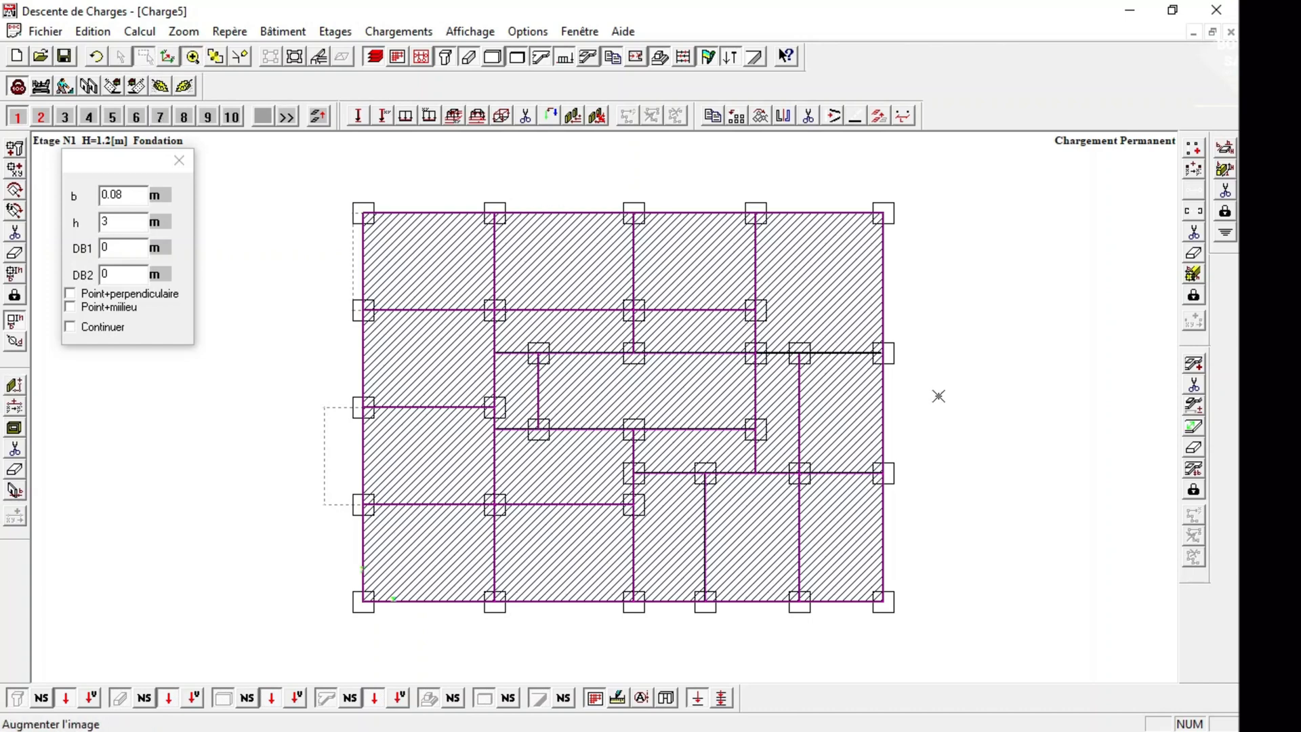
{"action": "left_click_drag", "start_coordinate": [938, 396], "coordinate": [983, 401]}
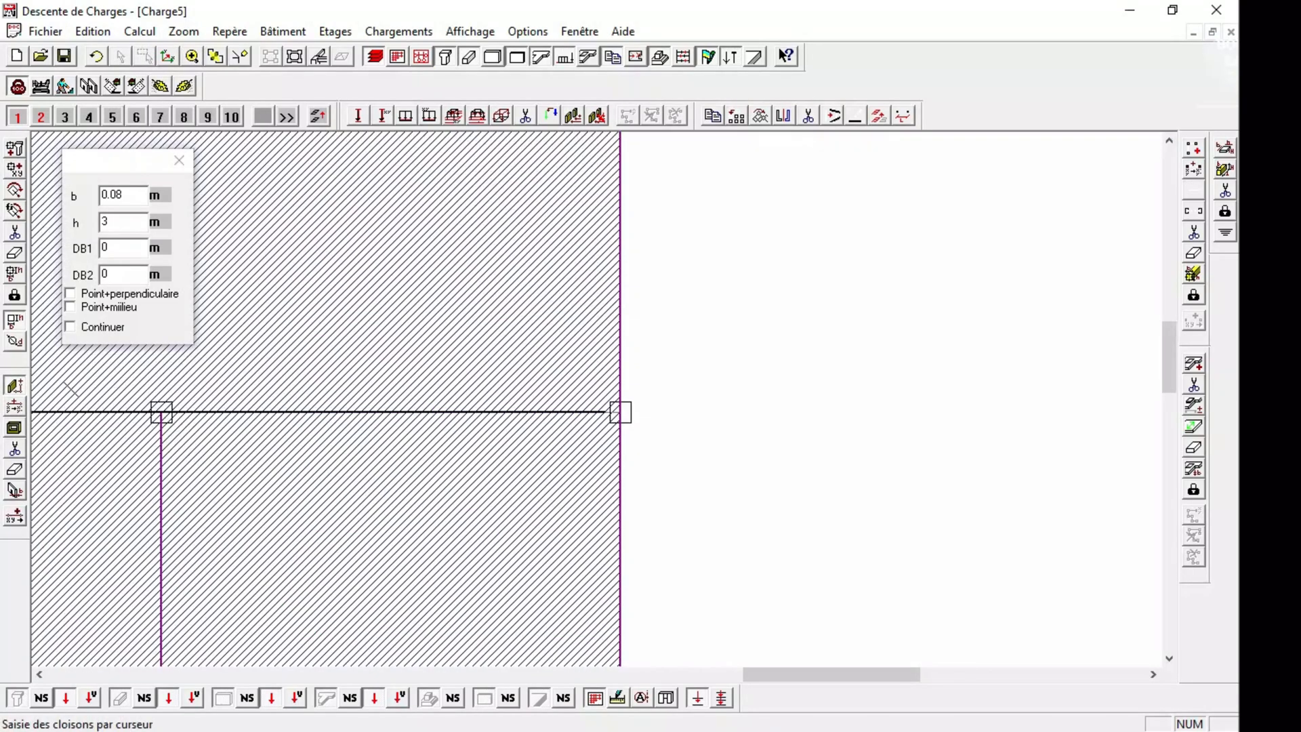
{"action": "left_click", "coordinate": [1194, 232]}
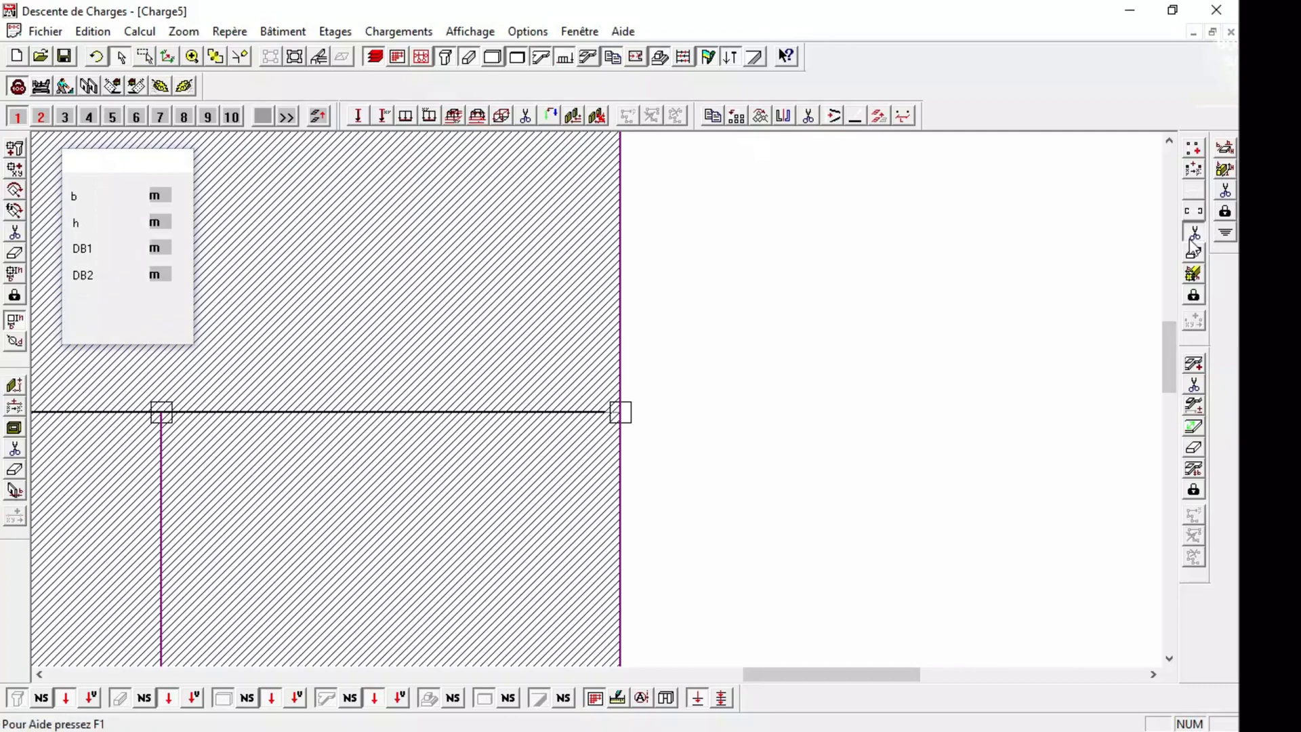
{"action": "left_click", "coordinate": [565, 410]}
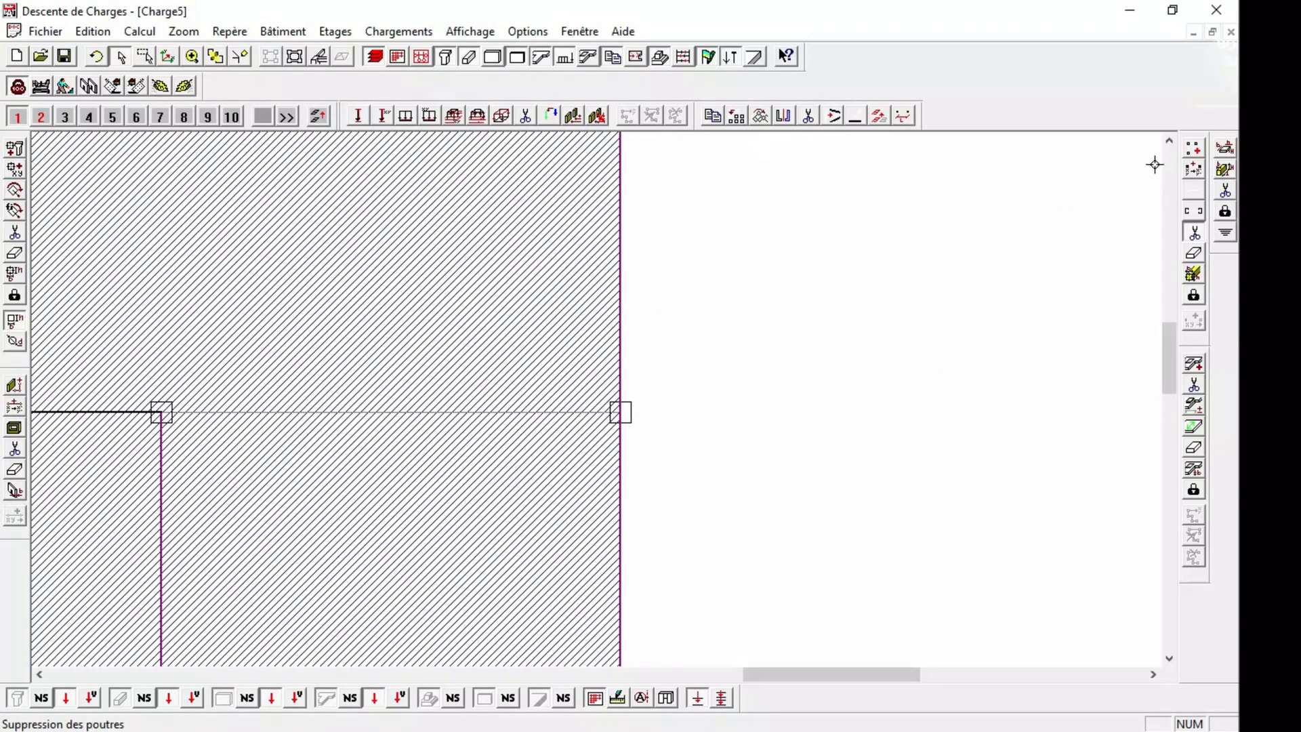
{"action": "left_click", "coordinate": [1193, 147]}
{"action": "left_click", "coordinate": [618, 412]}
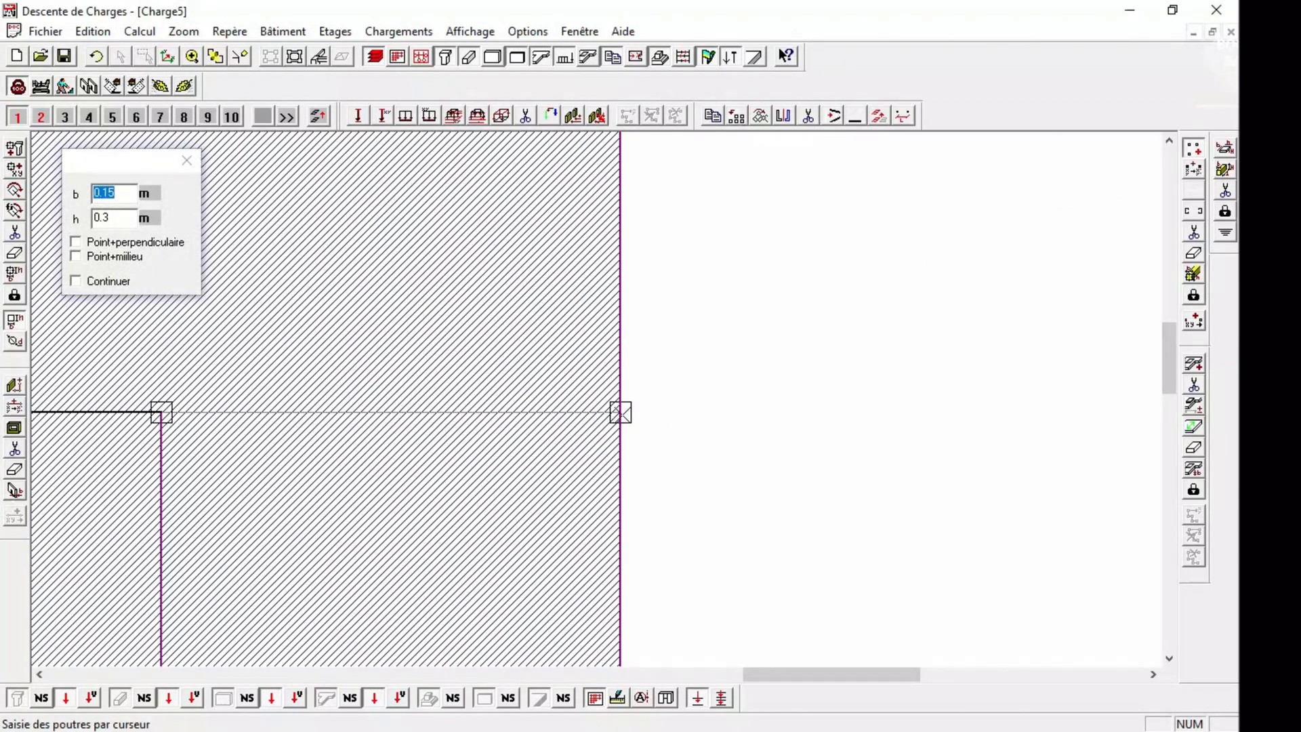
{"action": "left_click", "coordinate": [161, 412]}
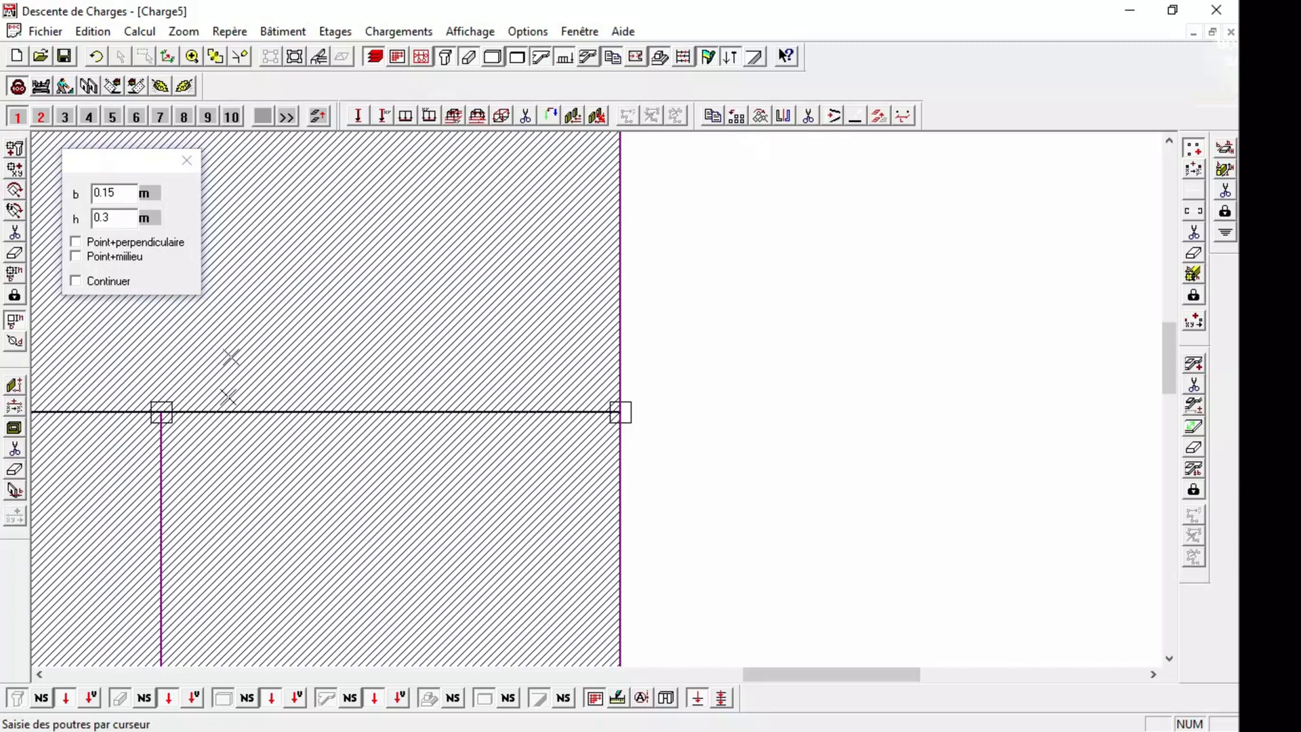
Try to draw one continuous 0.15 × 0.3 m beam from the right outer edge to the central bay's upper right column.
{"action": "left_click", "coordinate": [215, 56]}
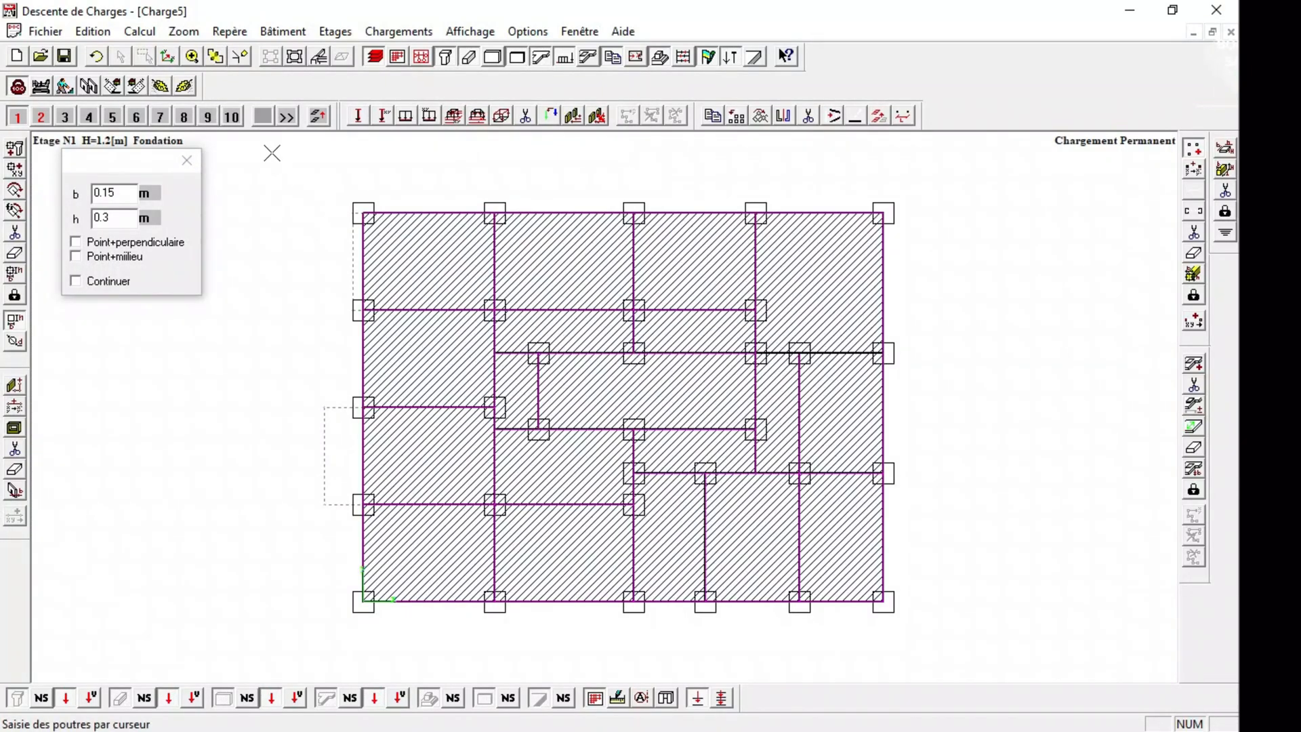
{"action": "left_click", "coordinate": [974, 422]}
{"action": "left_click", "coordinate": [762, 284]}
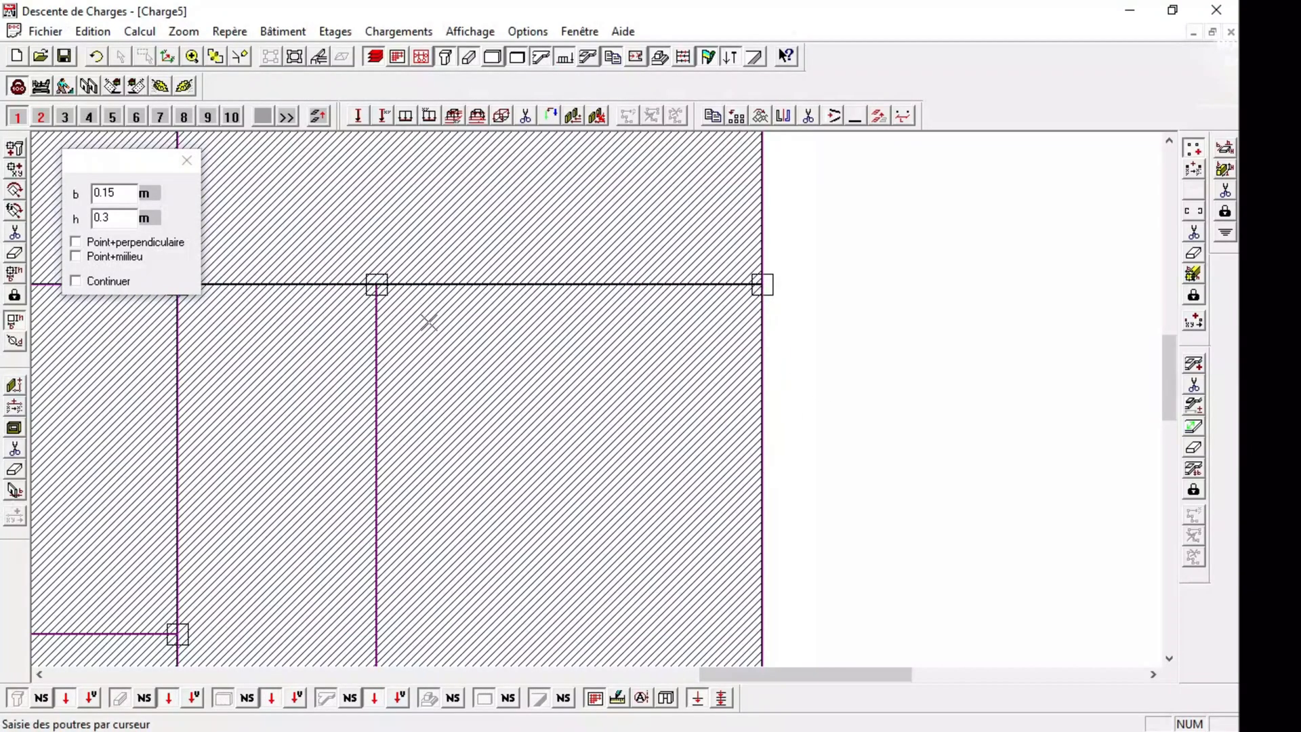
{"action": "left_click_drag", "start_coordinate": [96, 174], "coordinate": [279, 112]}
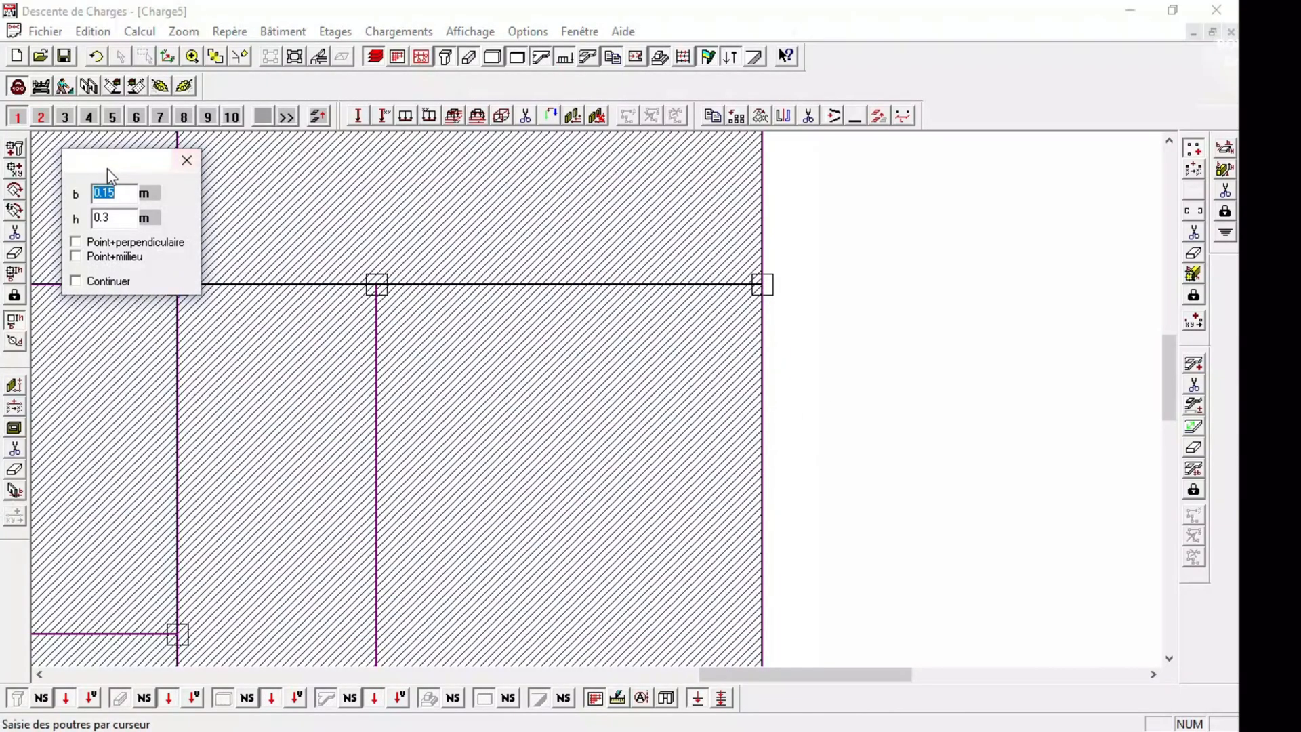
{"action": "left_click_drag", "start_coordinate": [174, 160], "coordinate": [429, 73]}
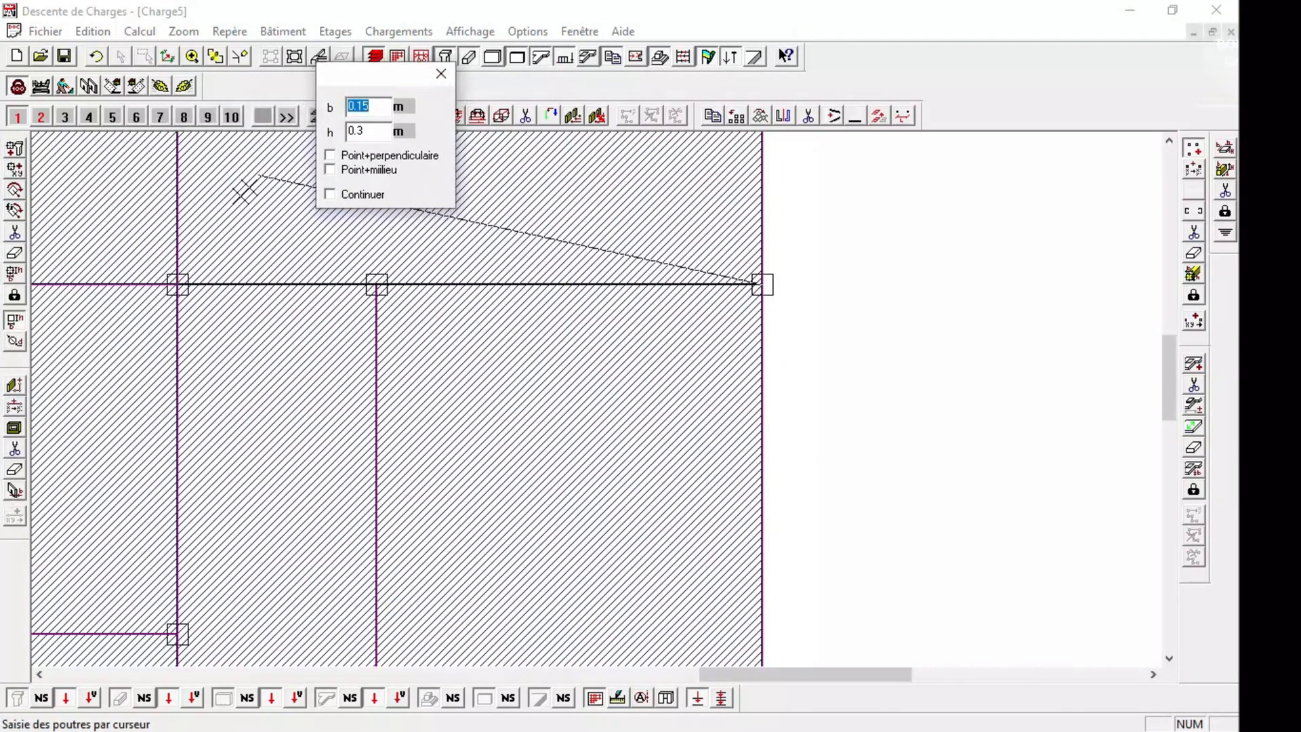
{"action": "left_click", "coordinate": [177, 285]}
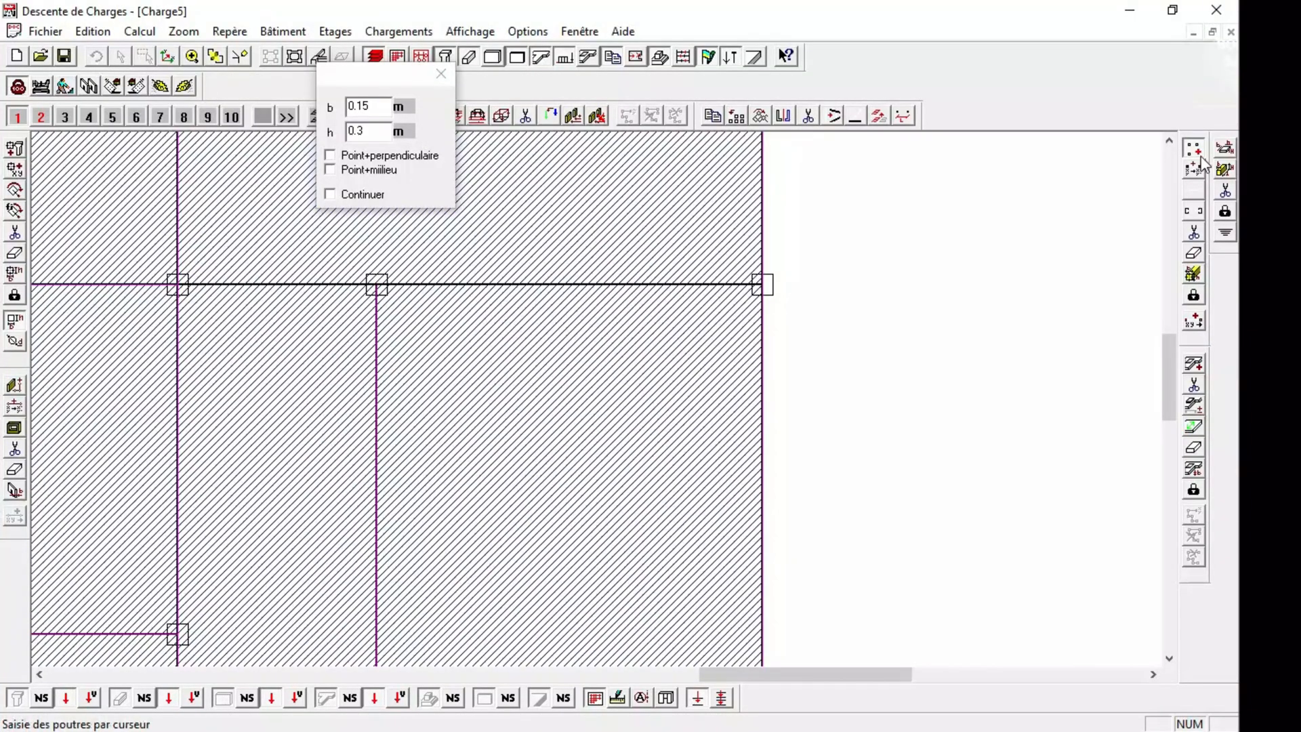
Delete the two beam segments between the central bay's upper right column and the right outer edge.
{"action": "left_click", "coordinate": [17, 450]}
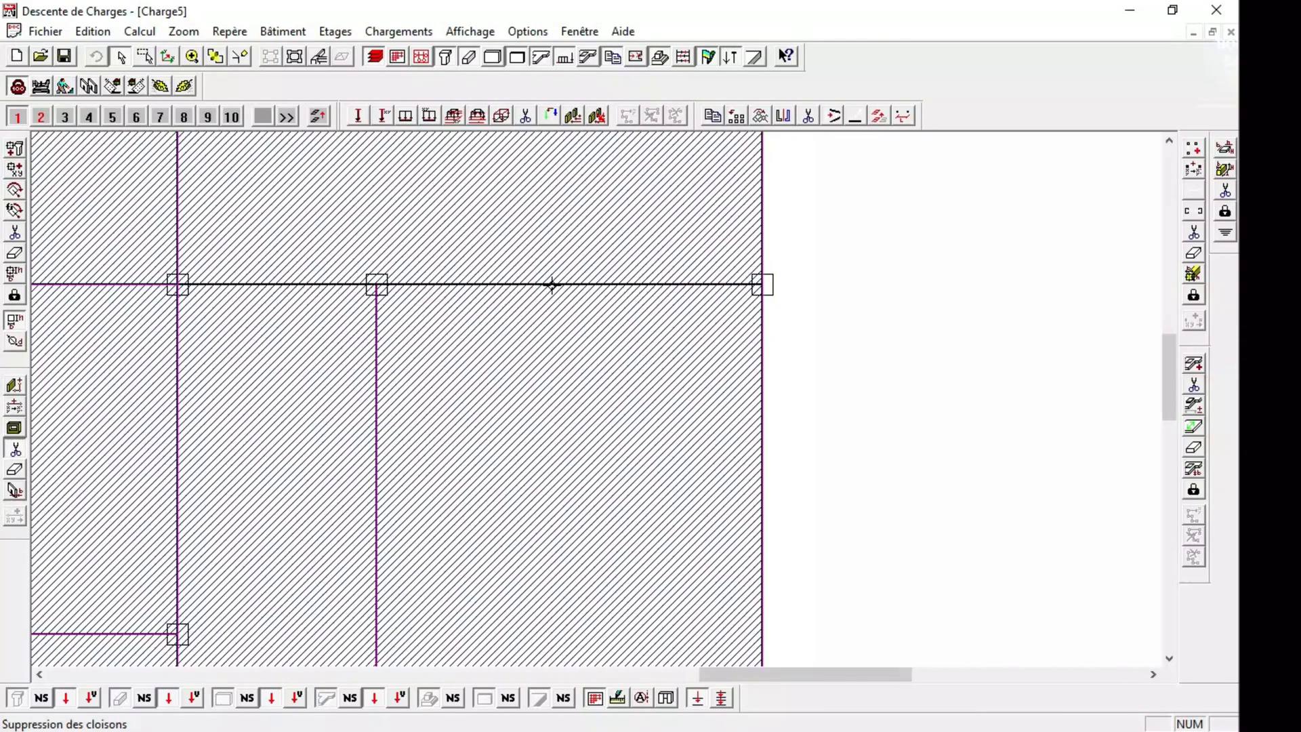
{"action": "left_click", "coordinate": [1194, 232]}
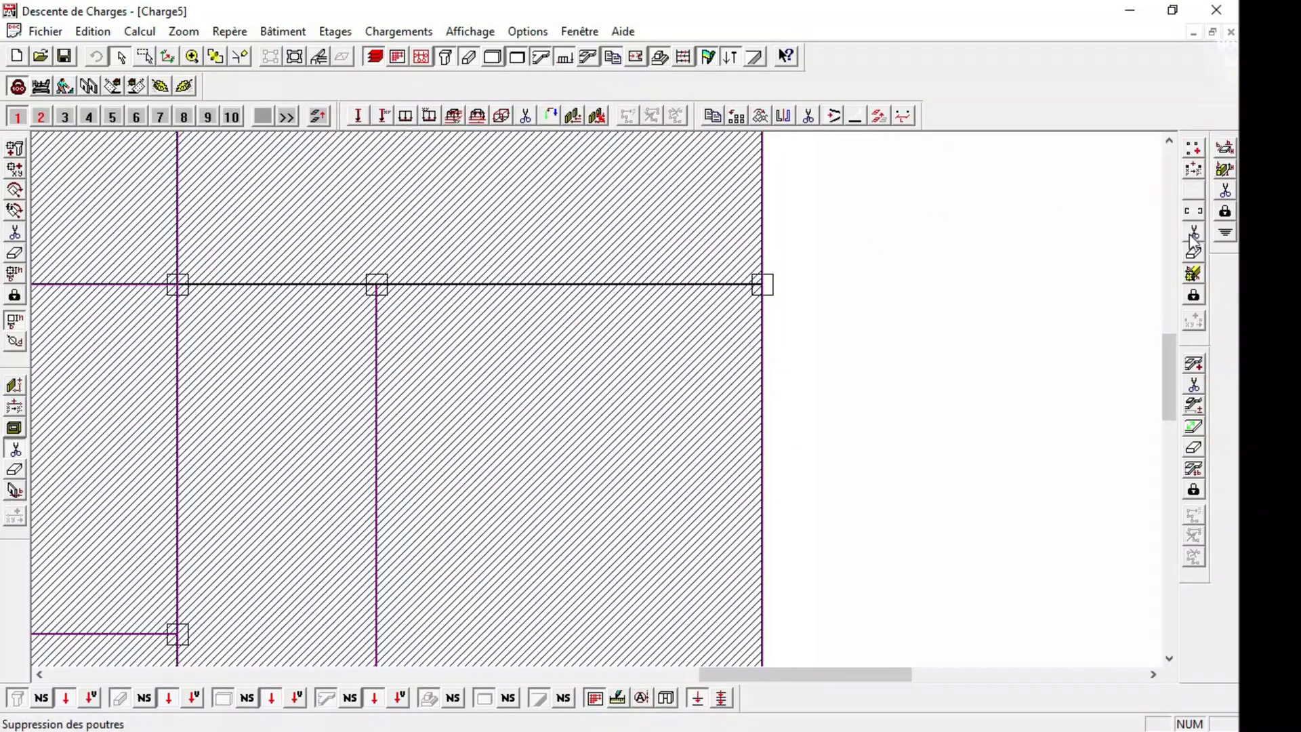
{"action": "left_click", "coordinate": [654, 297]}
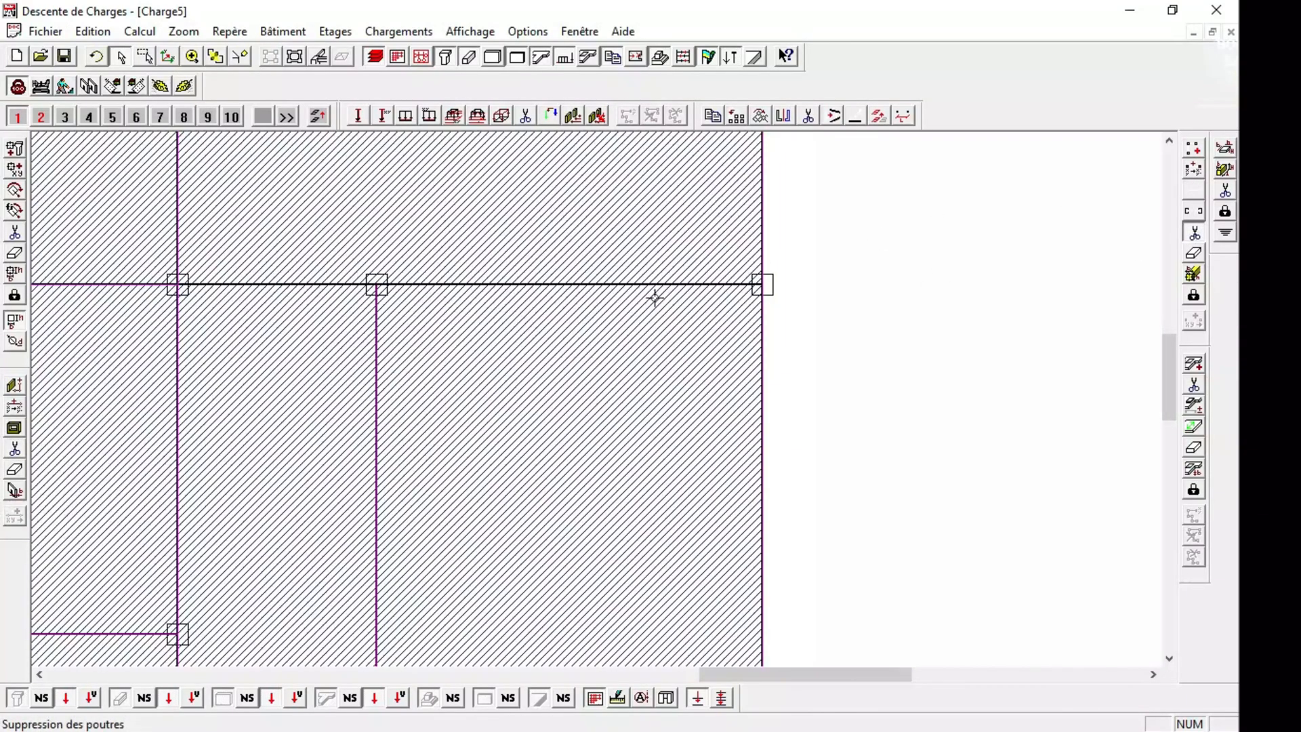
{"action": "left_click", "coordinate": [624, 284]}
{"action": "left_click", "coordinate": [309, 284]}
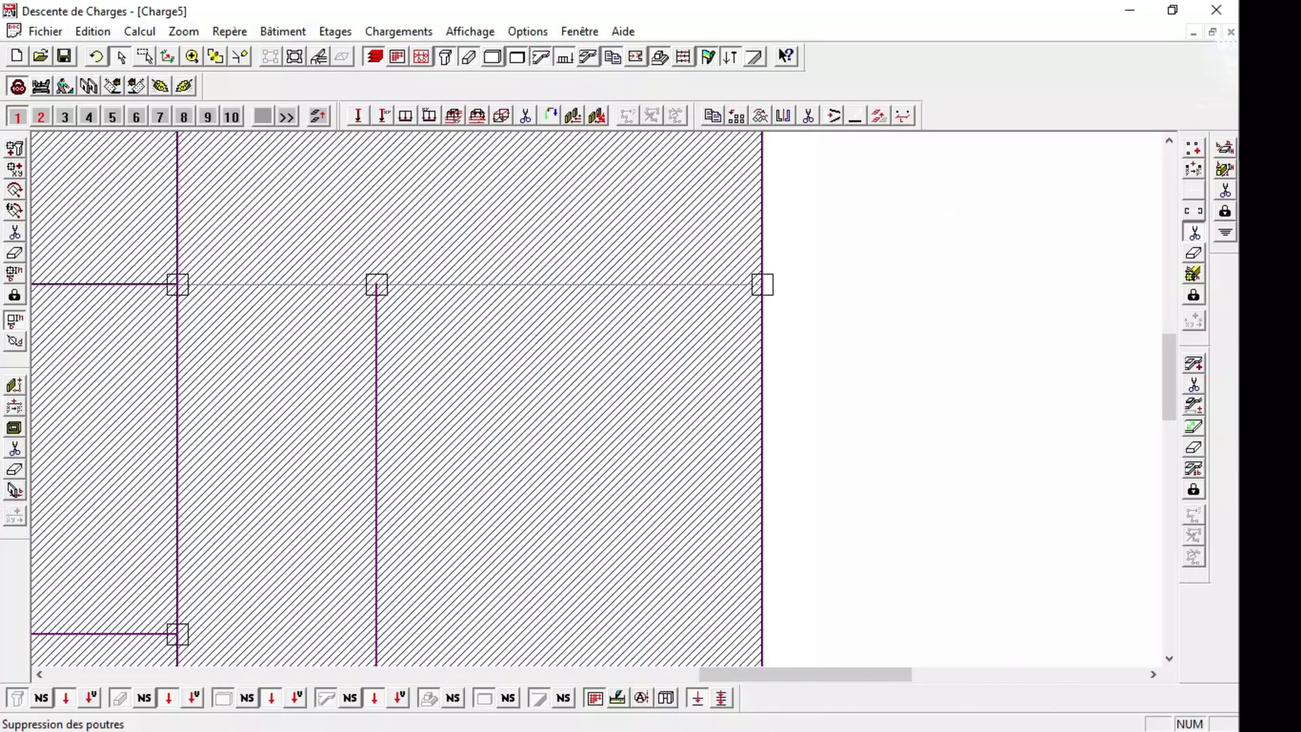
Draw a 0.15 × 0.3 m beam from the right outer edge to the central bay's upper right column.
{"action": "left_click", "coordinate": [1193, 147]}
{"action": "left_click", "coordinate": [762, 284]}
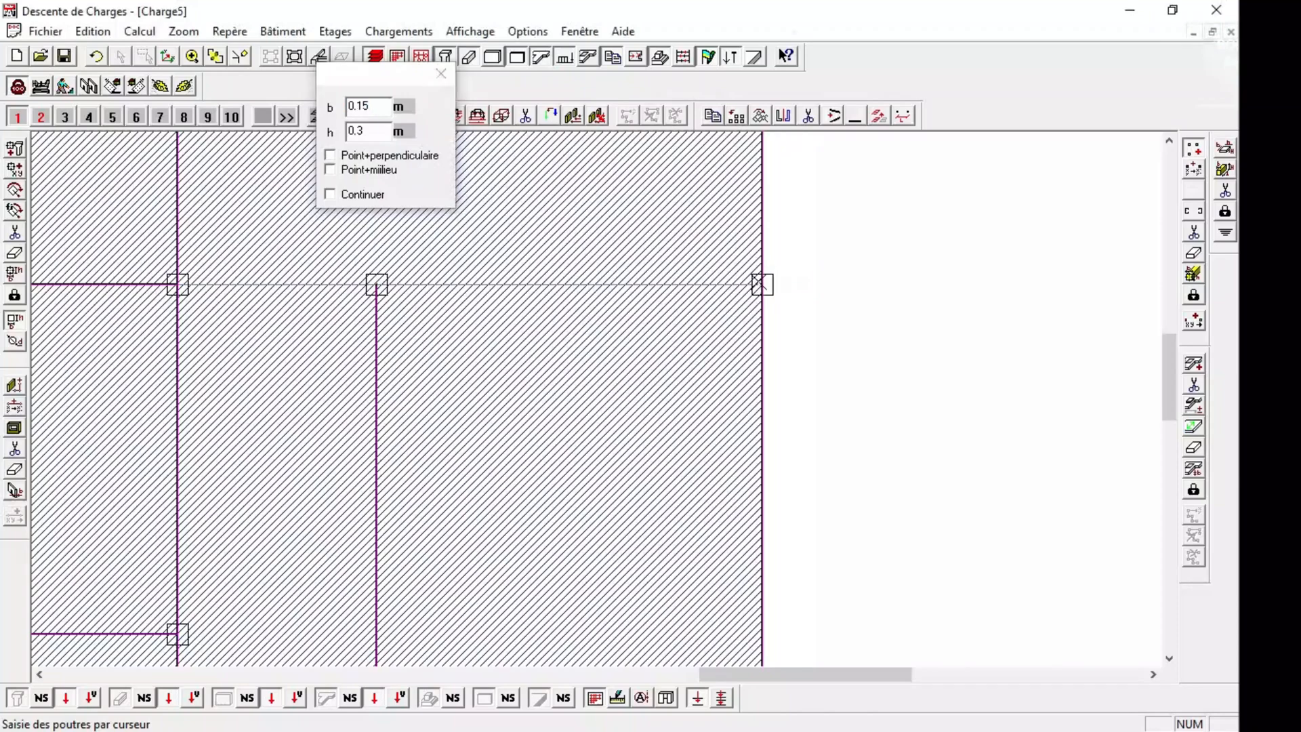
{"action": "left_click", "coordinate": [177, 284]}
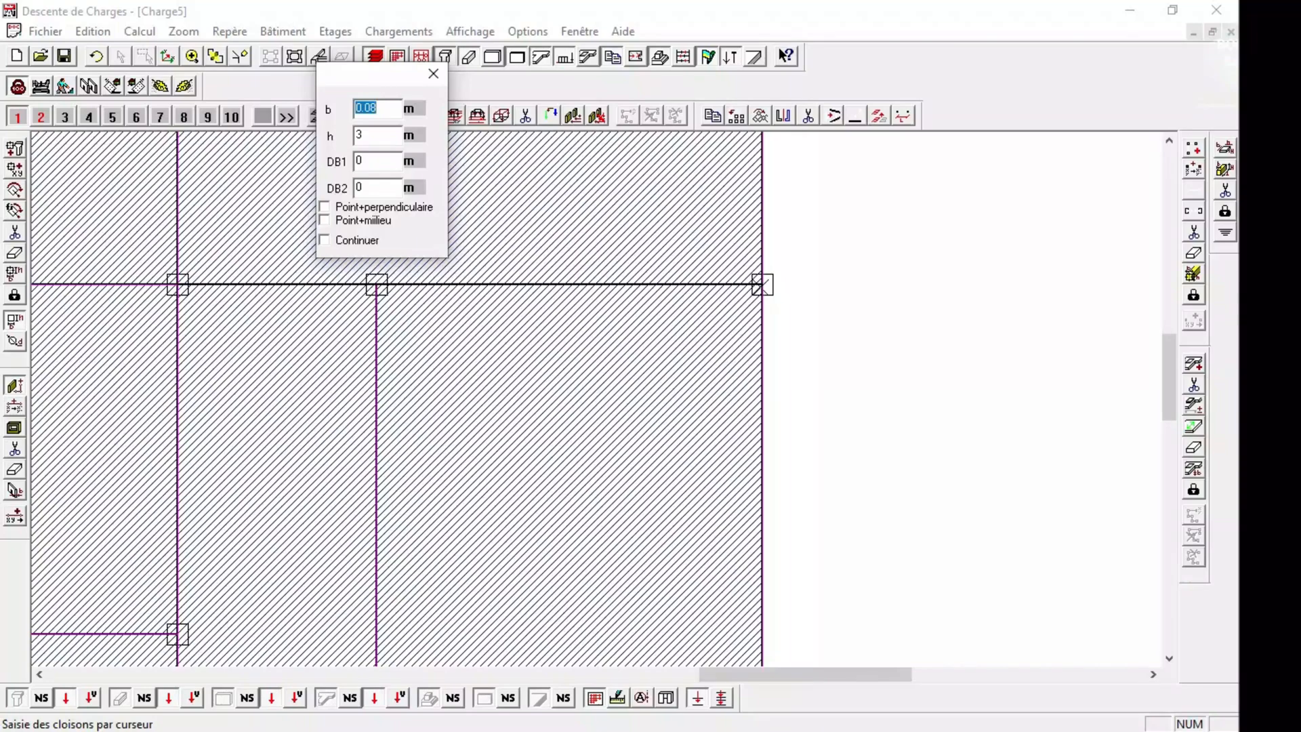
Draw a 0.08 m wide, 3 m high partition along the new beam from the right outer edge to the central bay's upper right column.
{"action": "left_click", "coordinate": [762, 284]}
{"action": "left_click", "coordinate": [178, 284]}
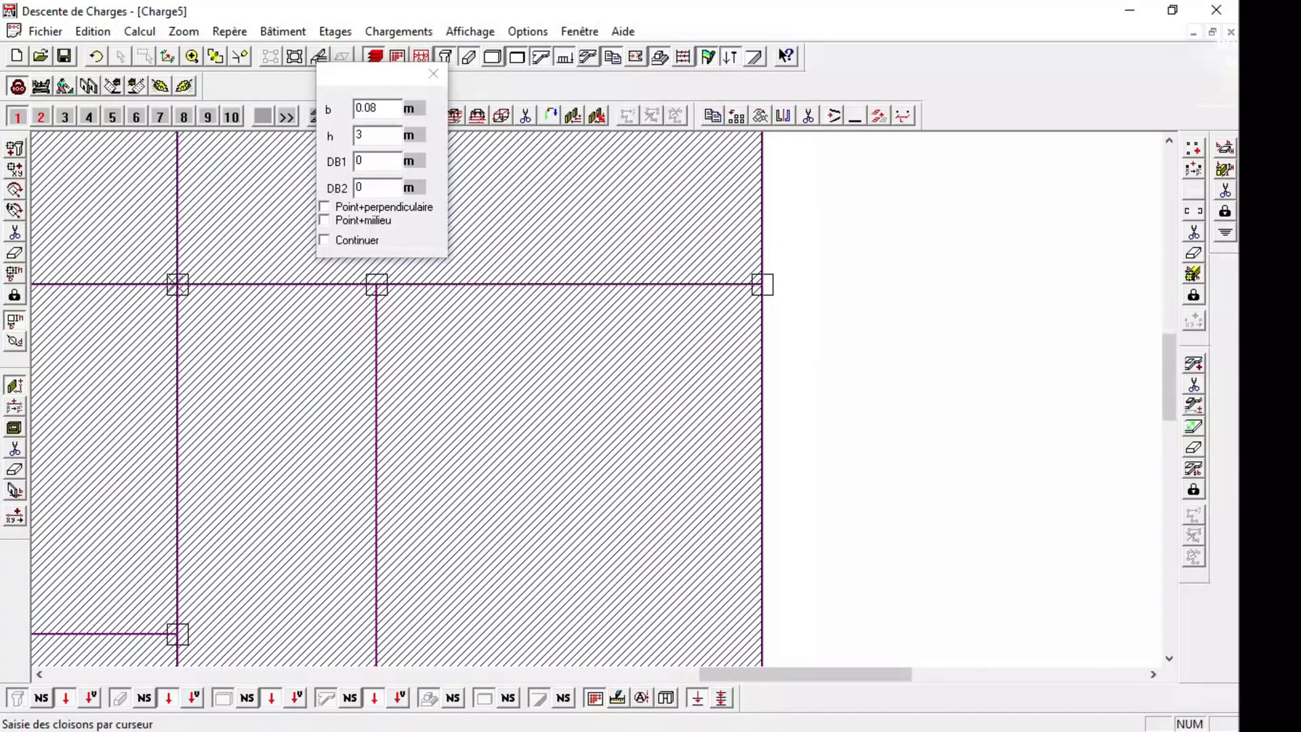
{"action": "left_click", "coordinate": [216, 56]}
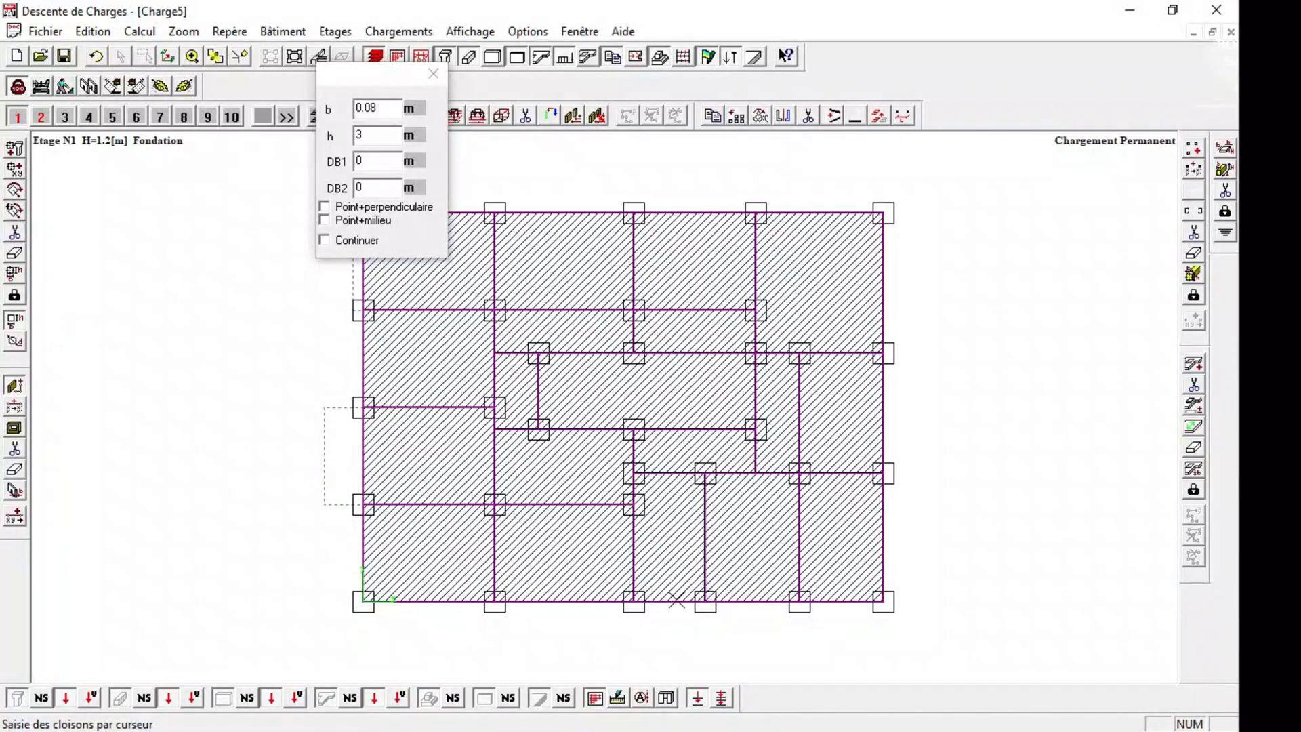
{"action": "left_click", "coordinate": [434, 73]}
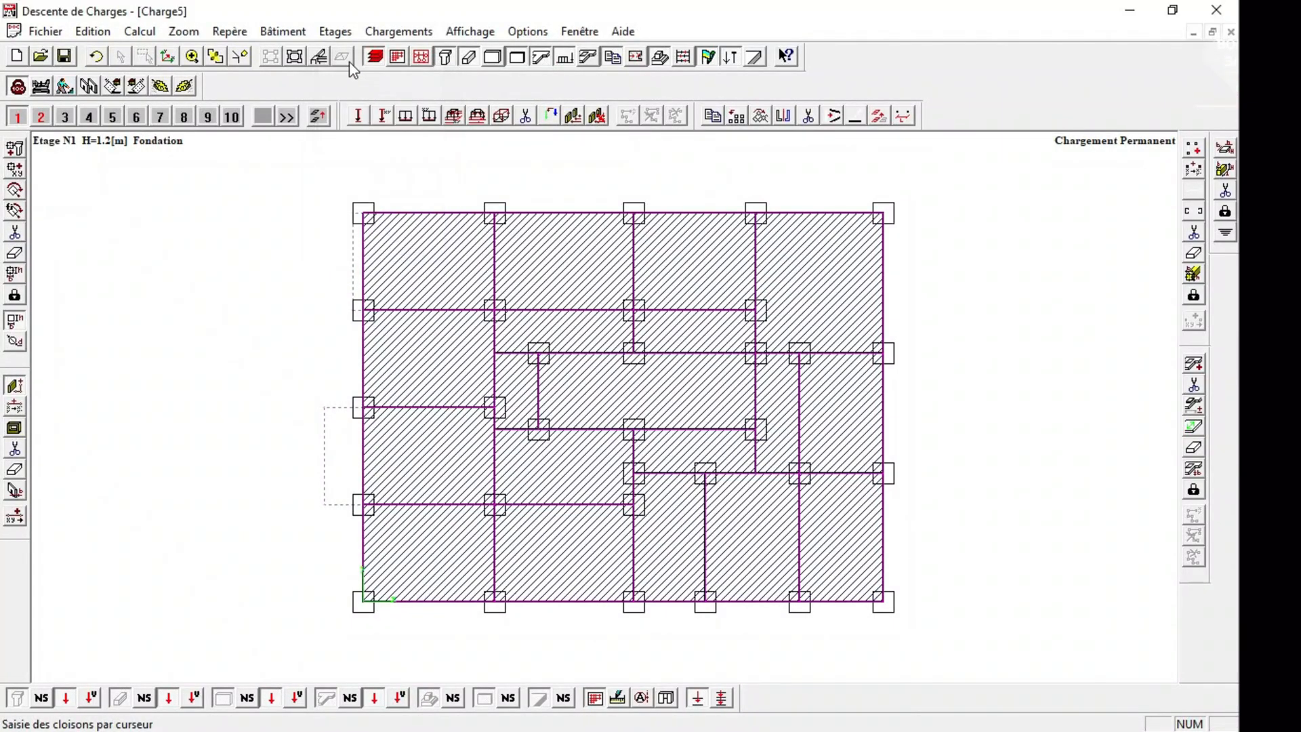
Inspect the building in 3D and return to the plan view of storey 1.
{"action": "left_click", "coordinate": [318, 56]}
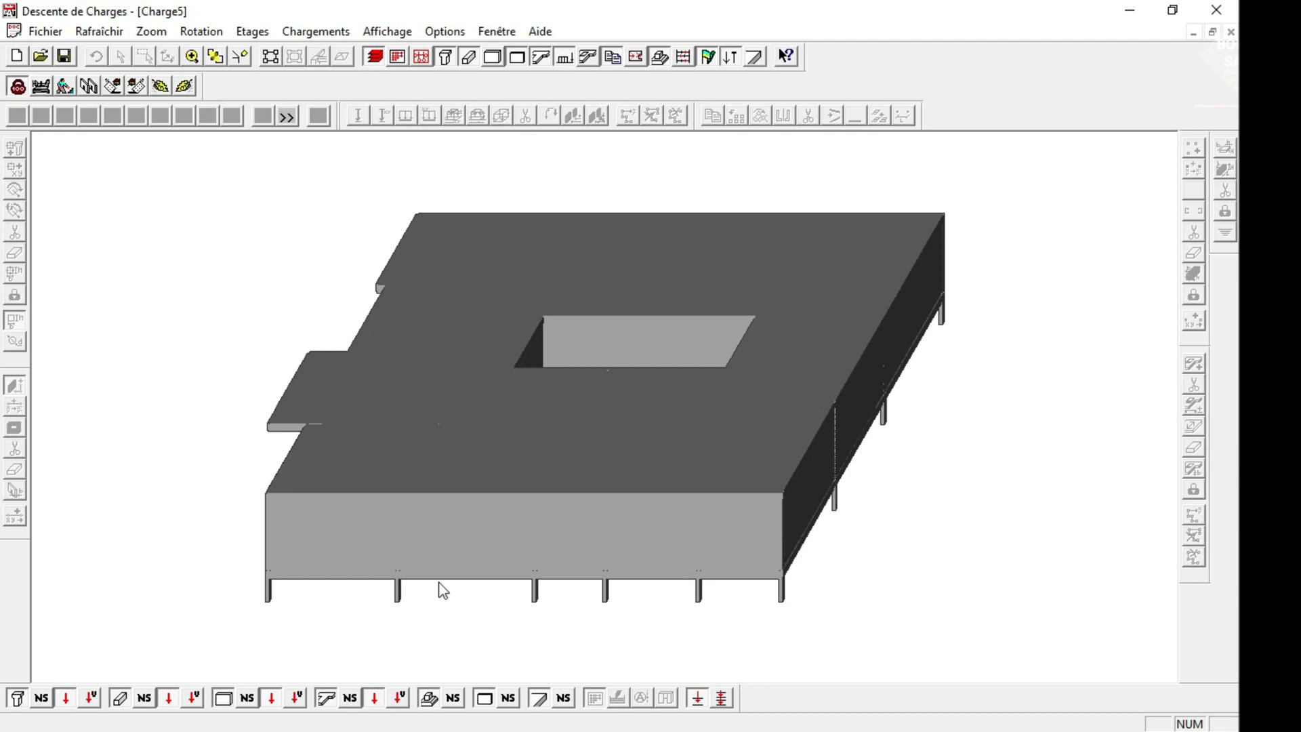
{"action": "left_click", "coordinate": [271, 57]}
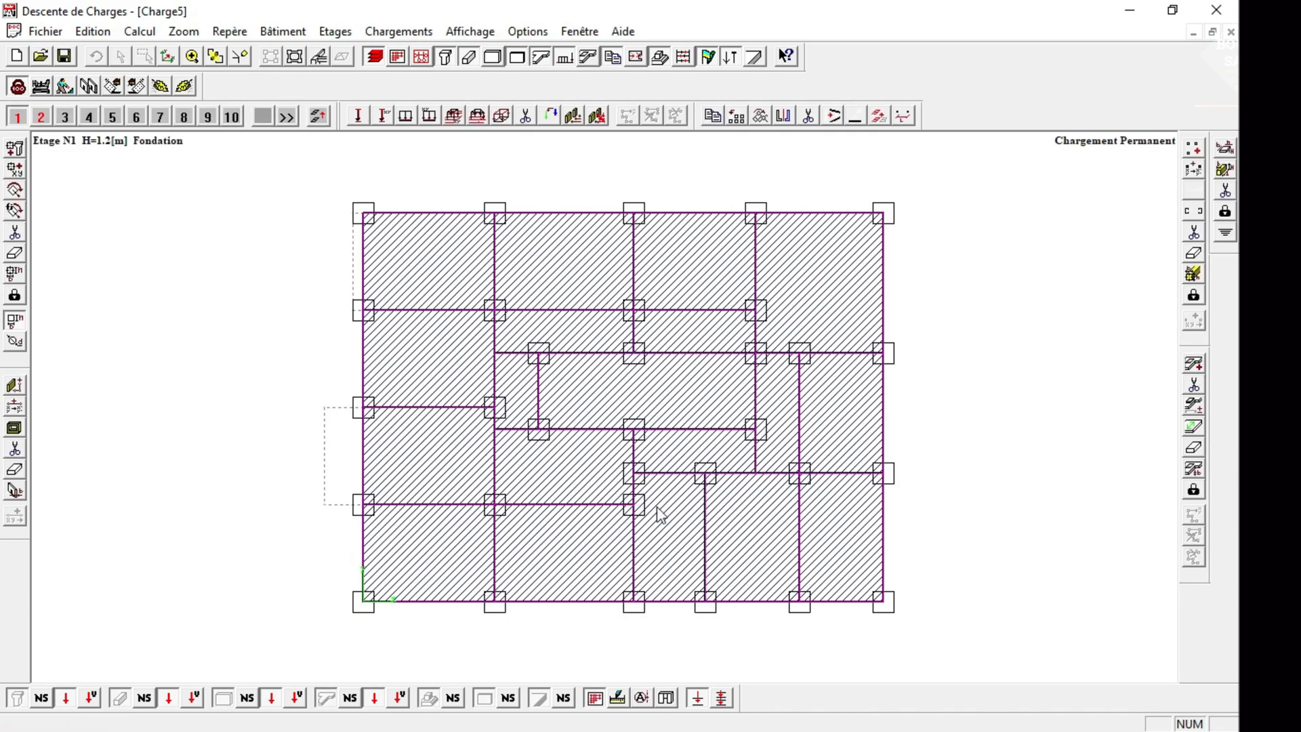
{"action": "left_click", "coordinate": [320, 57]}
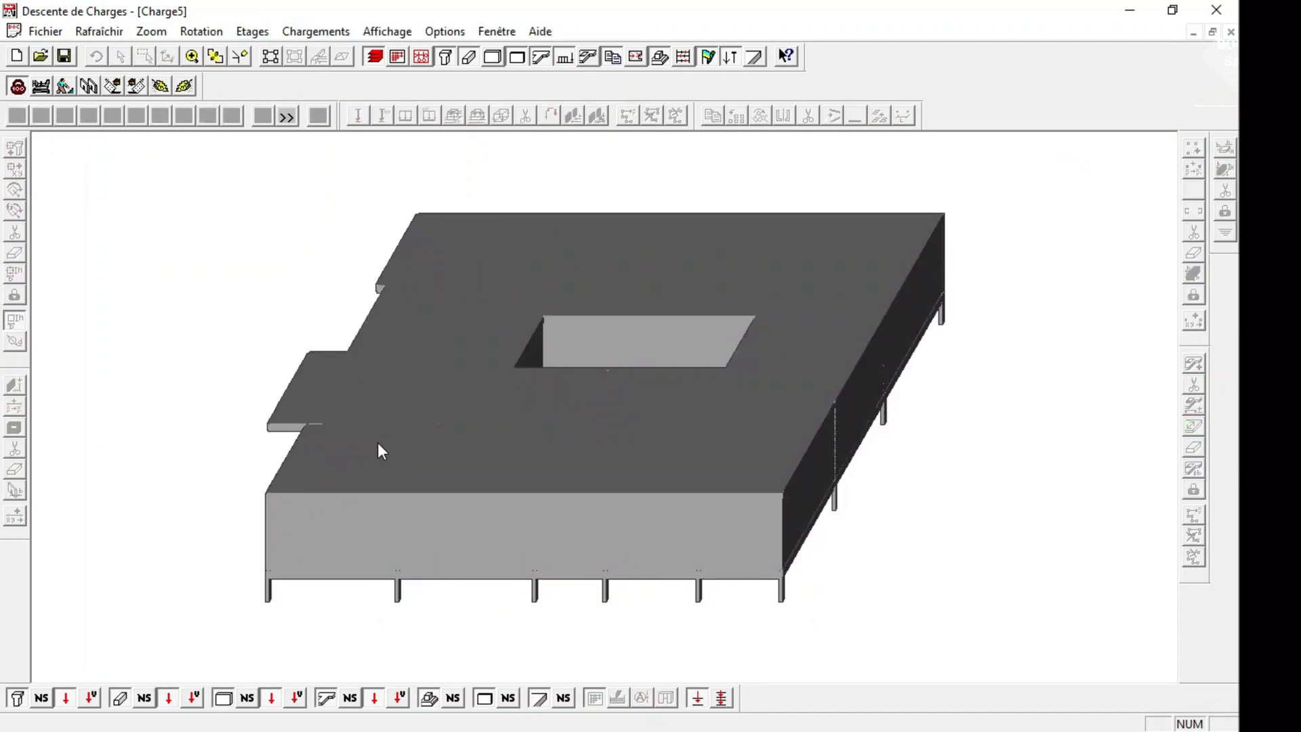
{"action": "left_click", "coordinate": [270, 57]}
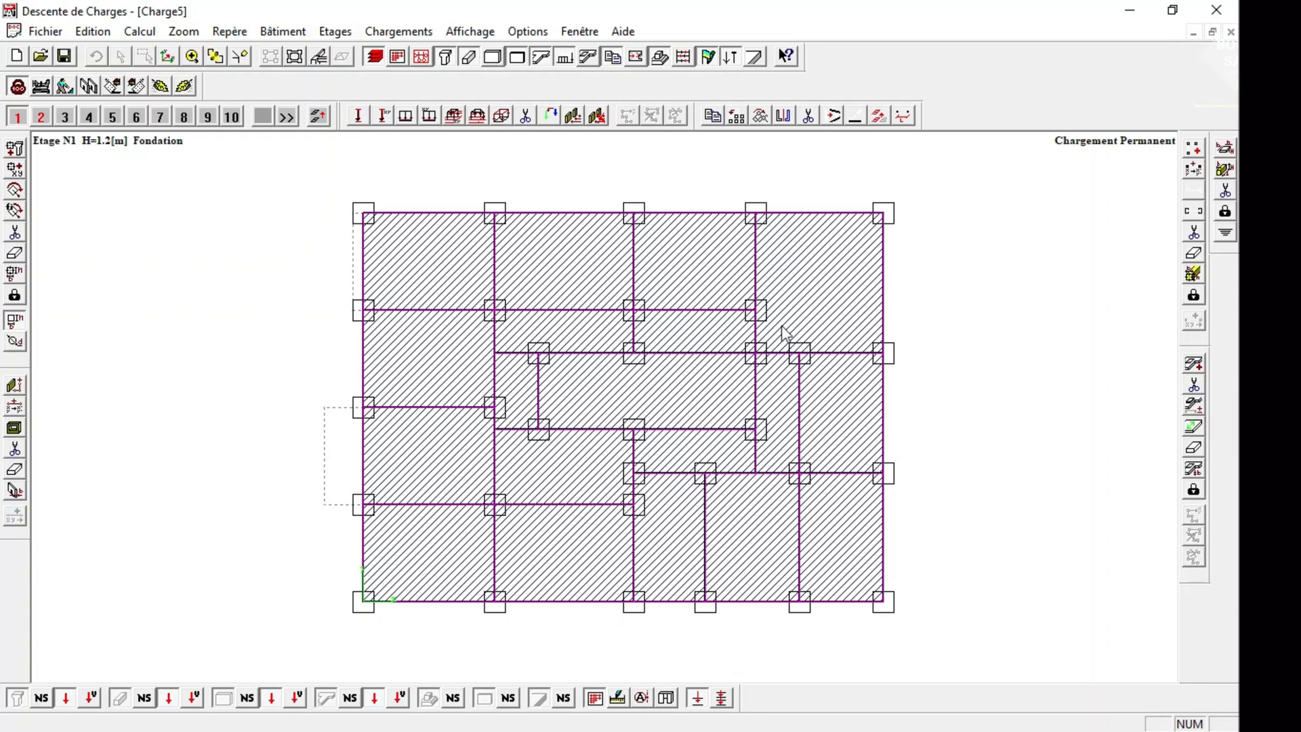
Copy all columns, beams and slabs of storey 2 to storey 3, leaving out the partitions.
{"action": "left_click", "coordinate": [38, 117]}
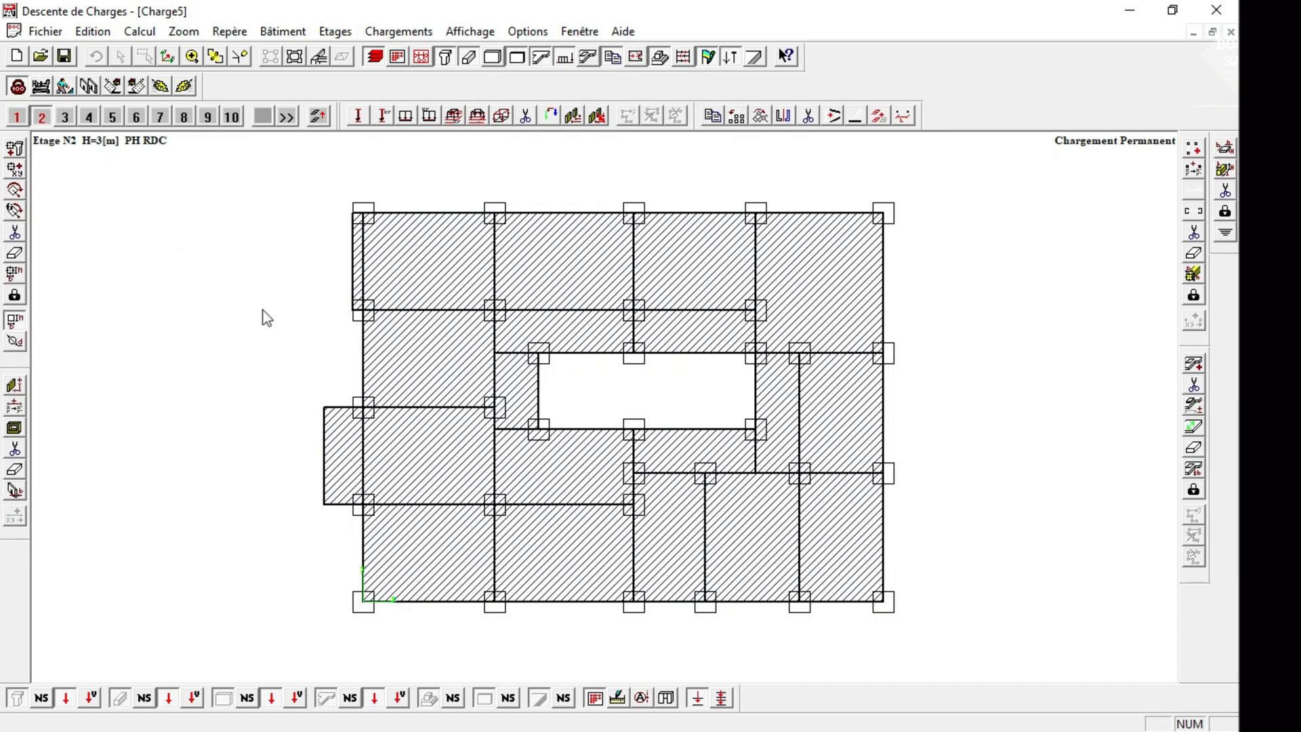
{"action": "left_click", "coordinate": [880, 116]}
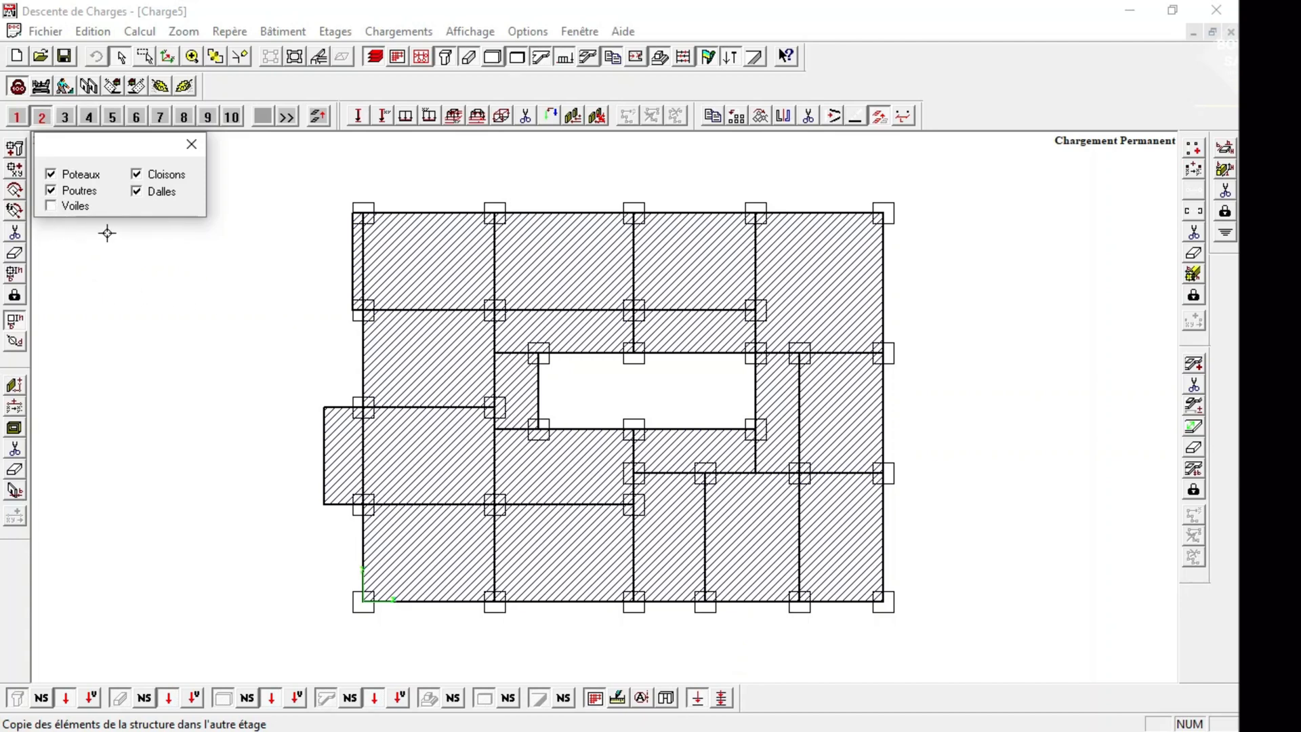
{"action": "left_click", "coordinate": [153, 181]}
{"action": "right_click", "coordinate": [259, 176]}
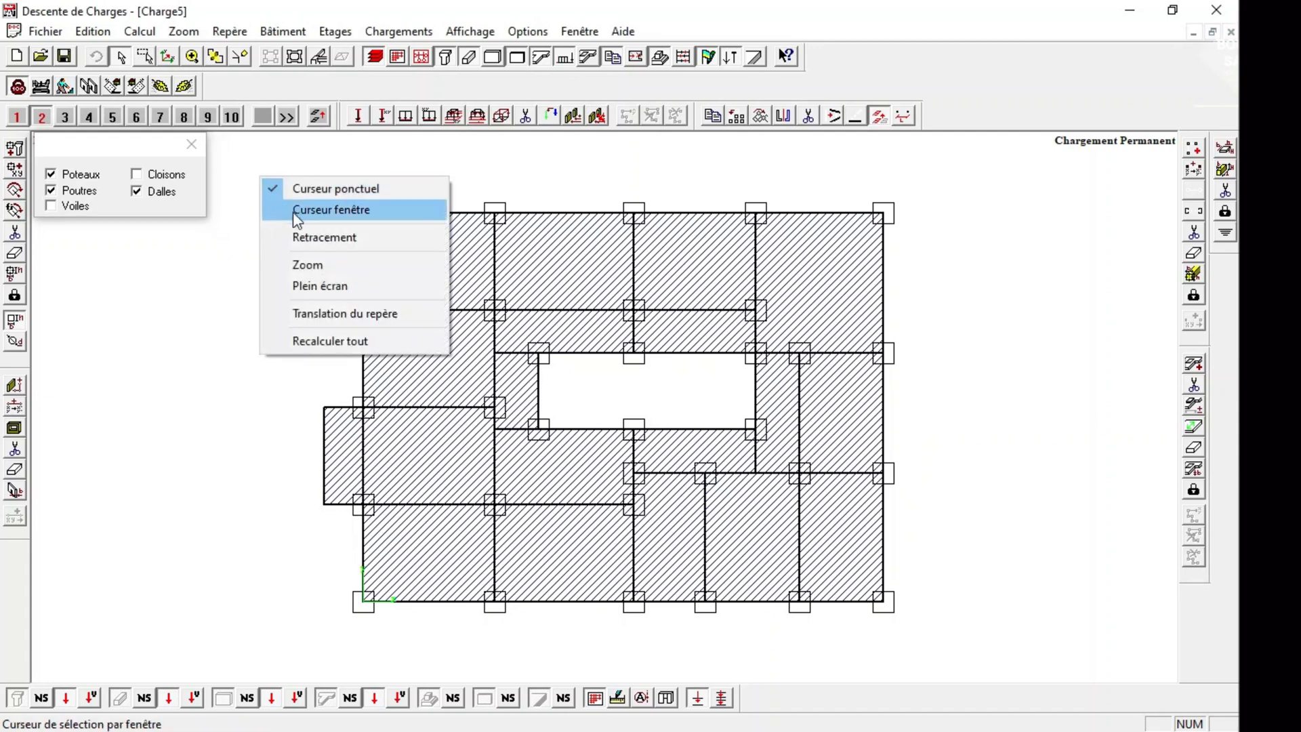
{"action": "left_click", "coordinate": [296, 212]}
{"action": "left_click_drag", "start_coordinate": [298, 189], "coordinate": [971, 645]}
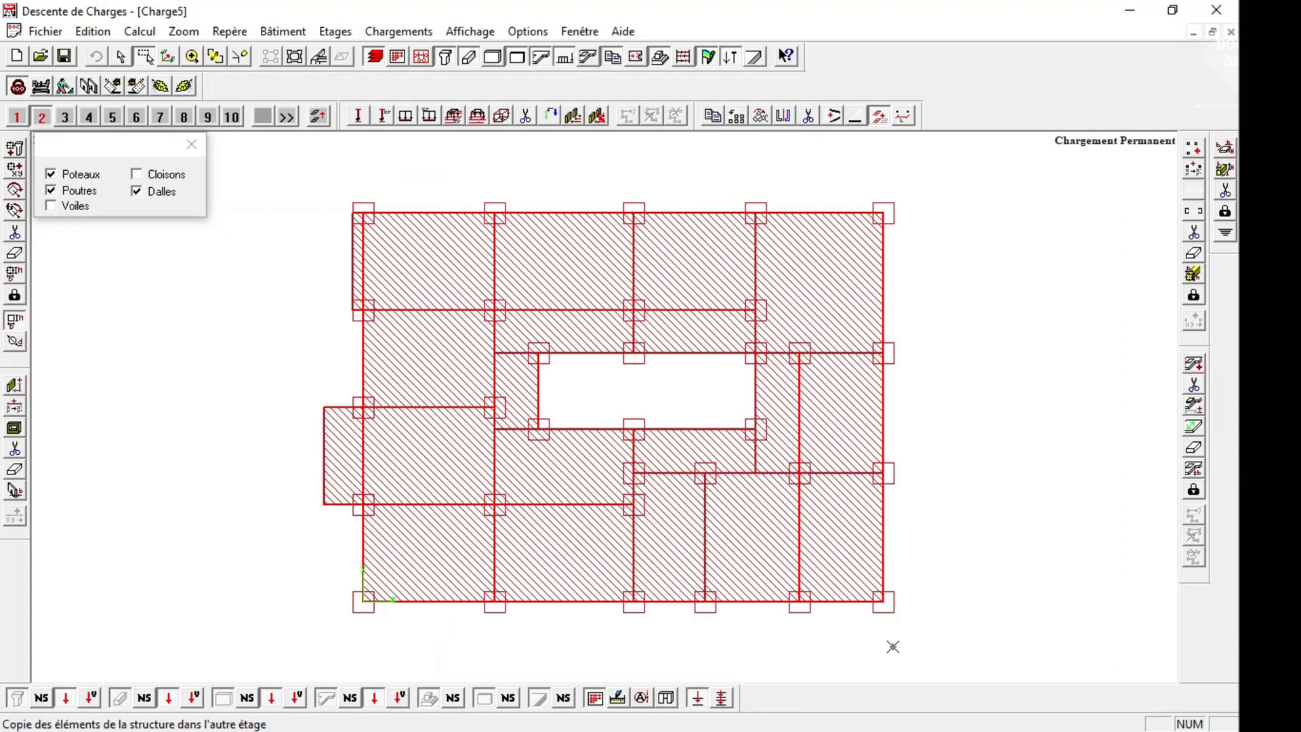
{"action": "left_click", "coordinate": [63, 119]}
{"action": "left_click", "coordinate": [620, 410]}
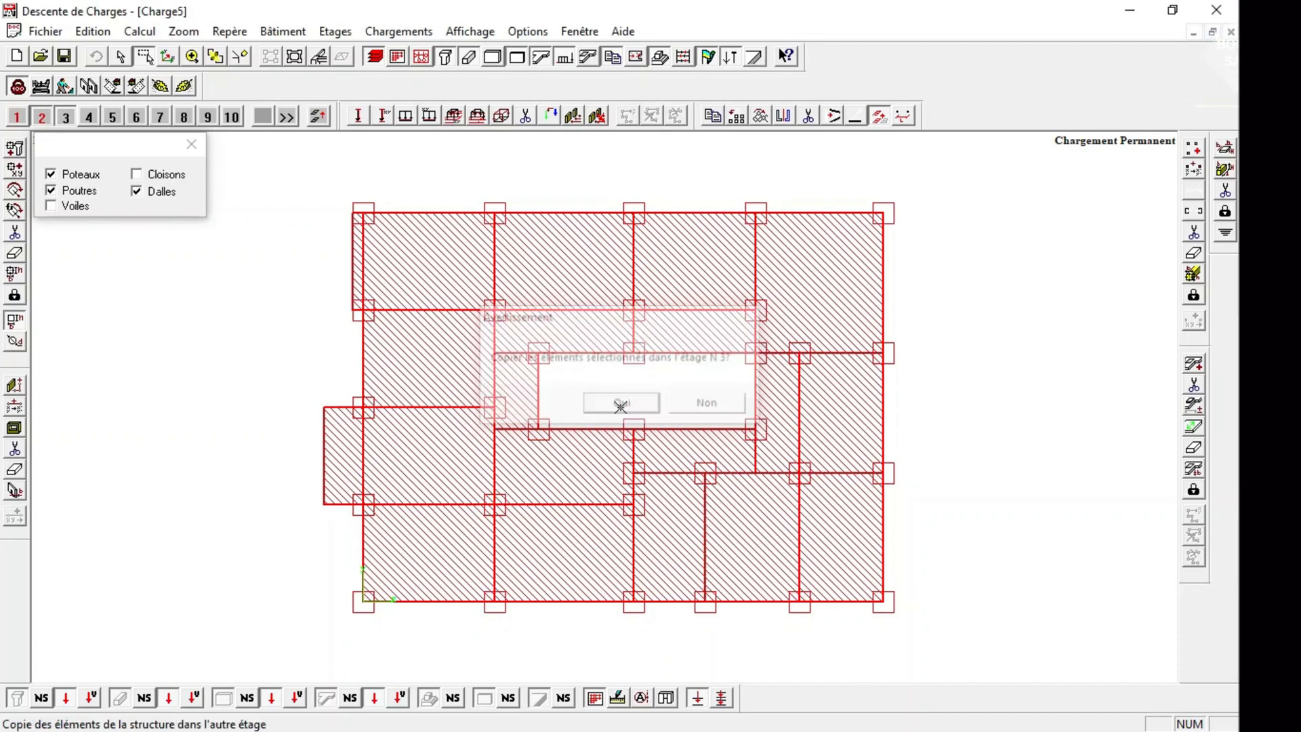
Copy the same selection of columns, beams and slabs to storey 4 and check the building in 3D.
{"action": "left_click", "coordinate": [89, 117]}
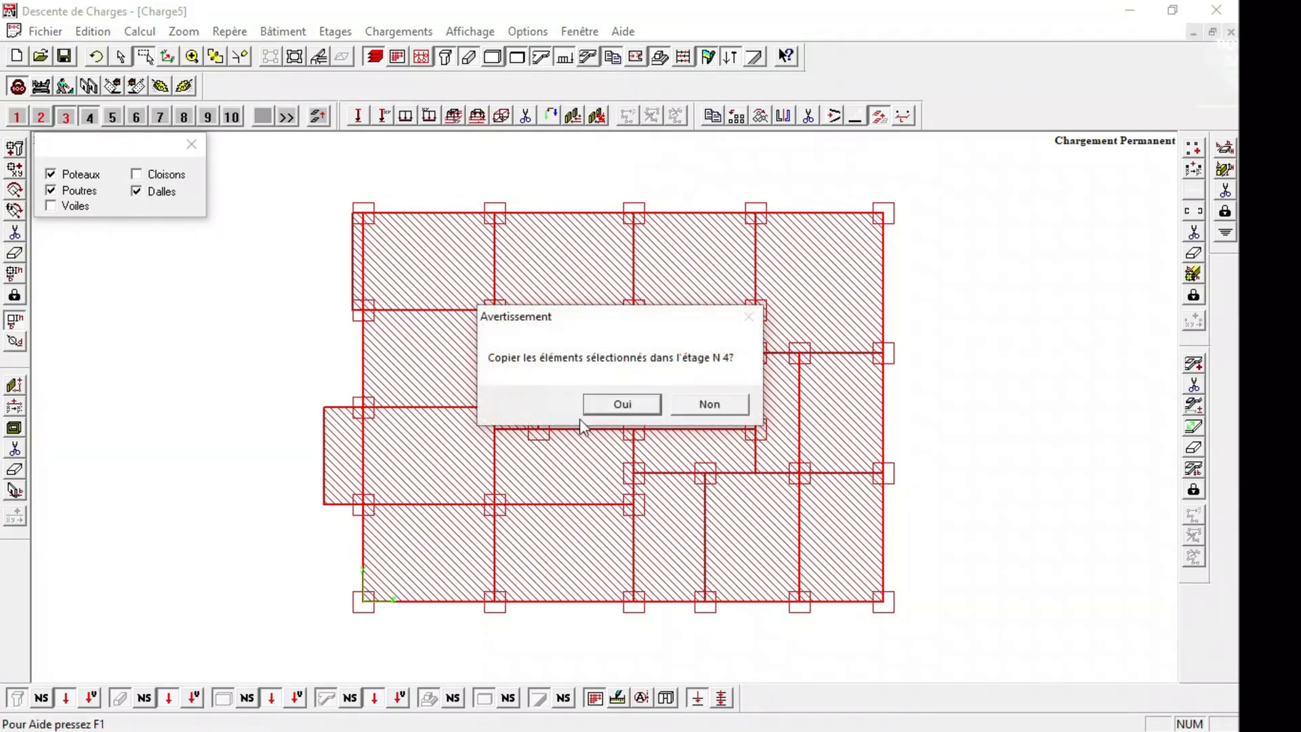
{"action": "left_click", "coordinate": [619, 405]}
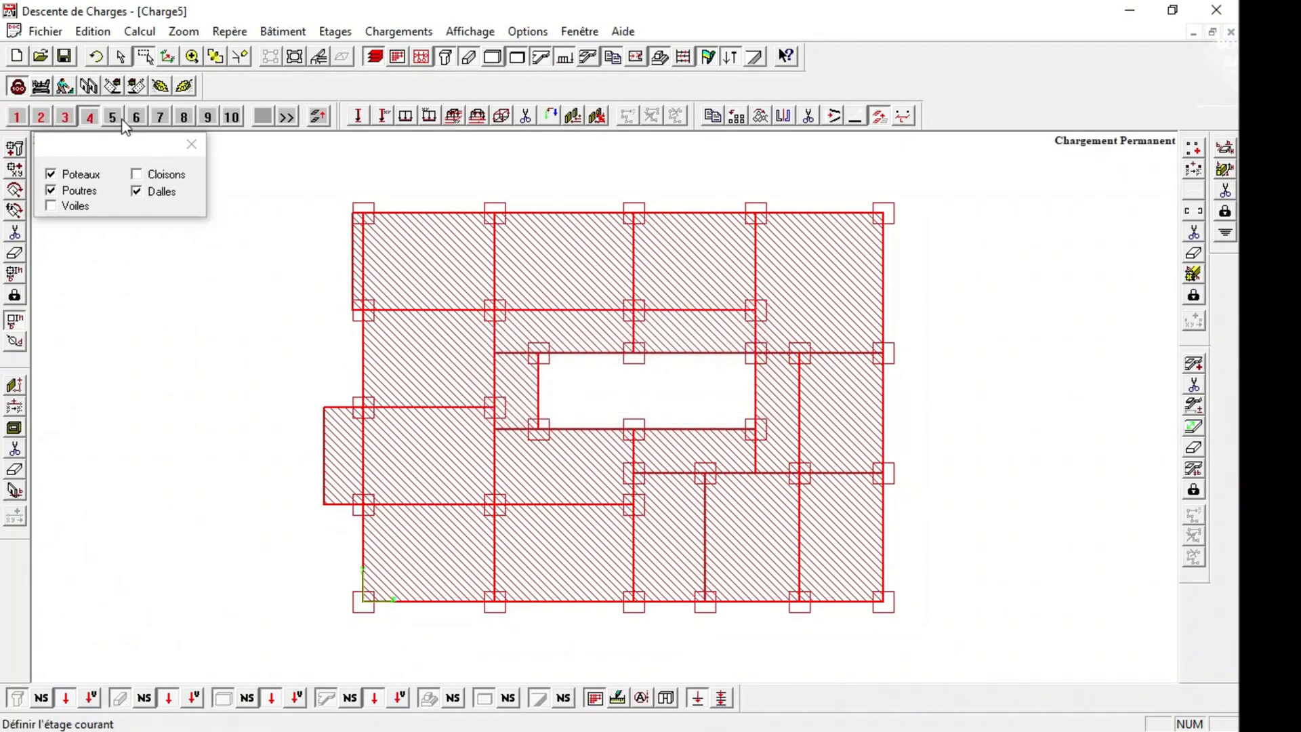
{"action": "left_click", "coordinate": [191, 144]}
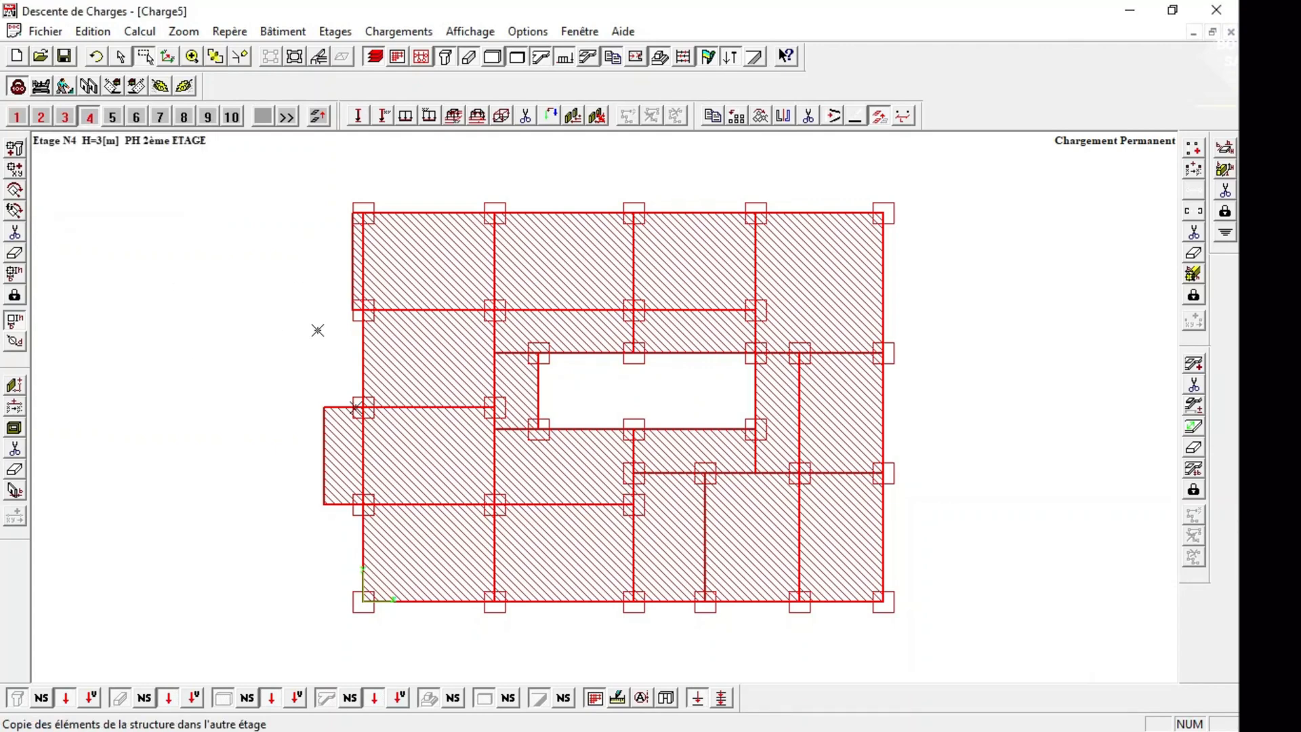
{"action": "left_click", "coordinate": [319, 56]}
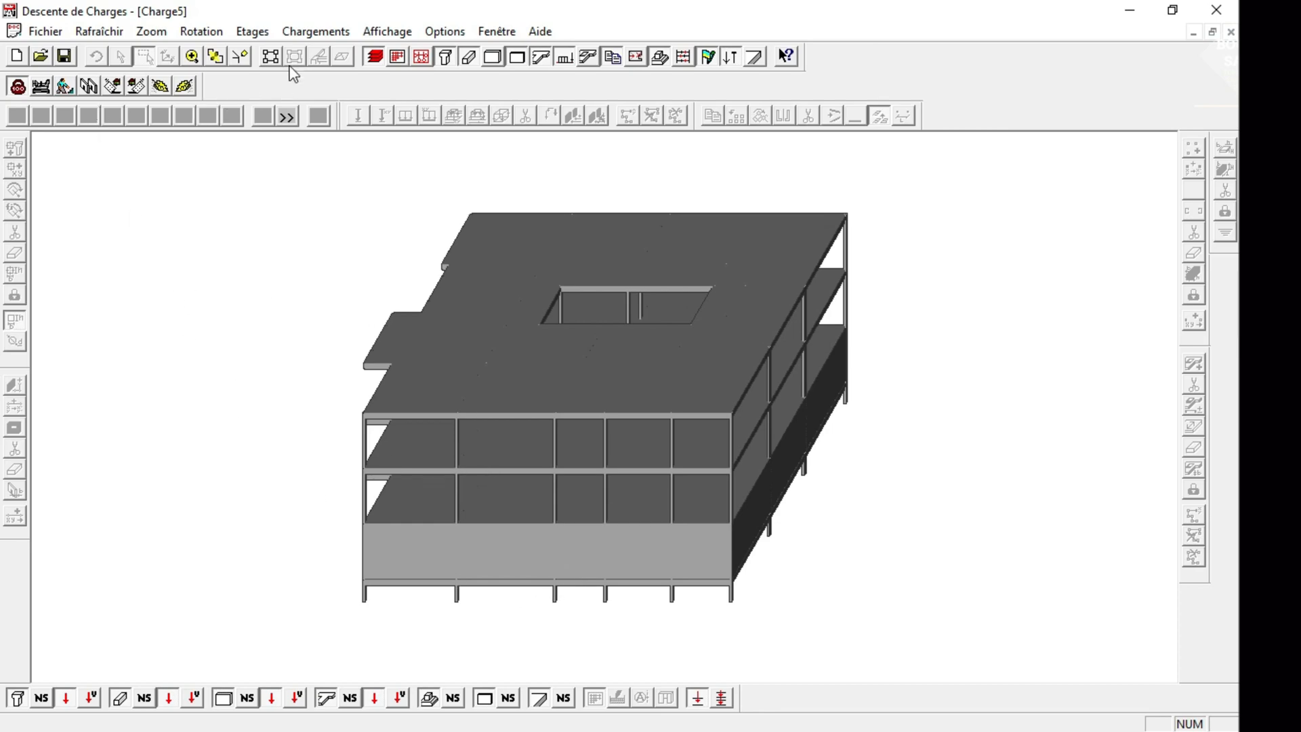
{"action": "left_click", "coordinate": [275, 57]}
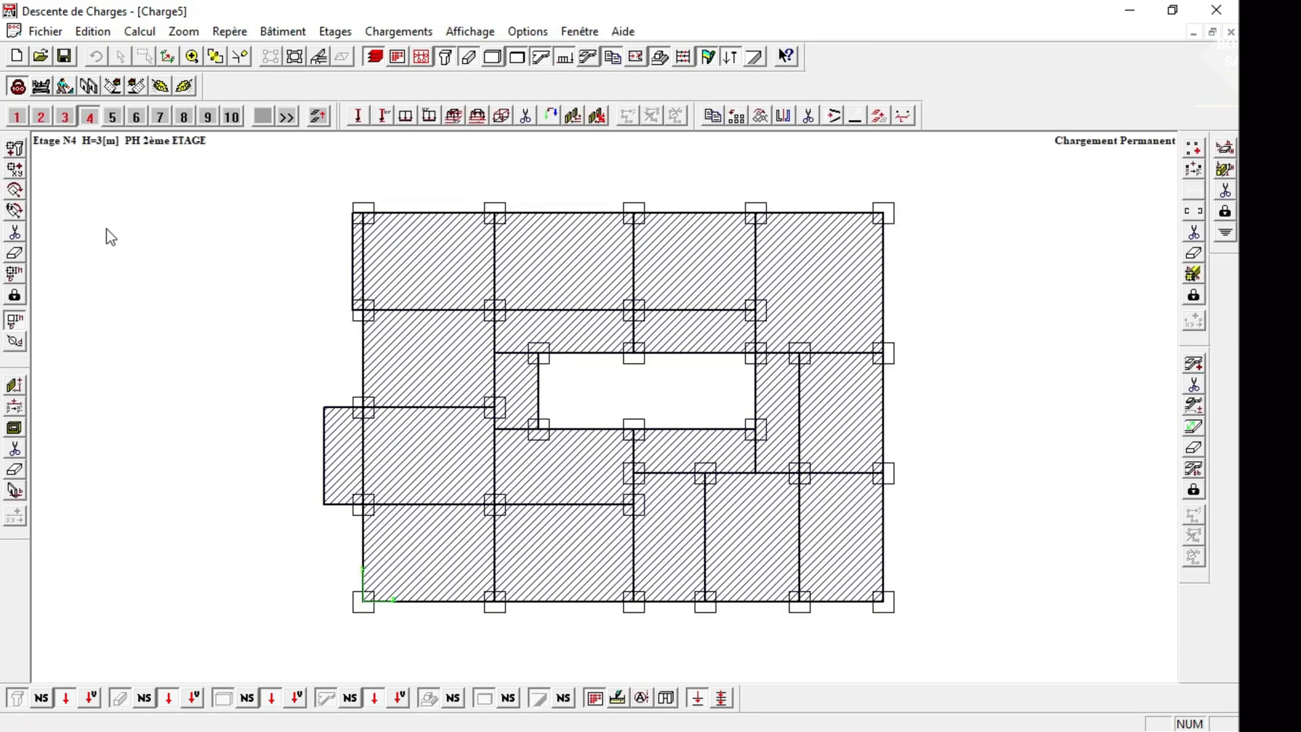
On storey 2, draw 0.08 × 3 m partitions along the top edge, the upper left overhang and the second row's beam line.
{"action": "left_click", "coordinate": [42, 116]}
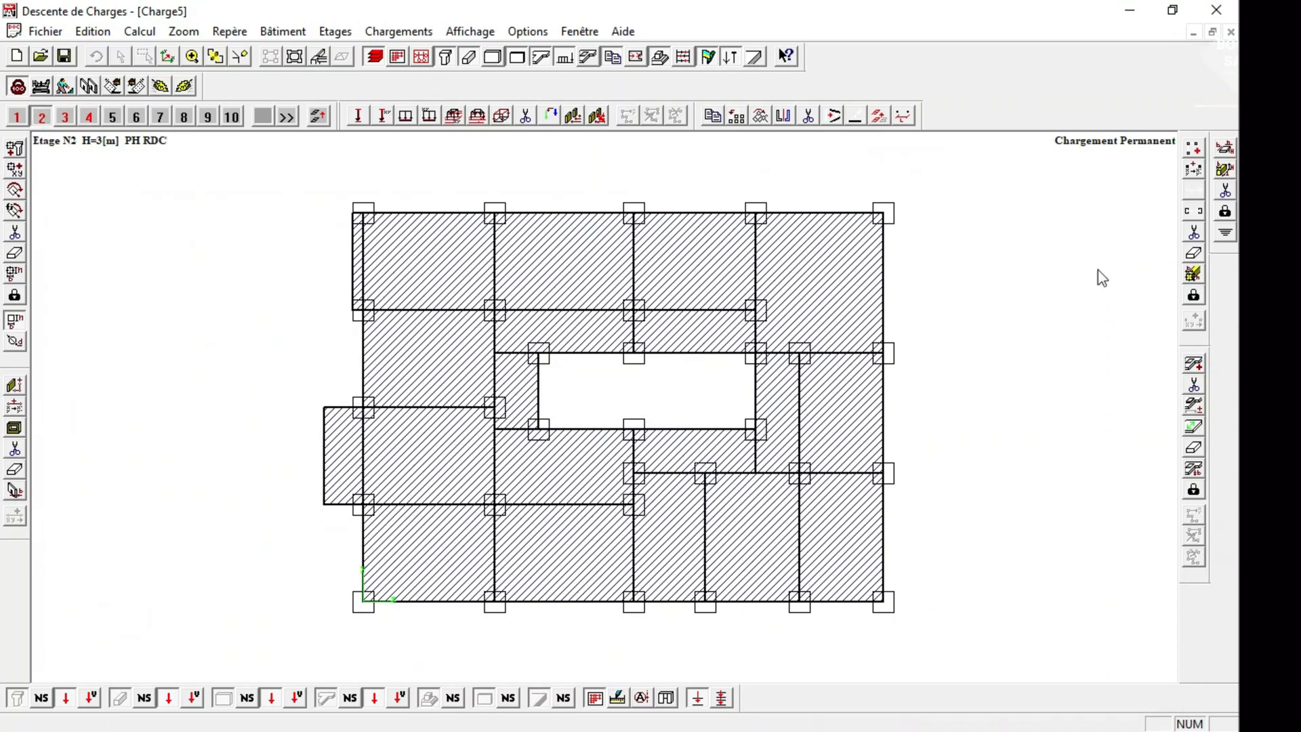
{"action": "left_click", "coordinate": [14, 385]}
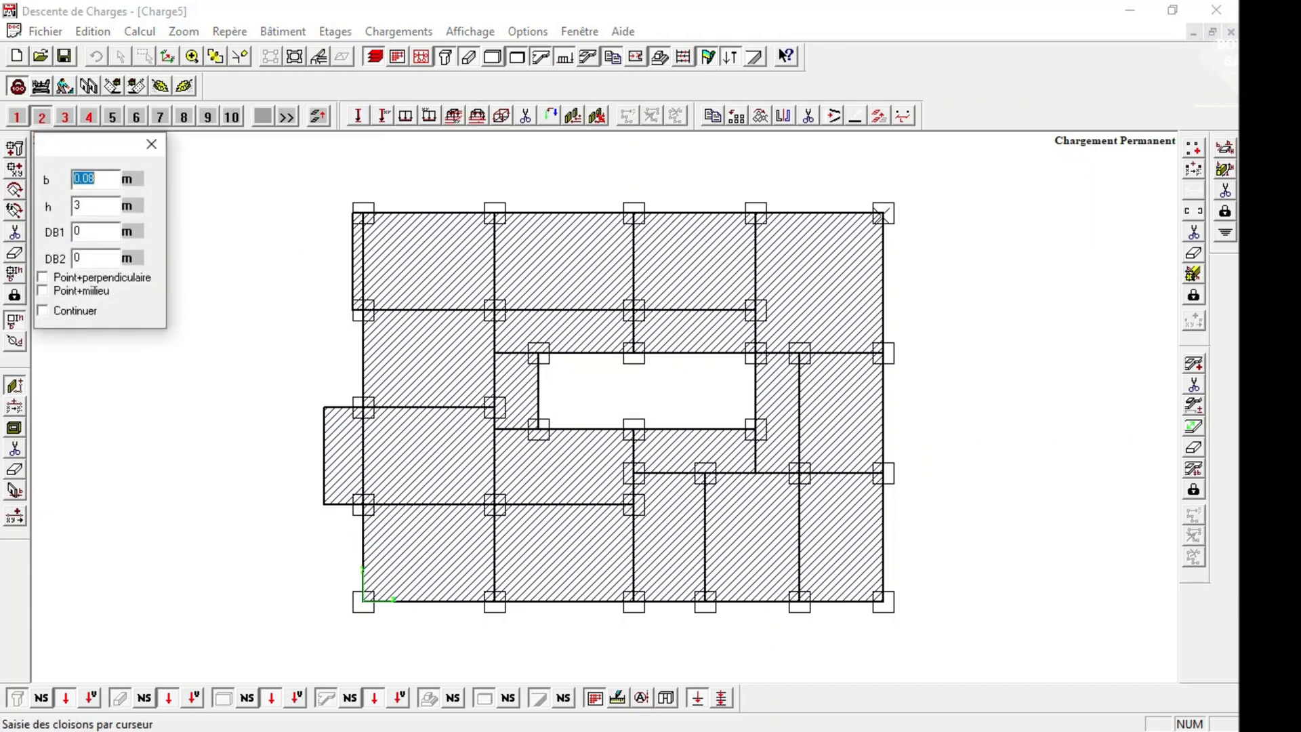
{"action": "left_click", "coordinate": [883, 214]}
{"action": "left_click", "coordinate": [358, 214]}
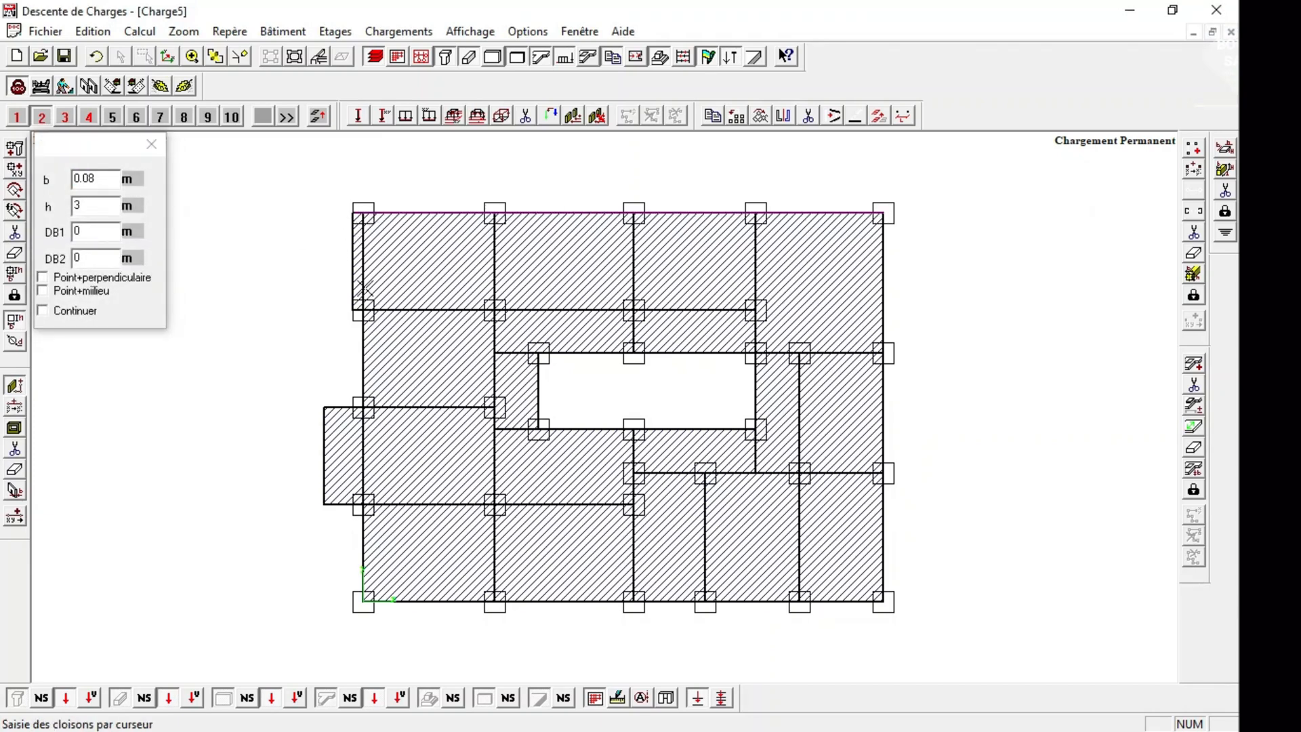
{"action": "left_click", "coordinate": [350, 207]}
{"action": "left_click", "coordinate": [349, 309]}
{"action": "left_click", "coordinate": [346, 310]}
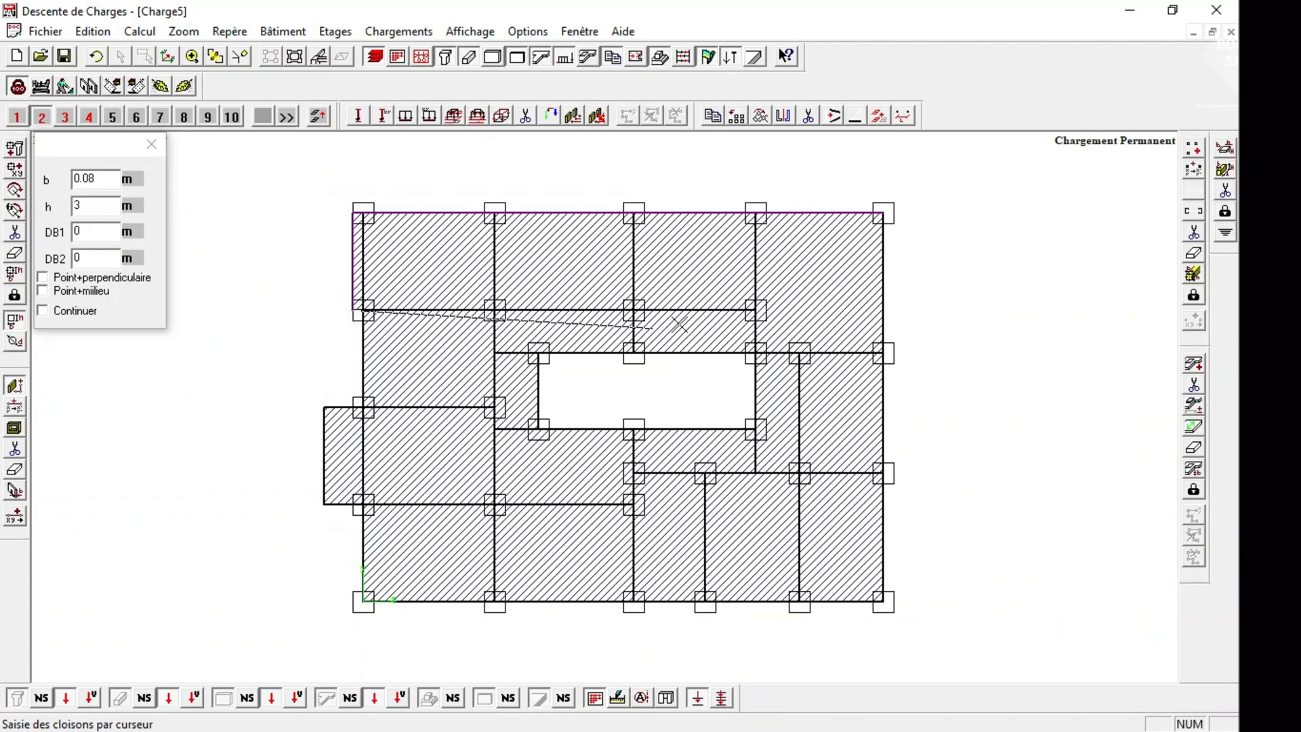
{"action": "left_click", "coordinate": [756, 310]}
{"action": "left_click", "coordinate": [363, 310]}
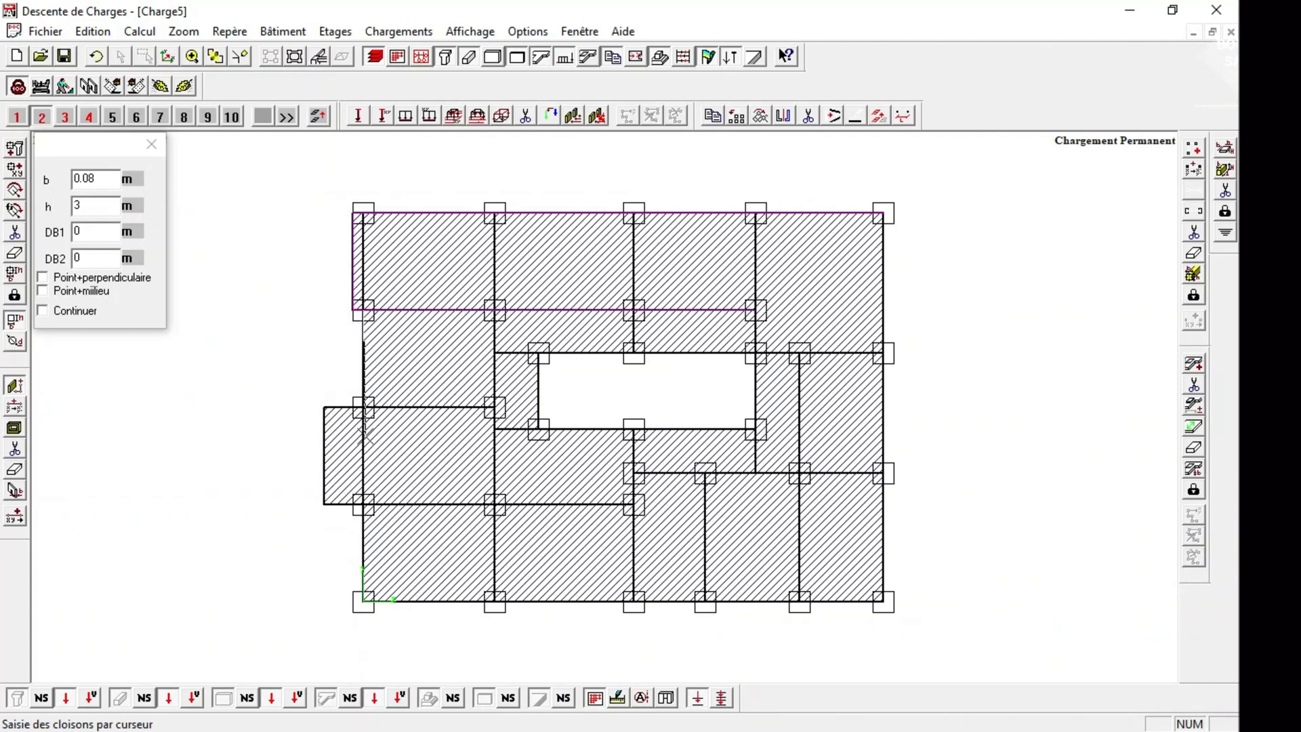
Draw 0.08 m partitions down the left facade, around the projecting left overhang, and along the whole bottom edge of storey 2.
{"action": "left_click", "coordinate": [329, 404]}
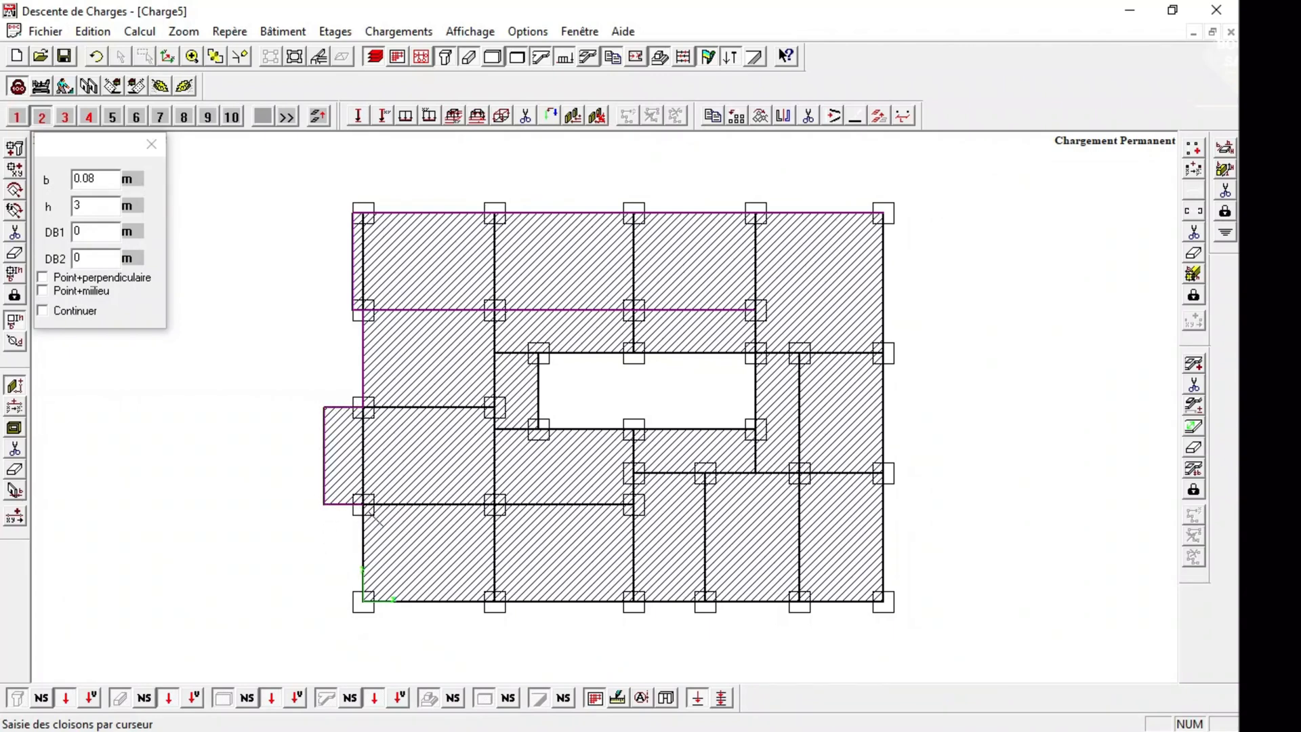
{"action": "left_click", "coordinate": [363, 504]}
{"action": "left_click", "coordinate": [361, 603]}
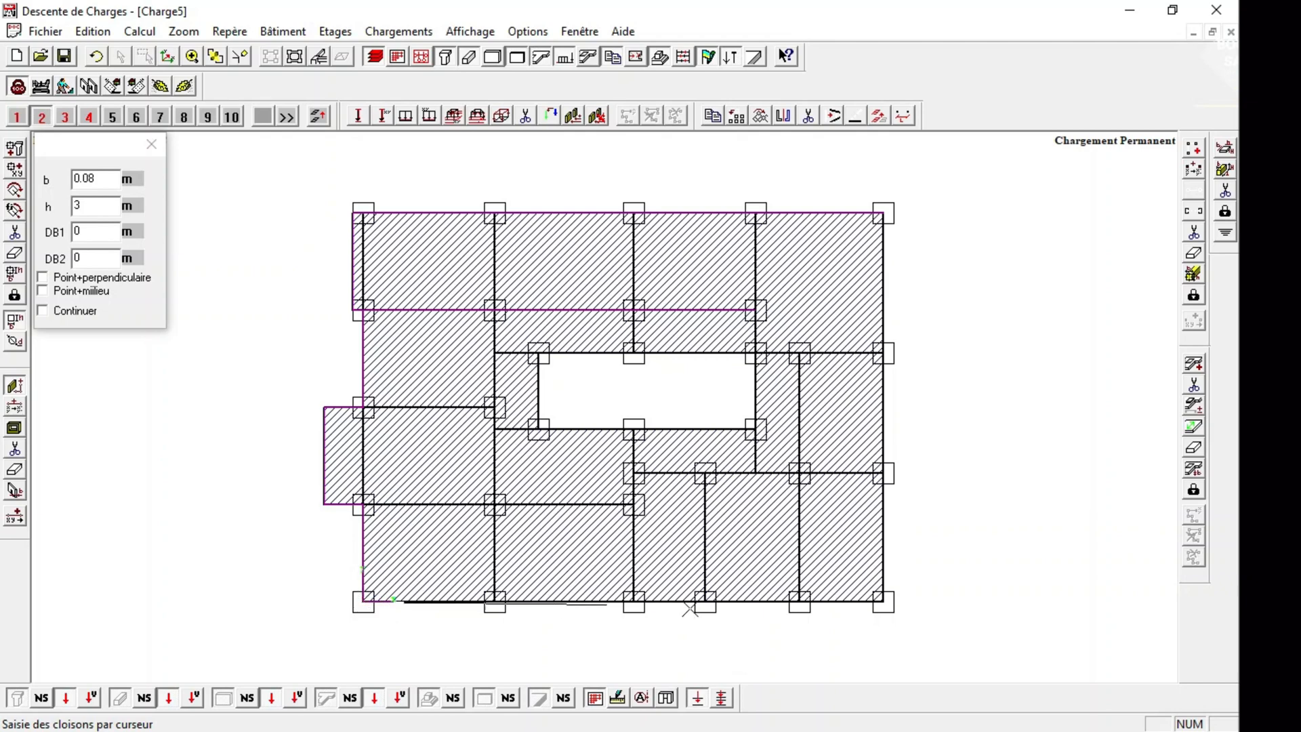
{"action": "left_click", "coordinate": [880, 601]}
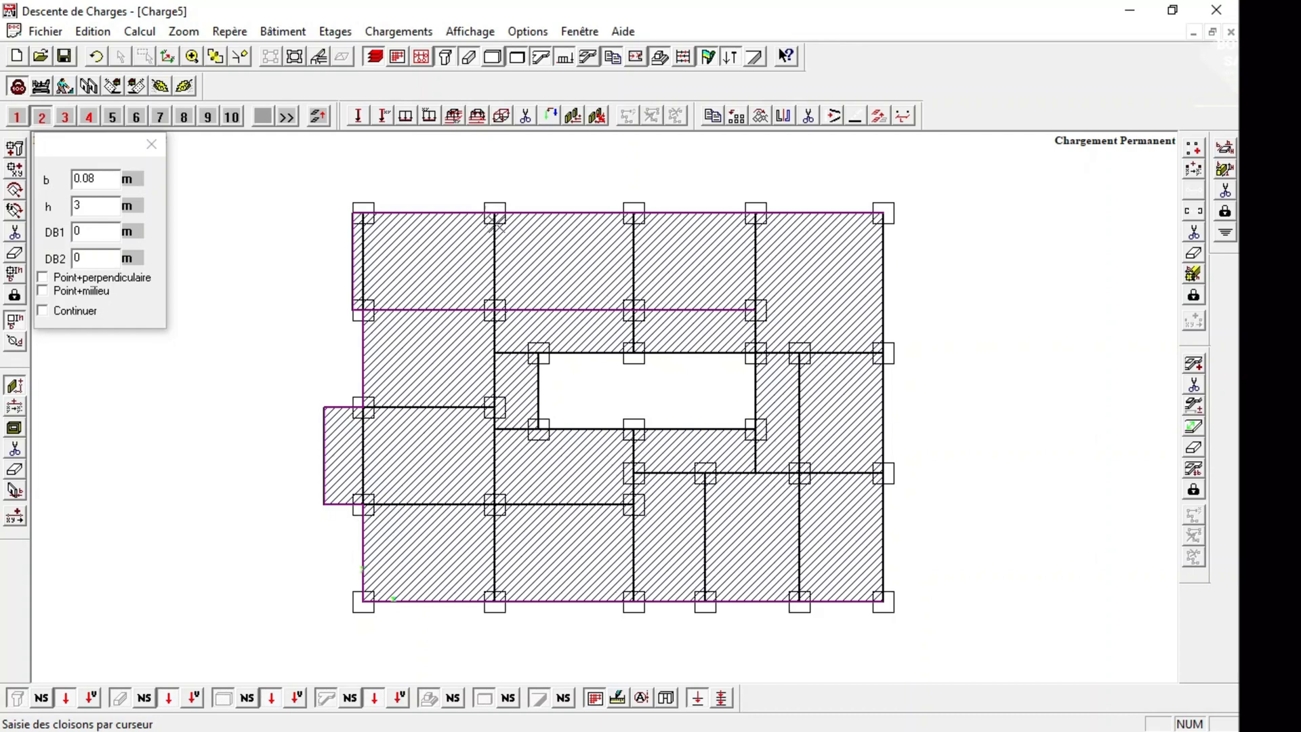
Draw 0.08 m partitions along the second column line, the left bay's middle beam, and the opening's upper beam line to the right edge.
{"action": "left_click", "coordinate": [496, 215]}
{"action": "left_click", "coordinate": [495, 601]}
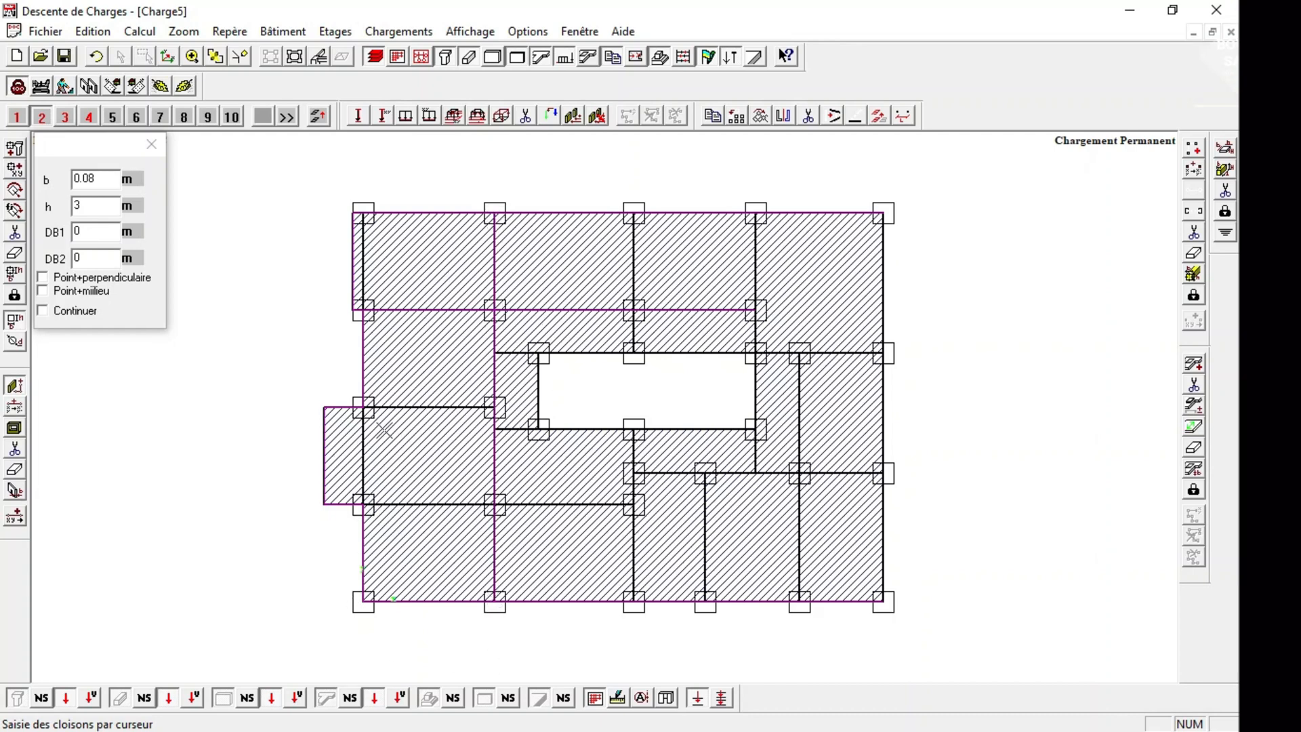
{"action": "left_click", "coordinate": [363, 408]}
{"action": "left_click", "coordinate": [495, 352]}
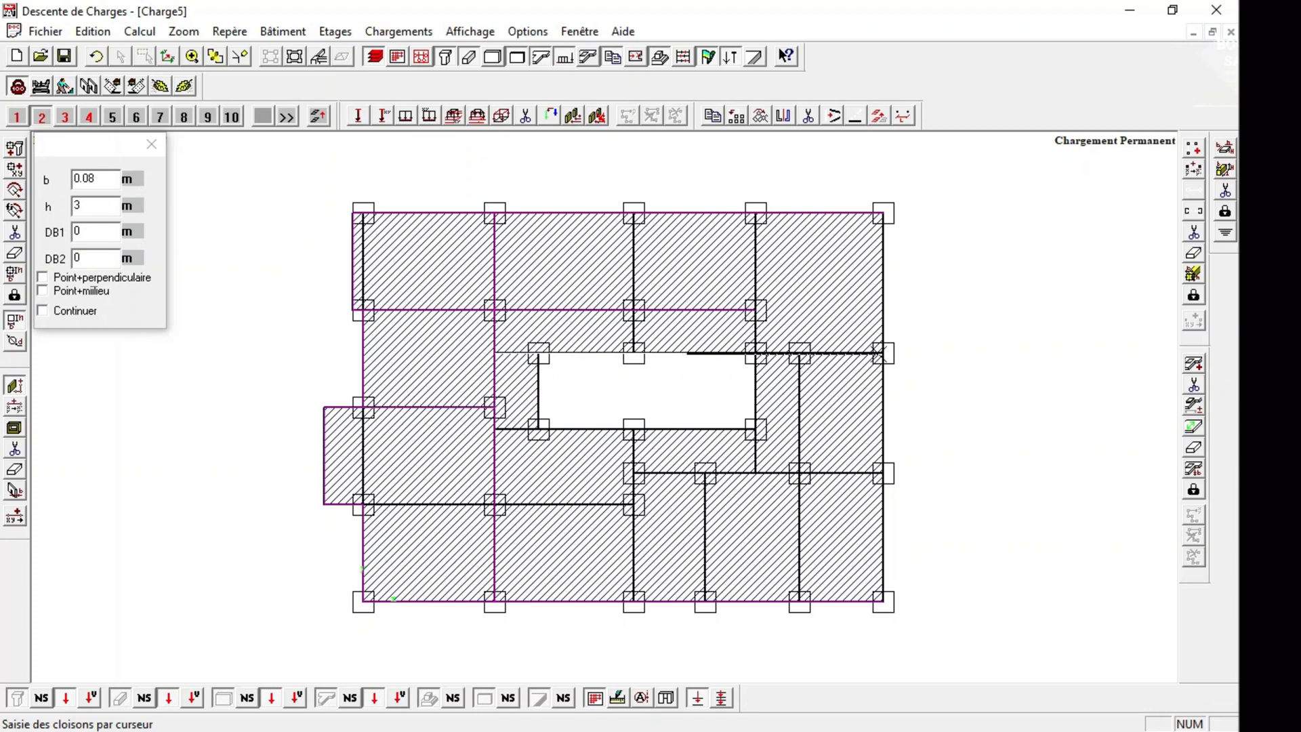
{"action": "left_click", "coordinate": [882, 353]}
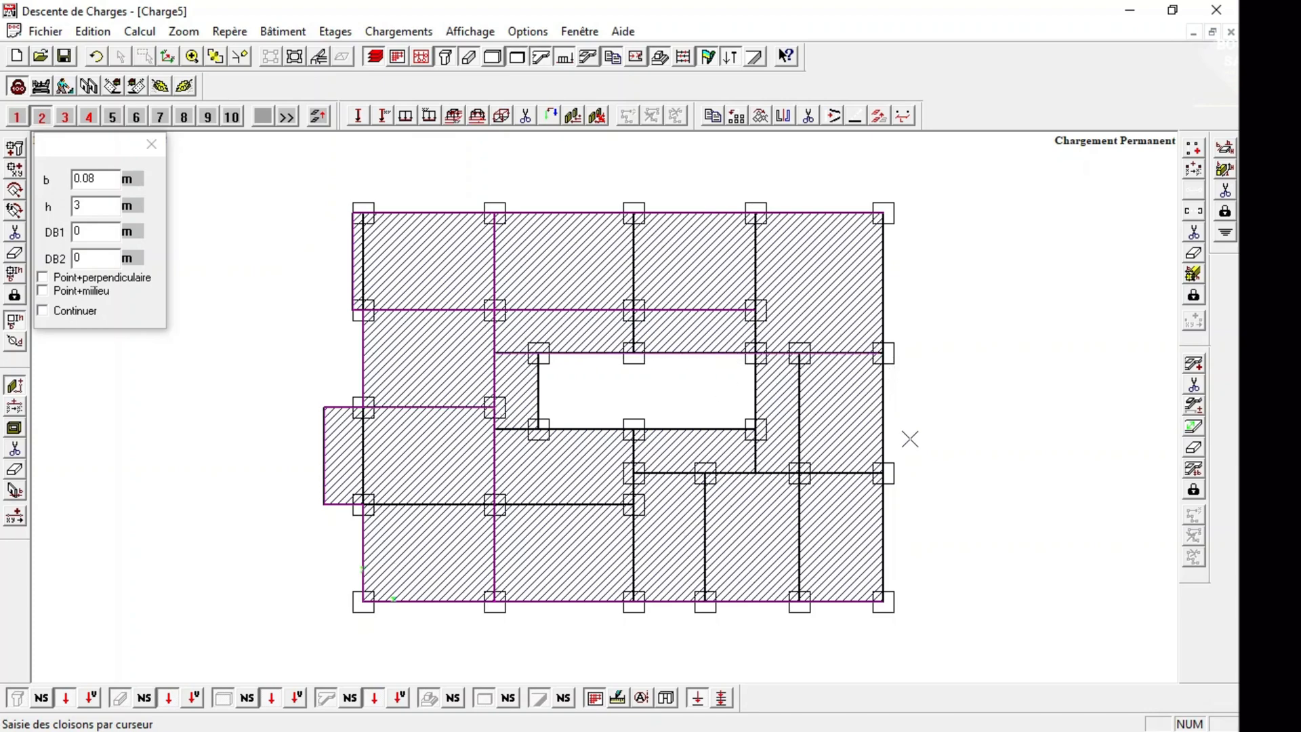
Delete the partition along the opening's upper beam line and redraw it 0.08 m wide in segments, starting with the outer right bay.
{"action": "left_click", "coordinate": [193, 58]}
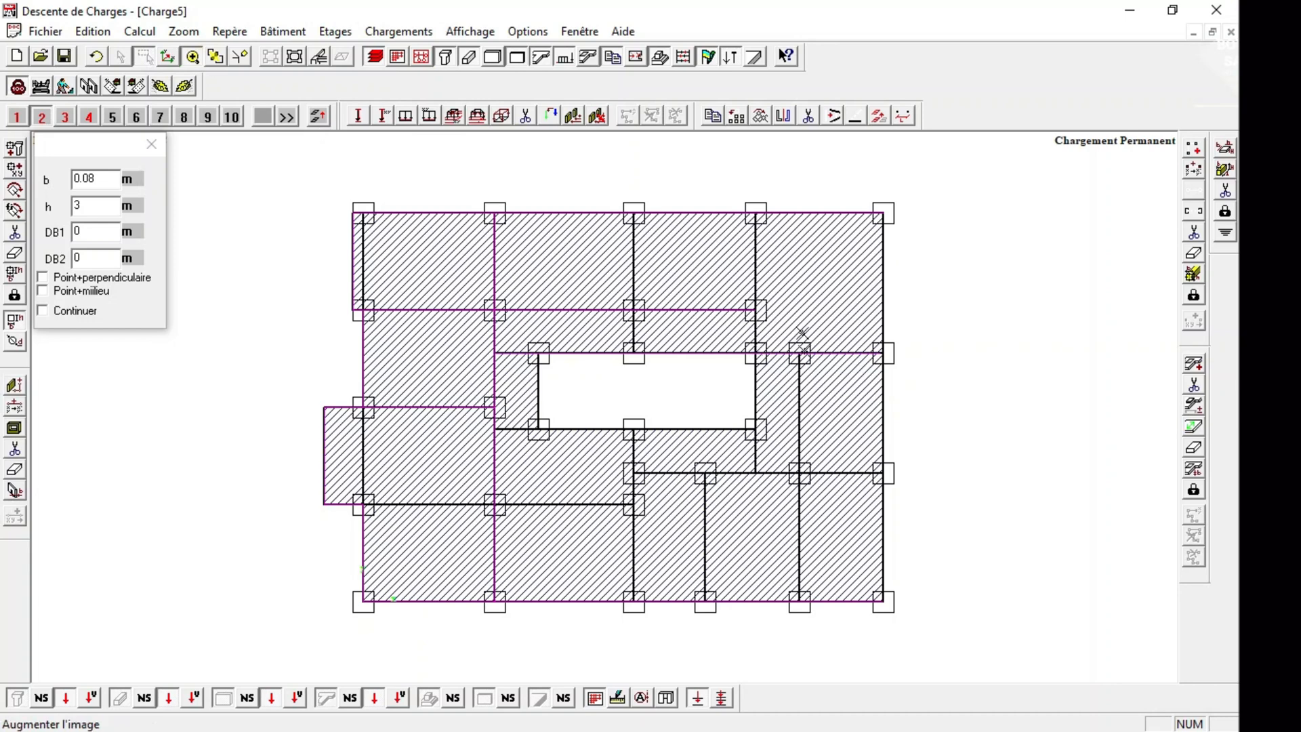
{"action": "left_click_drag", "start_coordinate": [800, 309], "coordinate": [946, 400]}
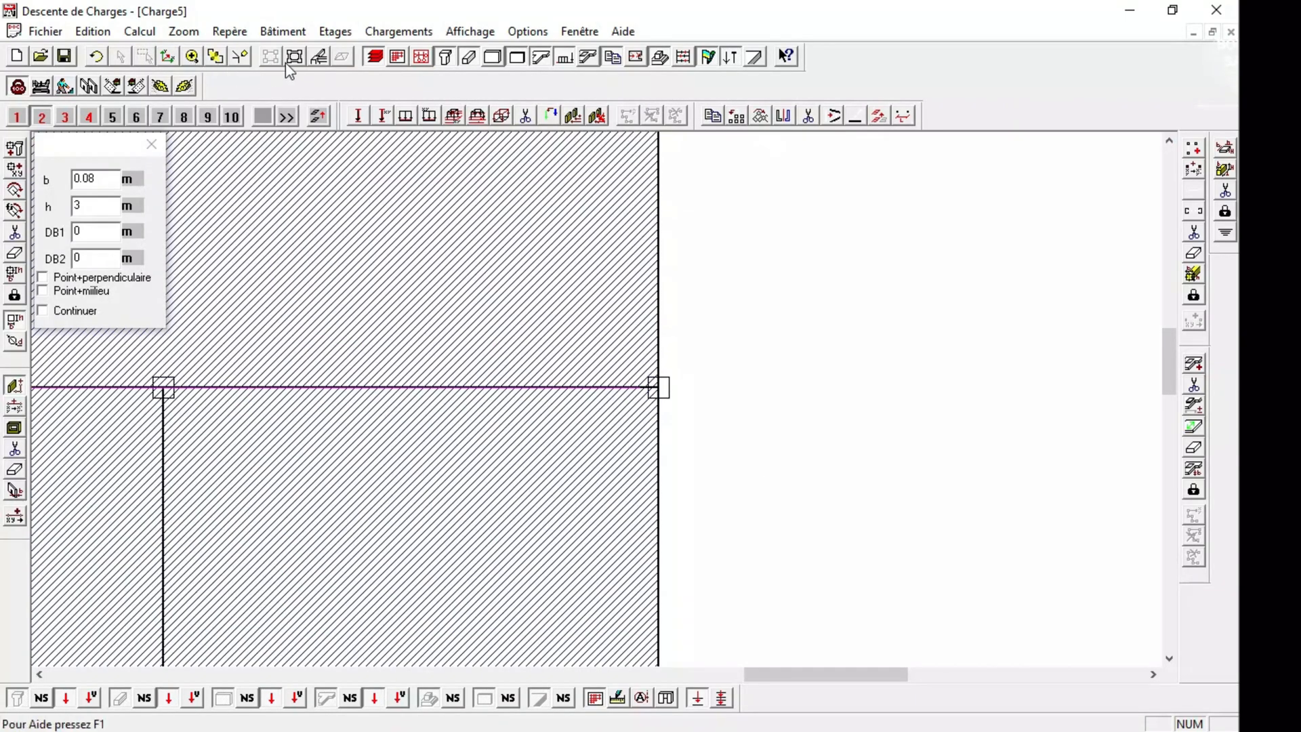
{"action": "left_click", "coordinate": [14, 449]}
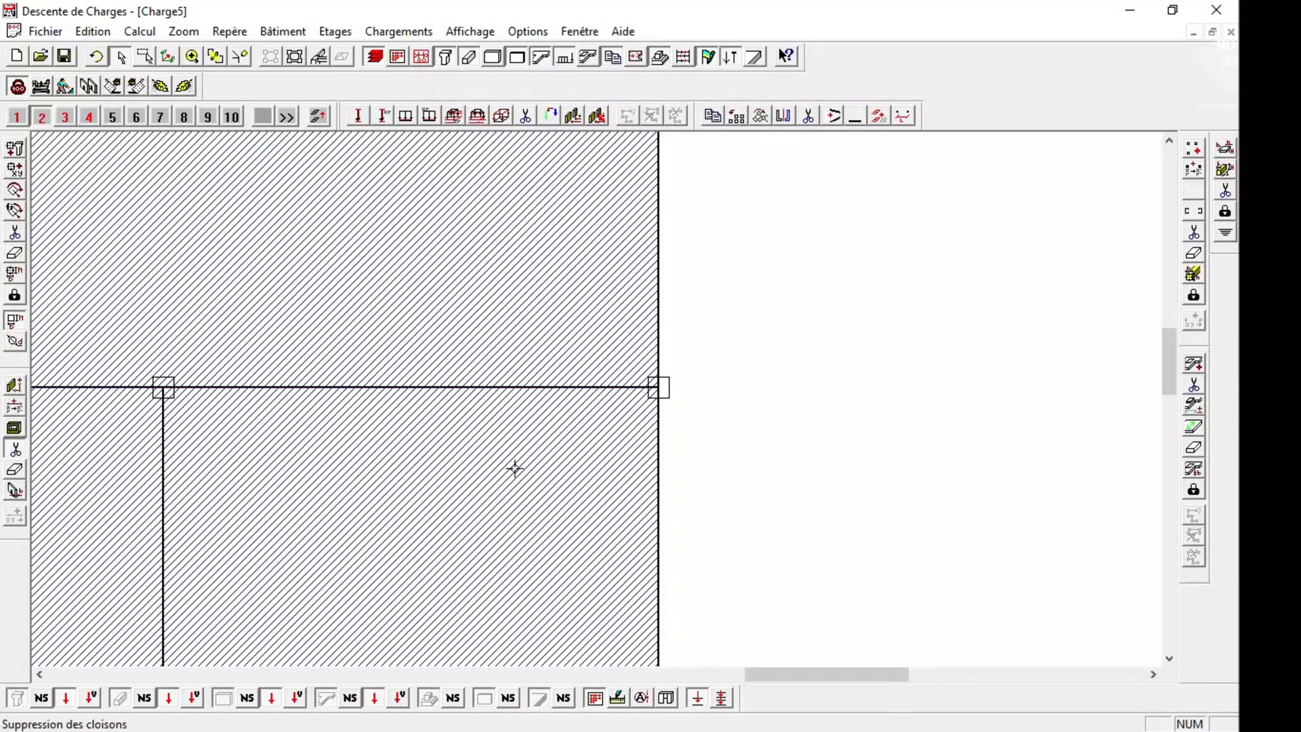
{"action": "left_click", "coordinate": [14, 384]}
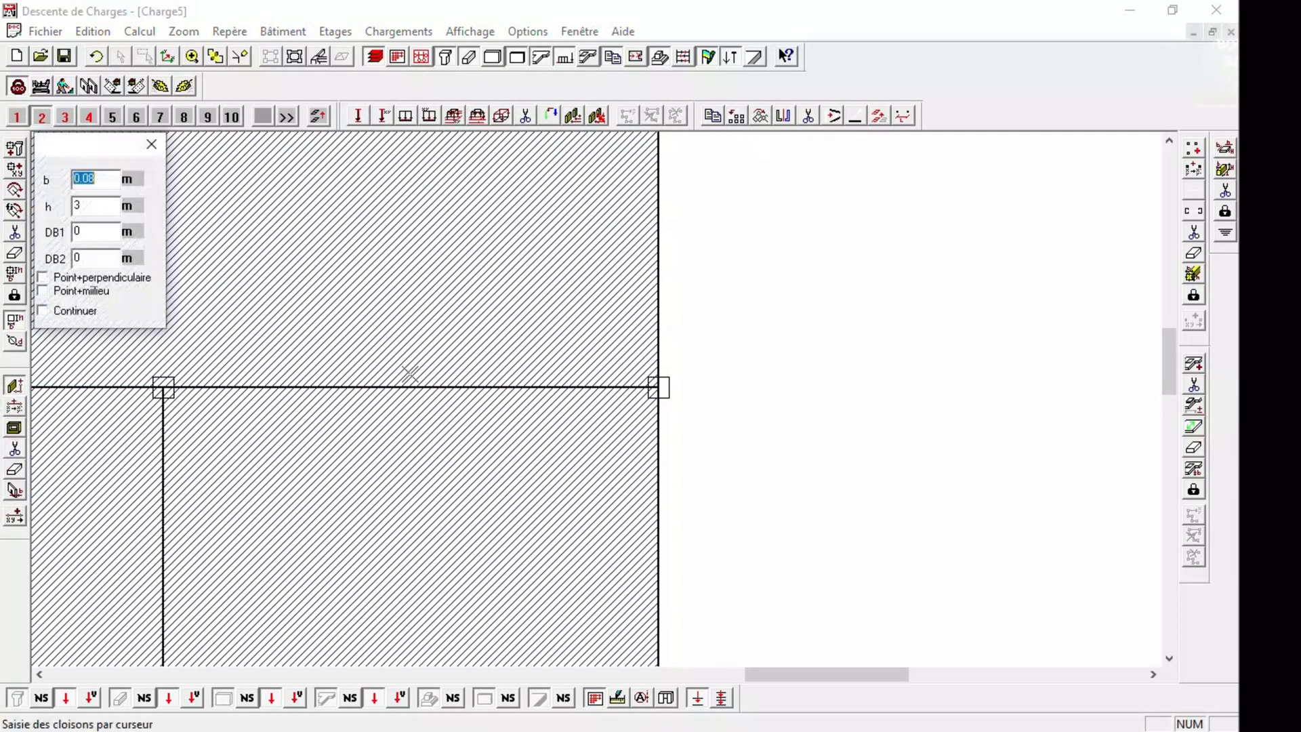
{"action": "left_click", "coordinate": [659, 387]}
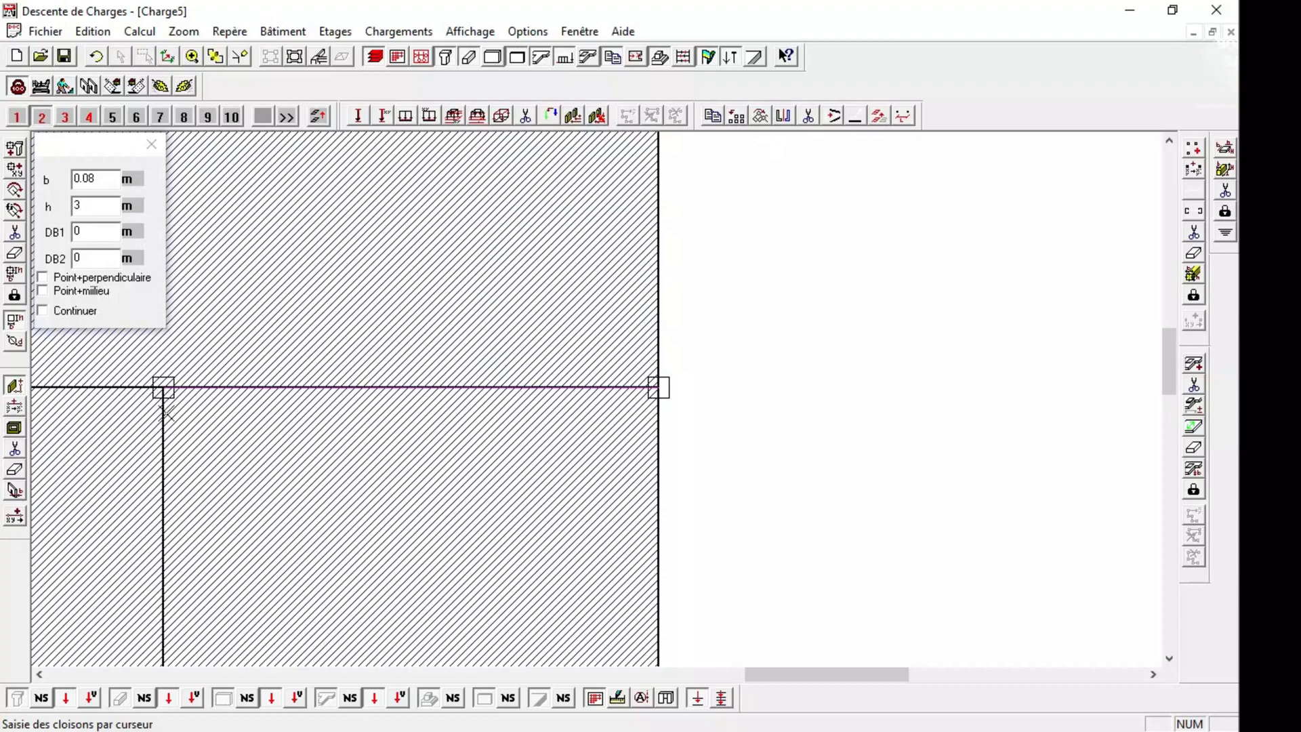
{"action": "left_click", "coordinate": [215, 56]}
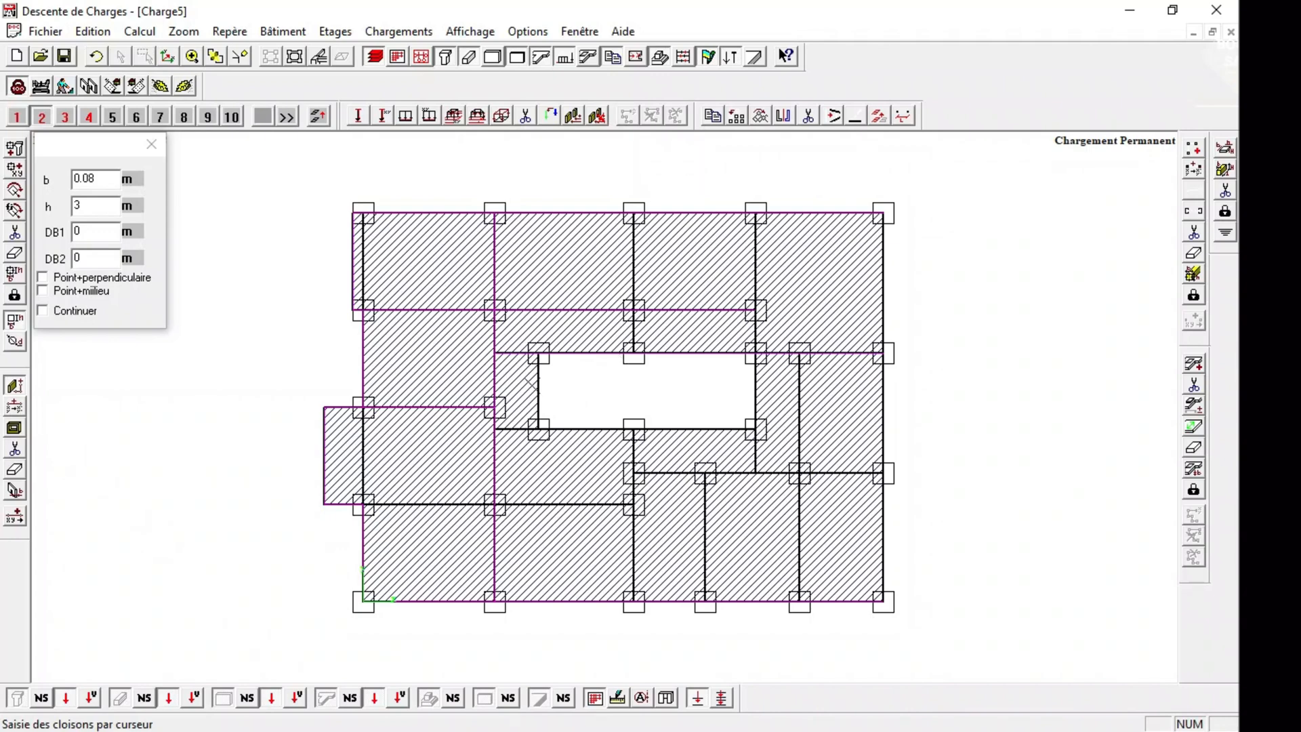
Draw 0.08 × 3 m partitions down the opening's left edge, along its lower beam line, the lower third column line, and the lower-left beam line.
{"action": "left_click", "coordinate": [539, 430]}
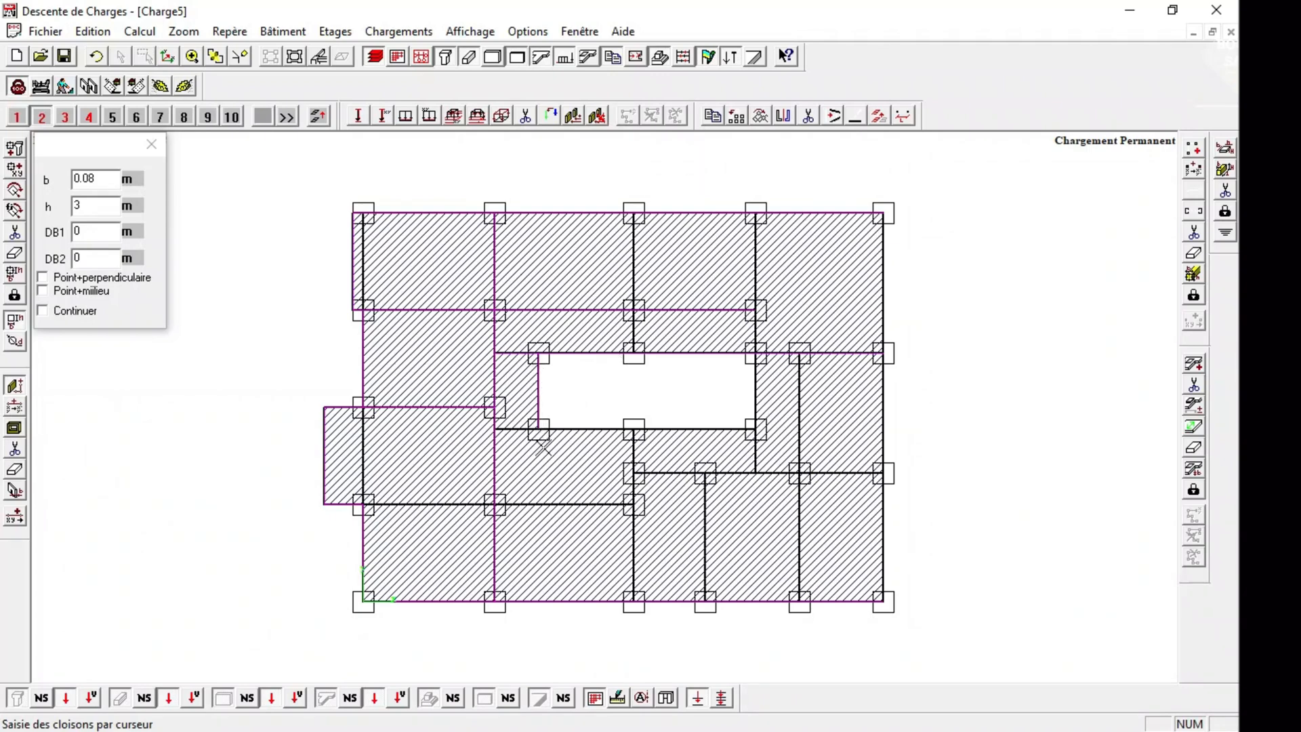
{"action": "left_click", "coordinate": [502, 426]}
{"action": "left_click", "coordinate": [749, 430]}
{"action": "left_click", "coordinate": [636, 601]}
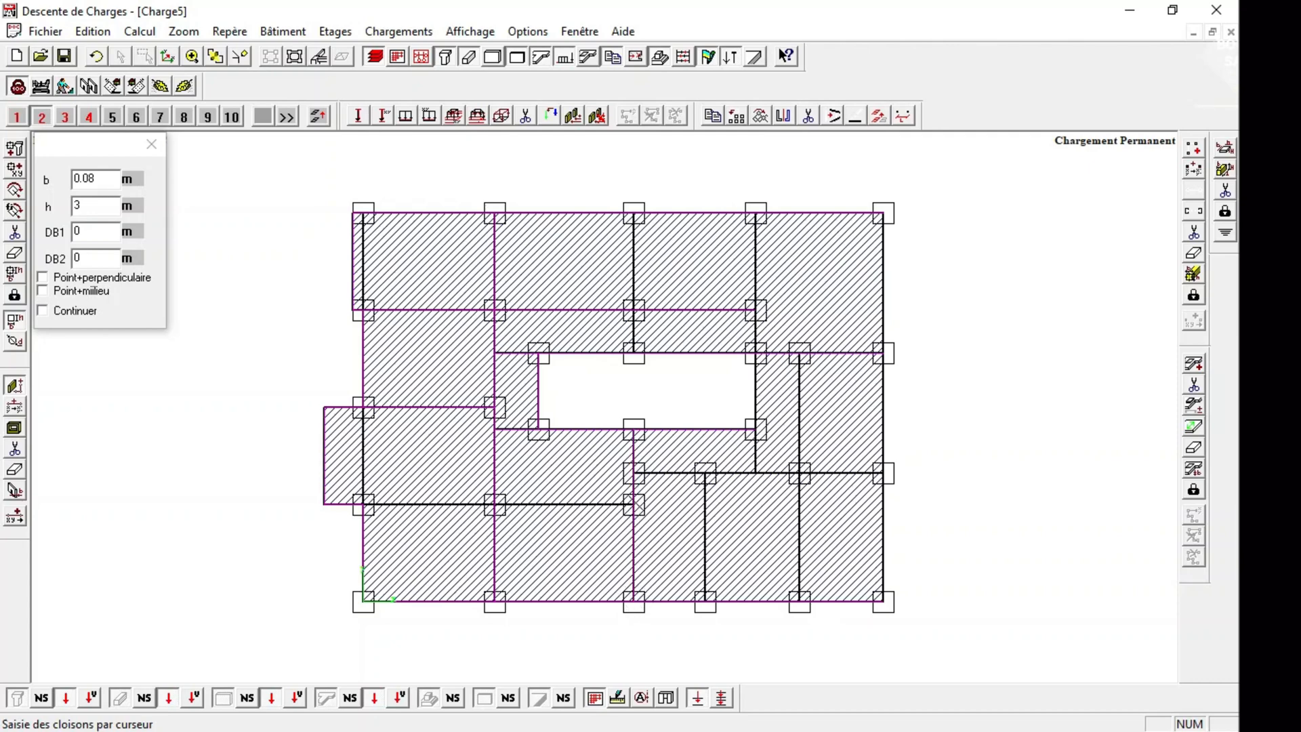
{"action": "left_click", "coordinate": [636, 505]}
{"action": "left_click", "coordinate": [362, 504]}
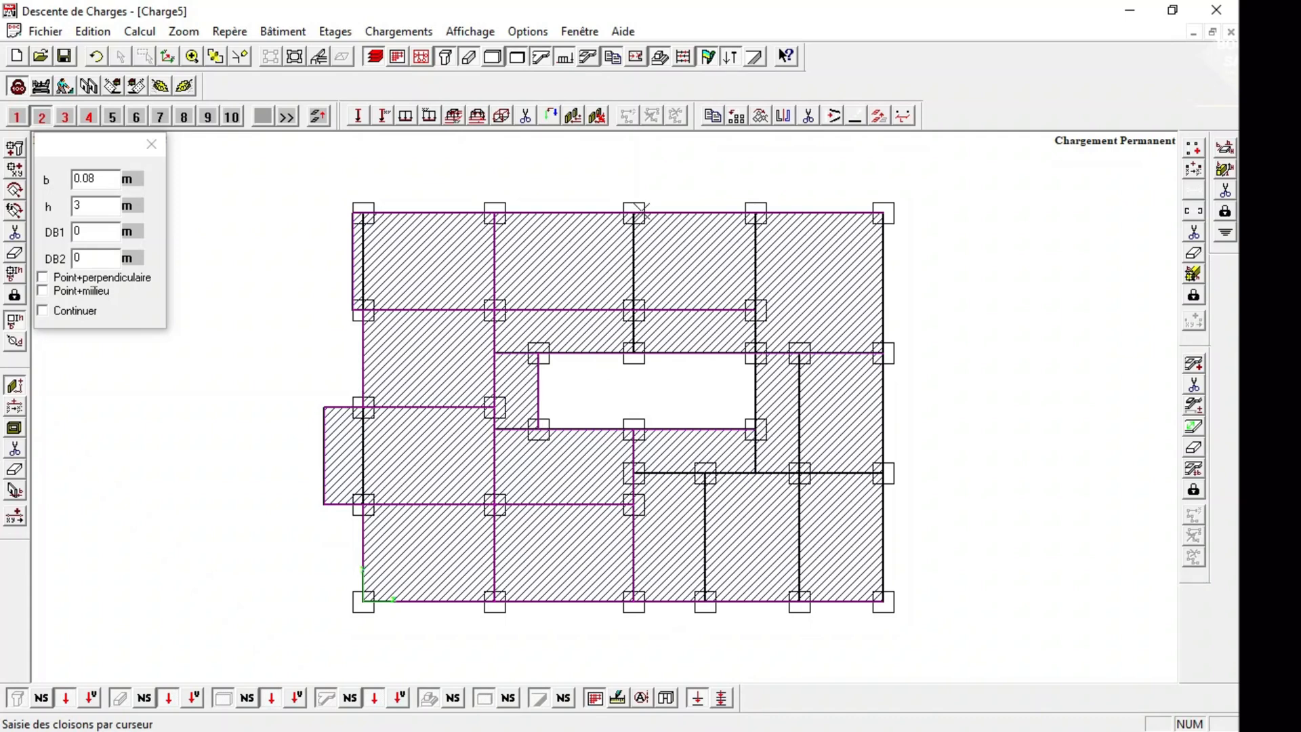
Draw 0.08 m partitions down the upper third column line, the fourth column line beside the opening, and the column line right of it.
{"action": "left_click", "coordinate": [639, 211]}
{"action": "left_click", "coordinate": [639, 354]}
{"action": "left_click", "coordinate": [756, 213]}
{"action": "left_click", "coordinate": [756, 352]}
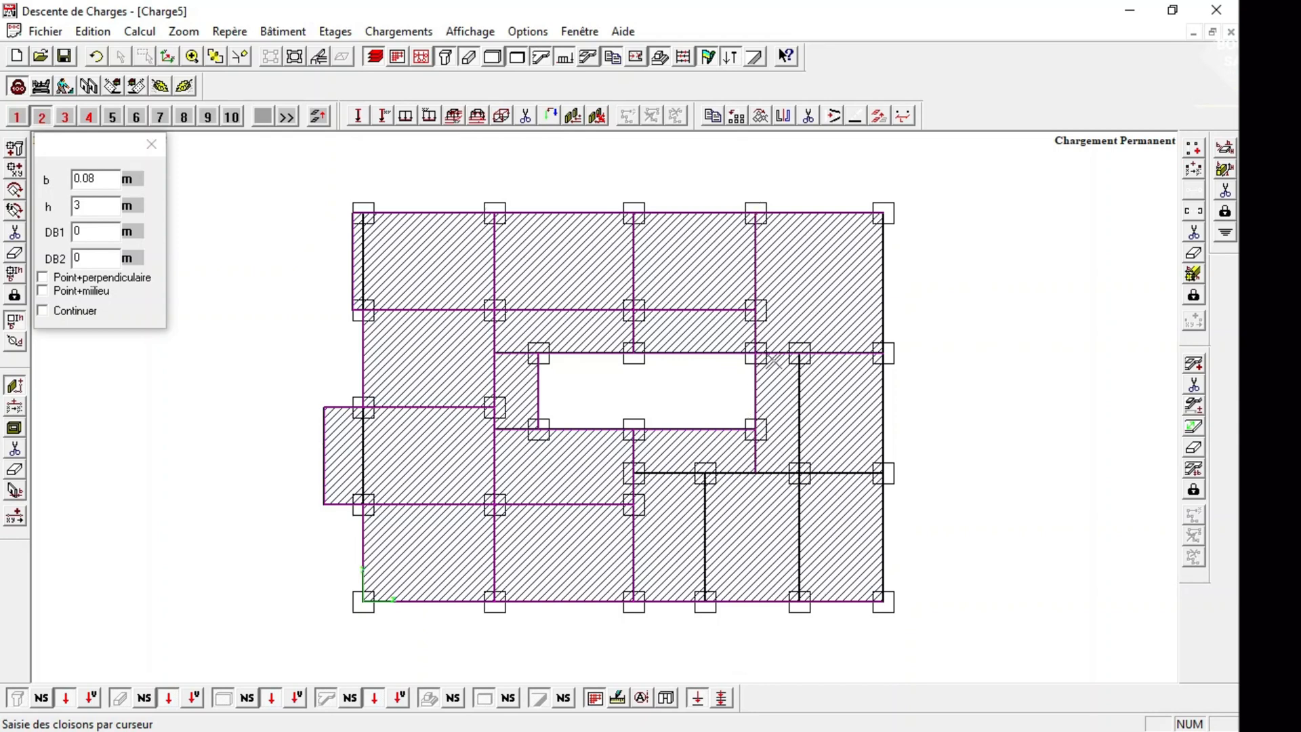
{"action": "left_click", "coordinate": [800, 351]}
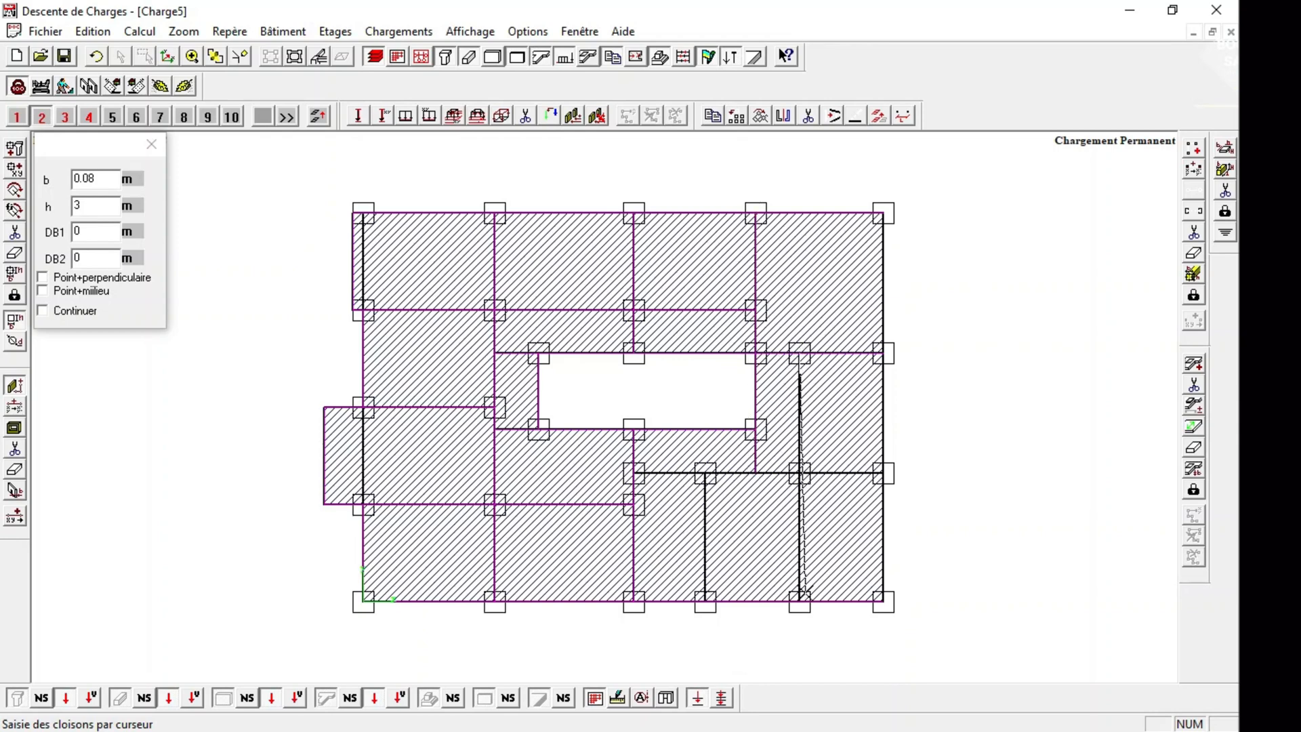
{"action": "left_click", "coordinate": [800, 601]}
Draw 0.08 m partitions along the lower-right beam line, its short intermediate column line and the right facade to finish storey 2.
{"action": "left_click", "coordinate": [634, 472]}
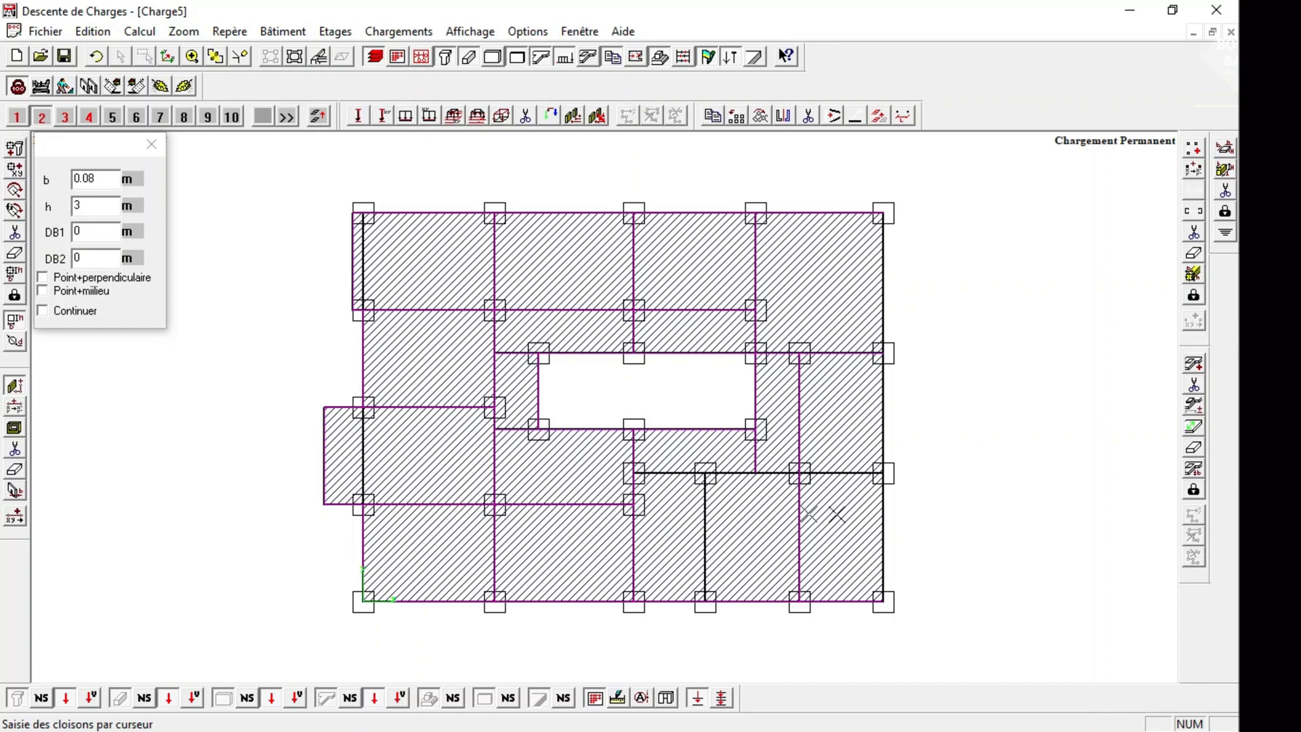
{"action": "left_click", "coordinate": [882, 472]}
{"action": "left_click", "coordinate": [705, 475]}
{"action": "left_click", "coordinate": [706, 596]}
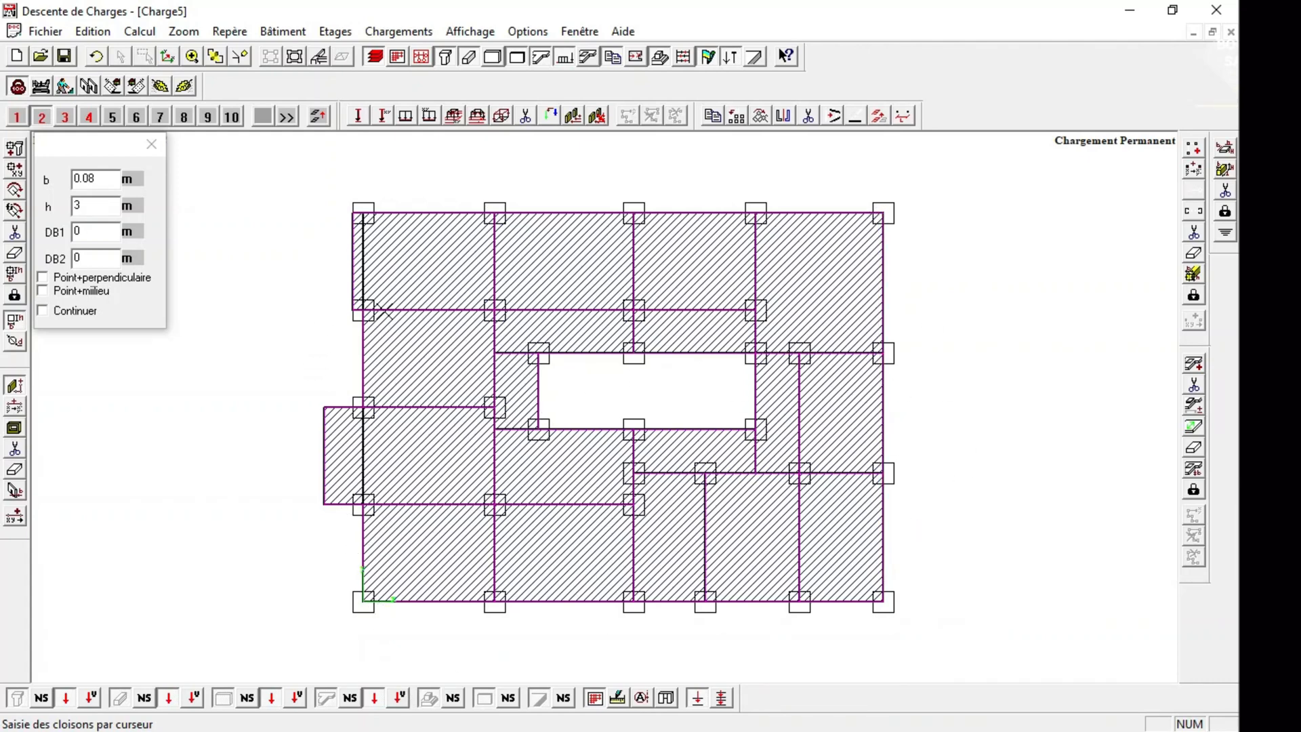
{"action": "left_click", "coordinate": [151, 144]}
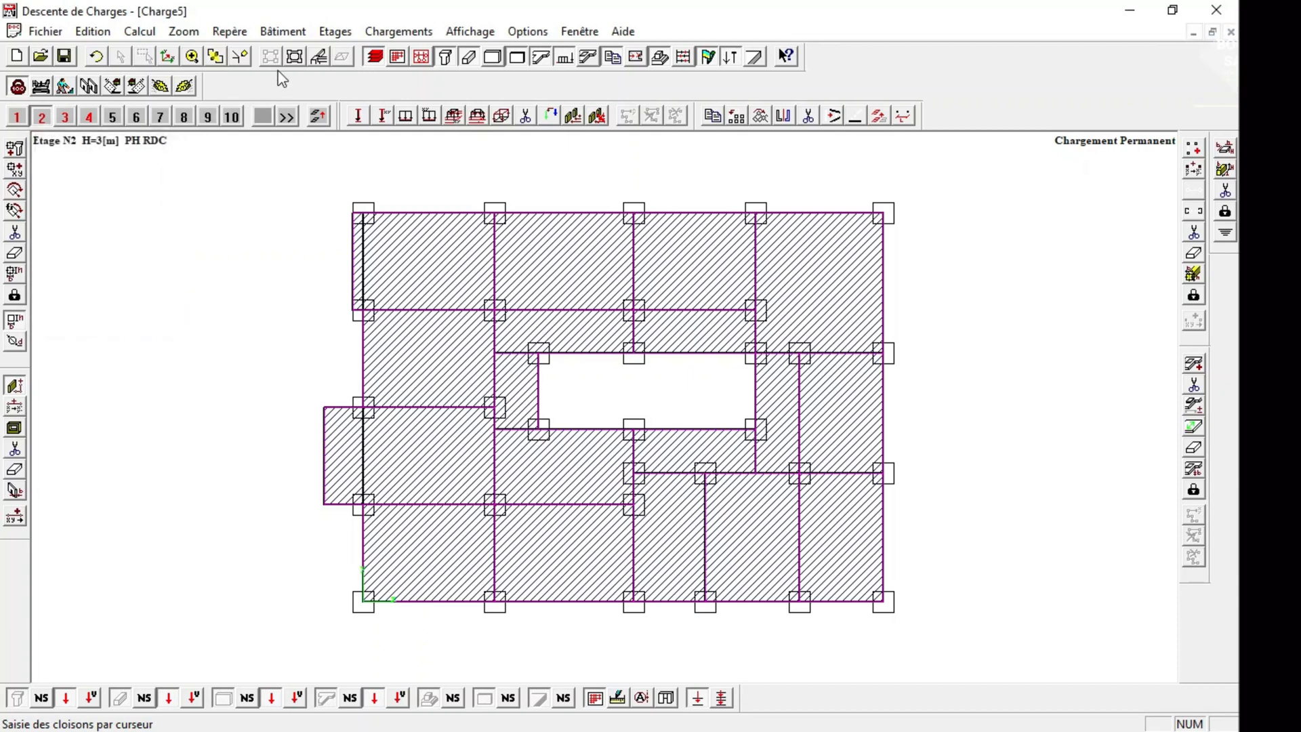
Check the building in the 3D view and return to the storey 2 plan.
{"action": "left_click", "coordinate": [270, 57]}
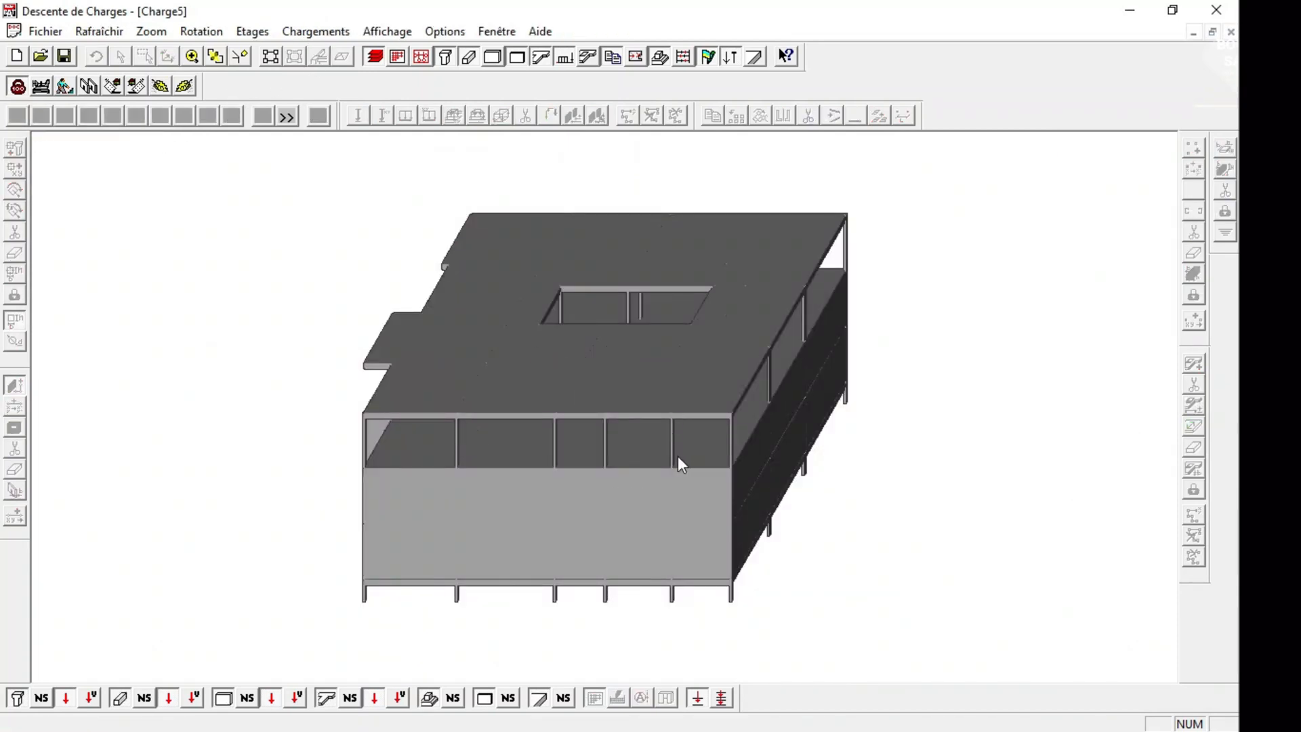
{"action": "left_click", "coordinate": [270, 56]}
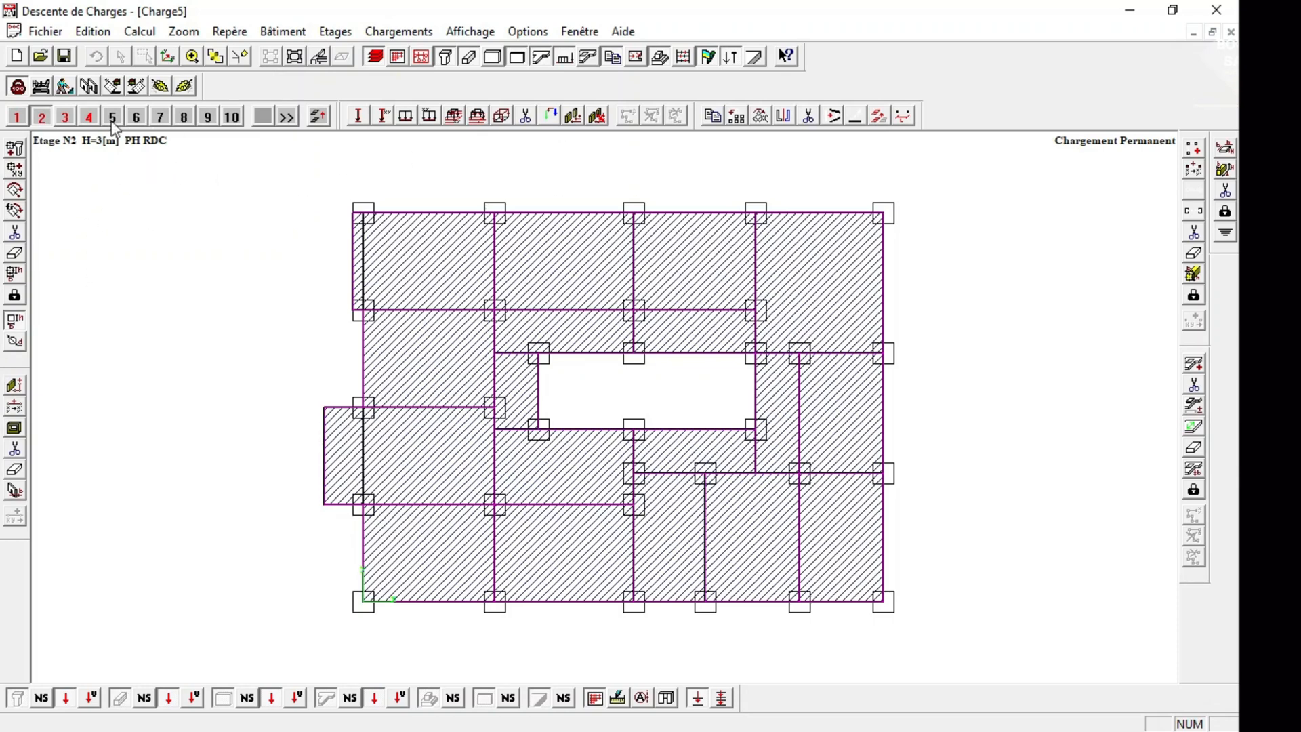
{"action": "left_click", "coordinate": [45, 116]}
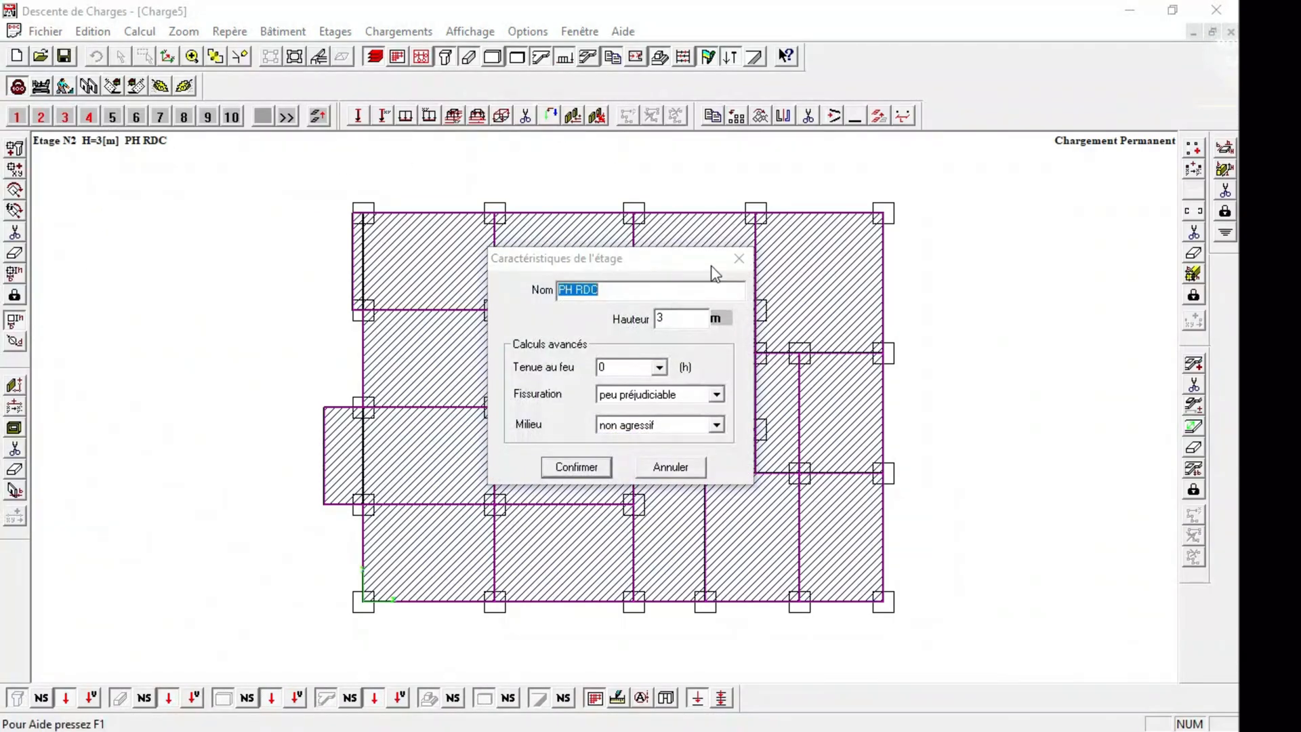
{"action": "left_click", "coordinate": [738, 258]}
Copy only the partitions of storey 2 to storey 3, selecting the whole plan with a window.
{"action": "left_click", "coordinate": [879, 116]}
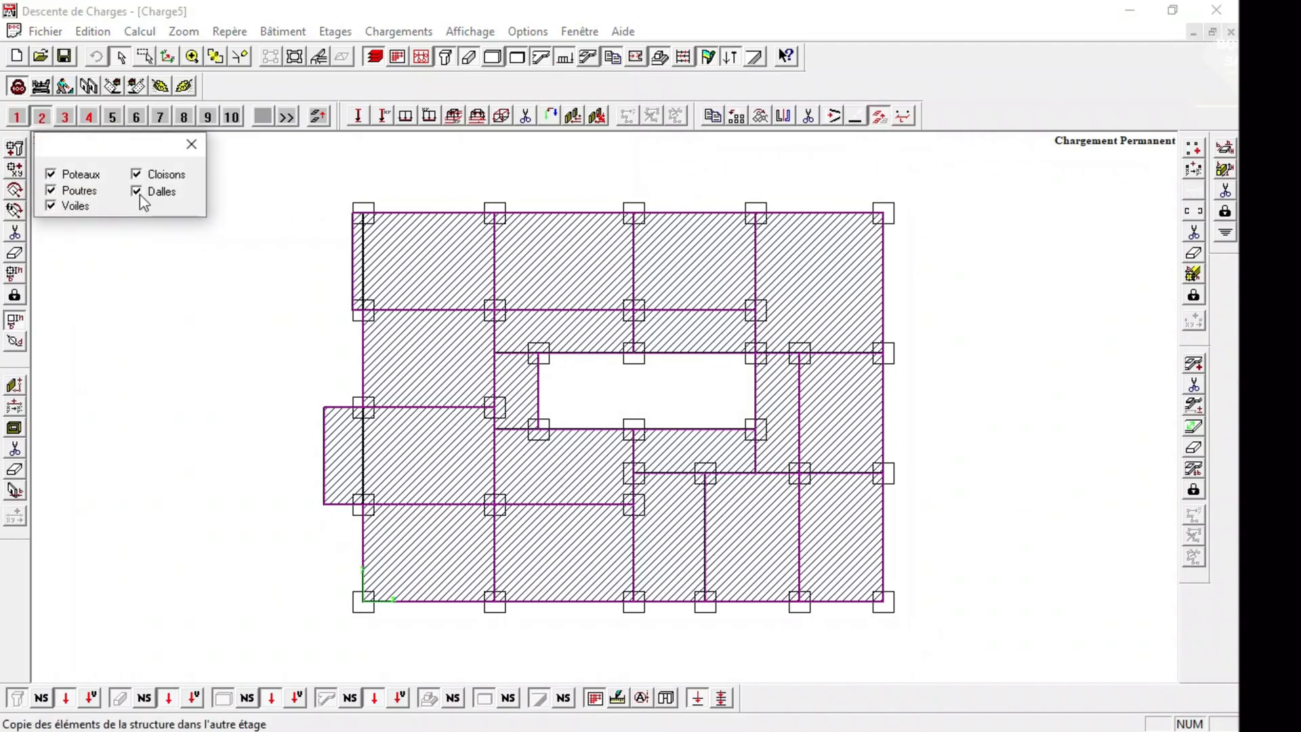
{"action": "left_click", "coordinate": [68, 175]}
{"action": "left_click", "coordinate": [60, 205]}
{"action": "right_click", "coordinate": [282, 209]}
{"action": "left_click", "coordinate": [308, 242]}
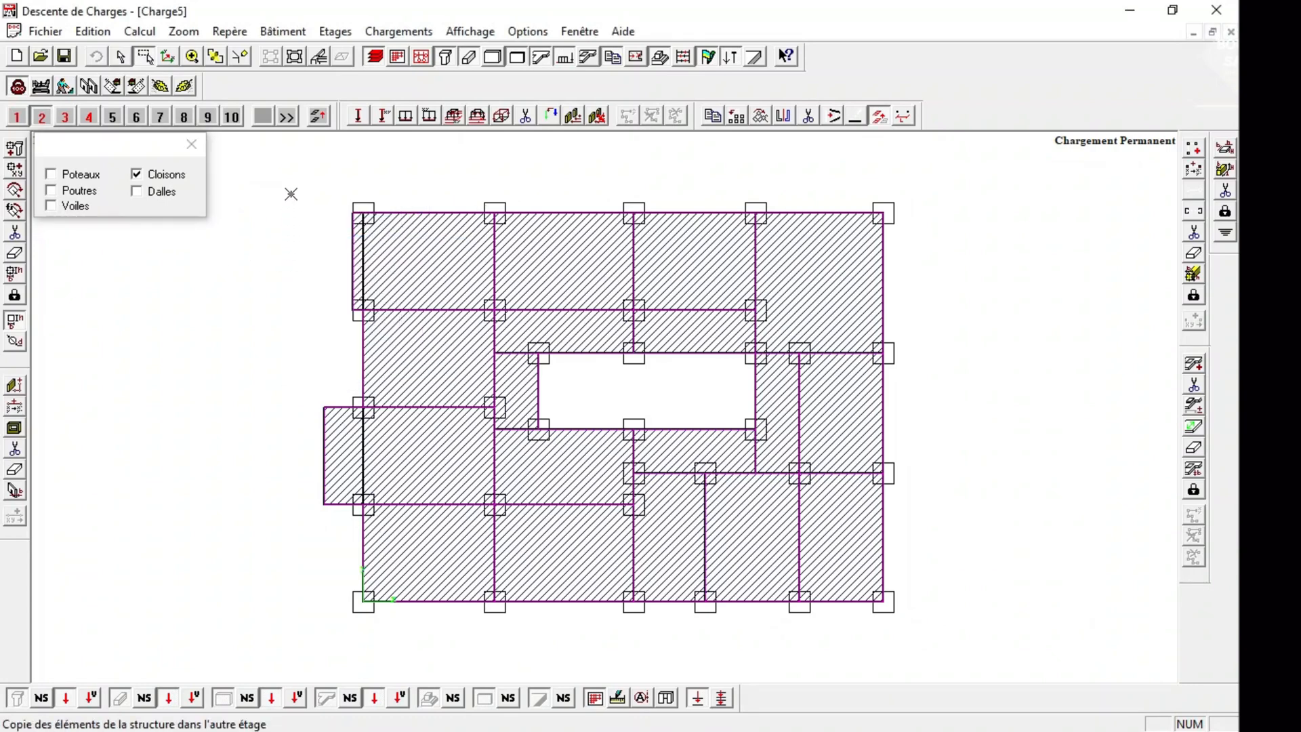
{"action": "left_click_drag", "start_coordinate": [292, 179], "coordinate": [948, 656]}
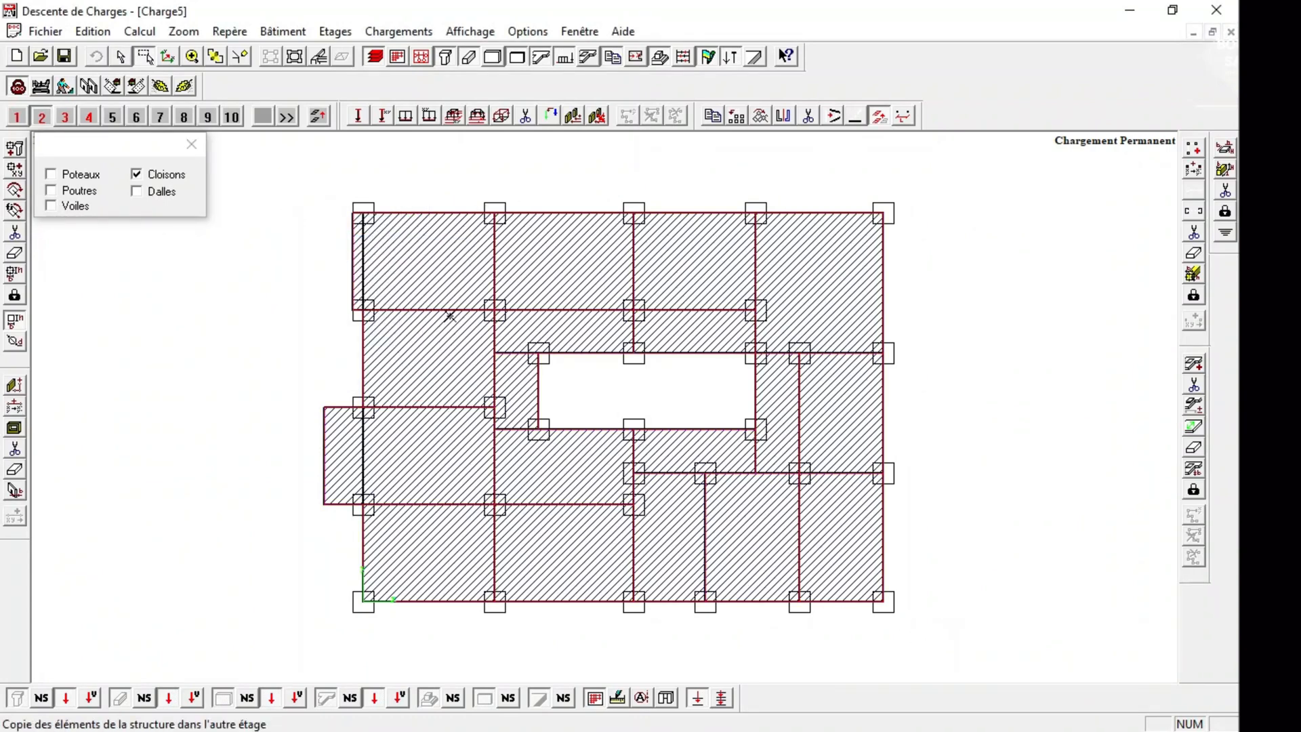
{"action": "left_click", "coordinate": [65, 117]}
{"action": "left_click", "coordinate": [620, 405]}
Check the copied partitions in the 3D view and return to the storey 3 plan.
{"action": "left_click", "coordinate": [191, 144]}
{"action": "left_click", "coordinate": [296, 57]}
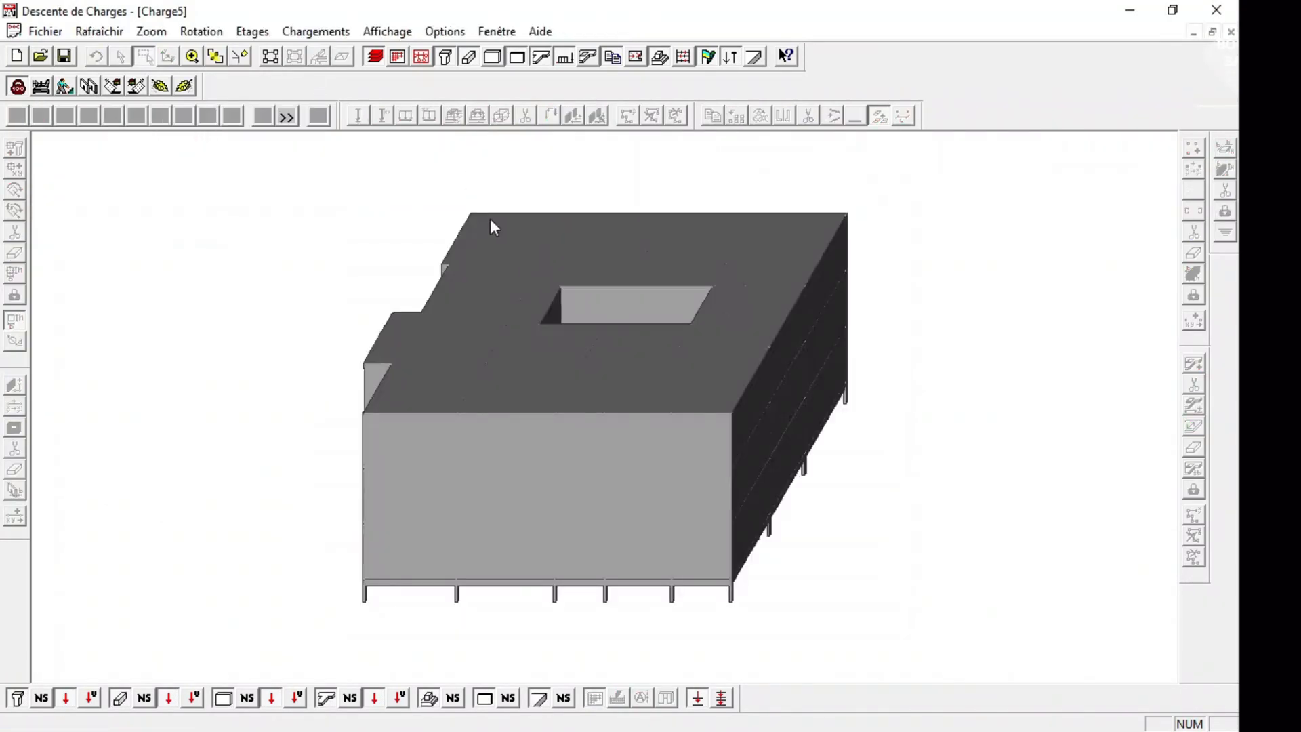
{"action": "left_click", "coordinate": [261, 56]}
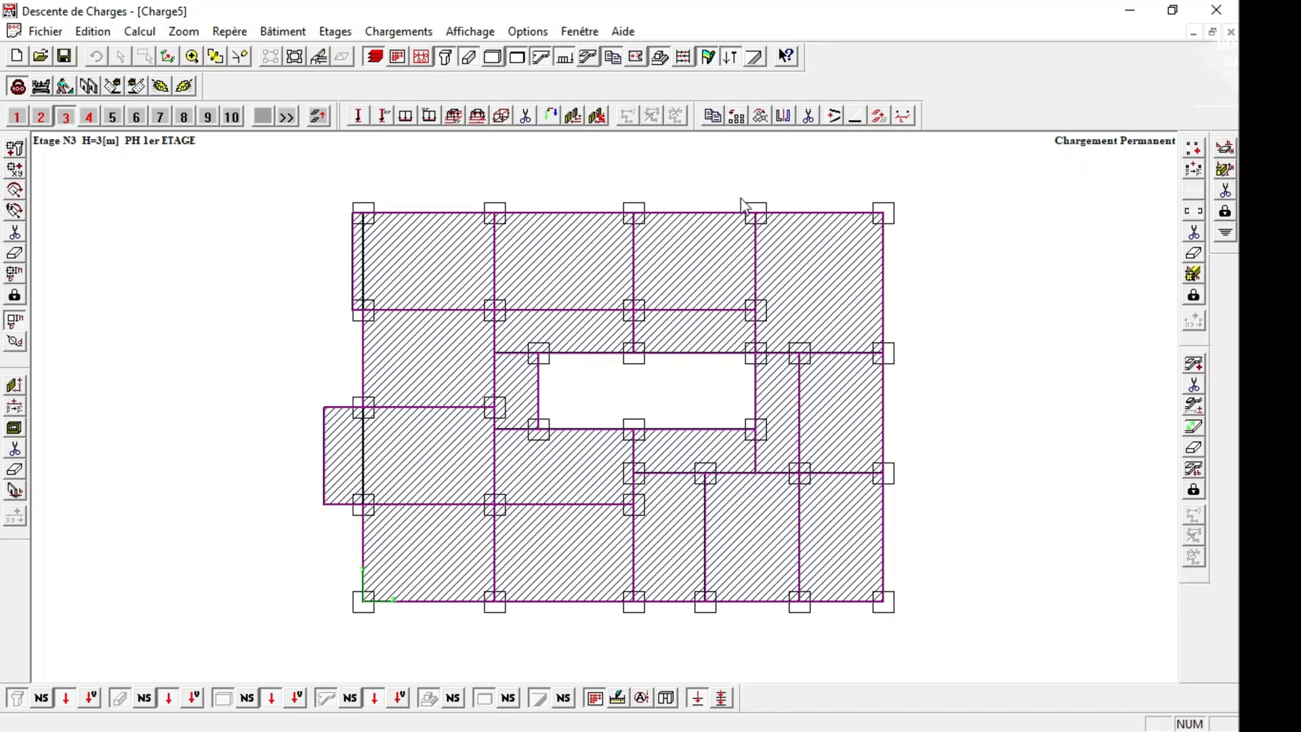
{"action": "left_click", "coordinate": [879, 116]}
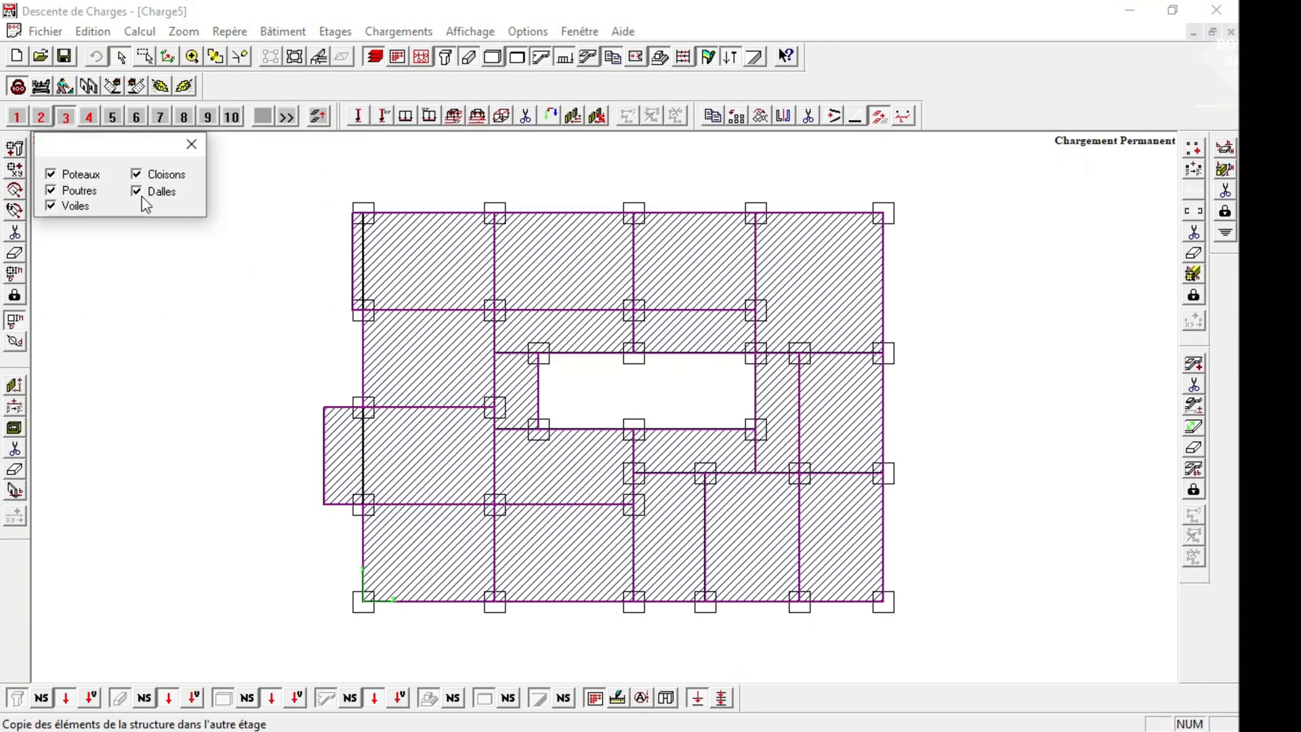
{"action": "left_click", "coordinate": [54, 207]}
{"action": "left_click", "coordinate": [52, 190]}
{"action": "left_click", "coordinate": [151, 175]}
{"action": "left_click", "coordinate": [634, 506]}
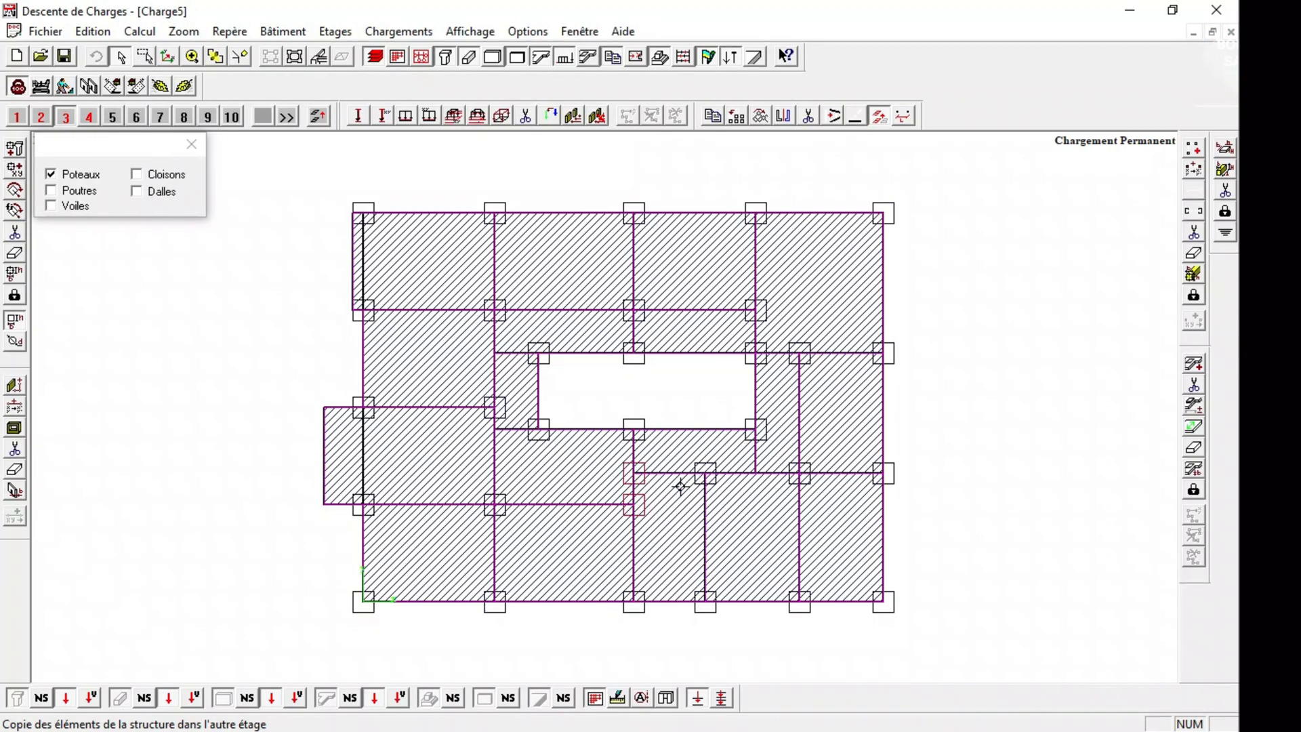
{"action": "left_click", "coordinate": [704, 473]}
{"action": "left_click", "coordinate": [632, 603]}
{"action": "left_click", "coordinate": [139, 194]}
{"action": "left_click", "coordinate": [649, 562]}
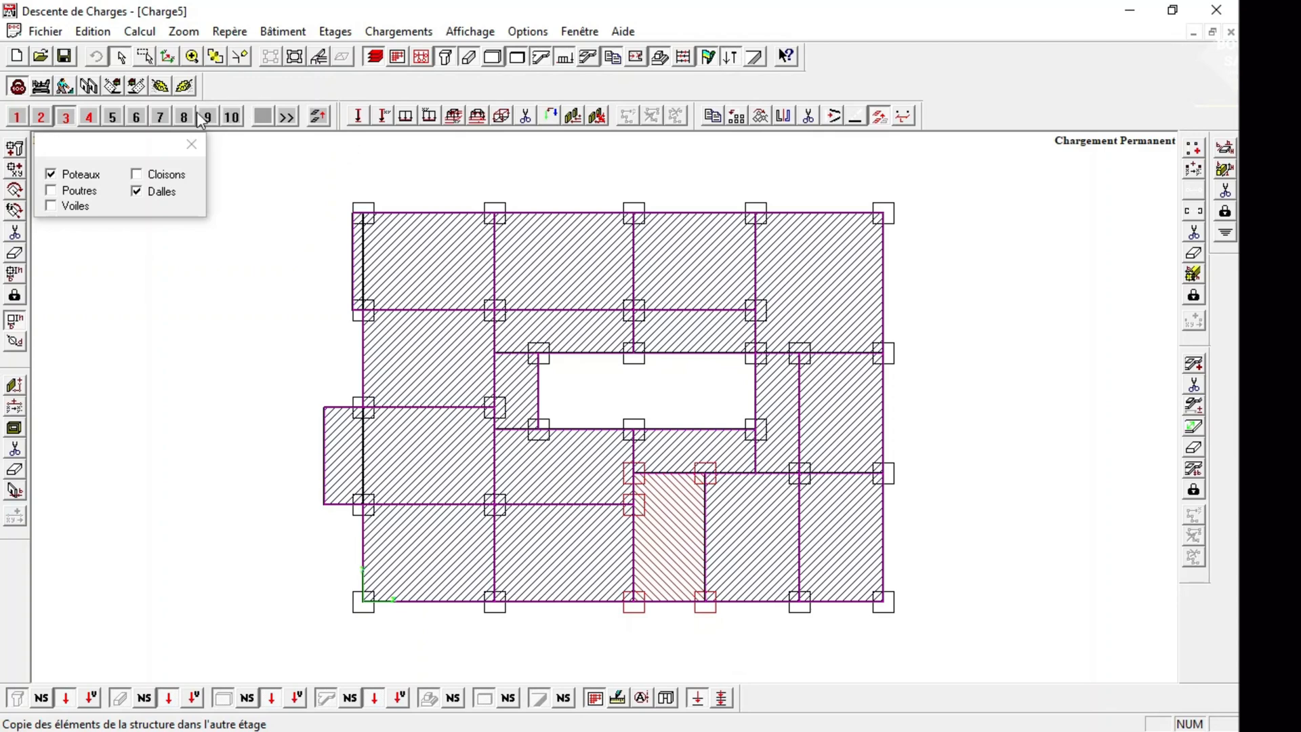
{"action": "left_click", "coordinate": [89, 117]}
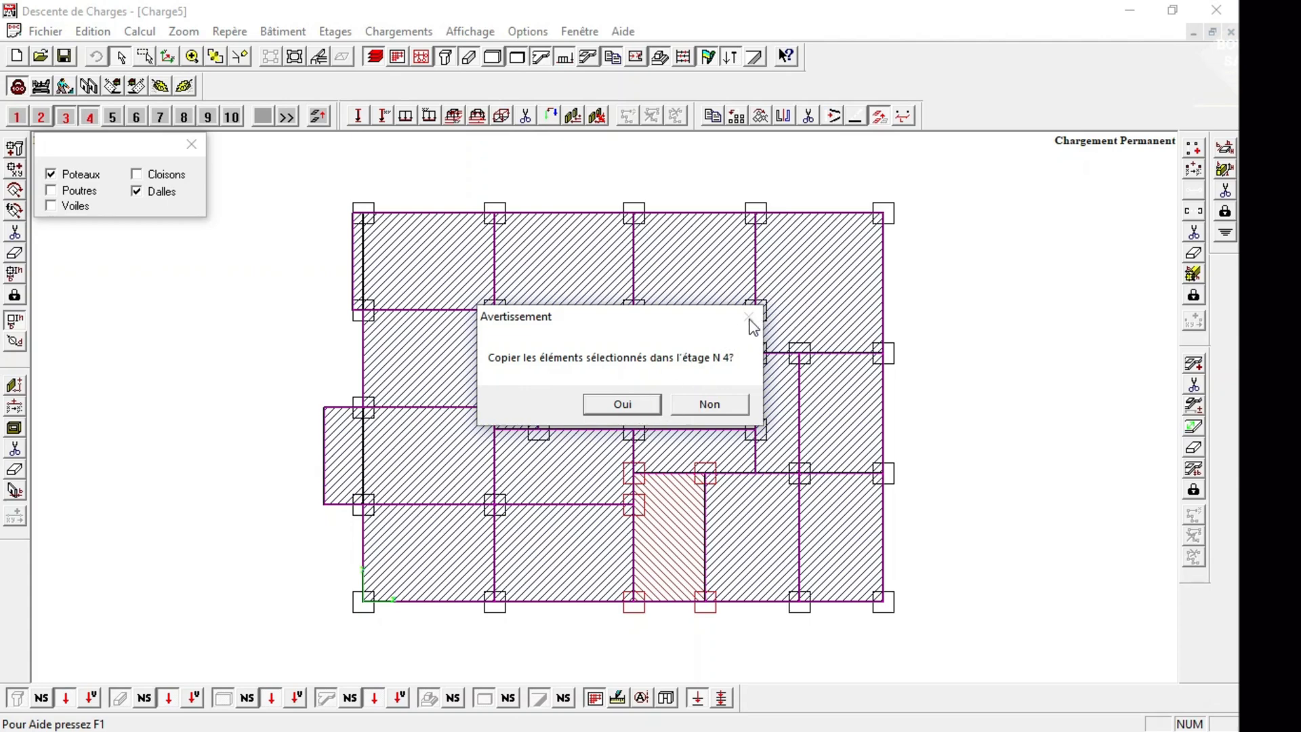
{"action": "left_click", "coordinate": [708, 404]}
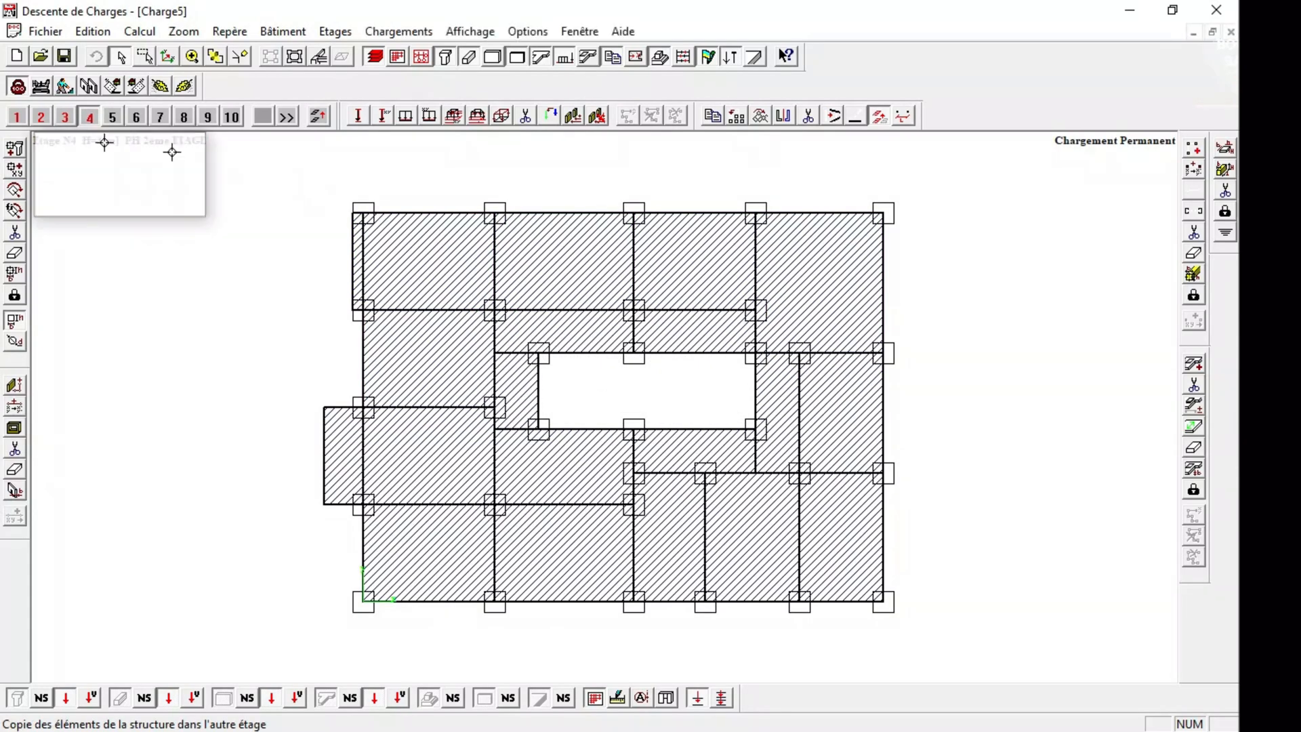
{"action": "left_click", "coordinate": [84, 121]}
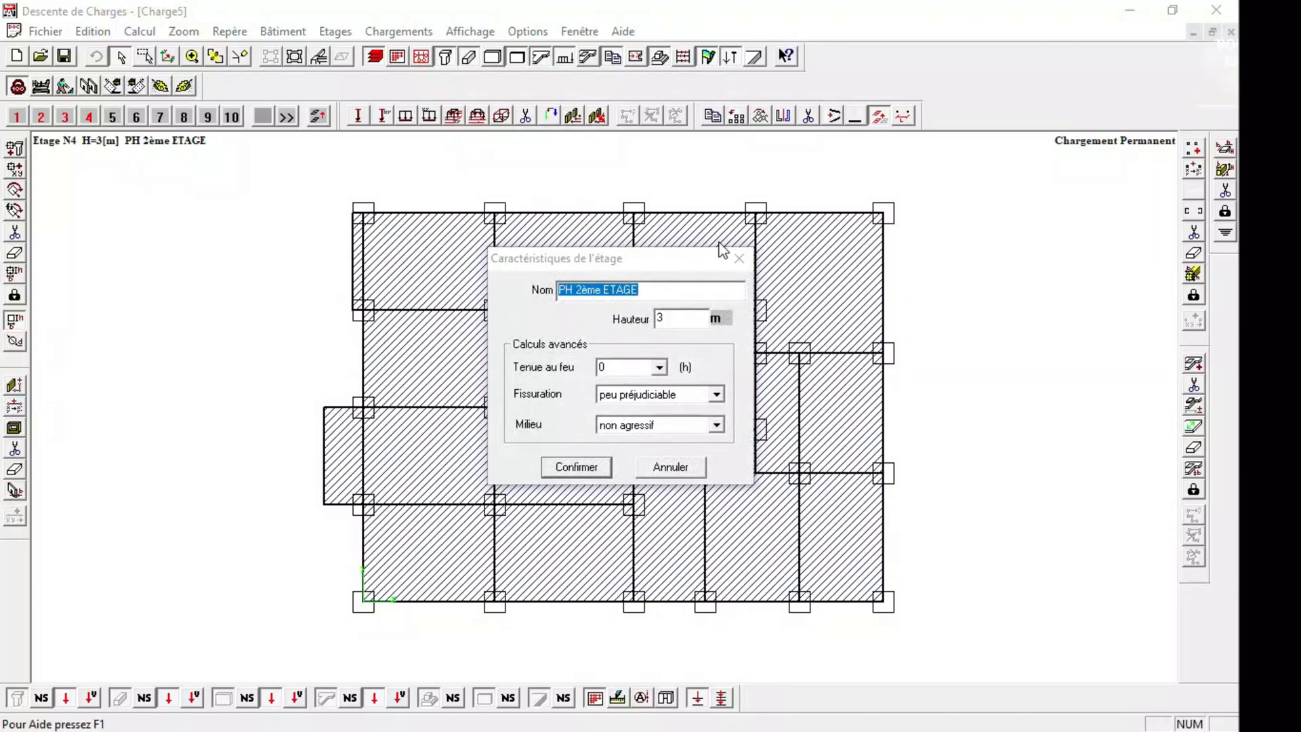
{"action": "left_click", "coordinate": [739, 258]}
{"action": "left_click", "coordinate": [113, 118]}
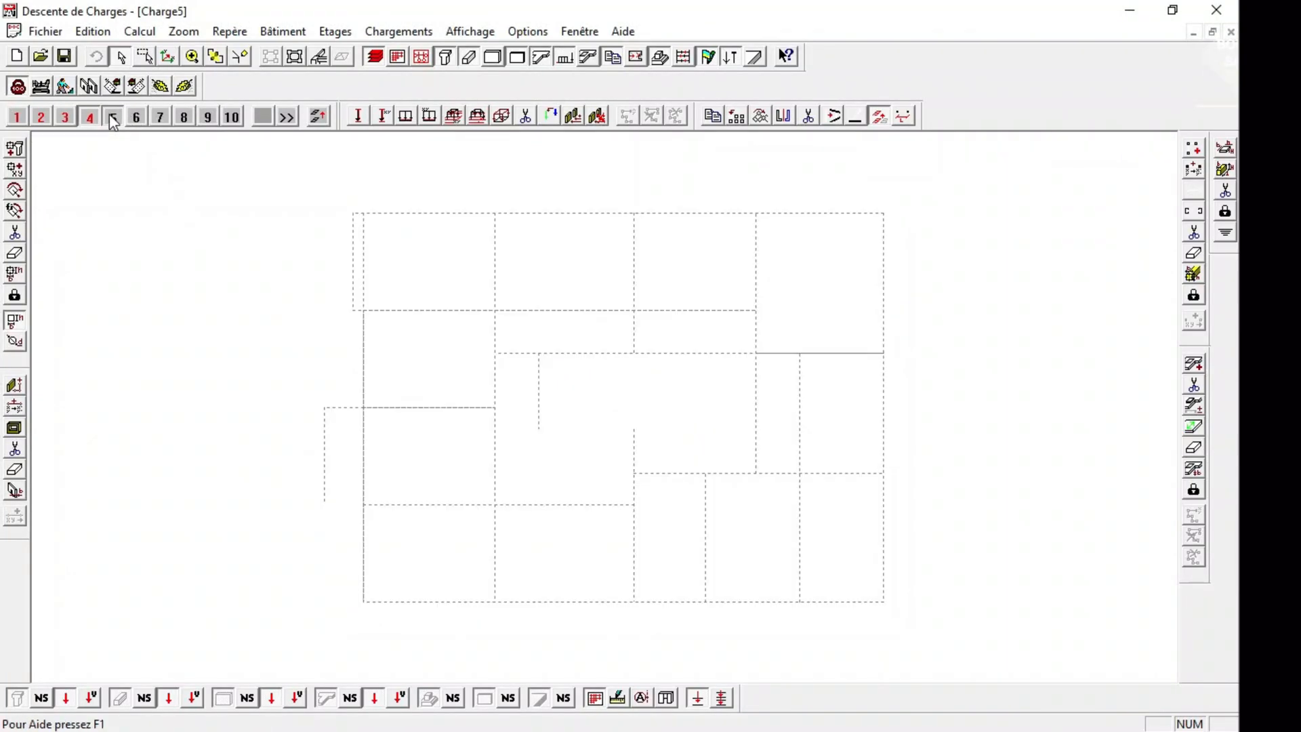
{"action": "left_click", "coordinate": [91, 121]}
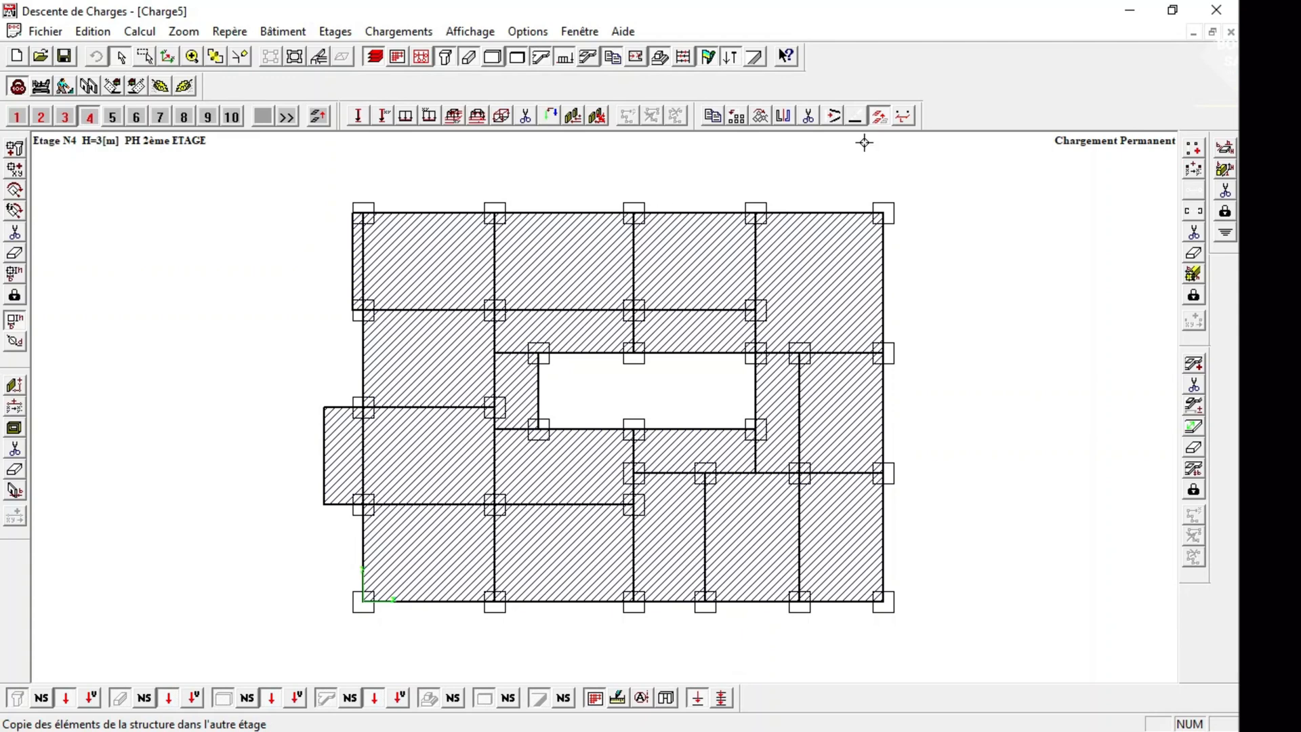
Copy the narrow lower bay's five columns, surrounding beams and slab from storey 4 to storey 5.
{"action": "left_click", "coordinate": [881, 119]}
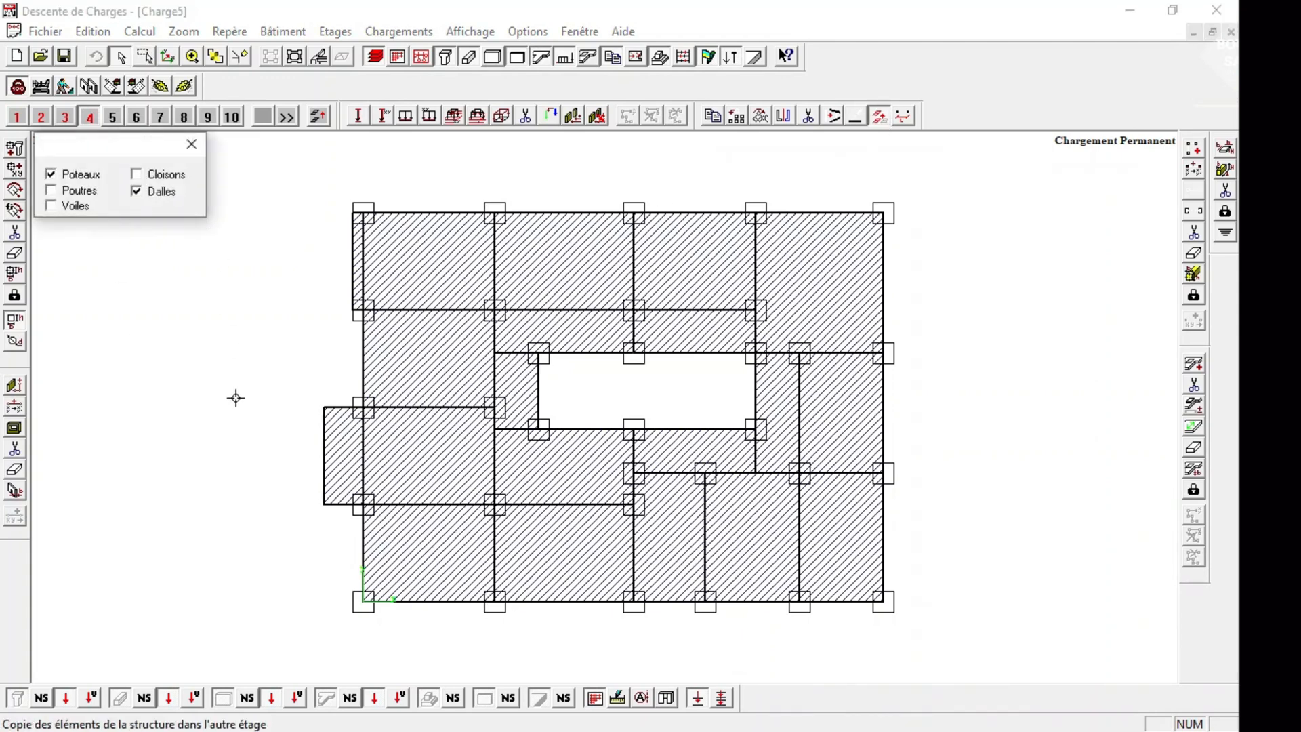
{"action": "left_click", "coordinate": [633, 603]}
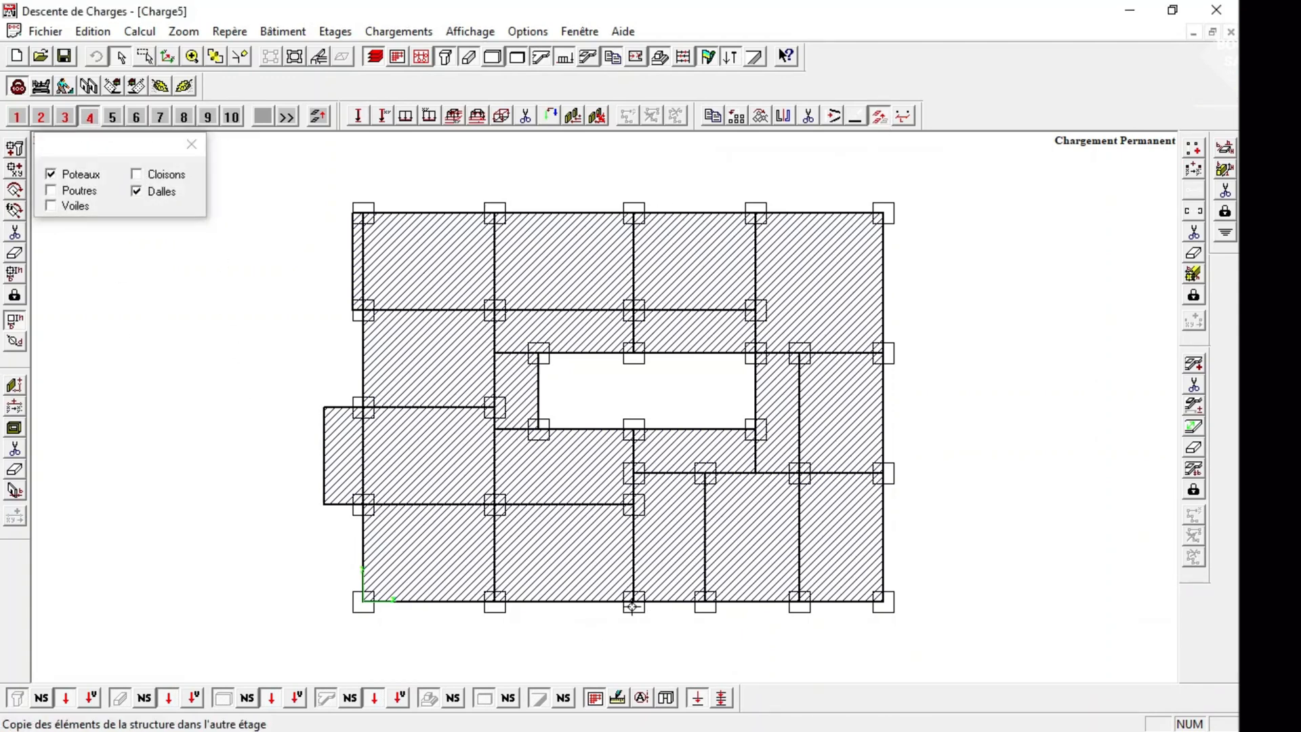
{"action": "left_click", "coordinate": [705, 473]}
{"action": "left_click", "coordinate": [635, 504]}
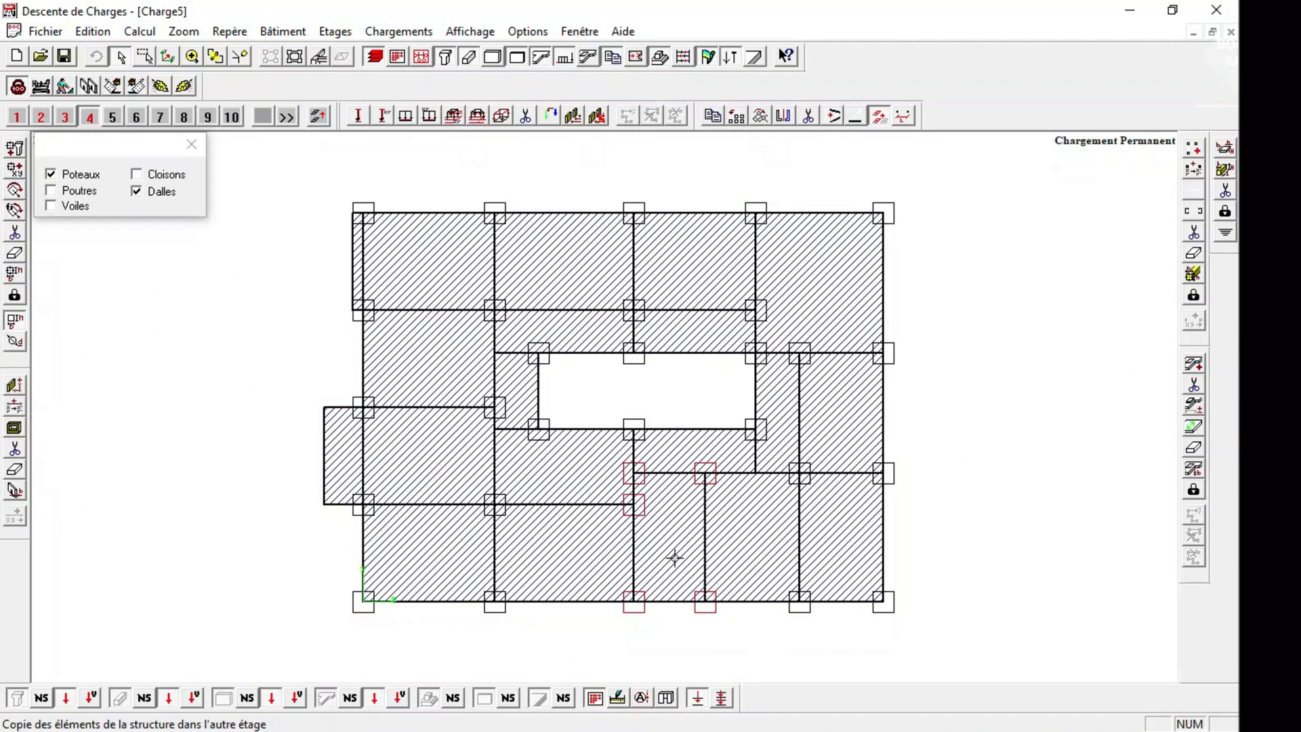
{"action": "left_click", "coordinate": [97, 189]}
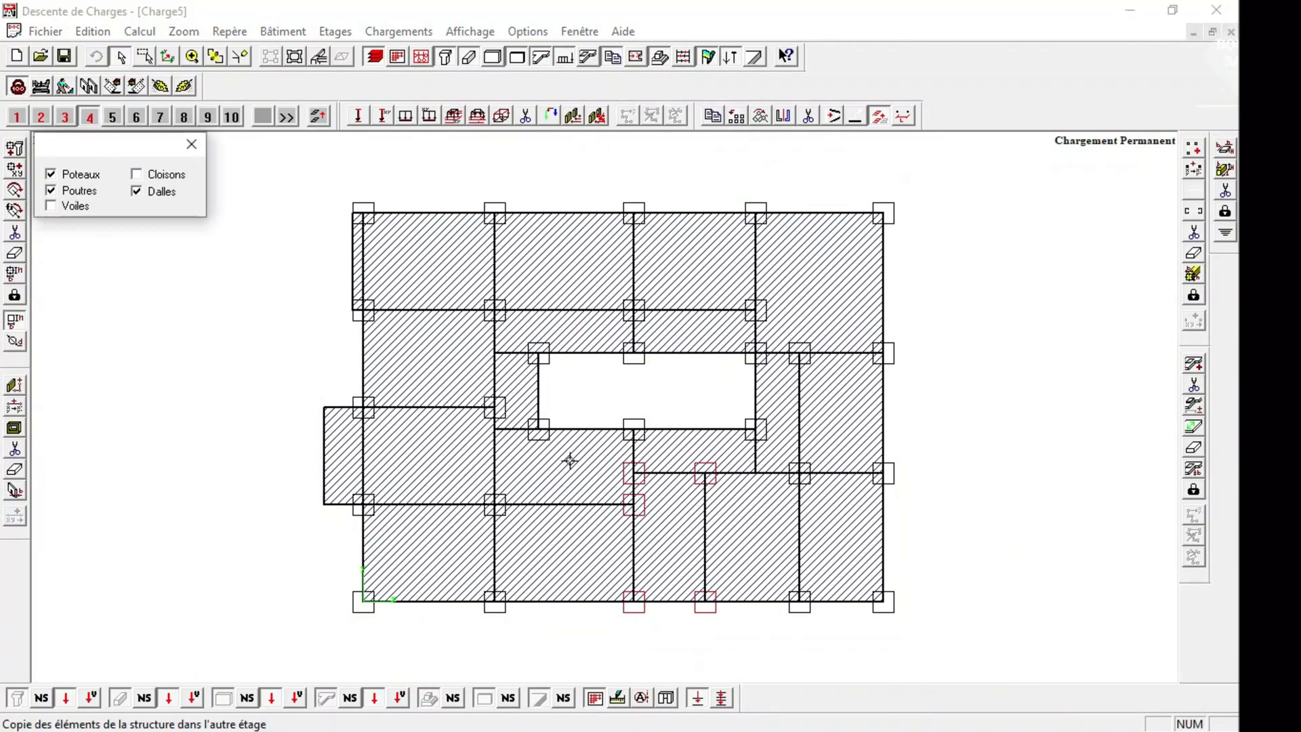
{"action": "left_click", "coordinate": [634, 515]}
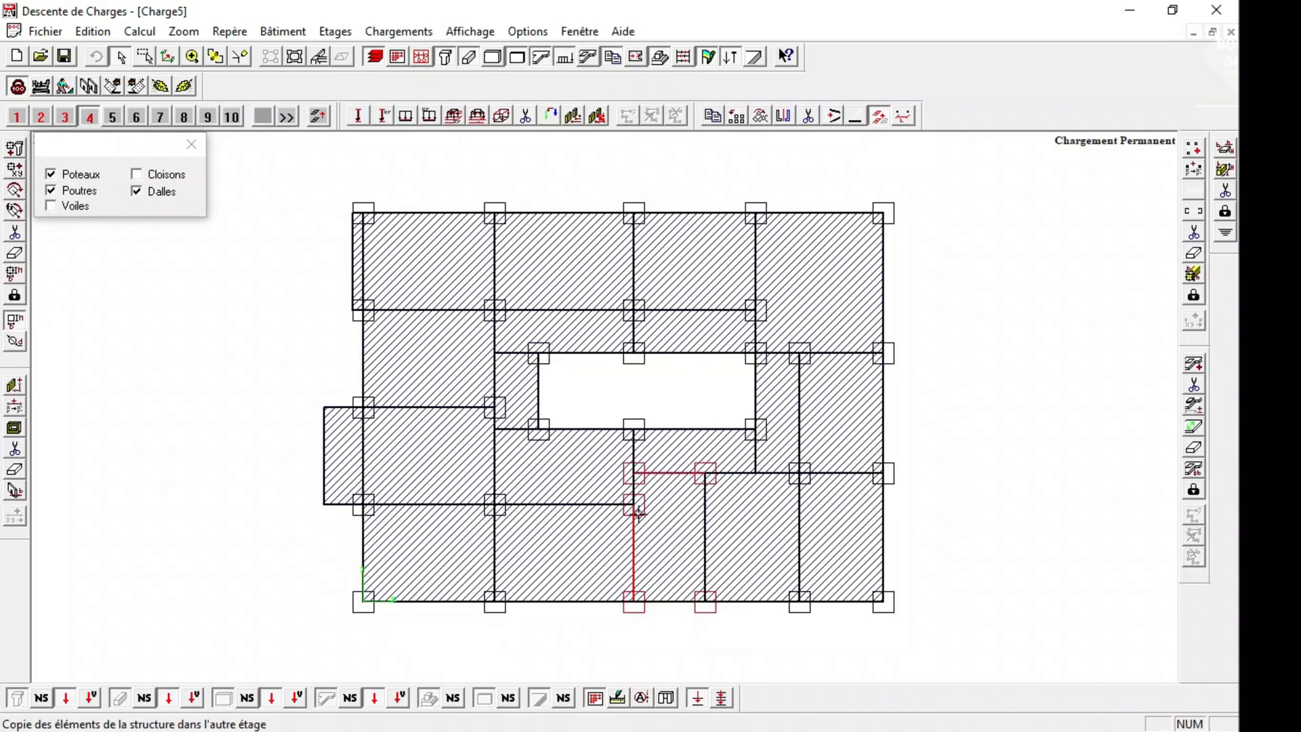
{"action": "left_click", "coordinate": [705, 519]}
{"action": "left_click", "coordinate": [669, 601]}
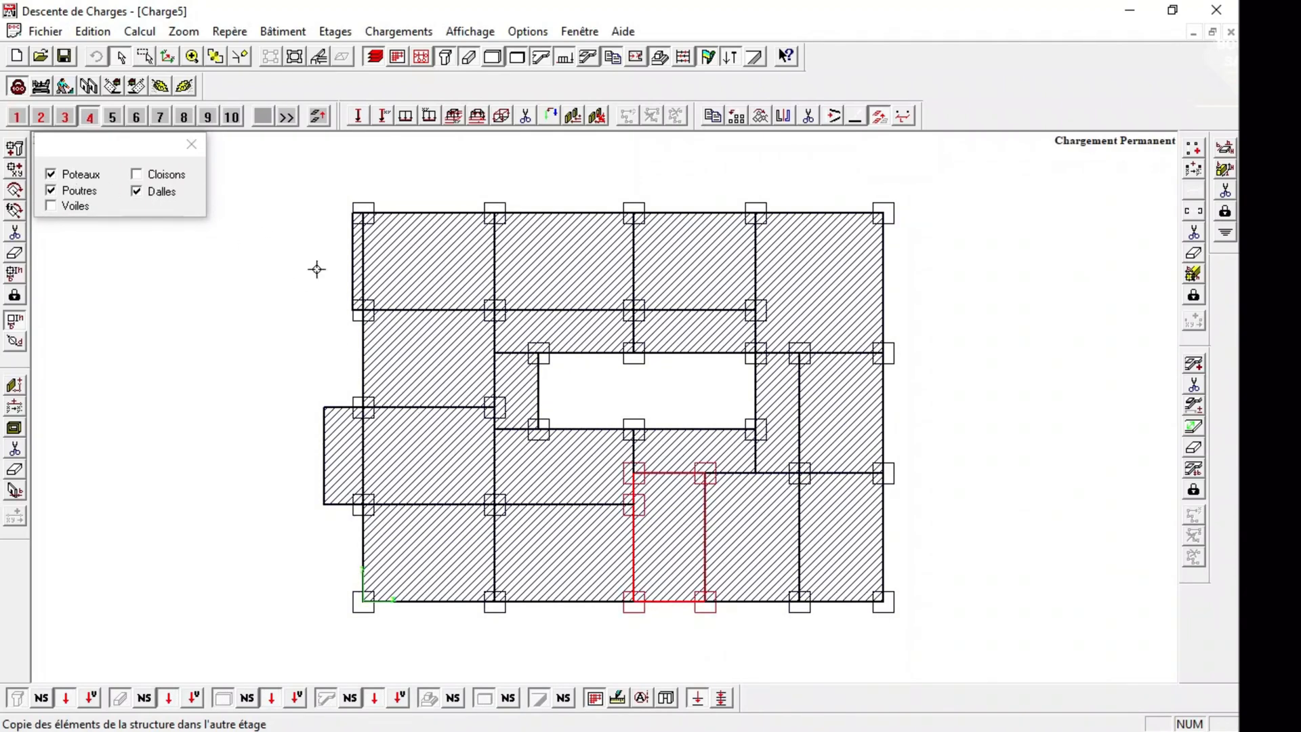
{"action": "left_click", "coordinate": [659, 552]}
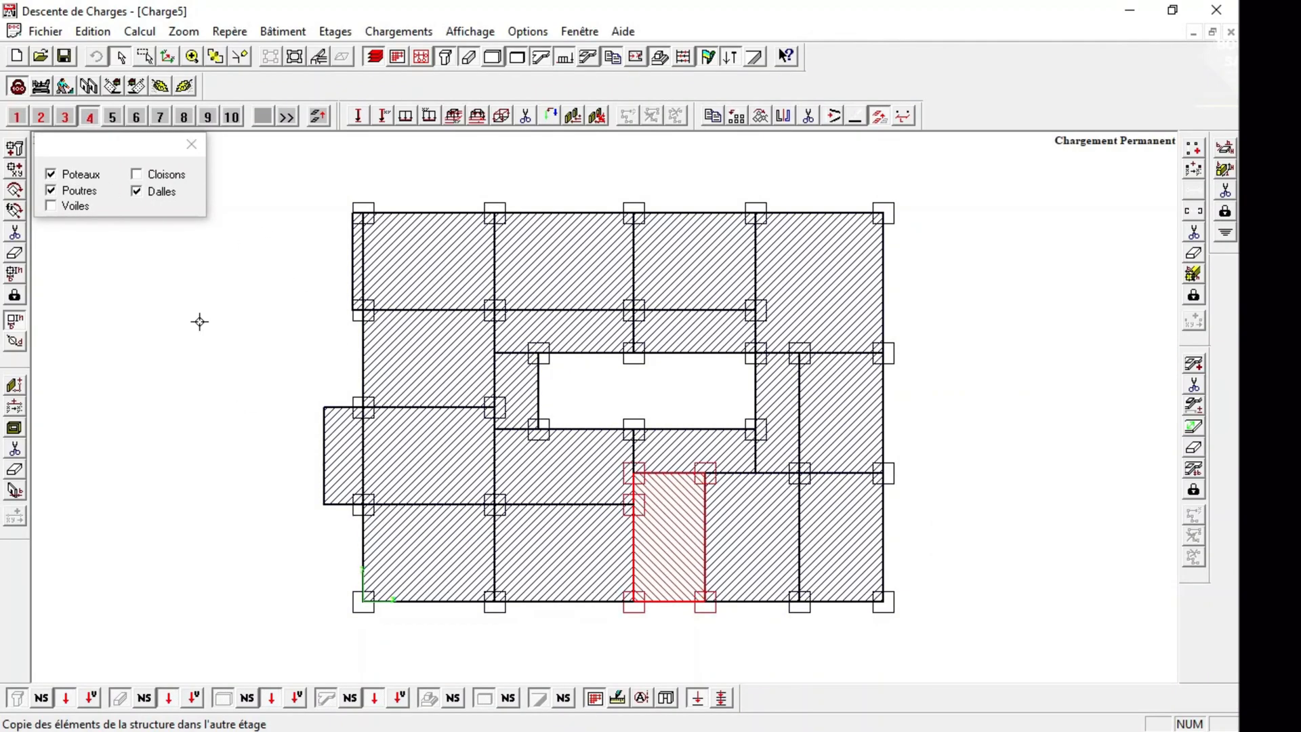
{"action": "left_click", "coordinate": [110, 124]}
{"action": "left_click", "coordinate": [621, 404]}
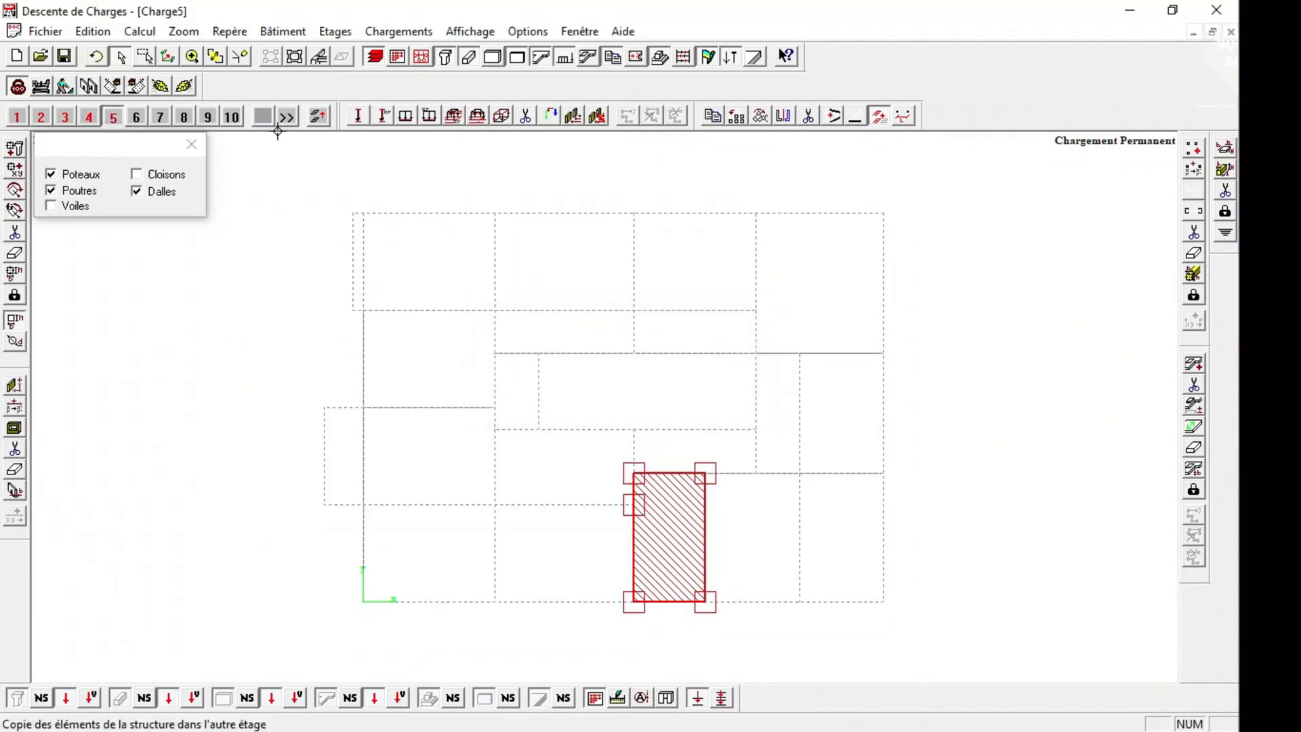
Check the new rooftop volume in the 3D view and return to the storey 4 plan.
{"action": "left_click", "coordinate": [296, 58]}
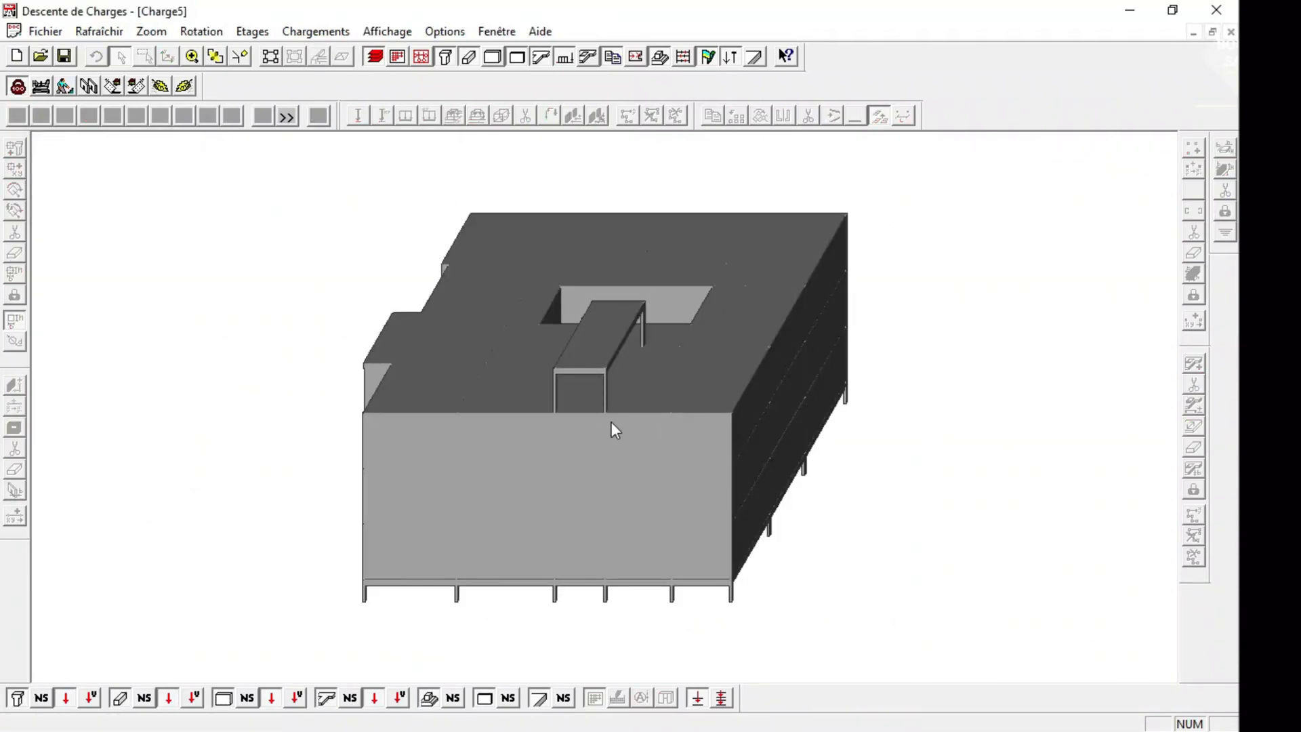
{"action": "left_click", "coordinate": [271, 57]}
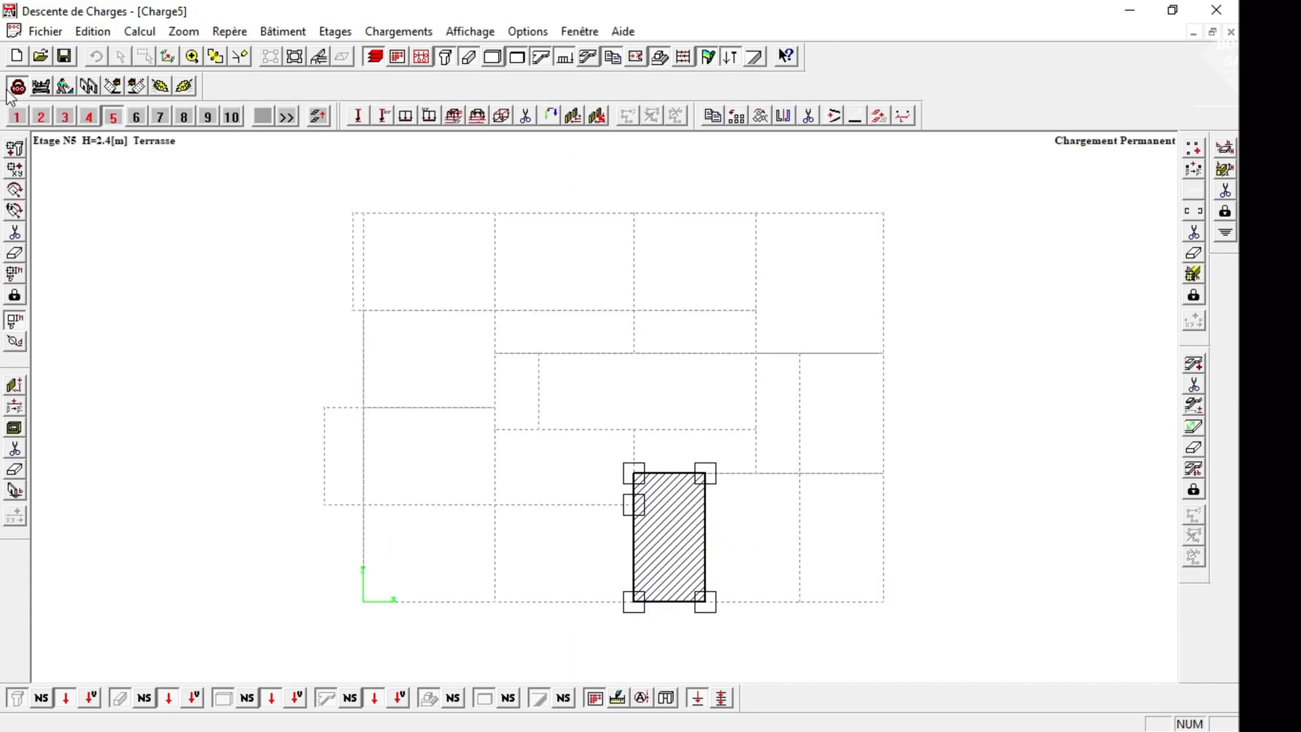
{"action": "left_click", "coordinate": [89, 117]}
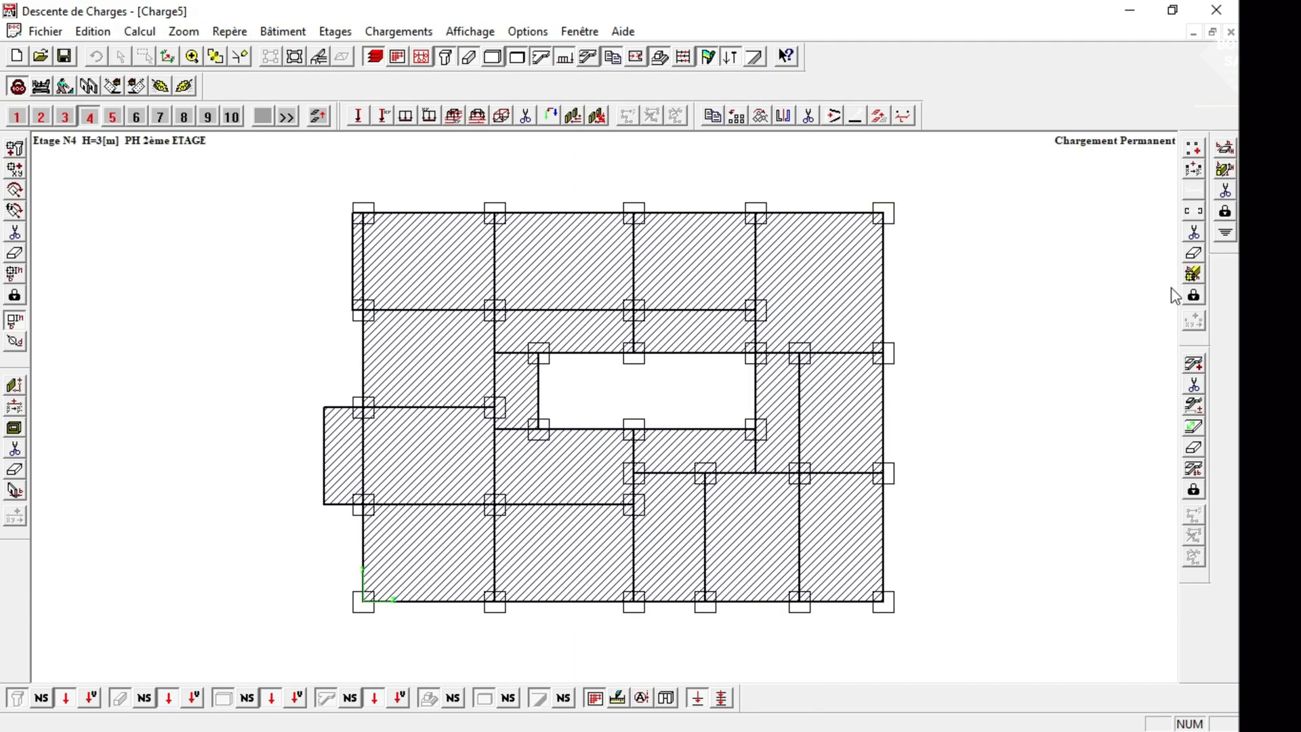
Draw 0.08 m thick, 2.4 m high partitions around the narrow lower bay on storey 4 and check them in 3D.
{"action": "left_click", "coordinate": [15, 385]}
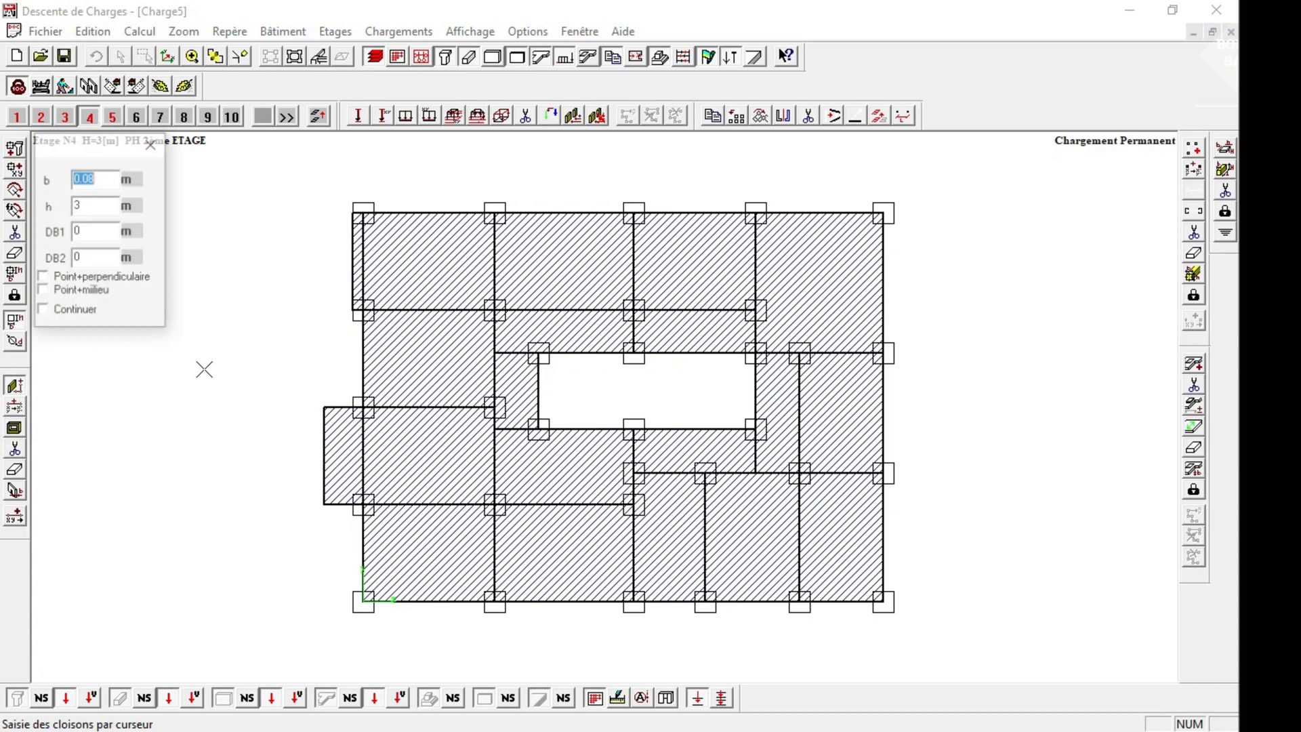
{"action": "left_click", "coordinate": [90, 205]}
{"action": "type", "text": "2.4"}
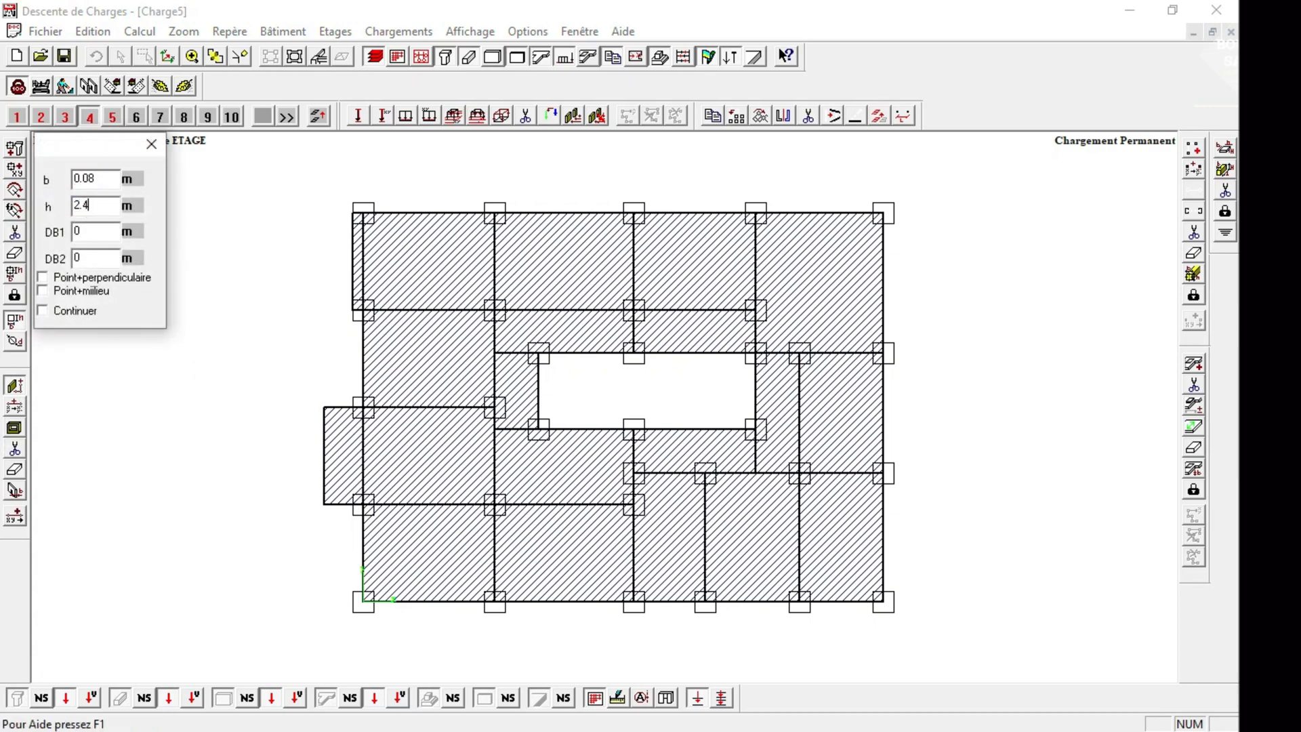
{"action": "left_click", "coordinate": [640, 474]}
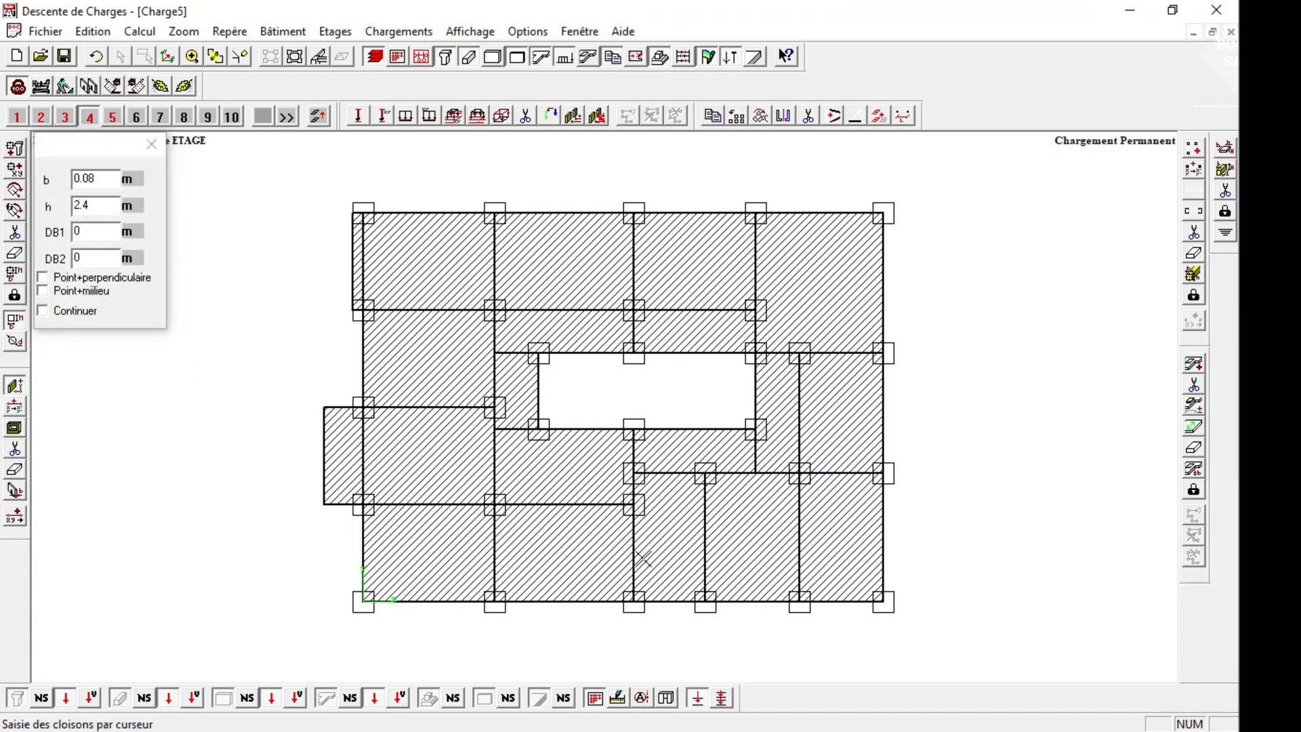
{"action": "left_click", "coordinate": [704, 601]}
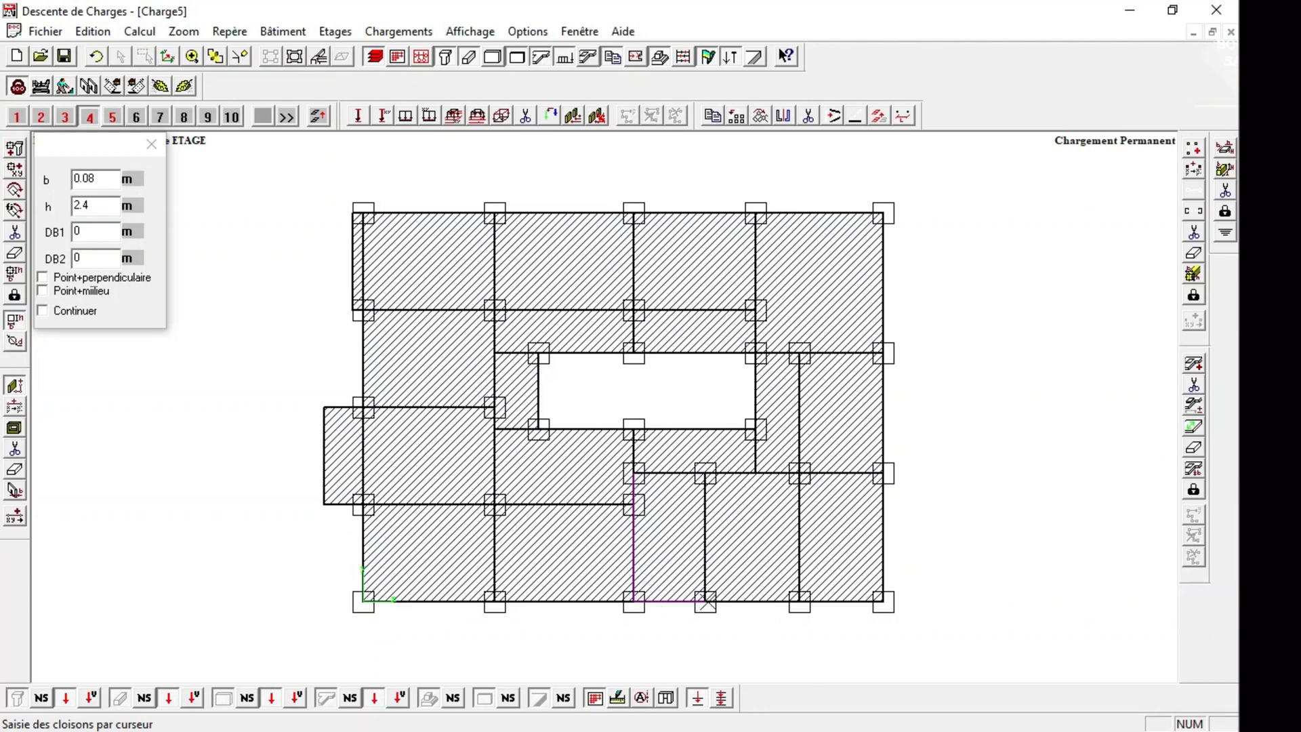
{"action": "left_click", "coordinate": [705, 470]}
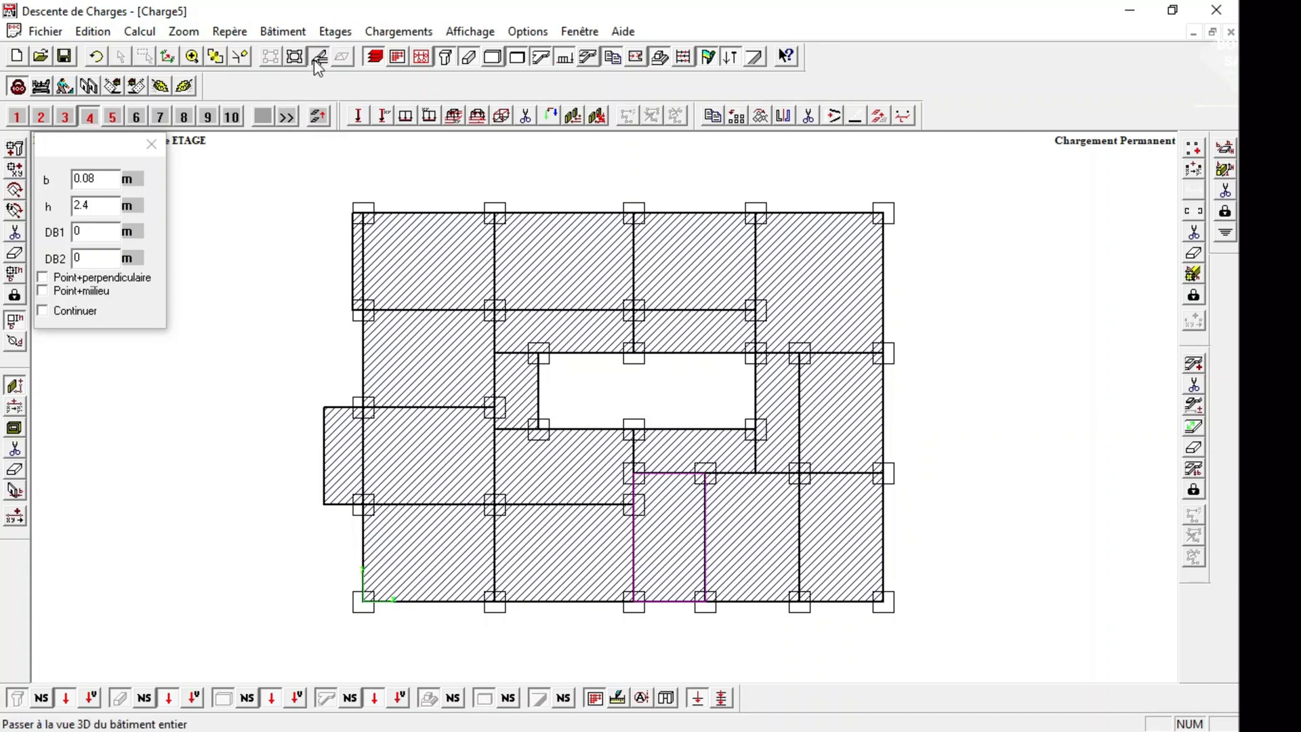
{"action": "left_click", "coordinate": [317, 116]}
{"action": "left_click", "coordinate": [276, 57]}
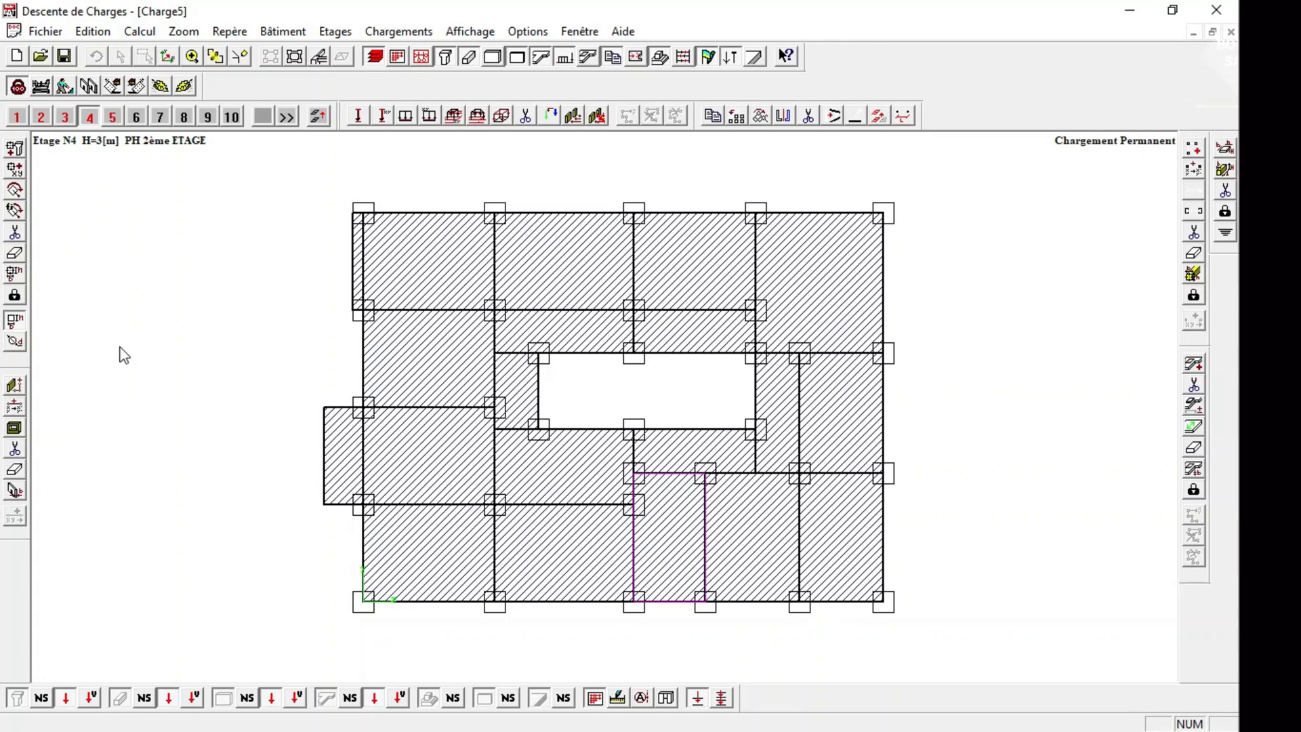
Draw 0.08 m thick, 1.20 m high parapet partitions along storey 4's upper edge and around the upper-left overhang.
{"action": "left_click", "coordinate": [8, 386]}
{"action": "key", "text": "Tab"}
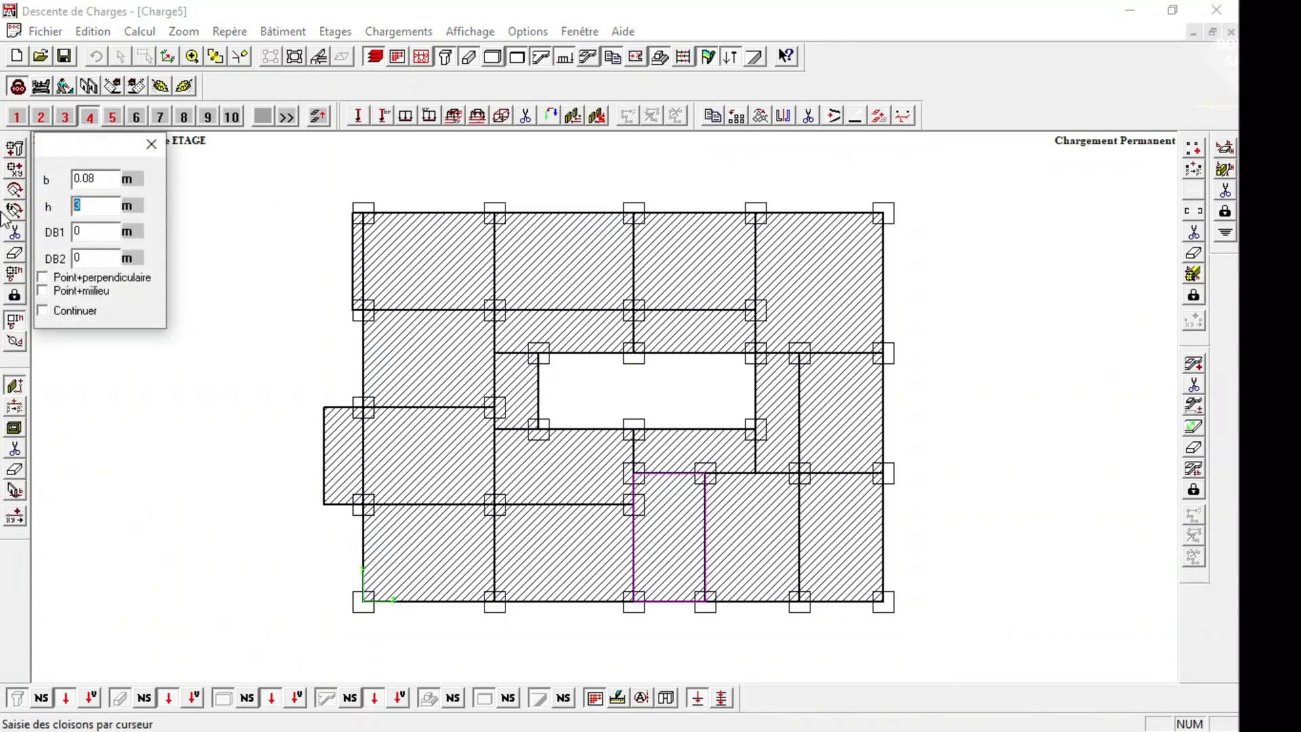
{"action": "type", "text": "1.20"}
{"action": "left_click", "coordinate": [264, 255]}
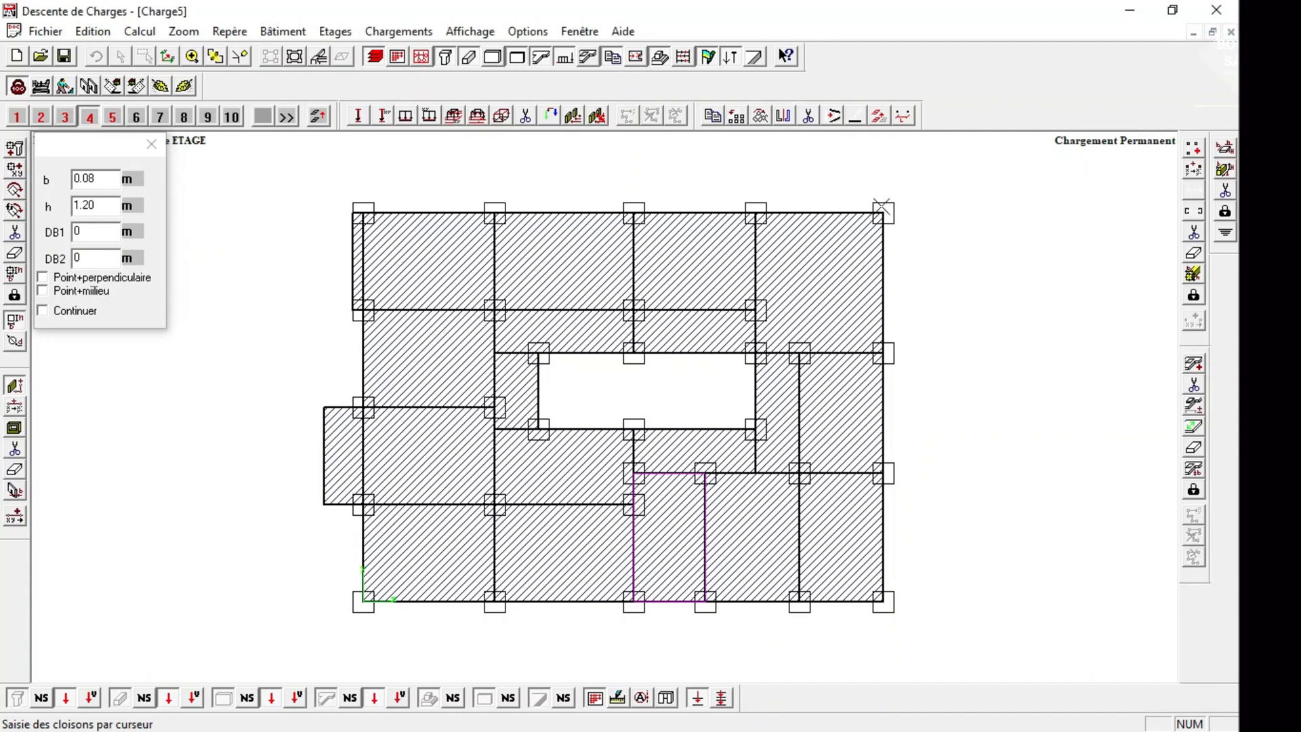
{"action": "left_click", "coordinate": [881, 208]}
{"action": "left_click", "coordinate": [355, 216]}
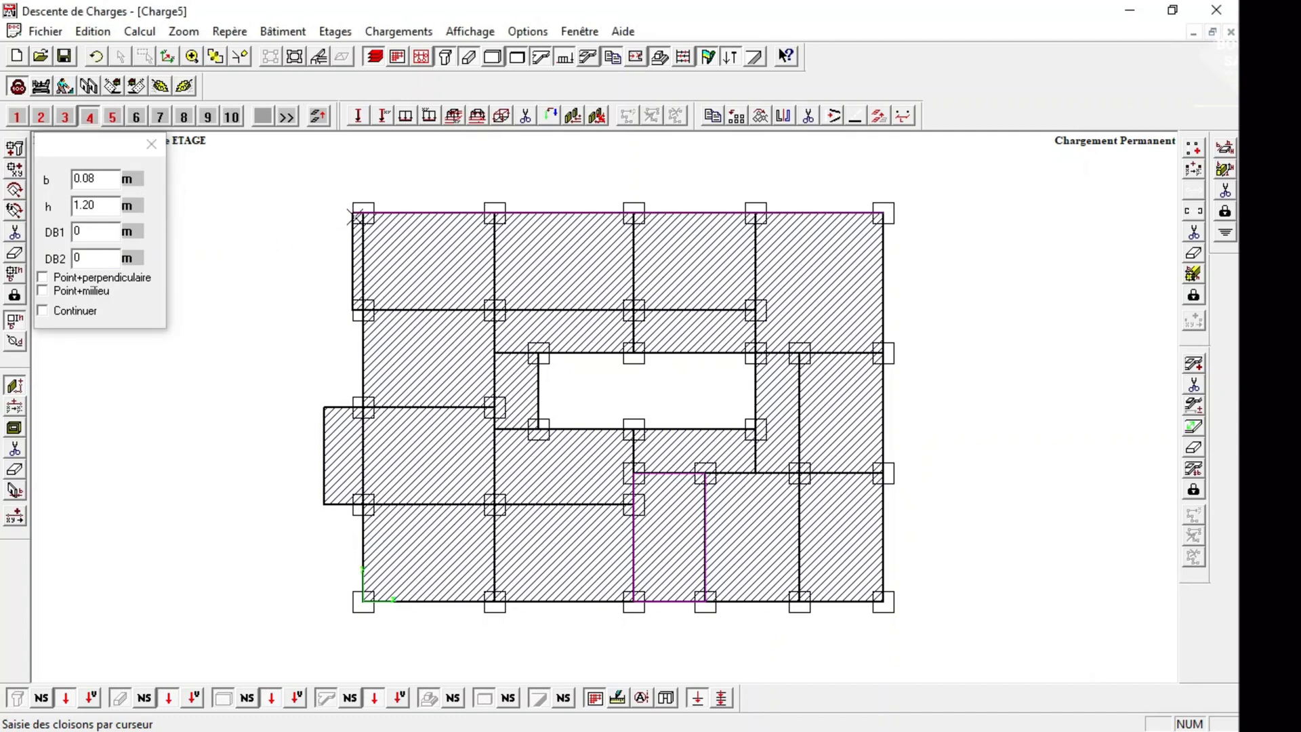
{"action": "left_click", "coordinate": [354, 307]}
Continue the 1.20 m high parapet down storey 4's left facade, following the lower-left overhang to the plan's bottom-left corner.
{"action": "left_click", "coordinate": [366, 304]}
{"action": "left_click", "coordinate": [363, 408]}
{"action": "left_click", "coordinate": [324, 411]}
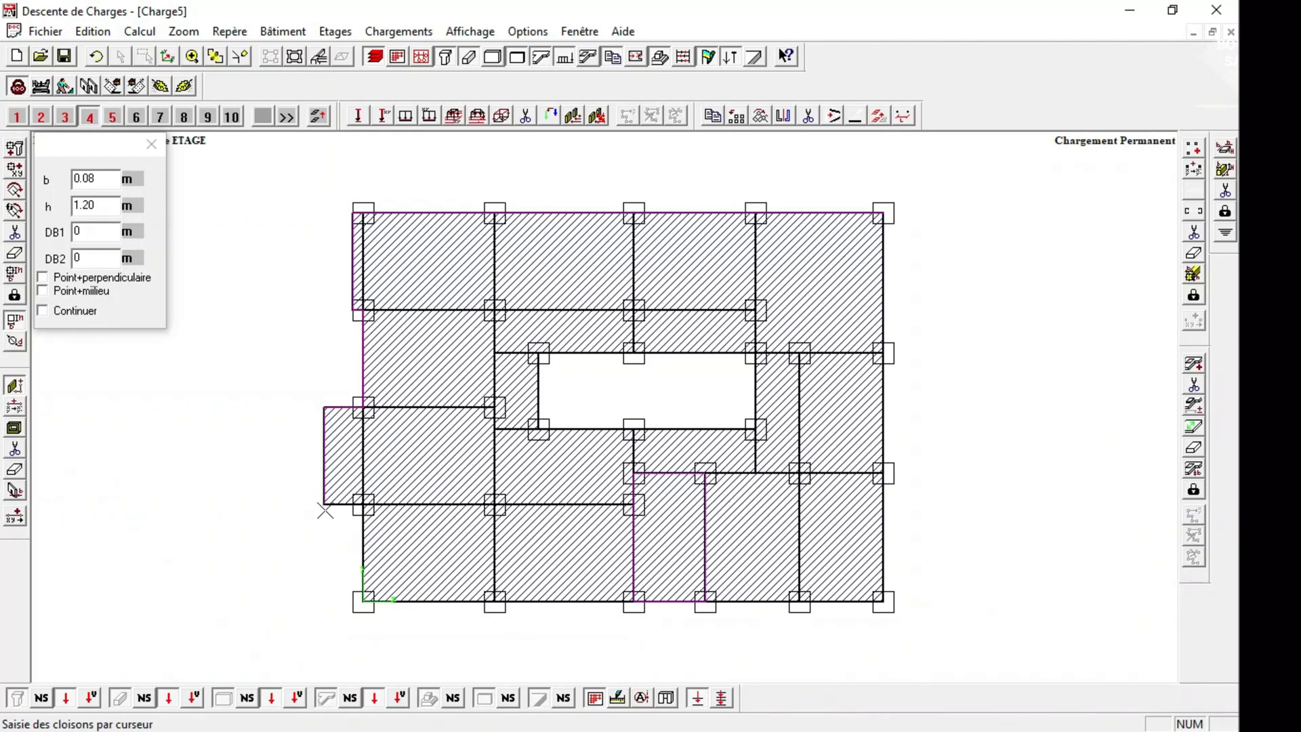
{"action": "left_click", "coordinate": [325, 510]}
{"action": "left_click", "coordinate": [325, 510]}
{"action": "left_click", "coordinate": [364, 502]}
{"action": "left_click", "coordinate": [363, 601]}
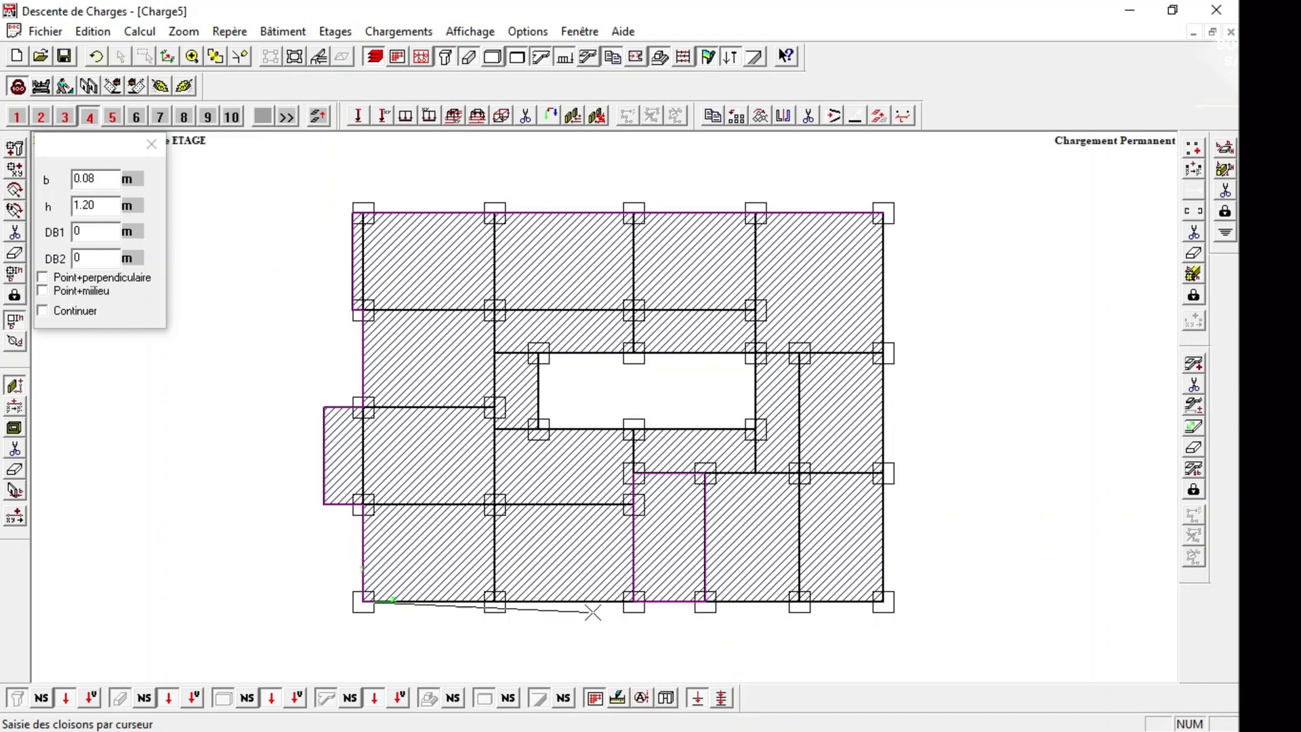
Close the 1.20 m high parapet along storey 4's lower and right edges, and check it in the 3D view.
{"action": "left_click", "coordinate": [705, 601]}
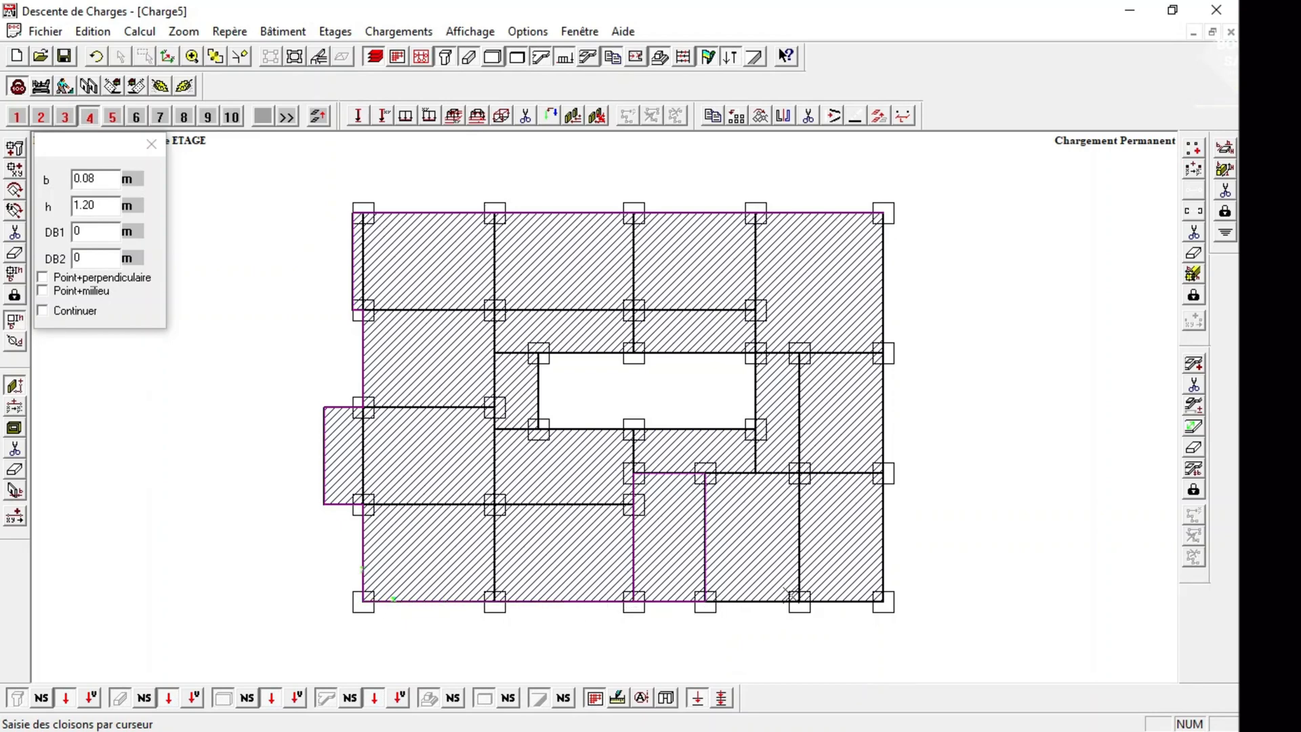
{"action": "left_click", "coordinate": [883, 600]}
{"action": "left_click", "coordinate": [883, 213]}
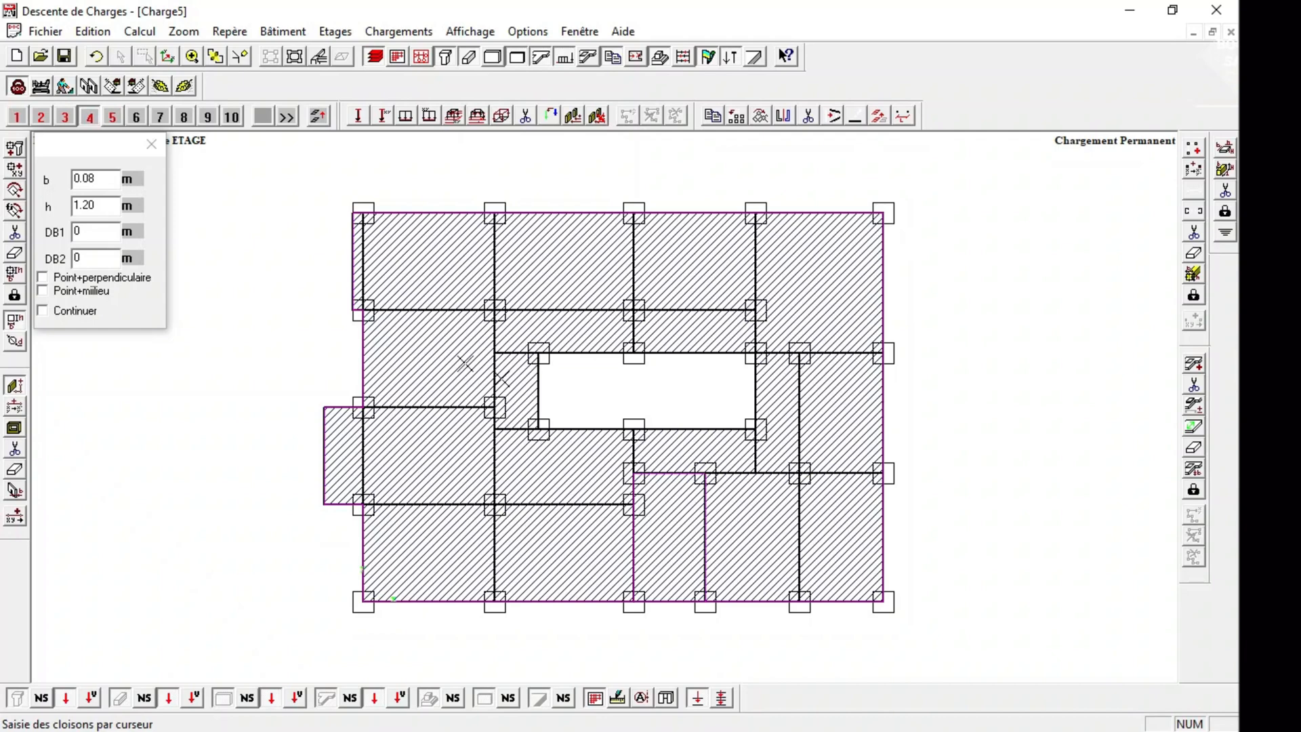
{"action": "left_click", "coordinate": [145, 150]}
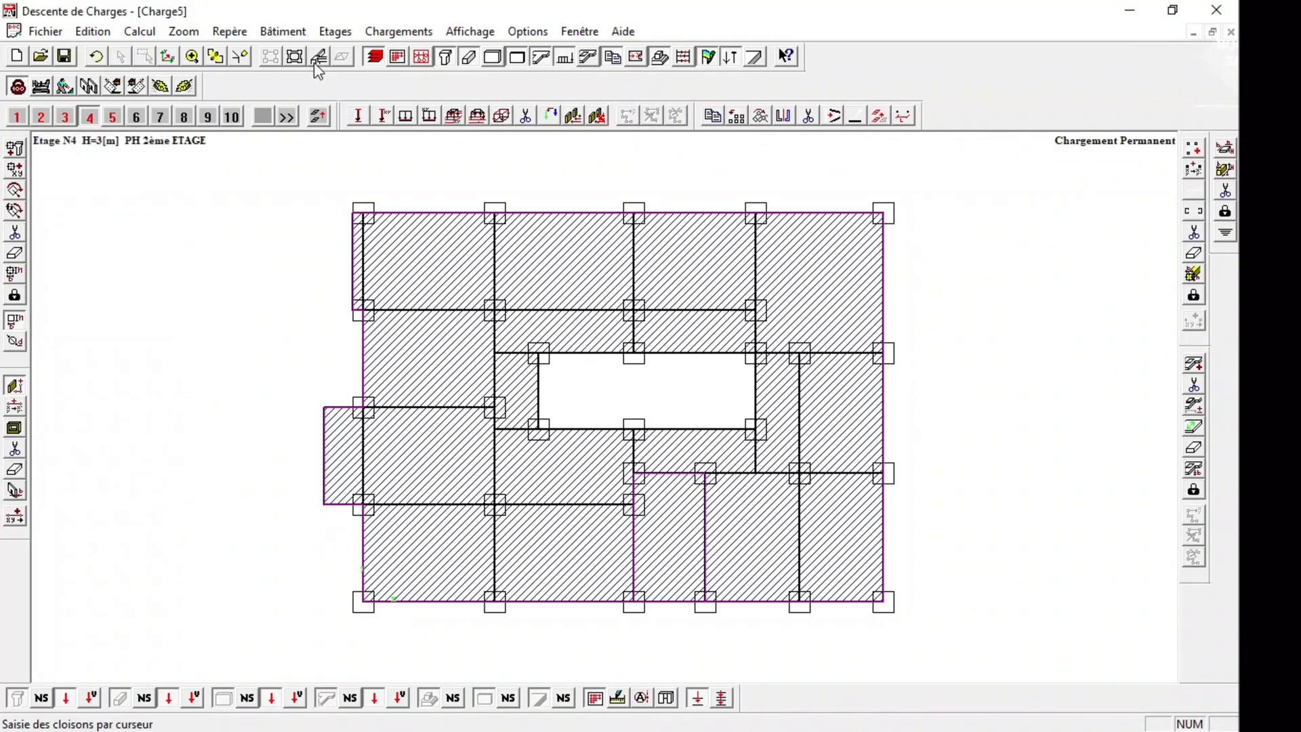
{"action": "left_click", "coordinate": [318, 58]}
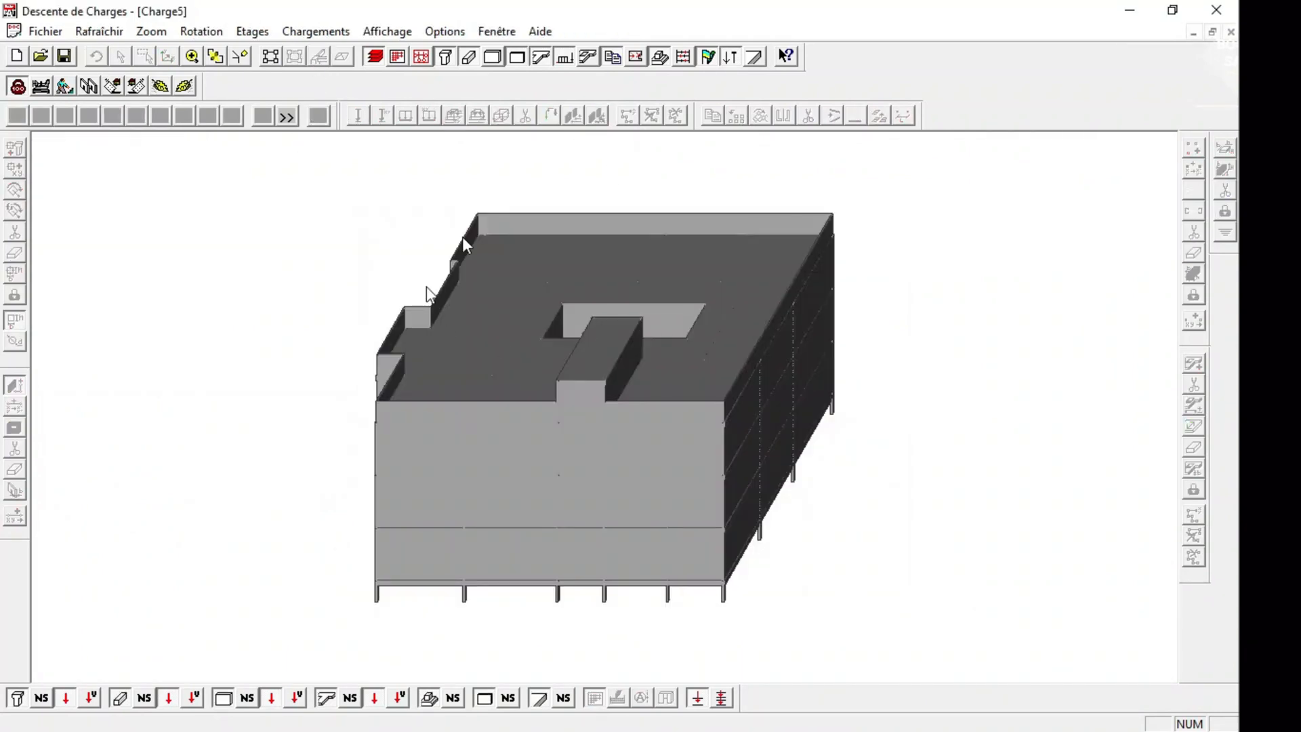
{"action": "left_click", "coordinate": [270, 56]}
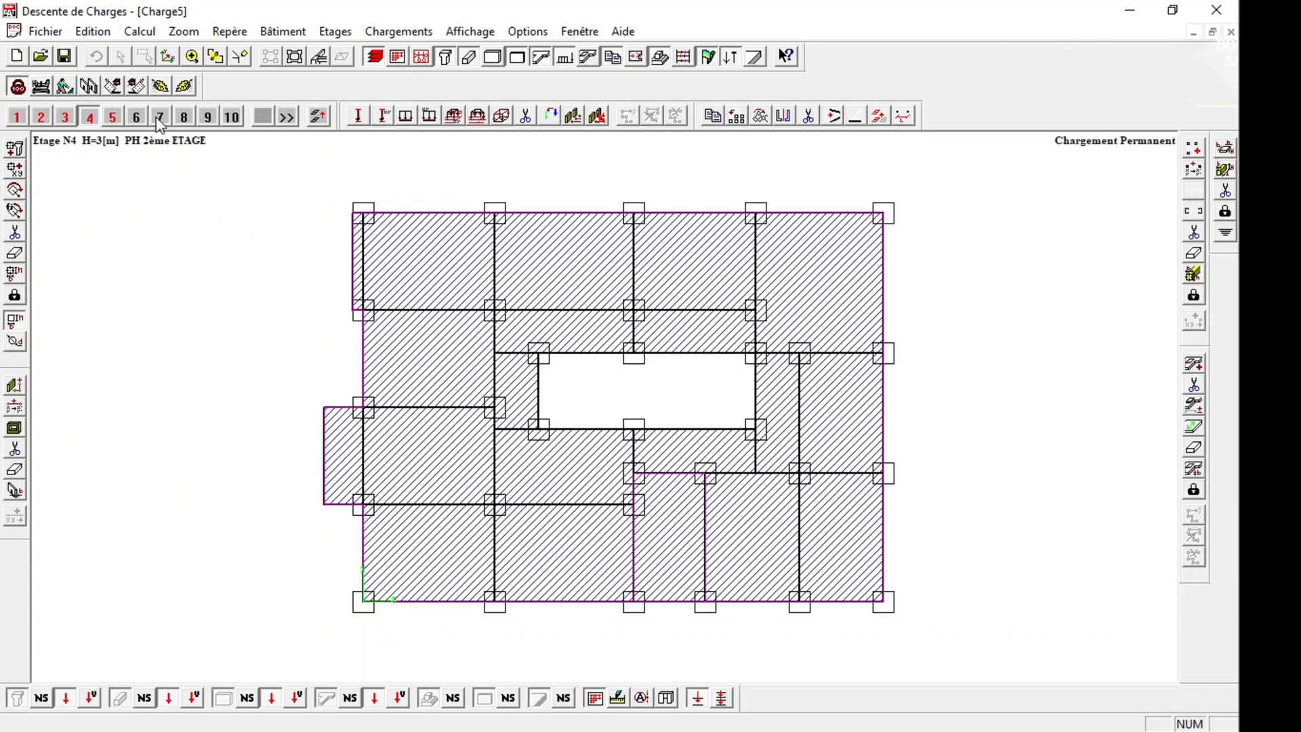
Draw 0.08 m thick, 0.3 m high partitions around all four edges of the storey 5 rooftop bay and check them in 3D.
{"action": "left_click", "coordinate": [114, 117]}
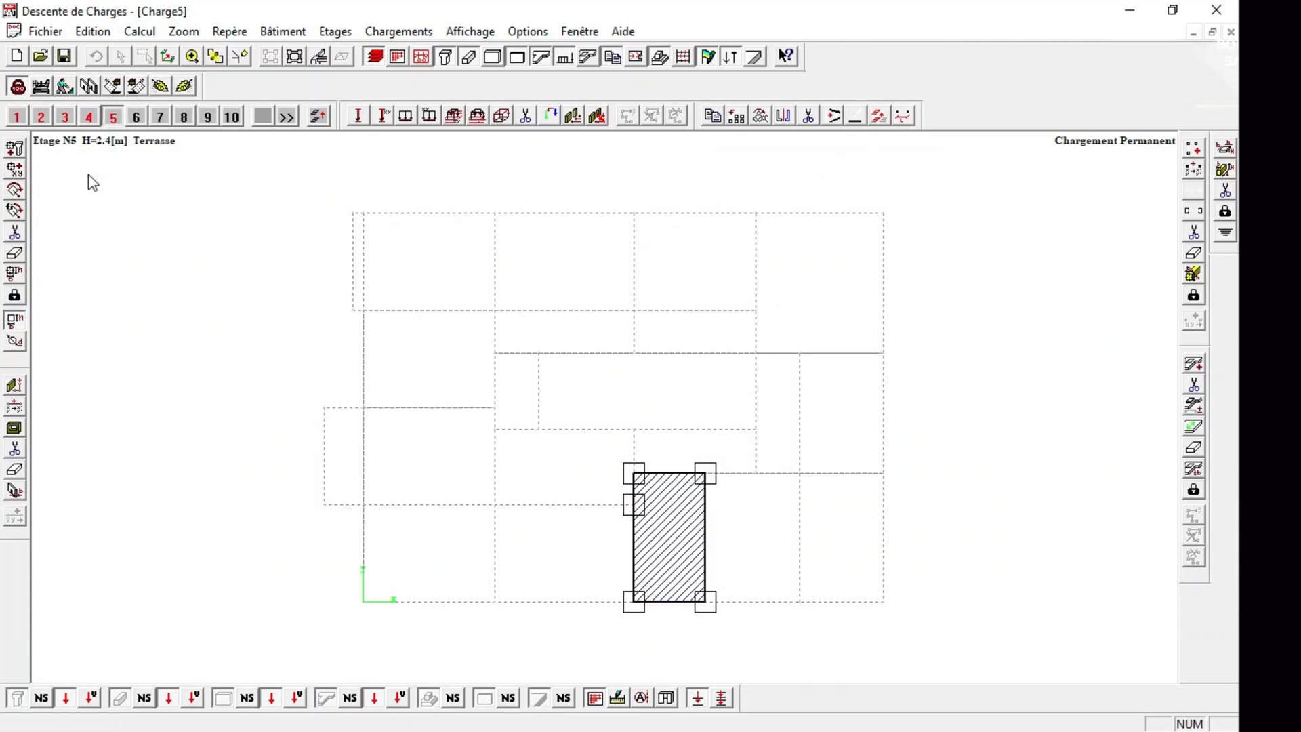
{"action": "left_click", "coordinate": [14, 427]}
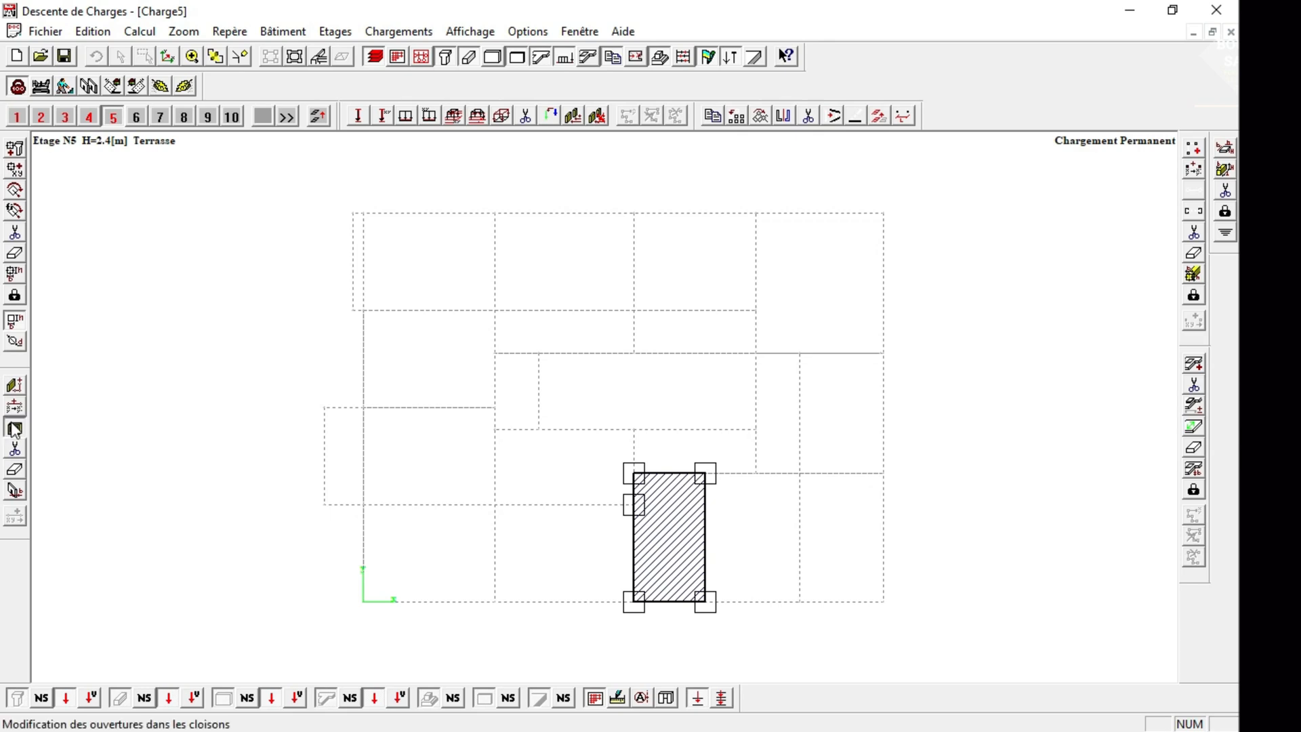
{"action": "left_click", "coordinate": [14, 385]}
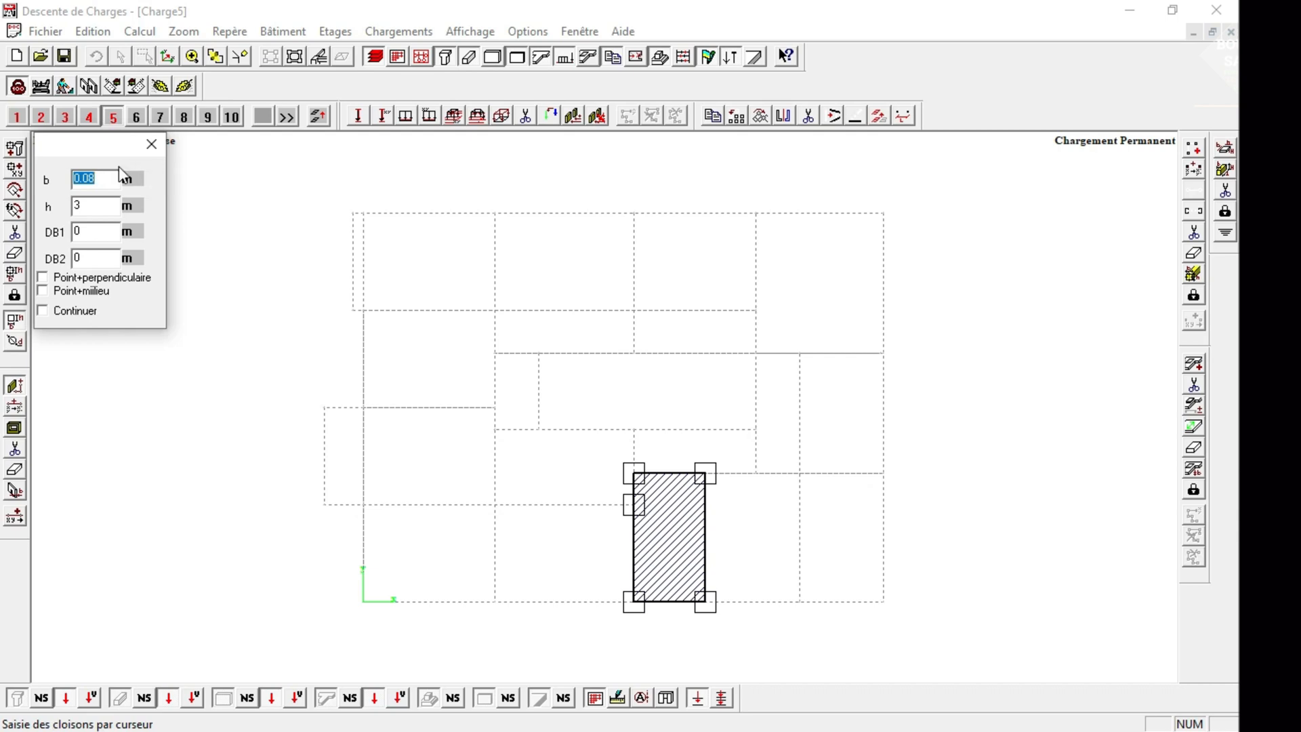
{"action": "key", "text": "Tab"}
{"action": "left_click", "coordinate": [635, 474]}
{"action": "left_click", "coordinate": [706, 472]}
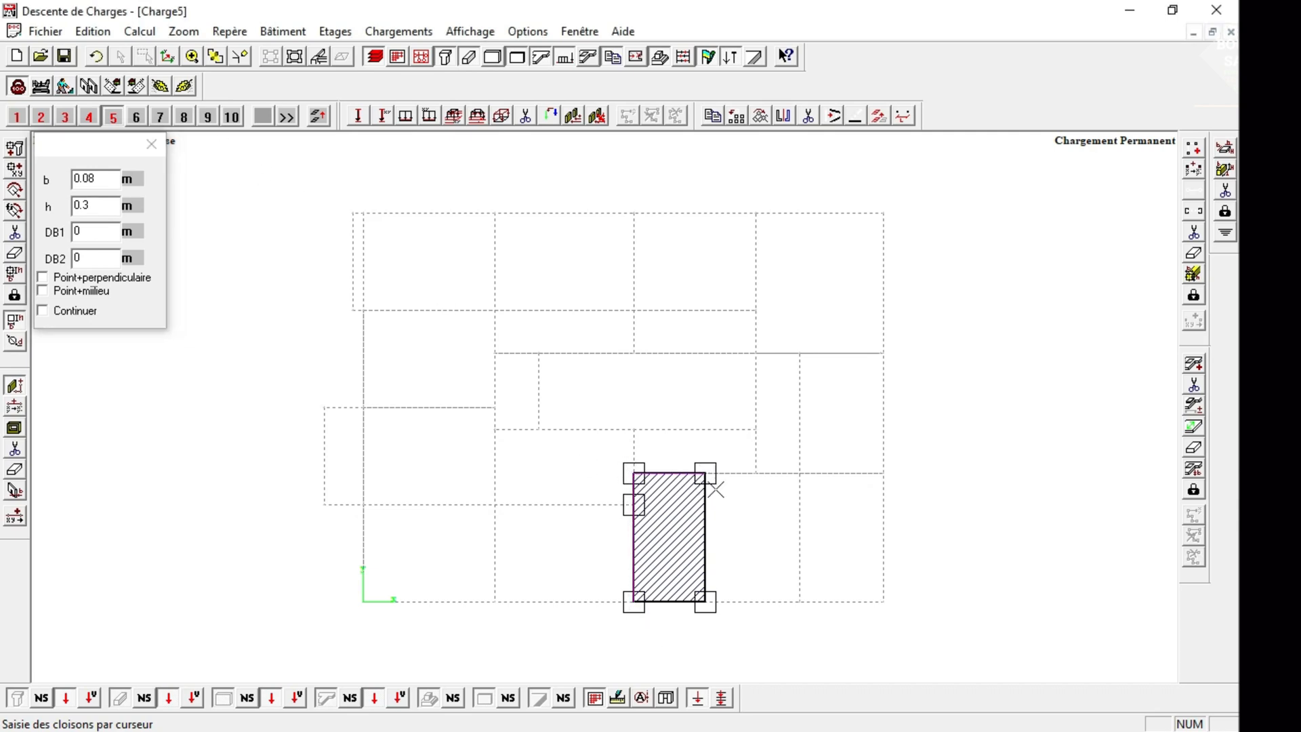
{"action": "left_click", "coordinate": [705, 600]}
{"action": "left_click", "coordinate": [633, 603]}
{"action": "left_click", "coordinate": [705, 602]}
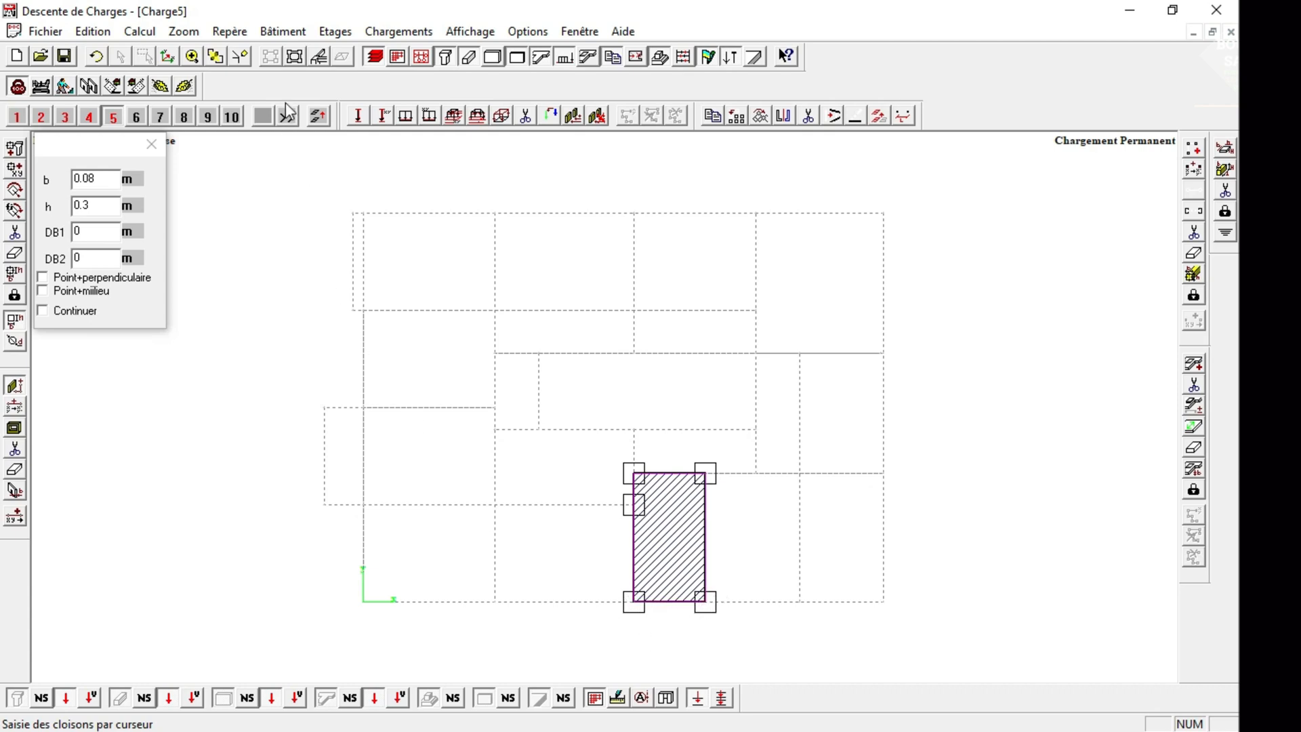
{"action": "left_click", "coordinate": [151, 145]}
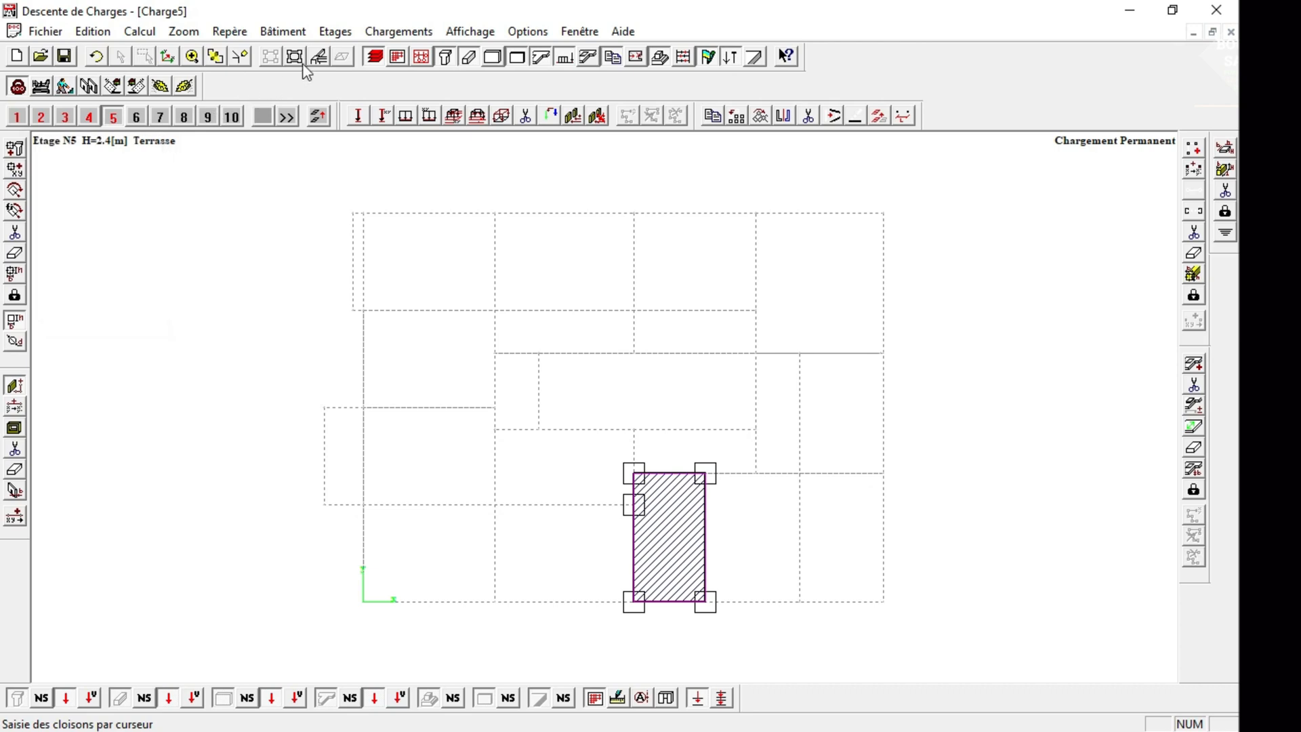
{"action": "left_click", "coordinate": [318, 57]}
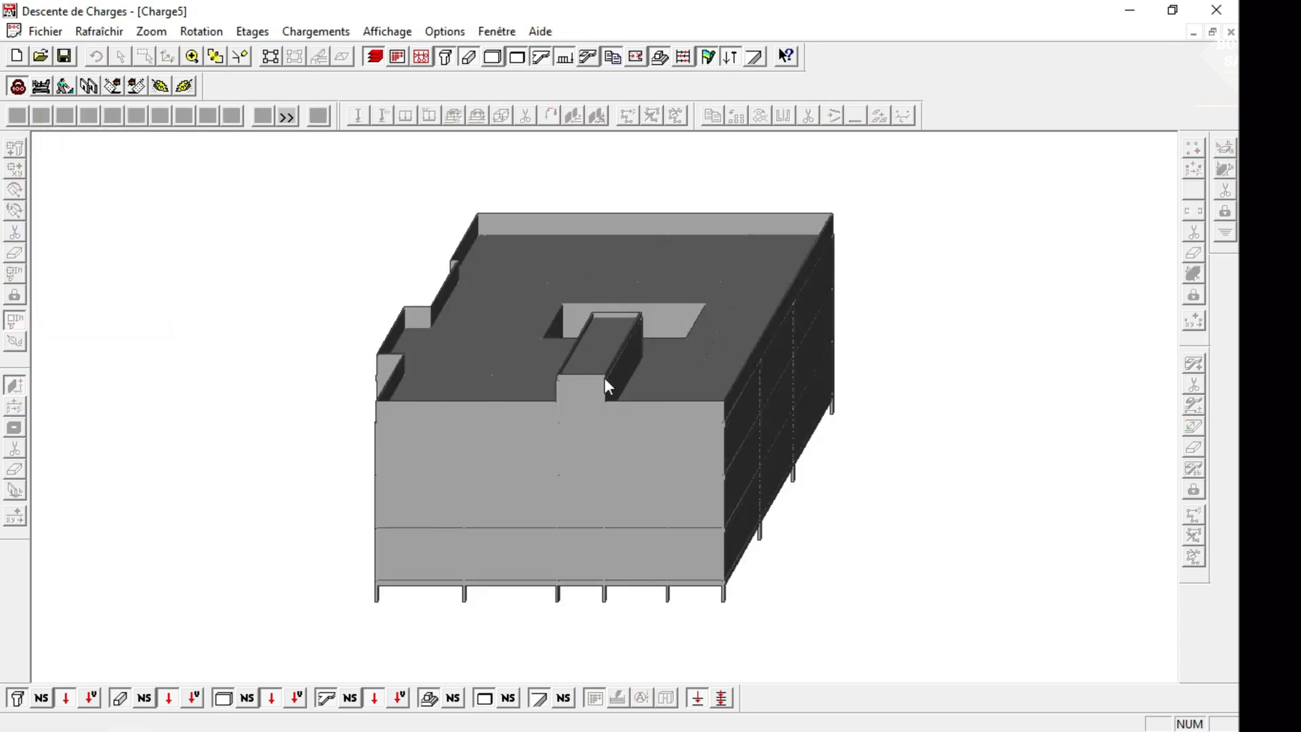
{"action": "left_click", "coordinate": [274, 58]}
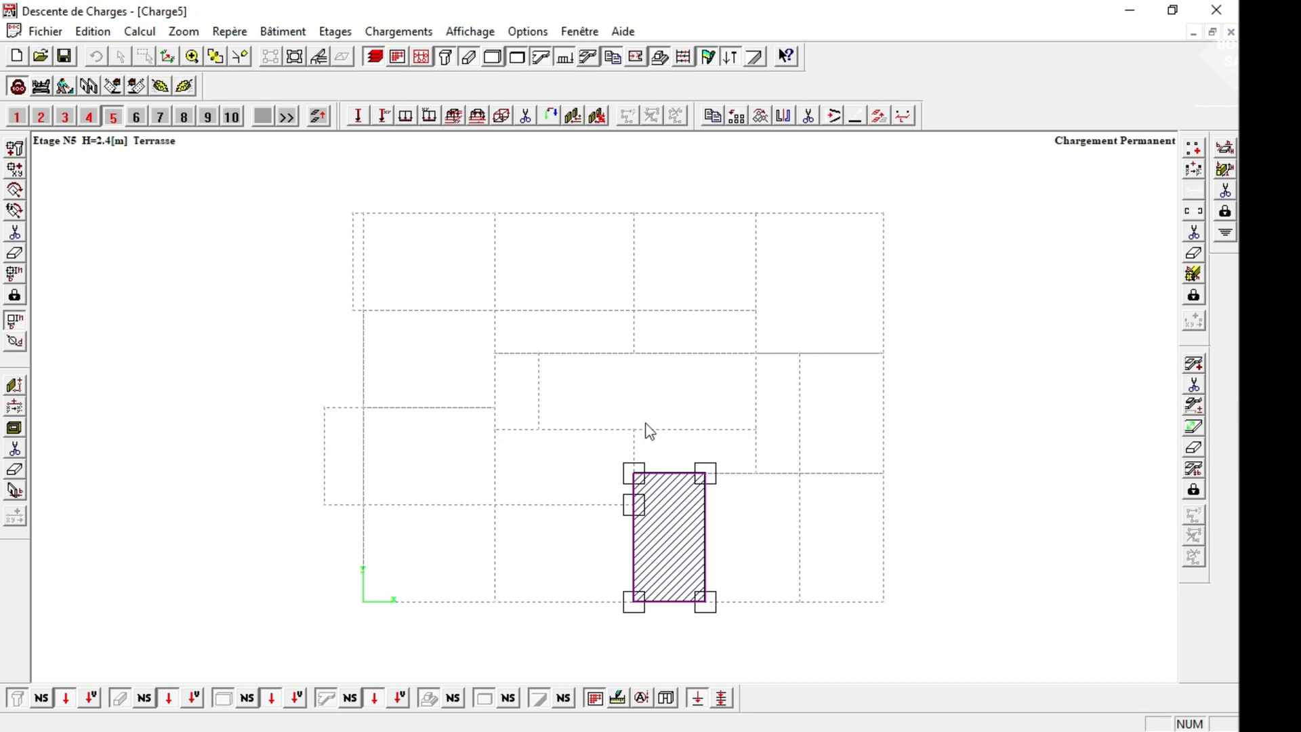
Fill the central opening of storey 4 with a 0.16 m slab through its four corner columns, and check it in 3D.
{"action": "left_click", "coordinate": [89, 117]}
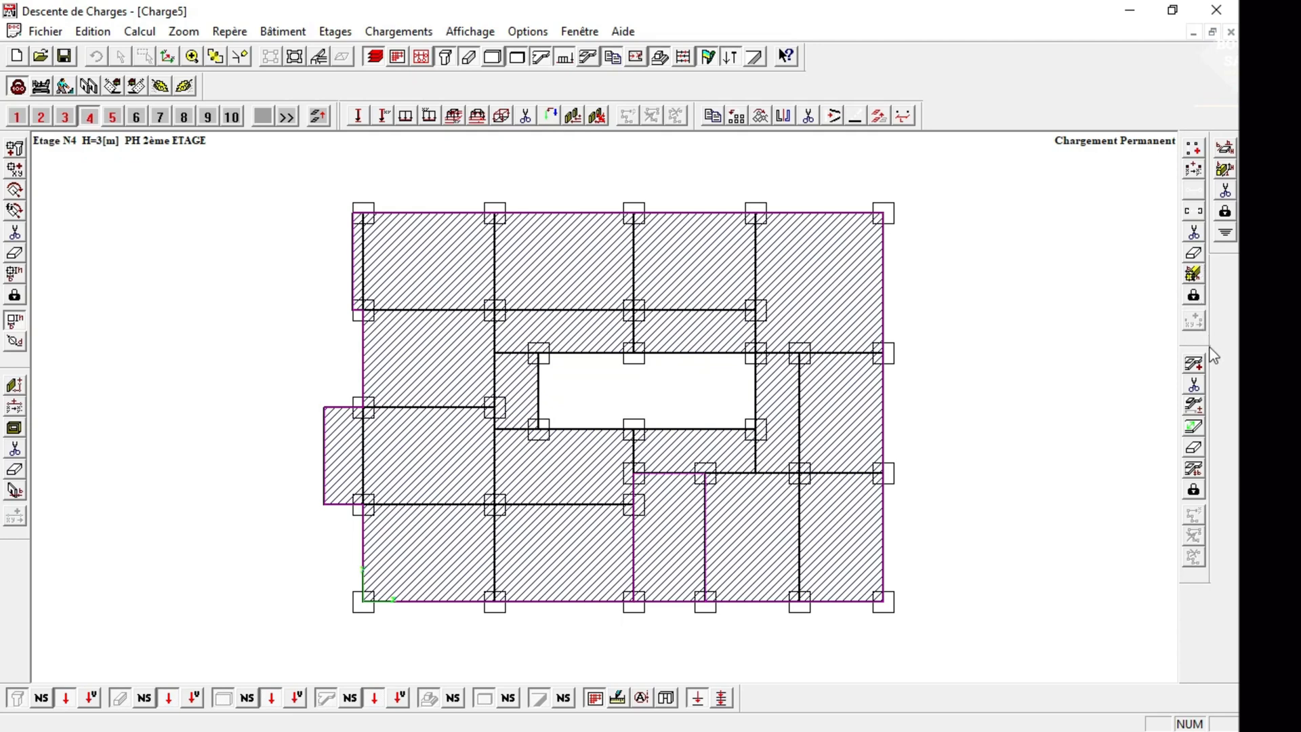
{"action": "left_click", "coordinate": [1193, 364]}
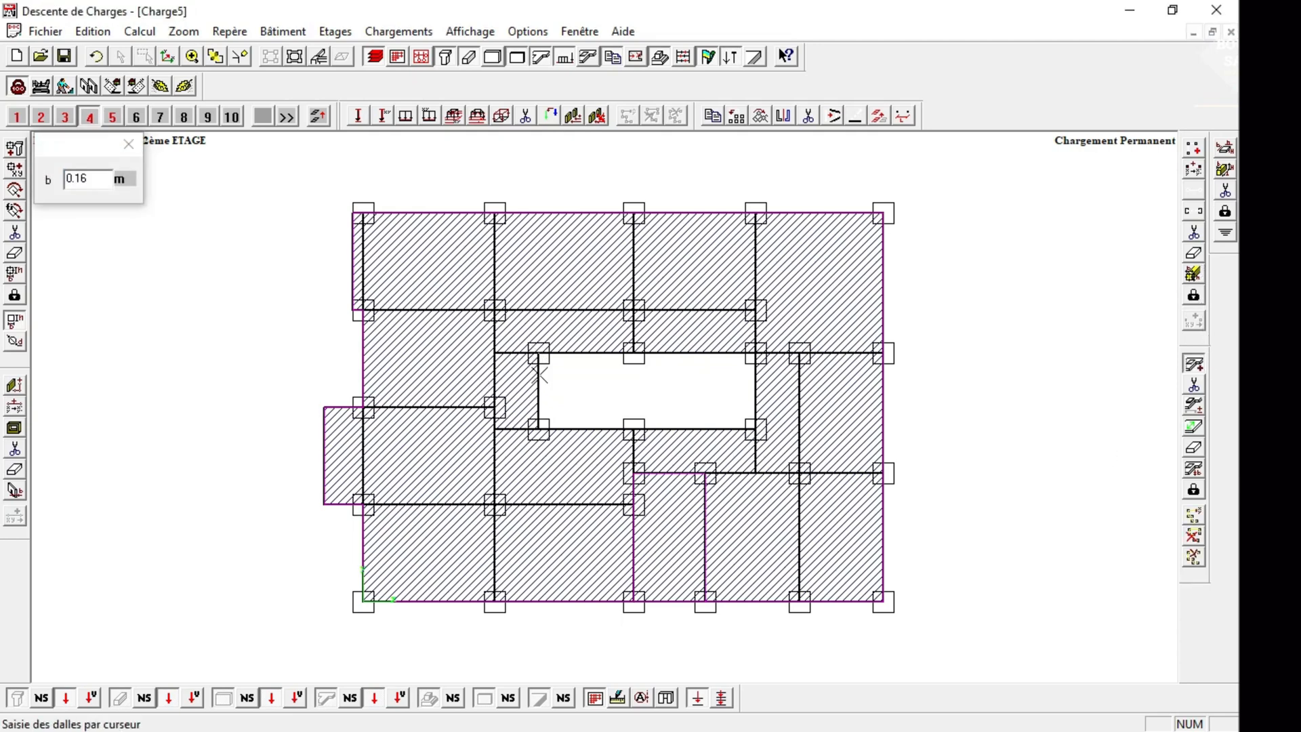
{"action": "left_click", "coordinate": [540, 430]}
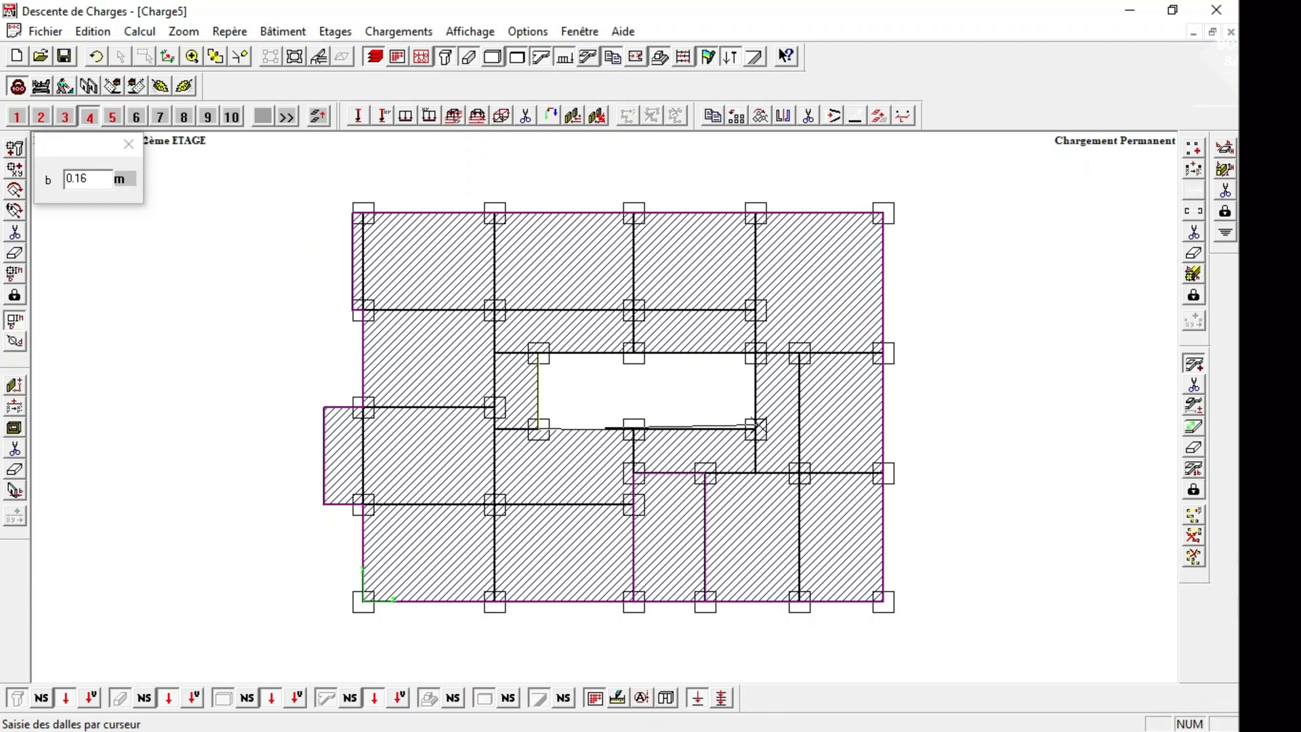
{"action": "left_click", "coordinate": [755, 429]}
{"action": "left_click", "coordinate": [756, 353]}
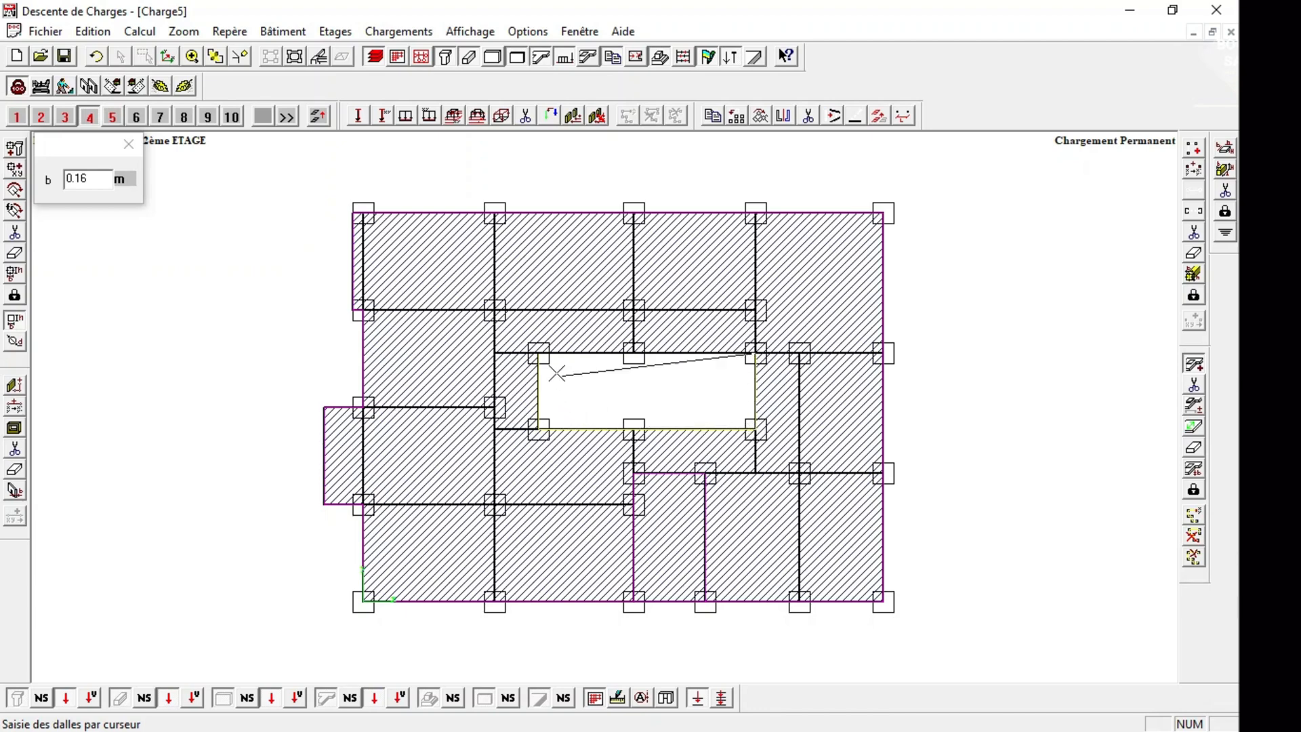
{"action": "left_click", "coordinate": [539, 353]}
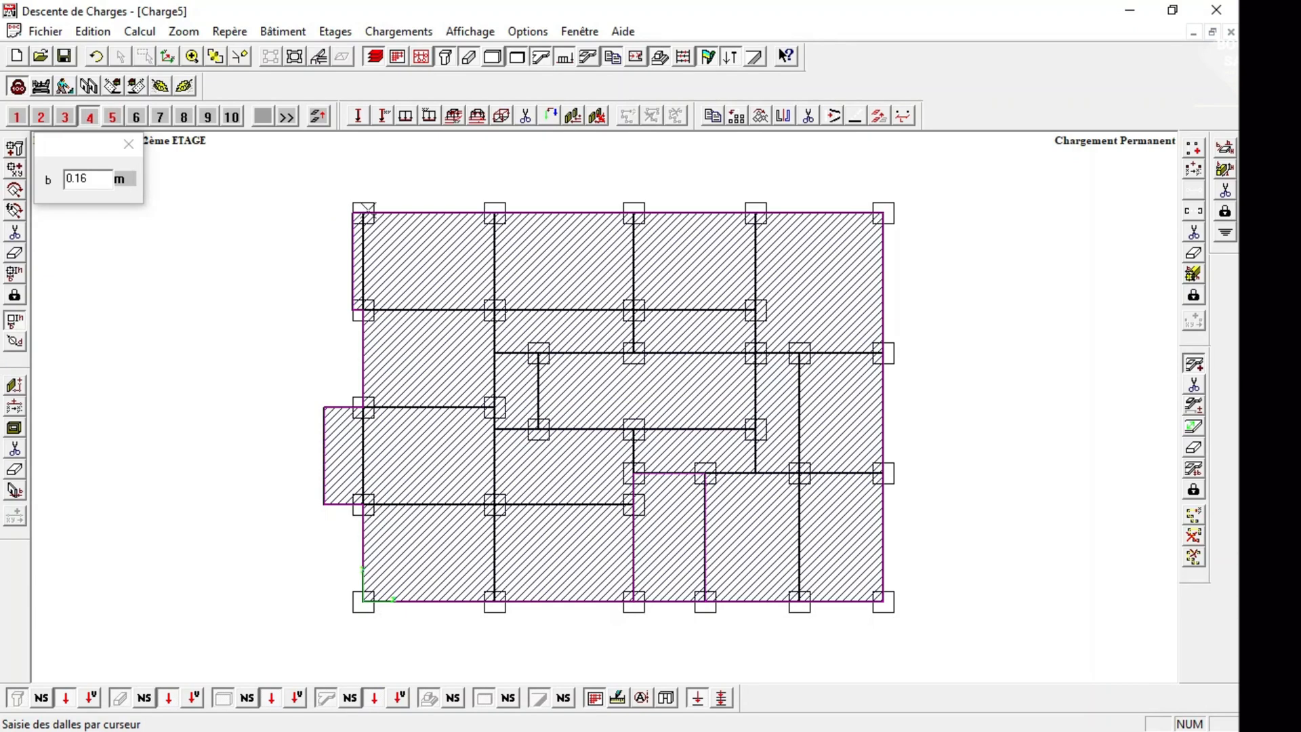
{"action": "left_click", "coordinate": [319, 56]}
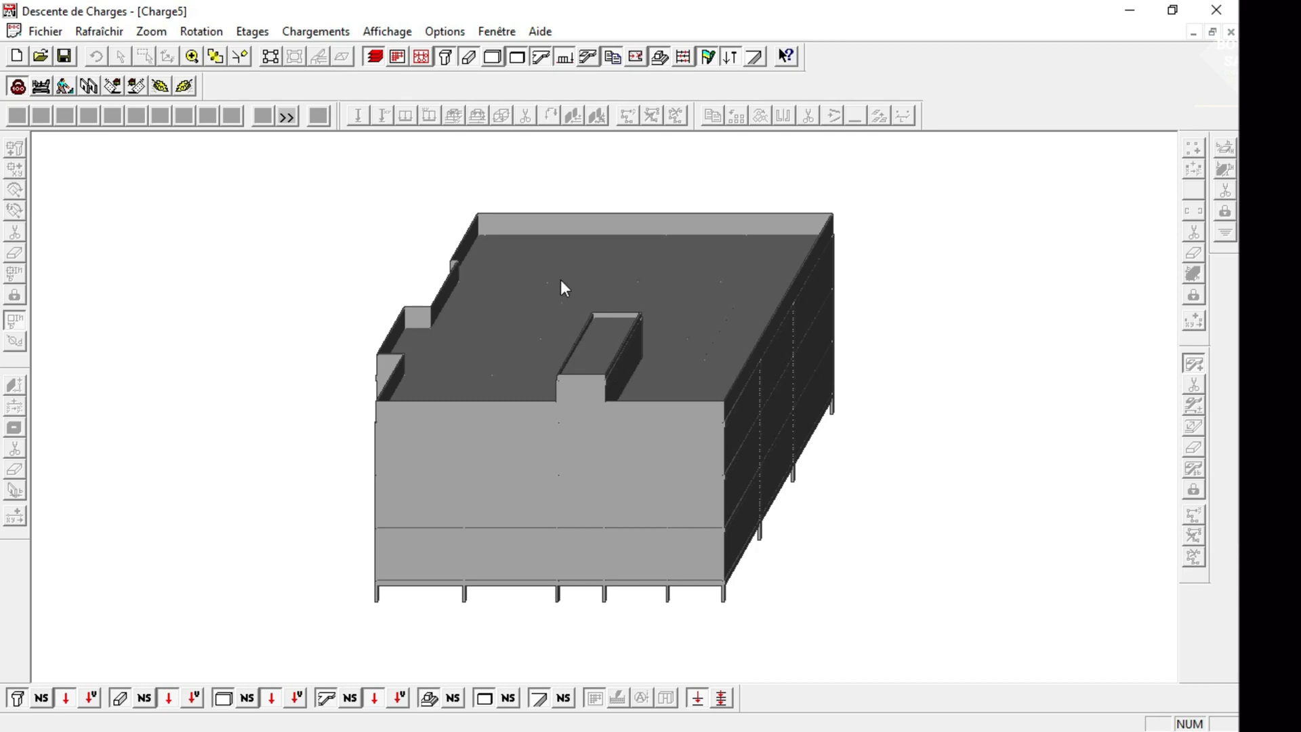
{"action": "left_click", "coordinate": [270, 57]}
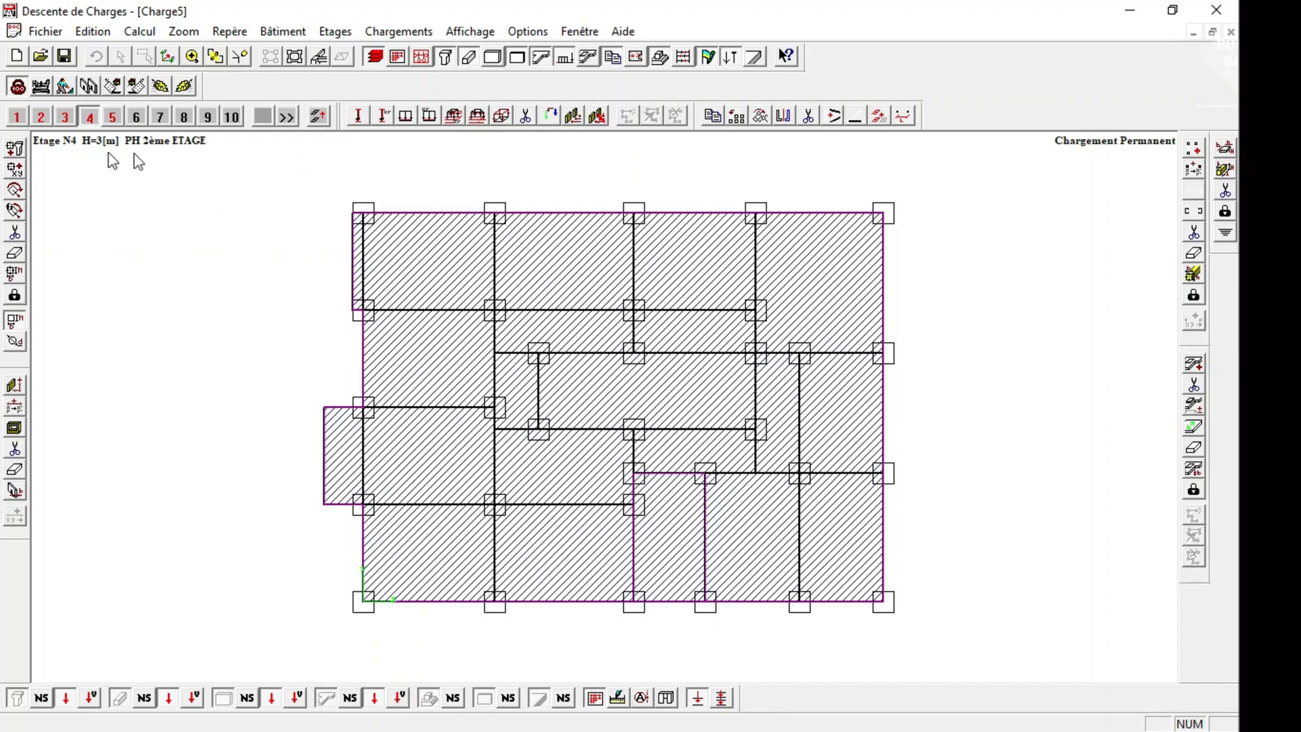
Review the plans of storeys 1 to 5 one after another.
{"action": "left_click", "coordinate": [16, 116]}
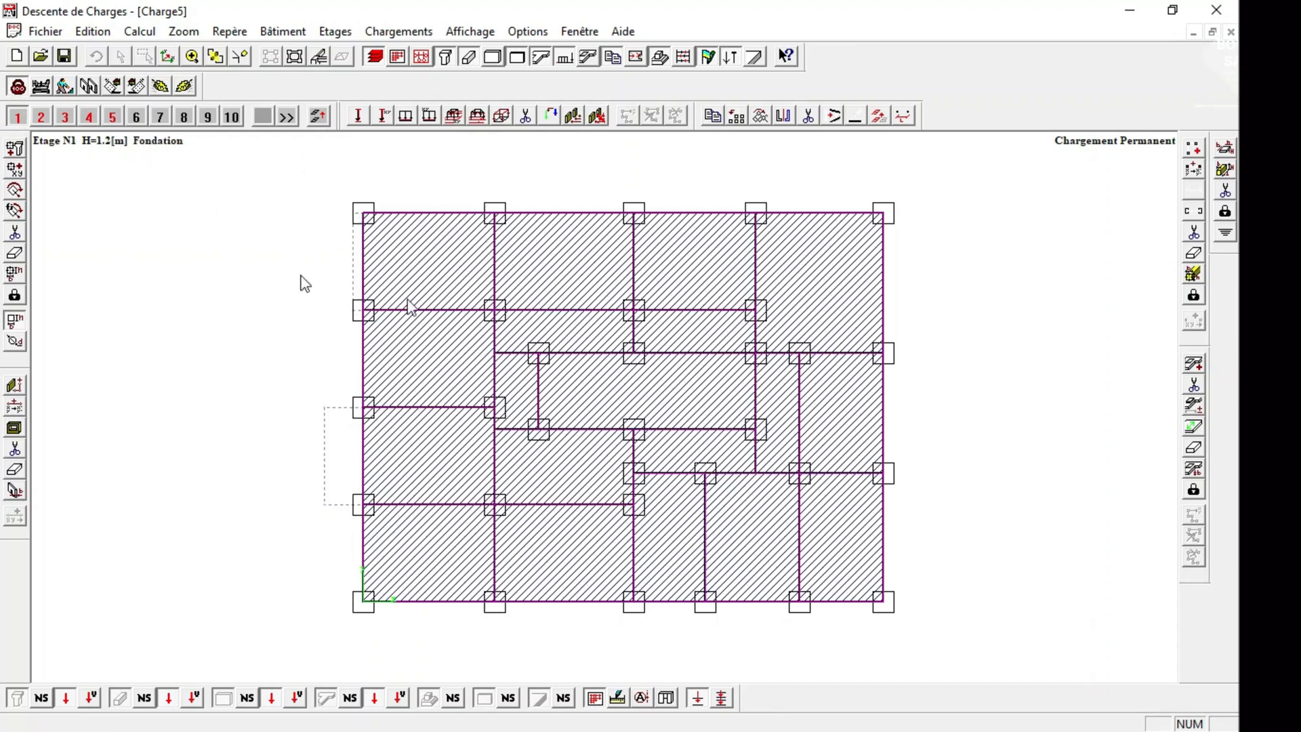
{"action": "left_click", "coordinate": [42, 117]}
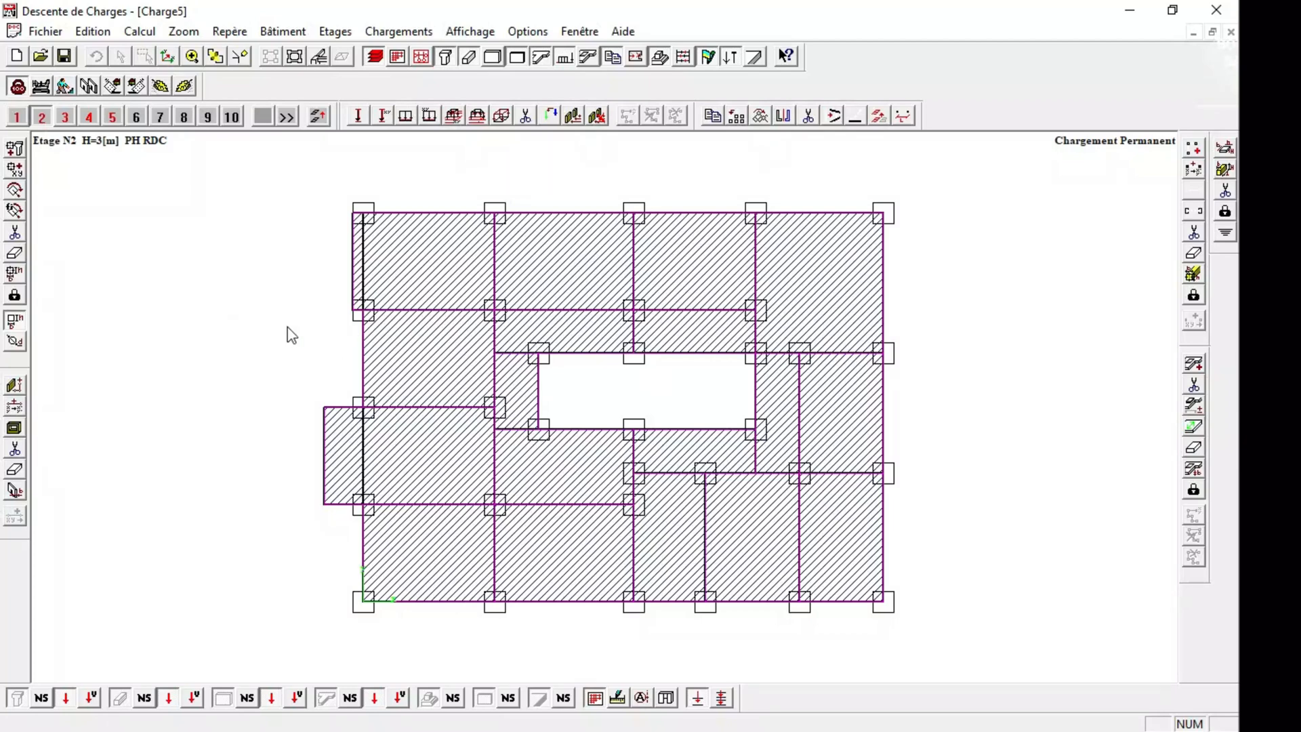
{"action": "left_click", "coordinate": [65, 117]}
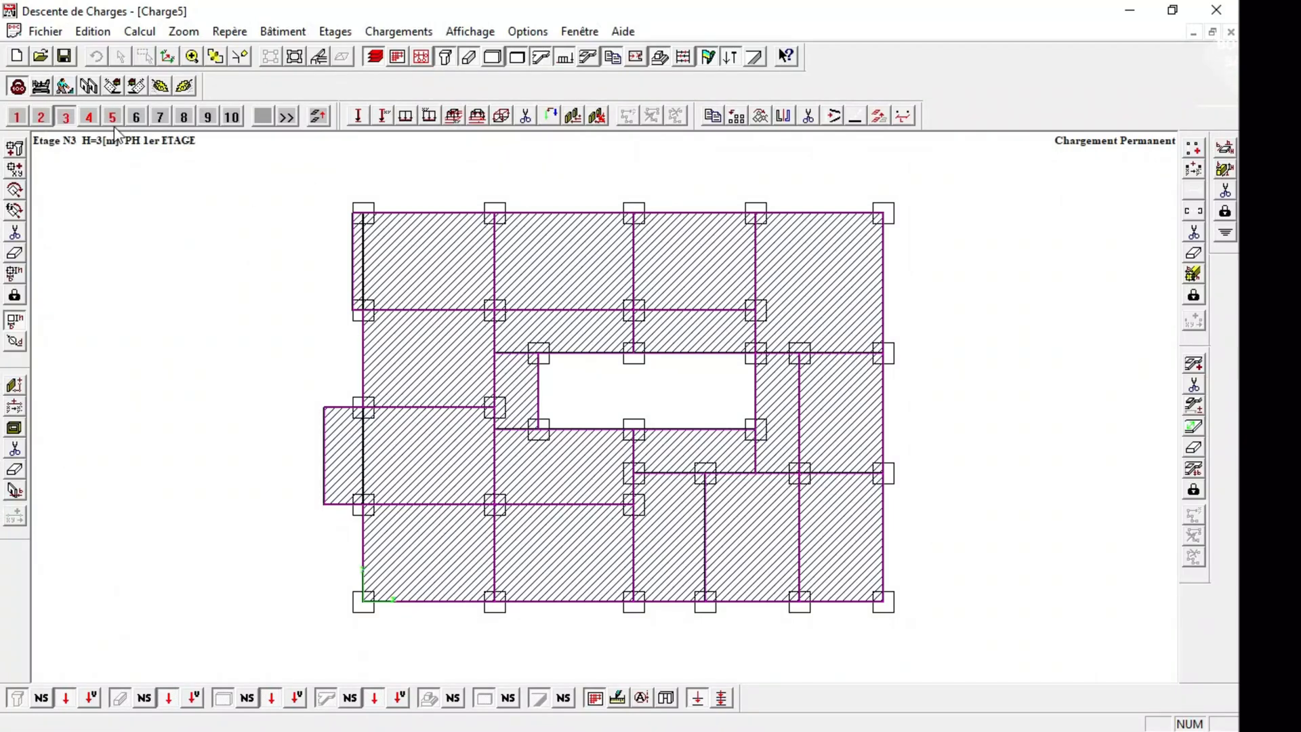
{"action": "left_click", "coordinate": [89, 117]}
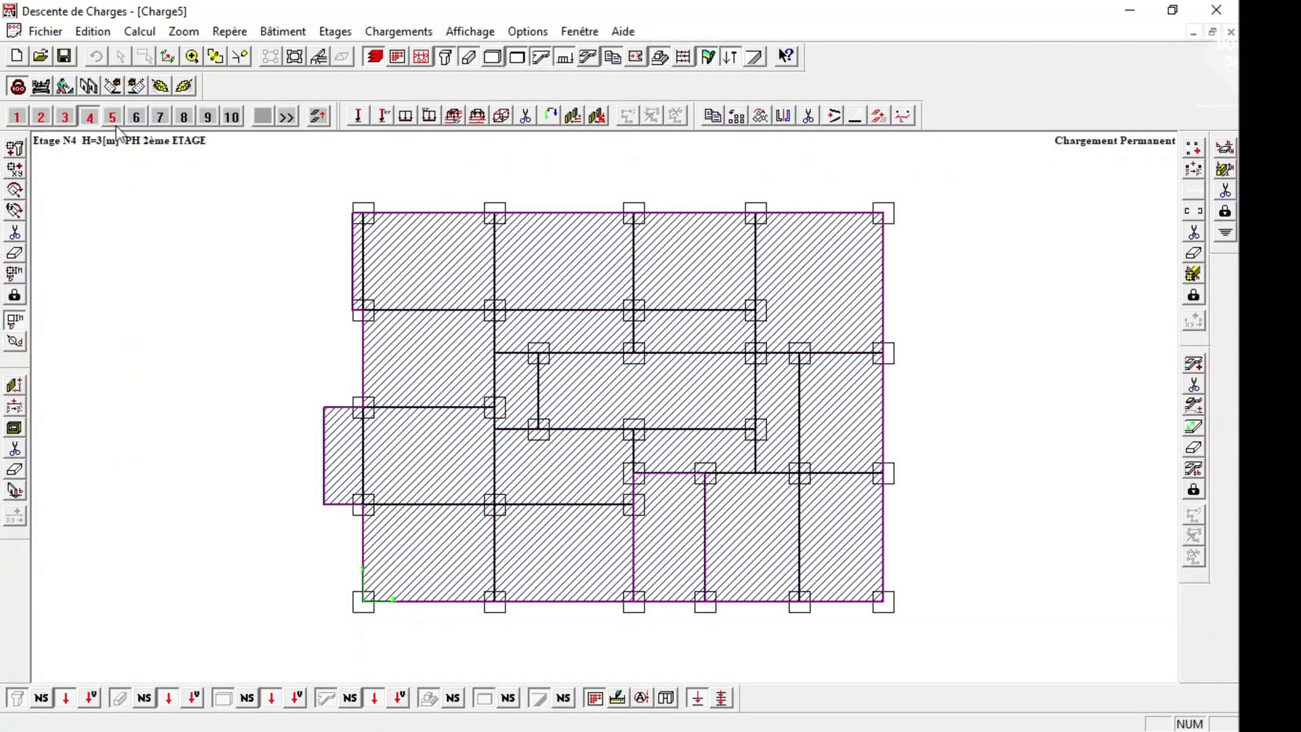
{"action": "left_click", "coordinate": [112, 117]}
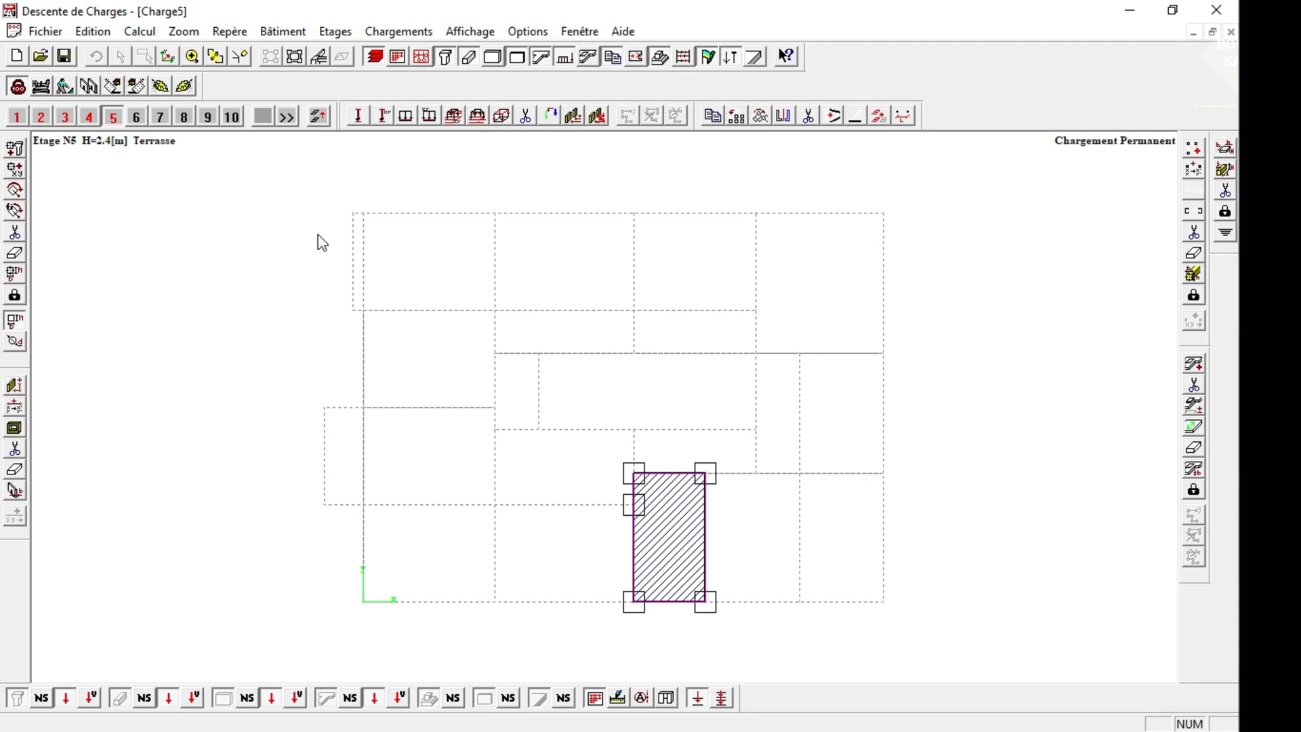
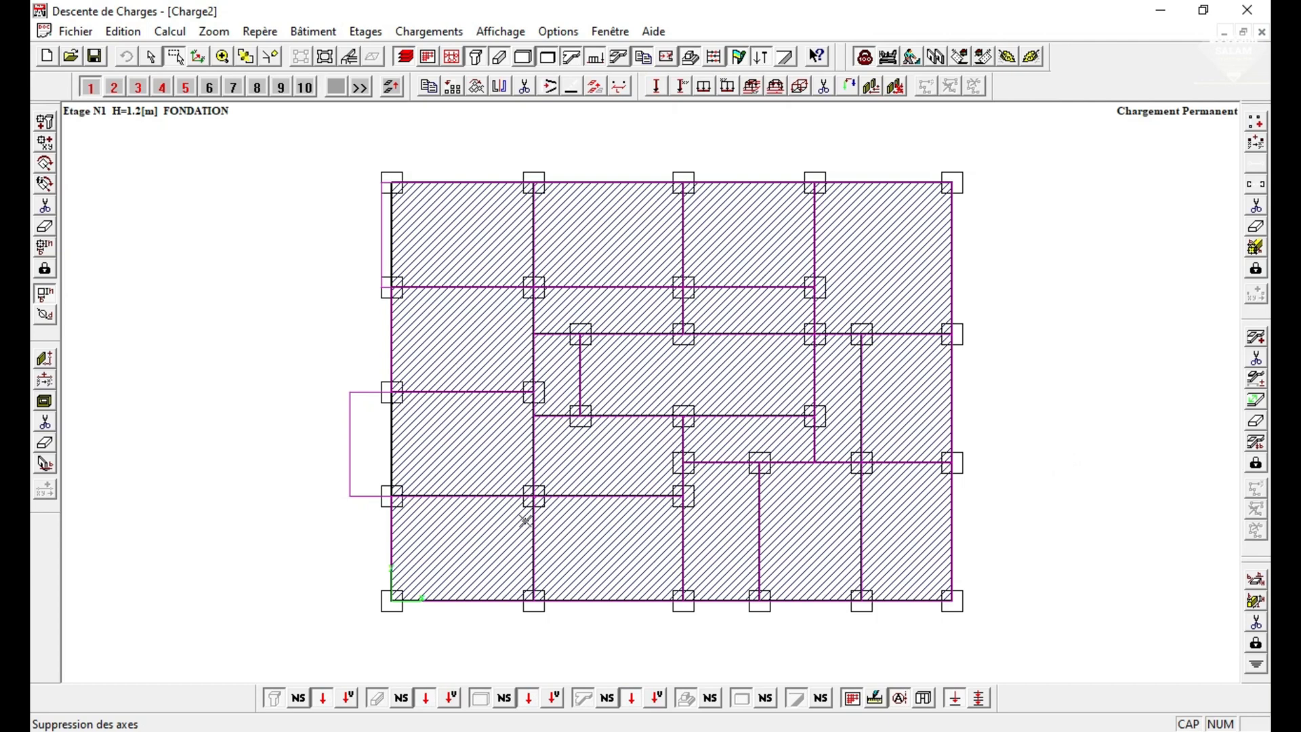
Cut a rectangular opening at X 0.5 m in the partition along storey 1's lower edge, and check it in the 3D view.
{"action": "left_click", "coordinate": [48, 407]}
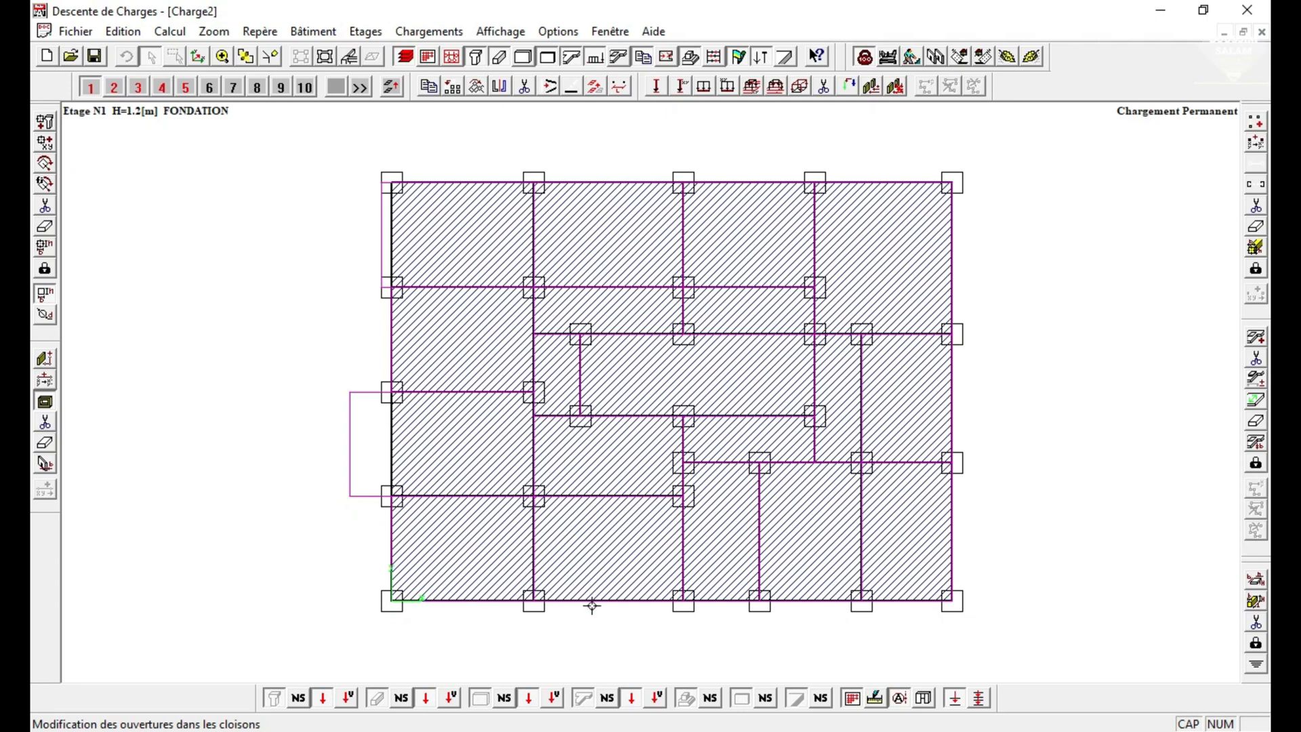
{"action": "left_click", "coordinate": [445, 605]}
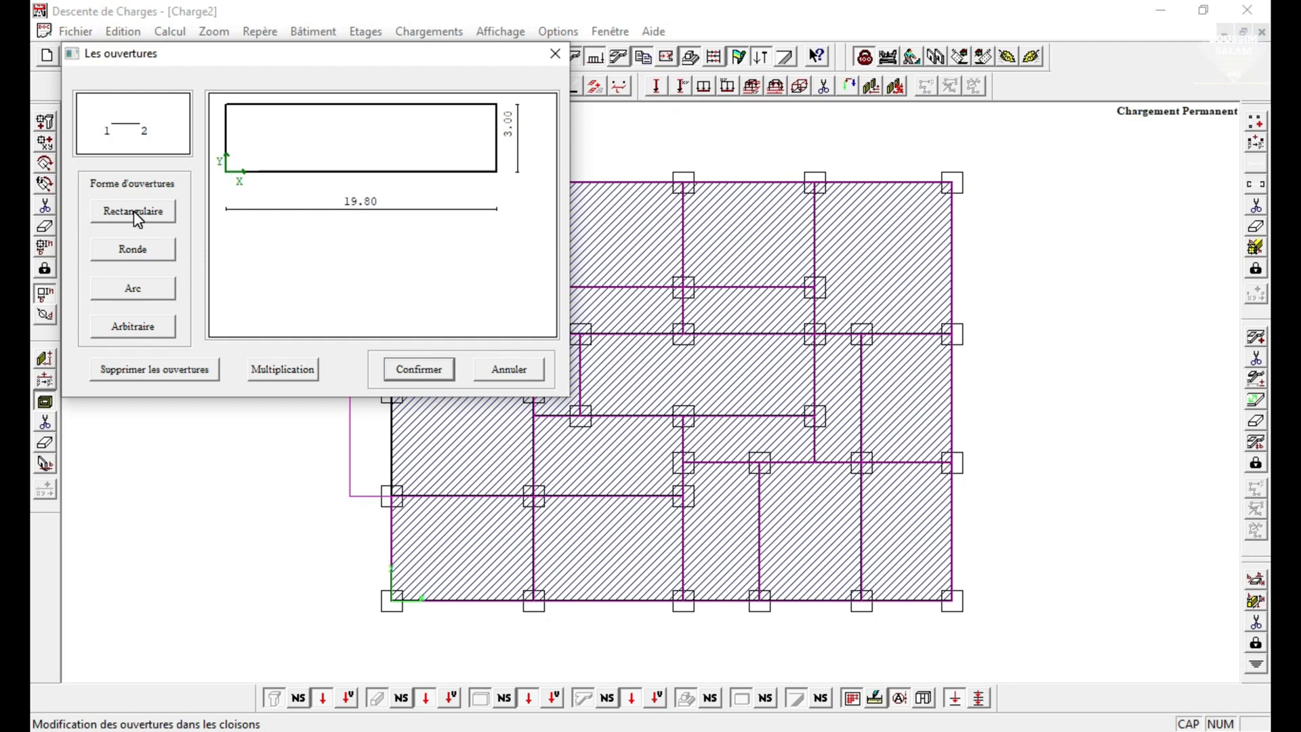
{"action": "left_click", "coordinate": [133, 210]}
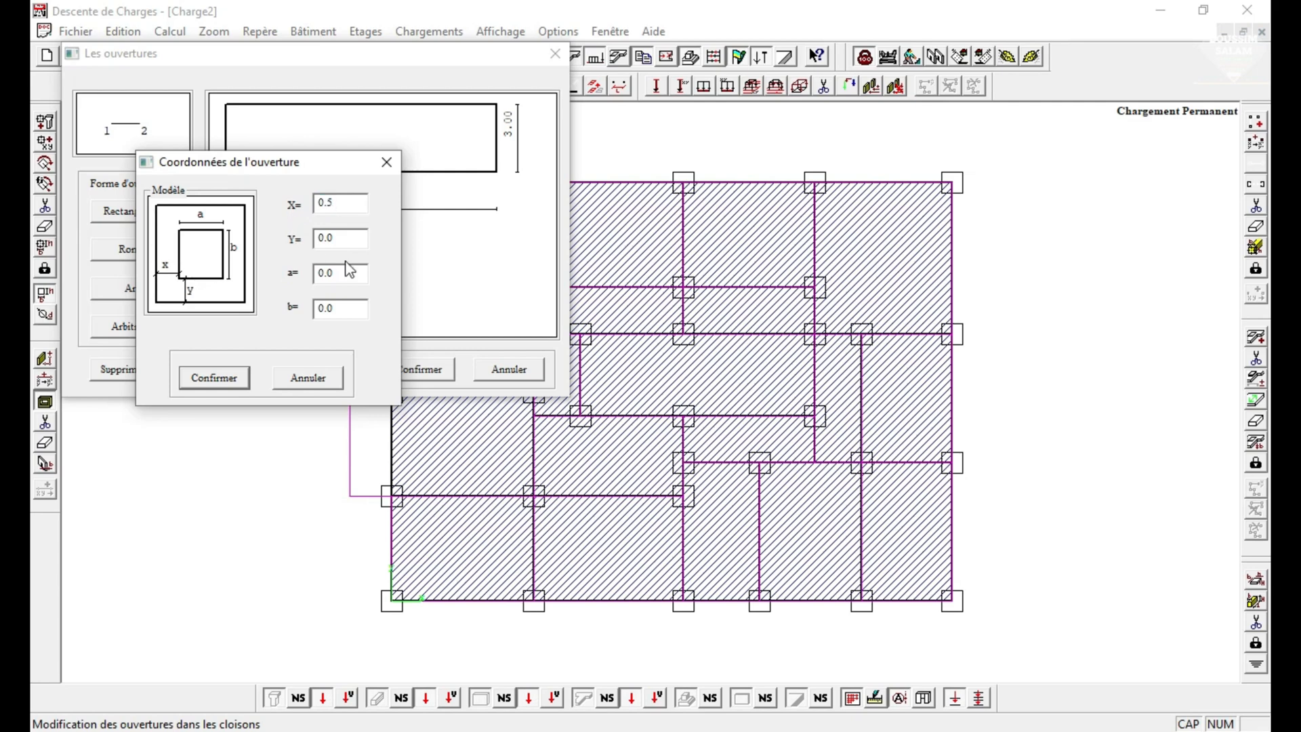
{"action": "key", "text": "Tab"}
{"action": "type", "text": "0.1"}
{"action": "key", "text": "Tab"}
{"action": "key", "text": "Tab"}
{"action": "key", "text": "shift+Tab"}
{"action": "type", "text": "0."}
{"action": "key", "text": "Tab"}
{"action": "type", "text": "20"}
{"action": "left_click", "coordinate": [231, 381]}
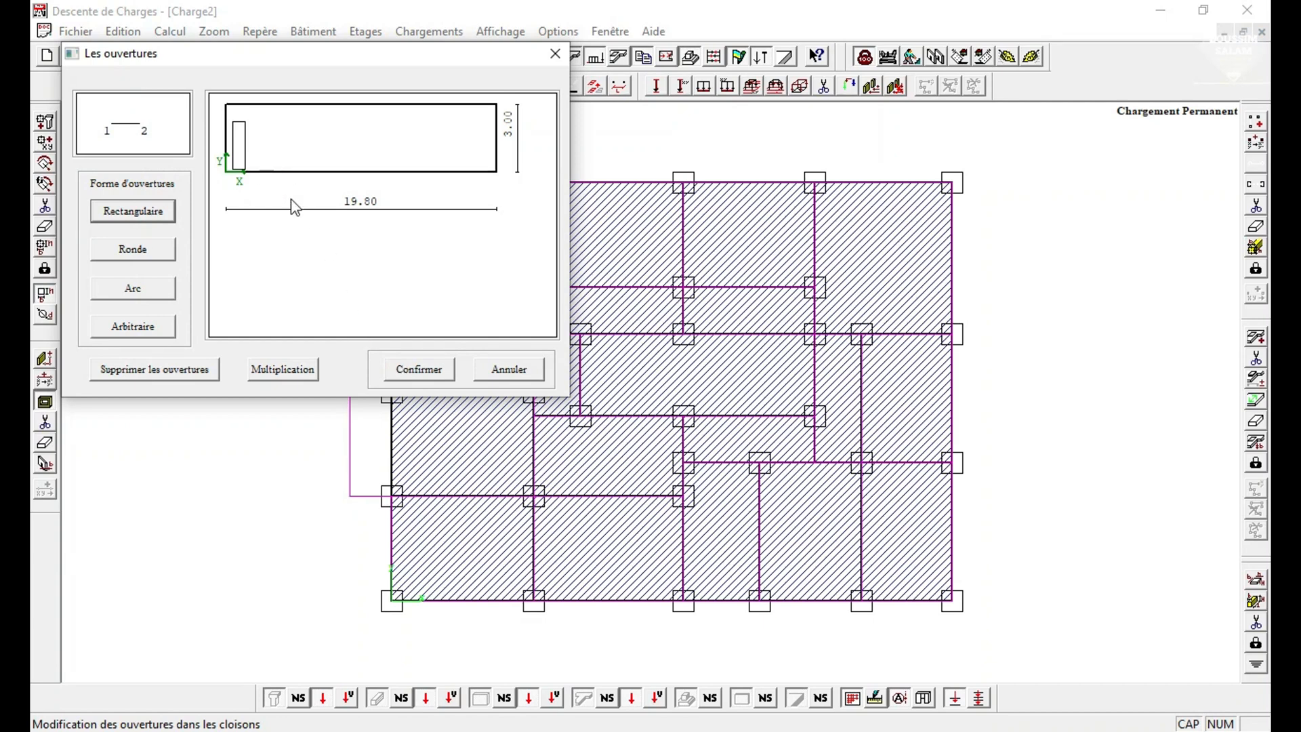
{"action": "left_click", "coordinate": [418, 370]}
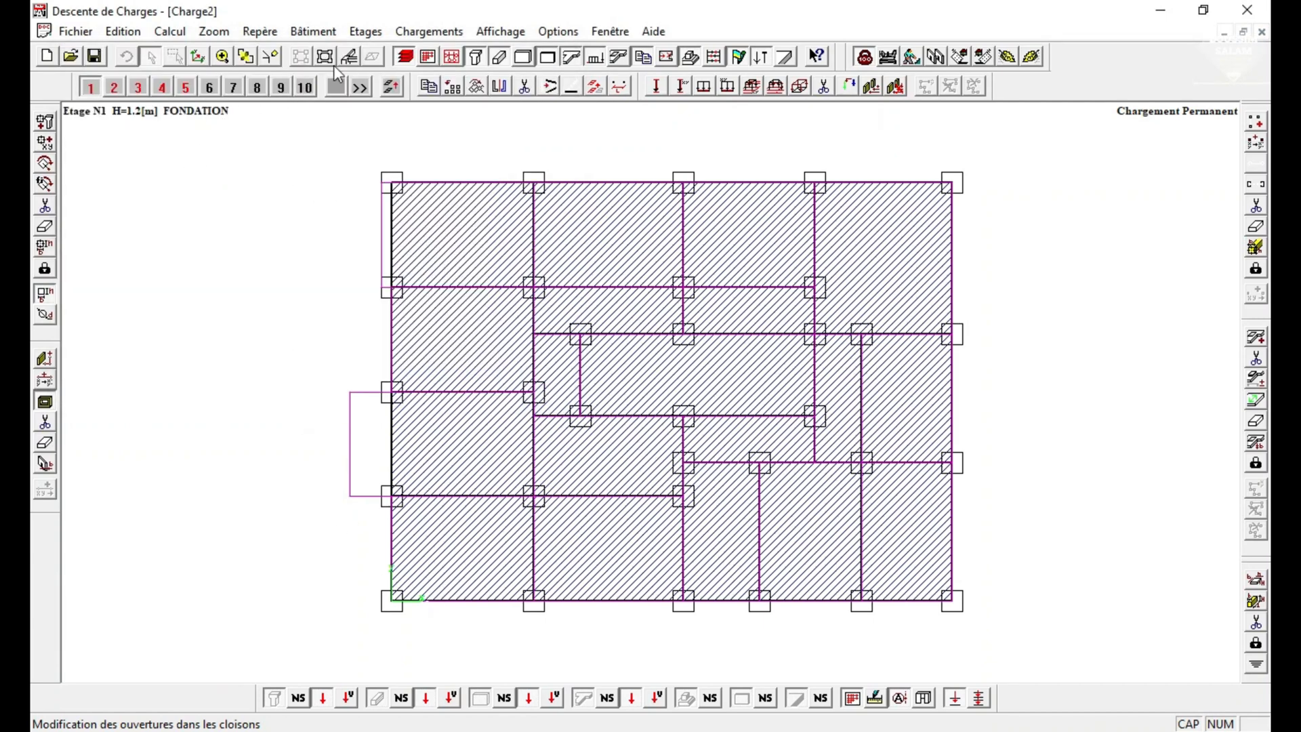
{"action": "left_click", "coordinate": [349, 57]}
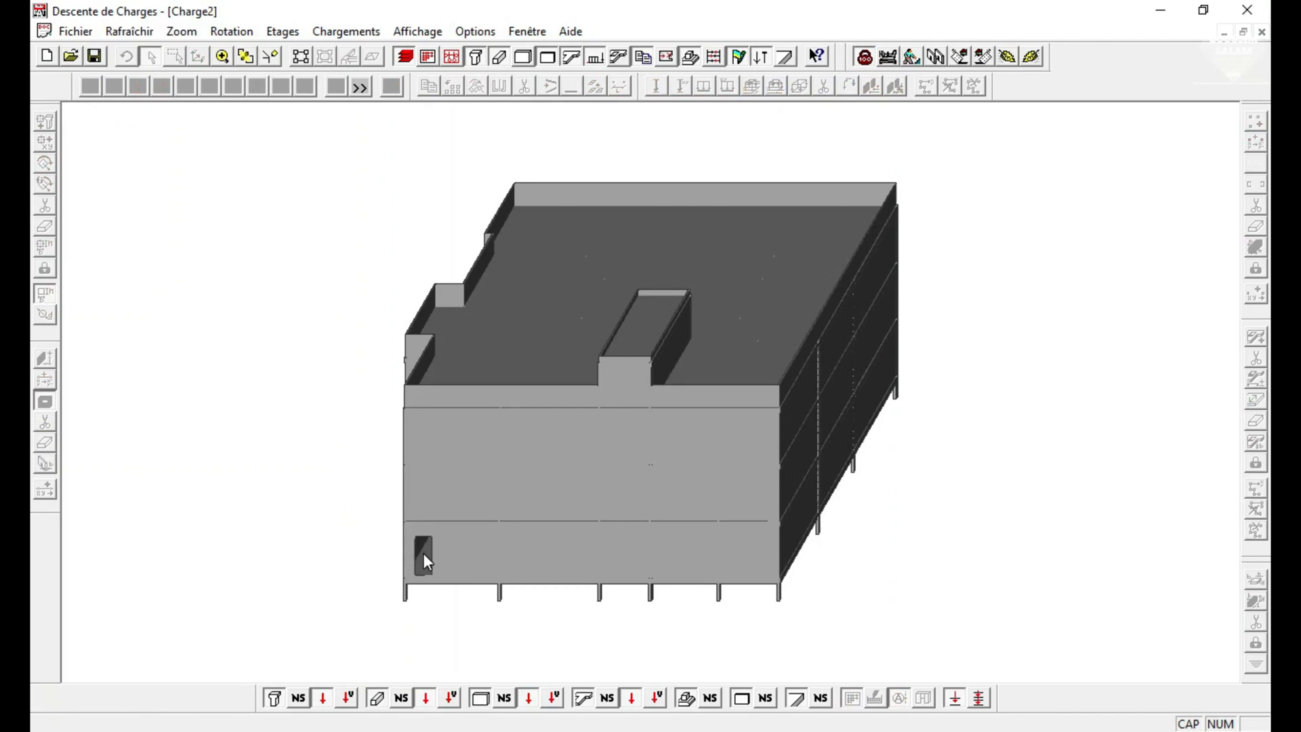
{"action": "left_click", "coordinate": [300, 57]}
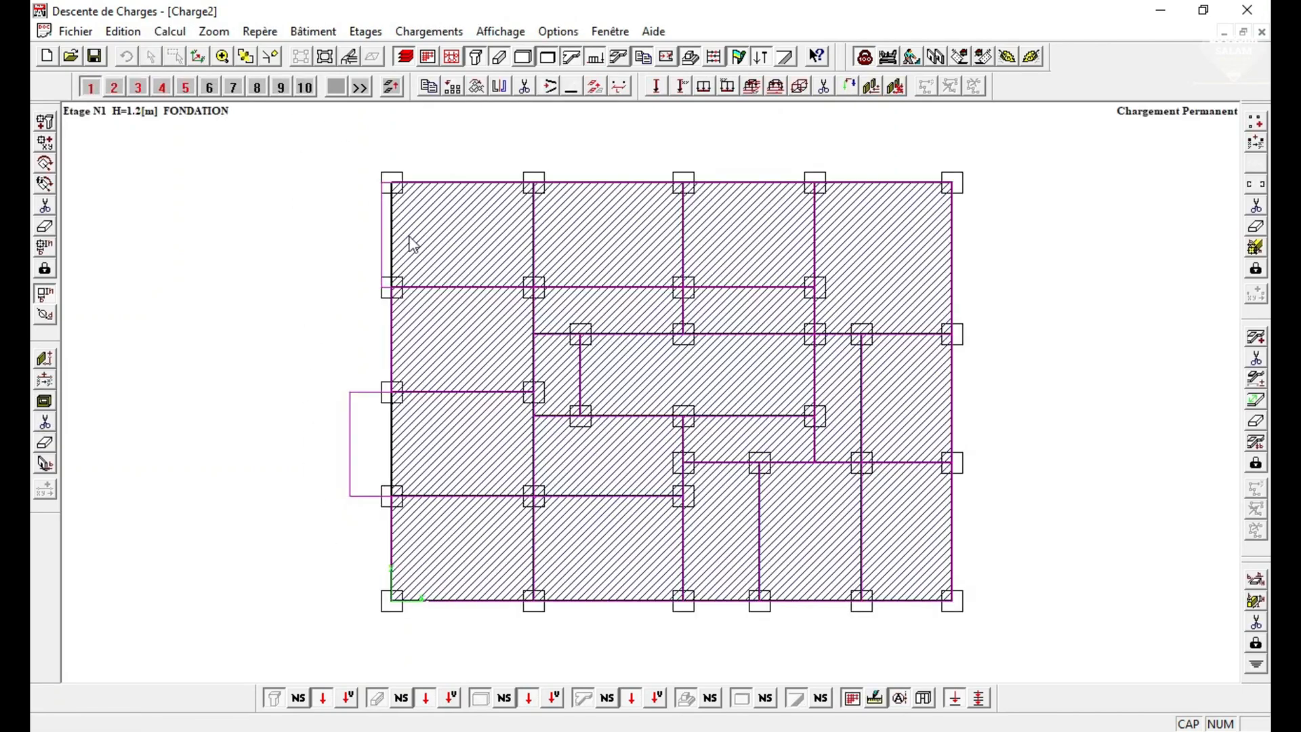
Delete the partition along storey 1's lower edge, redraw it 0.08 m thick and 3 m high without an opening, and check it in 3D.
{"action": "left_click", "coordinate": [45, 422]}
{"action": "left_click", "coordinate": [449, 600]}
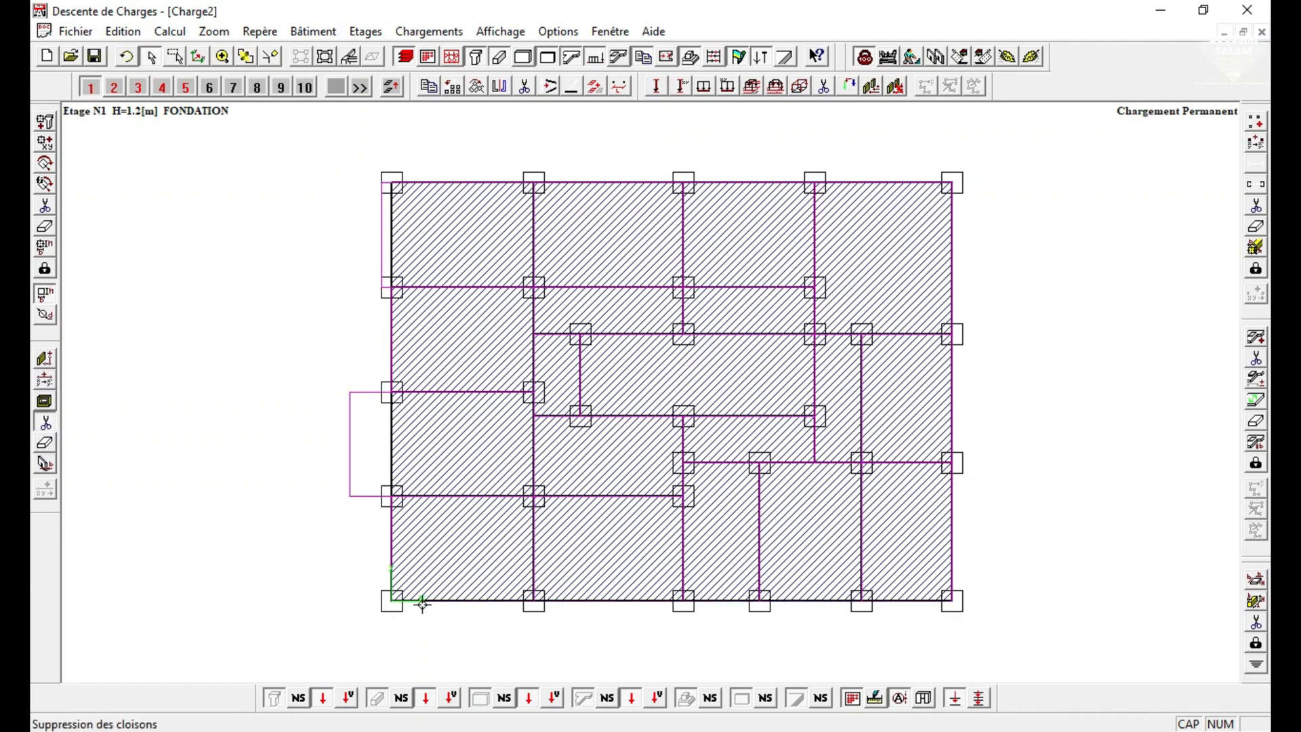
{"action": "left_click", "coordinate": [44, 358]}
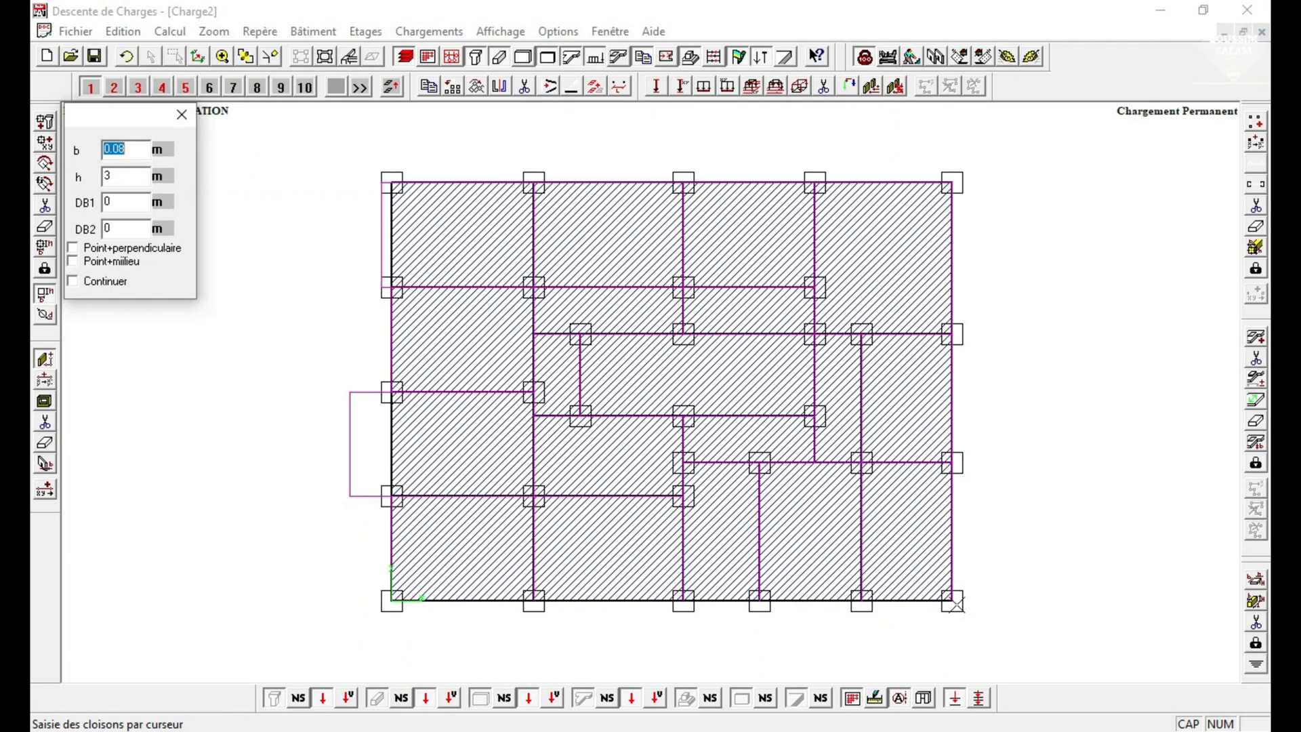
{"action": "left_click", "coordinate": [948, 601]}
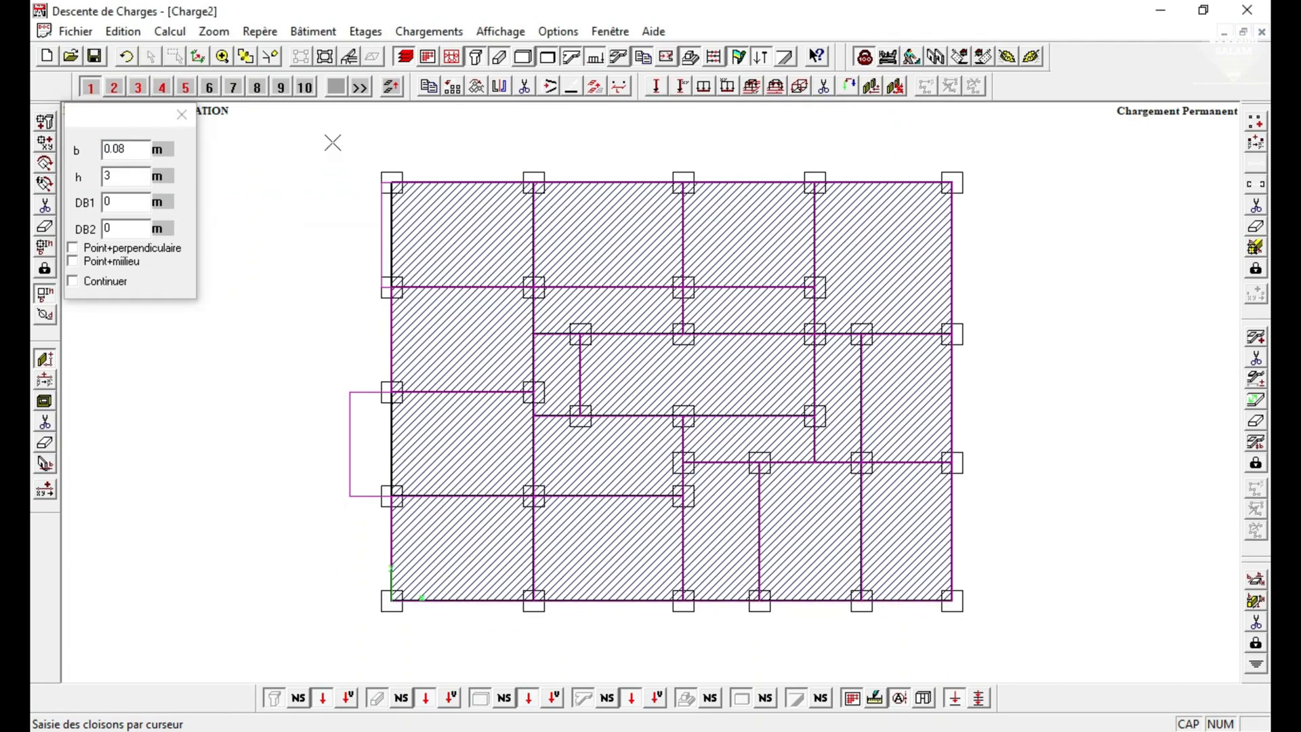
{"action": "left_click", "coordinate": [349, 56]}
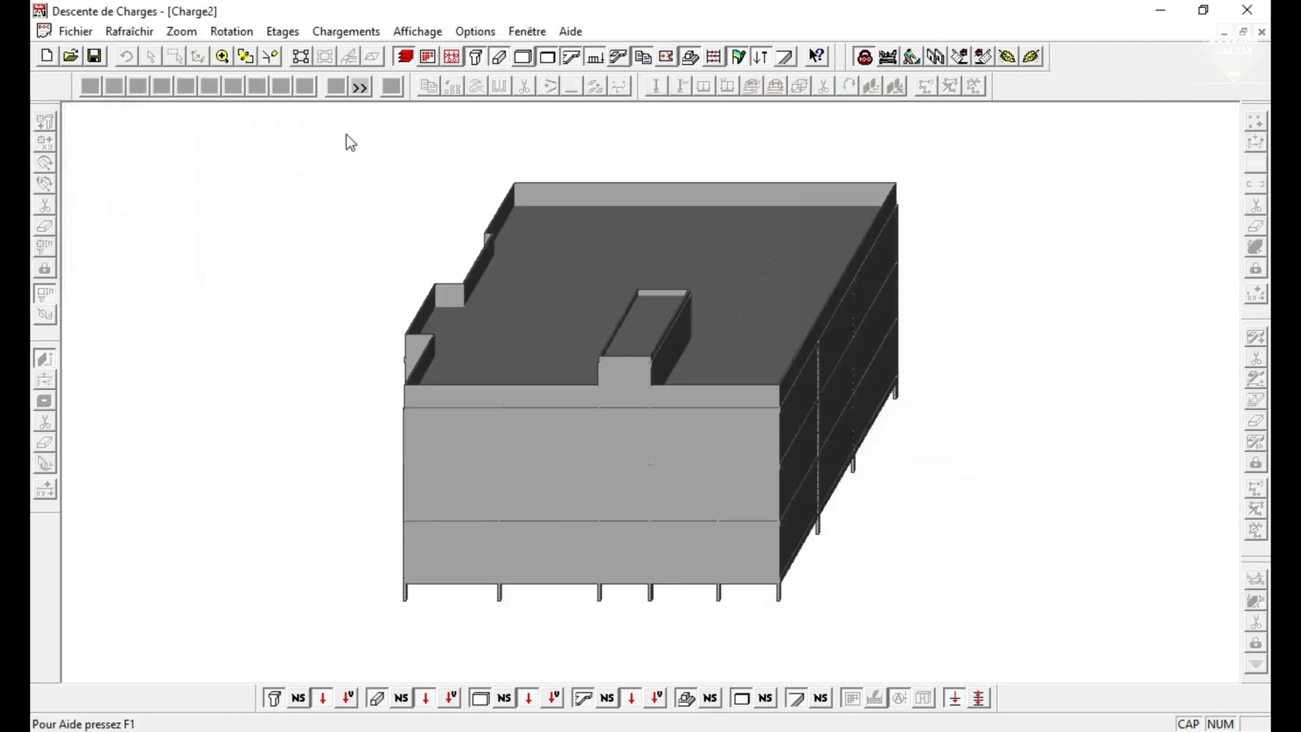
{"action": "left_click", "coordinate": [302, 57]}
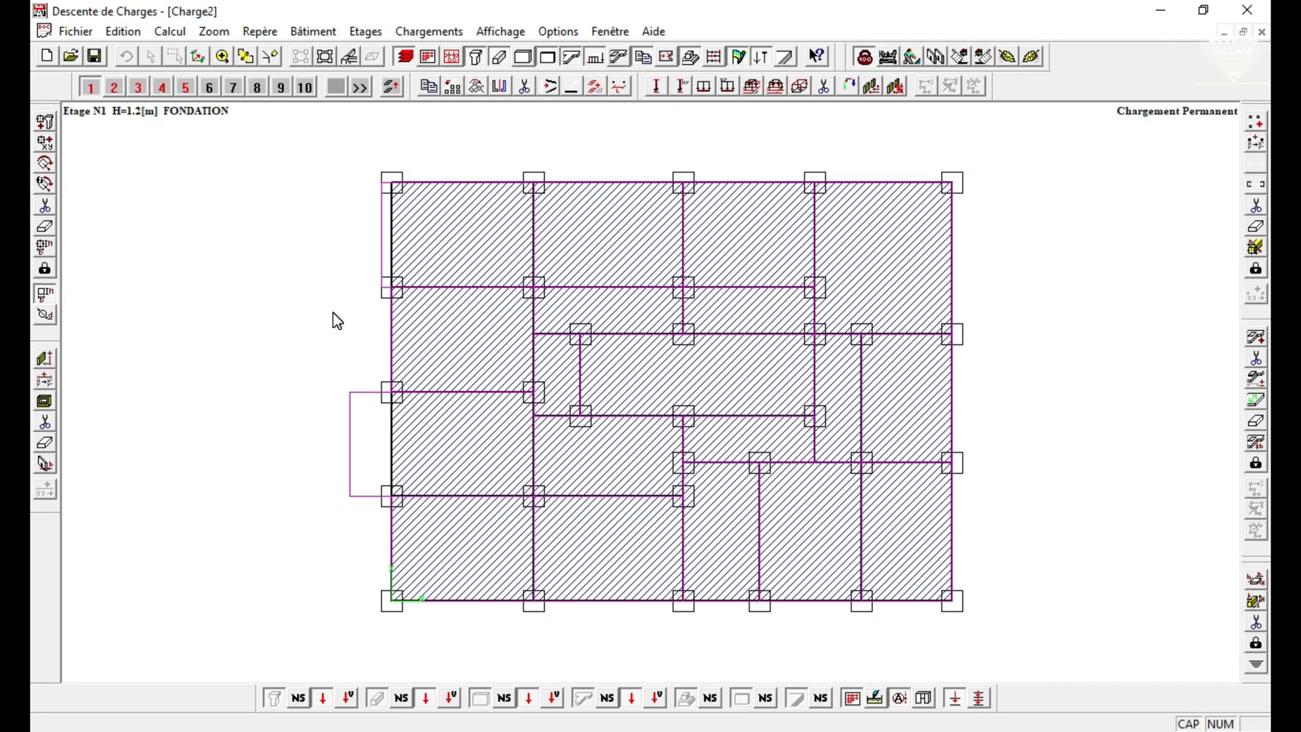
Add horizontal axis A through the columns along the upper edge of the storey 1 plan.
{"action": "left_click", "coordinate": [118, 37]}
{"action": "mouse_move", "coordinate": [314, 149]}
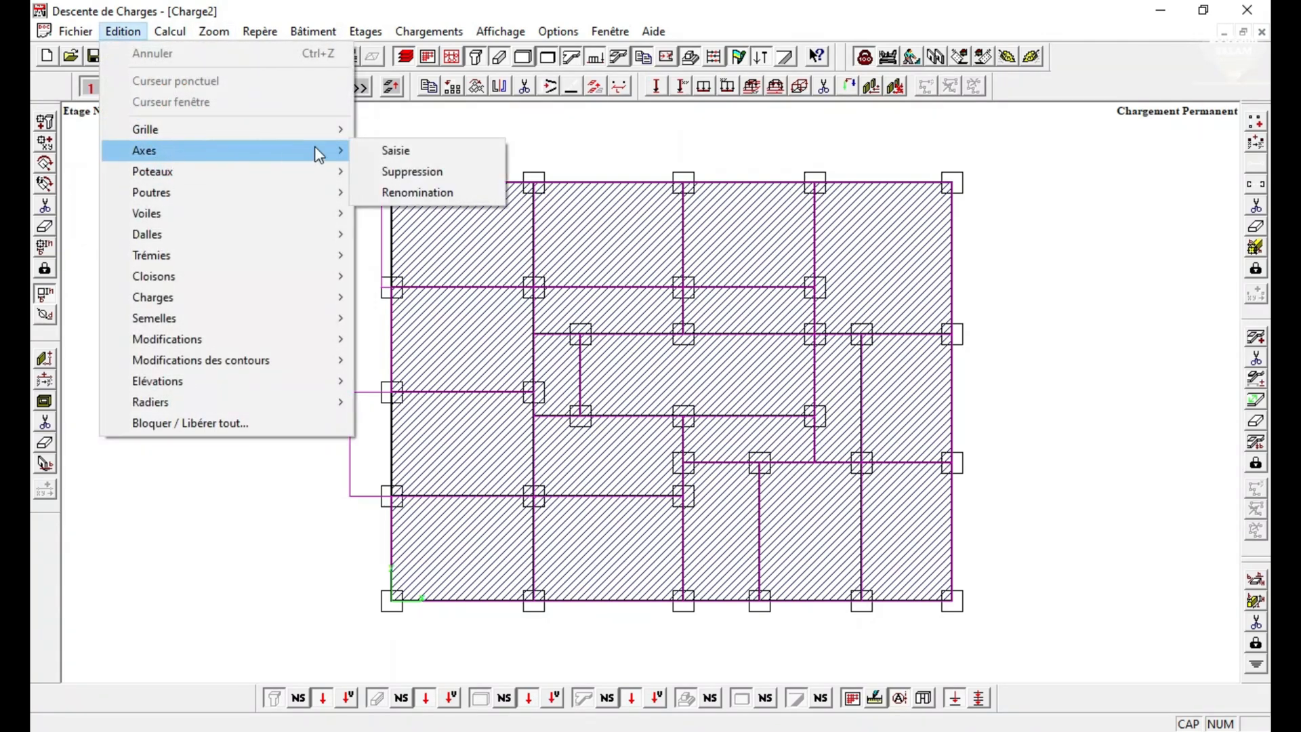
{"action": "left_click", "coordinate": [401, 155]}
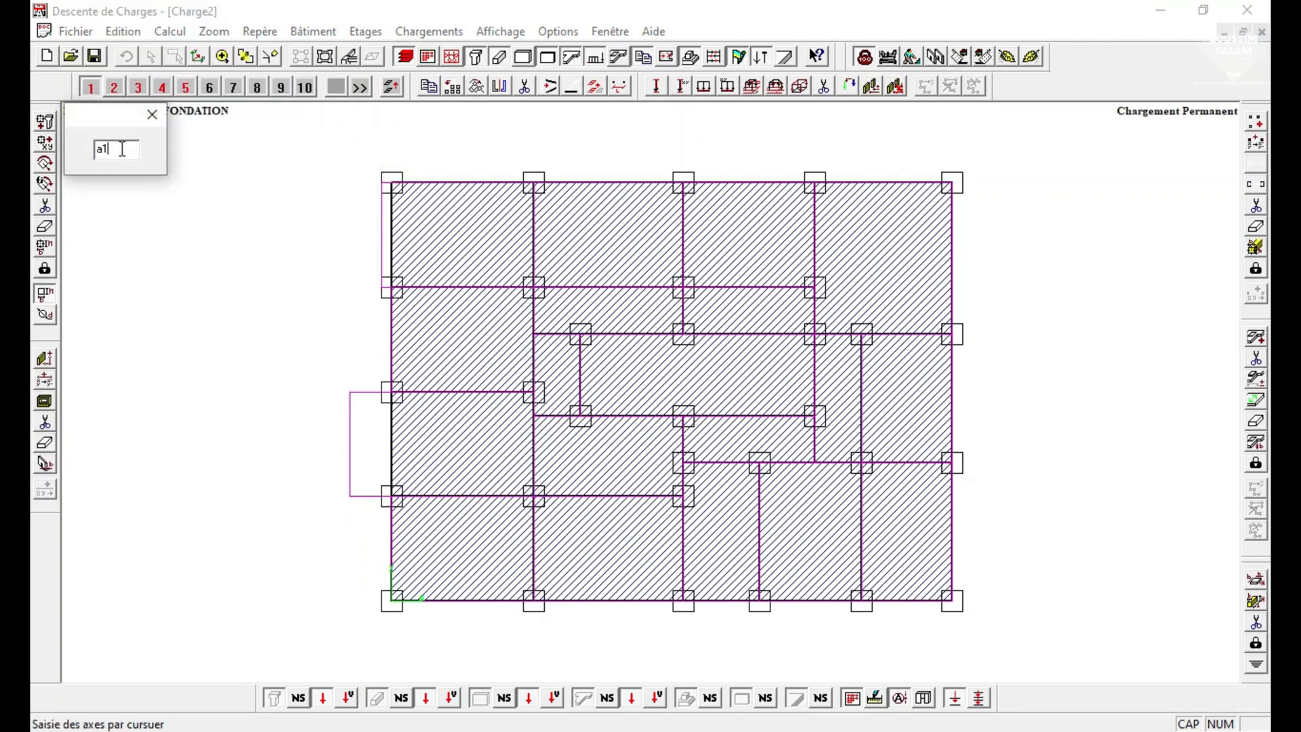
{"action": "type", "text": "a"}
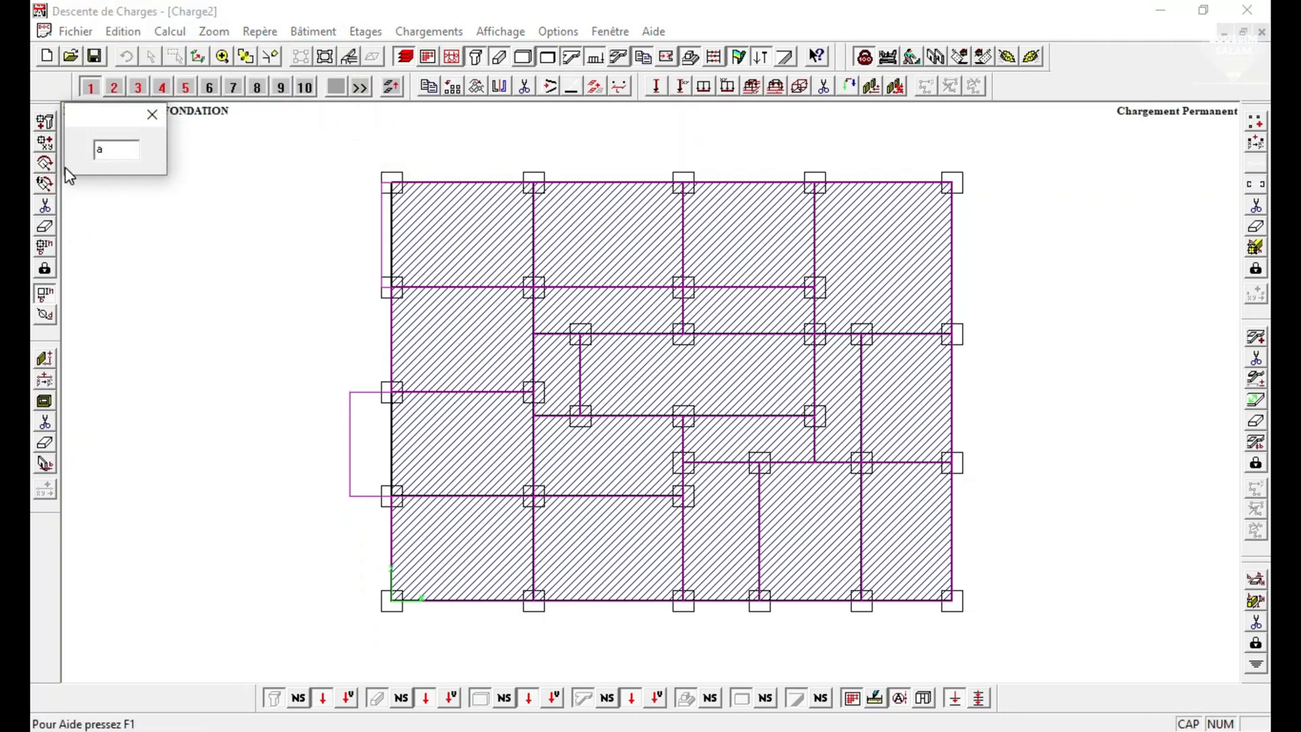
{"action": "type", "text": "A"}
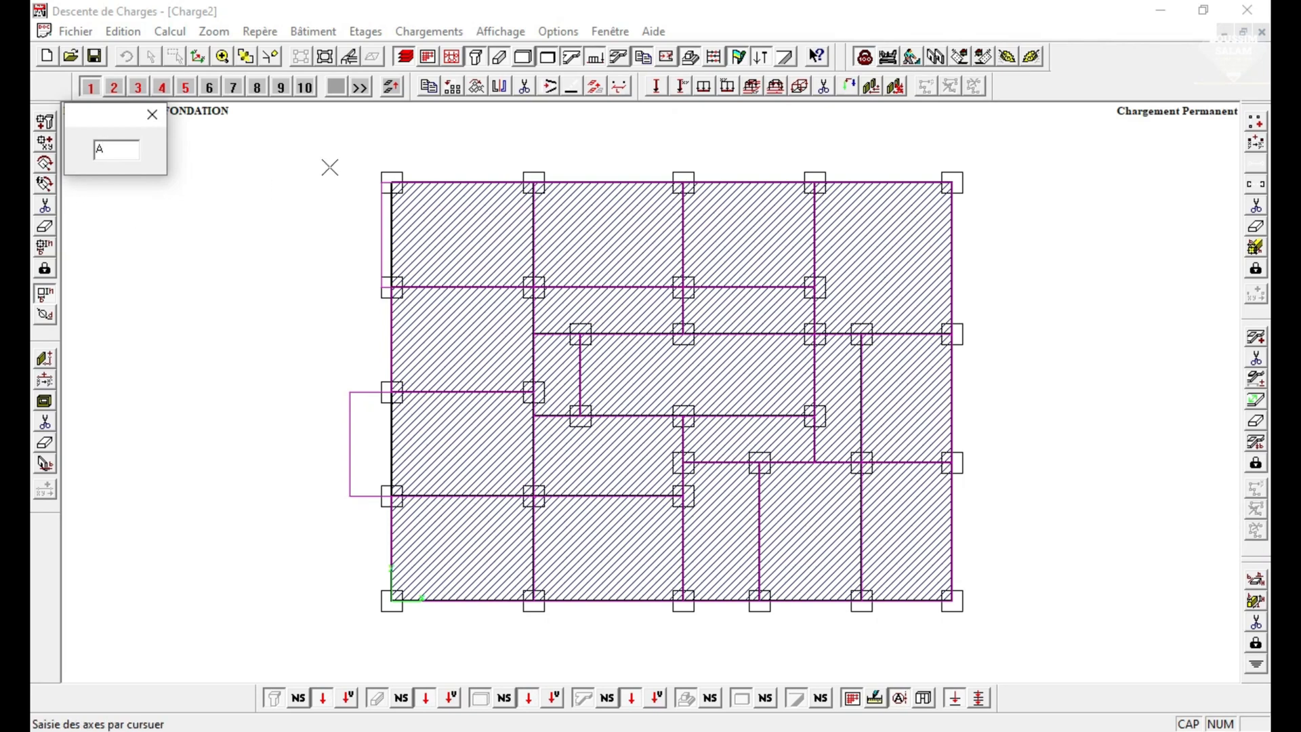
{"action": "left_click", "coordinate": [391, 178]}
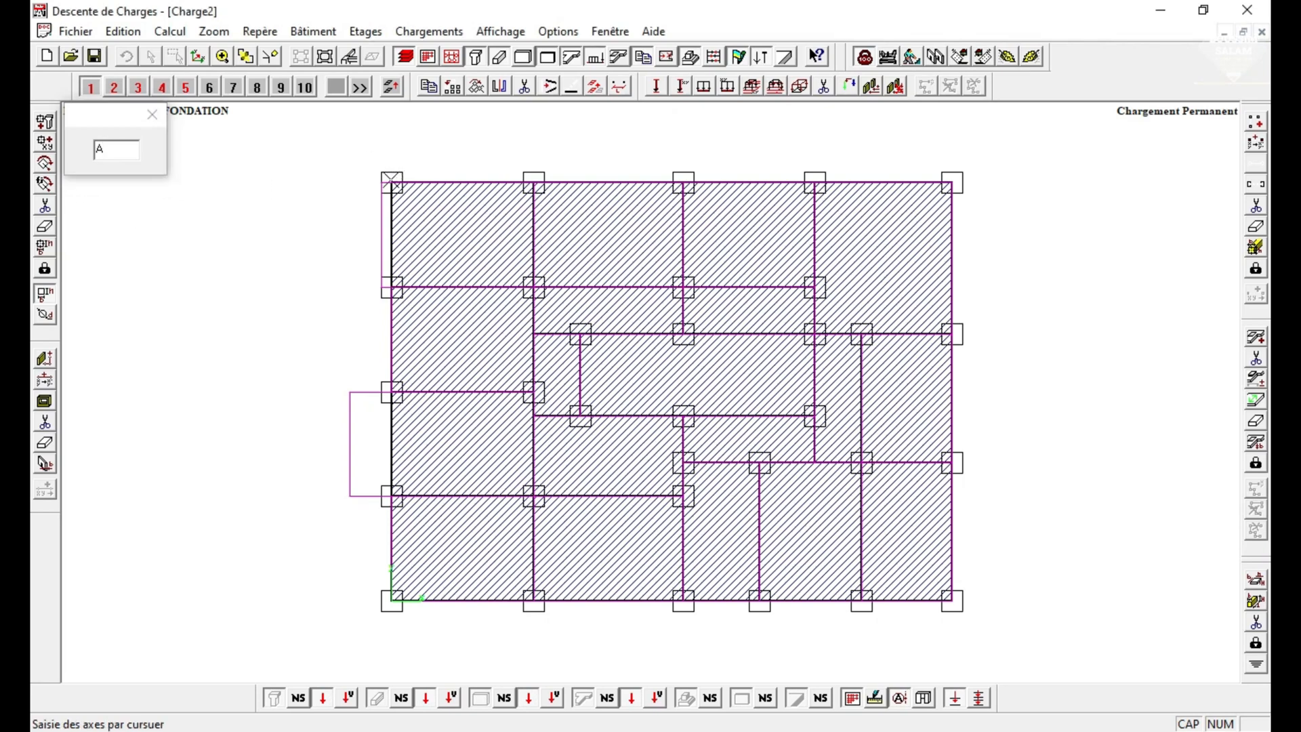
{"action": "left_click", "coordinate": [952, 182]}
Add horizontal axes B, C, D and E through the next four horizontal beam lines below axis A.
{"action": "left_click", "coordinate": [812, 287]}
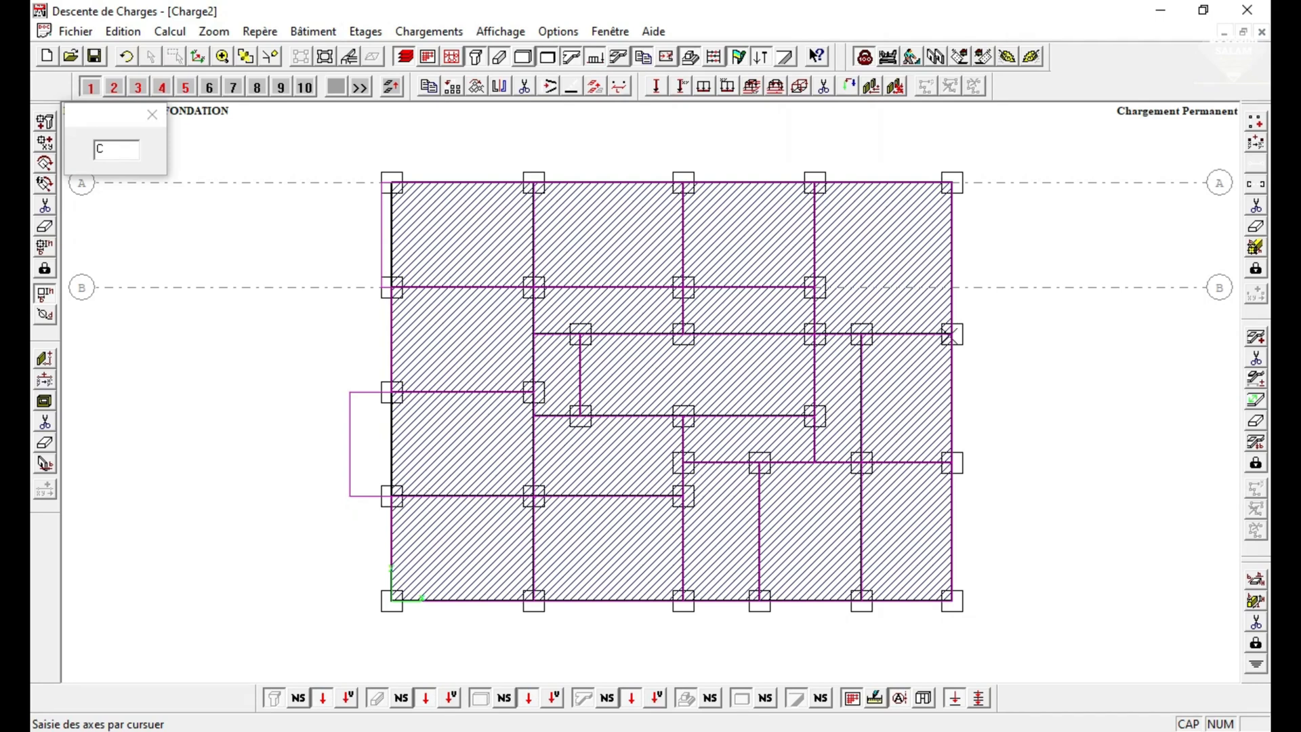
{"action": "left_click", "coordinate": [952, 334]}
{"action": "left_click", "coordinate": [534, 334]}
{"action": "left_click", "coordinate": [532, 392]}
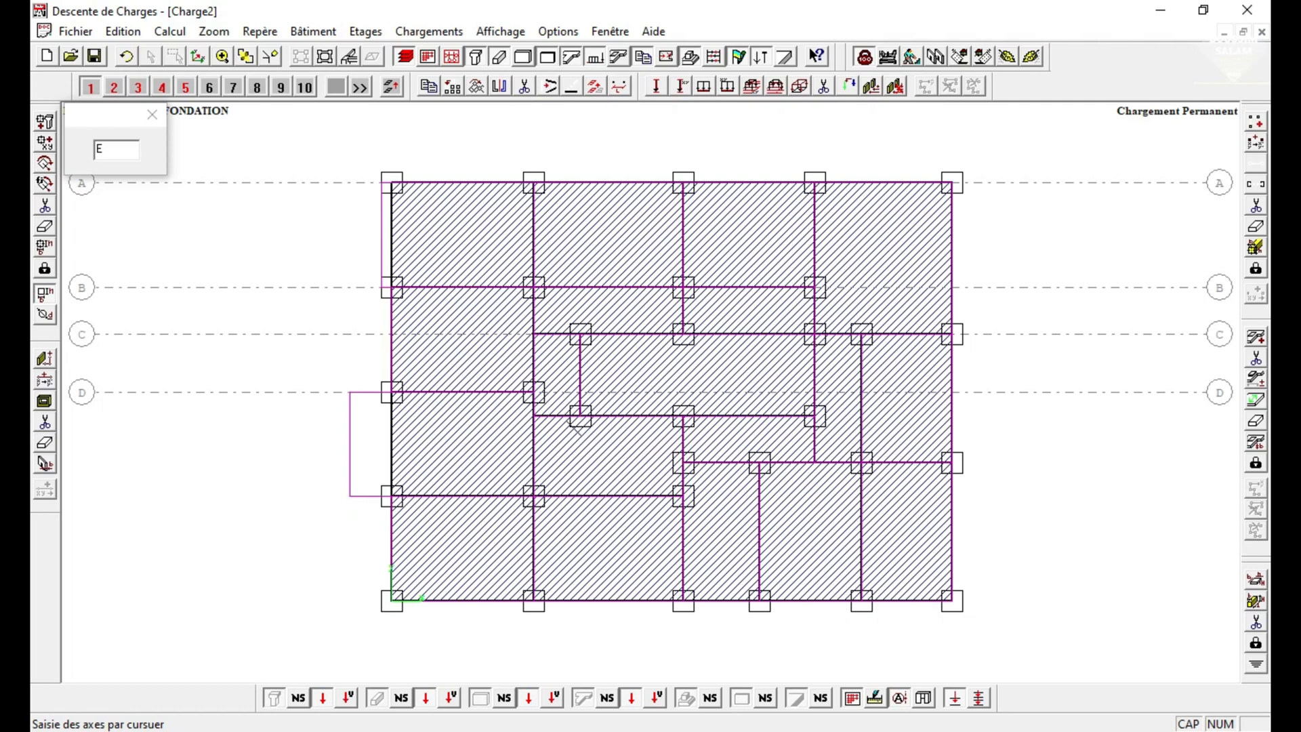
{"action": "left_click", "coordinate": [535, 421]}
{"action": "left_click", "coordinate": [814, 415]}
Add horizontal axes F, G and H through the remaining beam lines down to the plan's lower edge.
{"action": "left_click", "coordinate": [683, 463]}
{"action": "left_click", "coordinate": [952, 463]}
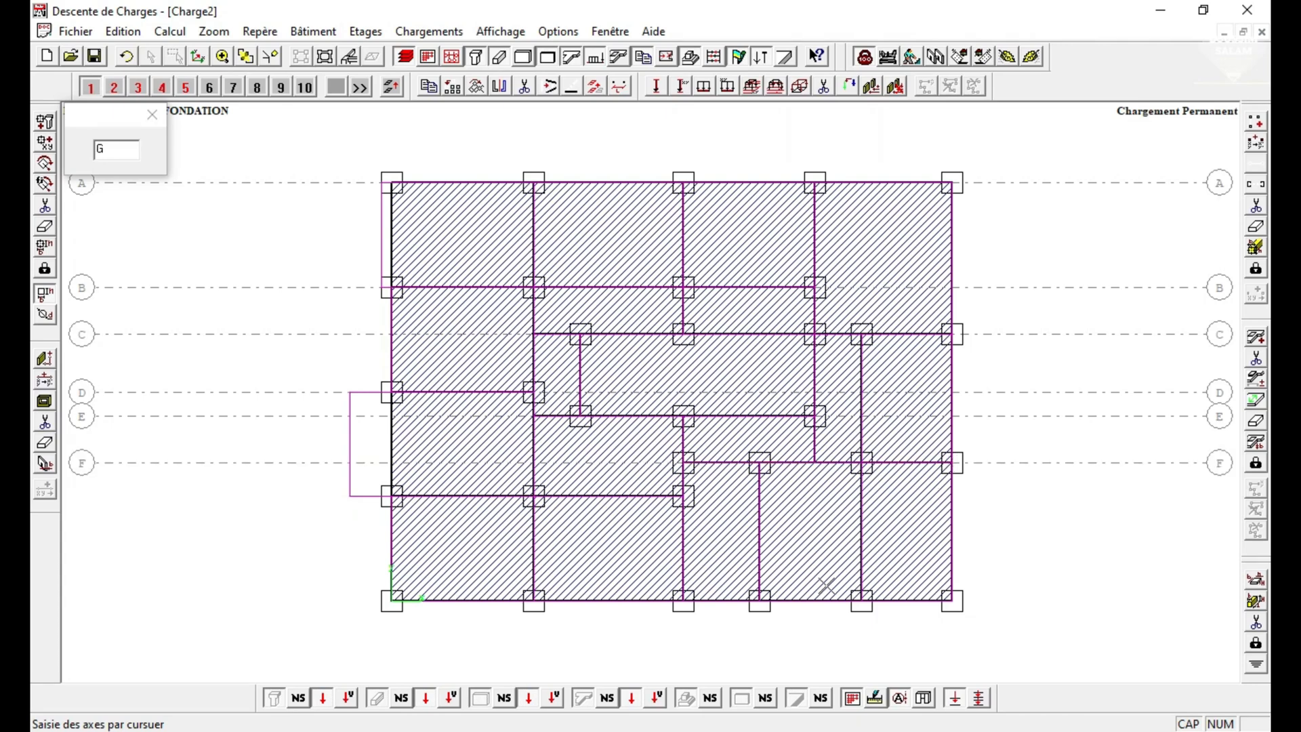
{"action": "left_click", "coordinate": [682, 496]}
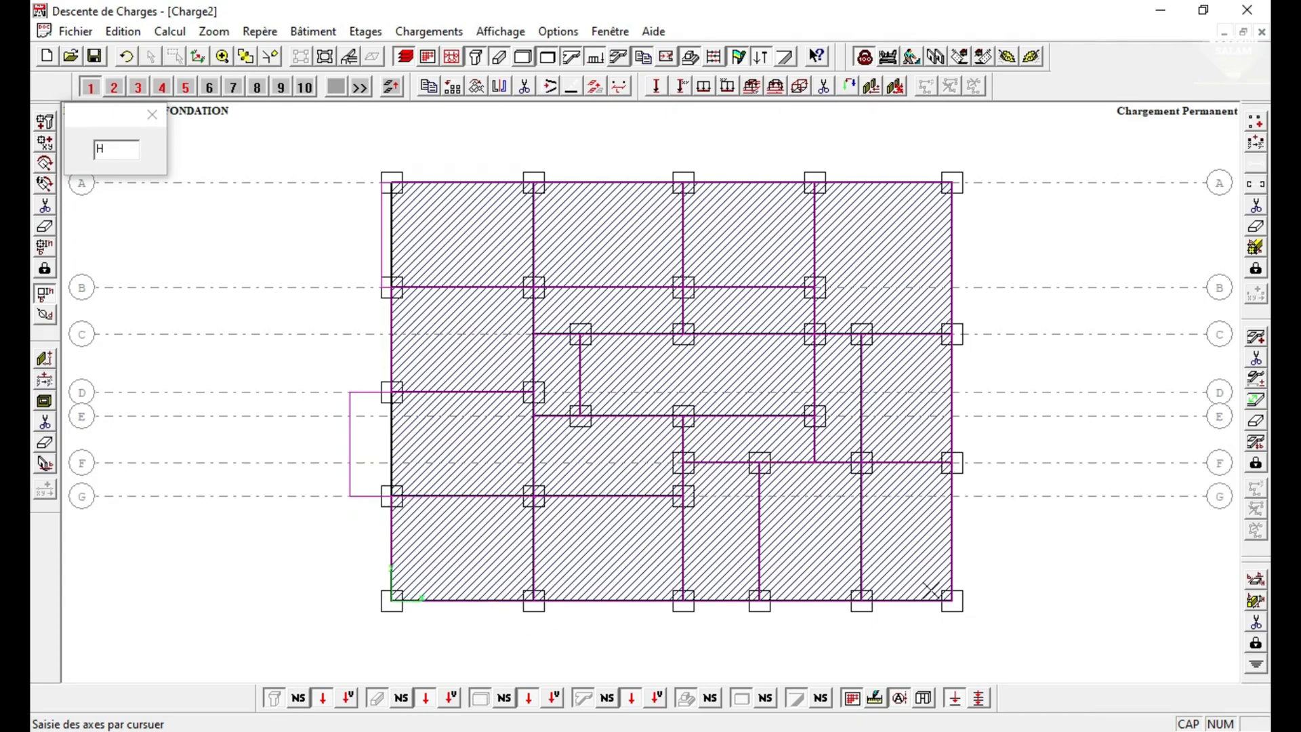
{"action": "left_click", "coordinate": [953, 601]}
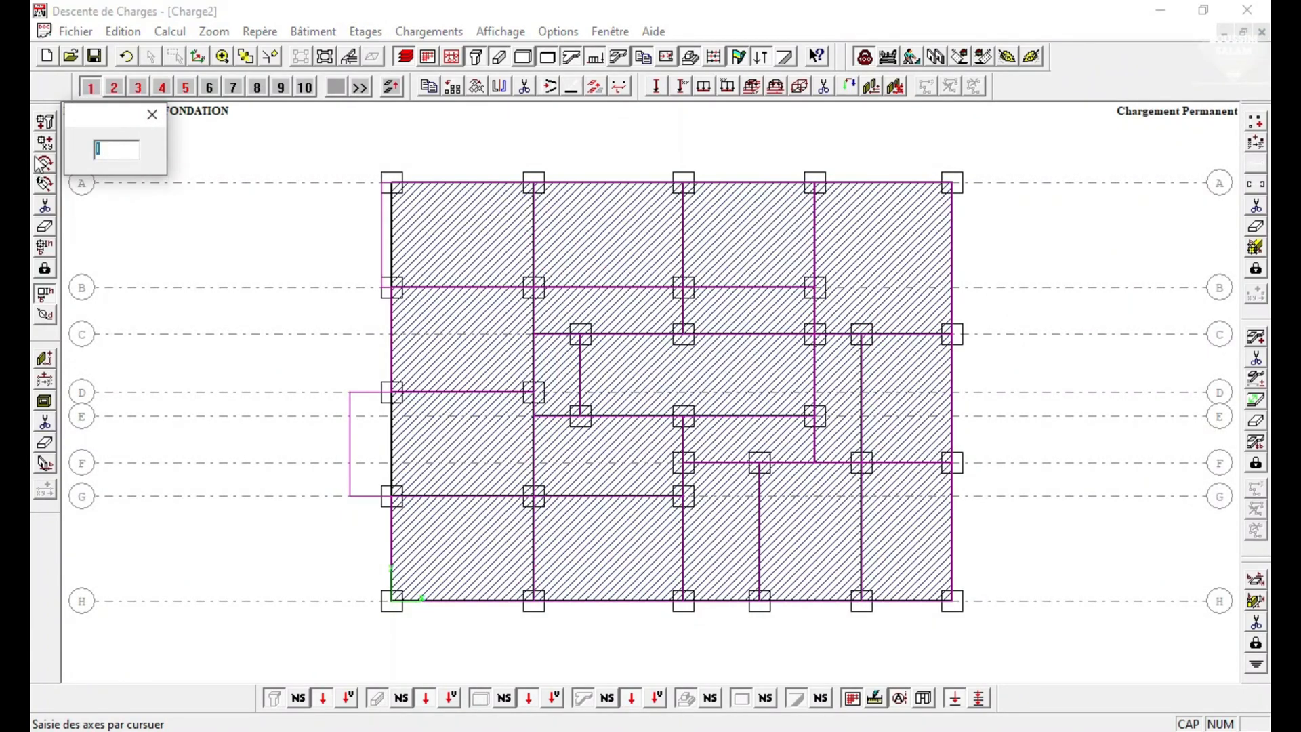
{"action": "left_click", "coordinate": [152, 114]}
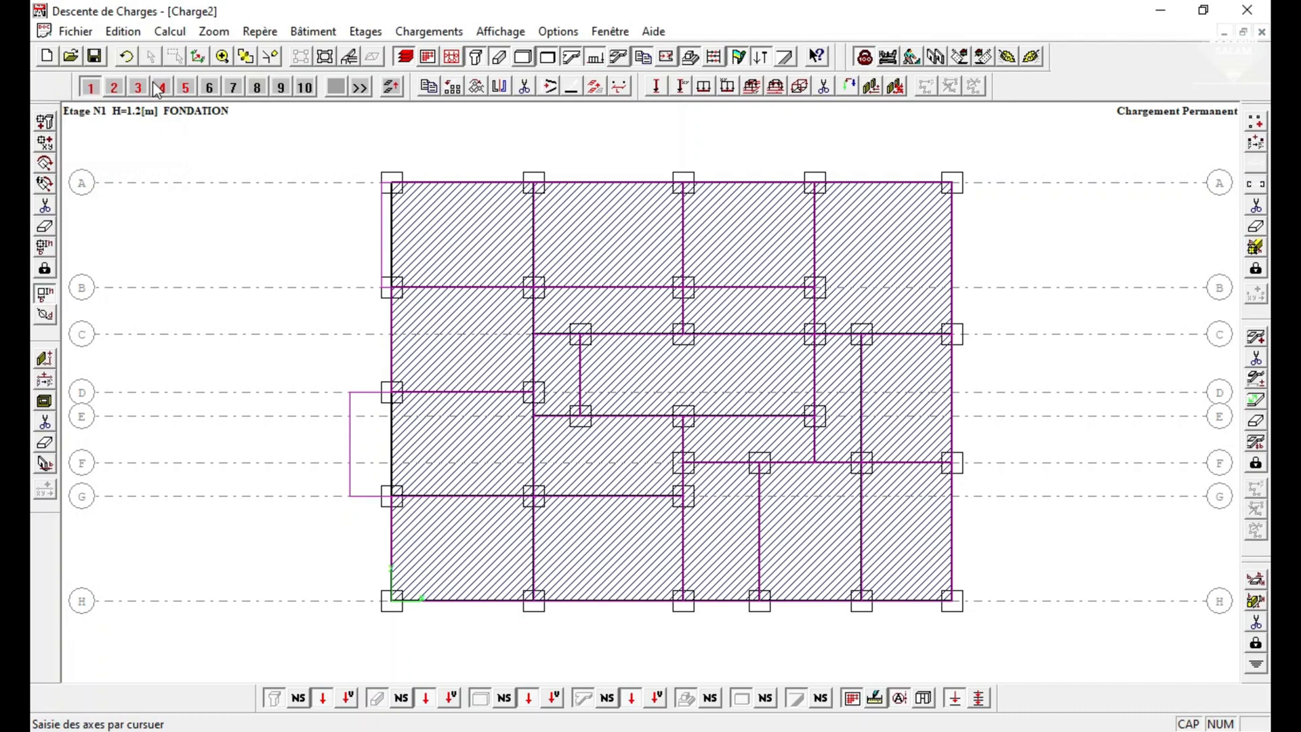
Start a numbered axis series at 1 and add vertical axes 1, 2 and 3 through the first three column lines from the left.
{"action": "left_click", "coordinate": [129, 34]}
{"action": "mouse_move", "coordinate": [176, 148]}
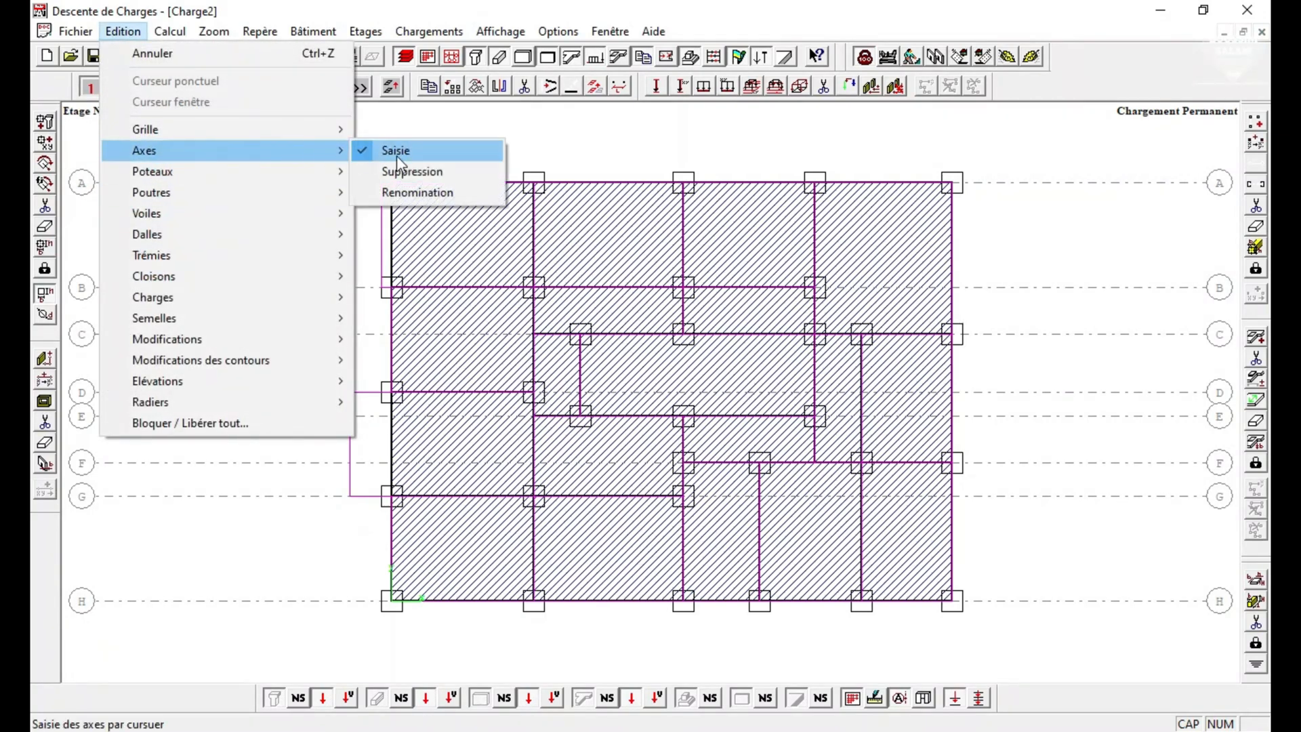
{"action": "left_click", "coordinate": [394, 154]}
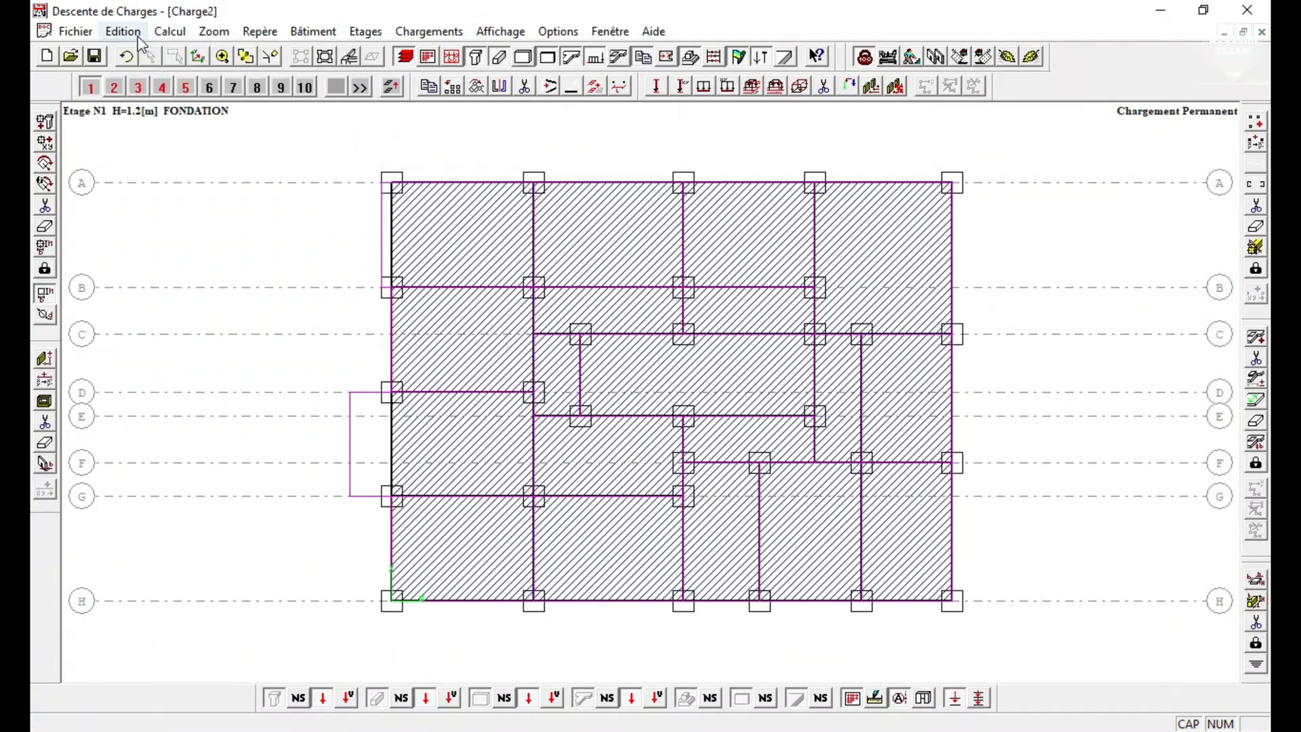
{"action": "left_click", "coordinate": [129, 33]}
{"action": "mouse_move", "coordinate": [166, 153]}
{"action": "left_click", "coordinate": [384, 148]}
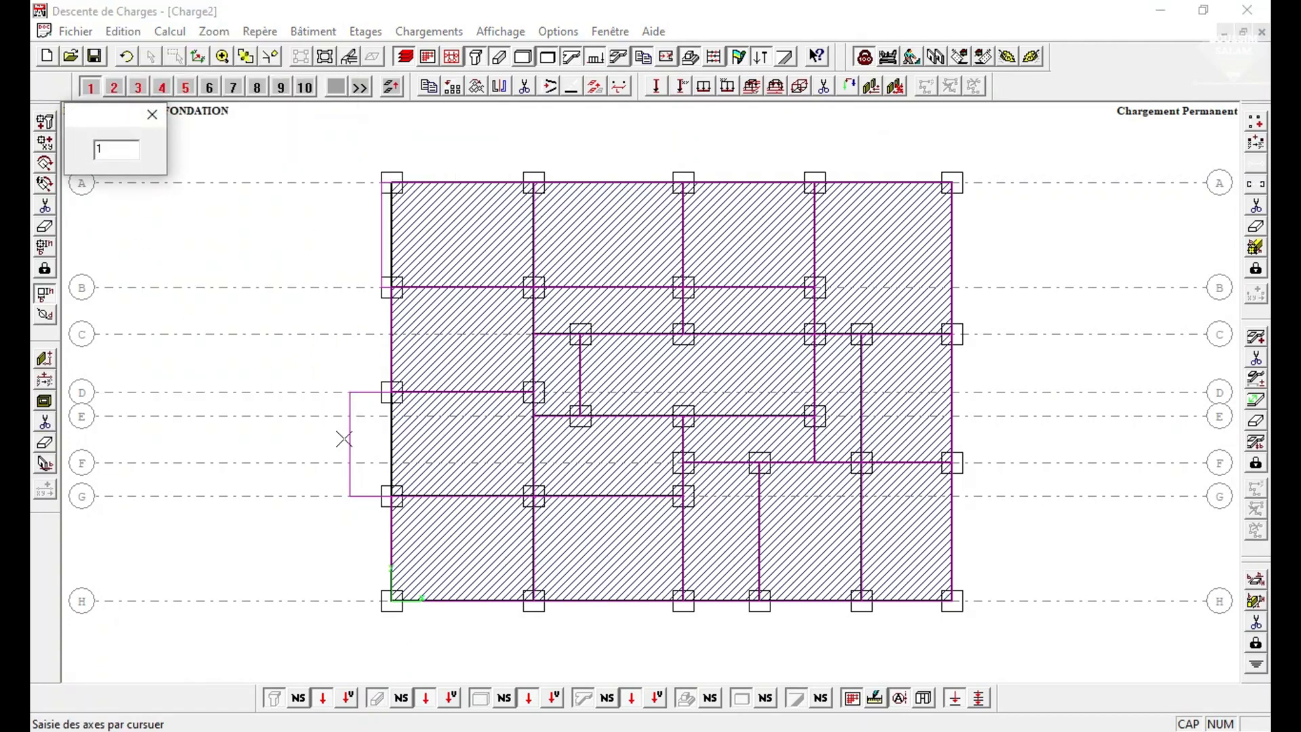
{"action": "left_click", "coordinate": [392, 600]}
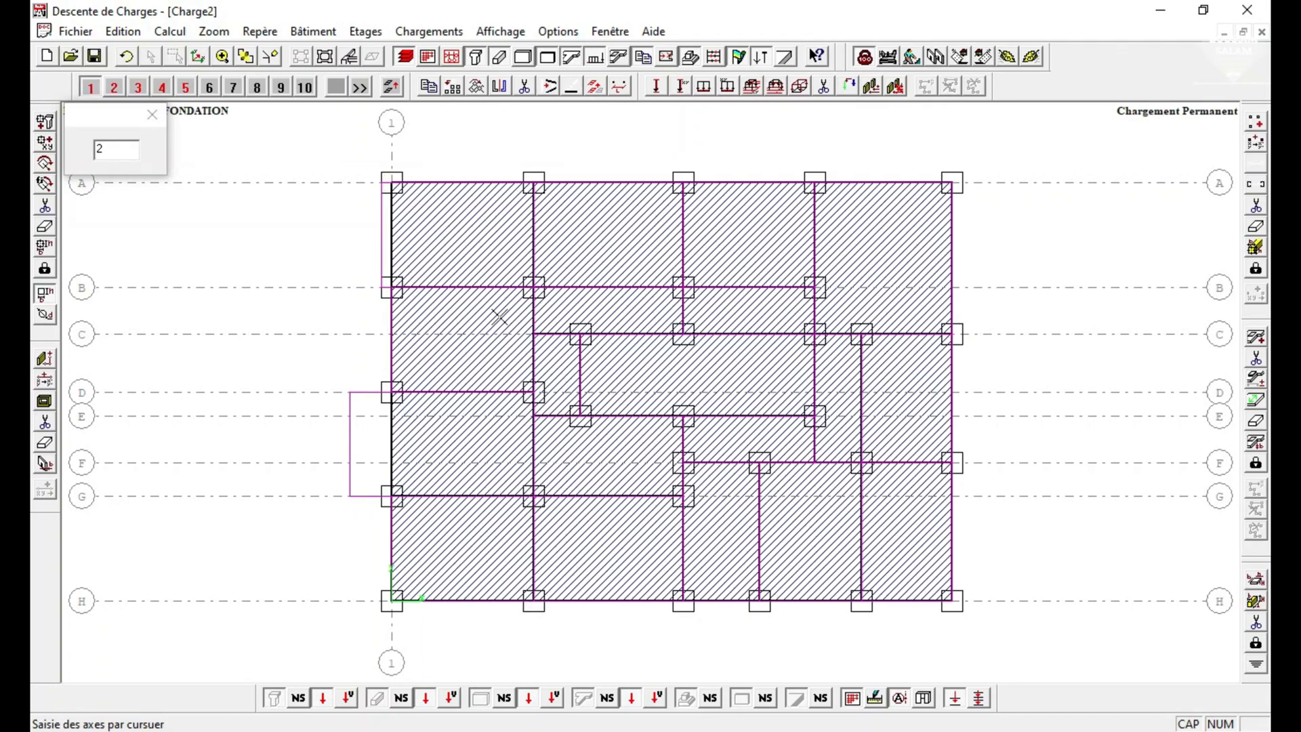
{"action": "left_click", "coordinate": [534, 332]}
{"action": "left_click", "coordinate": [580, 334]}
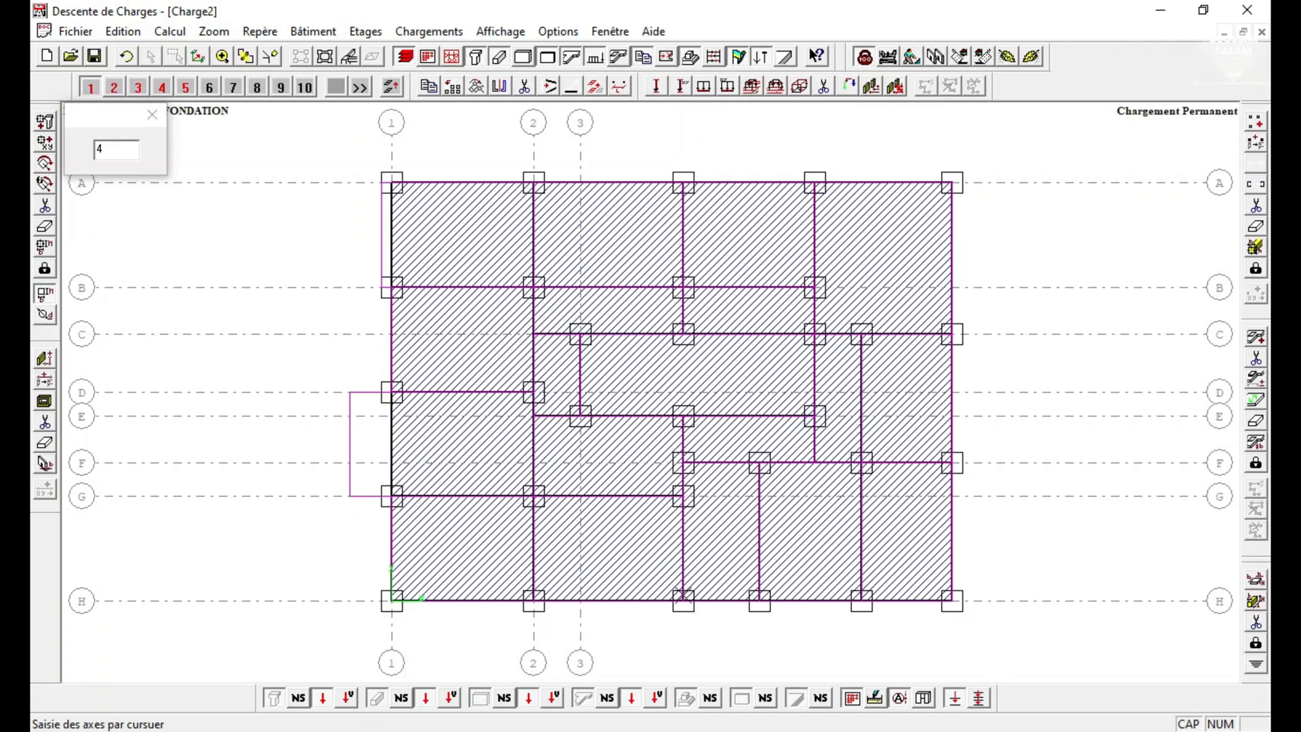
Add vertical axes 4 to 8 through the remaining column lines up to the plan's right edge.
{"action": "left_click", "coordinate": [683, 334]}
{"action": "left_click", "coordinate": [760, 467]}
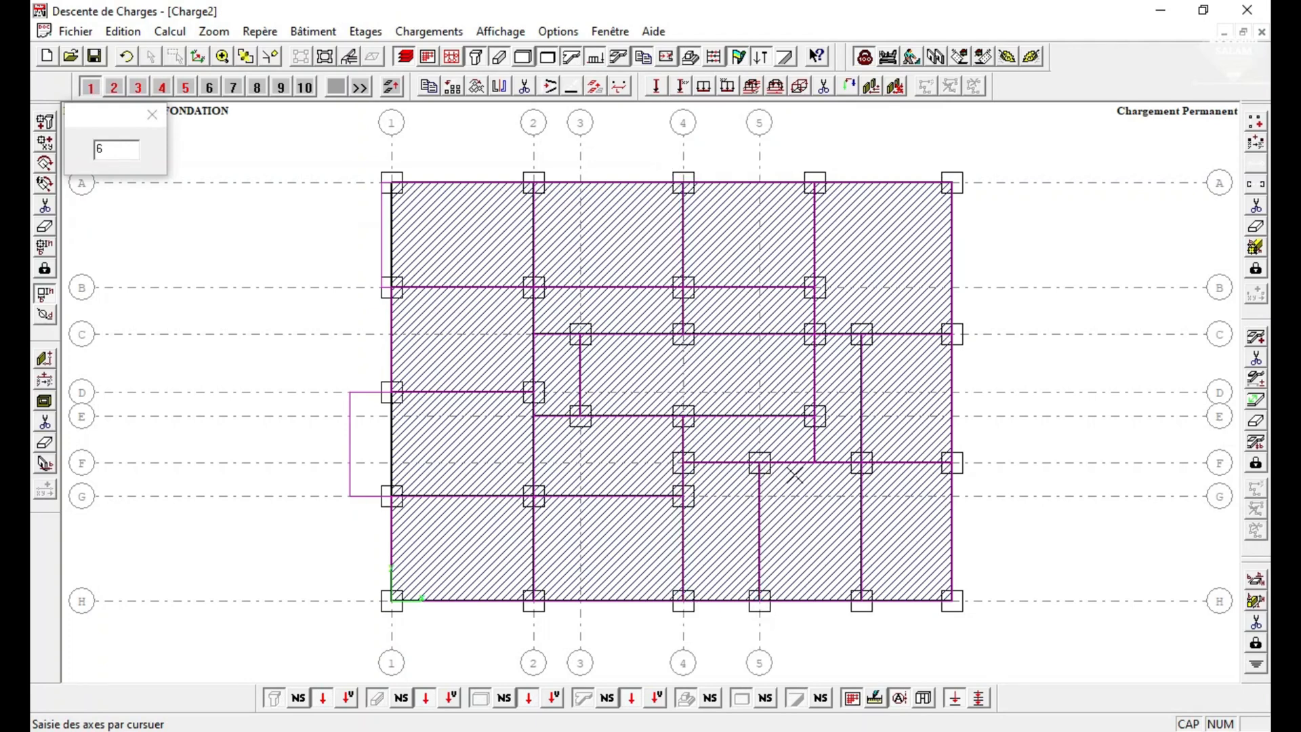
{"action": "left_click", "coordinate": [815, 182]}
{"action": "left_click", "coordinate": [861, 463]}
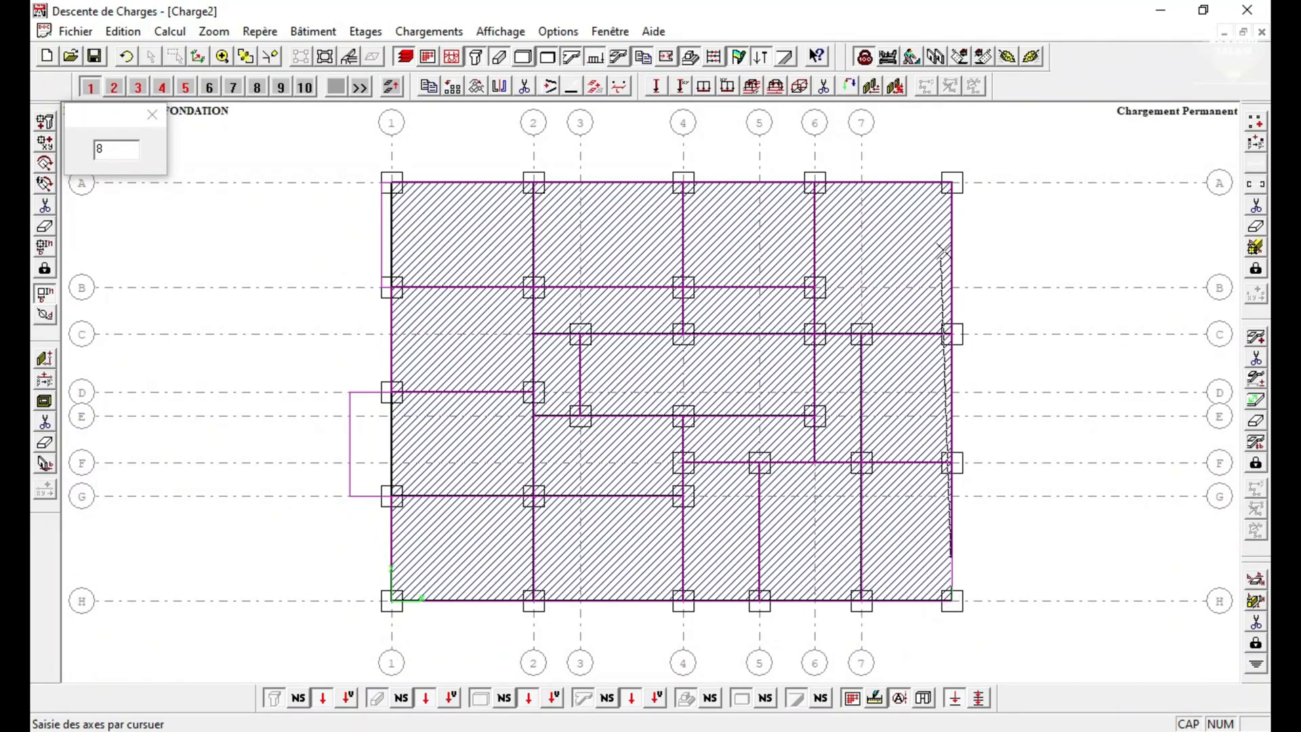
{"action": "left_click", "coordinate": [952, 184]}
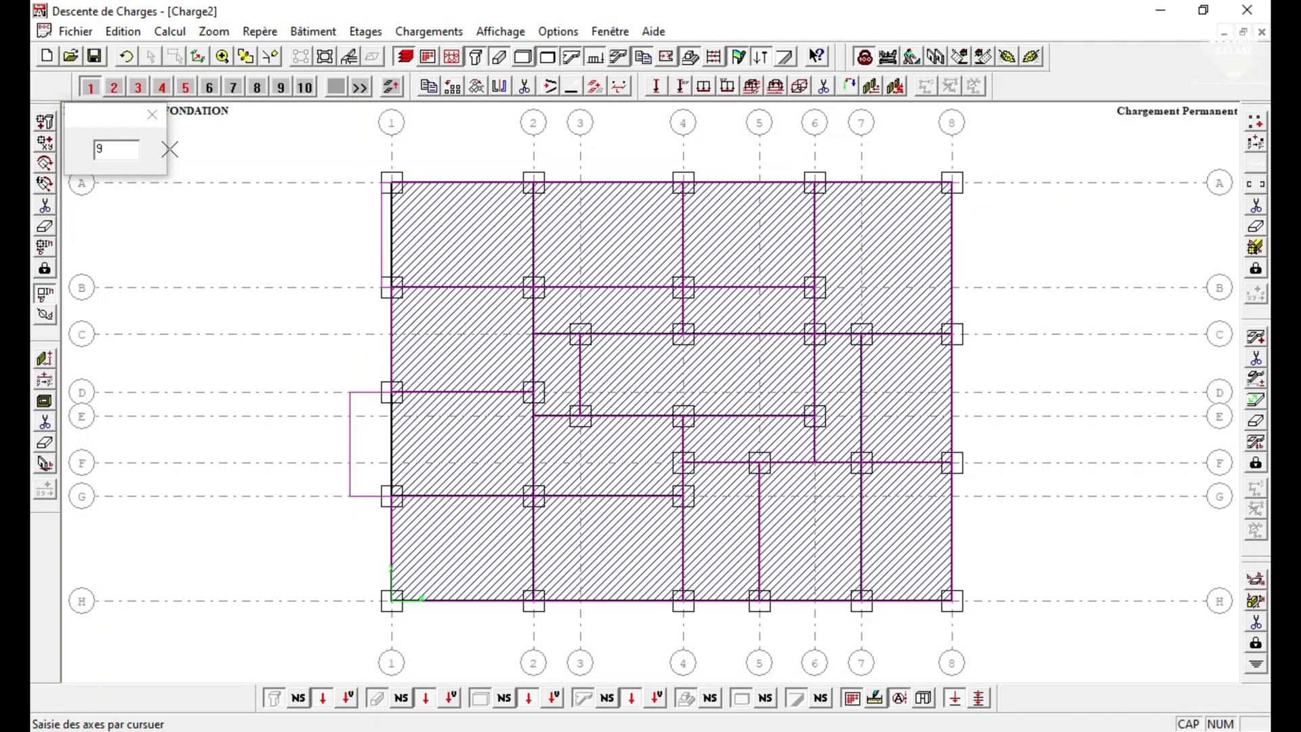
{"action": "left_click", "coordinate": [152, 114]}
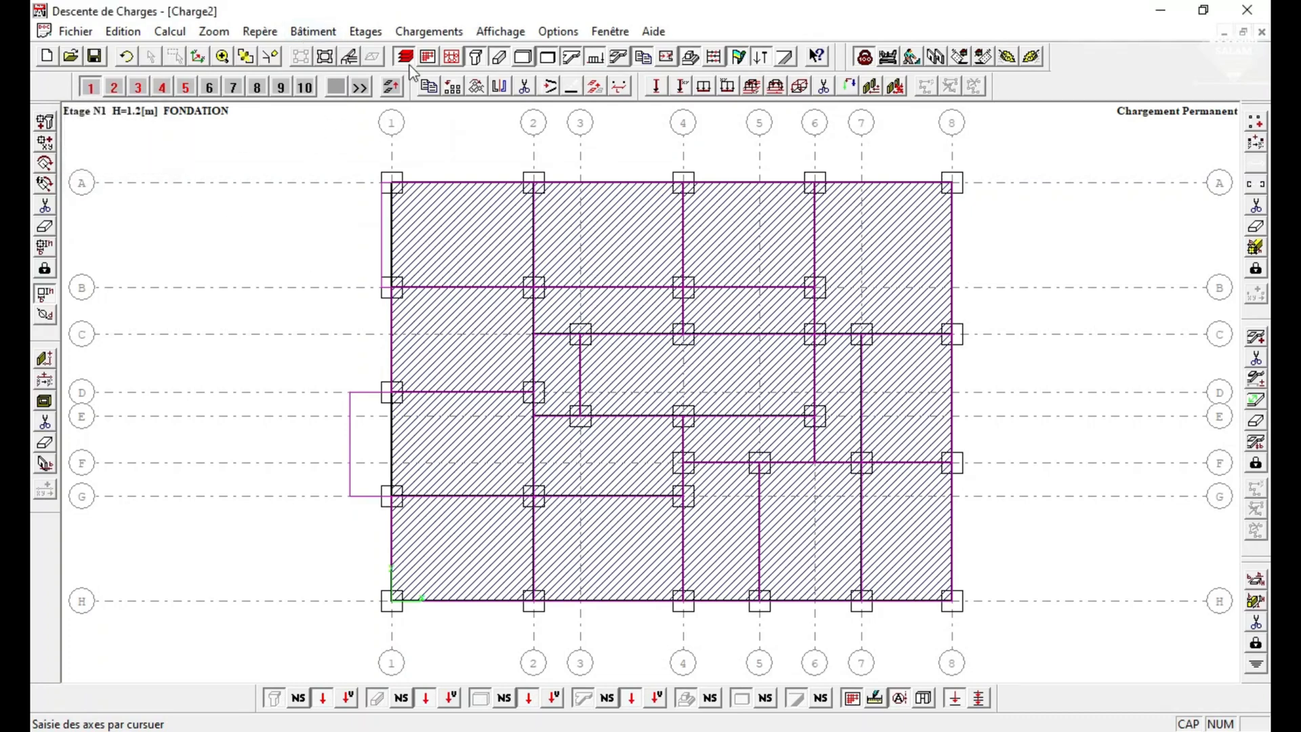
Display the foundation storey's plan view with the distances between axes shown, and return to the main model view.
{"action": "left_click", "coordinate": [428, 57]}
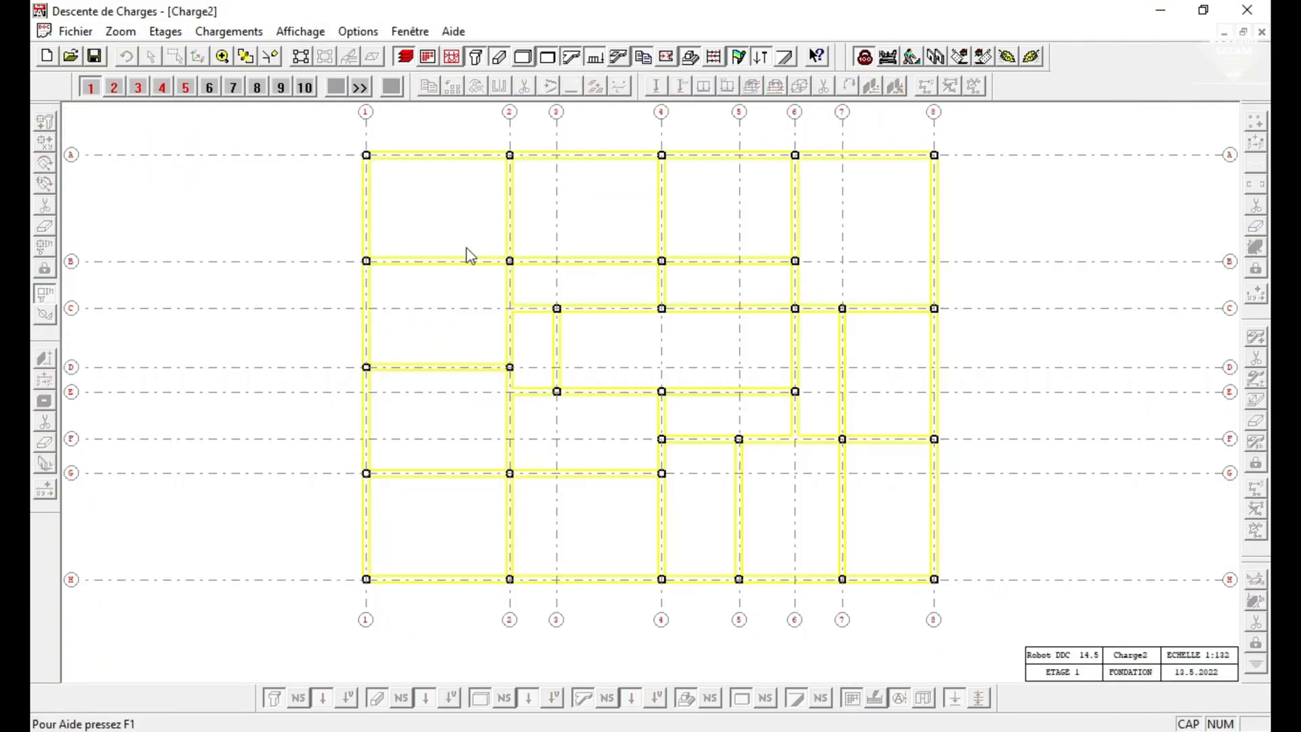
{"action": "left_click", "coordinate": [313, 34]}
{"action": "left_click", "coordinate": [310, 75]}
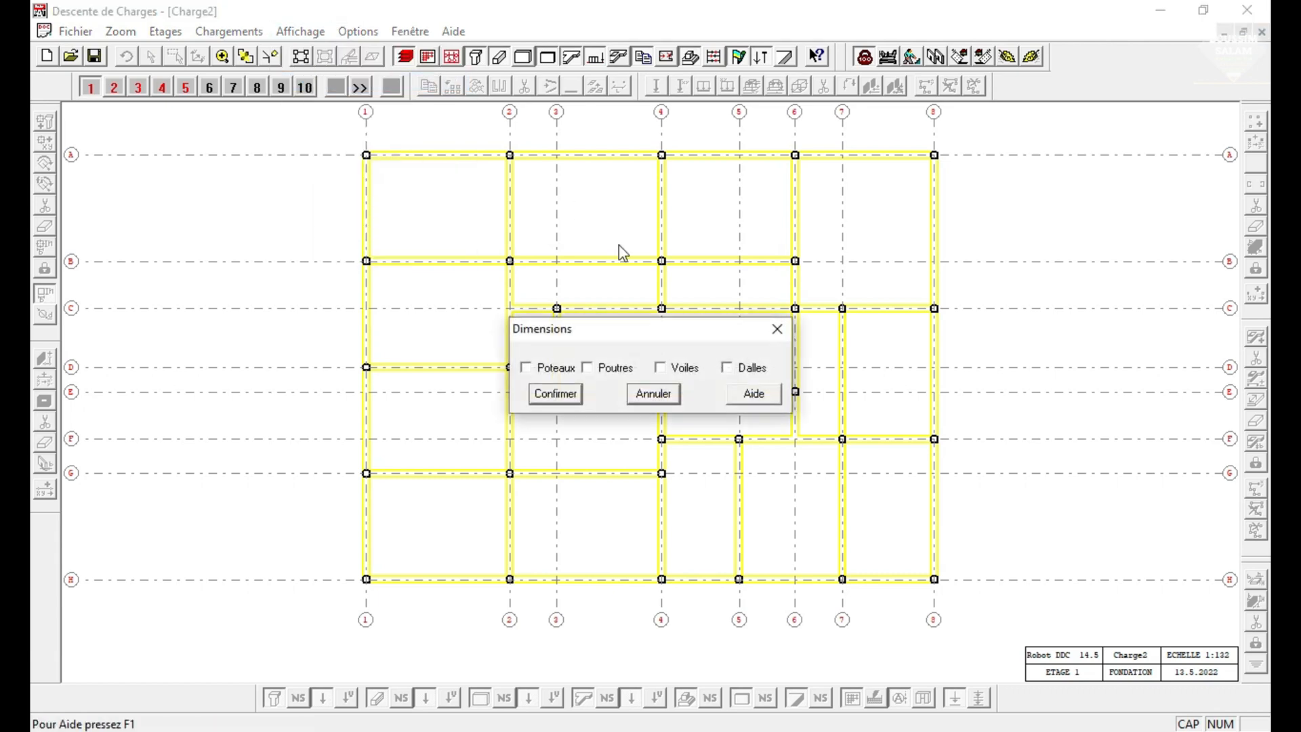
{"action": "left_click", "coordinate": [777, 330]}
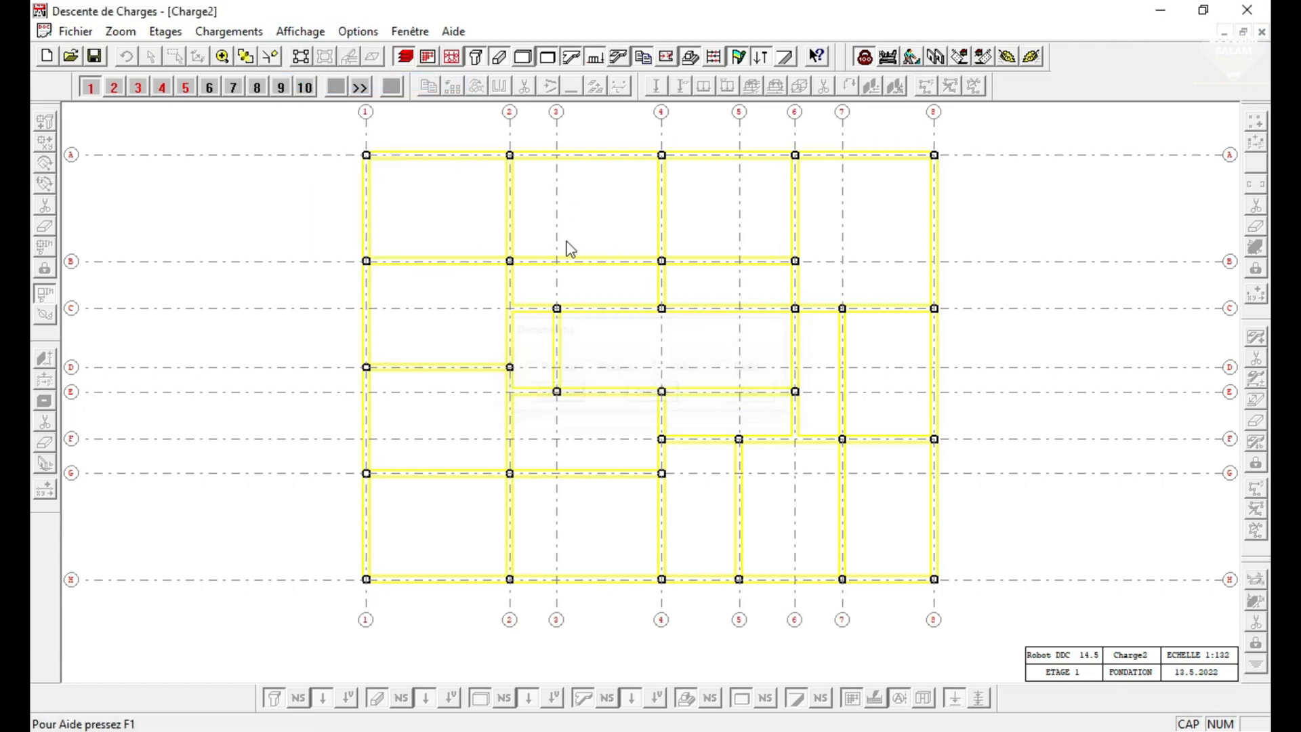
{"action": "left_click", "coordinate": [315, 30]}
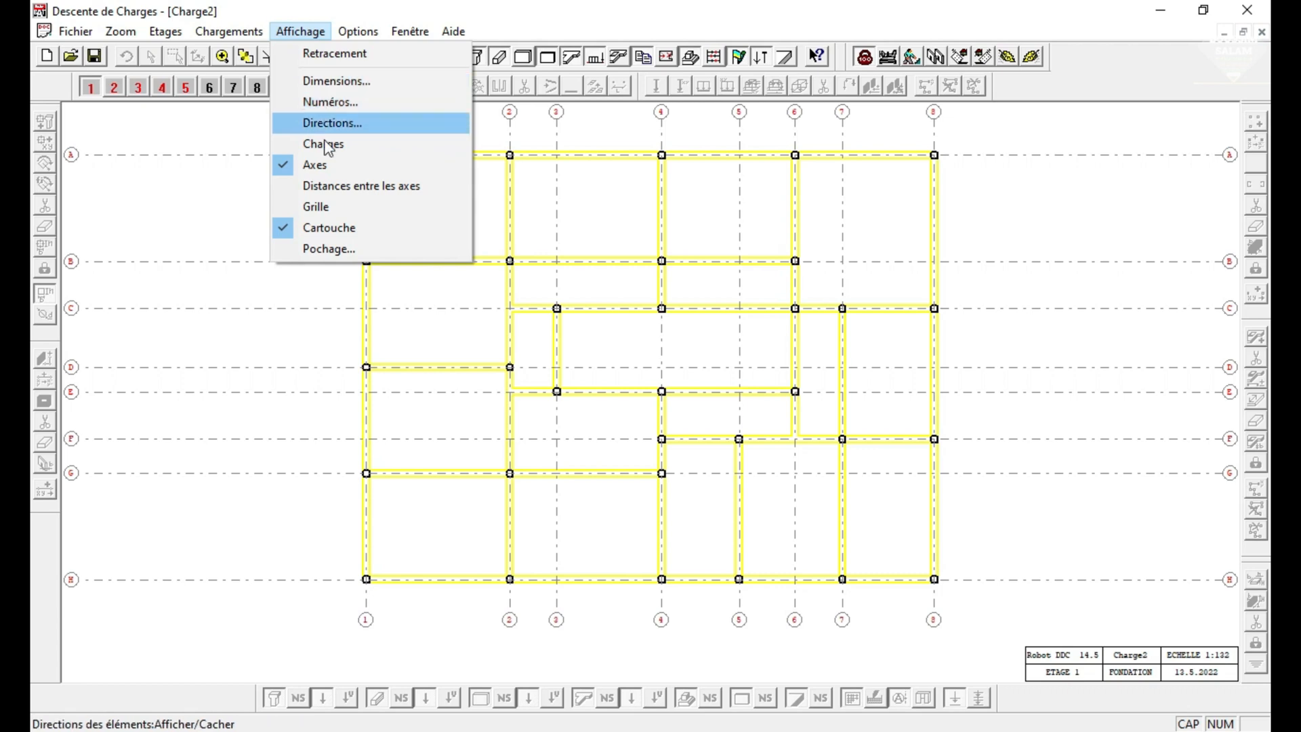
{"action": "left_click", "coordinate": [347, 187]}
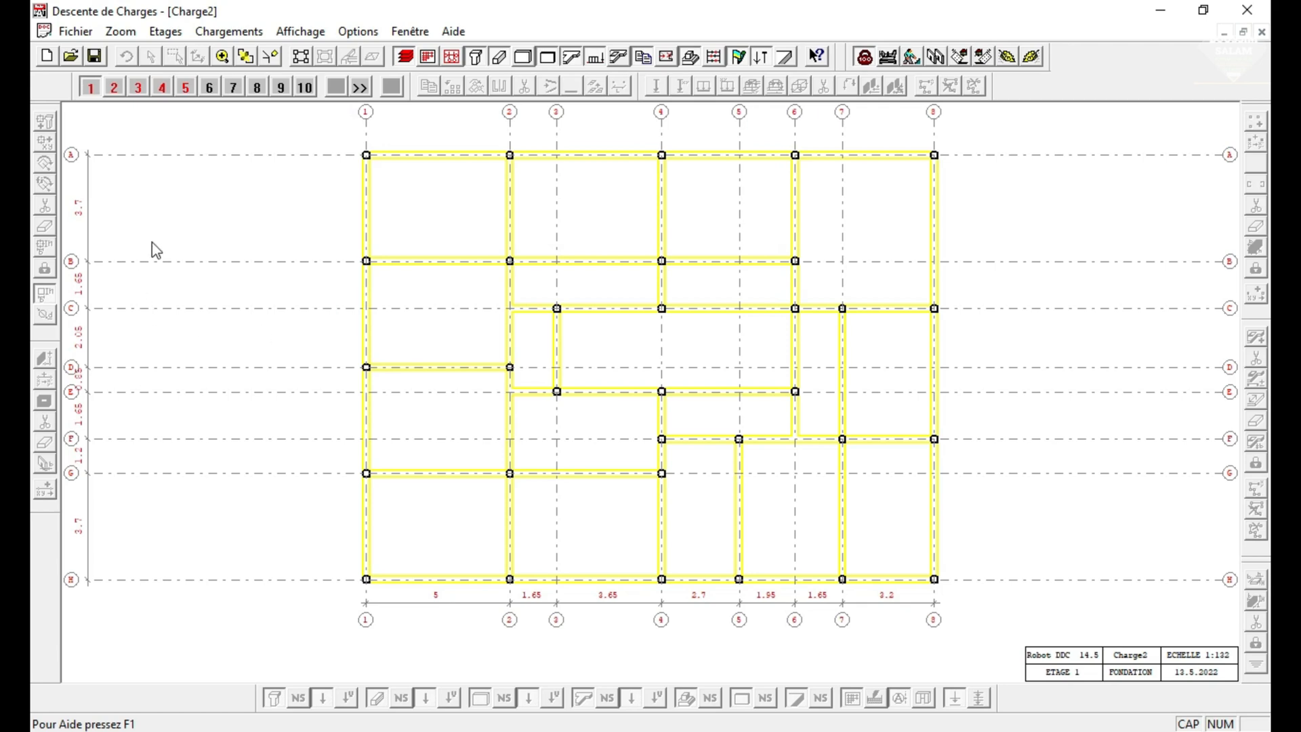
{"action": "left_click", "coordinate": [301, 56]}
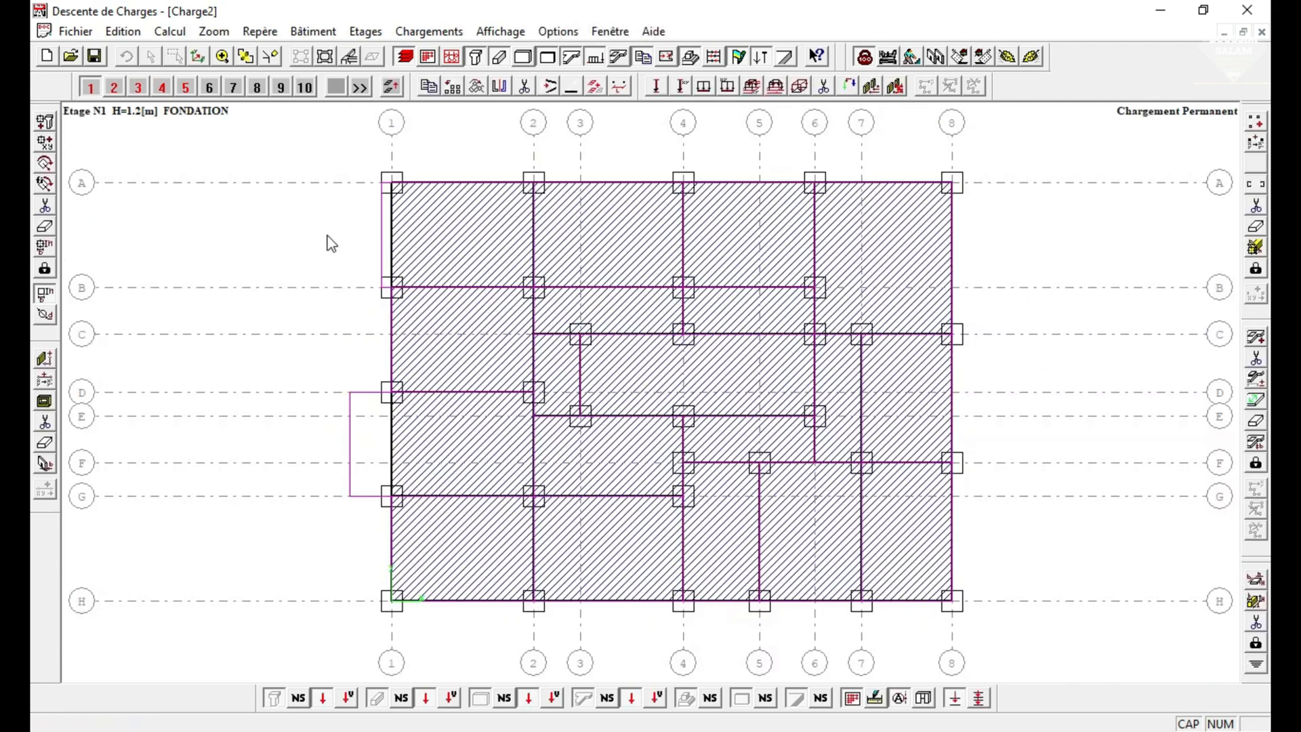
{"action": "left_click", "coordinate": [344, 58]}
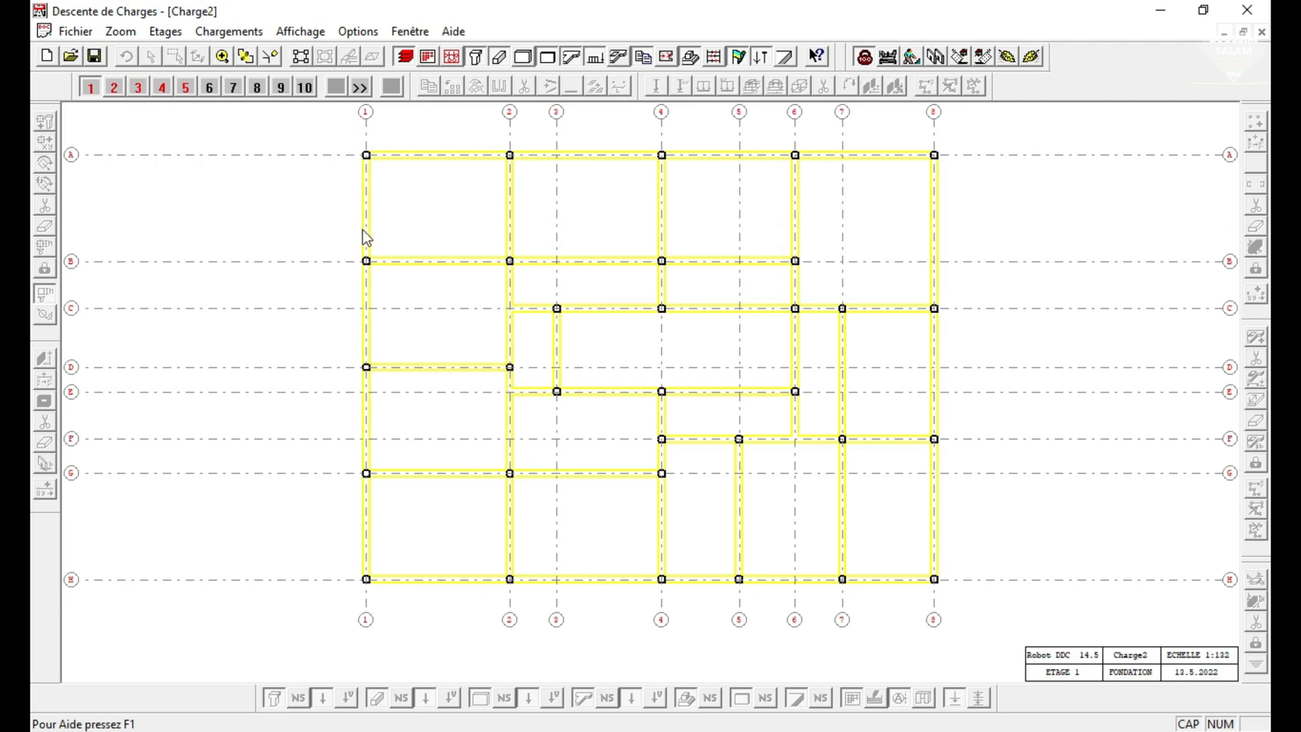
{"action": "left_click", "coordinate": [303, 58]}
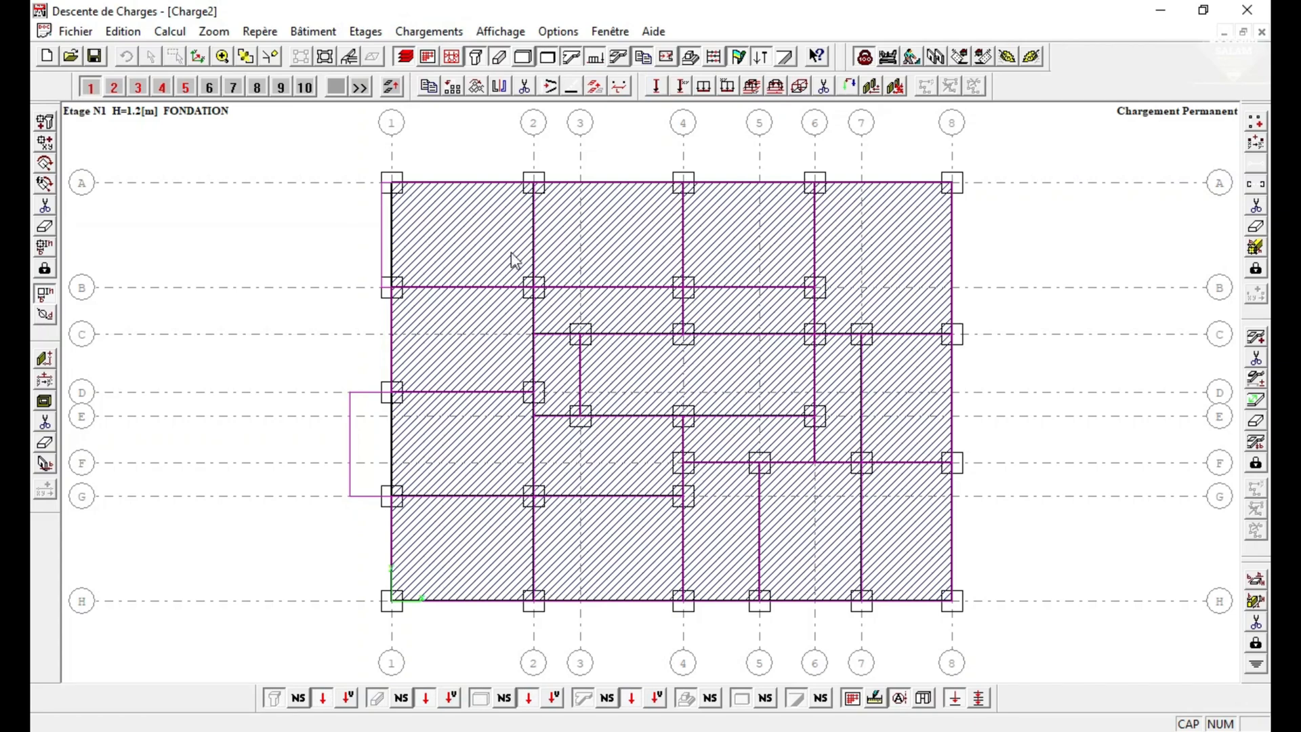
Examine the available slab materials and the slab library's thicknesses and weights.
{"action": "left_click", "coordinate": [1256, 423]}
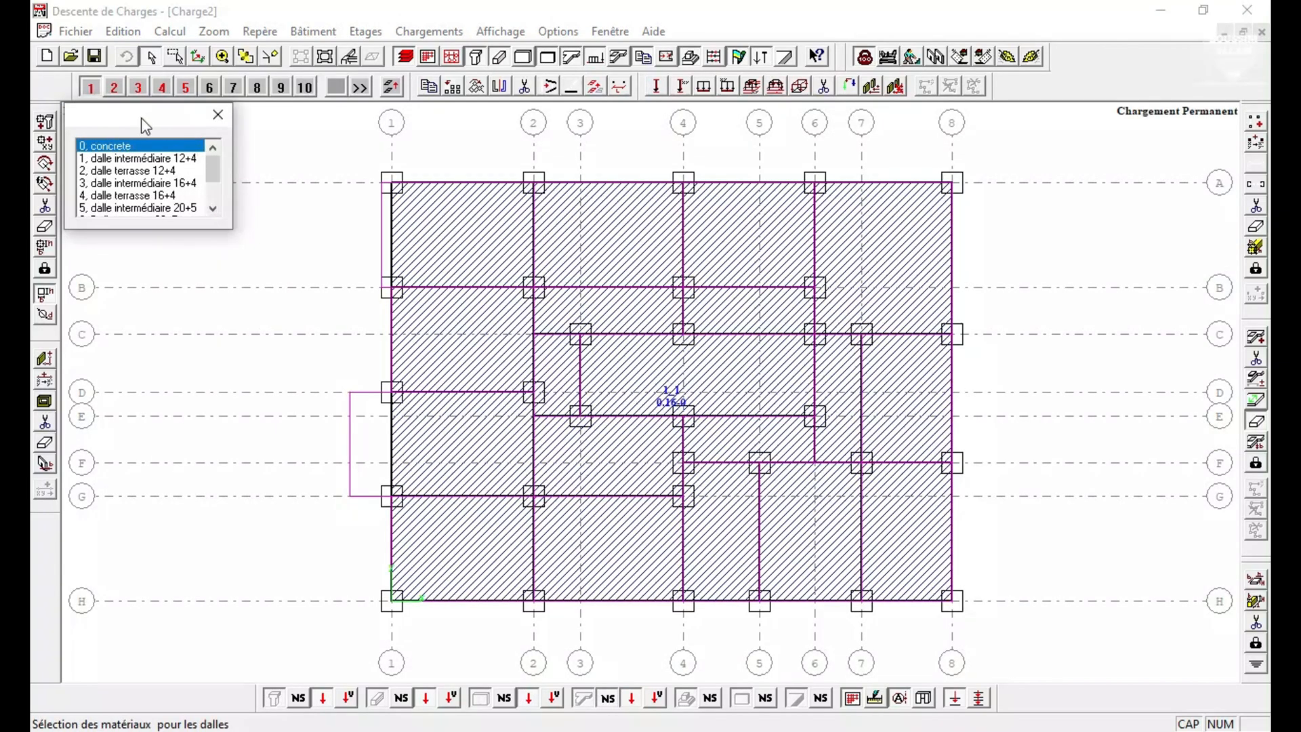
{"action": "left_click_drag", "start_coordinate": [142, 120], "coordinate": [1088, 38]}
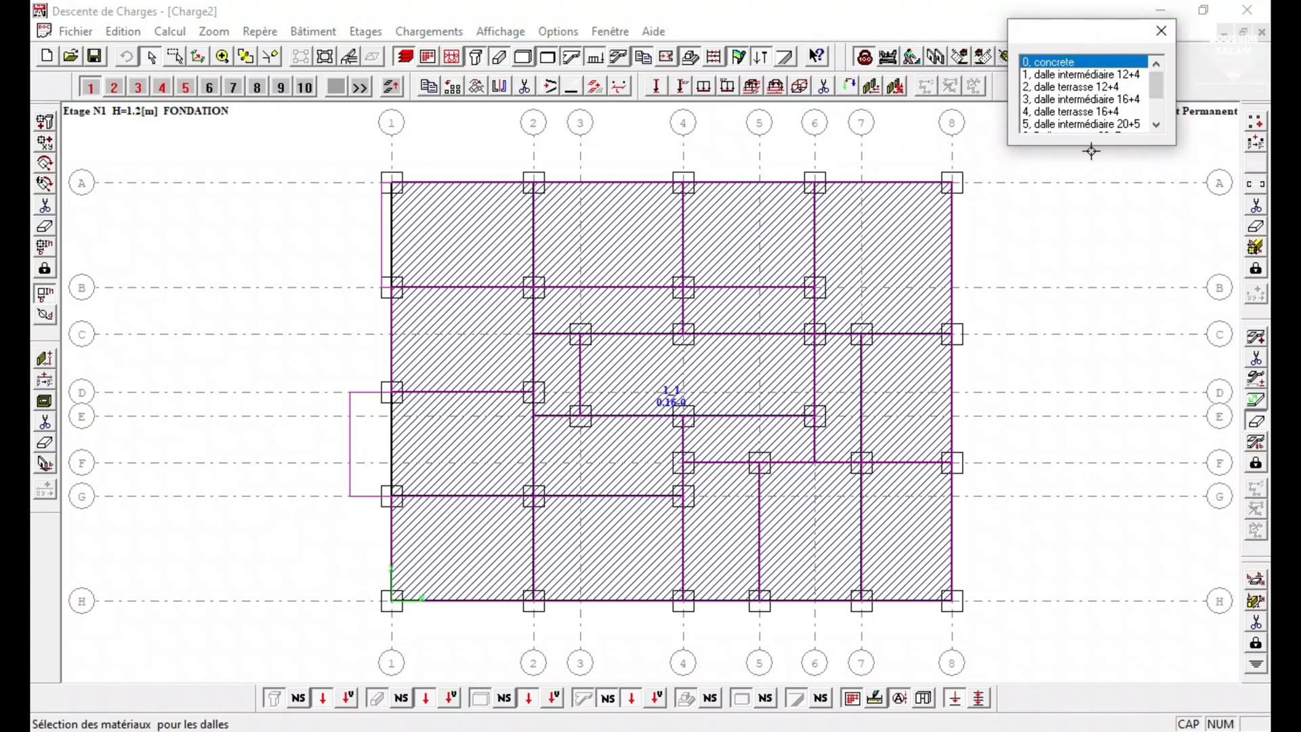
{"action": "scroll", "coordinate": [1093, 106], "scroll_direction": "down", "scroll_amount": 3}
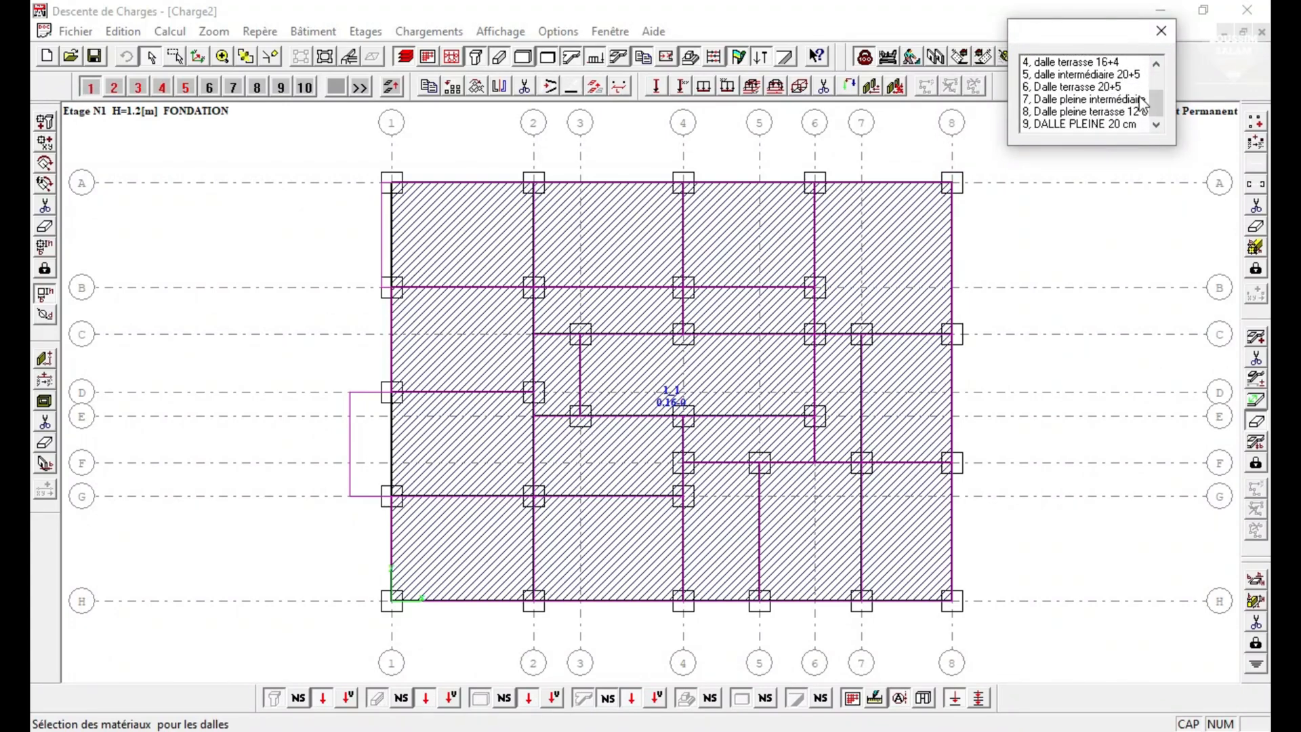
{"action": "left_click", "coordinate": [1161, 31]}
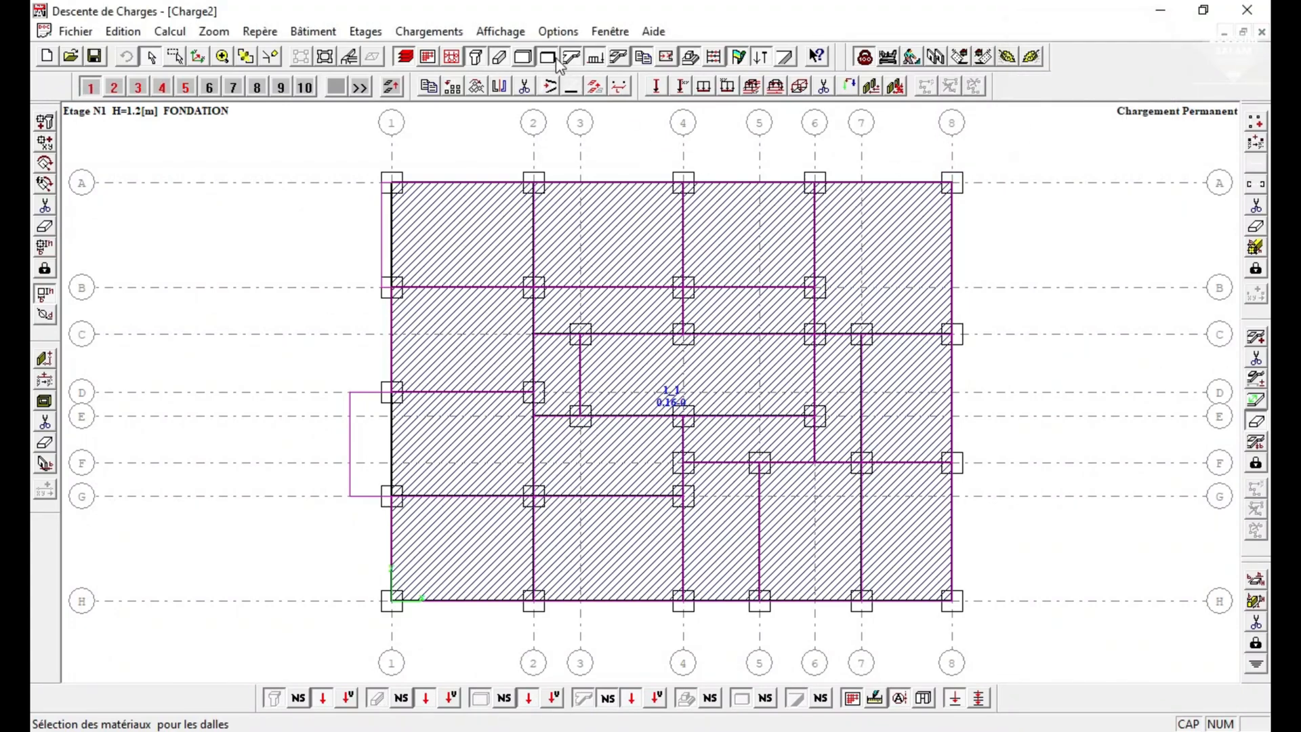
{"action": "left_click", "coordinate": [558, 31]}
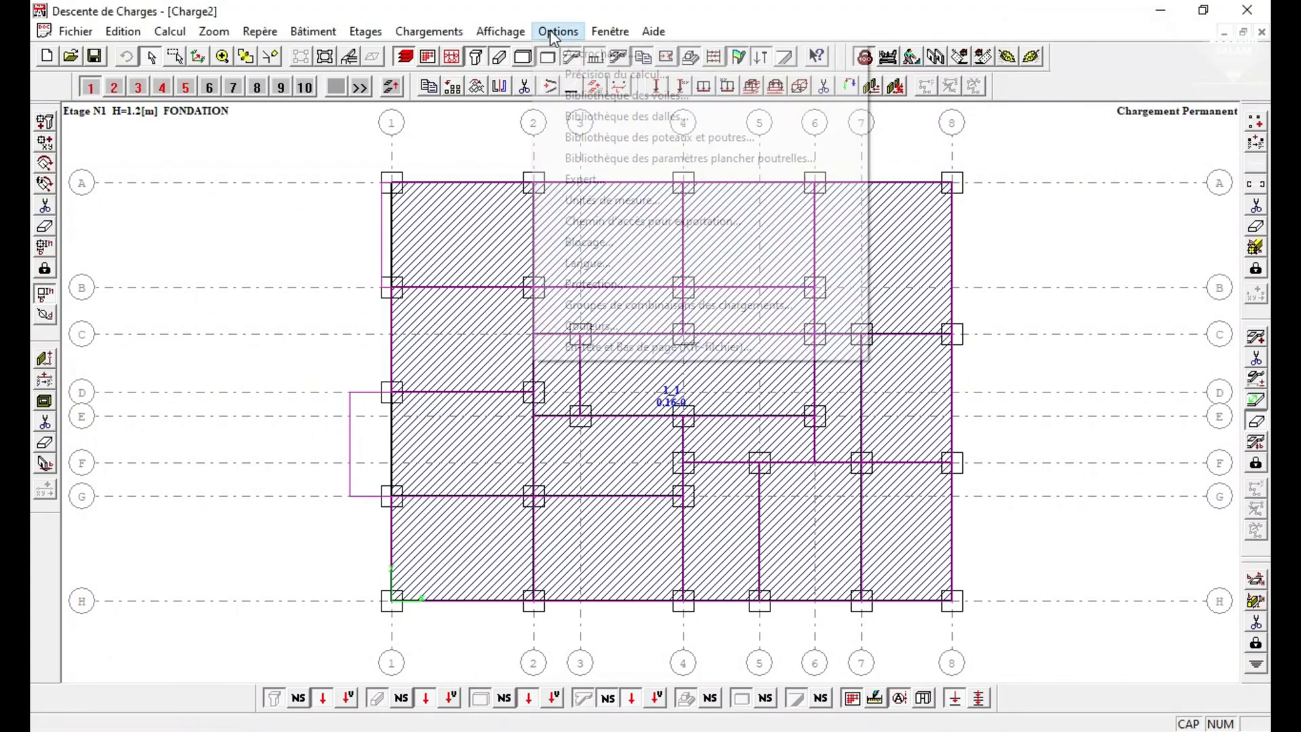
{"action": "left_click", "coordinate": [630, 119]}
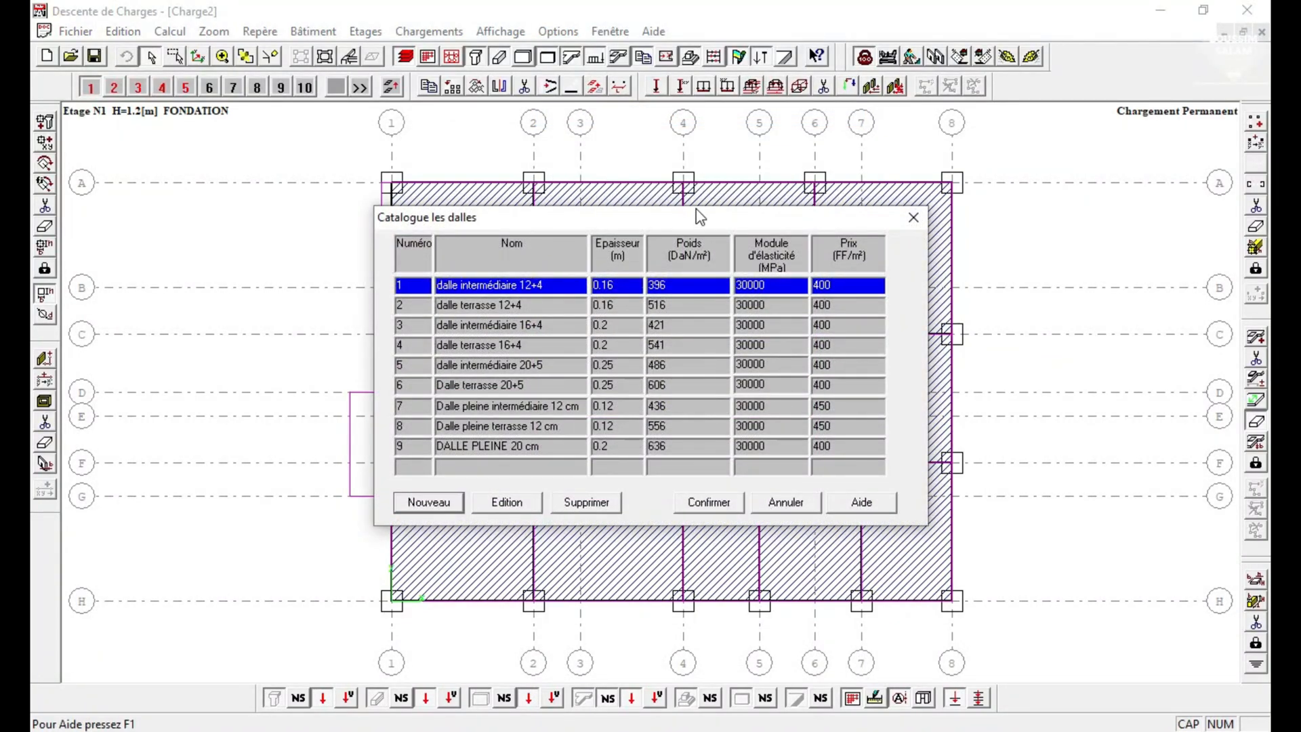
{"action": "left_click_drag", "start_coordinate": [705, 212], "coordinate": [770, 145]}
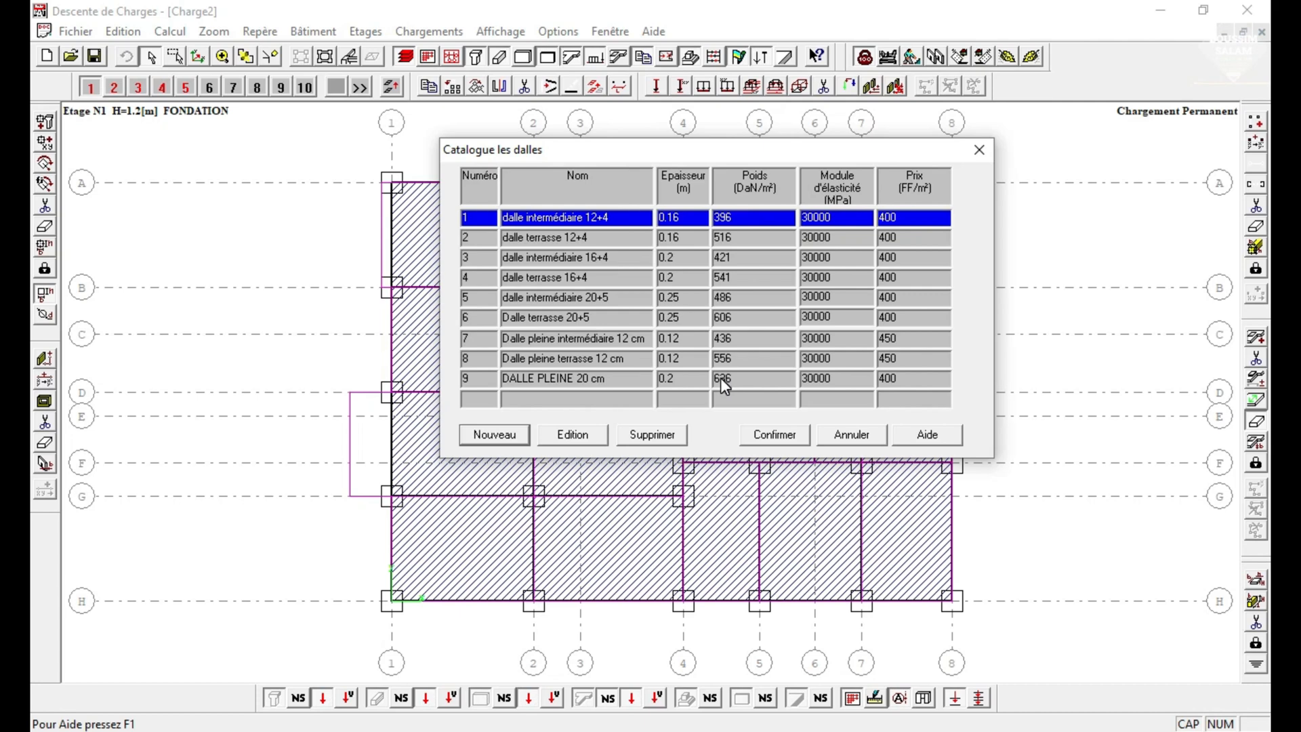
{"action": "left_click", "coordinate": [725, 277]}
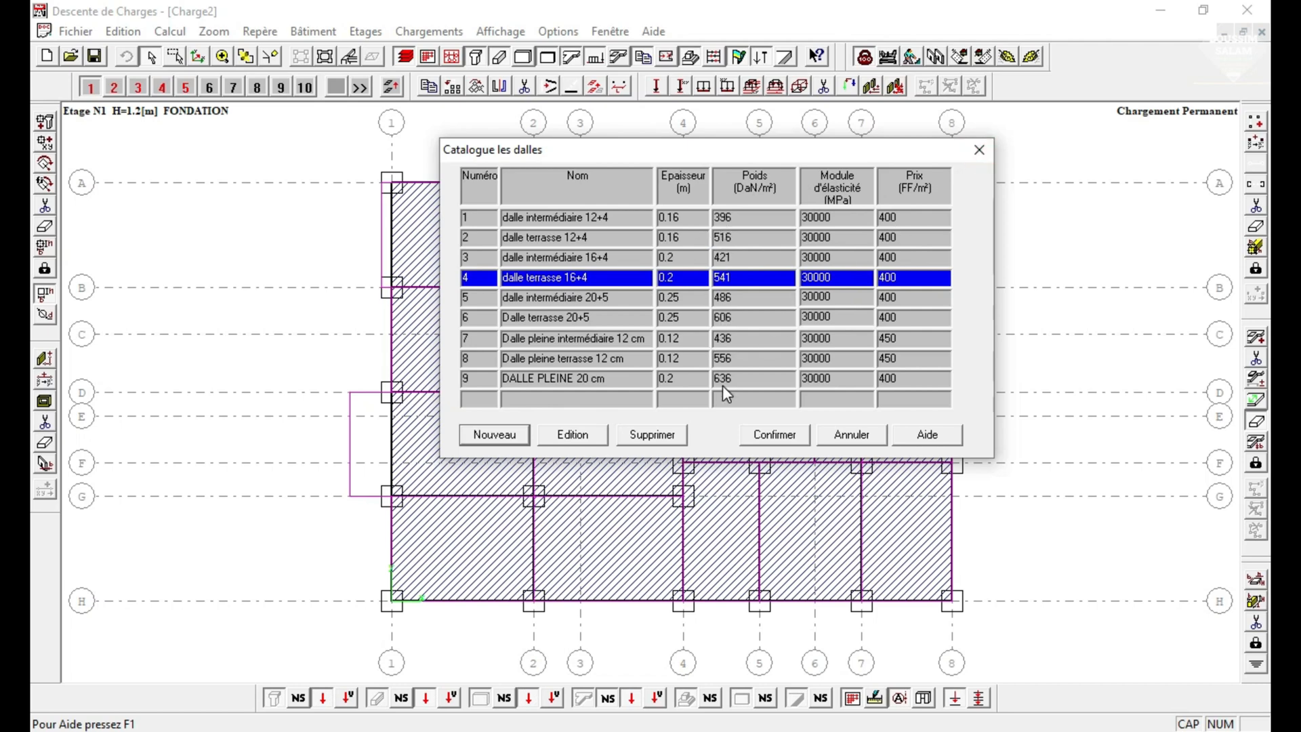
{"action": "left_click", "coordinate": [979, 149]}
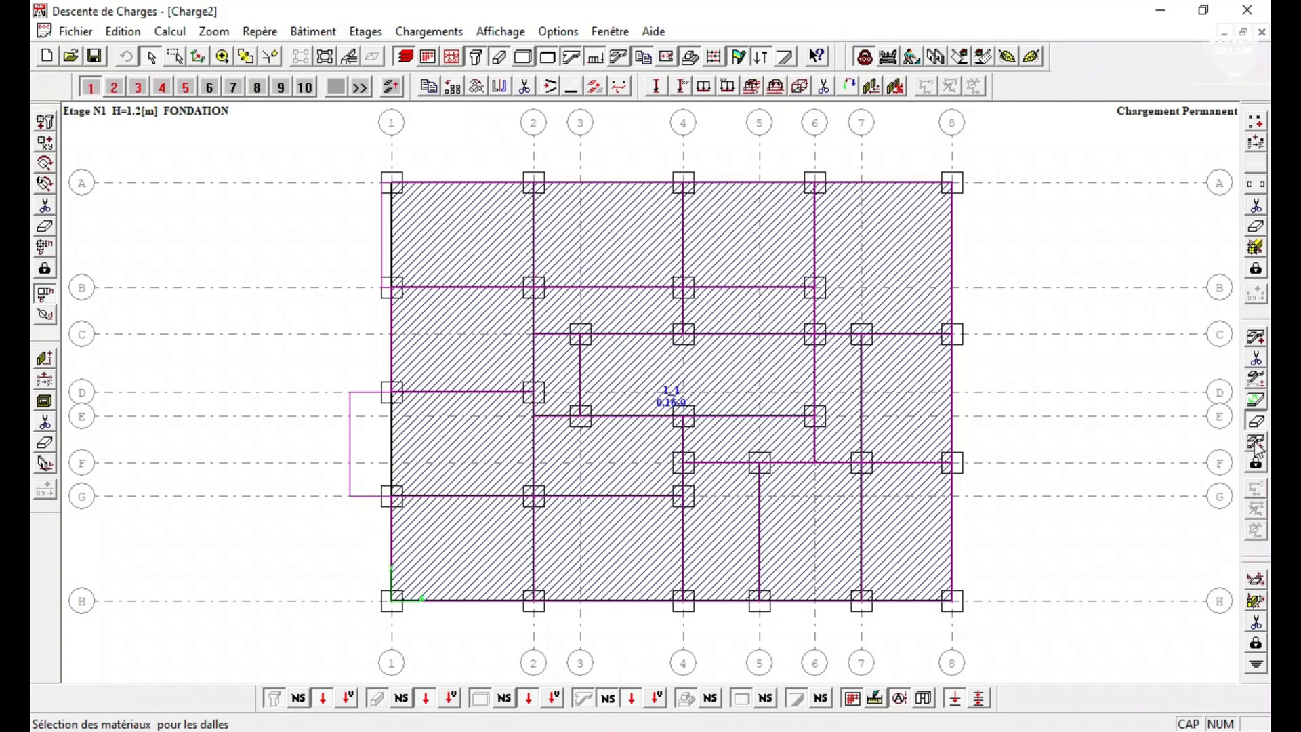
Review the slab material list again and look through the available load types.
{"action": "left_click", "coordinate": [1254, 426]}
{"action": "left_click", "coordinate": [1254, 425]}
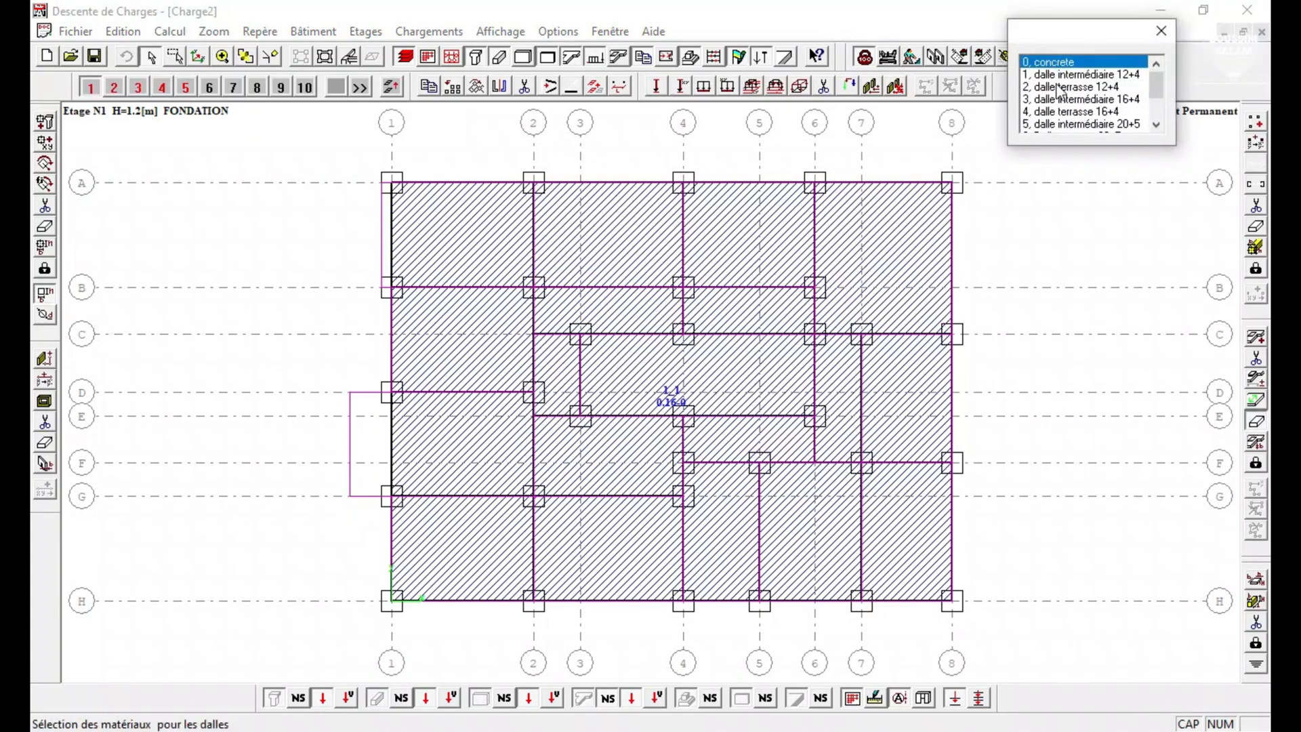
{"action": "scroll", "coordinate": [1064, 98], "scroll_direction": "down", "scroll_amount": 1}
{"action": "scroll", "coordinate": [1063, 98], "scroll_direction": "up", "scroll_amount": 1}
{"action": "scroll", "coordinate": [1095, 109], "scroll_direction": "down", "scroll_amount": 2}
{"action": "scroll", "coordinate": [1095, 109], "scroll_direction": "up", "scroll_amount": 2}
{"action": "left_click", "coordinate": [413, 32]}
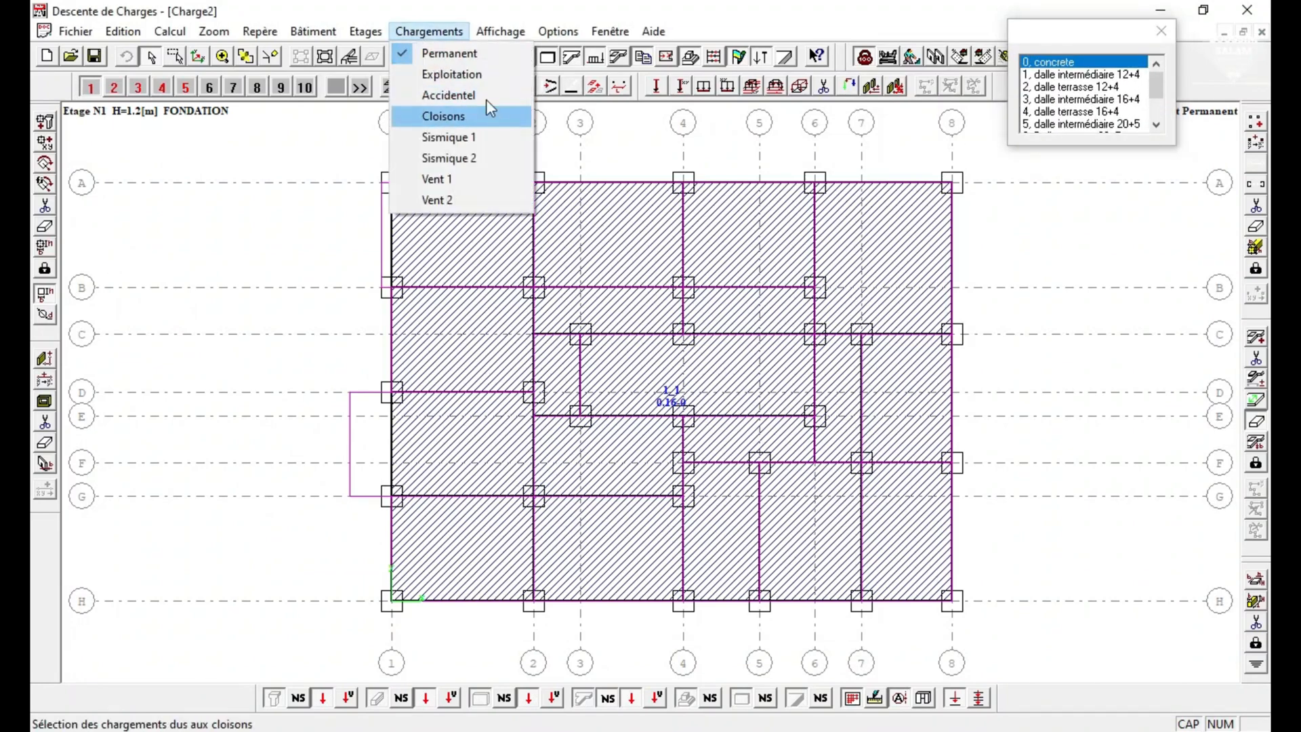
{"action": "left_click", "coordinate": [359, 137]}
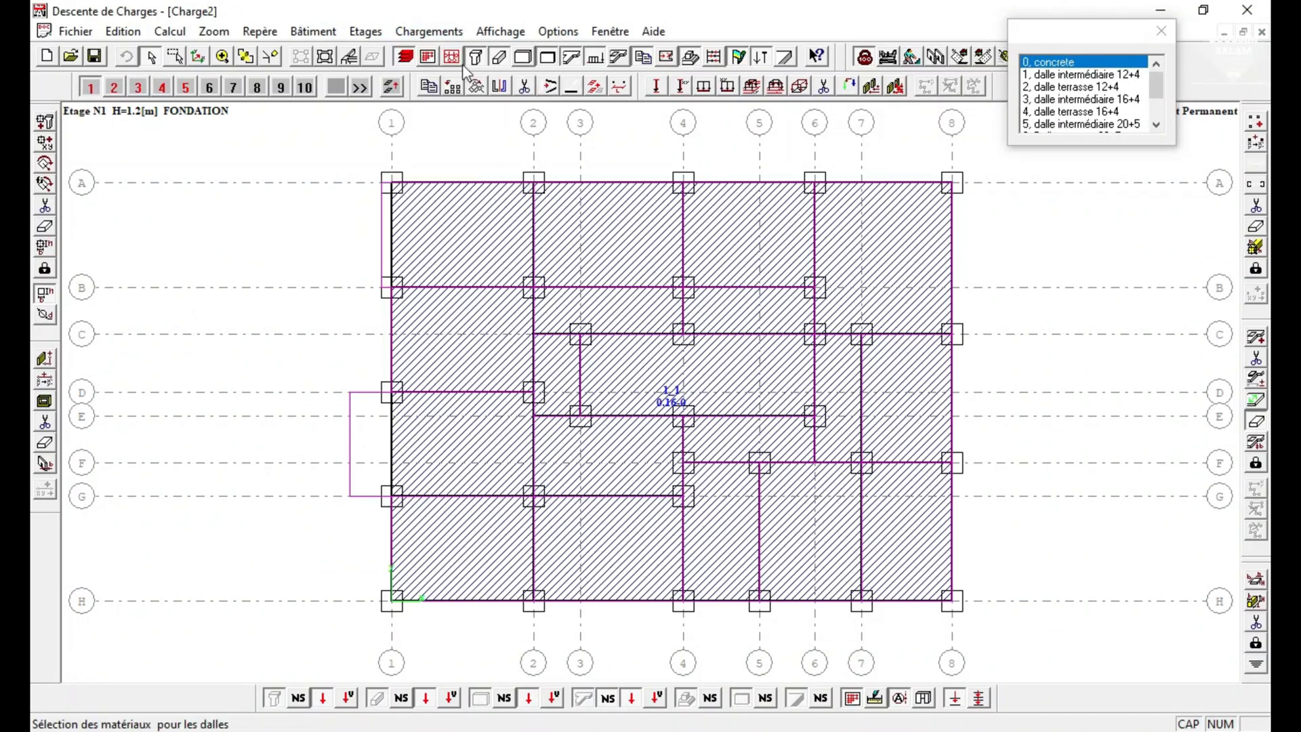
Turn on the distances between axes again in the foundation plan and go back to the main view.
{"action": "left_click", "coordinate": [325, 58]}
{"action": "left_click", "coordinate": [360, 32]}
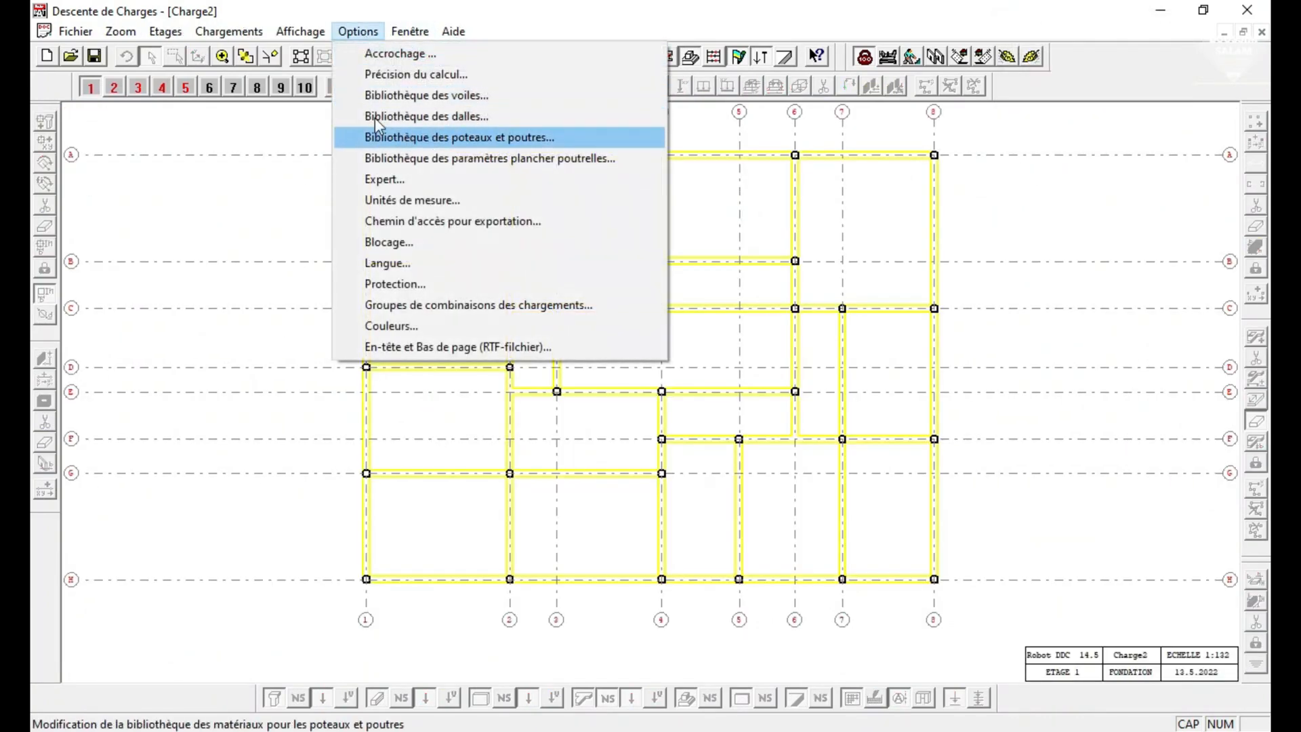
{"action": "left_click", "coordinate": [332, 182]}
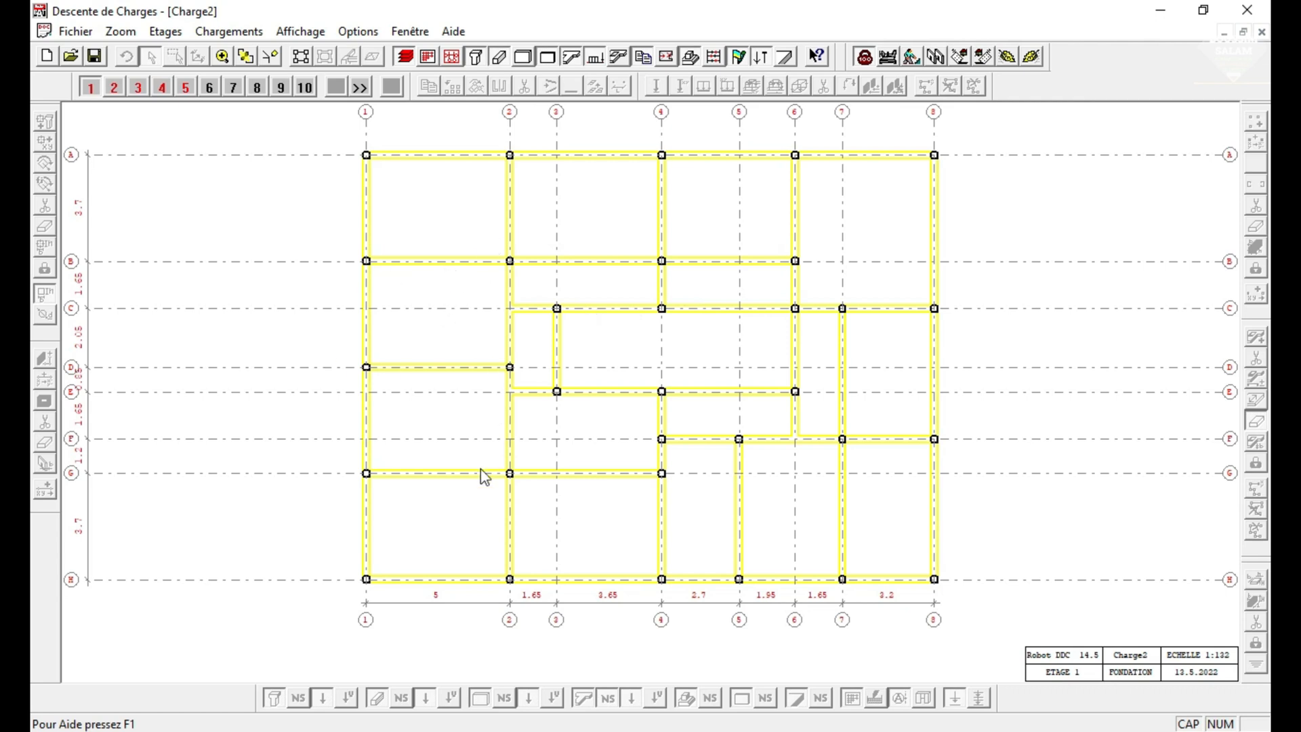
{"action": "left_click", "coordinate": [302, 57]}
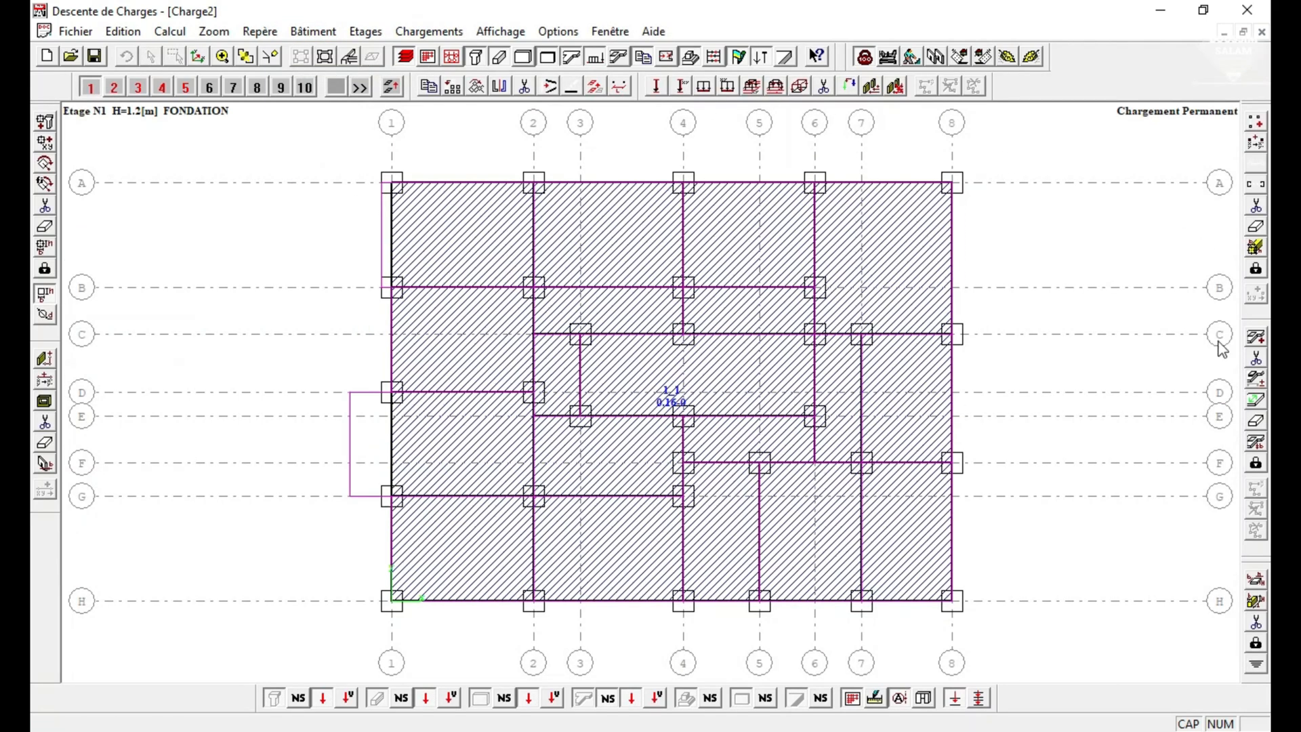
Assign the slab material DALLE PLEINE 20 cm to the foundation storey's slab.
{"action": "left_click", "coordinate": [1259, 424]}
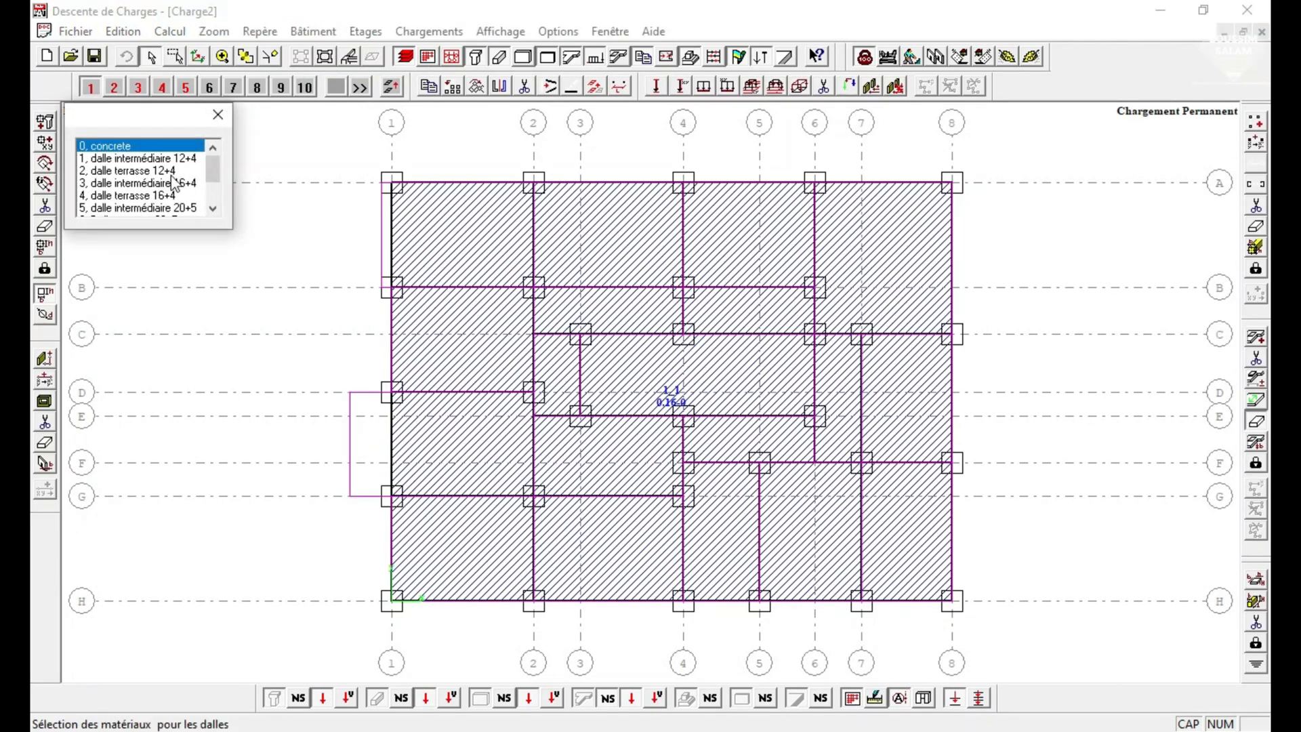
{"action": "left_click", "coordinate": [153, 160]}
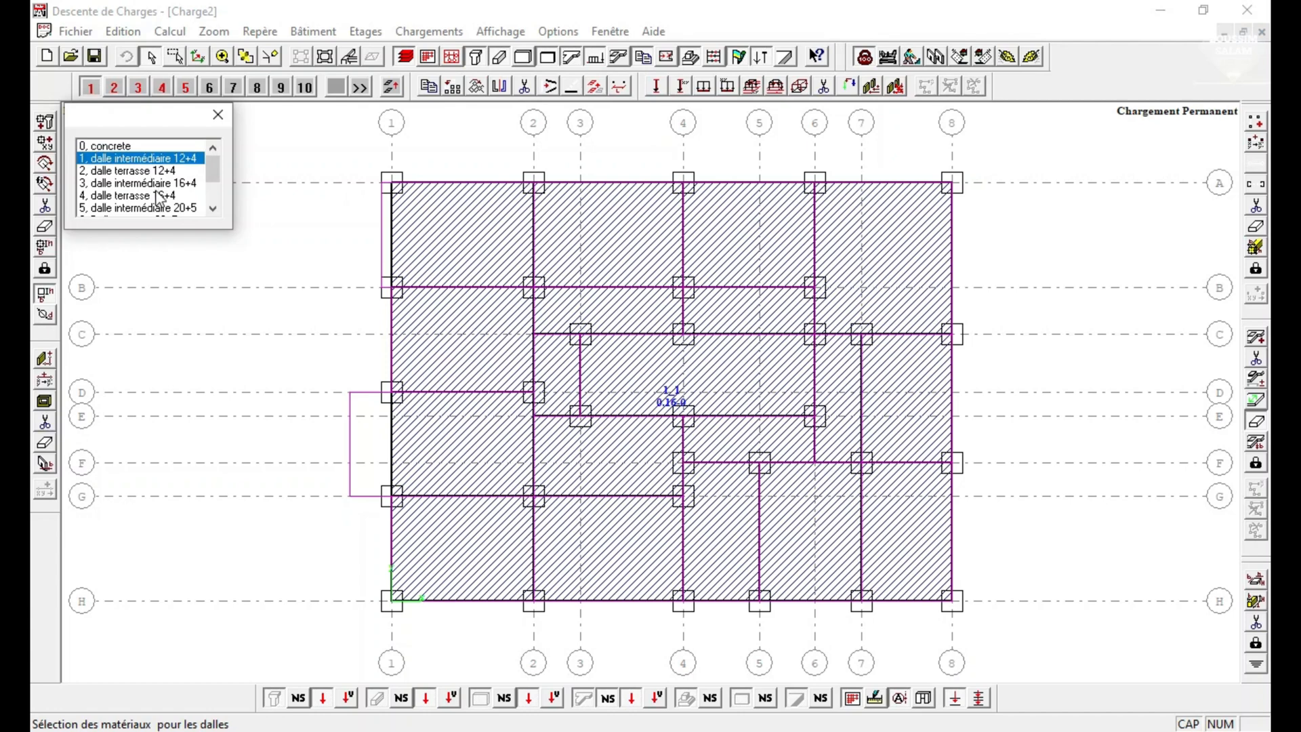
{"action": "left_click_drag", "start_coordinate": [126, 122], "coordinate": [125, 210]}
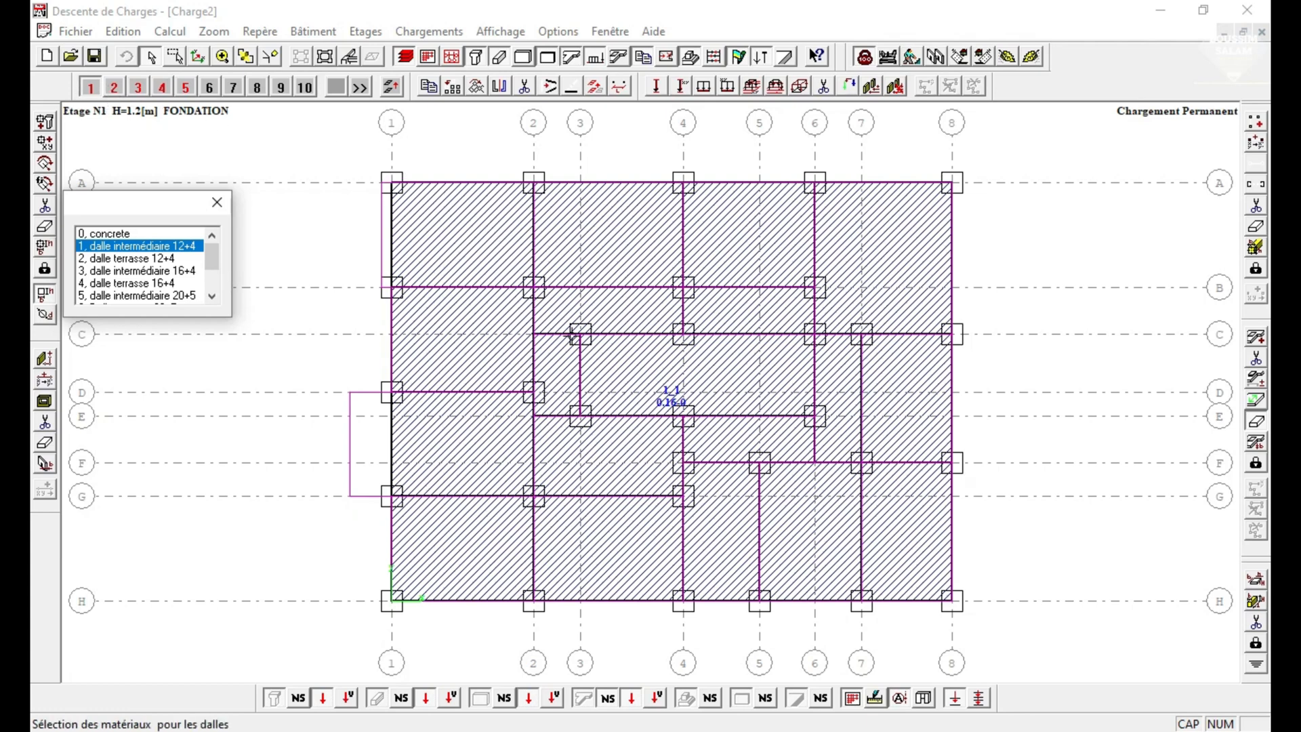
{"action": "left_click", "coordinate": [114, 86]}
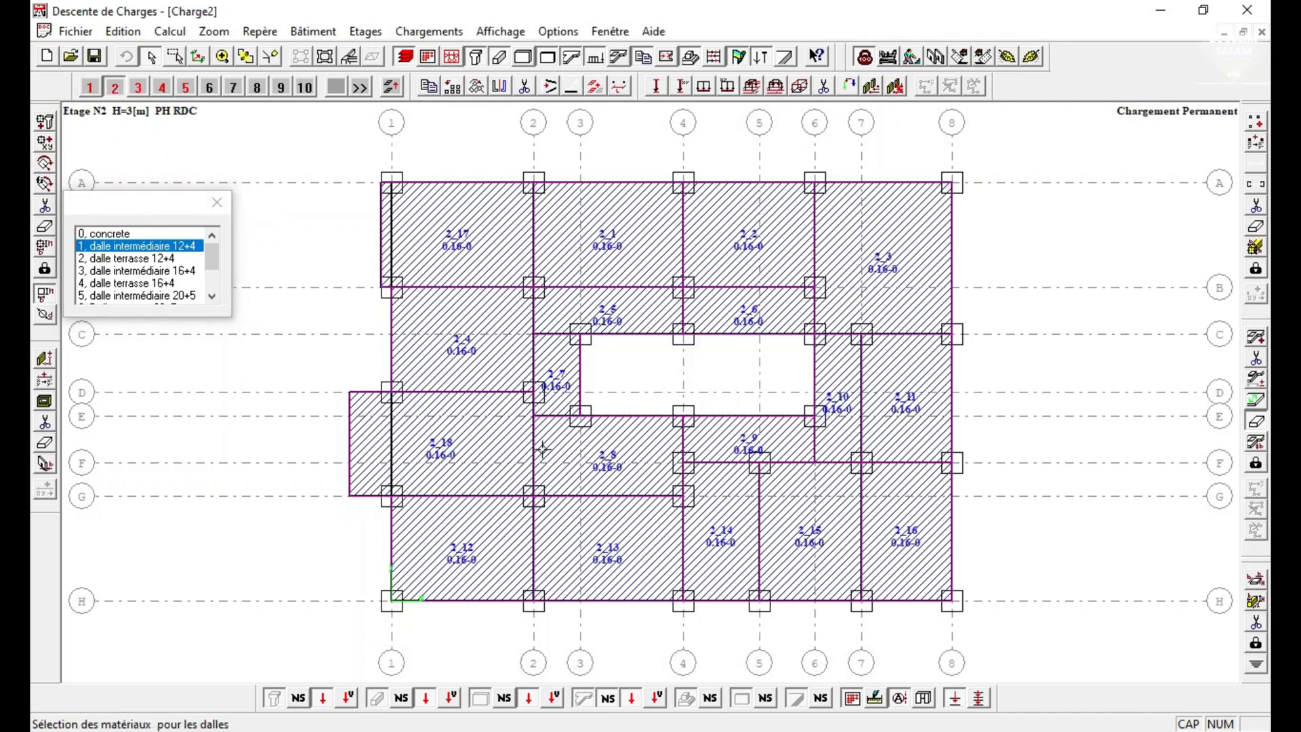
{"action": "left_click", "coordinate": [88, 87]}
{"action": "scroll", "coordinate": [169, 287], "scroll_direction": "down", "scroll_amount": 3}
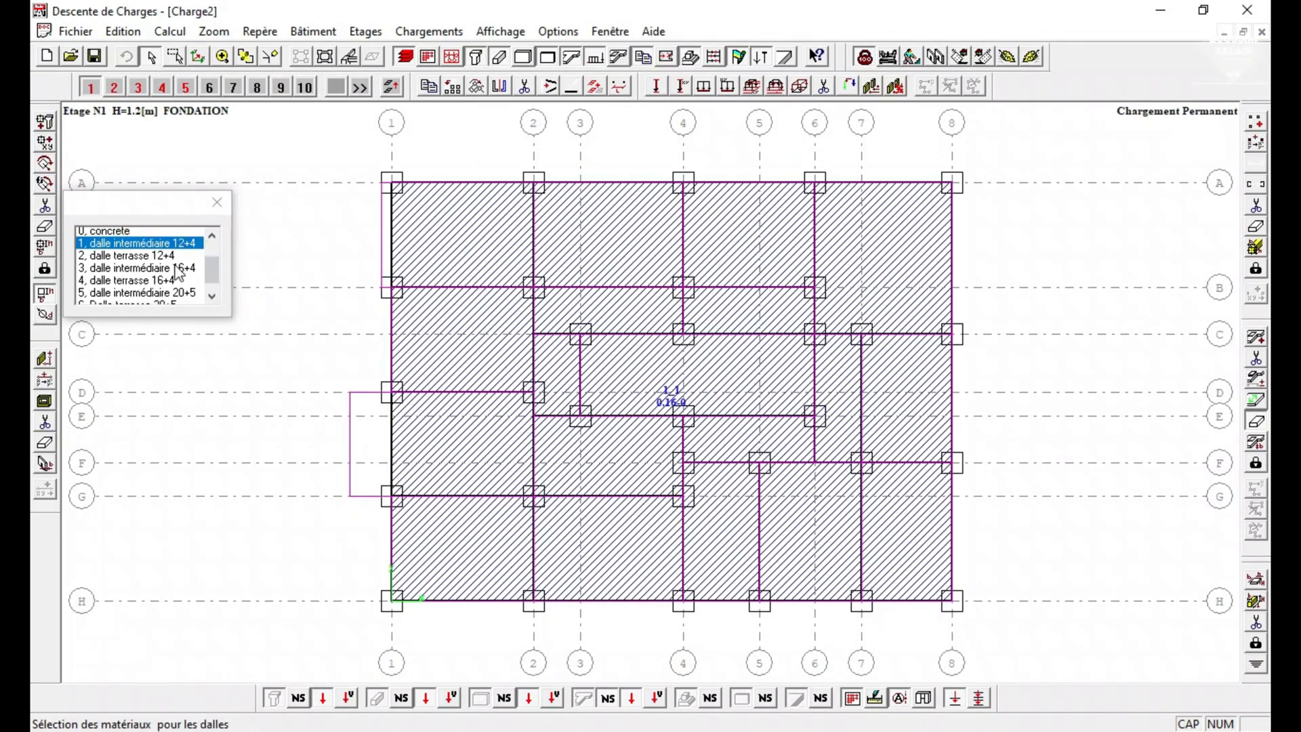
{"action": "left_click", "coordinate": [151, 297]}
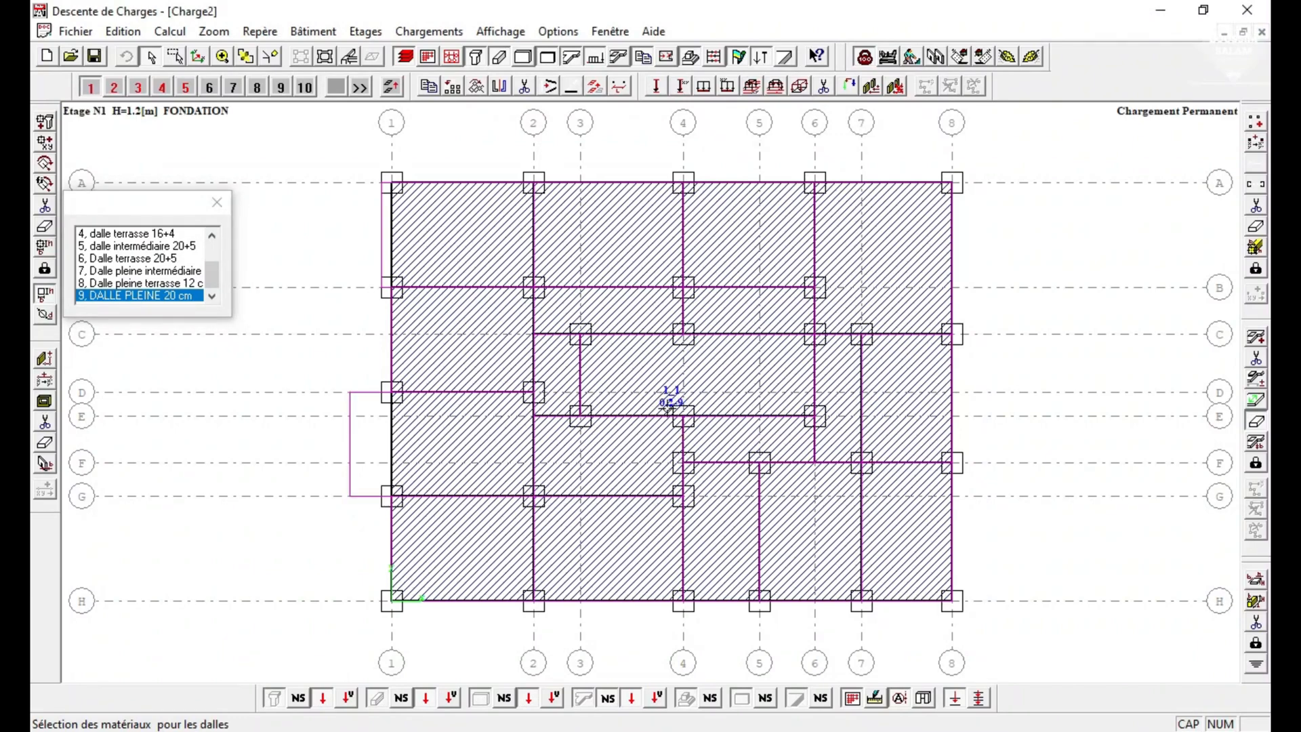
On storey 2 (PH RDC), assign dalle intermédiaire 16+4 to slabs 2_17, 2_1 and 2_2 between axes A and B.
{"action": "left_click", "coordinate": [114, 87]}
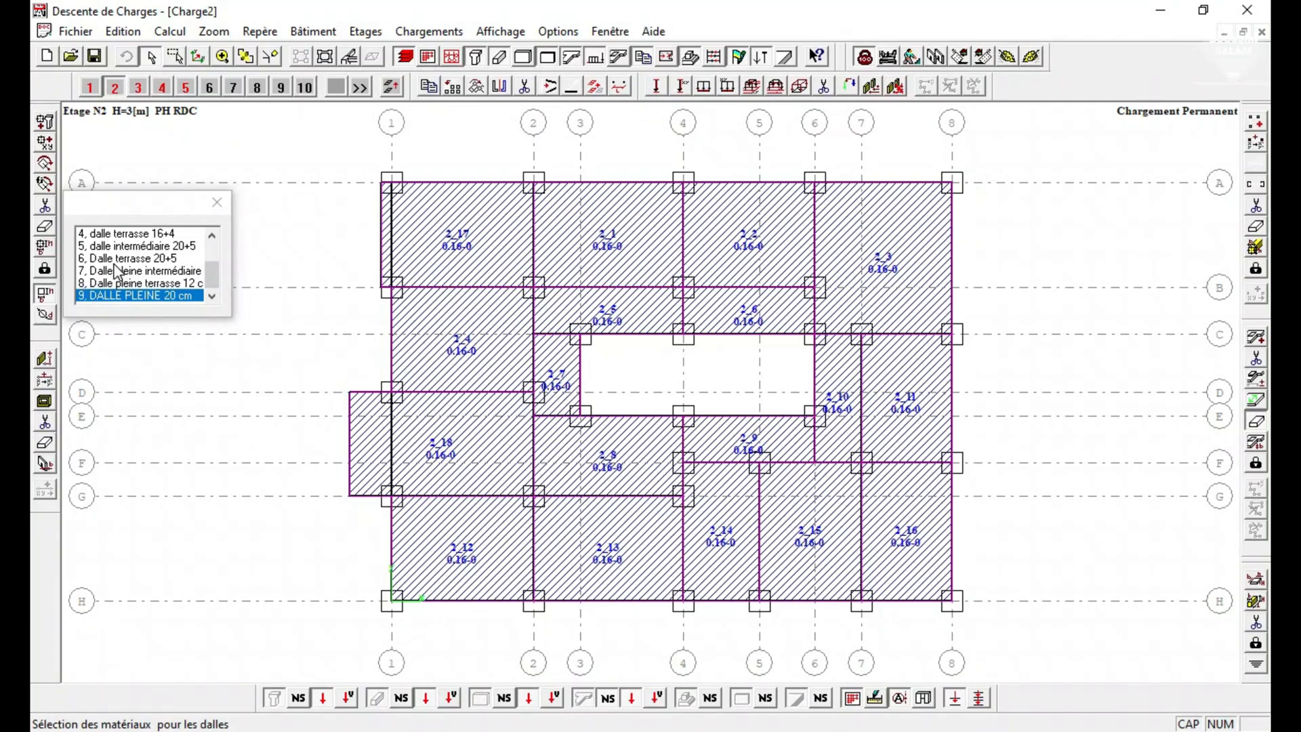
{"action": "scroll", "coordinate": [119, 271], "scroll_direction": "up", "scroll_amount": 2}
{"action": "left_click", "coordinate": [141, 247]}
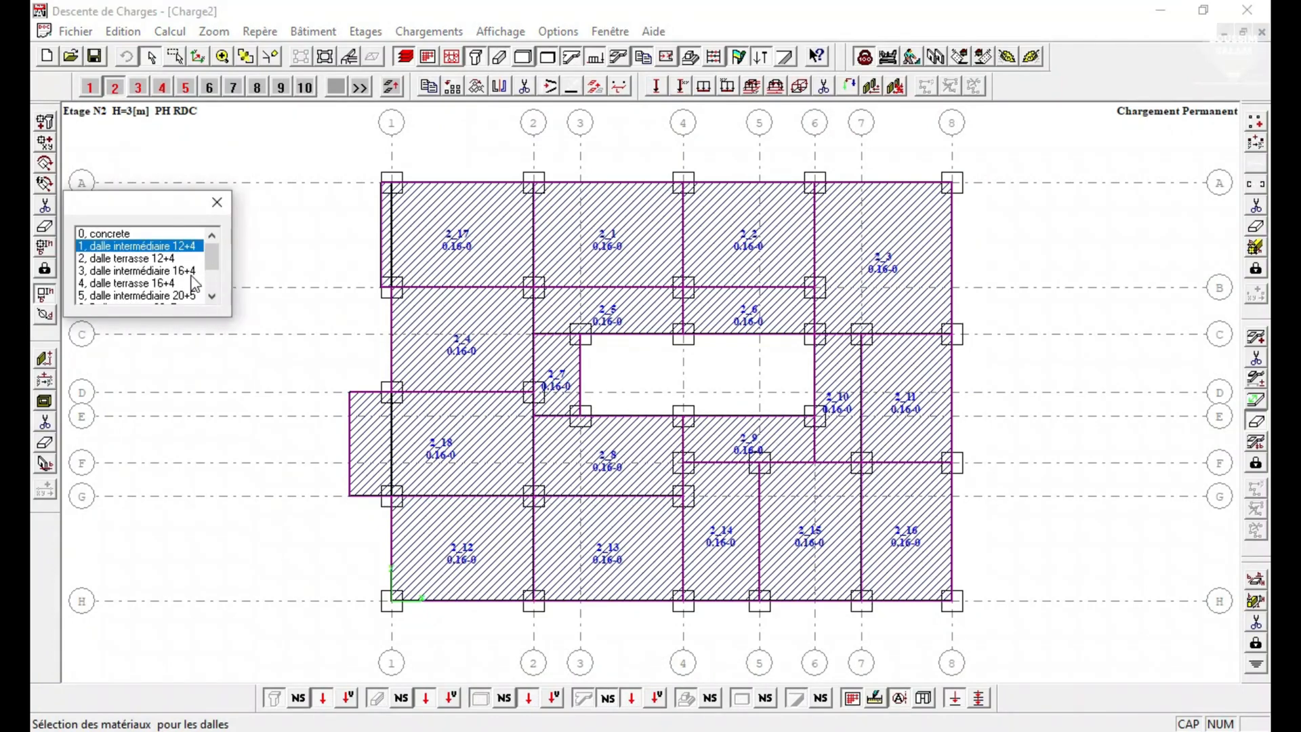
{"action": "left_click", "coordinate": [140, 271]}
{"action": "left_click", "coordinate": [422, 264]}
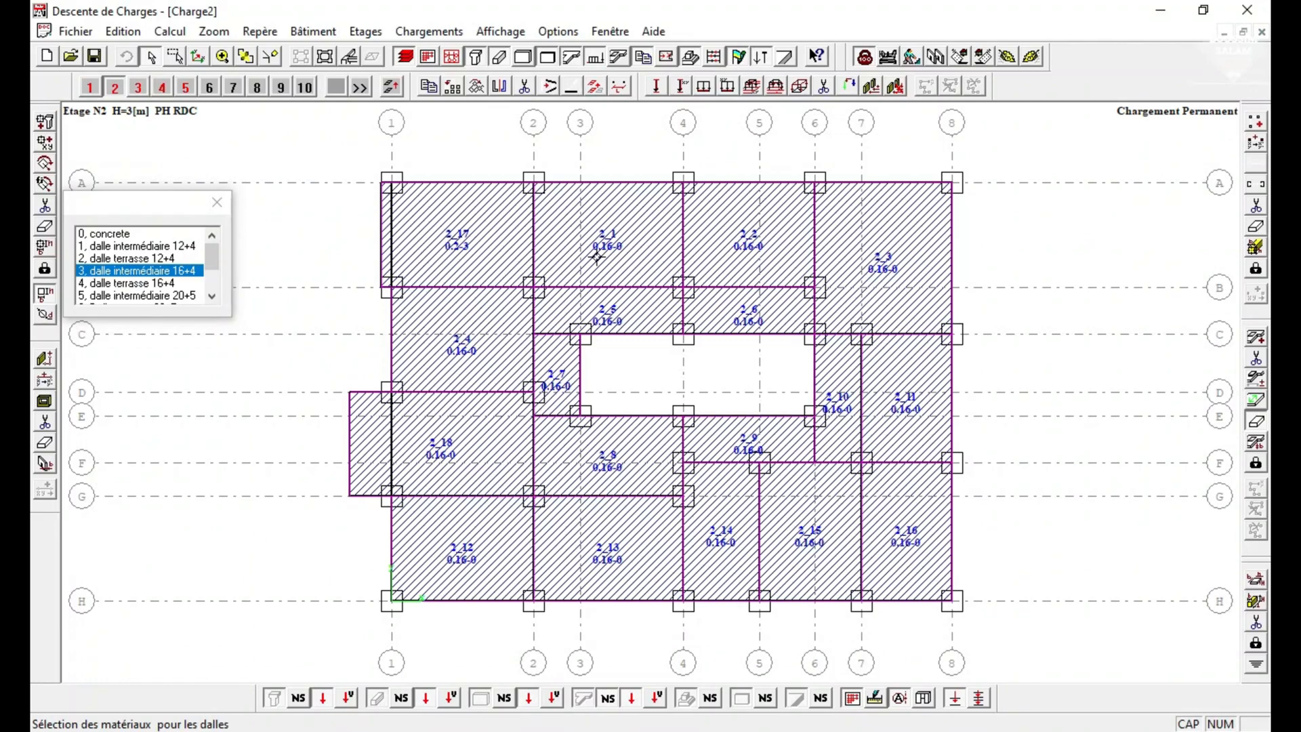
{"action": "left_click", "coordinate": [629, 240]}
{"action": "left_click", "coordinate": [743, 245]}
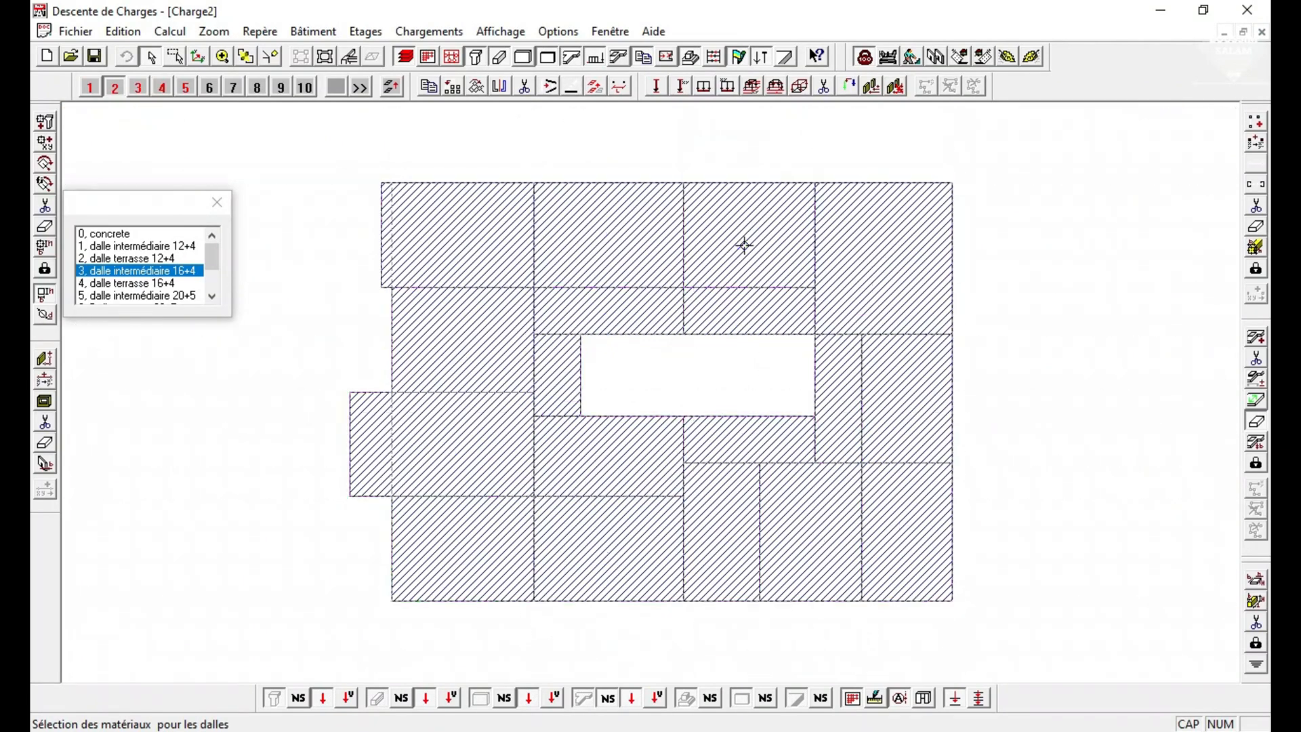
Assign dalle intermédiaire 16+4 to slabs 2_4, 2_18, 2_12, 2_13 and 2_15 on storey 2.
{"action": "left_click", "coordinate": [454, 351]}
{"action": "left_click", "coordinate": [442, 428]}
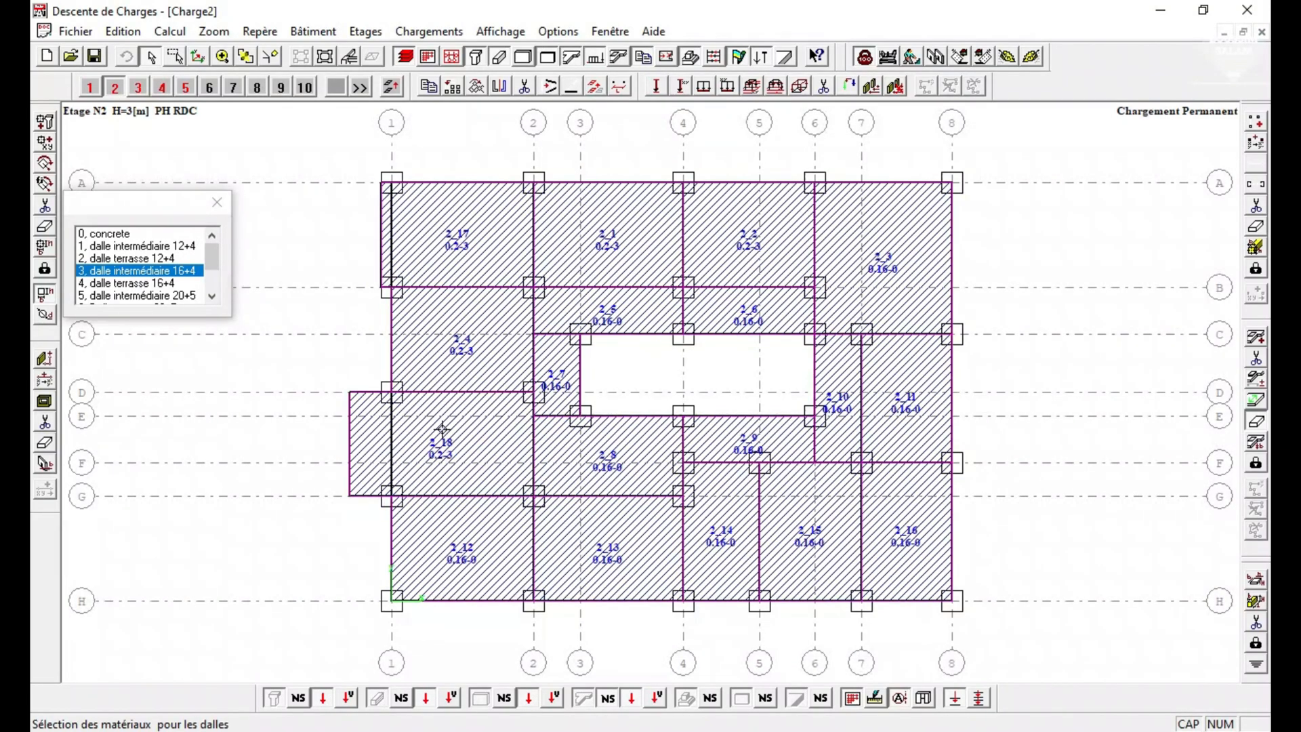
{"action": "left_click", "coordinate": [461, 537]}
{"action": "left_click", "coordinate": [640, 550]}
{"action": "left_click", "coordinate": [803, 542]}
On storey 2, assign dalle intermédiaire 12+4 to slabs 2_5 to 2_11 and 2_16, and dalle intermédiaire 20+5 to slab 2_3.
{"action": "left_click", "coordinate": [146, 246]}
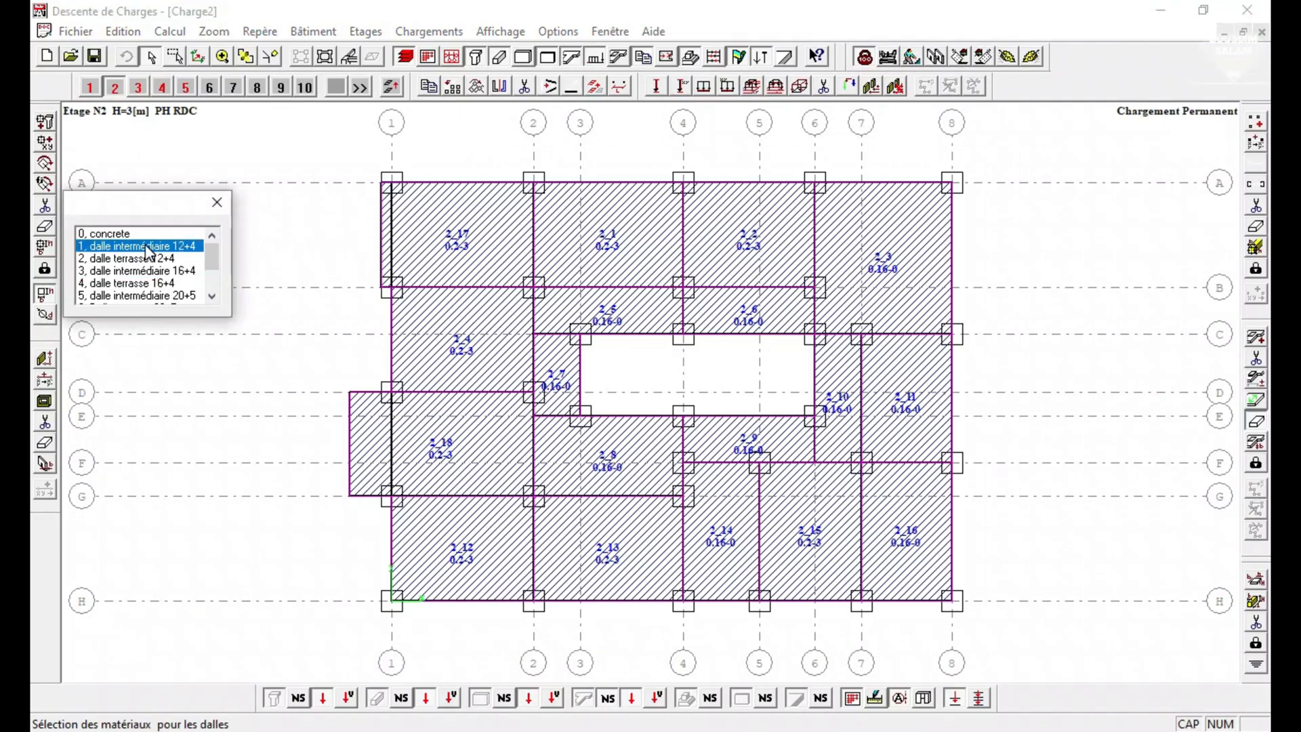
{"action": "left_click", "coordinate": [576, 313]}
{"action": "left_click", "coordinate": [762, 330]}
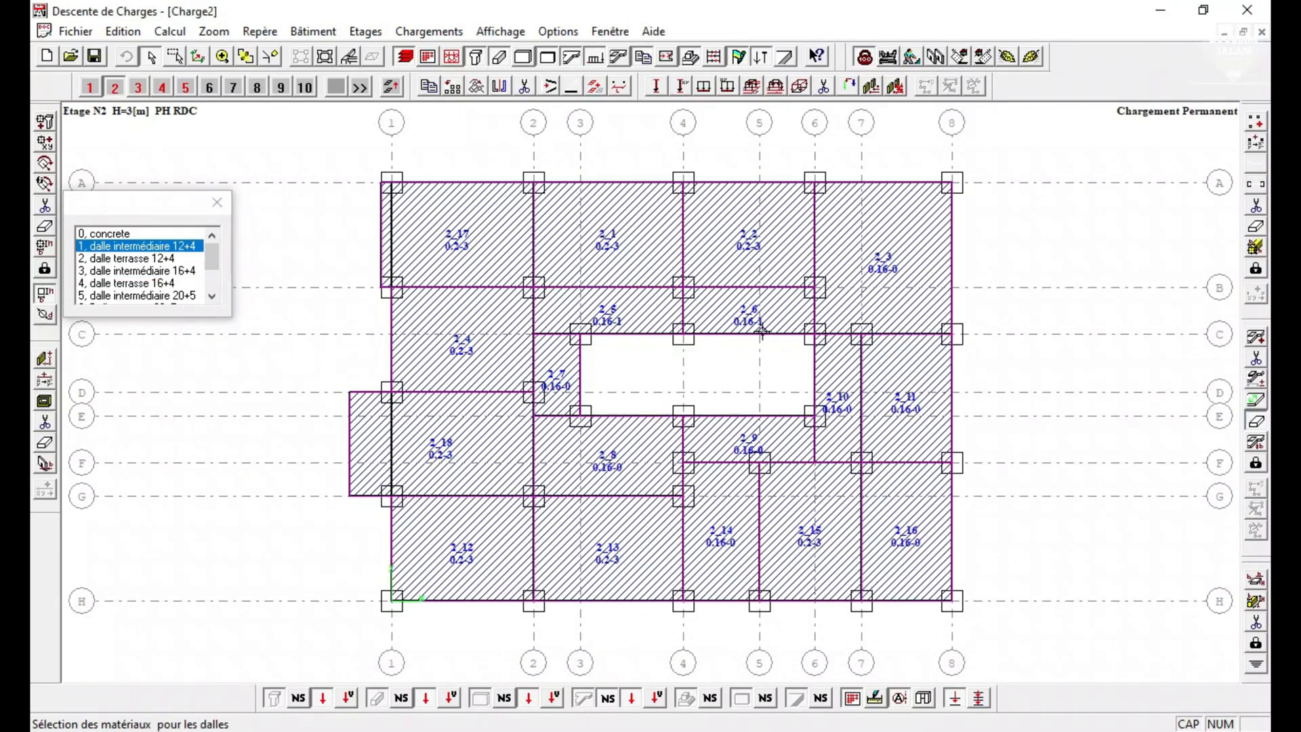
{"action": "left_click", "coordinate": [847, 375]}
{"action": "left_click", "coordinate": [901, 433]}
{"action": "left_click", "coordinate": [927, 515]}
{"action": "left_click", "coordinate": [758, 441]}
{"action": "left_click", "coordinate": [620, 459]}
{"action": "left_click", "coordinate": [551, 372]}
{"action": "left_click", "coordinate": [162, 296]}
{"action": "left_click", "coordinate": [874, 274]}
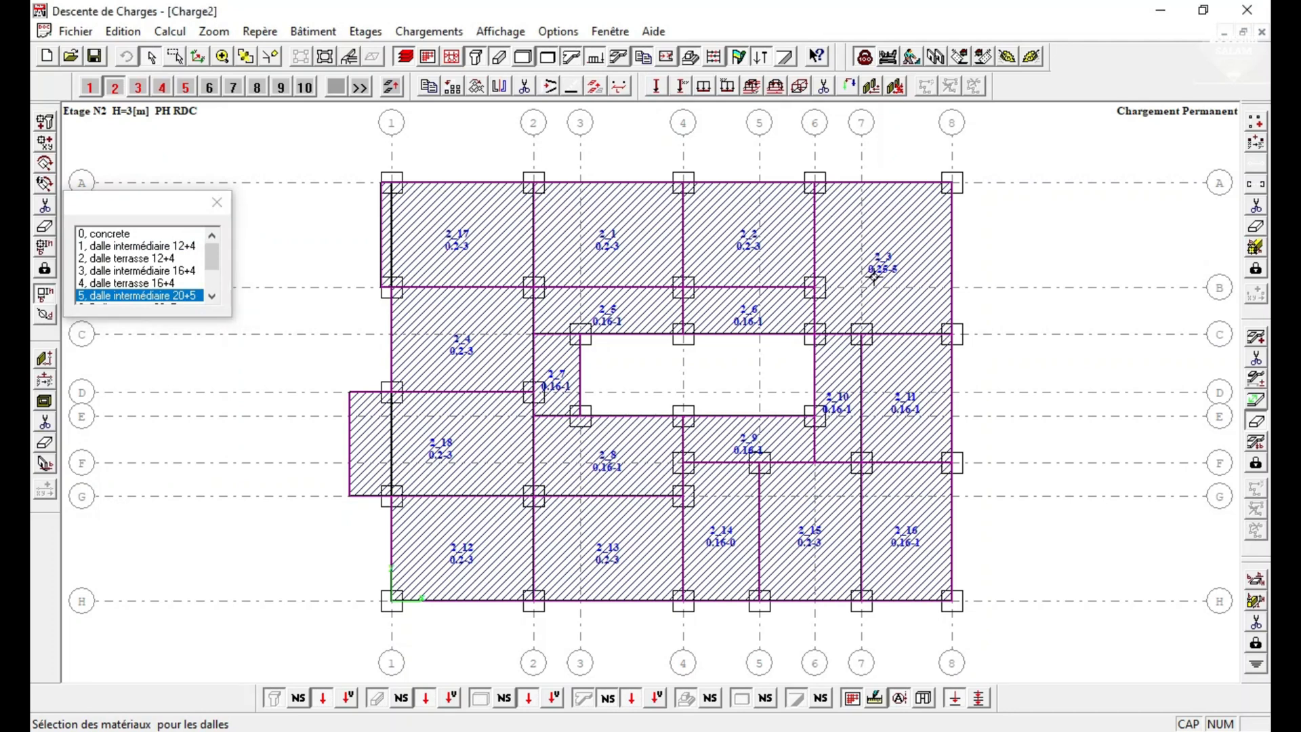
On storey 3 (PH 1er ETAGE), assign dalle intermédiaire 16+4 to slabs 3_17, 3_1, 3_2, 3_4, 3_18, 3_12, 3_13 and 3_15.
{"action": "left_click", "coordinate": [139, 87]}
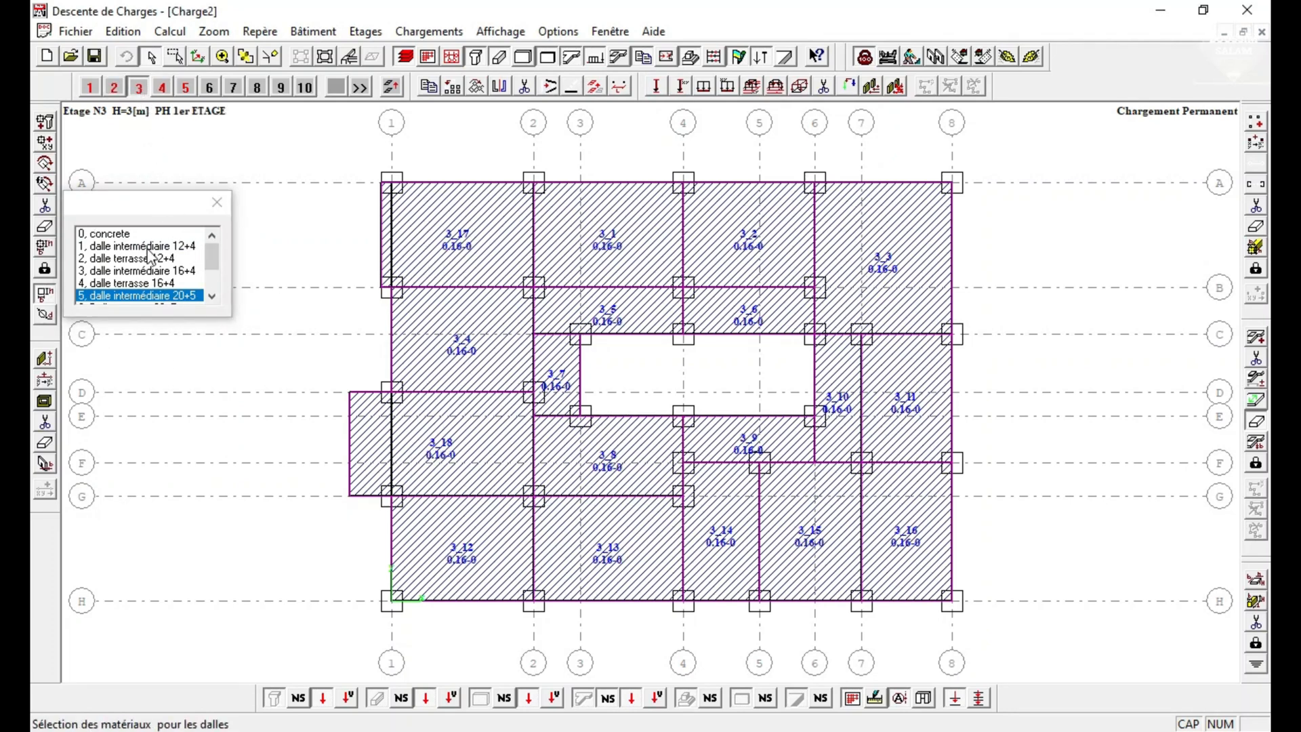
{"action": "left_click", "coordinate": [129, 272]}
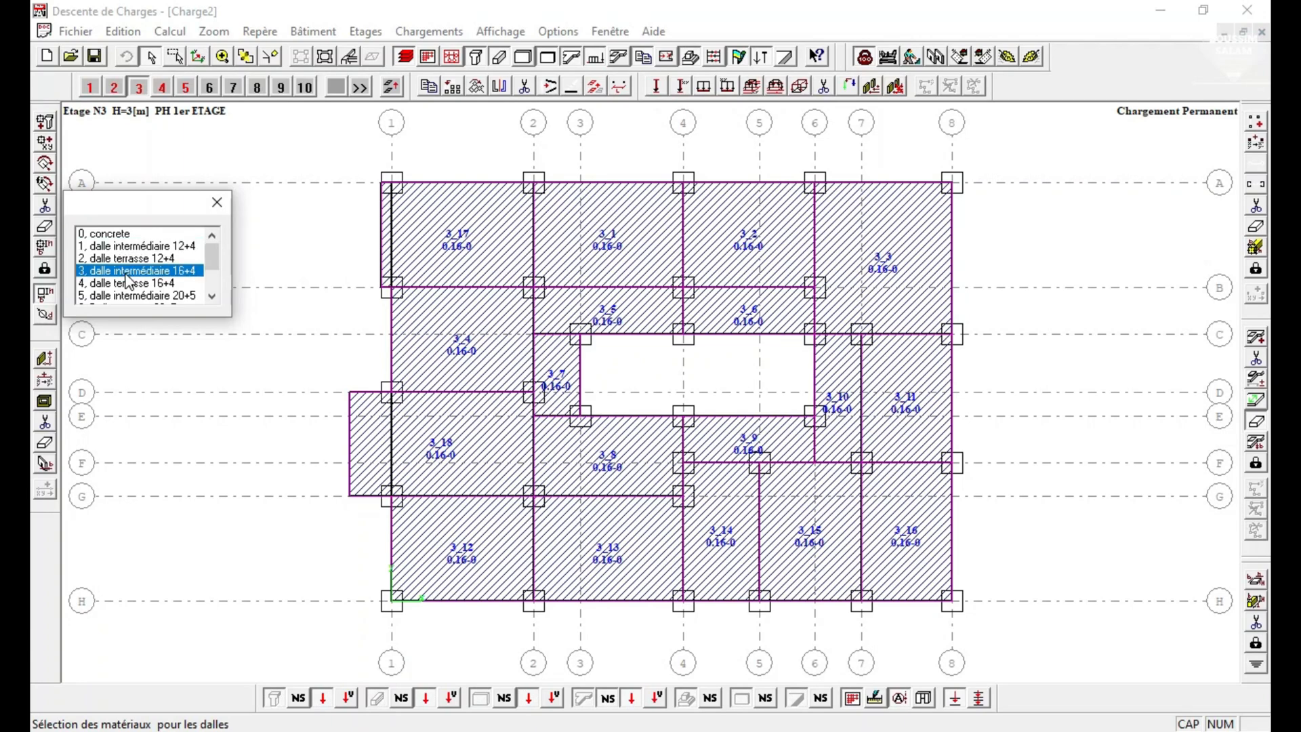
{"action": "left_click", "coordinate": [428, 242]}
{"action": "left_click", "coordinate": [569, 245]}
{"action": "left_click", "coordinate": [771, 245]}
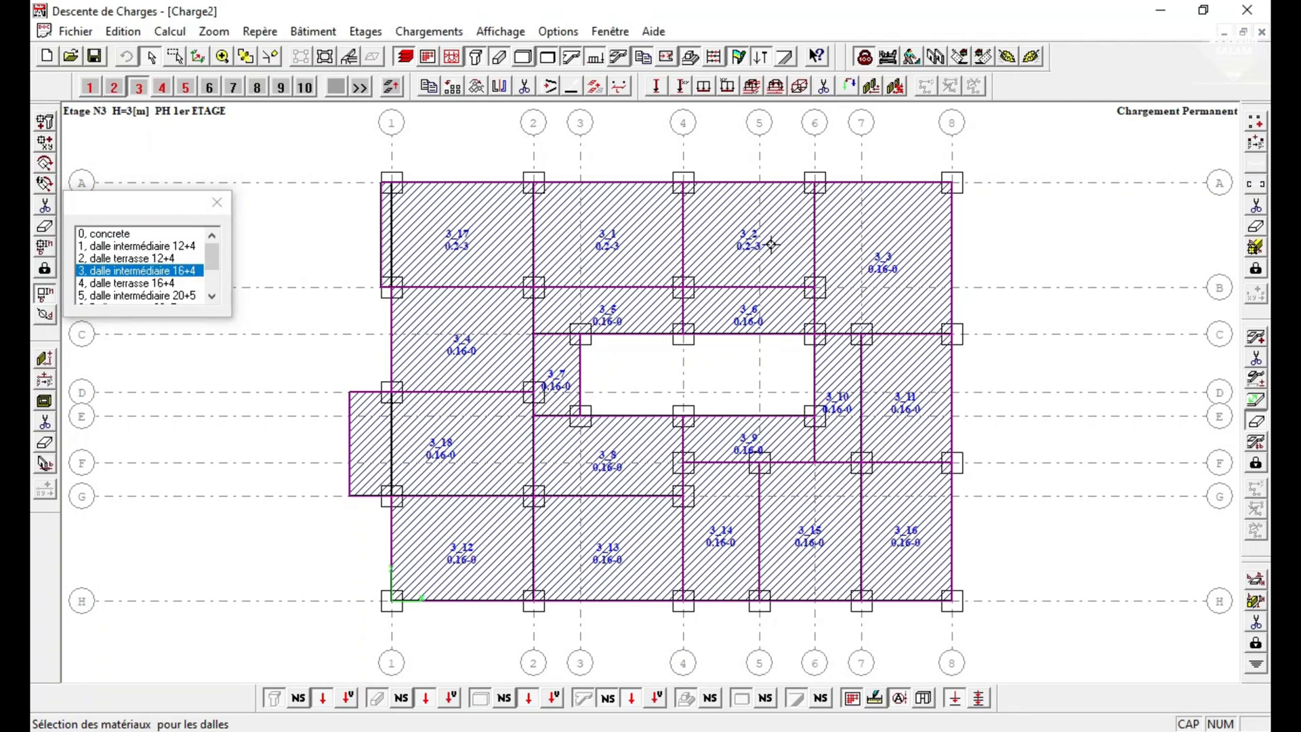
{"action": "left_click", "coordinate": [490, 354]}
{"action": "left_click", "coordinate": [466, 441]}
{"action": "left_click", "coordinate": [460, 561]}
{"action": "left_click", "coordinate": [613, 554]}
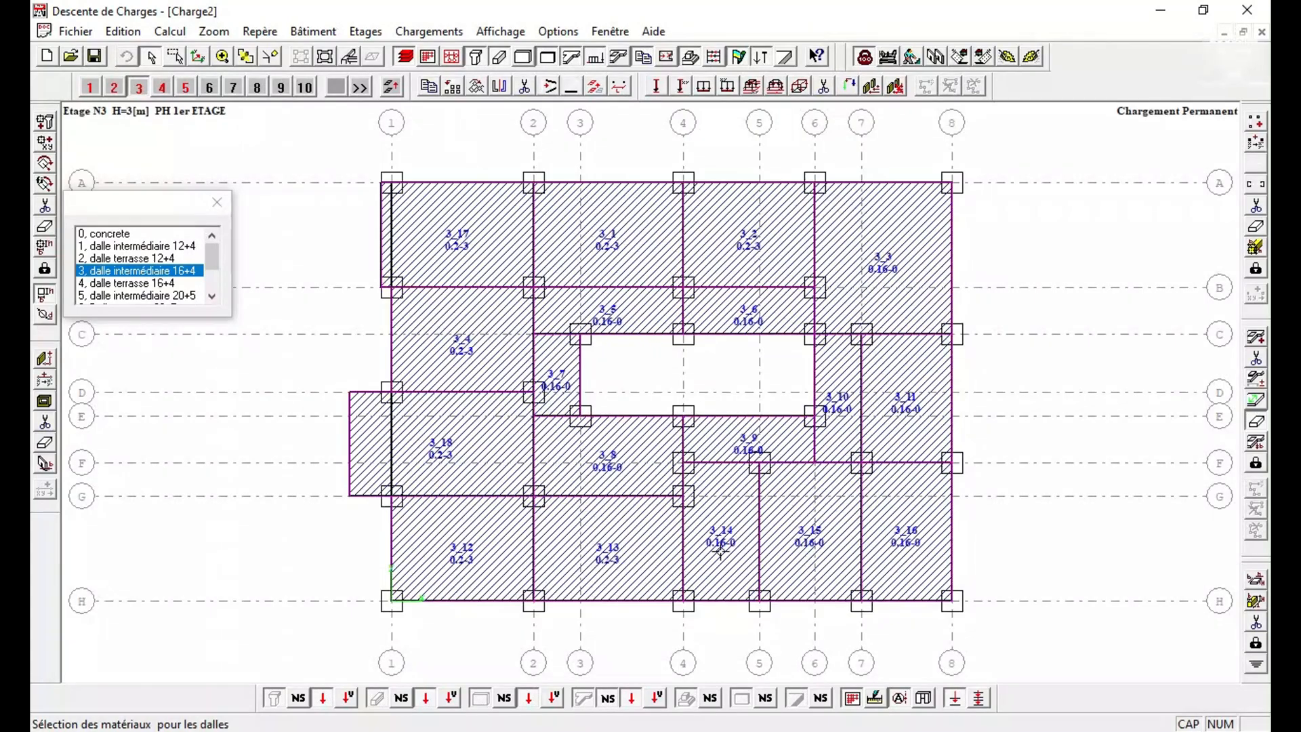
{"action": "left_click", "coordinate": [815, 533]}
Check storey 2's slab materials and assign dalle intermédiaire 12+4 to slabs 3_5 to 3_11 and 3_16 on storey 3.
{"action": "left_click", "coordinate": [114, 86]}
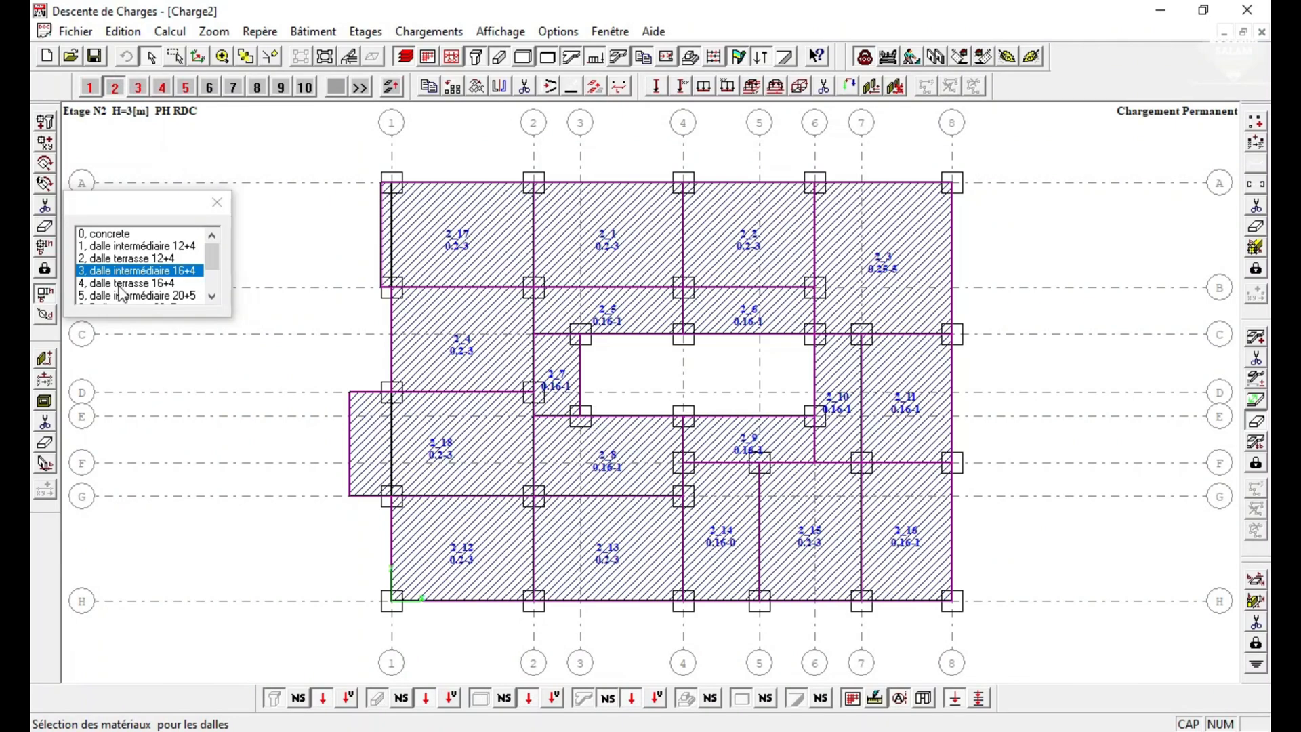
{"action": "left_click", "coordinate": [152, 246]}
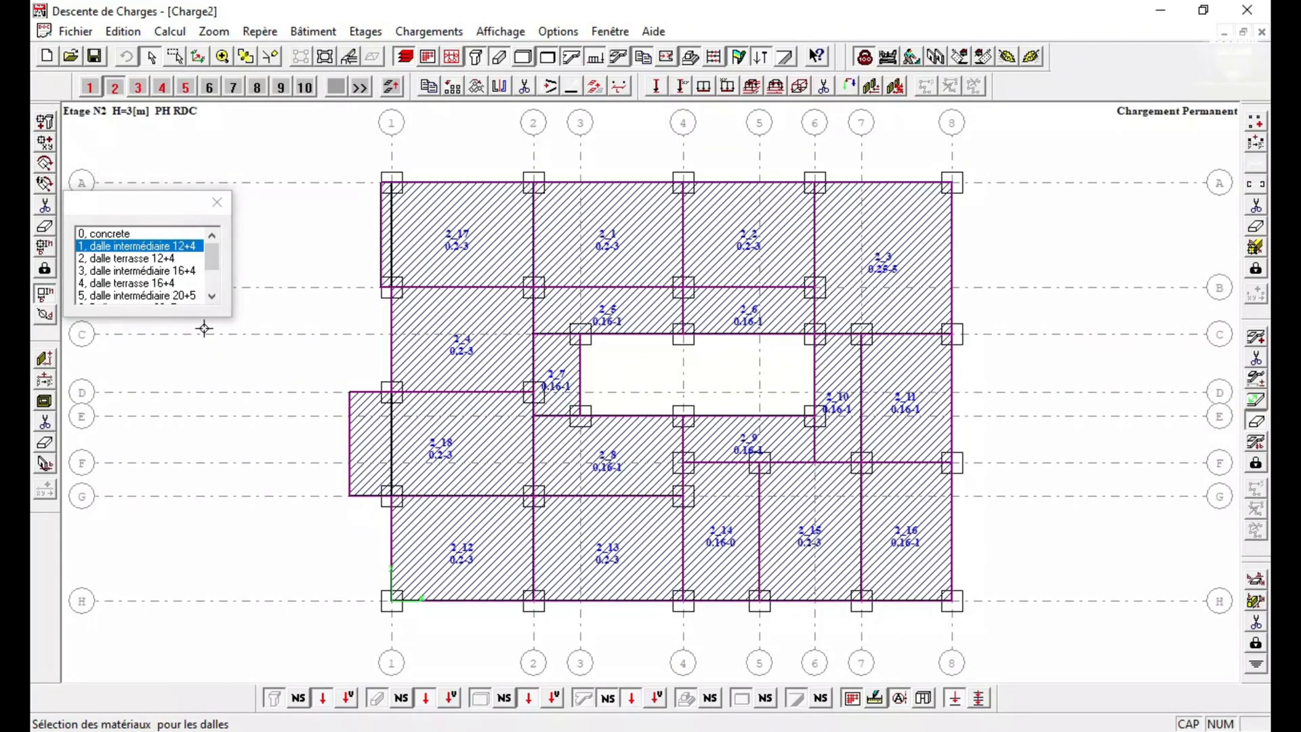
{"action": "left_click", "coordinate": [140, 87]}
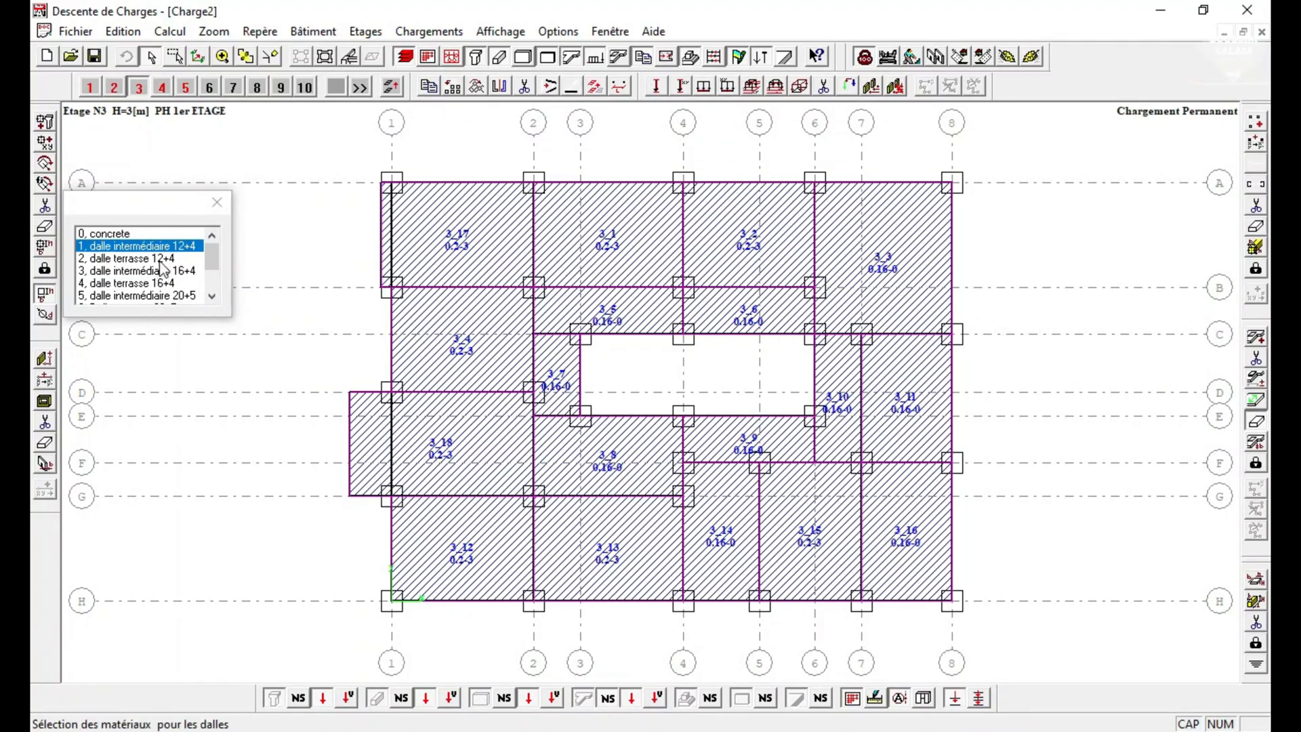
{"action": "left_click", "coordinate": [886, 534]}
{"action": "left_click", "coordinate": [843, 417]}
{"action": "left_click", "coordinate": [791, 324]}
{"action": "left_click", "coordinate": [749, 450]}
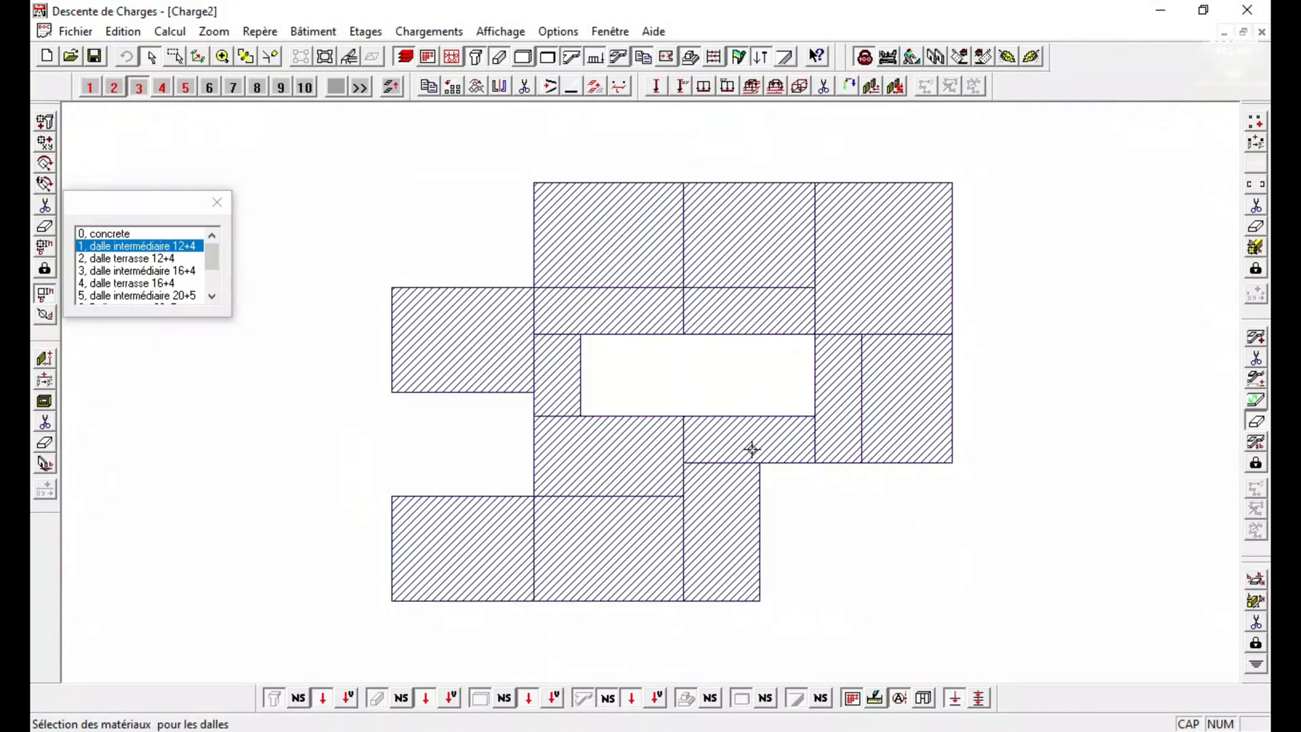
{"action": "left_click", "coordinate": [615, 464]}
{"action": "left_click", "coordinate": [544, 365]}
{"action": "left_click", "coordinate": [573, 325]}
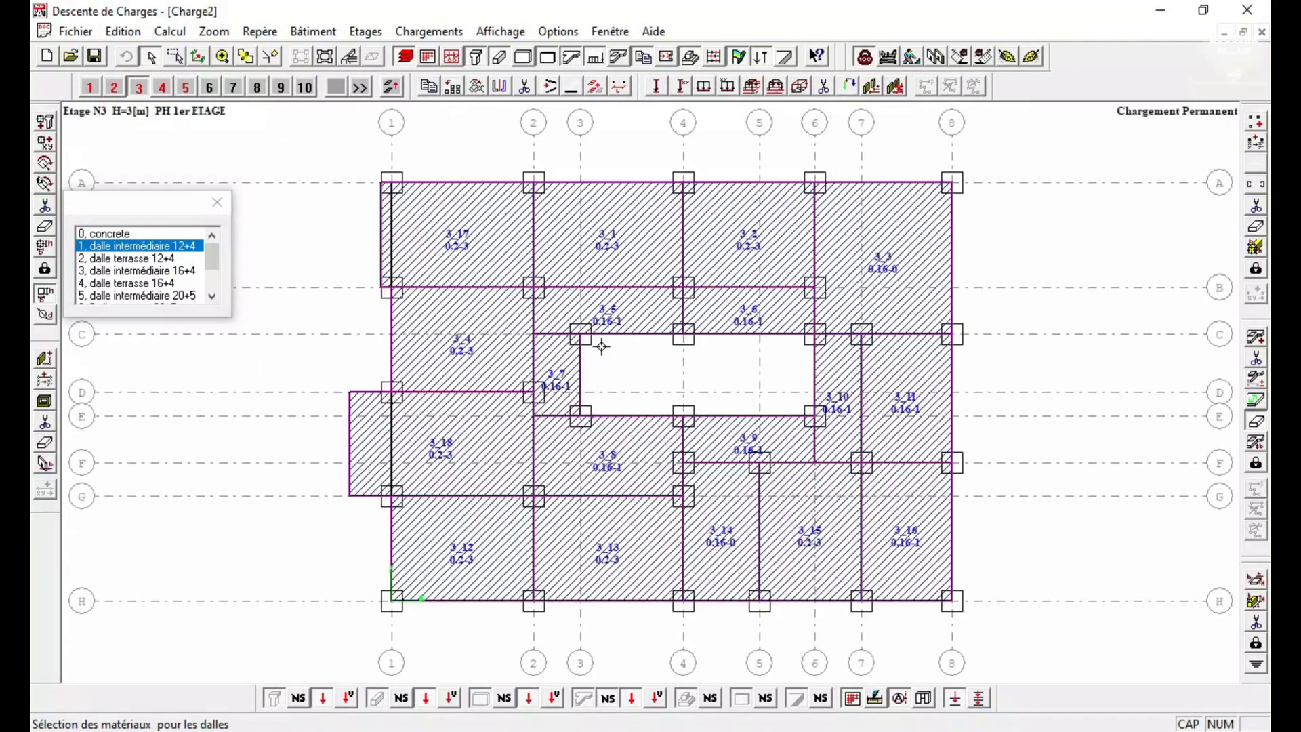
Assign dalle intermédiaire 20+5 to slab 3_3 on storey 3 and switch to storey 4 (PH 2ème ETAGE).
{"action": "left_click", "coordinate": [169, 271]}
{"action": "left_click", "coordinate": [786, 531]}
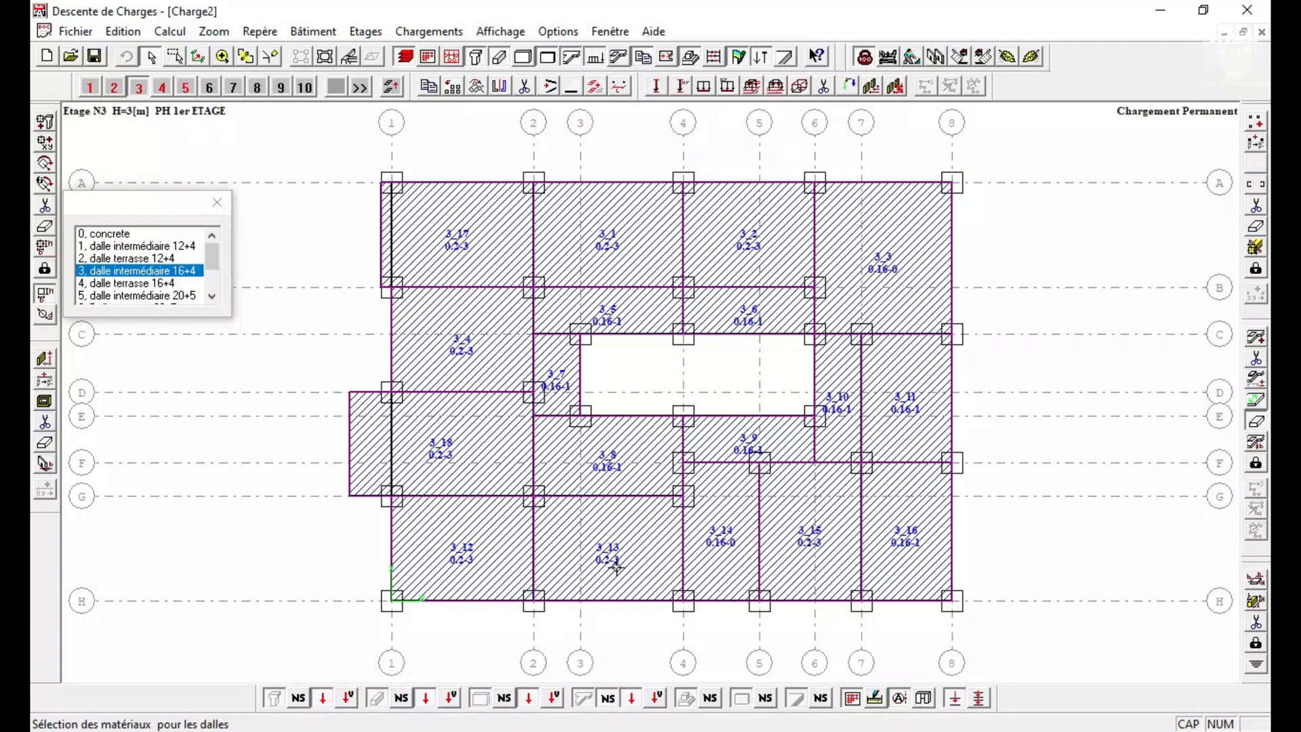
{"action": "left_click", "coordinate": [469, 272]}
{"action": "left_click", "coordinate": [160, 297]}
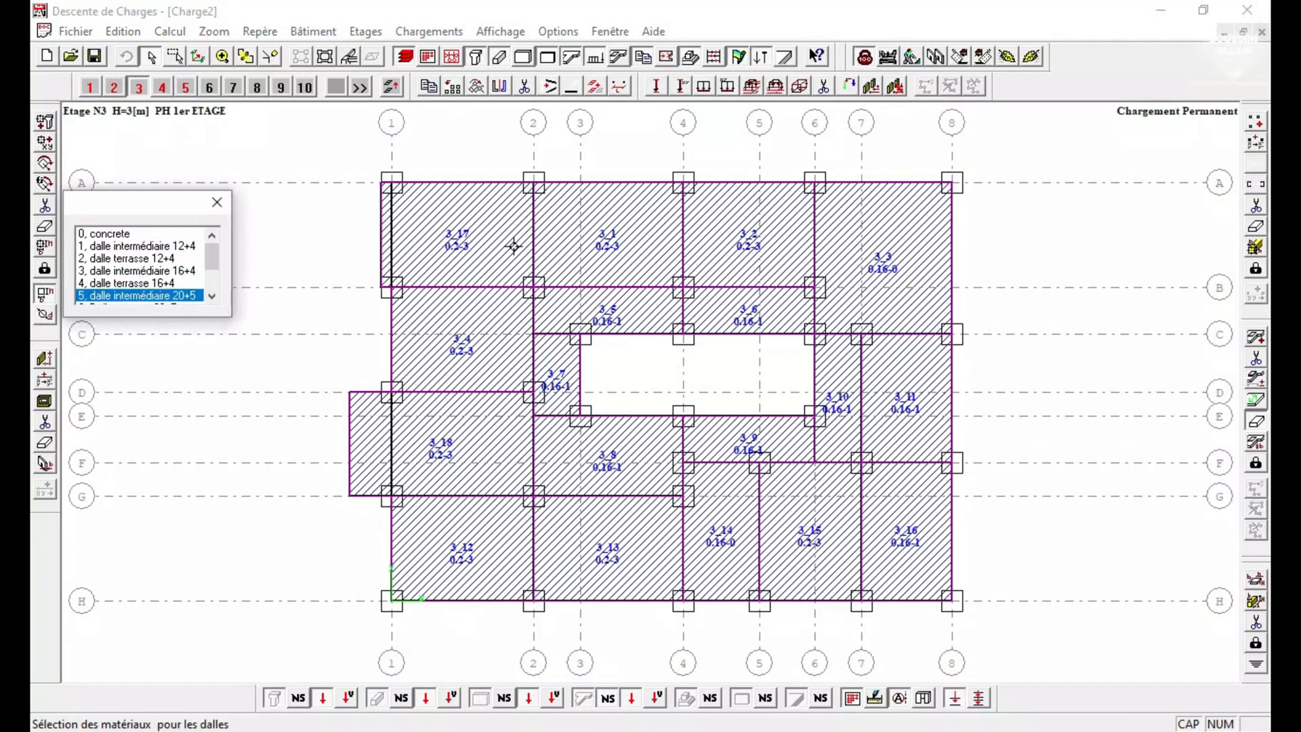
{"action": "left_click", "coordinate": [876, 229]}
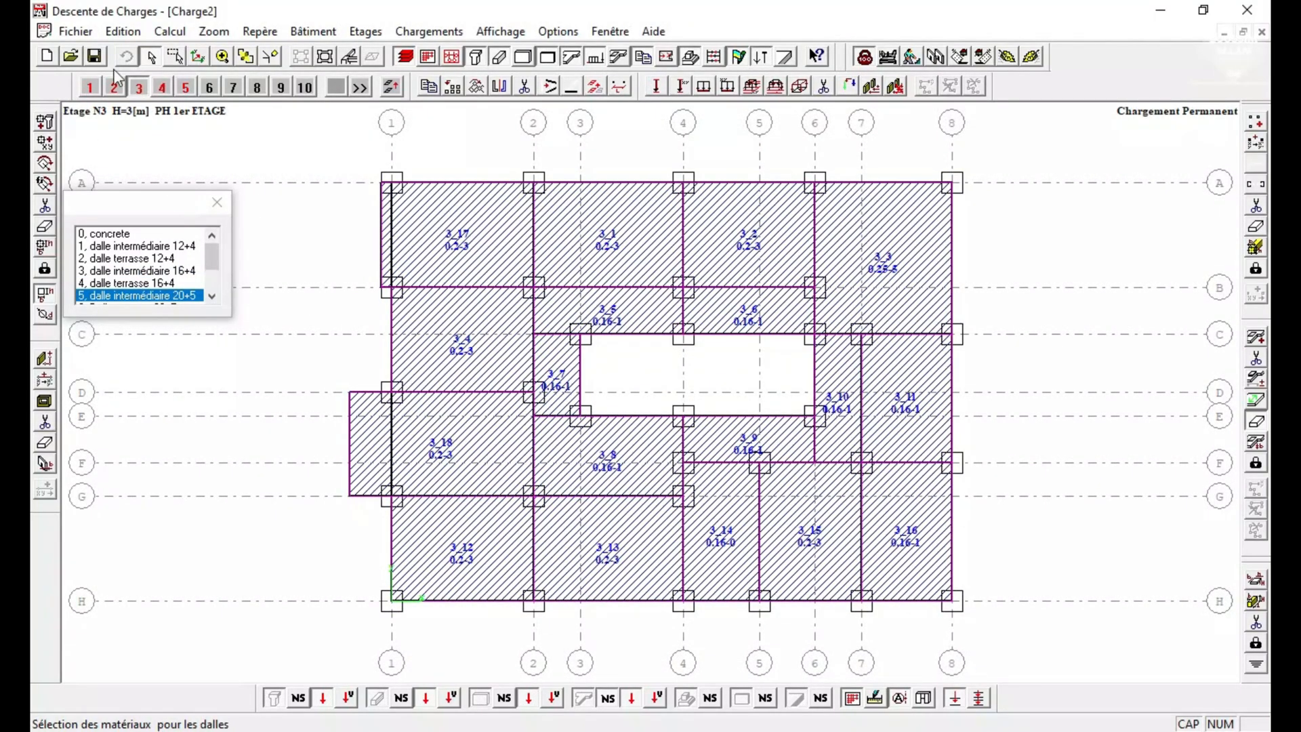
{"action": "left_click", "coordinate": [162, 87]}
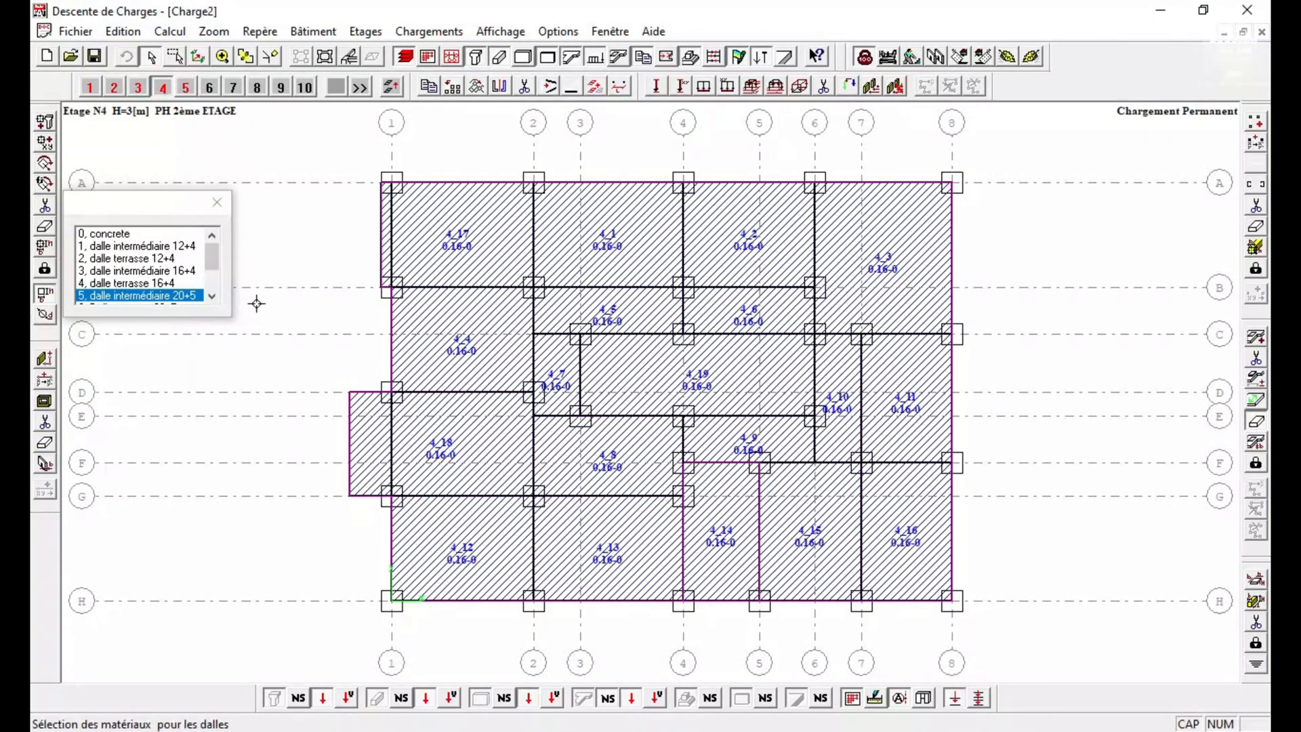
Assign dalle intermédiaire 20+5 to slab 4_3 on storey 4.
{"action": "left_click", "coordinate": [168, 298]}
{"action": "left_click", "coordinate": [855, 237]}
{"action": "left_click", "coordinate": [148, 247]}
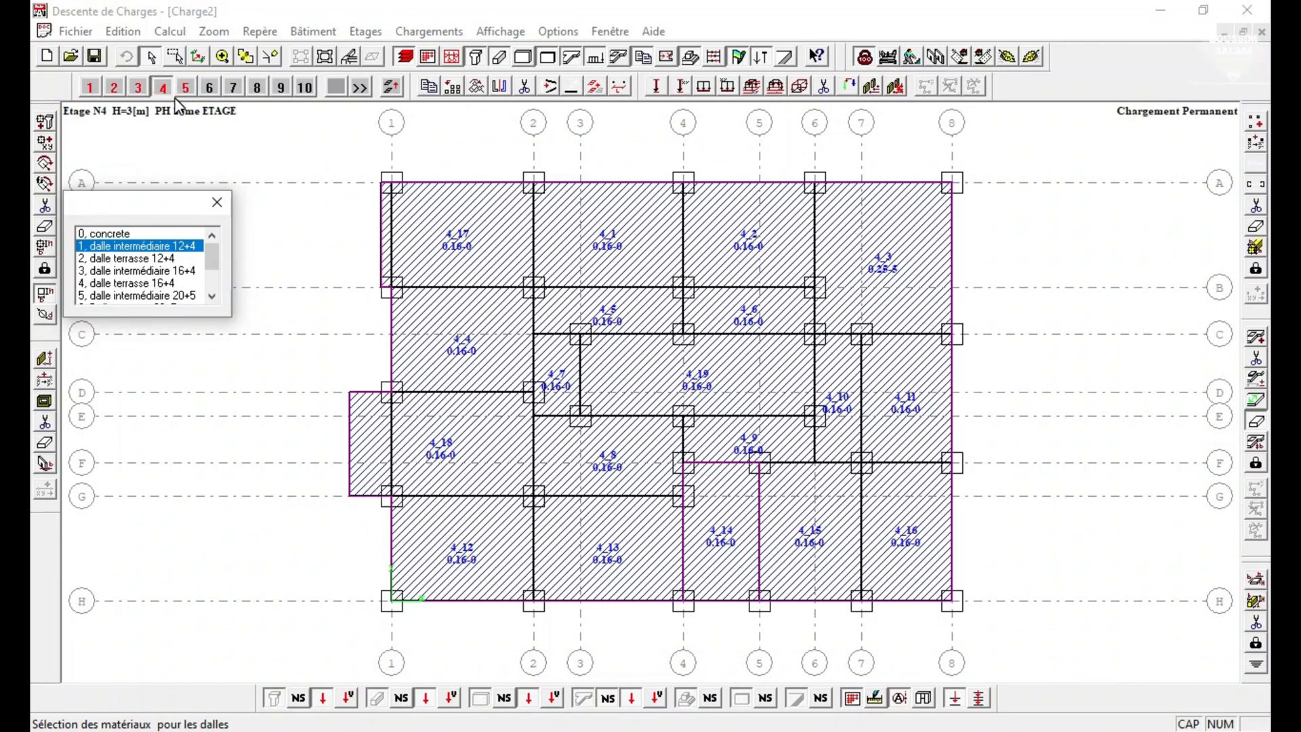
Move the material list window clear of the slabs and assign Dalle terrasse 20+5 to slab 4_3.
{"action": "left_click_drag", "start_coordinate": [150, 203], "coordinate": [172, 144]}
{"action": "scroll", "coordinate": [154, 245], "scroll_direction": "down", "scroll_amount": 1}
{"action": "scroll", "coordinate": [175, 198], "scroll_direction": "up", "scroll_amount": 1}
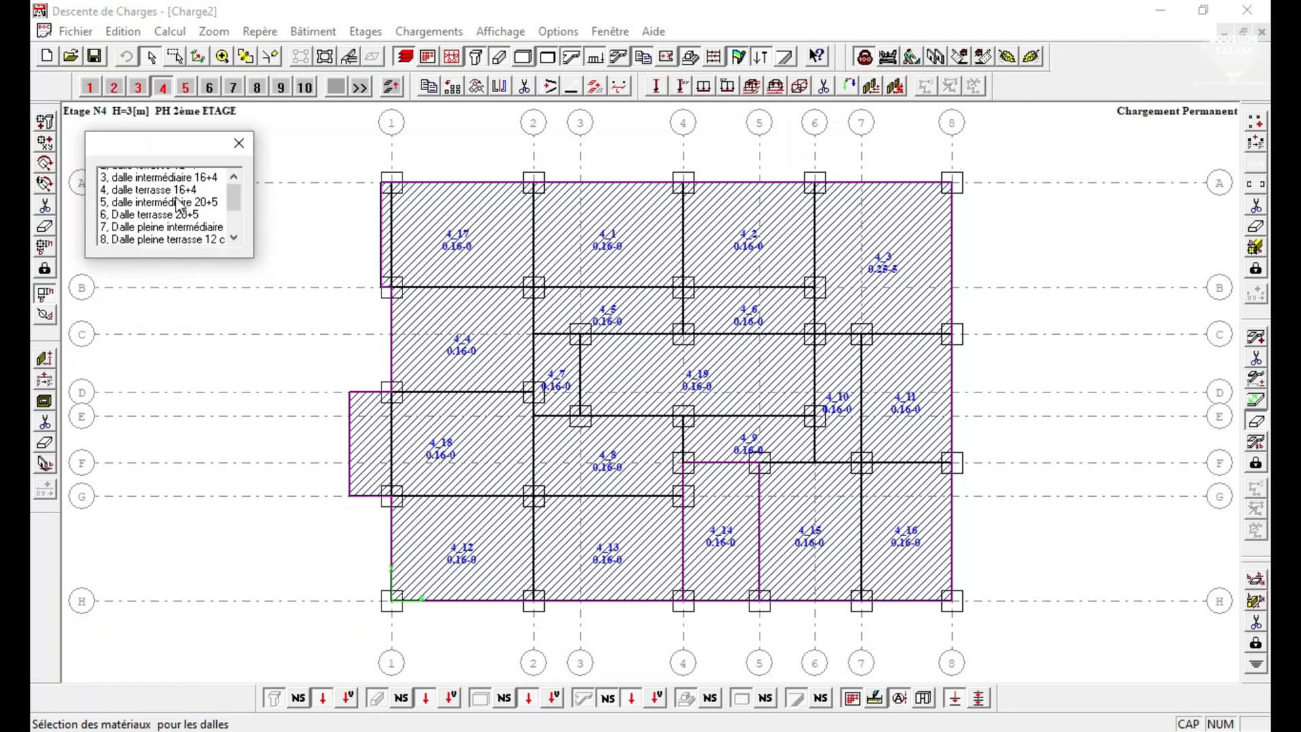
{"action": "scroll", "coordinate": [177, 230], "scroll_direction": "down", "scroll_amount": 1}
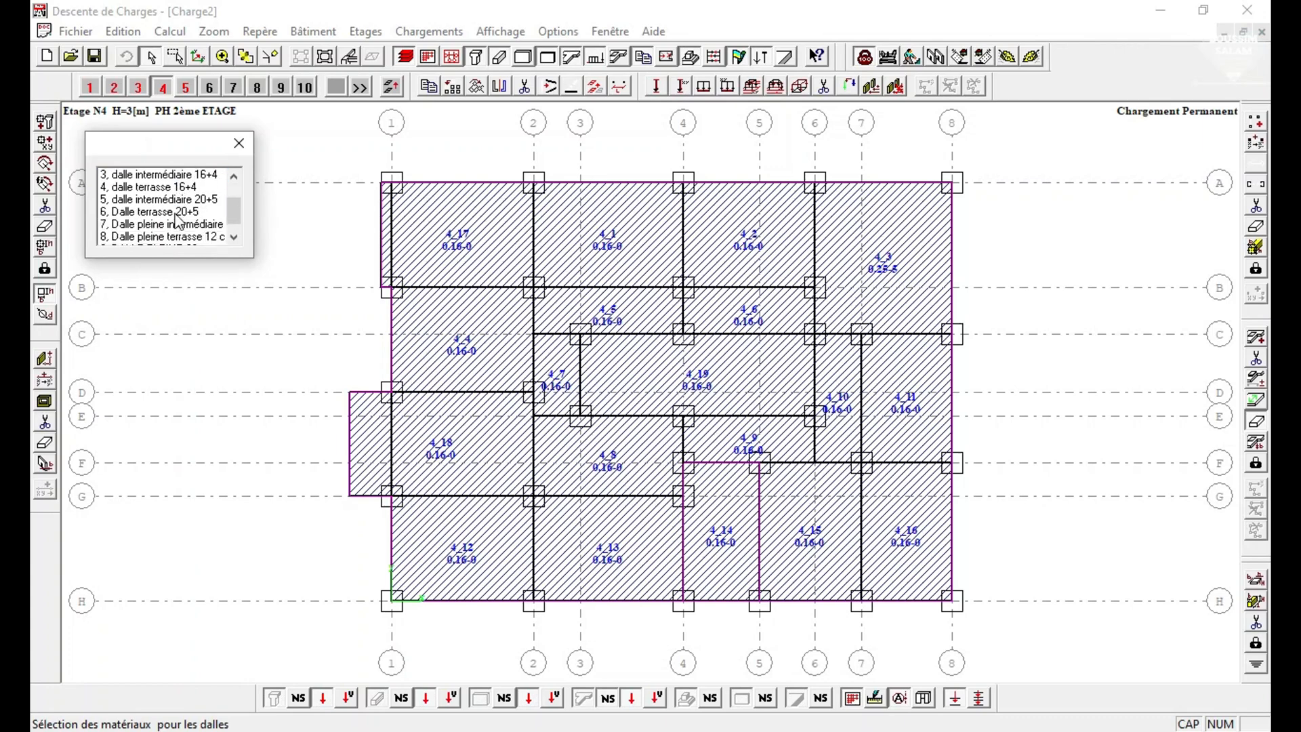
{"action": "left_click", "coordinate": [179, 199]}
{"action": "left_click", "coordinate": [159, 213]}
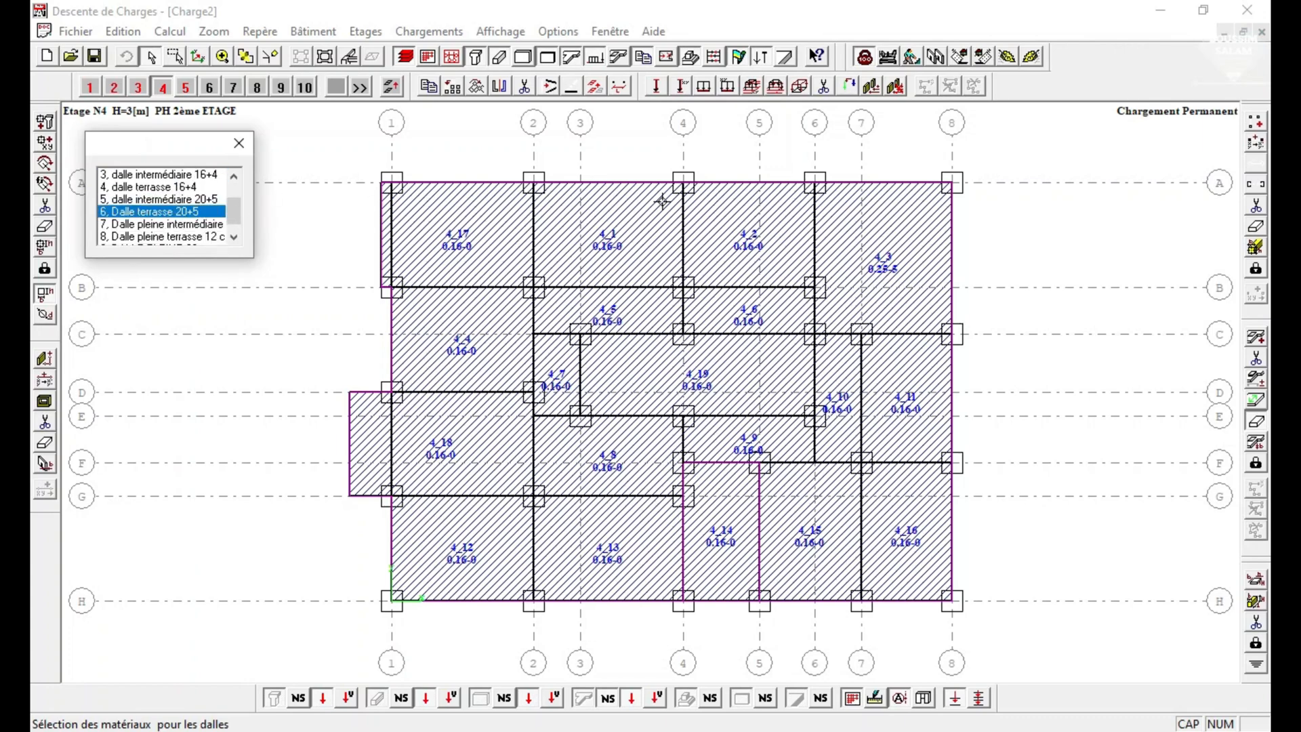
{"action": "left_click", "coordinate": [874, 252]}
Assign dalle terrasse 16+4 to slabs 4_17, 4_1, 4_2, 4_4, 4_18, 4_12, 4_13 and 4_15 on storey 4.
{"action": "scroll", "coordinate": [191, 186], "scroll_direction": "up", "scroll_amount": 3}
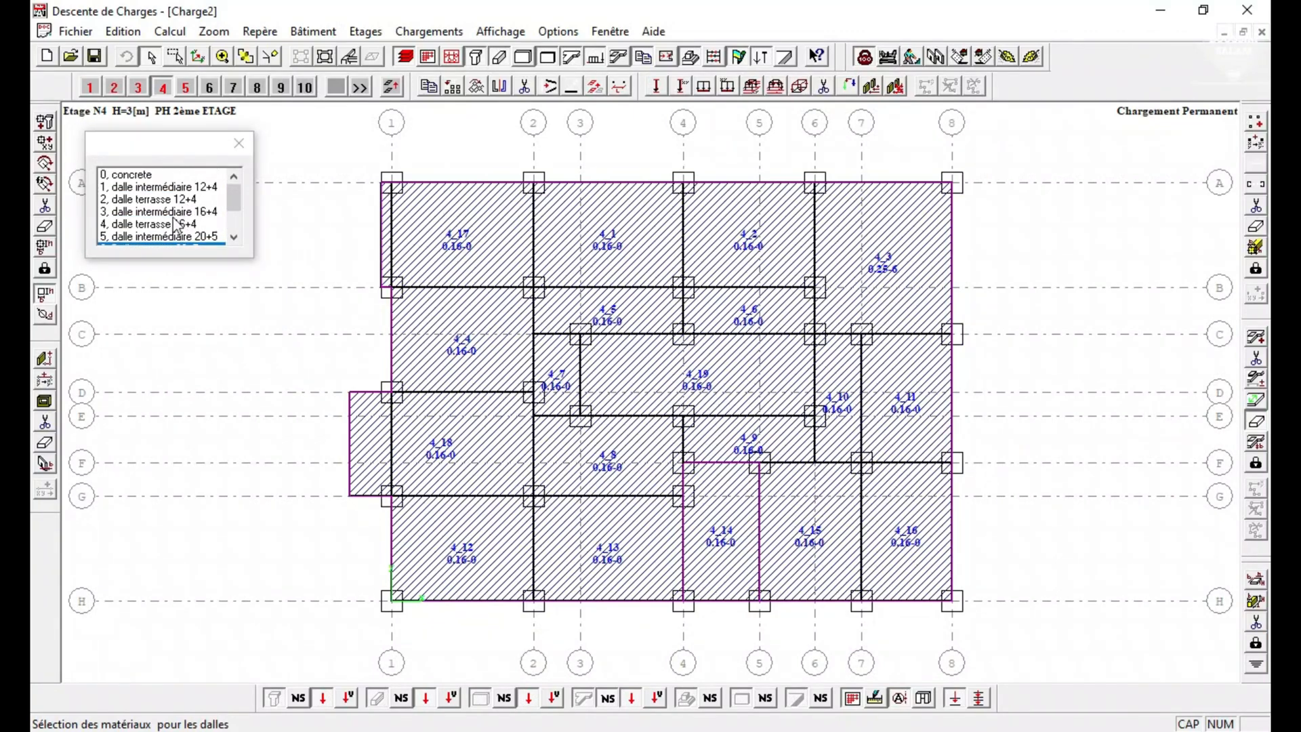
{"action": "left_click", "coordinate": [169, 224]}
{"action": "left_click", "coordinate": [457, 226]}
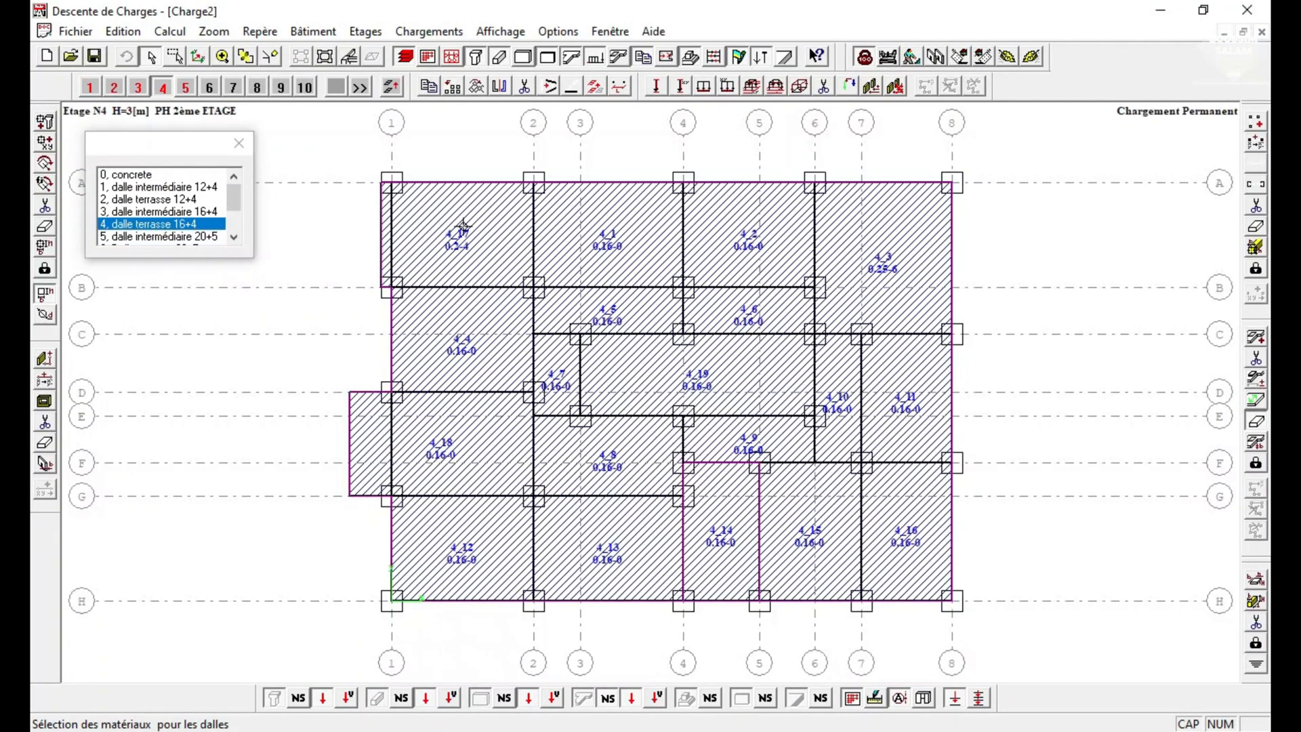
{"action": "left_click", "coordinate": [633, 244]}
{"action": "left_click", "coordinate": [745, 245]}
{"action": "left_click", "coordinate": [476, 338]}
{"action": "left_click", "coordinate": [453, 436]}
{"action": "left_click", "coordinate": [459, 522]}
{"action": "left_click", "coordinate": [561, 530]}
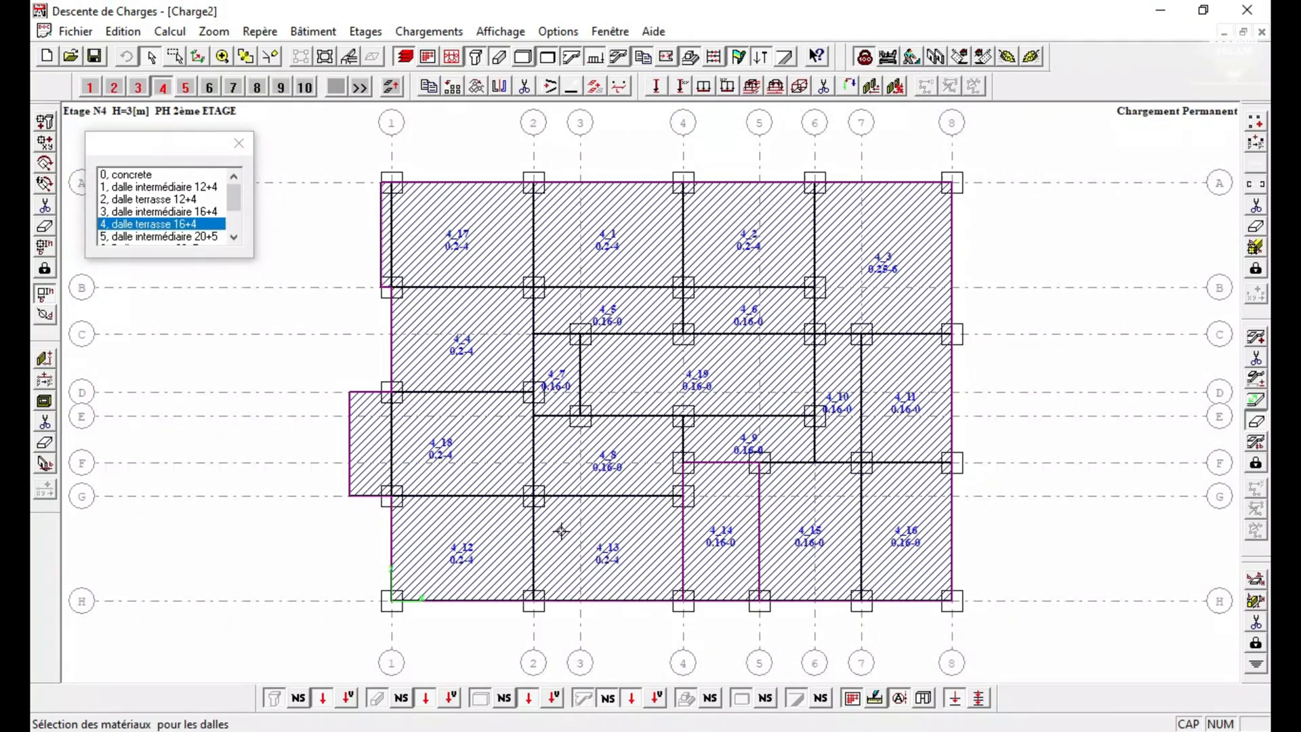
{"action": "left_click", "coordinate": [791, 529]}
Assign dalle terrasse 12+4 to slabs 4_5 to 4_11, 4_16 and 4_19 on storey 4.
{"action": "left_click", "coordinate": [169, 199]}
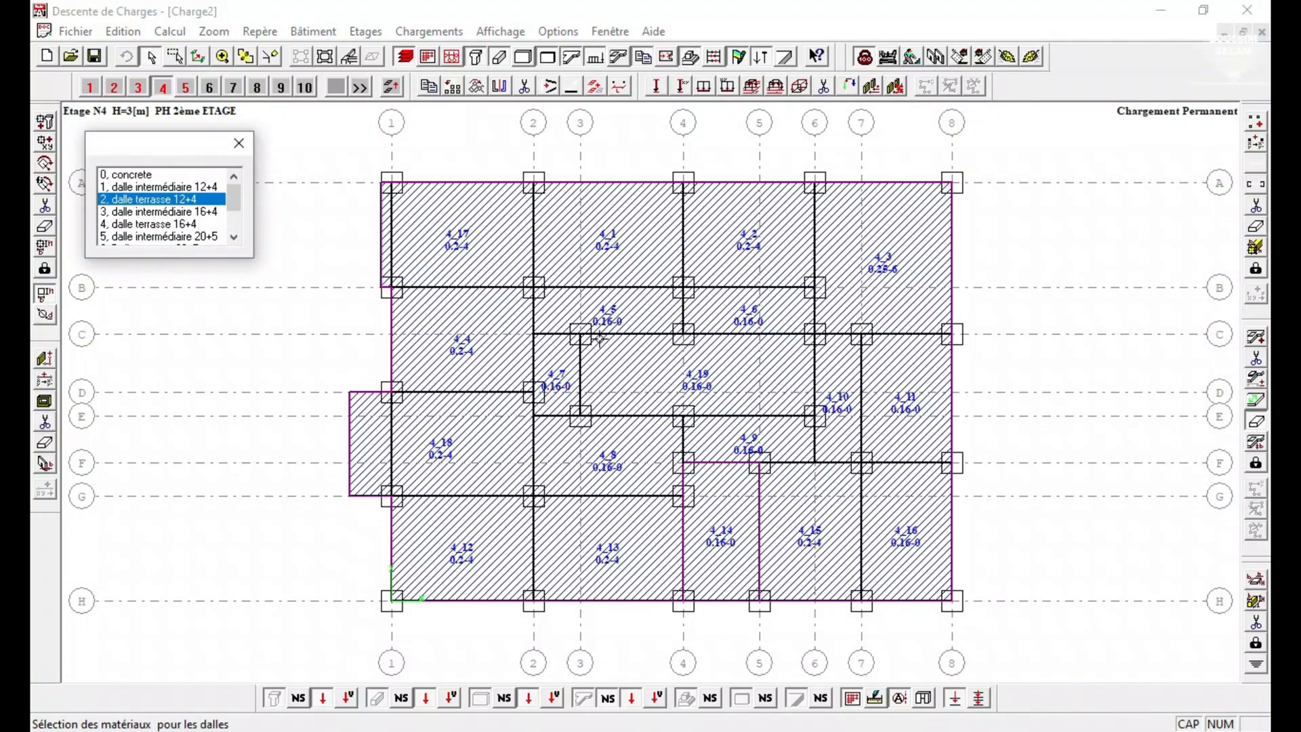
{"action": "left_click", "coordinate": [598, 302]}
{"action": "left_click", "coordinate": [583, 400]}
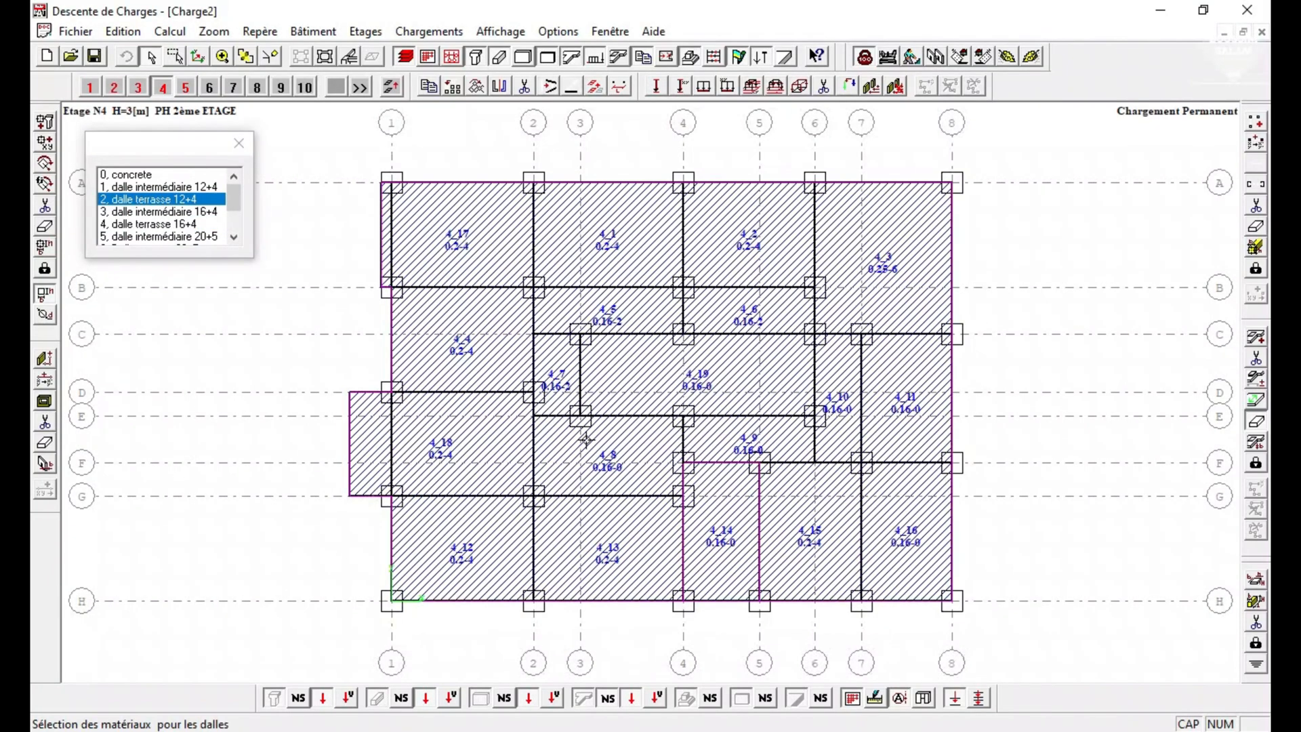
{"action": "left_click", "coordinate": [618, 466]}
{"action": "left_click", "coordinate": [745, 439]}
{"action": "left_click", "coordinate": [837, 431]}
{"action": "left_click", "coordinate": [175, 224]}
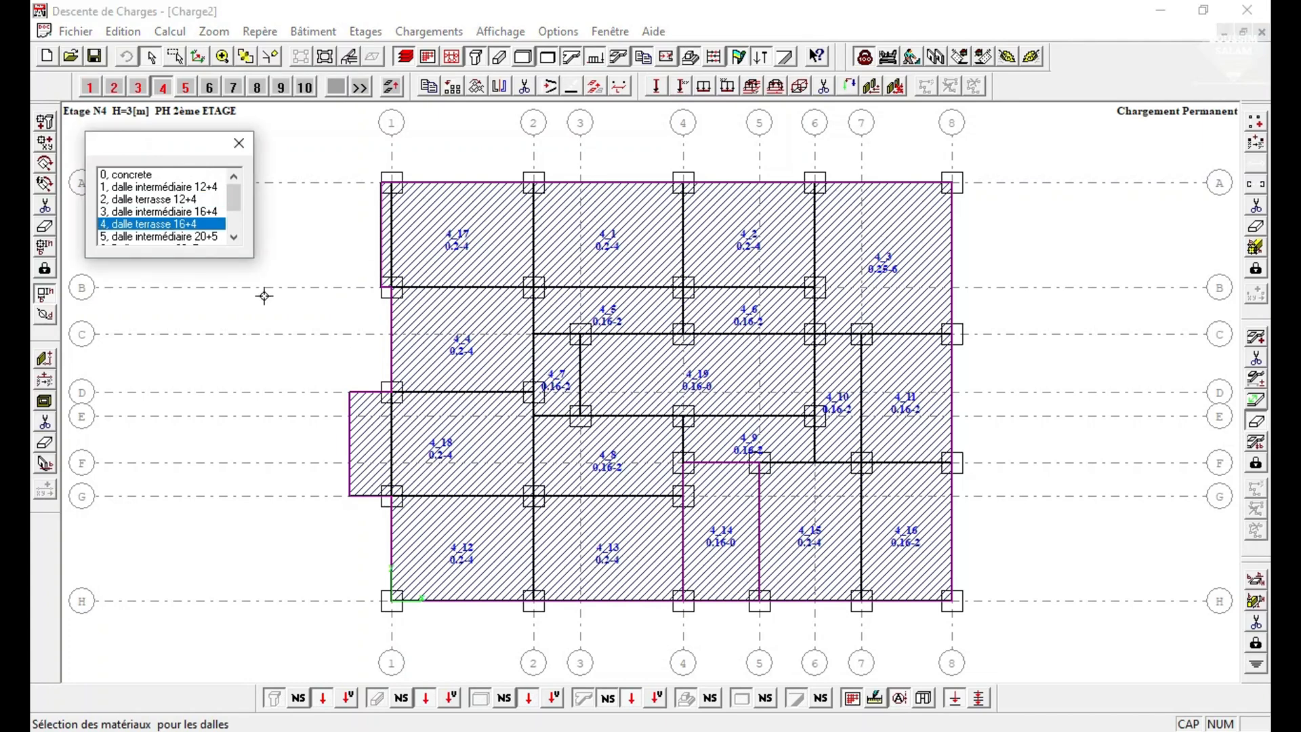
{"action": "left_click", "coordinate": [186, 199]}
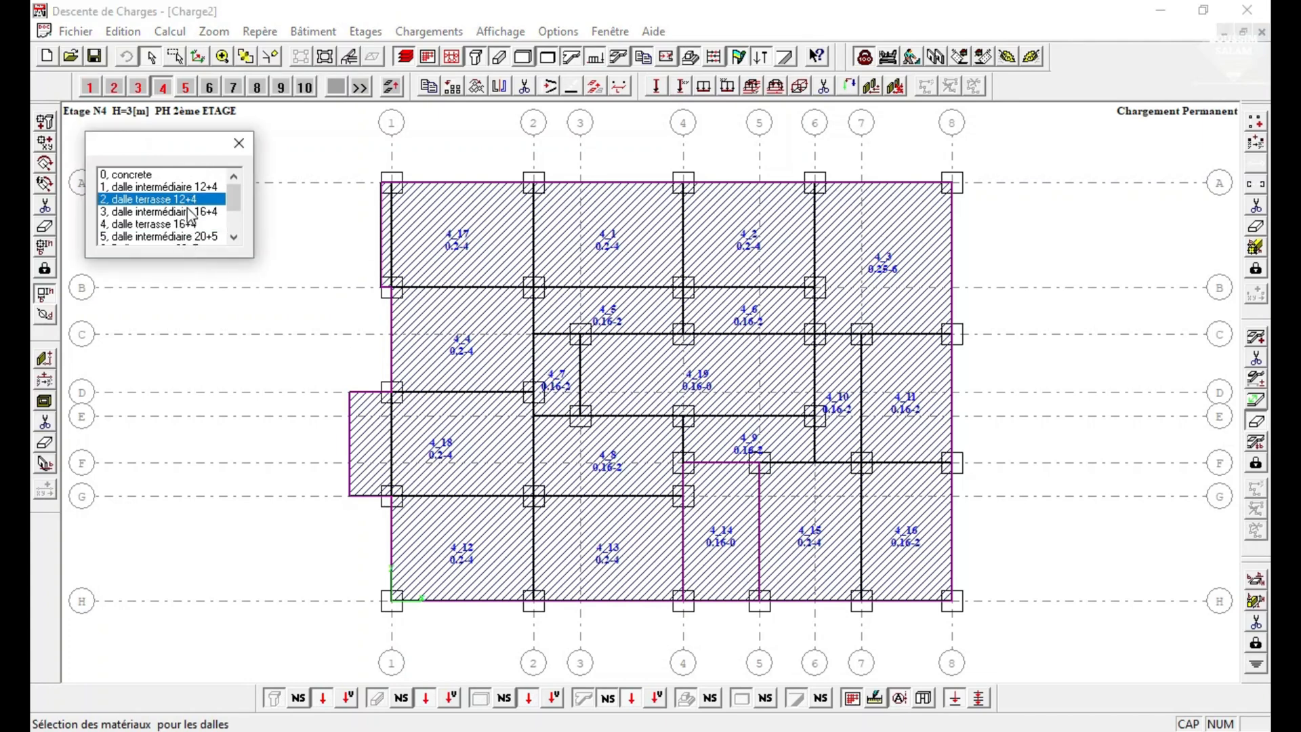
{"action": "left_click", "coordinate": [699, 386]}
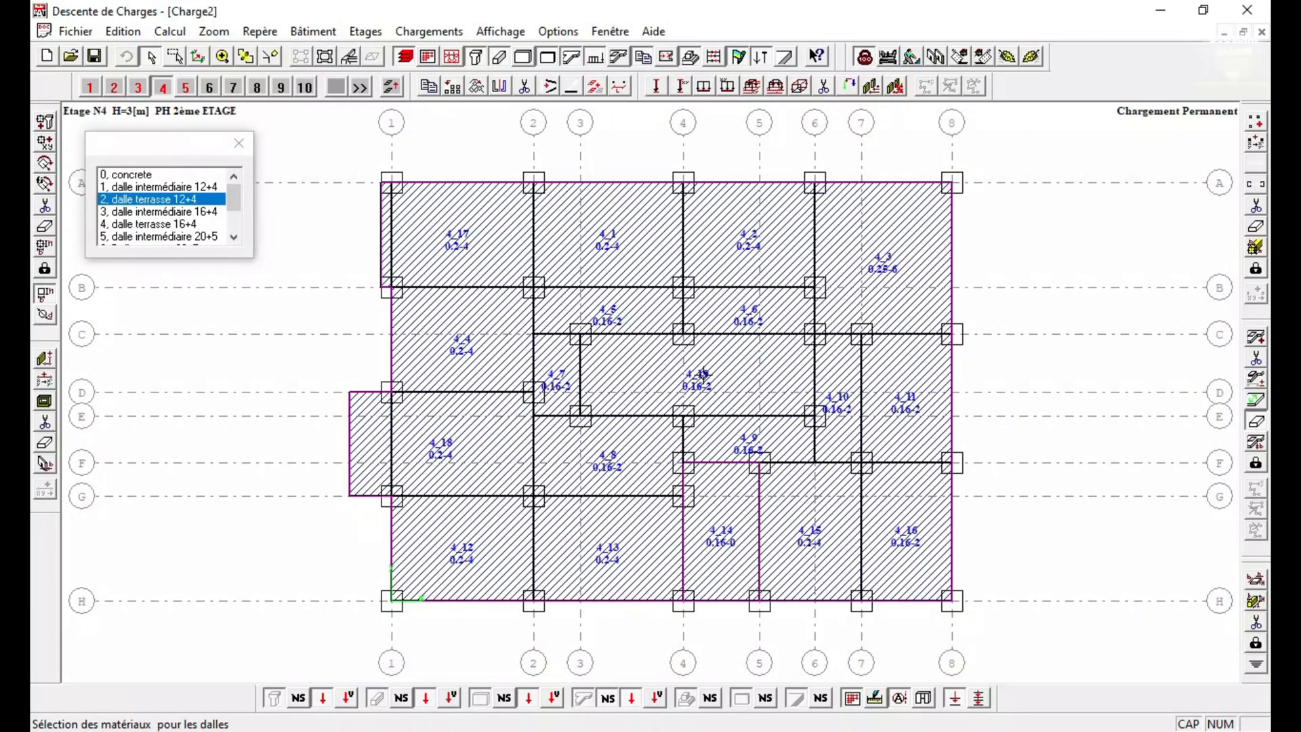
On storey 5 (TERRASSE), assign dalle terrasse 12+4 to slab 5_1.
{"action": "left_click", "coordinate": [181, 87]}
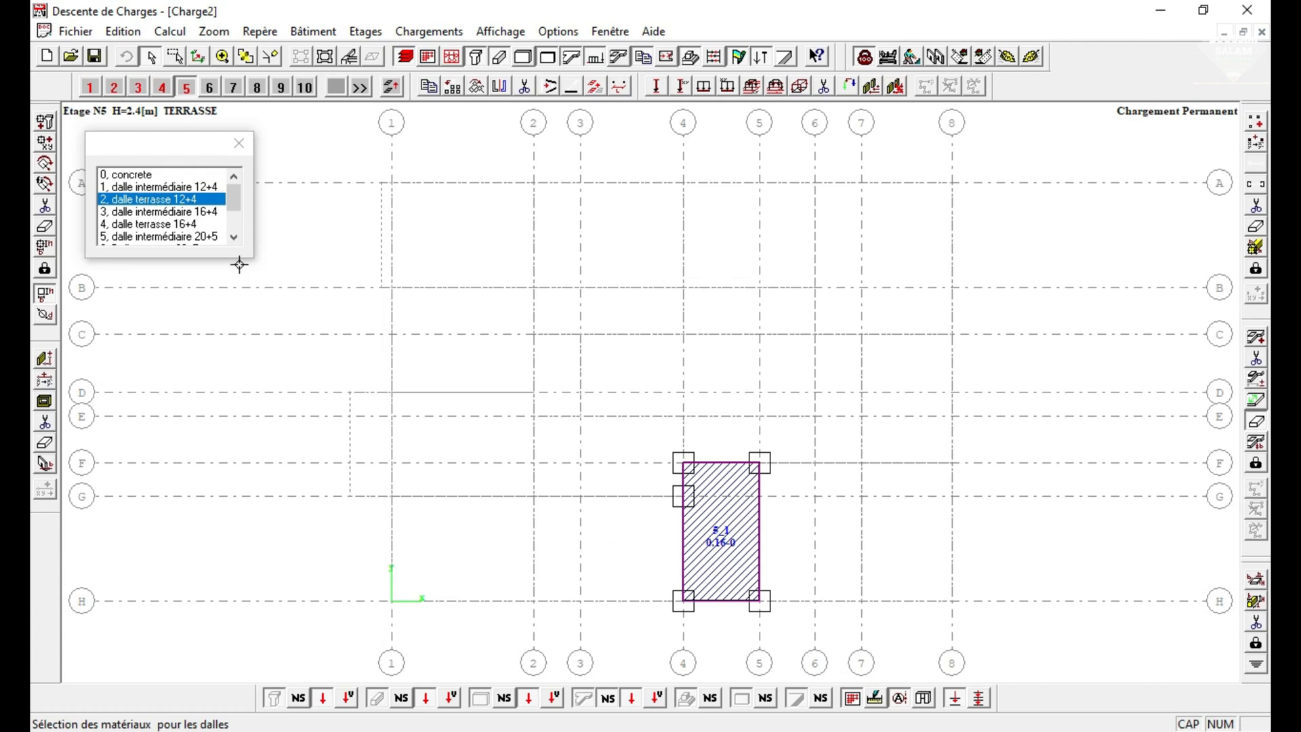
{"action": "scroll", "coordinate": [187, 221], "scroll_direction": "down", "scroll_amount": 1}
{"action": "scroll", "coordinate": [183, 241], "scroll_direction": "down", "scroll_amount": 1}
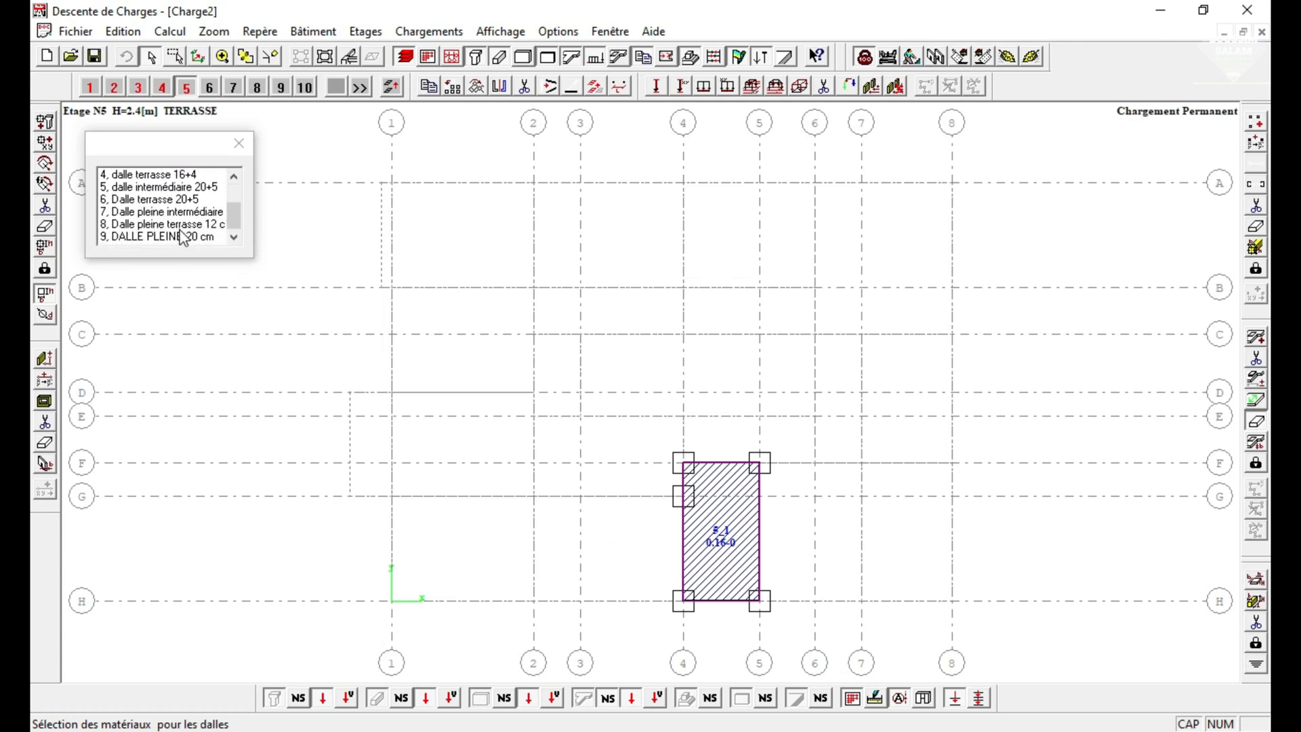
{"action": "scroll", "coordinate": [172, 220], "scroll_direction": "up", "scroll_amount": 2}
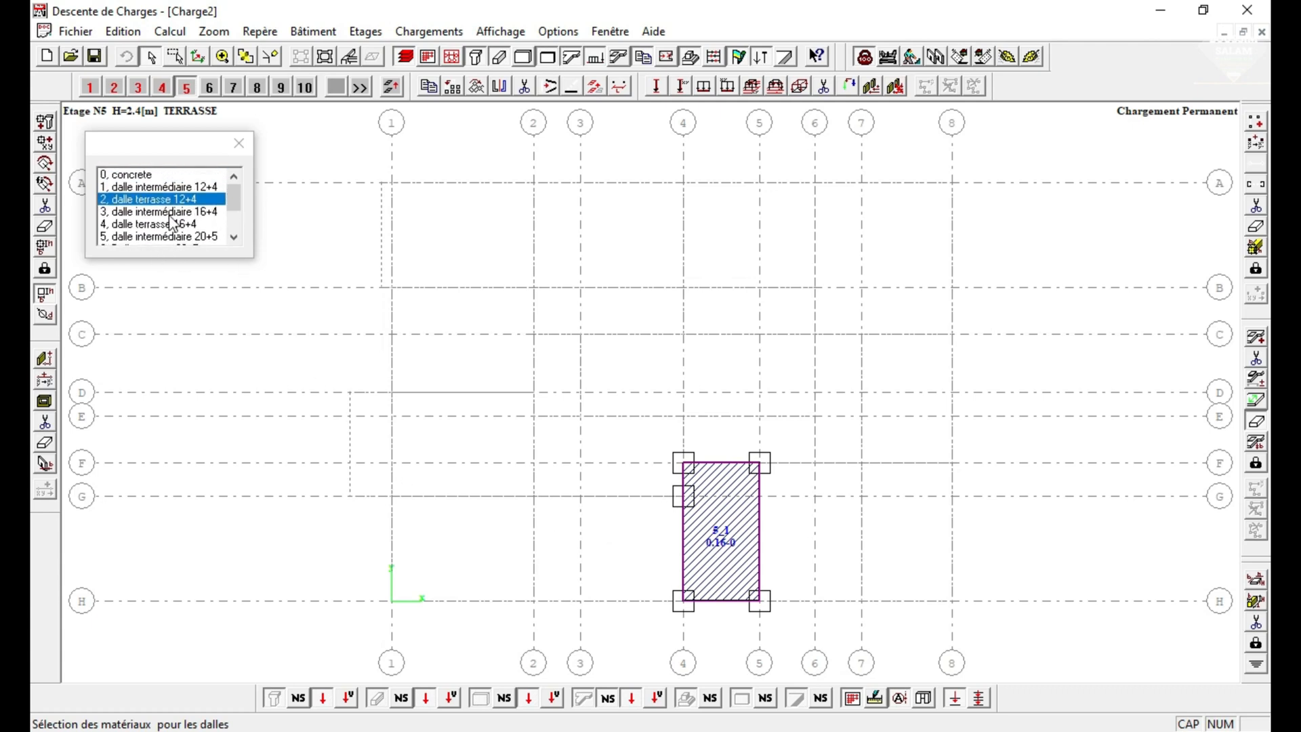
{"action": "left_click", "coordinate": [723, 535]}
Examine the plan drawing of the TERRASSE storey and return to the main view.
{"action": "left_click", "coordinate": [324, 59]}
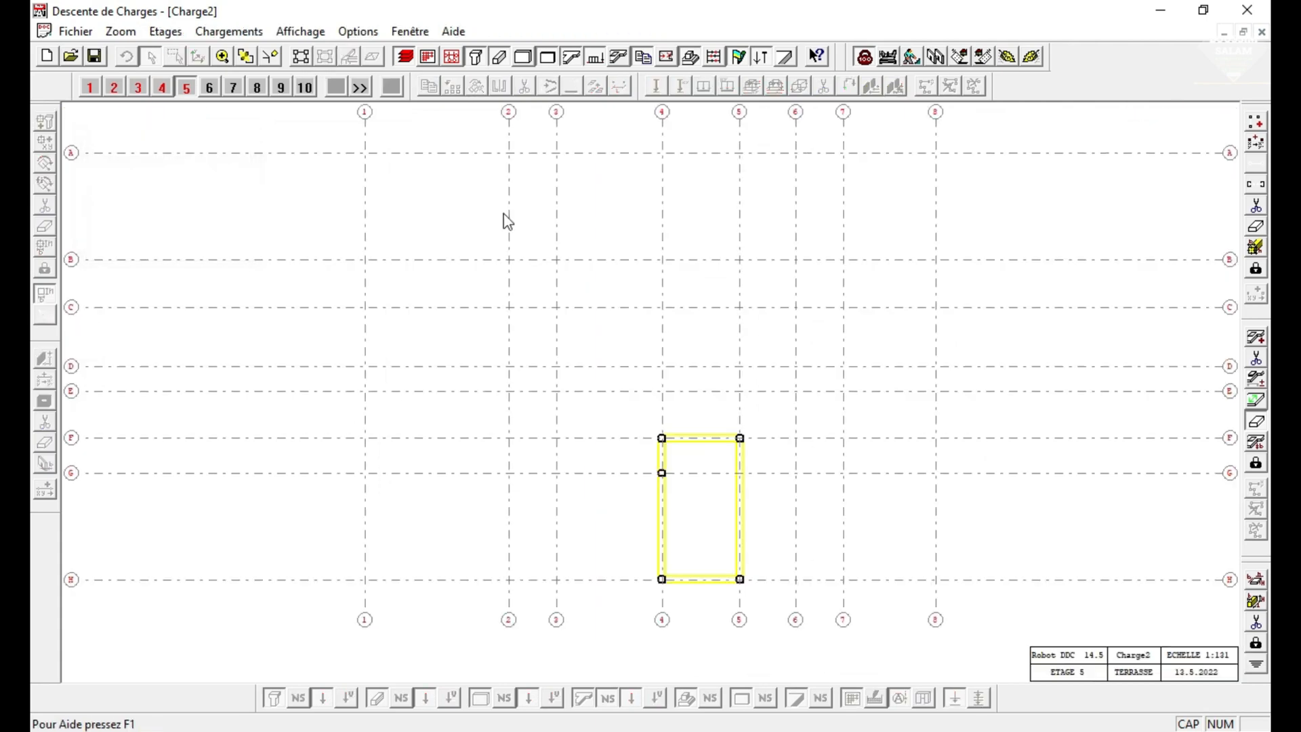
{"action": "left_click", "coordinate": [324, 56]}
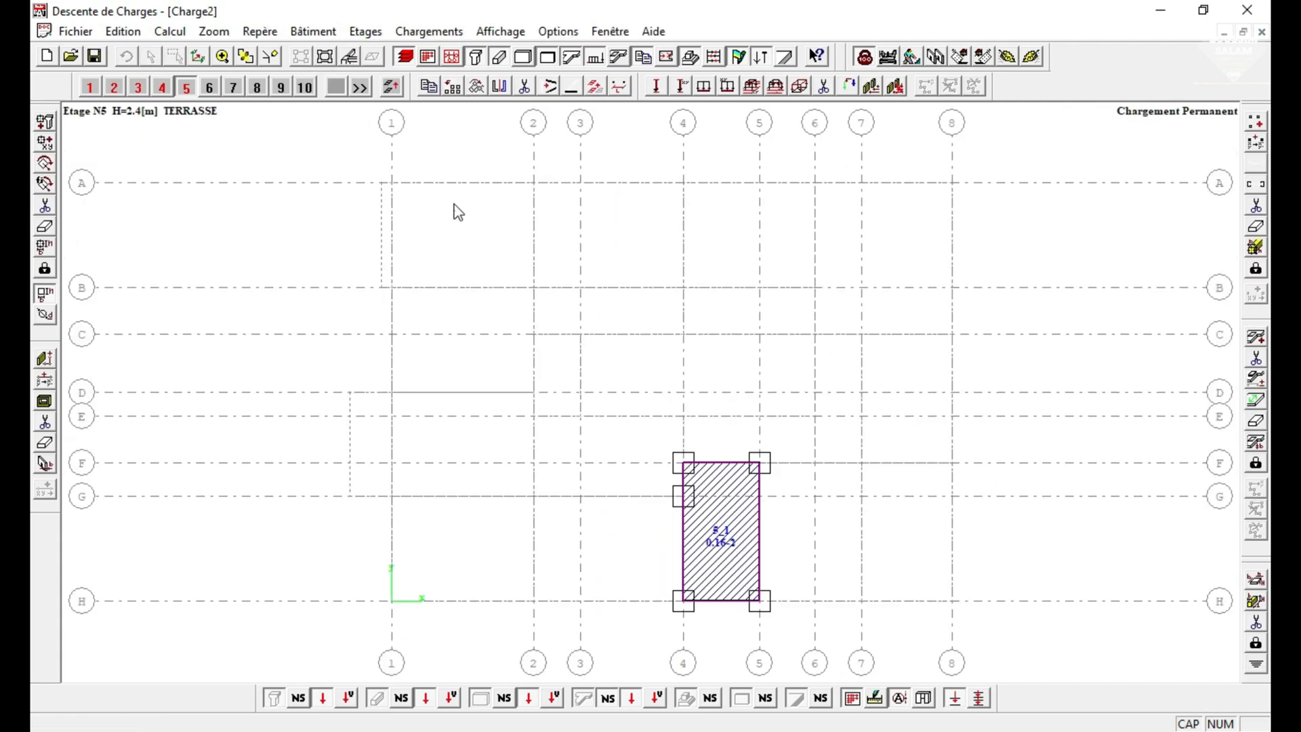
{"action": "left_click", "coordinate": [324, 57]}
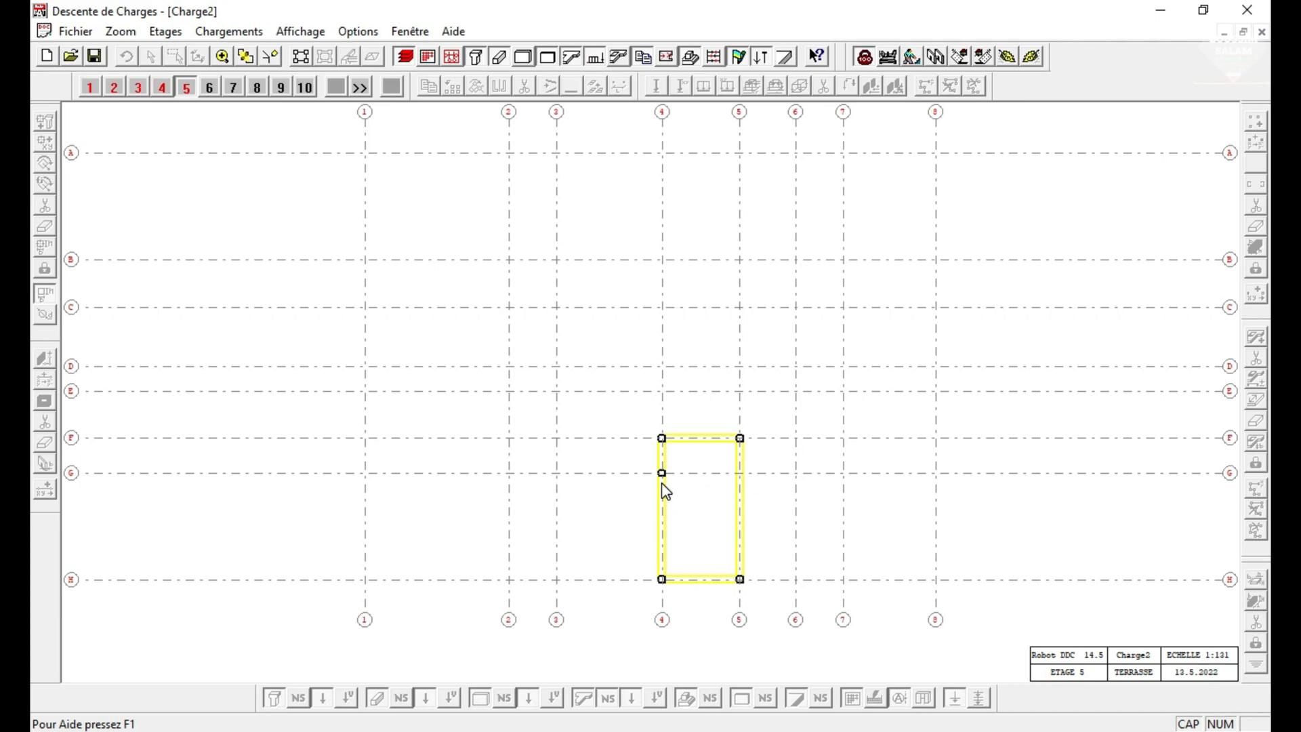
{"action": "left_click", "coordinate": [303, 57]}
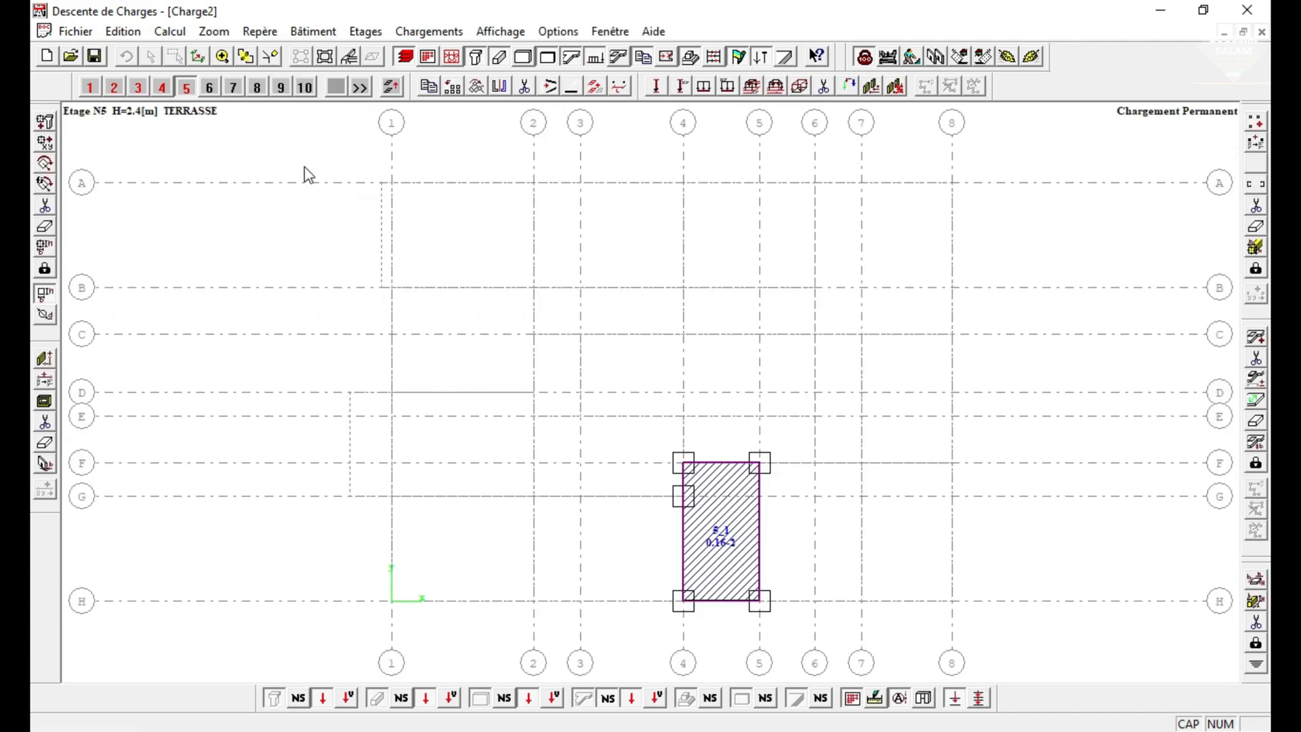
Set the thickness of slabs 2_14, 3_14 and 4_14 on storeys 2 to 4 to 0.12 m.
{"action": "left_click", "coordinate": [119, 90]}
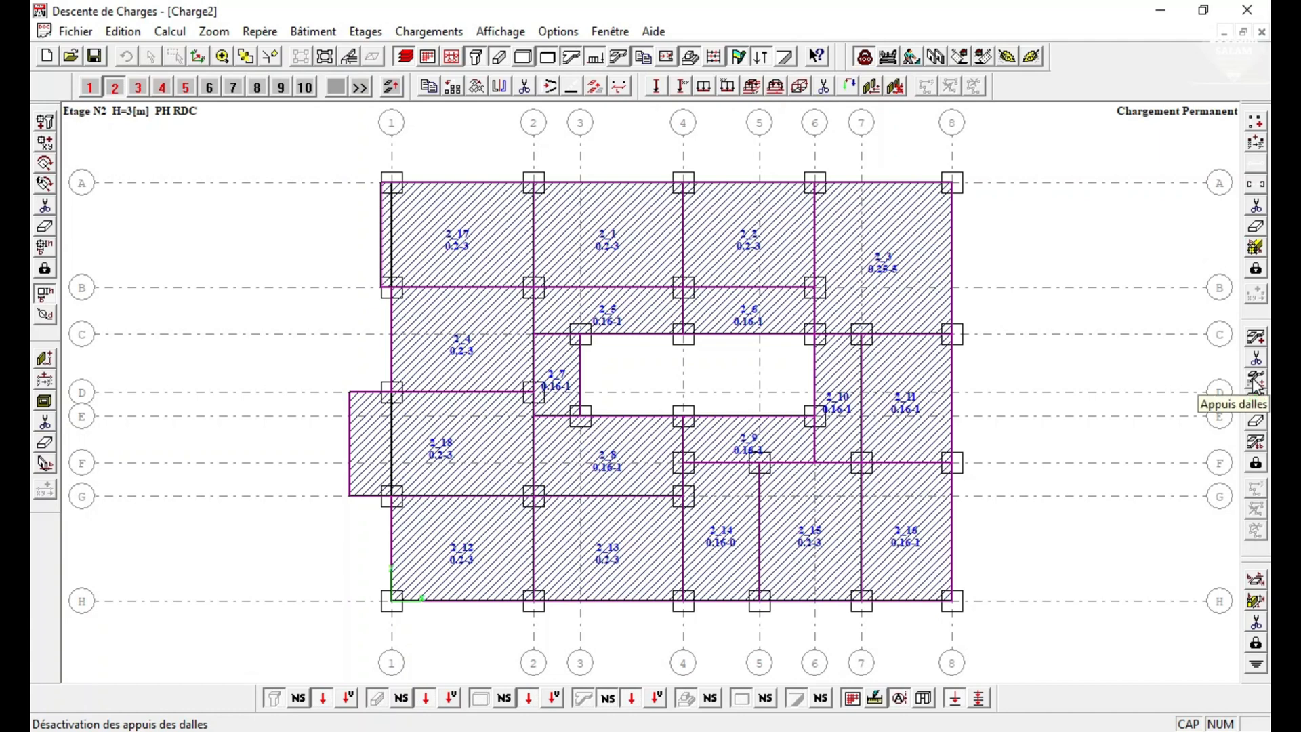
{"action": "left_click", "coordinate": [1255, 444]}
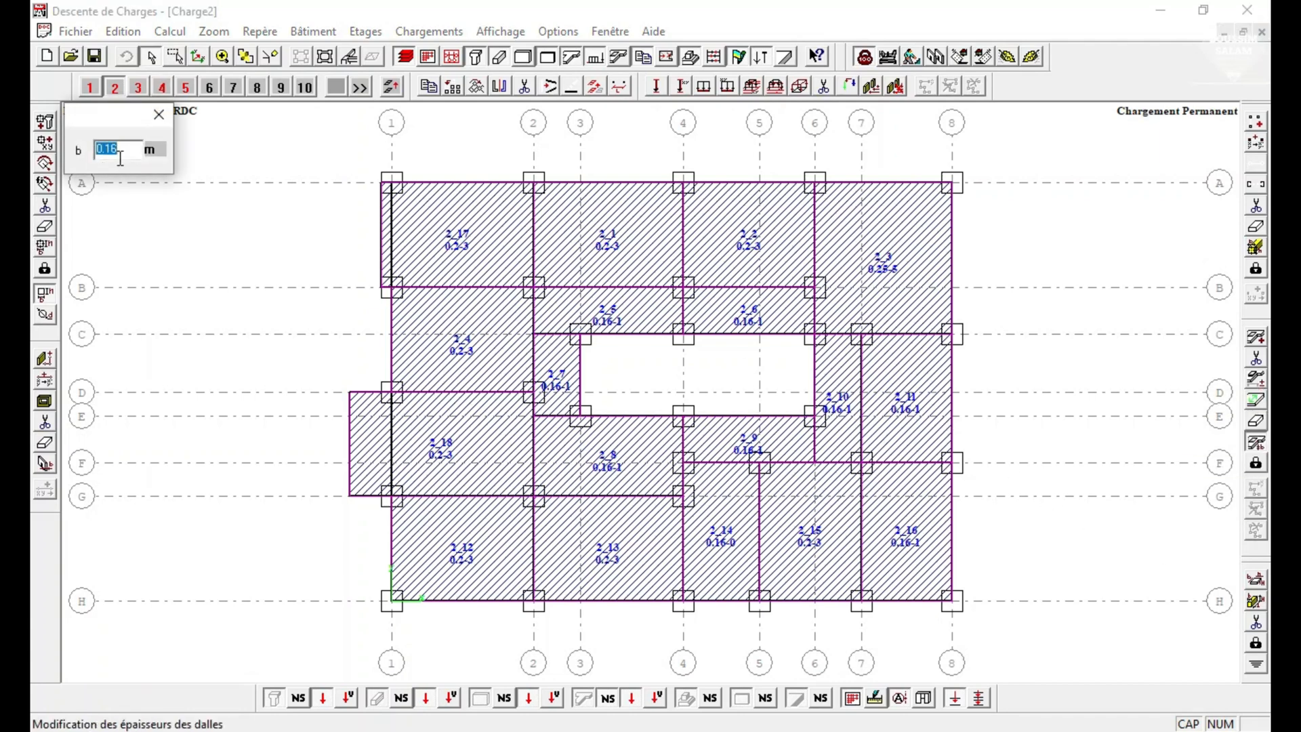
{"action": "type", "text": "0.12"}
{"action": "left_click", "coordinate": [730, 564]}
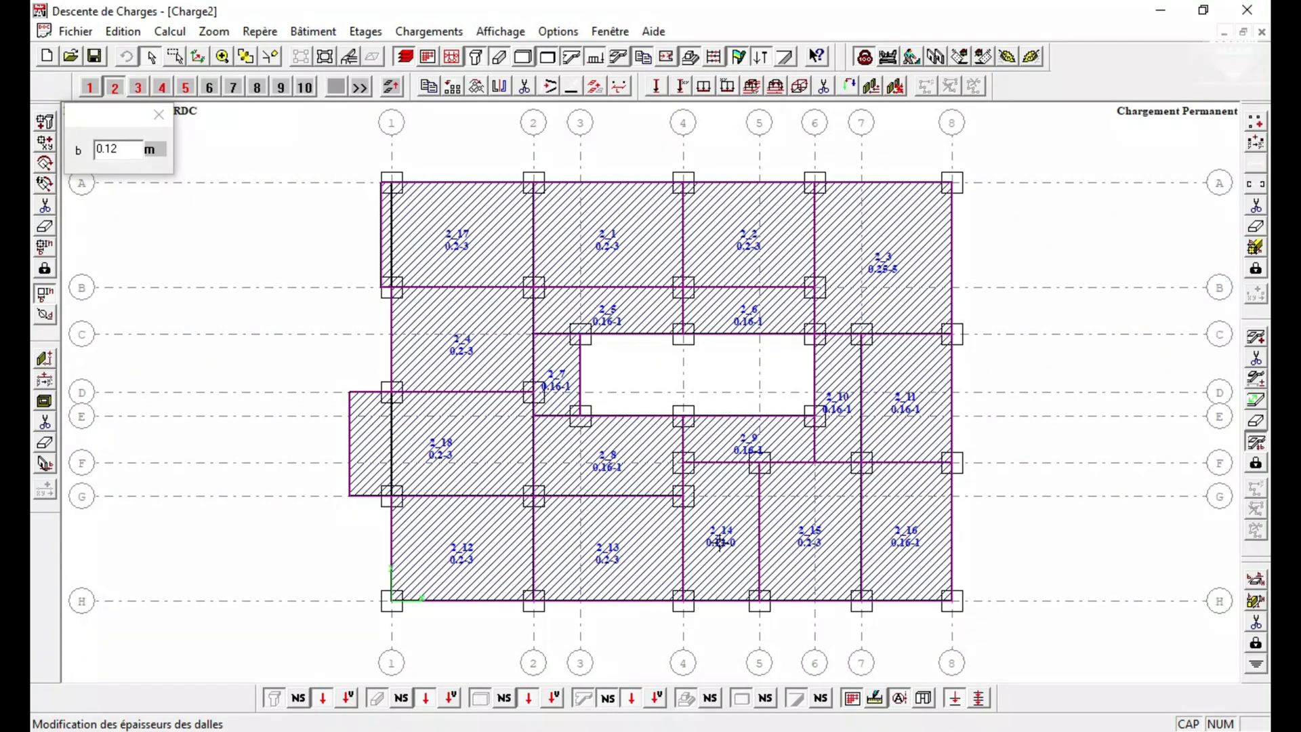
{"action": "left_click", "coordinate": [136, 93]}
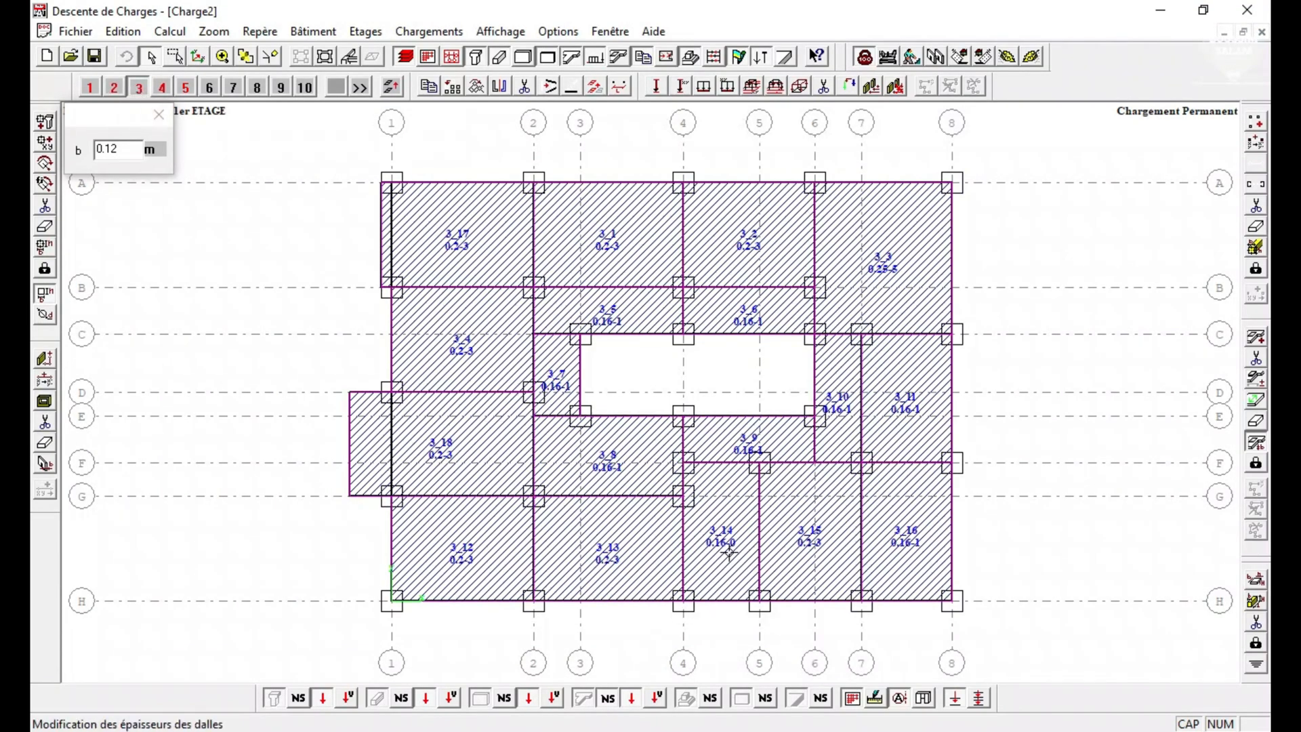
{"action": "left_click", "coordinate": [162, 87]}
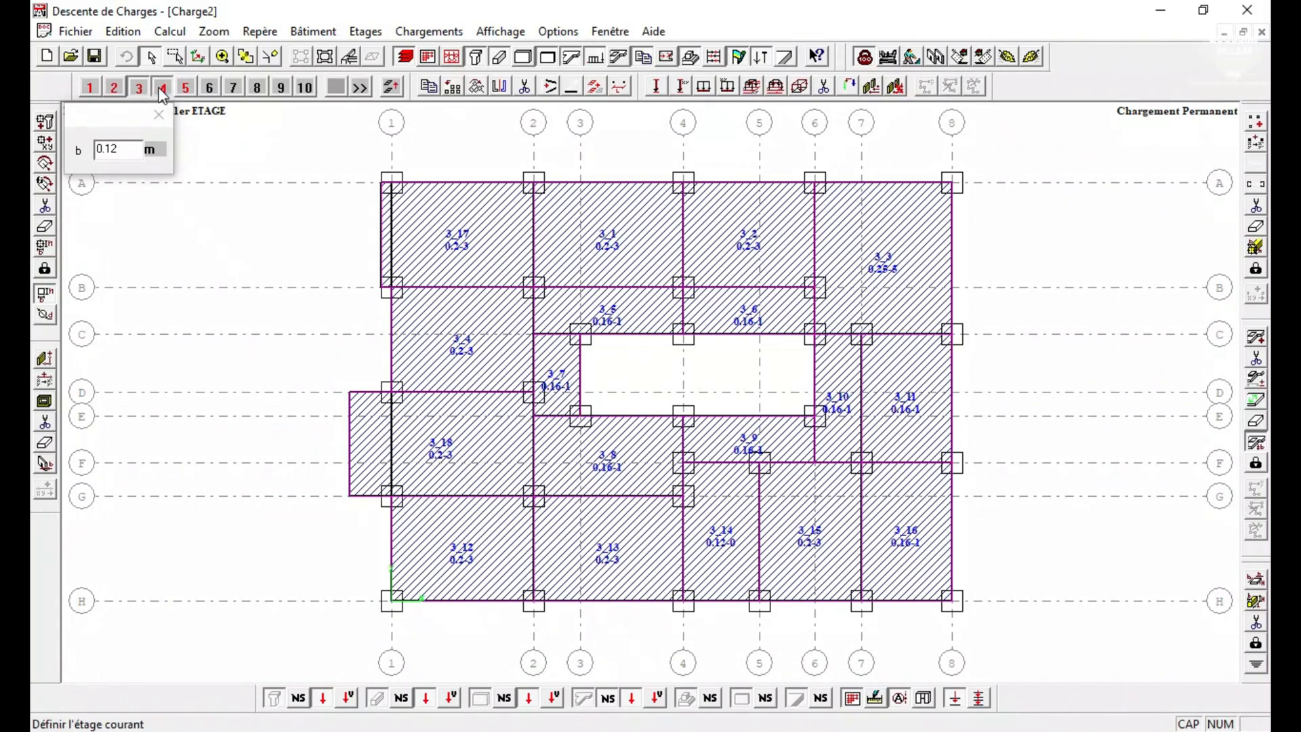
{"action": "left_click", "coordinate": [722, 539]}
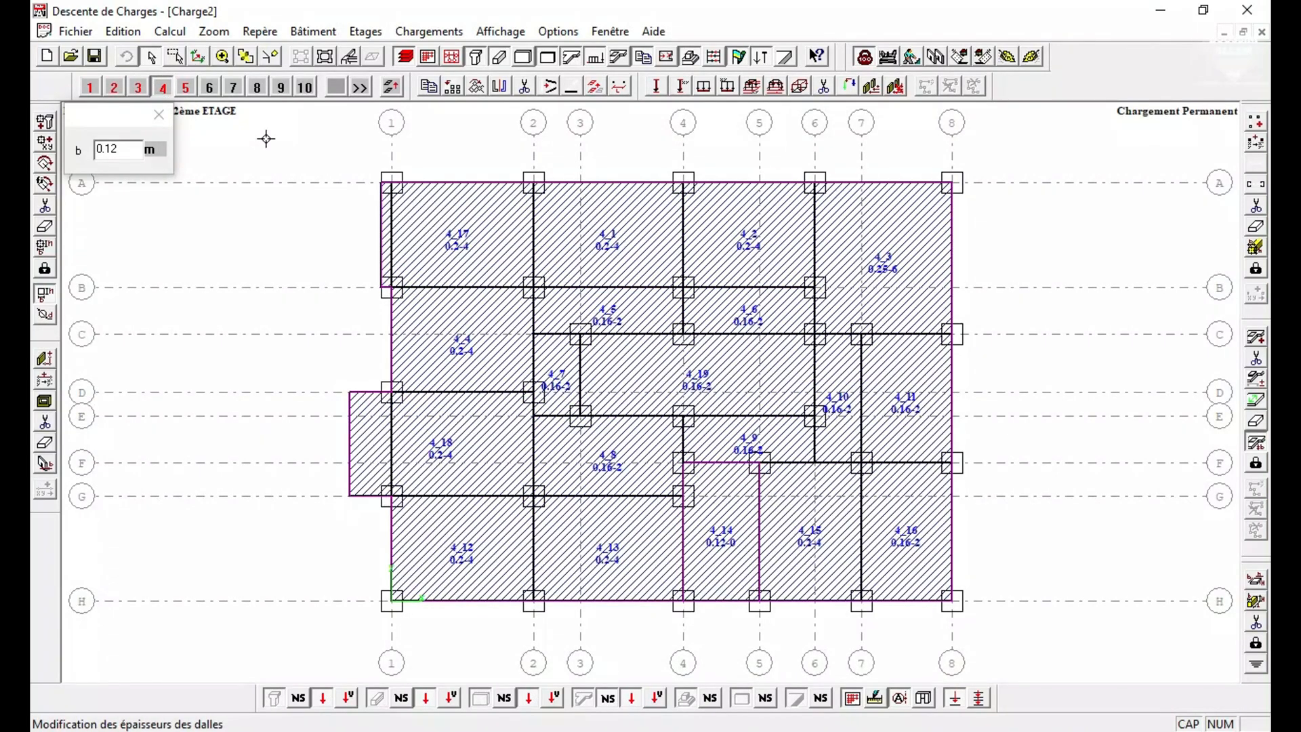
{"action": "left_click", "coordinate": [184, 87]}
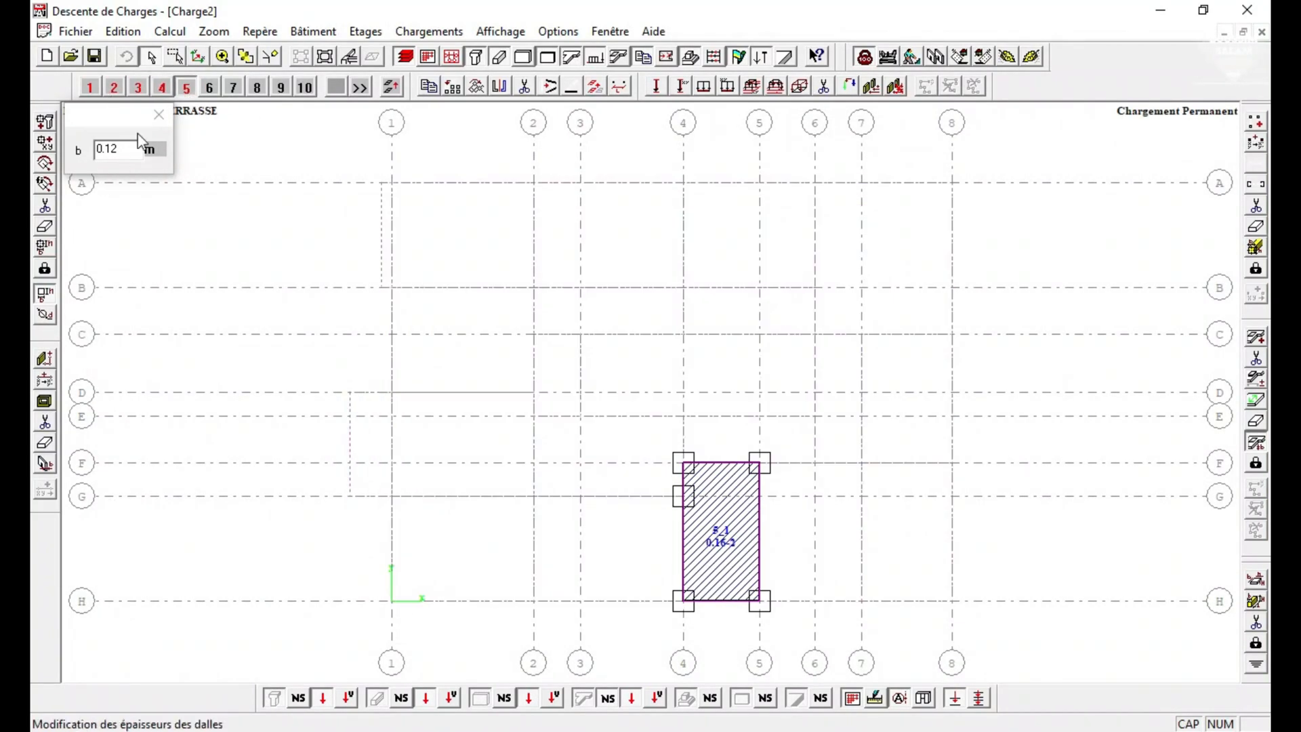
{"action": "left_click", "coordinate": [158, 117]}
Apply a permanent surface load of 746 DaN/m² to slabs 2_14, 3_14 and 4_14 on storeys 2 to 4.
{"action": "left_click", "coordinate": [90, 87]}
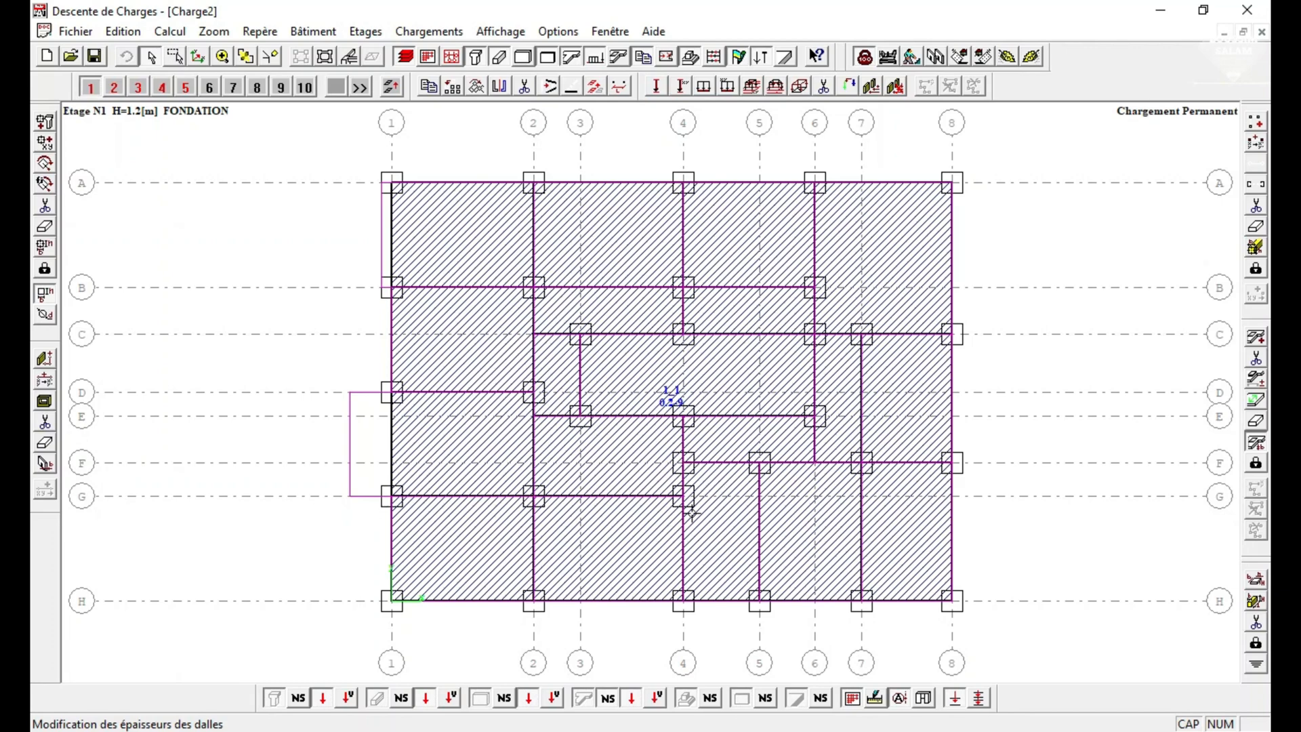
{"action": "left_click", "coordinate": [114, 88]}
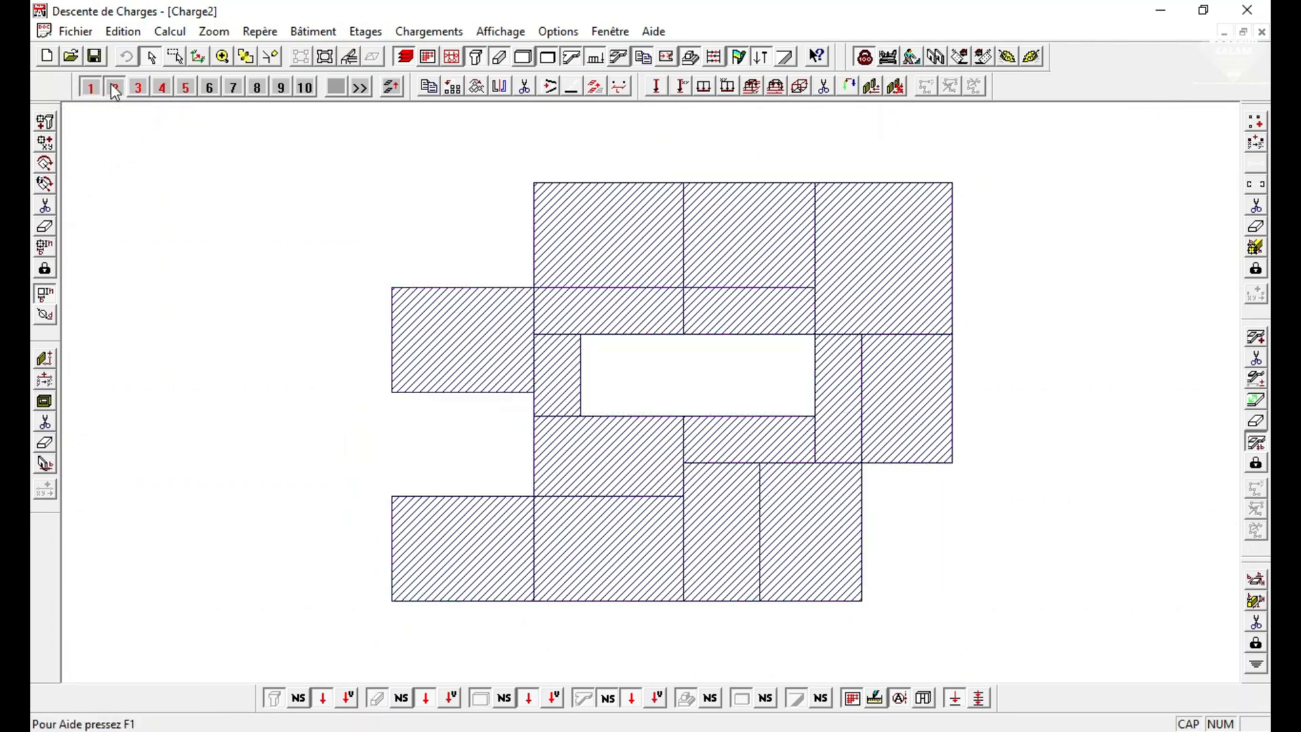
{"action": "left_click", "coordinate": [865, 57]}
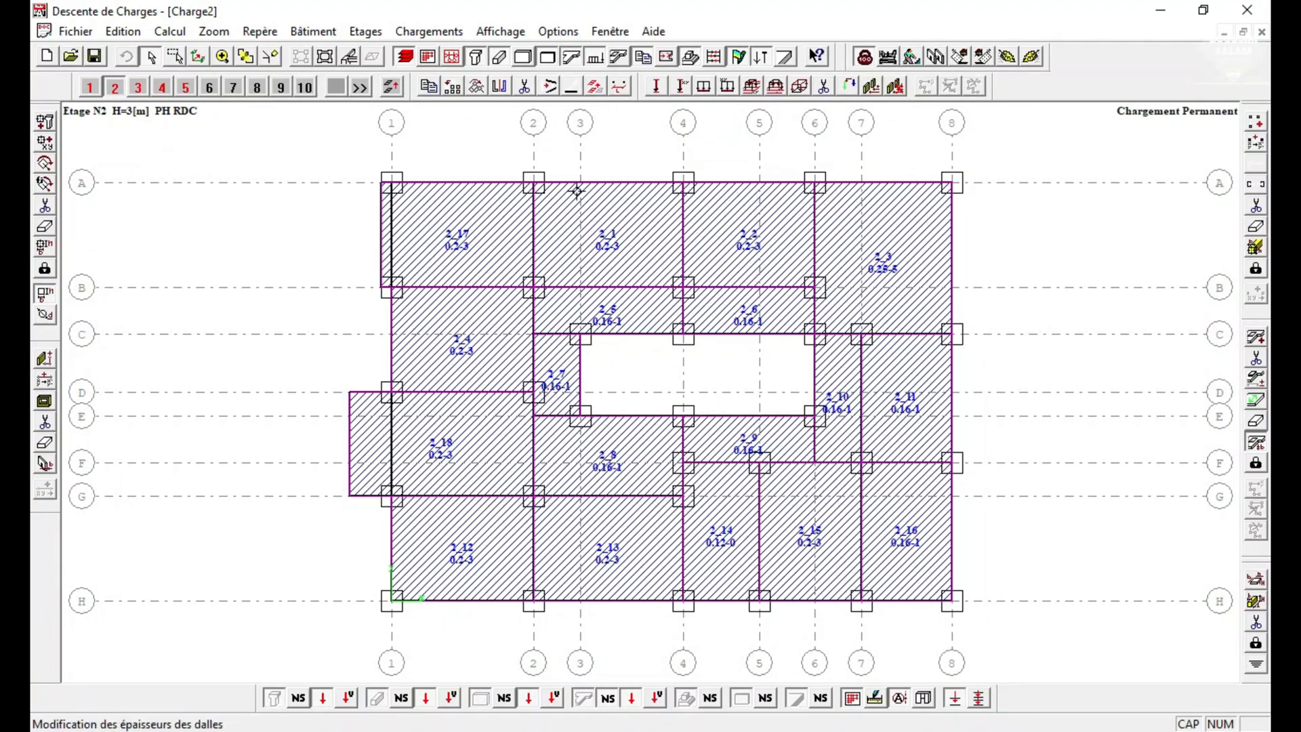
{"action": "left_click", "coordinate": [801, 90]}
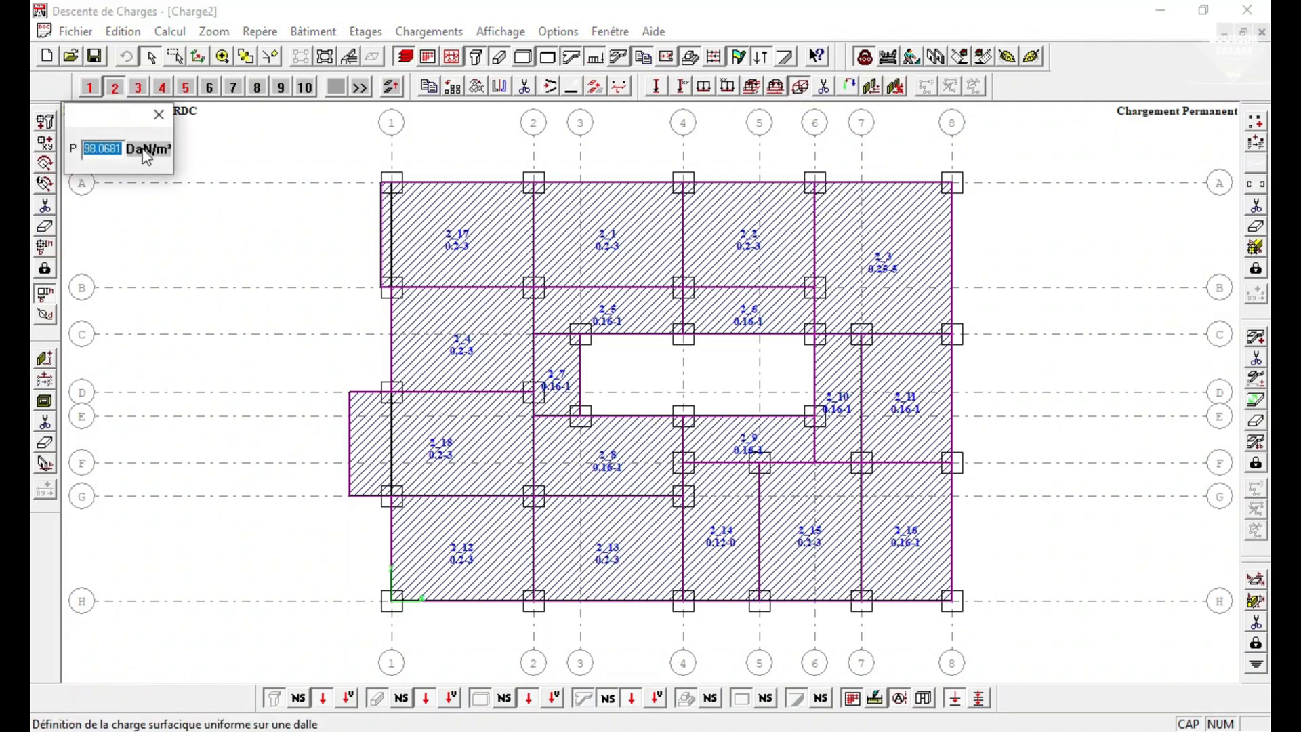
{"action": "type", "text": "746"}
{"action": "left_click", "coordinate": [722, 538]}
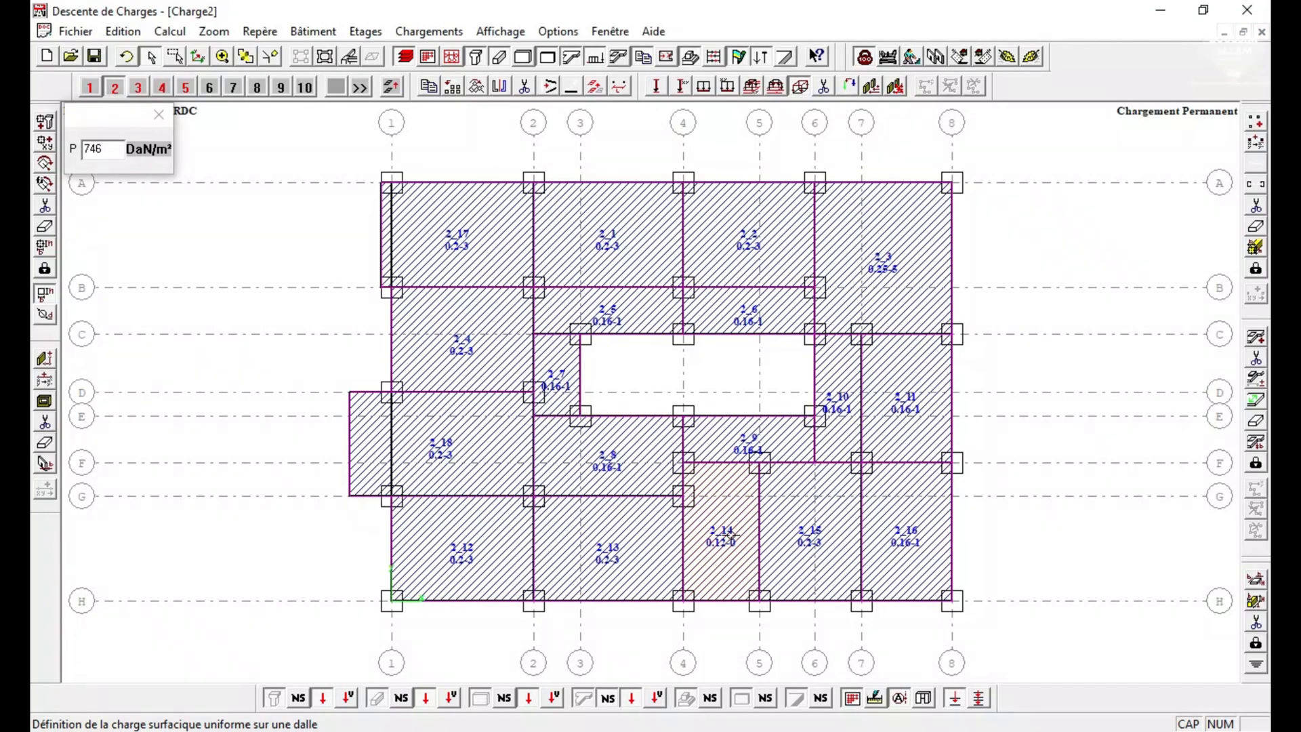
{"action": "left_click", "coordinate": [139, 87]}
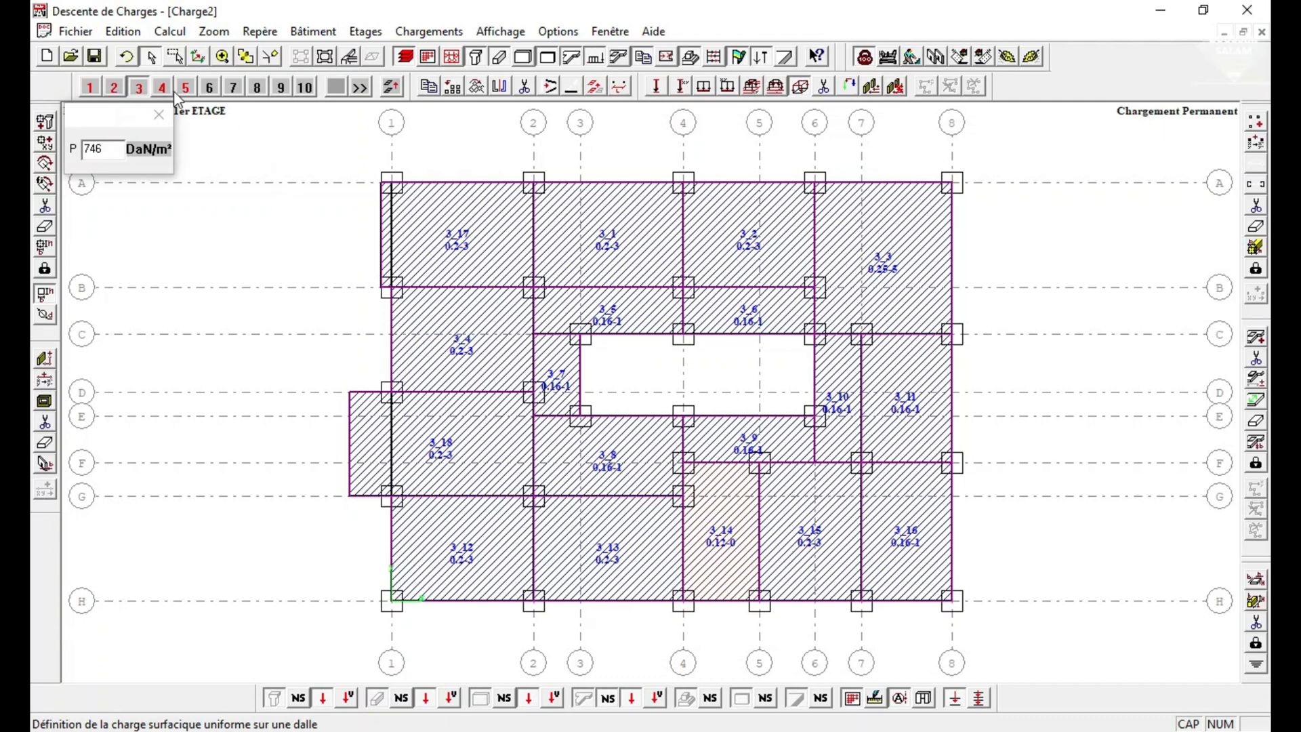
{"action": "left_click", "coordinate": [163, 88]}
{"action": "left_click", "coordinate": [720, 540]}
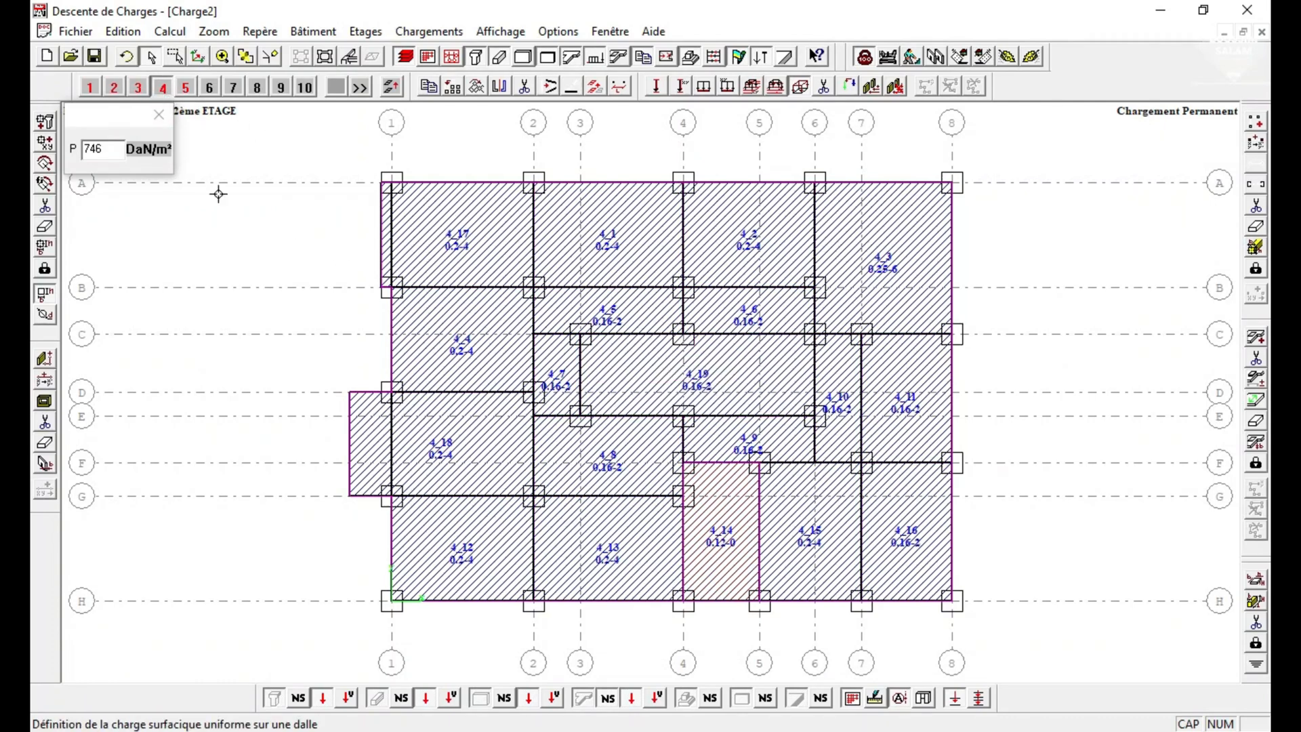
{"action": "left_click", "coordinate": [159, 115]}
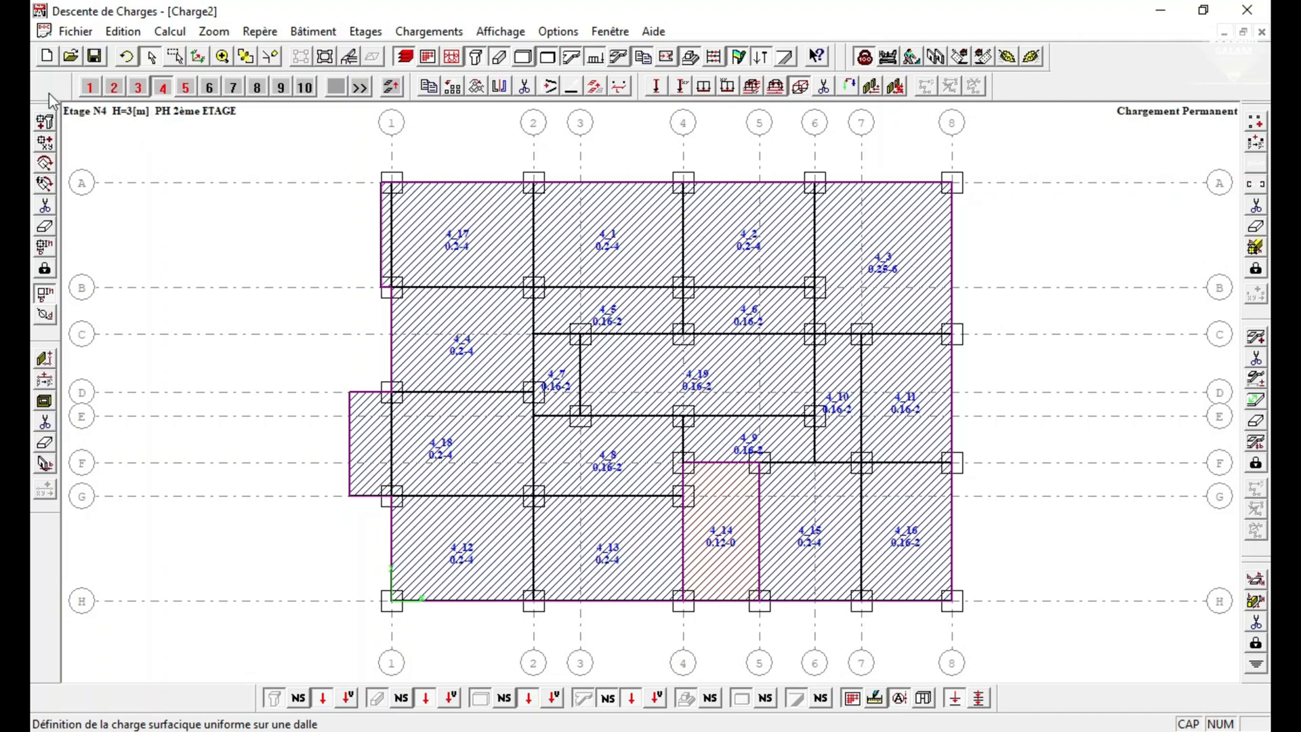
Apply an exploitation surface load of 300 DaN/m² to all slabs of storey 2 (PH RDC) with the window cursor.
{"action": "left_click", "coordinate": [95, 91]}
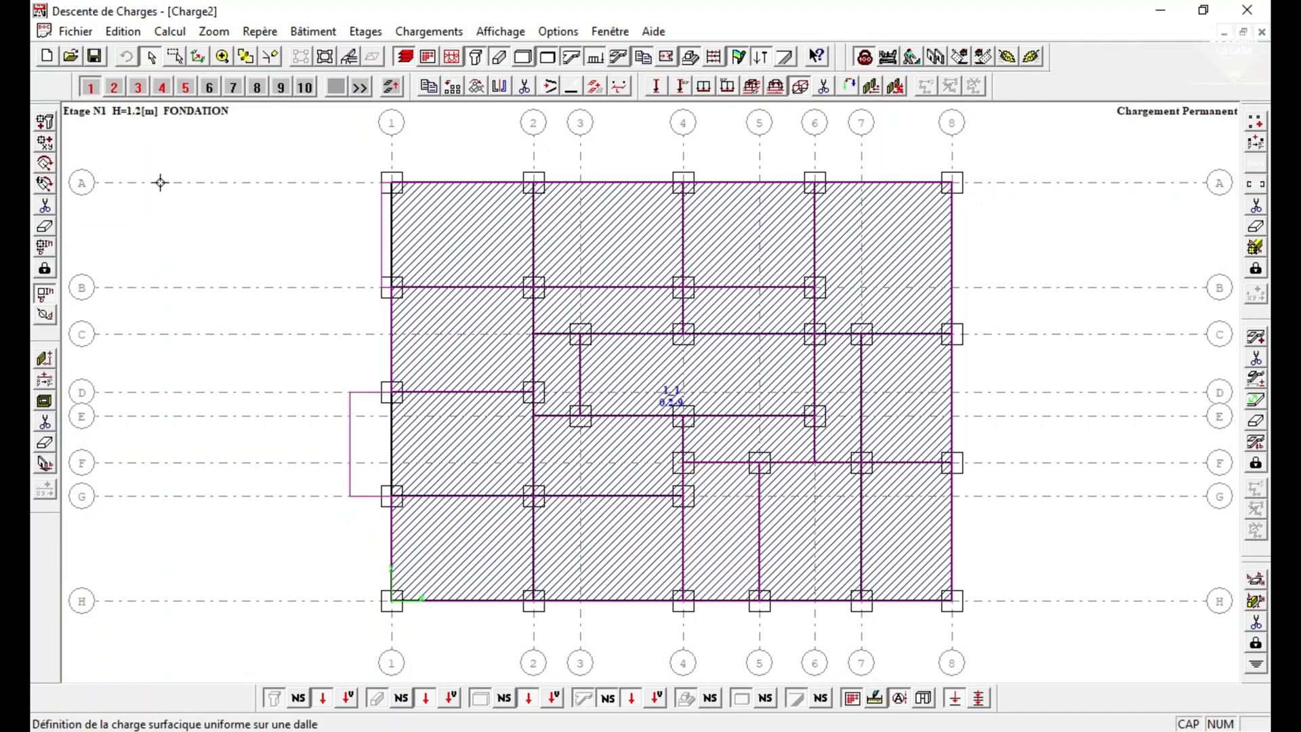
{"action": "left_click", "coordinate": [116, 88]}
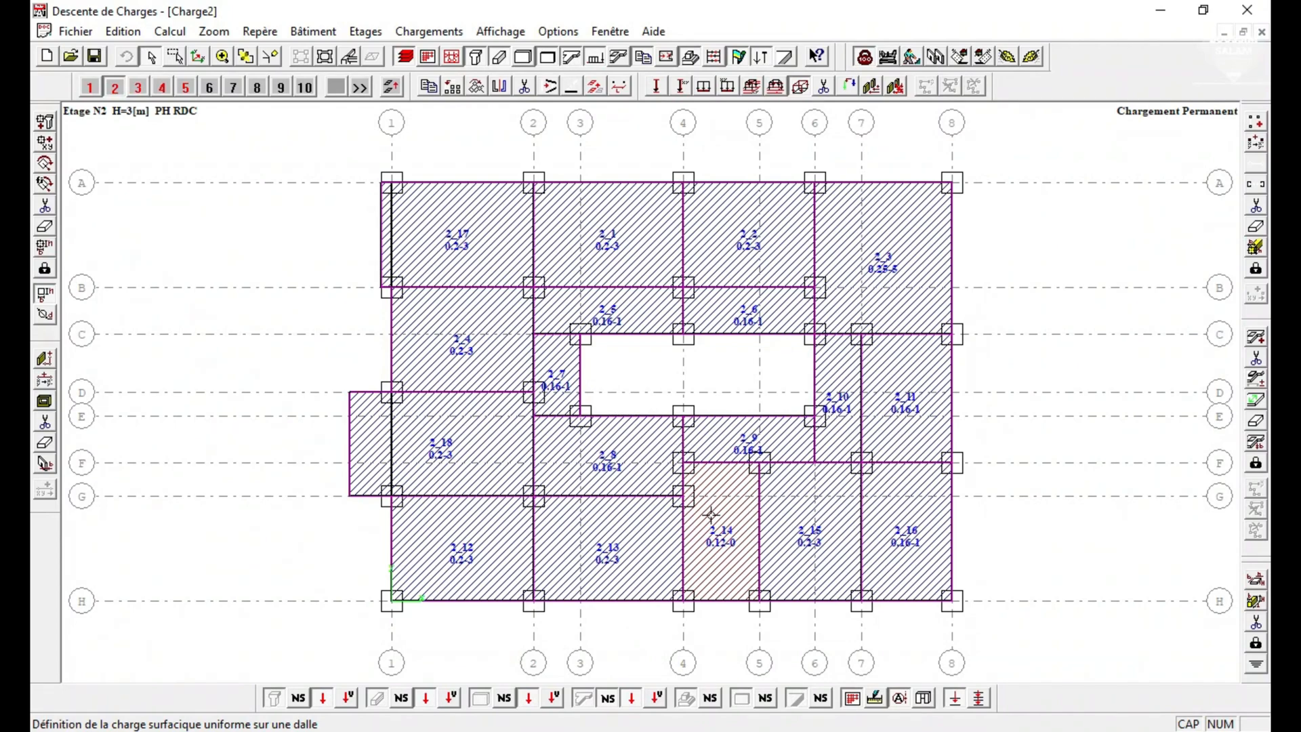
{"action": "left_click", "coordinate": [889, 58]}
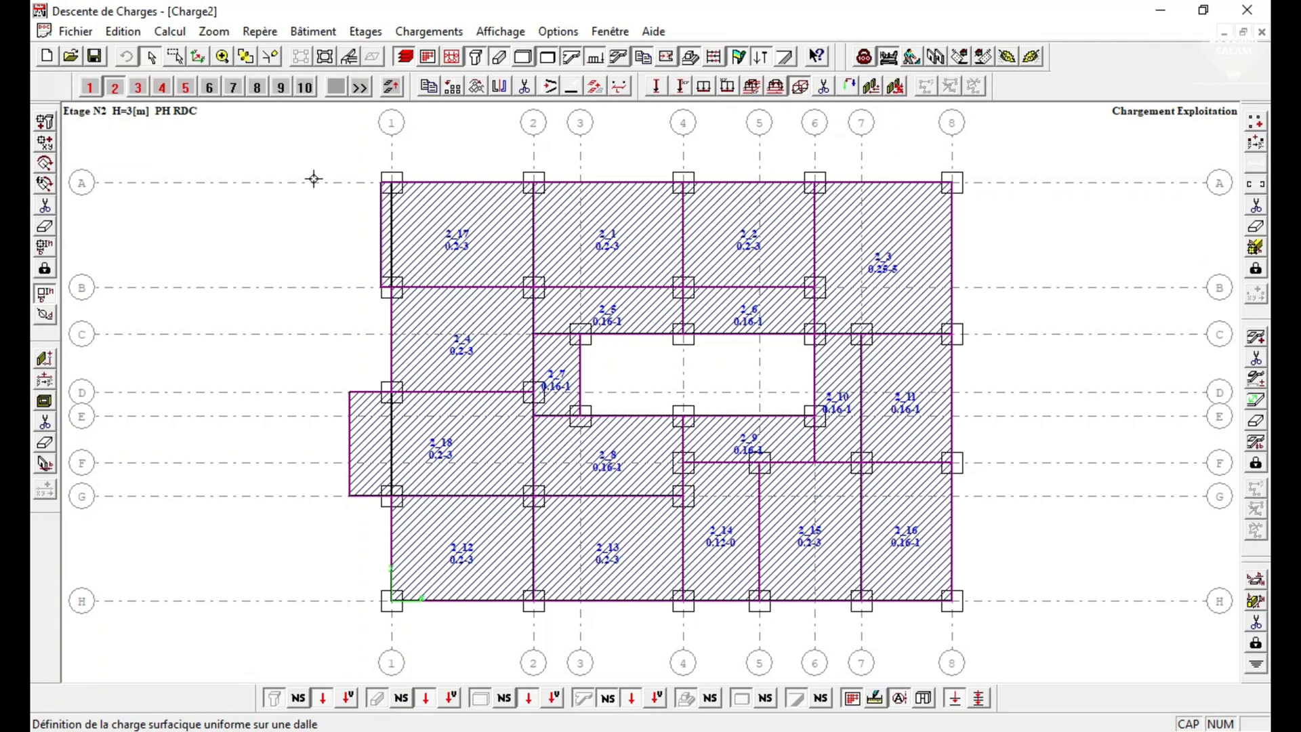
{"action": "left_click", "coordinate": [799, 87]}
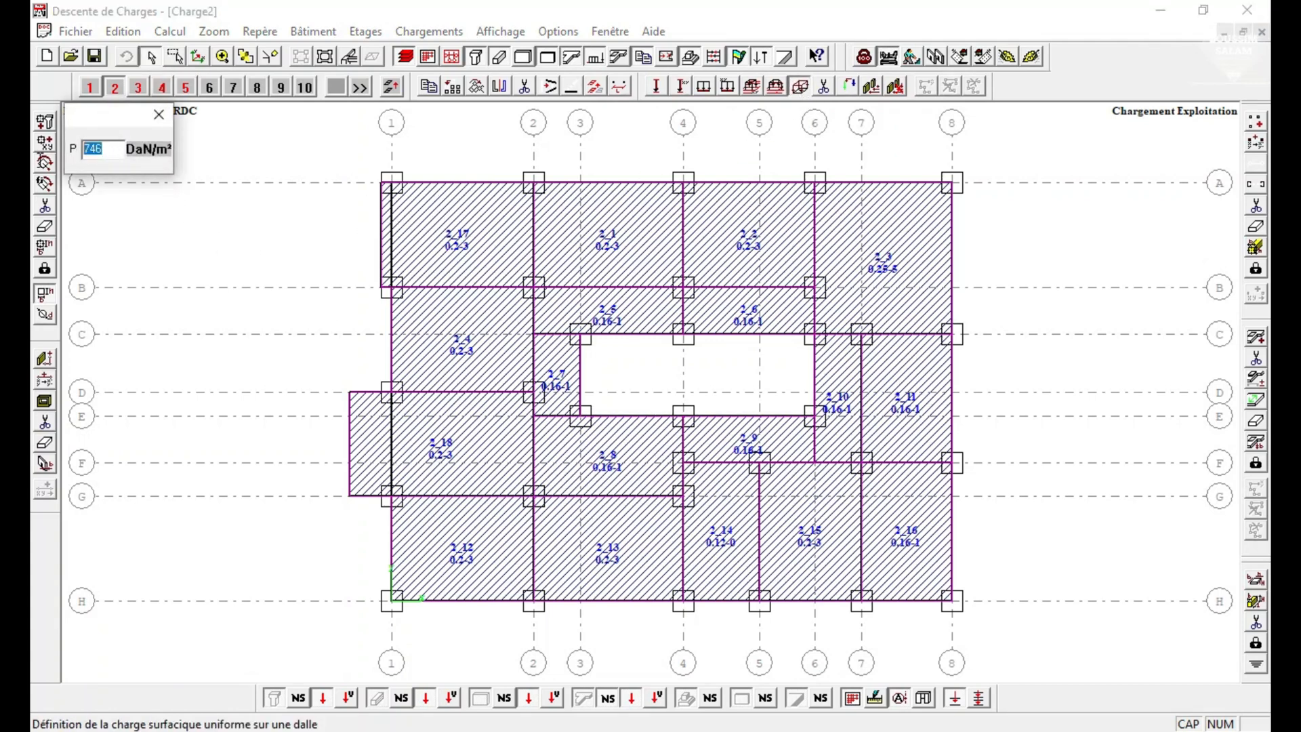
{"action": "type", "text": "300"}
{"action": "left_click", "coordinate": [888, 59]}
{"action": "right_click", "coordinate": [290, 150]}
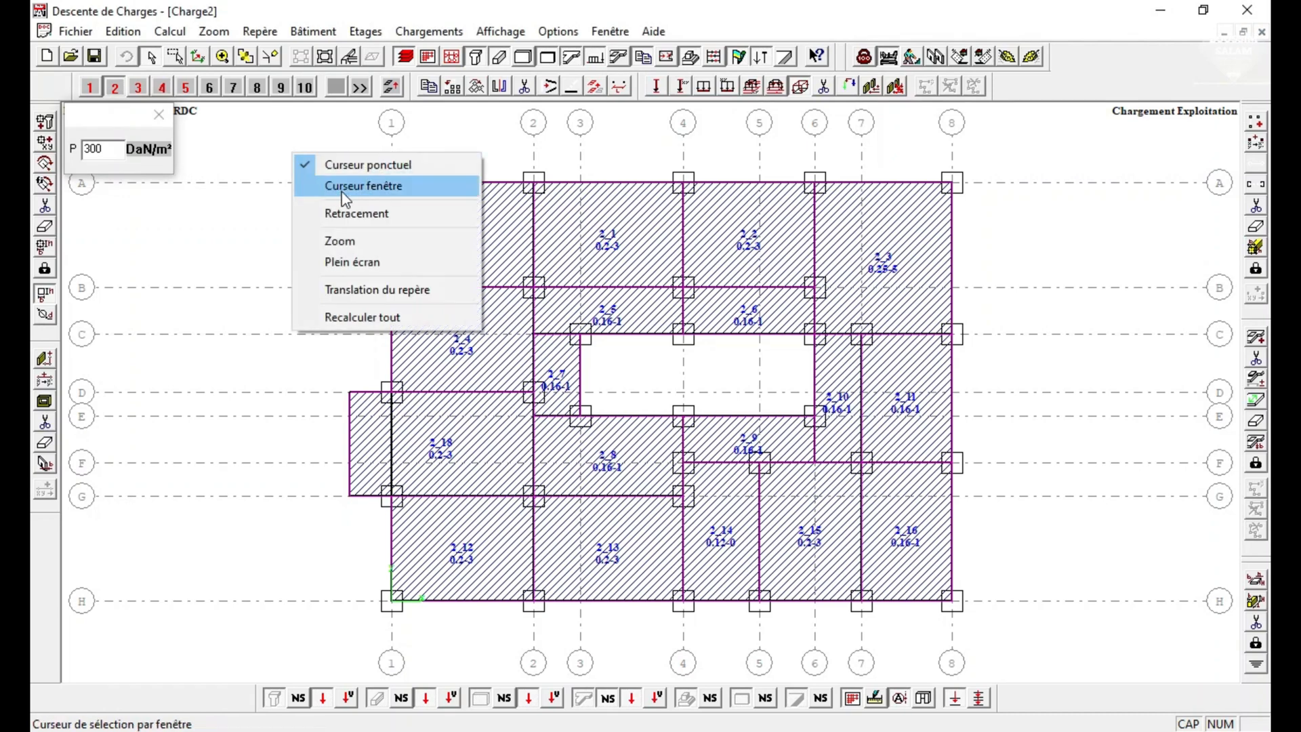
{"action": "left_click", "coordinate": [338, 184]}
{"action": "right_click", "coordinate": [275, 146]}
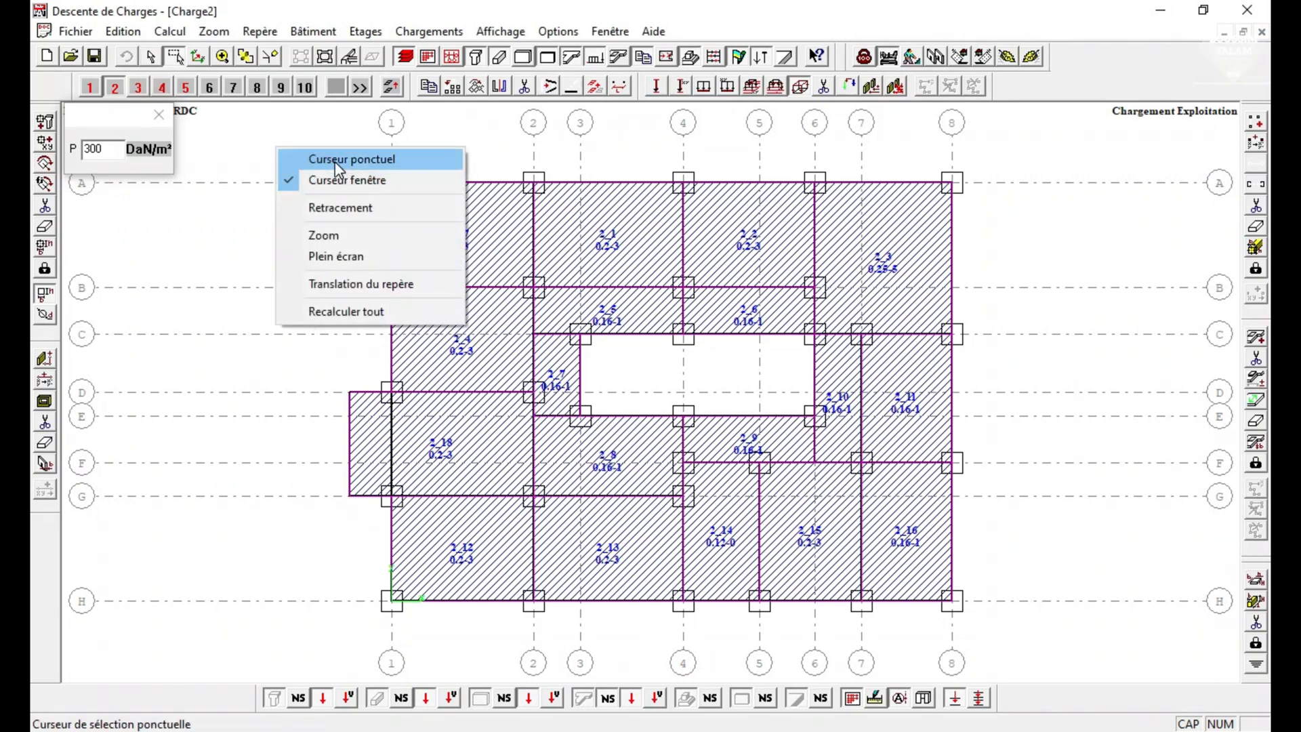
{"action": "left_click", "coordinate": [319, 159]}
{"action": "right_click", "coordinate": [310, 149]}
{"action": "left_click", "coordinate": [338, 184]}
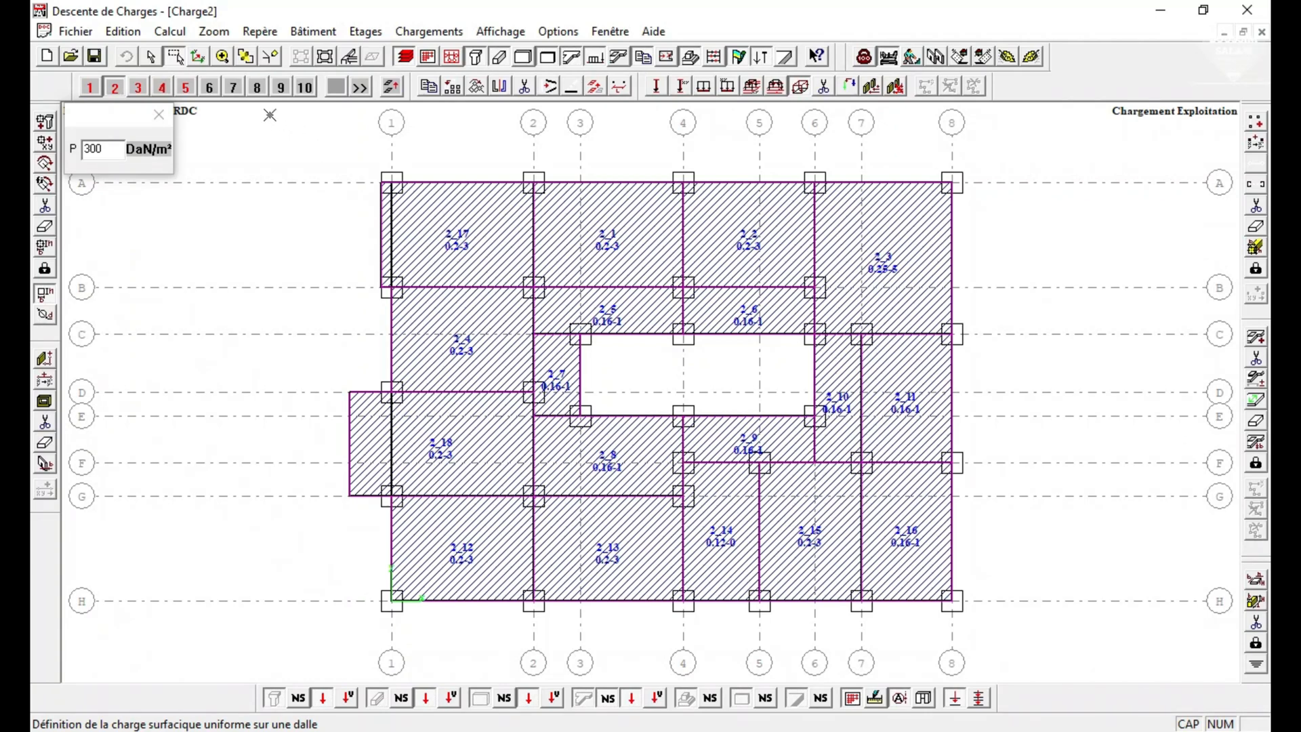
{"action": "mouse_move", "coordinate": [265, 121]}
{"action": "left_mouse_down"}
{"action": "mouse_move", "coordinate": [523, 450]}
{"action": "mouse_move", "coordinate": [985, 726]}
{"action": "mouse_move", "coordinate": [1019, 637]}
{"action": "mouse_move", "coordinate": [999, 664]}
{"action": "left_mouse_up"}
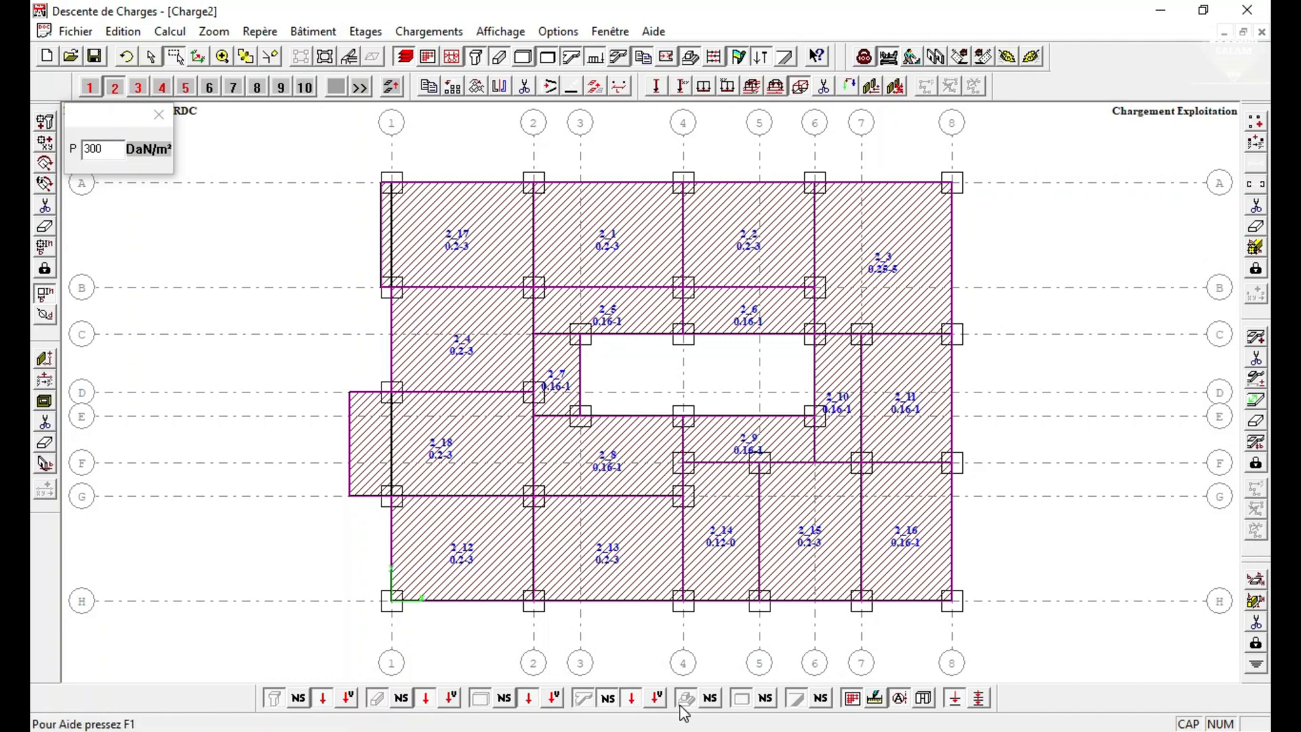
Display the slab load values on the plan and apply the 300 DaN/m² exploitation load to all storey 3 slabs.
{"action": "left_click", "coordinate": [656, 698]}
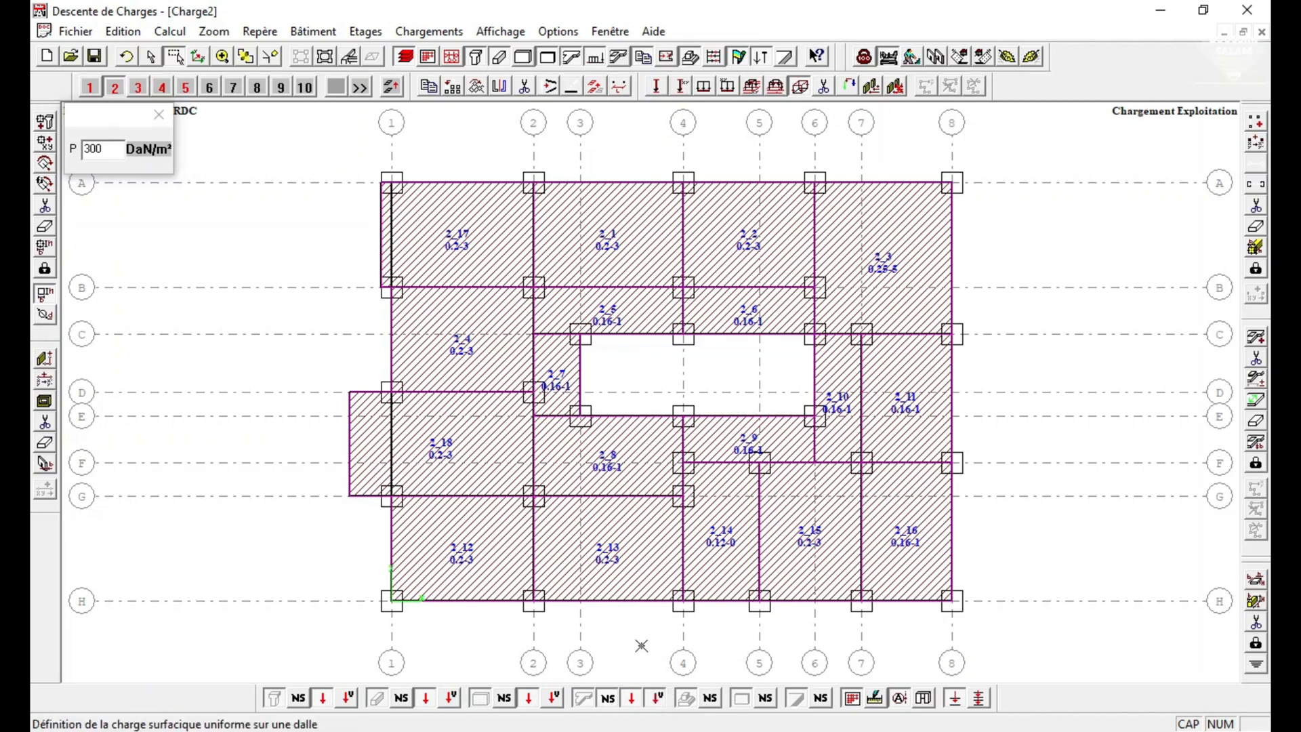
{"action": "right_click", "coordinate": [640, 643]}
{"action": "left_click", "coordinate": [718, 523]}
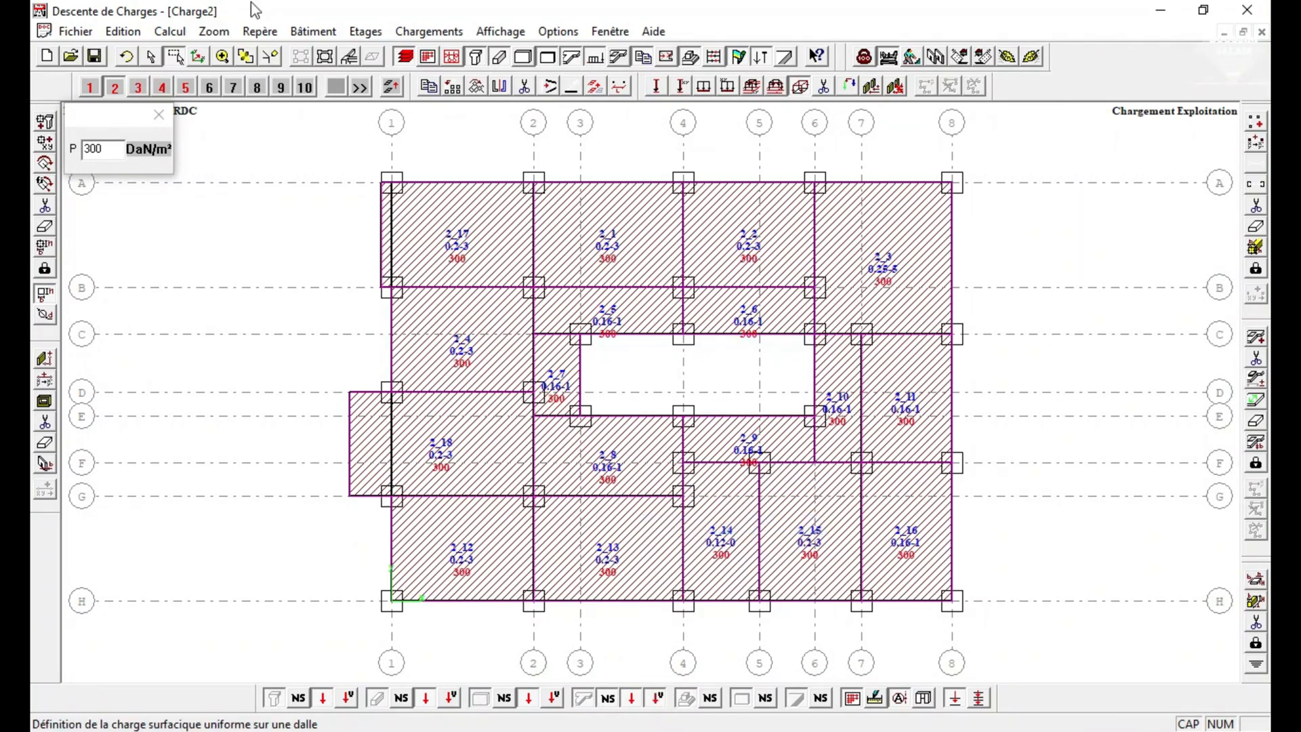
{"action": "left_click", "coordinate": [138, 87]}
{"action": "left_click_drag", "start_coordinate": [814, 659], "coordinate": [991, 639]}
Apply an exploitation surface load of 350 DaN/m² to all slabs of storey 4 and to slab 5_1 on storey 5.
{"action": "left_click", "coordinate": [159, 88]}
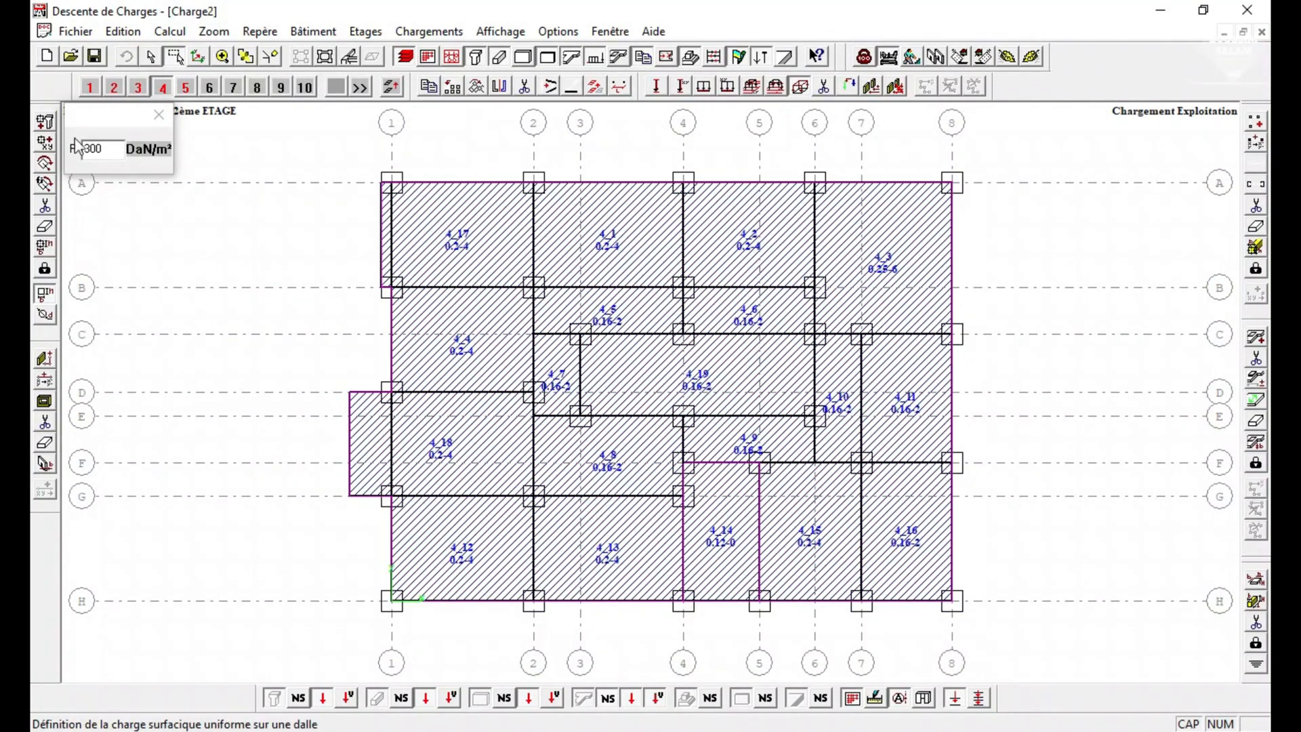
{"action": "double_click", "coordinate": [101, 148]}
{"action": "type", "text": "3"}
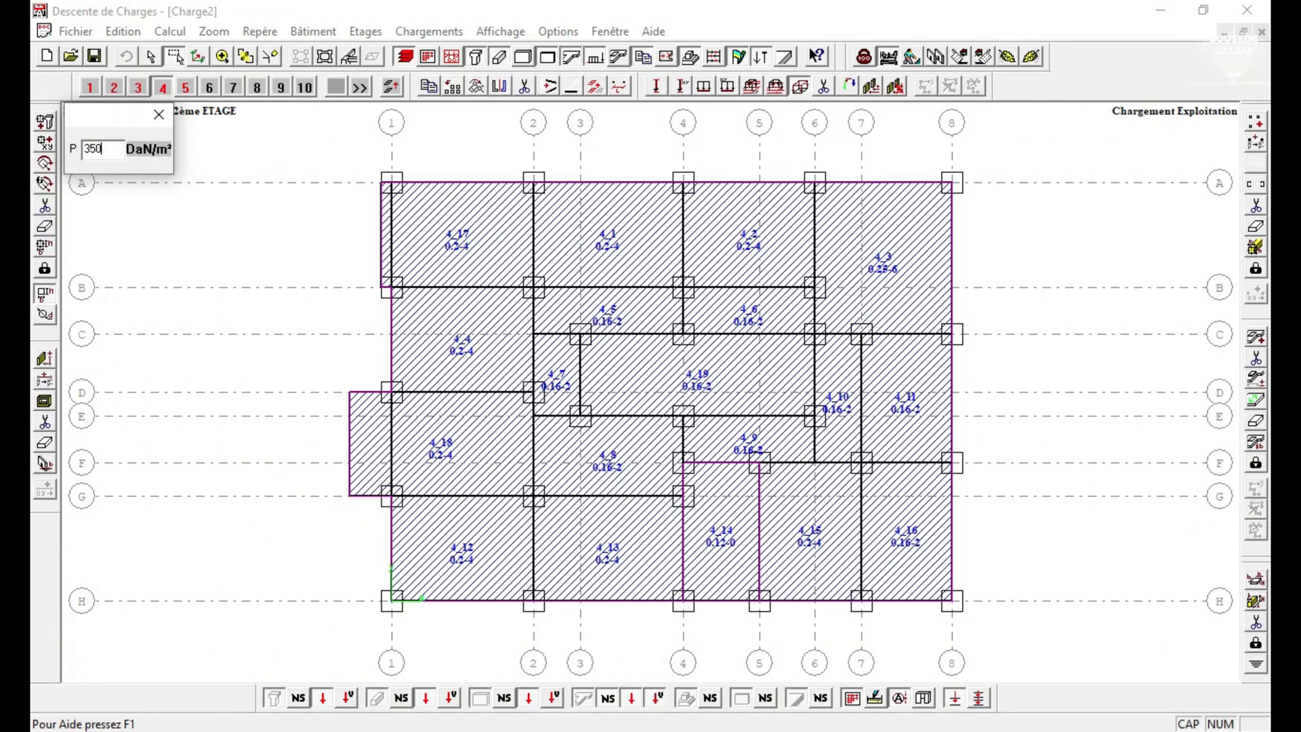
{"action": "left_click_drag", "start_coordinate": [290, 130], "coordinate": [1060, 622]}
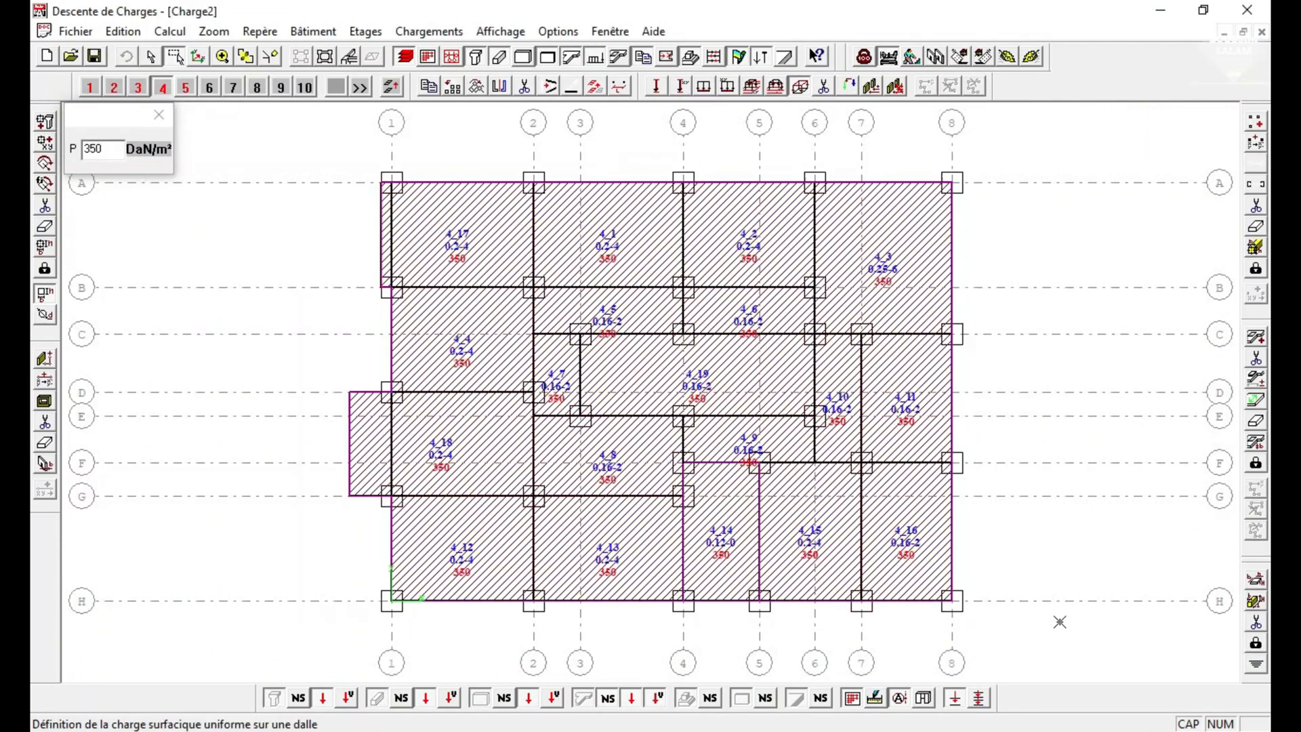
{"action": "left_click", "coordinate": [186, 87]}
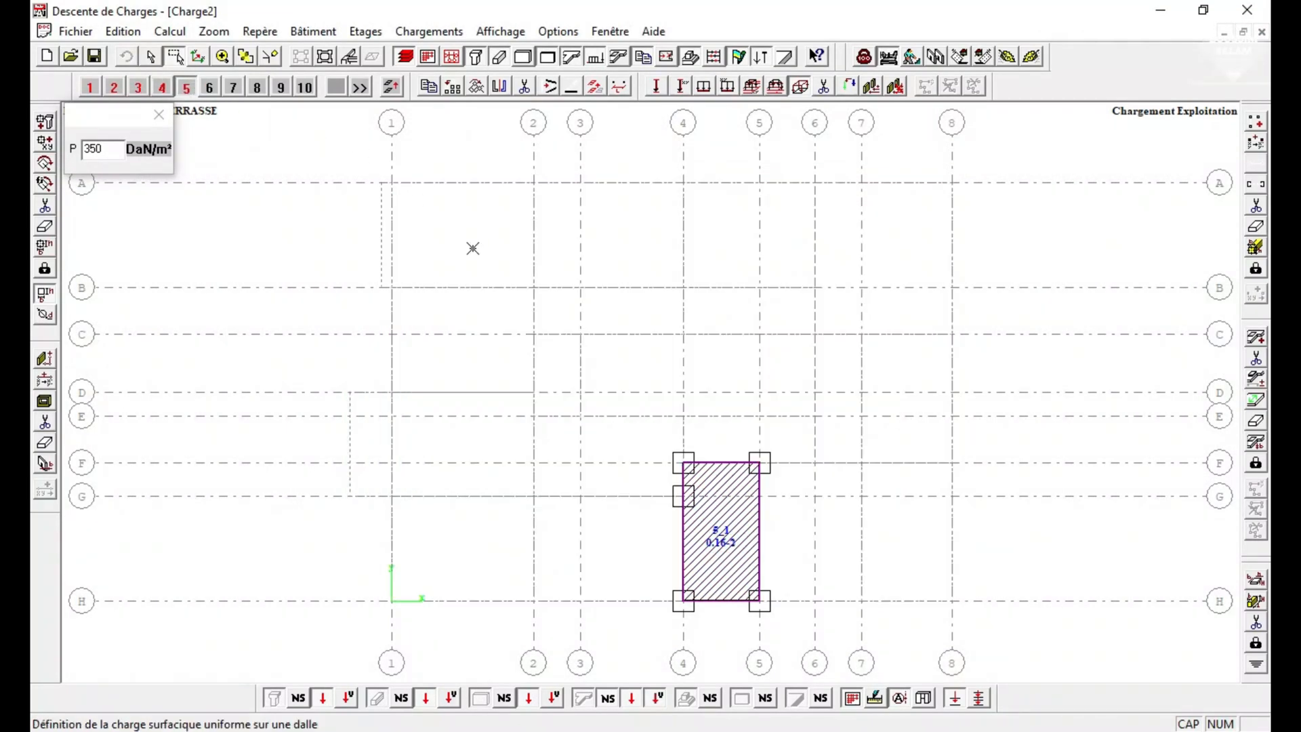
{"action": "left_click_drag", "start_coordinate": [479, 250], "coordinate": [863, 655]}
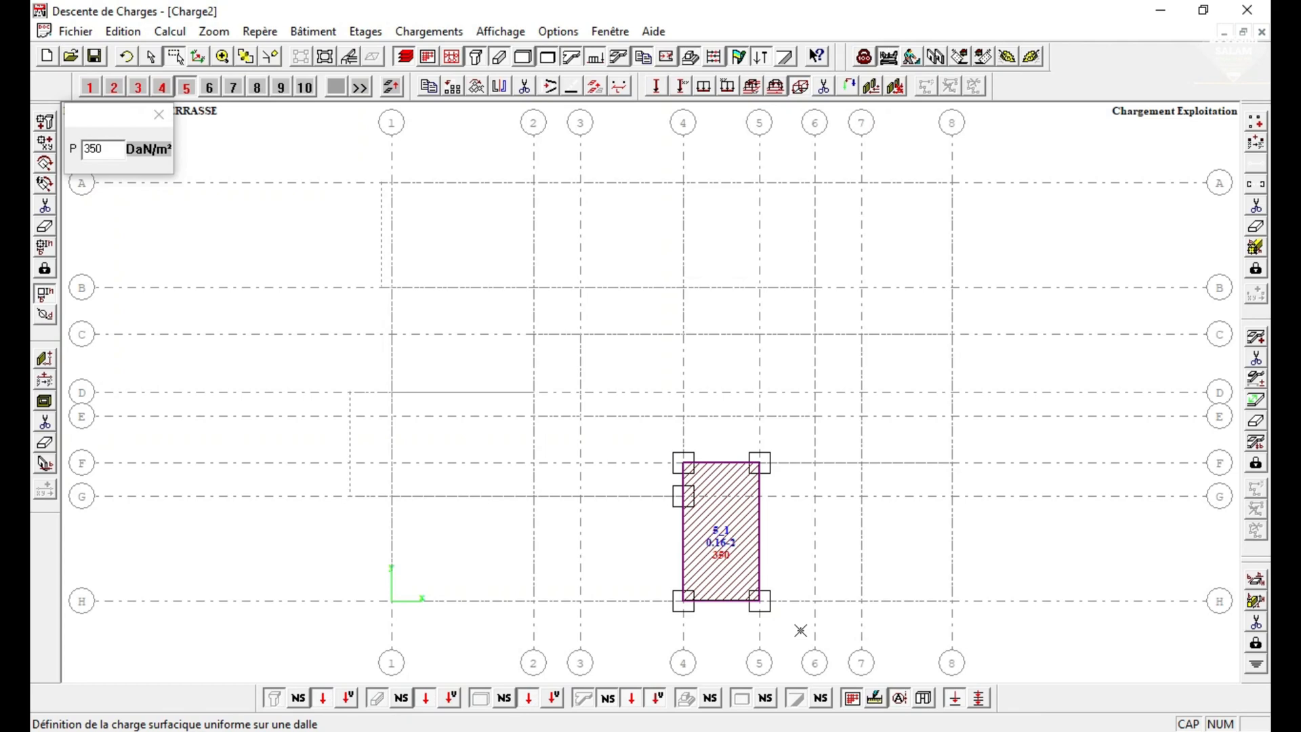
Apply an exploitation surface load of 250 DaN/m² to slab 2_14 on storey 2 (PH RDC) with the single-point cursor.
{"action": "left_click", "coordinate": [114, 87]}
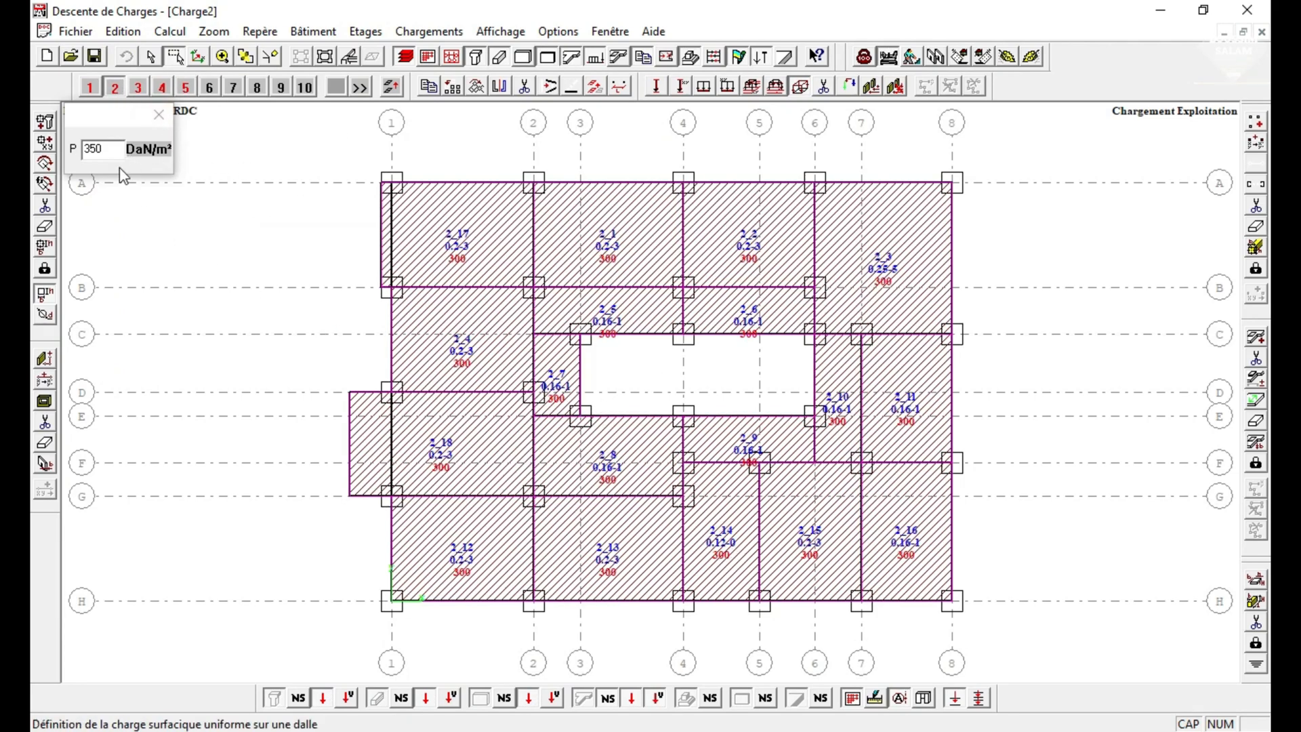
{"action": "double_click", "coordinate": [104, 150]}
{"action": "type", "text": "2."}
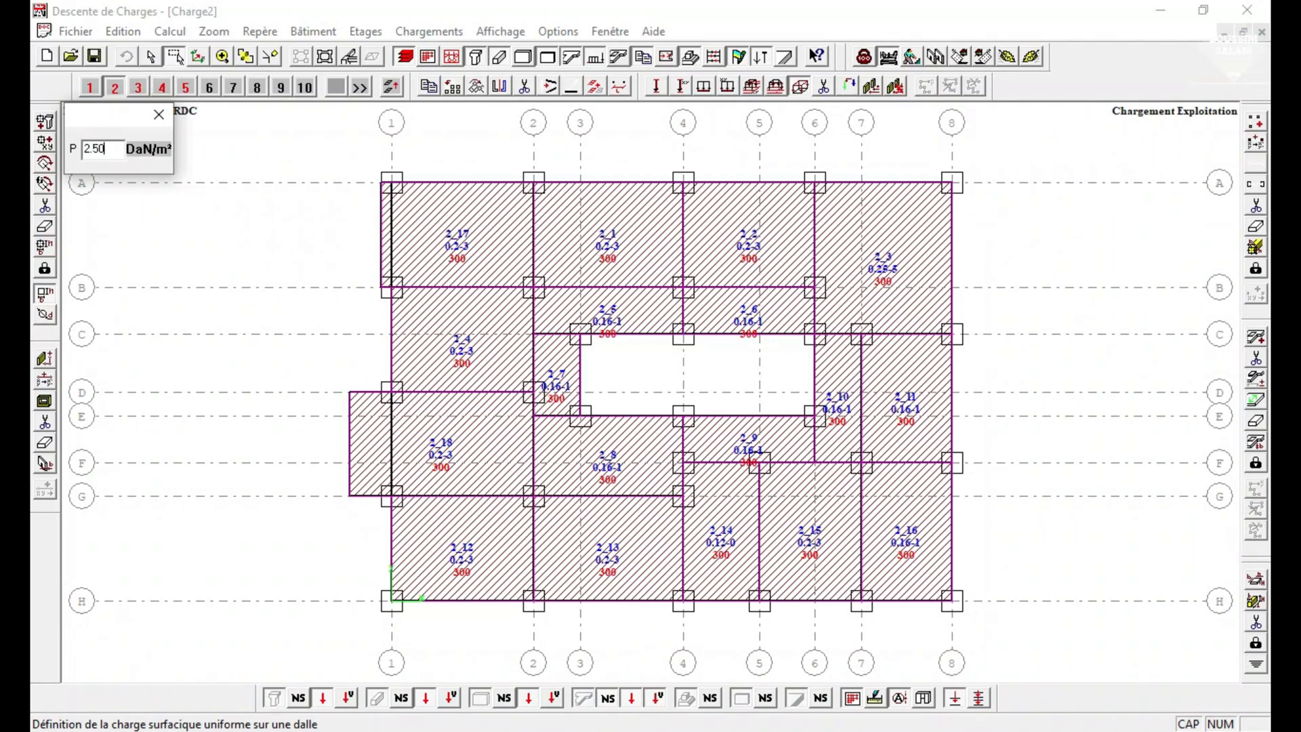
{"action": "double_click", "coordinate": [109, 149]}
{"action": "type", "text": "250"}
{"action": "key", "text": "Return"}
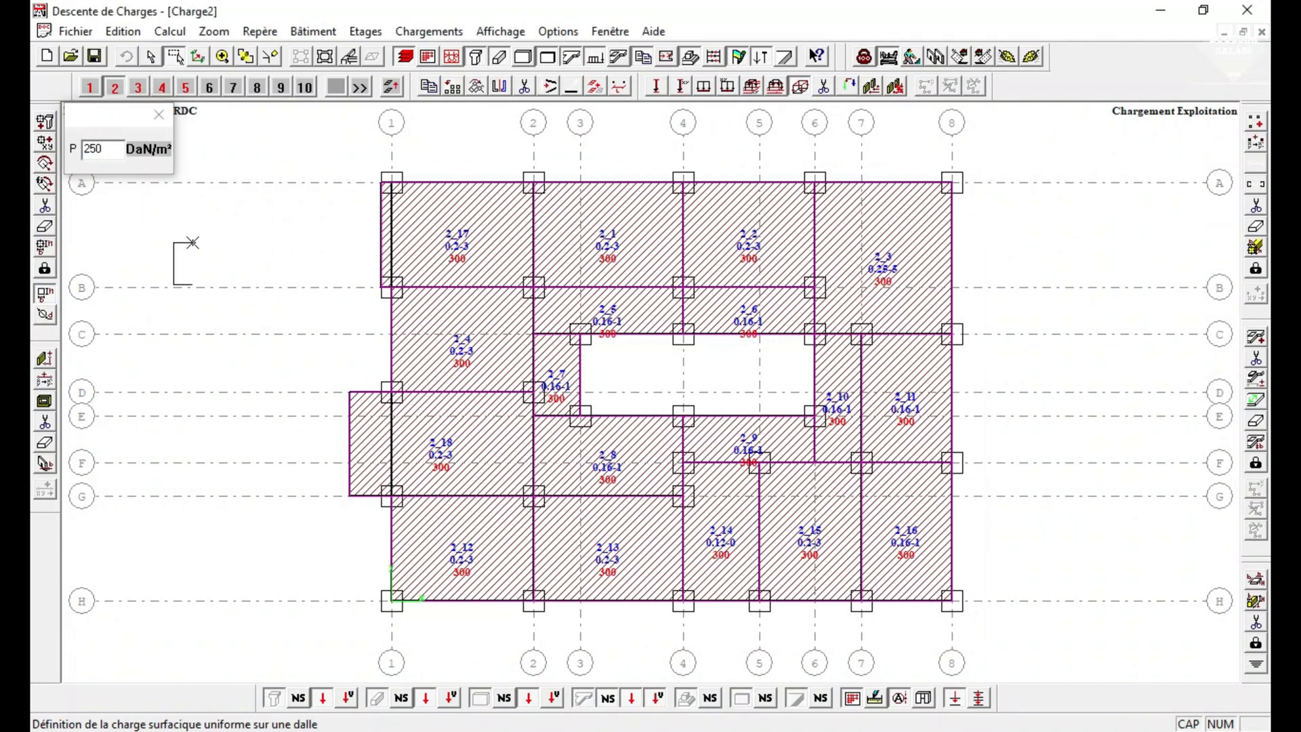
{"action": "left_click_drag", "start_coordinate": [122, 120], "coordinate": [165, 161]}
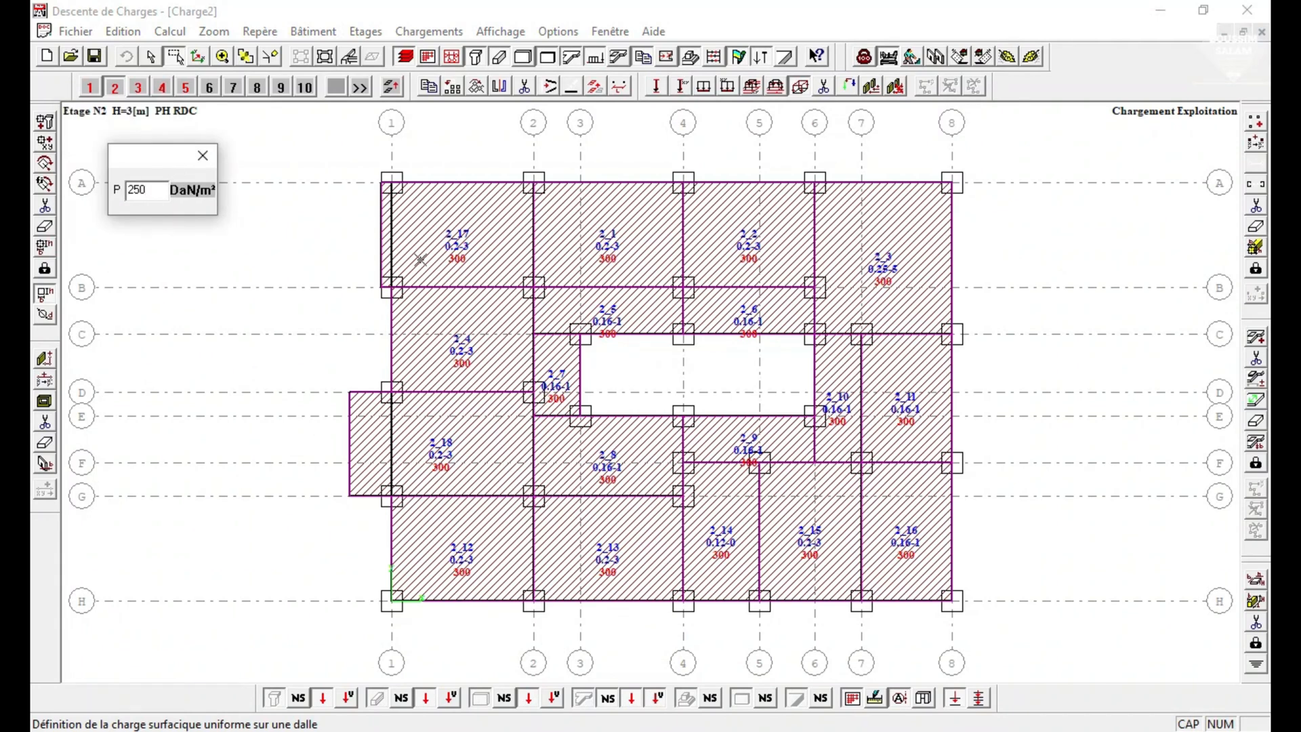
{"action": "right_click", "coordinate": [276, 315]}
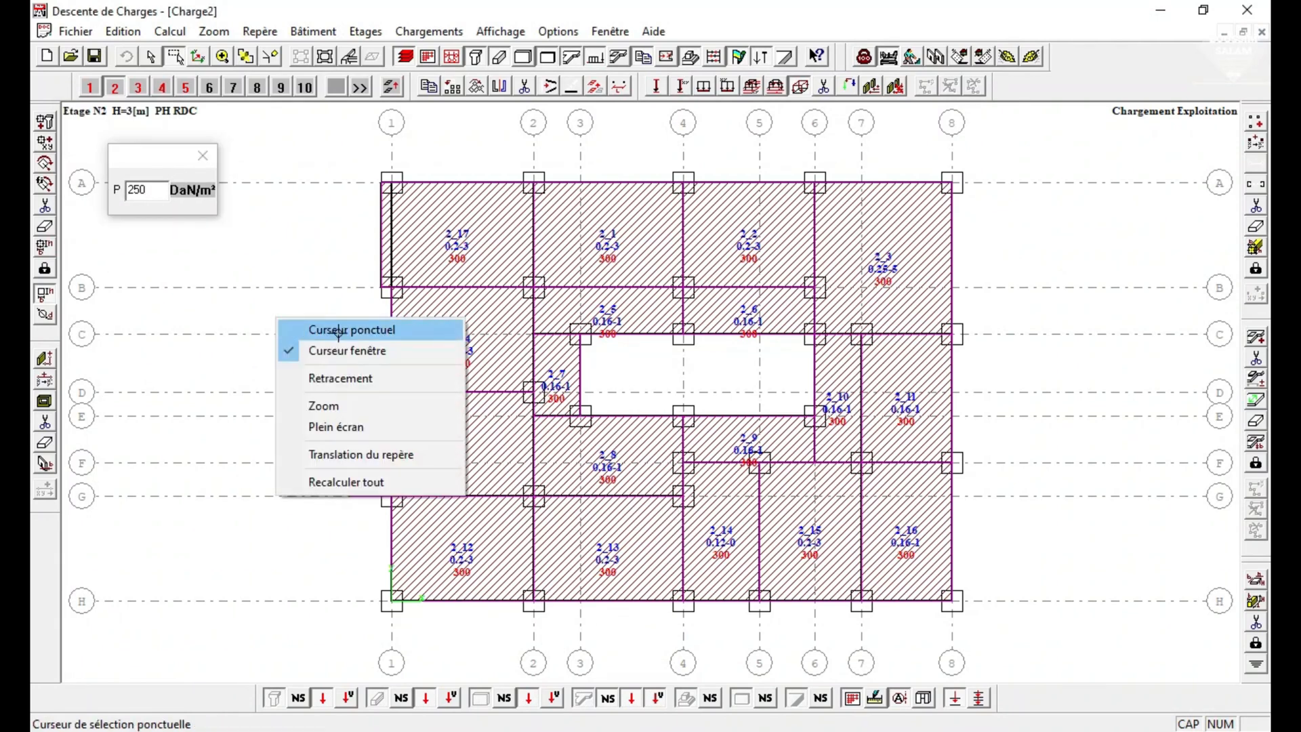
{"action": "left_click", "coordinate": [337, 331]}
{"action": "left_click", "coordinate": [722, 569]}
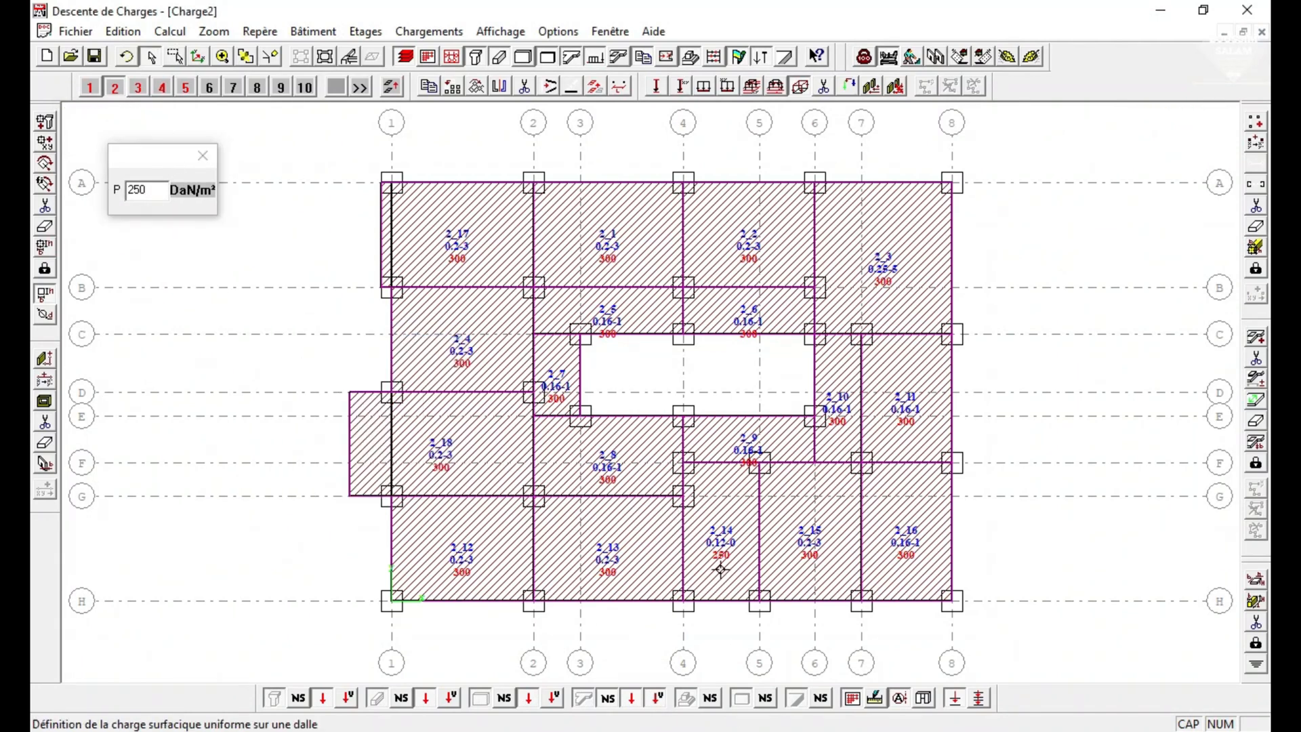
Apply the 250 DaN/m² exploitation load to slabs 3_14 and 4_14 on storeys 3 and 4, and close the load entry on storey 5.
{"action": "left_click", "coordinate": [138, 87]}
{"action": "left_click", "coordinate": [704, 562]}
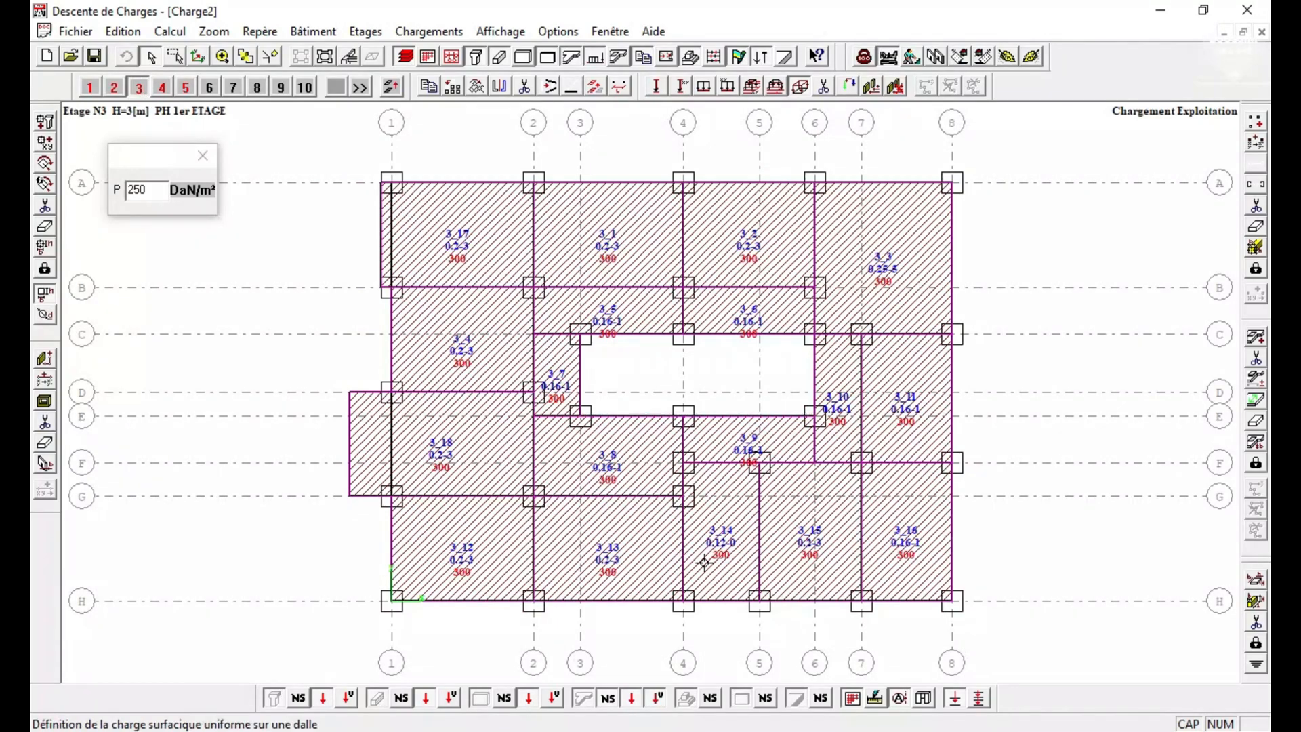
{"action": "left_click", "coordinate": [162, 87]}
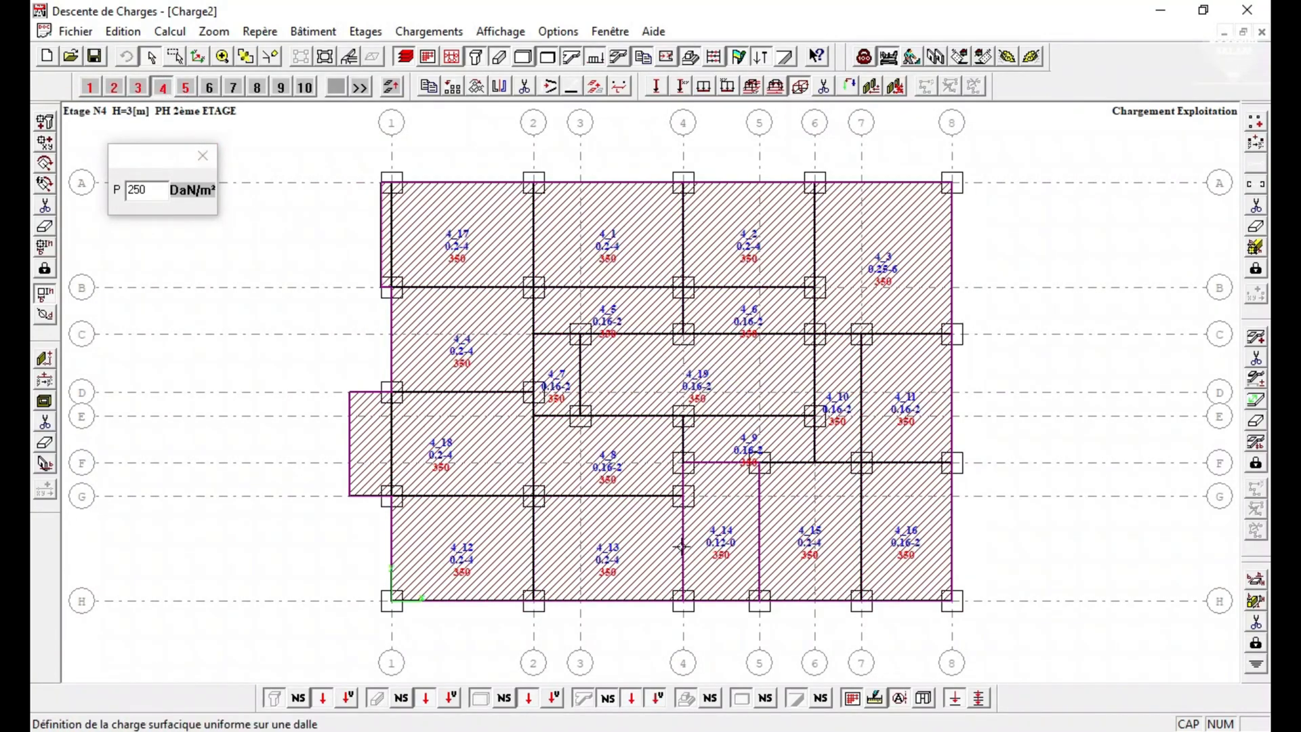
{"action": "left_click", "coordinate": [723, 549]}
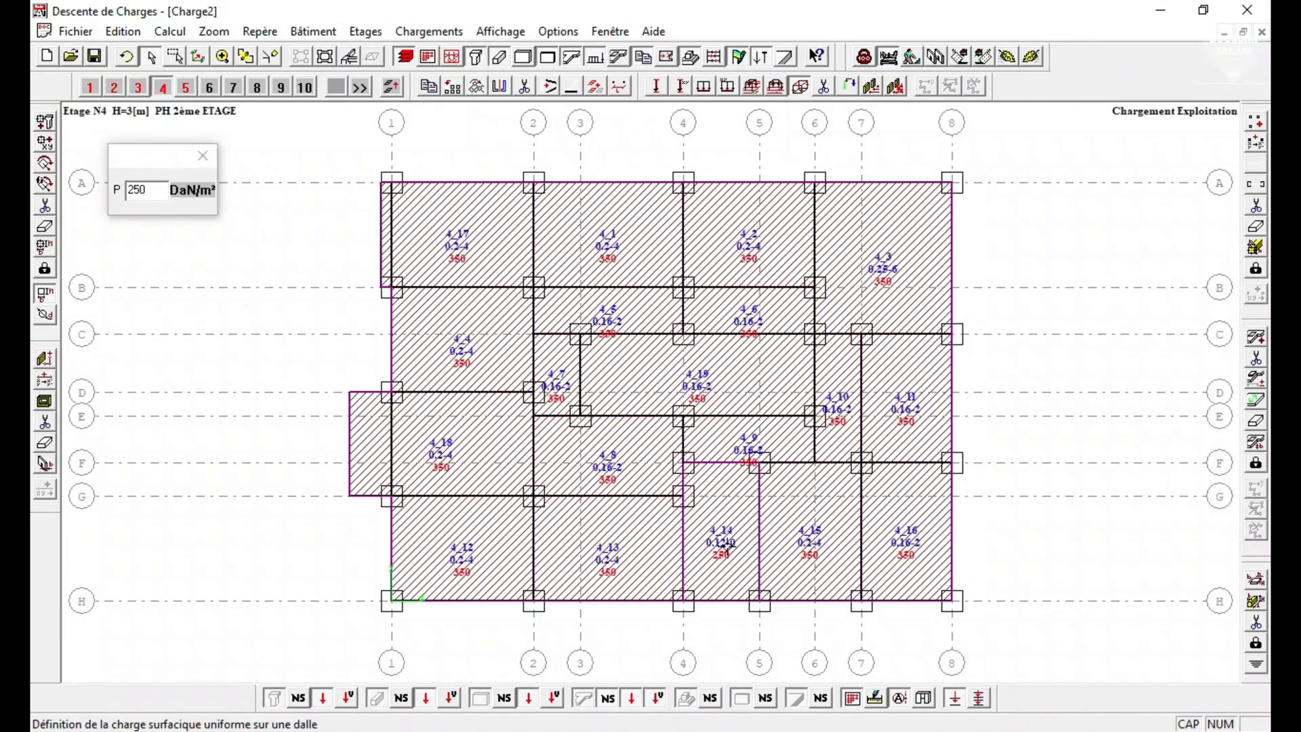
{"action": "left_click", "coordinate": [186, 87]}
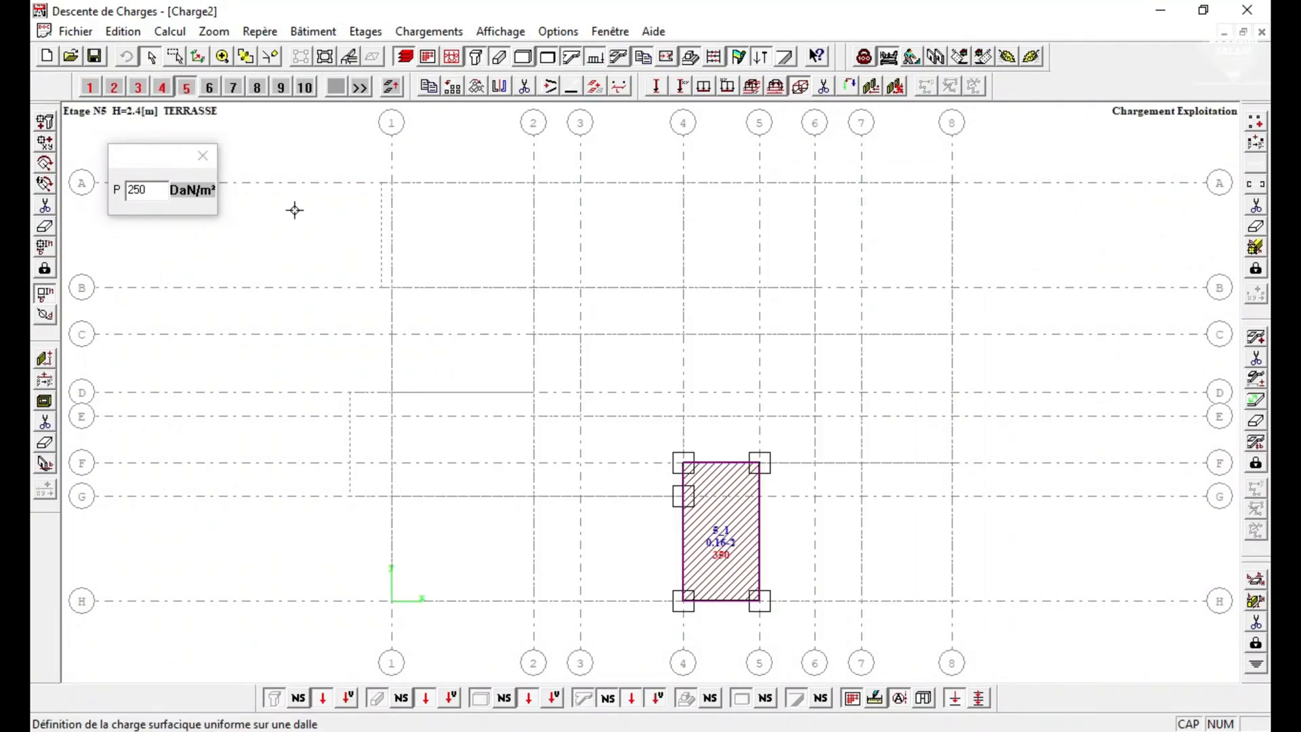
{"action": "left_click", "coordinate": [211, 160]}
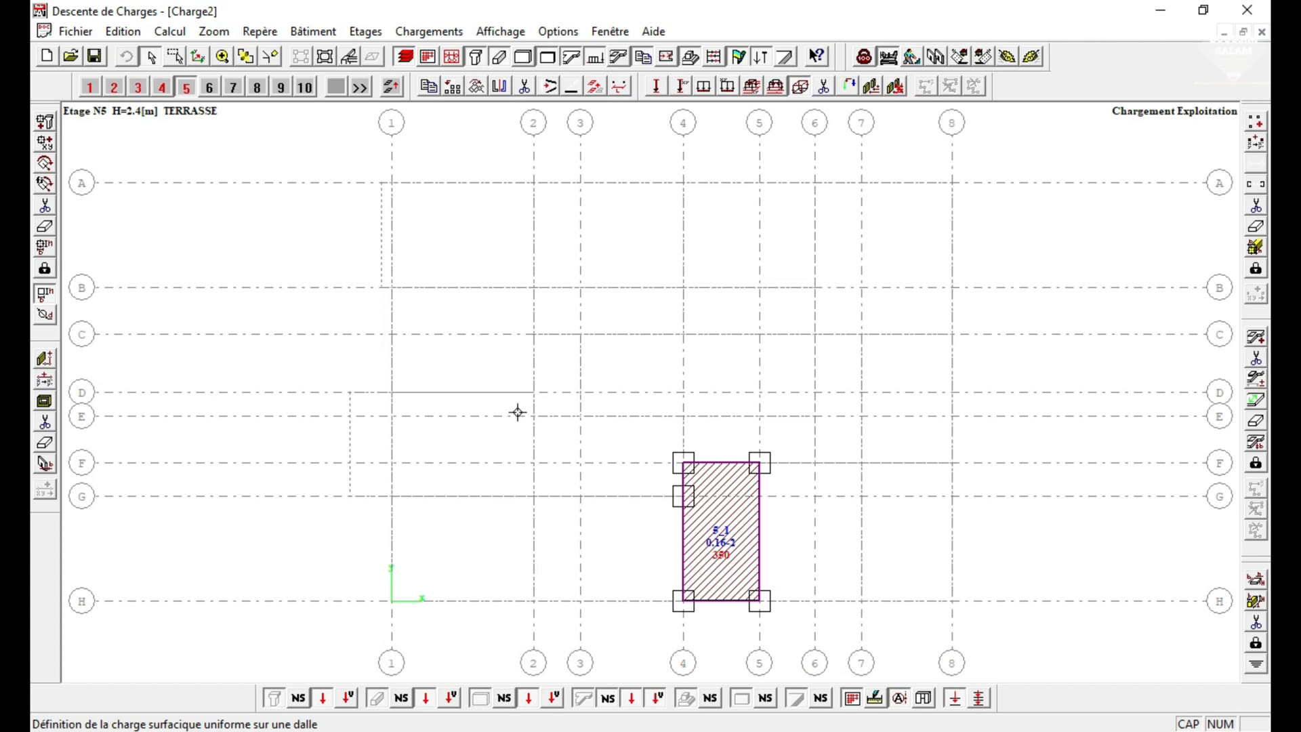
Make the partition loads (Cloisons) the current load case and display the partition materials on storey 1 (FONDATION).
{"action": "left_click", "coordinate": [864, 57]}
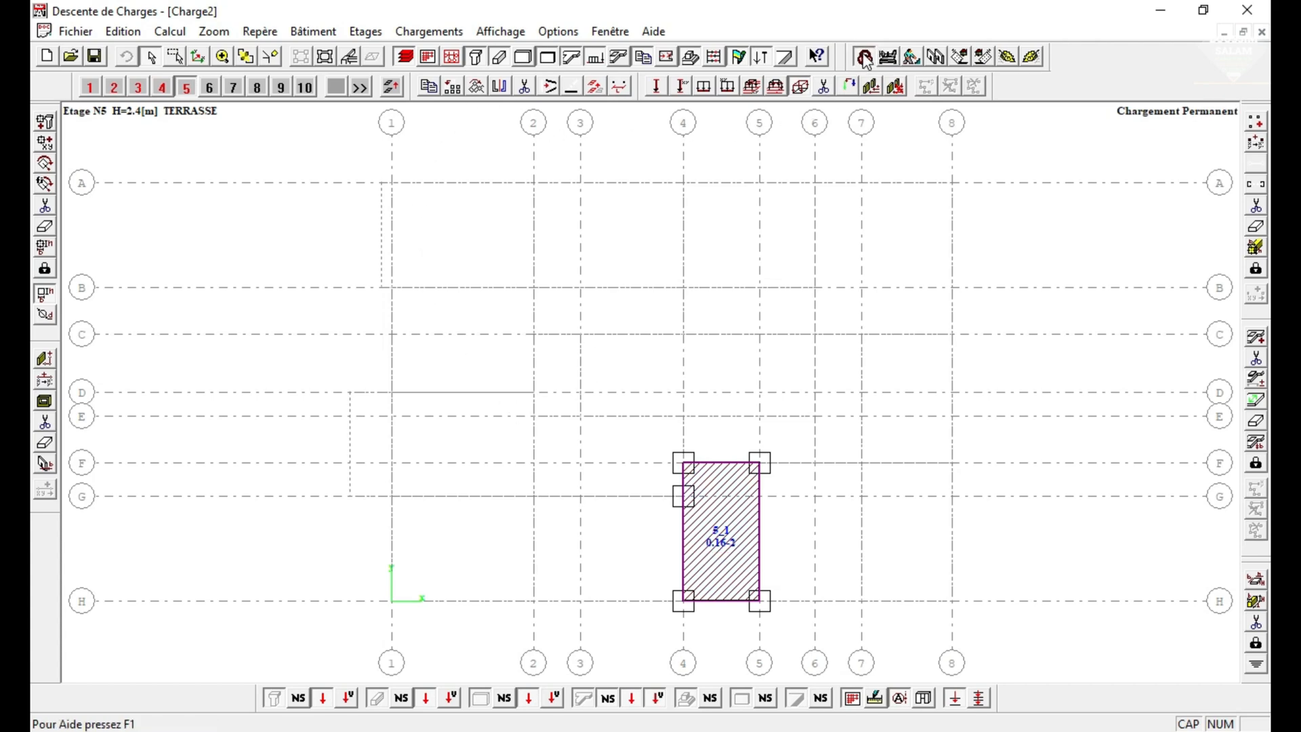
{"action": "left_click", "coordinate": [888, 57]}
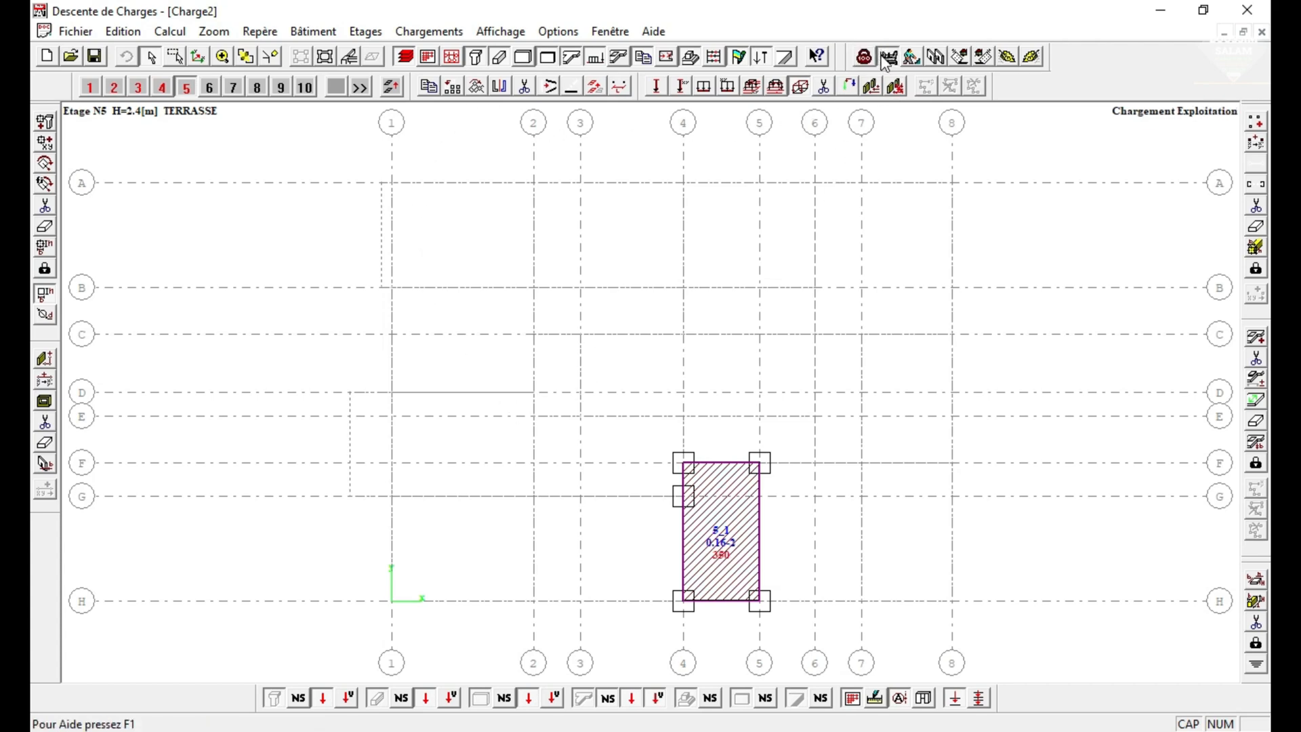
{"action": "left_click", "coordinate": [938, 57]}
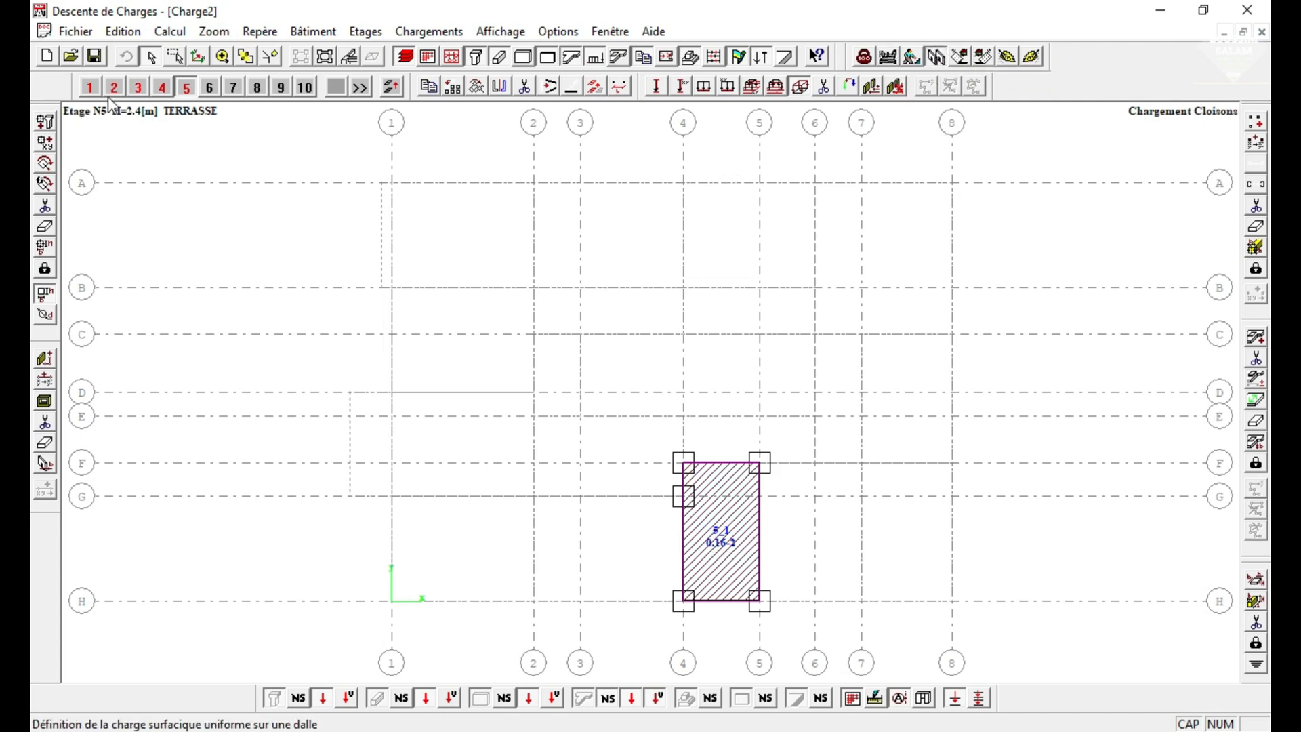
{"action": "left_click", "coordinate": [92, 88]}
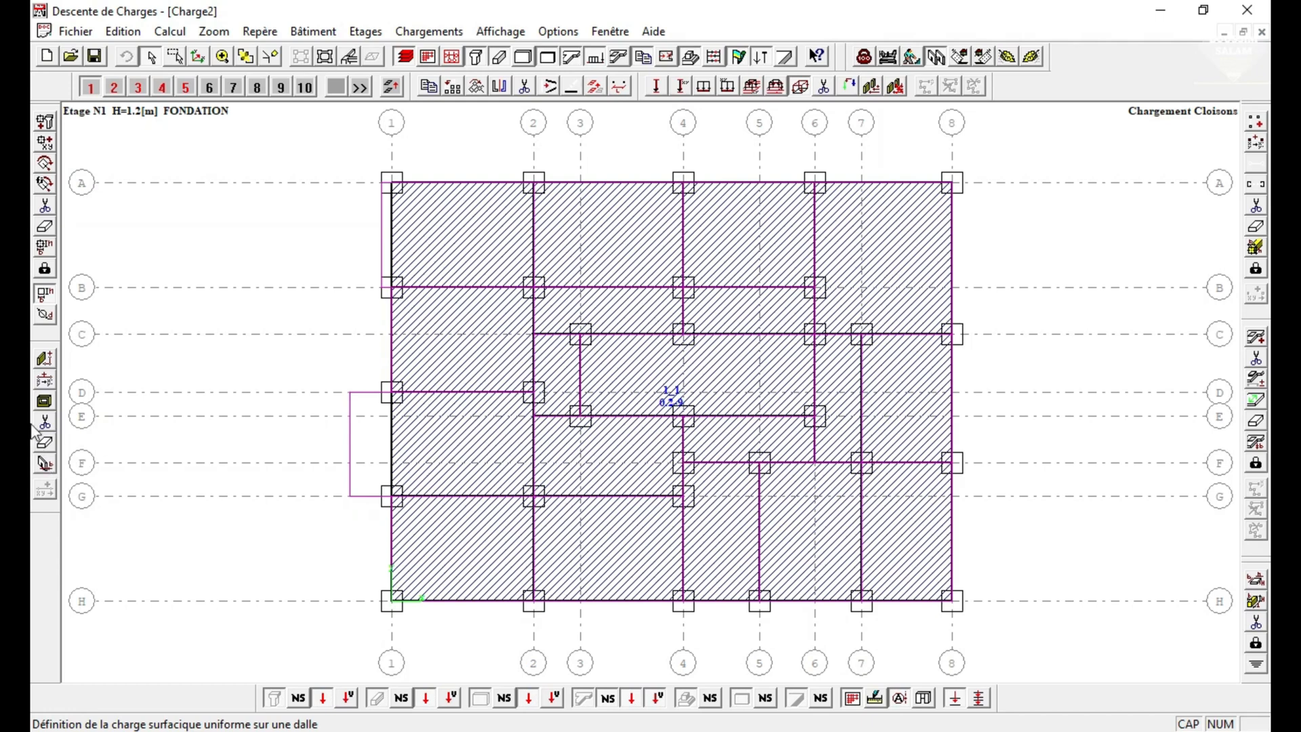
{"action": "left_click", "coordinate": [46, 461]}
{"action": "left_click_drag", "start_coordinate": [201, 164], "coordinate": [170, 153]}
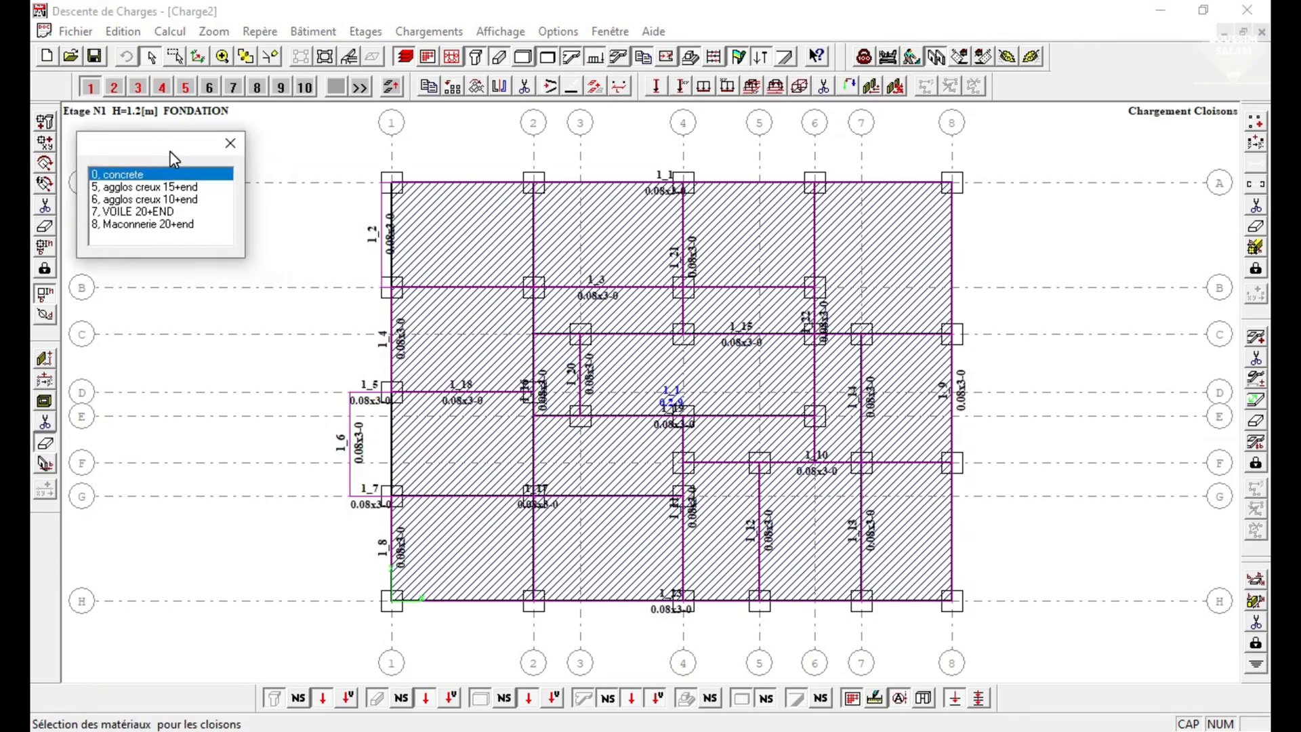
{"action": "left_click", "coordinate": [230, 143]}
Review the thicknesses and weights of the materials in the wall catalogue and leave it without changes.
{"action": "left_click", "coordinate": [557, 31]}
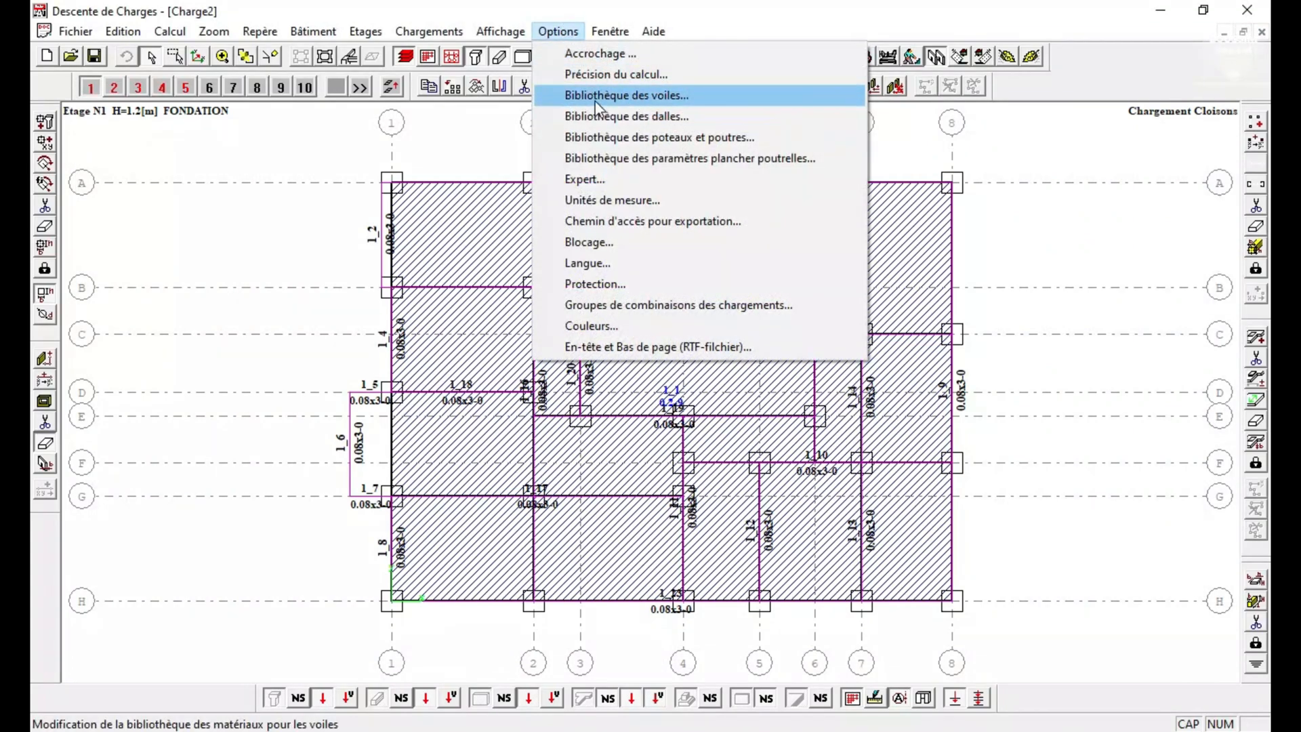
{"action": "left_click", "coordinate": [612, 101]}
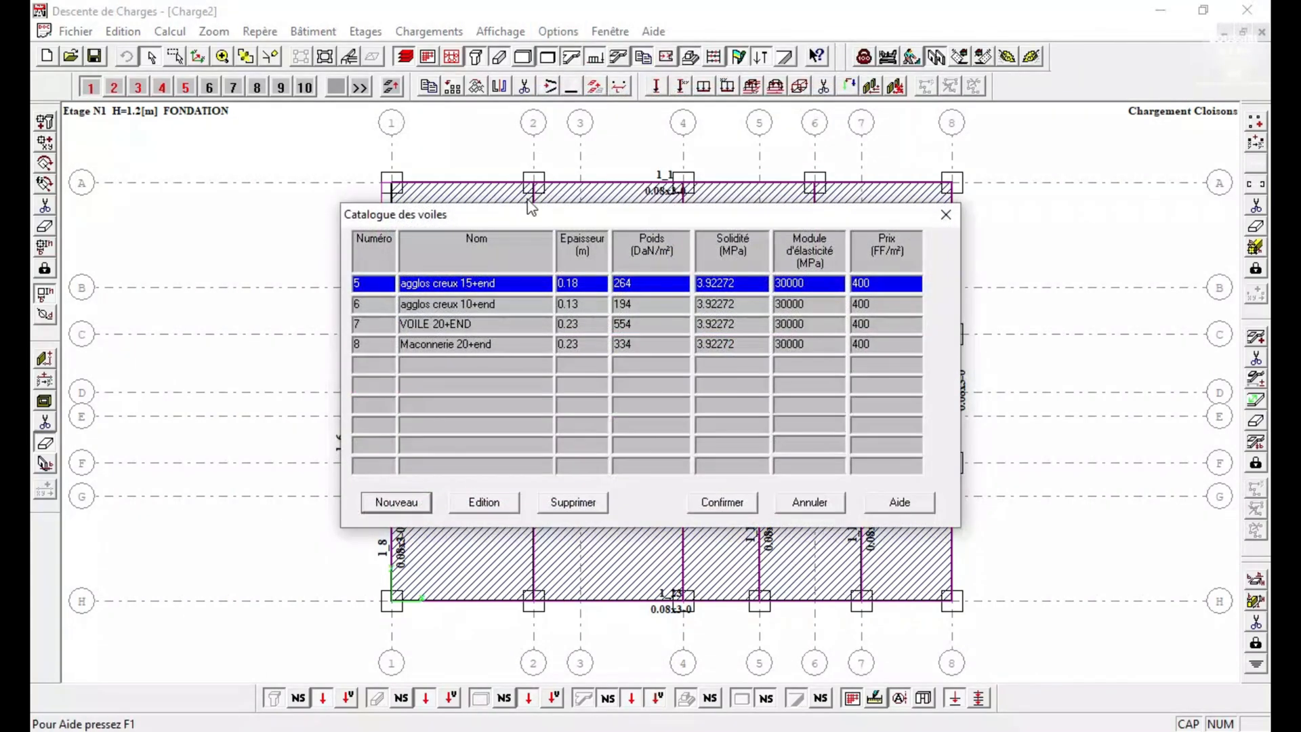
{"action": "left_click_drag", "start_coordinate": [568, 211], "coordinate": [368, 147]}
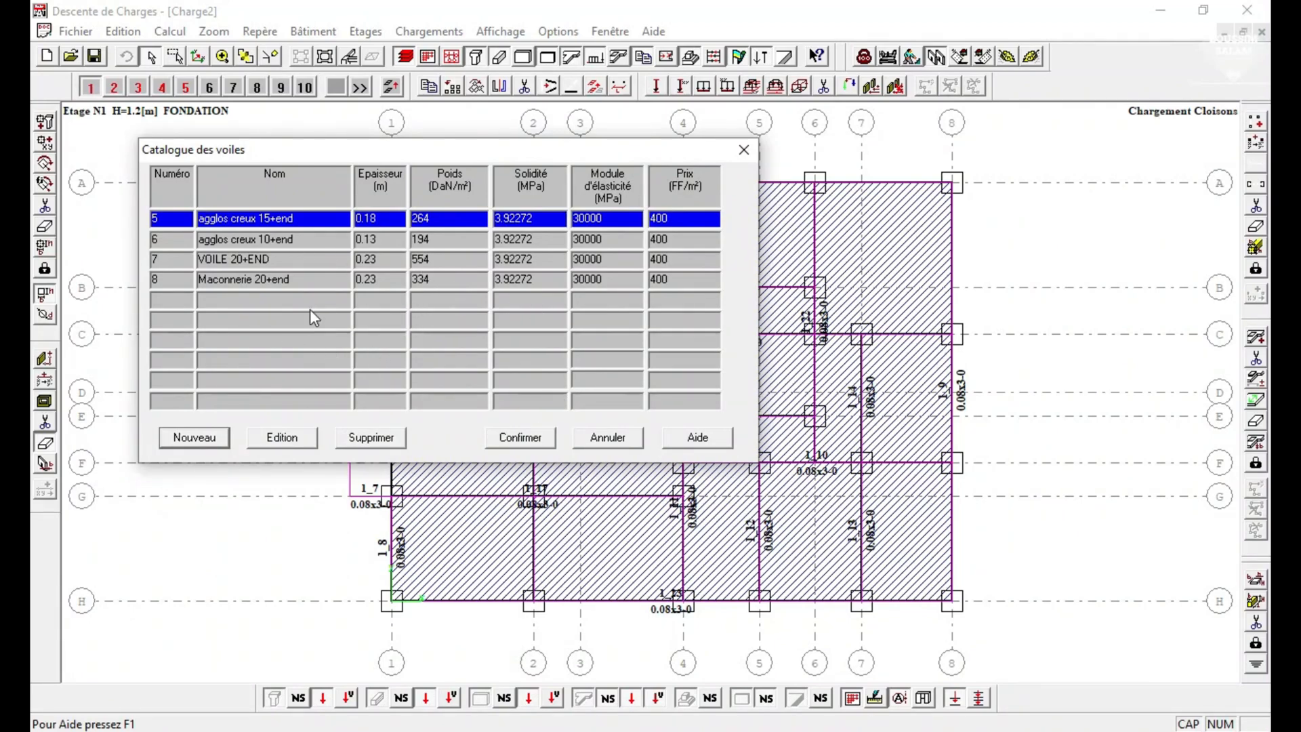
{"action": "left_click", "coordinate": [598, 439]}
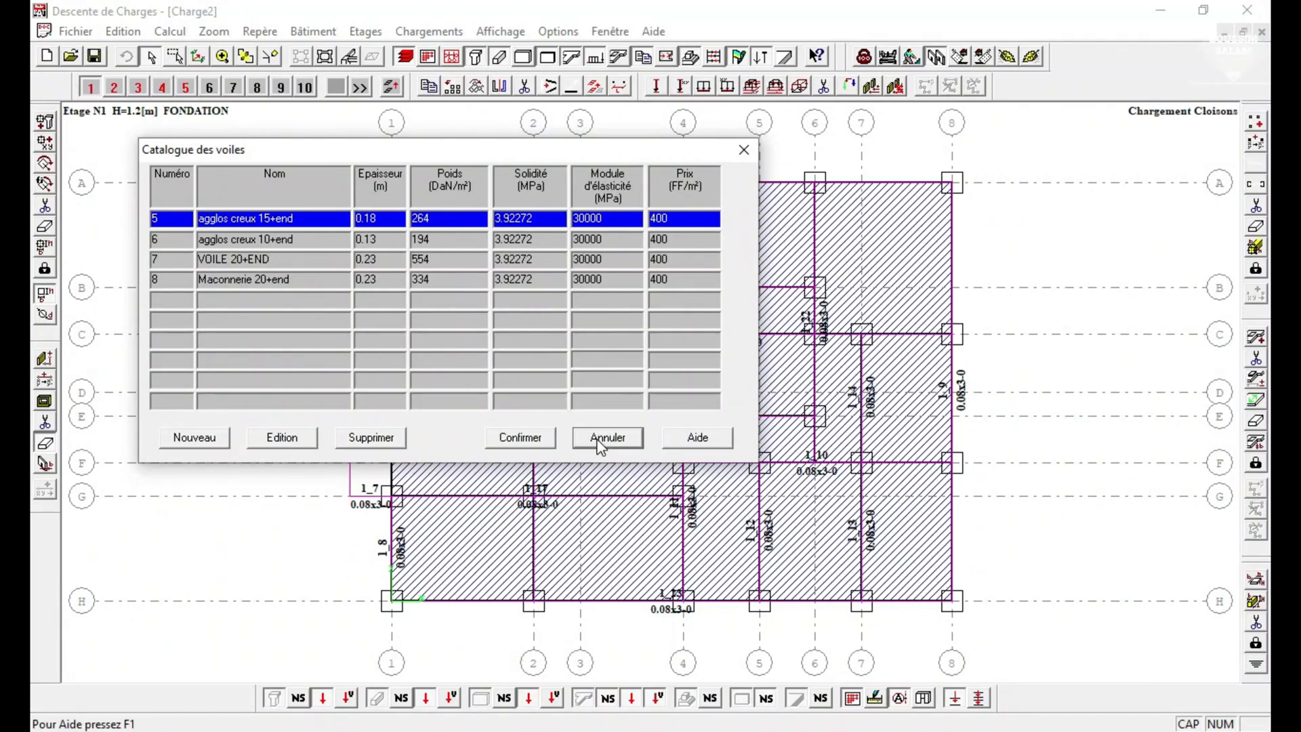
Assign material 8, Maconnerie 20+end, to all partitions of storey 1 (FONDATION) with the window cursor.
{"action": "left_click", "coordinate": [47, 445]}
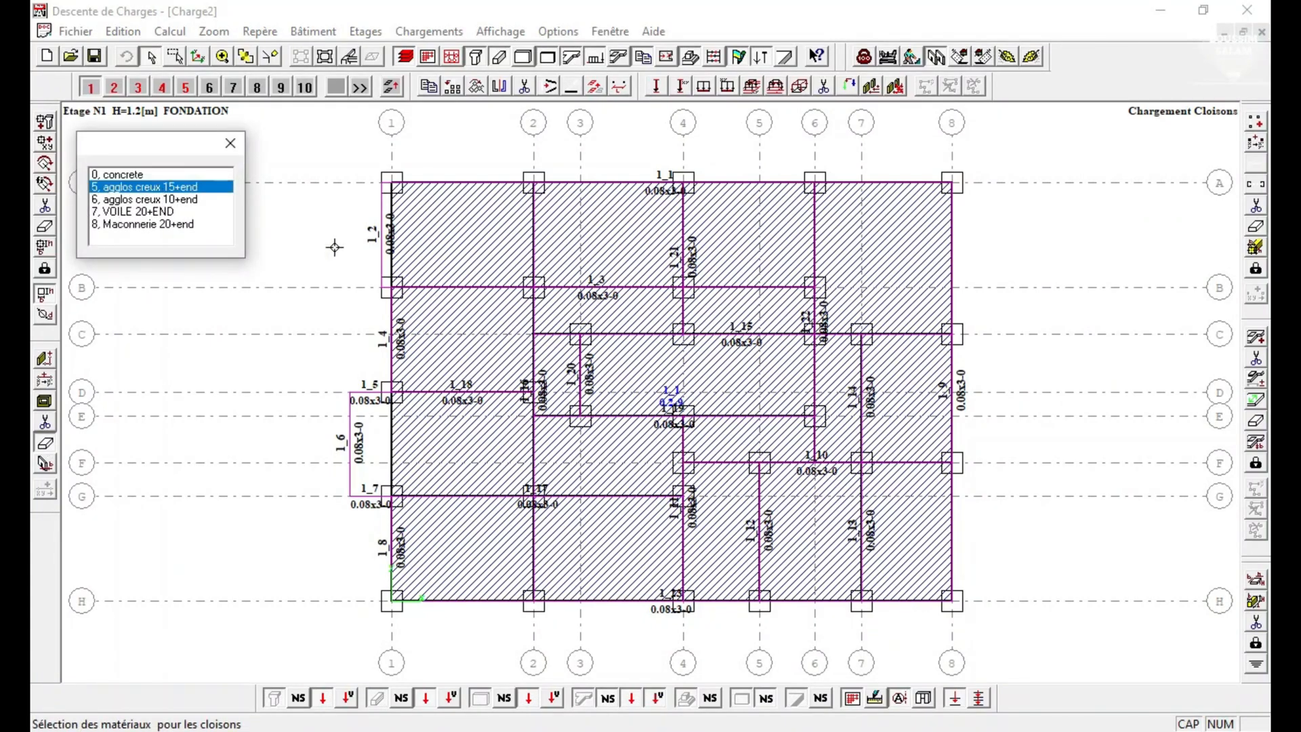
{"action": "left_click", "coordinate": [176, 189]}
{"action": "left_click_drag", "start_coordinate": [166, 151], "coordinate": [147, 144]}
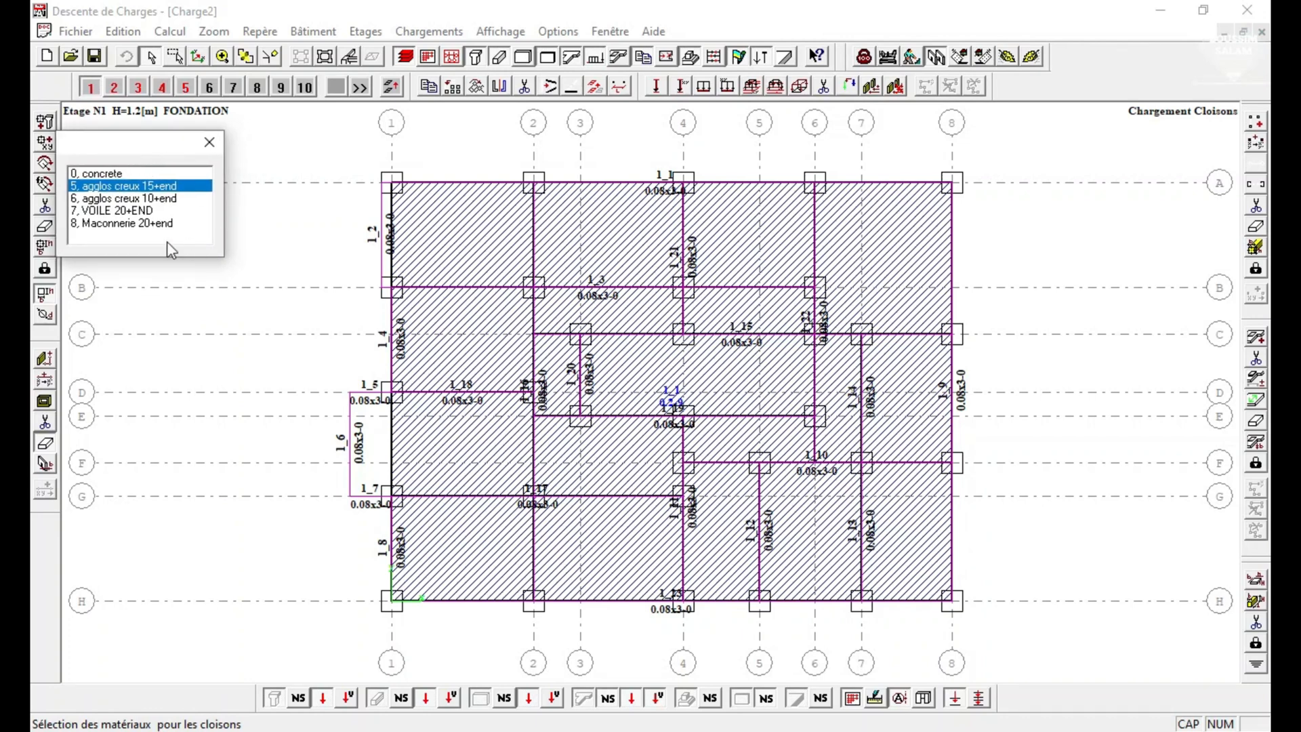
{"action": "left_click", "coordinate": [146, 226]}
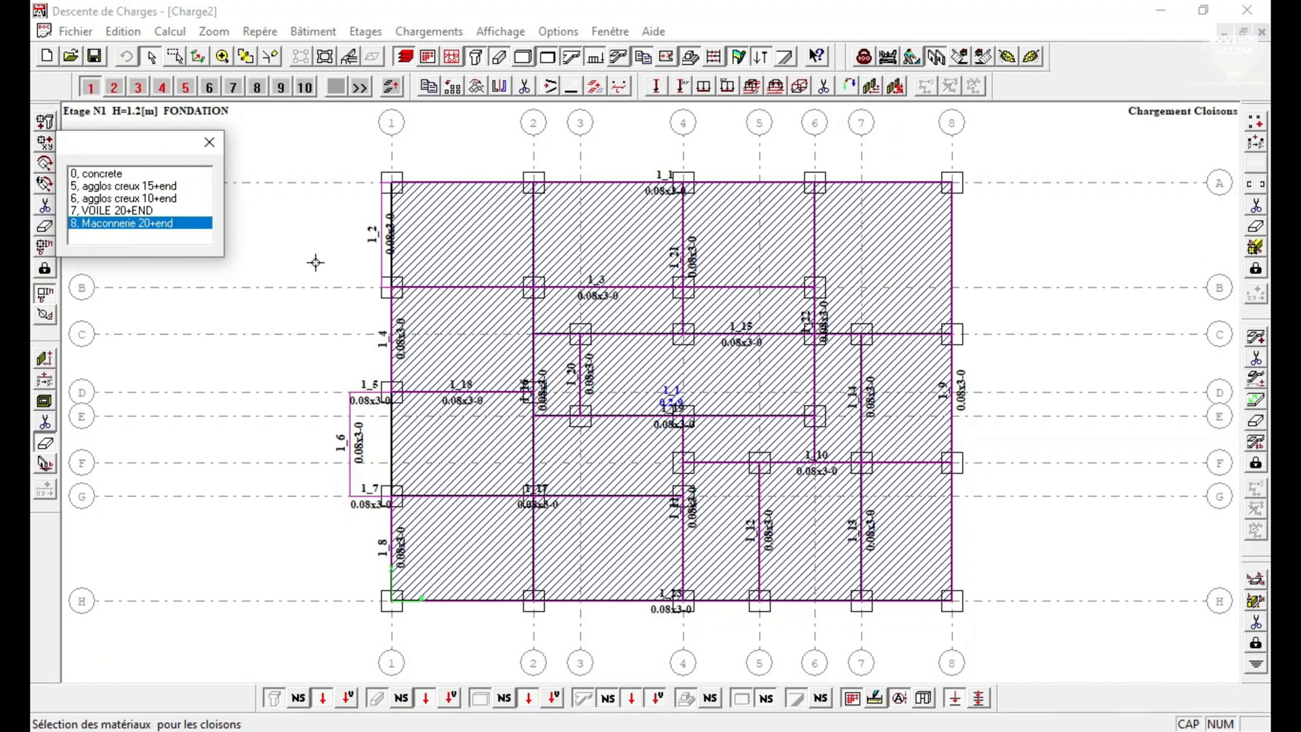
{"action": "right_click", "coordinate": [290, 157]}
{"action": "left_click", "coordinate": [329, 188]}
{"action": "left_click_drag", "start_coordinate": [306, 154], "coordinate": [1043, 637]}
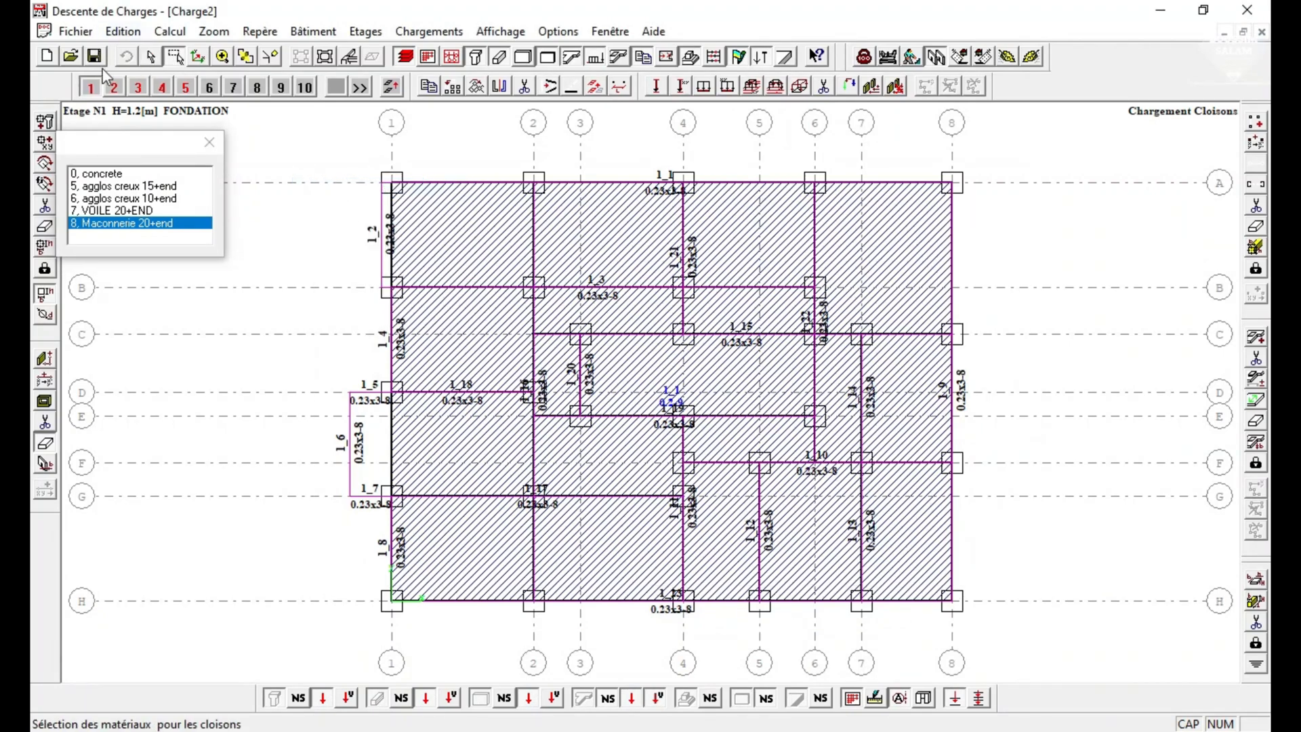
Assign the Maconnerie 20+end material to all partitions of storeys 2 to 5 and close the materials list.
{"action": "left_click", "coordinate": [114, 87]}
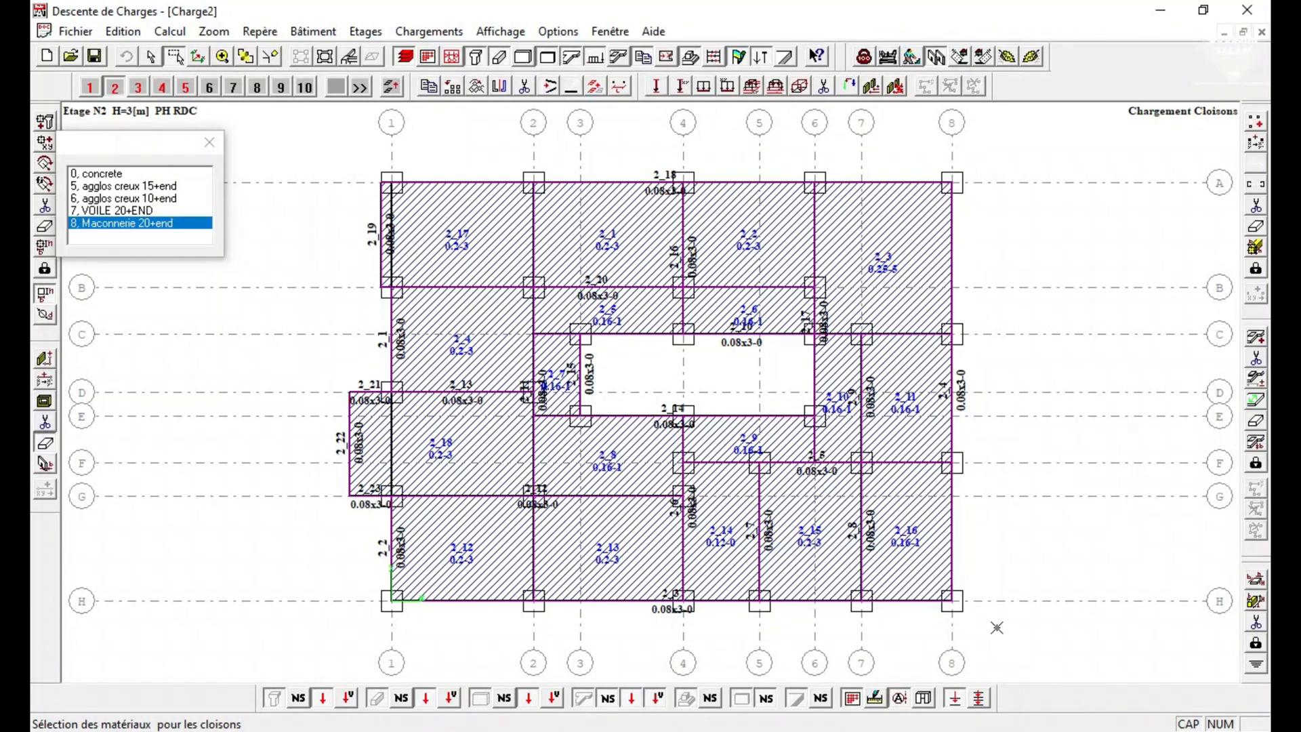
{"action": "left_click", "coordinate": [138, 86]}
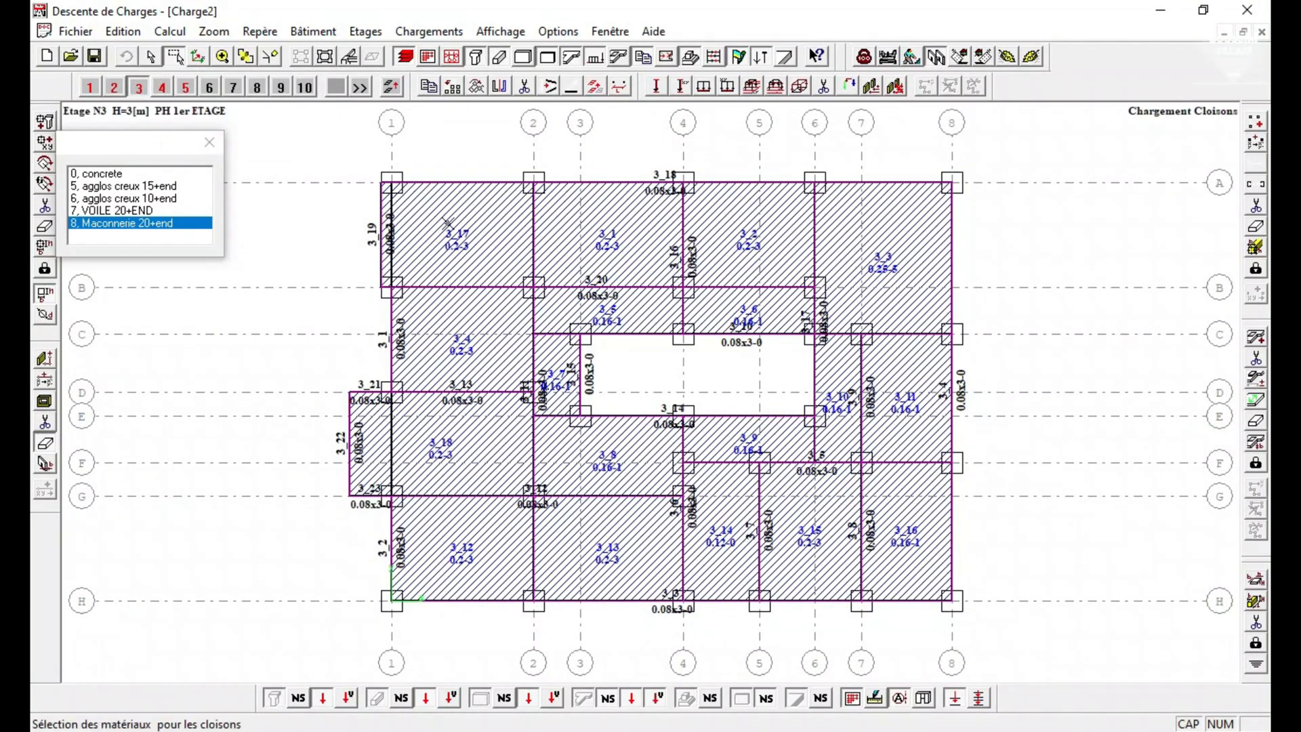
{"action": "left_click_drag", "start_coordinate": [320, 145], "coordinate": [1025, 643]}
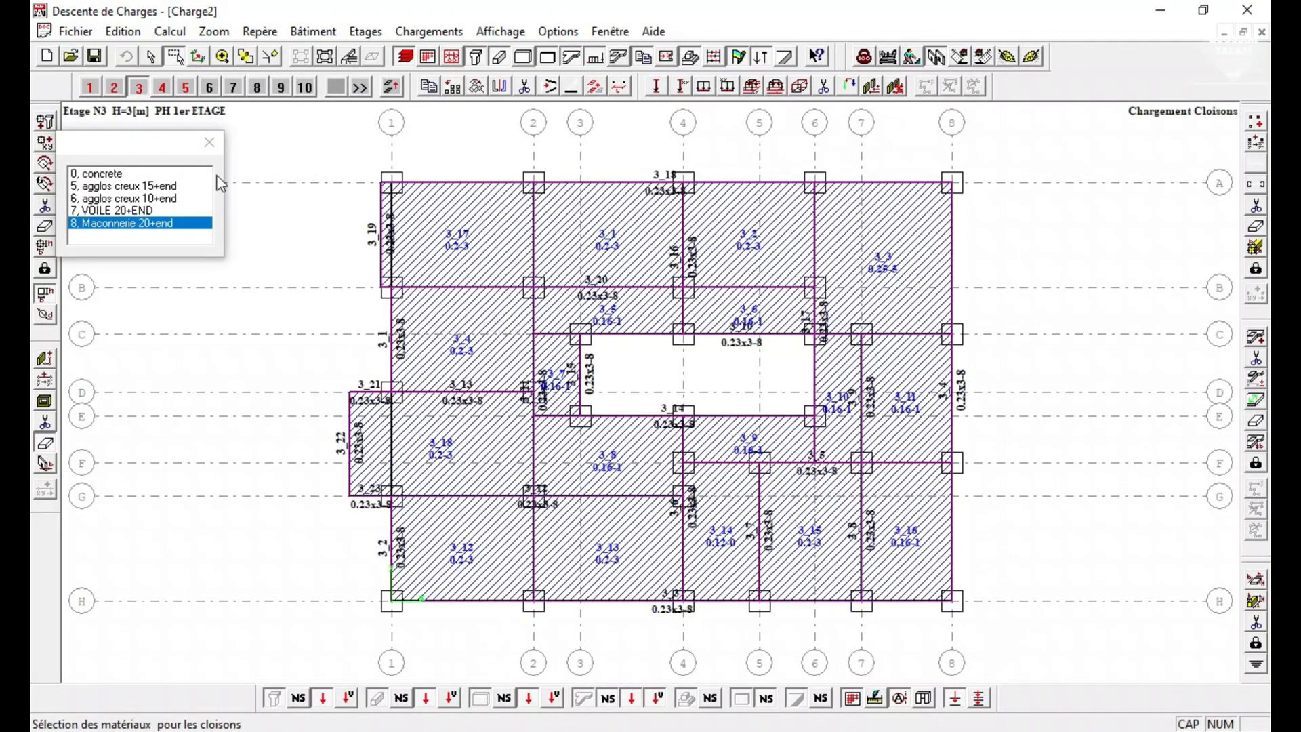
{"action": "left_click", "coordinate": [162, 87]}
{"action": "left_click_drag", "start_coordinate": [320, 145], "coordinate": [1072, 635]}
{"action": "left_click", "coordinate": [185, 87]}
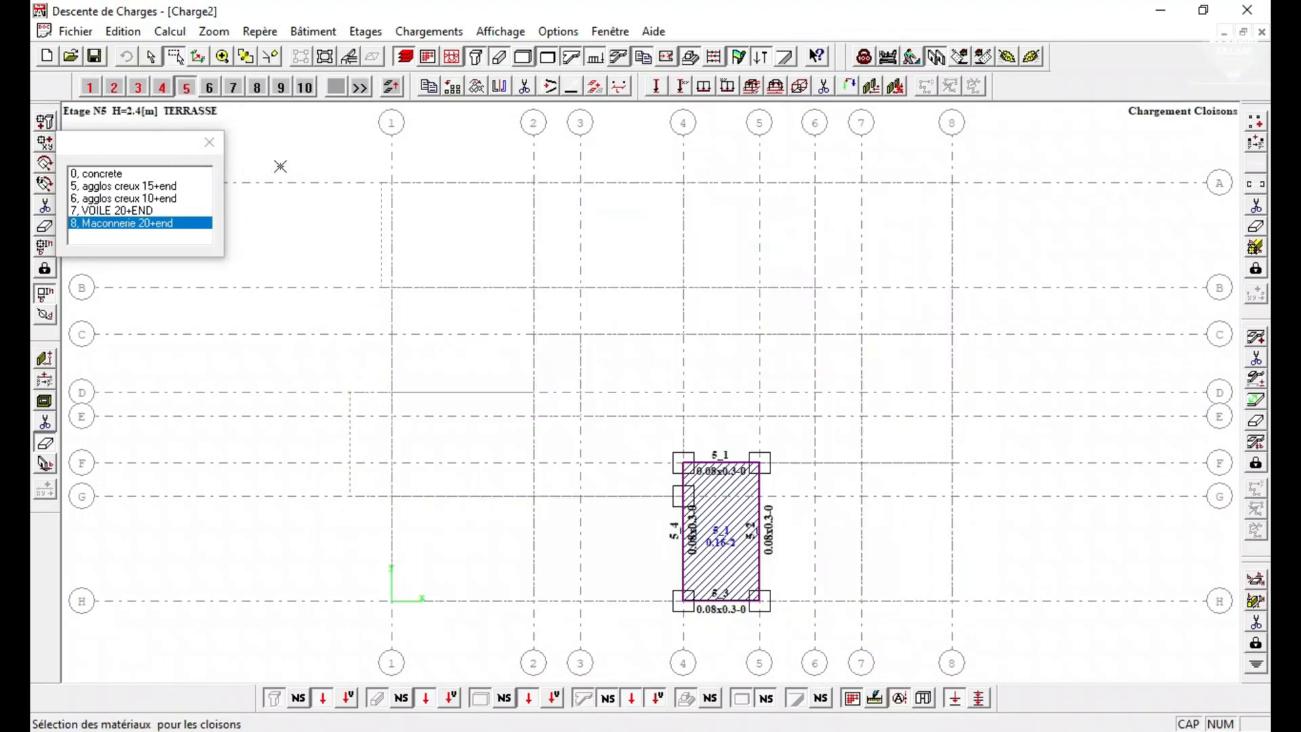
{"action": "left_click_drag", "start_coordinate": [353, 156], "coordinate": [819, 629]}
{"action": "left_click", "coordinate": [210, 141]}
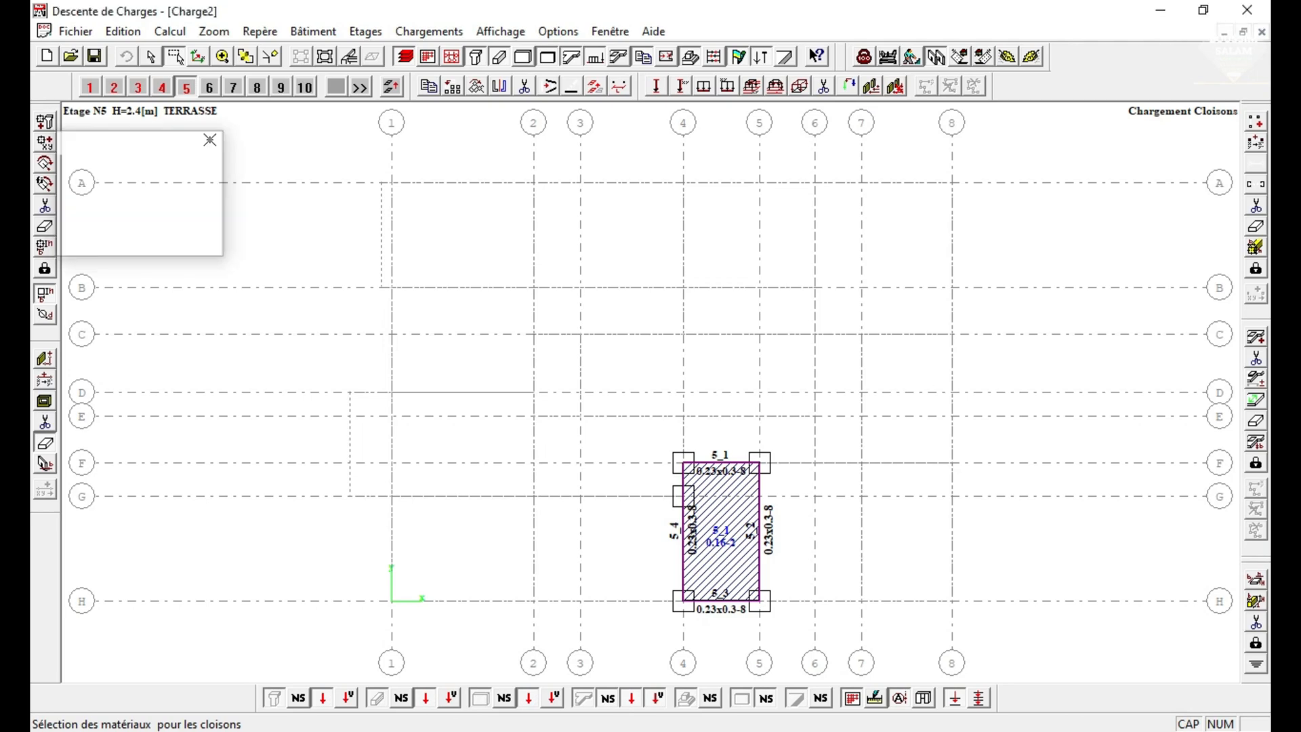
Return to storey 1 and enable Séisme1, Séisme2, Vent1 and Vent2 in the horizontal loads definition.
{"action": "left_click", "coordinate": [90, 88]}
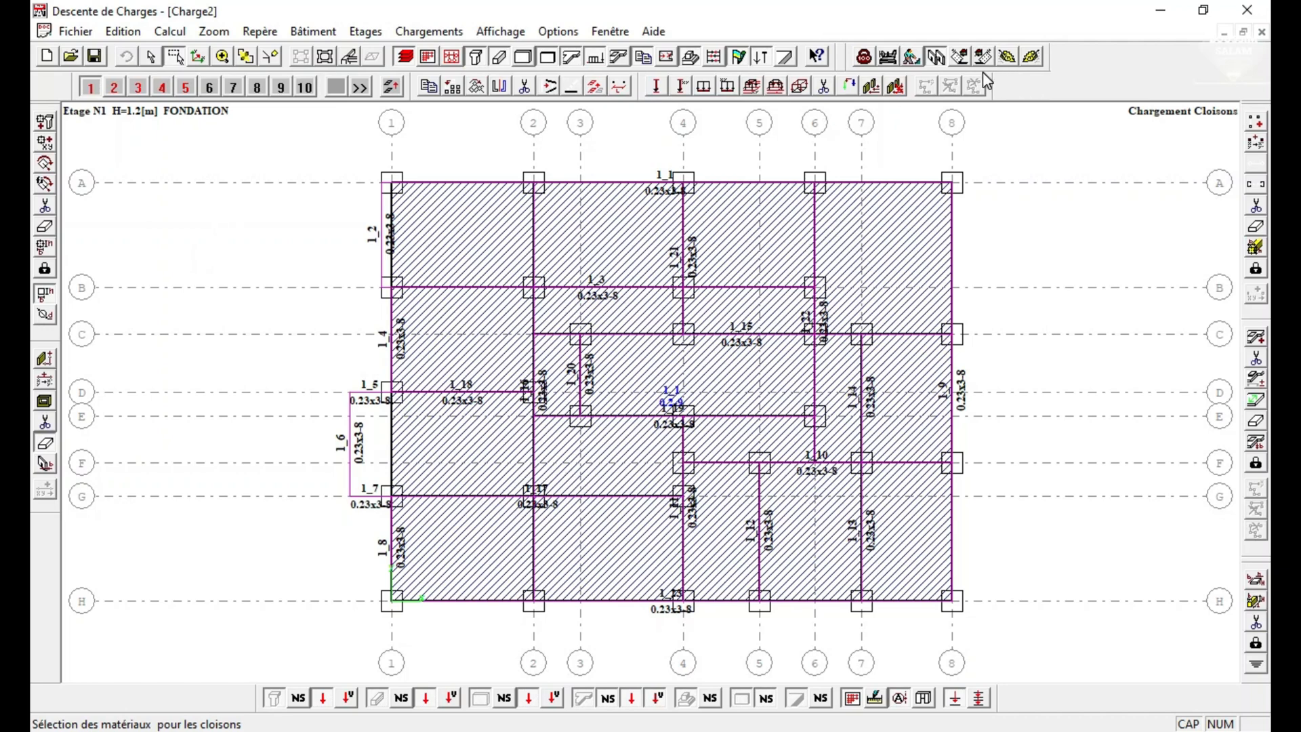
{"action": "left_click", "coordinate": [872, 91]}
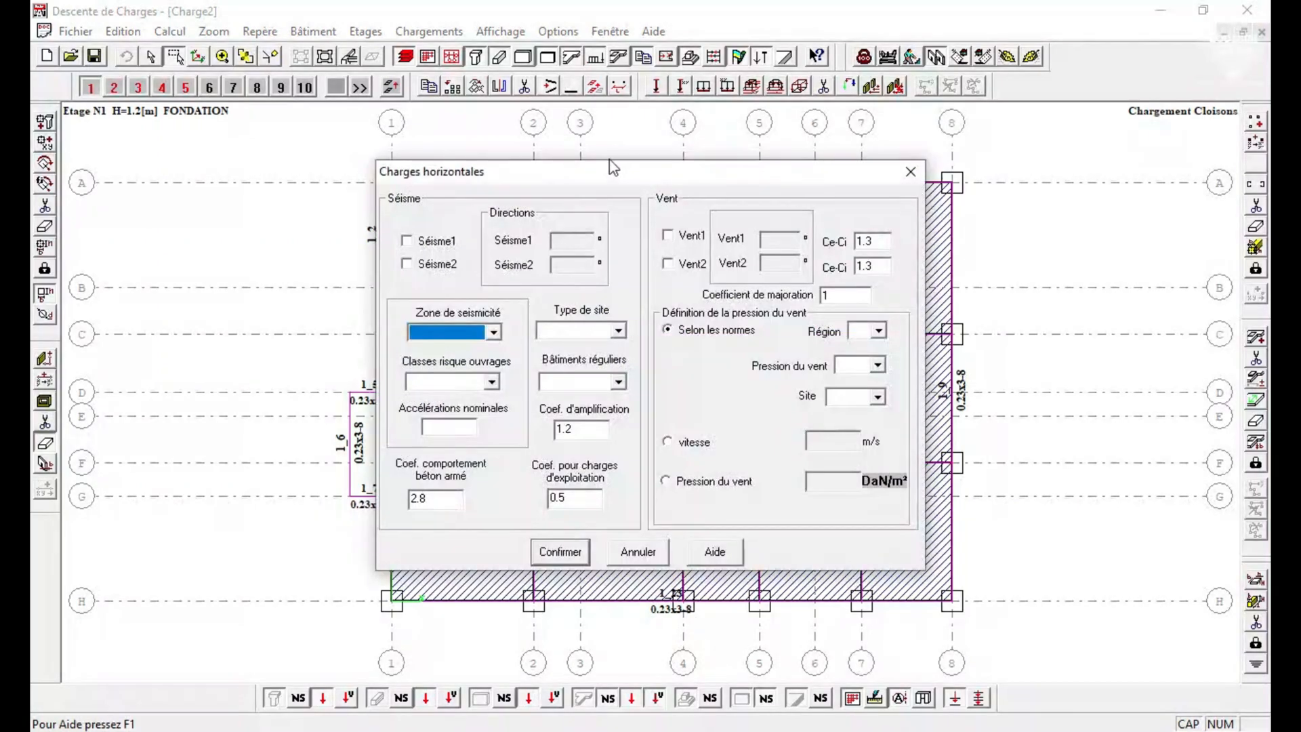
{"action": "left_click_drag", "start_coordinate": [614, 173], "coordinate": [458, 100]}
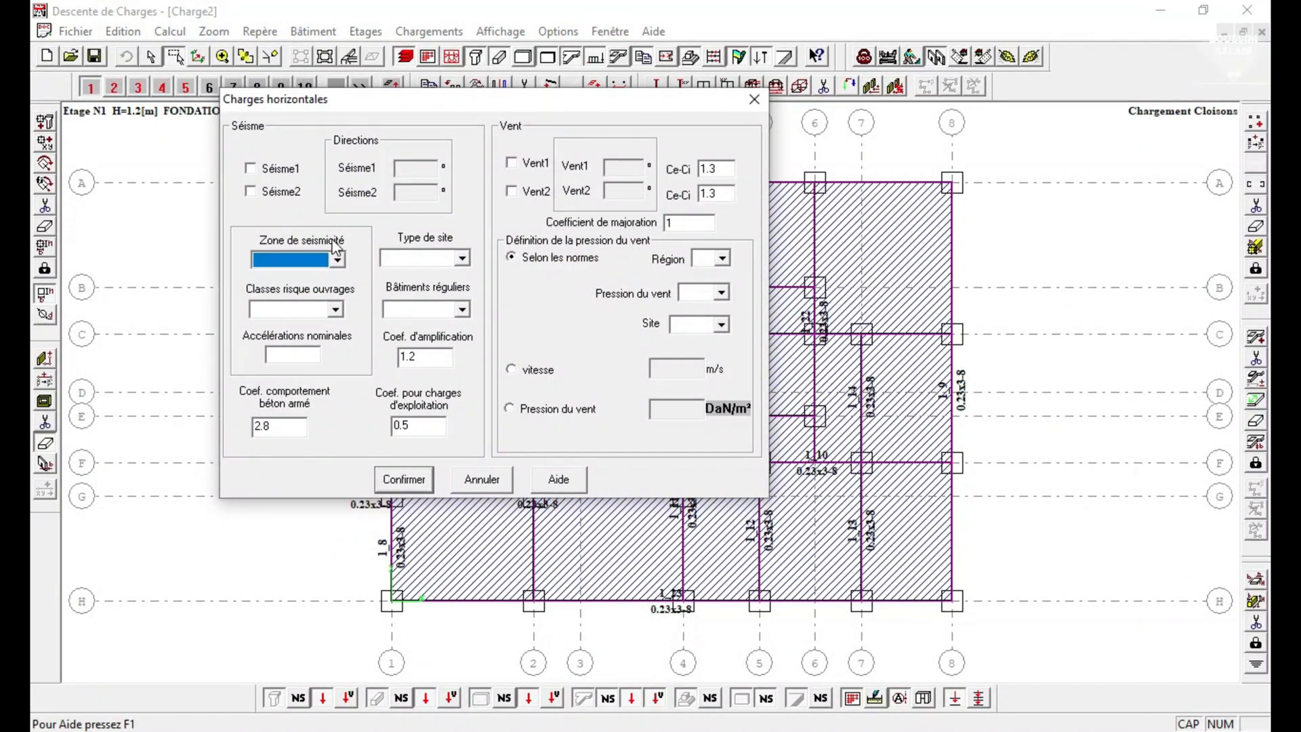
{"action": "left_click", "coordinate": [256, 170]}
{"action": "left_click", "coordinate": [252, 193]}
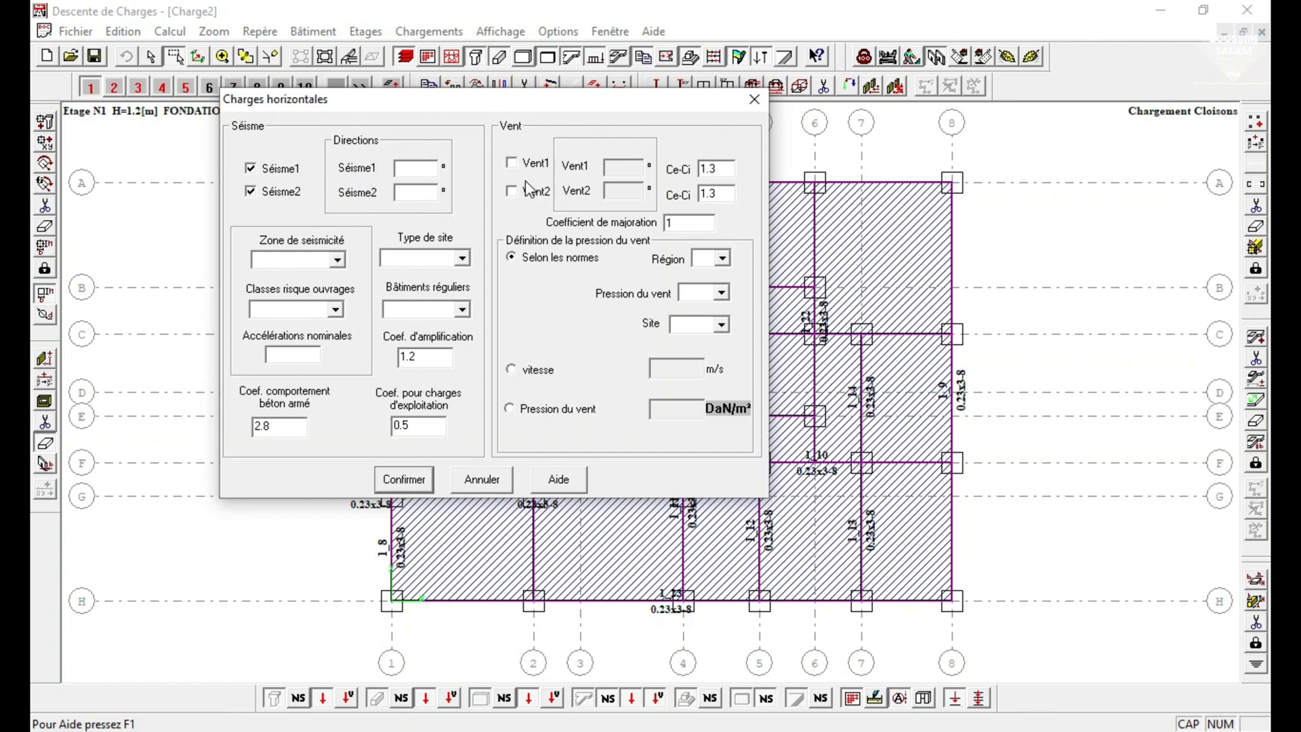
{"action": "left_click", "coordinate": [514, 164]}
{"action": "left_click", "coordinate": [513, 193]}
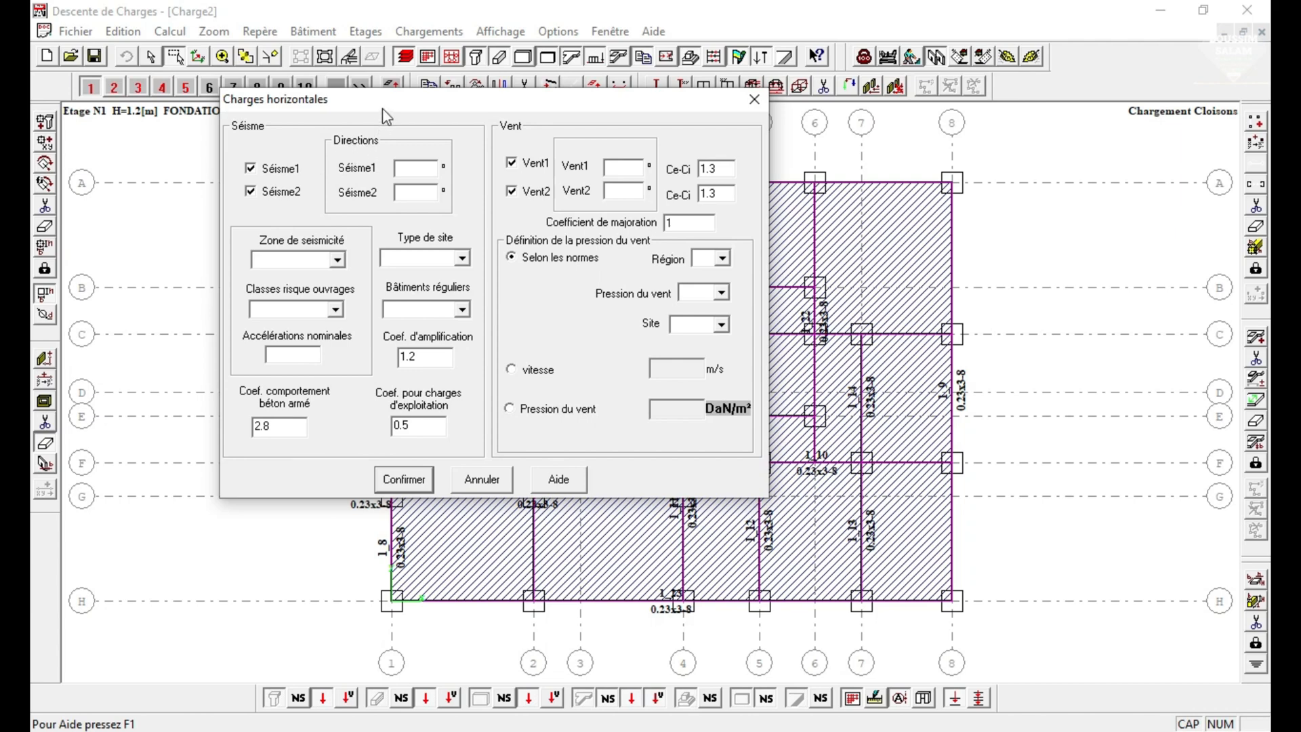
{"action": "left_click_drag", "start_coordinate": [385, 115], "coordinate": [431, 134]}
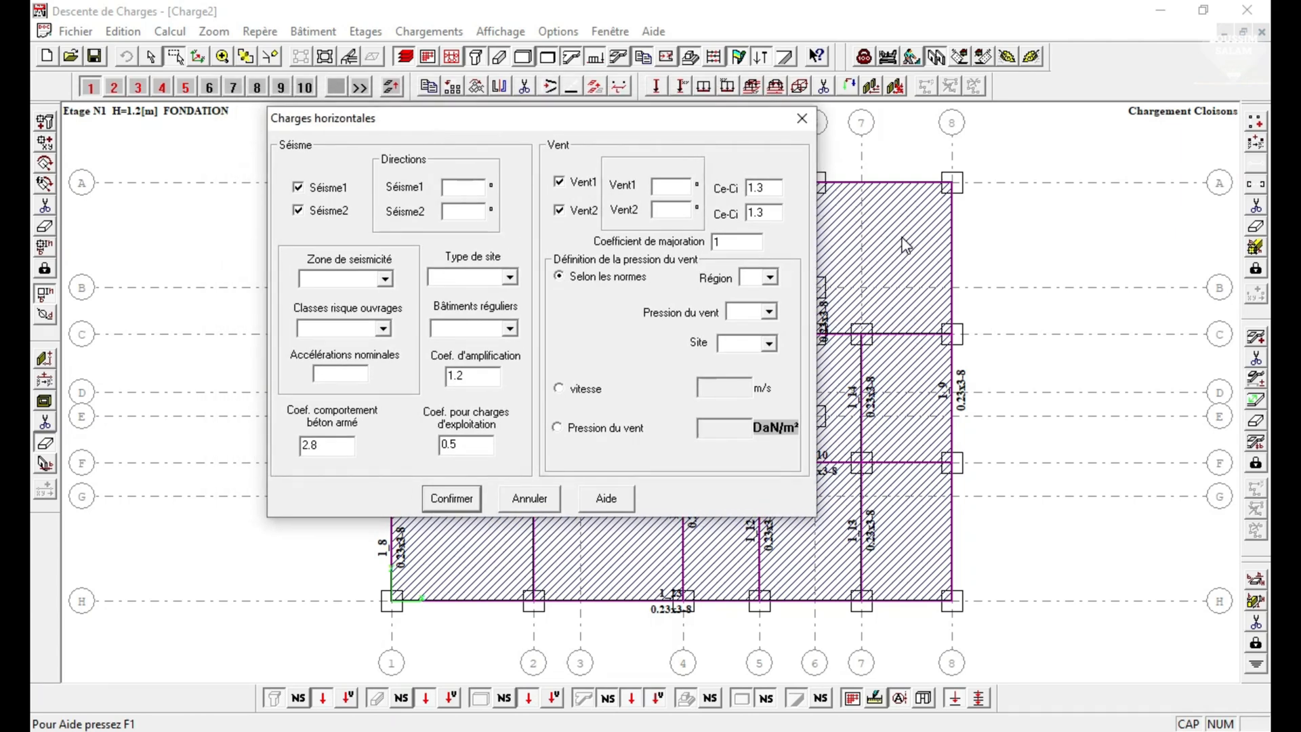
{"action": "left_click", "coordinate": [316, 211]}
{"action": "left_click", "coordinate": [319, 188]}
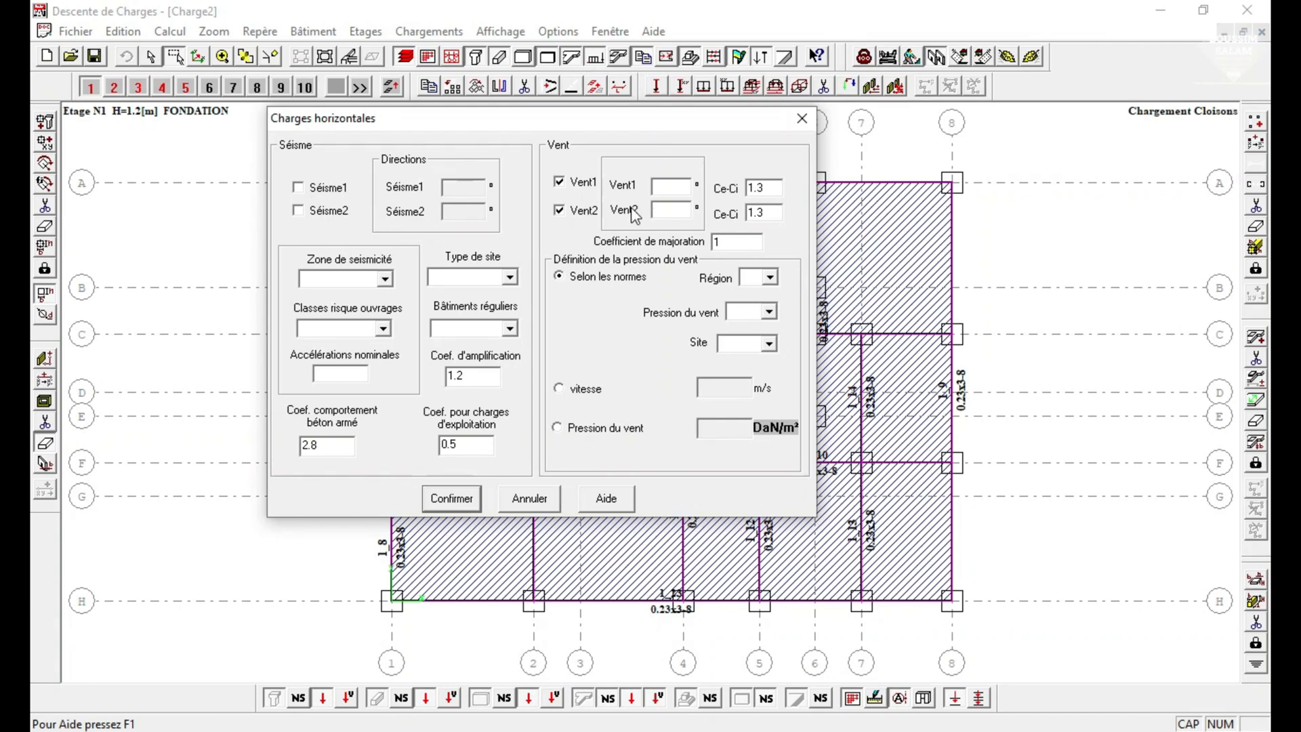
{"action": "left_click", "coordinate": [557, 207]}
{"action": "left_click", "coordinate": [328, 189]}
{"action": "left_click", "coordinate": [314, 212]}
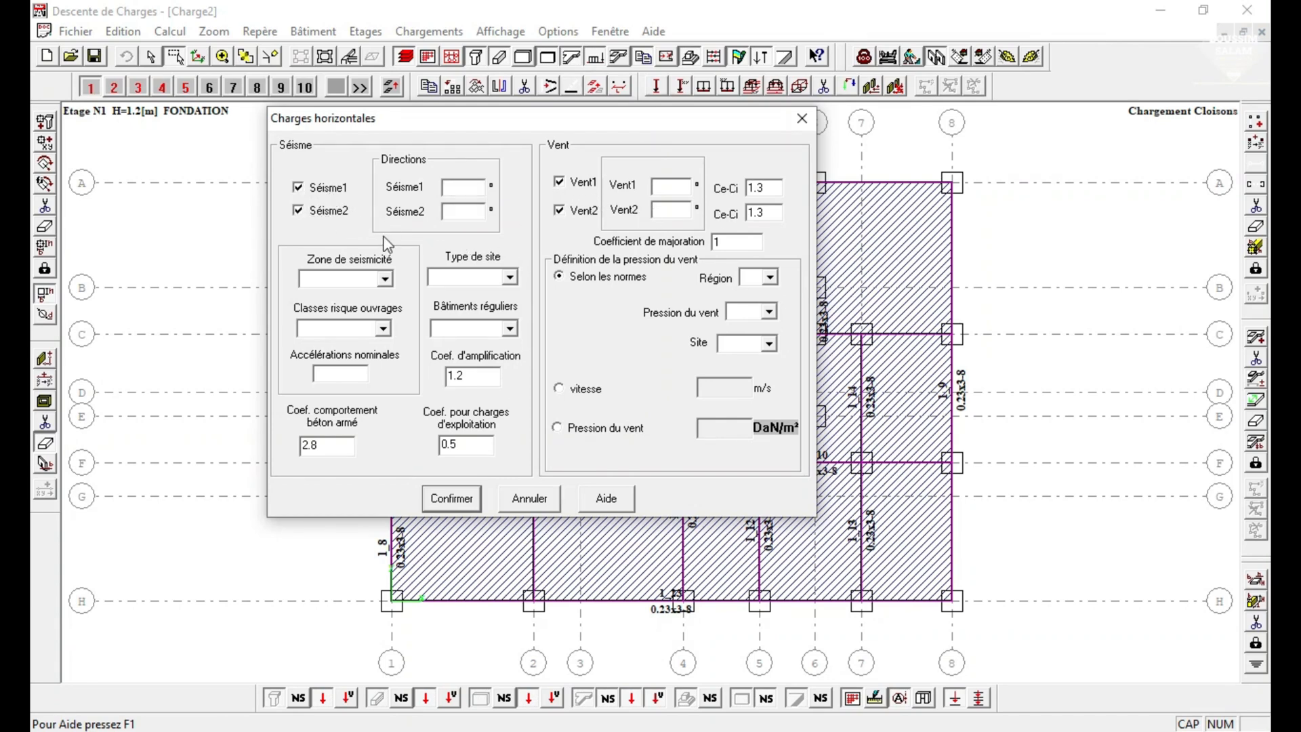
Set the direction angles to 0° for Séisme1 and Vent1 and 90° for Séisme2 and Vent2.
{"action": "left_click", "coordinate": [461, 189]}
{"action": "type", "text": "0"}
{"action": "type", "text": "9"}
{"action": "left_click", "coordinate": [671, 187]}
{"action": "type", "text": "0"}
{"action": "left_click", "coordinate": [671, 210]}
{"action": "type", "text": "90"}
Define the seismic parameters with zone I - b, site type S1, risk class B and Réguliers buildings.
{"action": "left_click", "coordinate": [380, 279]}
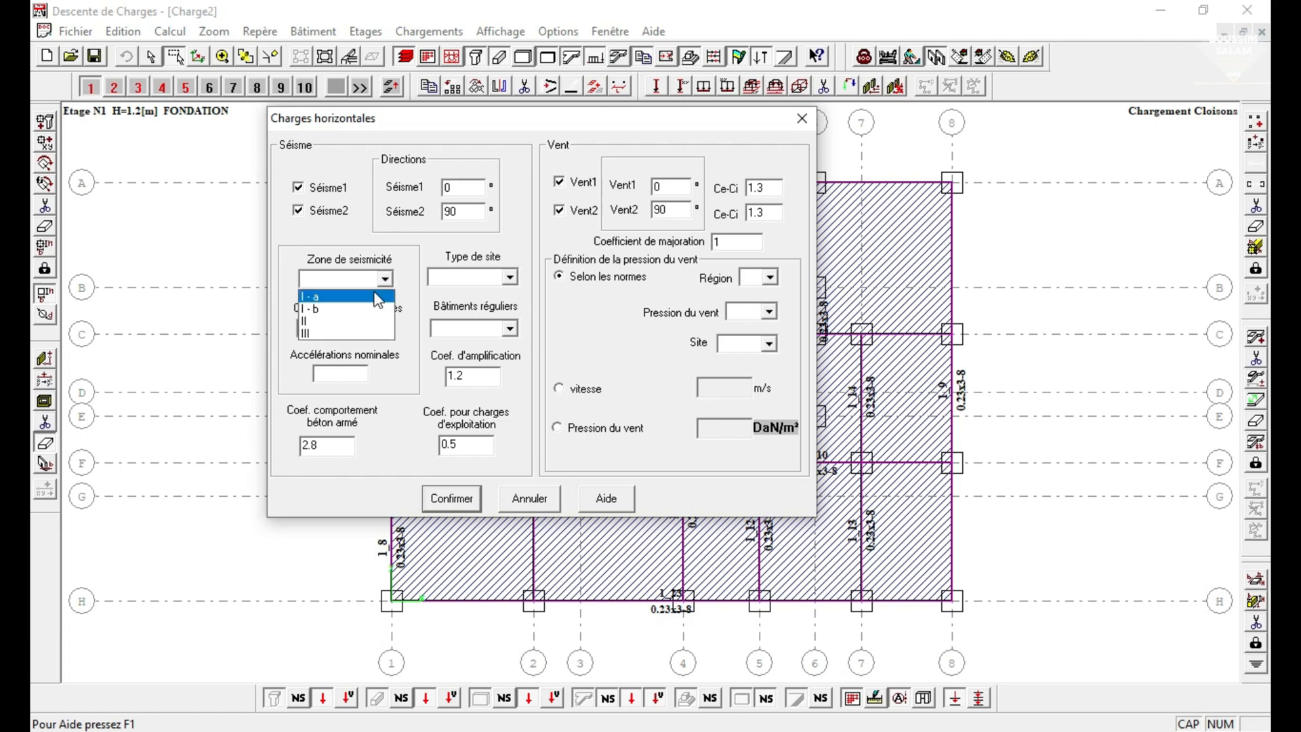
{"action": "left_click", "coordinate": [311, 309]}
{"action": "left_click", "coordinate": [509, 278]}
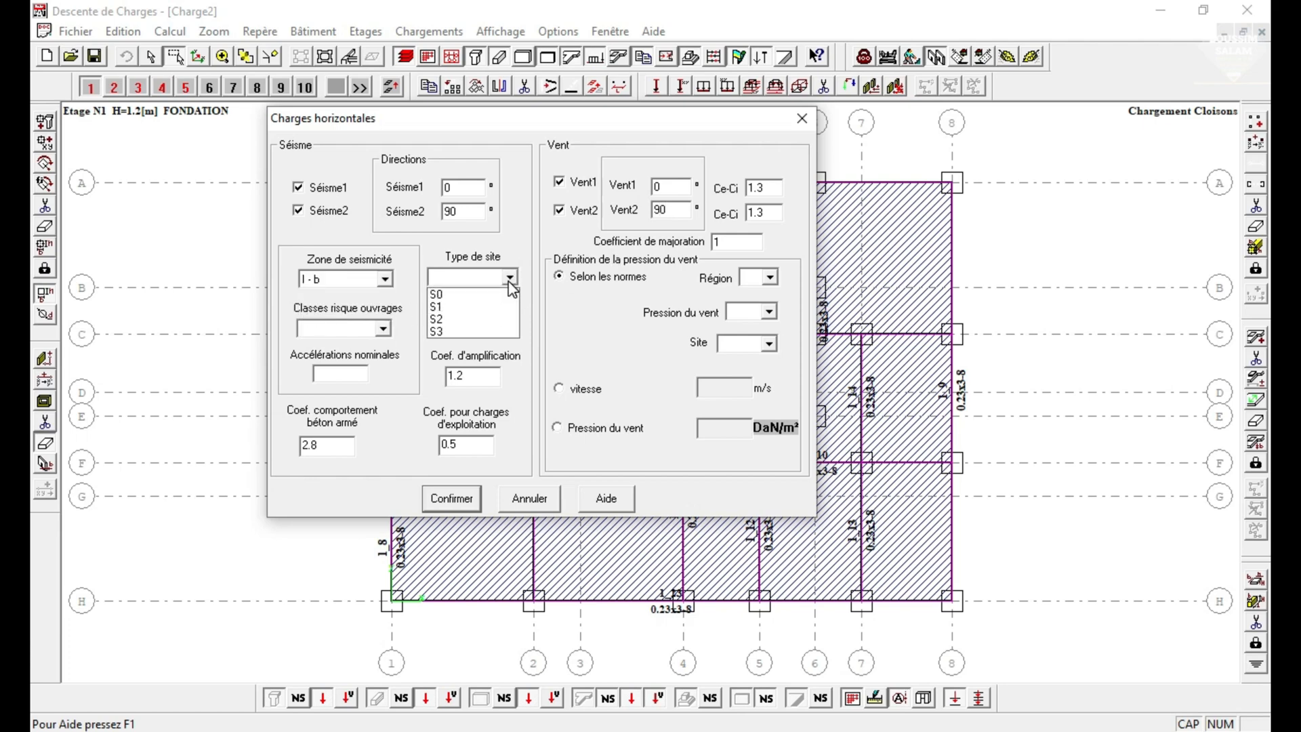
{"action": "left_click", "coordinate": [450, 306]}
{"action": "left_click", "coordinate": [383, 328]}
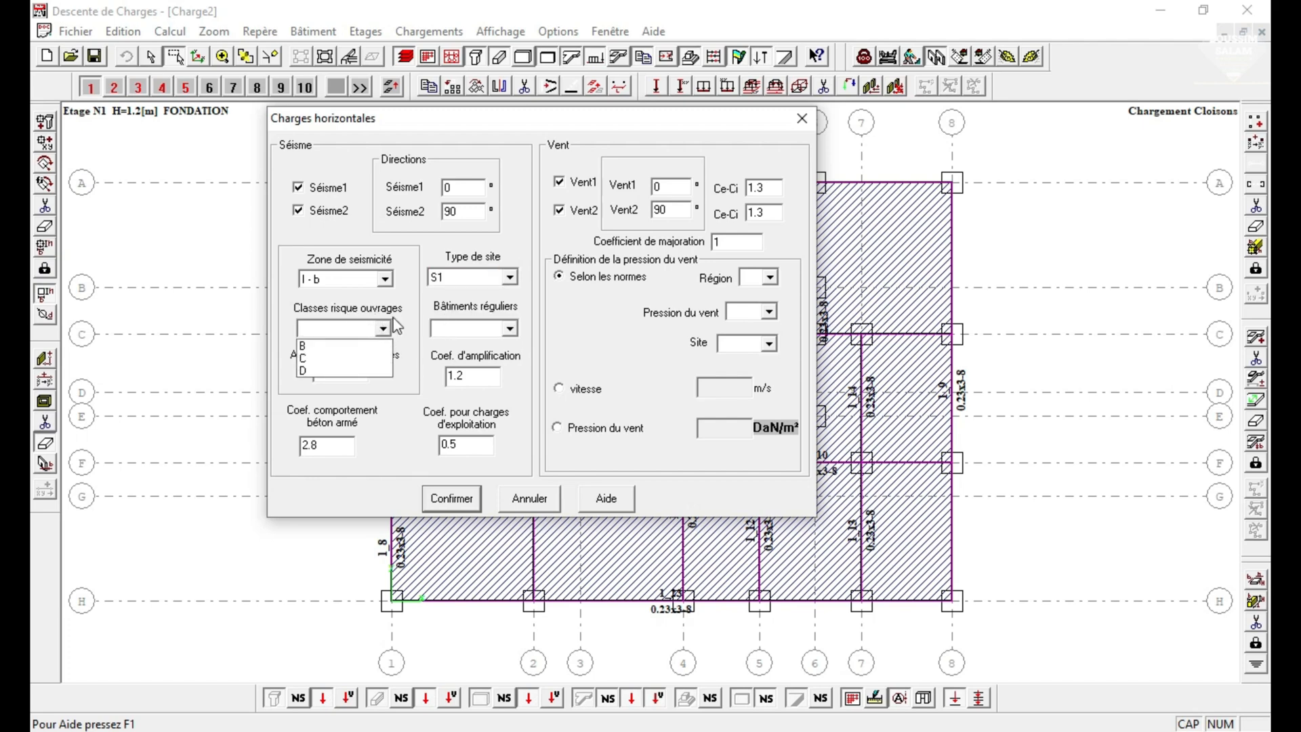
{"action": "left_click", "coordinate": [329, 346]}
{"action": "left_click", "coordinate": [508, 328]}
{"action": "left_click", "coordinate": [474, 348]}
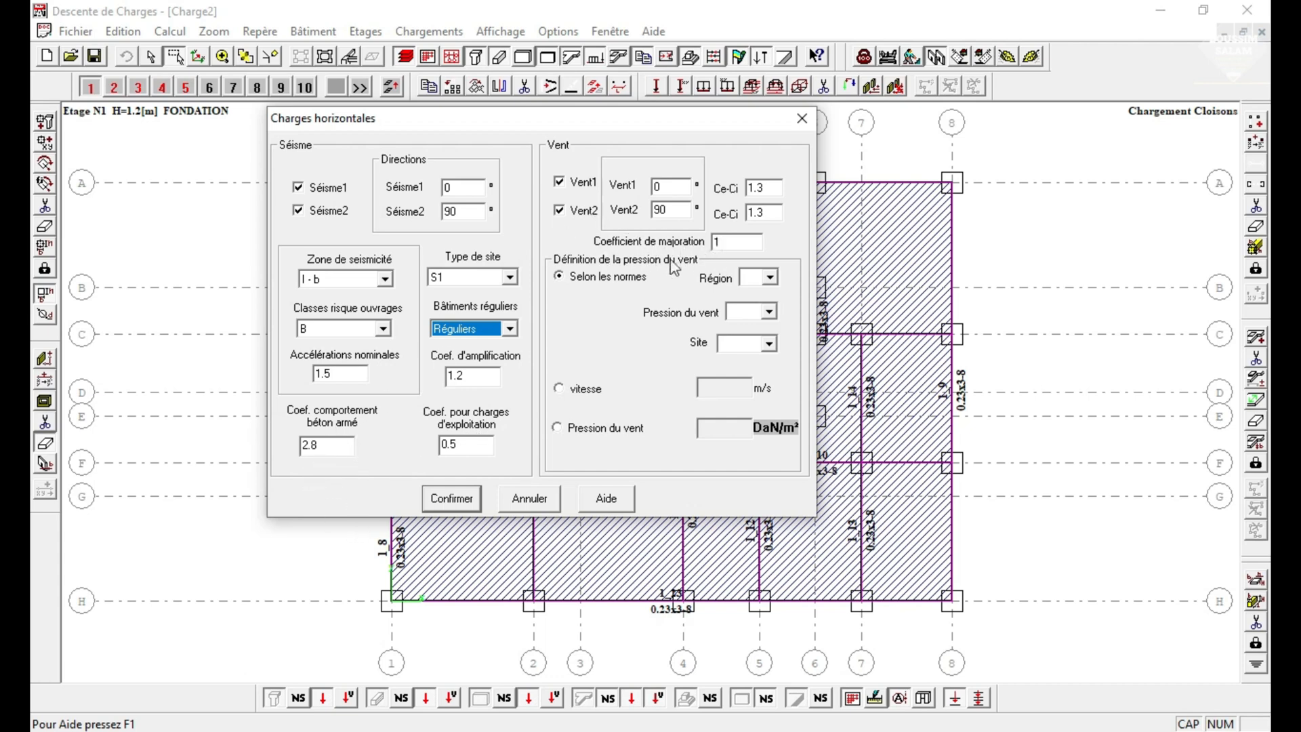
Define the code-based wind pressure with region II, Normale pressure and Protégé site, and confirm the horizontal loads.
{"action": "left_click", "coordinate": [770, 278]}
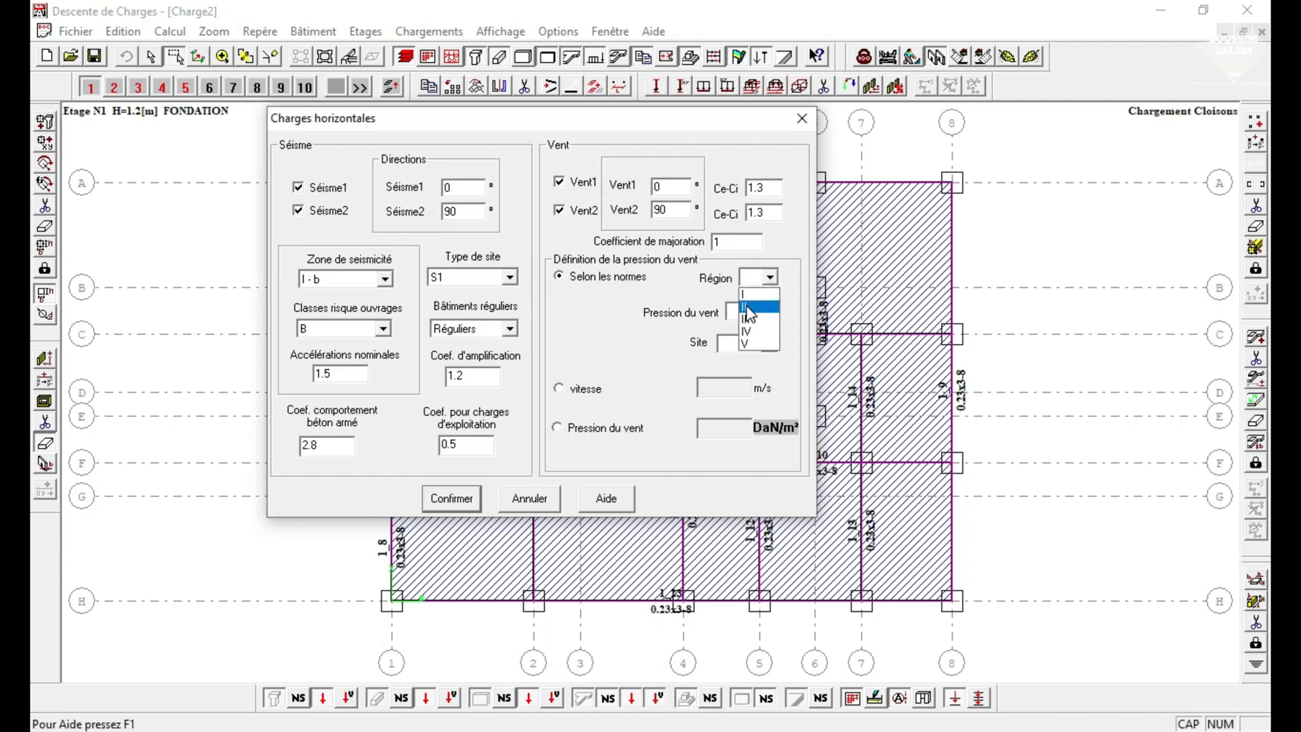
{"action": "left_click", "coordinate": [749, 307]}
{"action": "left_click", "coordinate": [770, 312]}
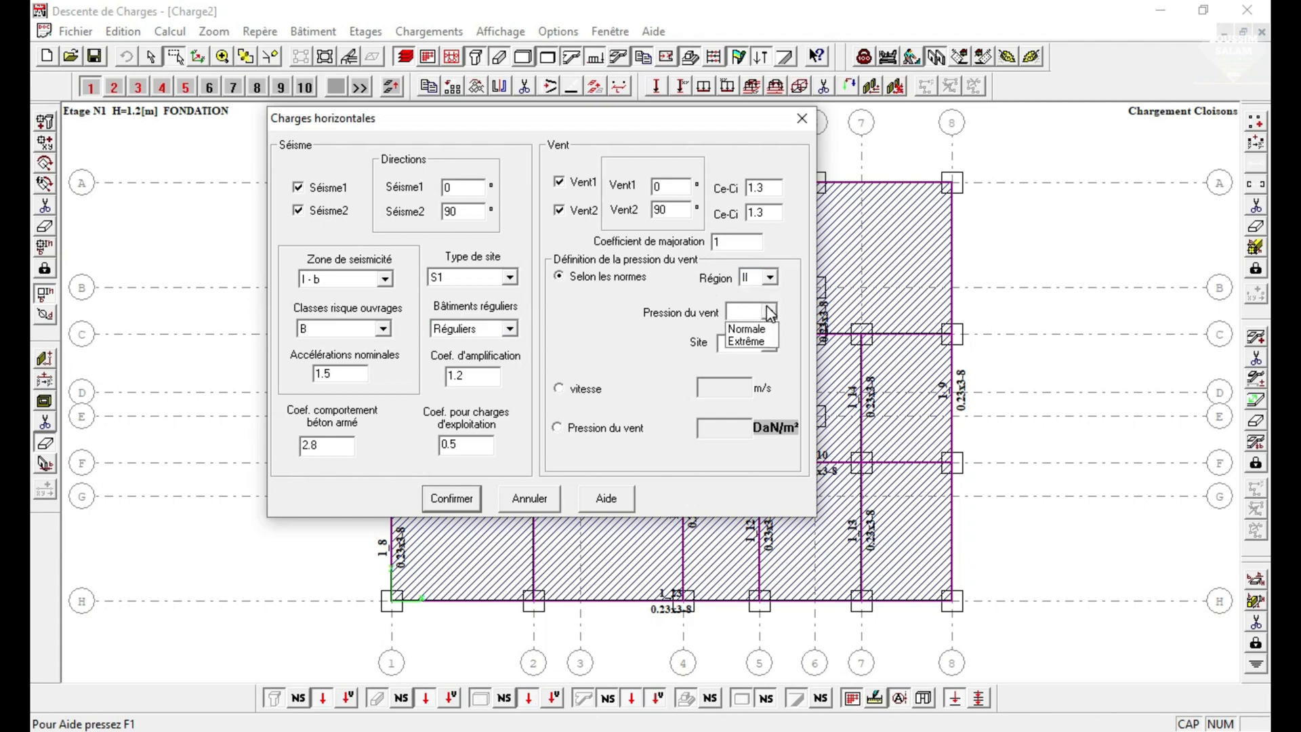
{"action": "left_click", "coordinate": [745, 325]}
{"action": "left_click", "coordinate": [770, 344]}
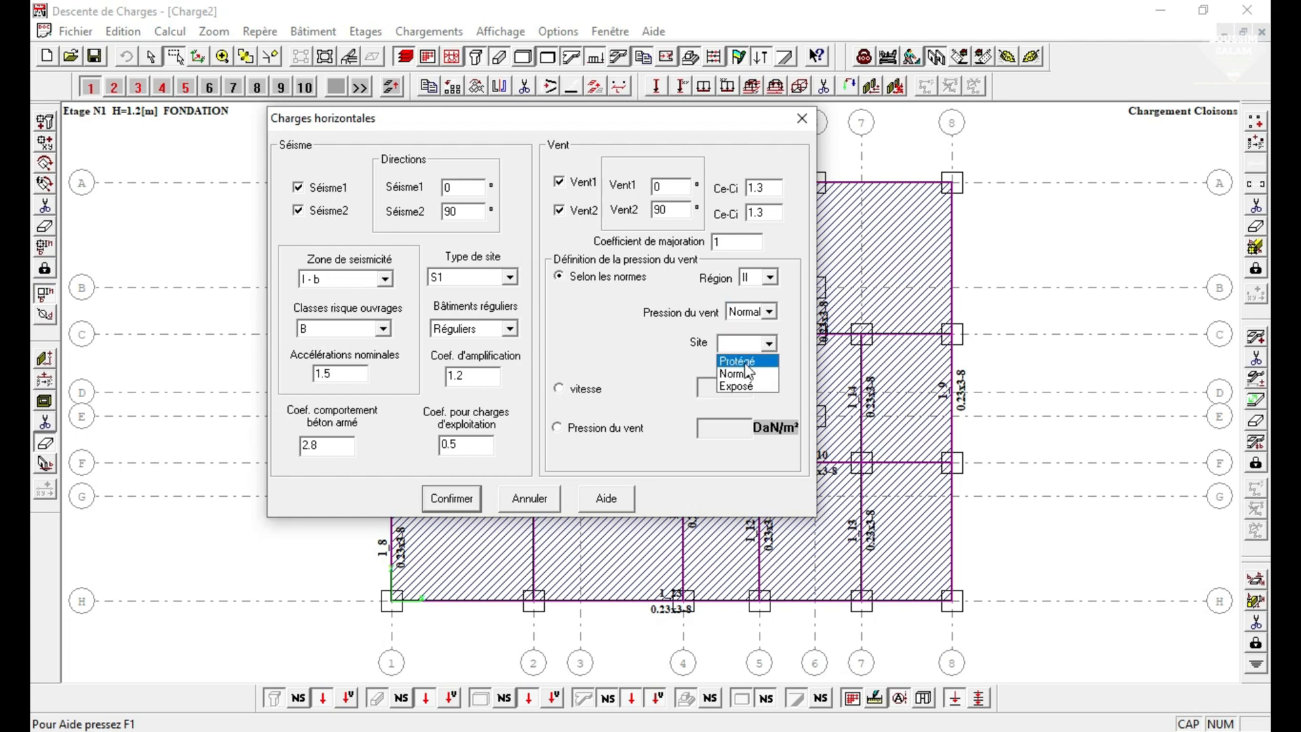
{"action": "left_click", "coordinate": [738, 352]}
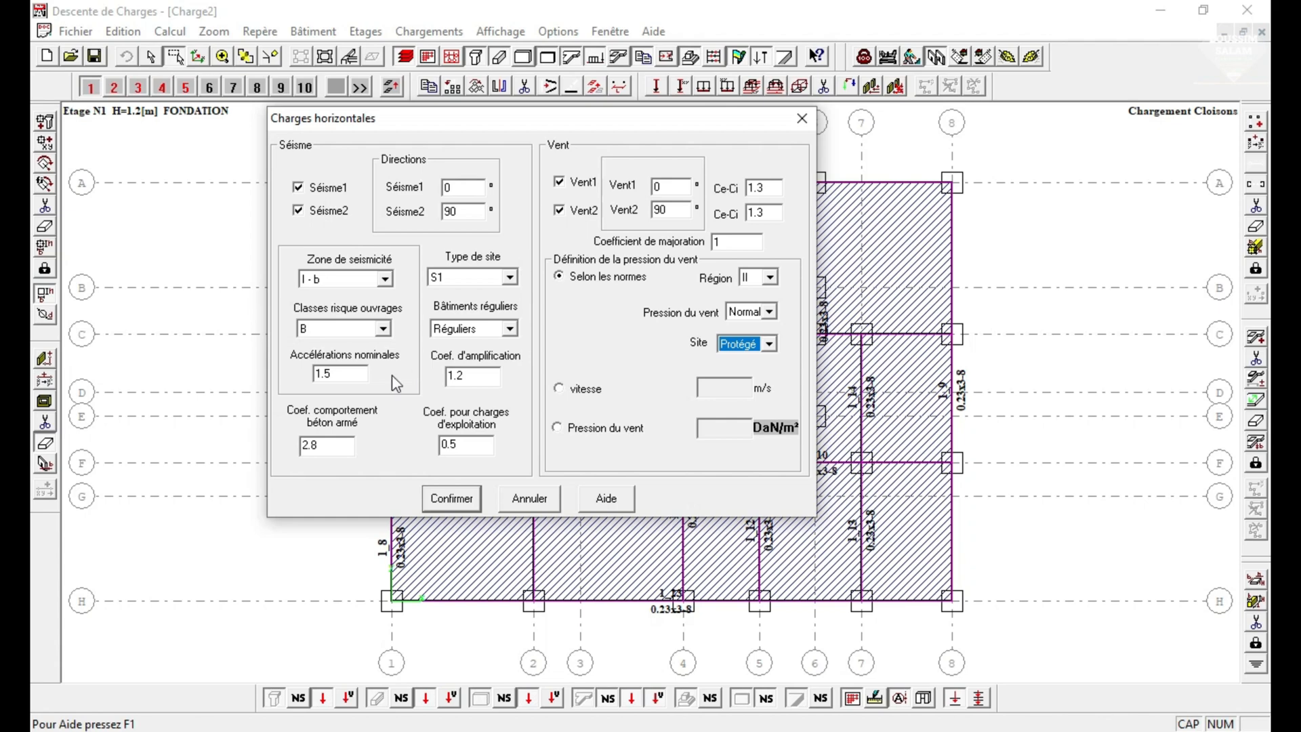
{"action": "left_click", "coordinate": [452, 499]}
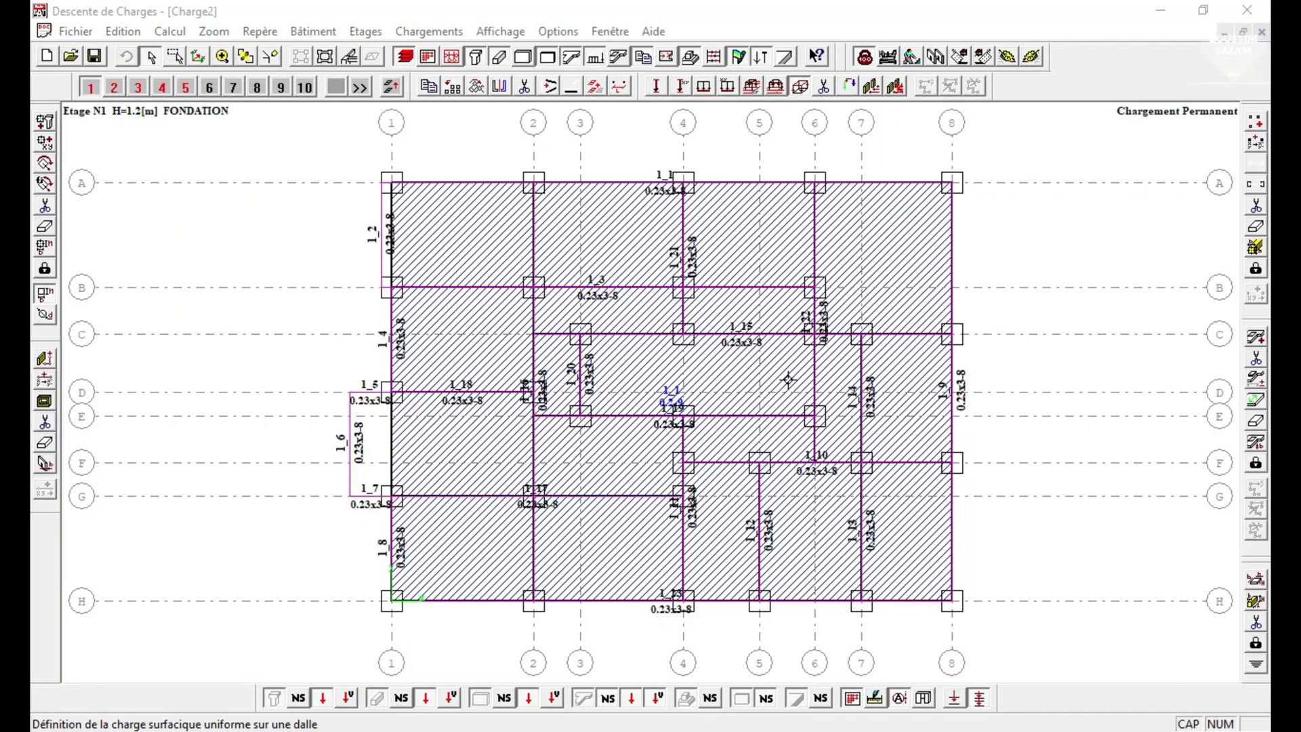
On storey 2, define span directions for slabs 17, 1 and 2 between axes A and B, and slab 3 between axes 6 and 8.
{"action": "left_click", "coordinate": [114, 87]}
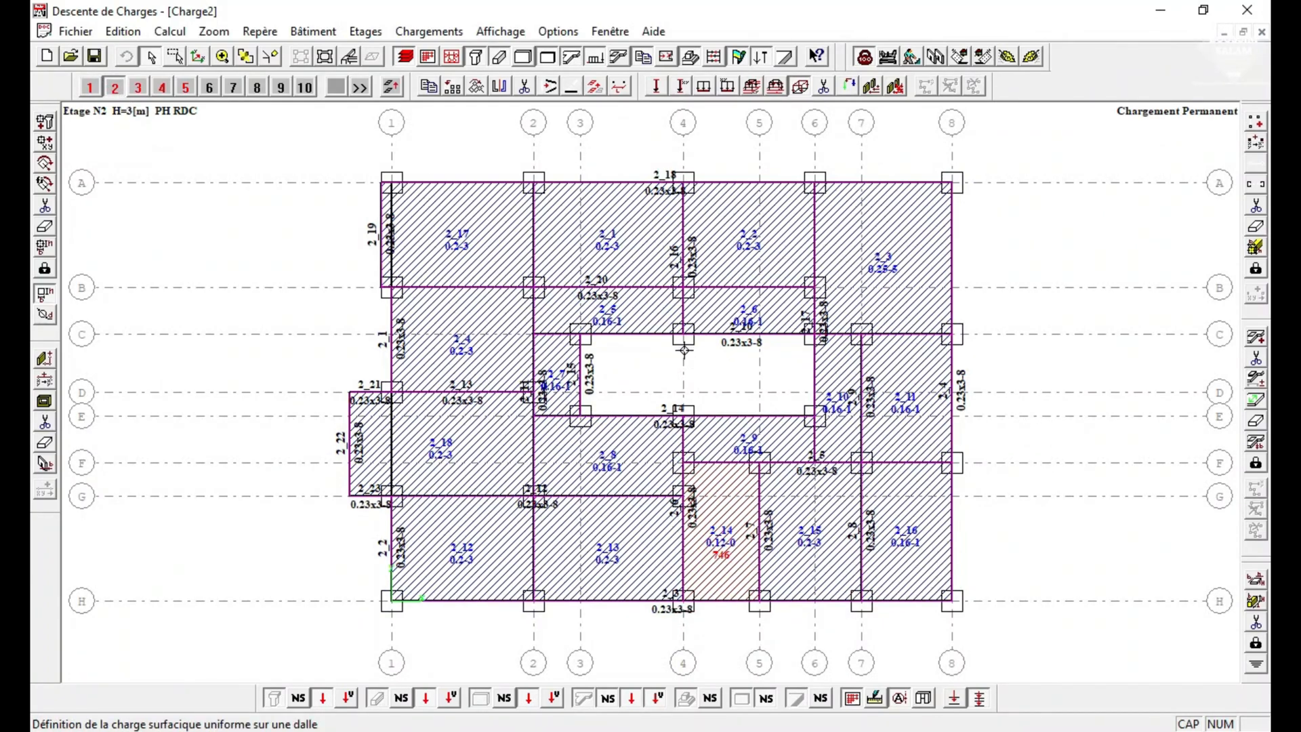
{"action": "left_click", "coordinate": [1250, 403]}
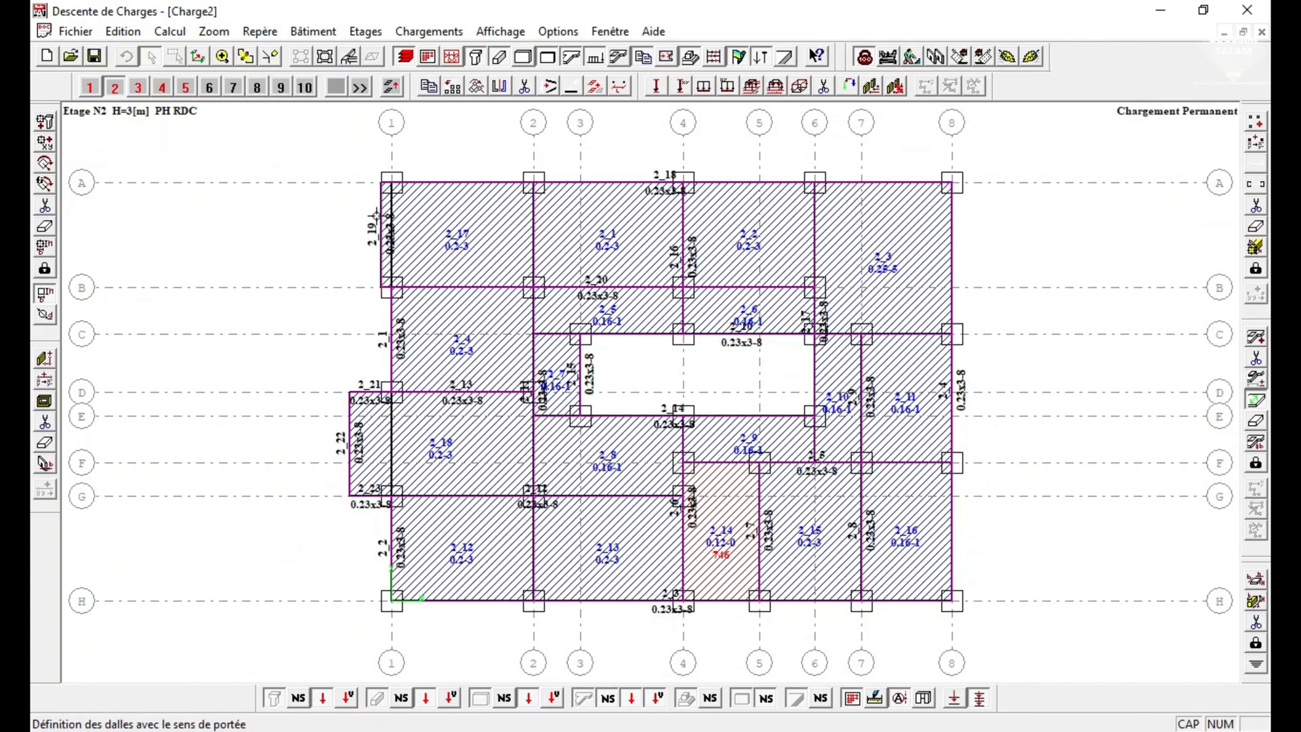
{"action": "left_click", "coordinate": [378, 219]}
{"action": "left_click", "coordinate": [533, 238]}
{"action": "left_click", "coordinate": [600, 323]}
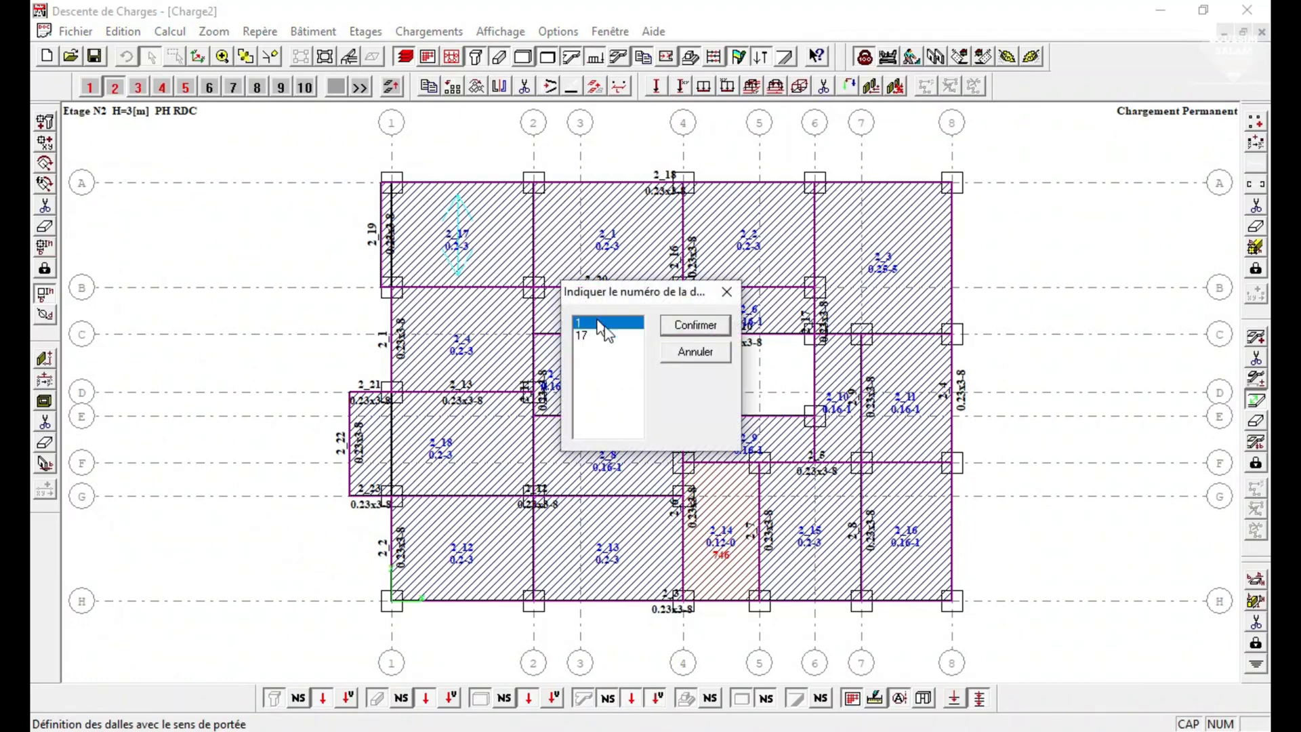
{"action": "left_click", "coordinate": [684, 328]}
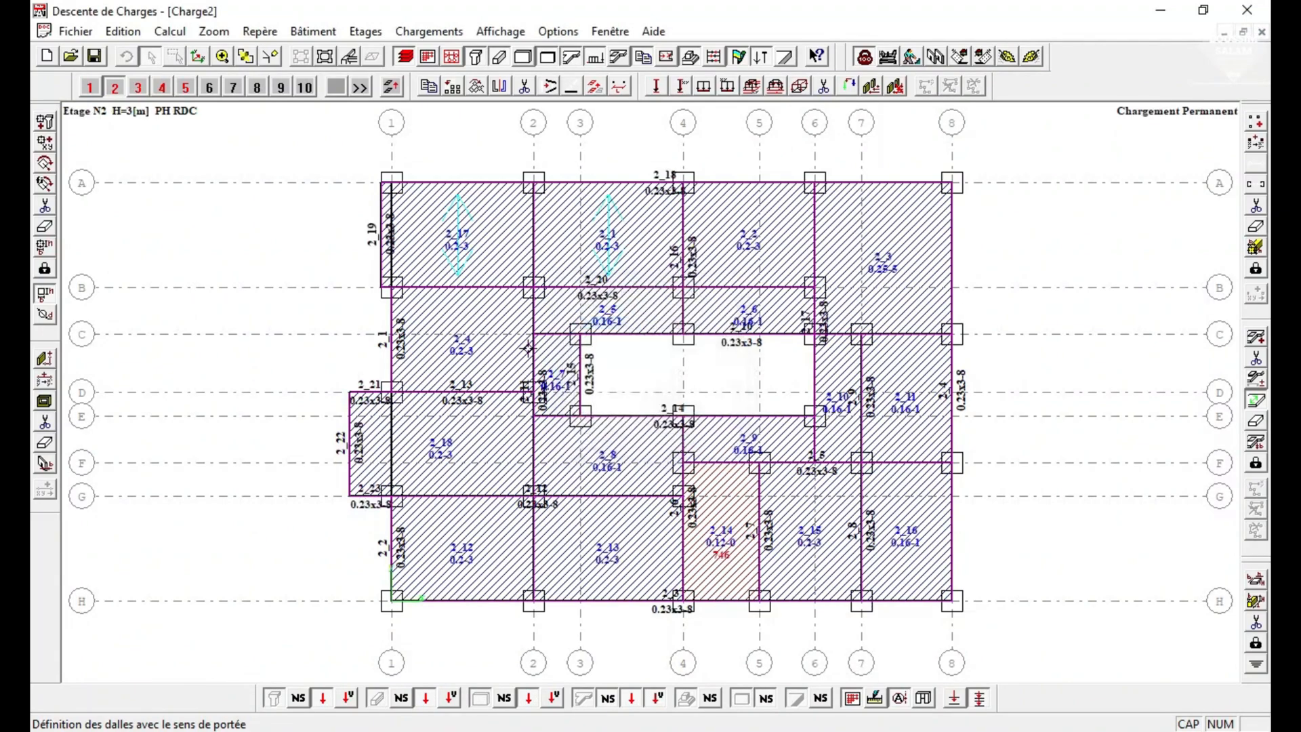
{"action": "left_click", "coordinate": [682, 223]}
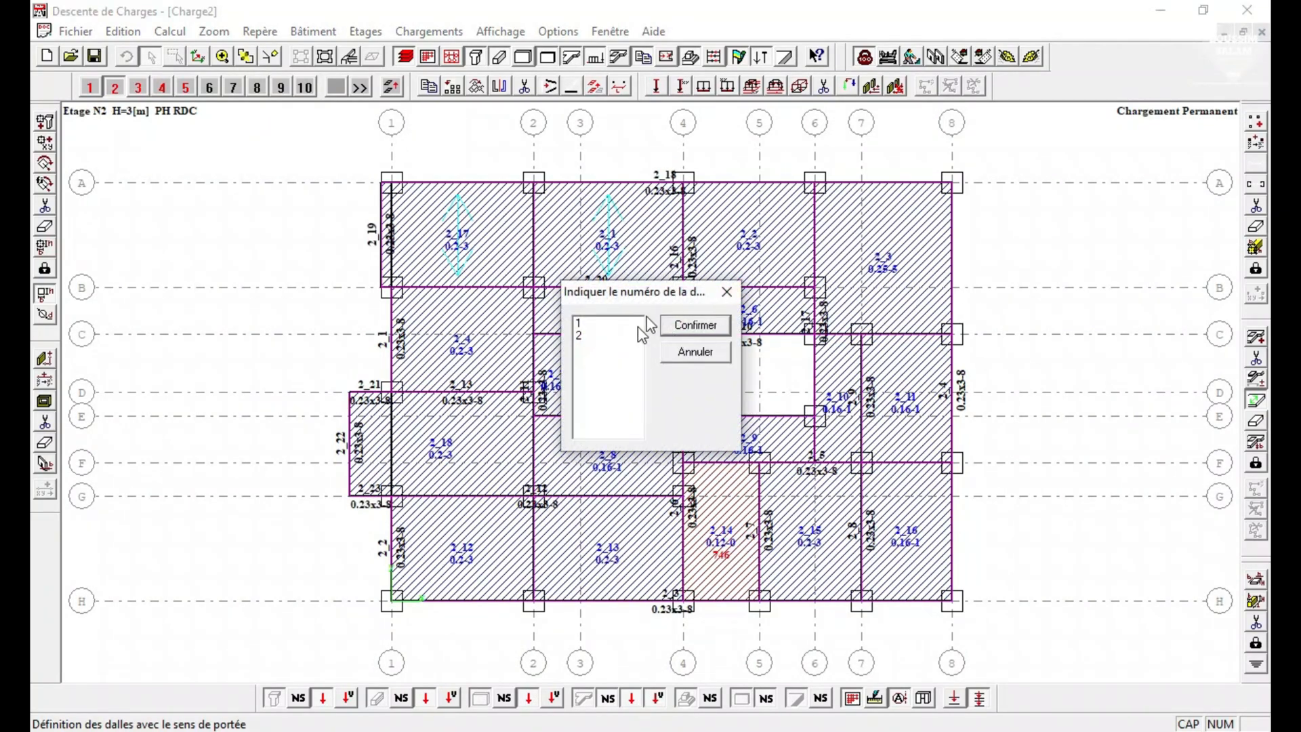
{"action": "left_click", "coordinate": [678, 329]}
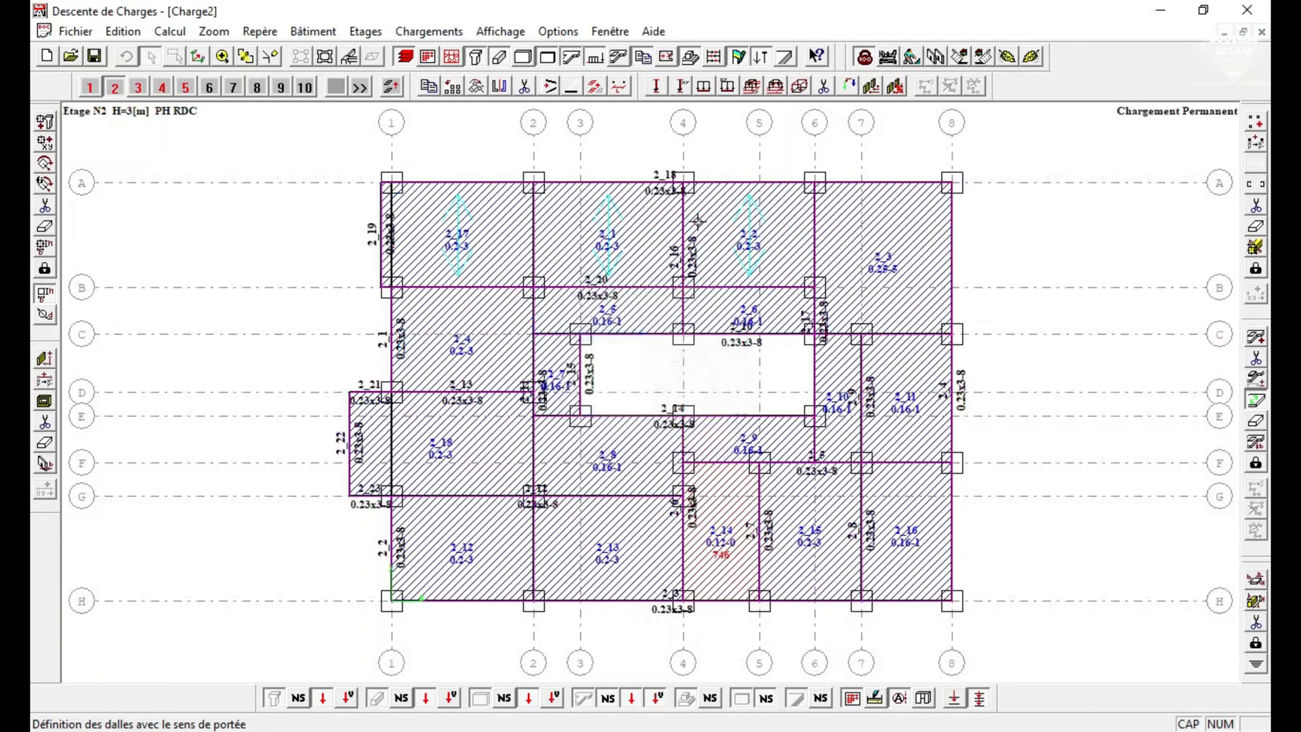
{"action": "left_click", "coordinate": [874, 191]}
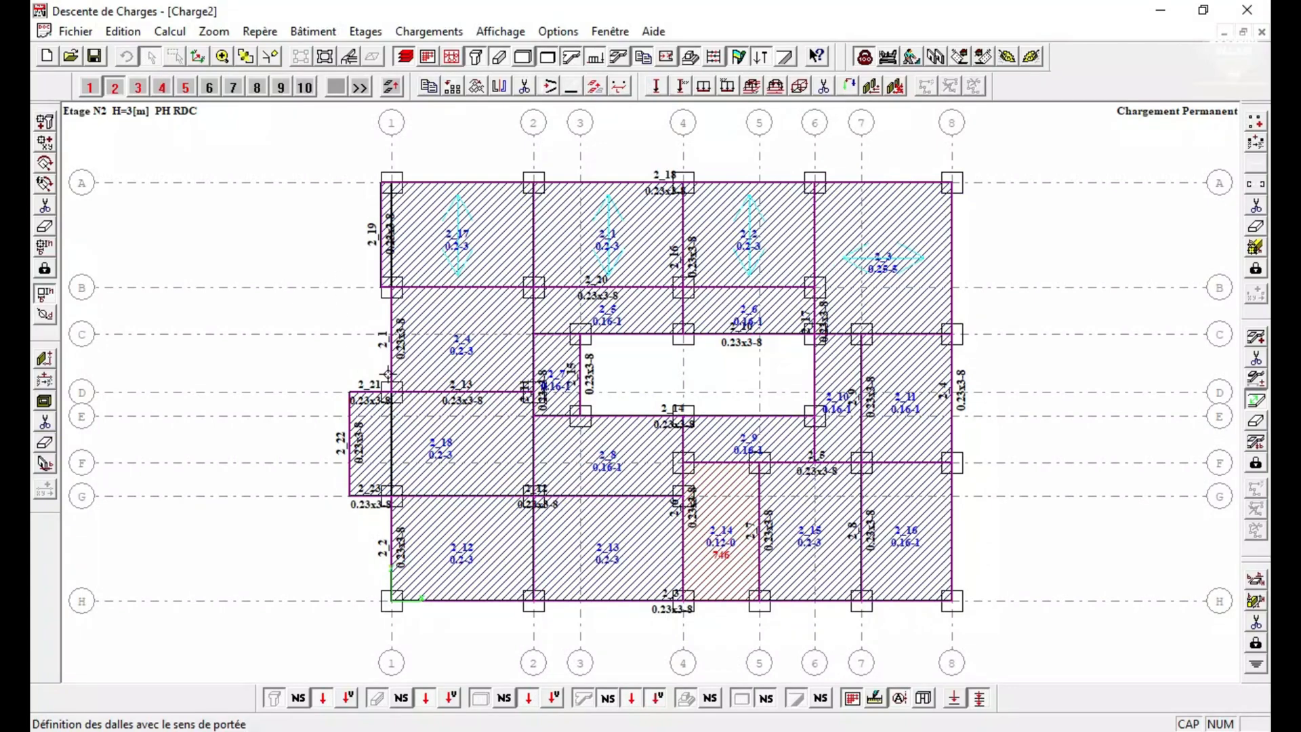
Define span directions for slab 4 between axes B and D, slab 18 between D and G, and slabs 12 and 13 between G and H.
{"action": "left_click", "coordinate": [390, 324]}
{"action": "left_click", "coordinate": [351, 418]}
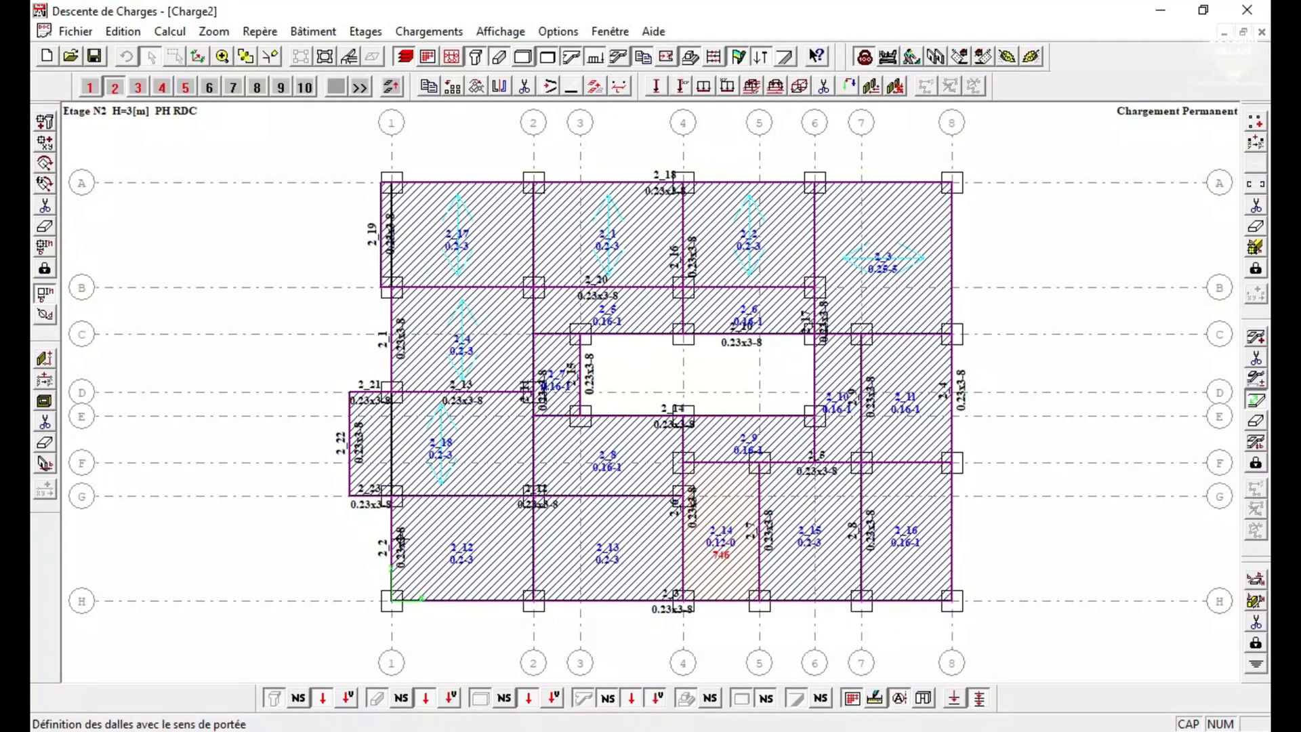
{"action": "left_click", "coordinate": [400, 540]}
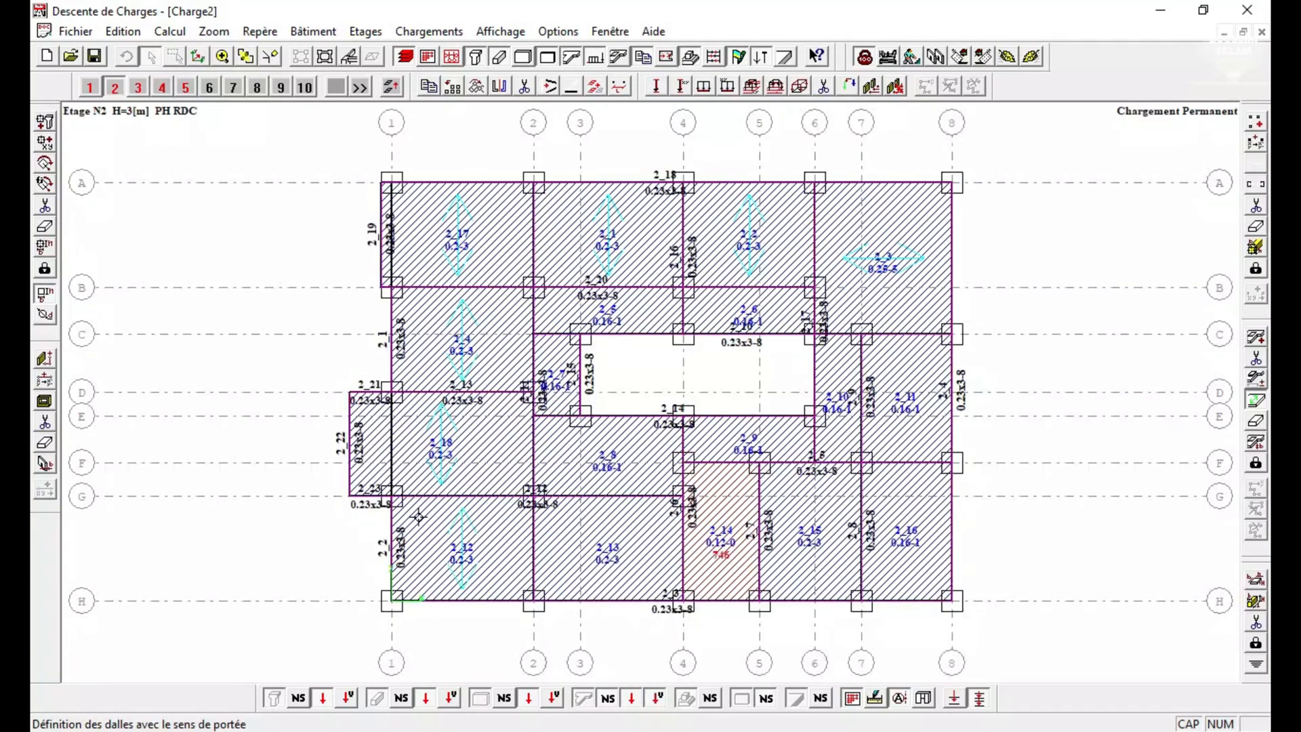
{"action": "left_click", "coordinate": [537, 547]}
{"action": "left_click", "coordinate": [595, 338]}
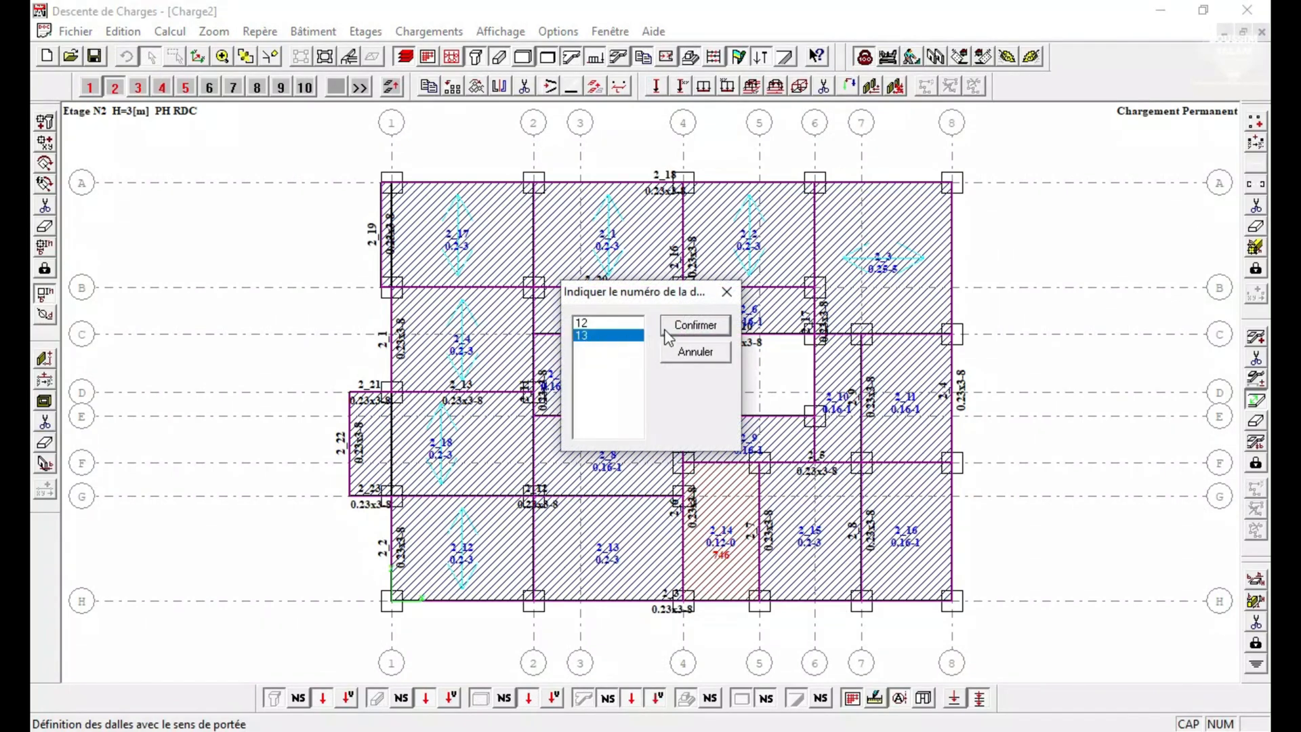
{"action": "left_click", "coordinate": [681, 328]}
Define the span direction of slab 8 between axes E and G, and of slab 7 between axes 2 and 3.
{"action": "left_click", "coordinate": [533, 441]}
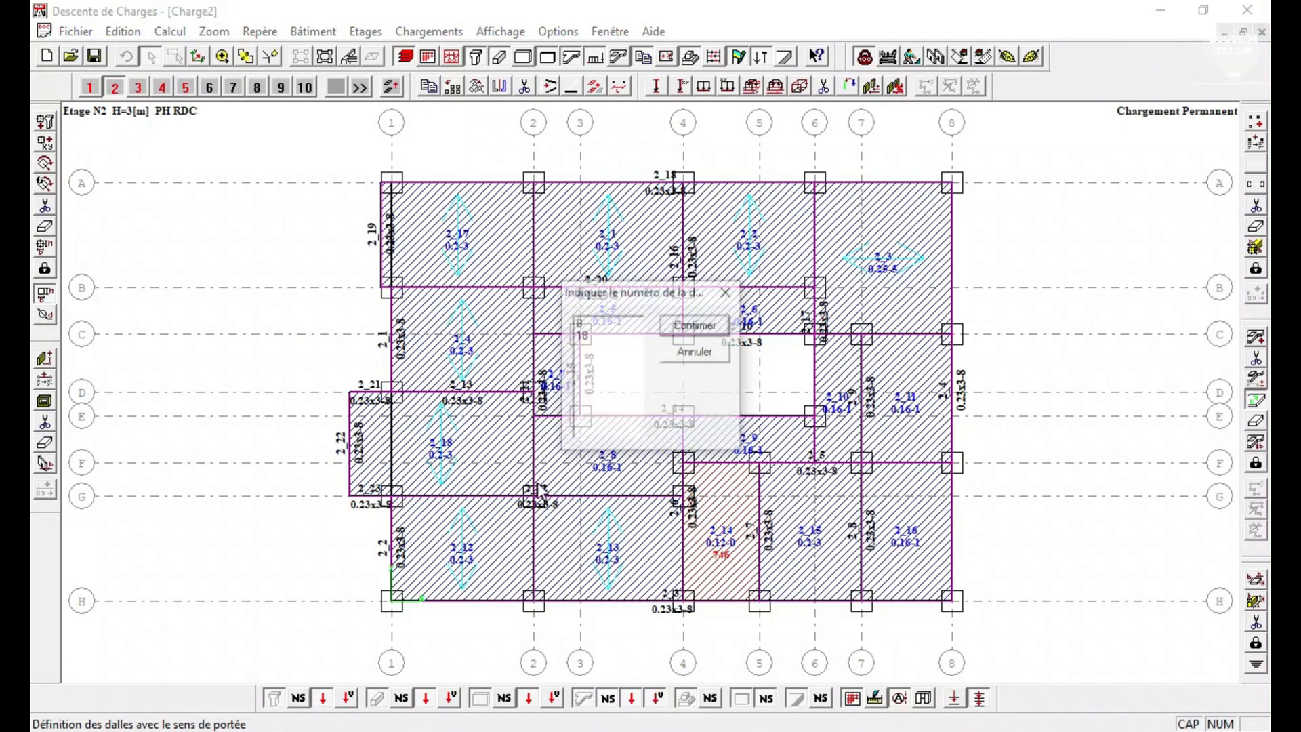
{"action": "left_click", "coordinate": [591, 323]}
{"action": "left_click", "coordinate": [696, 326]}
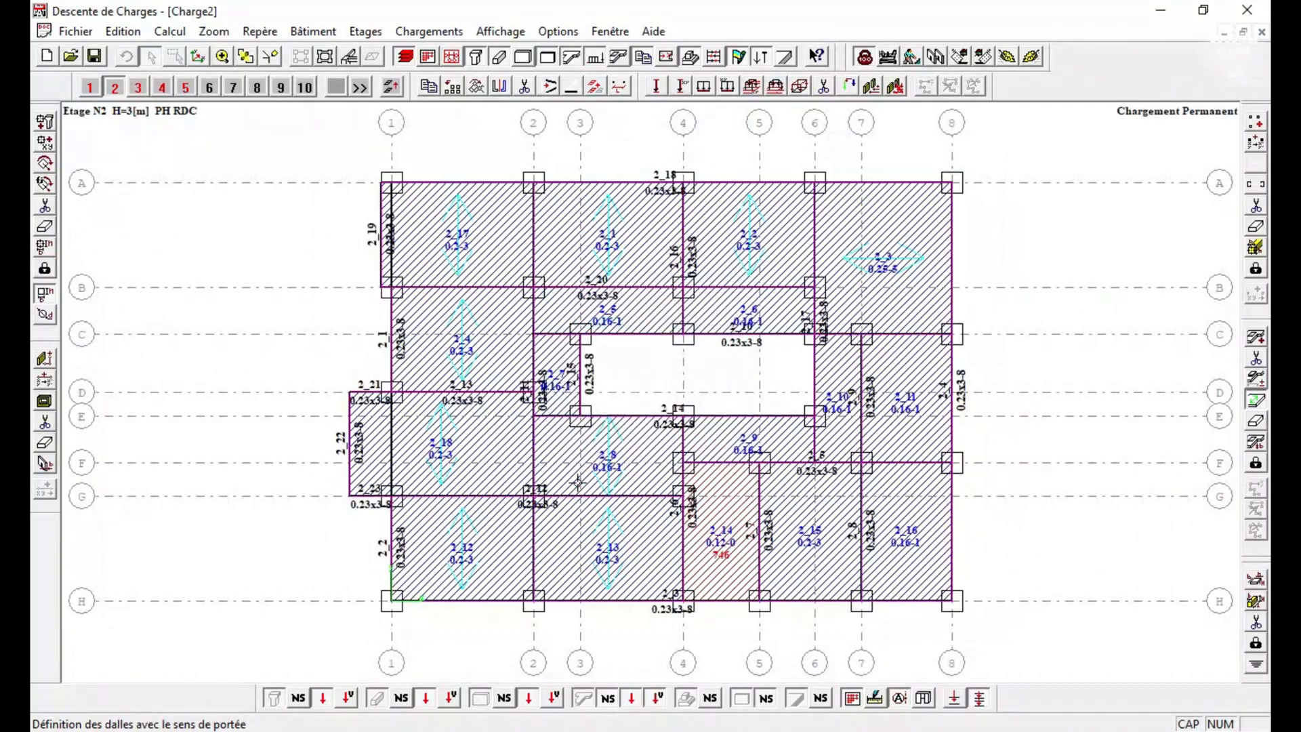
{"action": "left_click", "coordinate": [530, 332]}
{"action": "left_click", "coordinate": [603, 335]}
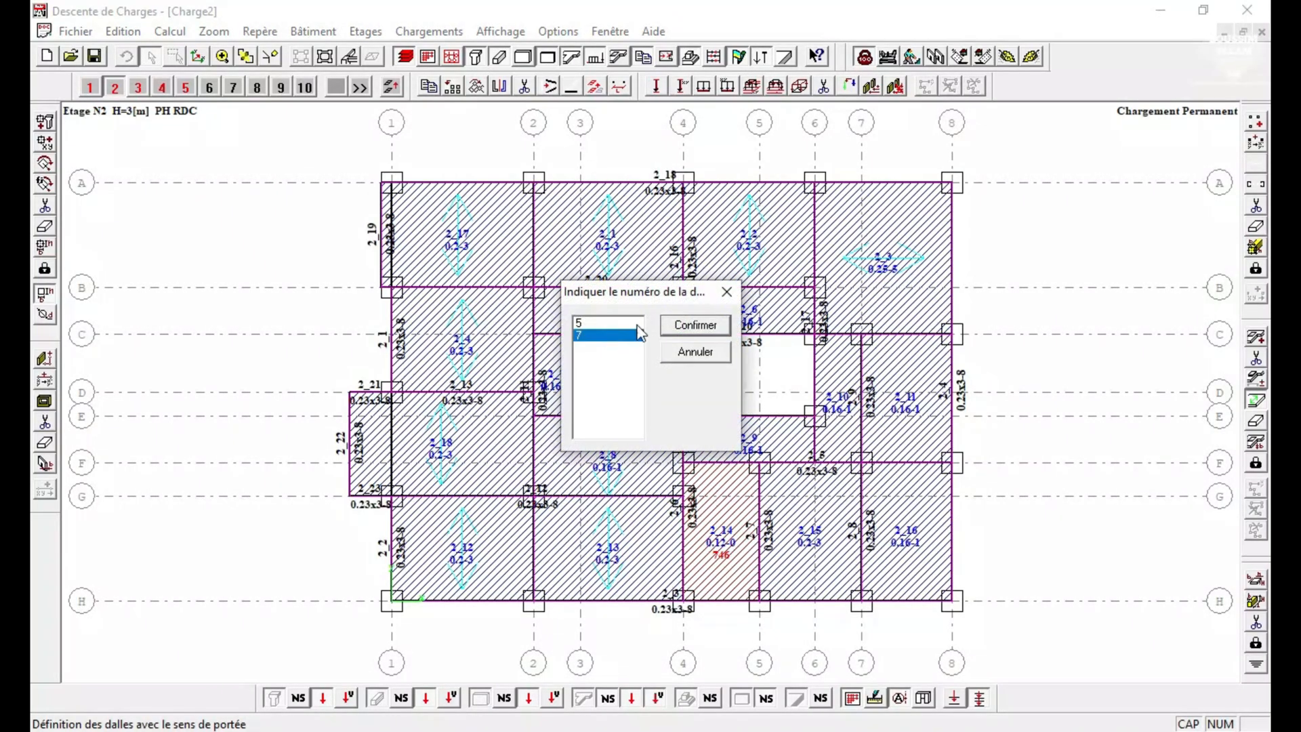
{"action": "left_click", "coordinate": [696, 326]}
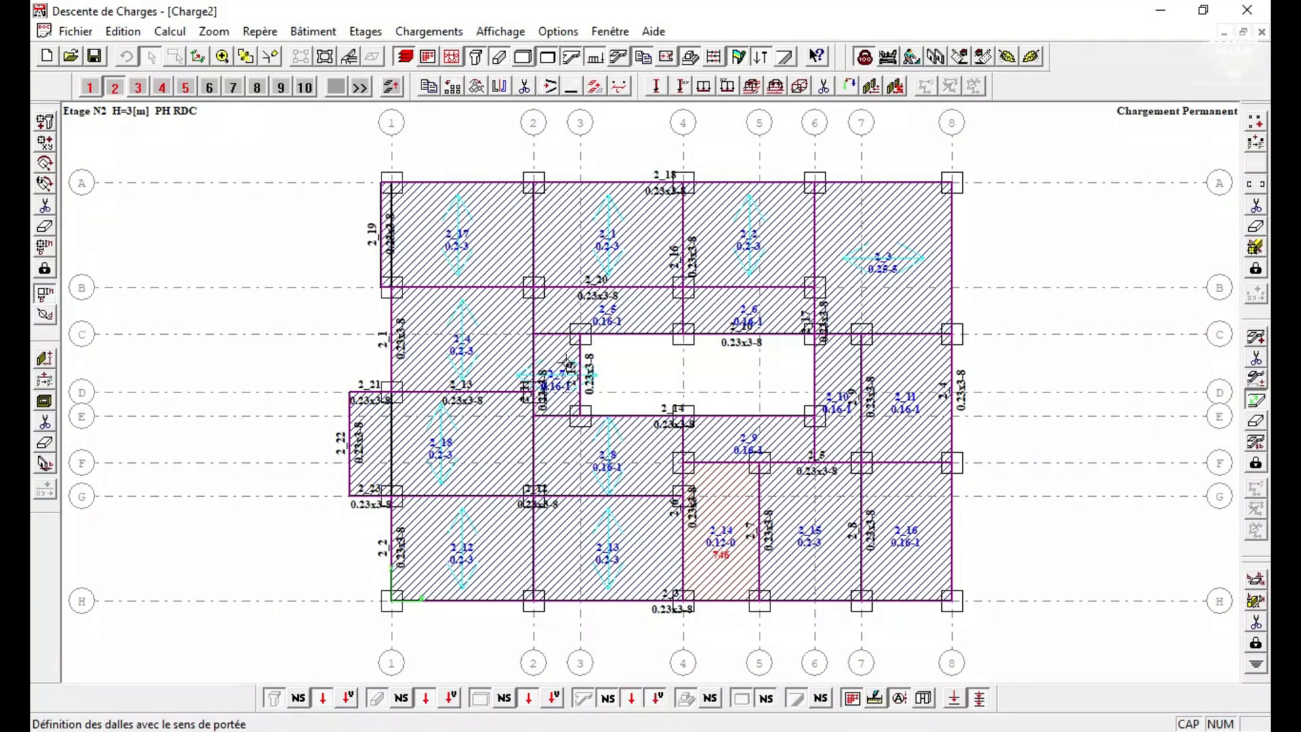
Define the span direction of slabs 5 and 6 between axes B and C.
{"action": "left_click", "coordinate": [536, 315]}
{"action": "left_click", "coordinate": [633, 340]}
{"action": "left_click", "coordinate": [673, 310]}
{"action": "left_click", "coordinate": [584, 335]}
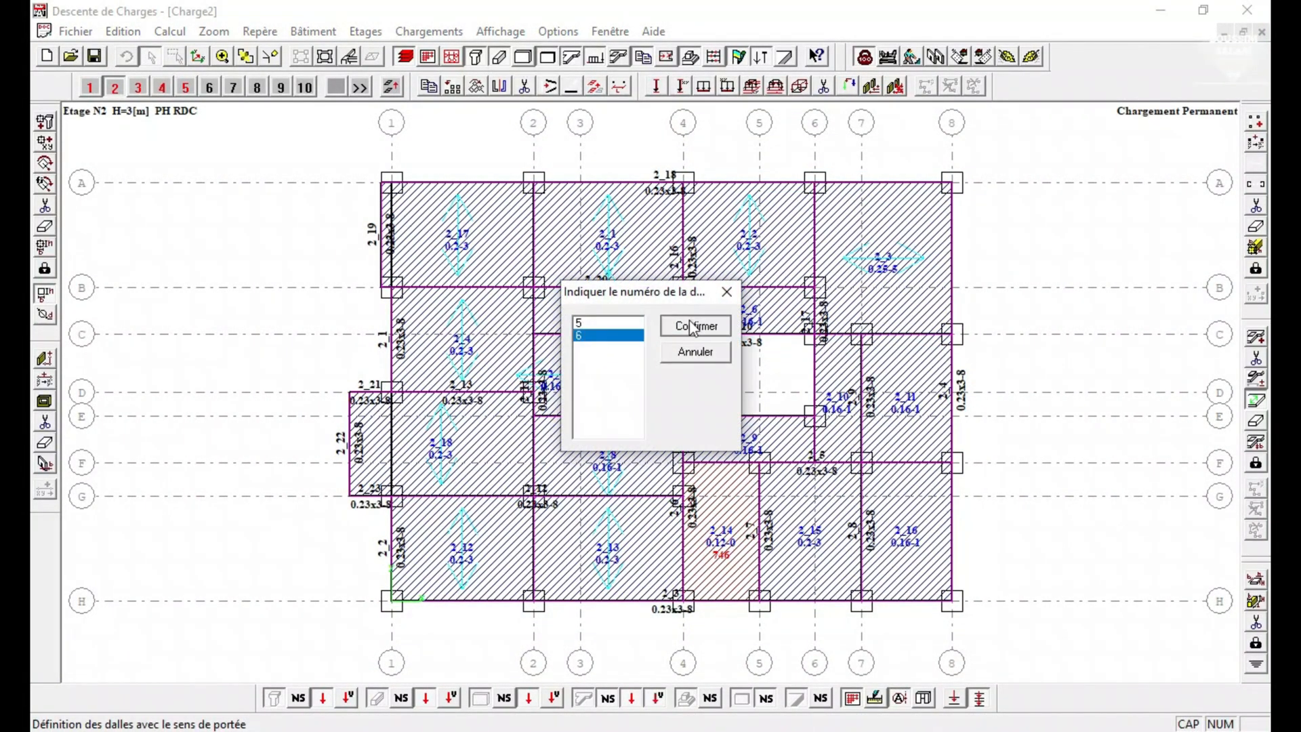
{"action": "left_click", "coordinate": [692, 326]}
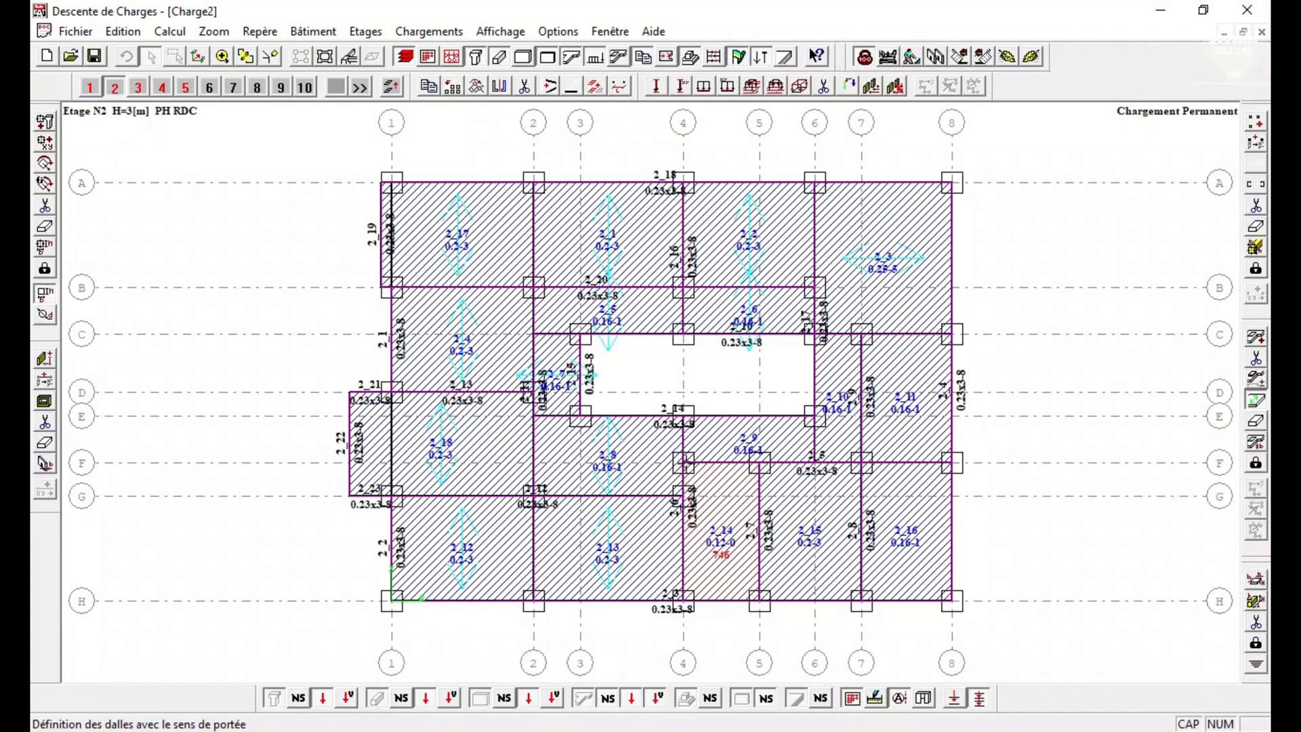
Try to define the span direction of slab 9 from the edge it shares with slab 8.
{"action": "left_click", "coordinate": [696, 444]}
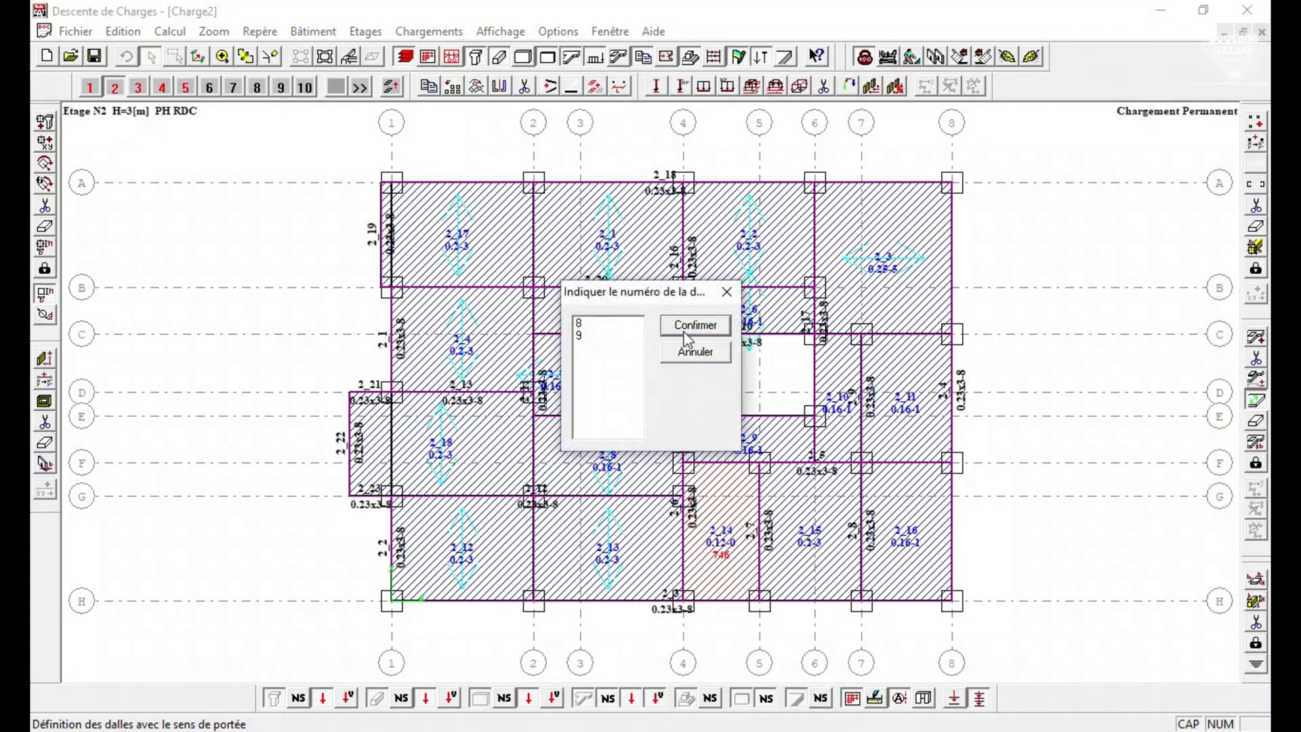
{"action": "left_click", "coordinate": [686, 337]}
{"action": "left_click", "coordinate": [686, 439]}
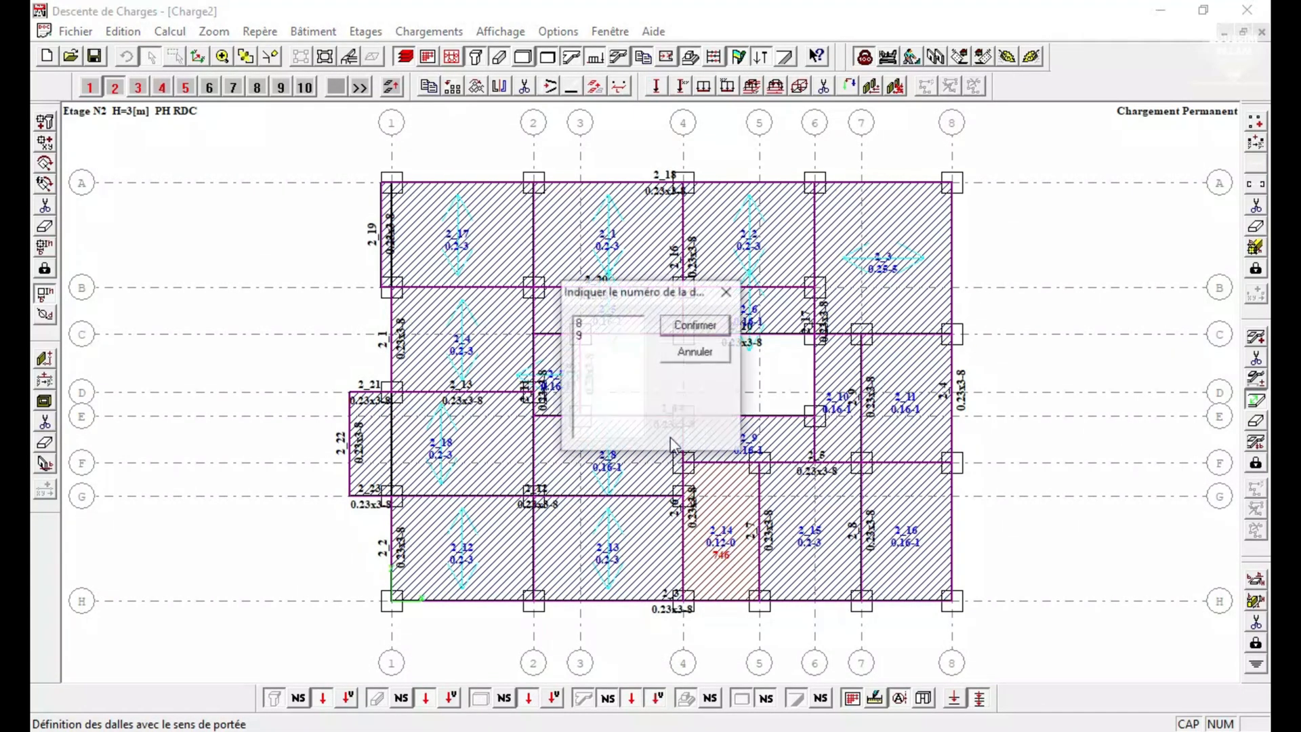
{"action": "left_click", "coordinate": [600, 323]}
{"action": "left_click", "coordinate": [695, 326]}
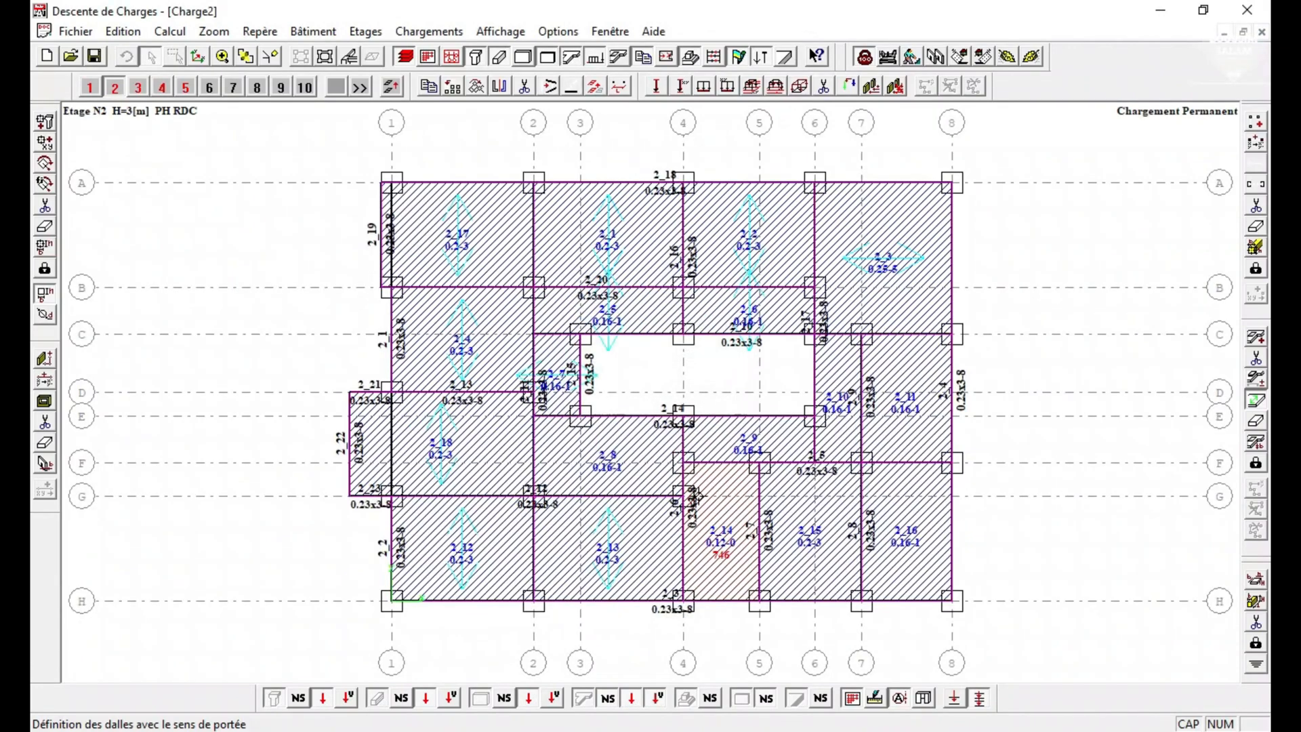
Define the span direction of slab 9 between axes E and F.
{"action": "left_click", "coordinate": [686, 439]}
{"action": "left_click", "coordinate": [578, 336]}
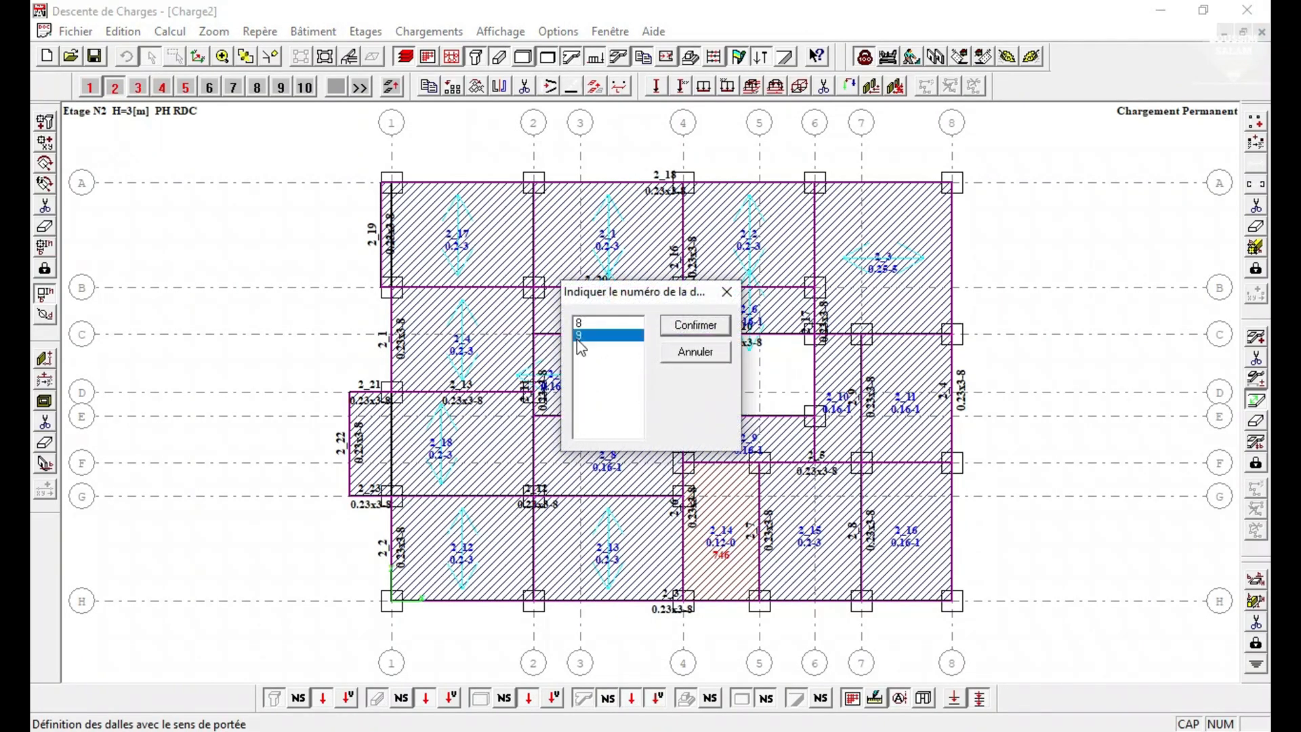
{"action": "left_click", "coordinate": [686, 346]}
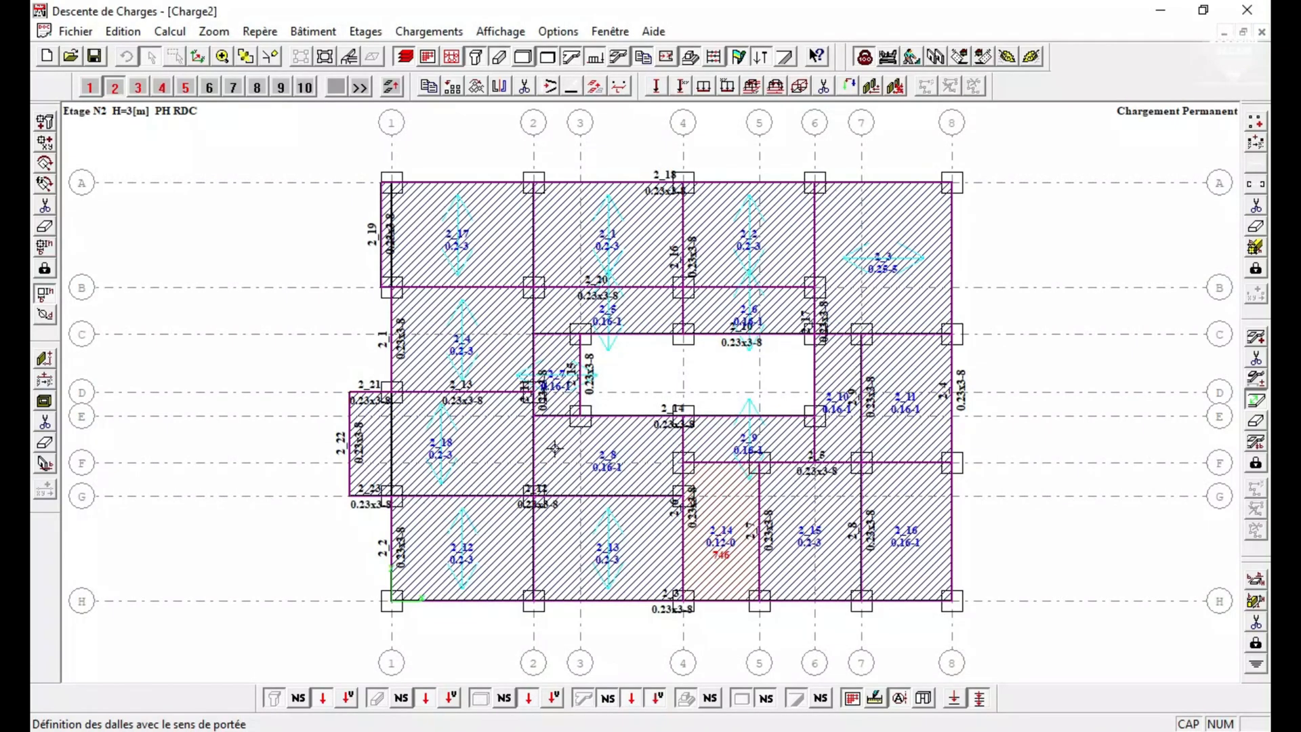
{"action": "left_click", "coordinate": [532, 439]}
{"action": "left_click", "coordinate": [578, 334]}
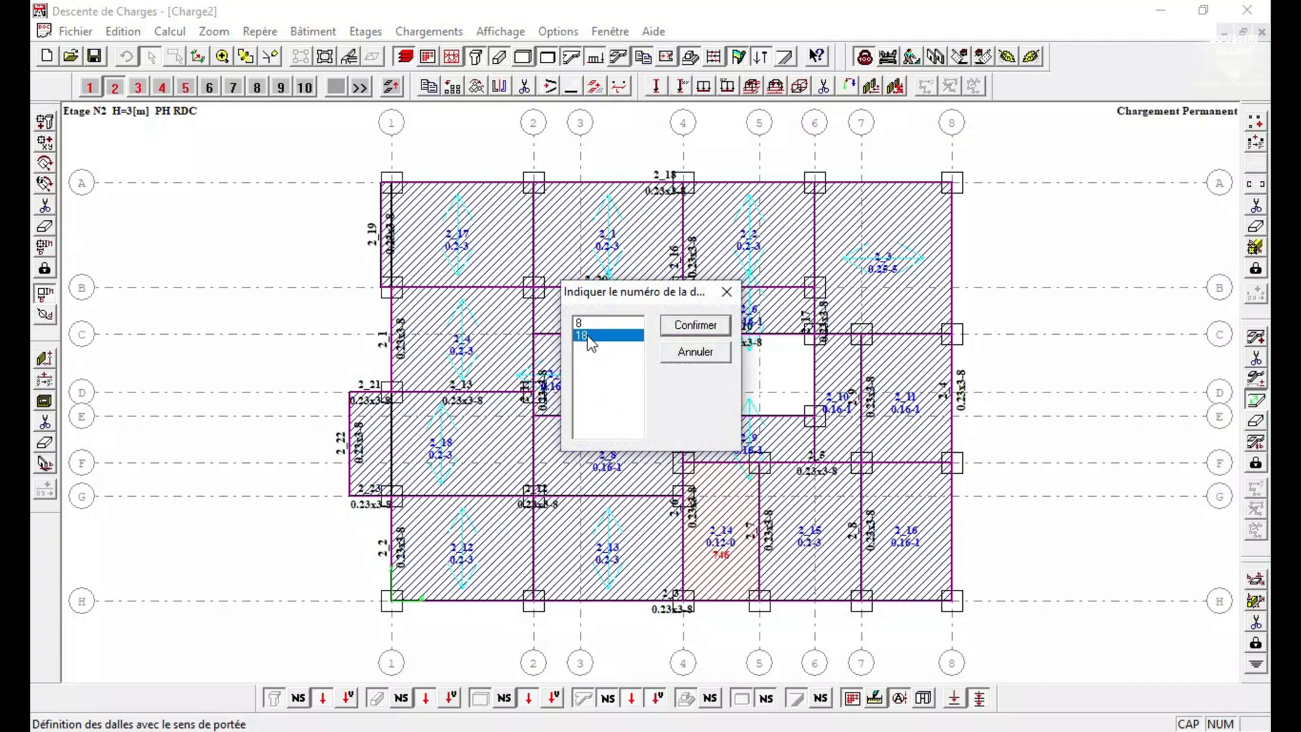
{"action": "left_click", "coordinate": [695, 326]}
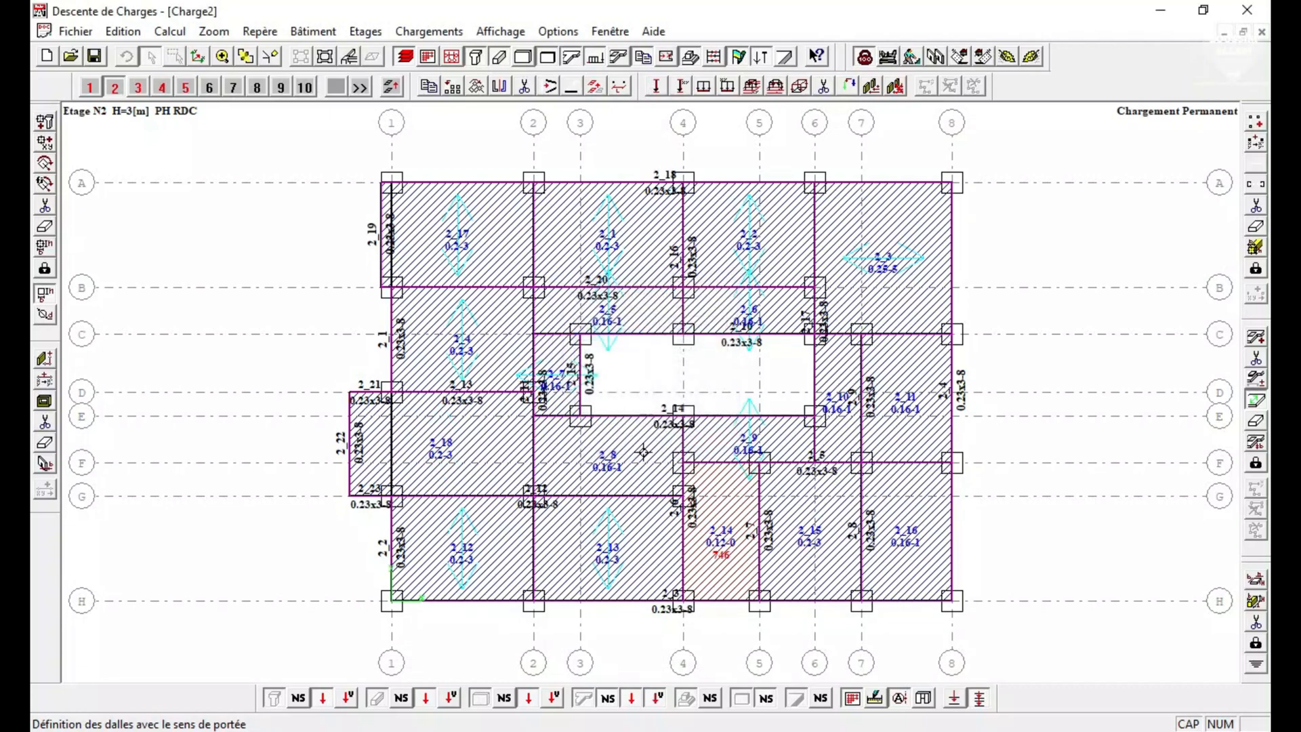
{"action": "left_click", "coordinate": [531, 433]}
{"action": "left_click", "coordinate": [580, 334]}
{"action": "left_click", "coordinate": [692, 326]}
Restore the span direction of slab 8 between axes E and G.
{"action": "left_click", "coordinate": [556, 410]}
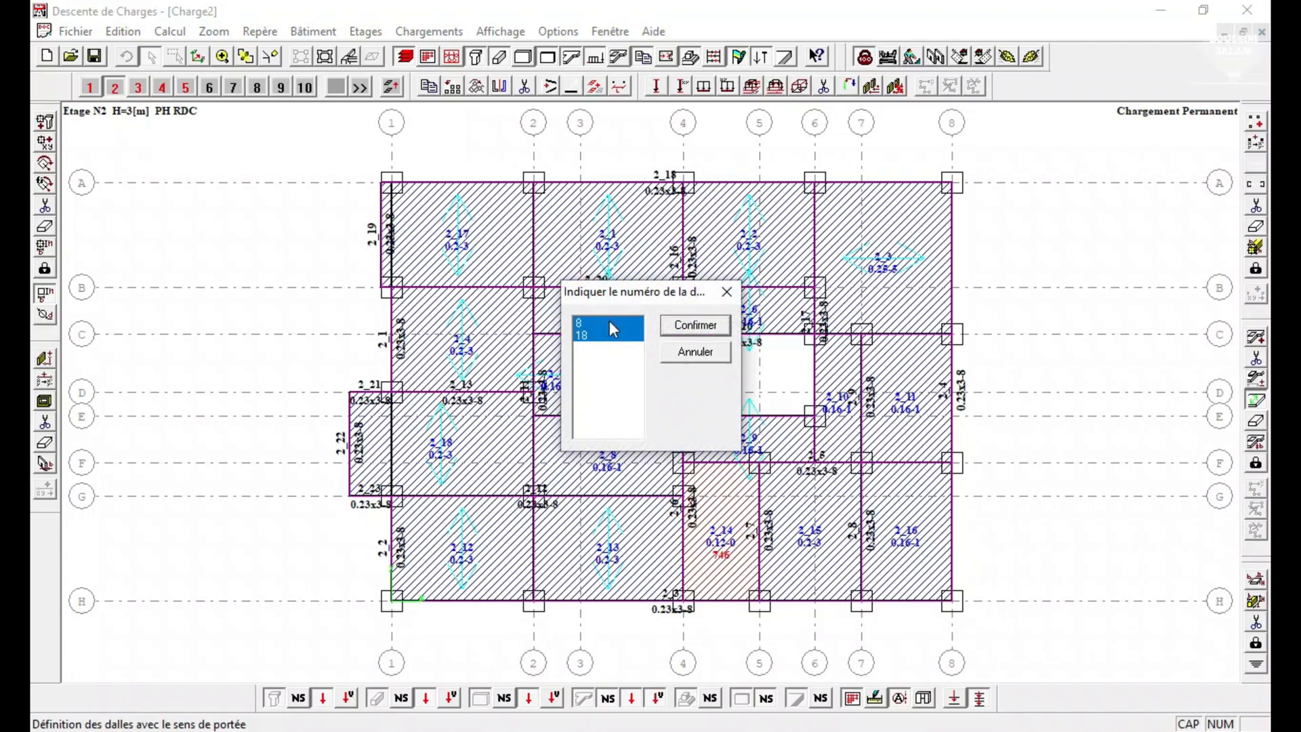
{"action": "left_click", "coordinate": [581, 334]}
{"action": "left_click", "coordinate": [695, 326]}
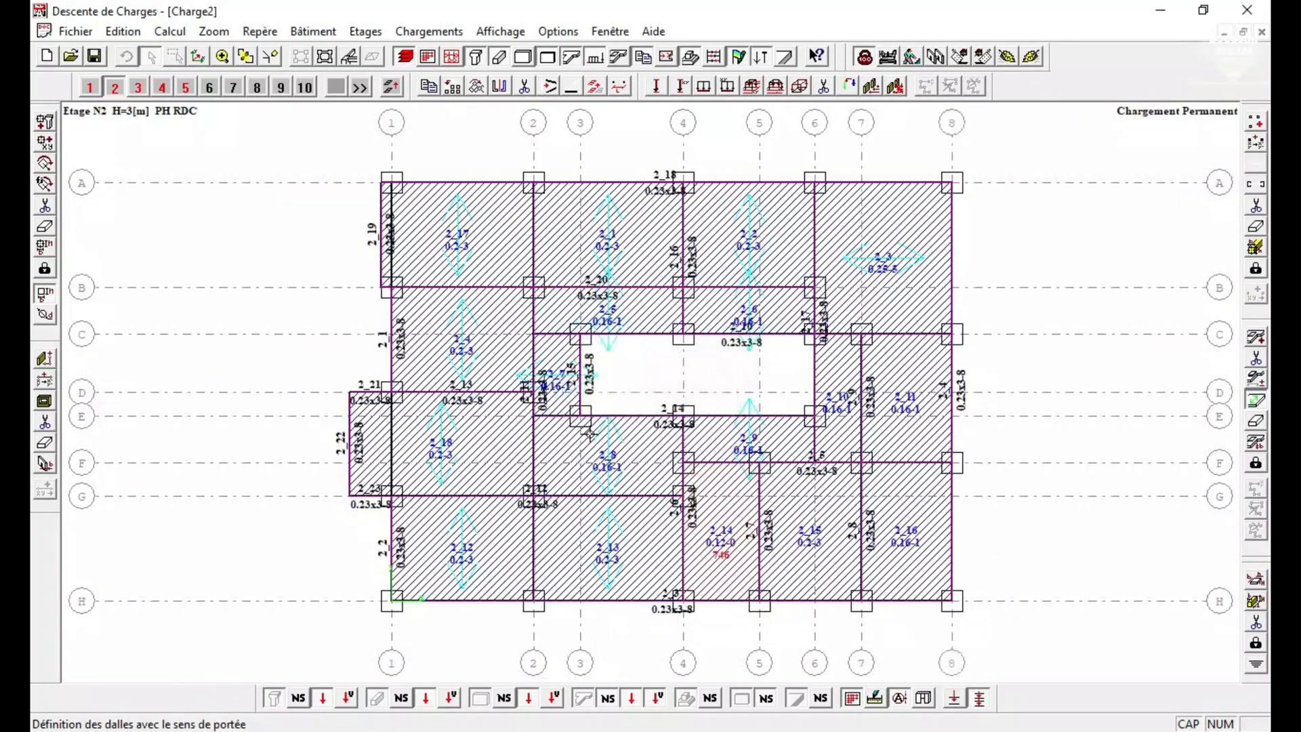
Define the span direction of slabs 15 and 16 from their edges on axis H, spanning between axes 5 and 8.
{"action": "left_click", "coordinate": [811, 601]}
{"action": "left_click", "coordinate": [924, 594]}
Try to define the span direction of slab 11 from the edge it shares with slab 16.
{"action": "left_click", "coordinate": [894, 465]}
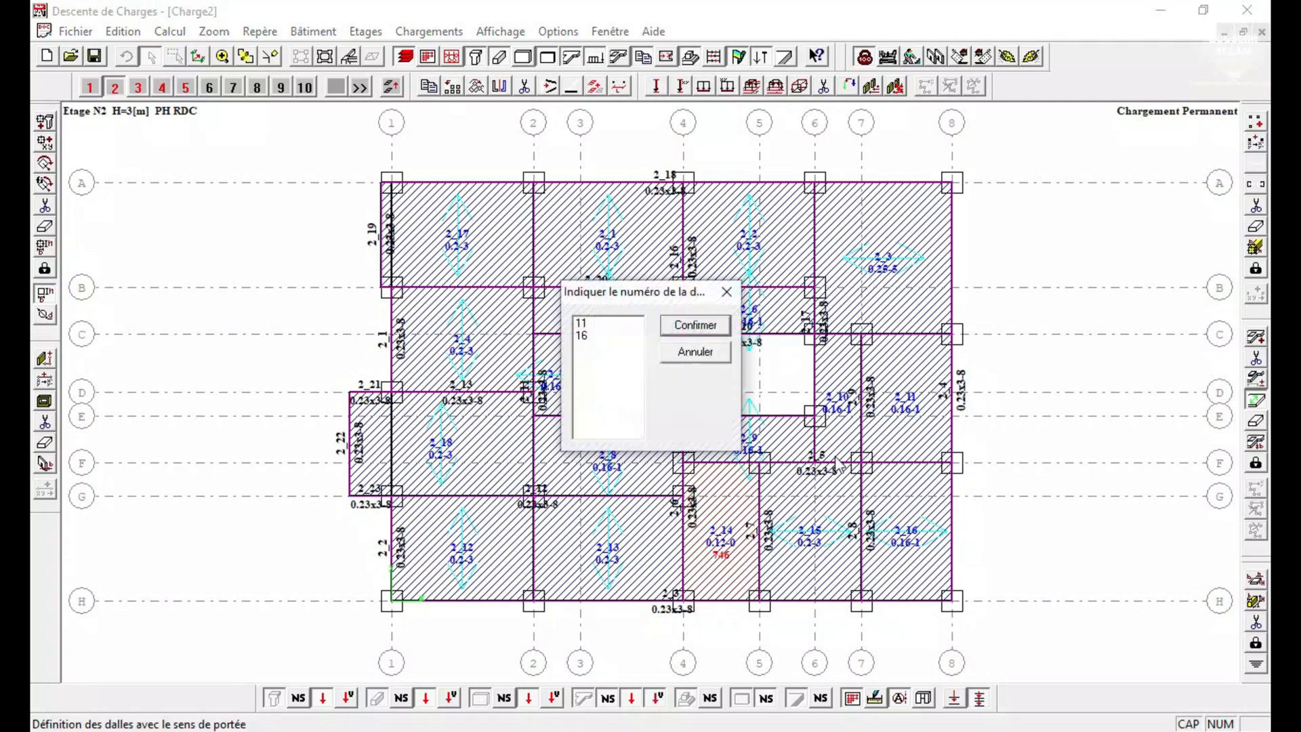
{"action": "left_click", "coordinate": [596, 325]}
{"action": "left_click", "coordinate": [695, 325]}
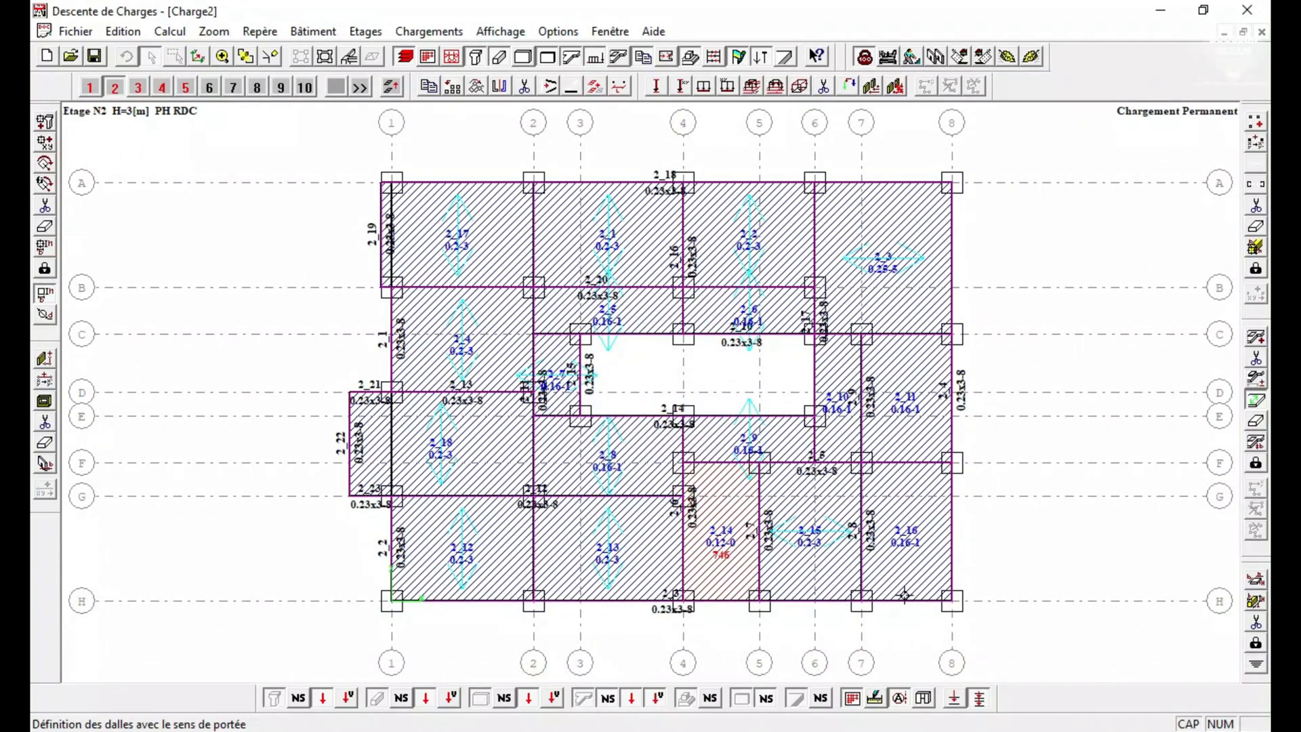
Restore the span direction of slab 16 and define that of slab 11, both spanning between axes 7 and 8.
{"action": "left_click", "coordinate": [904, 594]}
{"action": "left_click", "coordinate": [892, 466]}
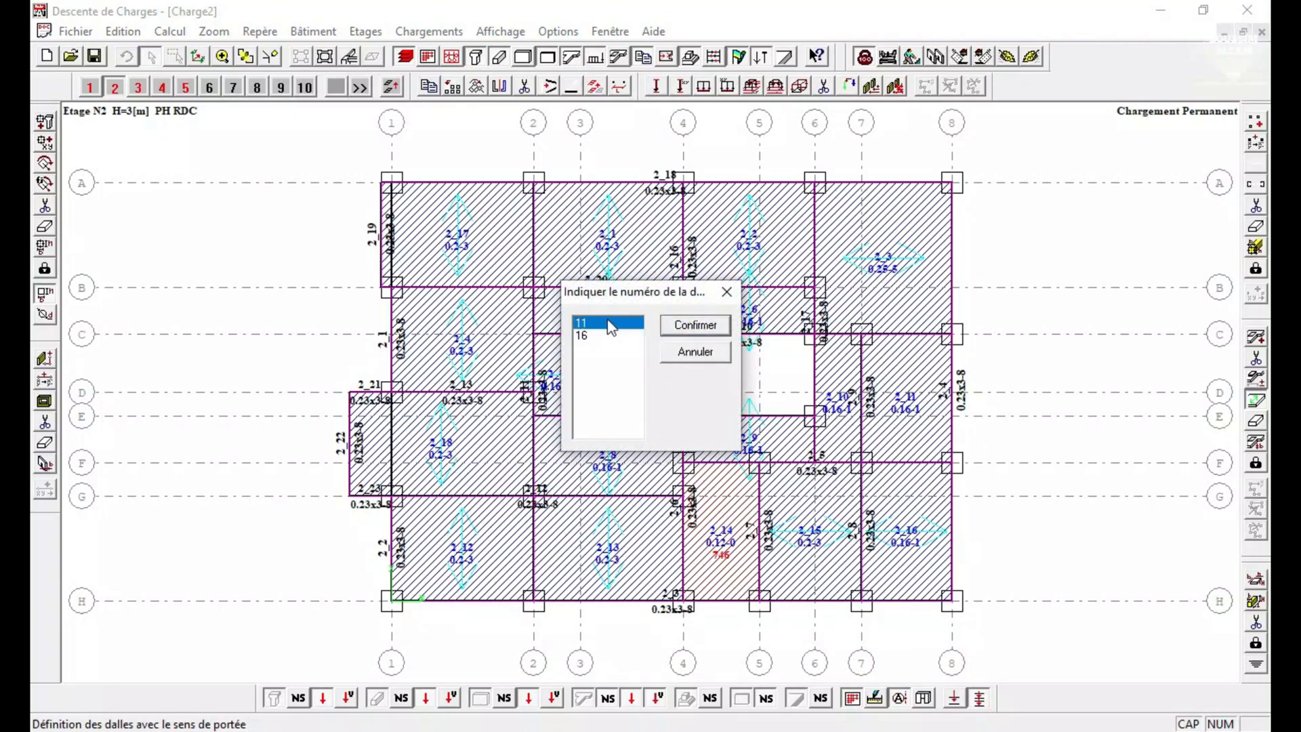
{"action": "left_click", "coordinate": [695, 325]}
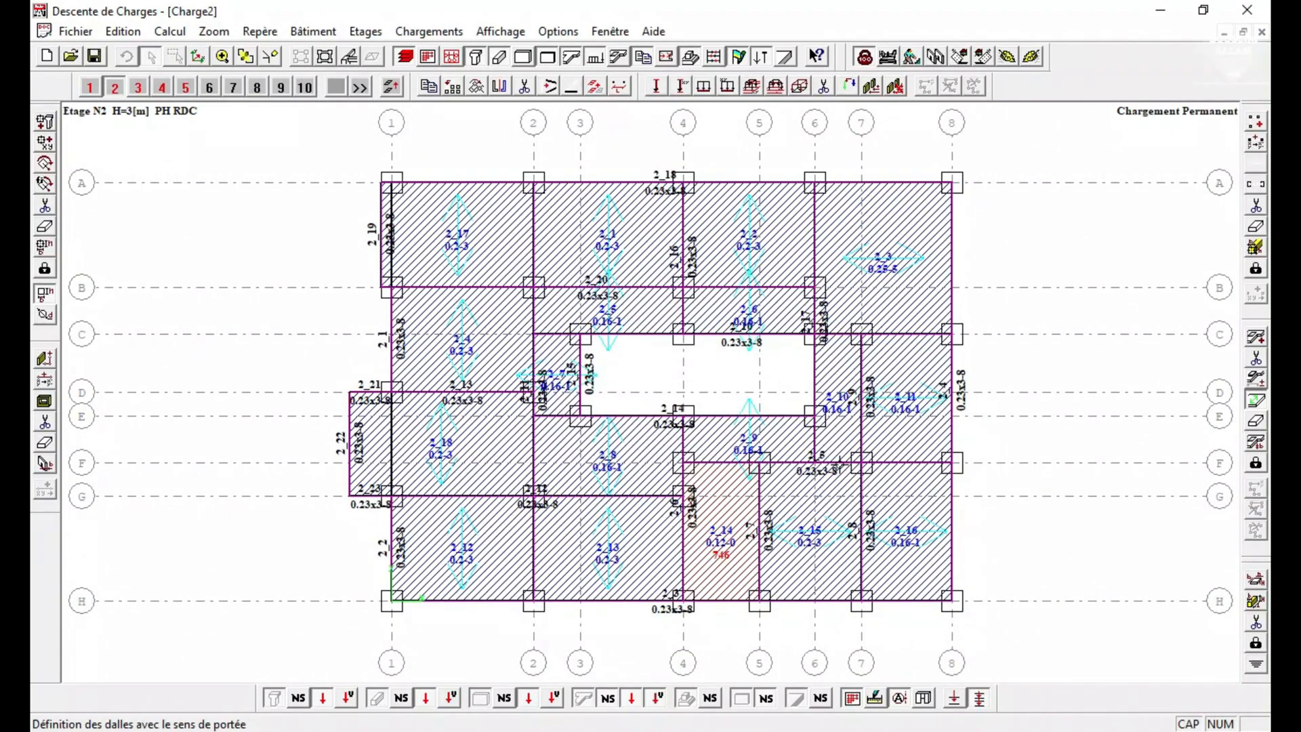
Try to define the span direction of slab 10 from the edge it shares with slab 15, and restore slab 15's span direction.
{"action": "left_click", "coordinate": [685, 368]}
{"action": "left_click", "coordinate": [588, 335]}
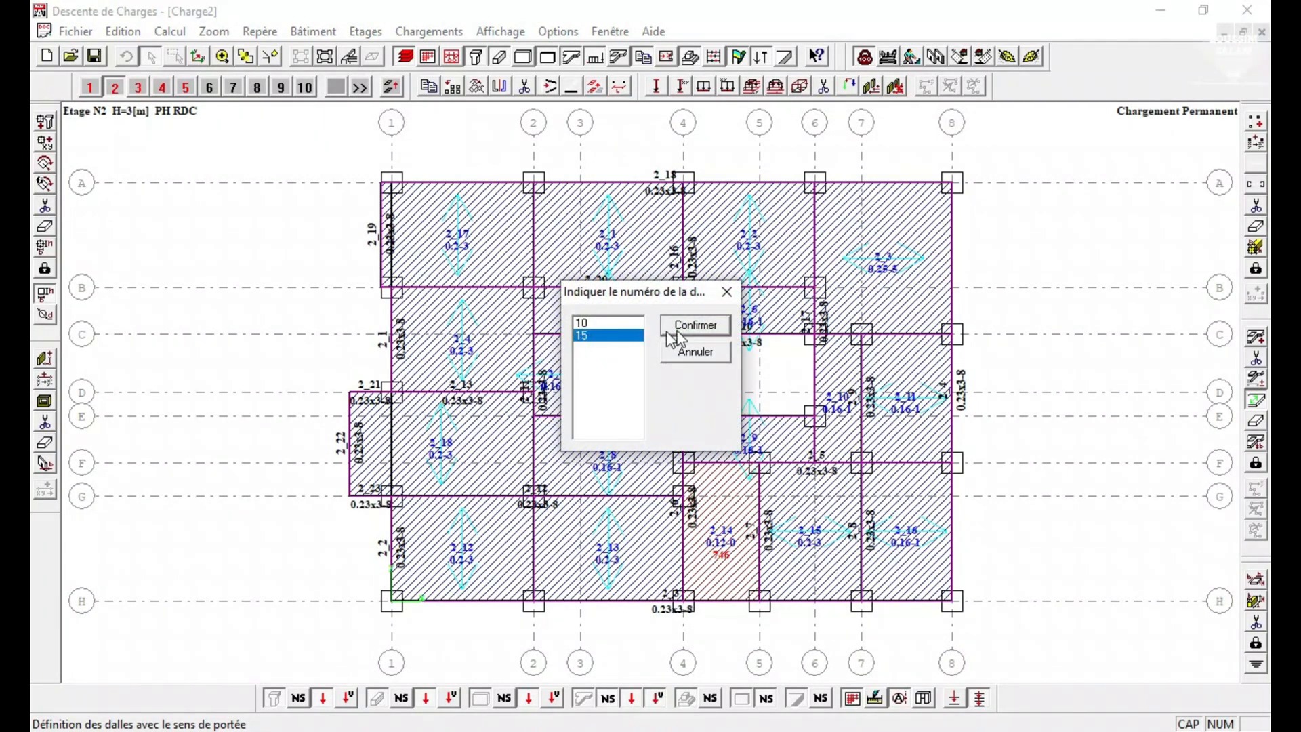
{"action": "left_click", "coordinate": [671, 332]}
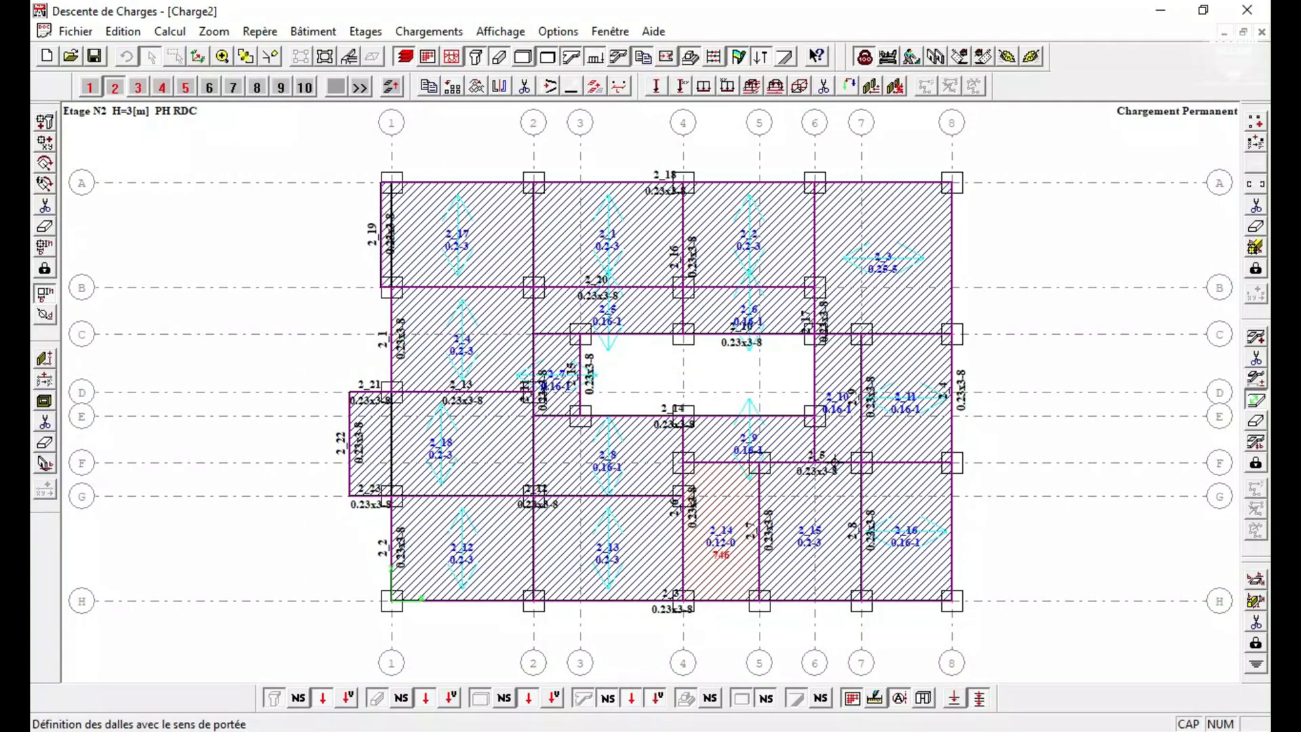
{"action": "left_click", "coordinate": [647, 395]}
{"action": "left_click", "coordinate": [609, 336]}
{"action": "left_click", "coordinate": [717, 325]}
Define the span direction of slab 10 between axes 6 and 7.
{"action": "left_click", "coordinate": [834, 468]}
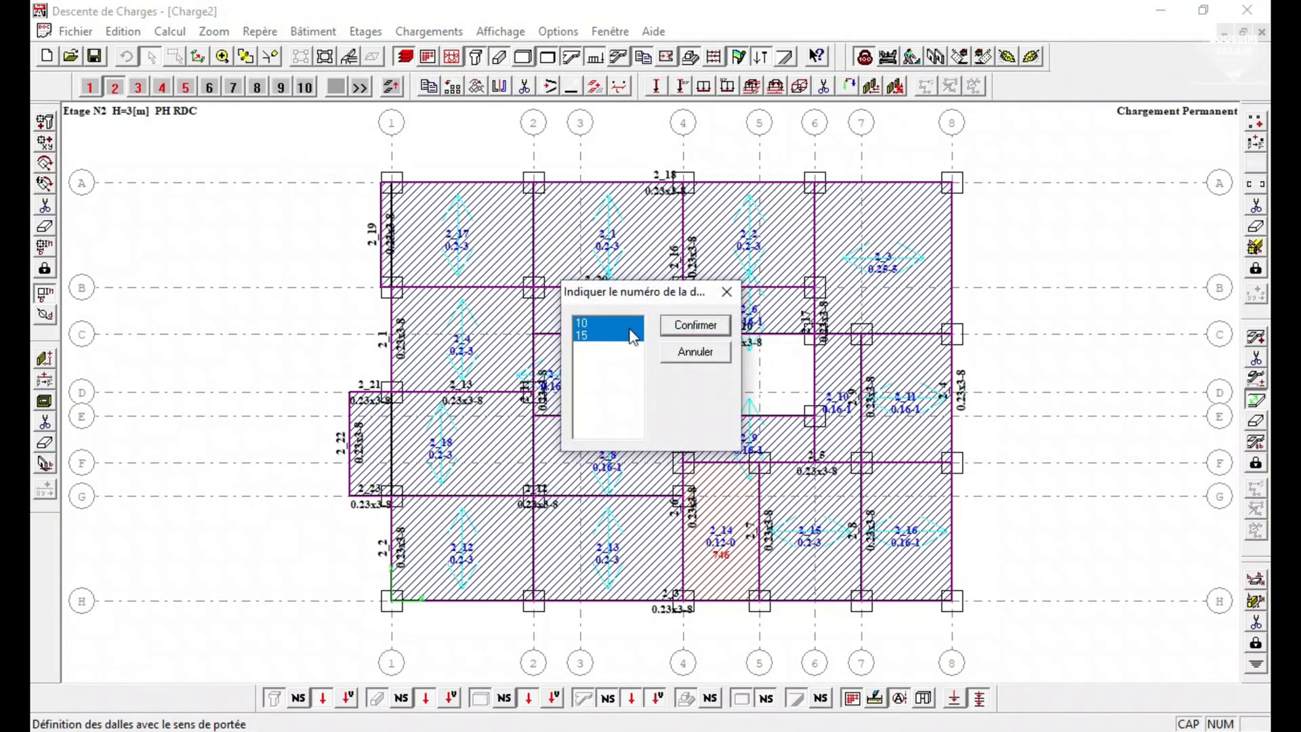
{"action": "left_click", "coordinate": [610, 323]}
{"action": "left_click", "coordinate": [695, 326]}
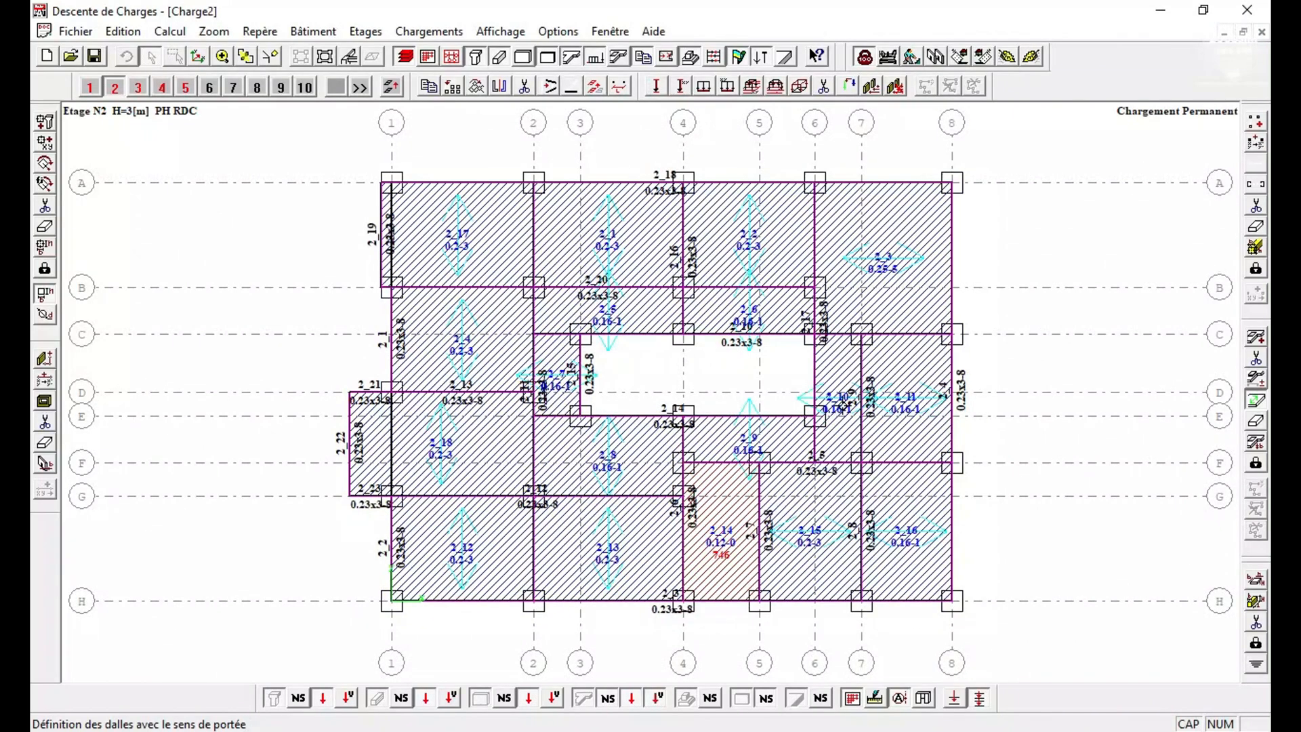
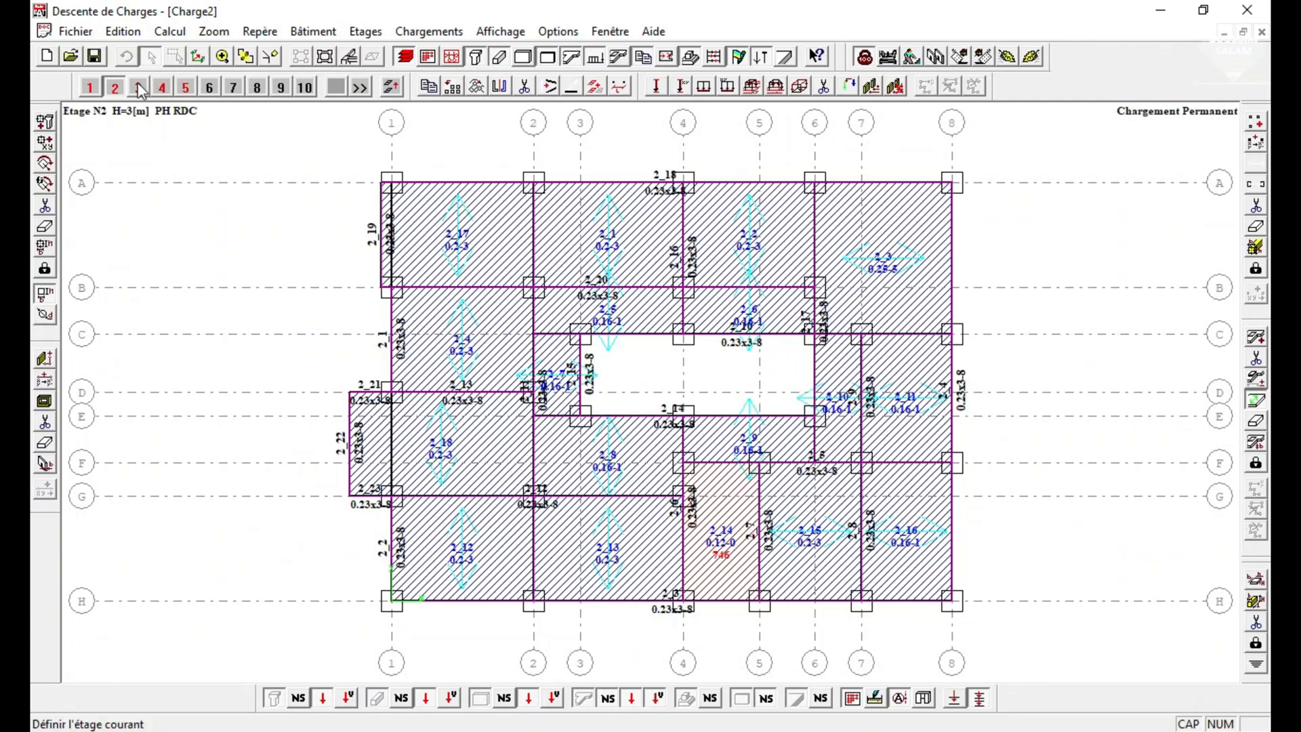
On storey 3, define the span directions of slabs 17 (axes A–B), 4 (B–D), 18 (D–G) and 12 (G–H).
{"action": "left_click", "coordinate": [138, 87]}
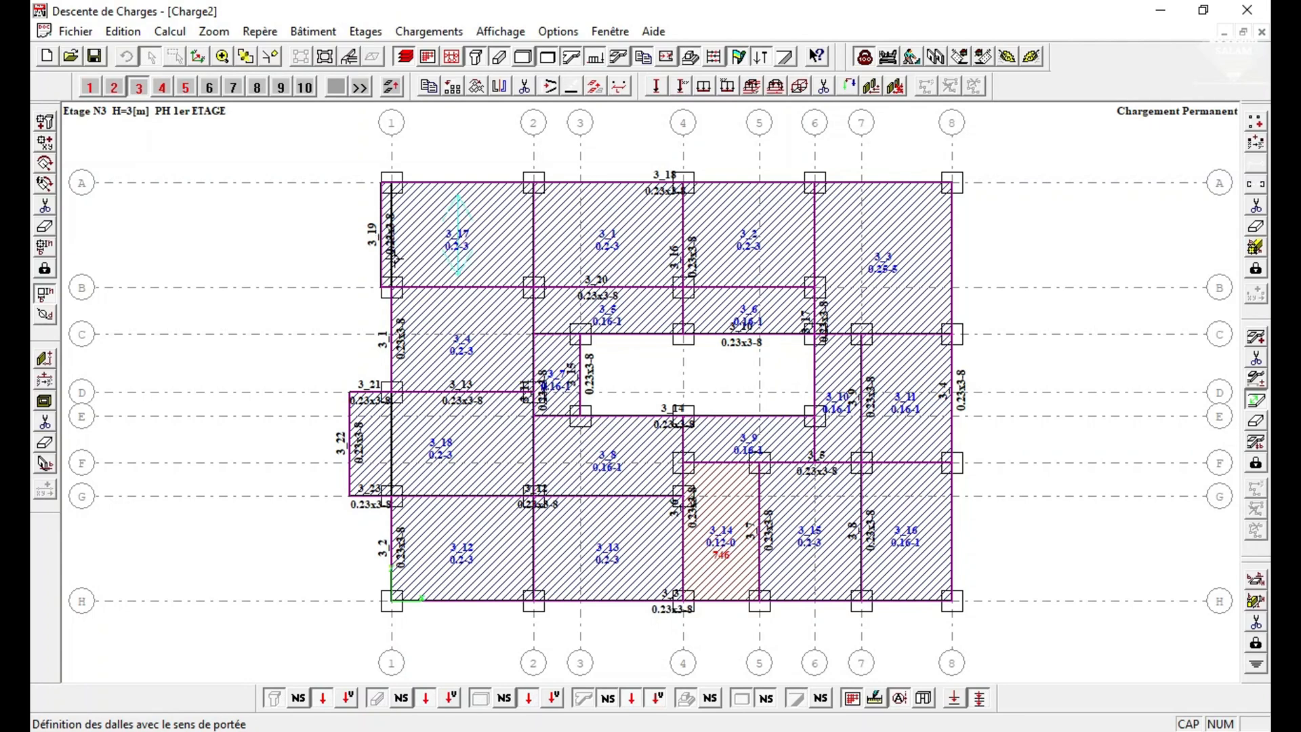
{"action": "left_click", "coordinate": [389, 345]}
{"action": "left_click", "coordinate": [348, 432]}
{"action": "left_click", "coordinate": [406, 556]}
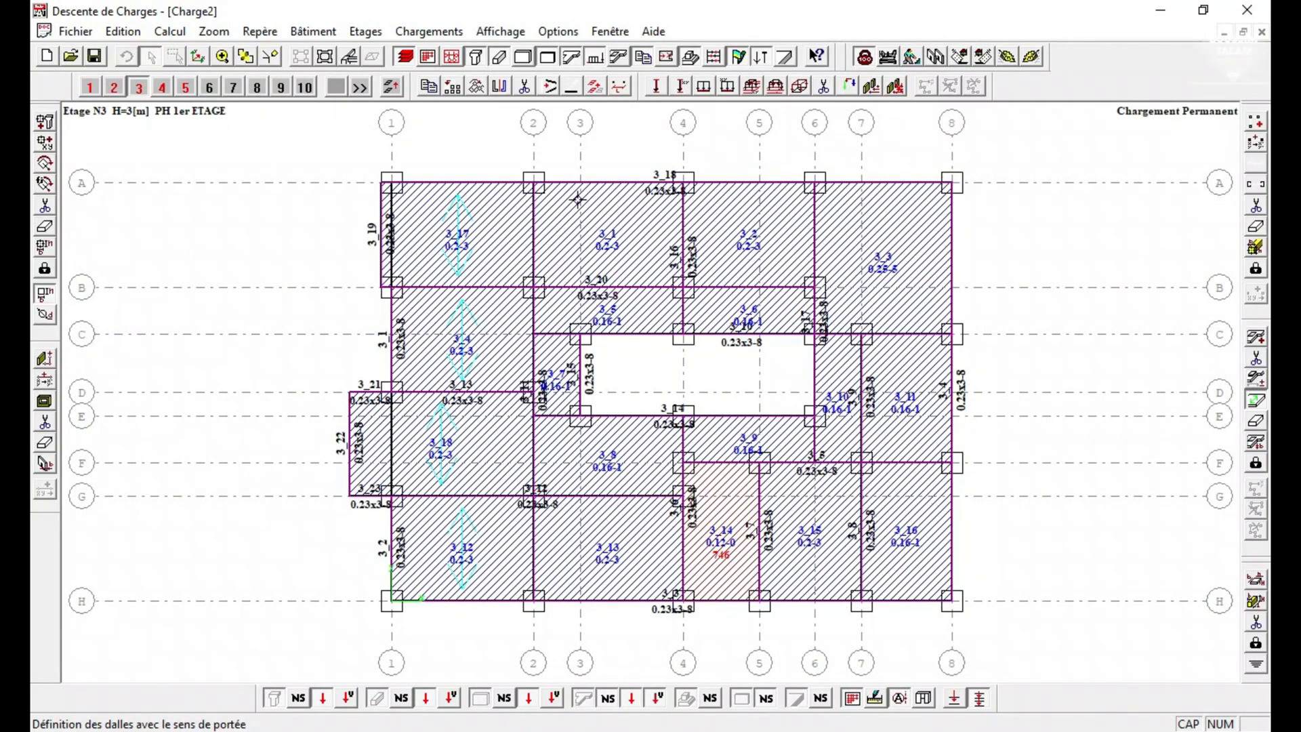
Define the span directions of slabs 1 and 2 between axes A and B, and slab 3 between axes 6 and 8.
{"action": "left_click", "coordinate": [534, 214]}
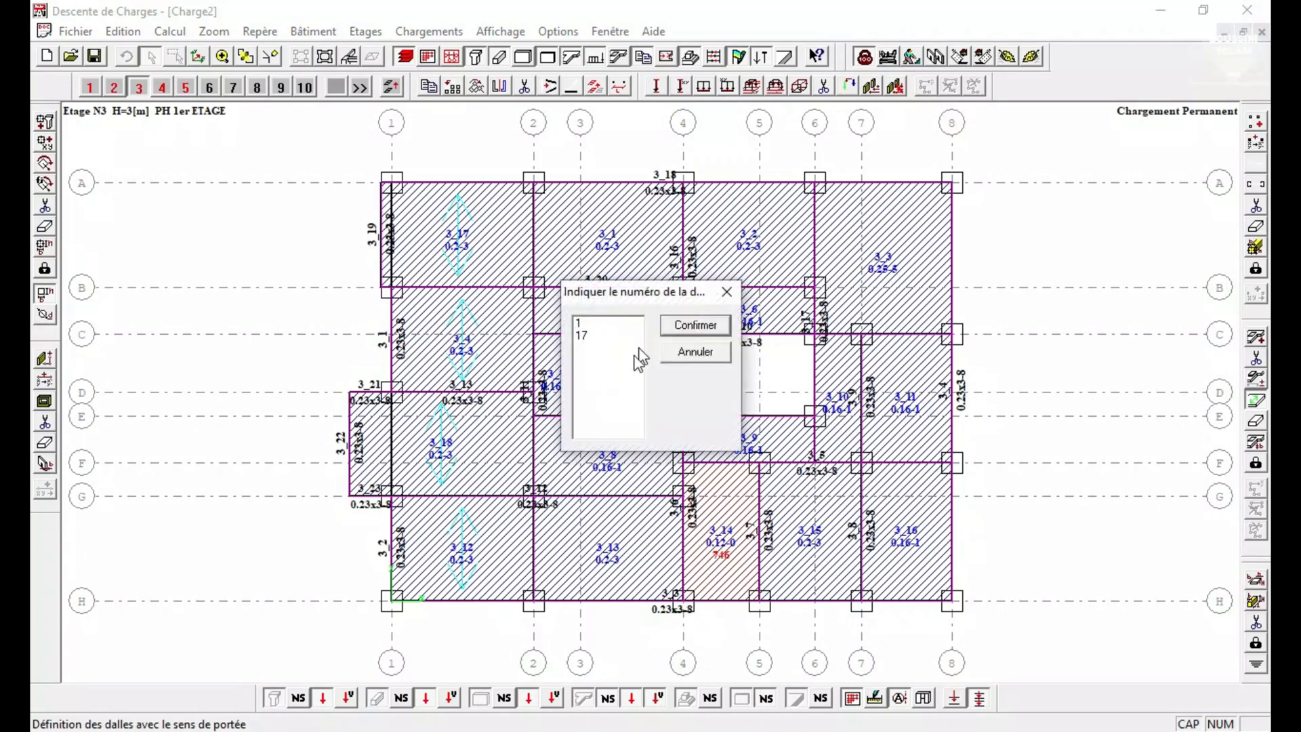
{"action": "left_click", "coordinate": [599, 323]}
{"action": "left_click", "coordinate": [695, 325]}
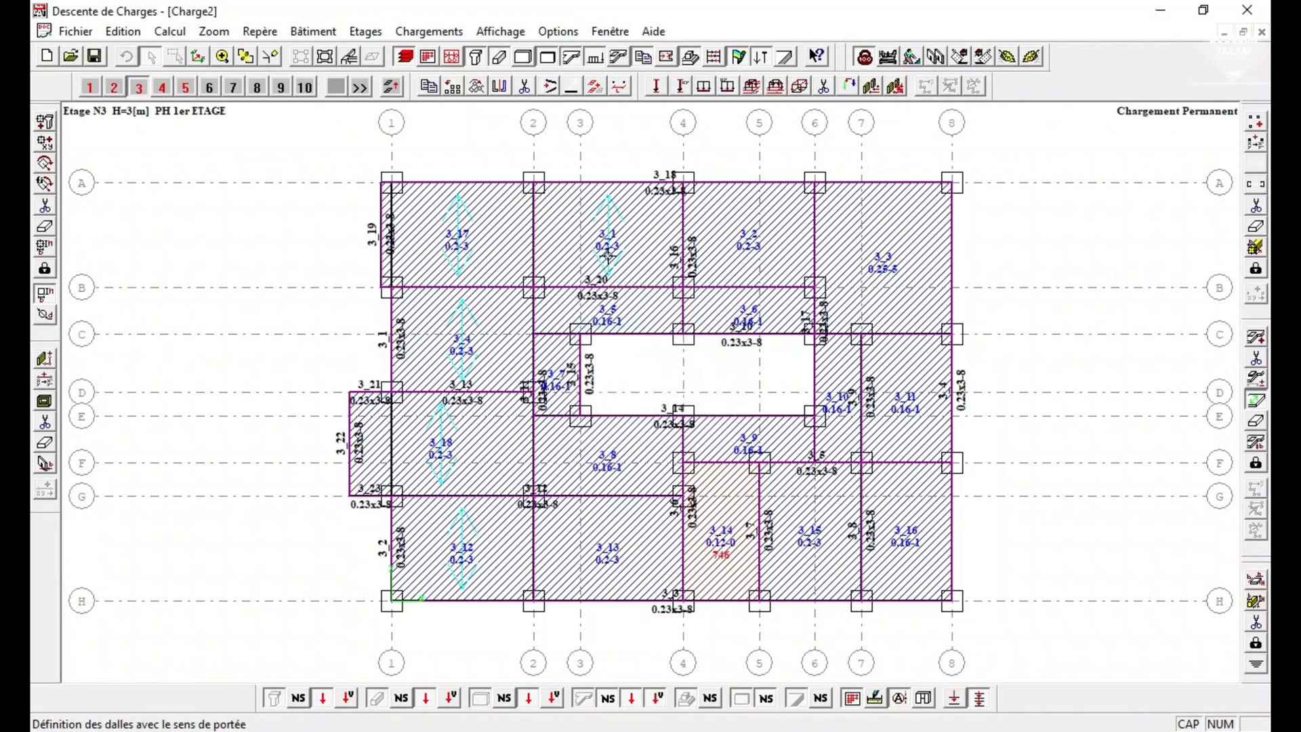
{"action": "left_click", "coordinate": [683, 226]}
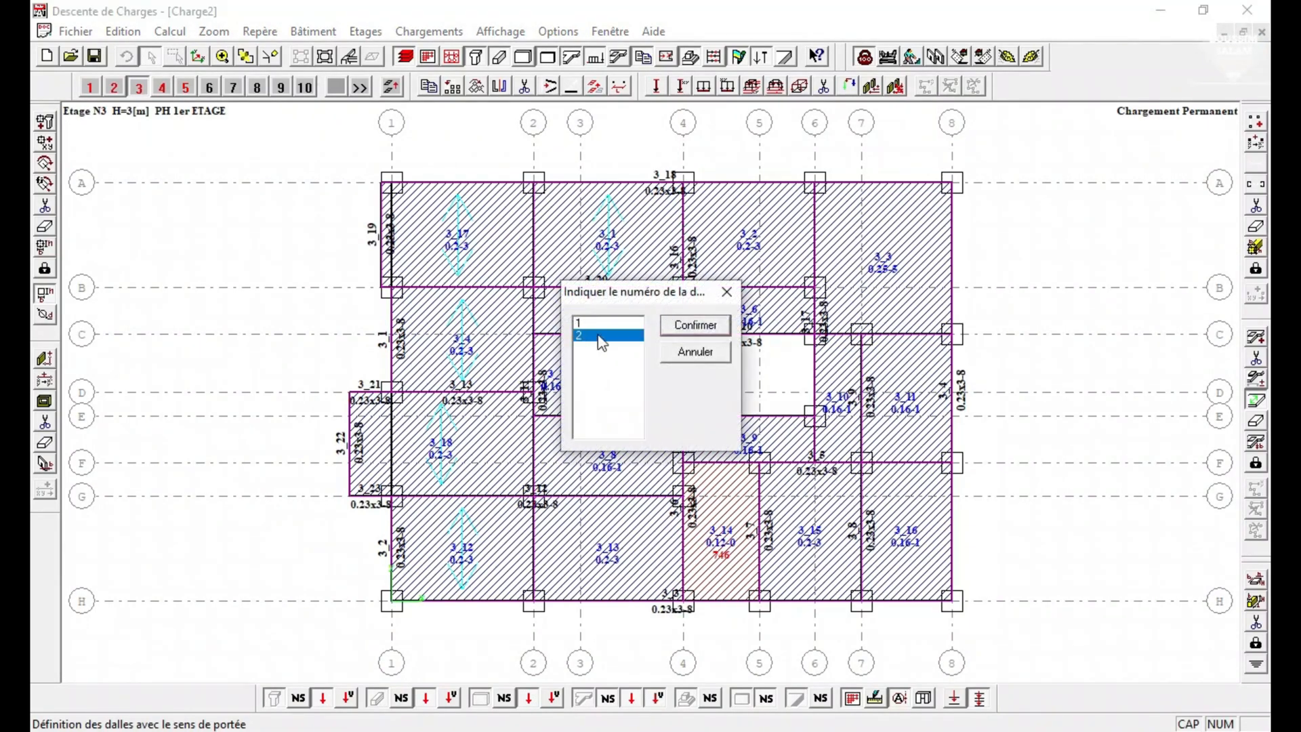
{"action": "left_click", "coordinate": [678, 326]}
{"action": "left_click", "coordinate": [858, 183]}
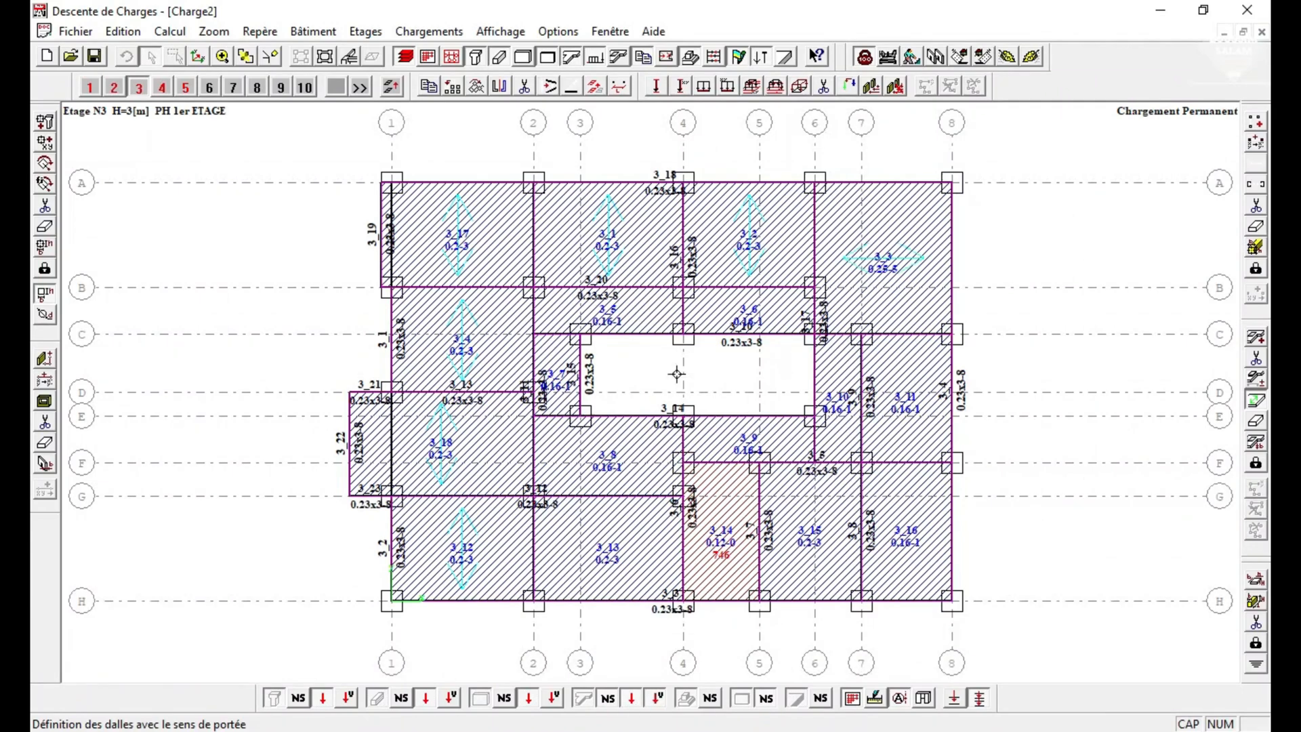
Define the span directions of slabs 5 and 6 between axes B and C.
{"action": "left_click", "coordinate": [534, 304]}
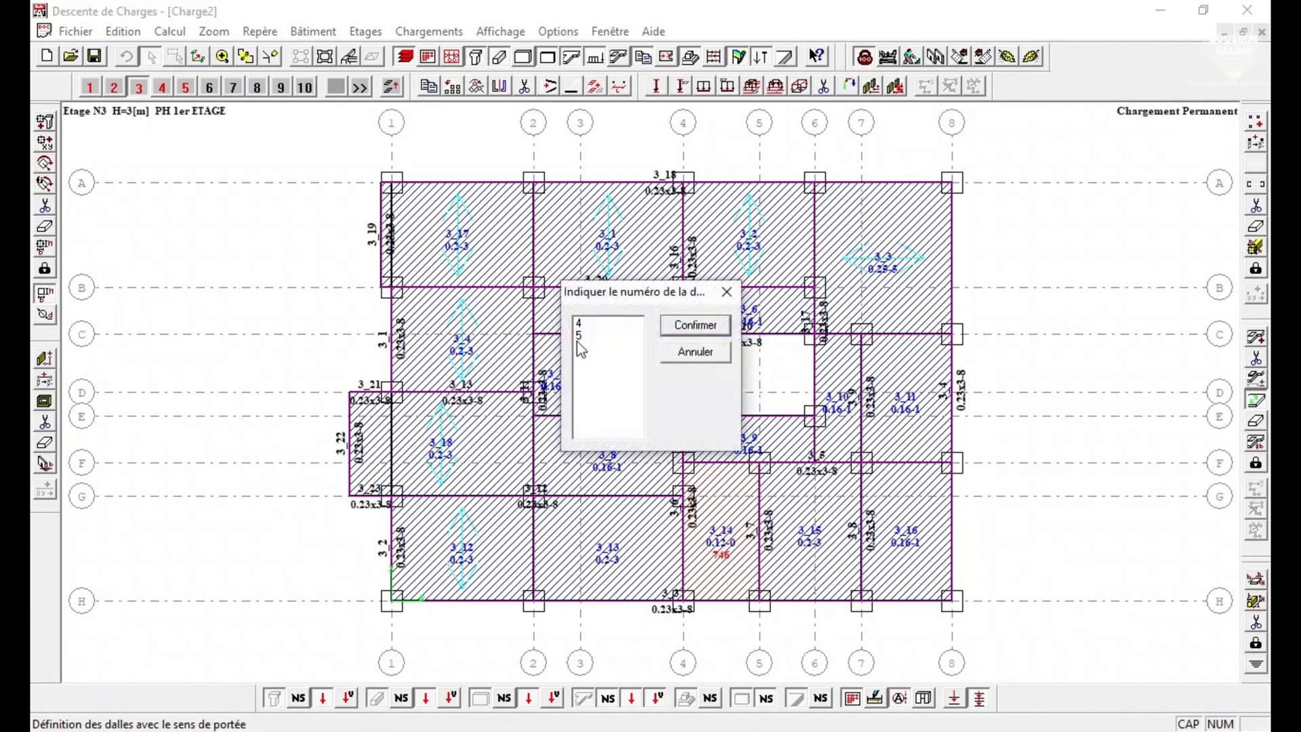
{"action": "left_click", "coordinate": [696, 325]}
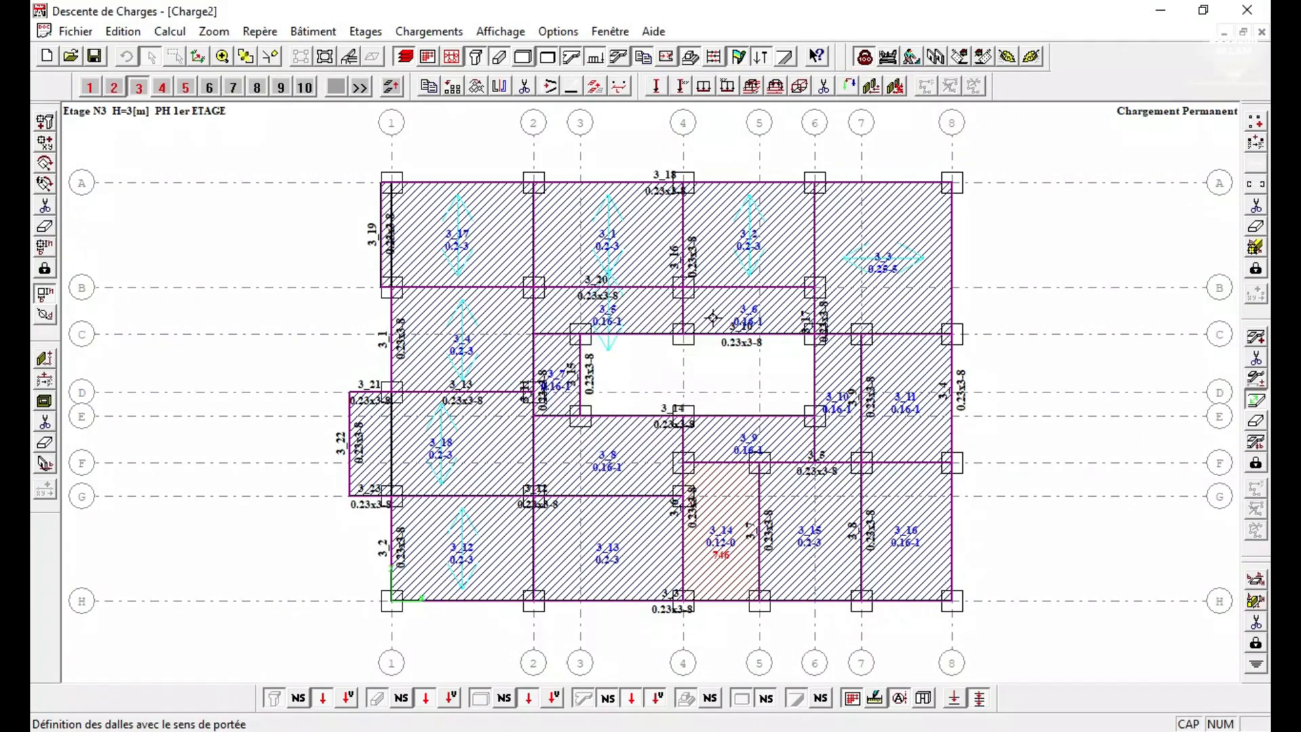
{"action": "left_click", "coordinate": [680, 303]}
{"action": "left_click", "coordinate": [620, 338]}
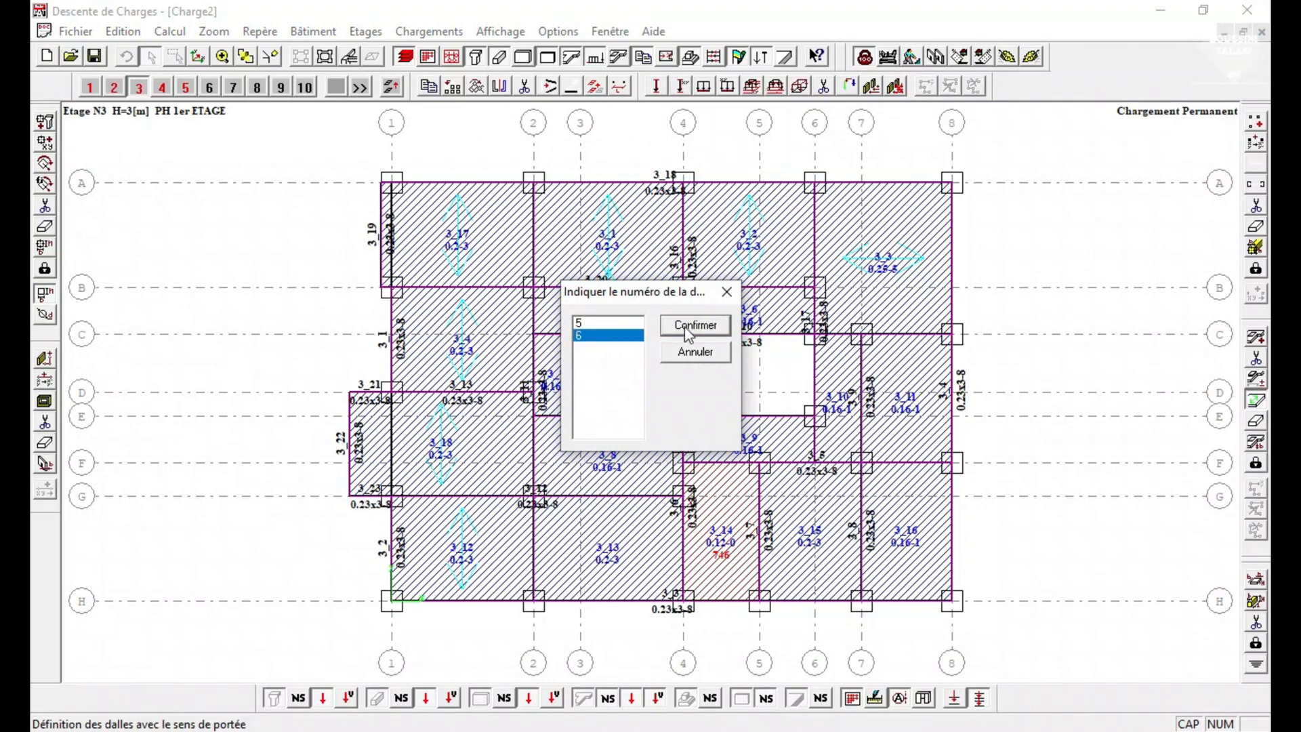
{"action": "left_click", "coordinate": [694, 326]}
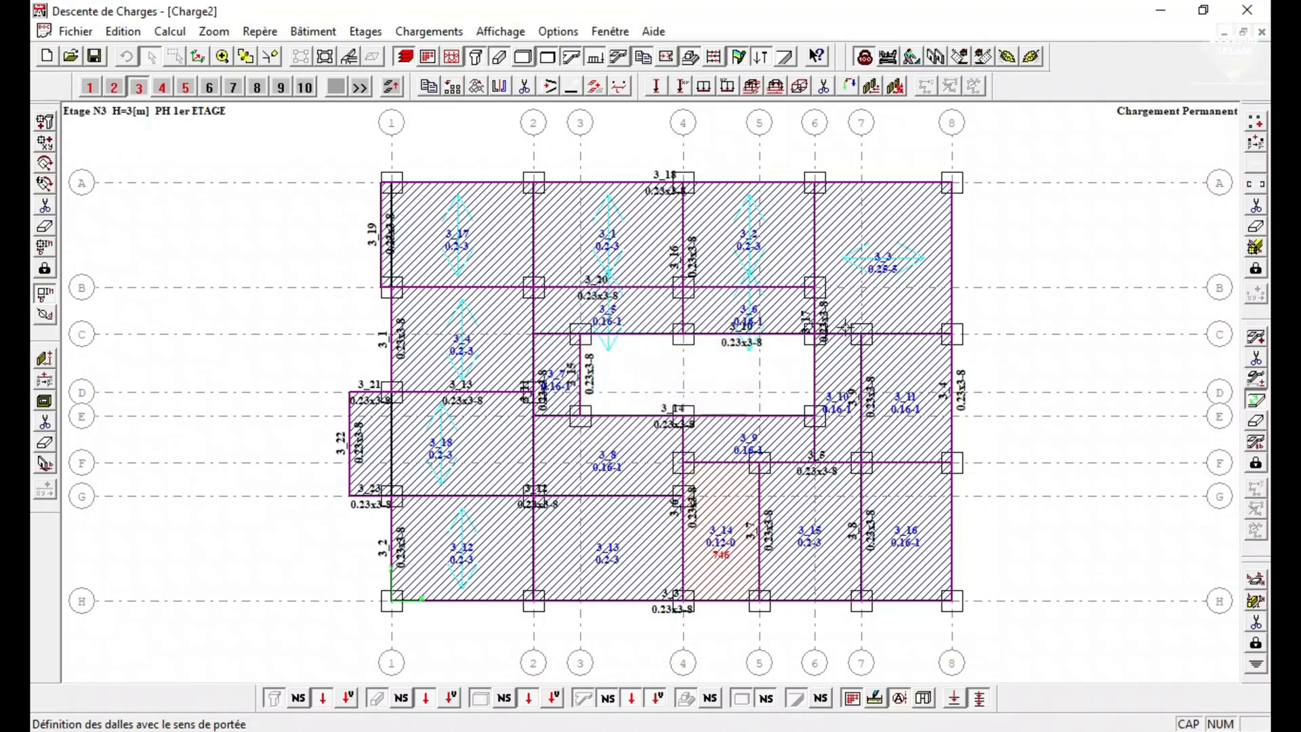
Define the span direction of slab 7 between axes 2 and 3.
{"action": "left_click", "coordinate": [549, 331]}
{"action": "left_click", "coordinate": [581, 324]}
{"action": "left_click", "coordinate": [695, 325]}
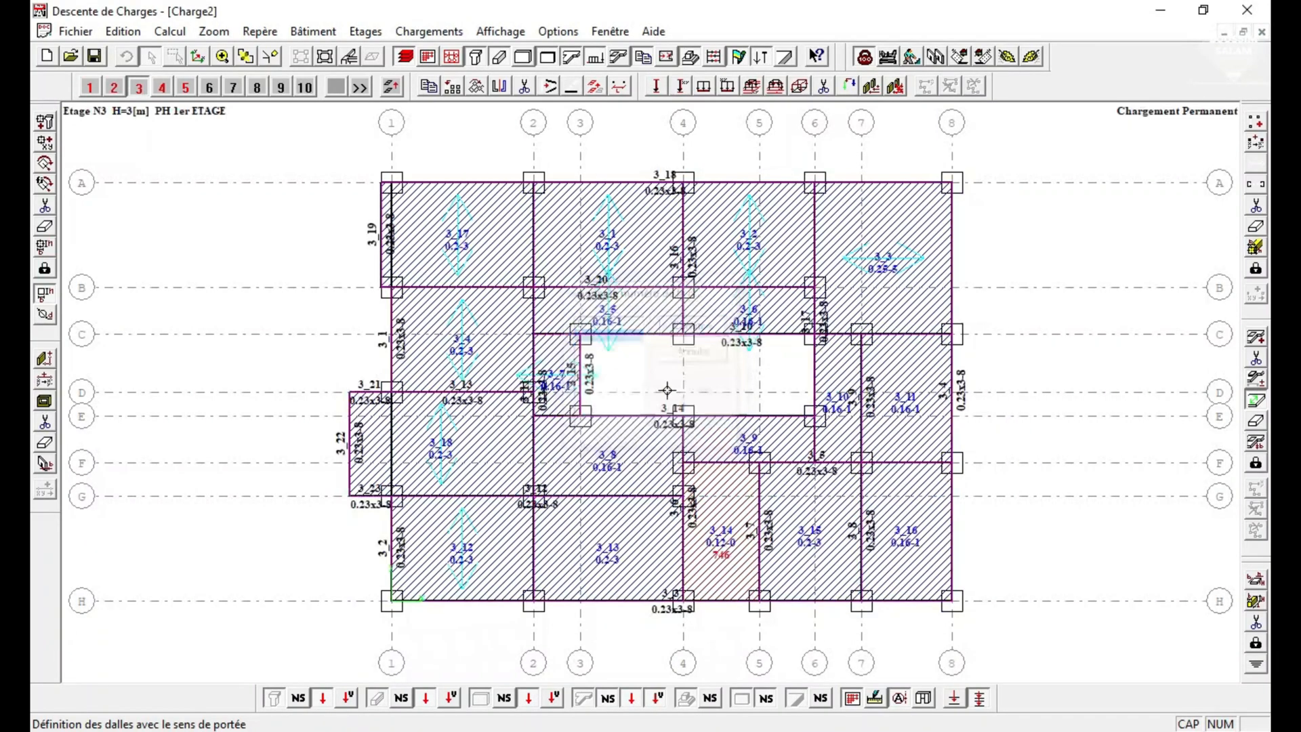
Try to define the span direction of slab 10 from the edge it shares with slab 3, and restore slab 3's span direction.
{"action": "left_click", "coordinate": [837, 339]}
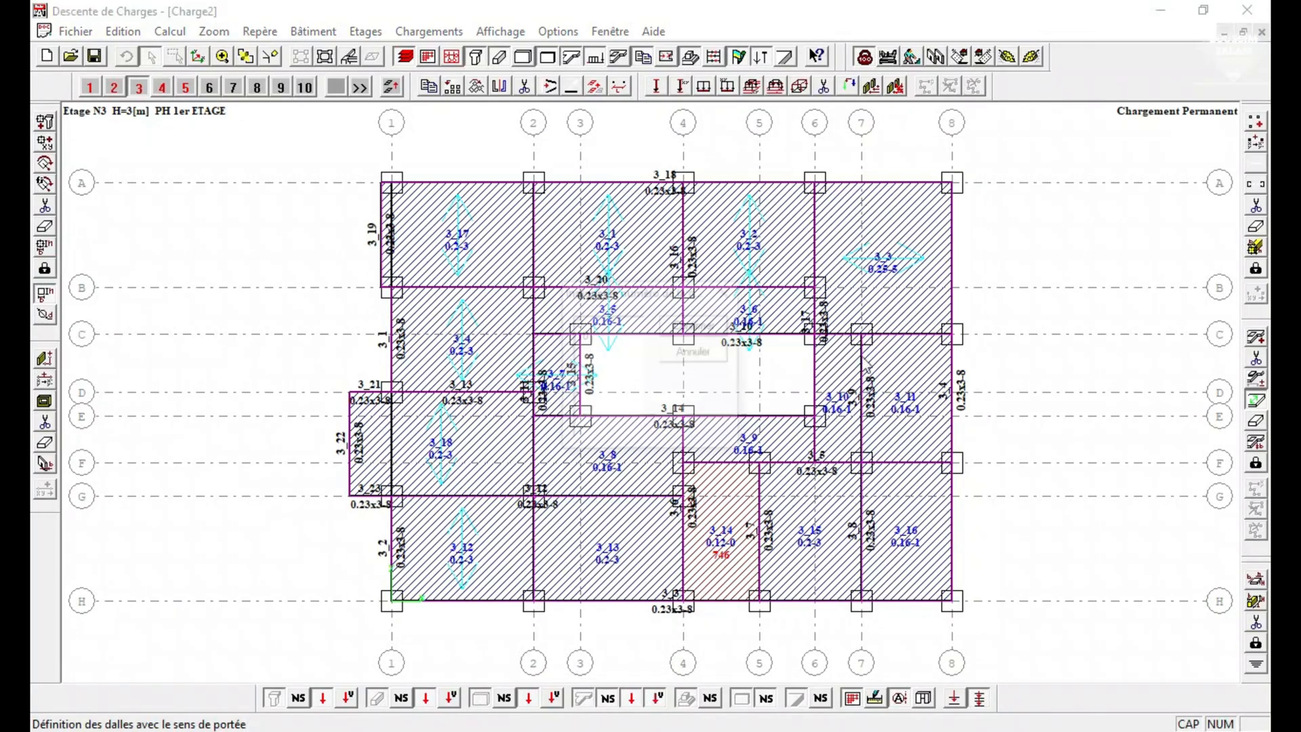
{"action": "left_click", "coordinate": [588, 323]}
{"action": "left_click", "coordinate": [696, 325]}
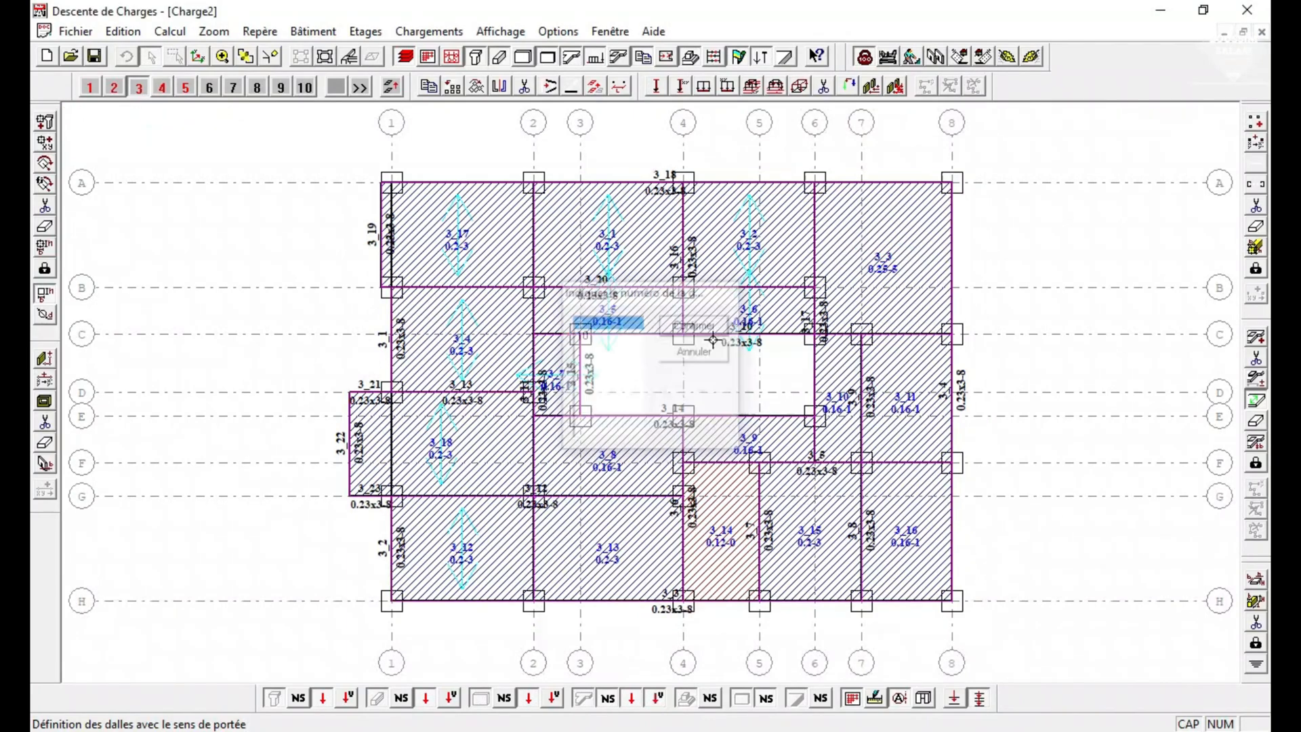
{"action": "left_click", "coordinate": [839, 335]}
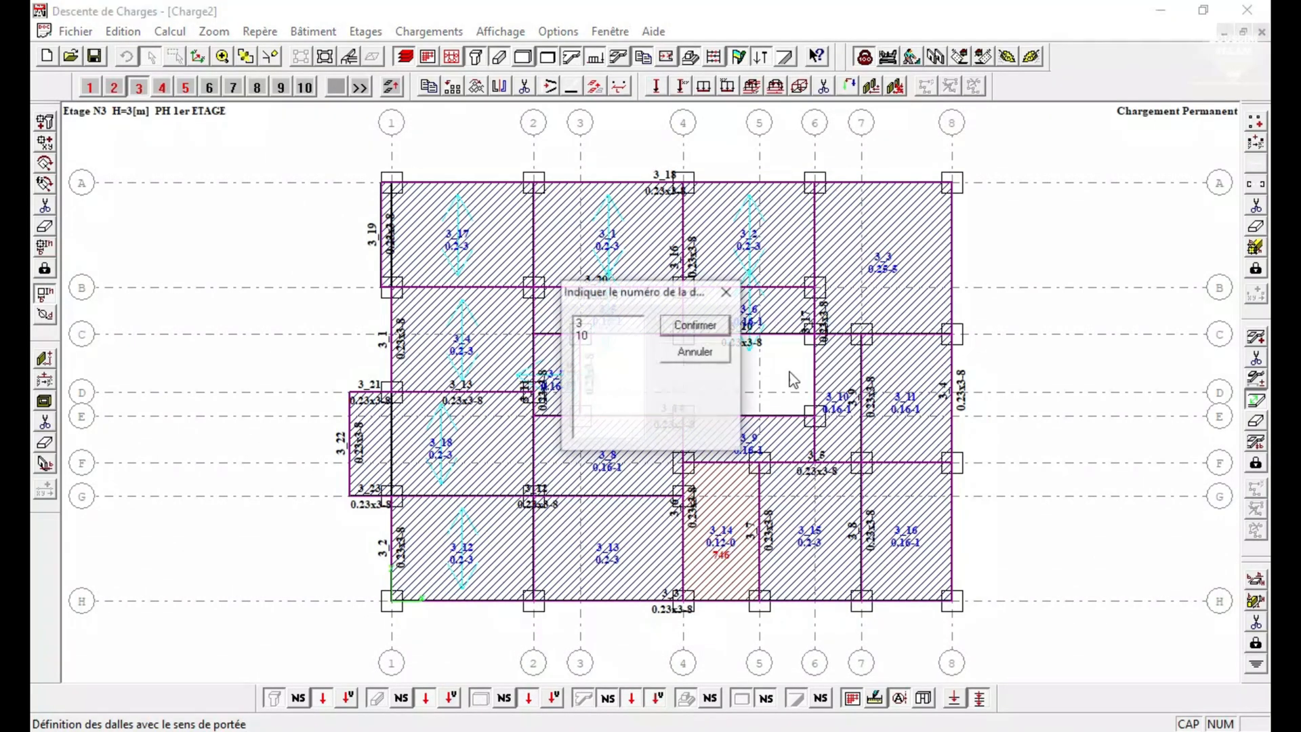
{"action": "left_click", "coordinate": [588, 324]}
{"action": "left_click", "coordinate": [712, 334]}
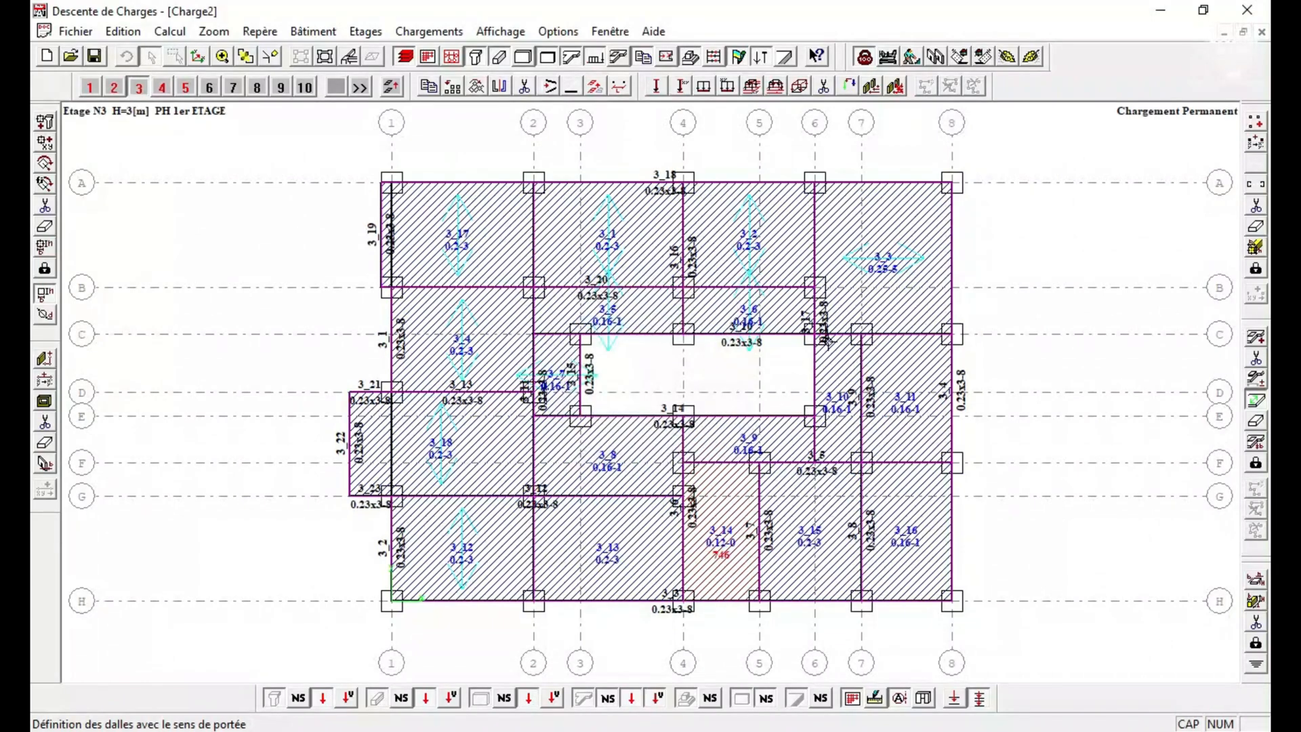
Define the span directions of slab 10 between axes 6 and 7 and slab 11 between axes 7 and 8.
{"action": "left_click", "coordinate": [833, 341]}
{"action": "left_click", "coordinate": [611, 336]}
{"action": "left_click", "coordinate": [695, 325]}
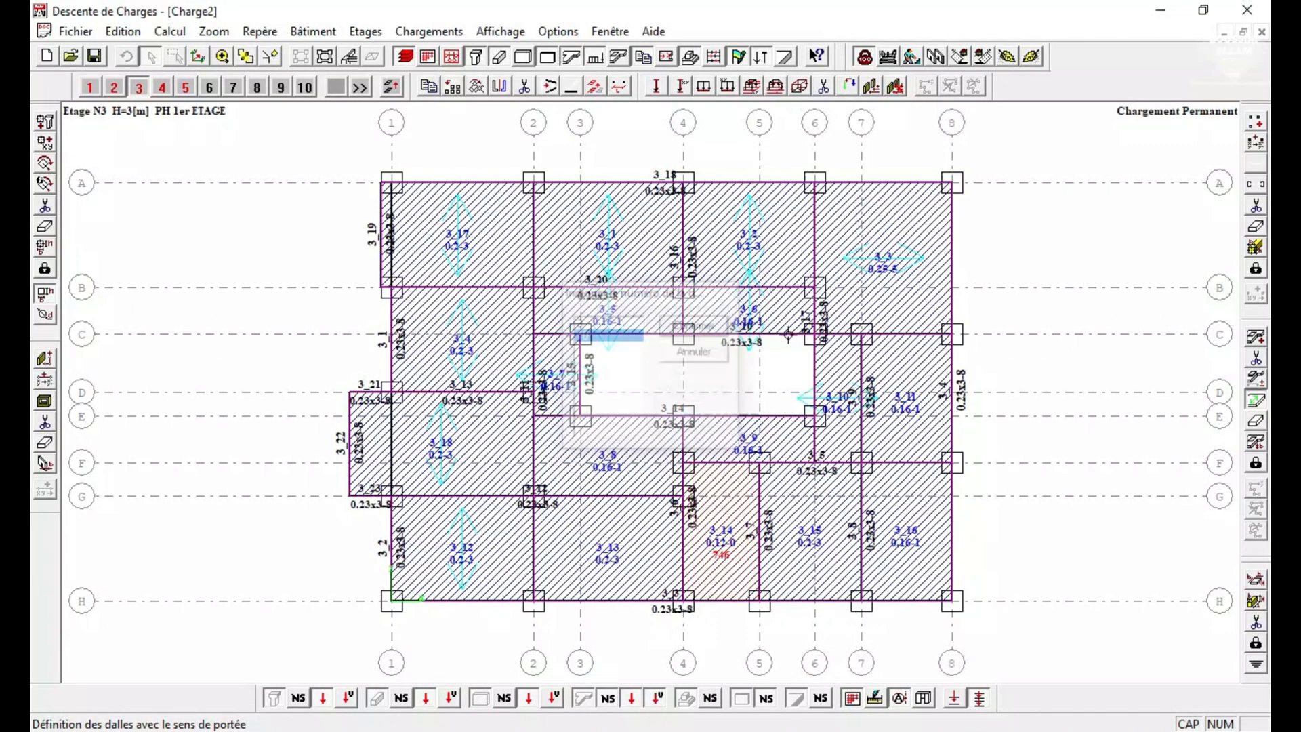
{"action": "left_click", "coordinate": [892, 342]}
{"action": "left_click", "coordinate": [582, 336]}
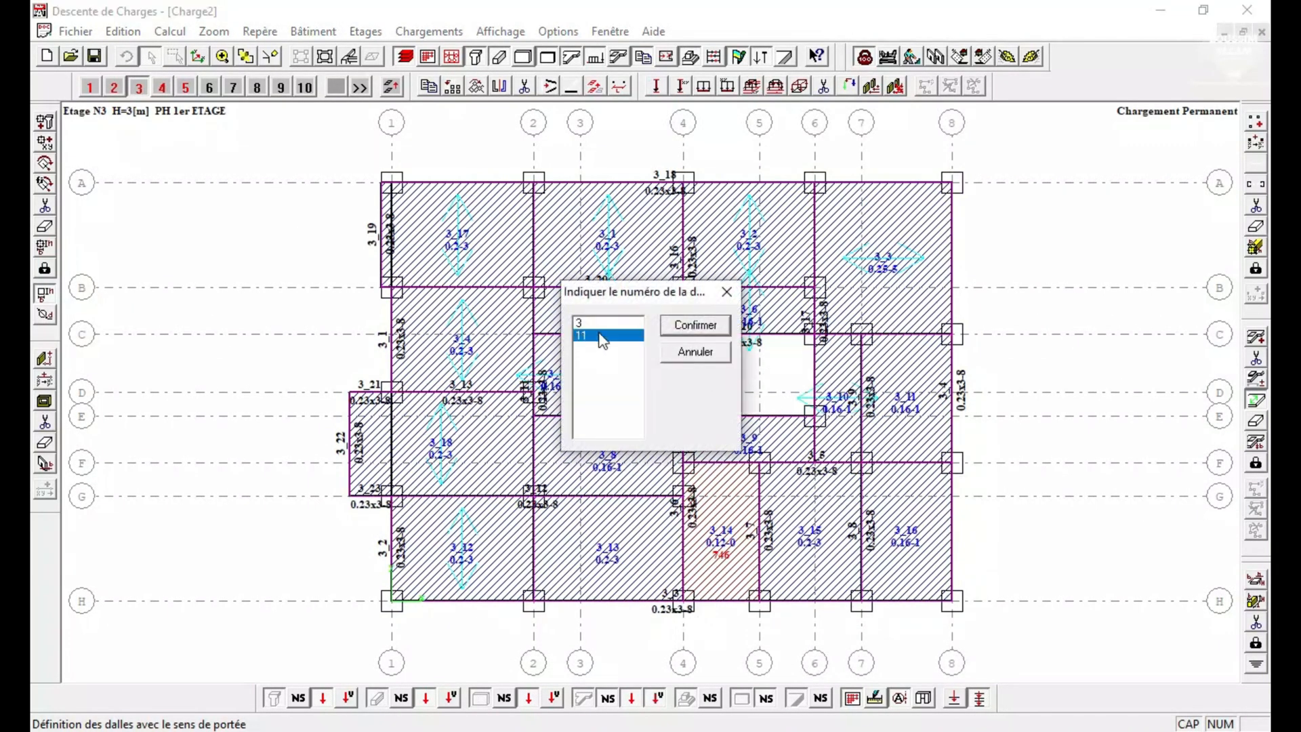
{"action": "left_click", "coordinate": [677, 325]}
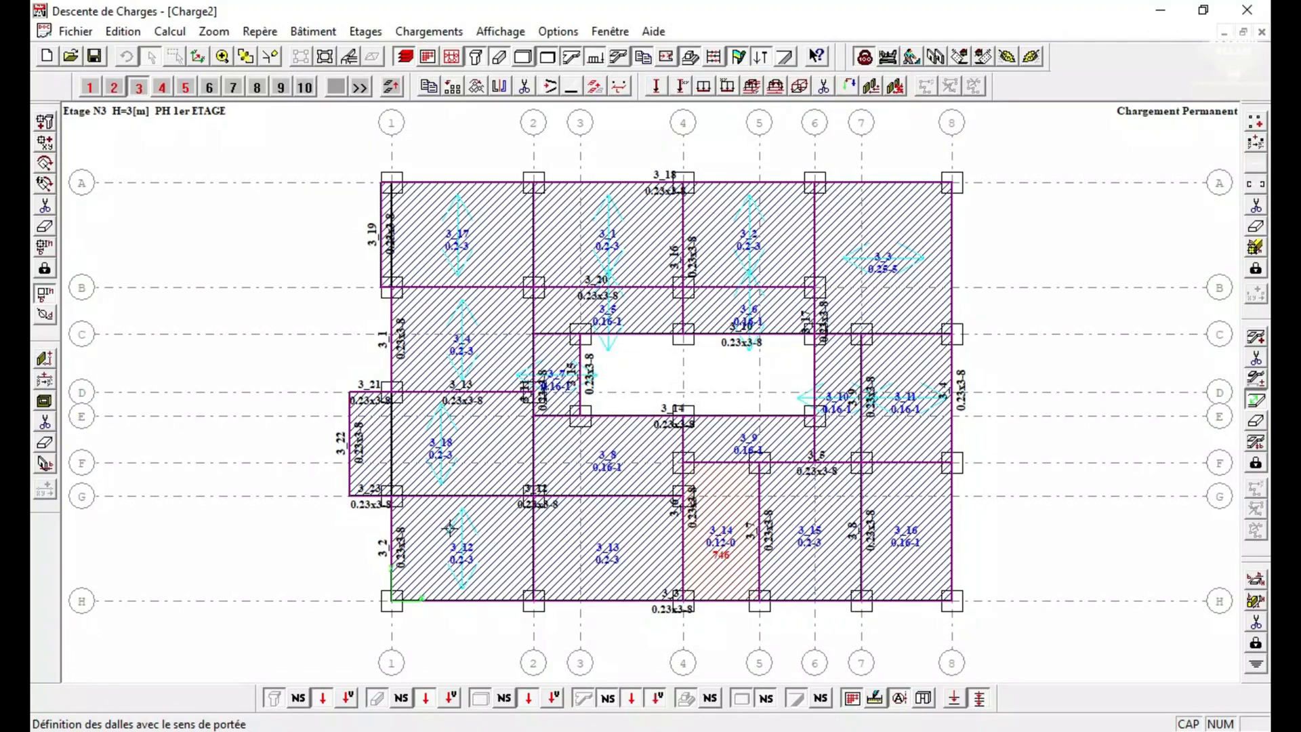
Define the span direction of slab 8 between axes E and G, restoring that of slab 18 between D and G.
{"action": "left_click", "coordinate": [550, 465]}
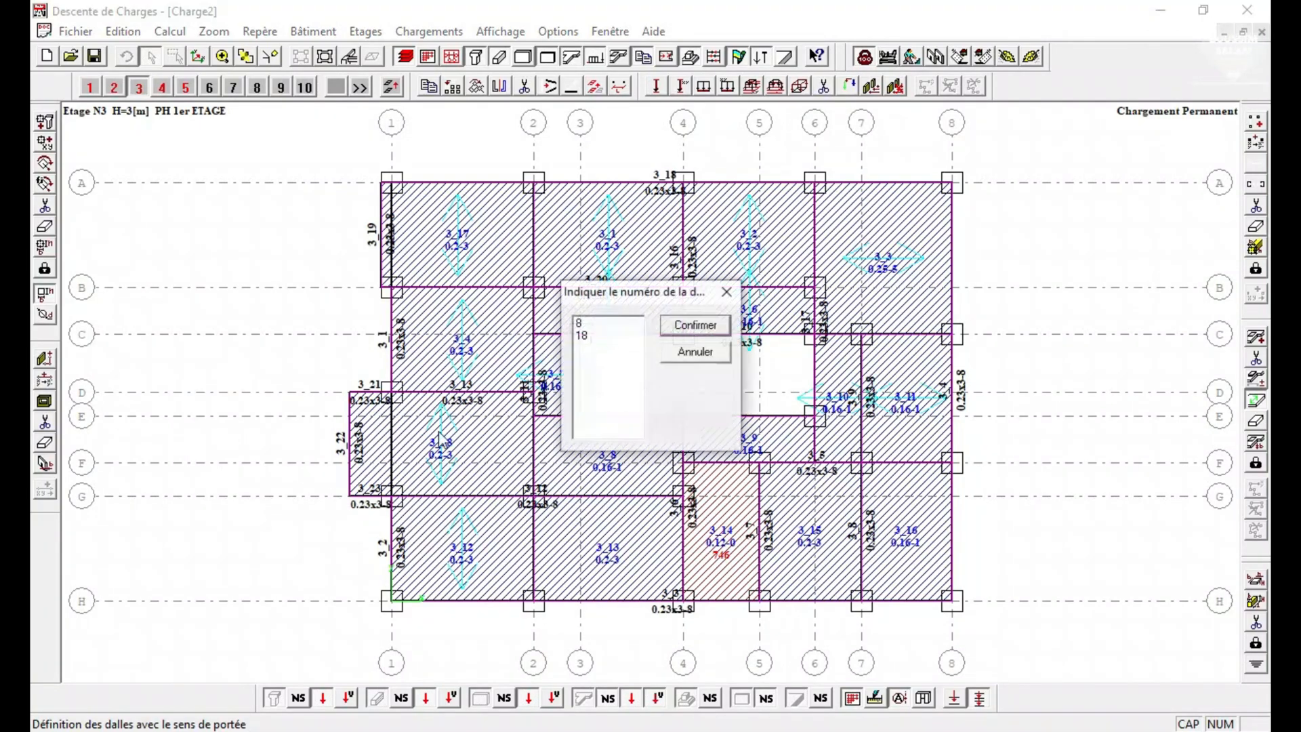
{"action": "left_click", "coordinate": [677, 327]}
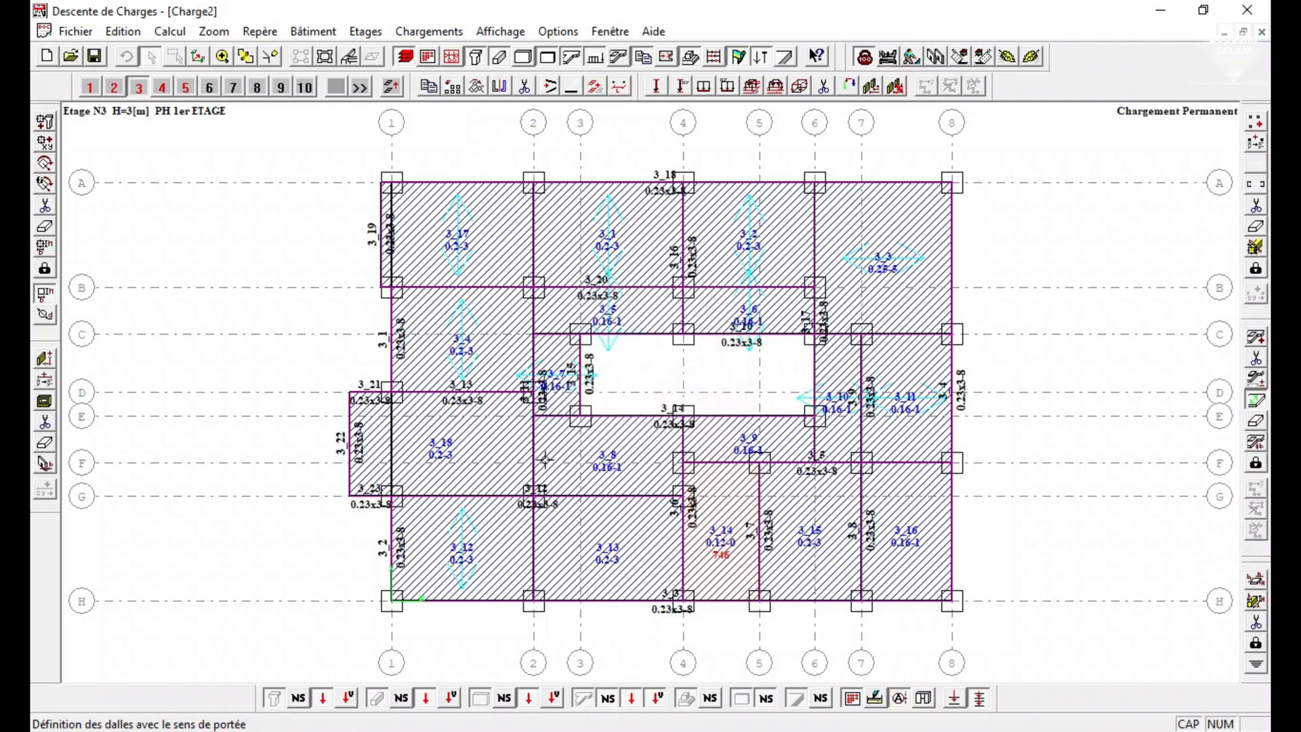
{"action": "left_click", "coordinate": [535, 439]}
{"action": "left_click", "coordinate": [591, 336]}
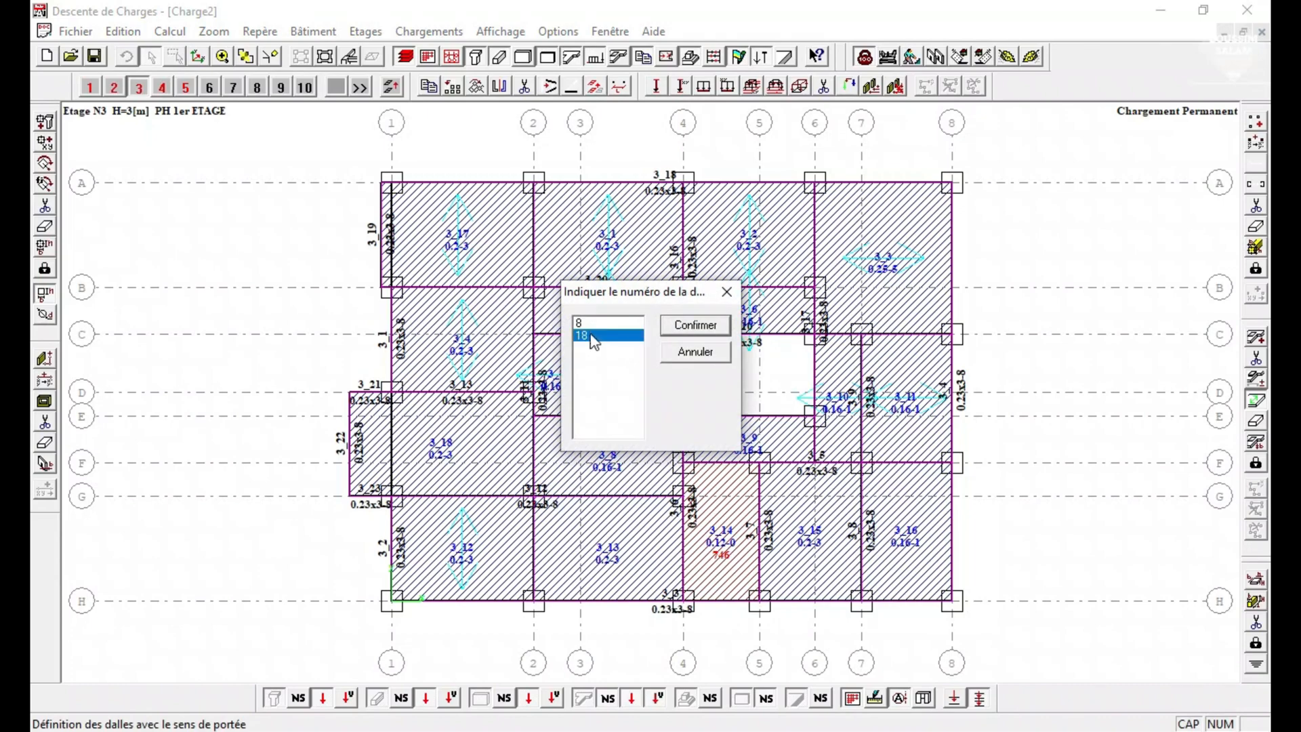
{"action": "left_click", "coordinate": [626, 325]}
{"action": "left_click", "coordinate": [684, 325]}
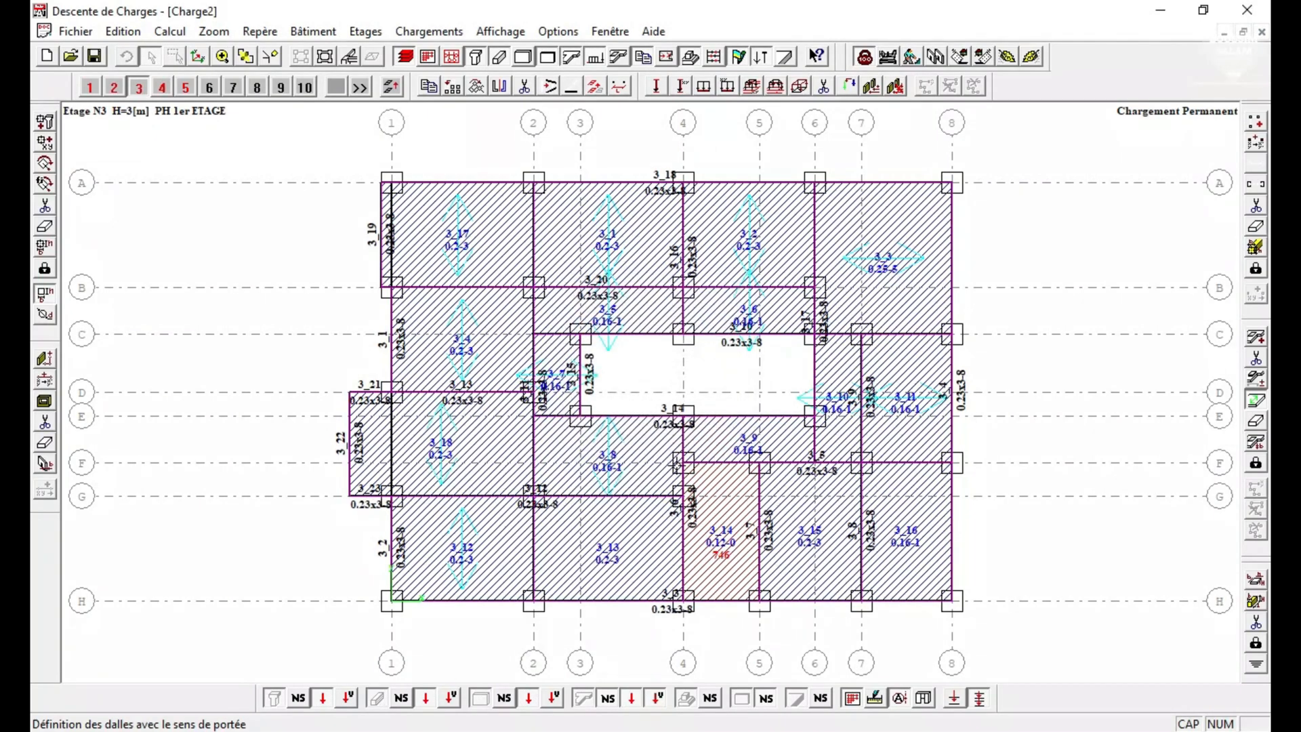
Define the span direction of slab 9 between axes E and F.
{"action": "left_click", "coordinate": [689, 434]}
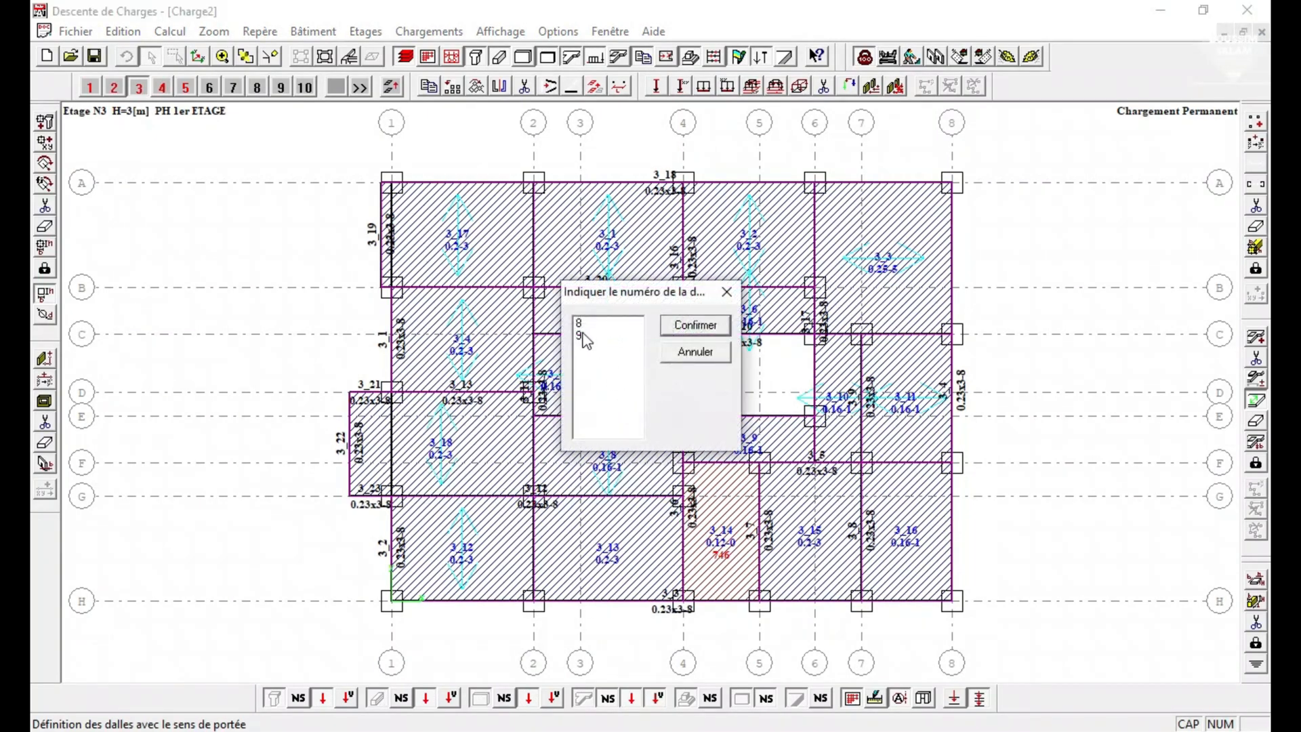
{"action": "left_click", "coordinate": [582, 336]}
{"action": "left_click", "coordinate": [695, 325]}
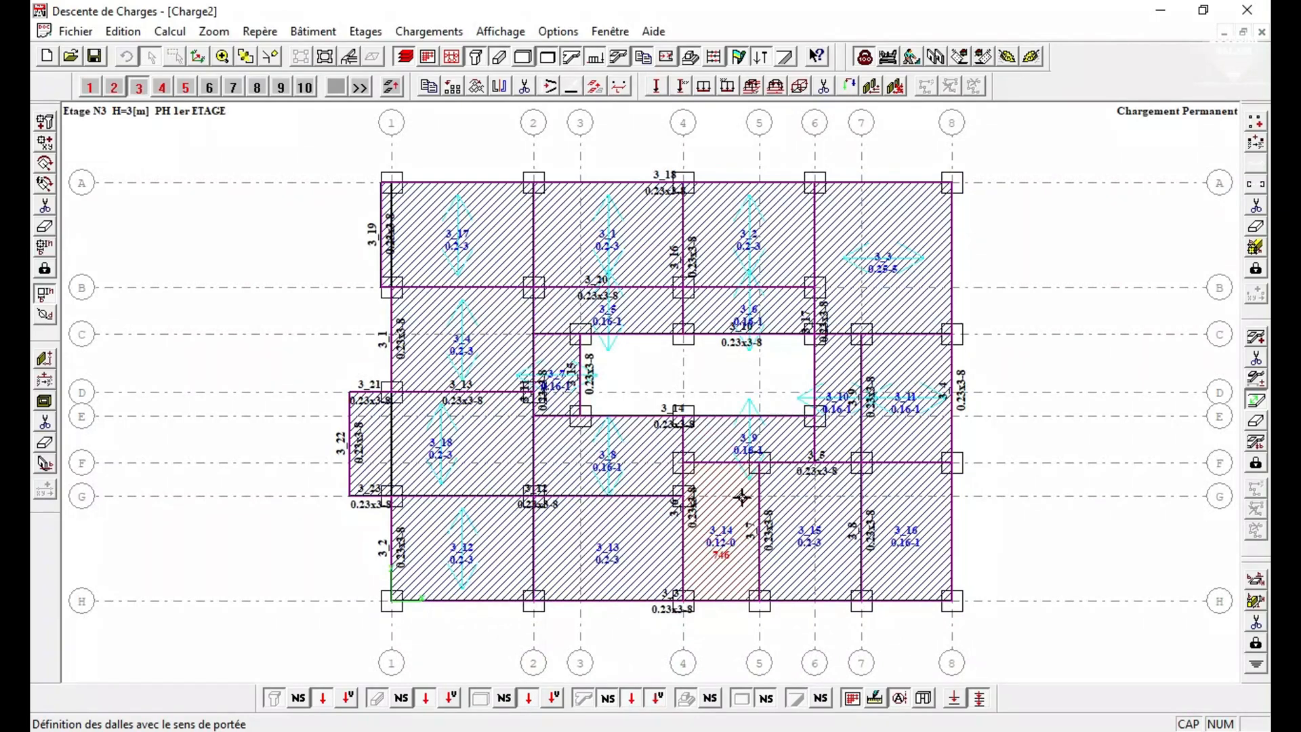
Define the span directions of slab 13 between axes G and H, slab 15 between 5 and 7, and slab 16 between 7 and 8.
{"action": "left_click", "coordinate": [535, 543]}
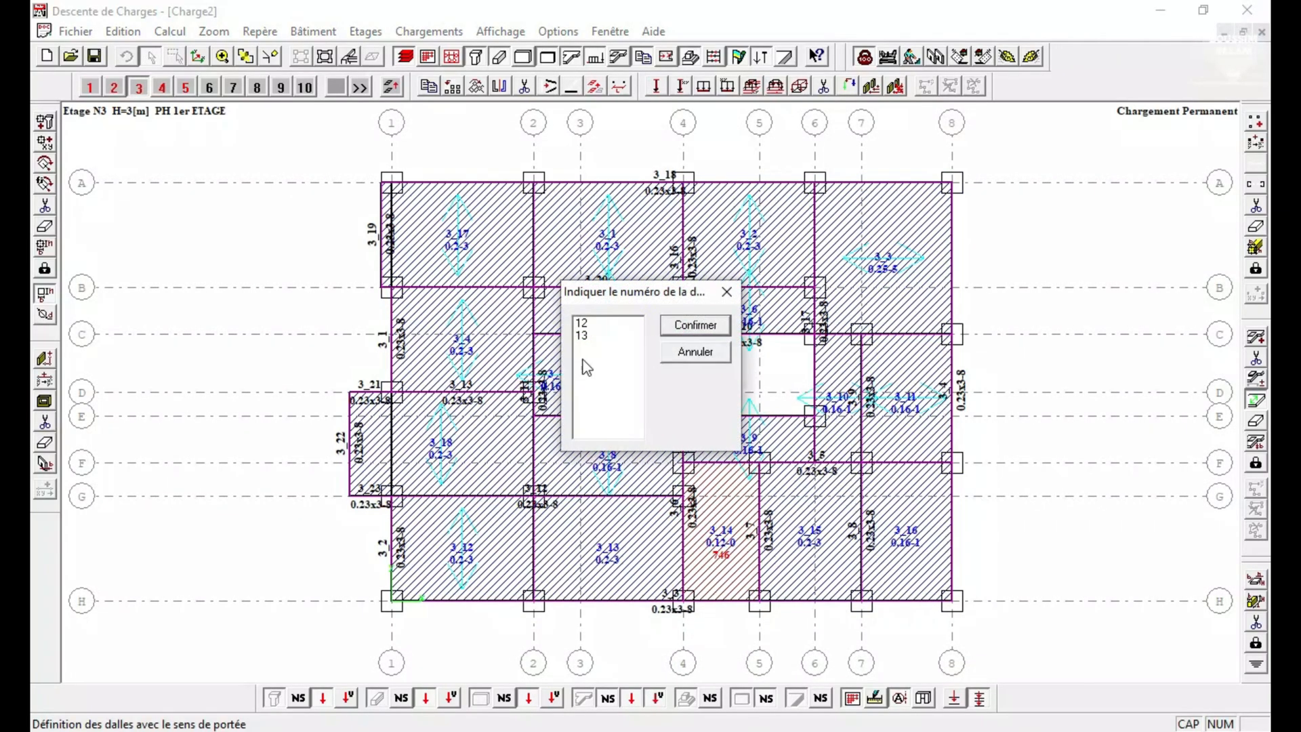
{"action": "left_click", "coordinate": [587, 336]}
{"action": "left_click", "coordinate": [706, 329]}
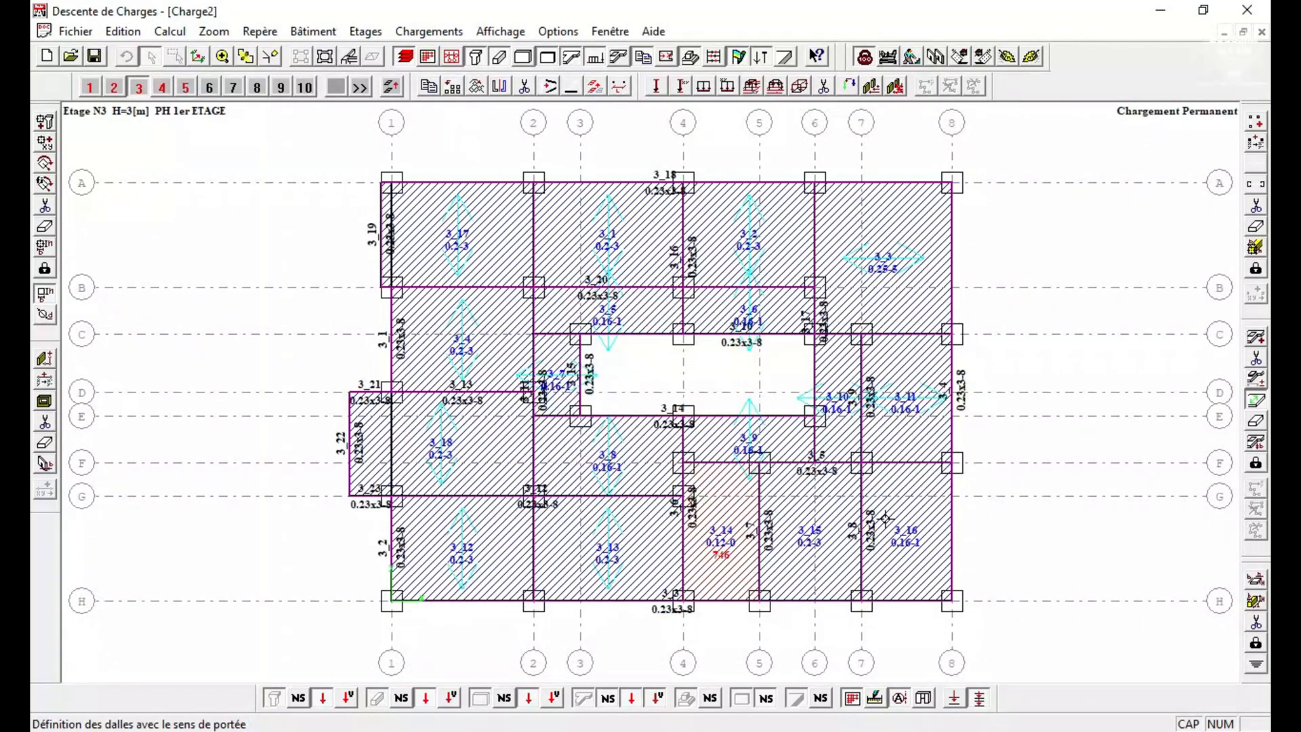
{"action": "left_click", "coordinate": [835, 605]}
{"action": "left_click", "coordinate": [881, 614]}
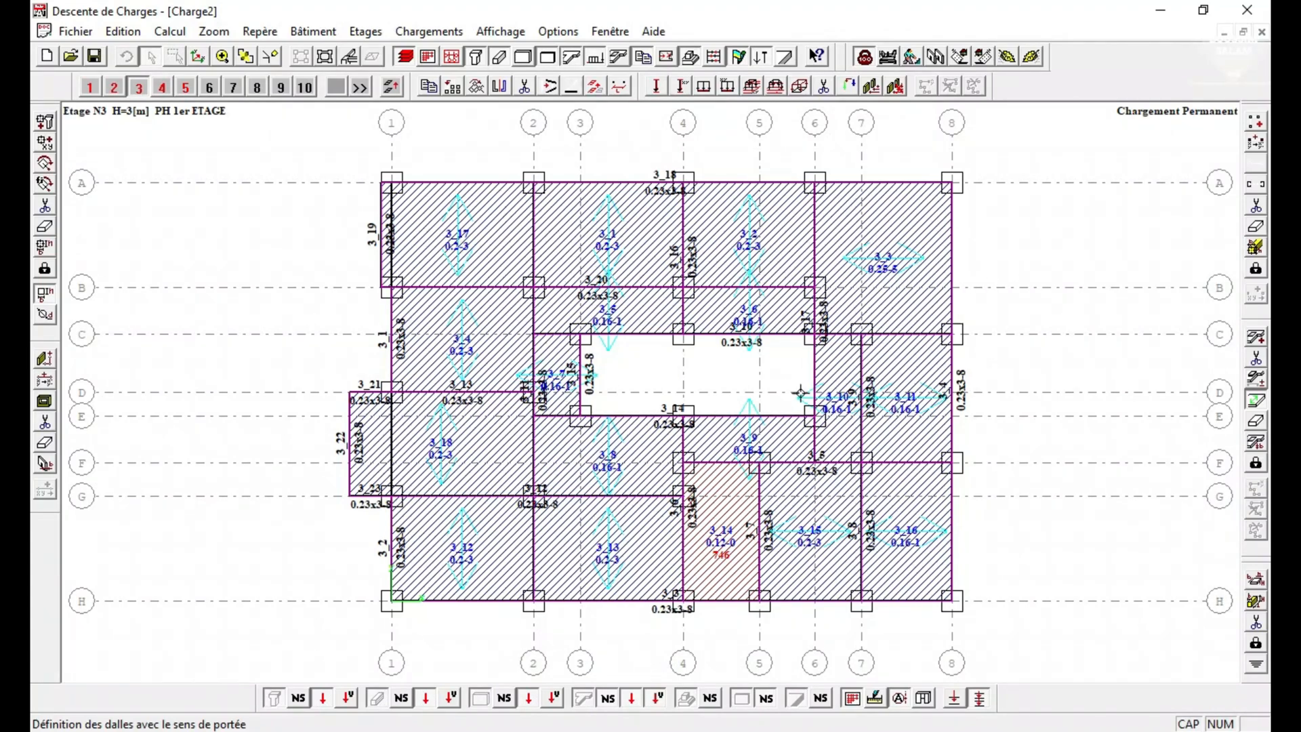
On storey 4, define the span directions of slabs 17 (axes A–B), 4 (B–D), 18 (D–G) and 12 (G–H).
{"action": "left_click", "coordinate": [162, 87]}
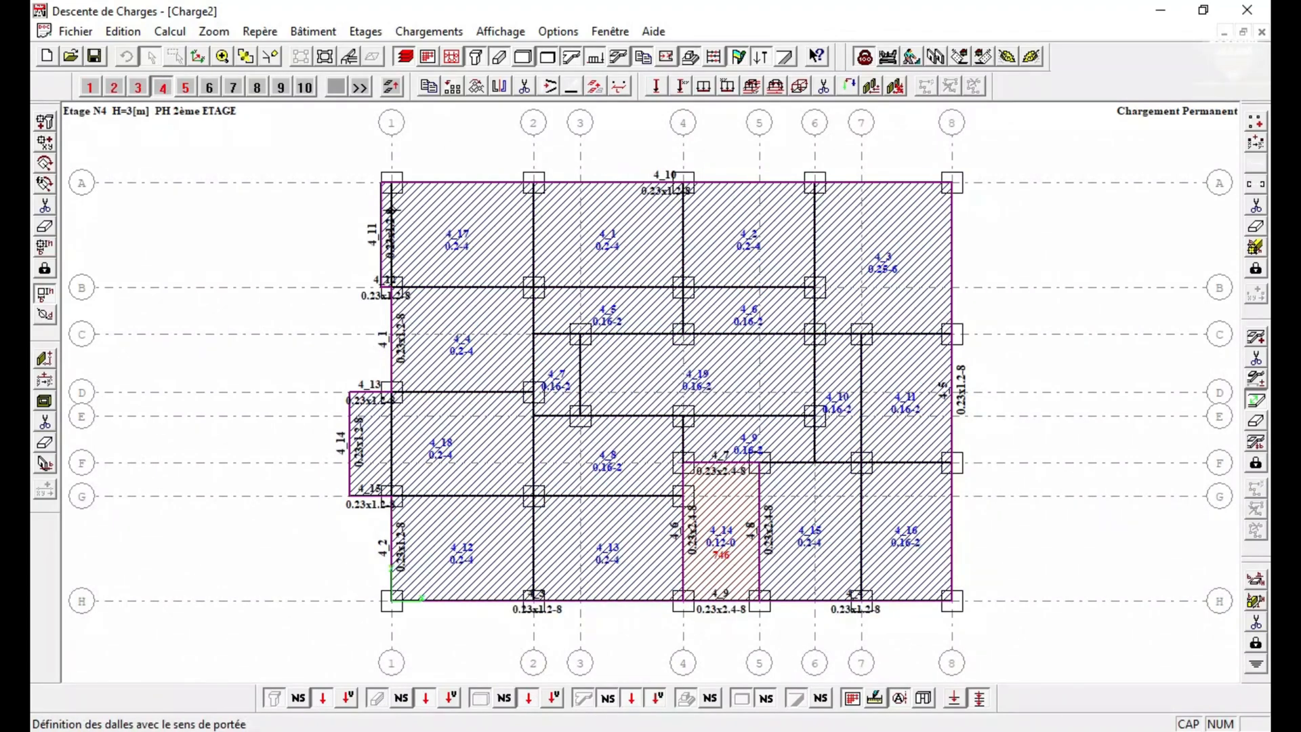
{"action": "left_click", "coordinate": [389, 338]}
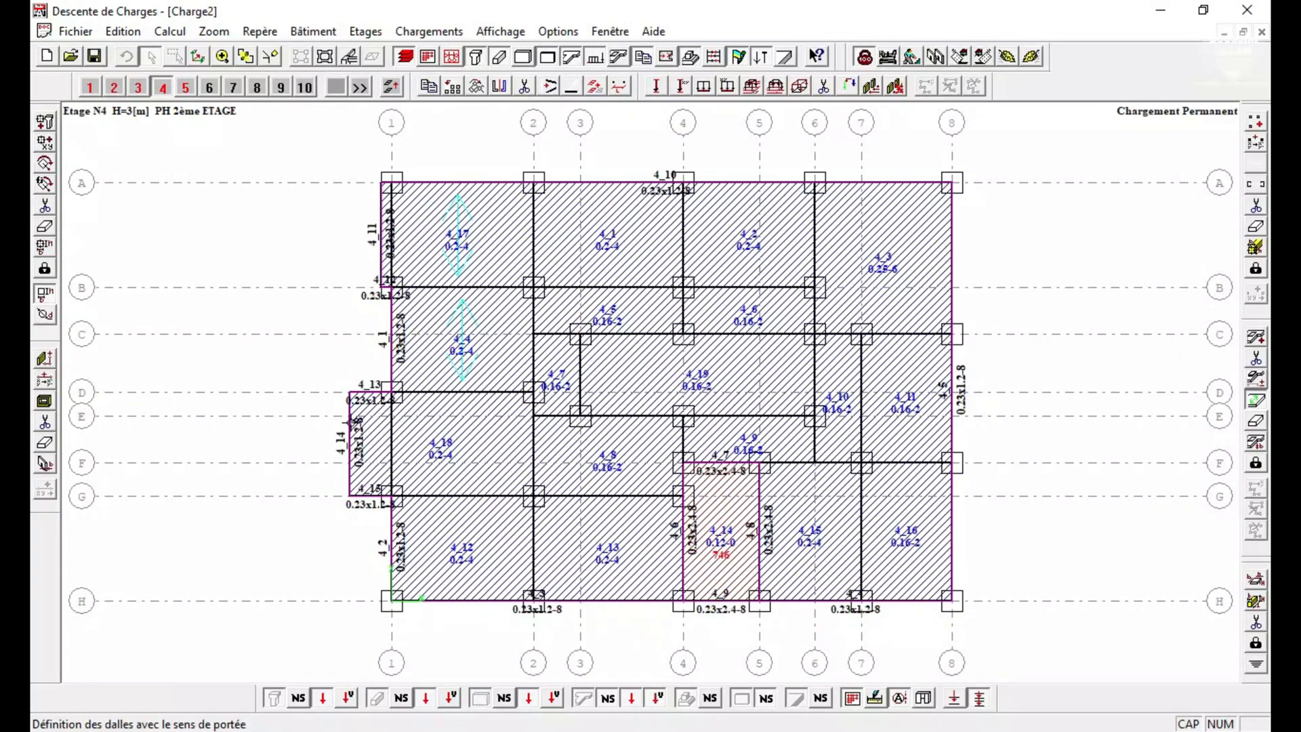
{"action": "left_click", "coordinate": [352, 424]}
{"action": "left_click", "coordinate": [393, 536]}
On storey 4, define the span directions of slabs 1 and 2 between axes A and B, and slab 3 between 6 and 8.
{"action": "left_click", "coordinate": [528, 230]}
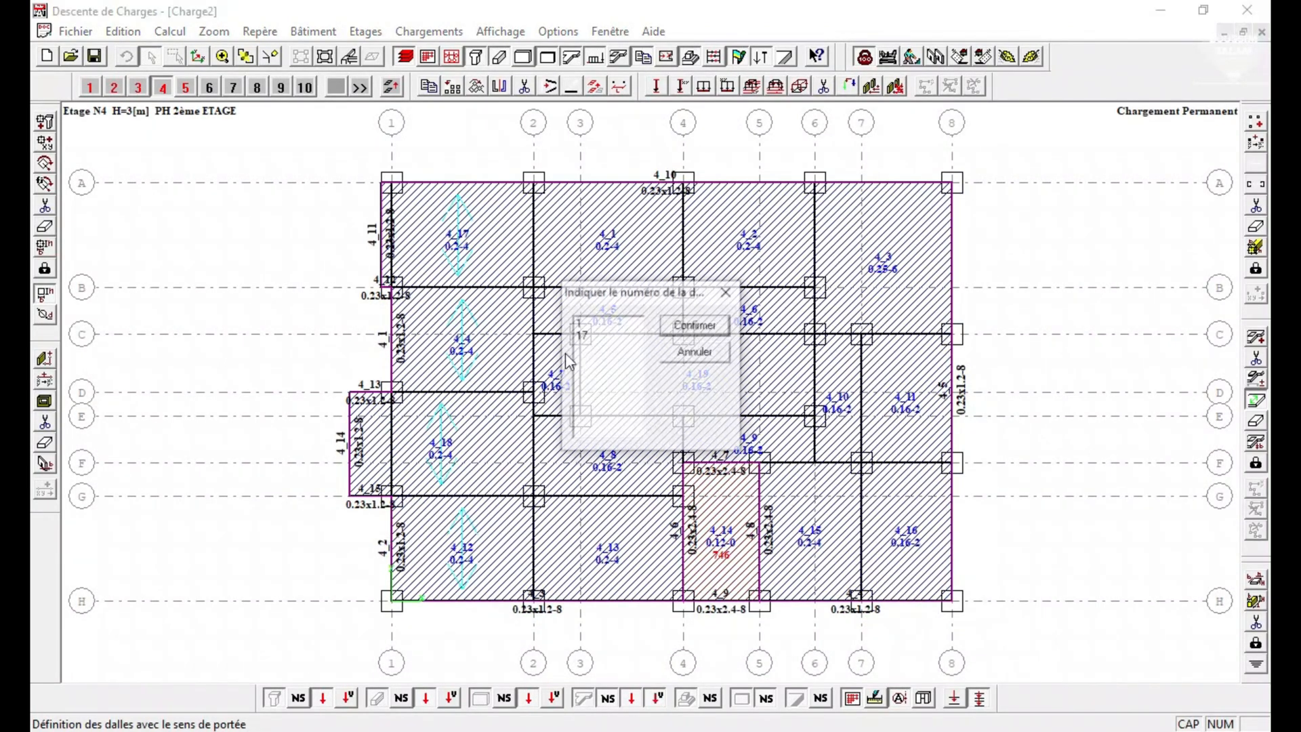
{"action": "left_click_drag", "start_coordinate": [605, 338], "coordinate": [596, 326]}
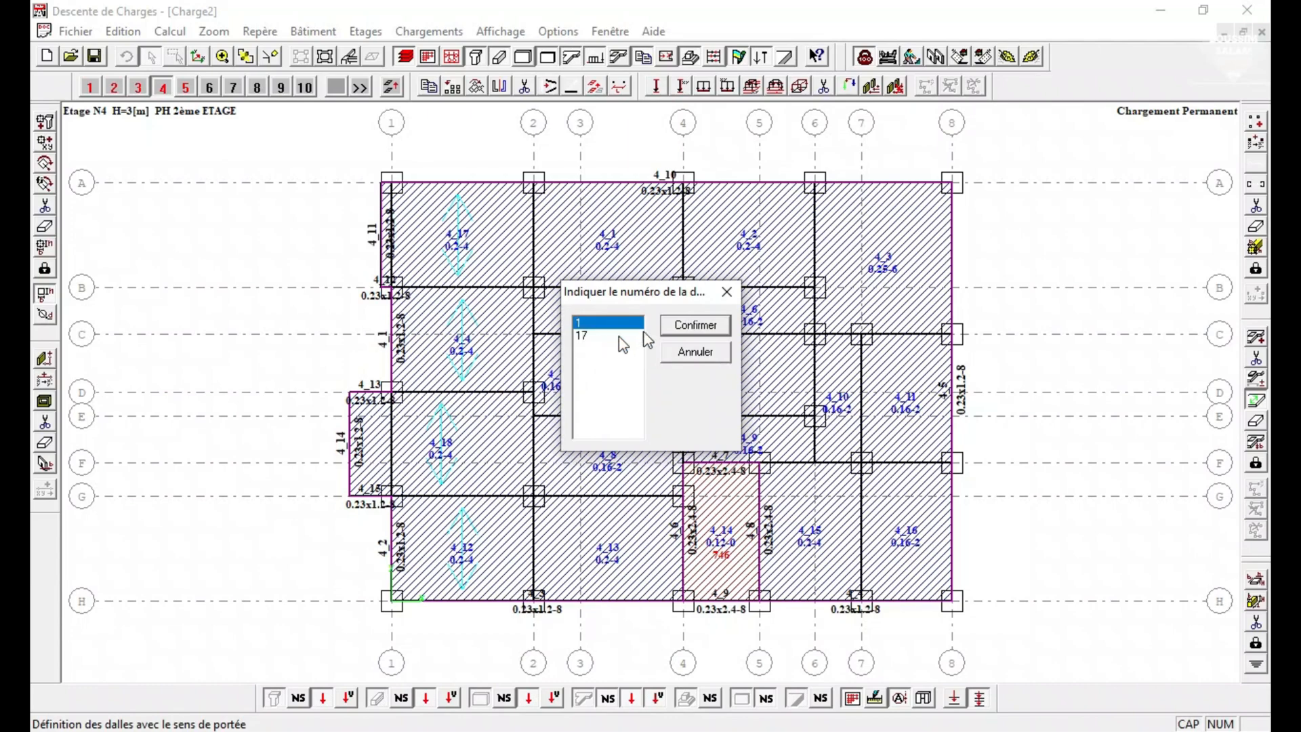
{"action": "left_click", "coordinate": [695, 325]}
{"action": "left_click", "coordinate": [572, 330]}
{"action": "left_click", "coordinate": [572, 330]}
{"action": "left_click", "coordinate": [695, 325]}
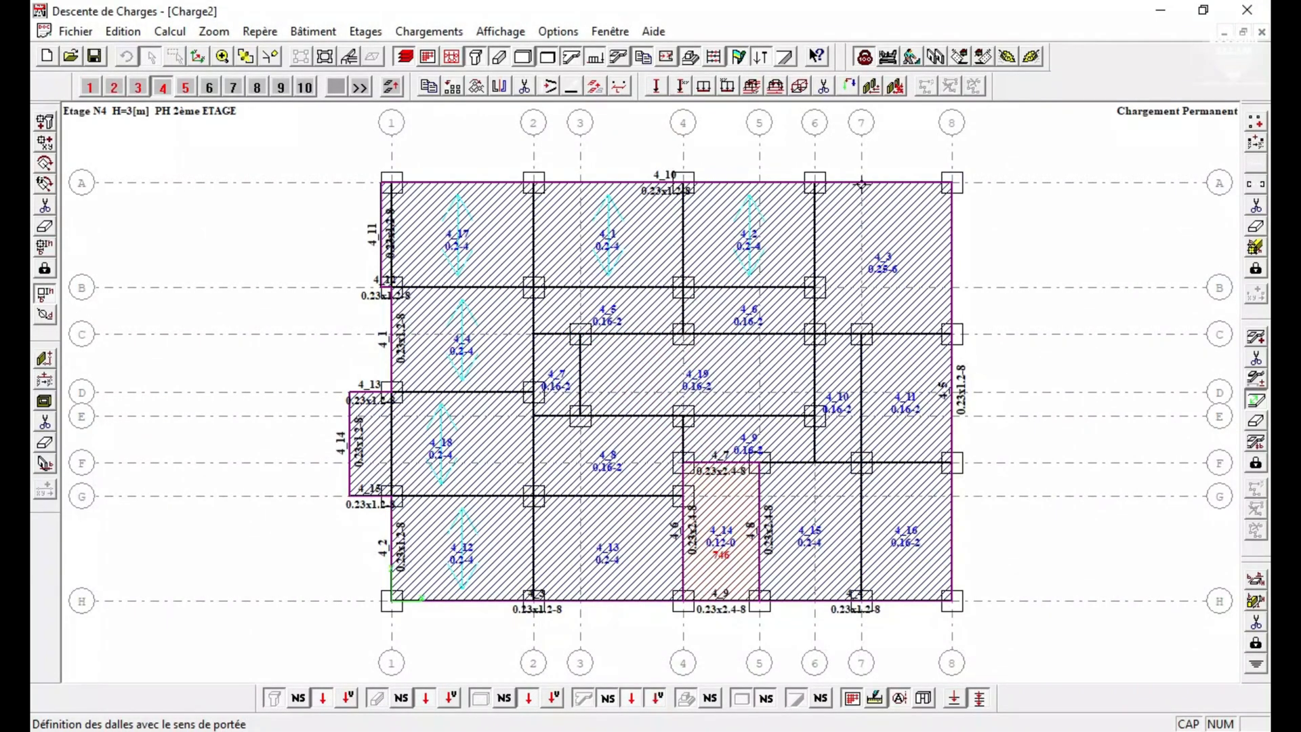
{"action": "left_click", "coordinate": [861, 184]}
On storey 4, define the span directions of slabs 5 and 6 between axes B and C, and slab 7 between 2 and 3.
{"action": "left_click", "coordinate": [535, 309]}
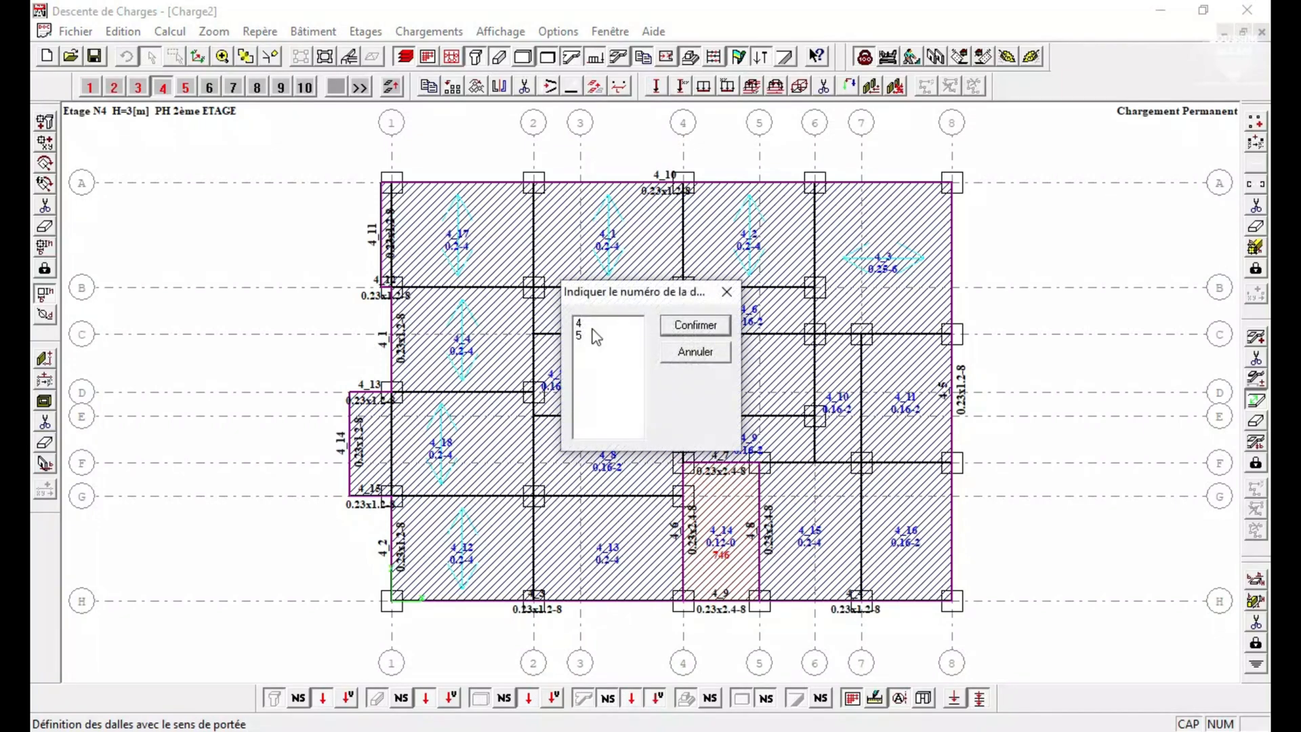
{"action": "left_click", "coordinate": [595, 336]}
{"action": "left_click", "coordinate": [695, 325]}
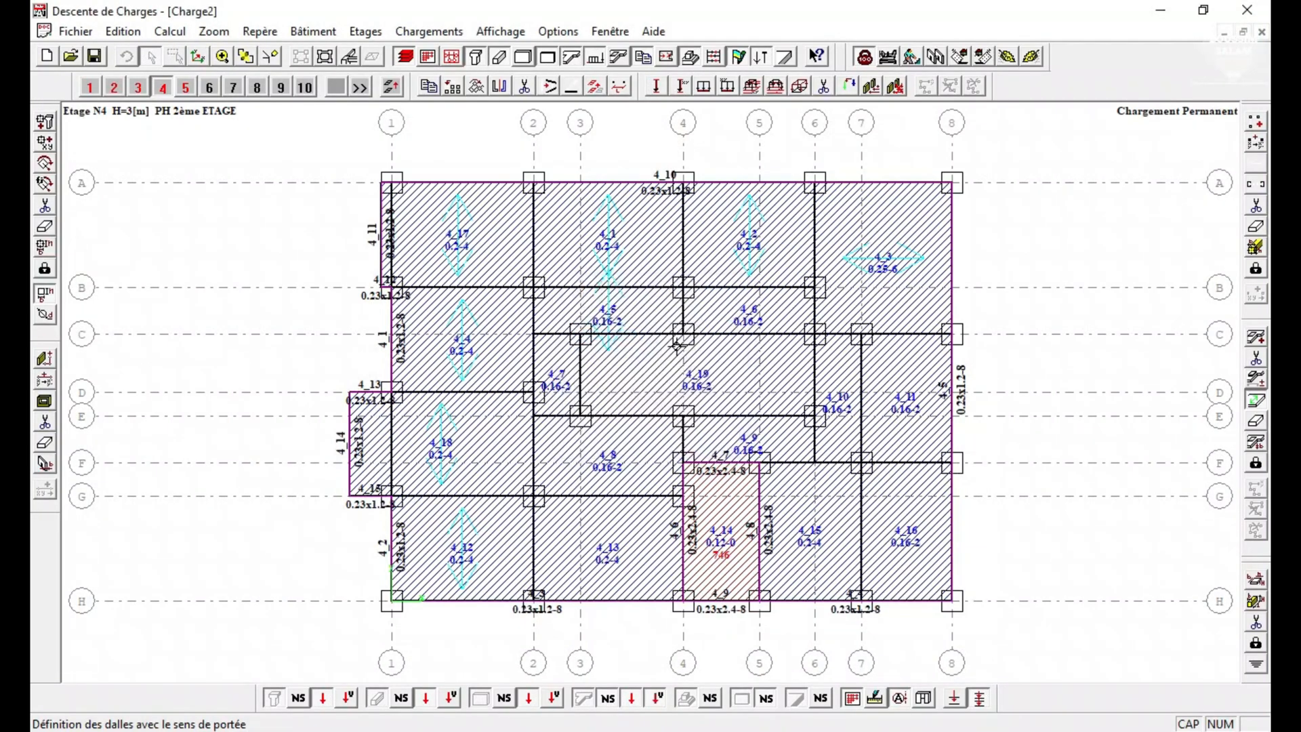
{"action": "left_click", "coordinate": [684, 309]}
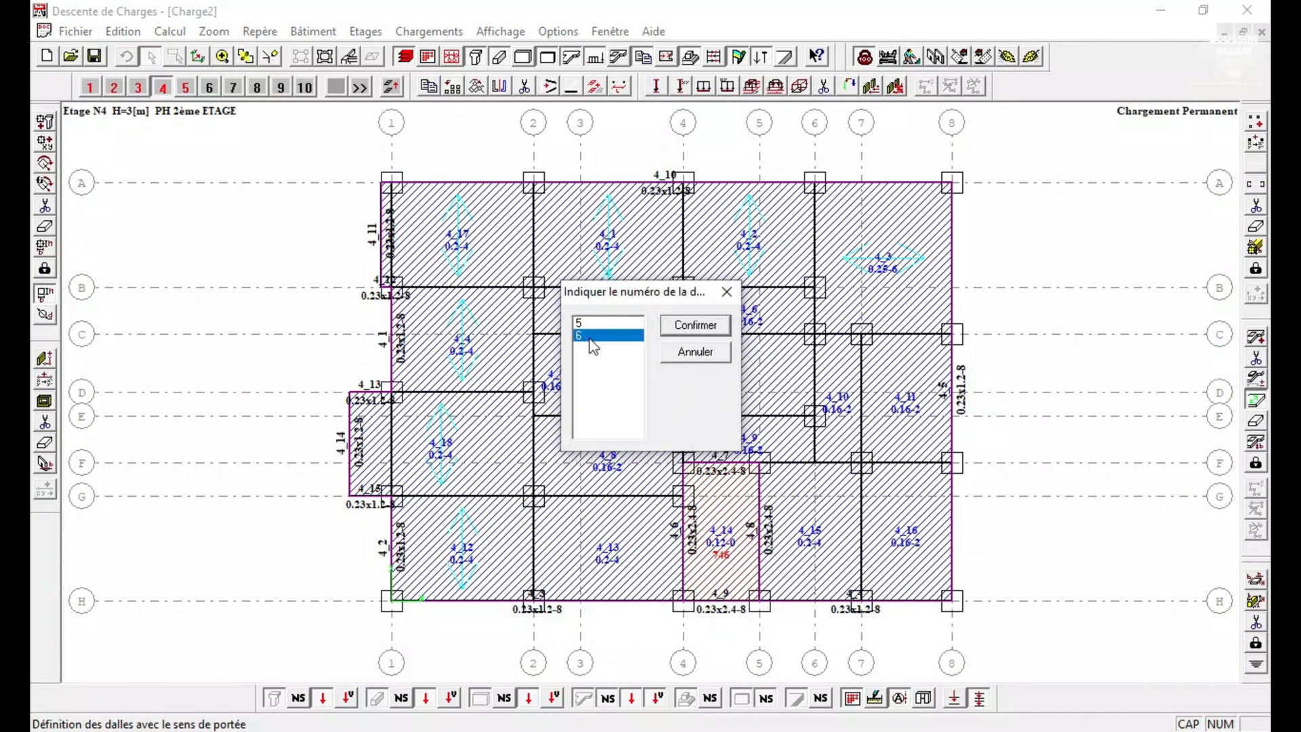
{"action": "left_click", "coordinate": [695, 325]}
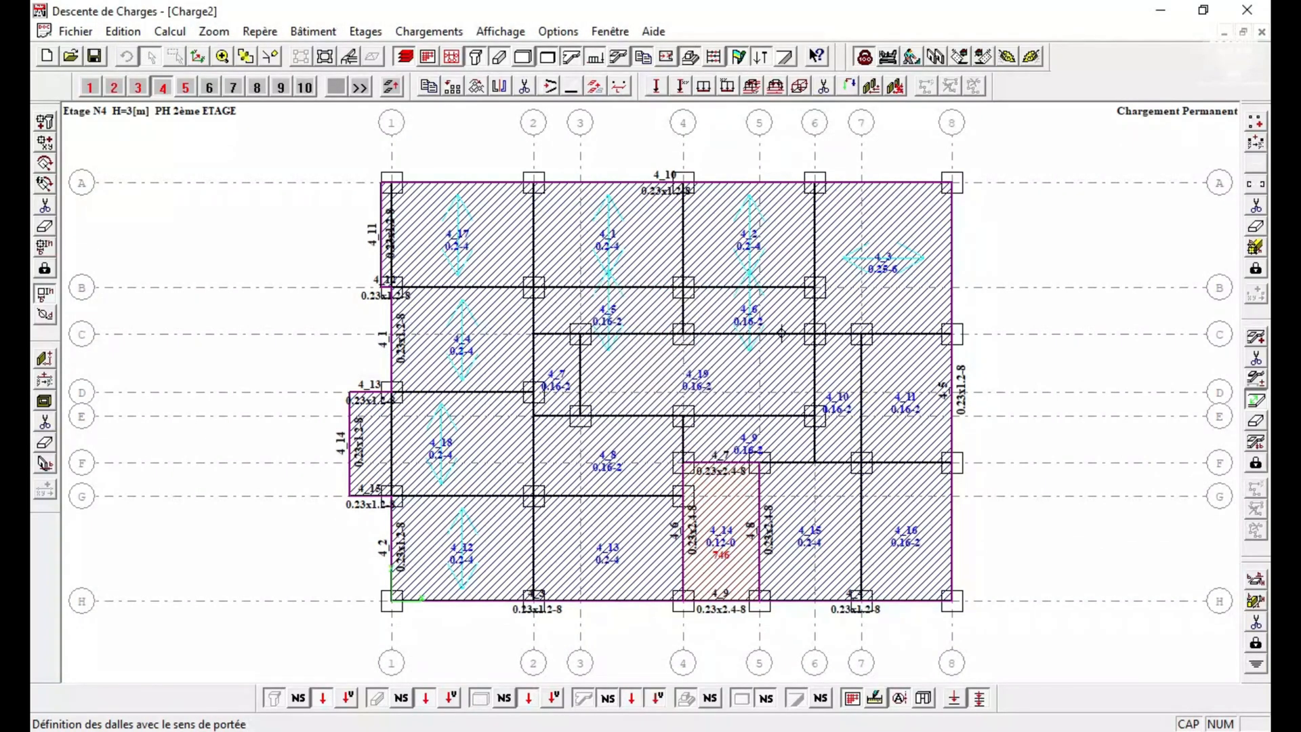
{"action": "left_click", "coordinate": [543, 336]}
{"action": "left_click", "coordinate": [612, 336]}
{"action": "left_click", "coordinate": [694, 325]}
Define the span direction of slab 8 between axes E and G, and reapply that of slab 18 between D and G.
{"action": "left_click", "coordinate": [533, 437]}
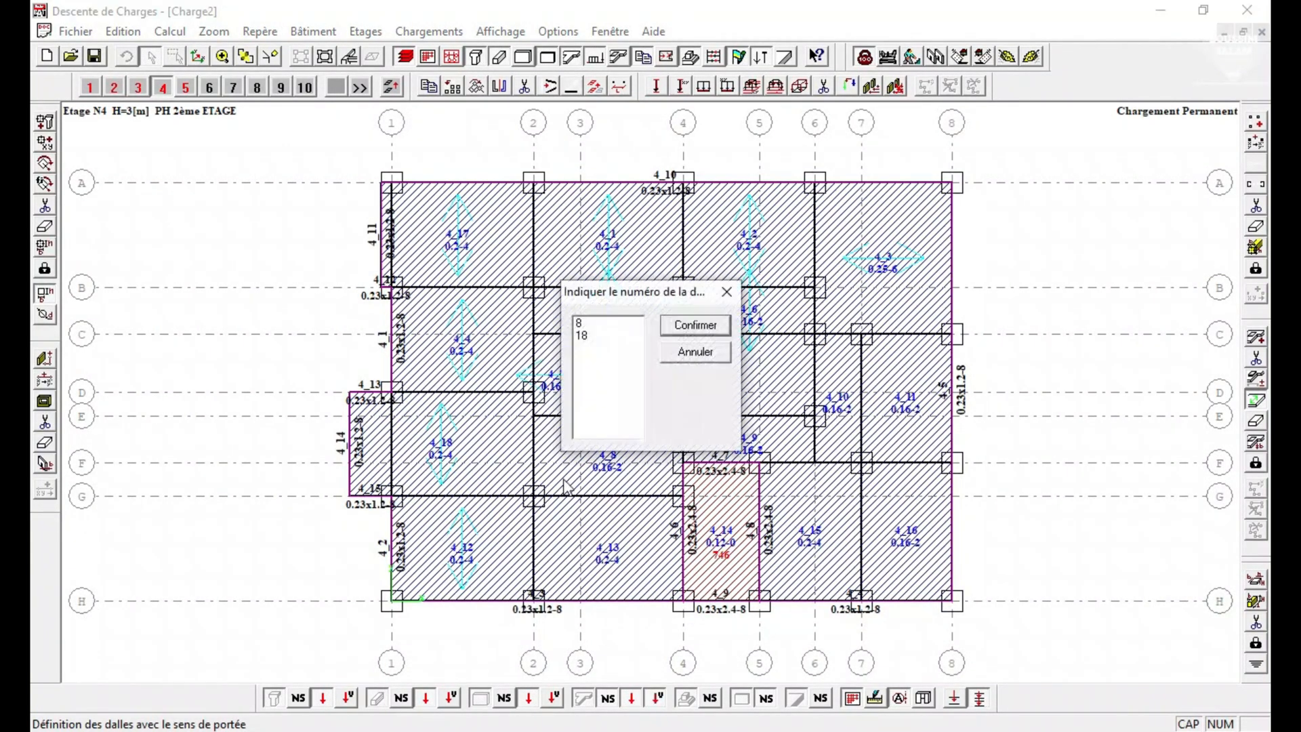
{"action": "left_click", "coordinate": [724, 292]}
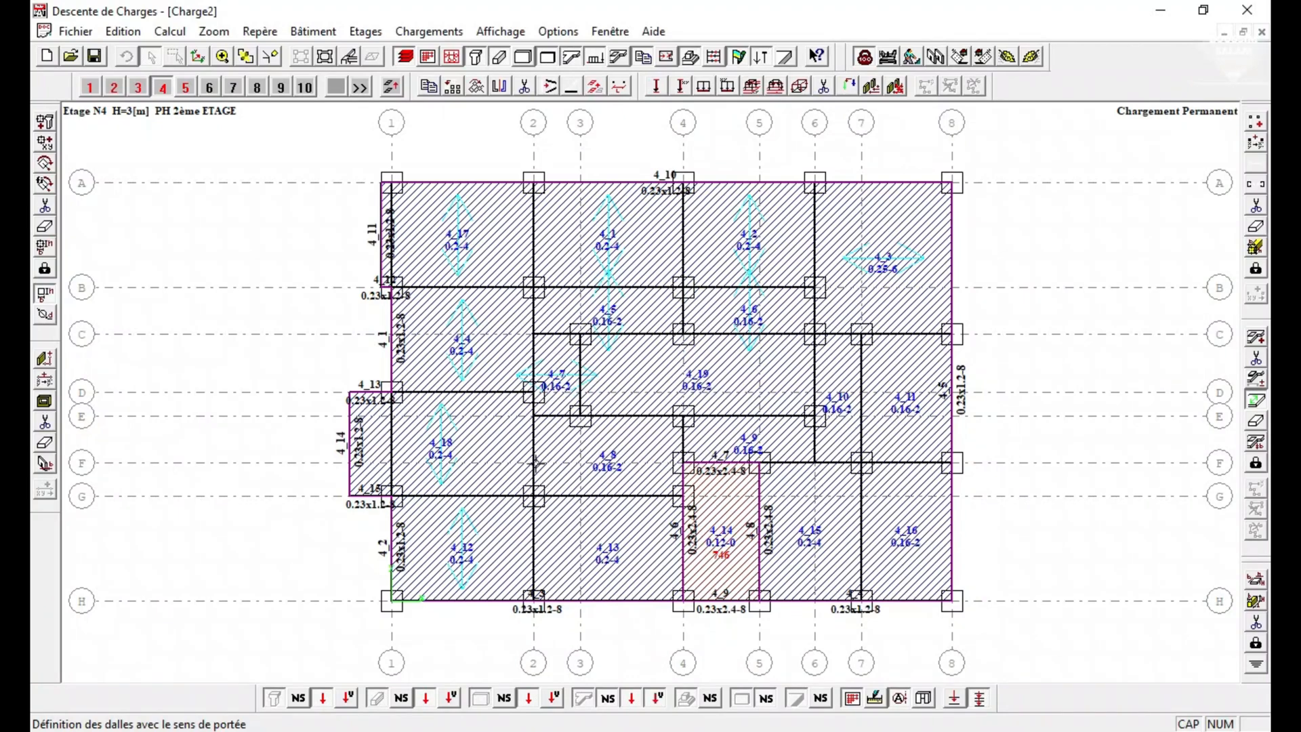
{"action": "left_click", "coordinate": [536, 451]}
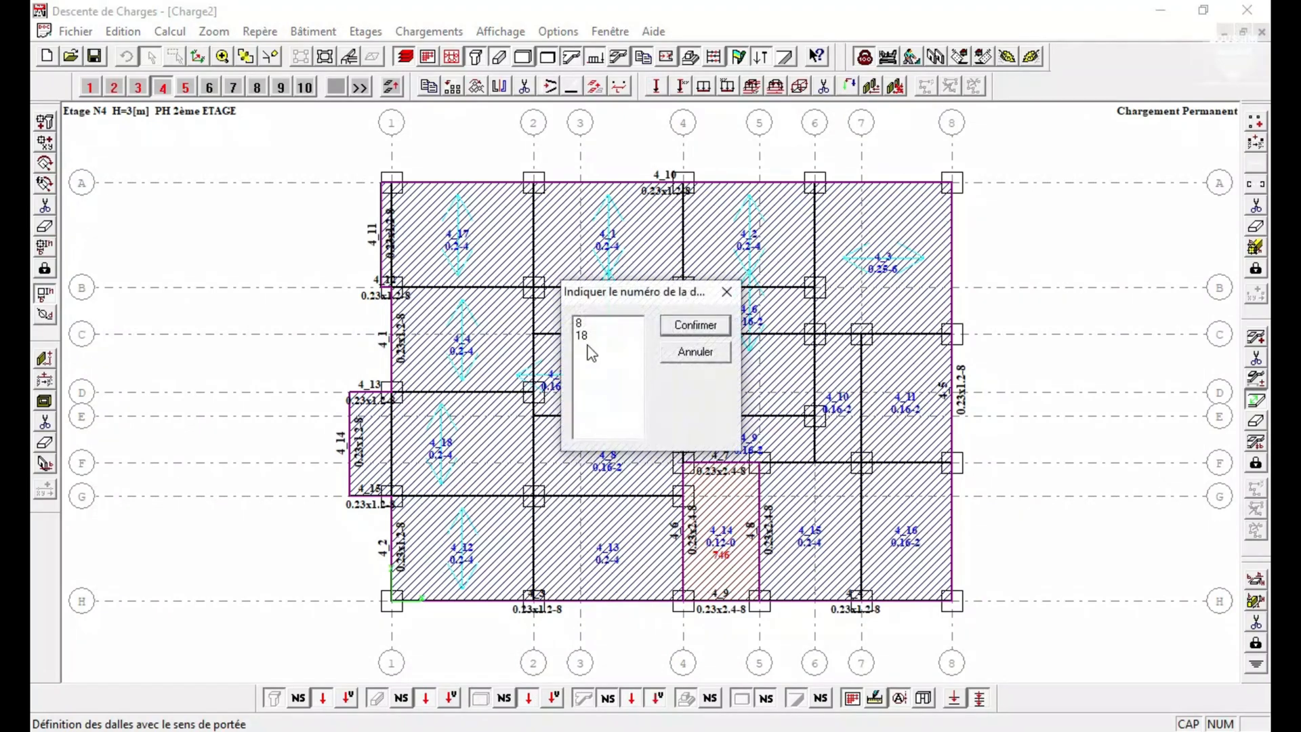
{"action": "left_click", "coordinate": [591, 335]}
{"action": "left_click", "coordinate": [671, 327]}
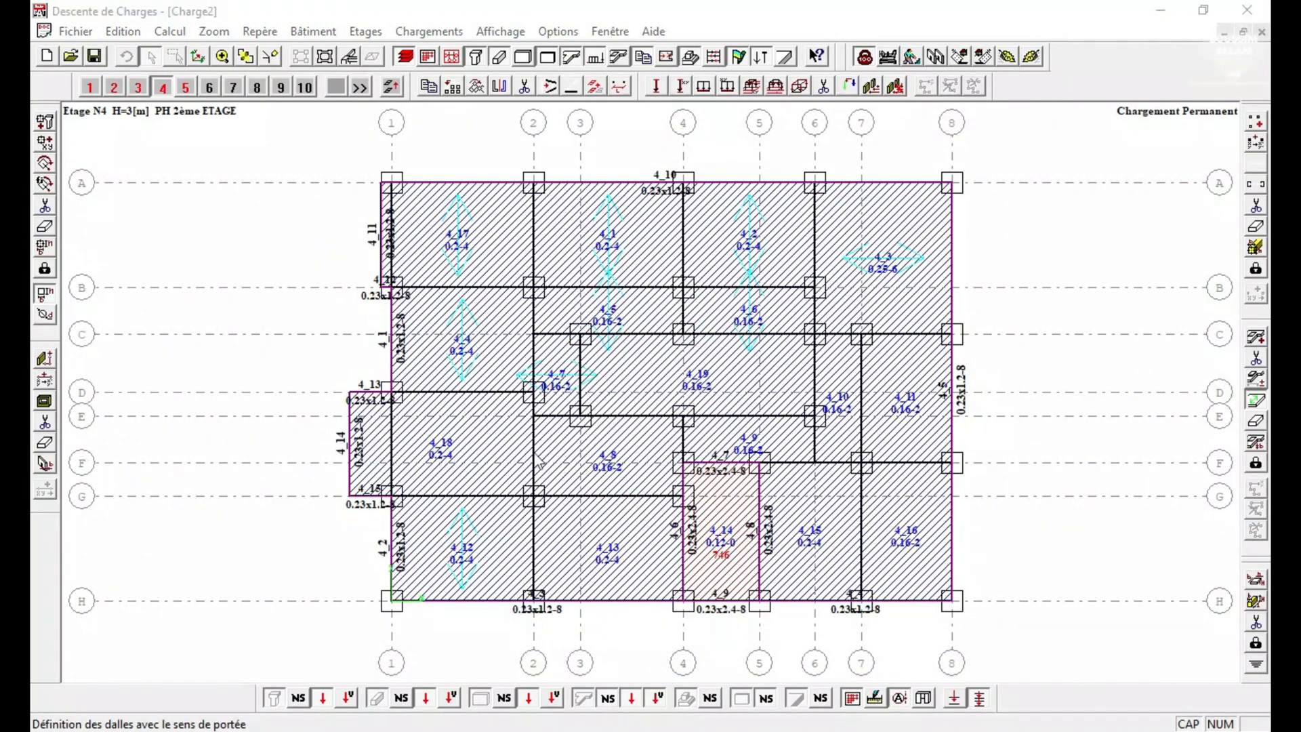
{"action": "left_click", "coordinate": [536, 463]}
{"action": "left_click", "coordinate": [584, 336]}
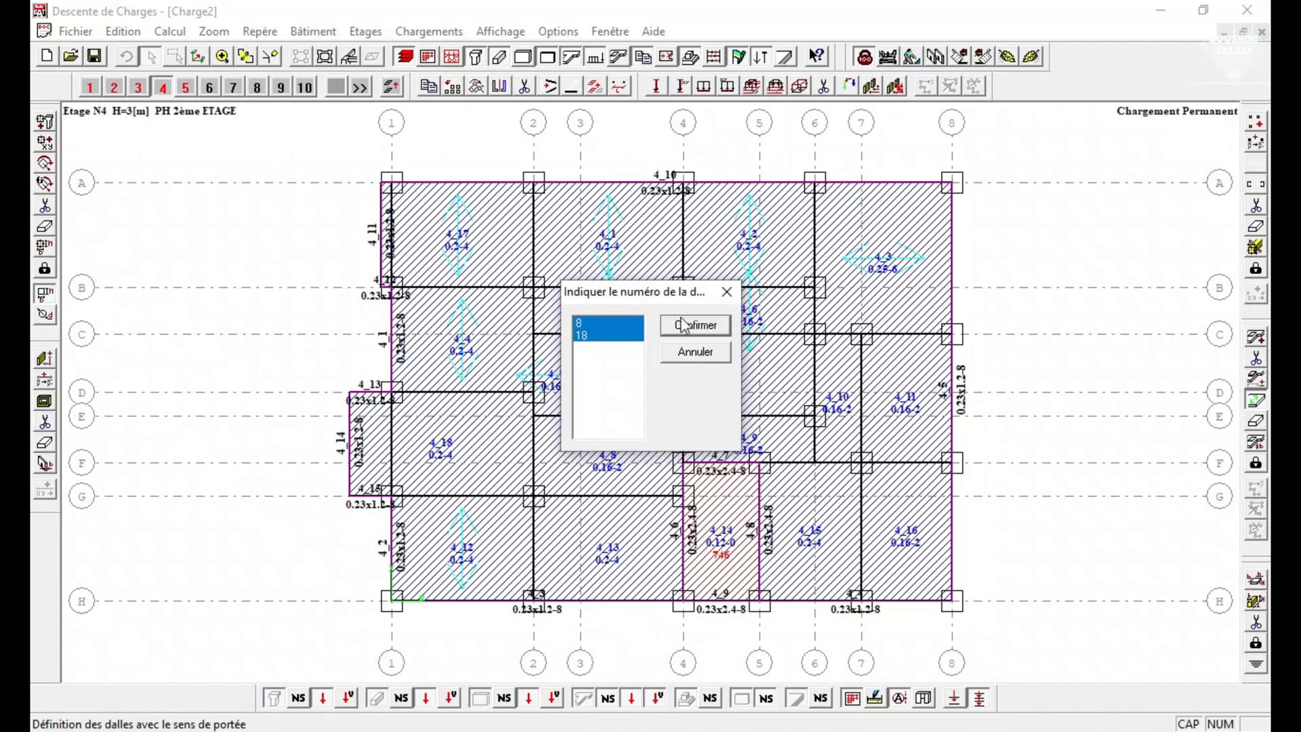
{"action": "left_click", "coordinate": [691, 326]}
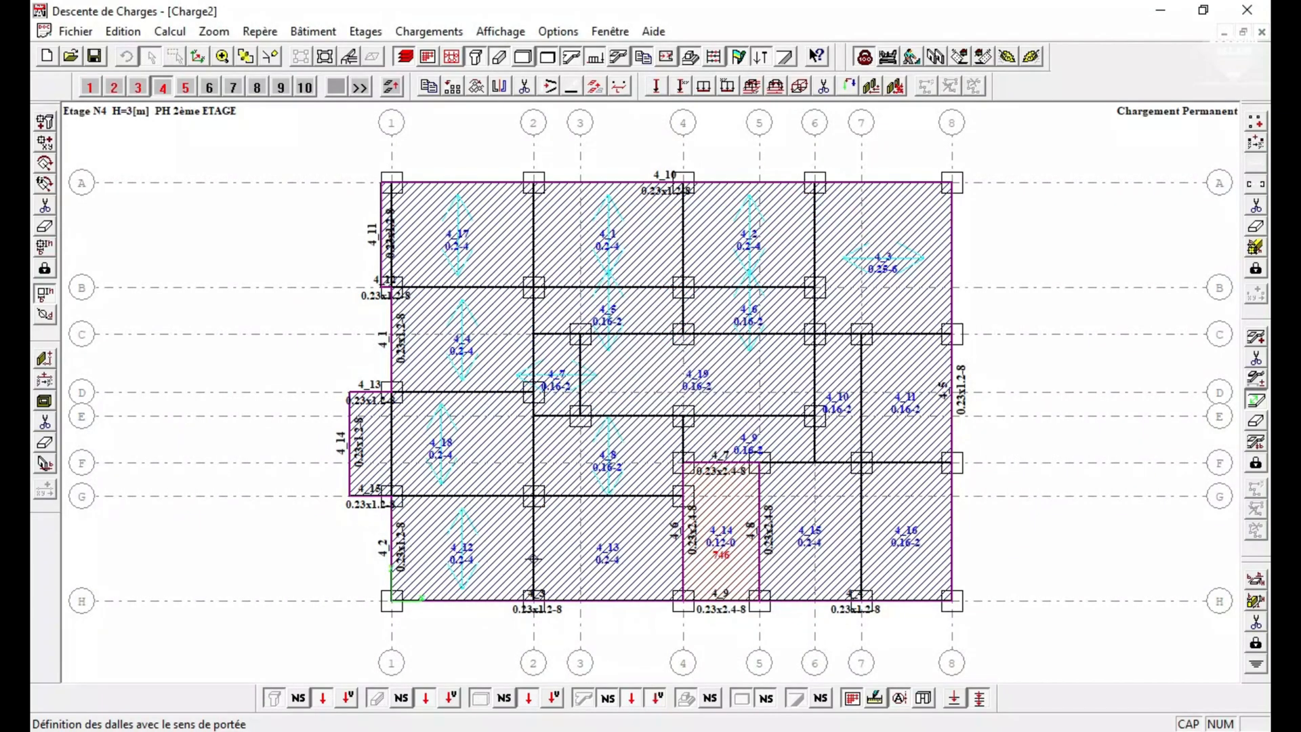
Define the span directions of slab 13 between axes G and H, and slab 9 between E and F.
{"action": "left_click", "coordinate": [531, 535]}
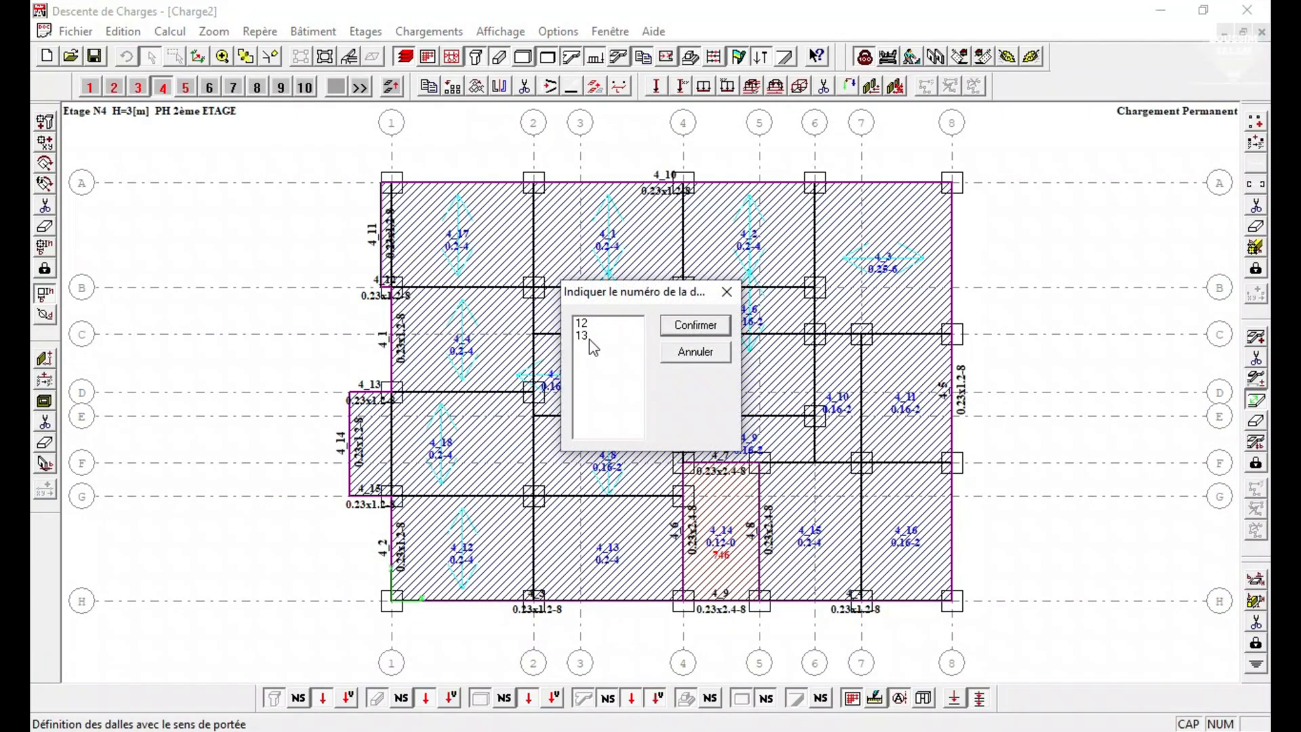
{"action": "left_click", "coordinate": [588, 336]}
{"action": "left_click", "coordinate": [692, 326]}
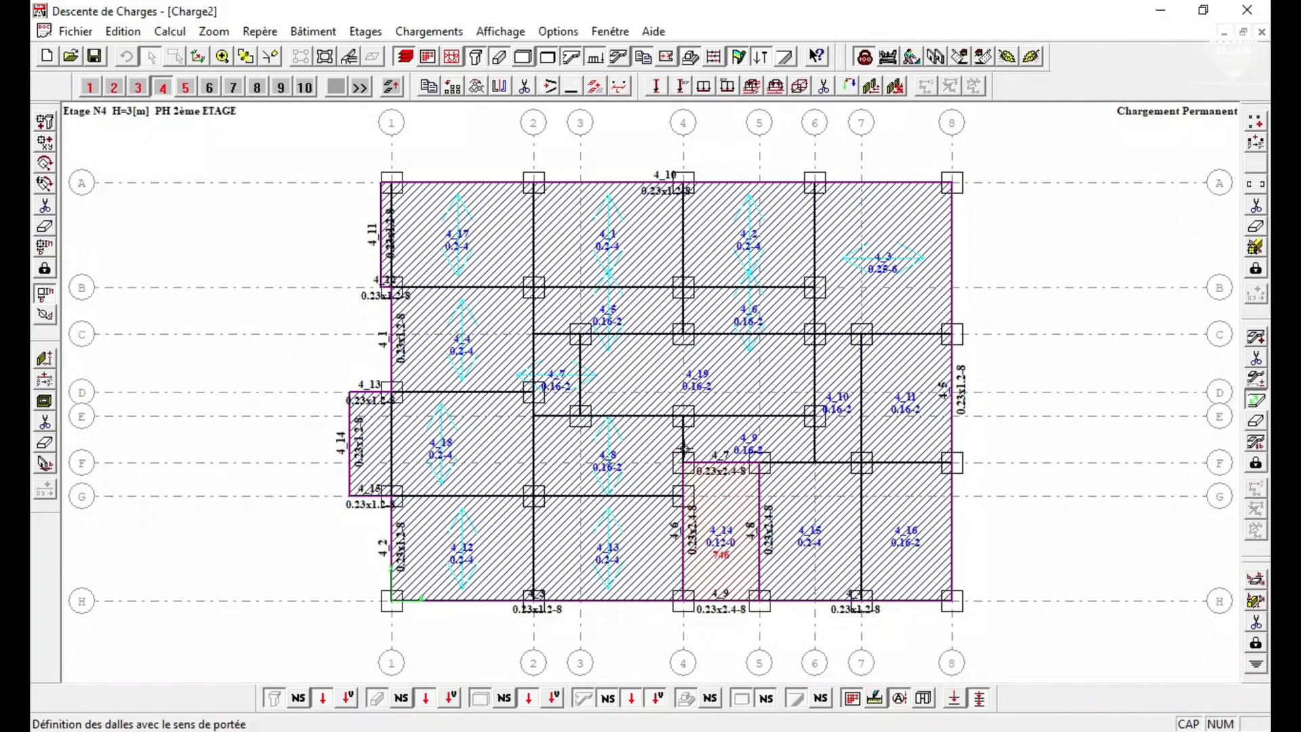
{"action": "left_click", "coordinate": [683, 448]}
{"action": "left_click", "coordinate": [589, 335]}
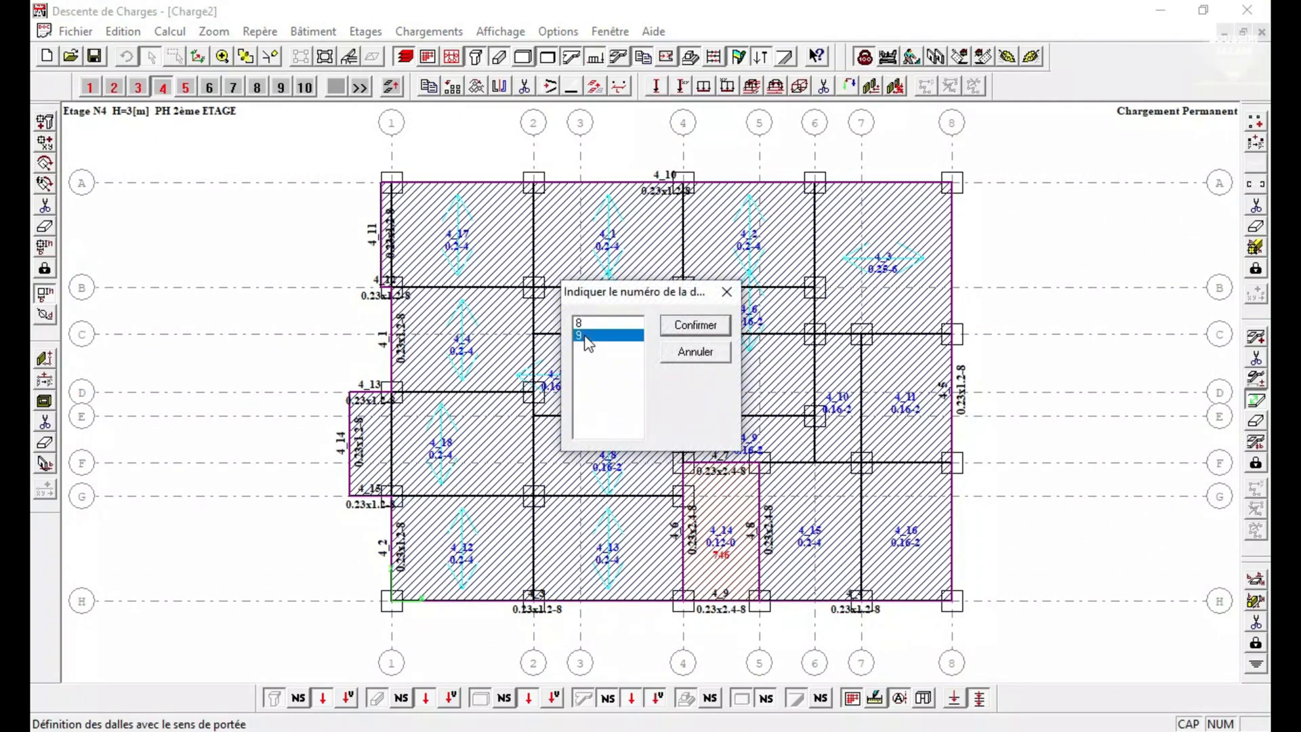
{"action": "left_click", "coordinate": [675, 327]}
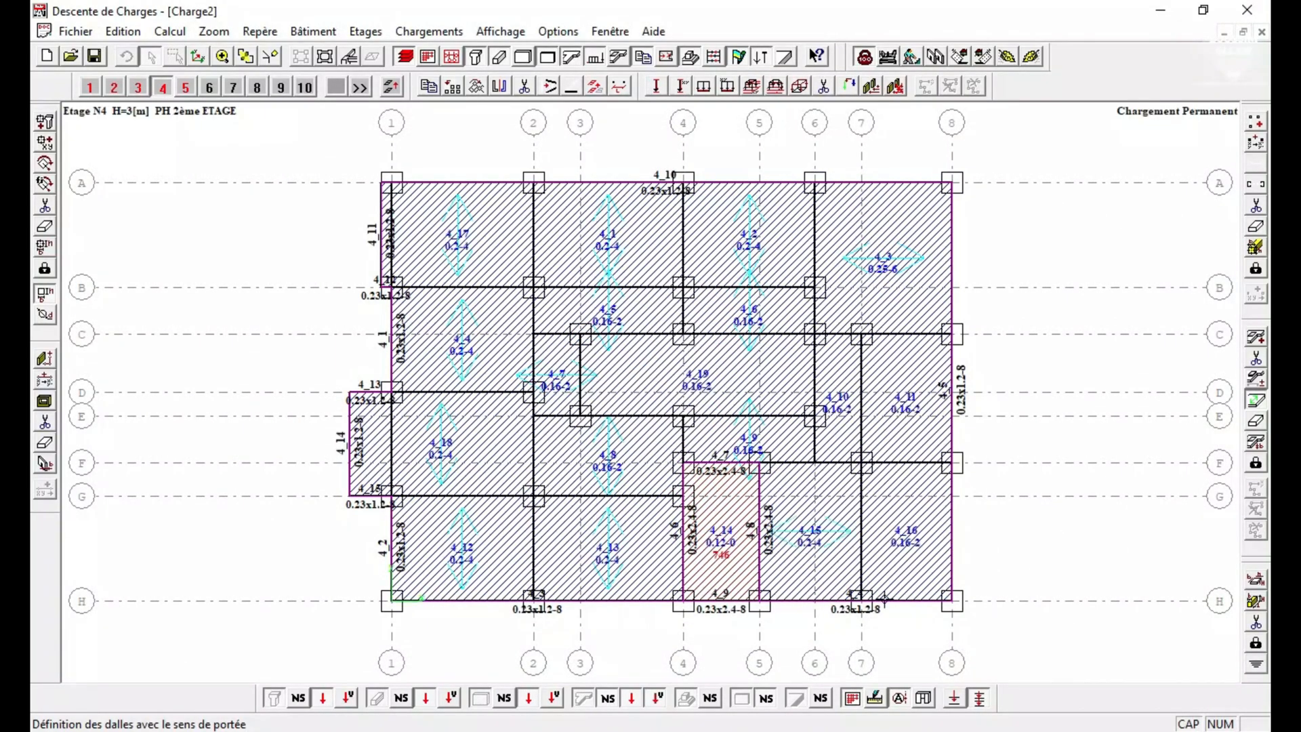
Define the span directions of slabs 16 and 11 between axes 7 and 8.
{"action": "left_click", "coordinate": [913, 603]}
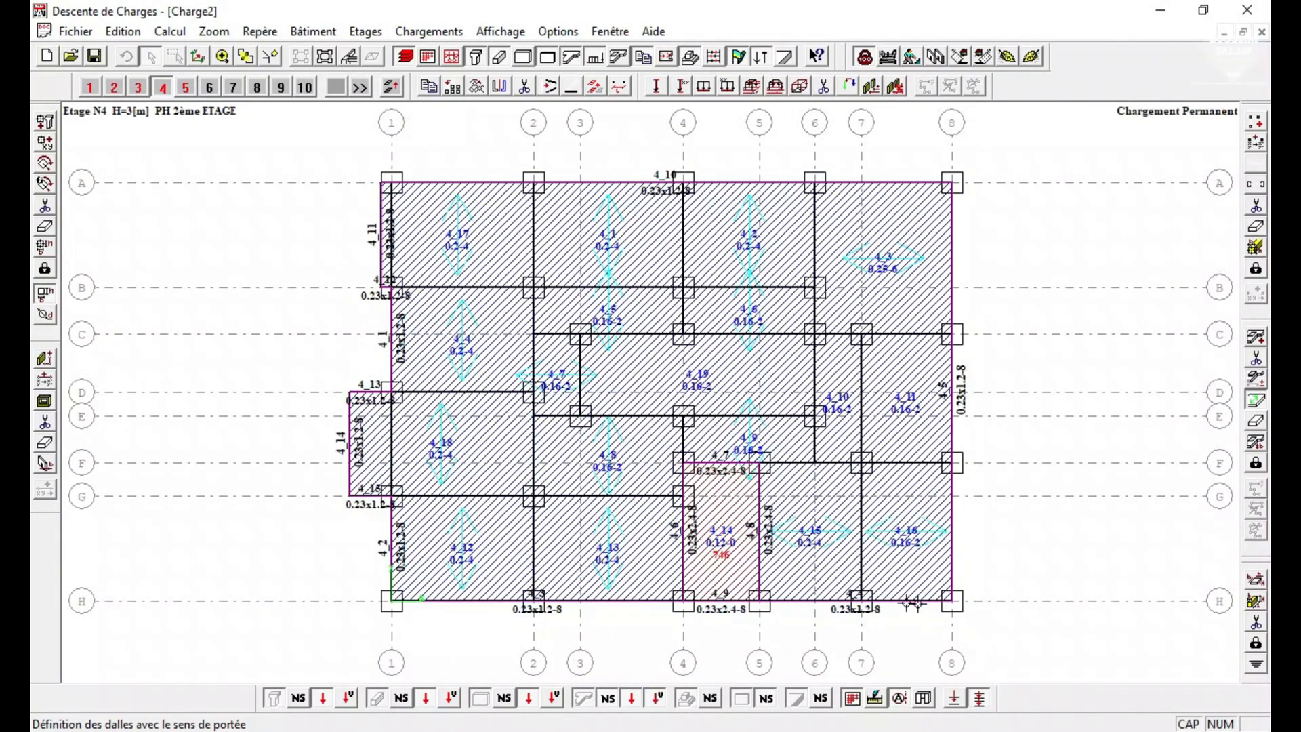
{"action": "left_click", "coordinate": [905, 466]}
{"action": "left_click", "coordinate": [603, 333]}
{"action": "left_click", "coordinate": [691, 326]}
{"action": "left_click", "coordinate": [914, 596]}
{"action": "left_click", "coordinate": [914, 464]}
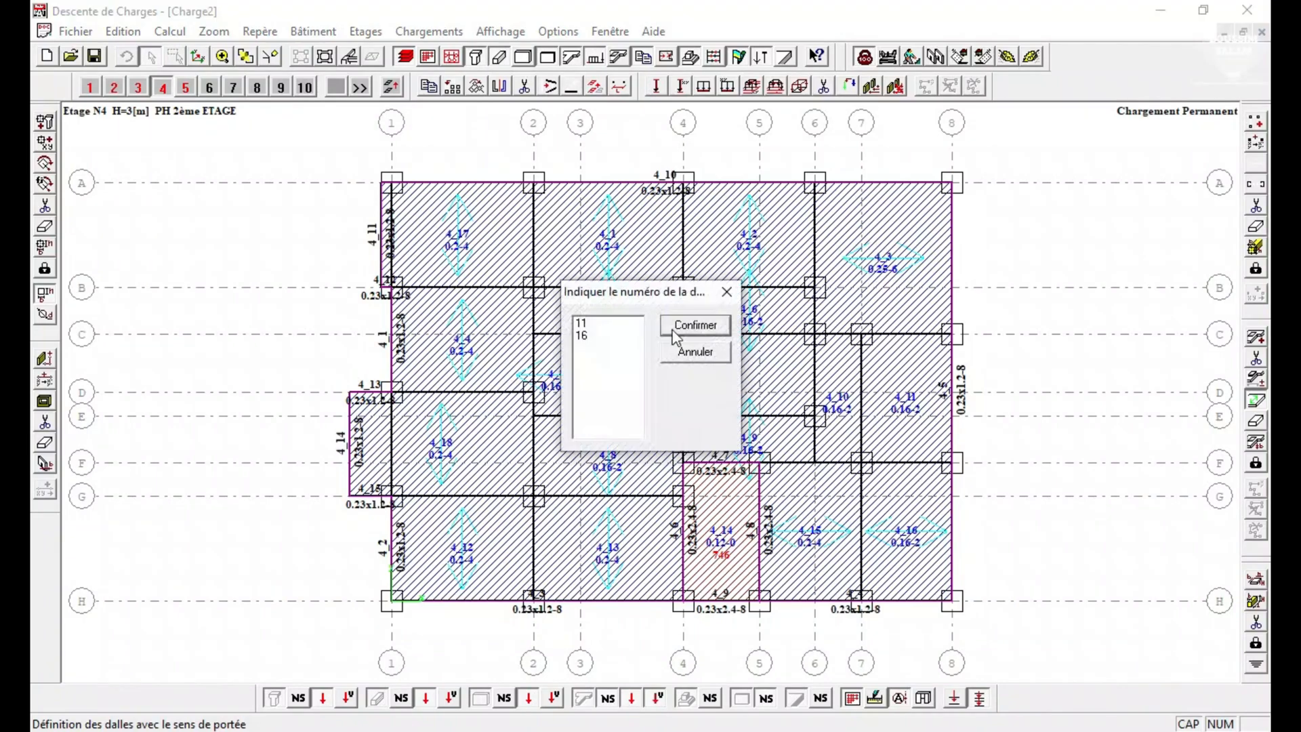
{"action": "left_click", "coordinate": [618, 325]}
{"action": "left_click", "coordinate": [697, 327]}
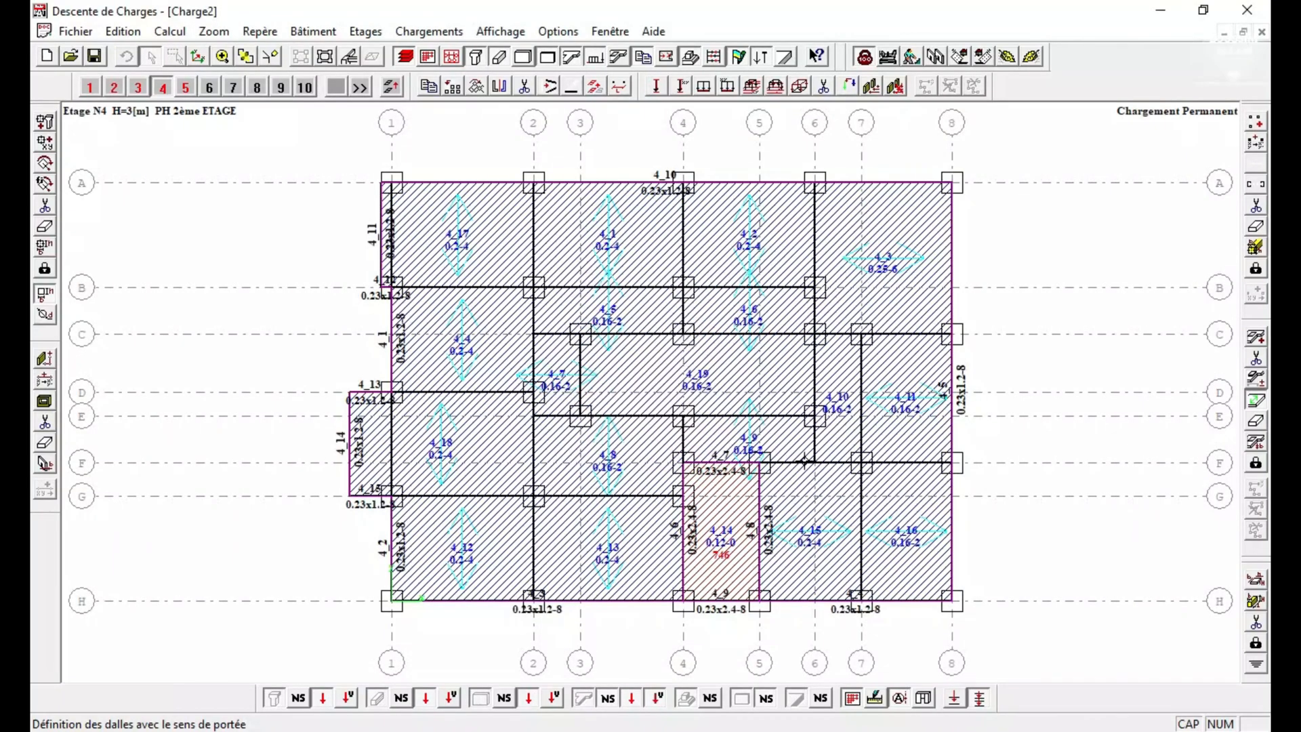
Define the span direction of slab 10 between axes 6 and 7, and reapply that of slab 15 between 5 and 7.
{"action": "left_click", "coordinate": [833, 464]}
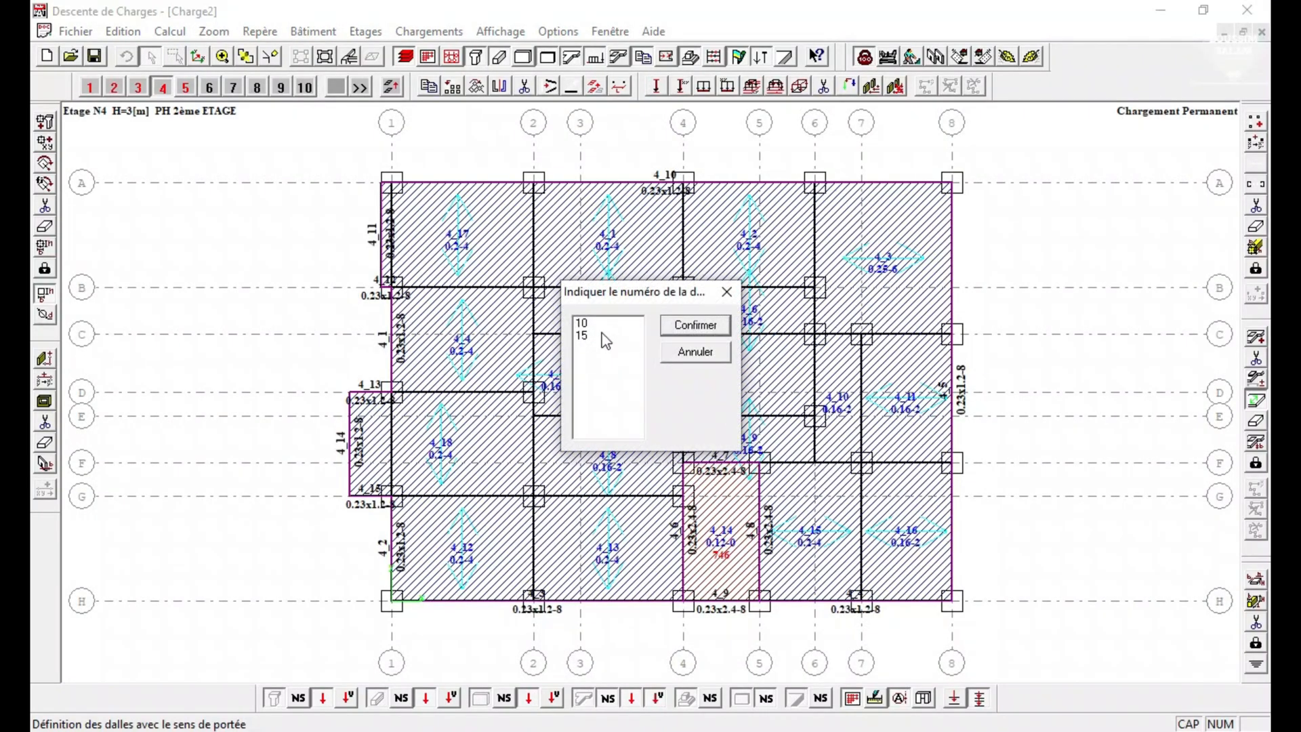
{"action": "left_click", "coordinate": [605, 337]}
{"action": "left_click", "coordinate": [705, 328]}
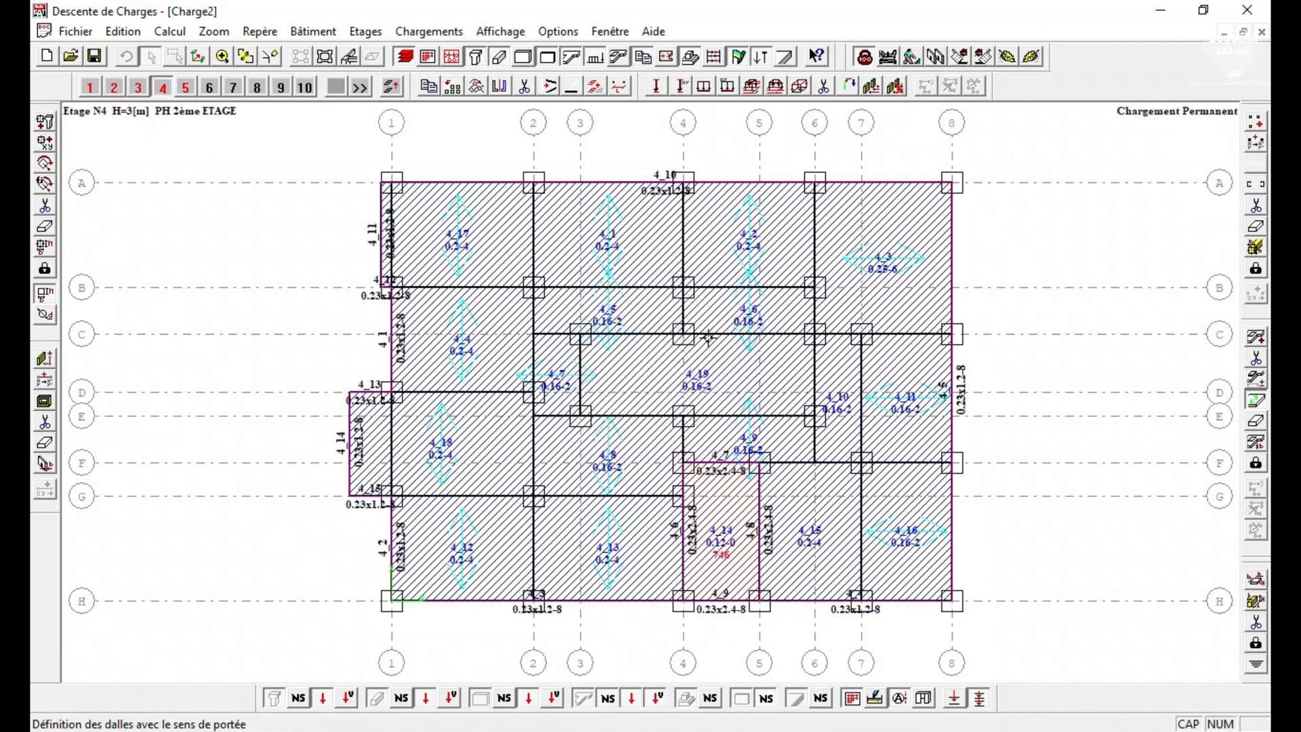
{"action": "left_click", "coordinate": [833, 457]}
{"action": "left_click", "coordinate": [603, 337]}
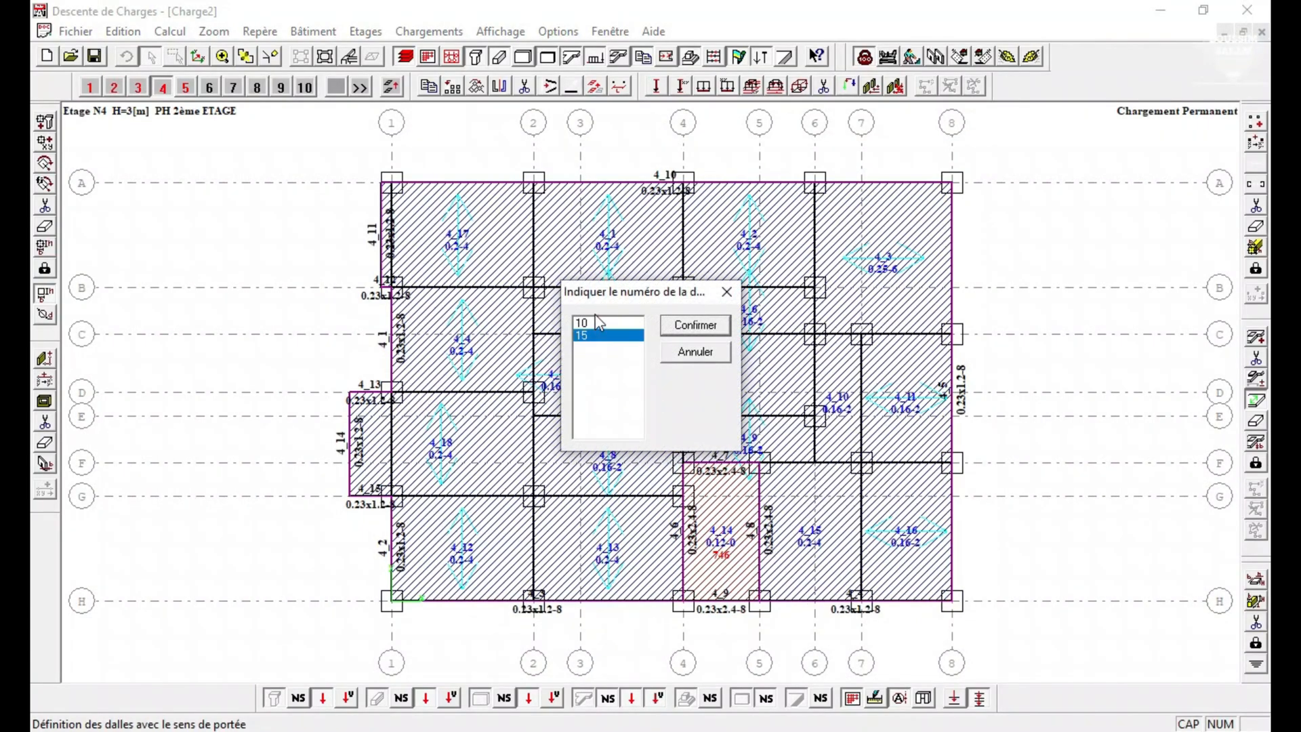
{"action": "left_click", "coordinate": [695, 326]}
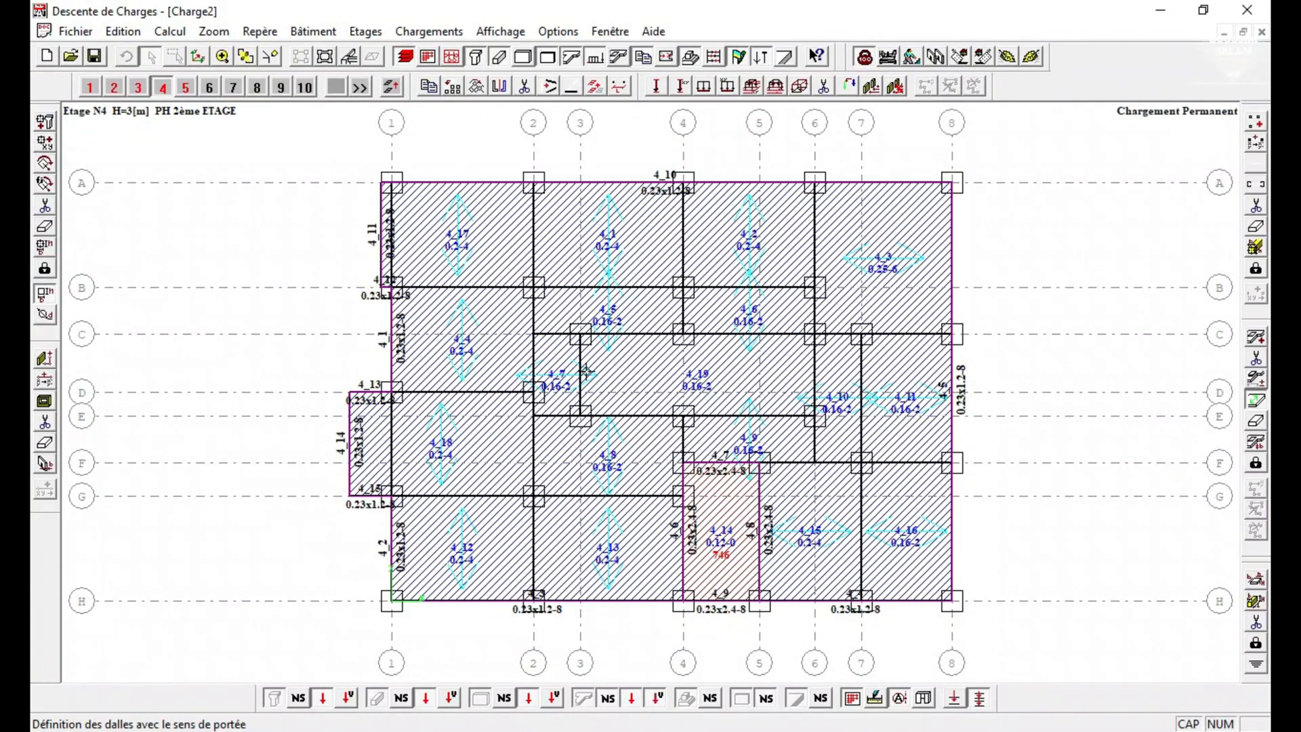
Define the span directions of slab 19 between axes C and E, and of slab 1 on storey 5 between axes 4 and 5.
{"action": "left_click", "coordinate": [581, 352]}
{"action": "left_click", "coordinate": [593, 332]}
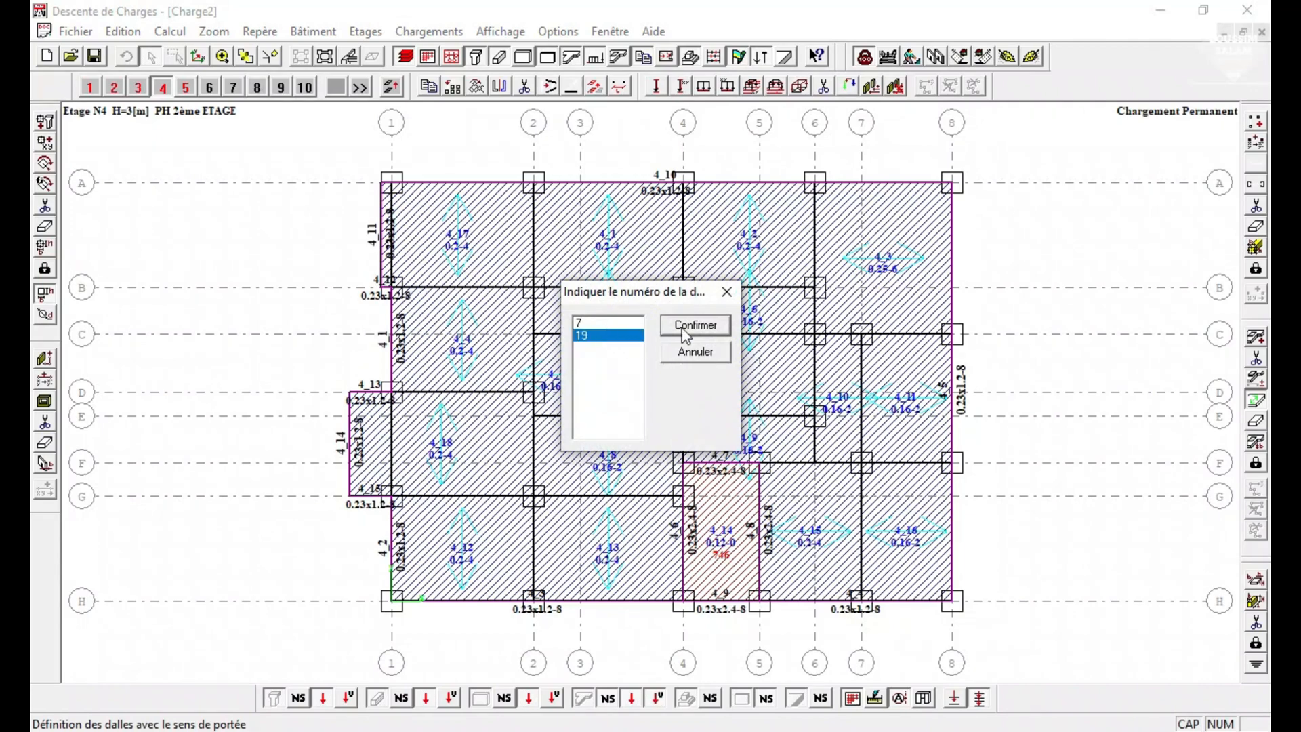
{"action": "left_click", "coordinate": [690, 327]}
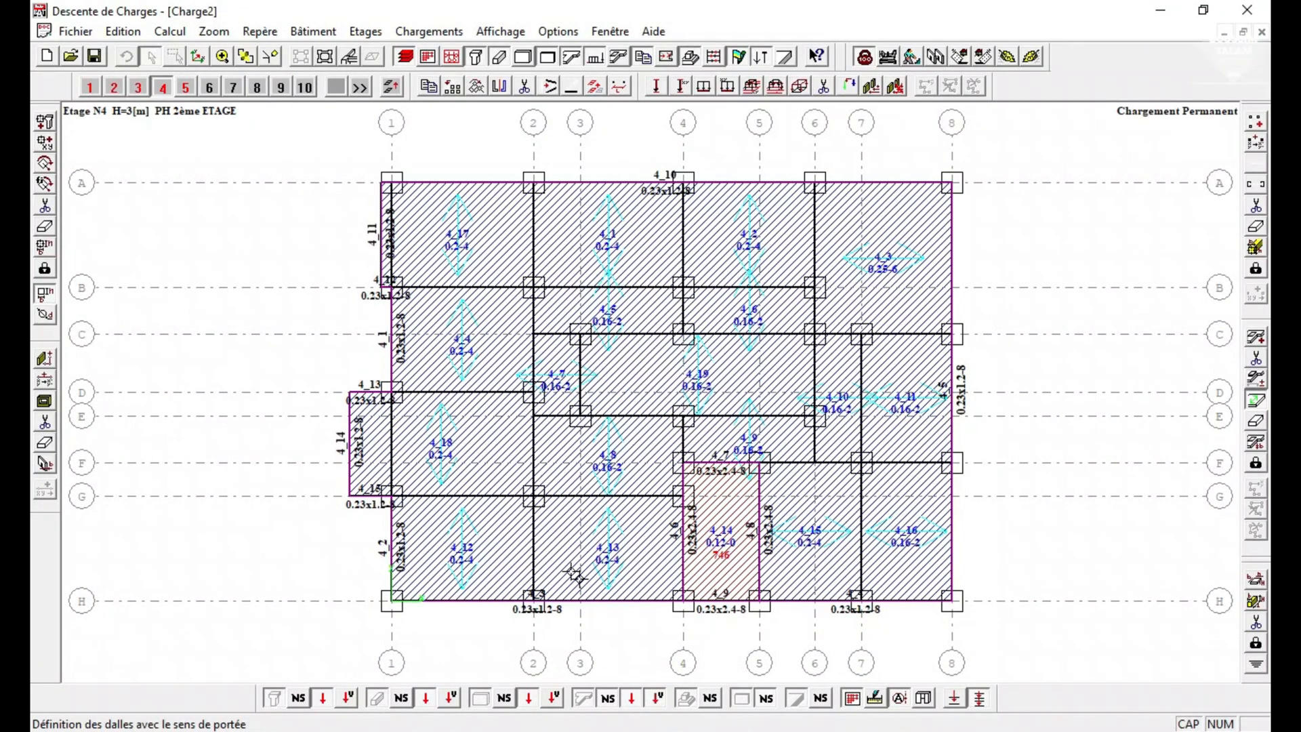
{"action": "left_click", "coordinate": [185, 86]}
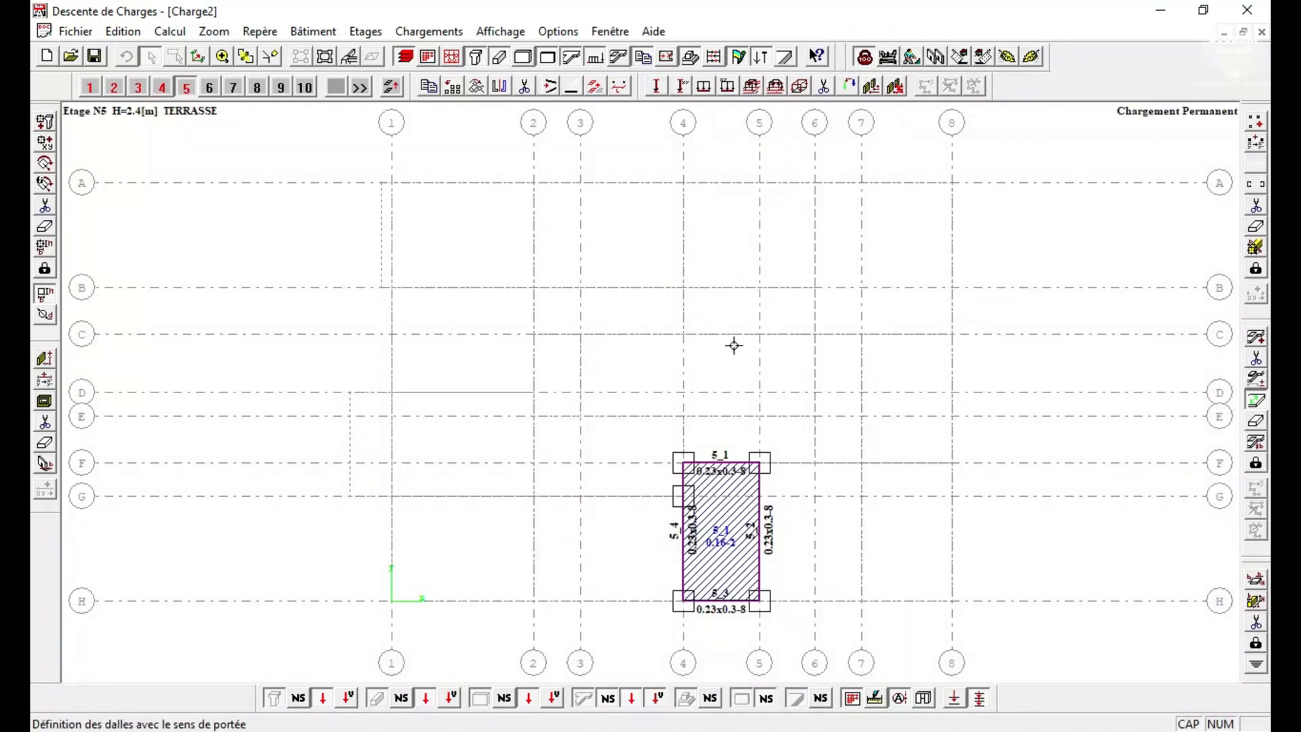
{"action": "left_click", "coordinate": [757, 528]}
Review the slab span directions on each storey plan from the foundation to the terrace.
{"action": "left_click", "coordinate": [161, 87]}
{"action": "left_click", "coordinate": [137, 87]}
{"action": "left_click", "coordinate": [114, 87]}
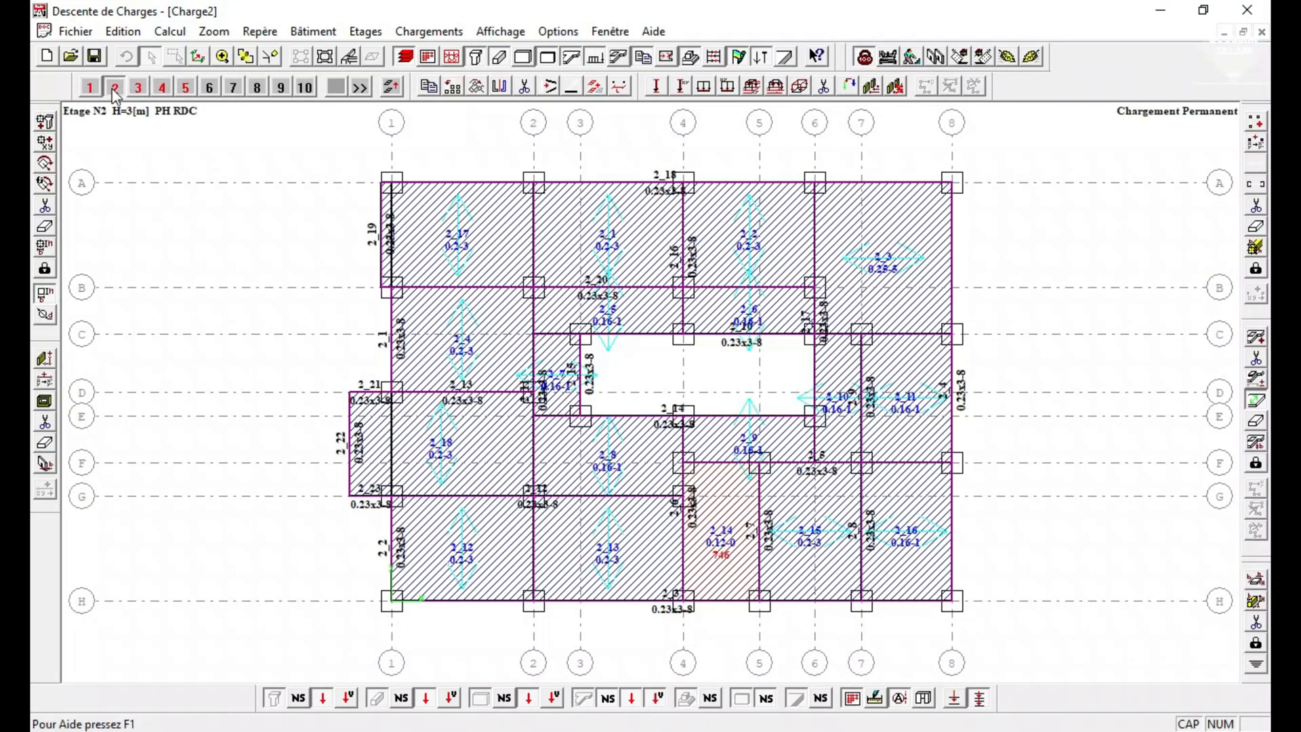
{"action": "left_click", "coordinate": [90, 87]}
{"action": "left_click", "coordinate": [113, 87]}
{"action": "left_click", "coordinate": [138, 88]}
{"action": "left_click", "coordinate": [162, 88]}
{"action": "left_click", "coordinate": [186, 87]}
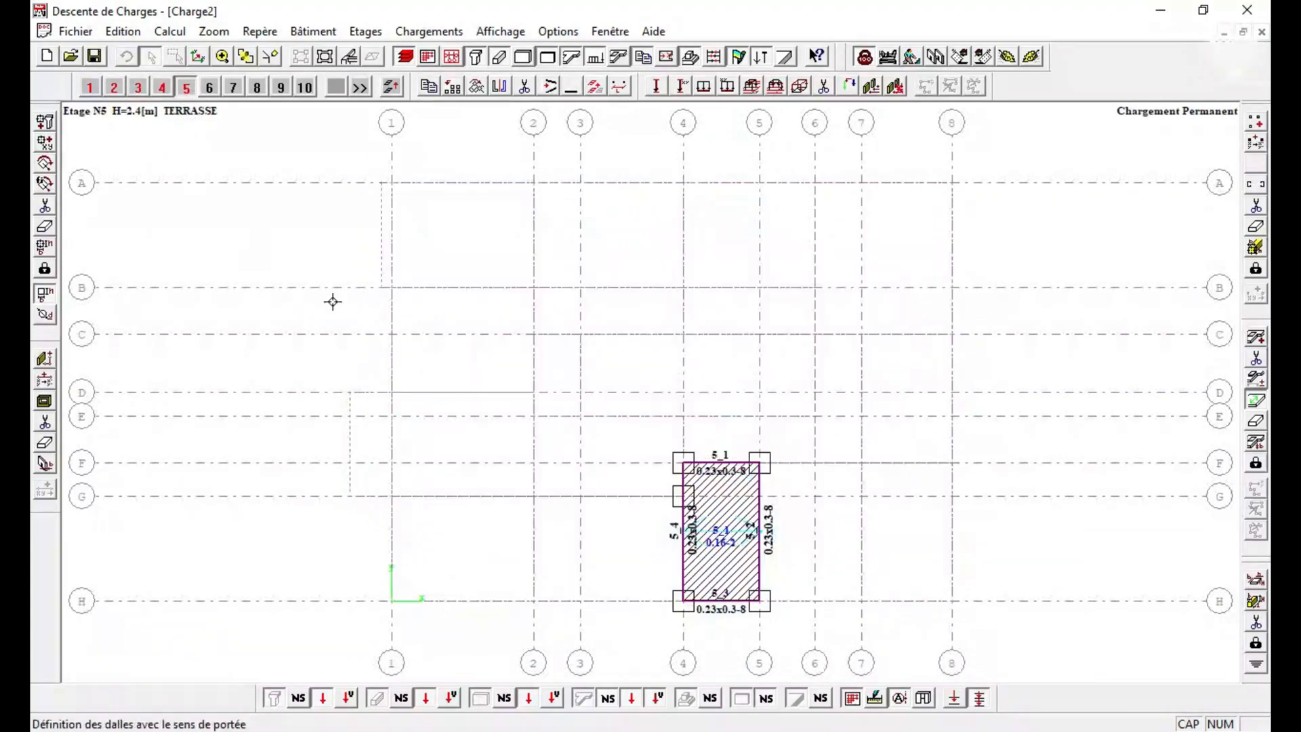
{"action": "left_click", "coordinate": [90, 87]}
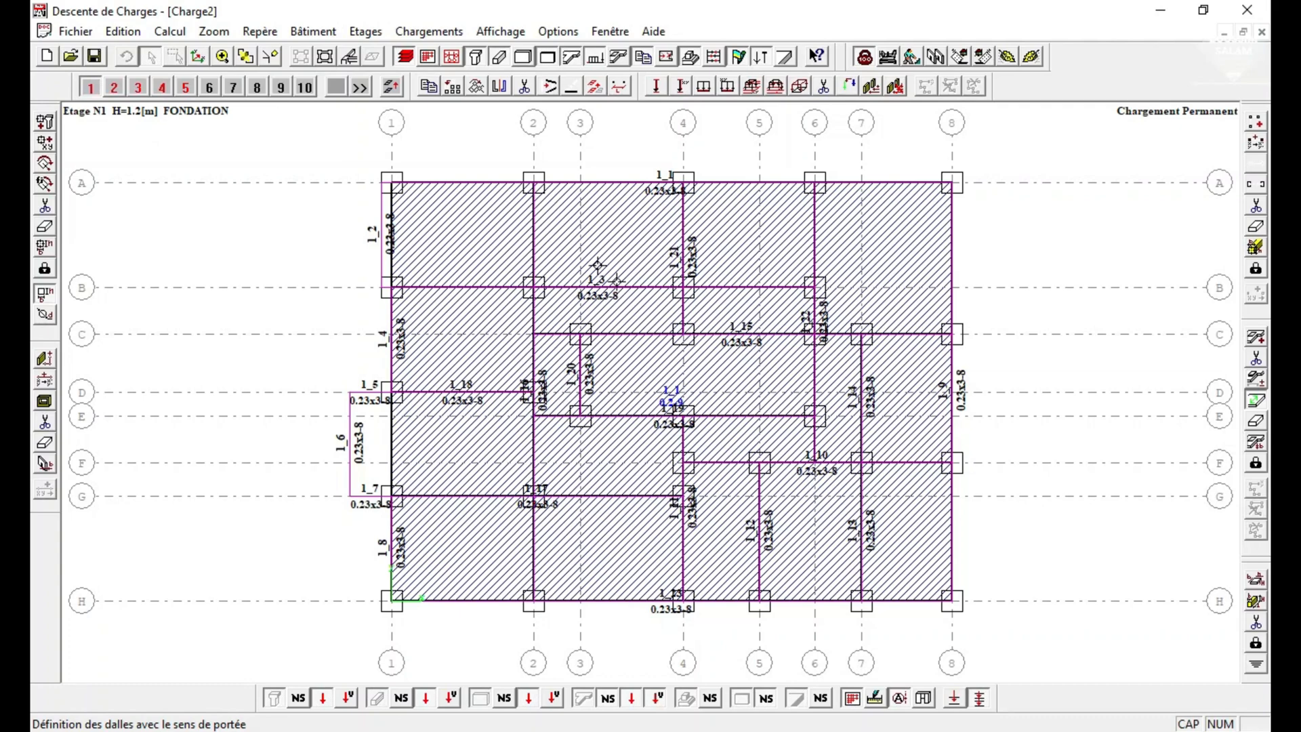
Run the current-storey calculation for storey 5, the terrace.
{"action": "left_click", "coordinate": [186, 93]}
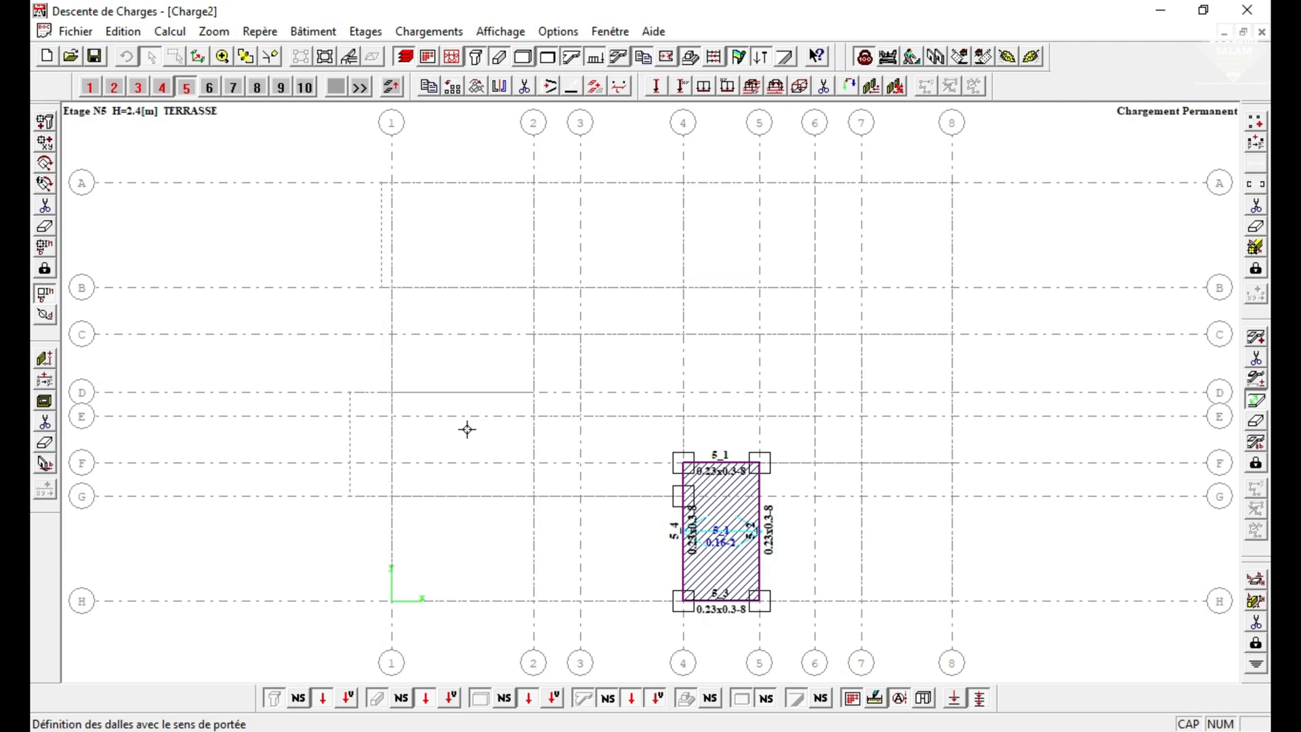
{"action": "left_click", "coordinate": [176, 36]}
{"action": "left_click", "coordinate": [595, 265]}
{"action": "left_click", "coordinate": [169, 31]}
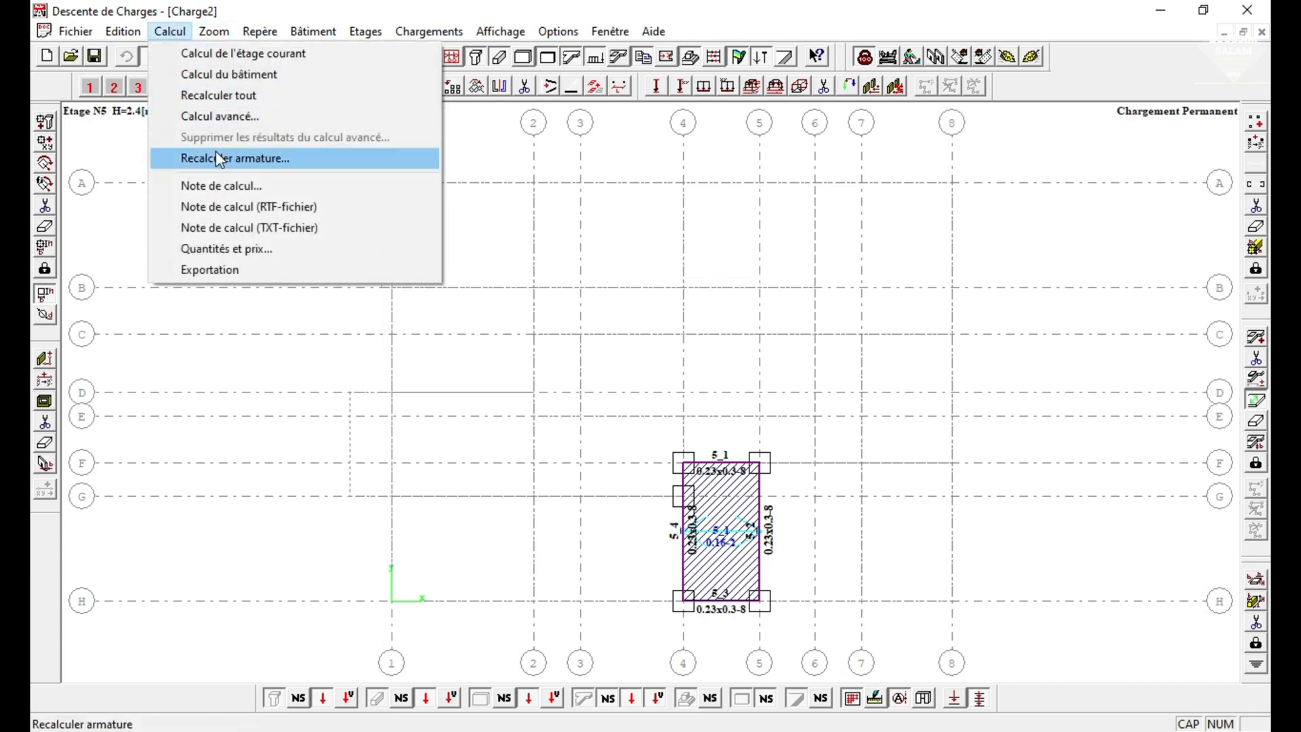
{"action": "left_click", "coordinate": [214, 53]}
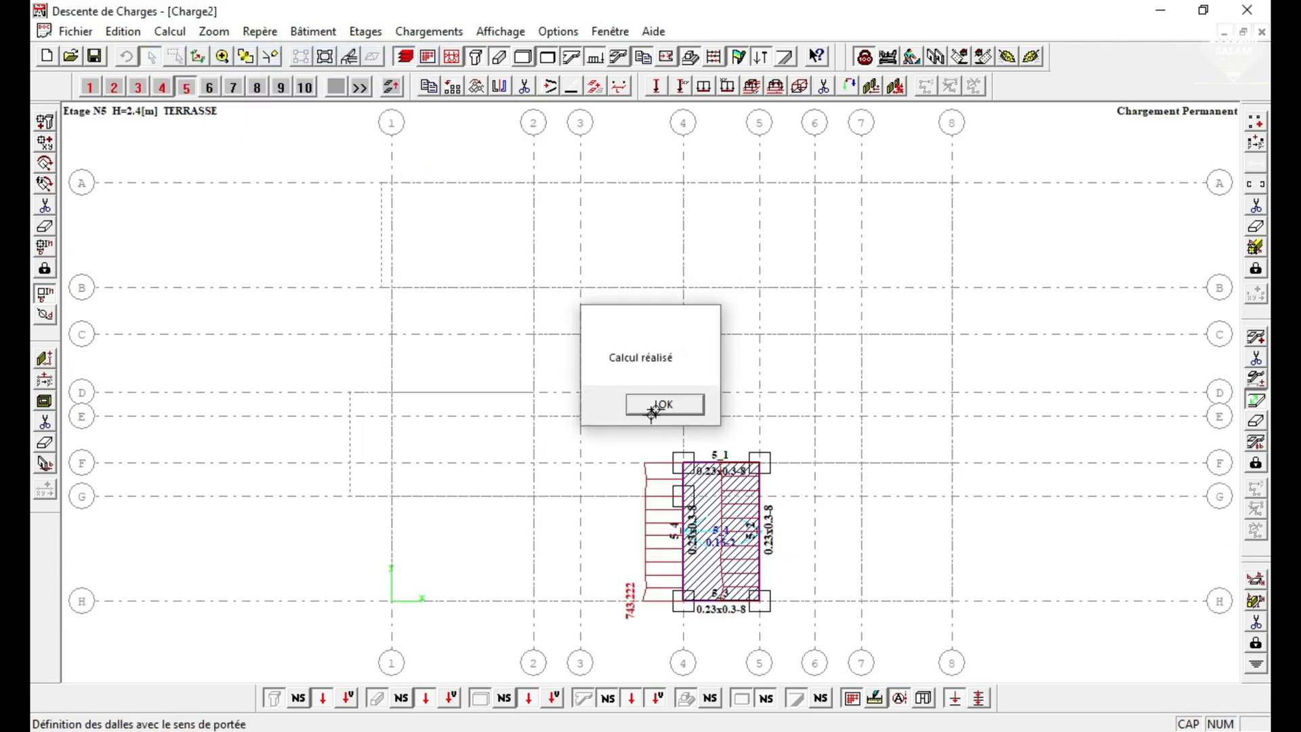
{"action": "left_click", "coordinate": [659, 405]}
Run the current-storey calculation for storey 4, PH 2ème ETAGE.
{"action": "left_click", "coordinate": [163, 87]}
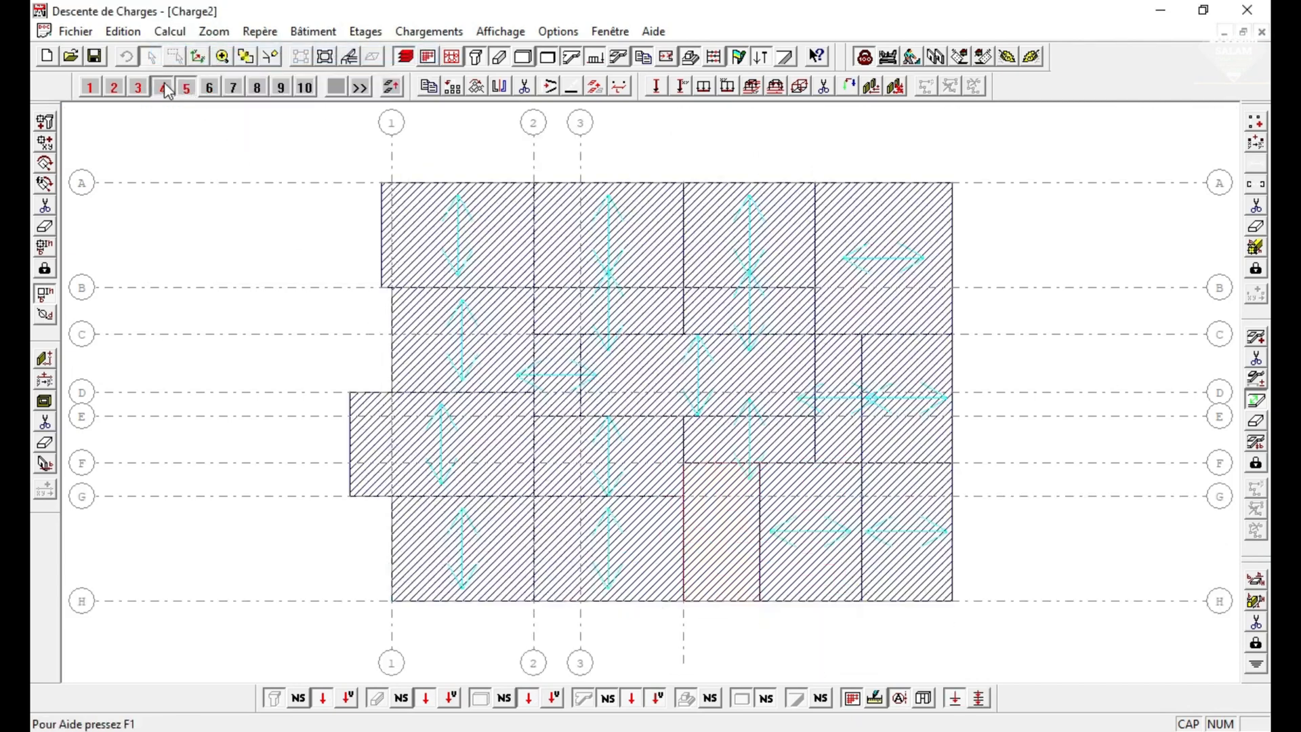
{"action": "left_click", "coordinate": [173, 34]}
{"action": "left_click", "coordinate": [217, 73]}
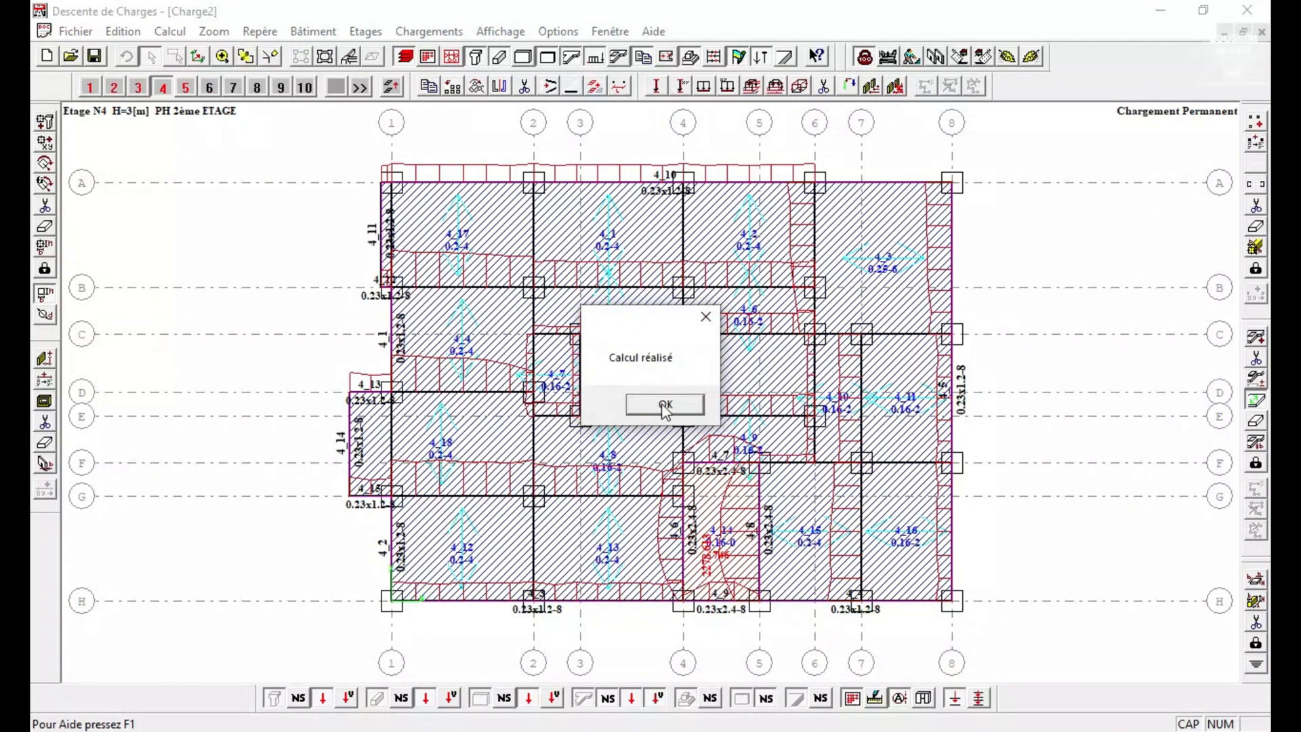
{"action": "left_click", "coordinate": [665, 406]}
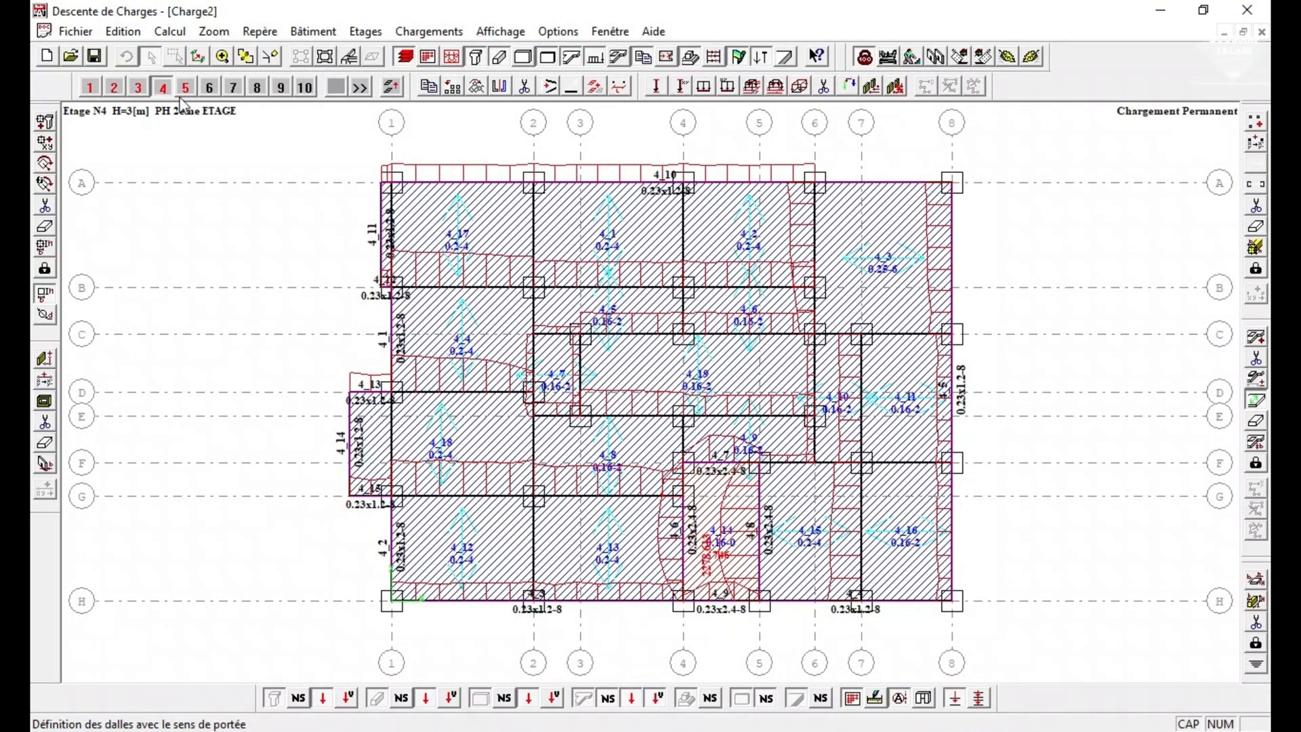
Run the current-storey calculation for storey 3, PH 1er ETAGE.
{"action": "left_click", "coordinate": [139, 88]}
{"action": "left_click", "coordinate": [169, 31]}
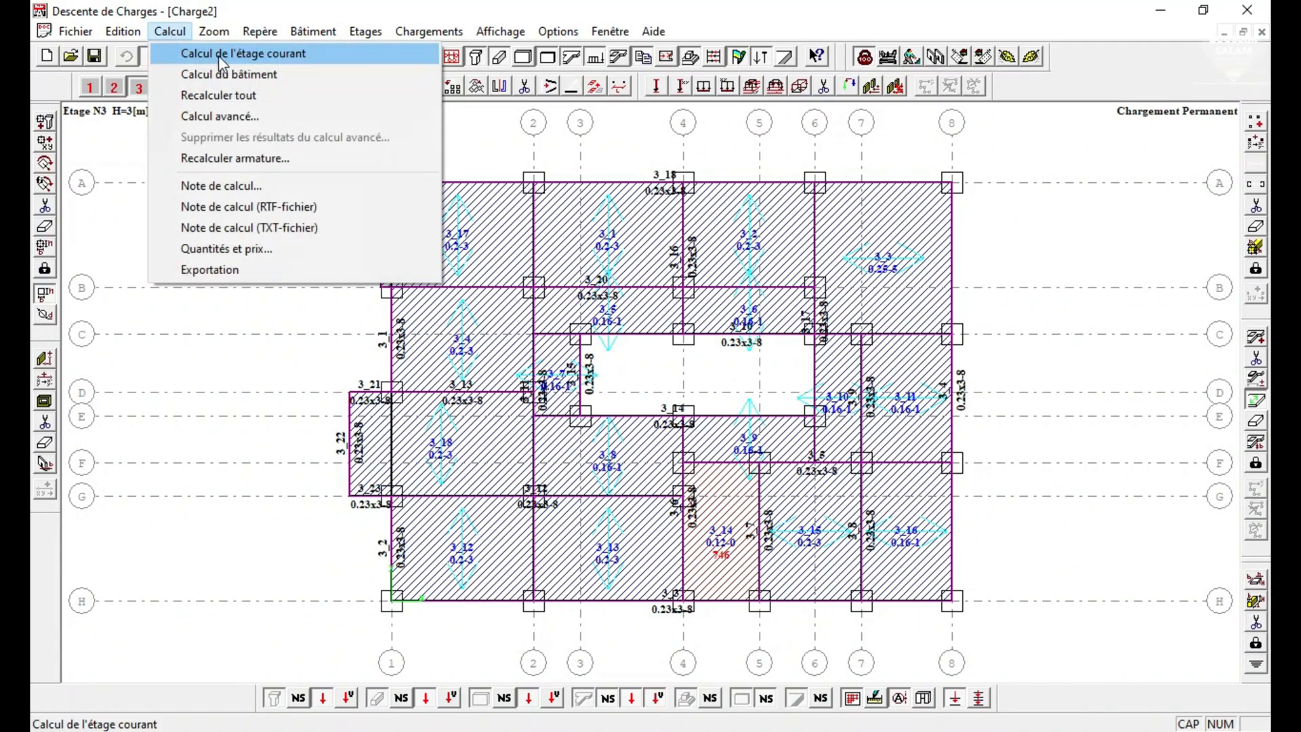
{"action": "left_click", "coordinate": [221, 58]}
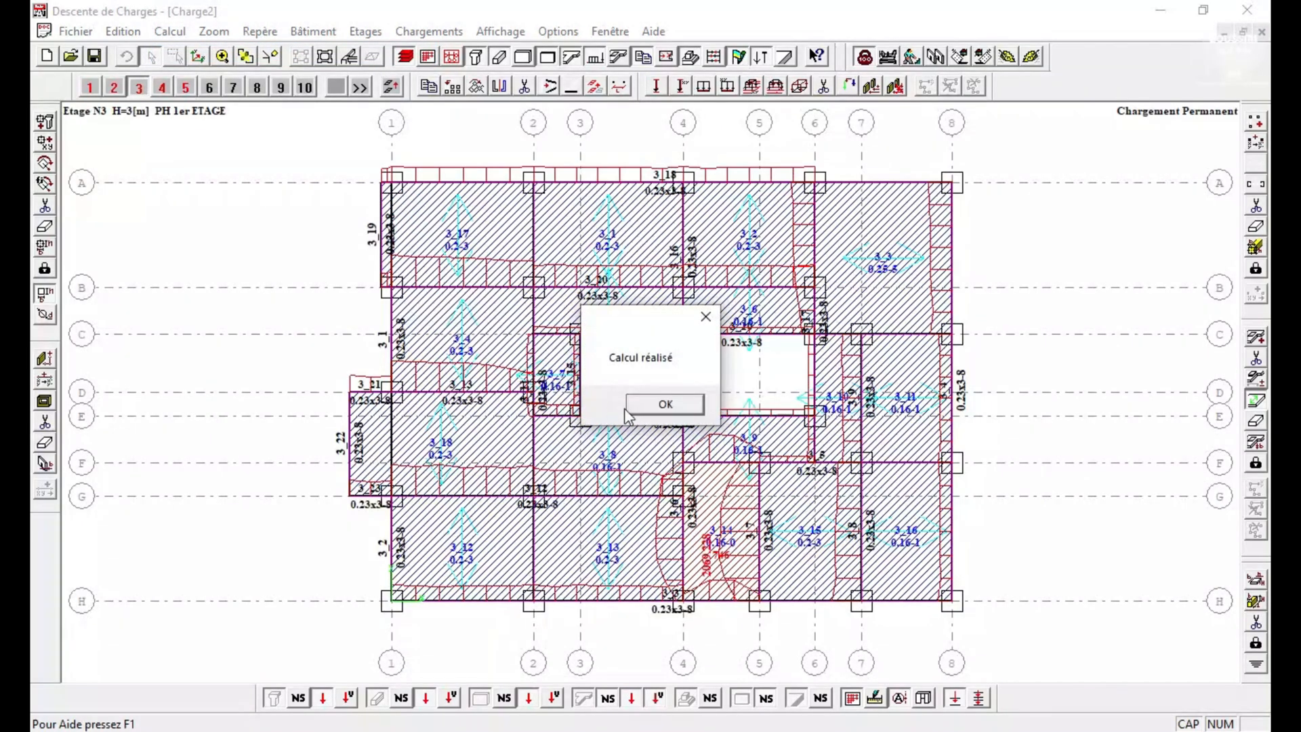
Run the current-storey calculation for storey 2, PH RDC.
{"action": "left_click", "coordinate": [676, 407]}
{"action": "left_click", "coordinate": [116, 88]}
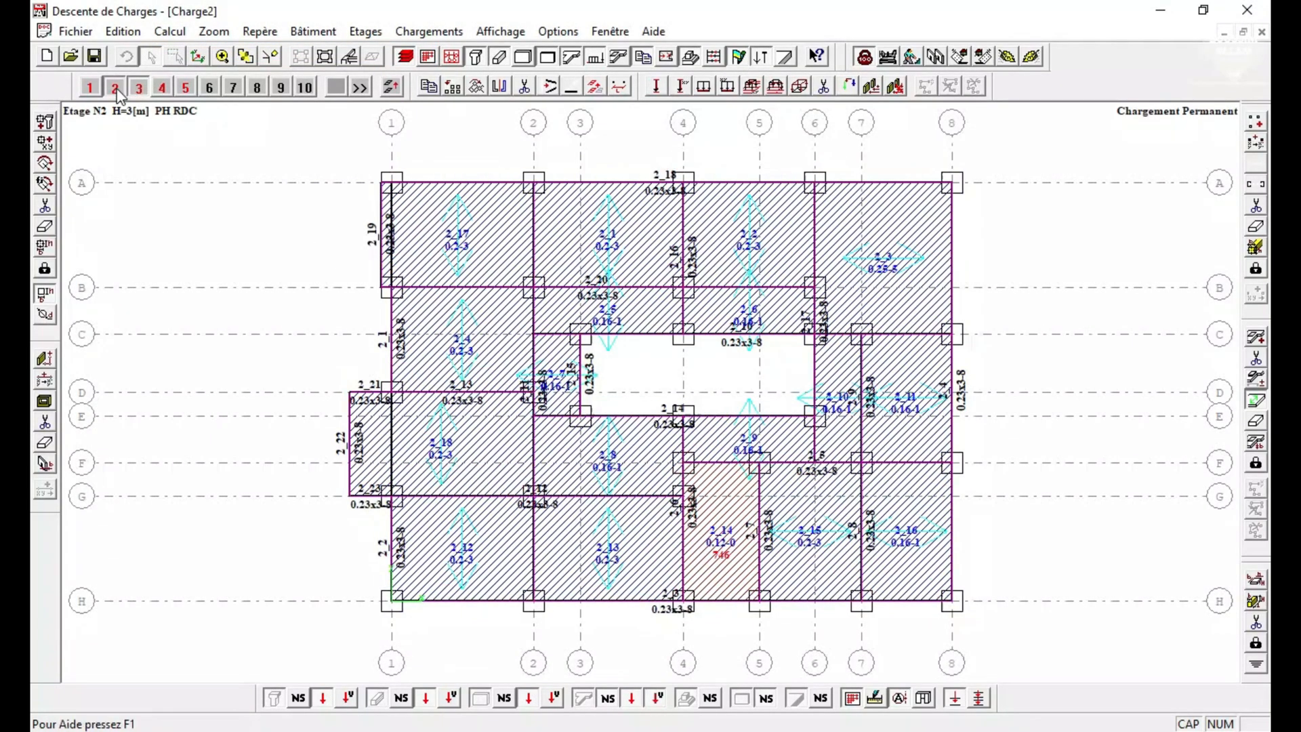
{"action": "left_click", "coordinate": [169, 31]}
{"action": "left_click", "coordinate": [225, 53]}
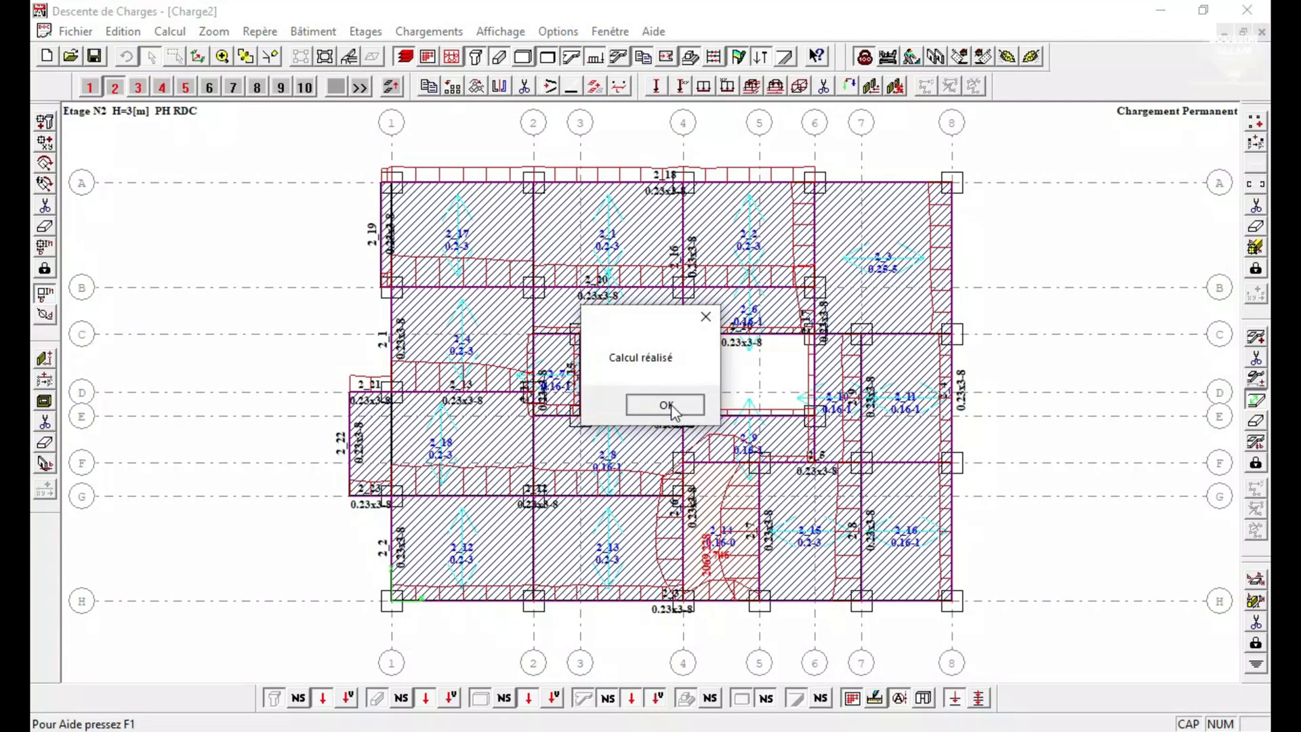
{"action": "left_click", "coordinate": [666, 405]}
Run the current-storey calculation for storey 1, the foundation.
{"action": "left_click", "coordinate": [91, 87]}
{"action": "left_click", "coordinate": [169, 31]}
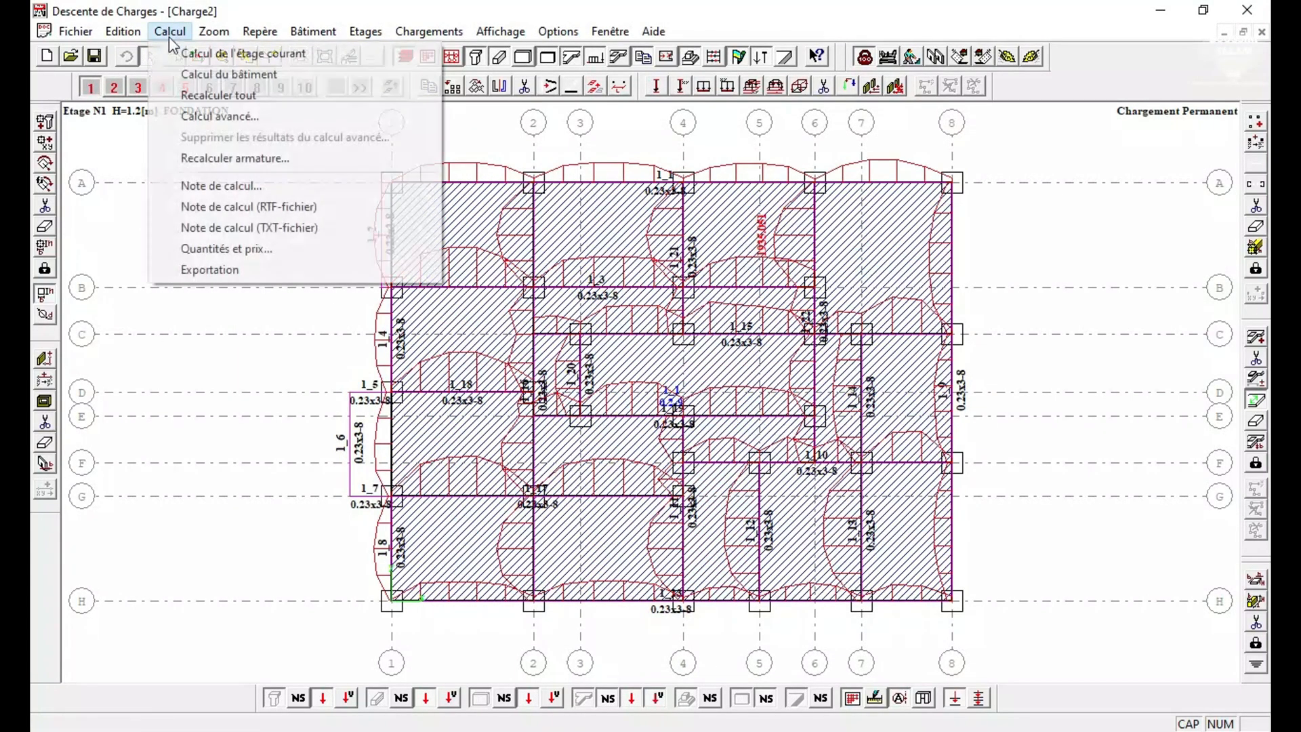
{"action": "left_click", "coordinate": [235, 54]}
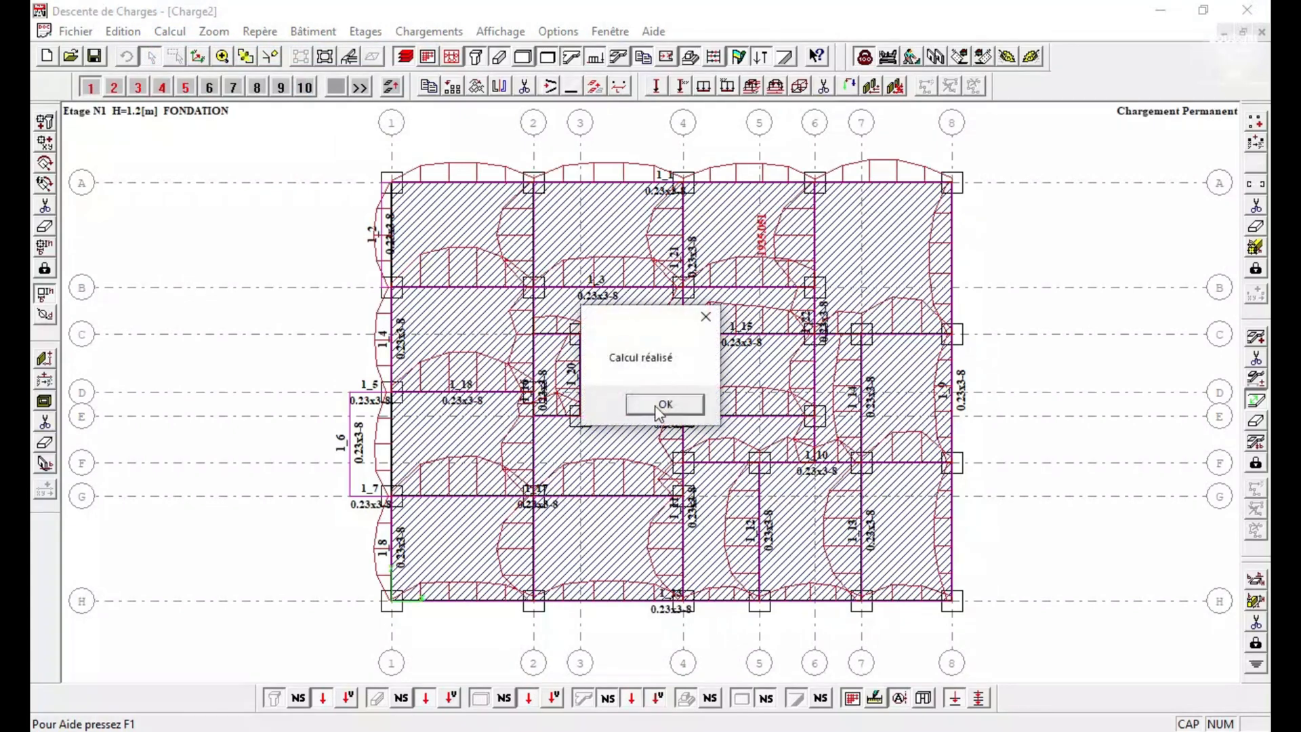
{"action": "left_click", "coordinate": [666, 405]}
Run the load take-down calculation for the whole building.
{"action": "left_click", "coordinate": [170, 31]}
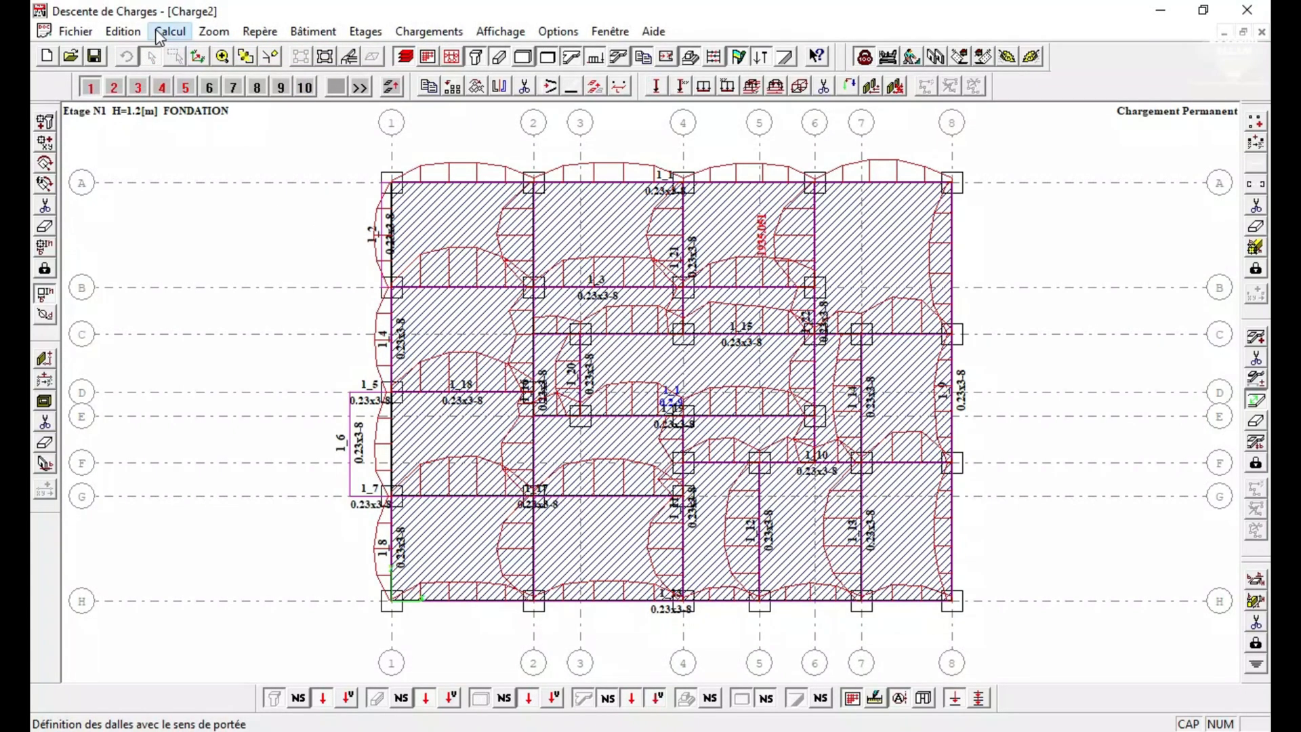
{"action": "left_click", "coordinate": [254, 74]}
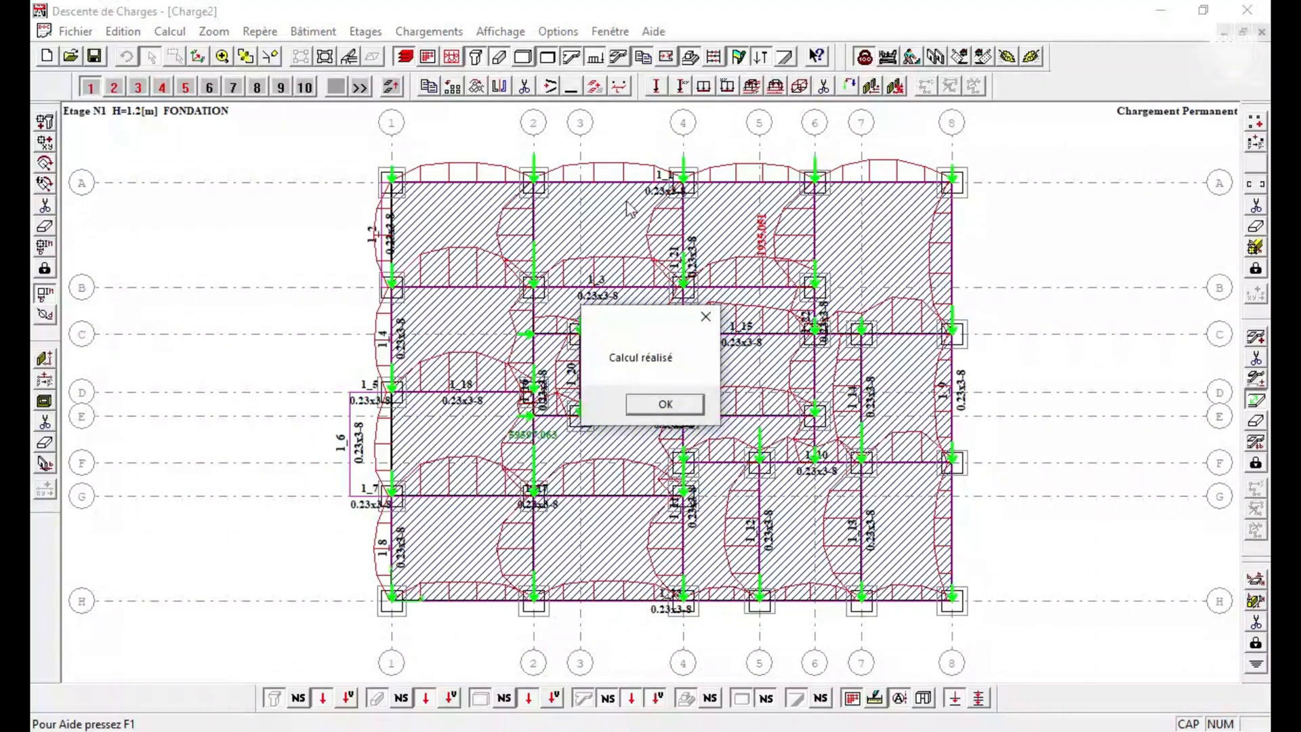
{"action": "left_click", "coordinate": [684, 409]}
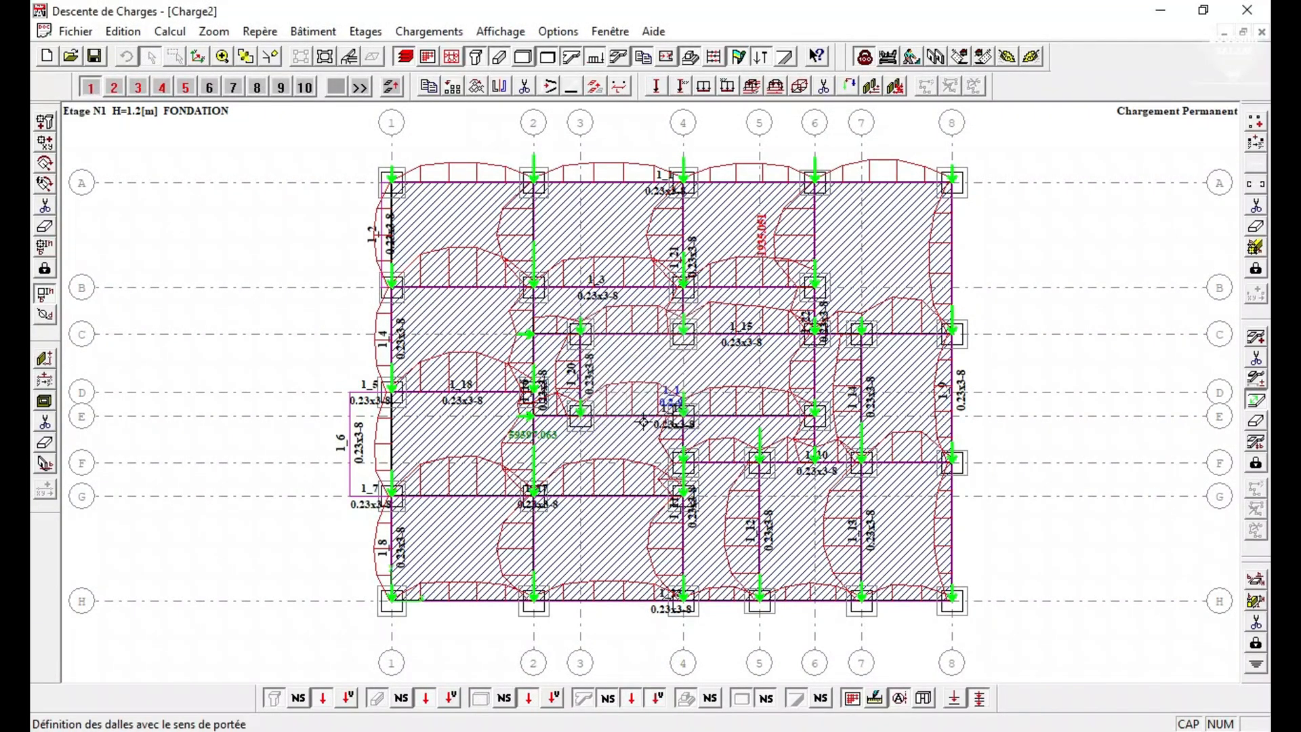
Recalculate everything in the building model.
{"action": "left_click", "coordinate": [170, 31]}
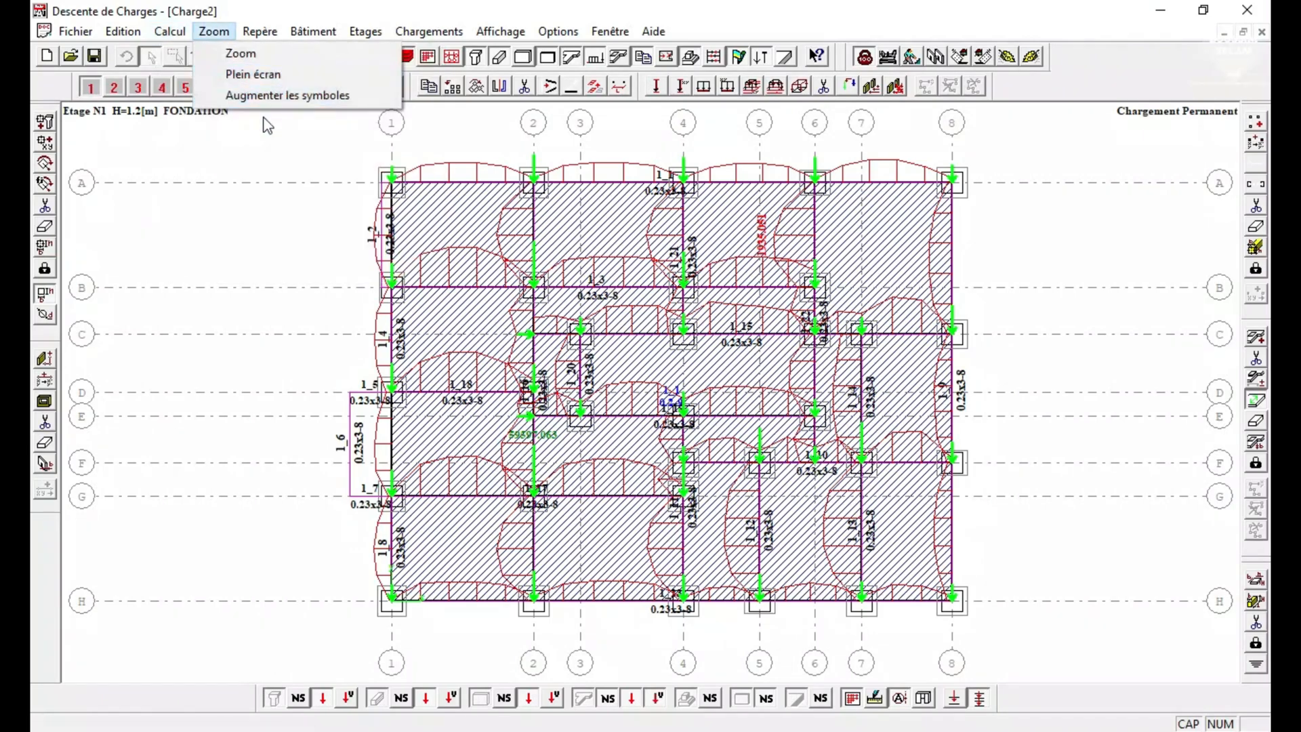
{"action": "left_click", "coordinate": [209, 95]}
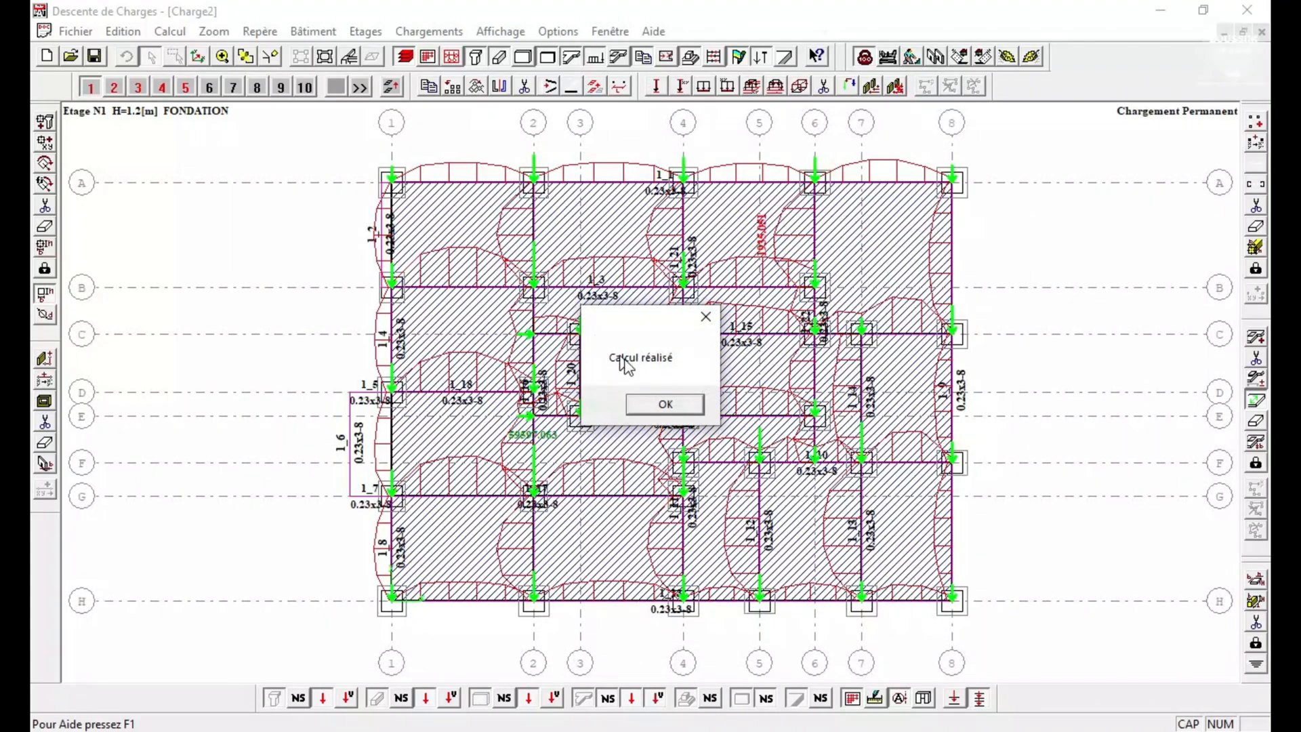
{"action": "left_click", "coordinate": [658, 408]}
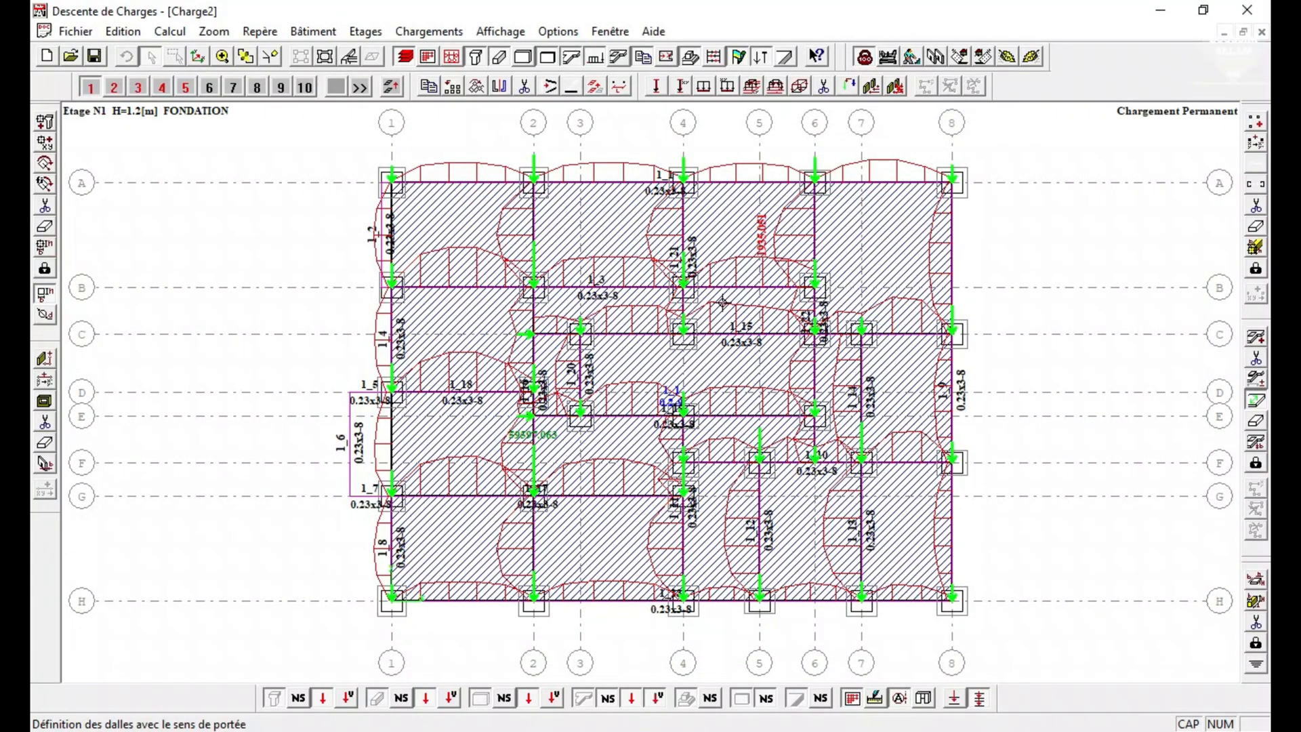
Run the advanced calculation with the preset options, using 1.5 m triangulation for slabs and walls and 5 dynamic modes.
{"action": "left_click", "coordinate": [170, 31]}
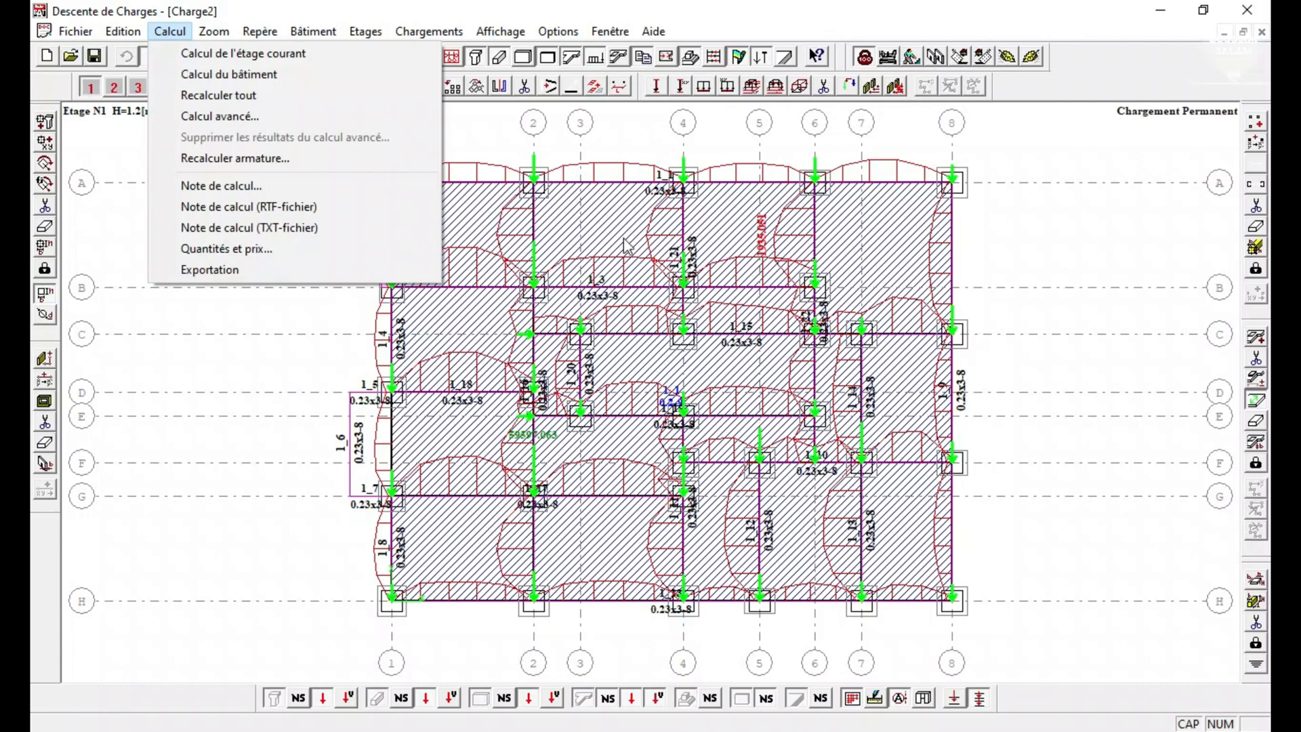
{"action": "left_click", "coordinate": [224, 368]}
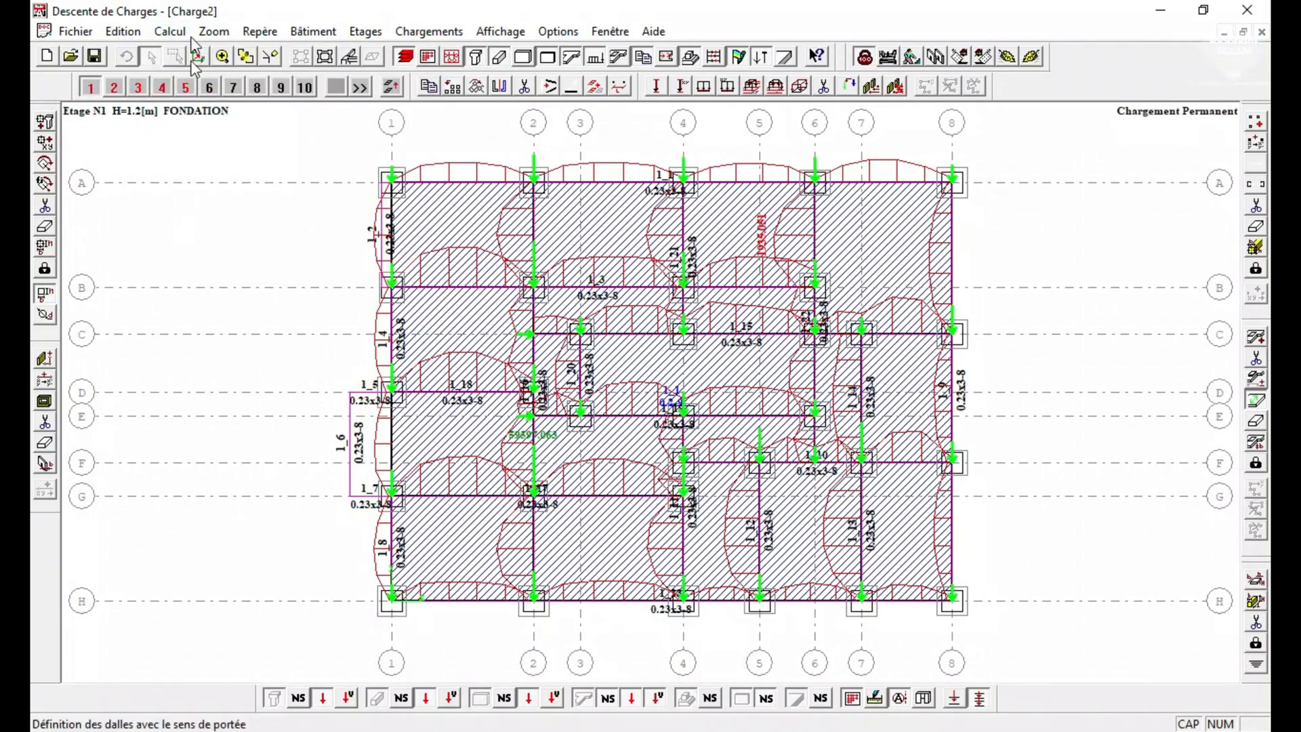
{"action": "left_click", "coordinate": [170, 32]}
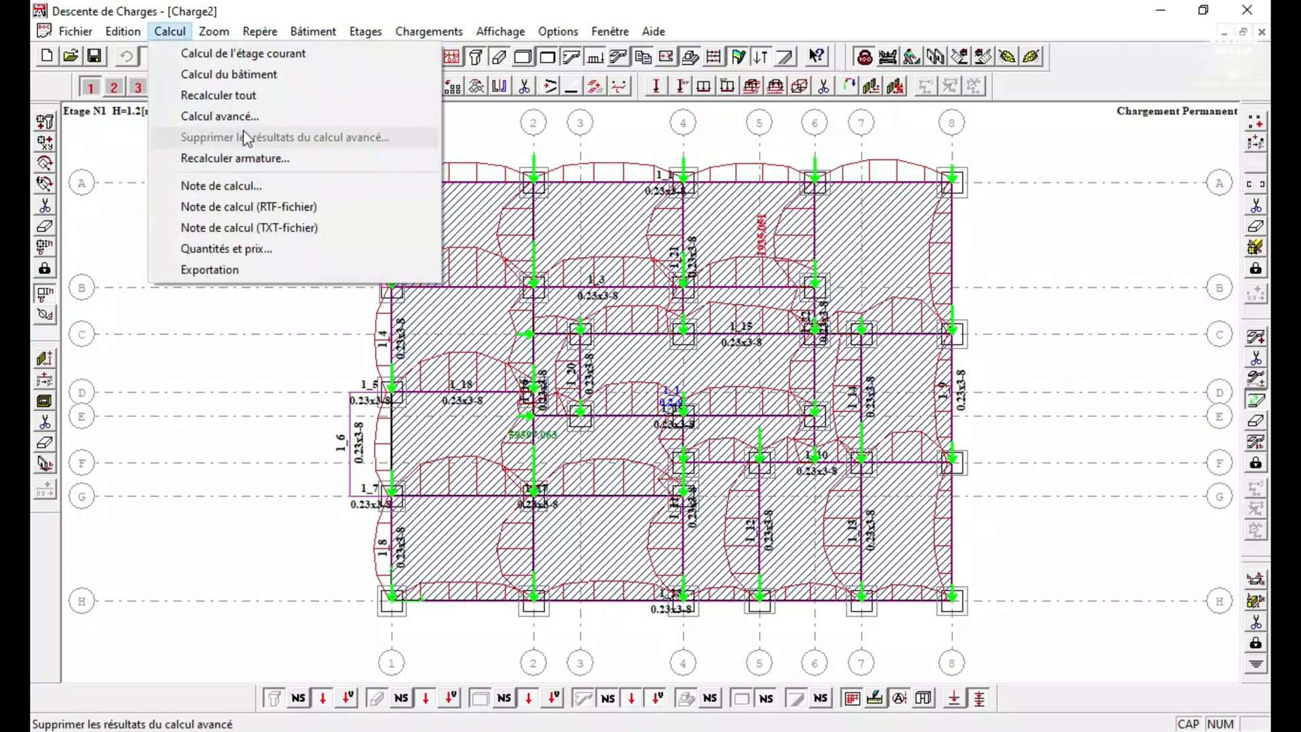
{"action": "left_click", "coordinate": [226, 117]}
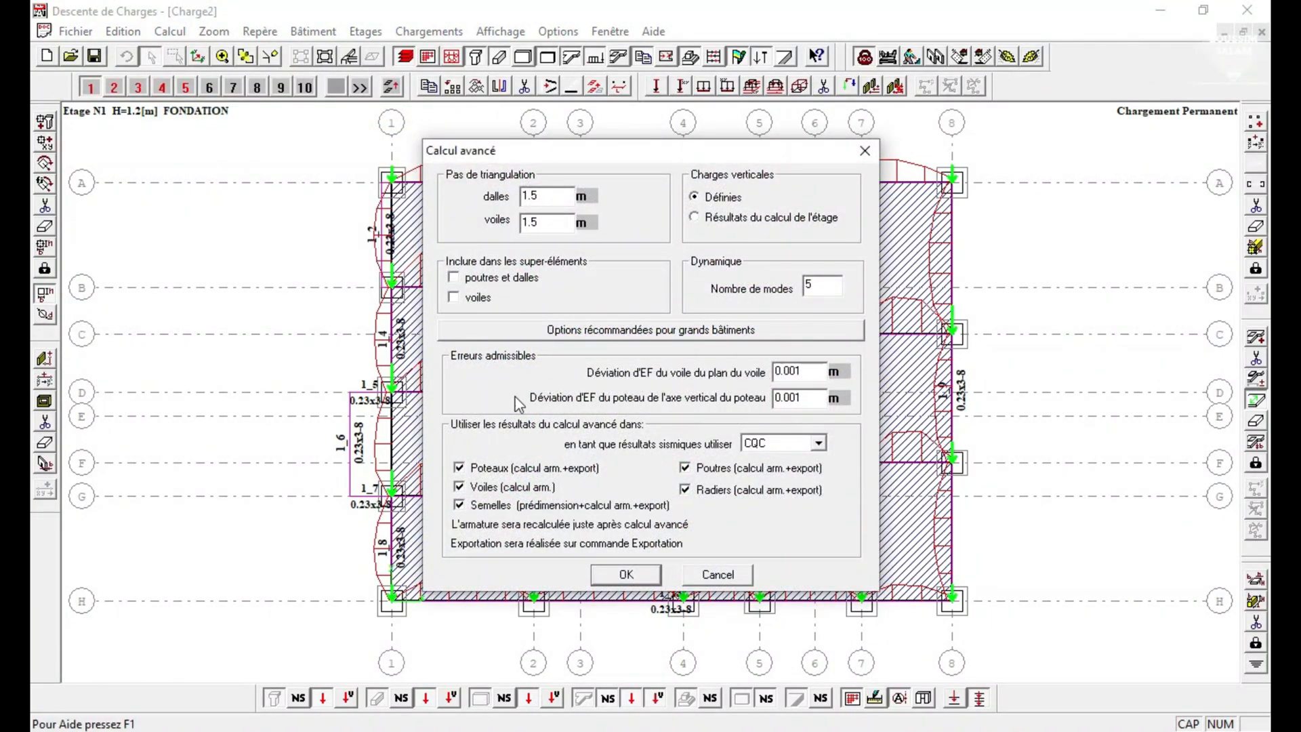
{"action": "left_click", "coordinate": [628, 575]}
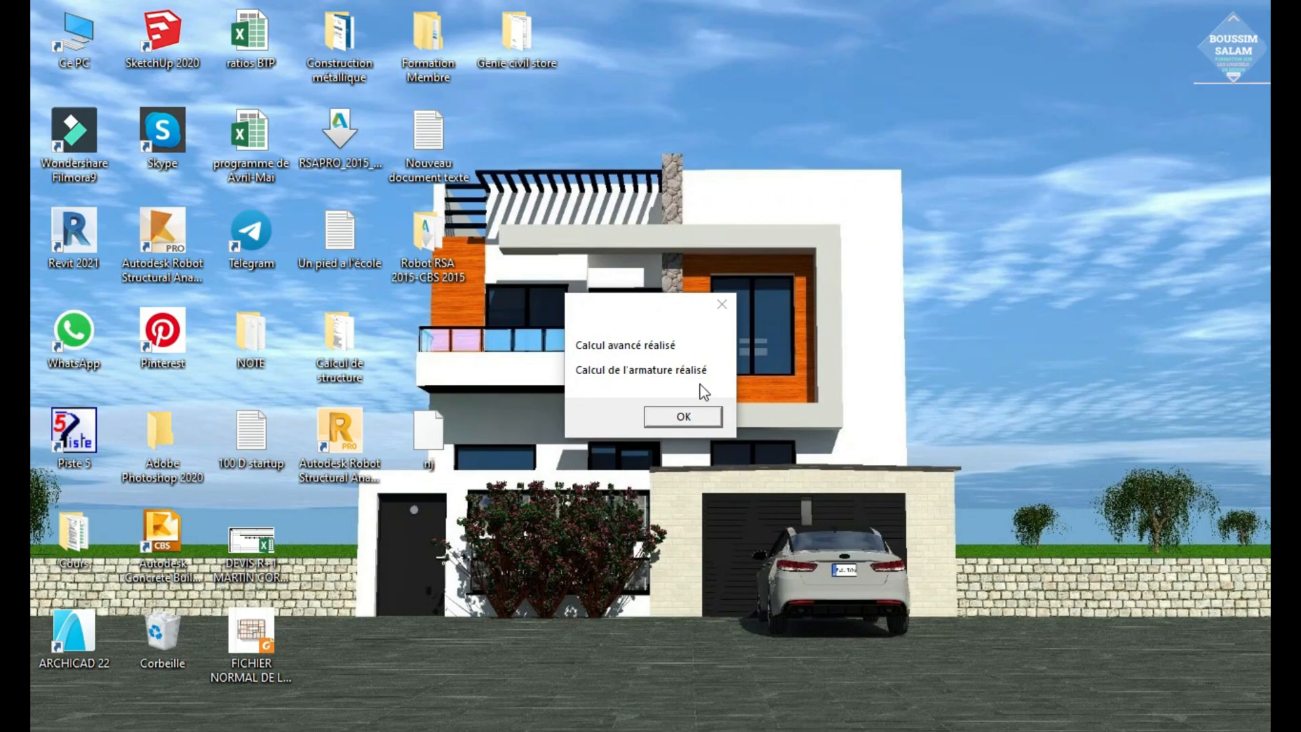
{"action": "left_click", "coordinate": [702, 417]}
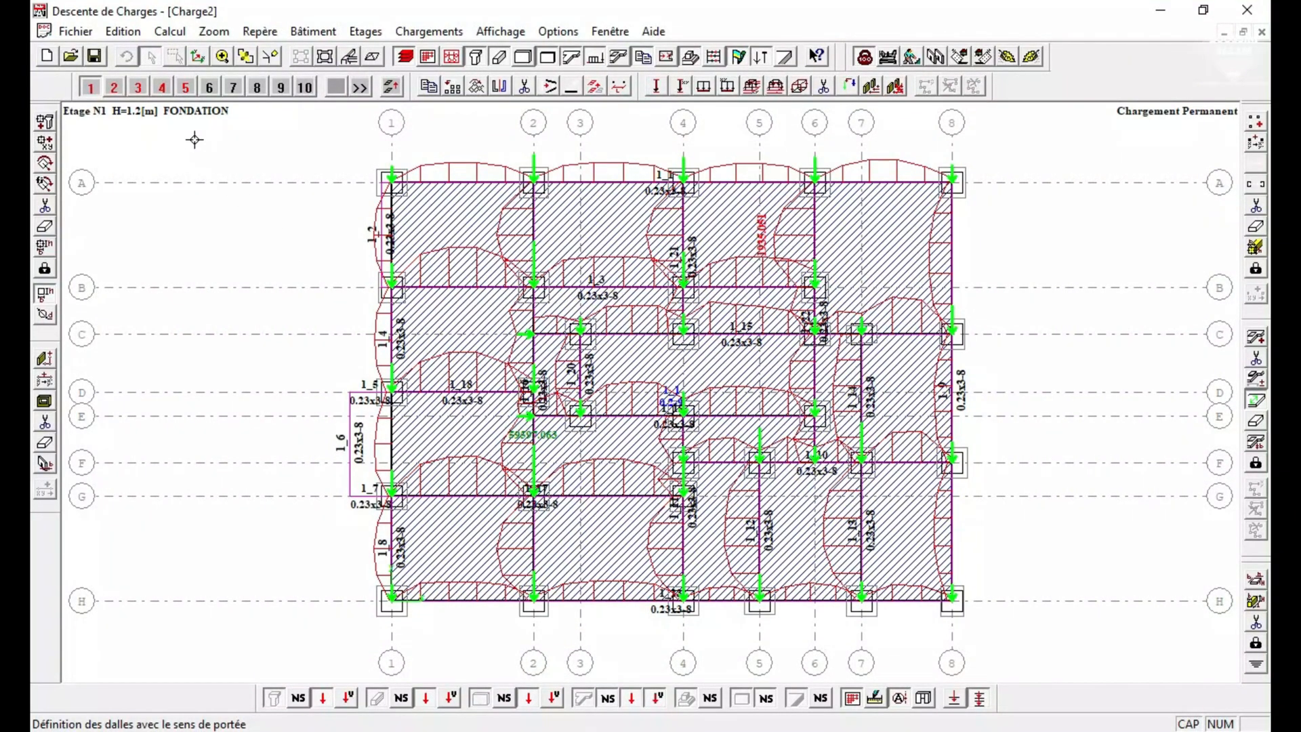
Review the calculated column loads and beam diagrams on the storey plans, from PH RDC up to the terrace and back to the foundation.
{"action": "left_click", "coordinate": [114, 87]}
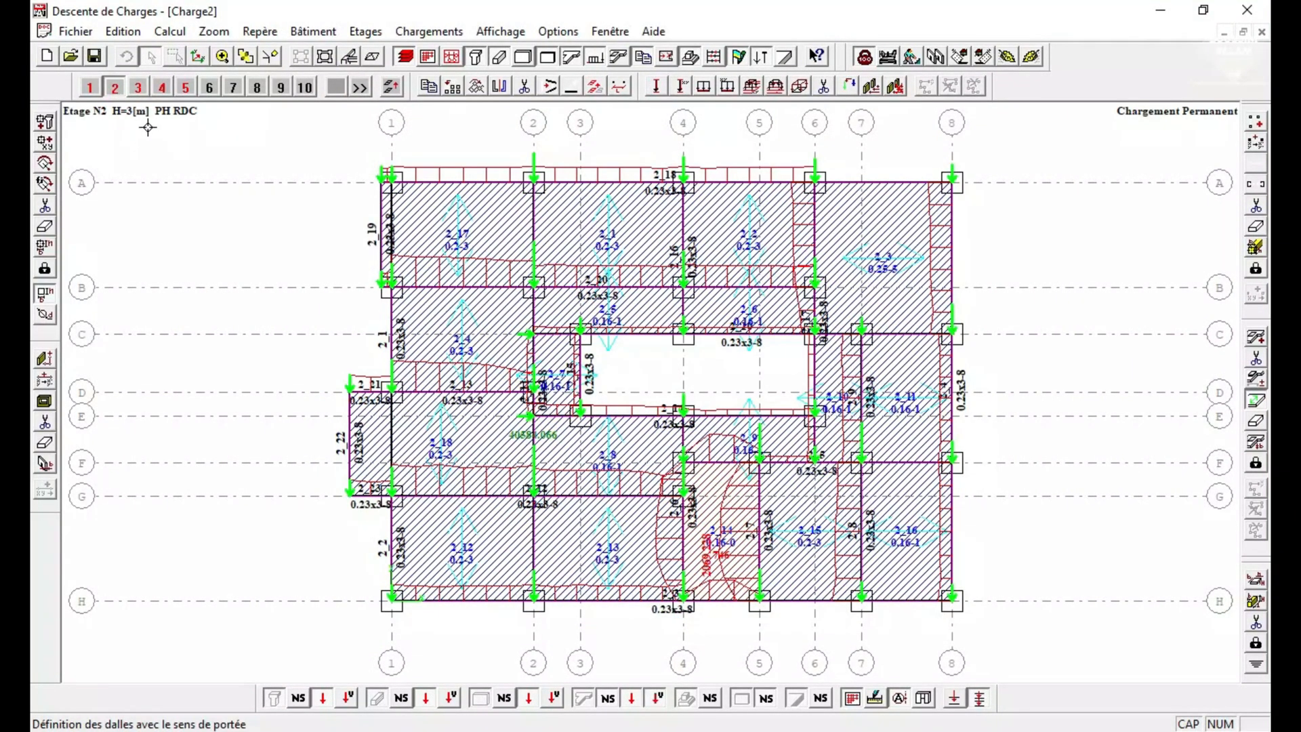
{"action": "left_click", "coordinate": [138, 87]}
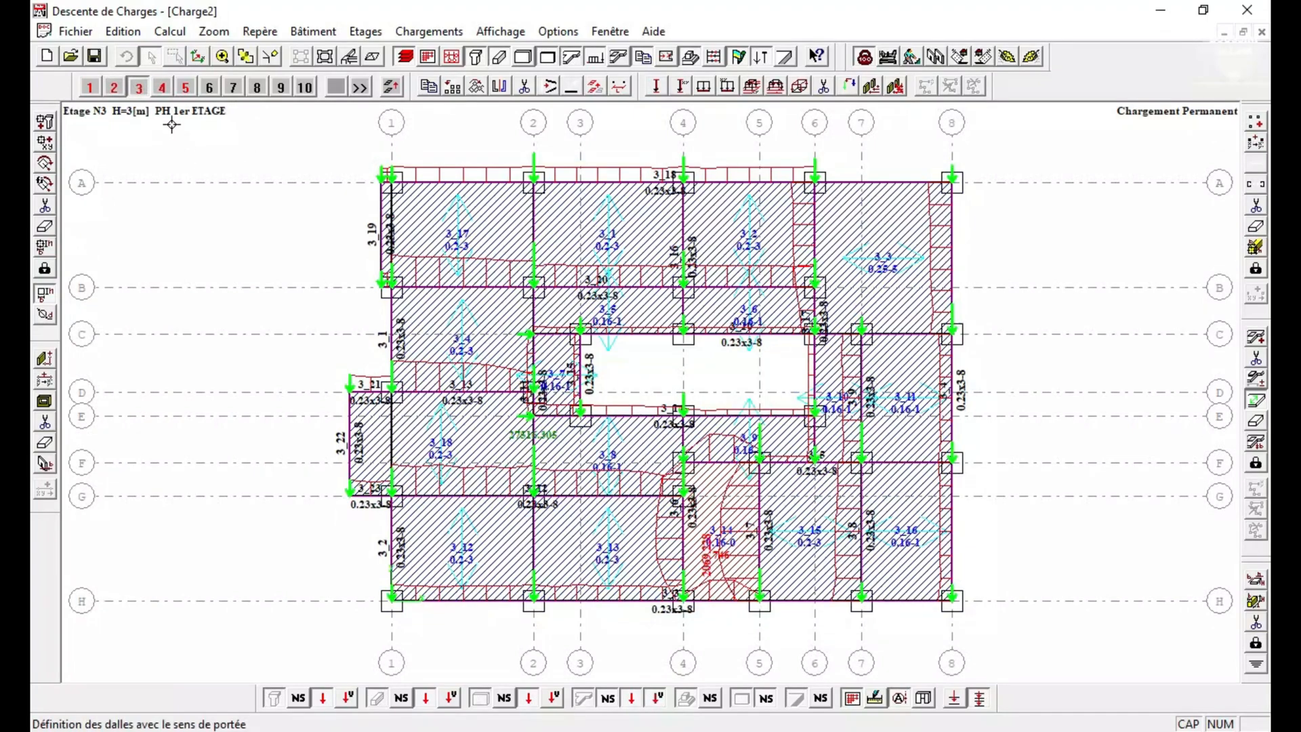
{"action": "left_click", "coordinate": [186, 88]}
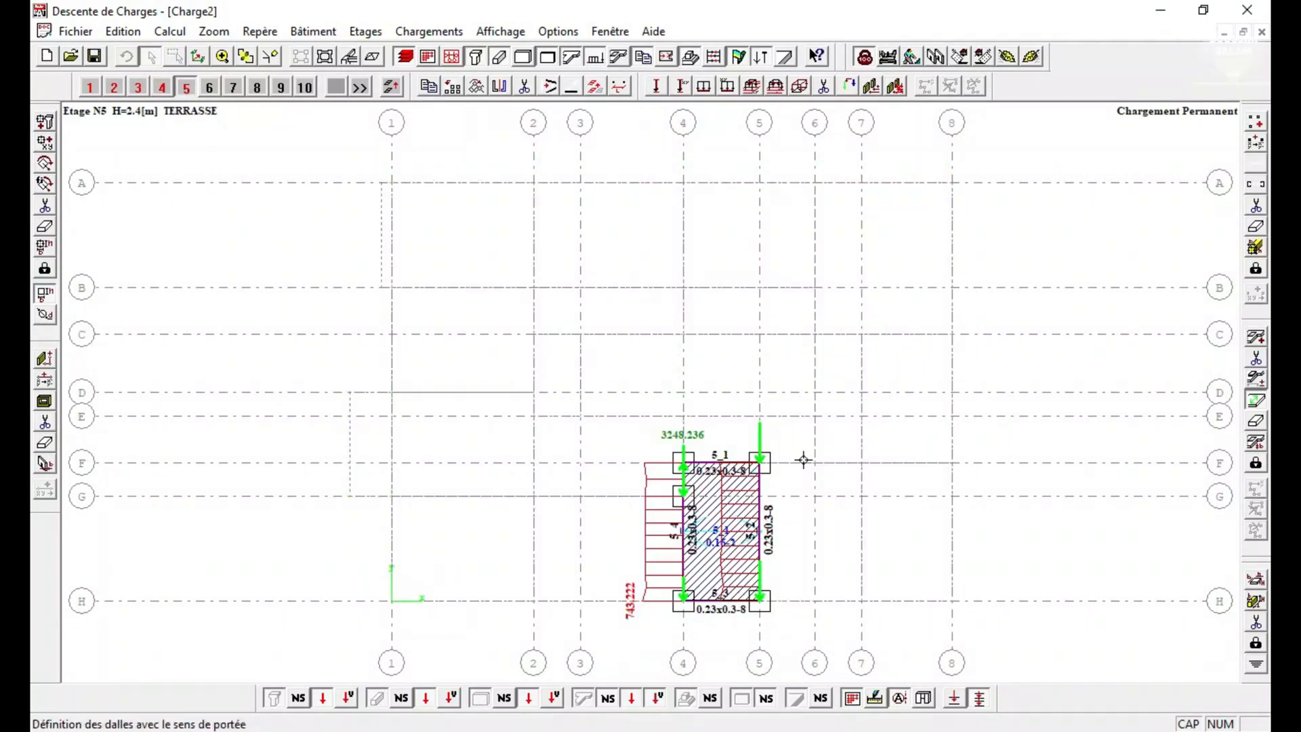
{"action": "left_click", "coordinate": [163, 89]}
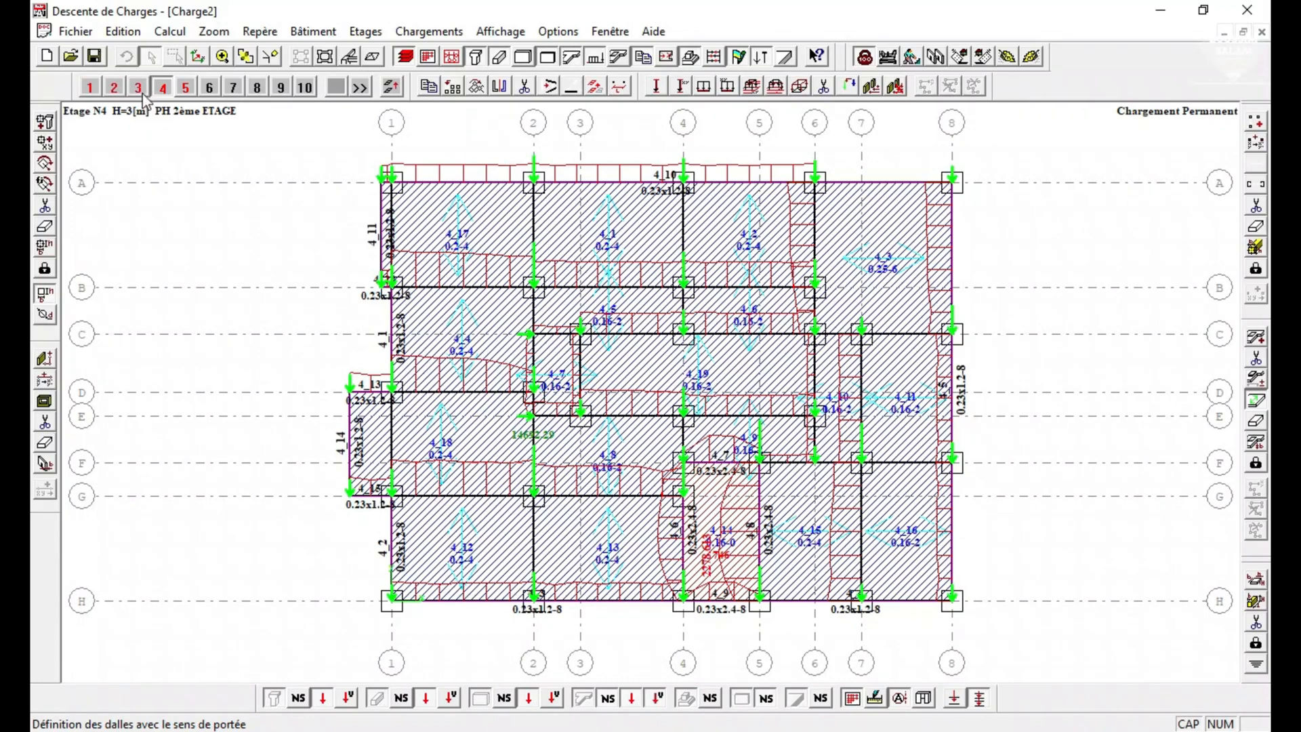
{"action": "left_click", "coordinate": [138, 88]}
{"action": "left_click", "coordinate": [114, 87]}
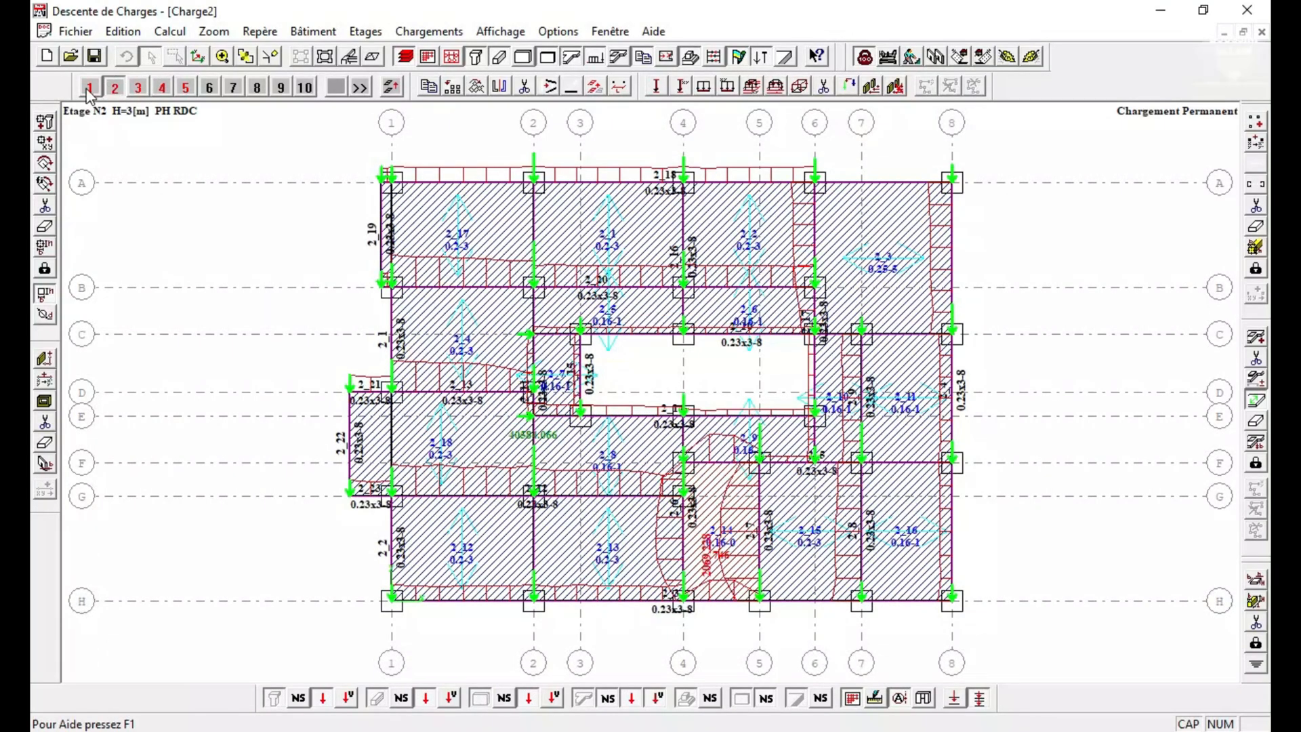
{"action": "left_click", "coordinate": [88, 88]}
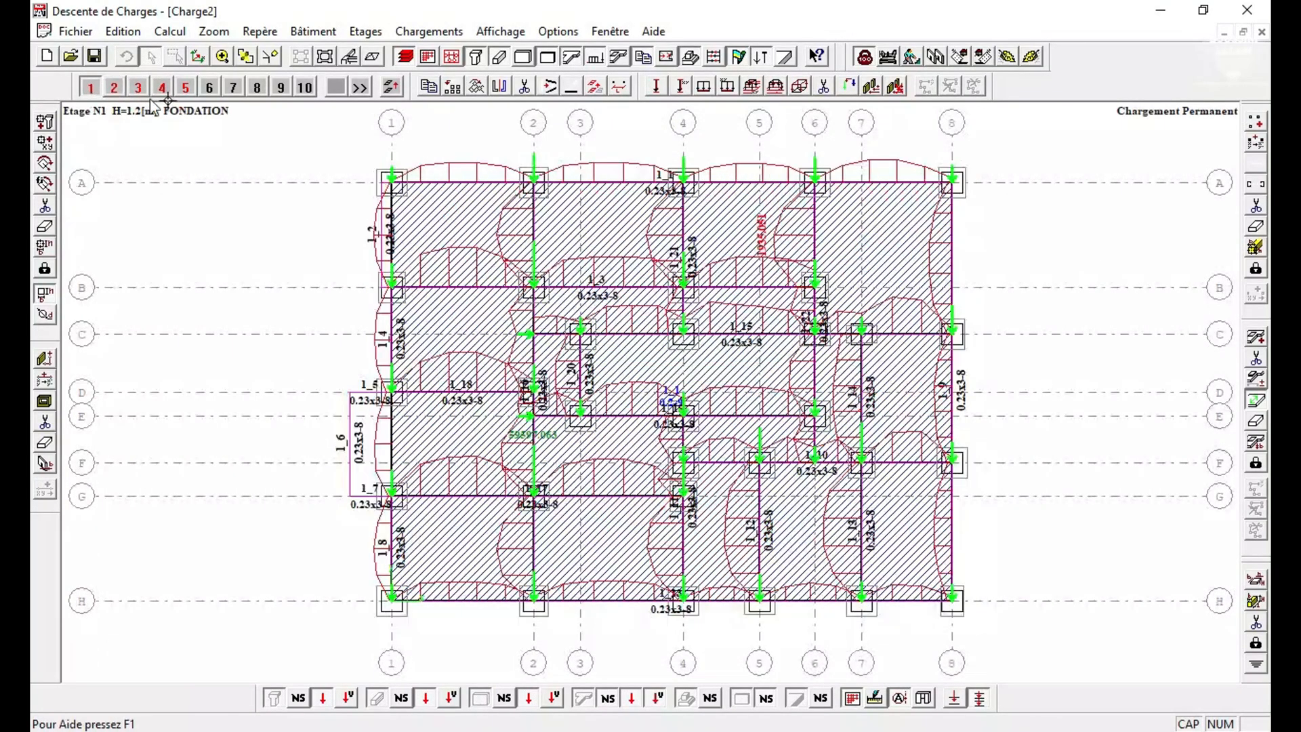
Inspect the foundation's formwork plan with its footings and the meshed 3D model of the building, ending on the foundation storey plan.
{"action": "left_click", "coordinate": [326, 57]}
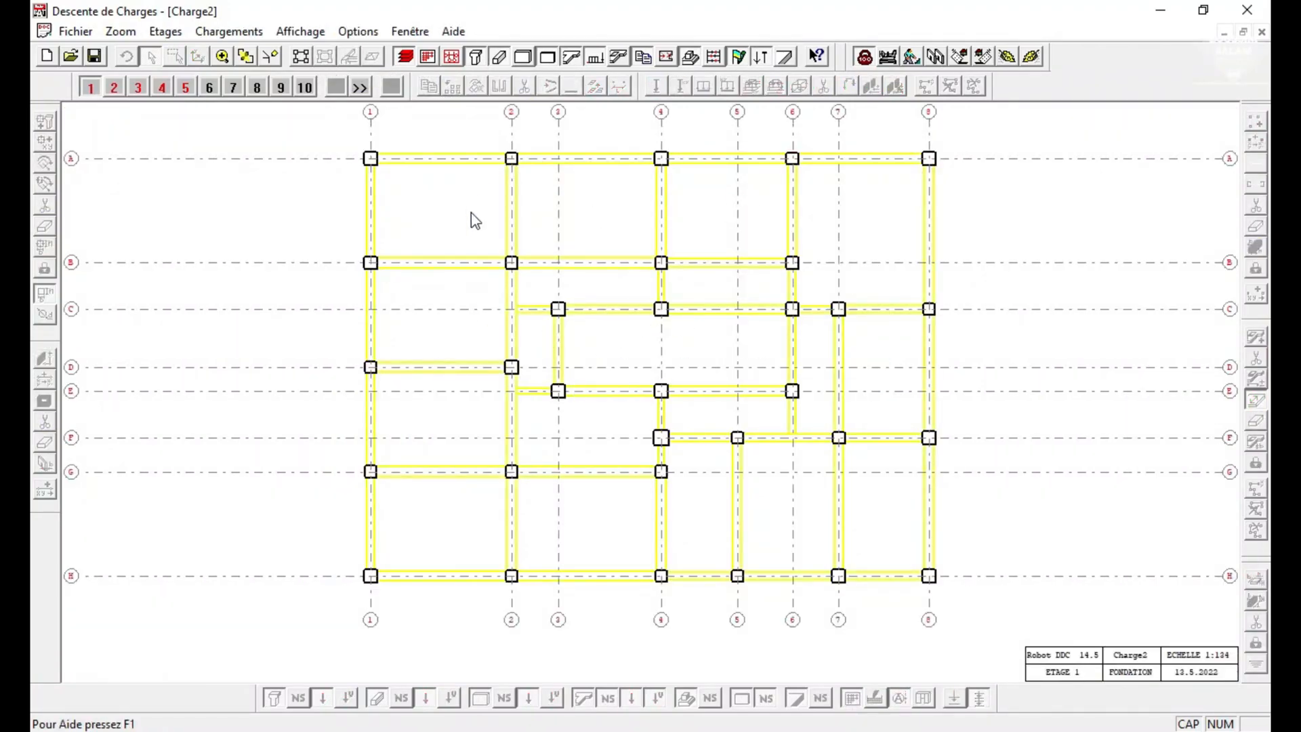
{"action": "left_click", "coordinate": [166, 32]}
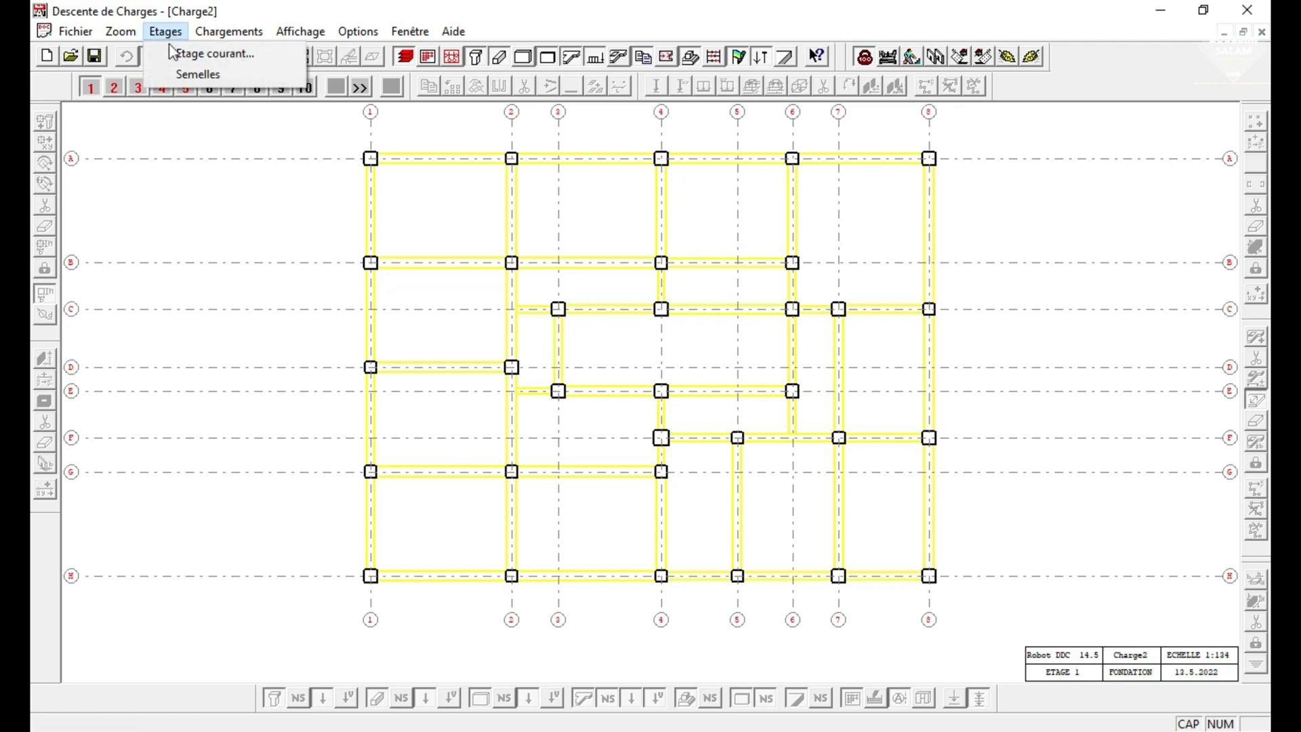
{"action": "left_click", "coordinate": [198, 74]}
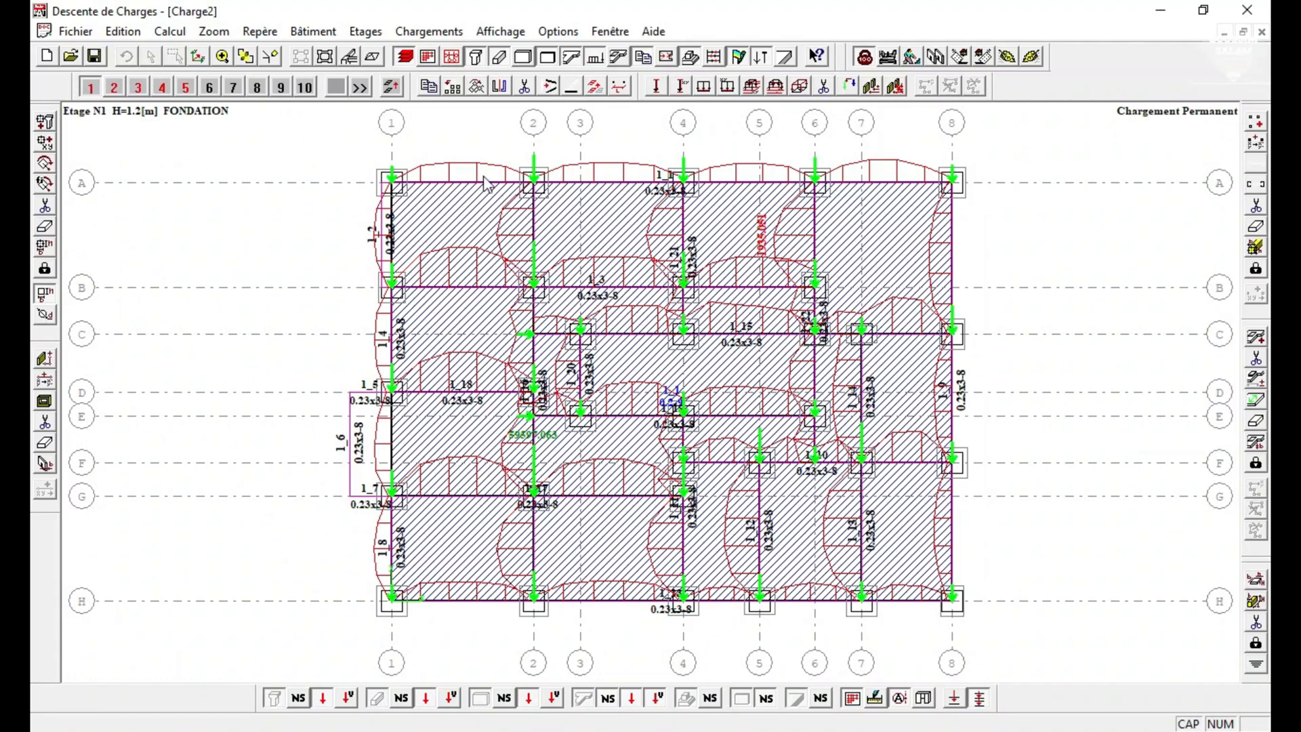
{"action": "left_click", "coordinate": [372, 56]}
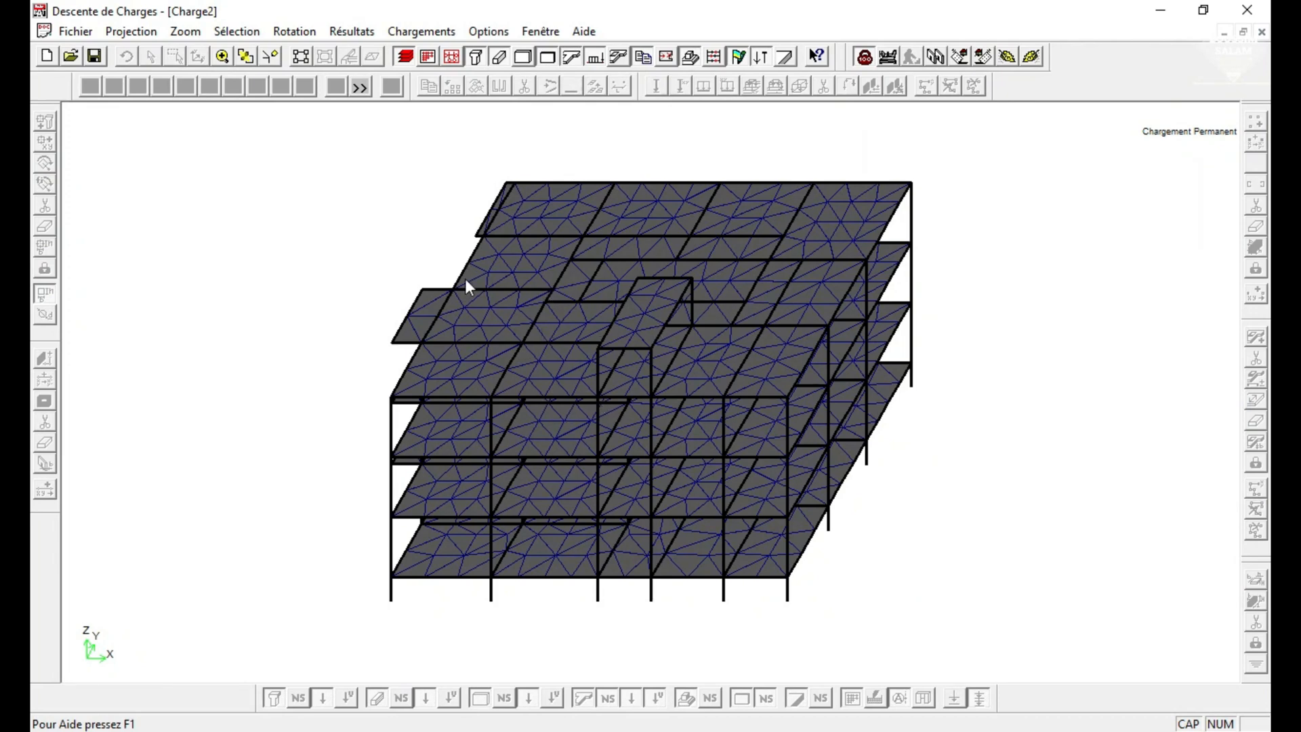
{"action": "left_click", "coordinate": [302, 57]}
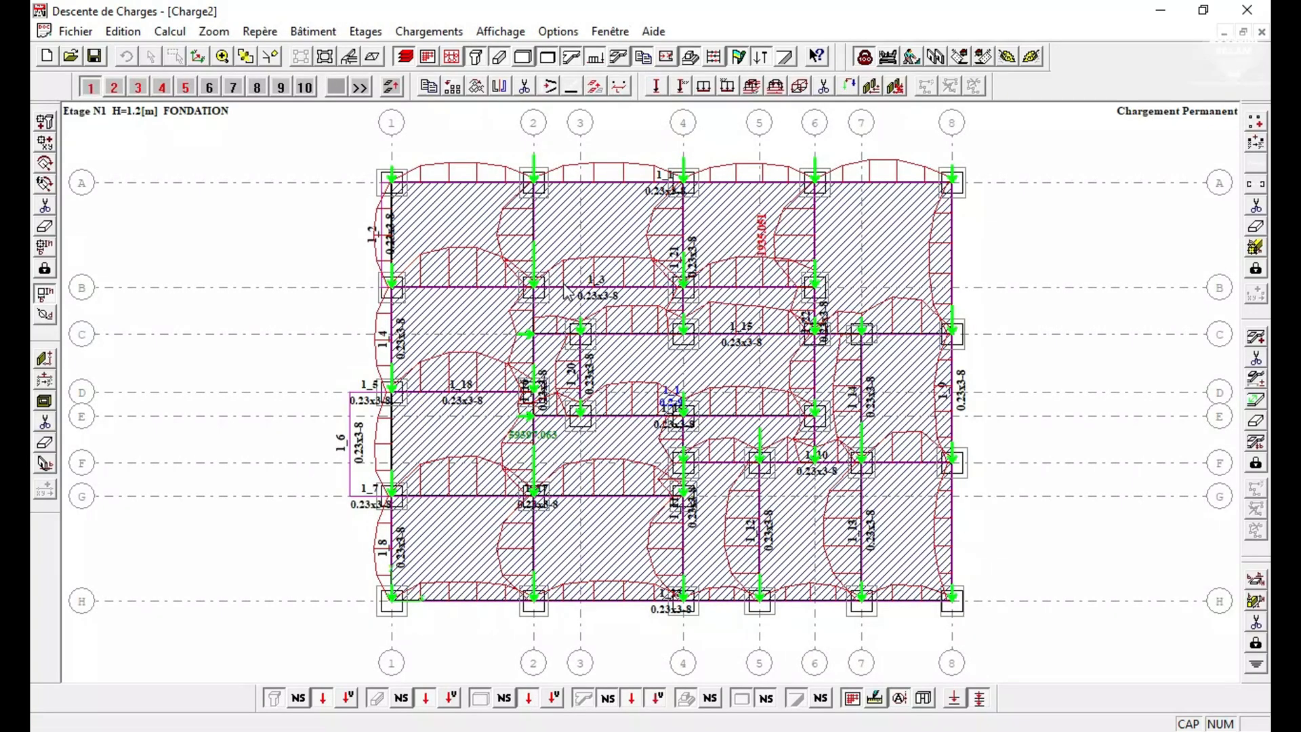